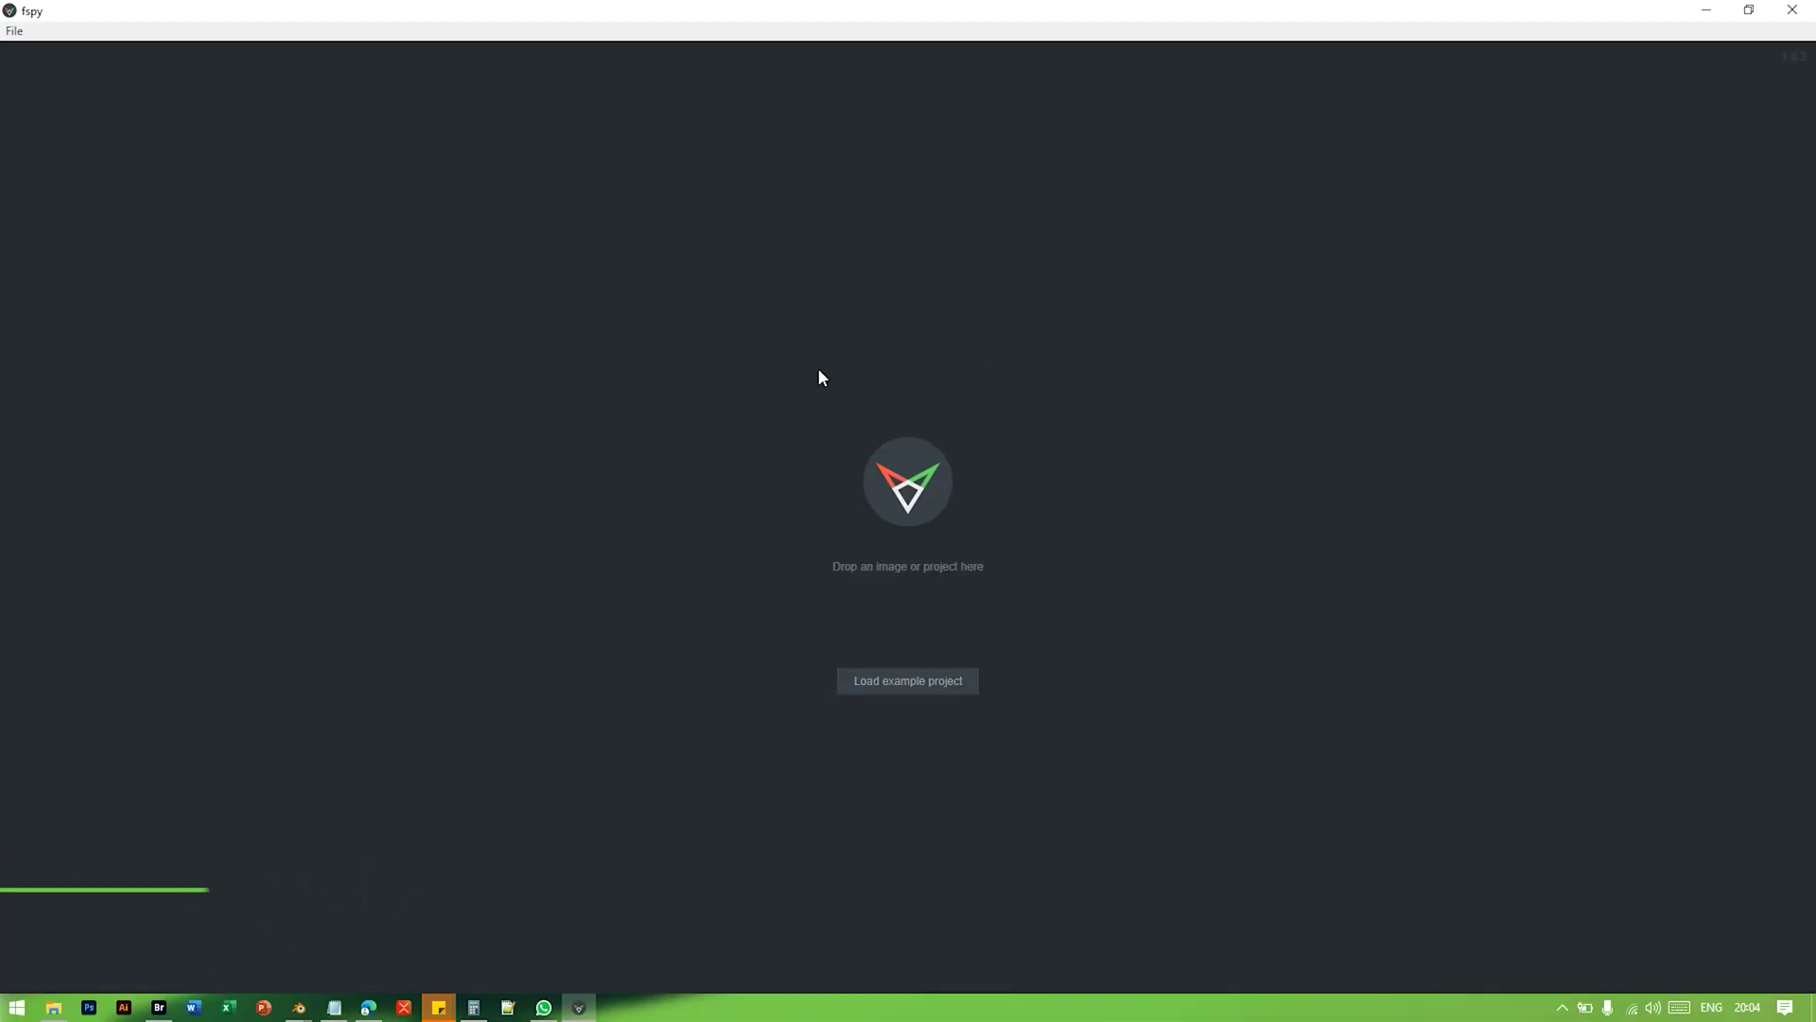
Step: Load the hotel corridor photo EC-5_Tobaco_Hotel_corridor_3.jpg into the project
{"action": "left_click", "coordinate": [60, 1002]}
{"action": "left_click_drag", "start_coordinate": [539, 232], "coordinate": [1152, 480]}
{"action": "left_click", "coordinate": [1153, 483]}
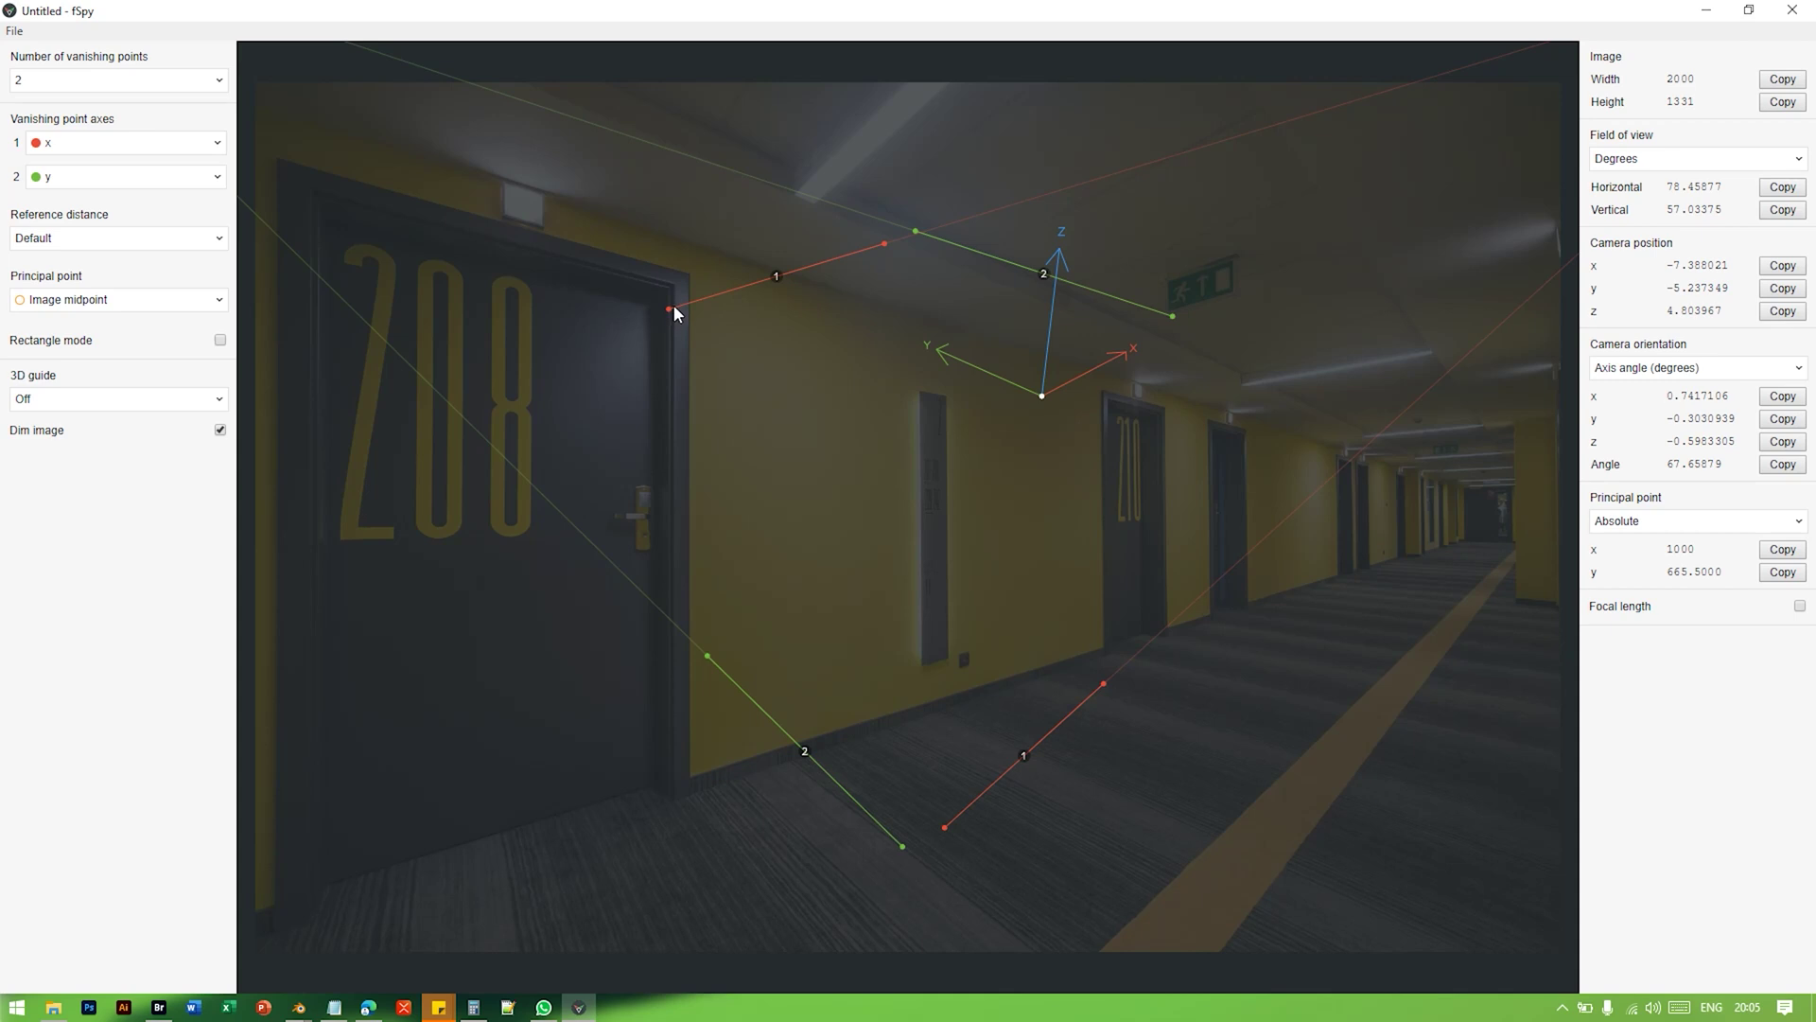
Step: Align the two red x-axis lines with the yellow wall's ceiling edge and floor edge
{"action": "left_click_drag", "start_coordinate": [670, 309], "coordinate": [631, 226]}
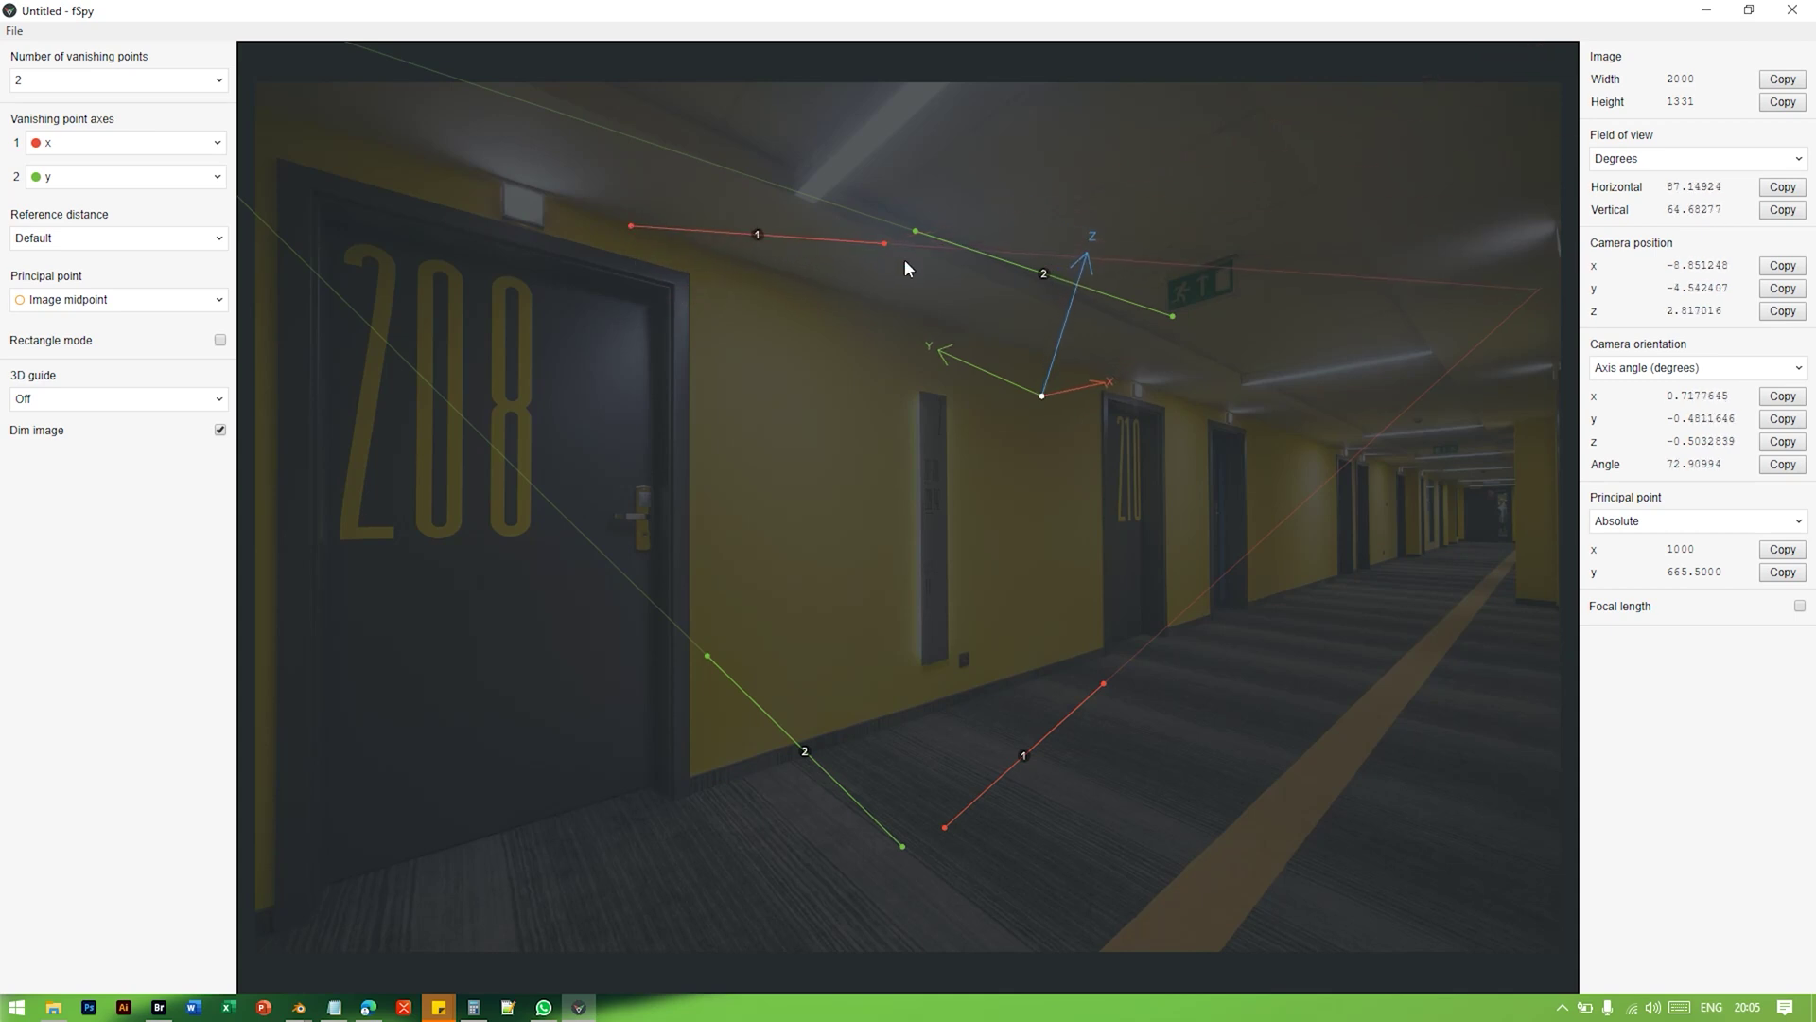
{"action": "left_click_drag", "start_coordinate": [883, 243], "coordinate": [1284, 431]}
{"action": "left_click_drag", "start_coordinate": [628, 224], "coordinate": [605, 217]}
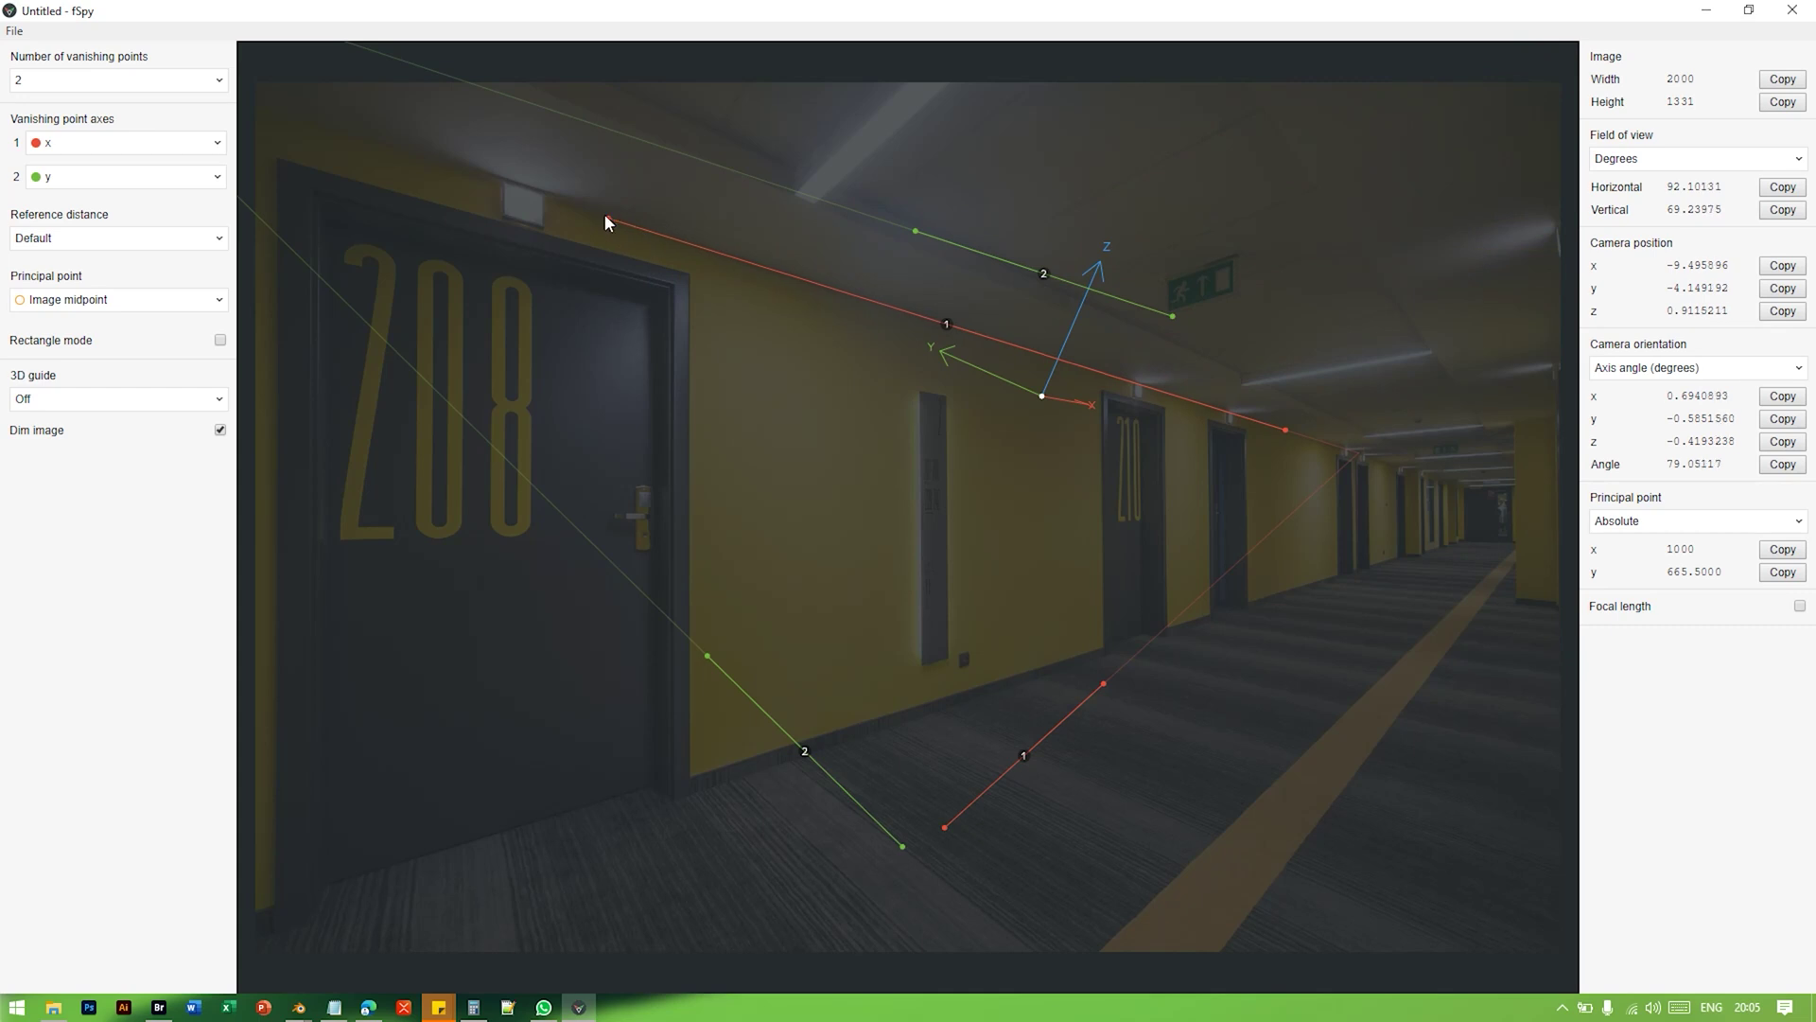
{"action": "left_click_drag", "start_coordinate": [944, 827], "coordinate": [673, 800]}
{"action": "left_click_drag", "start_coordinate": [1103, 683], "coordinate": [1272, 601]}
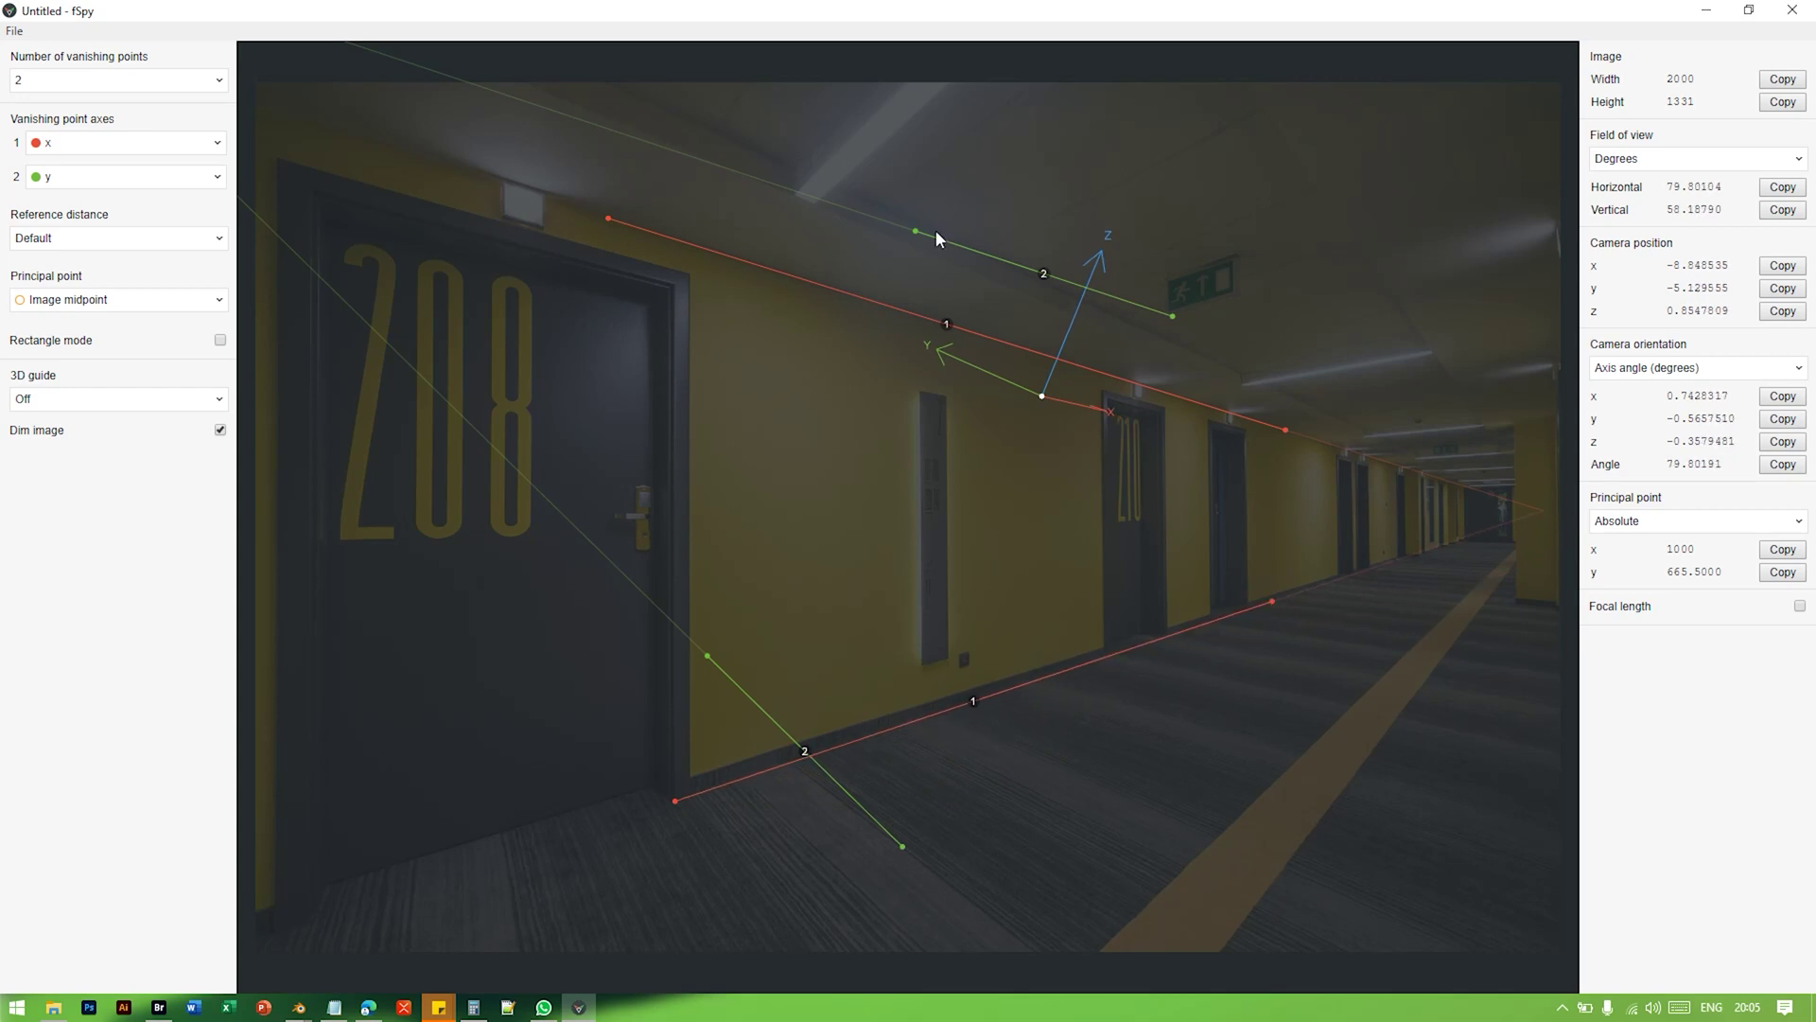
Step: Align the two green y-axis lines across the corridor, one on the ceiling and one on the carpet
{"action": "left_click_drag", "start_coordinate": [918, 231], "coordinate": [982, 257]}
{"action": "left_click_drag", "start_coordinate": [1173, 316], "coordinate": [1262, 112]}
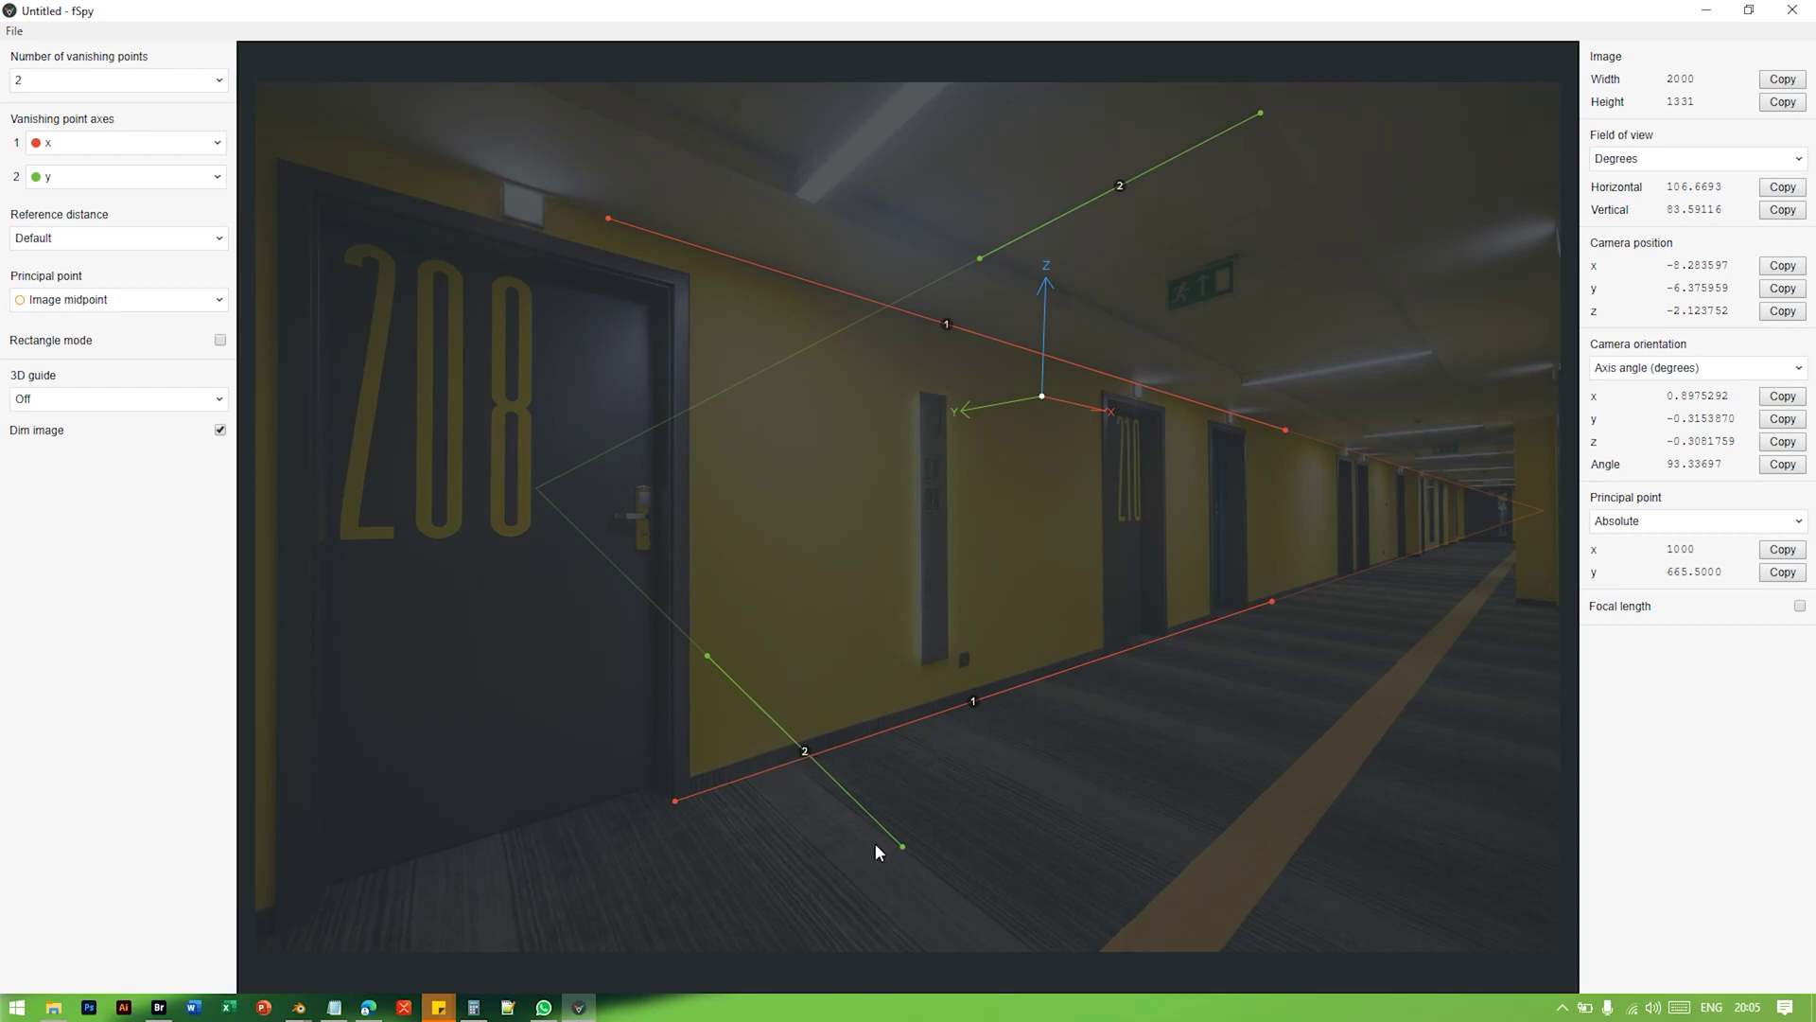
{"action": "left_click_drag", "start_coordinate": [905, 847], "coordinate": [1098, 950]}
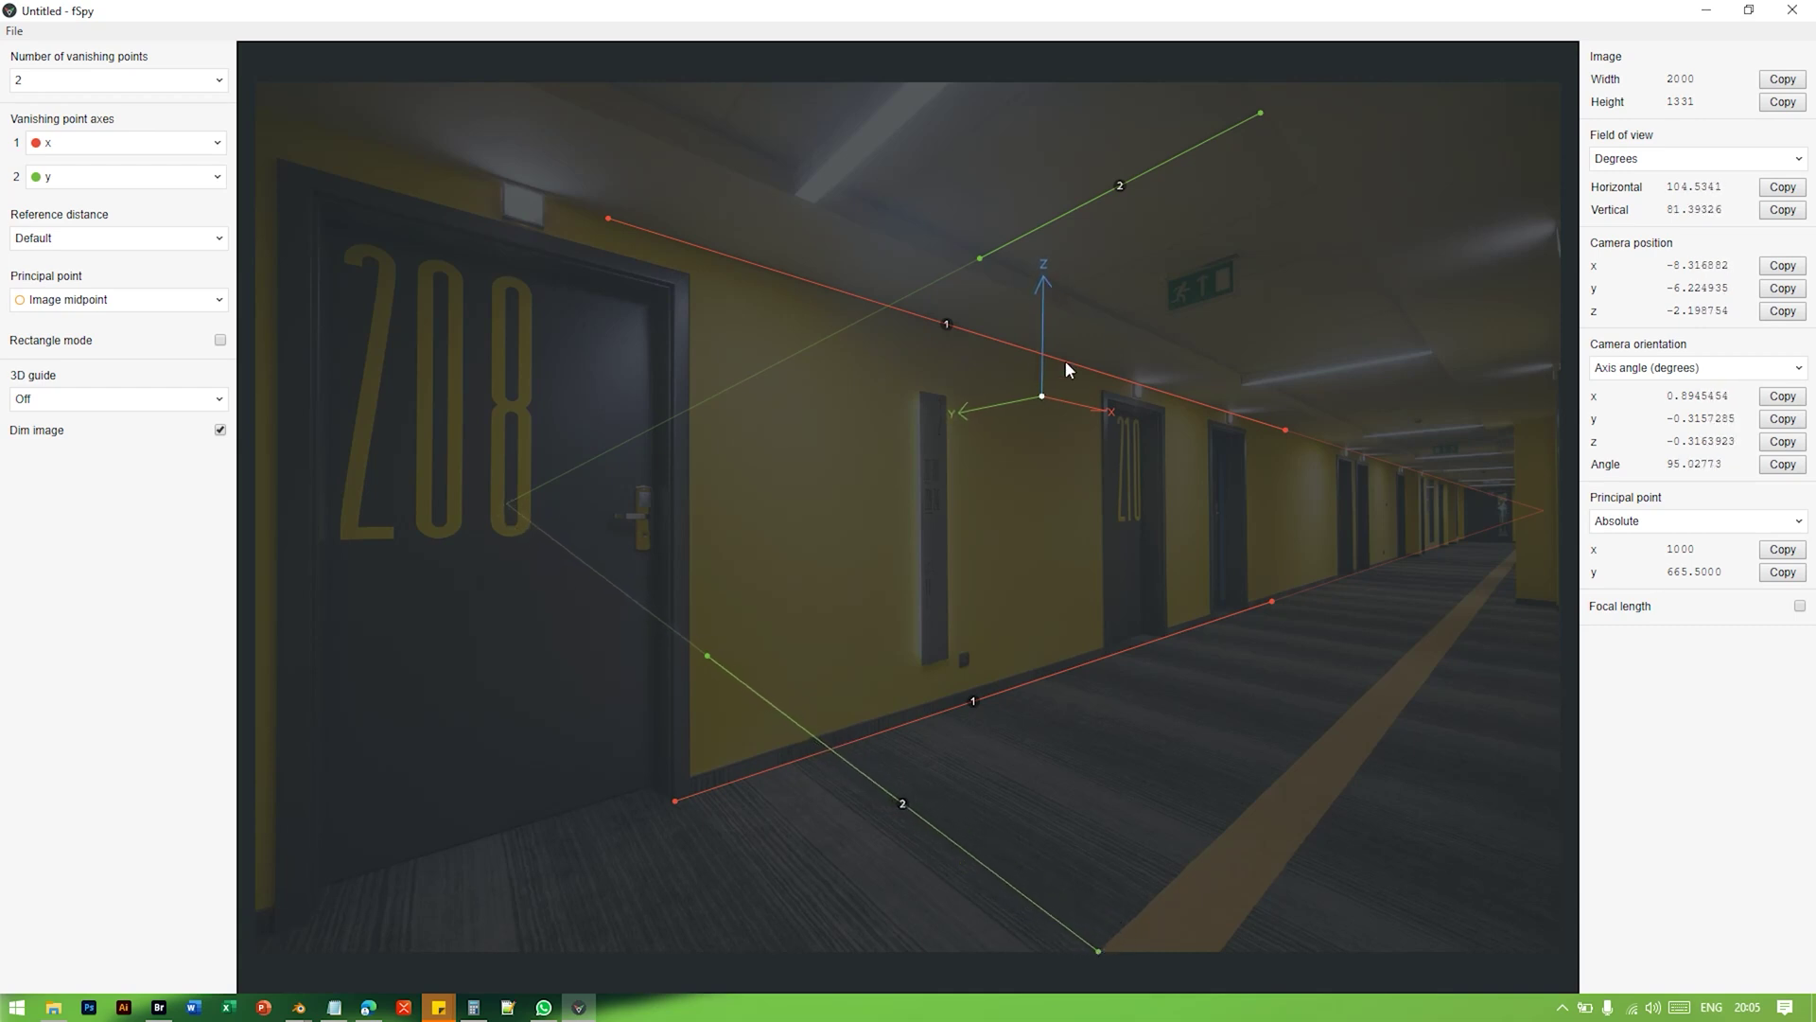
{"action": "left_click_drag", "start_coordinate": [705, 650], "coordinate": [826, 747]}
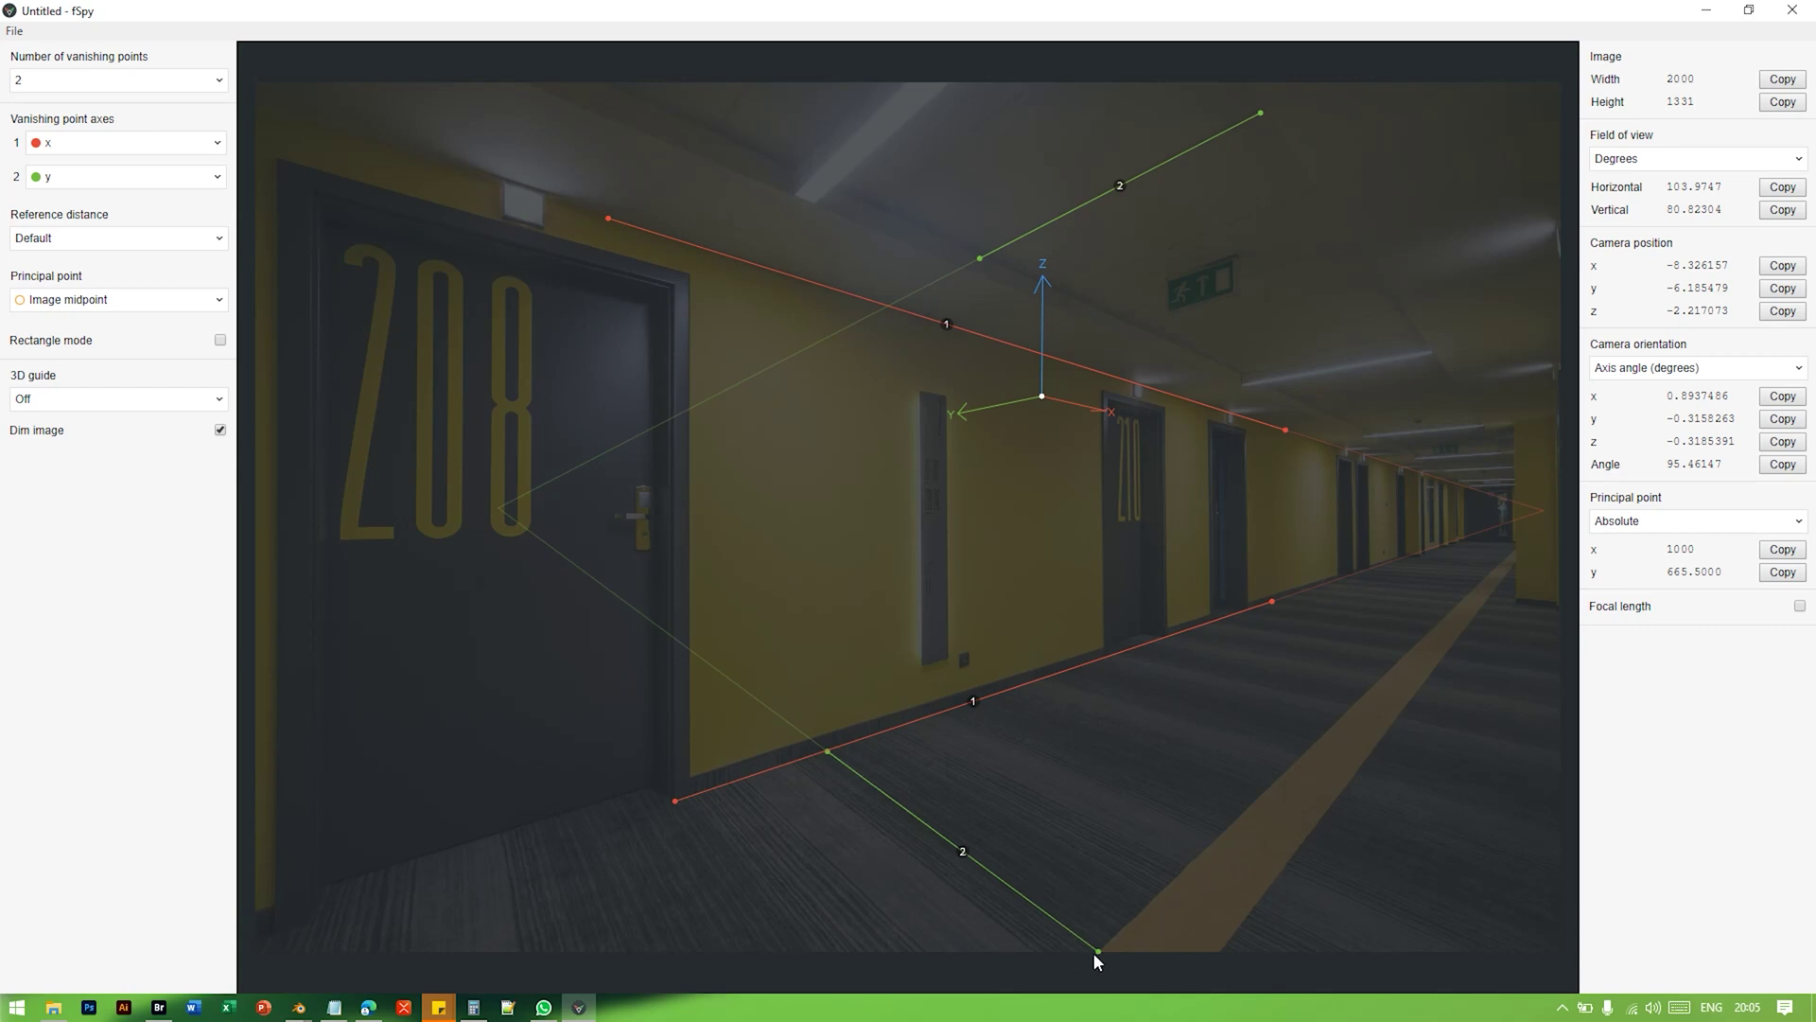
{"action": "left_click_drag", "start_coordinate": [1097, 950], "coordinate": [1098, 953]}
Step: Fine-tune the ceiling y-axis line and place the origin on the yellow wall between door 208 and the tall wall lamp
{"action": "left_click_drag", "start_coordinate": [1037, 397], "coordinate": [703, 596]}
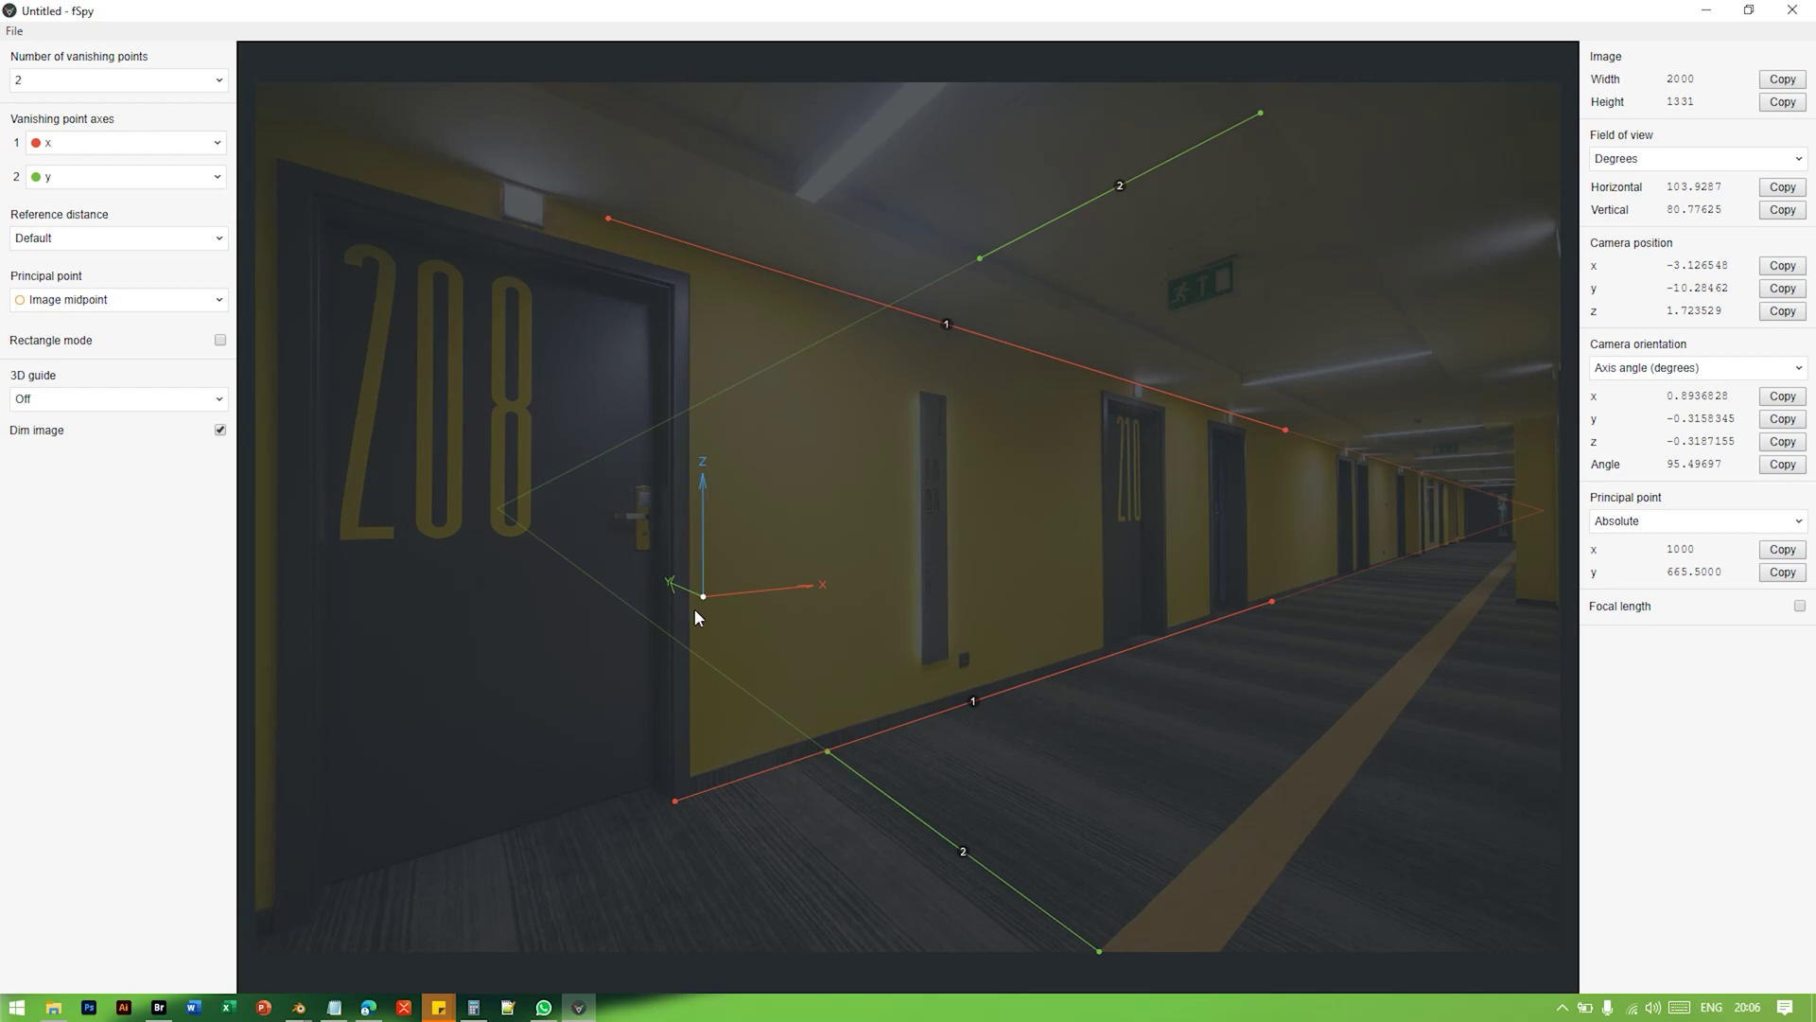
{"action": "left_click_drag", "start_coordinate": [703, 596], "coordinate": [1105, 579]}
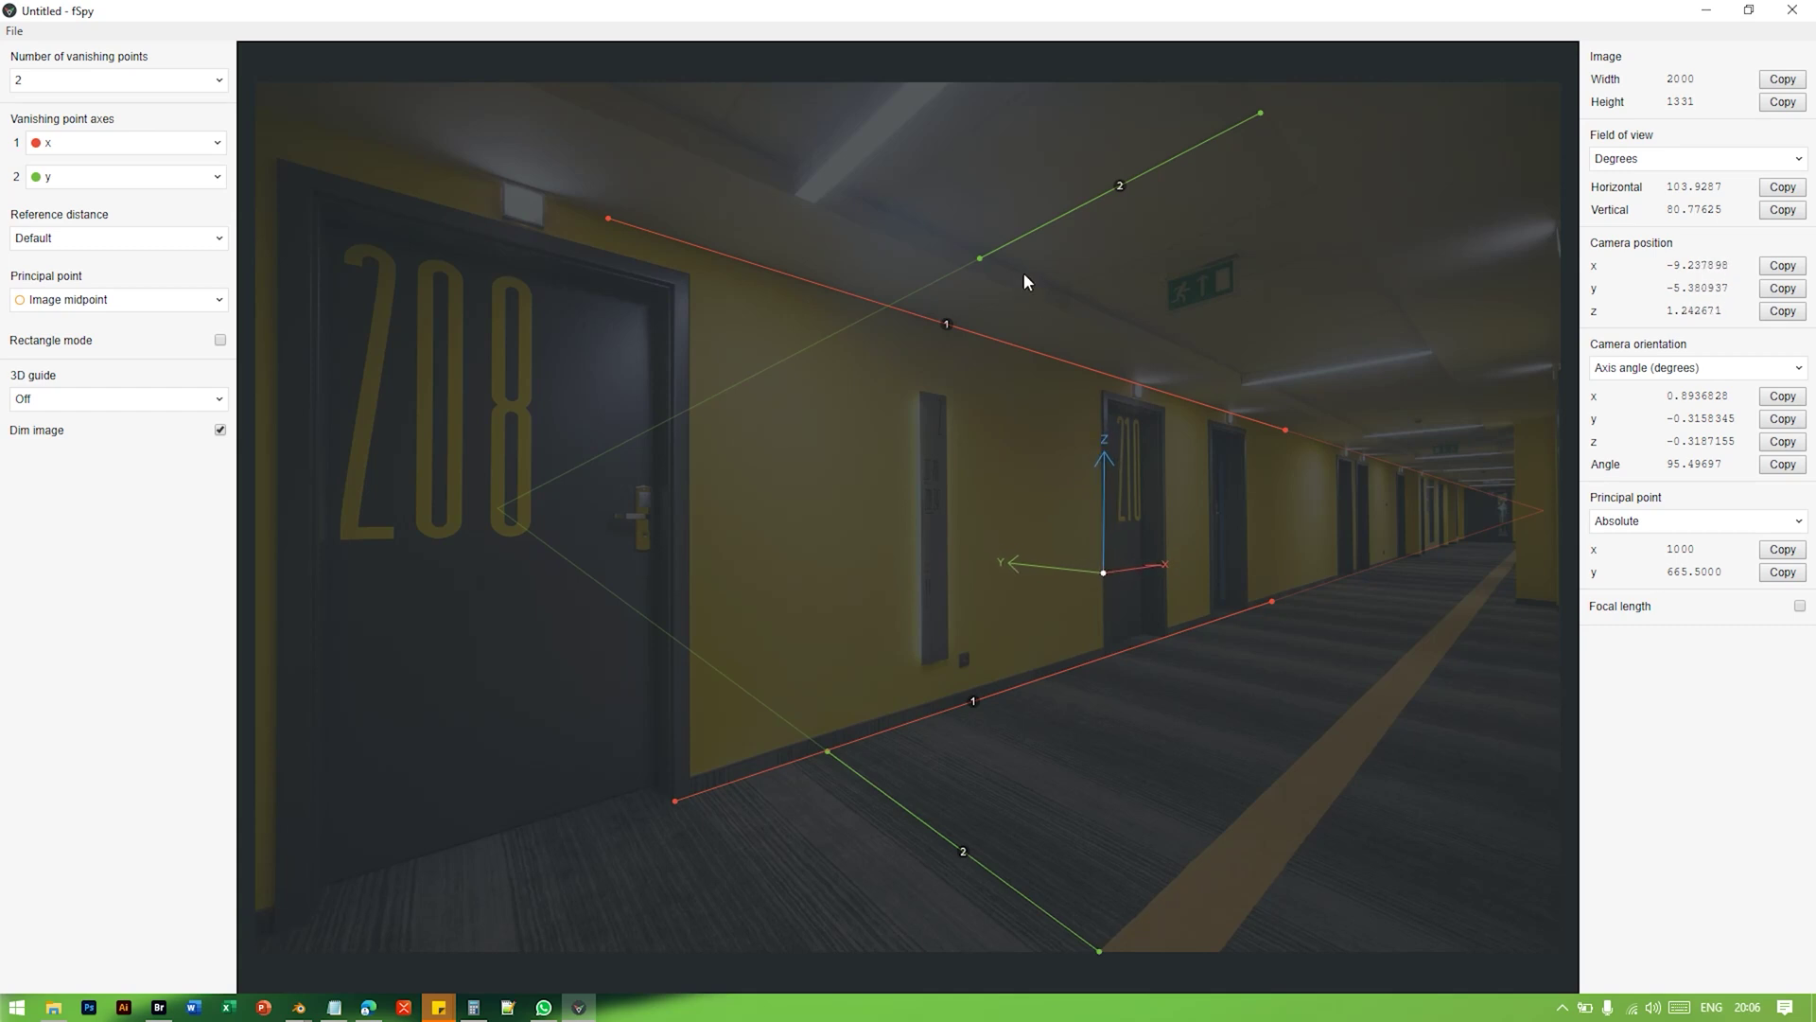
{"action": "left_click_drag", "start_coordinate": [979, 257], "coordinate": [998, 256]}
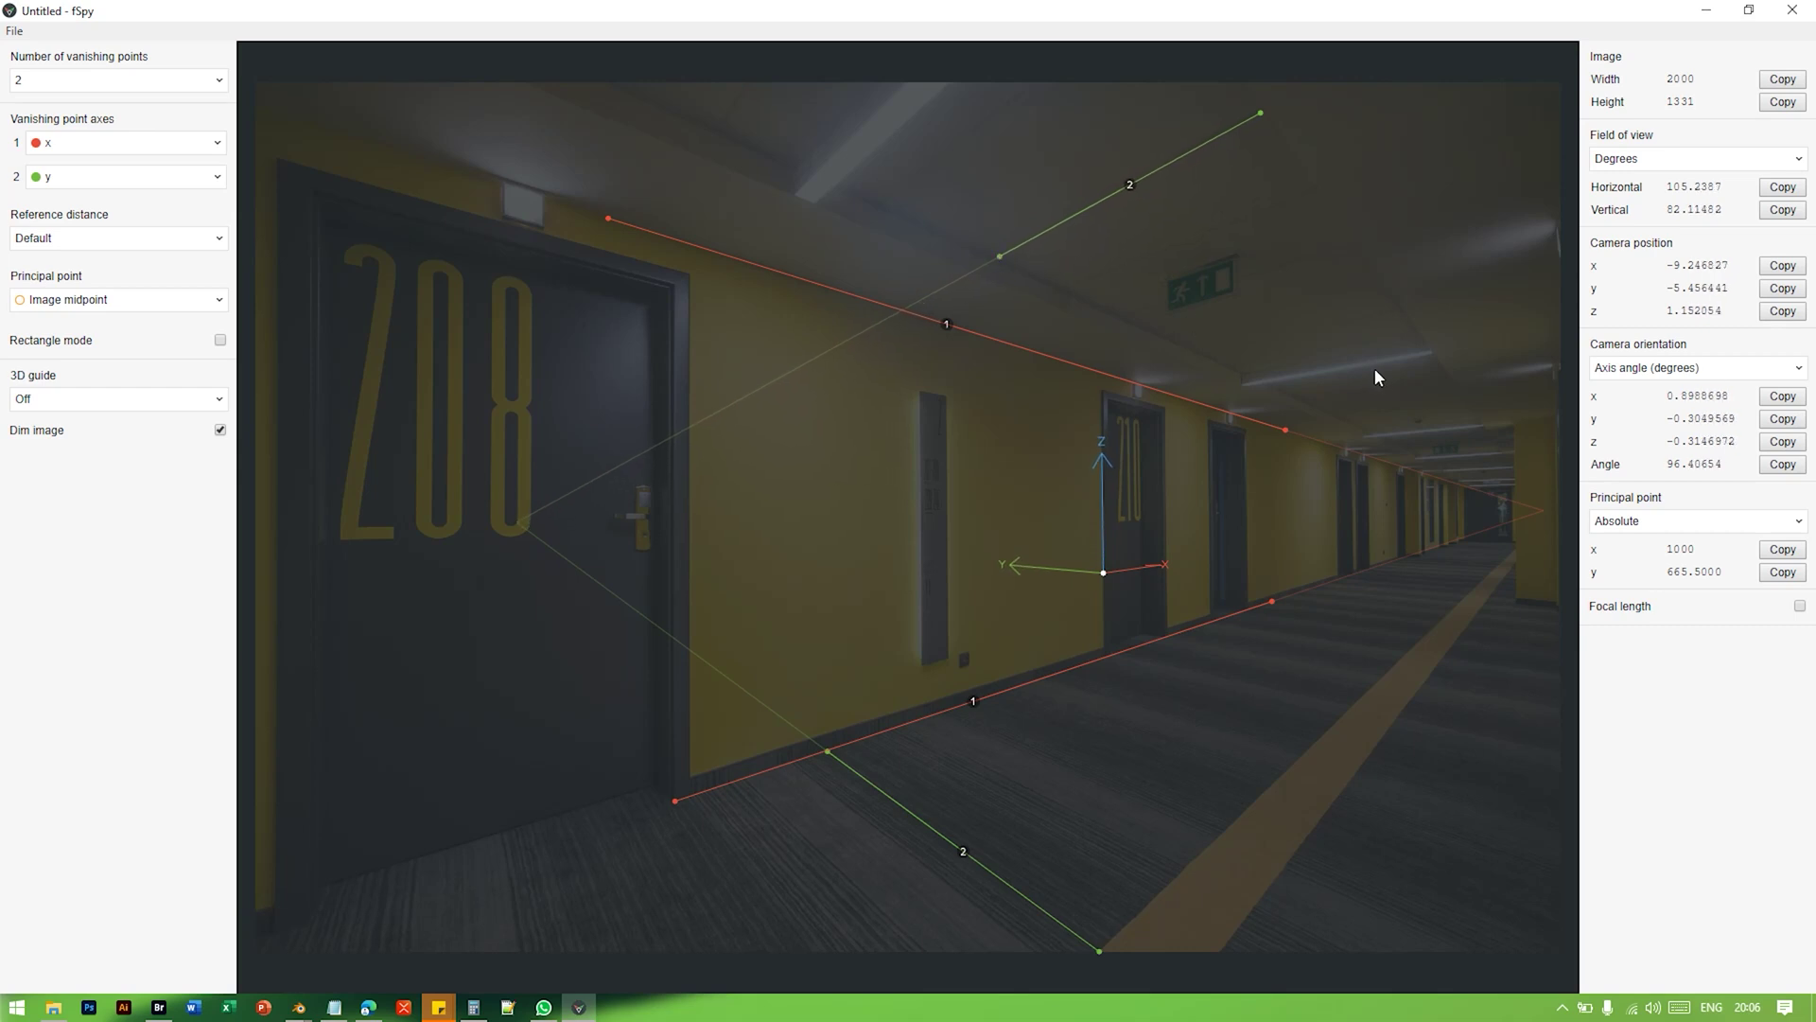
{"action": "left_click_drag", "start_coordinate": [1104, 573], "coordinate": [1324, 725]}
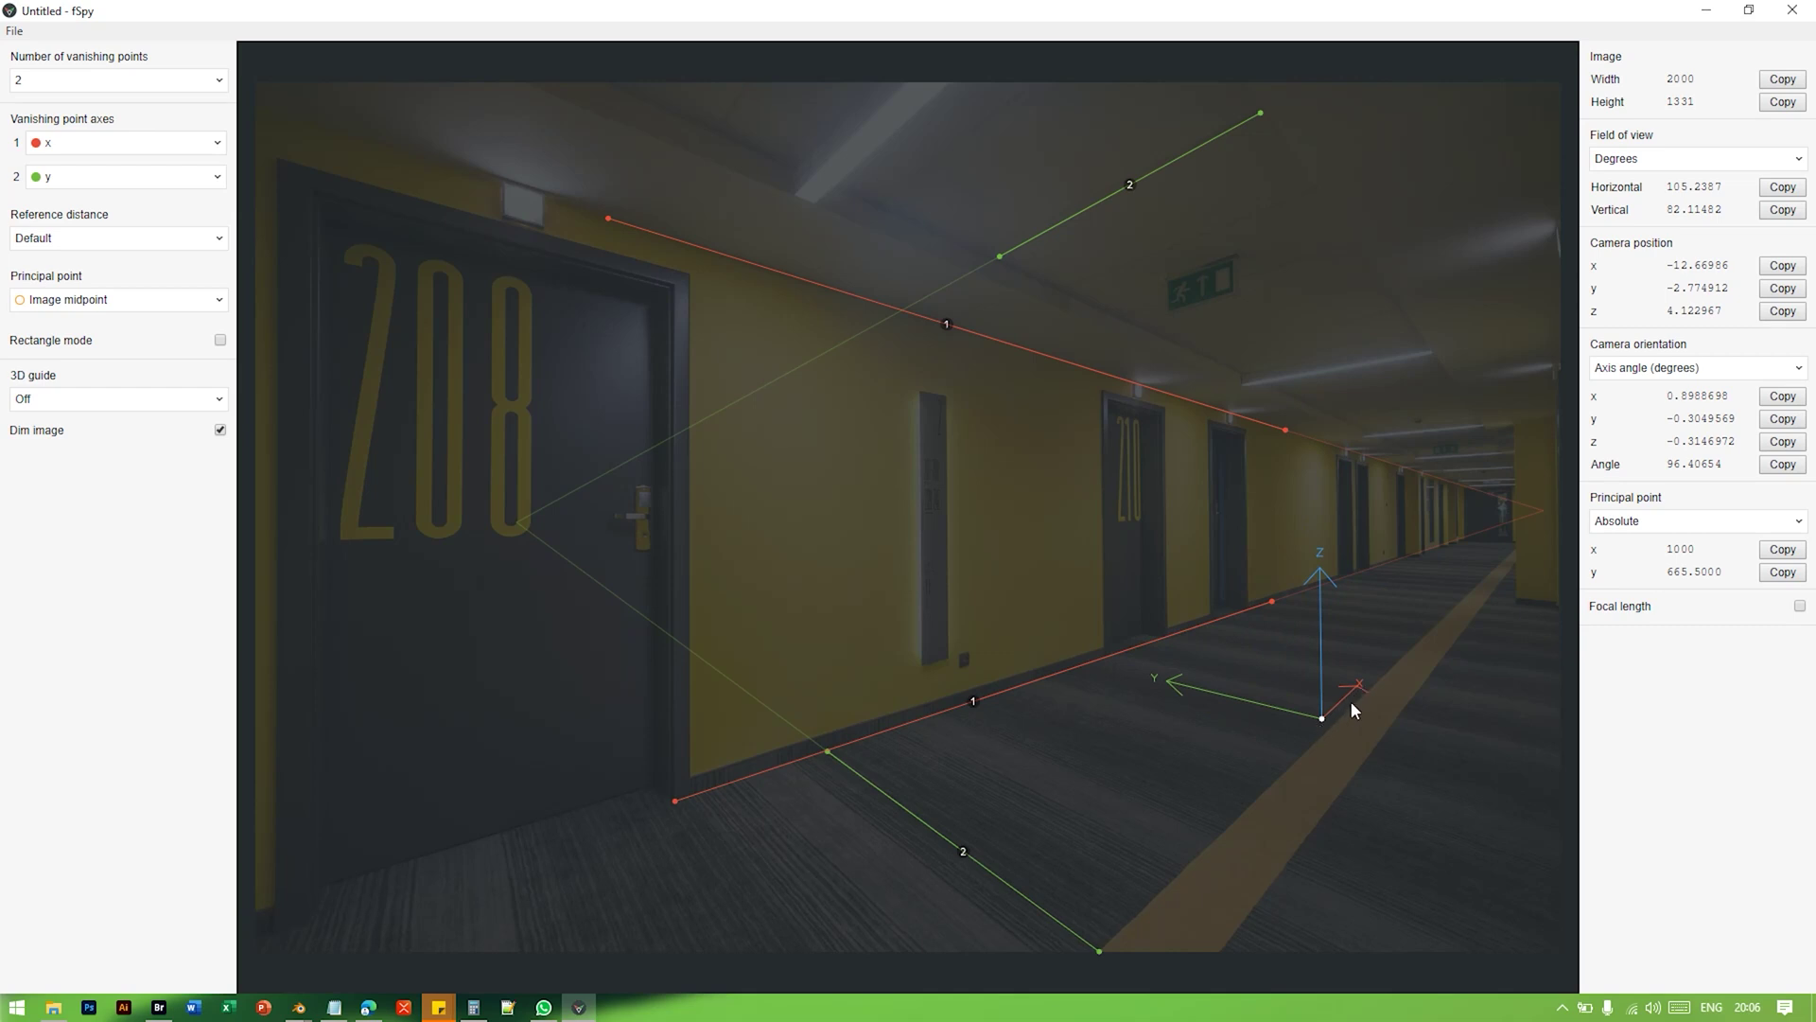
{"action": "left_click_drag", "start_coordinate": [1321, 718], "coordinate": [825, 575]}
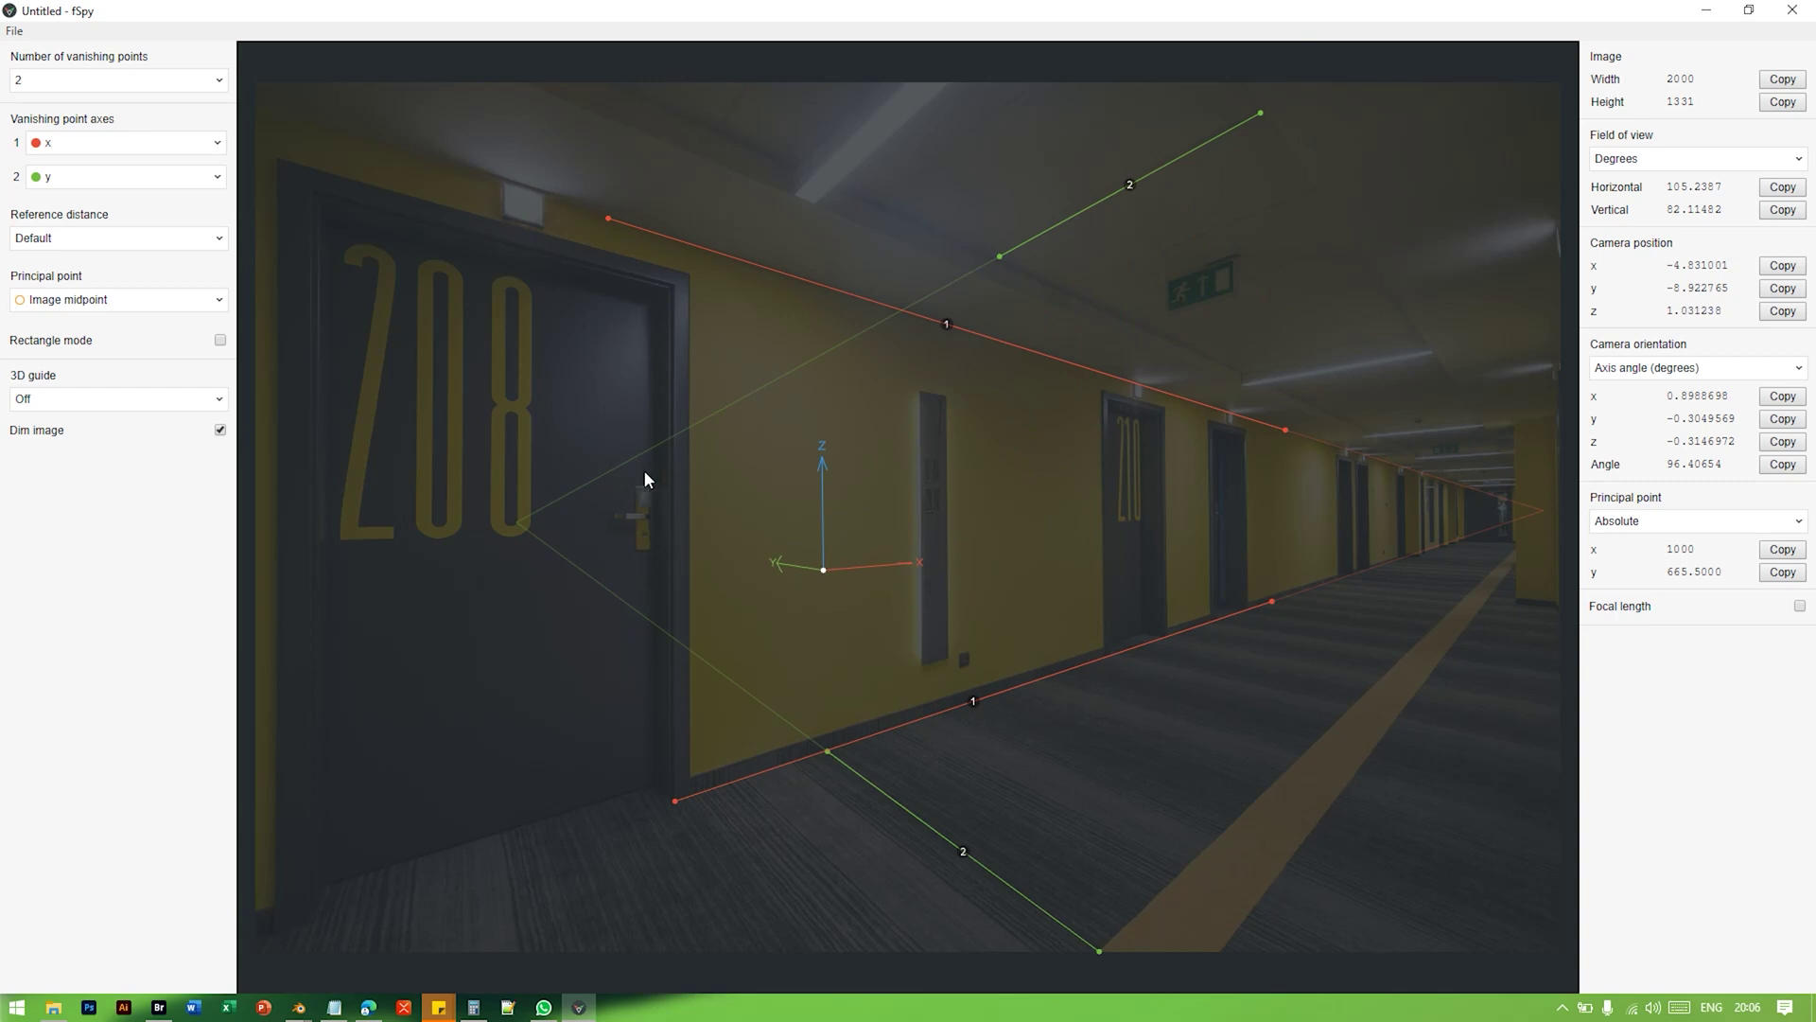
Step: Save the camera-match project as Koridor in the folder with the corridor photo
{"action": "left_click", "coordinate": [11, 30]}
{"action": "left_click", "coordinate": [42, 192]}
{"action": "type", "text": "Koridor"}
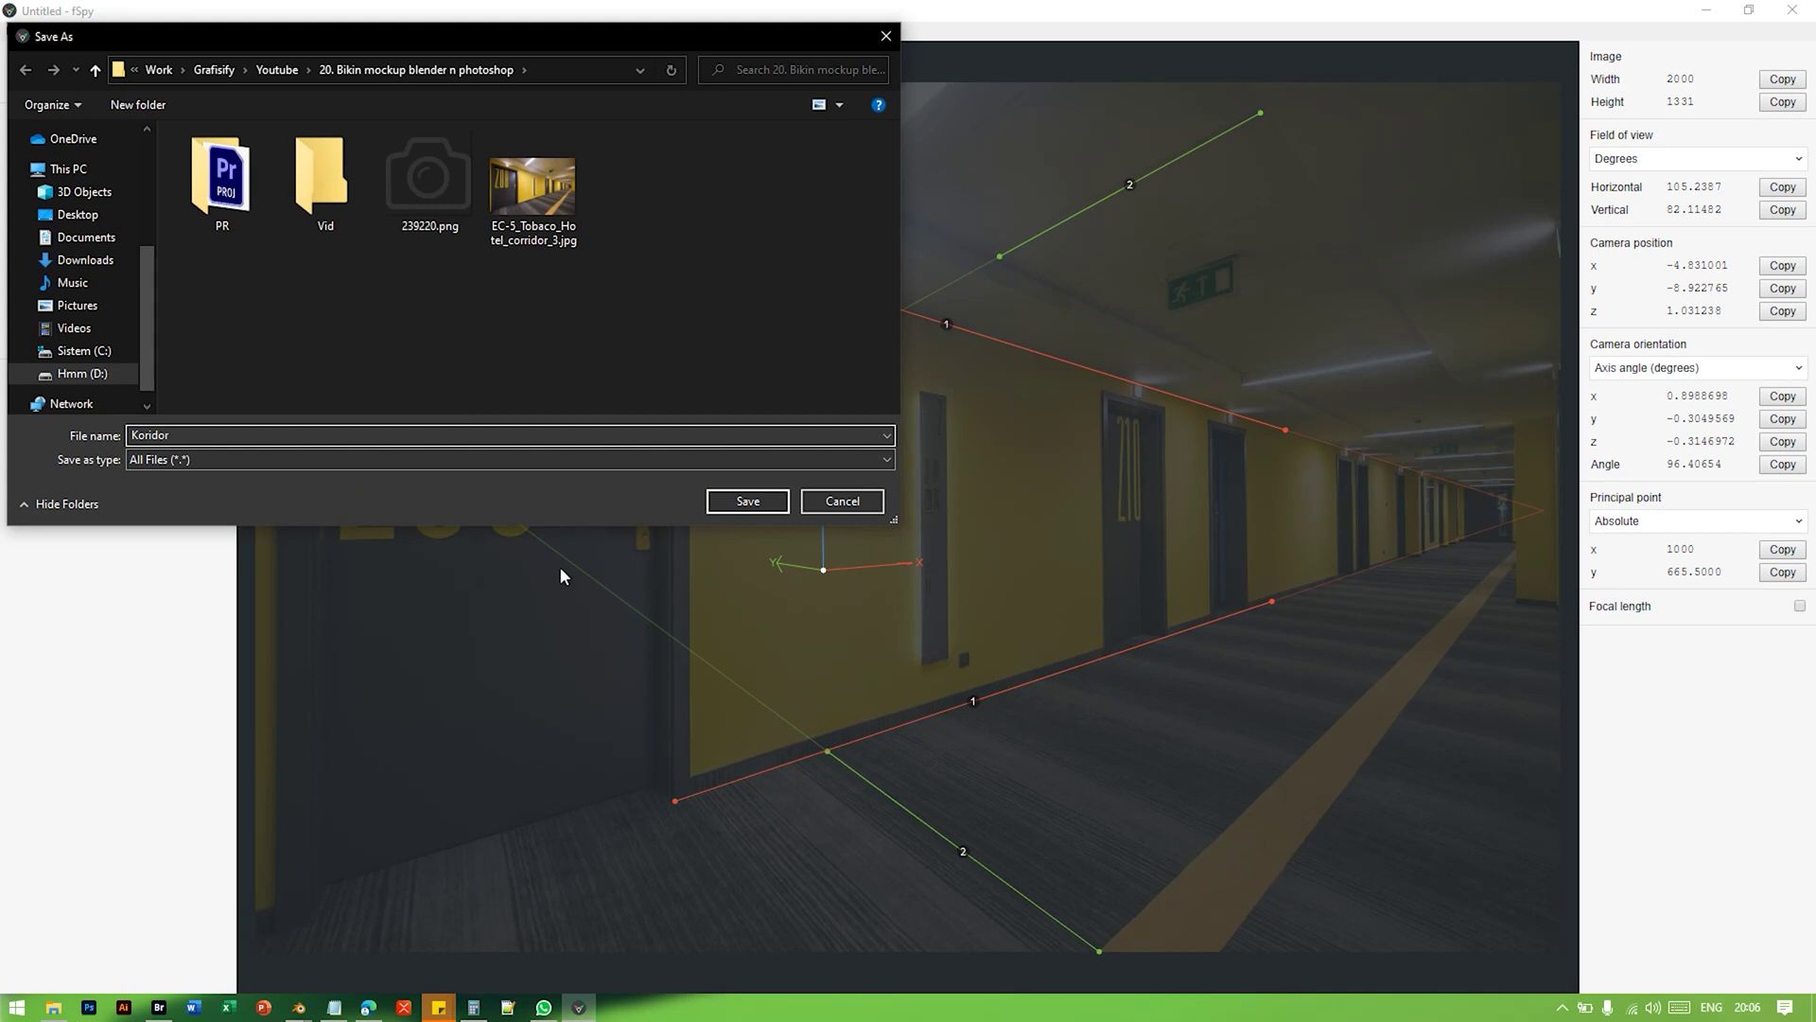
{"action": "left_click", "coordinate": [738, 501]}
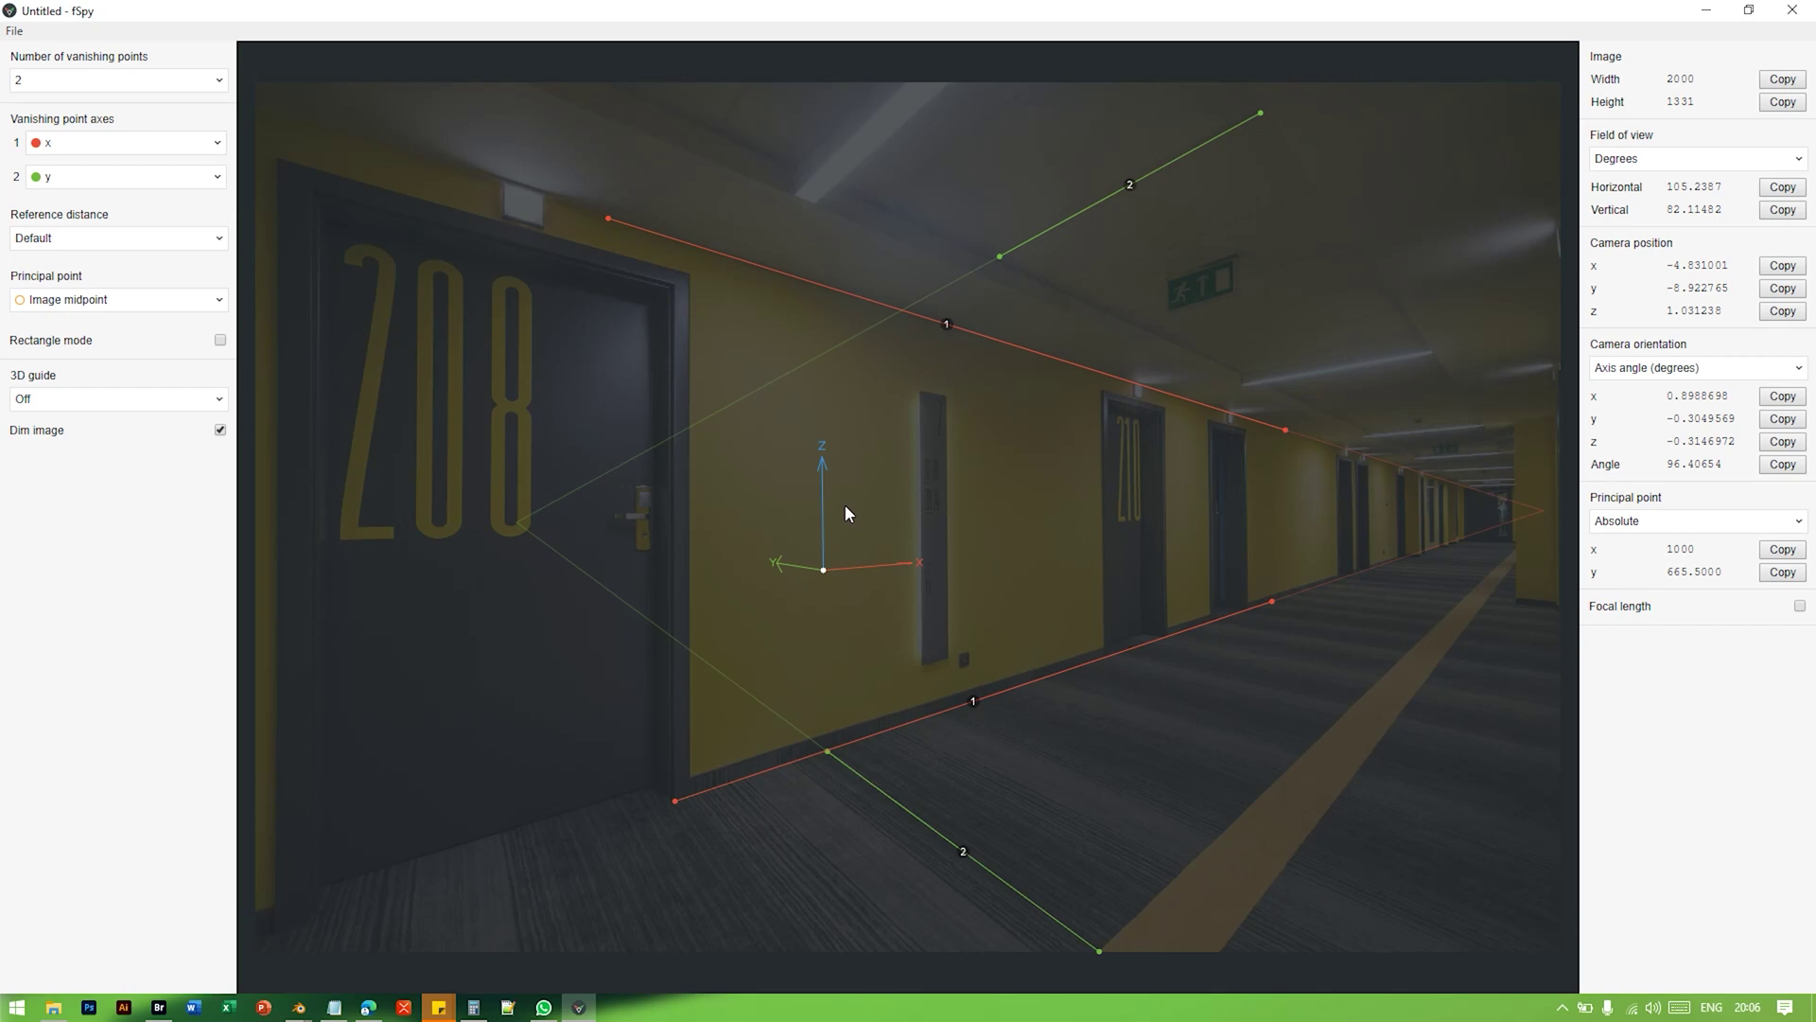
Step: Launch Blender and dismiss its splash screen to reach the default scene
{"action": "key", "text": "super"}
{"action": "type", "text": "blender"}
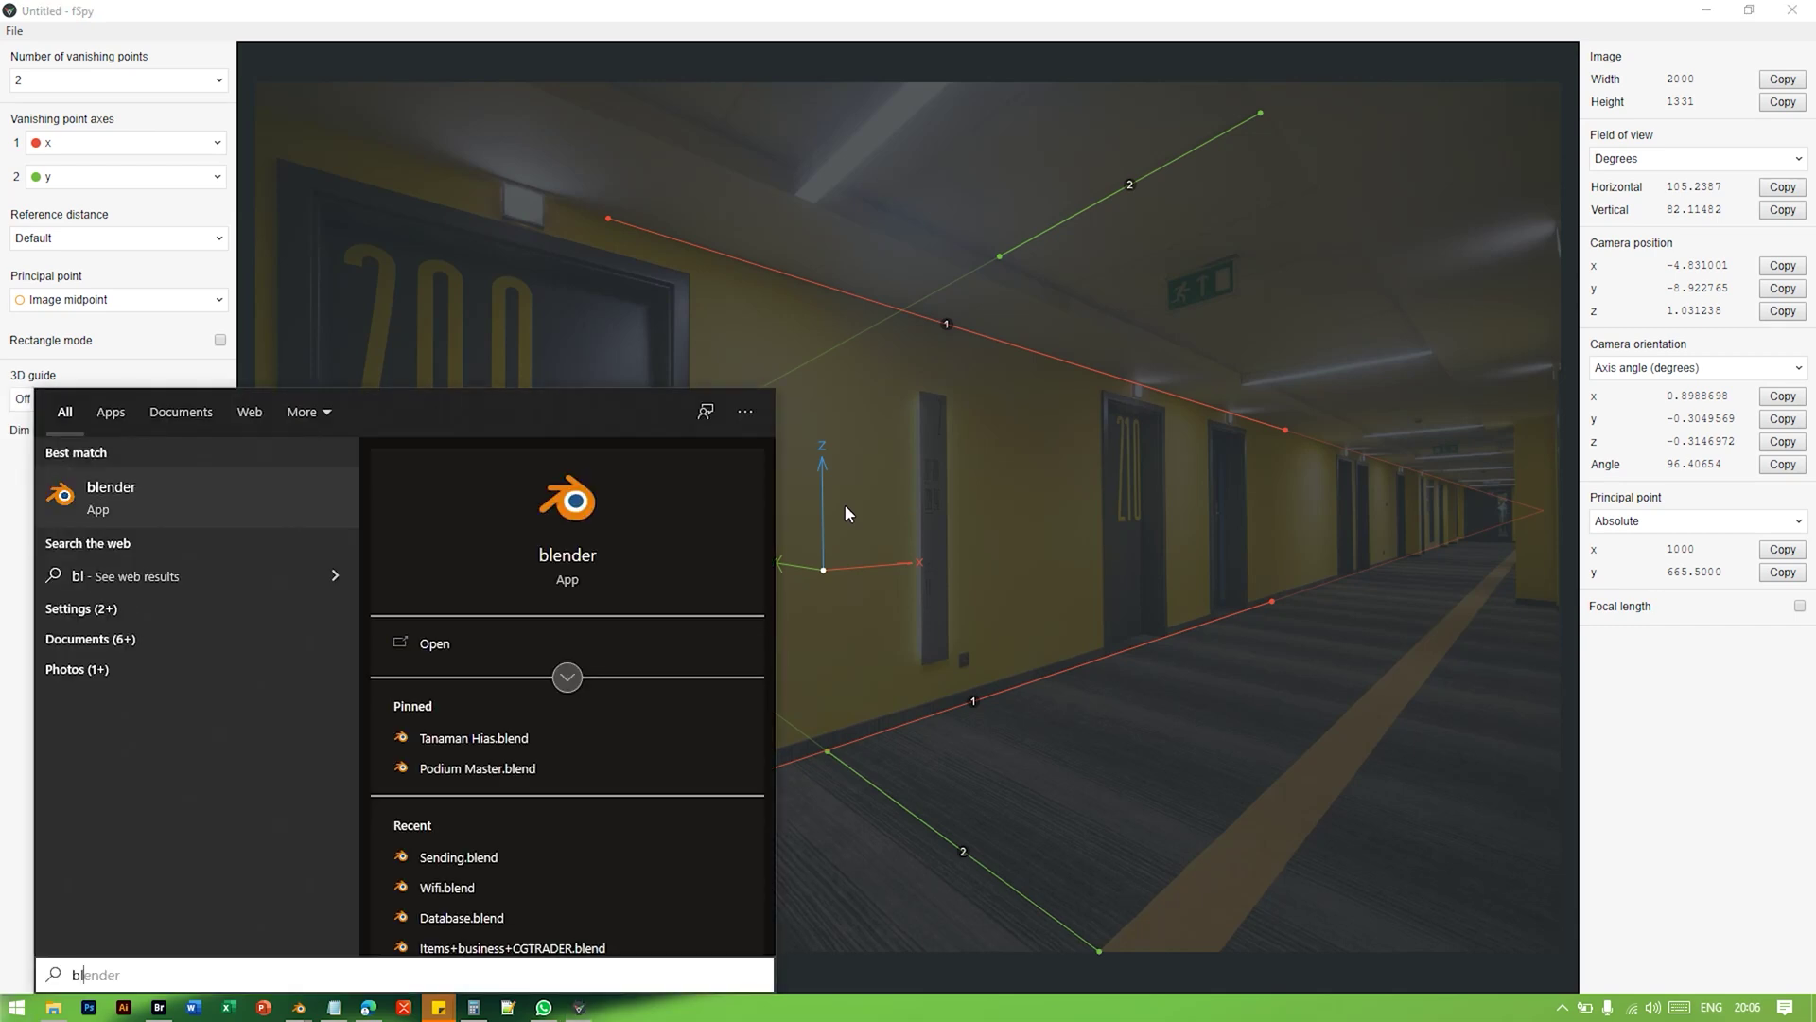
{"action": "key", "text": "Return"}
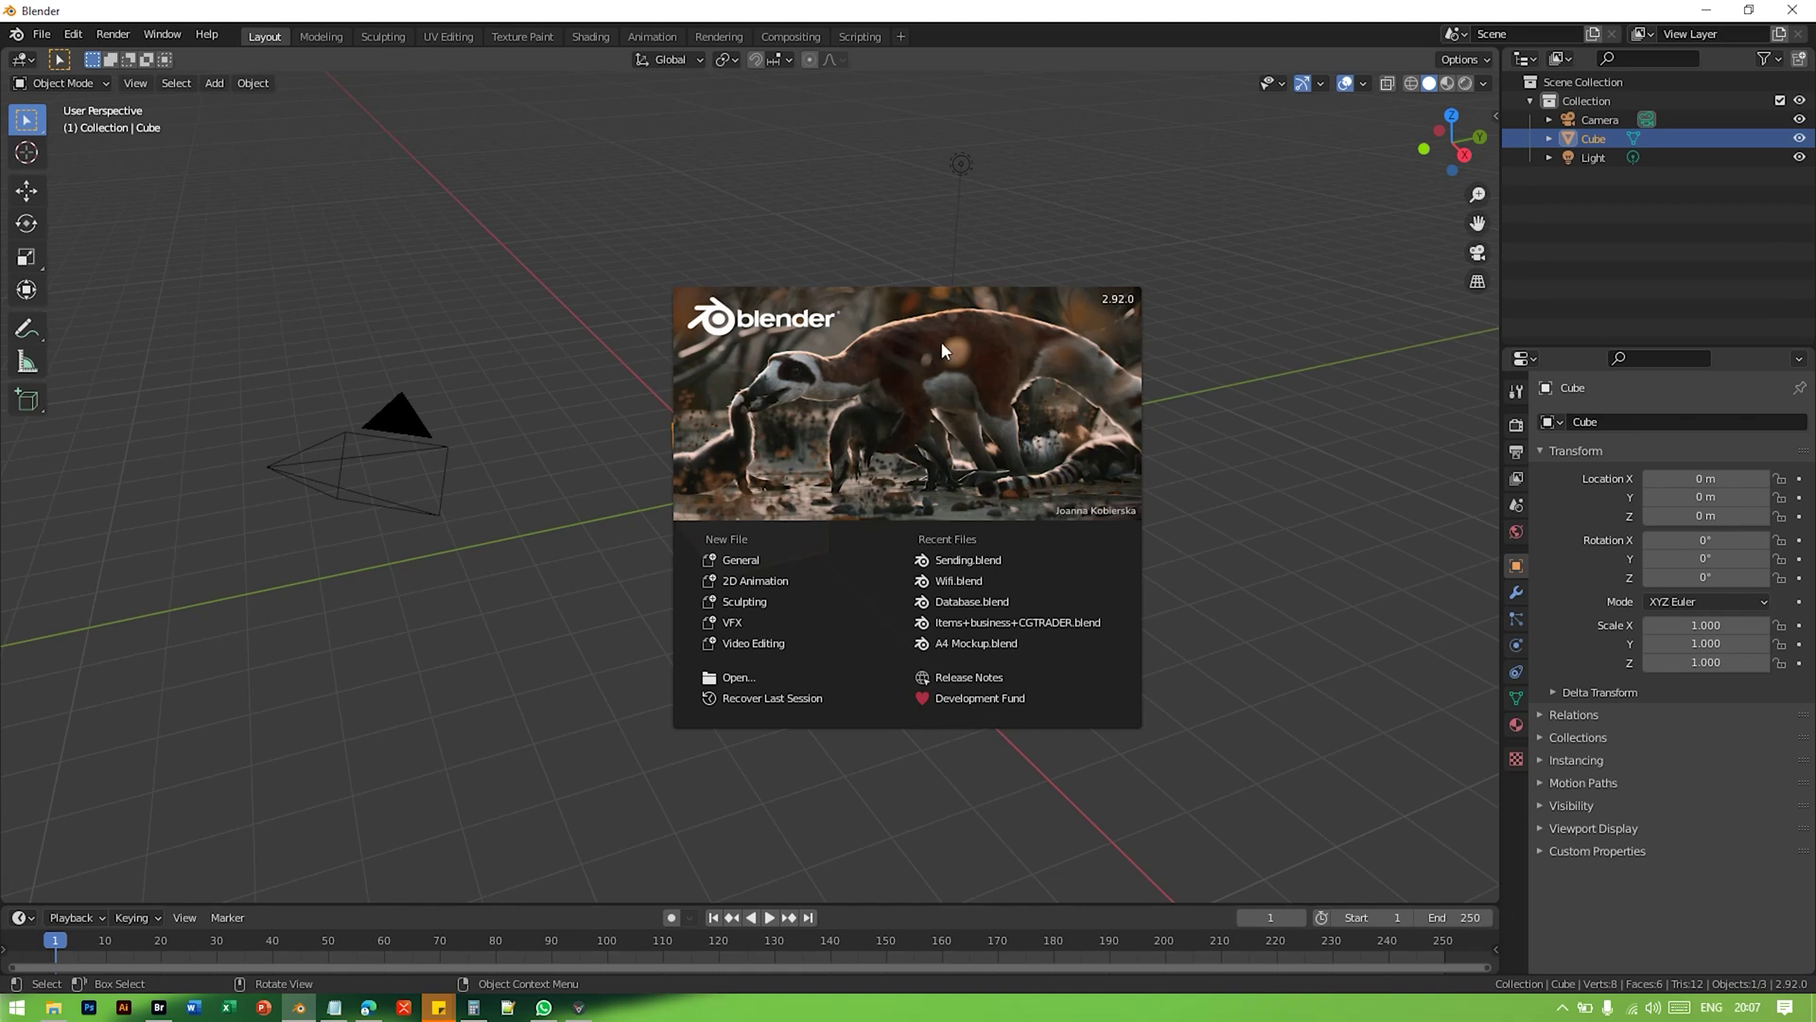
{"action": "left_click", "coordinate": [42, 34]}
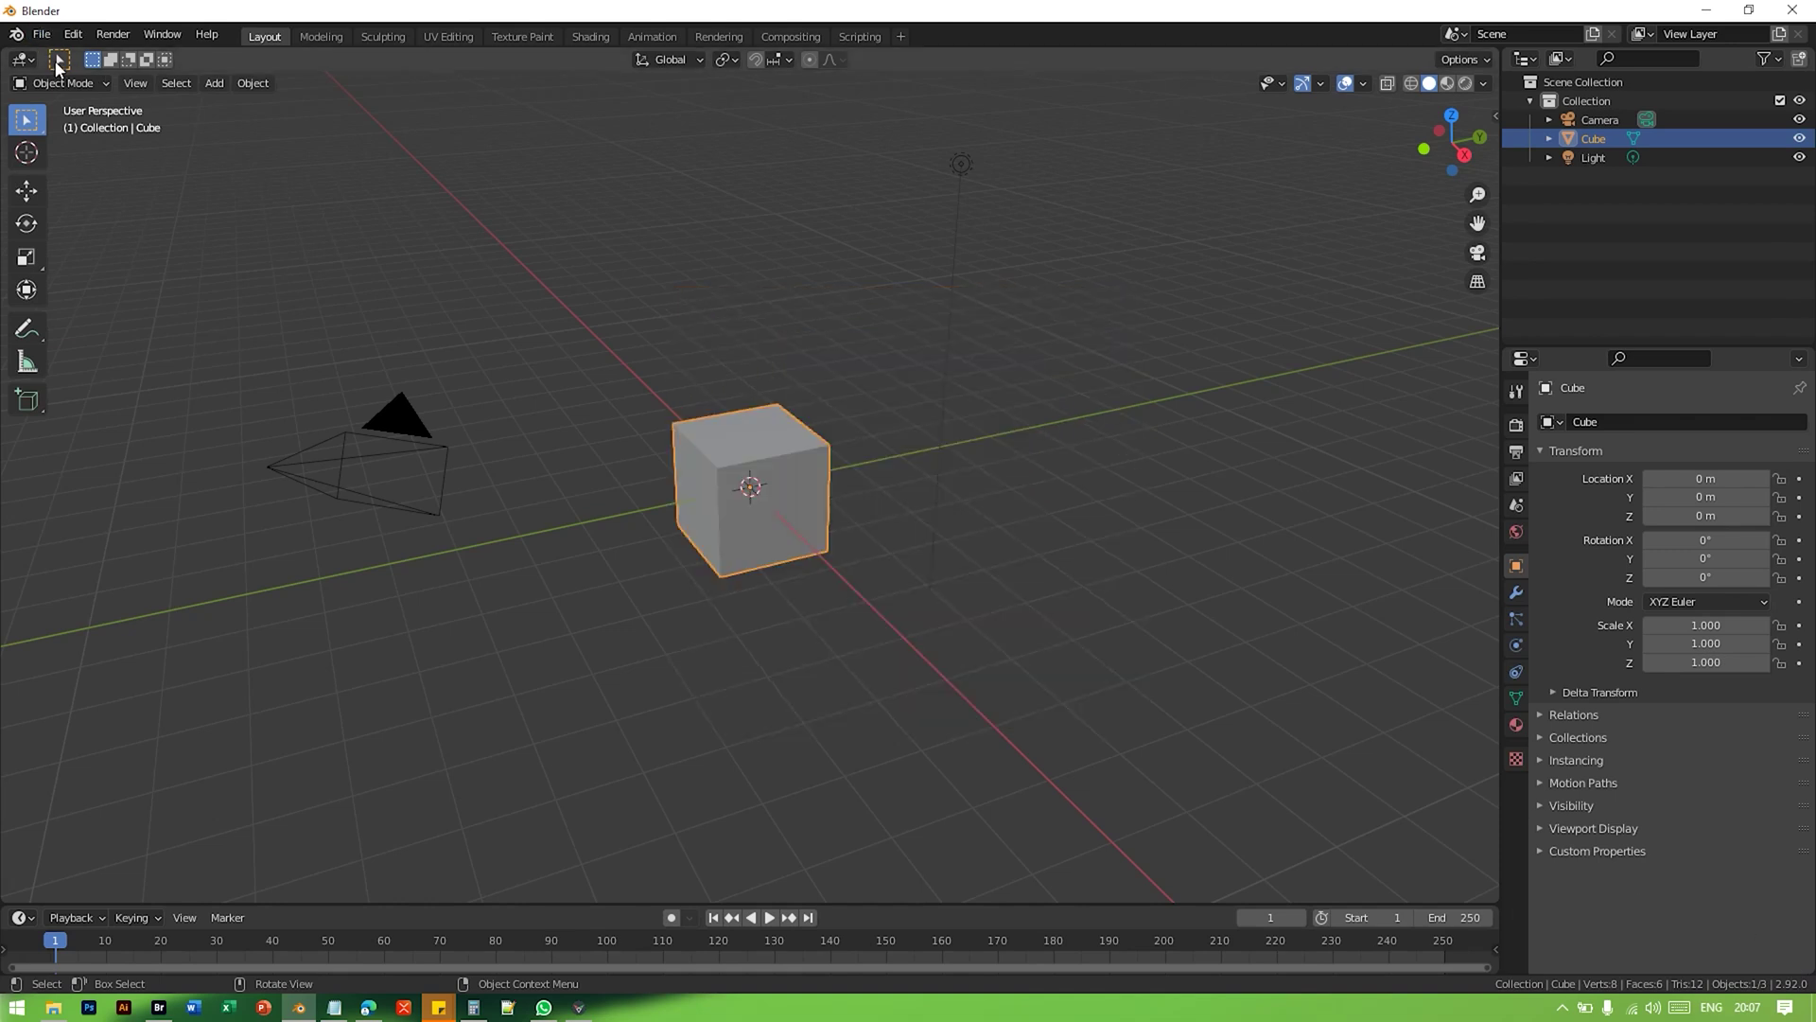
Step: Import the fSpy project Koridor.fspy from D:\Work\Grafisify\Youtube, in the folder for video 20, with its background image
{"action": "left_click", "coordinate": [43, 33]}
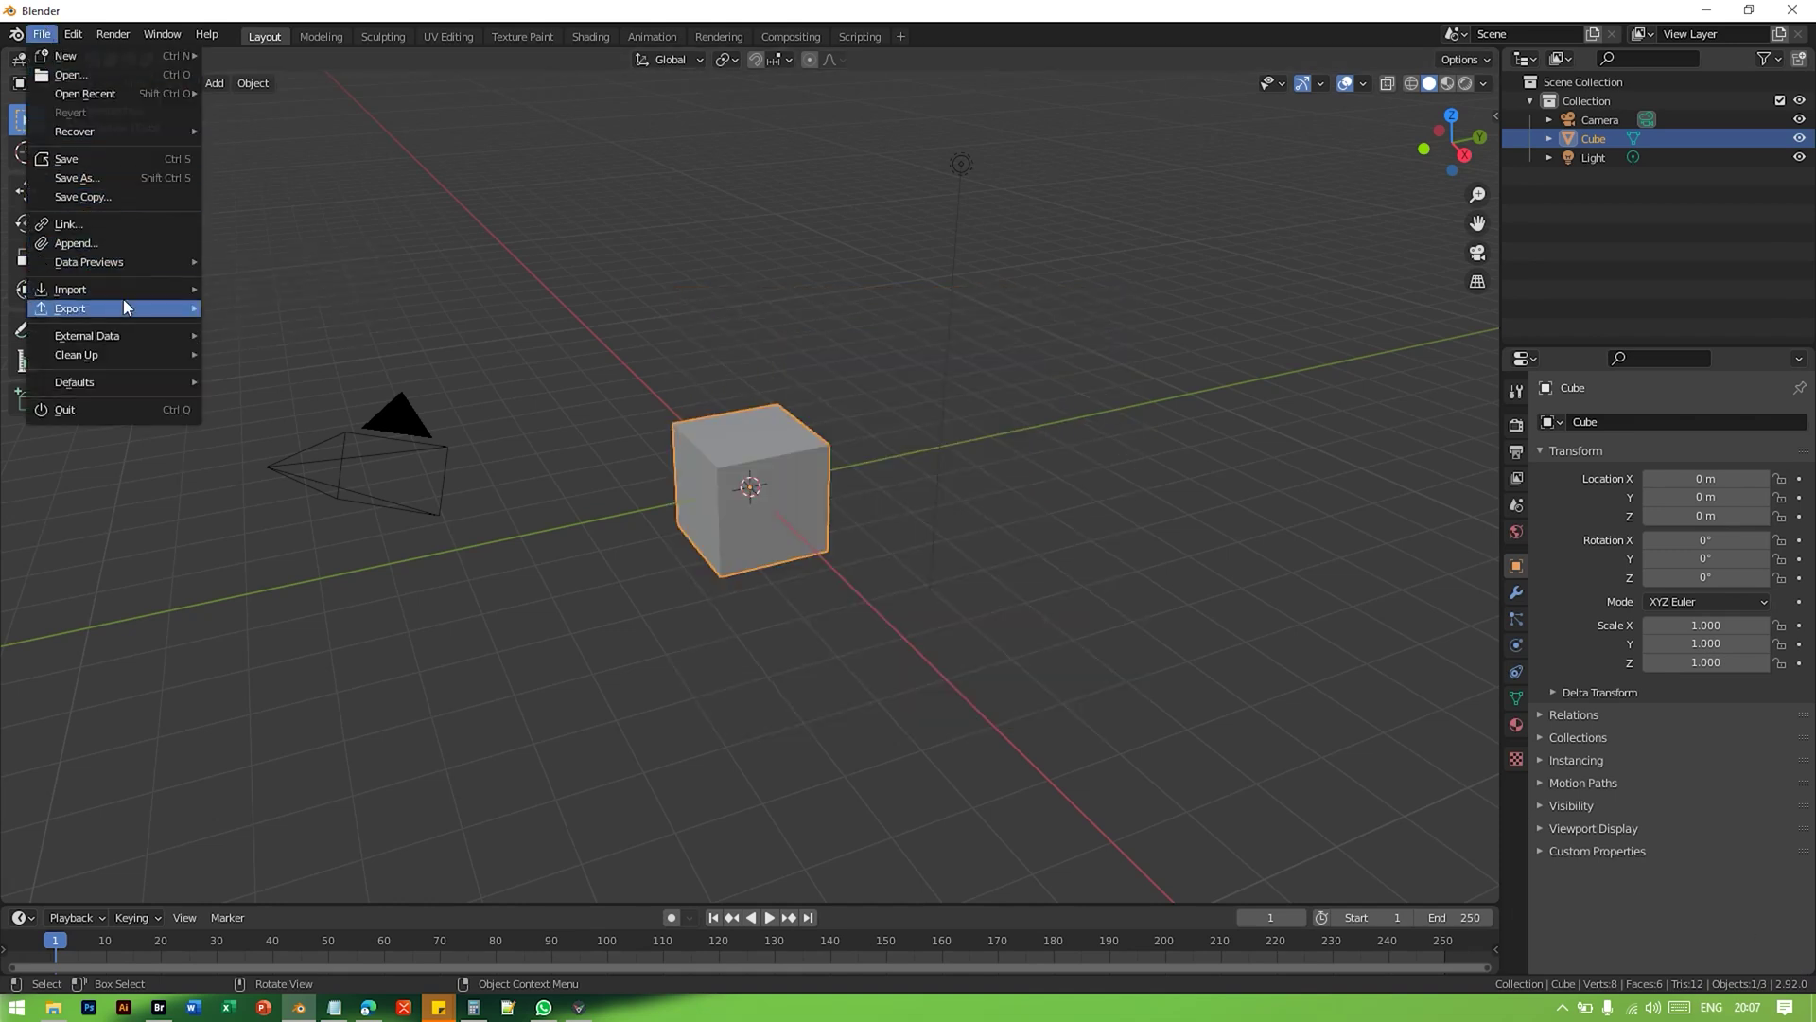
{"action": "mouse_move", "coordinate": [145, 289]}
{"action": "left_click", "coordinate": [293, 475]}
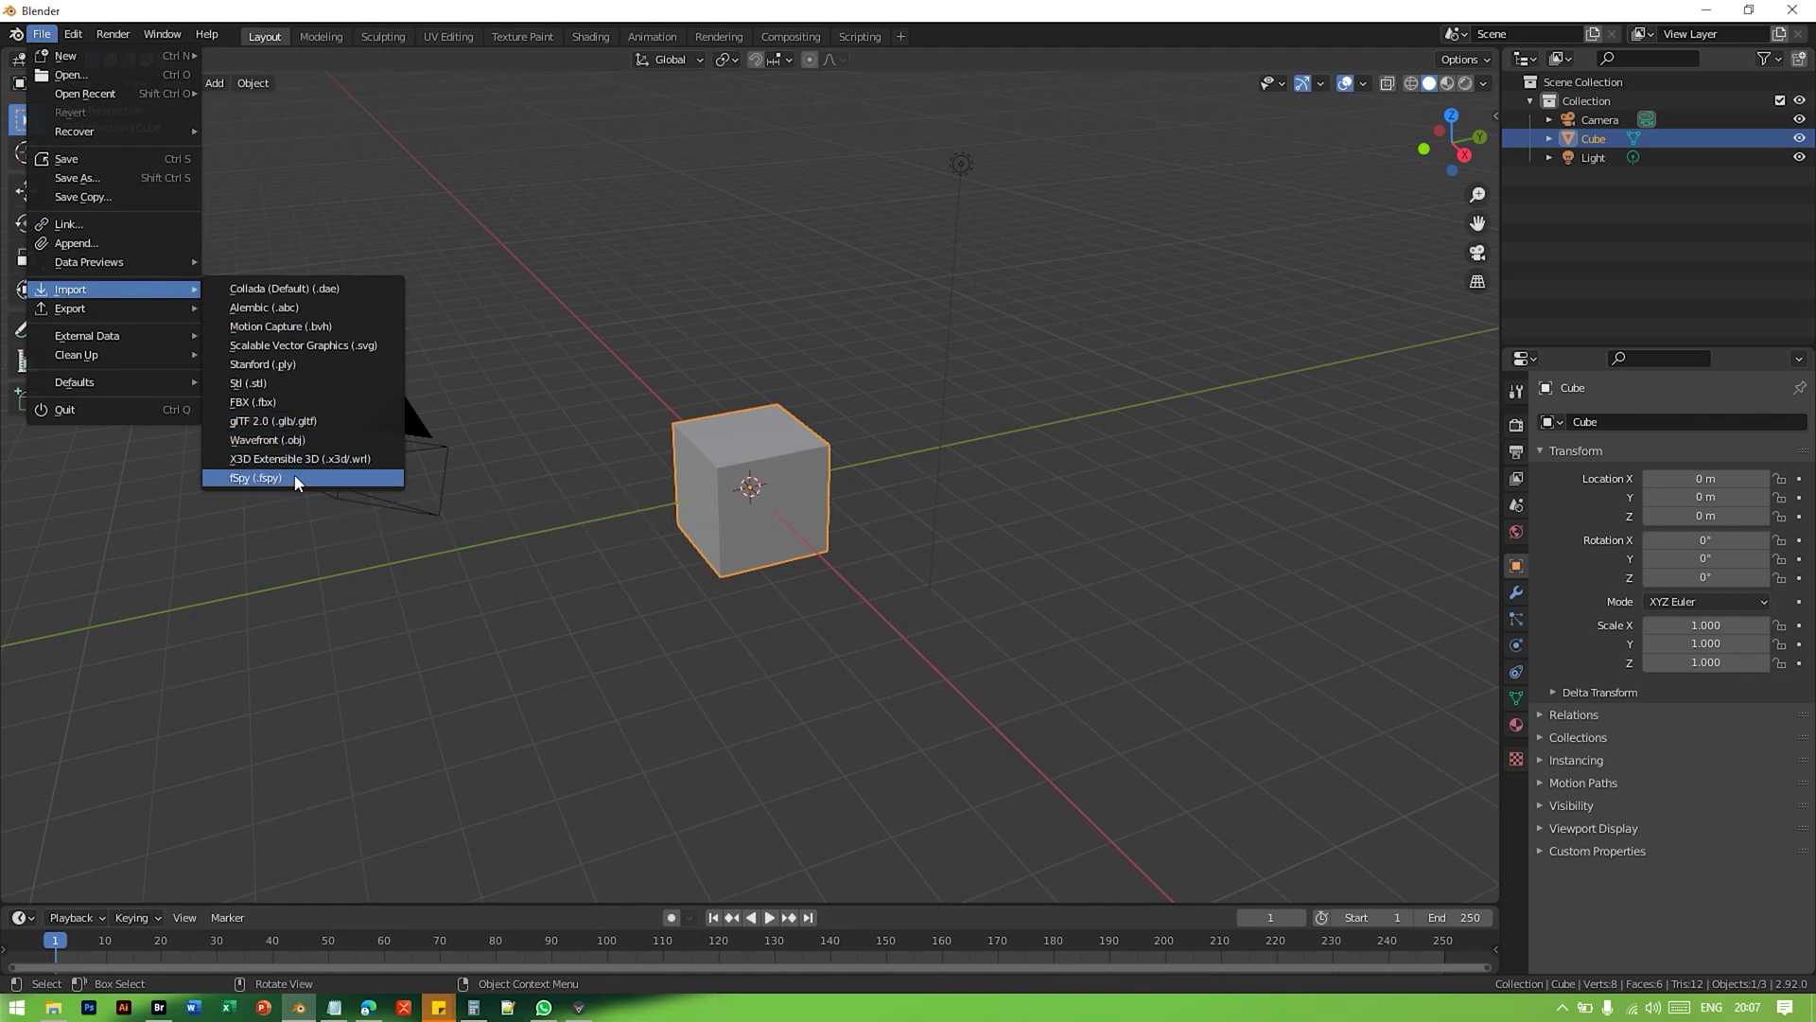
{"action": "scroll", "coordinate": [764, 469], "scroll_direction": "down", "scroll_amount": 1}
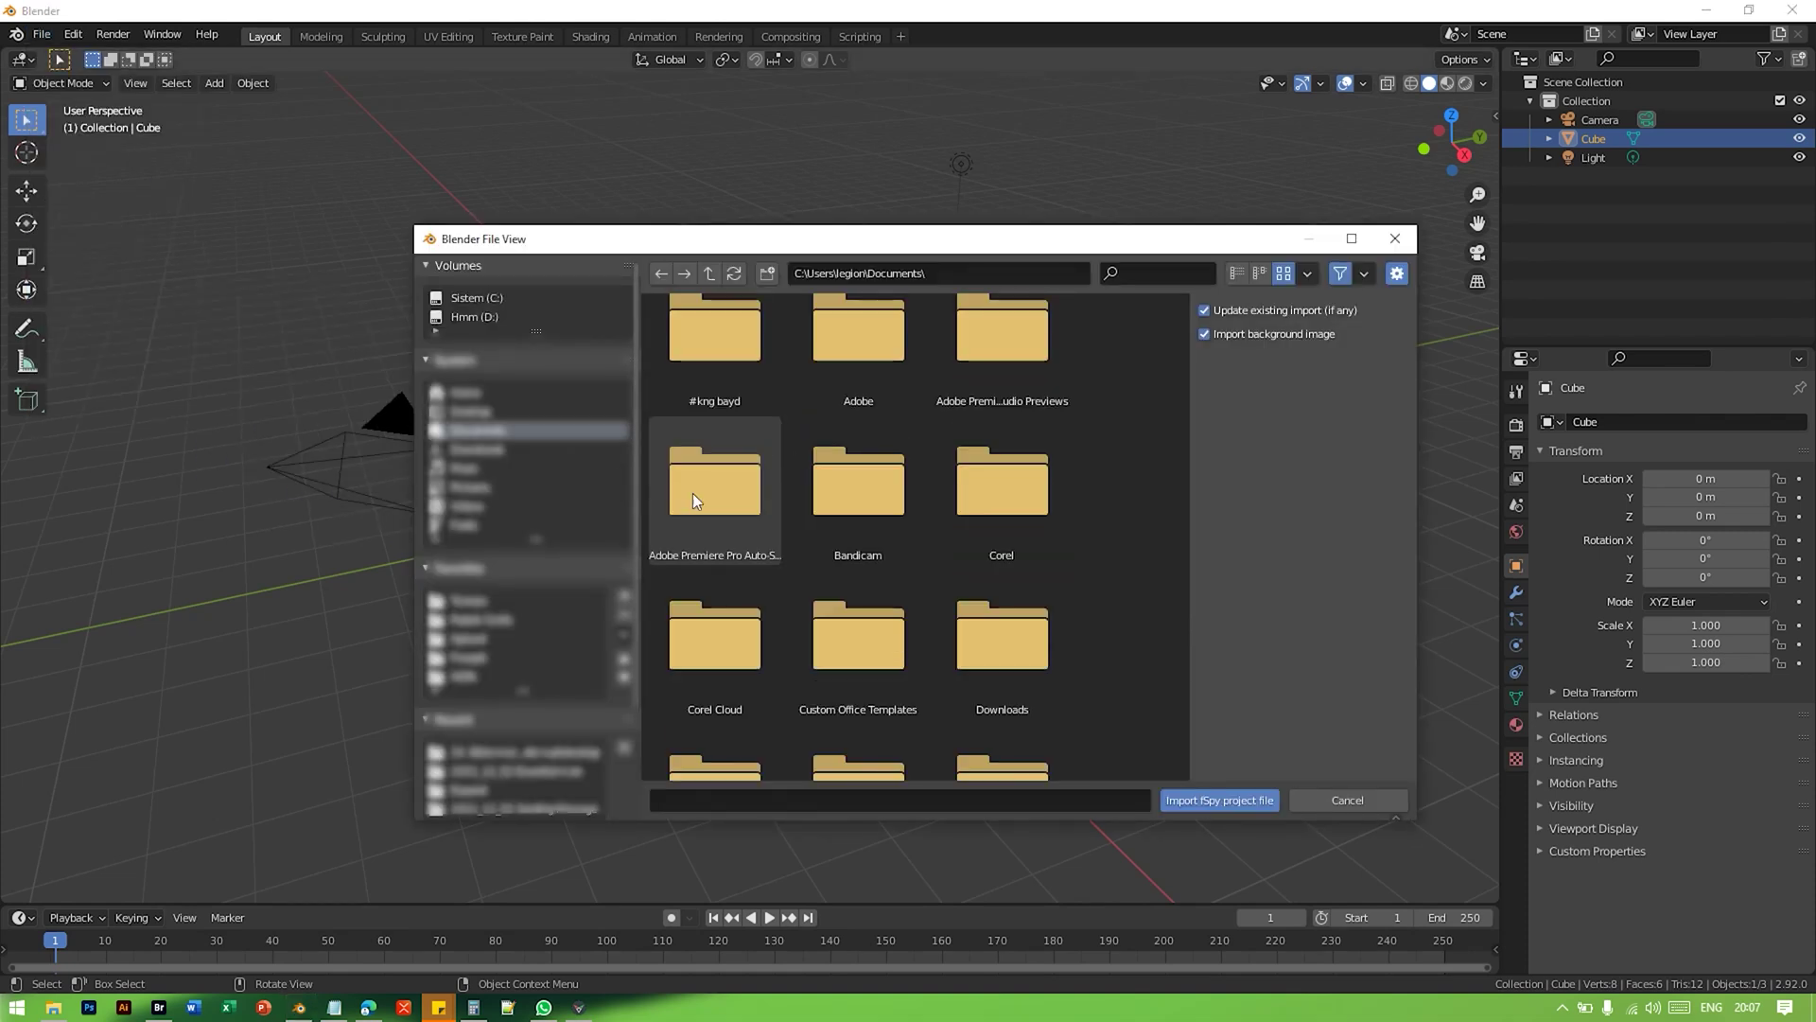
{"action": "left_click", "coordinate": [529, 318]}
{"action": "scroll", "coordinate": [826, 532], "scroll_direction": "down", "scroll_amount": 8}
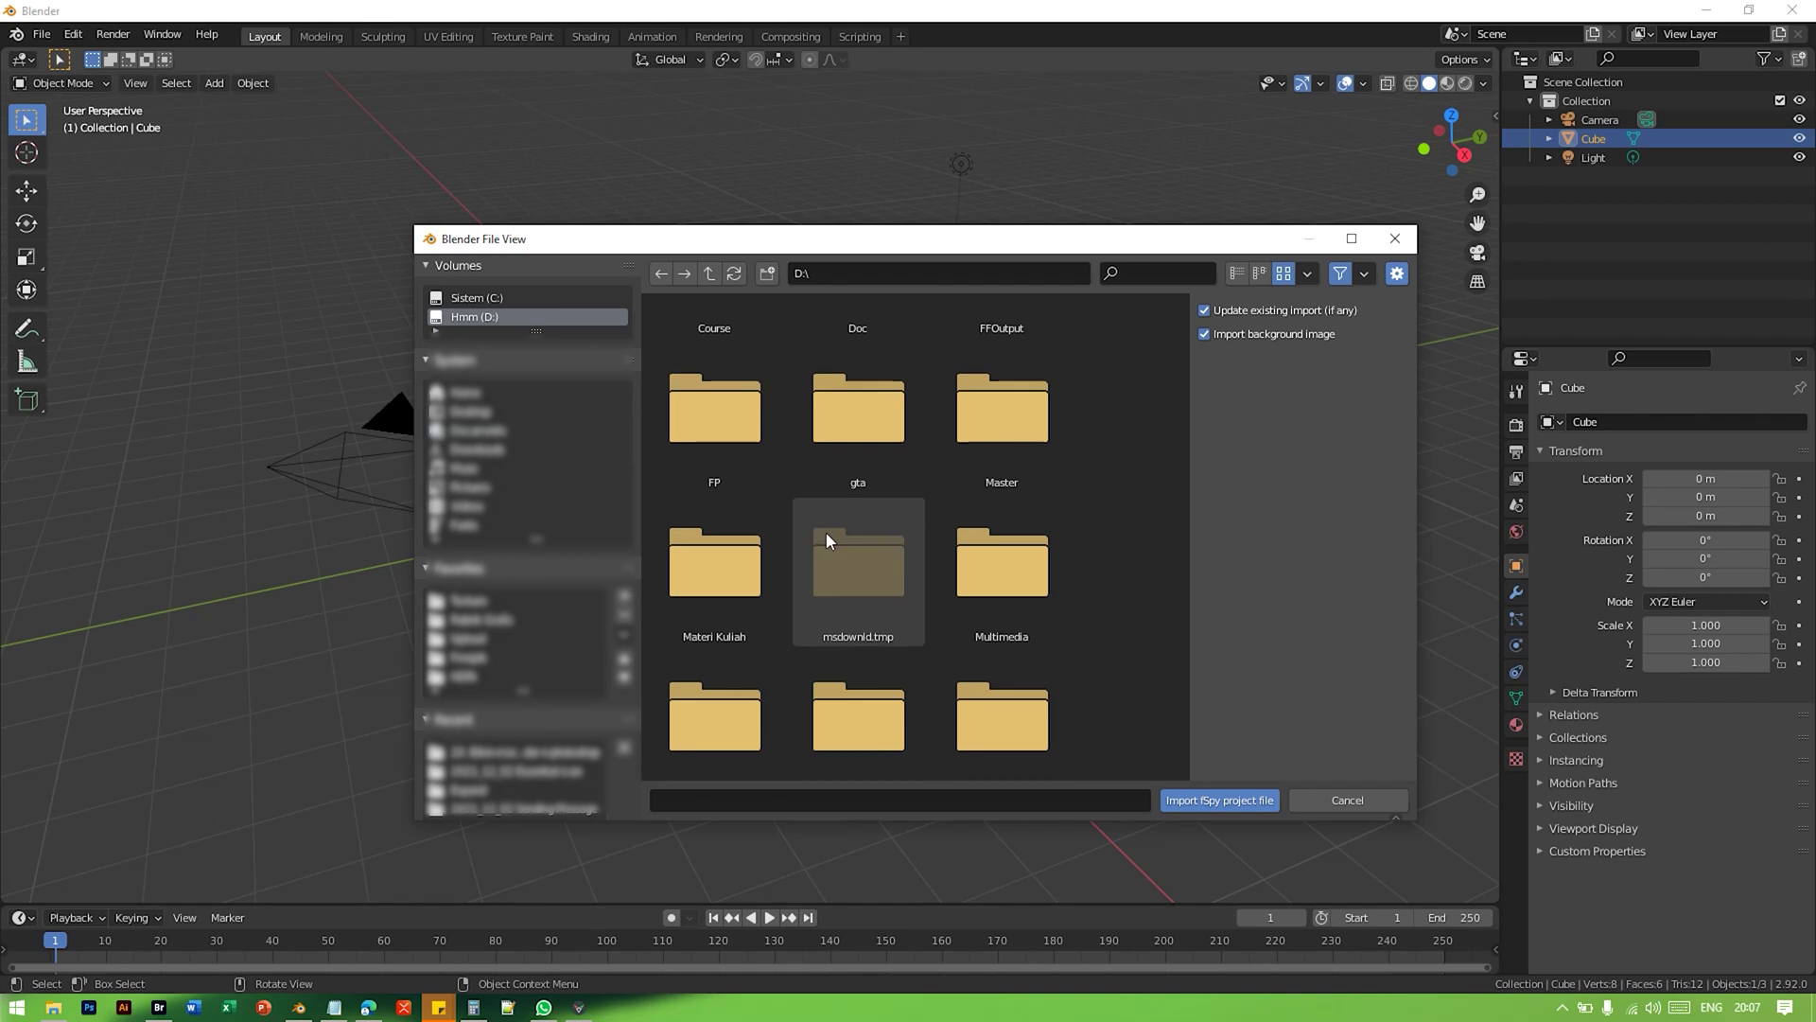
{"action": "double_click", "coordinate": [719, 676]}
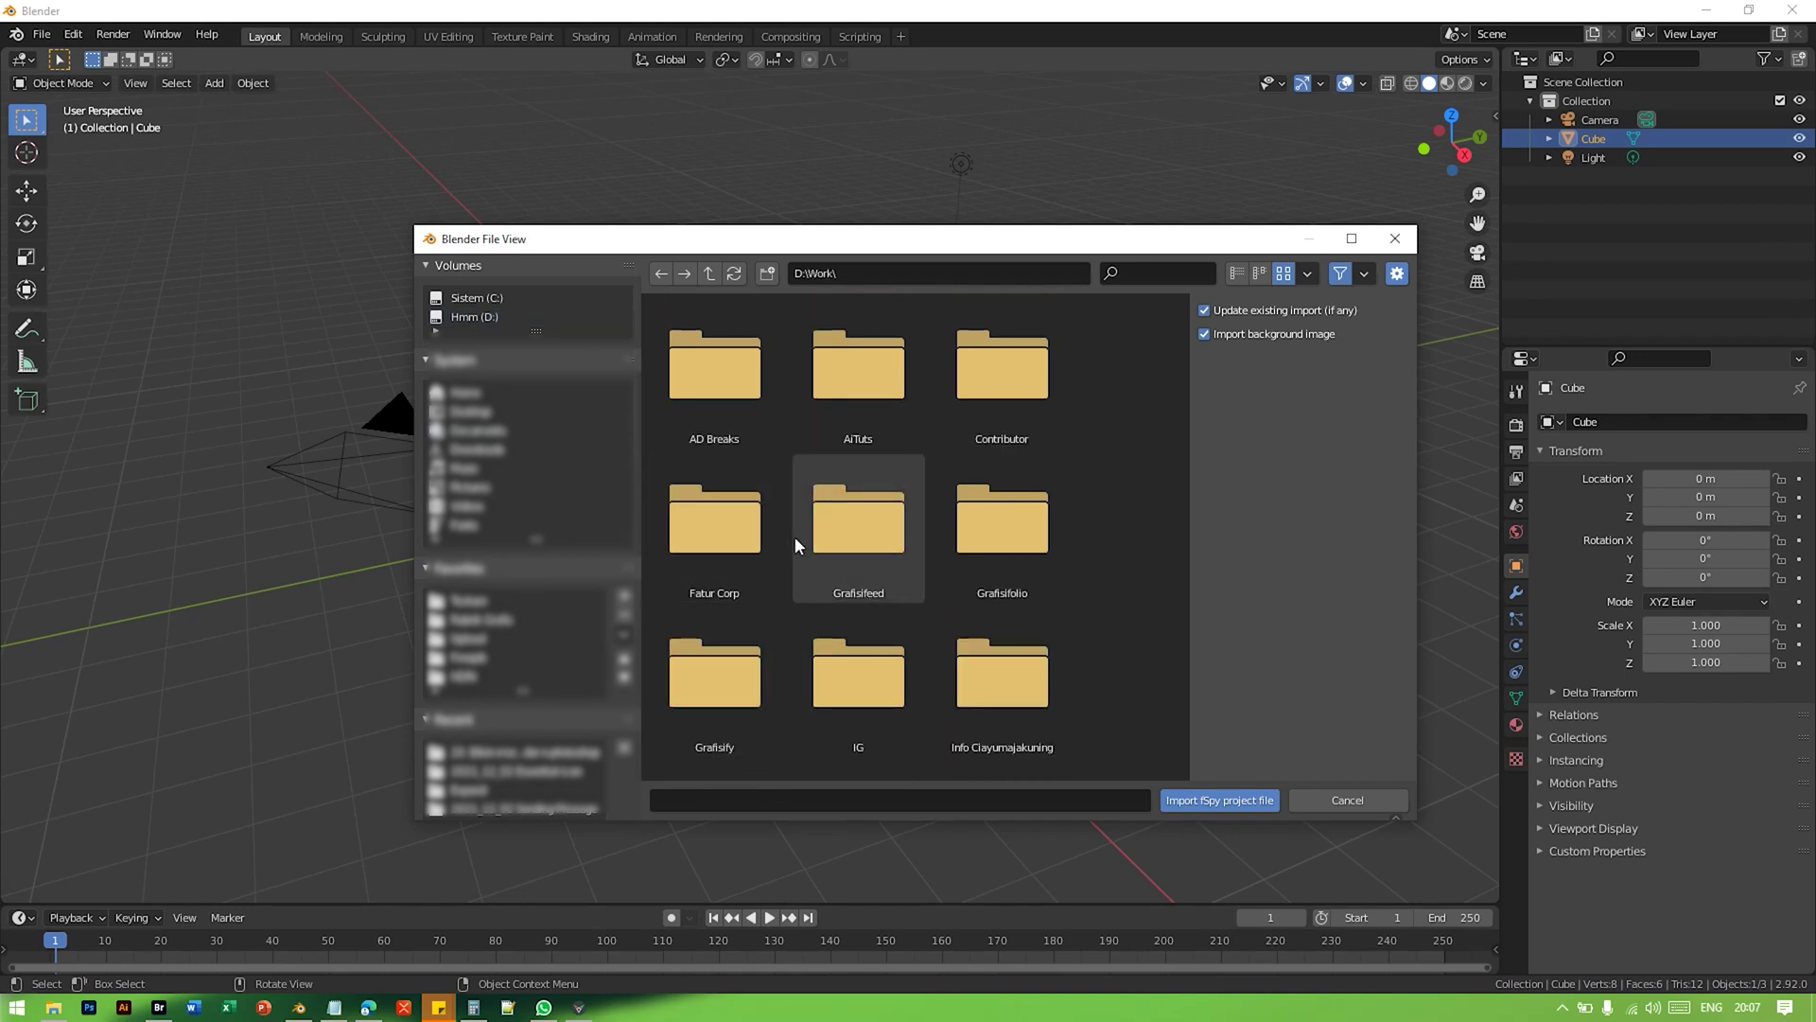
{"action": "double_click", "coordinate": [749, 644]}
{"action": "scroll", "coordinate": [748, 644], "scroll_direction": "down", "scroll_amount": 10}
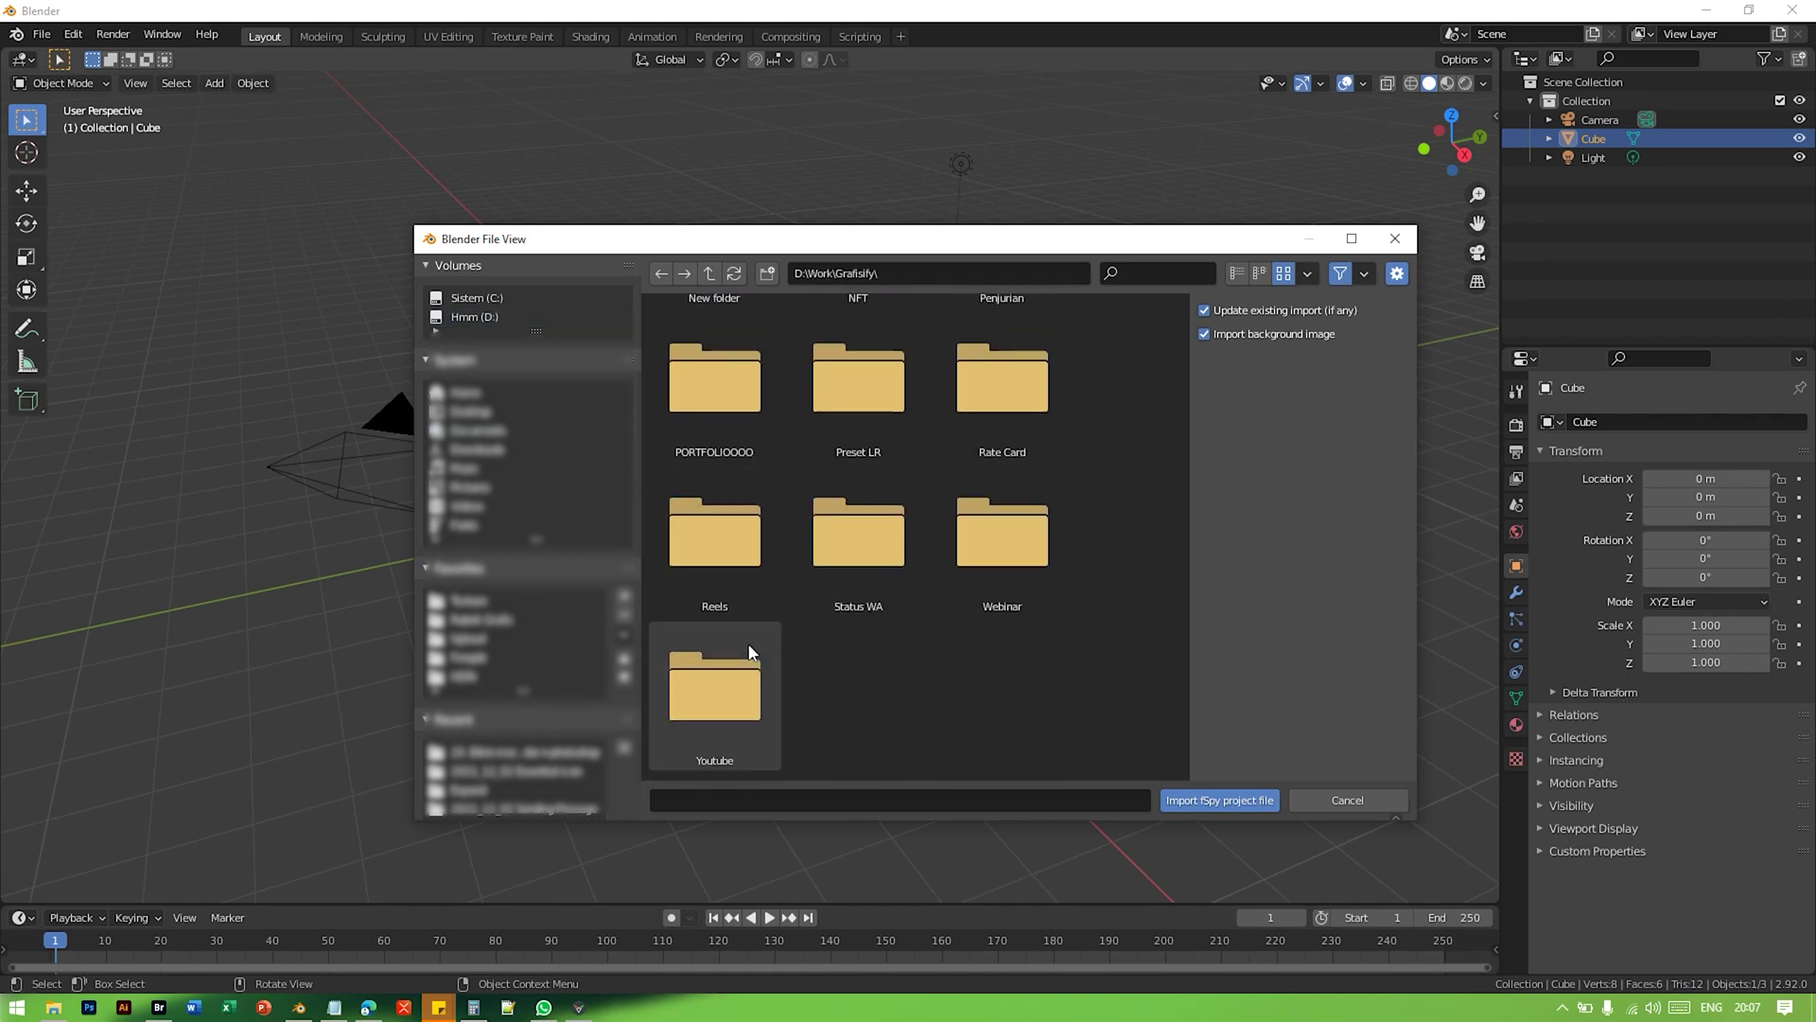
{"action": "double_click", "coordinate": [685, 715]}
{"action": "scroll", "coordinate": [702, 689], "scroll_direction": "down", "scroll_amount": 8}
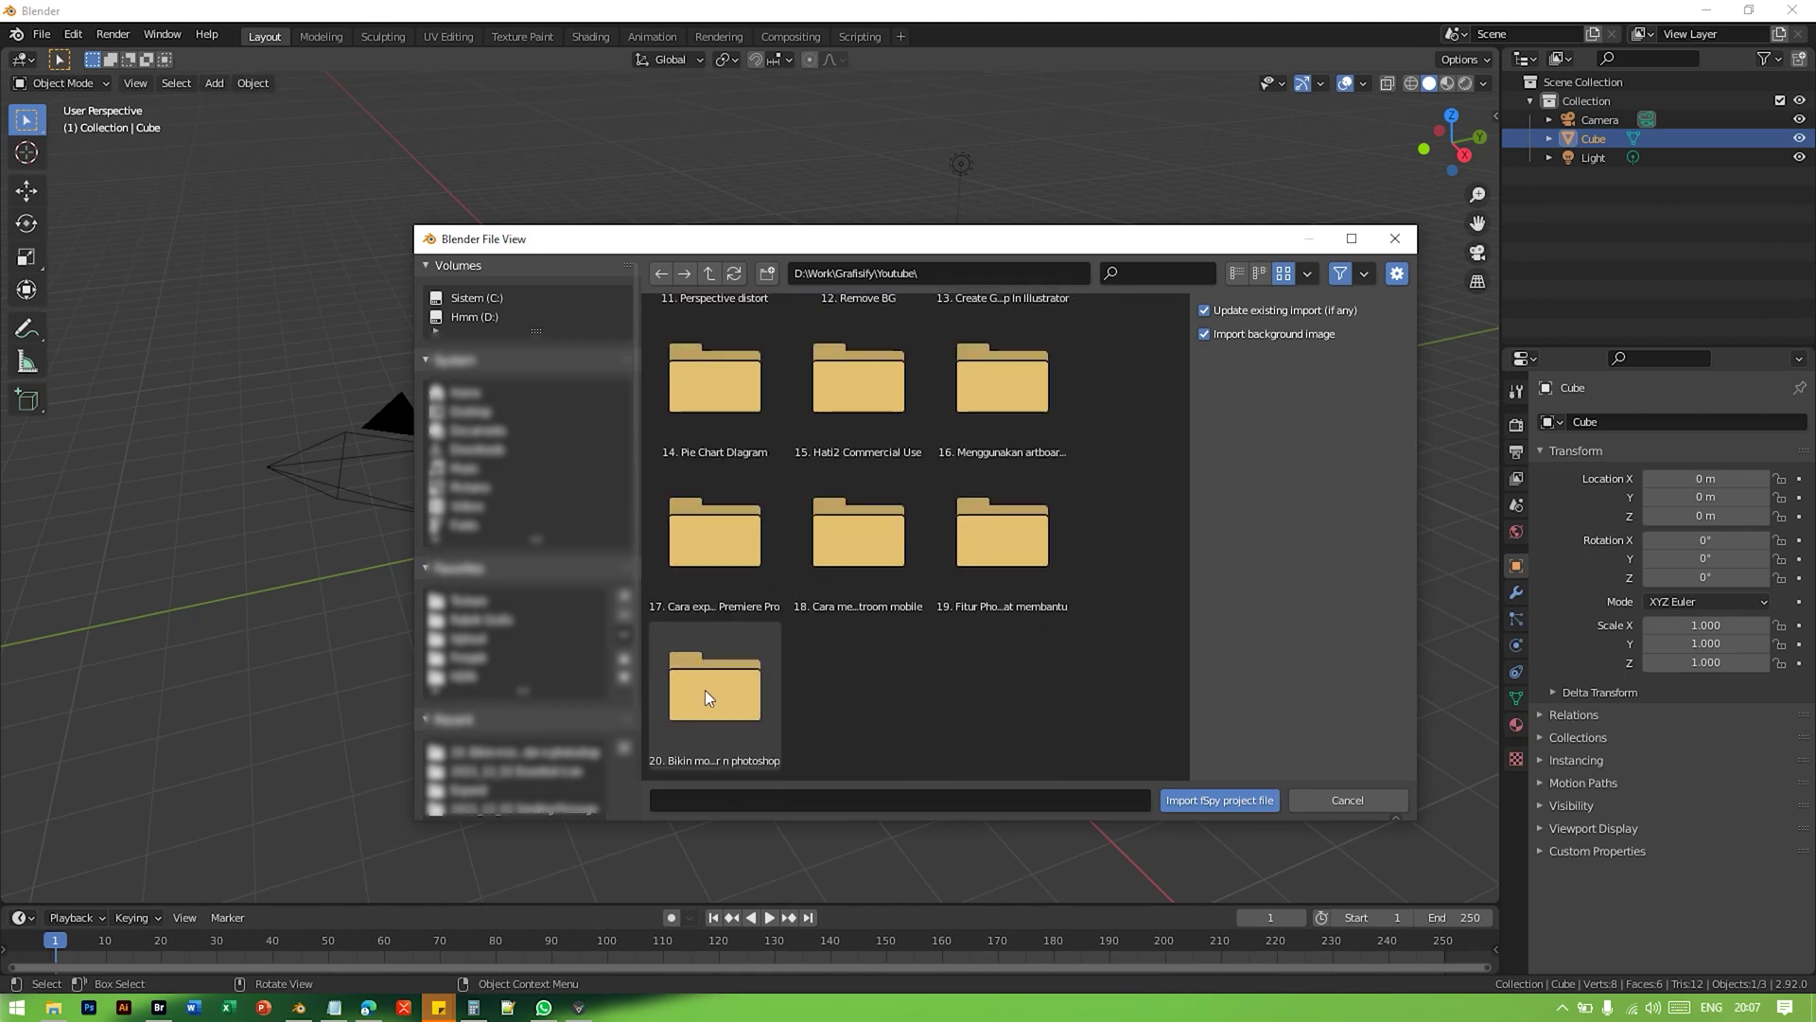
{"action": "double_click", "coordinate": [706, 689]}
{"action": "left_click", "coordinate": [1017, 357]}
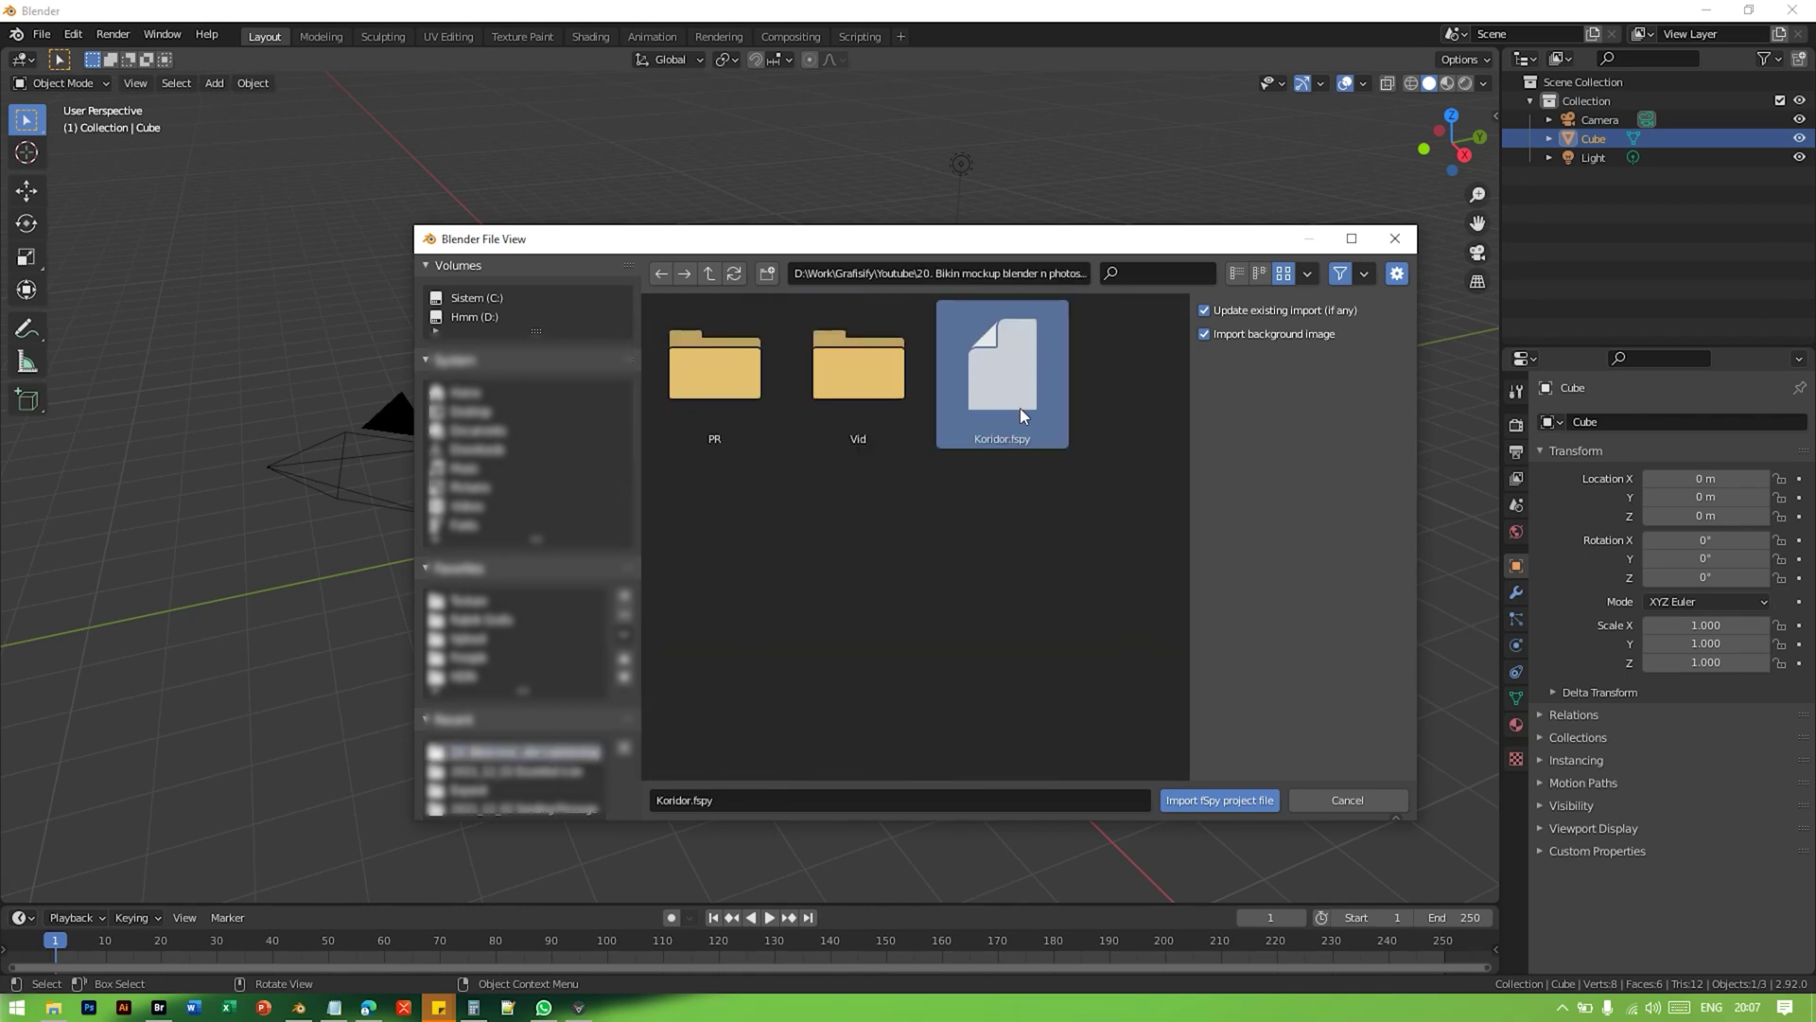
{"action": "double_click", "coordinate": [1008, 388]}
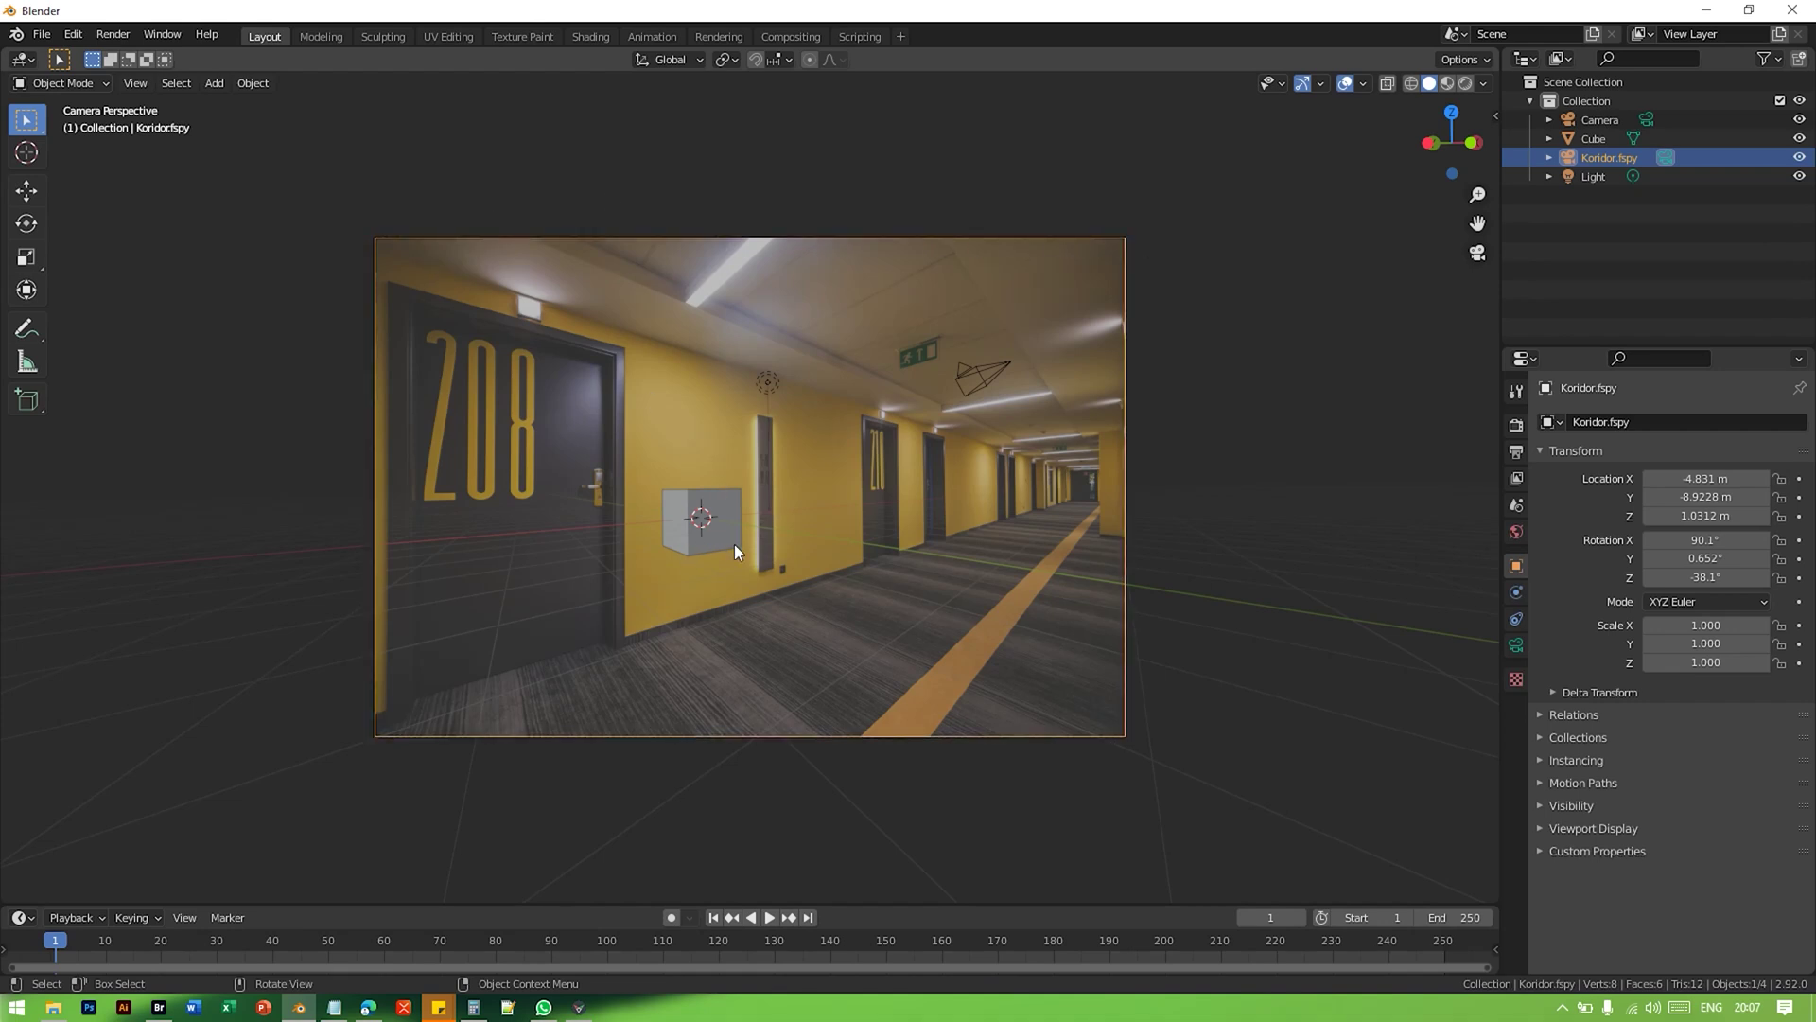
Step: Examine the scene from outside the imported camera and return to the camera view
{"action": "middle_click_drag", "start_coordinate": [609, 501], "coordinate": [707, 520]}
{"action": "scroll", "coordinate": [708, 520], "scroll_direction": "down", "scroll_amount": 8}
{"action": "scroll", "coordinate": [719, 539], "scroll_direction": "down", "scroll_amount": 4}
{"action": "scroll", "coordinate": [794, 556], "scroll_direction": "up", "scroll_amount": 4}
{"action": "middle_click_drag", "start_coordinate": [859, 559], "coordinate": [768, 563]}
{"action": "key", "text": "KP_0"}
Step: Scale the default cube uniformly to about 3.112
{"action": "left_click", "coordinate": [721, 524]}
{"action": "scroll", "coordinate": [720, 524], "scroll_direction": "up", "scroll_amount": 4}
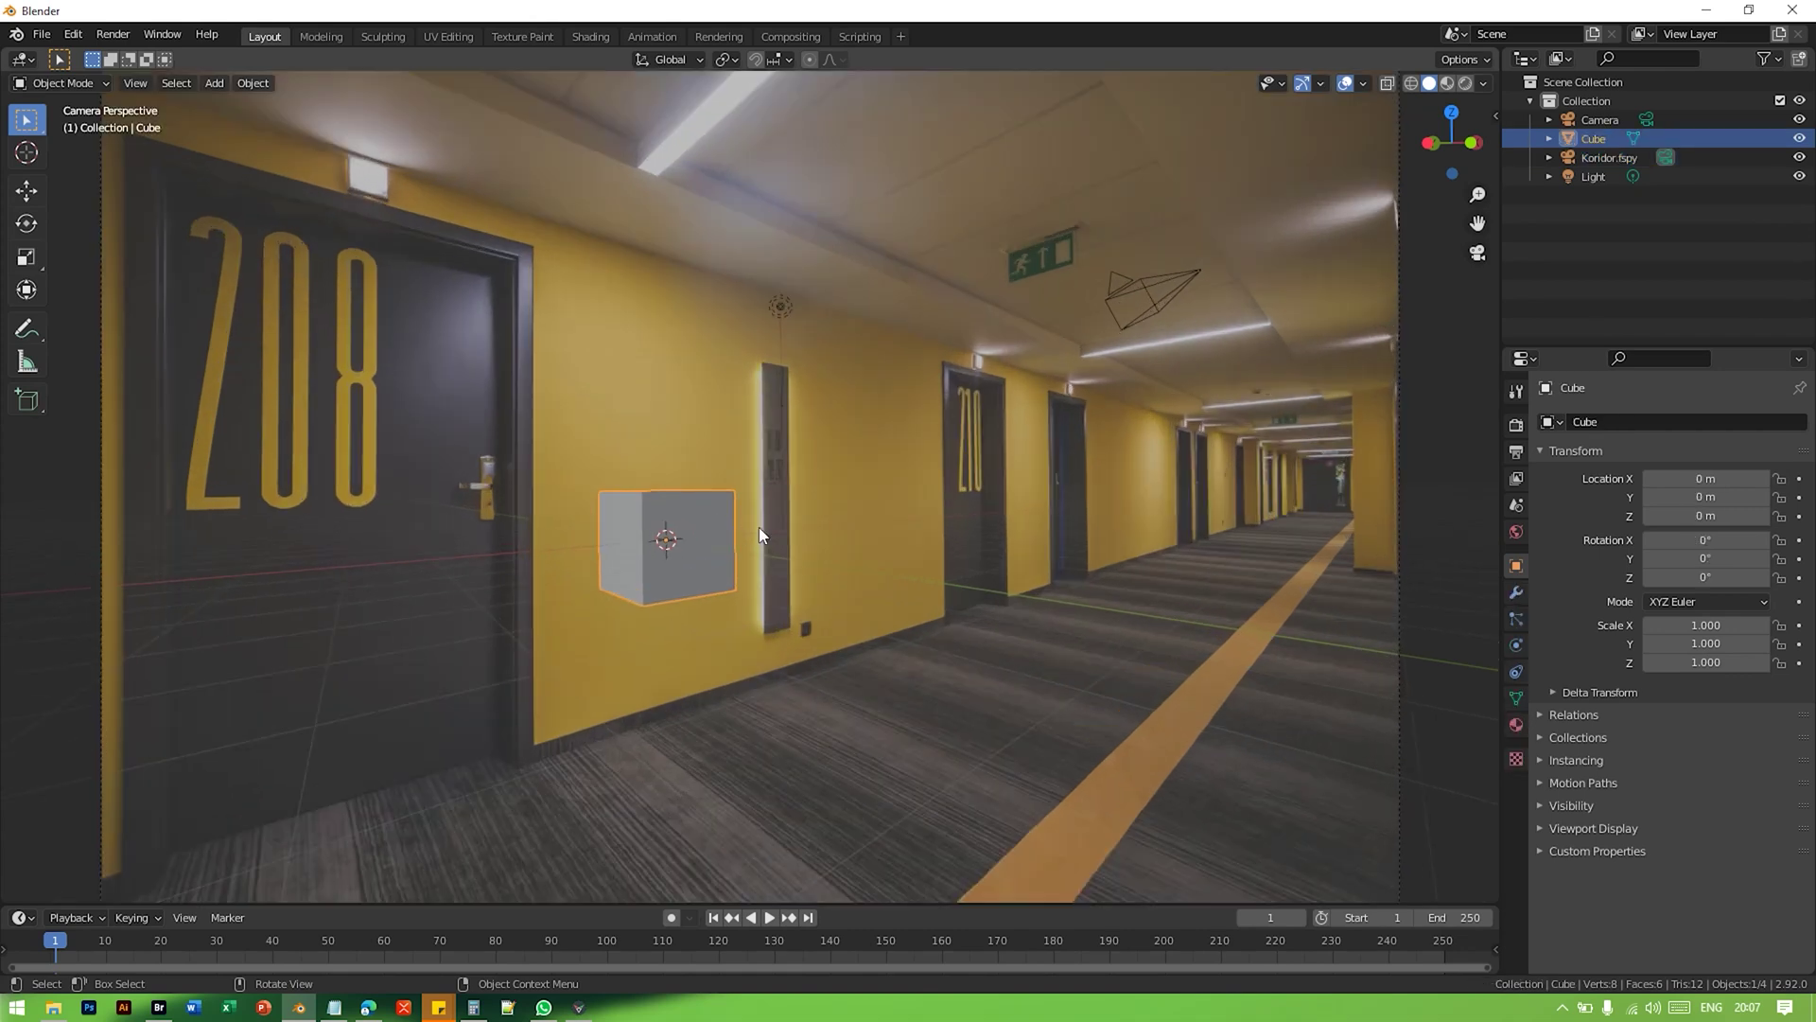
{"action": "scroll", "coordinate": [759, 526], "scroll_direction": "down", "scroll_amount": 5}
{"action": "key", "text": "s"}
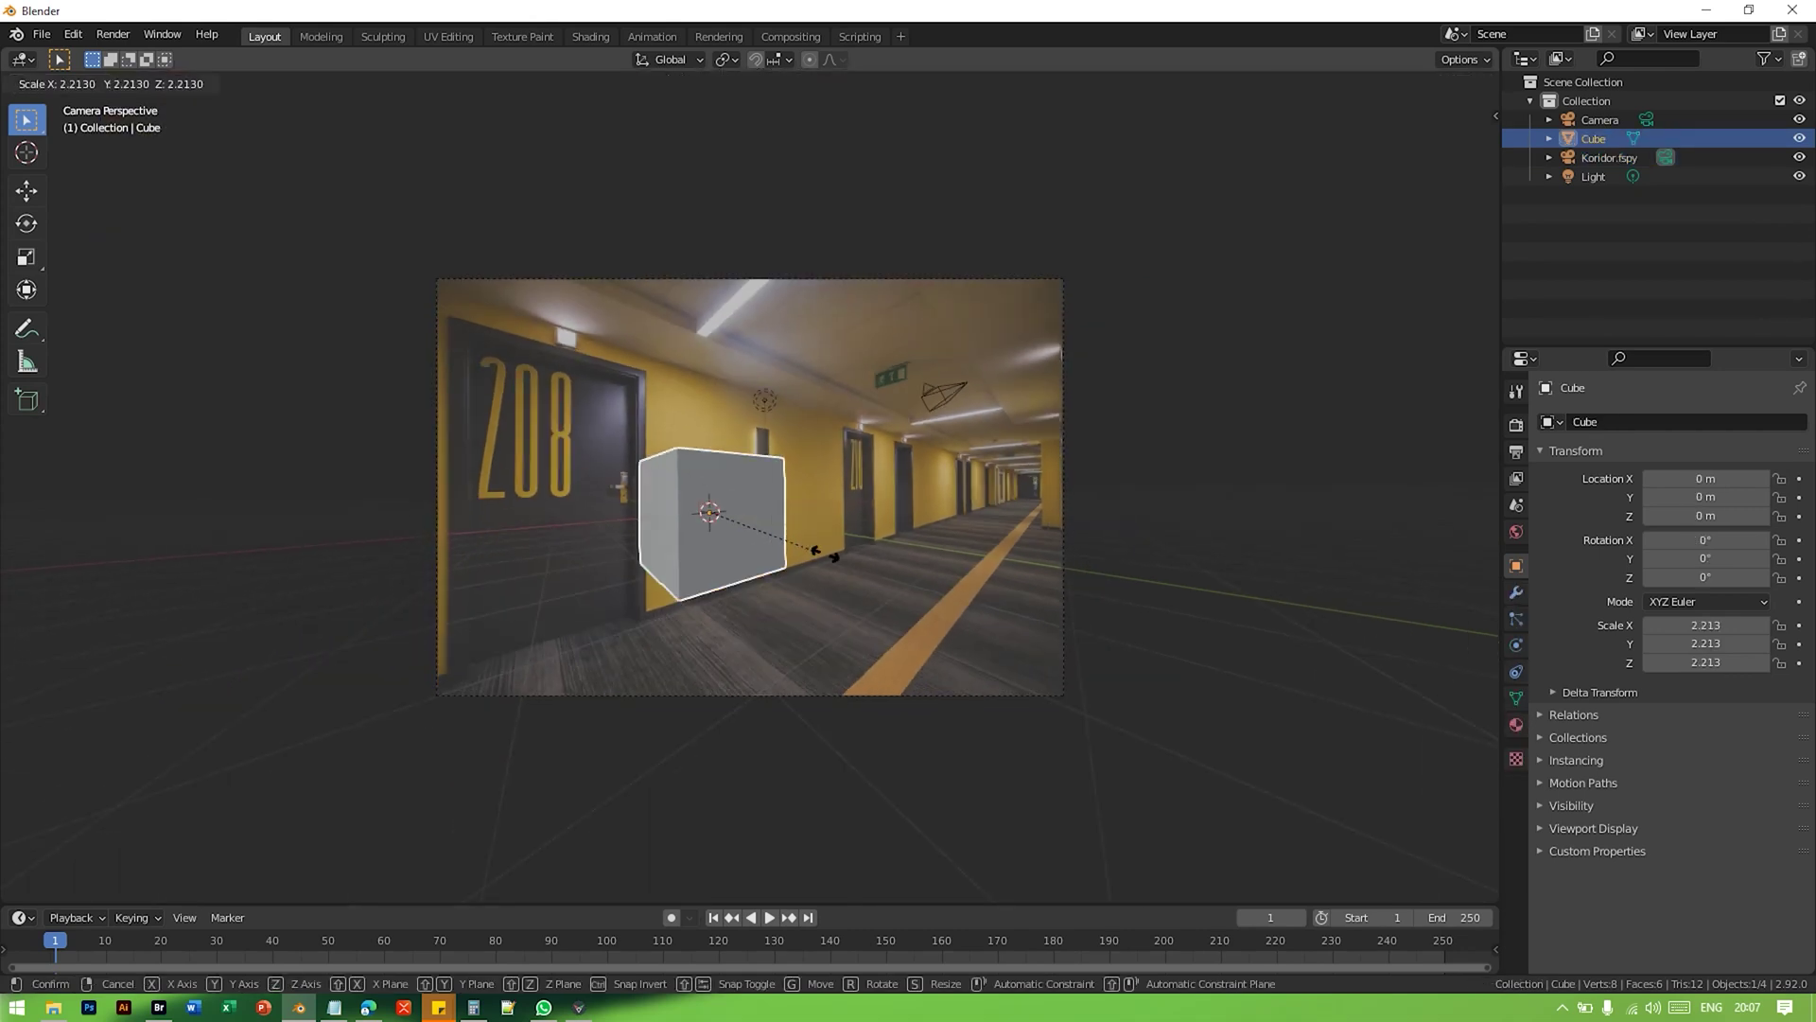
{"action": "left_click", "coordinate": [864, 566]}
Step: Move the cube up to about 1.108 m on Z and along the wall to about 3.074 m on X
{"action": "key", "text": "g"}
{"action": "key", "text": "z"}
{"action": "left_click", "coordinate": [866, 539]}
{"action": "key", "text": "g"}
{"action": "key", "text": "x"}
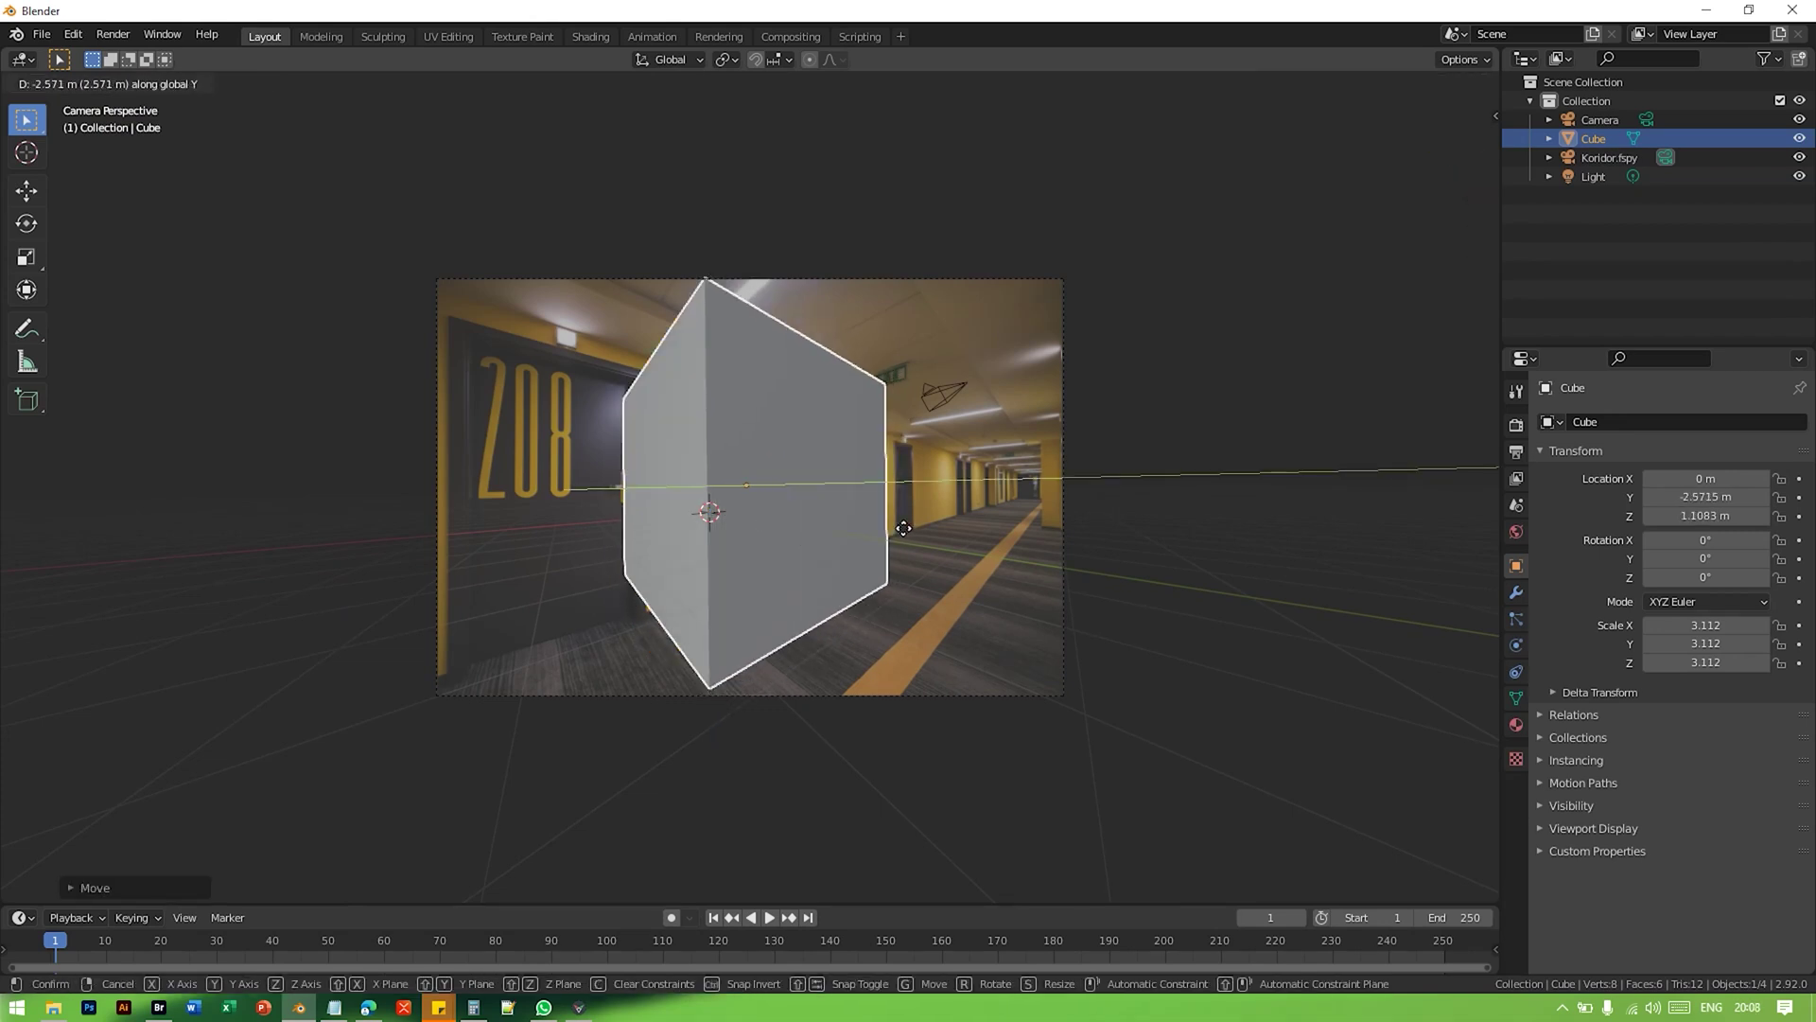
{"action": "left_click", "coordinate": [921, 509]}
Step: Flatten the cube along Y to a scale of about 0.336, forming a thin wall panel
{"action": "key", "text": "s"}
{"action": "key", "text": "y"}
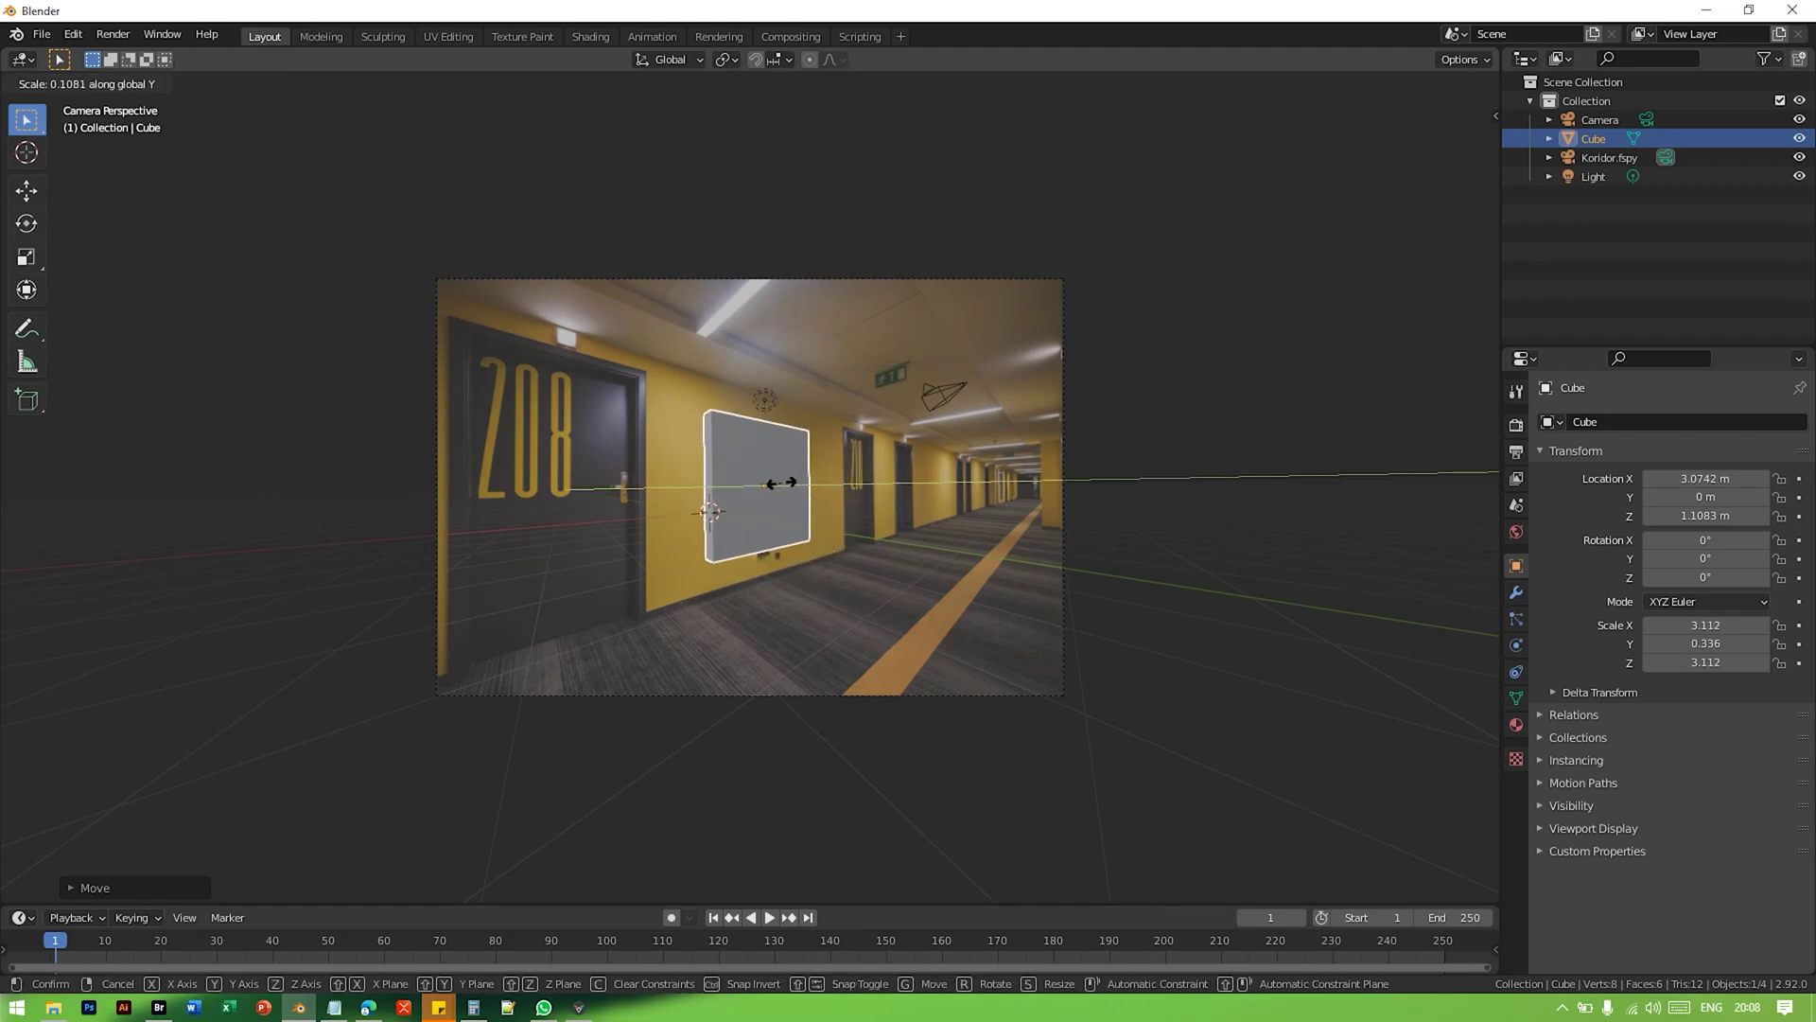
{"action": "left_click", "coordinate": [836, 479]}
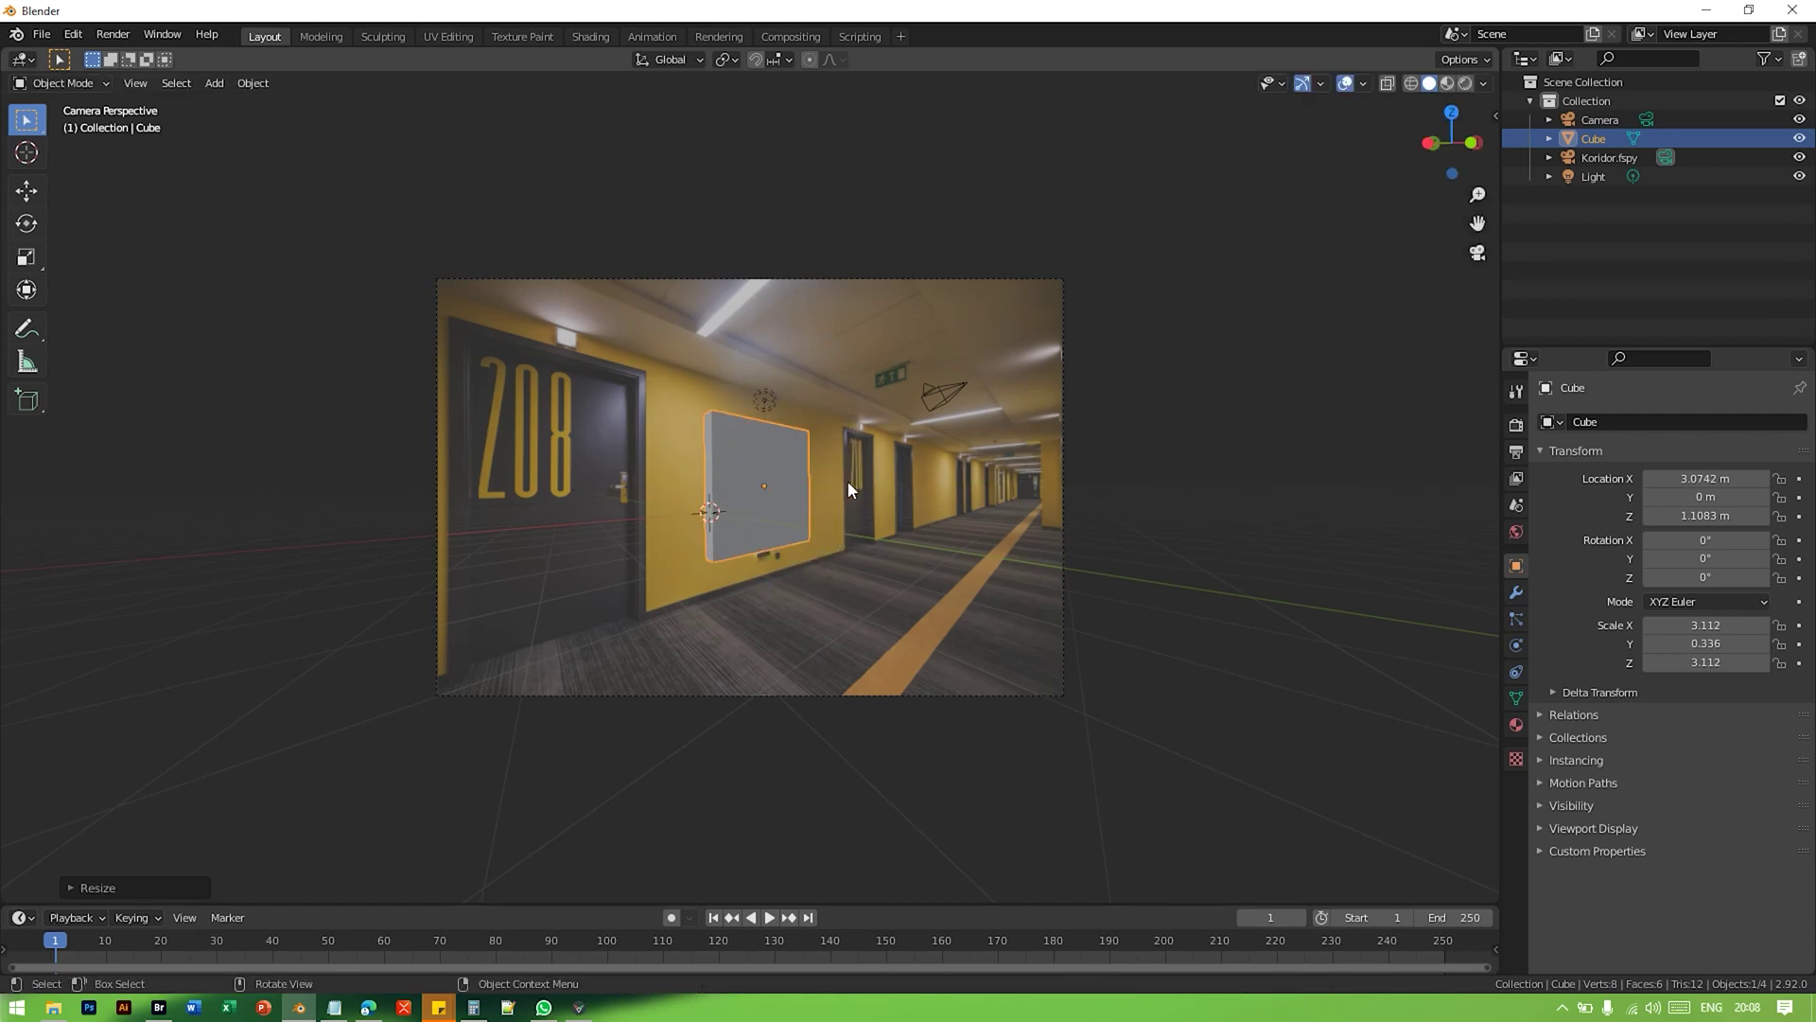
Step: Enlarge the wall panel proportionally to a scale of about 3.973 in X and Z and 0.430 in Y
{"action": "key", "text": "s"}
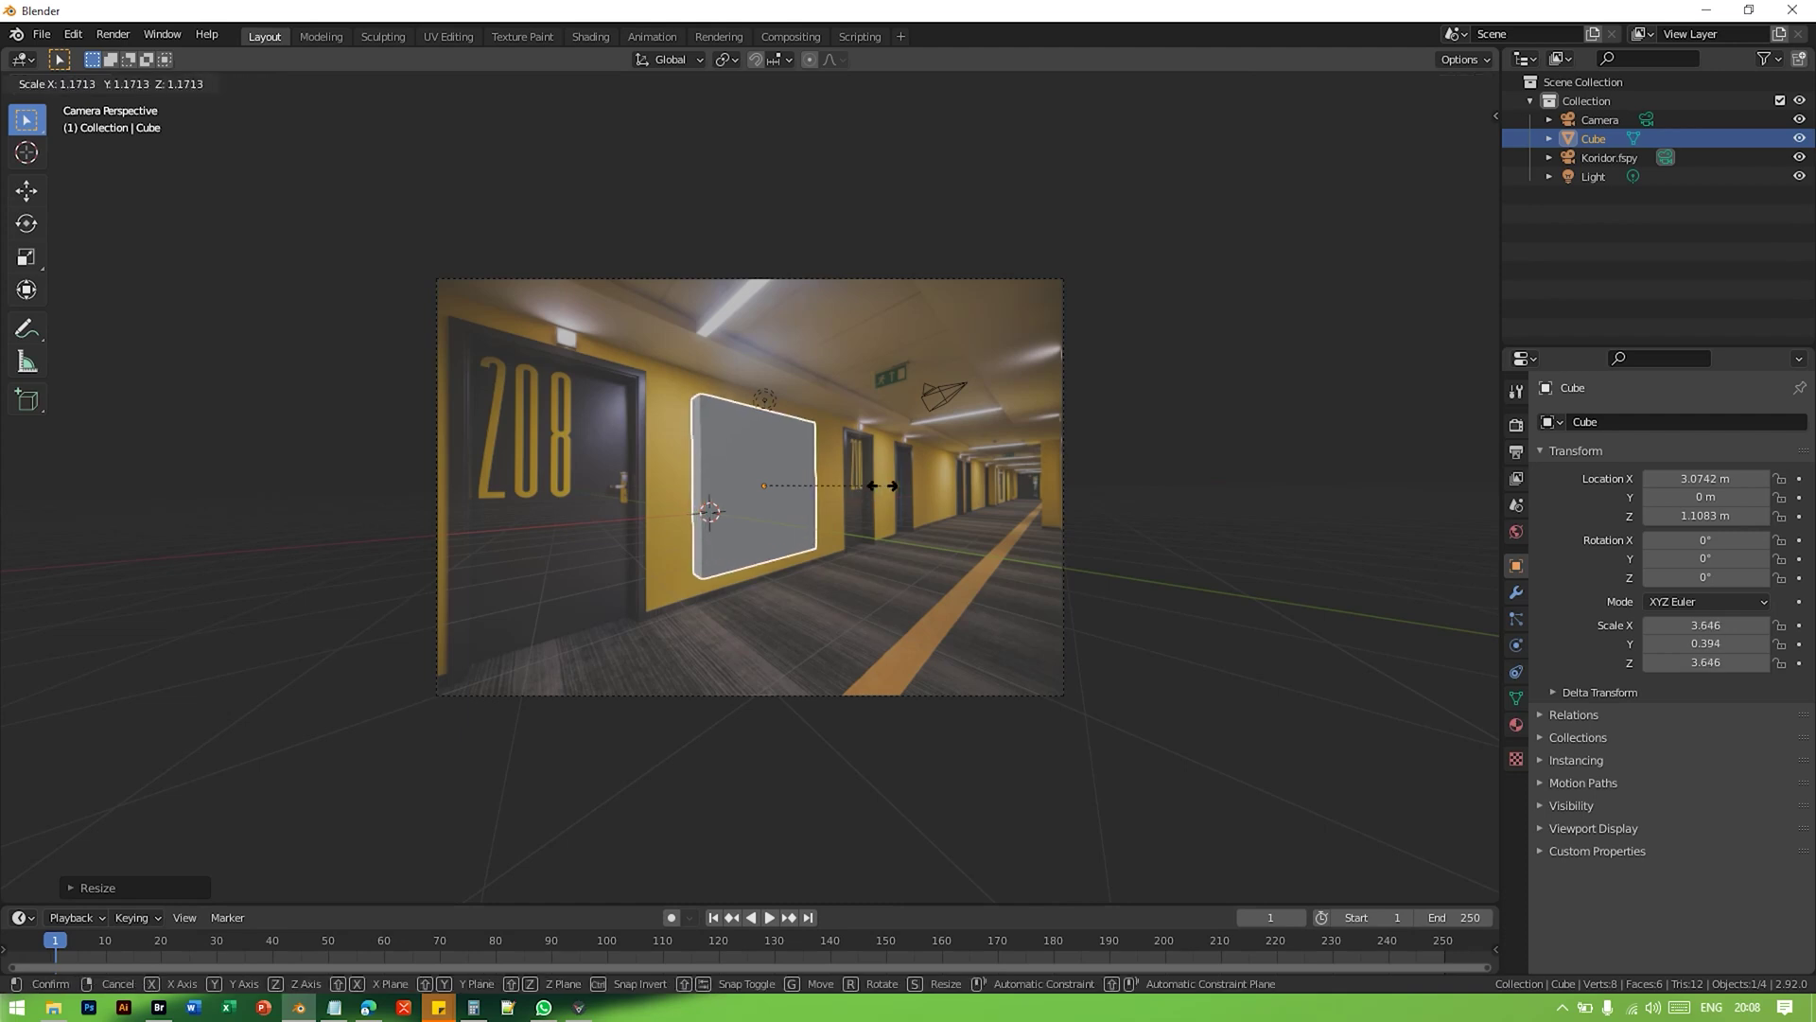
{"action": "left_click", "coordinate": [891, 486]}
{"action": "scroll", "coordinate": [783, 488], "scroll_direction": "up", "scroll_amount": 2}
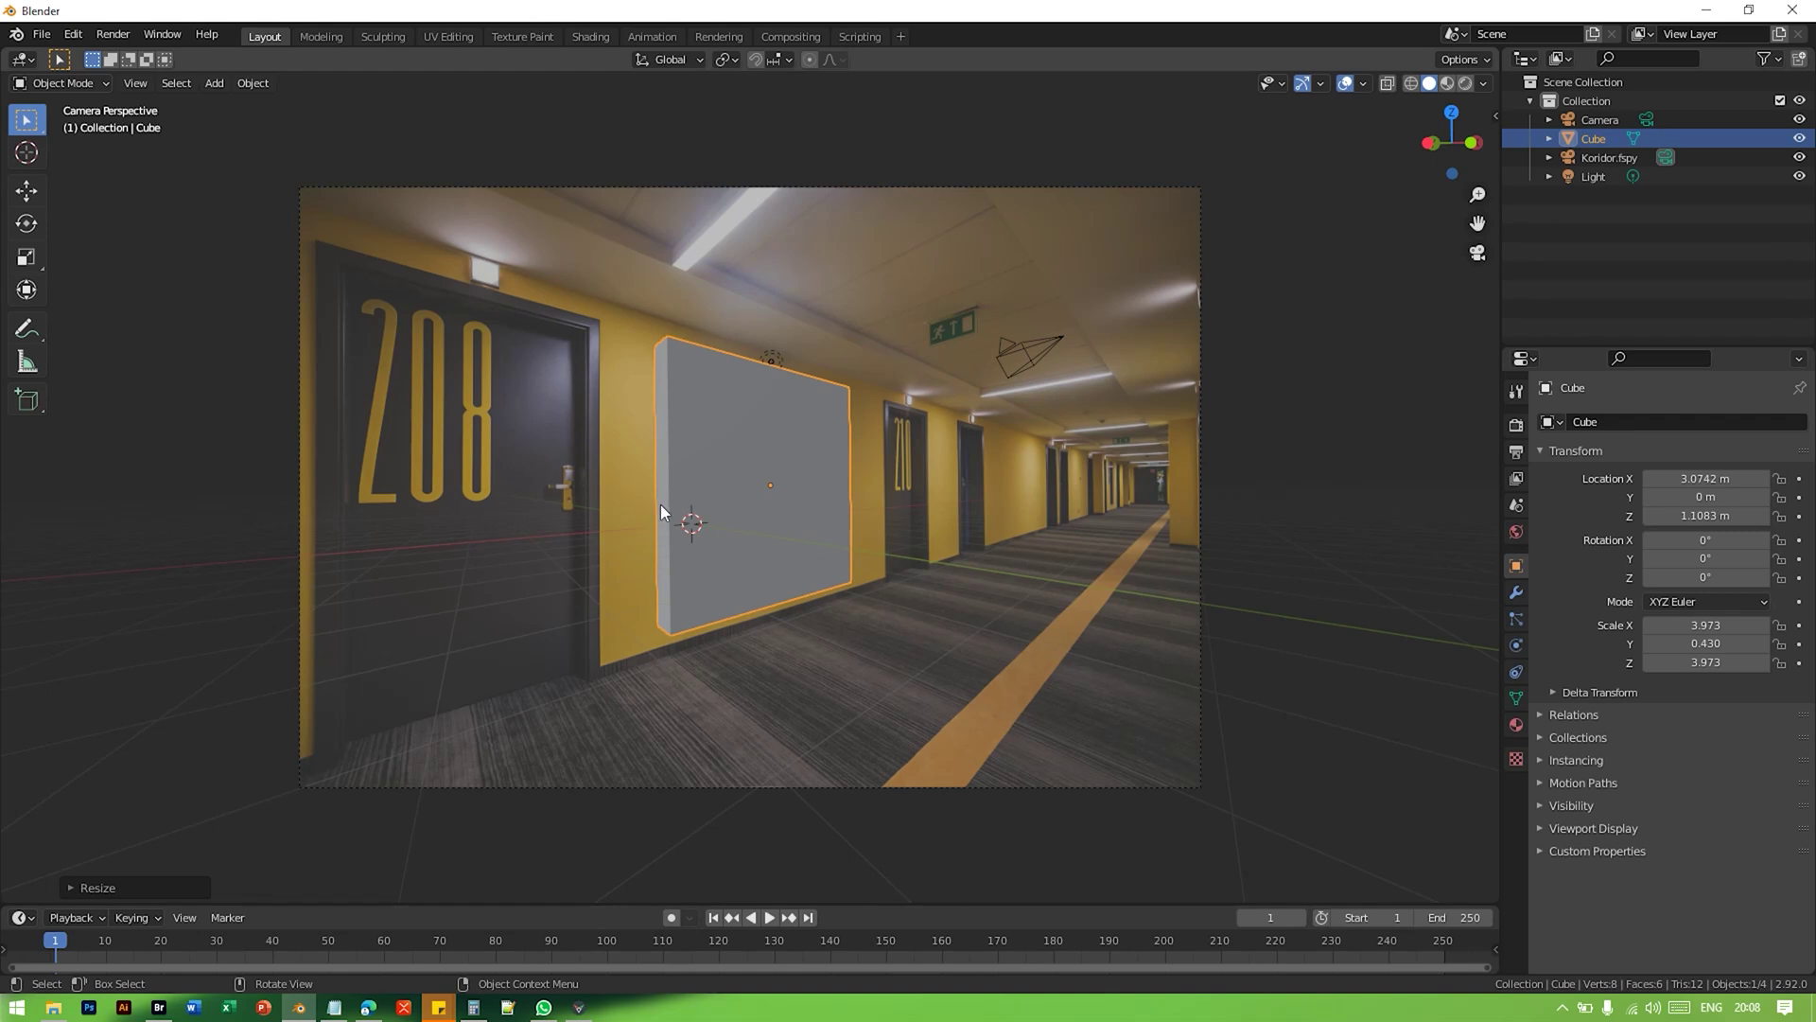
{"action": "key", "text": "s"}
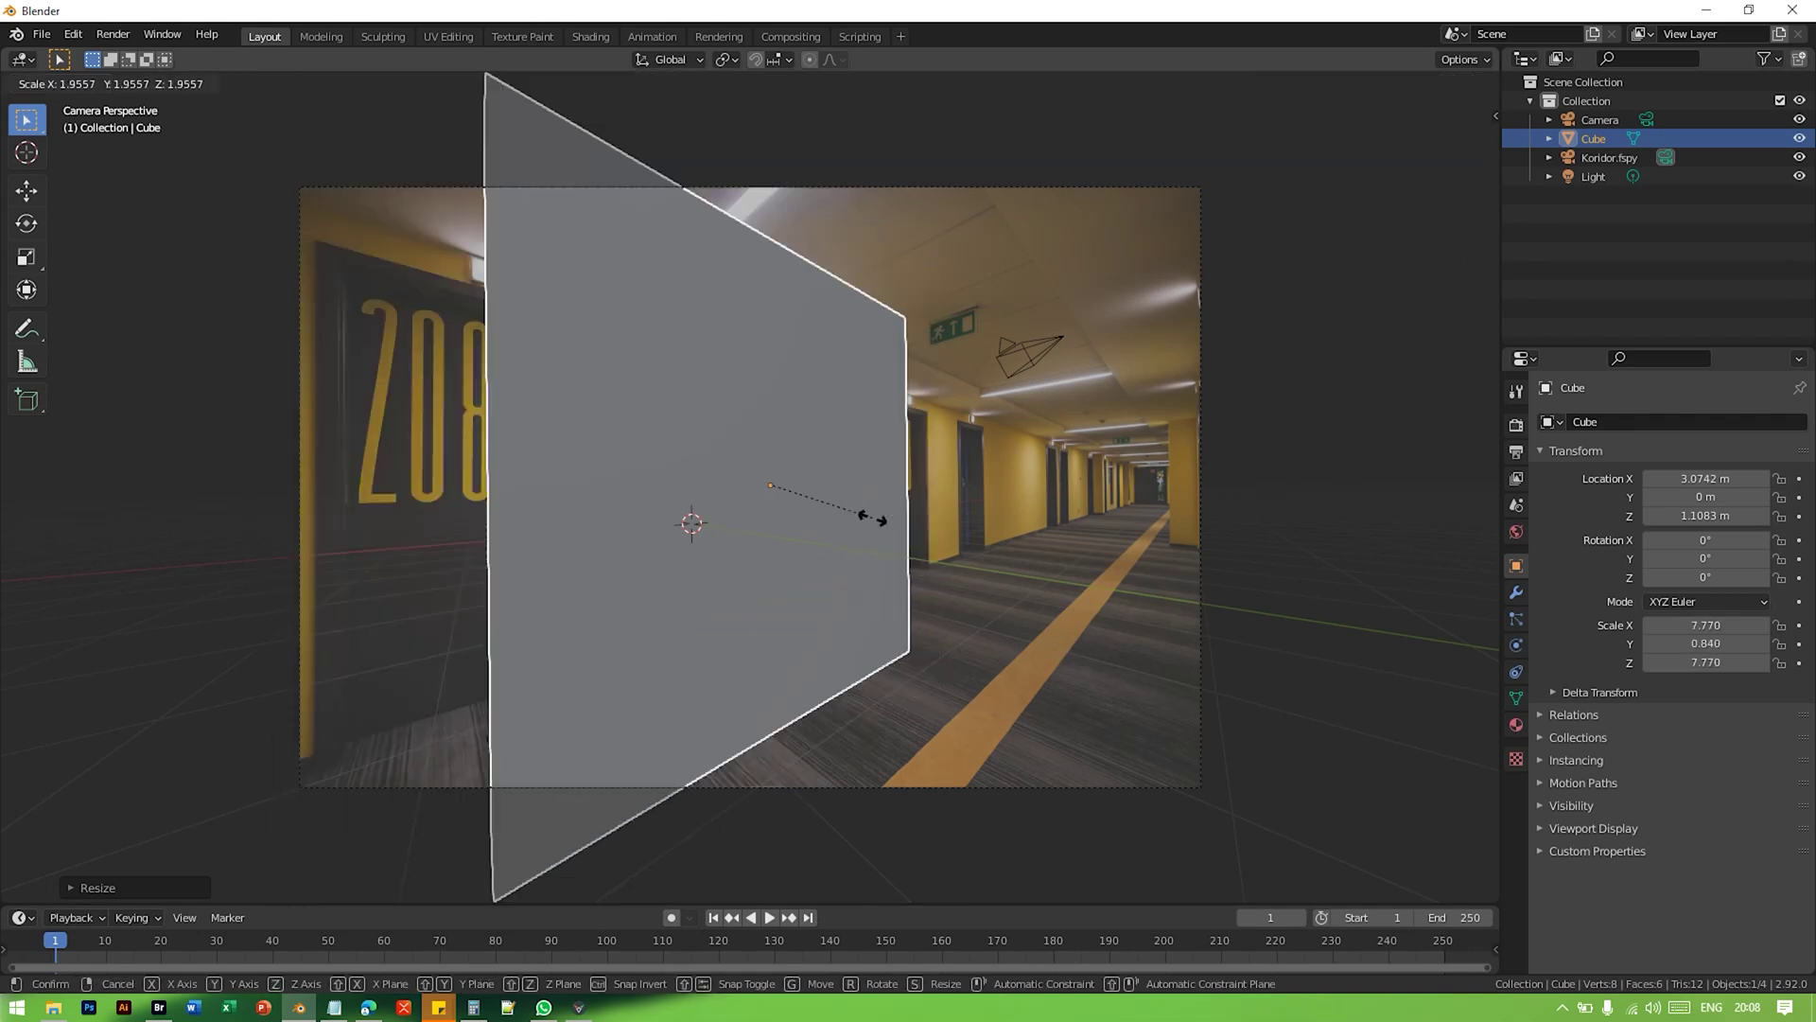
{"action": "right_click", "coordinate": [865, 513]}
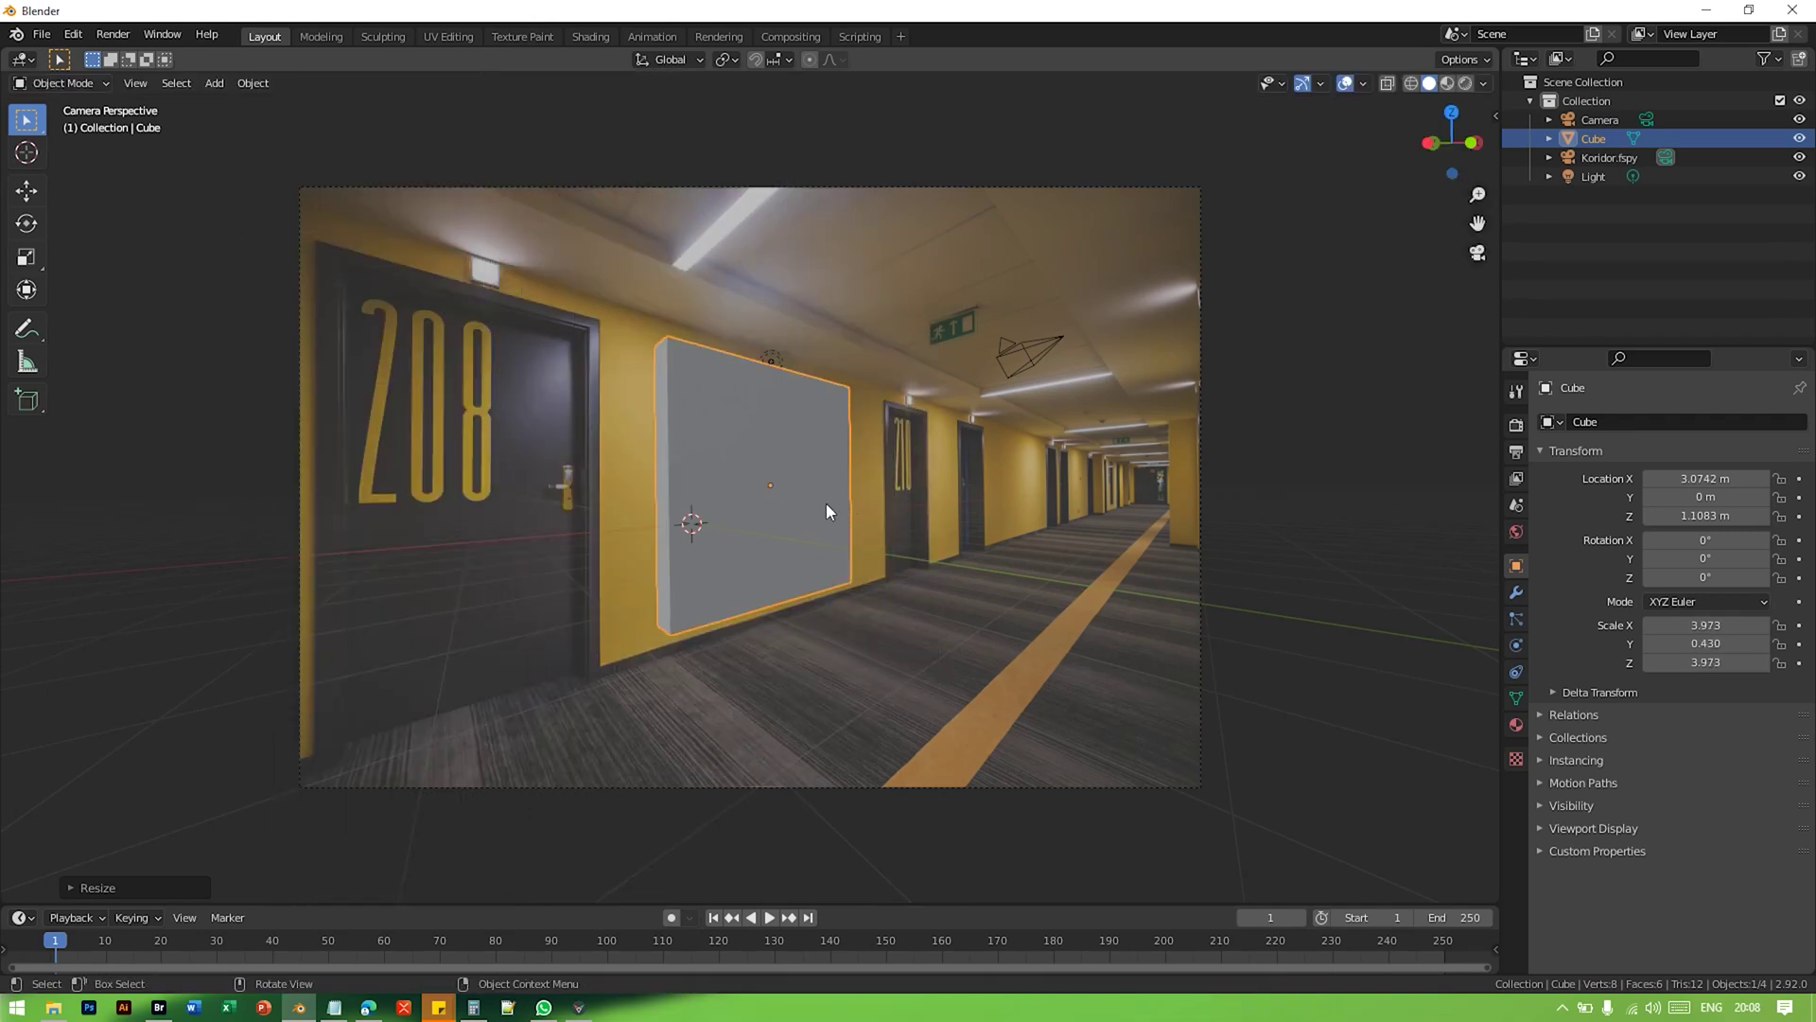
{"action": "key", "text": "s"}
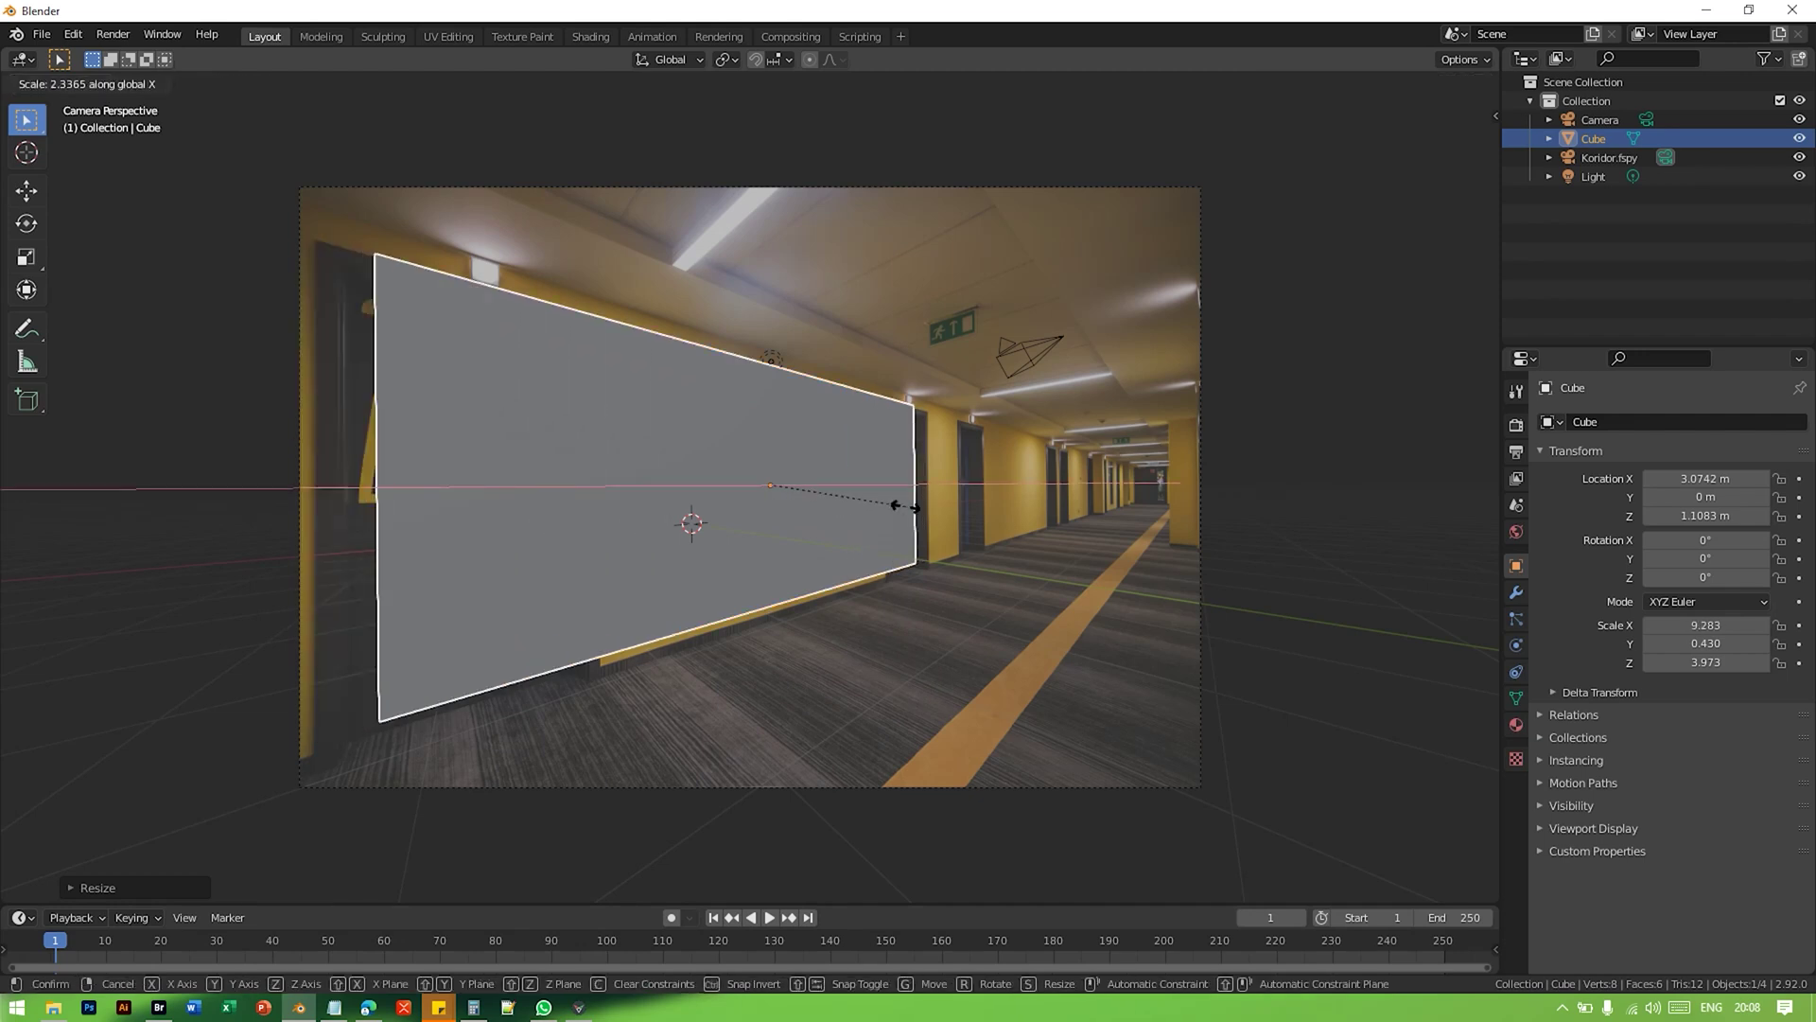
{"action": "right_click", "coordinate": [870, 503]}
{"action": "key", "text": "s"}
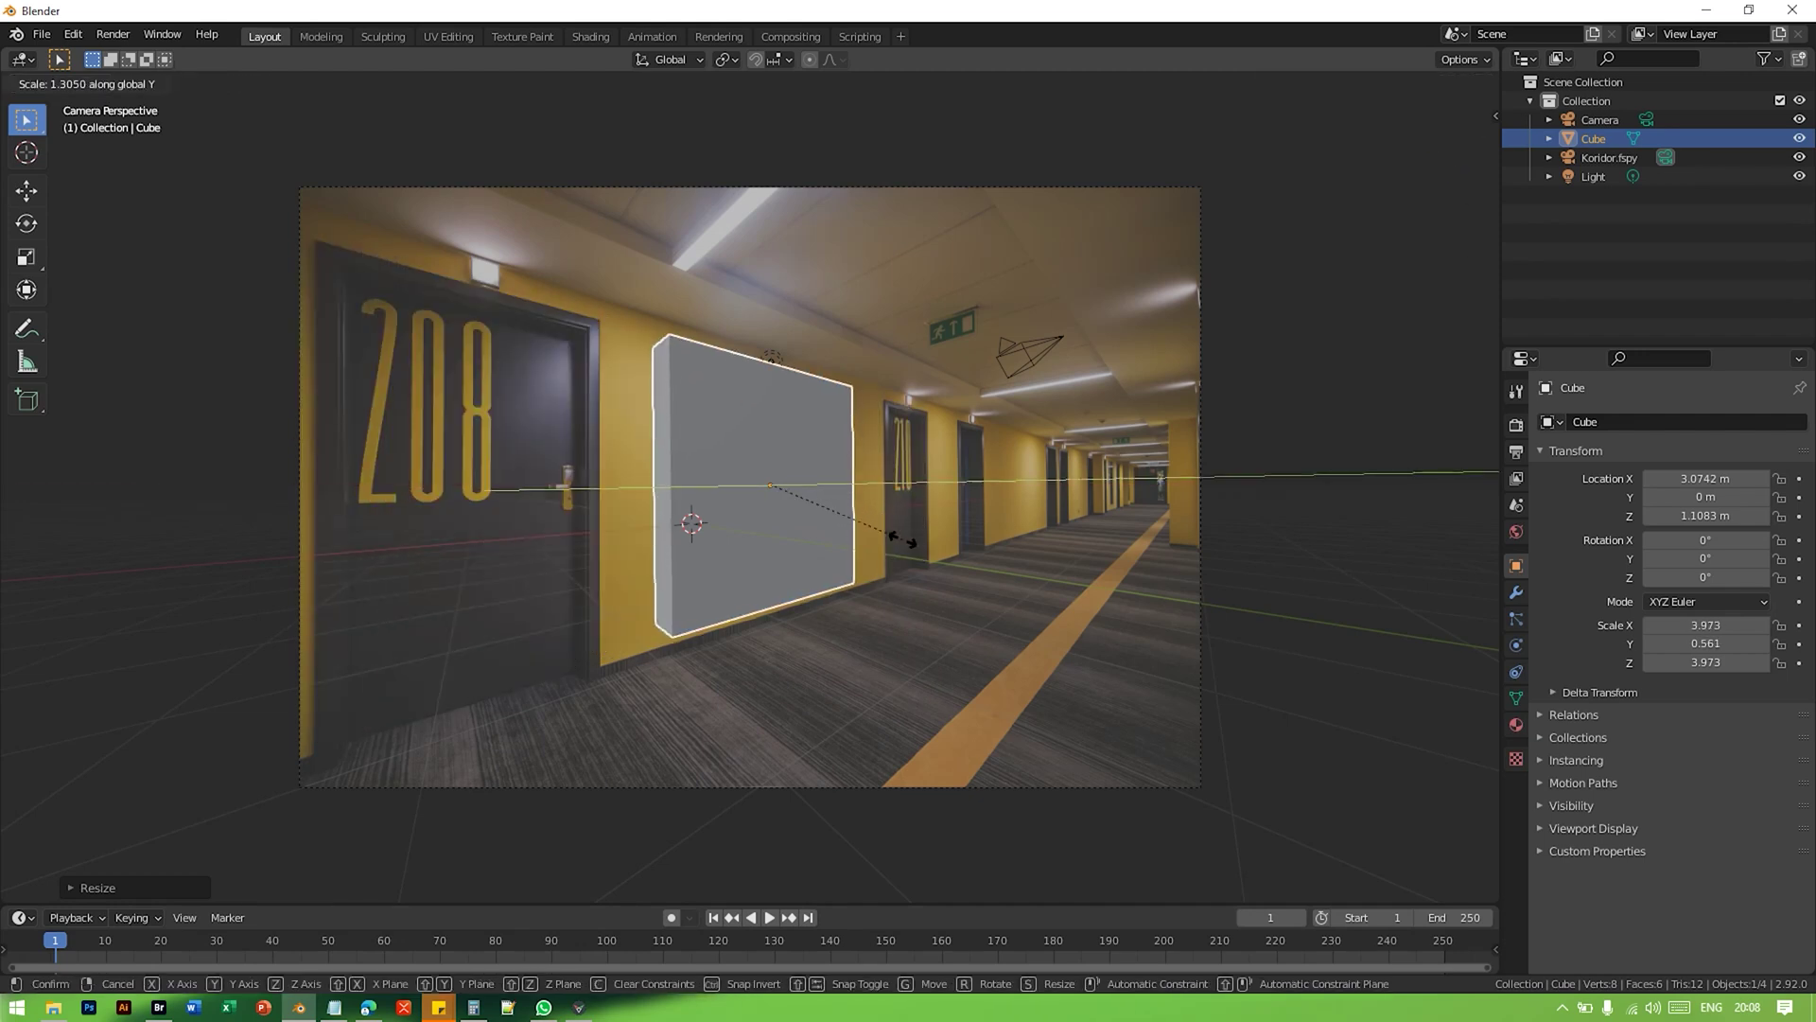
{"action": "right_click", "coordinate": [834, 499]}
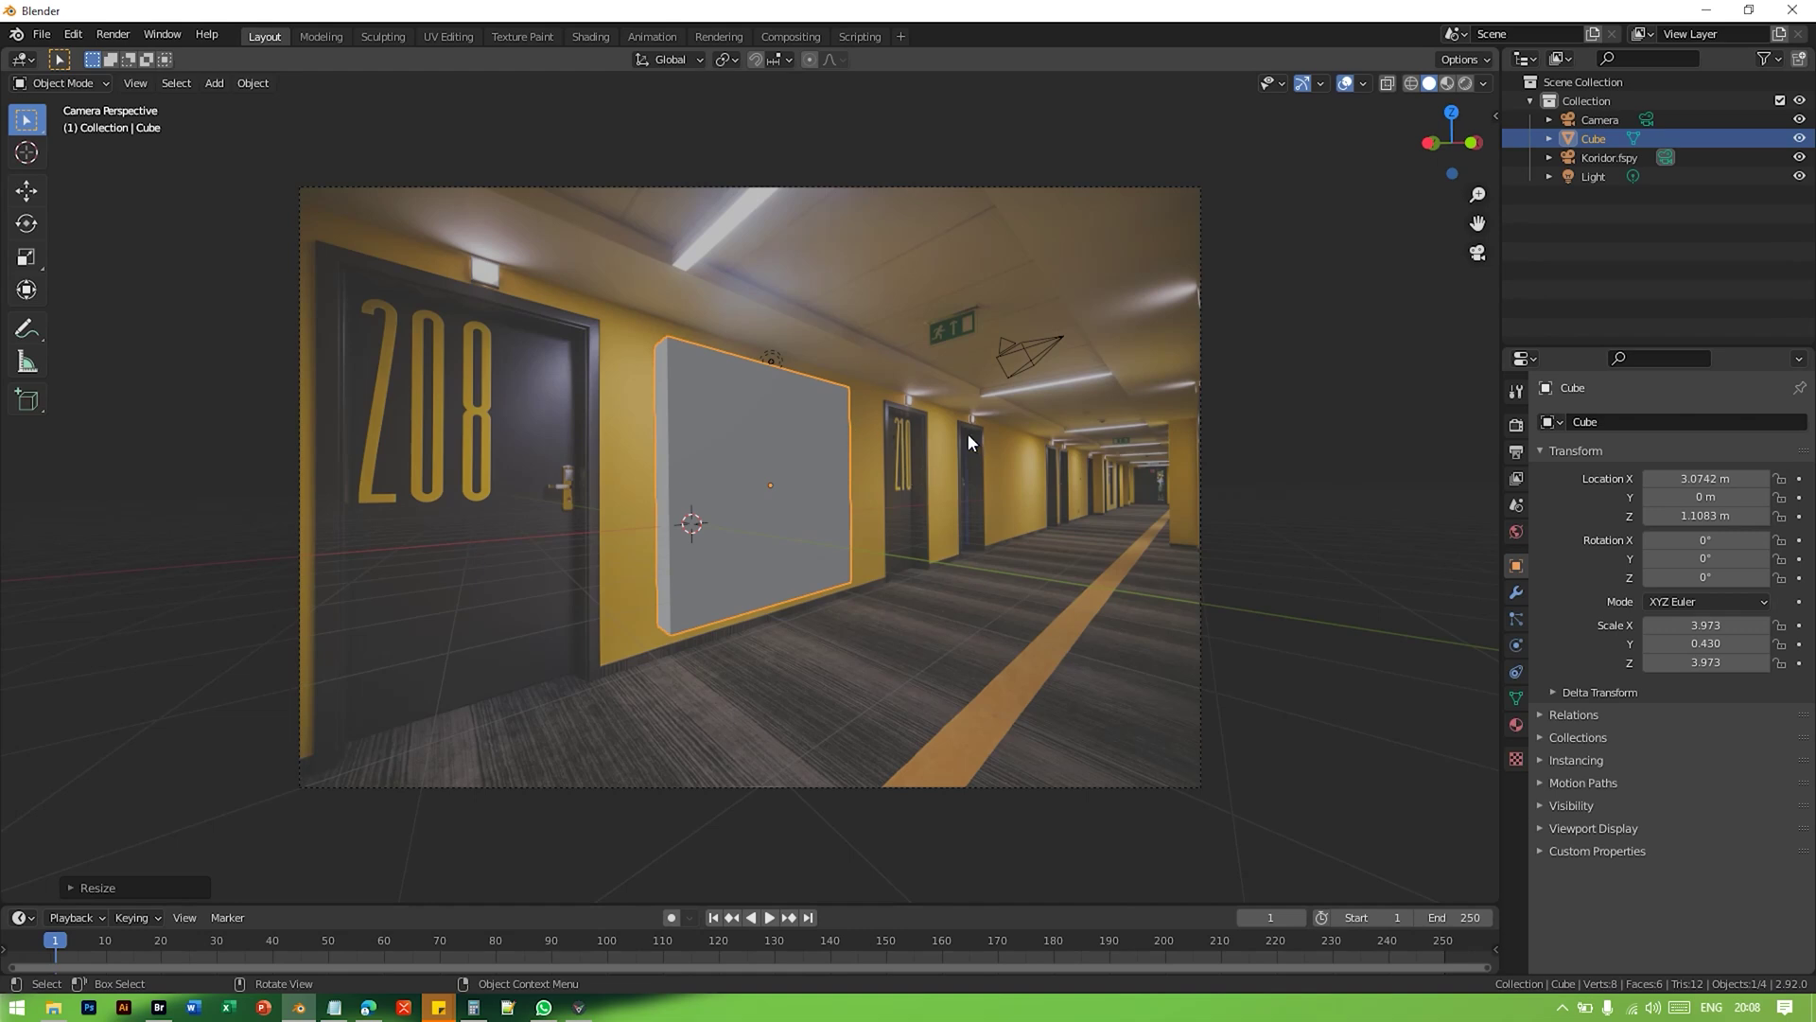
Step: Reduce the height of the cube panel by scaling it along Z to about 3.112
{"action": "key", "text": "s"}
{"action": "key", "text": "x"}
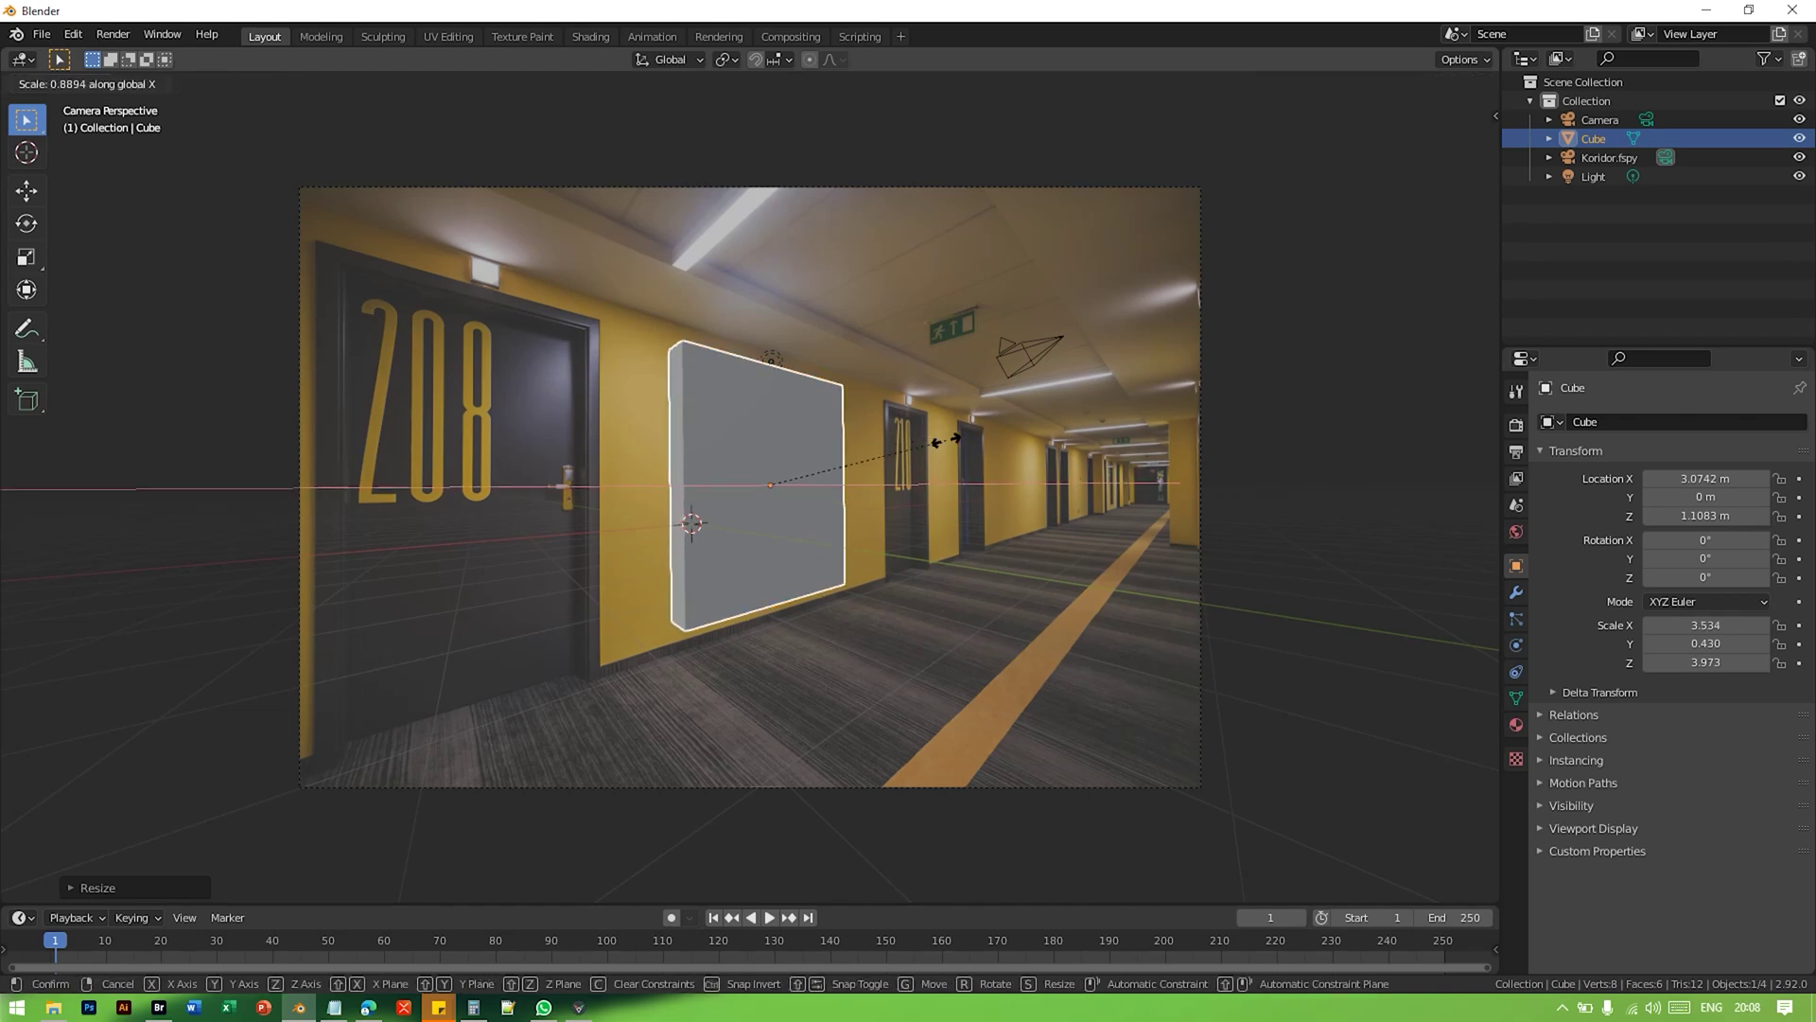
{"action": "key", "text": "z"}
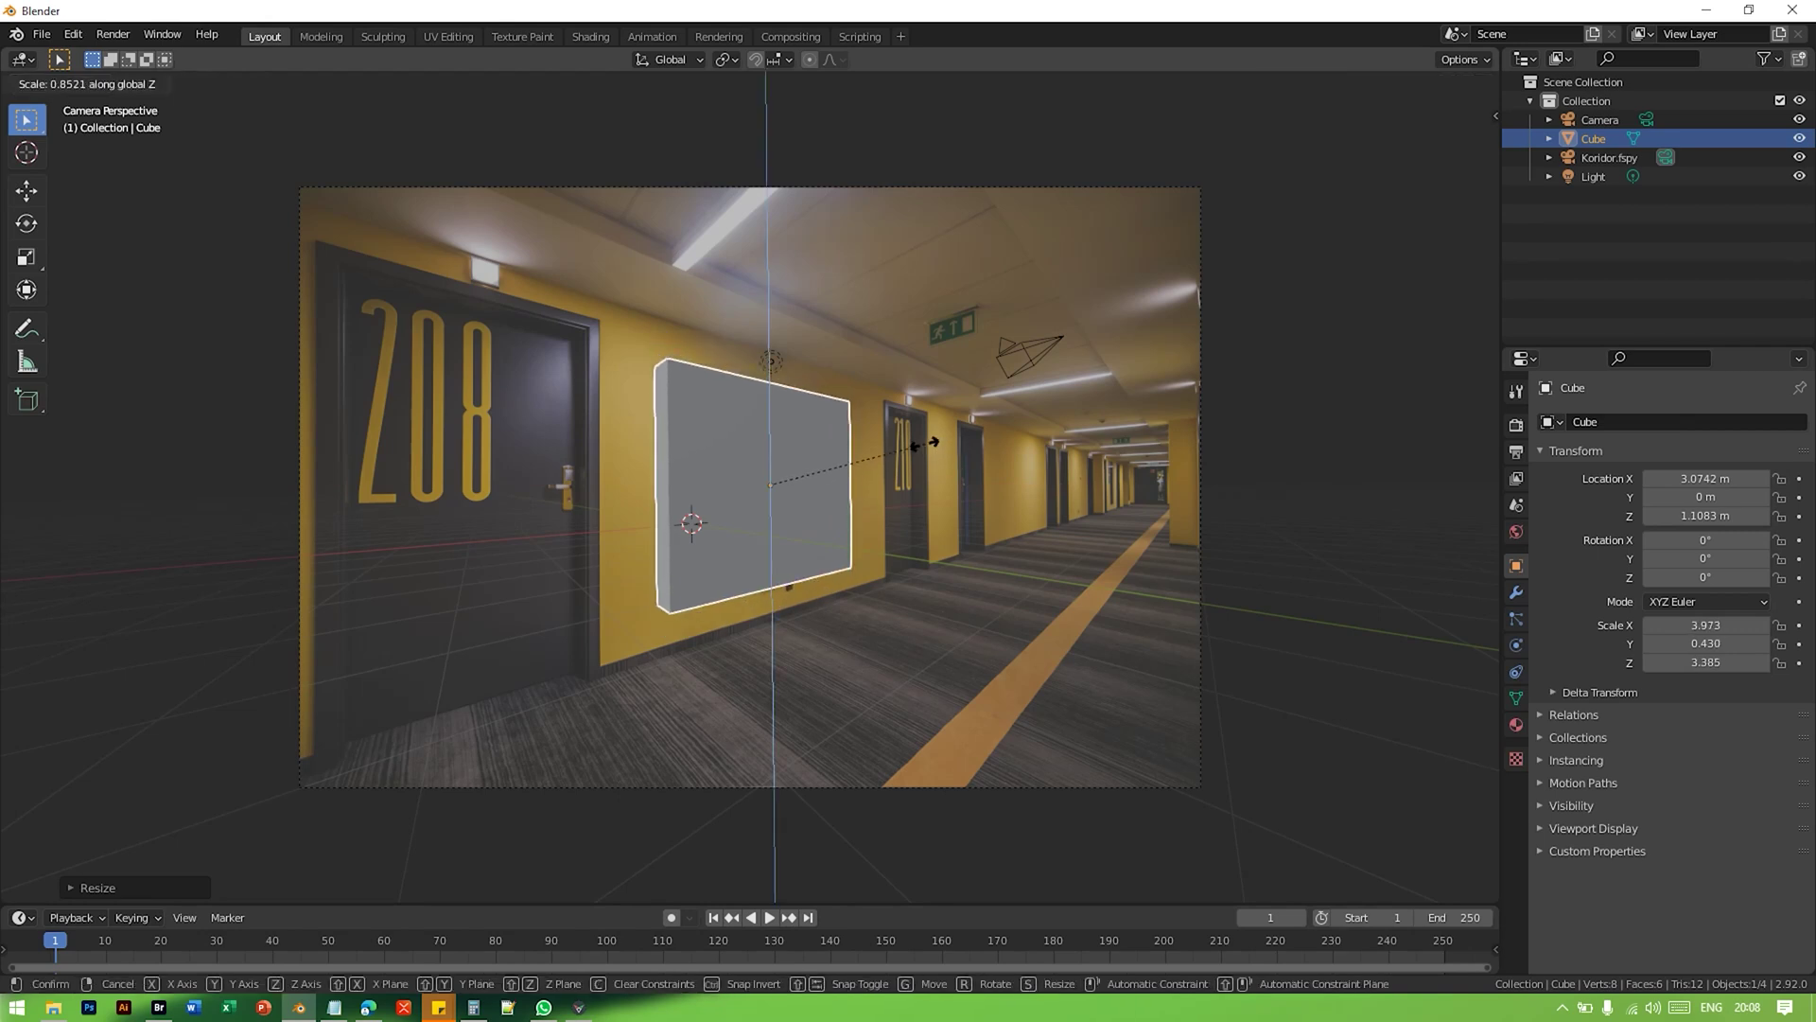
{"action": "left_click", "coordinate": [831, 474]}
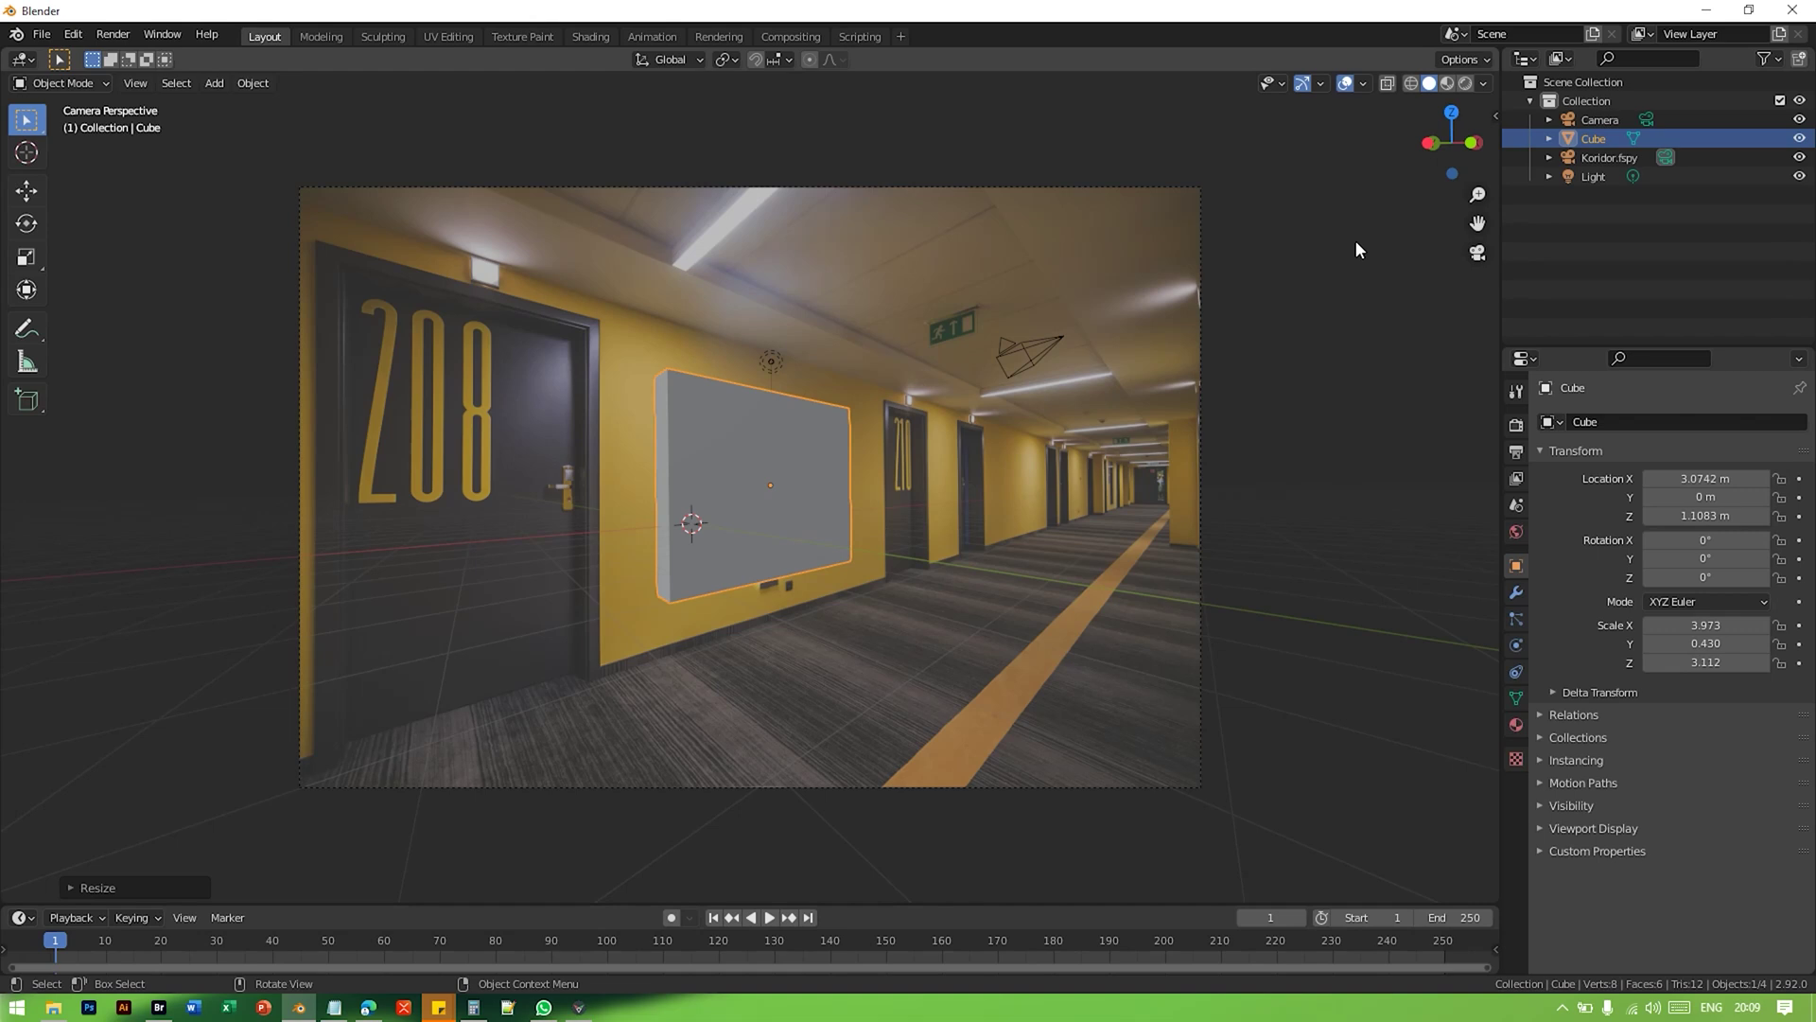
Step: Replace the cube with a new plane mesh rotated 90° about the X axis
{"action": "key", "text": "x"}
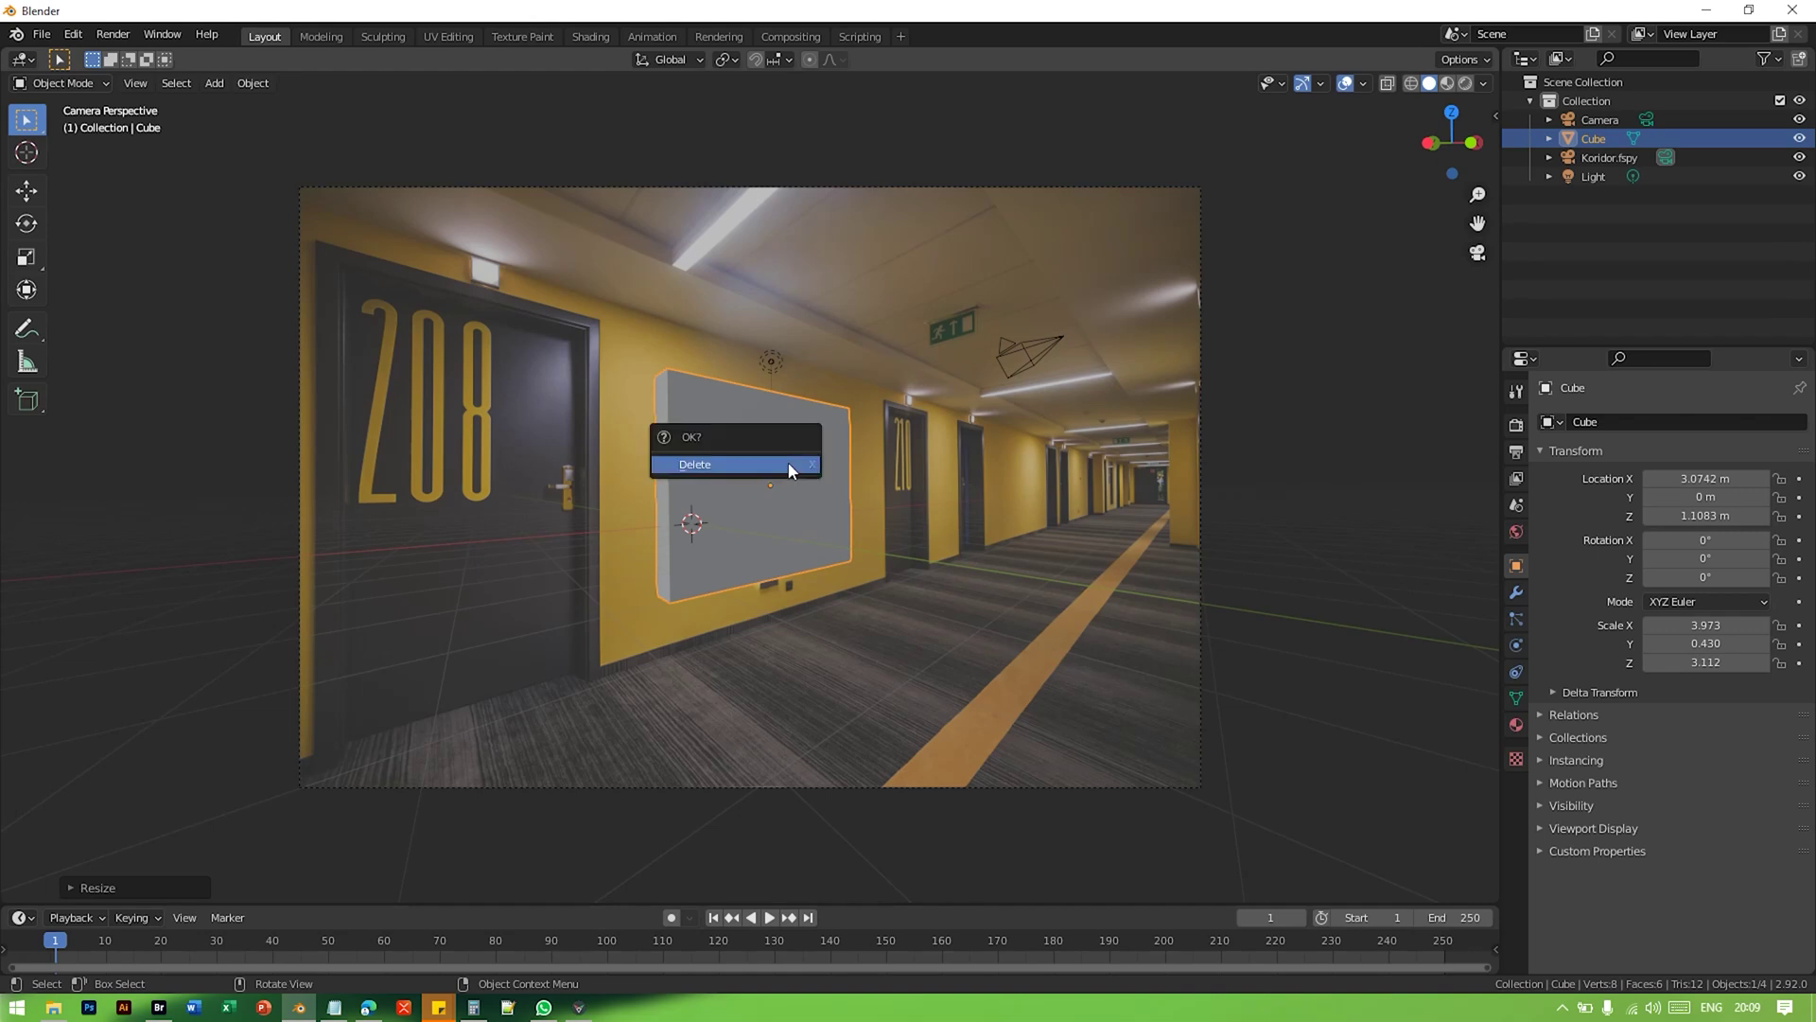
{"action": "left_click", "coordinate": [791, 463]}
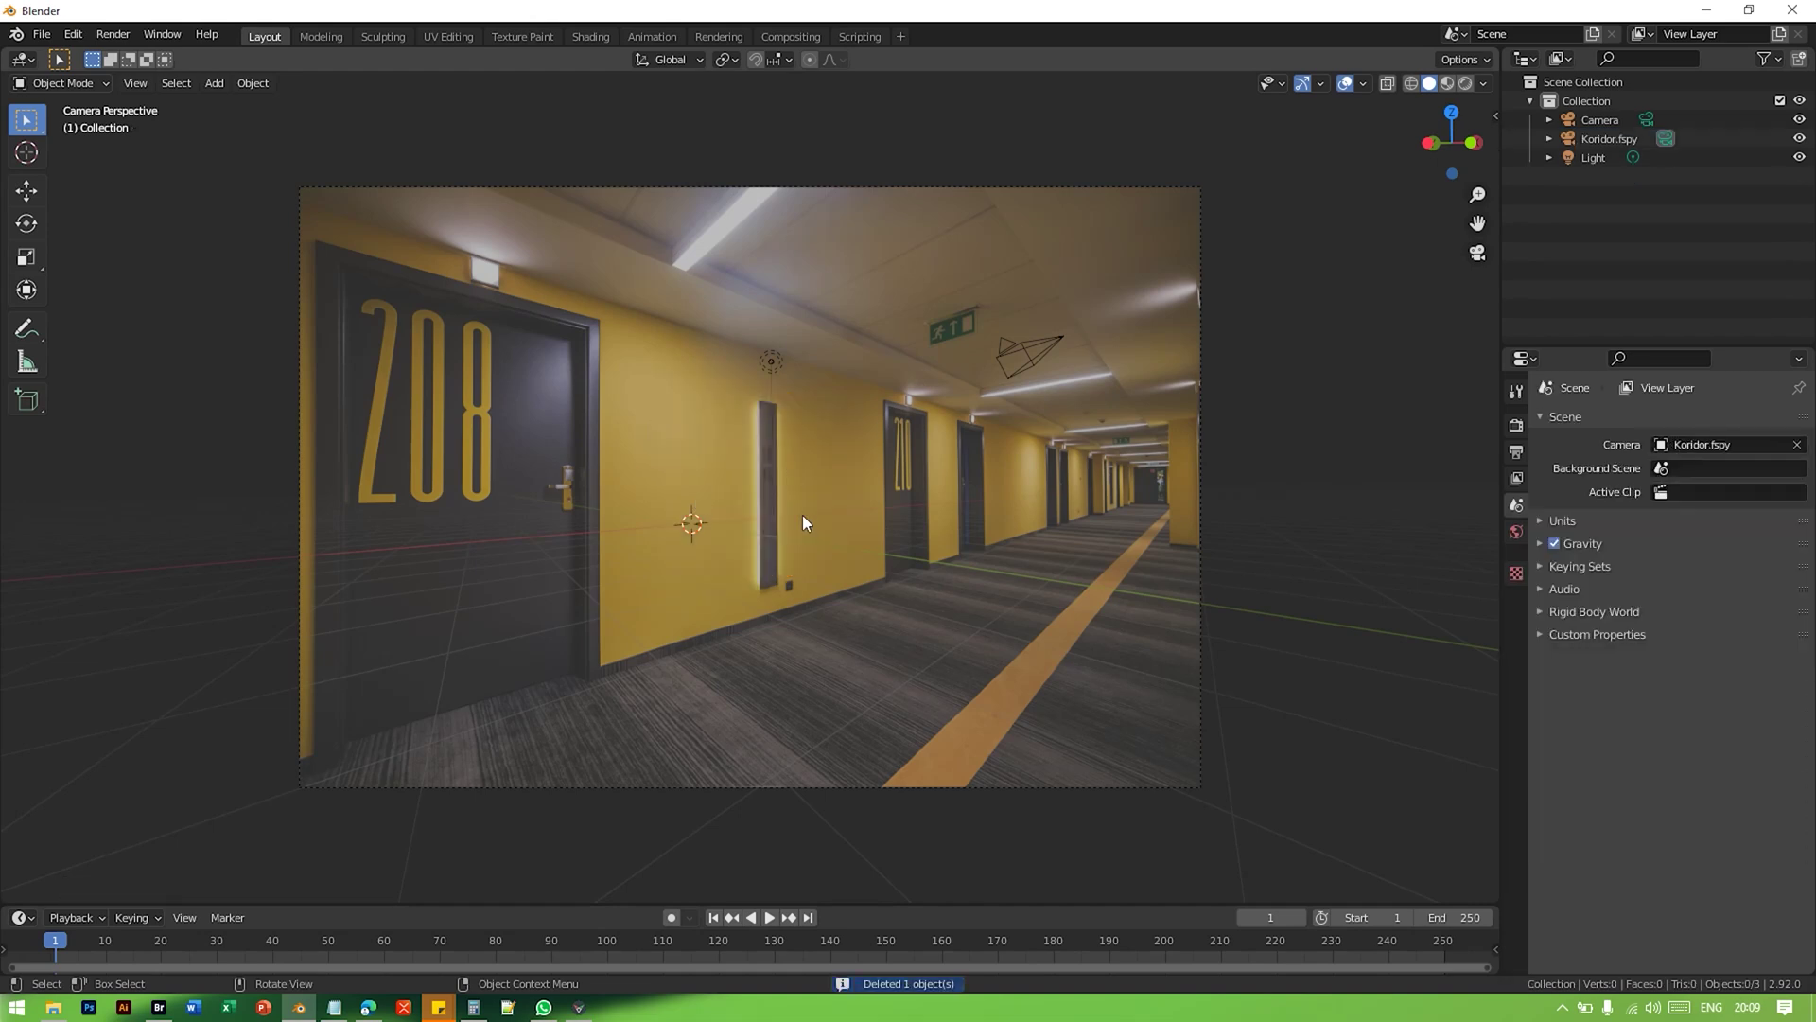
{"action": "key", "text": "shift+a"}
{"action": "mouse_move", "coordinate": [800, 515]}
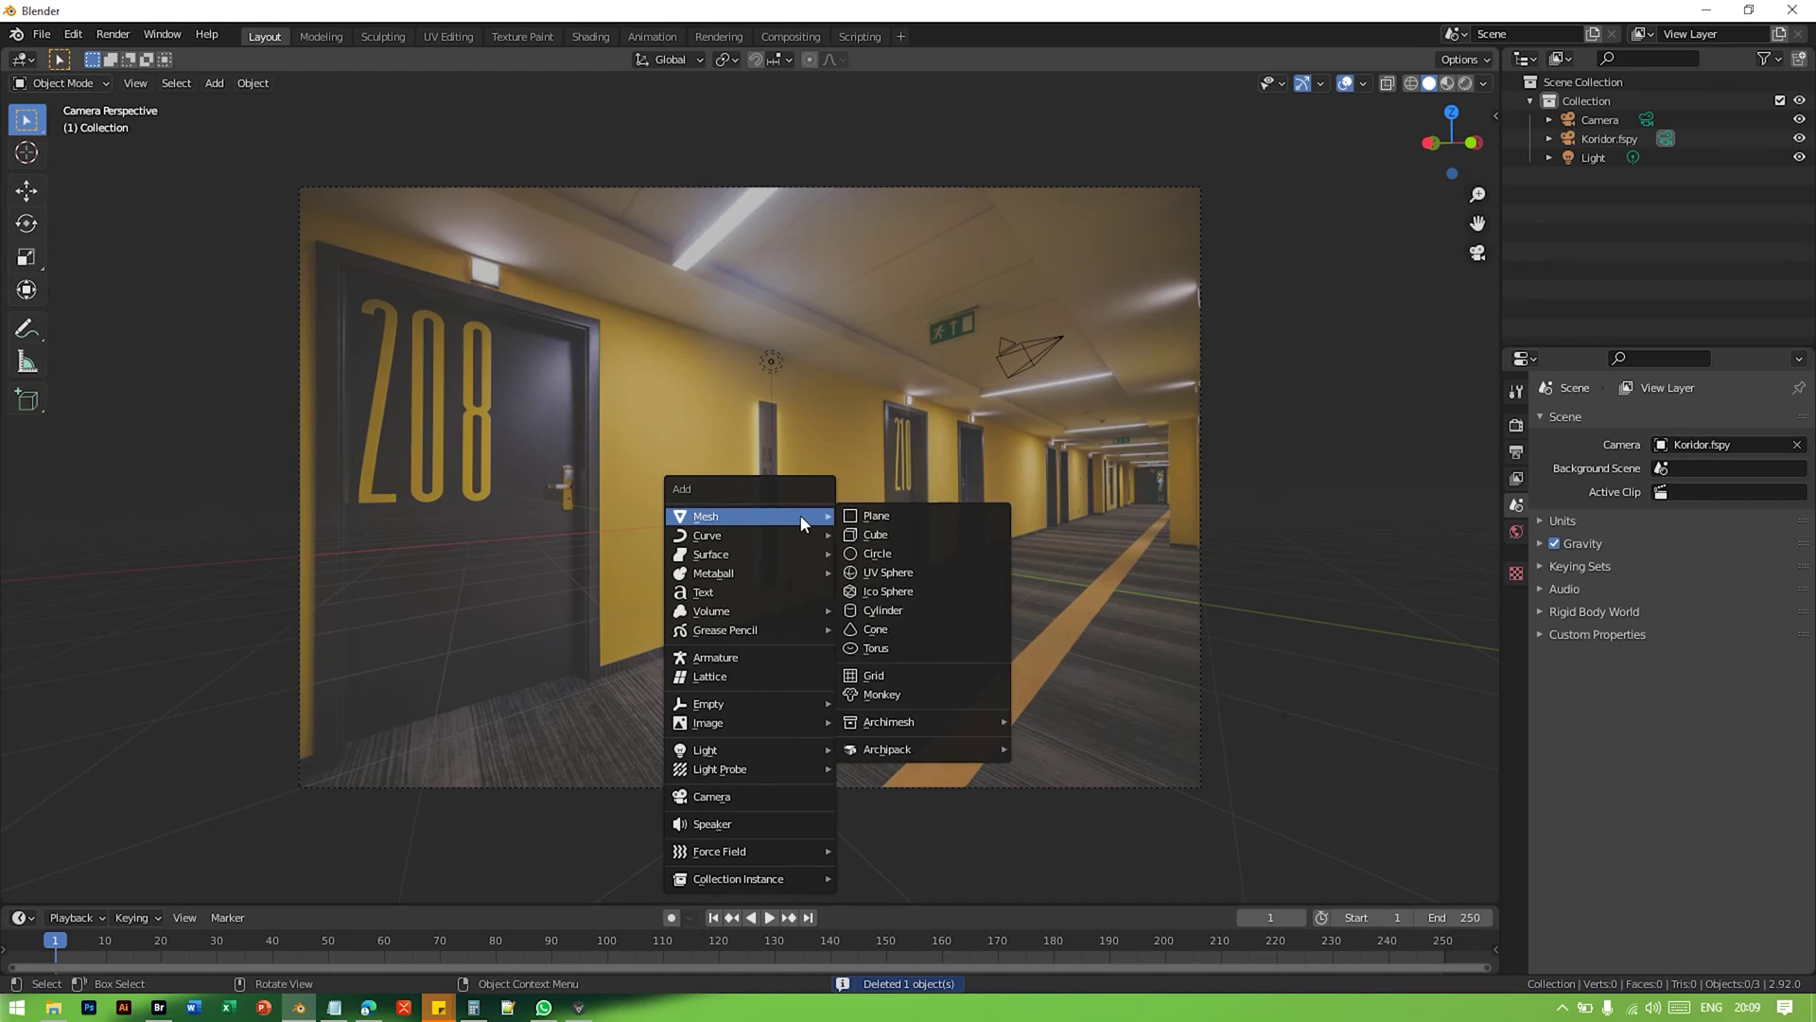
{"action": "left_click", "coordinate": [919, 518]}
{"action": "type", "text": "rx"}
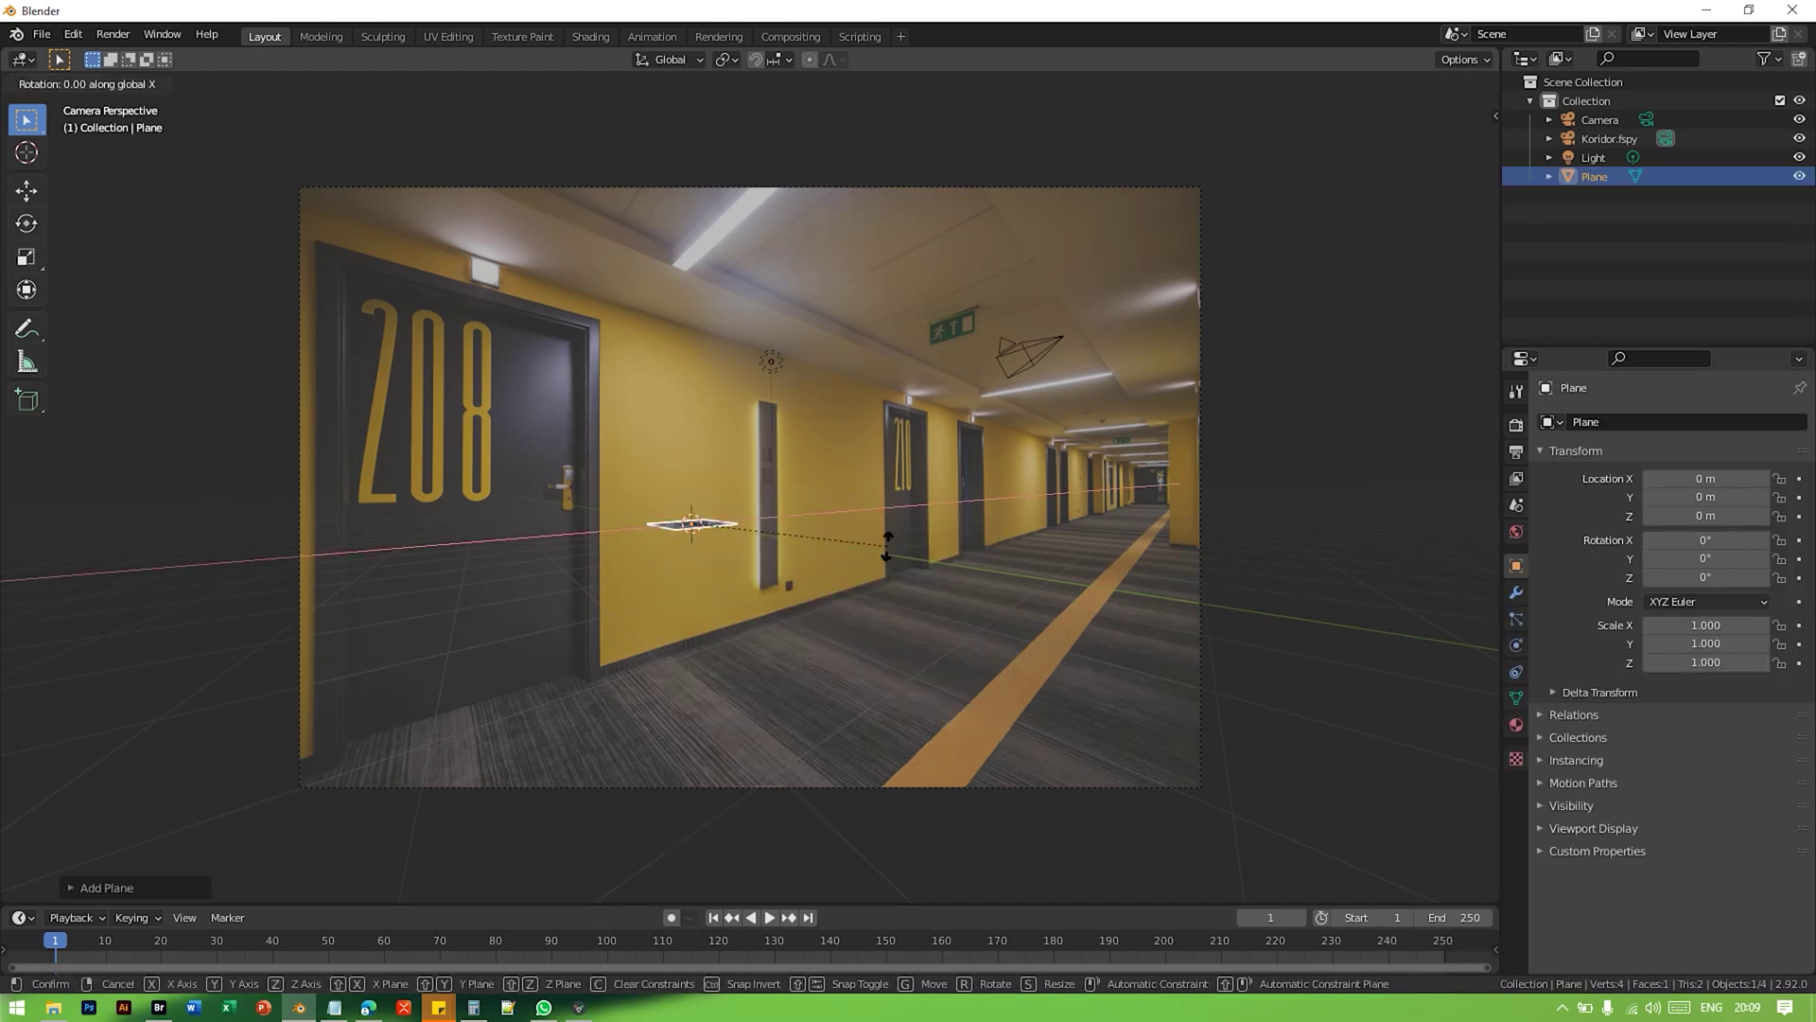
{"action": "type", "text": "90"}
{"action": "key", "text": "Return"}
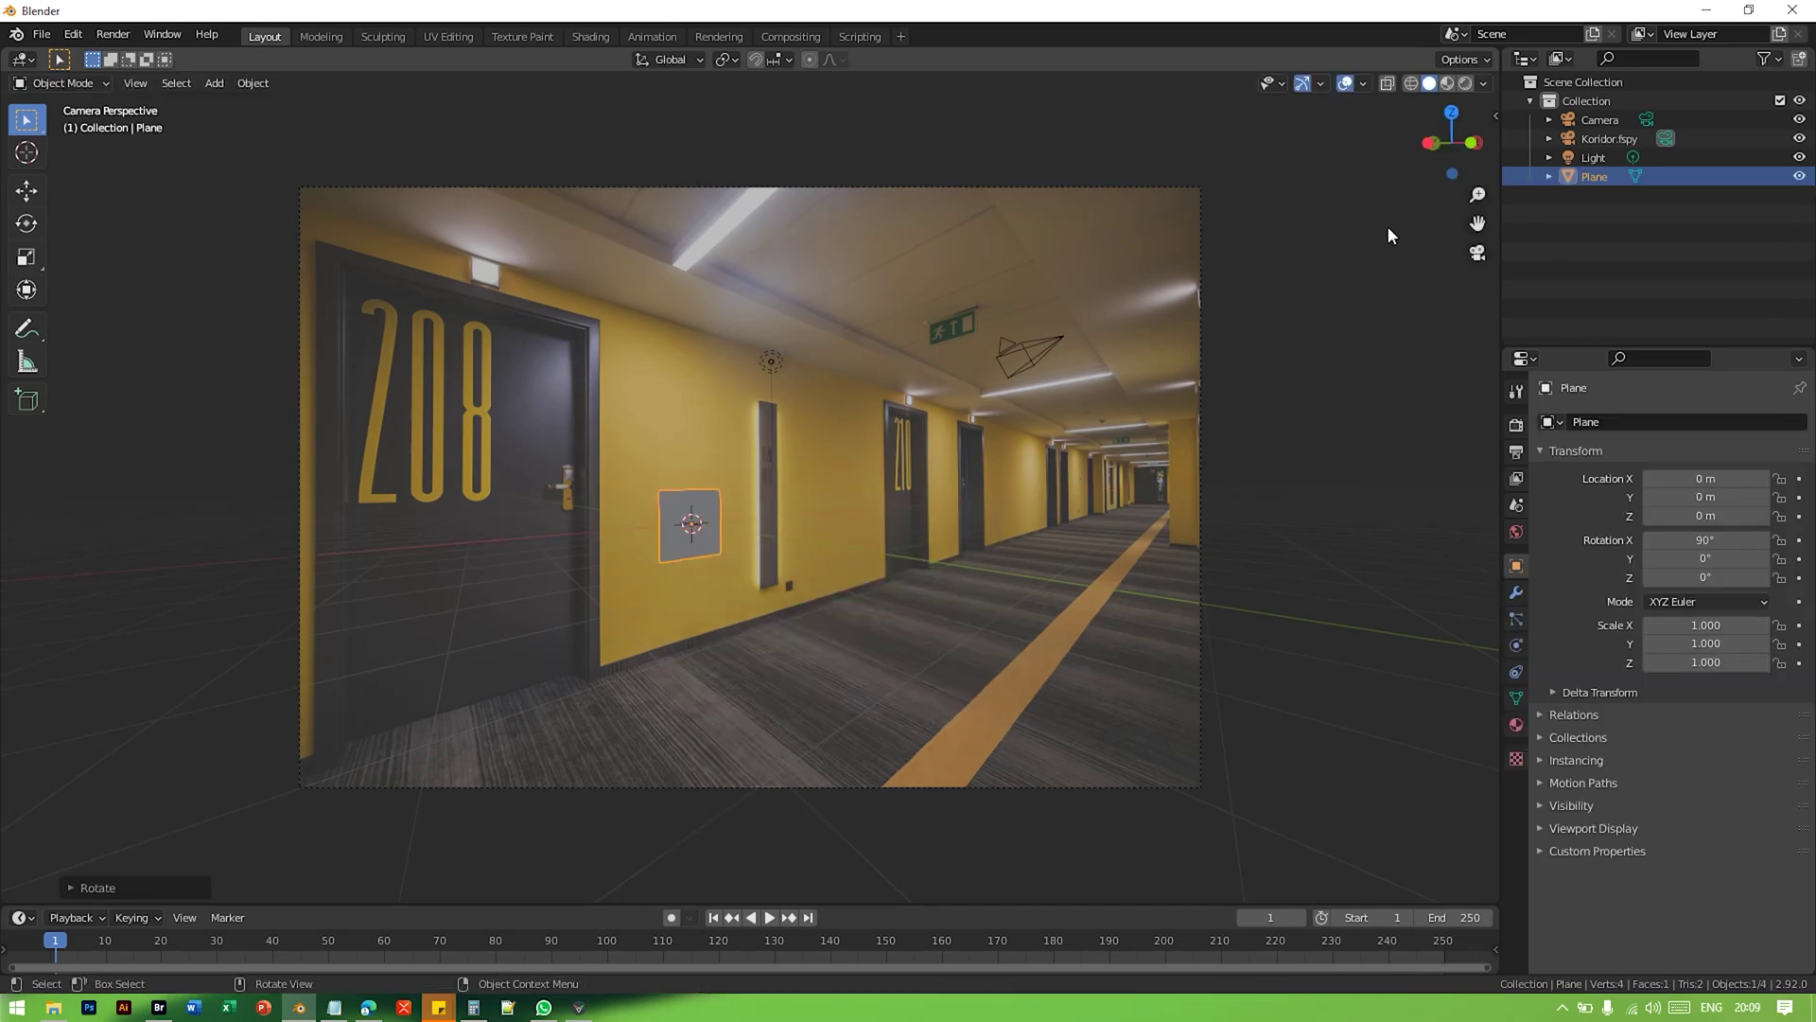
Step: Set the plane's X dimension to 3 m
{"action": "key", "text": "n"}
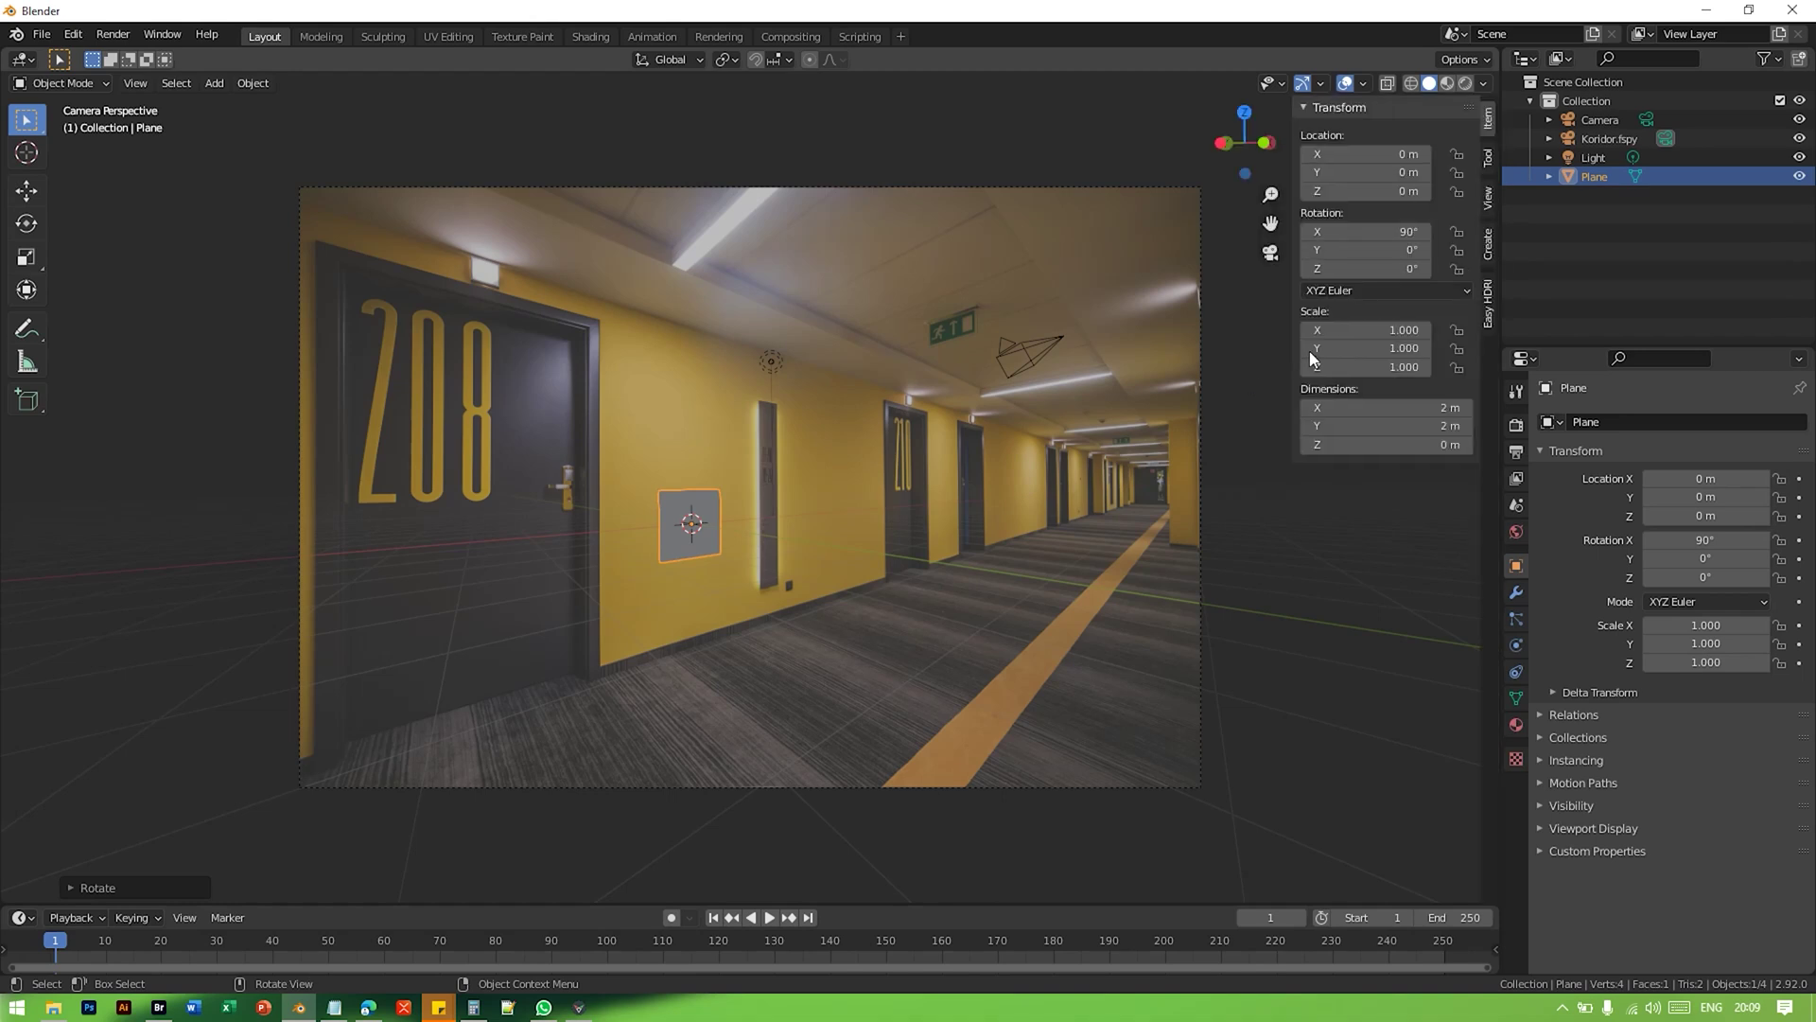
{"action": "left_click", "coordinate": [1408, 412]}
{"action": "type", "text": "3"}
{"action": "key", "text": "Return"}
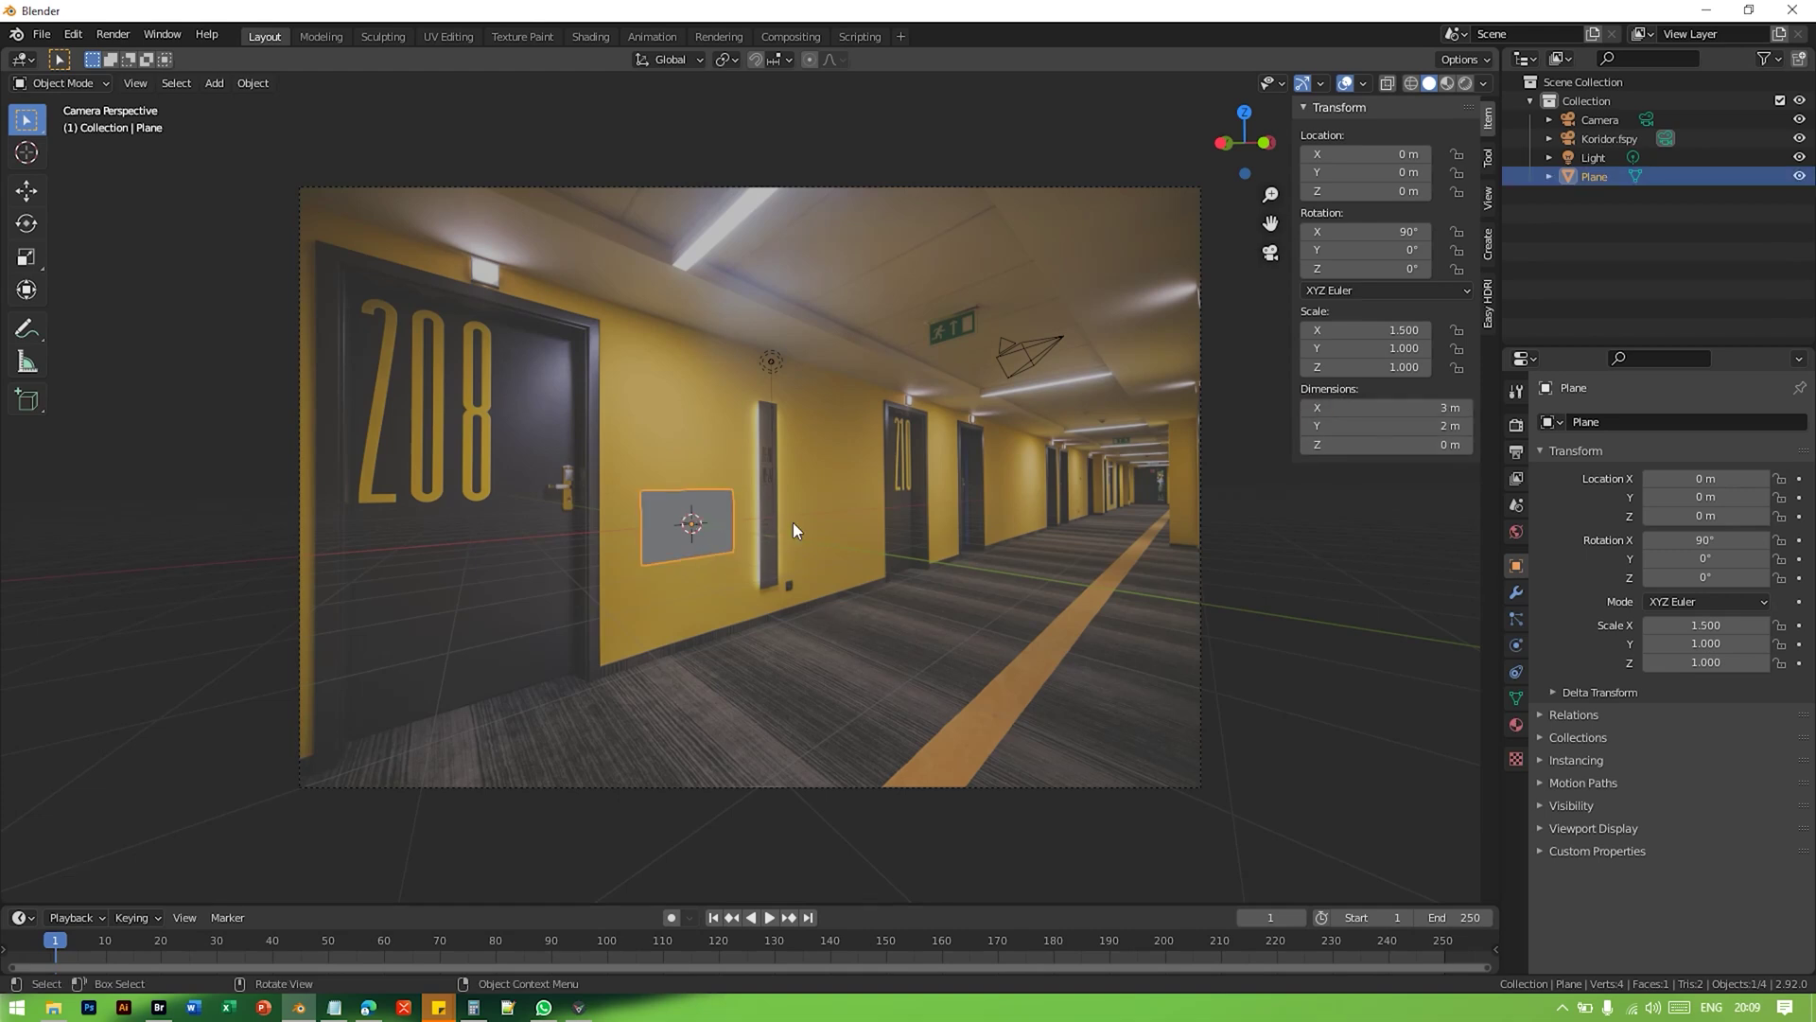
Step: Enlarge the plane proportionally to about 6.41 × 4.27 m and move it along X to about 3.267 m
{"action": "key", "text": "s"}
{"action": "left_click", "coordinate": [909, 536]}
{"action": "key", "text": "g"}
{"action": "key", "text": "x"}
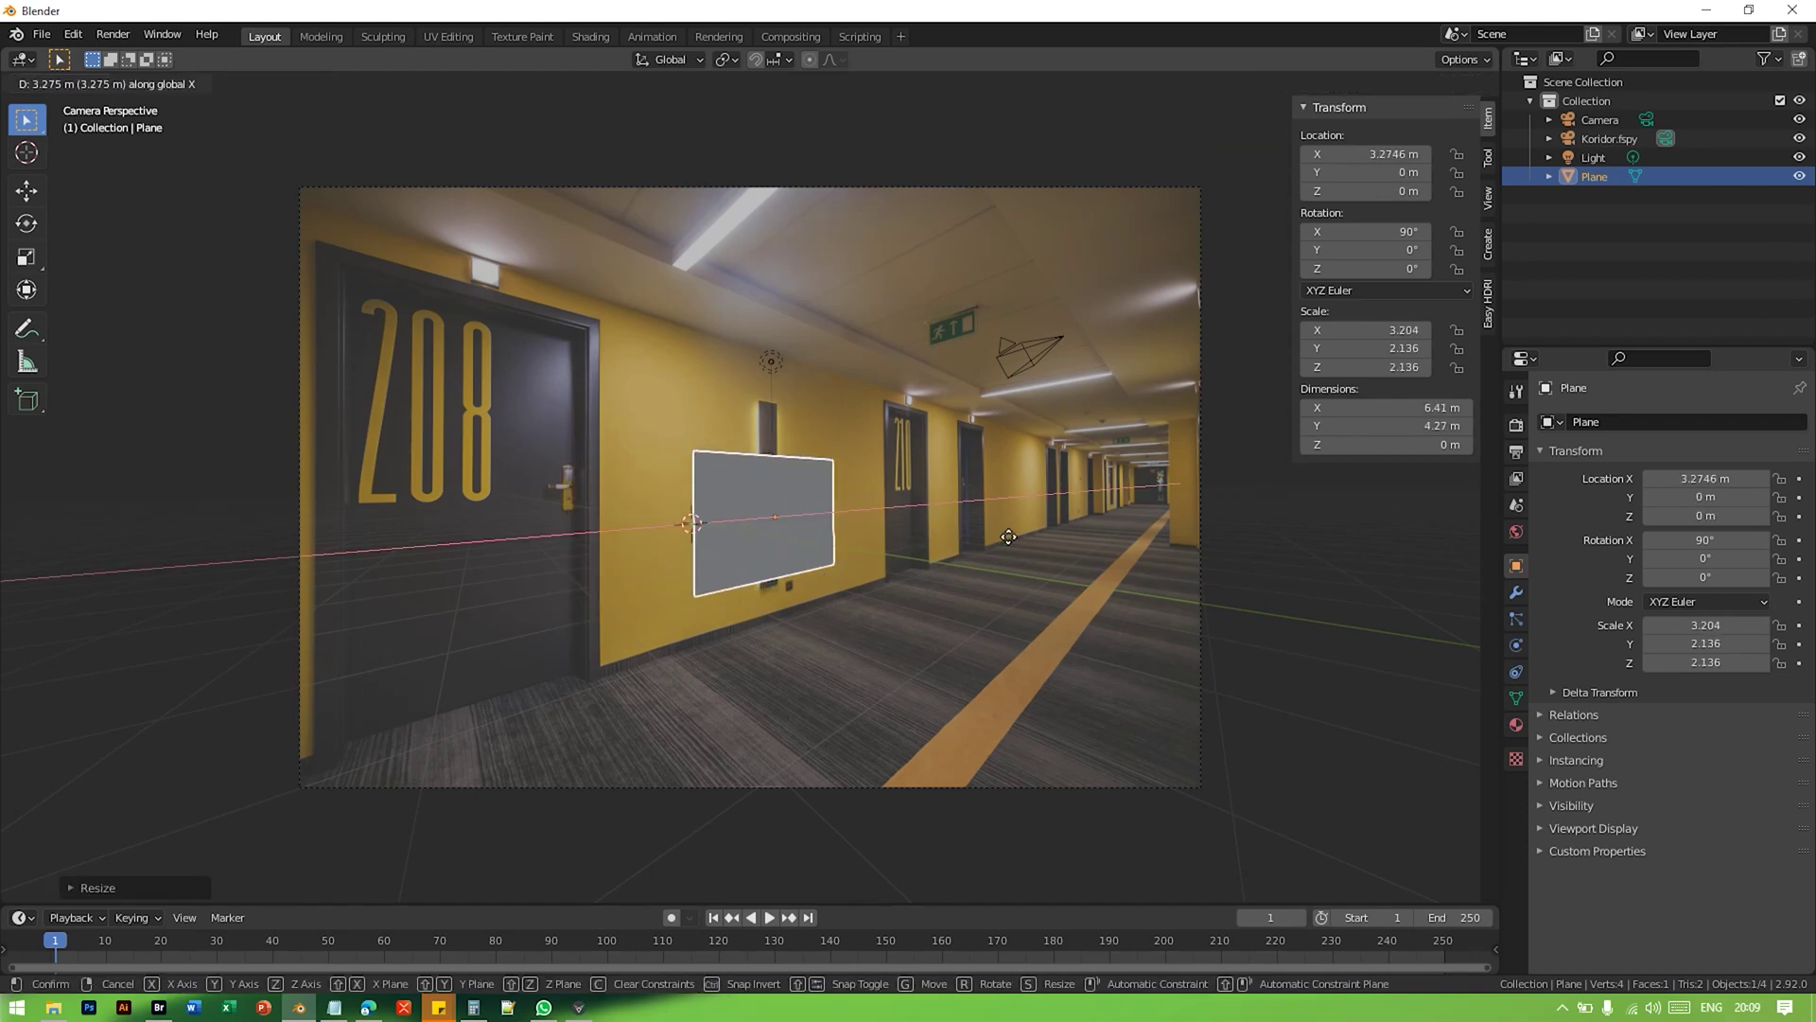
{"action": "left_click", "coordinate": [994, 537]}
Step: Raise the plane to about 1.126 m on Z and enlarge it proportionally to about 8.58 × 5.72 m
{"action": "key", "text": "g"}
{"action": "key", "text": "z"}
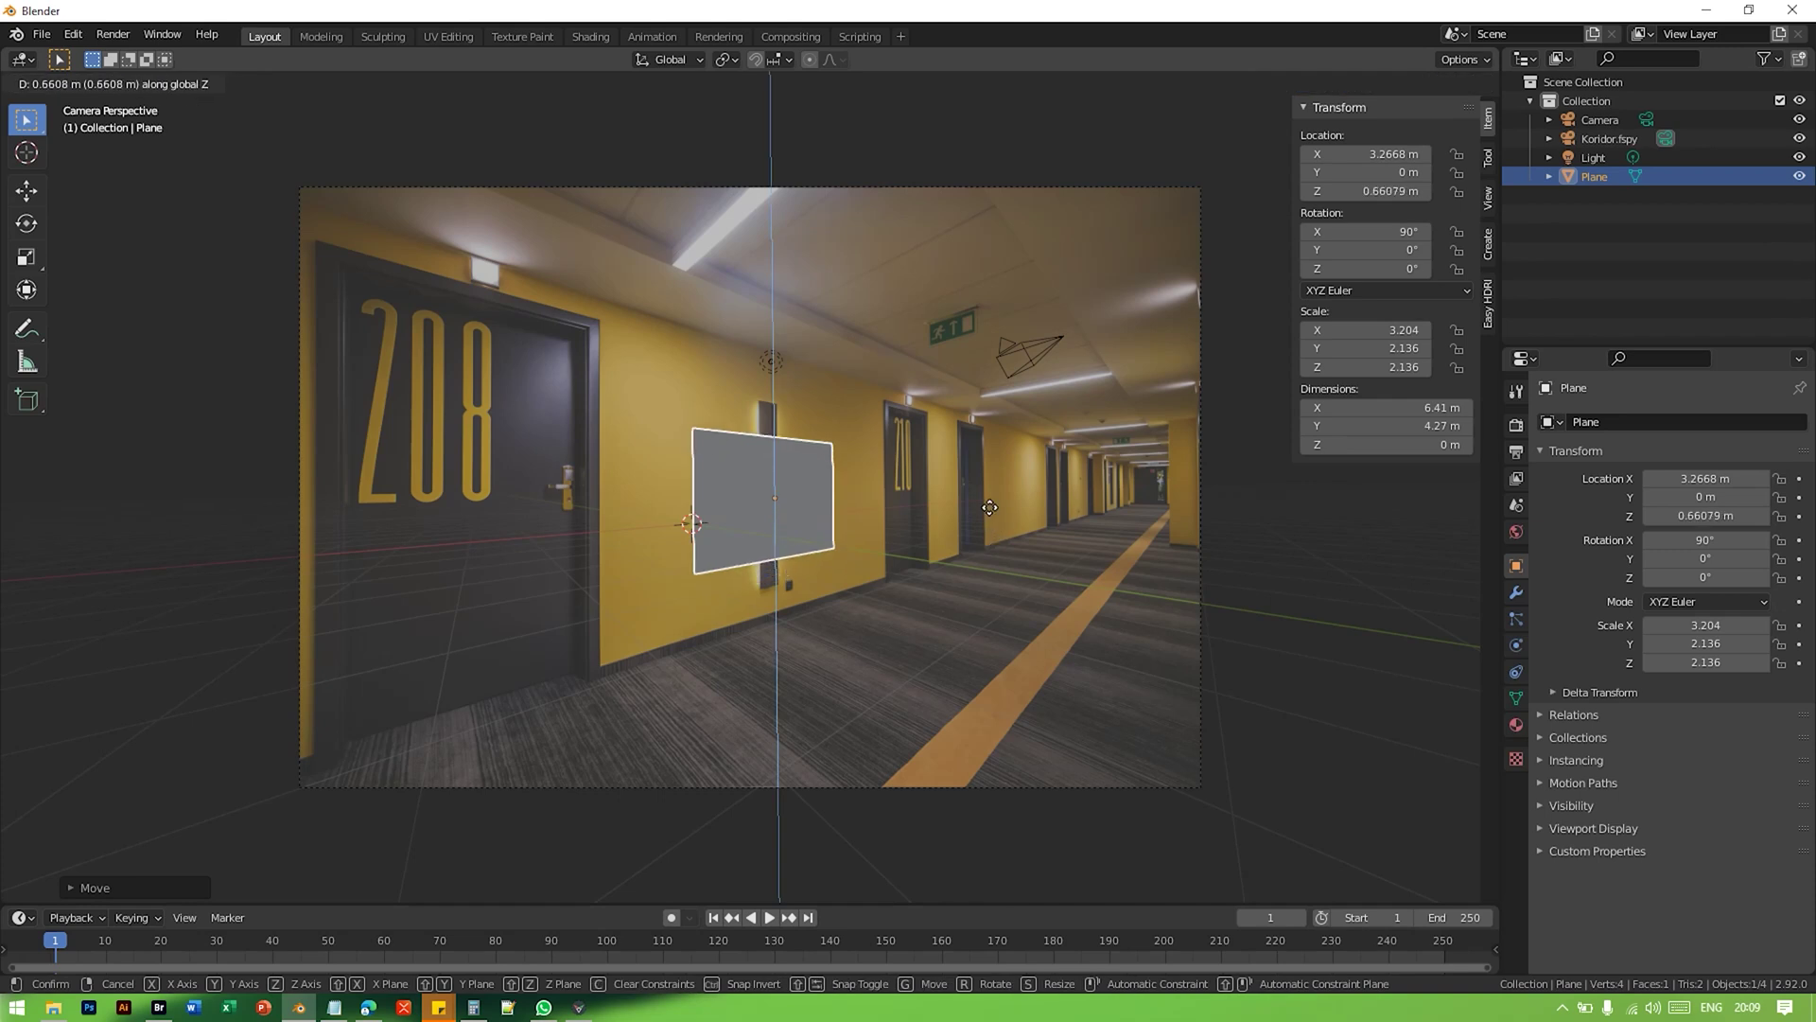
{"action": "left_click", "coordinate": [989, 509]}
{"action": "key", "text": "s"}
{"action": "left_click", "coordinate": [1064, 519]}
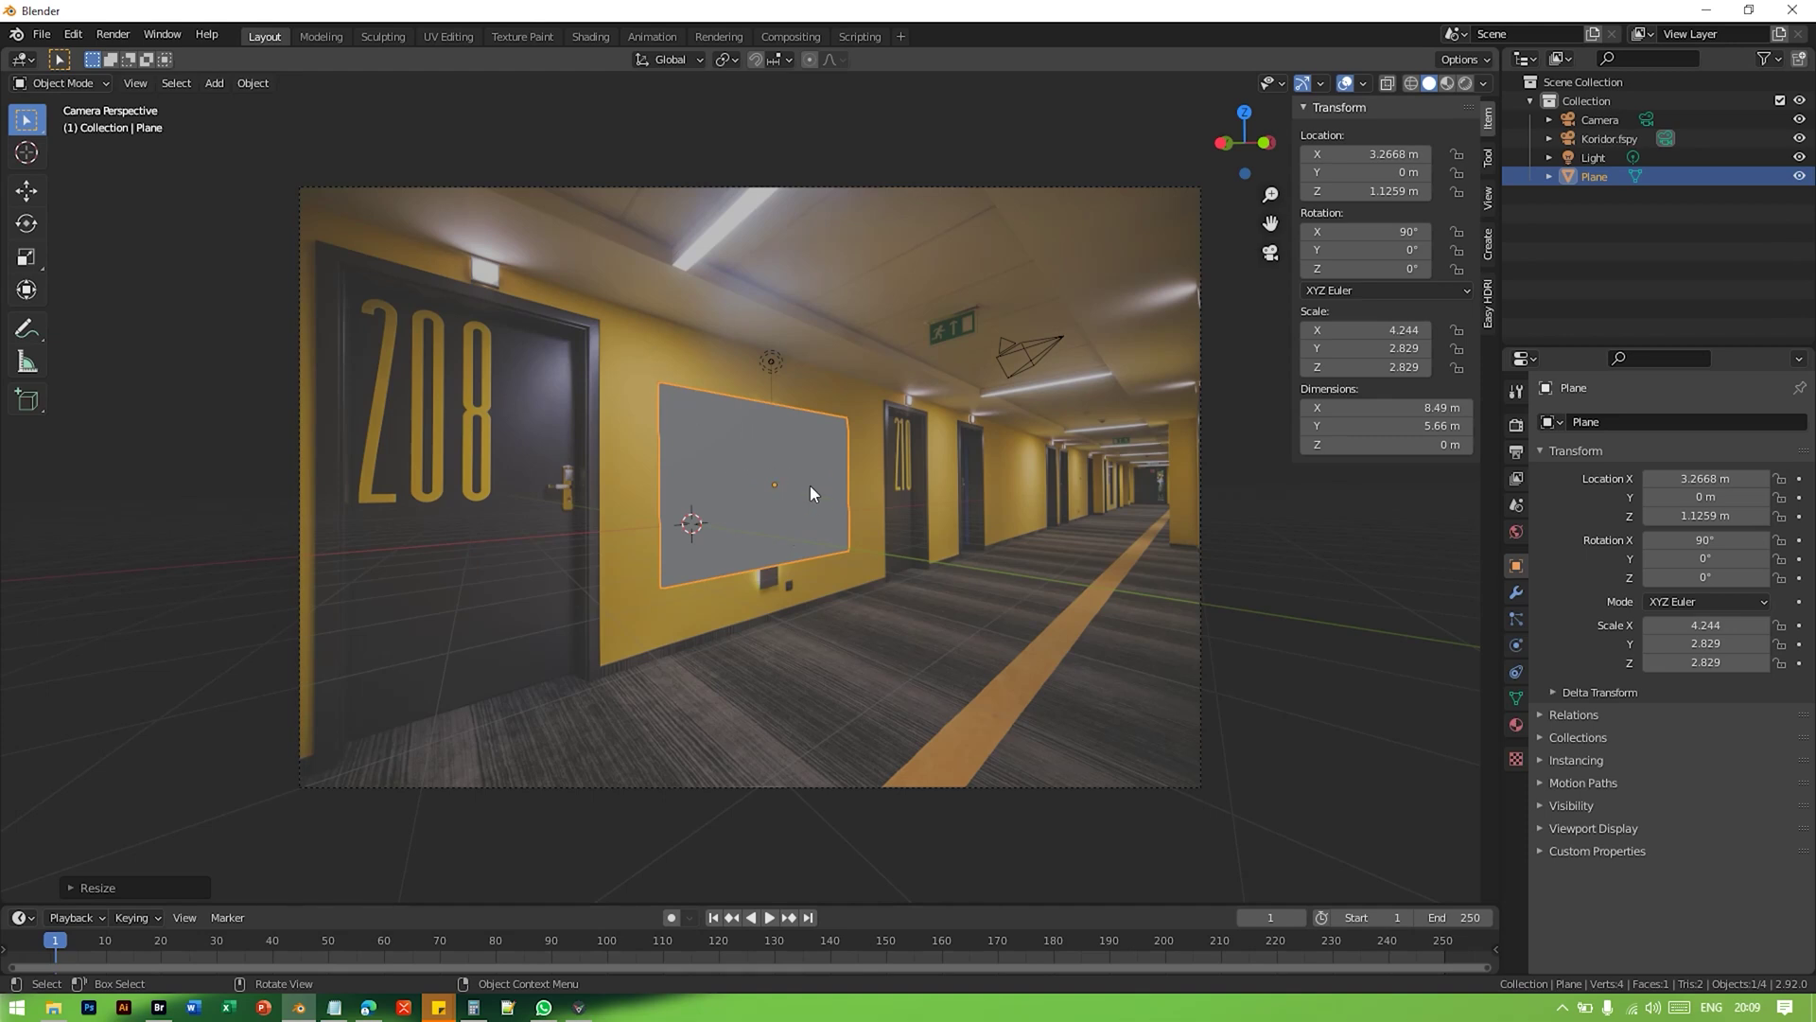
{"action": "key", "text": "s"}
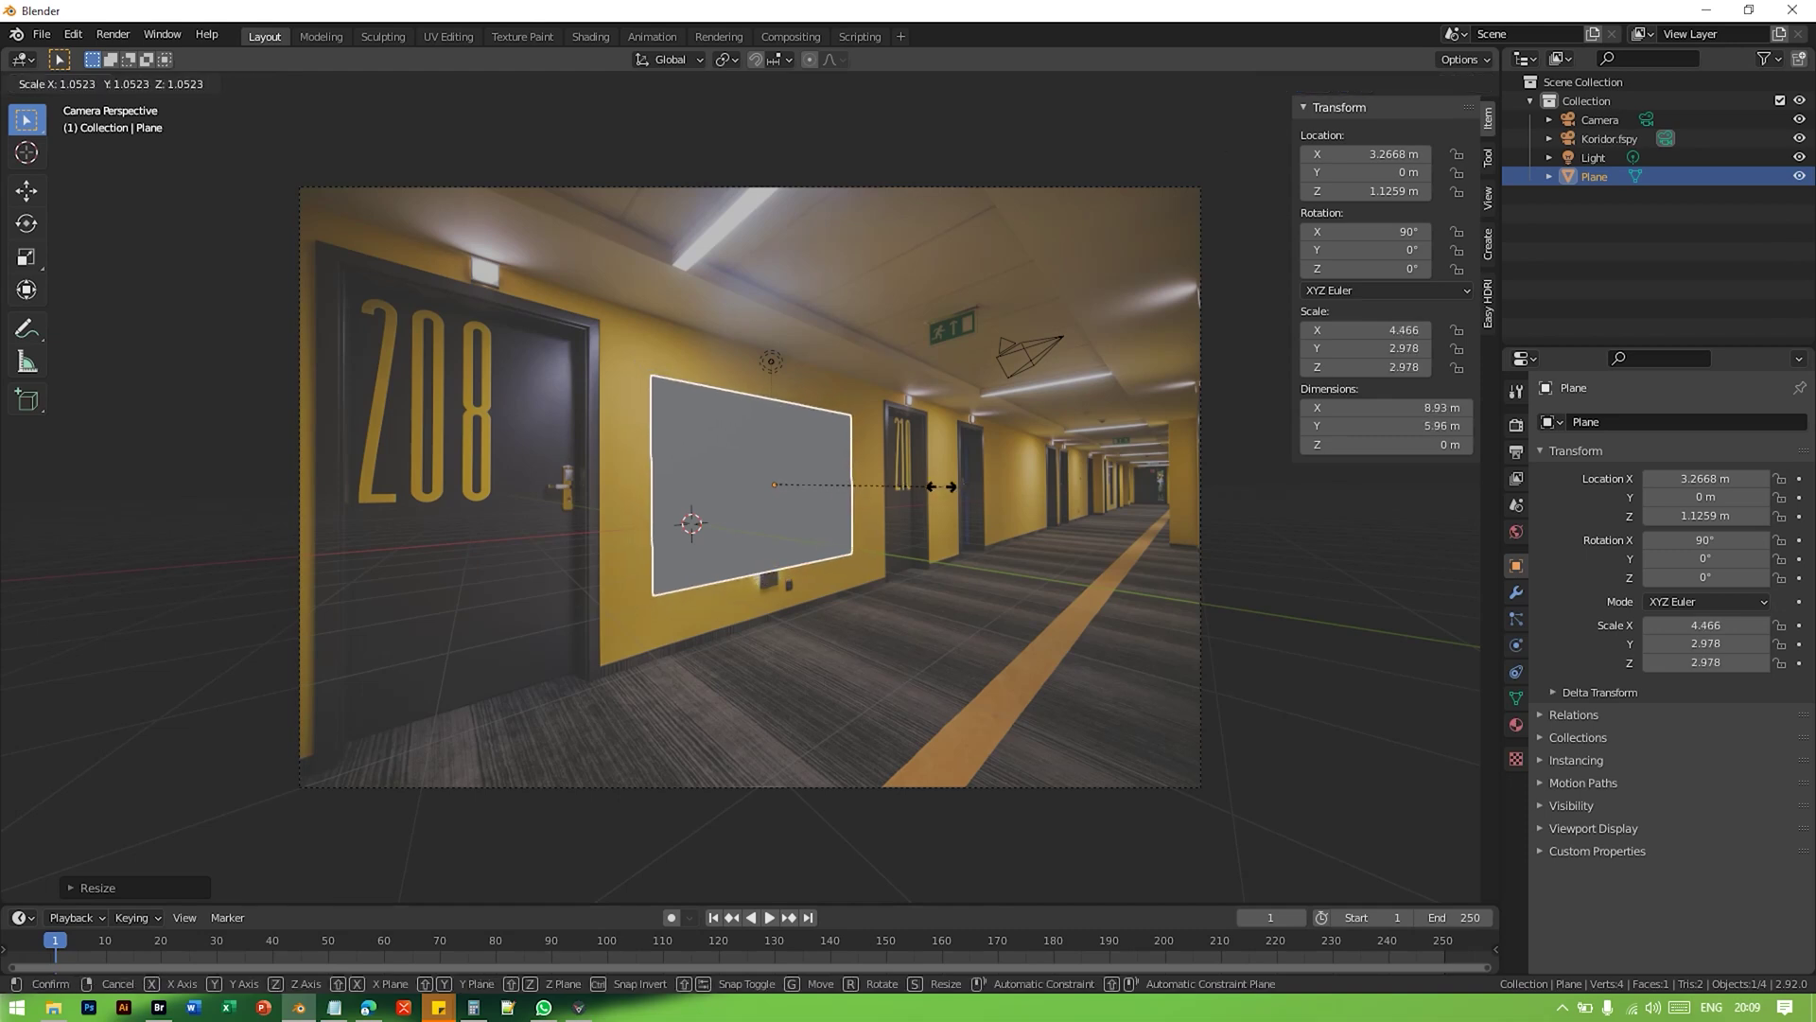
{"action": "left_click", "coordinate": [934, 486]}
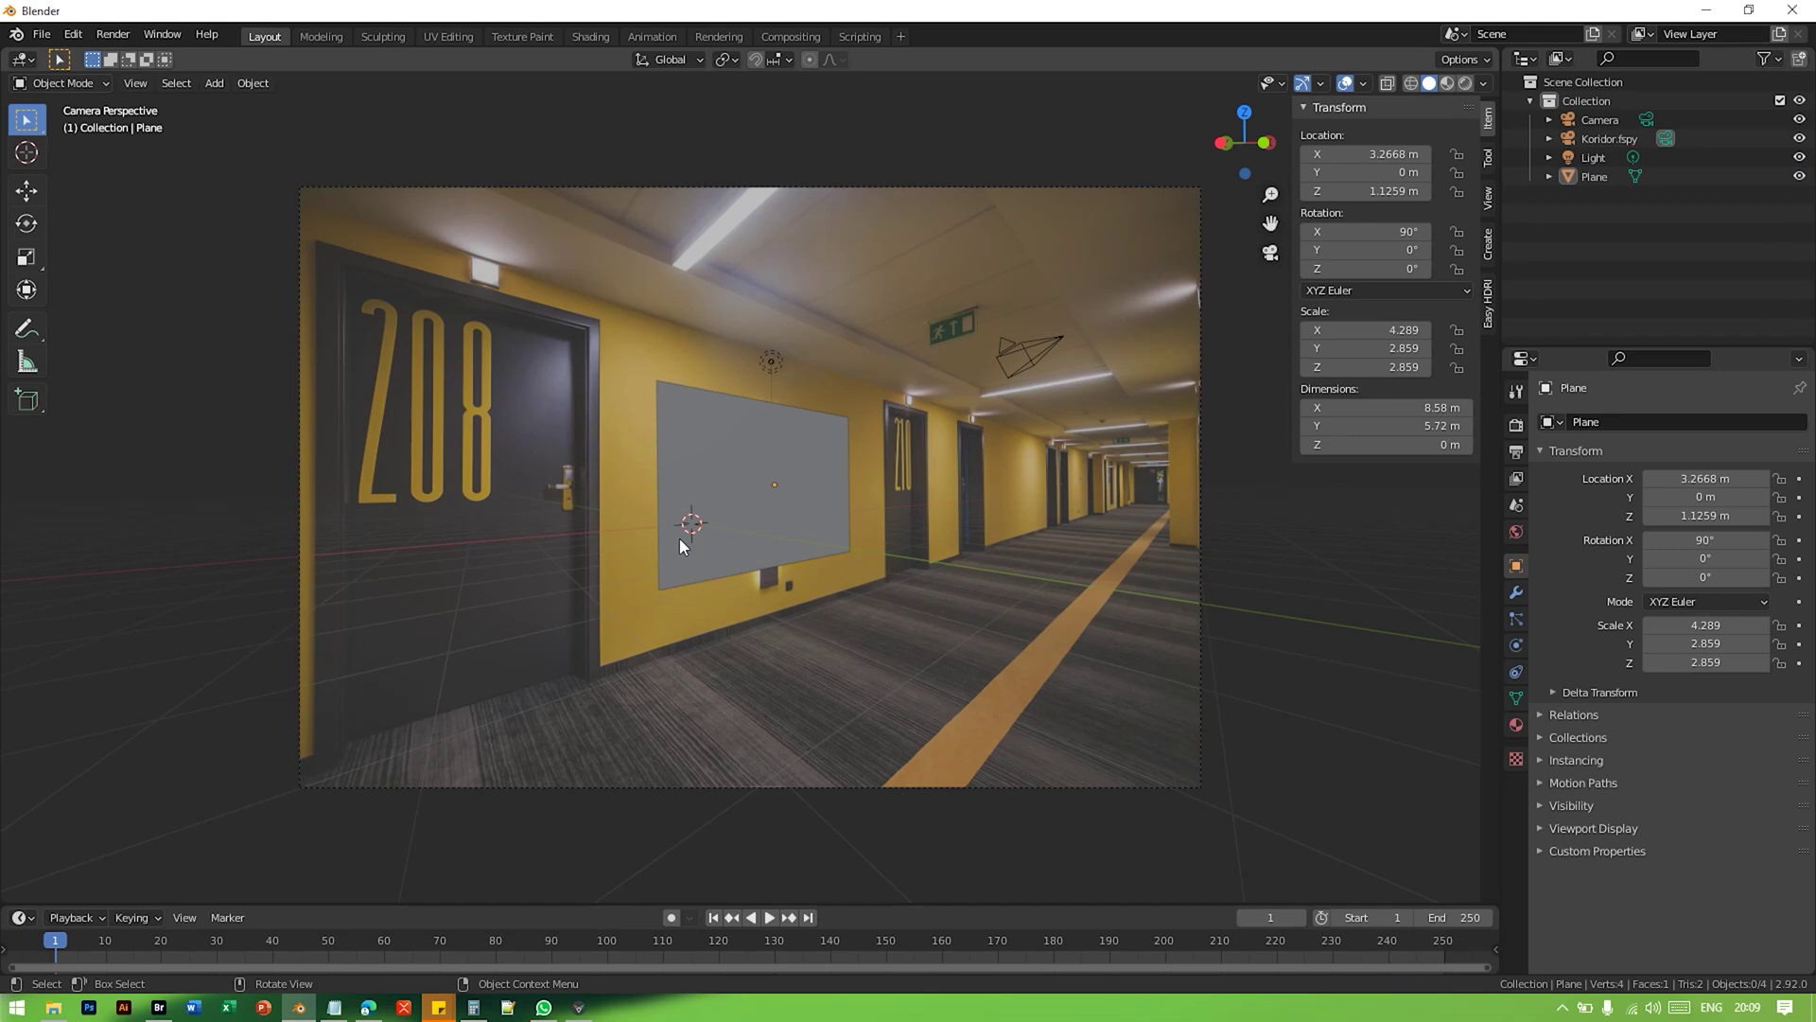
Step: Hide the plane temporarily to examine the wall lamp behind it, and show the plane again
{"action": "scroll", "coordinate": [679, 538], "scroll_direction": "up", "scroll_amount": 2}
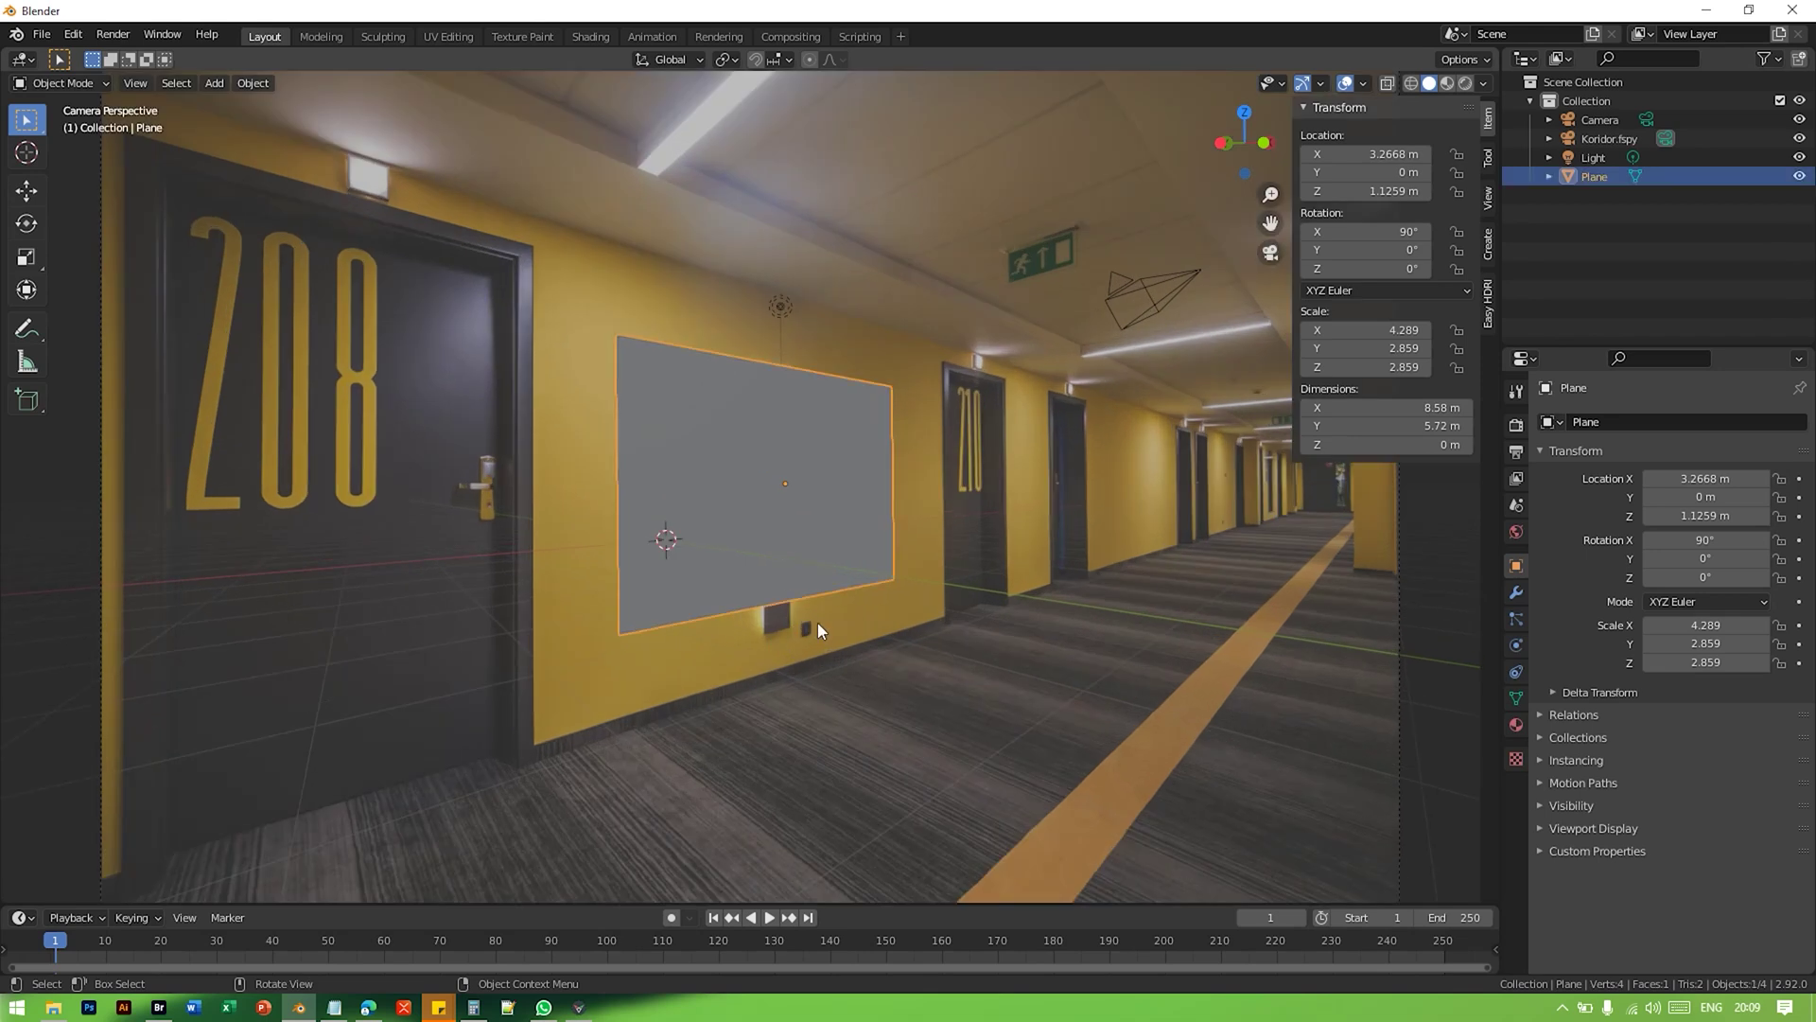
{"action": "key", "text": "h"}
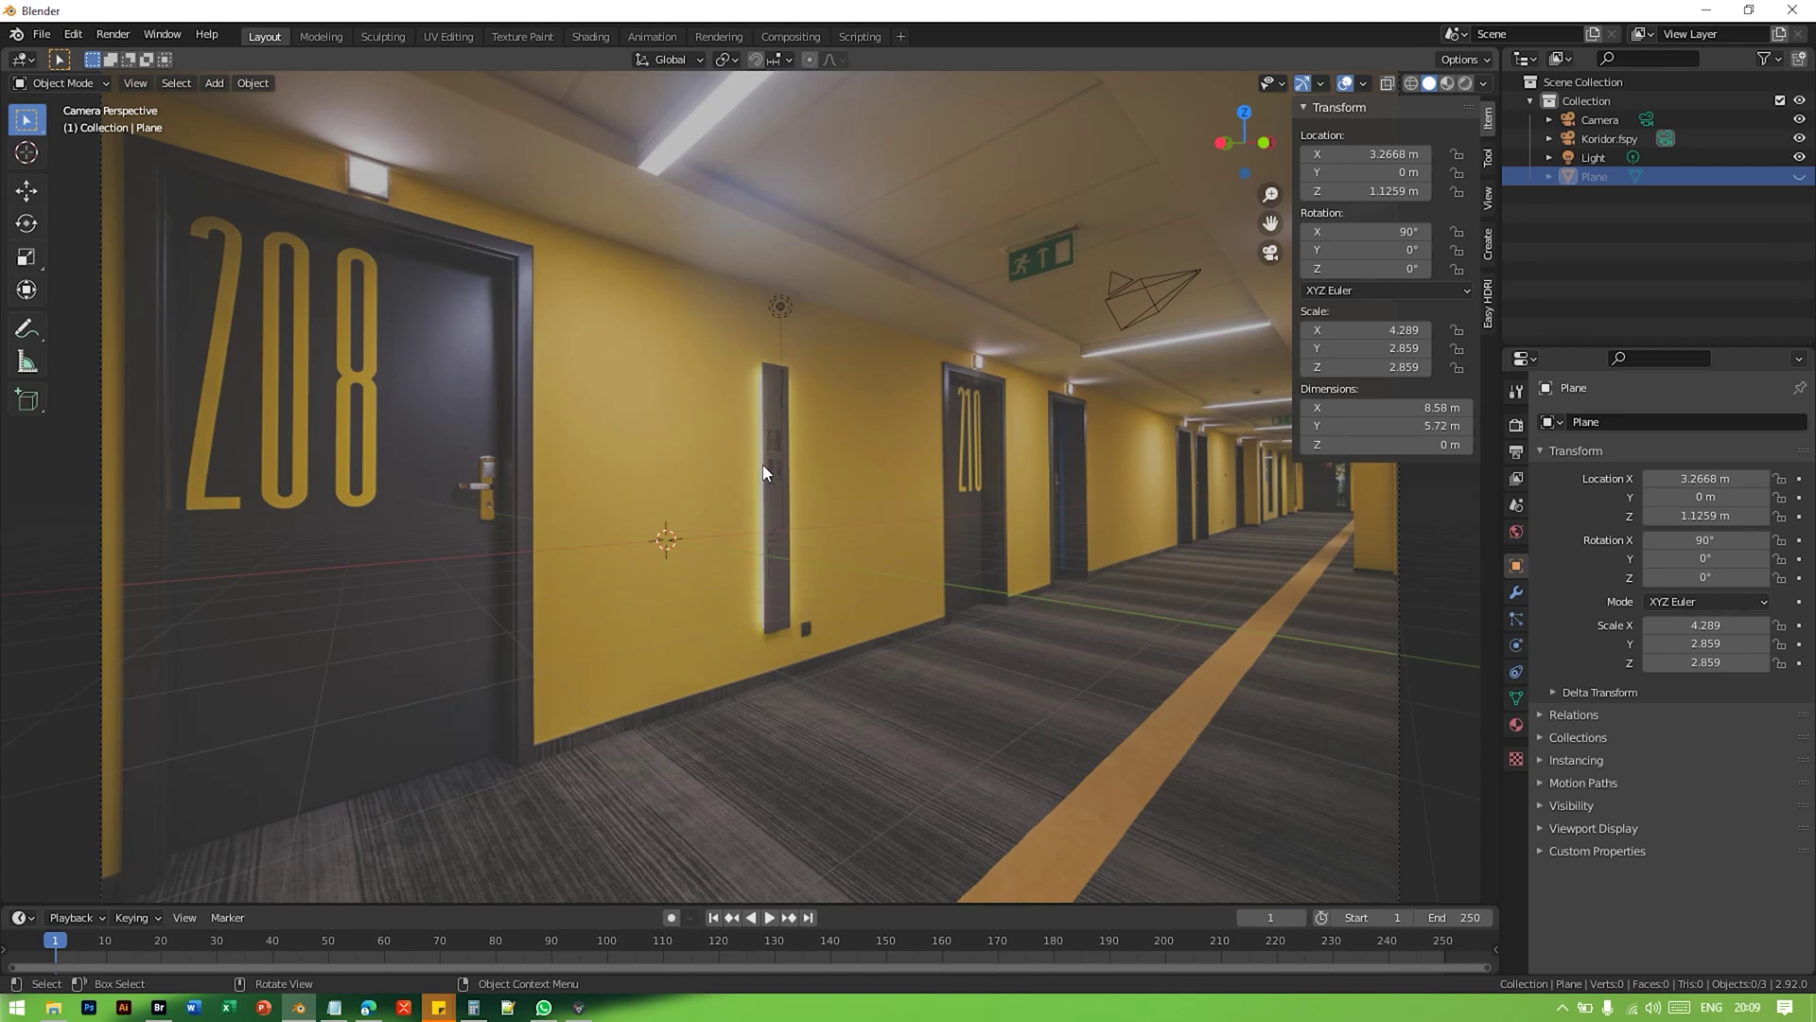
{"action": "key", "text": "alt+h"}
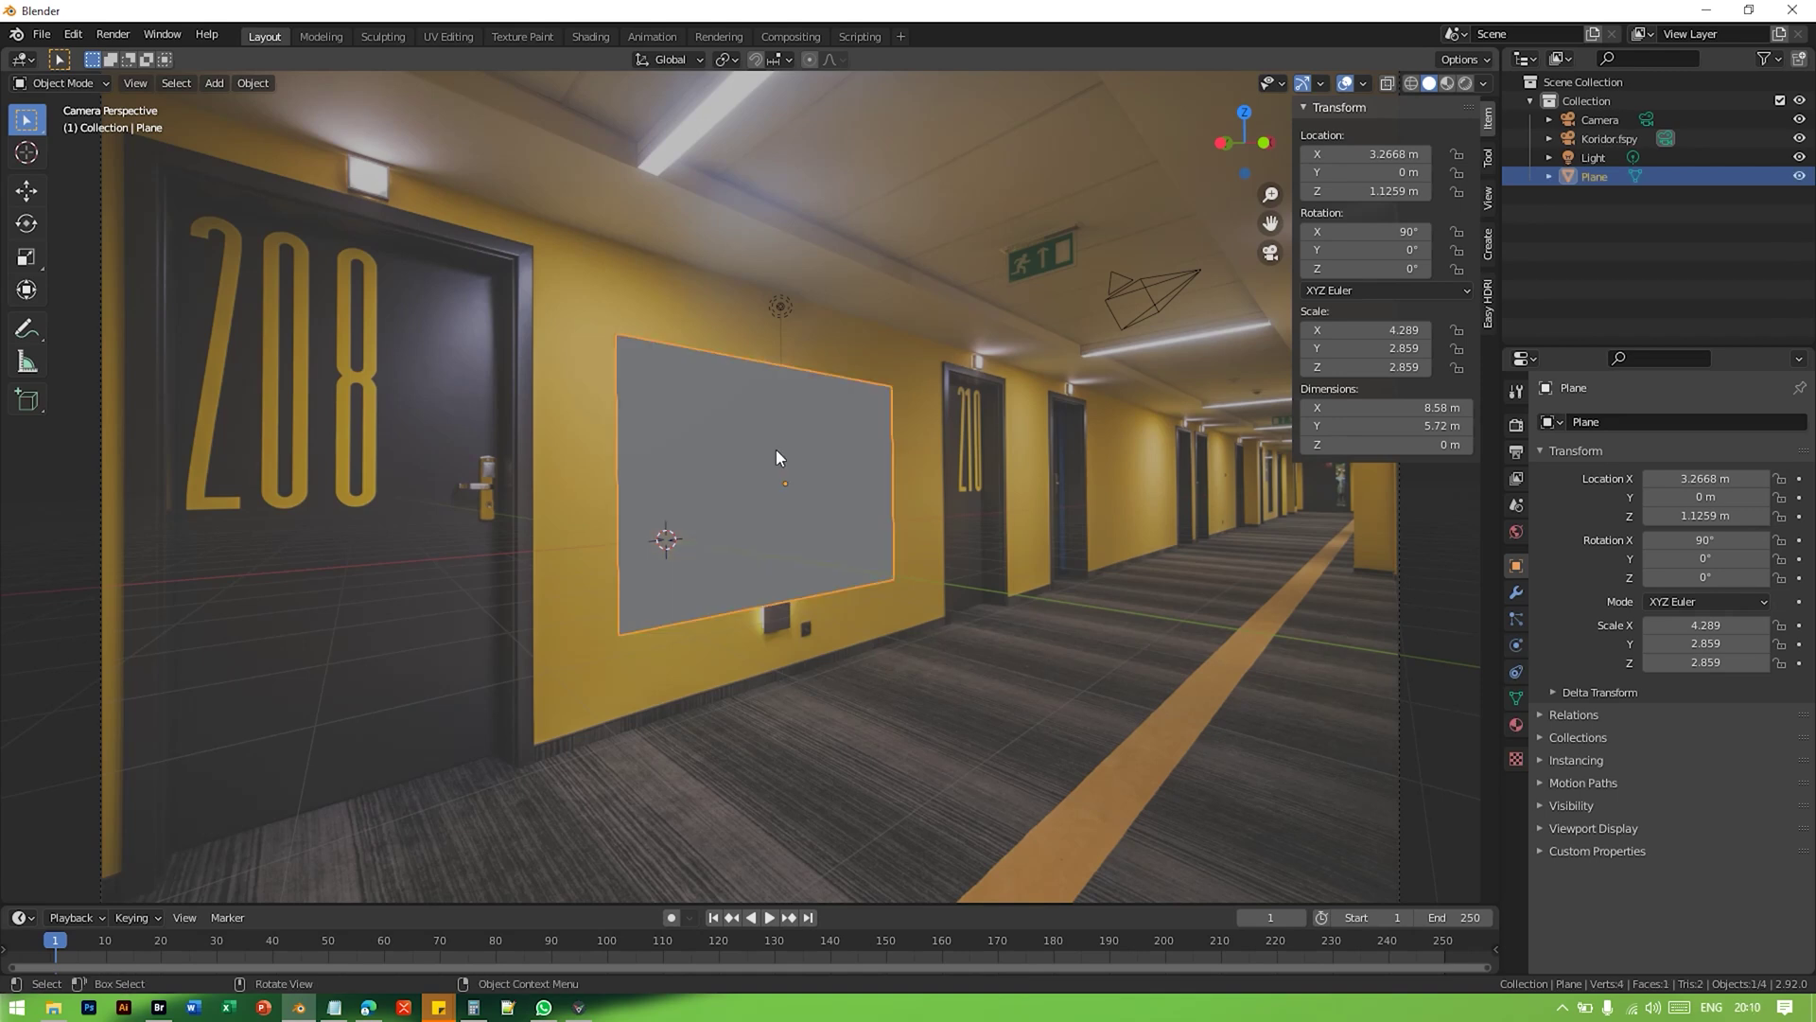
{"action": "scroll", "coordinate": [776, 451], "scroll_direction": "down", "scroll_amount": 2}
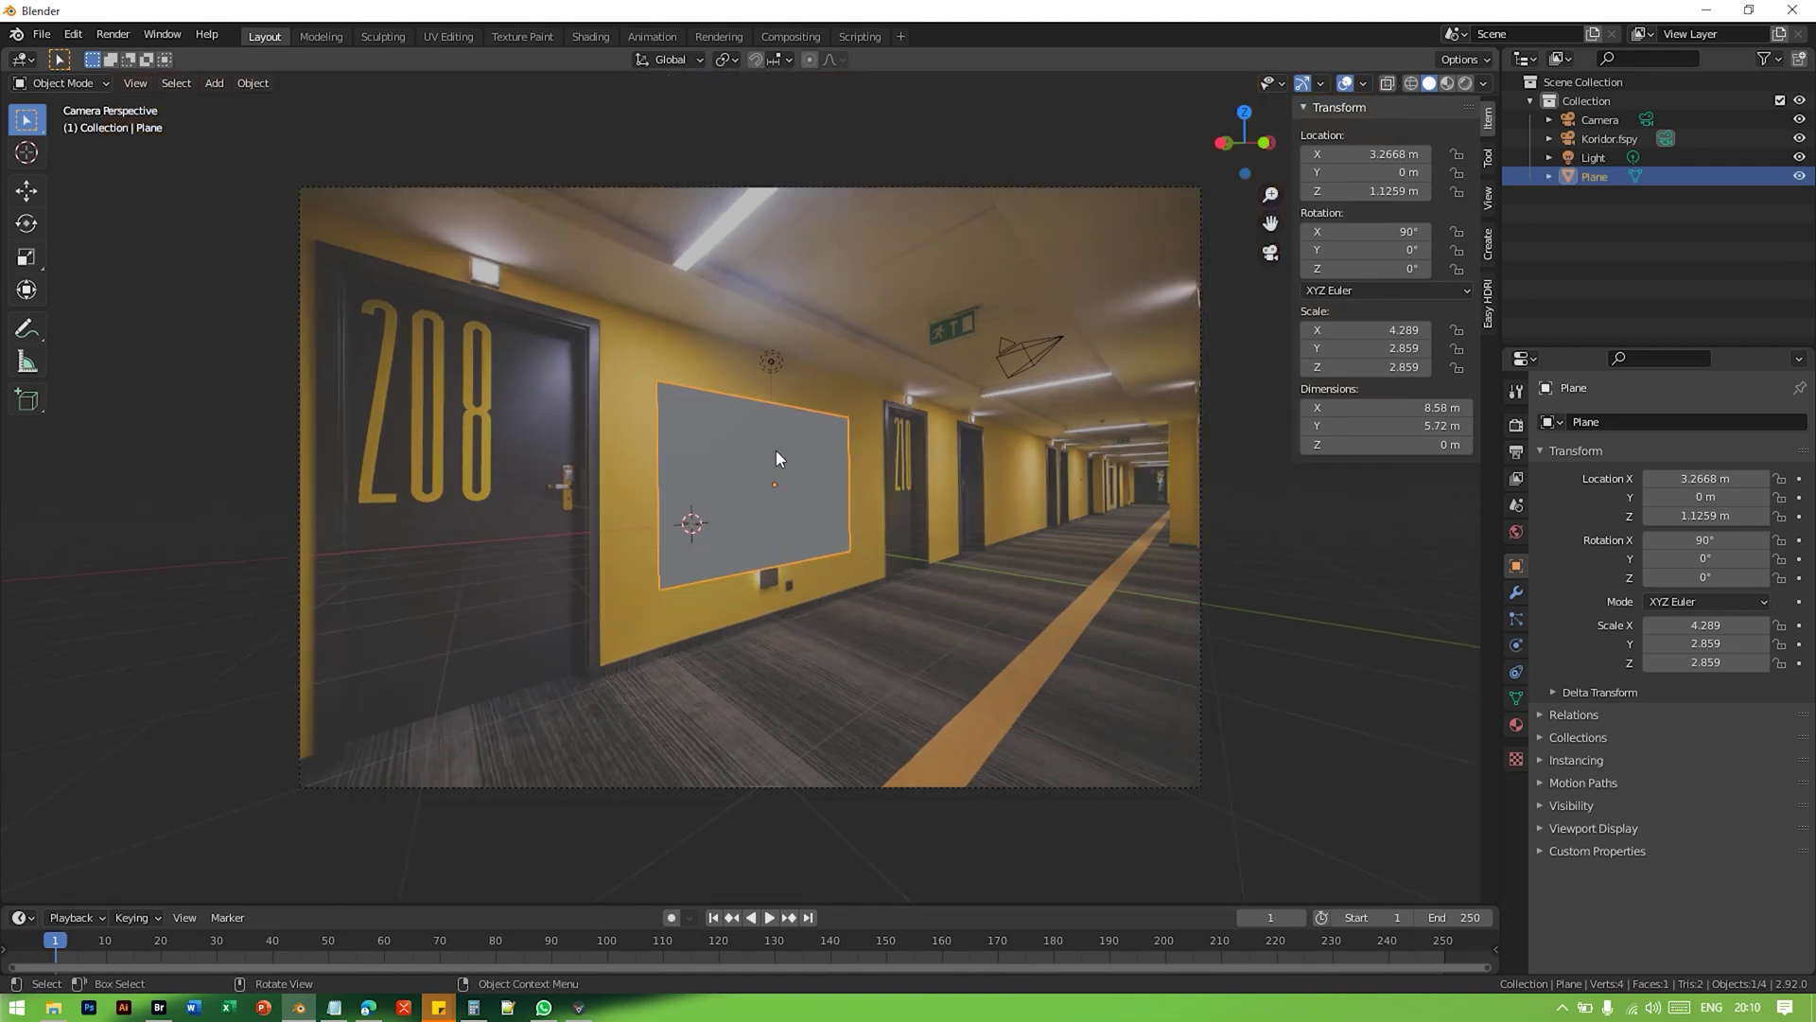
Step: Extrude the plane's face outward from the wall to a panel depth of about 0.699 m
{"action": "scroll", "coordinate": [764, 481], "scroll_direction": "up", "scroll_amount": 1}
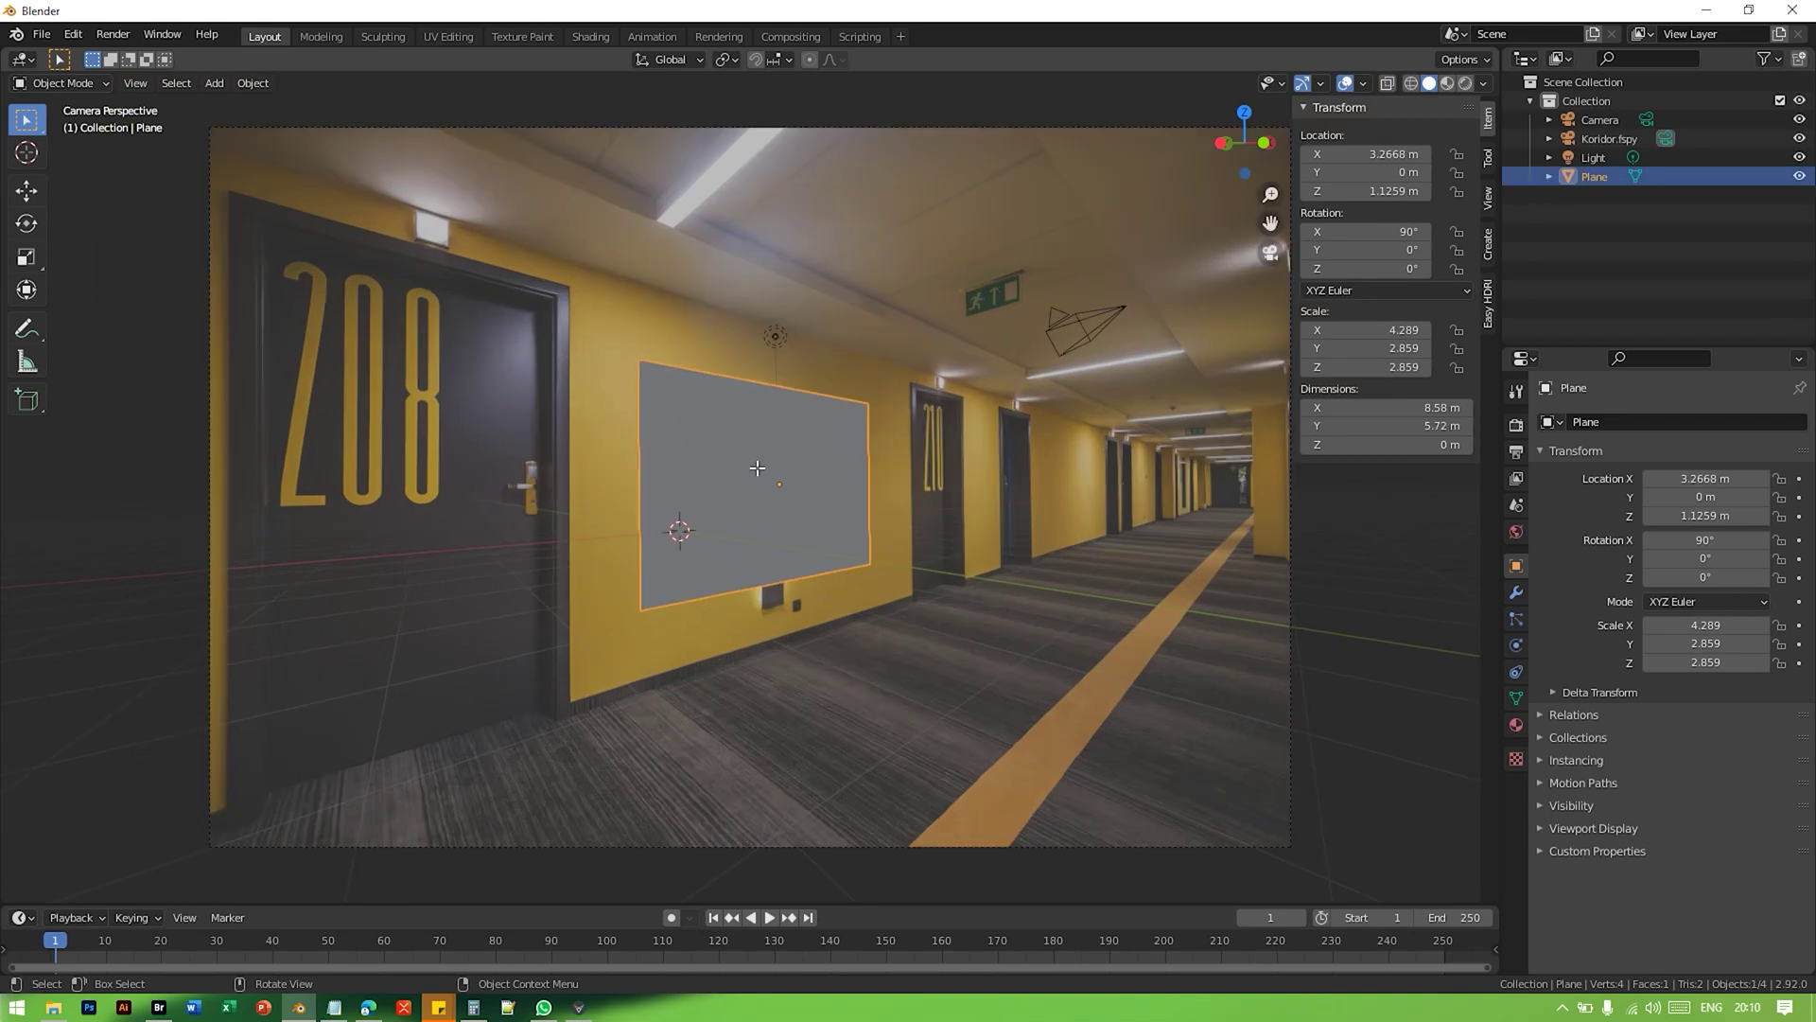
{"action": "key", "text": "Tab"}
{"action": "key", "text": "e"}
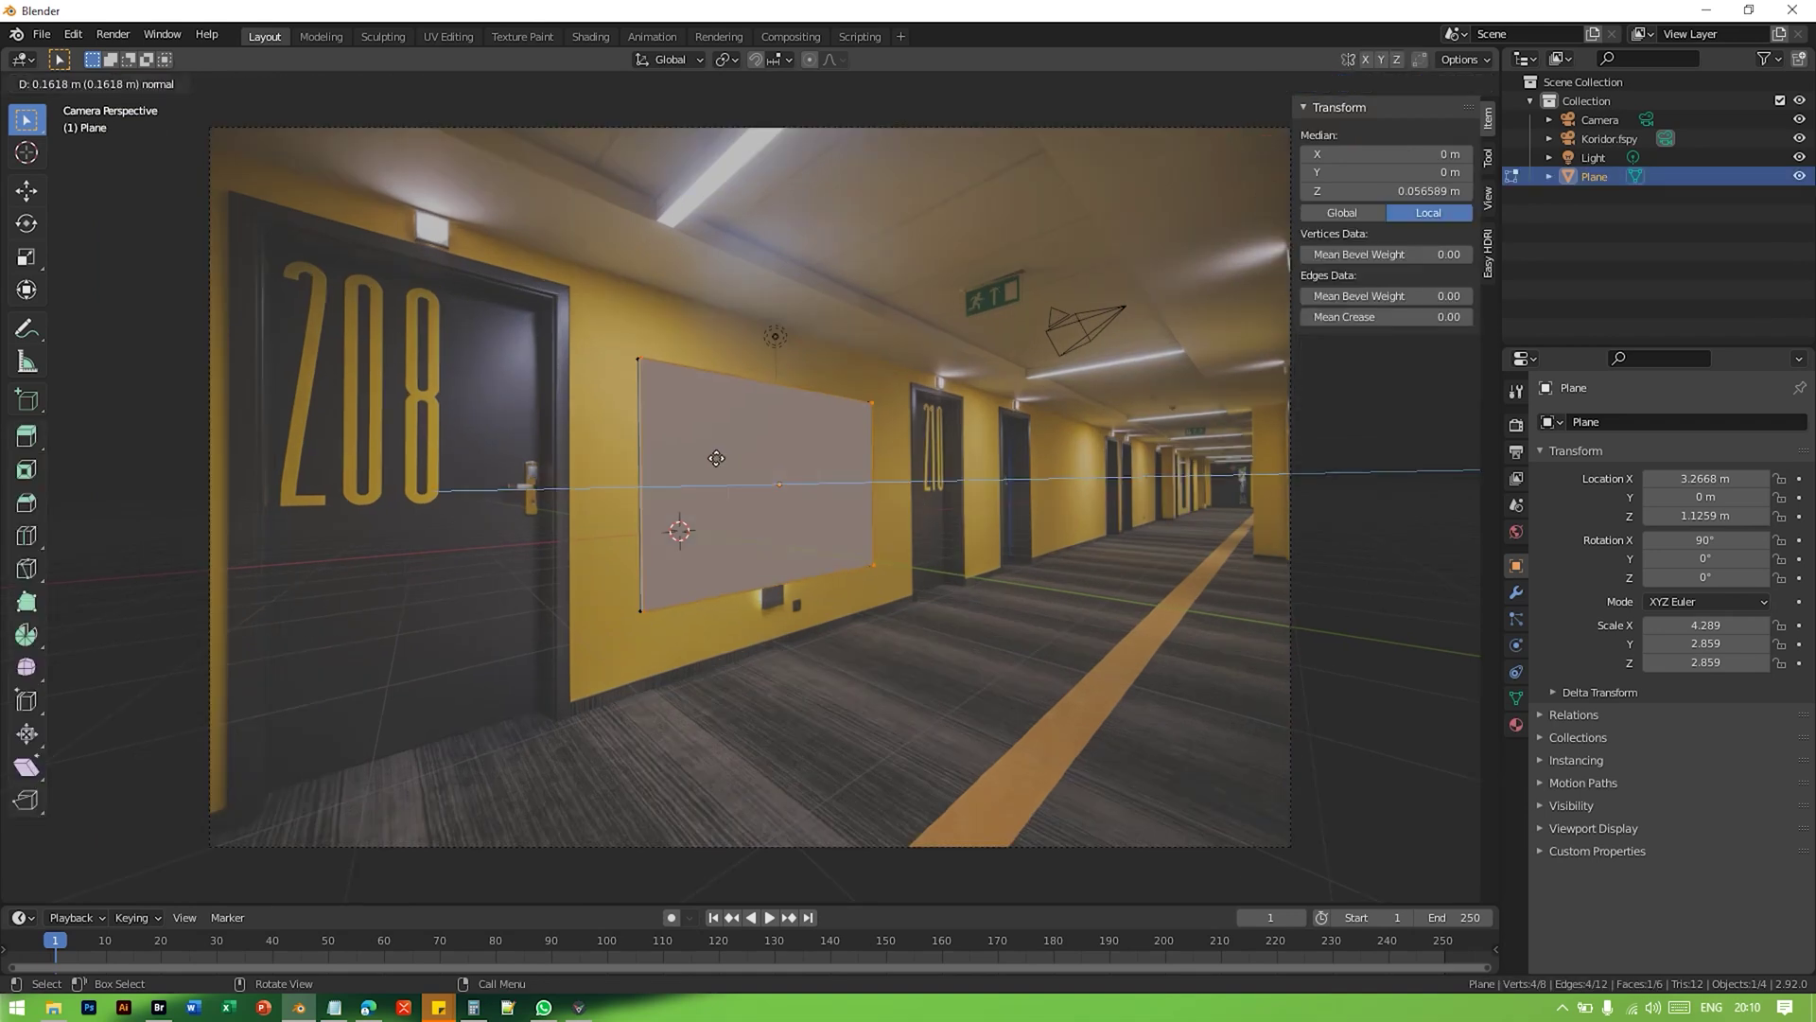
{"action": "left_click", "coordinate": [726, 462]}
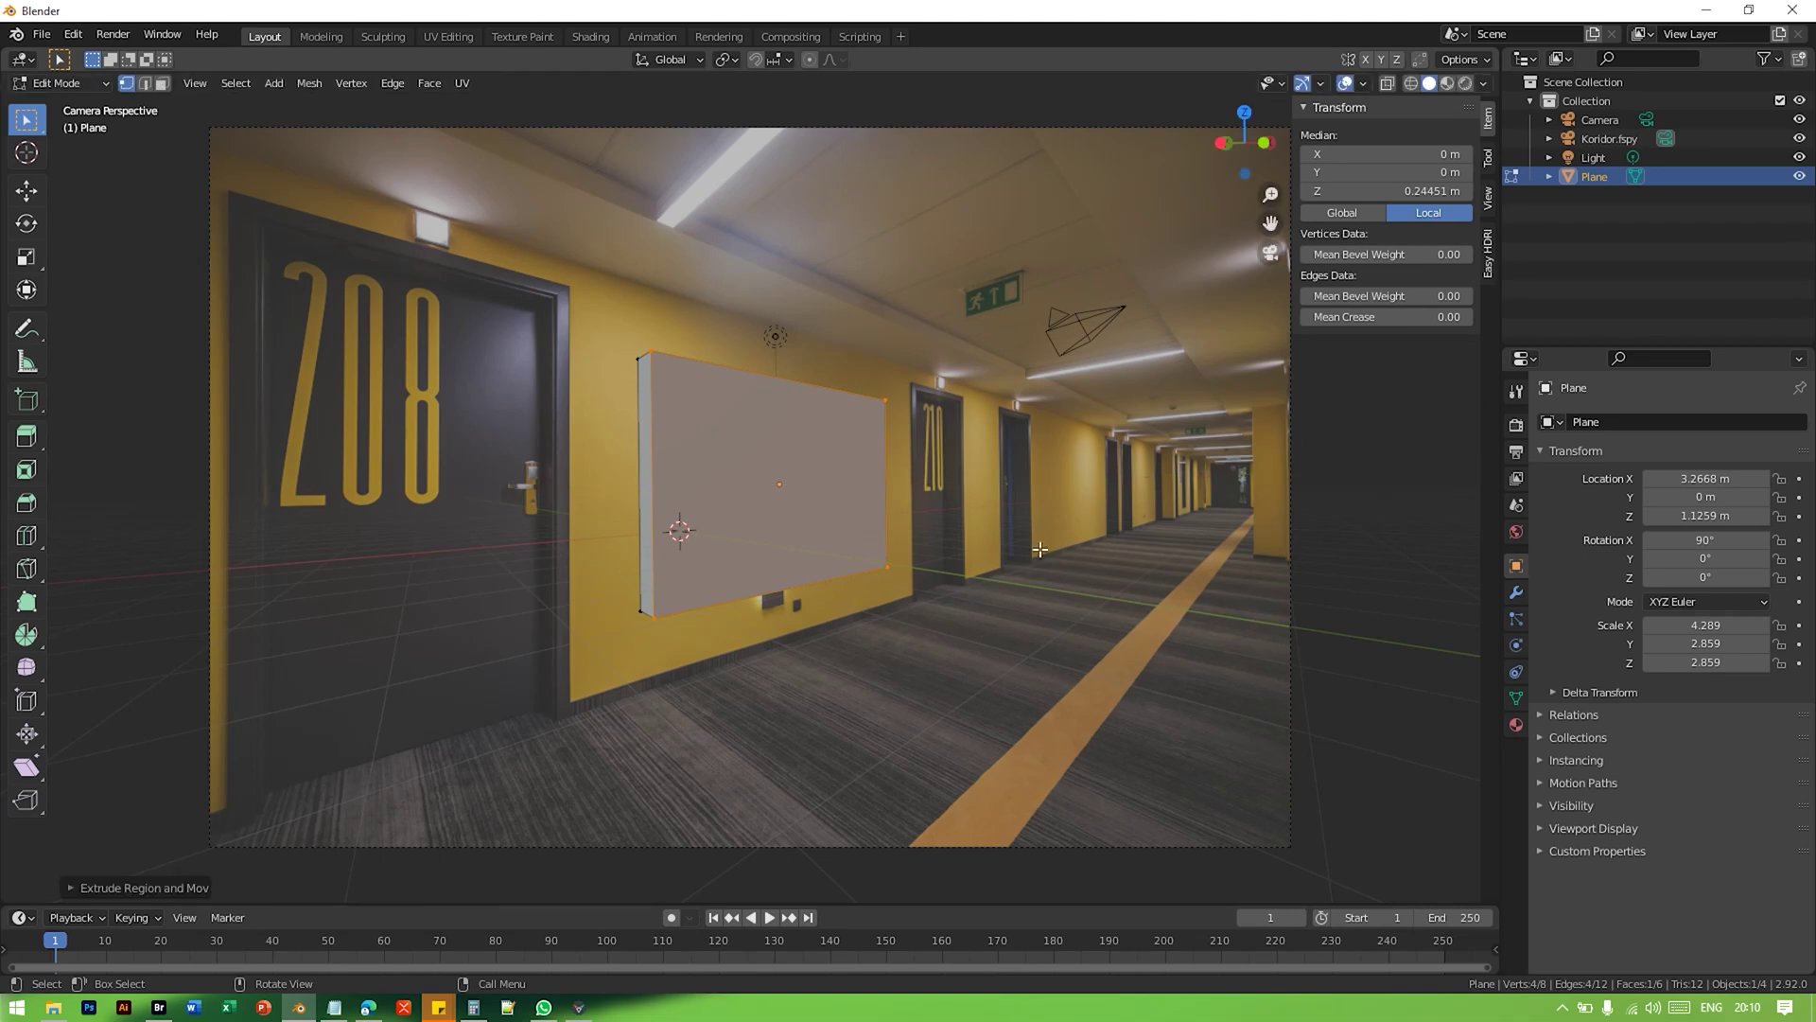
{"action": "key", "text": "Tab"}
{"action": "left_click", "coordinate": [1033, 522]}
{"action": "left_click", "coordinate": [814, 484]}
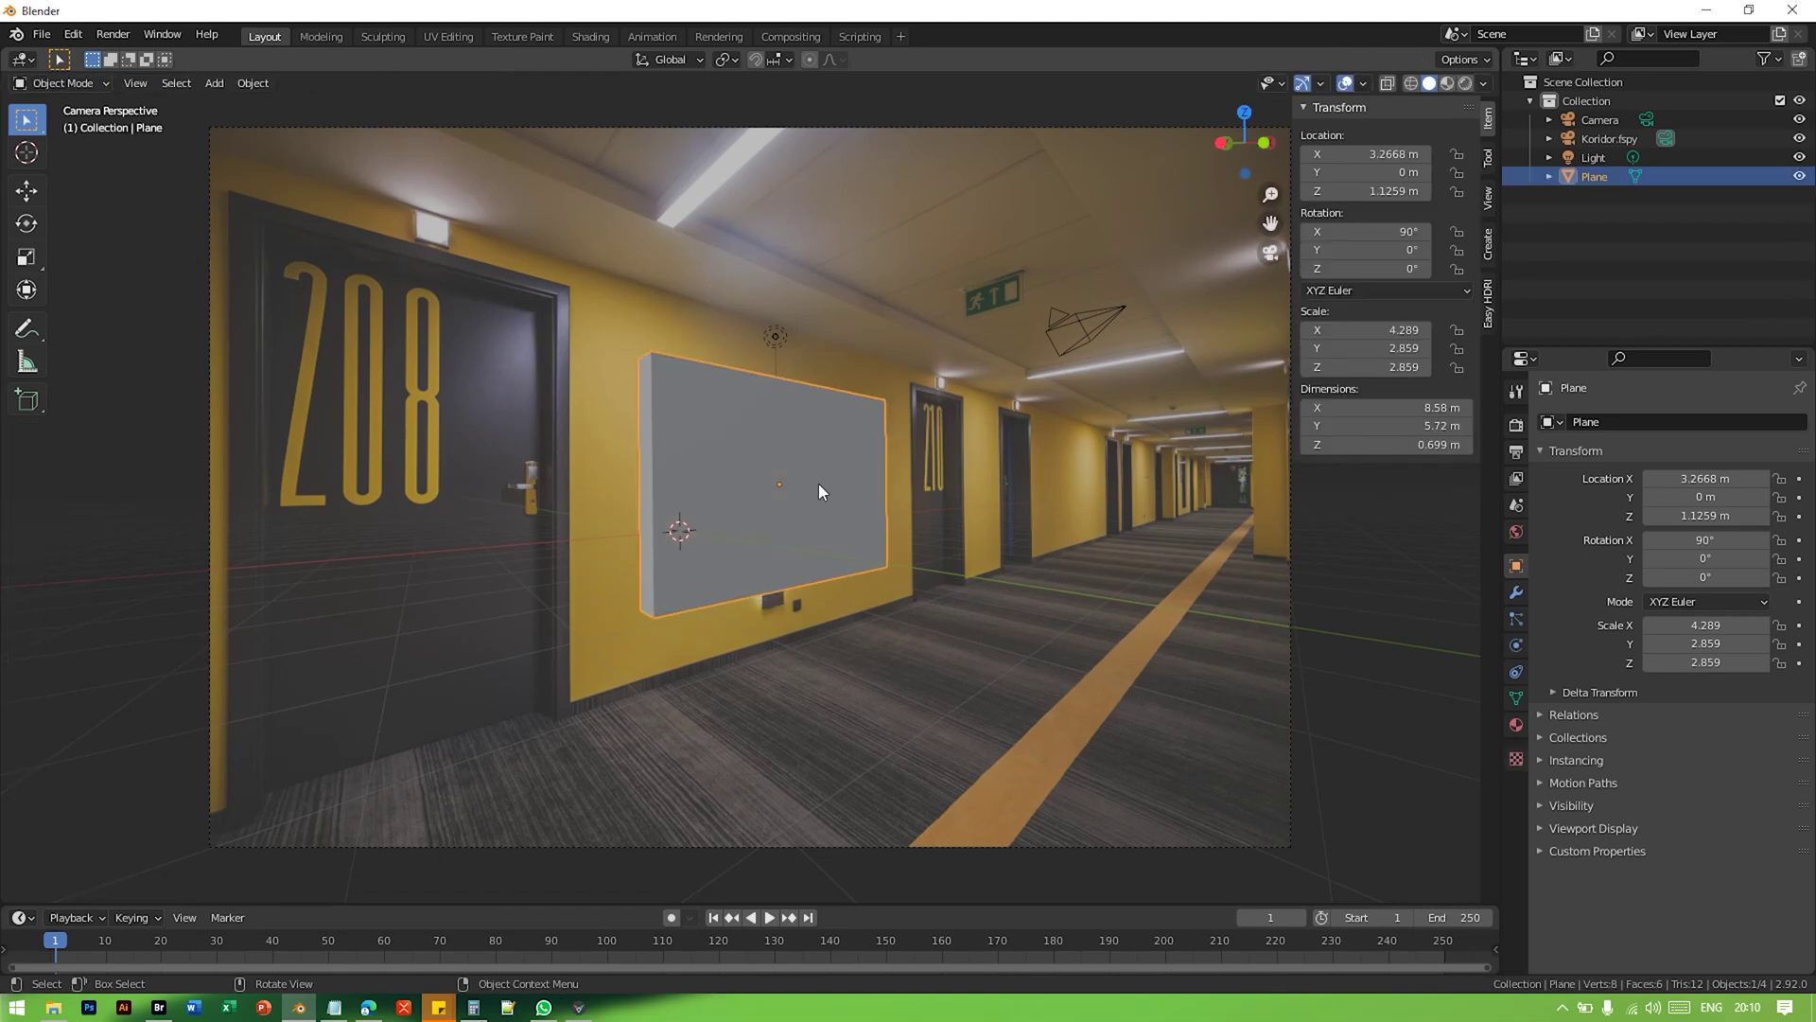
{"action": "scroll", "coordinate": [859, 471], "scroll_direction": "up", "scroll_amount": 4}
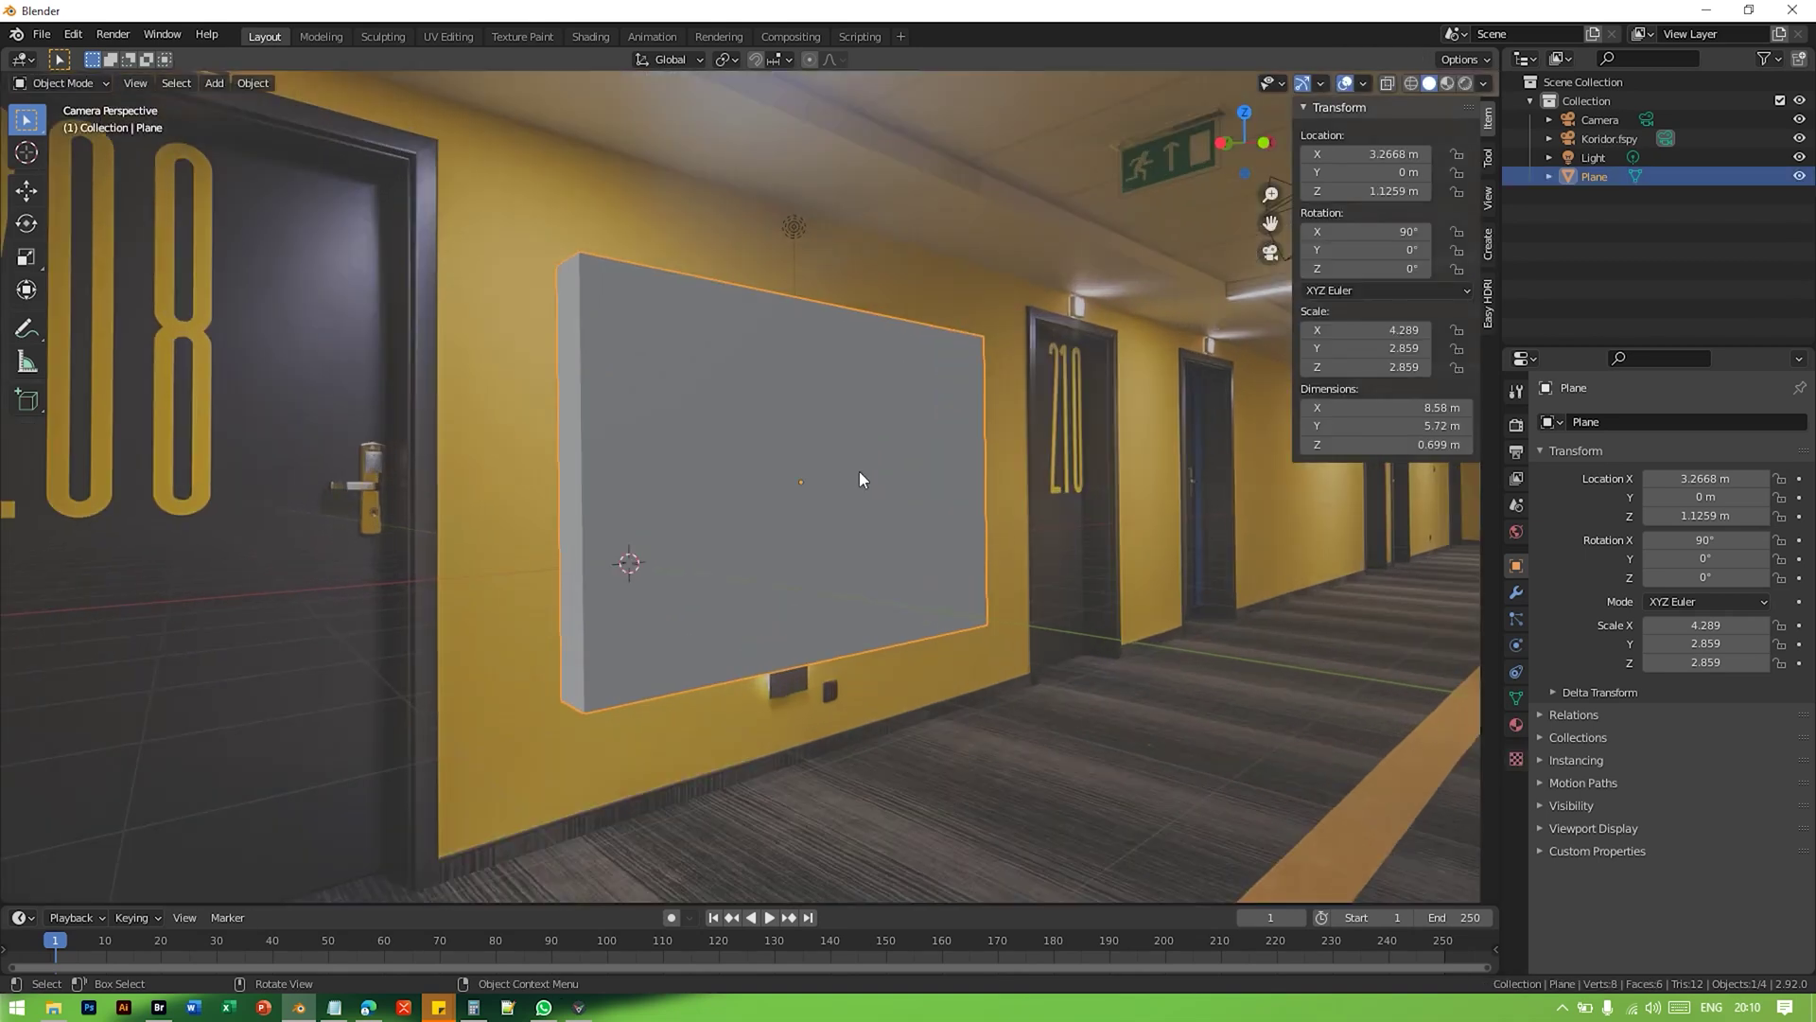
{"action": "scroll", "coordinate": [860, 480], "scroll_direction": "up", "scroll_amount": 2}
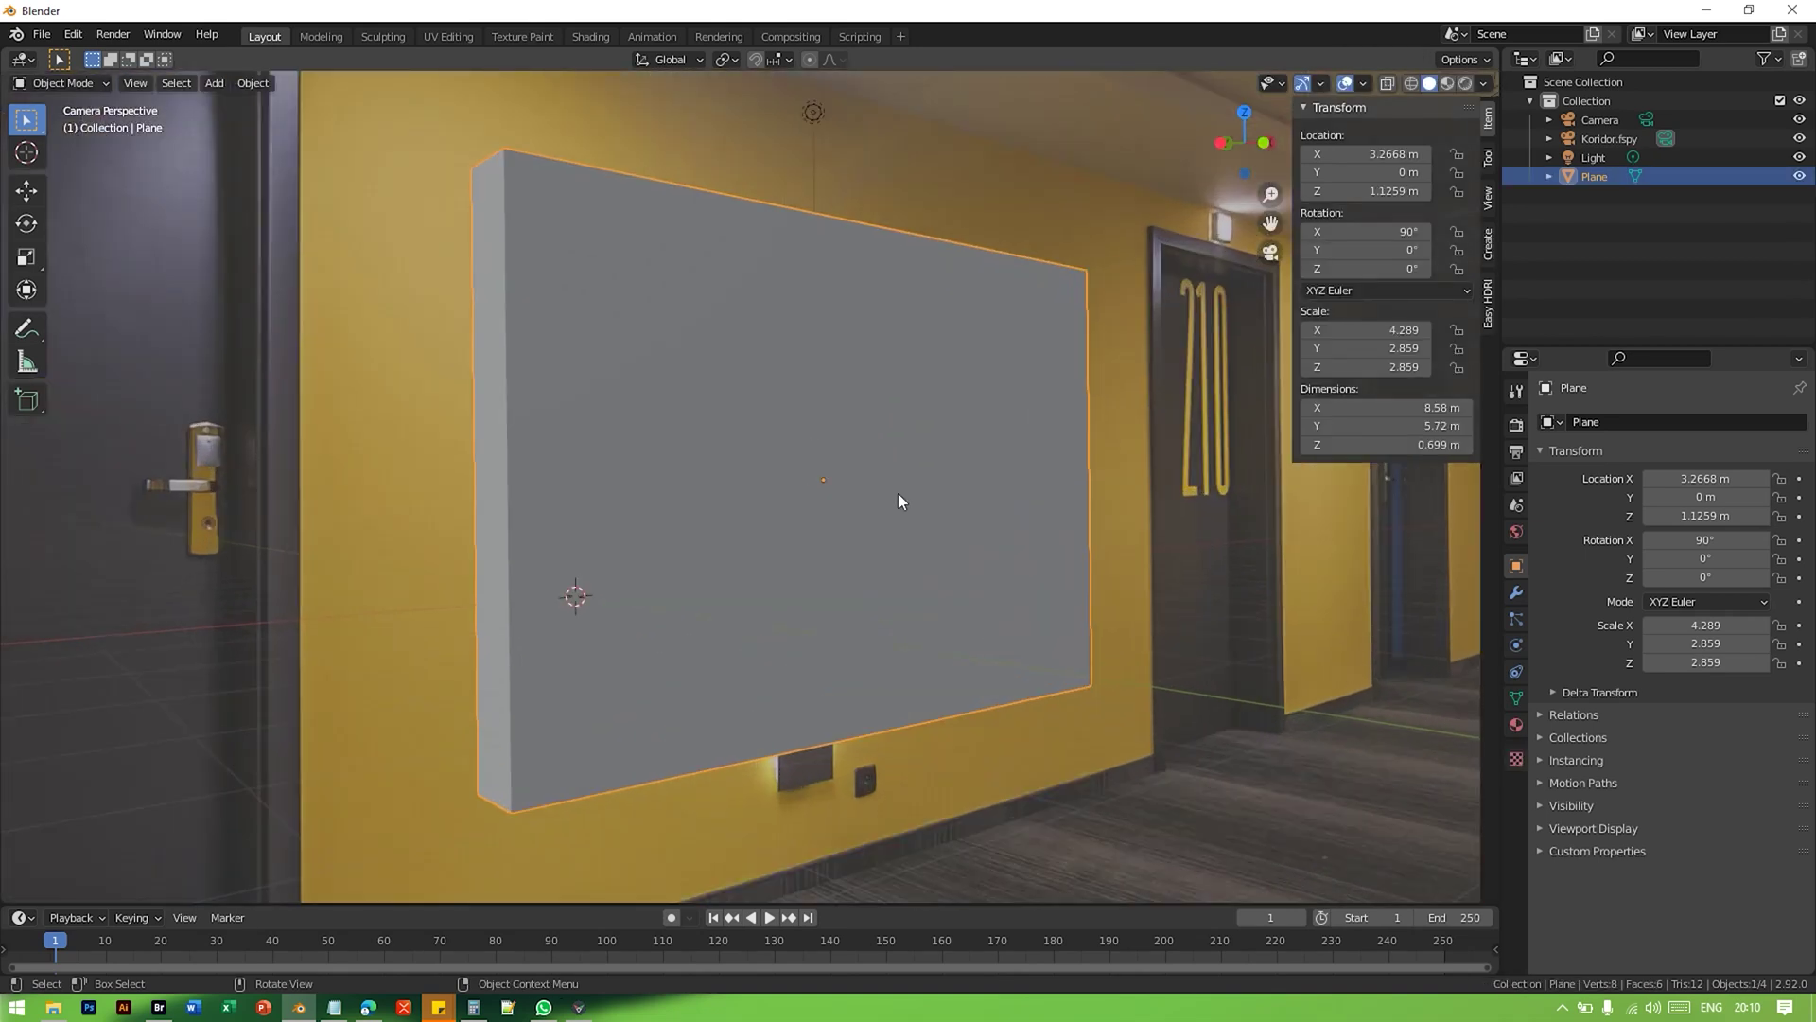
{"action": "key", "text": "g"}
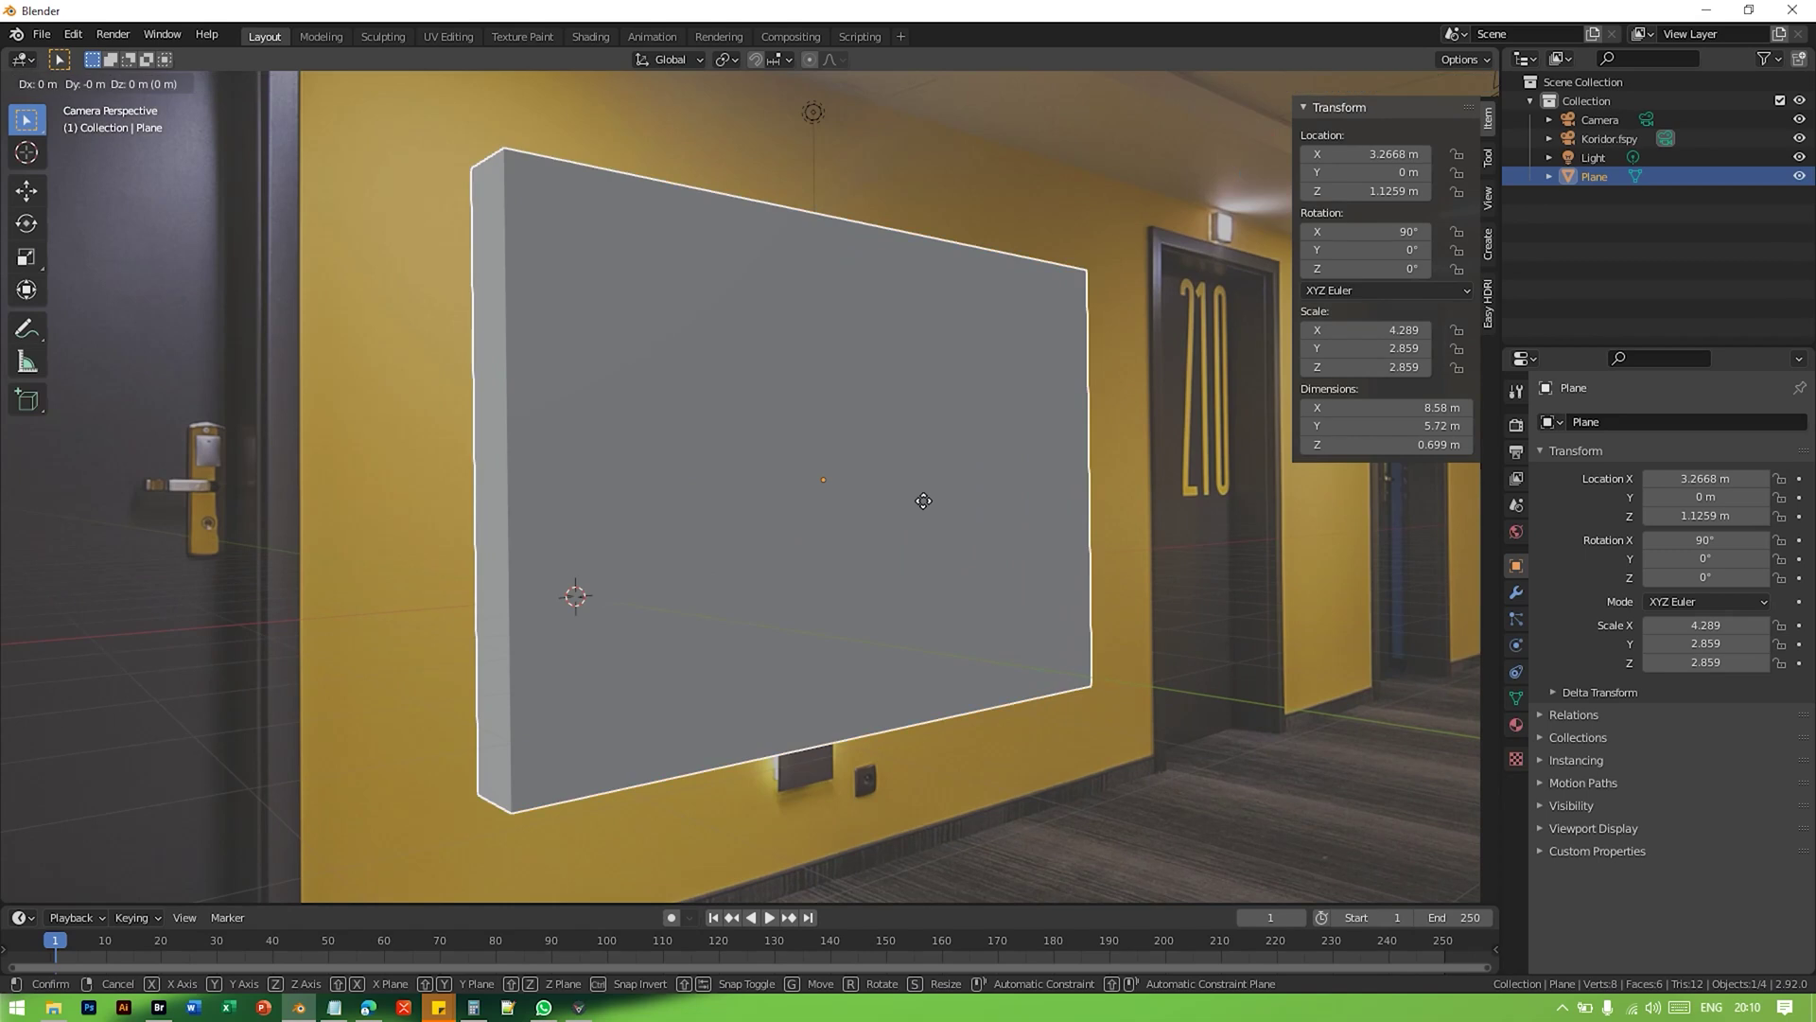
{"action": "key", "text": "y"}
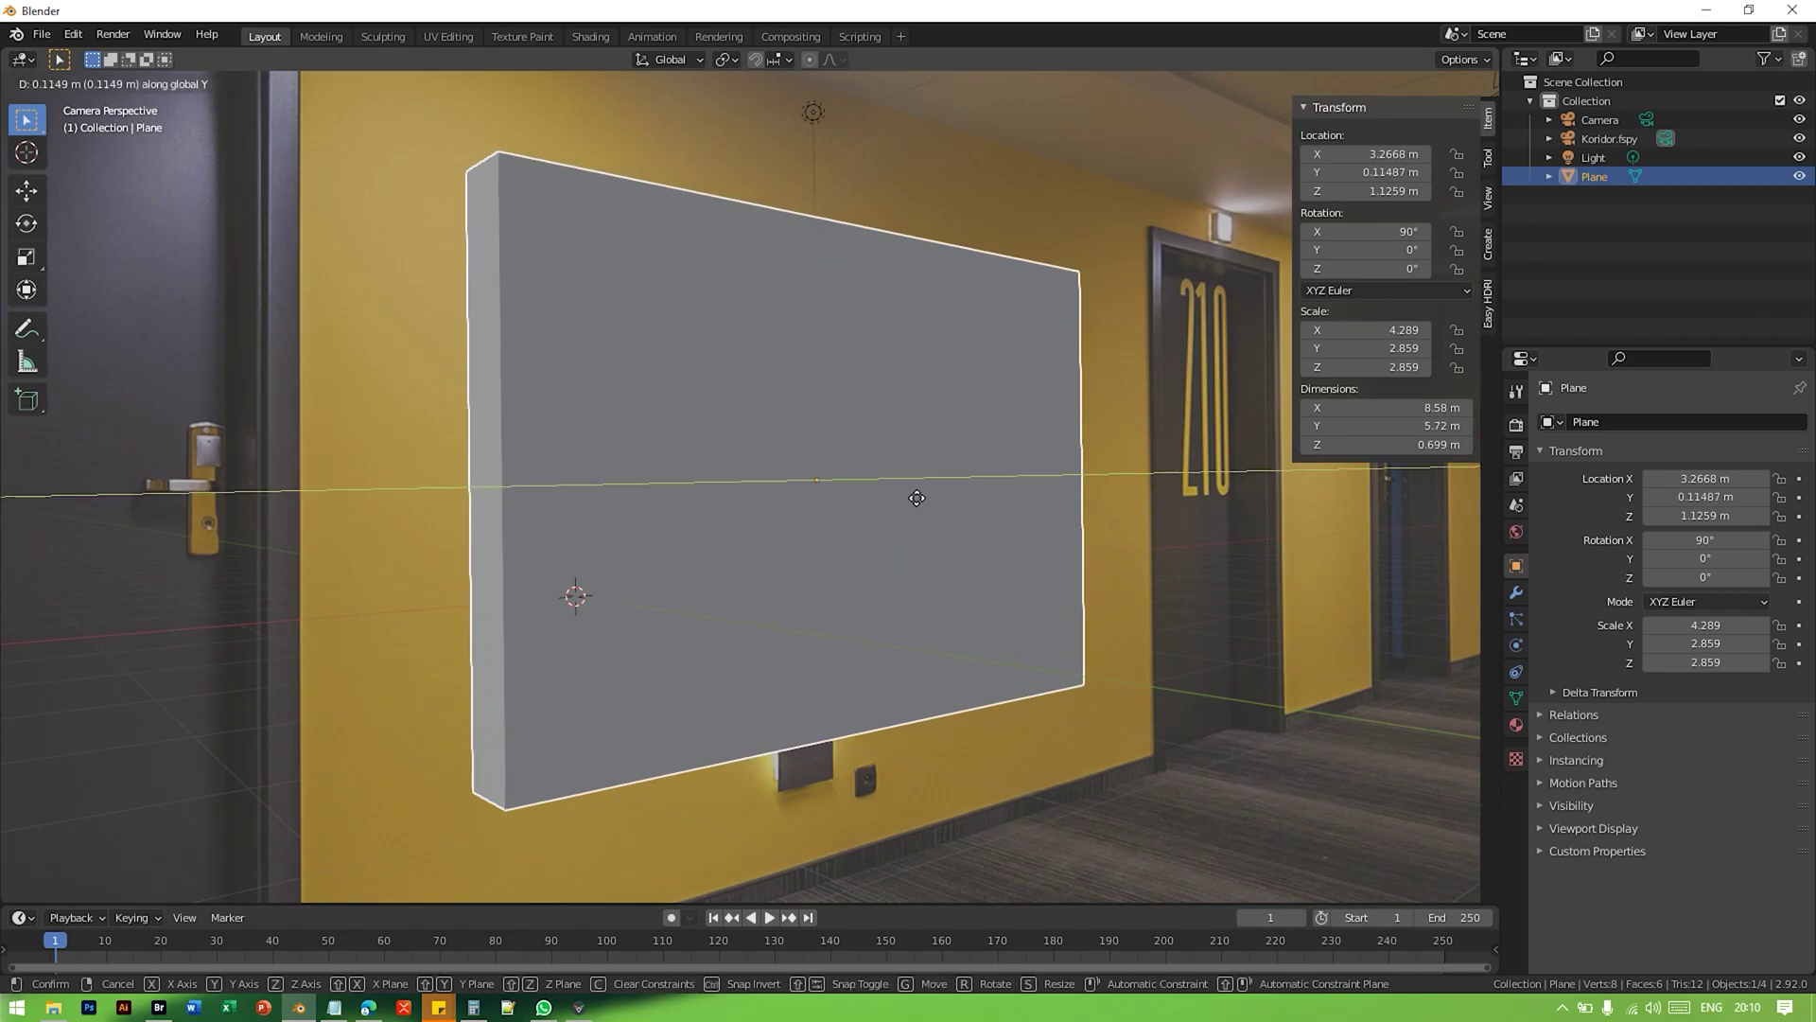
{"action": "key", "text": "Escape"}
Step: Thin the panel by scaling it along global Y until its local Z scale is about 2.284
{"action": "key", "text": "s"}
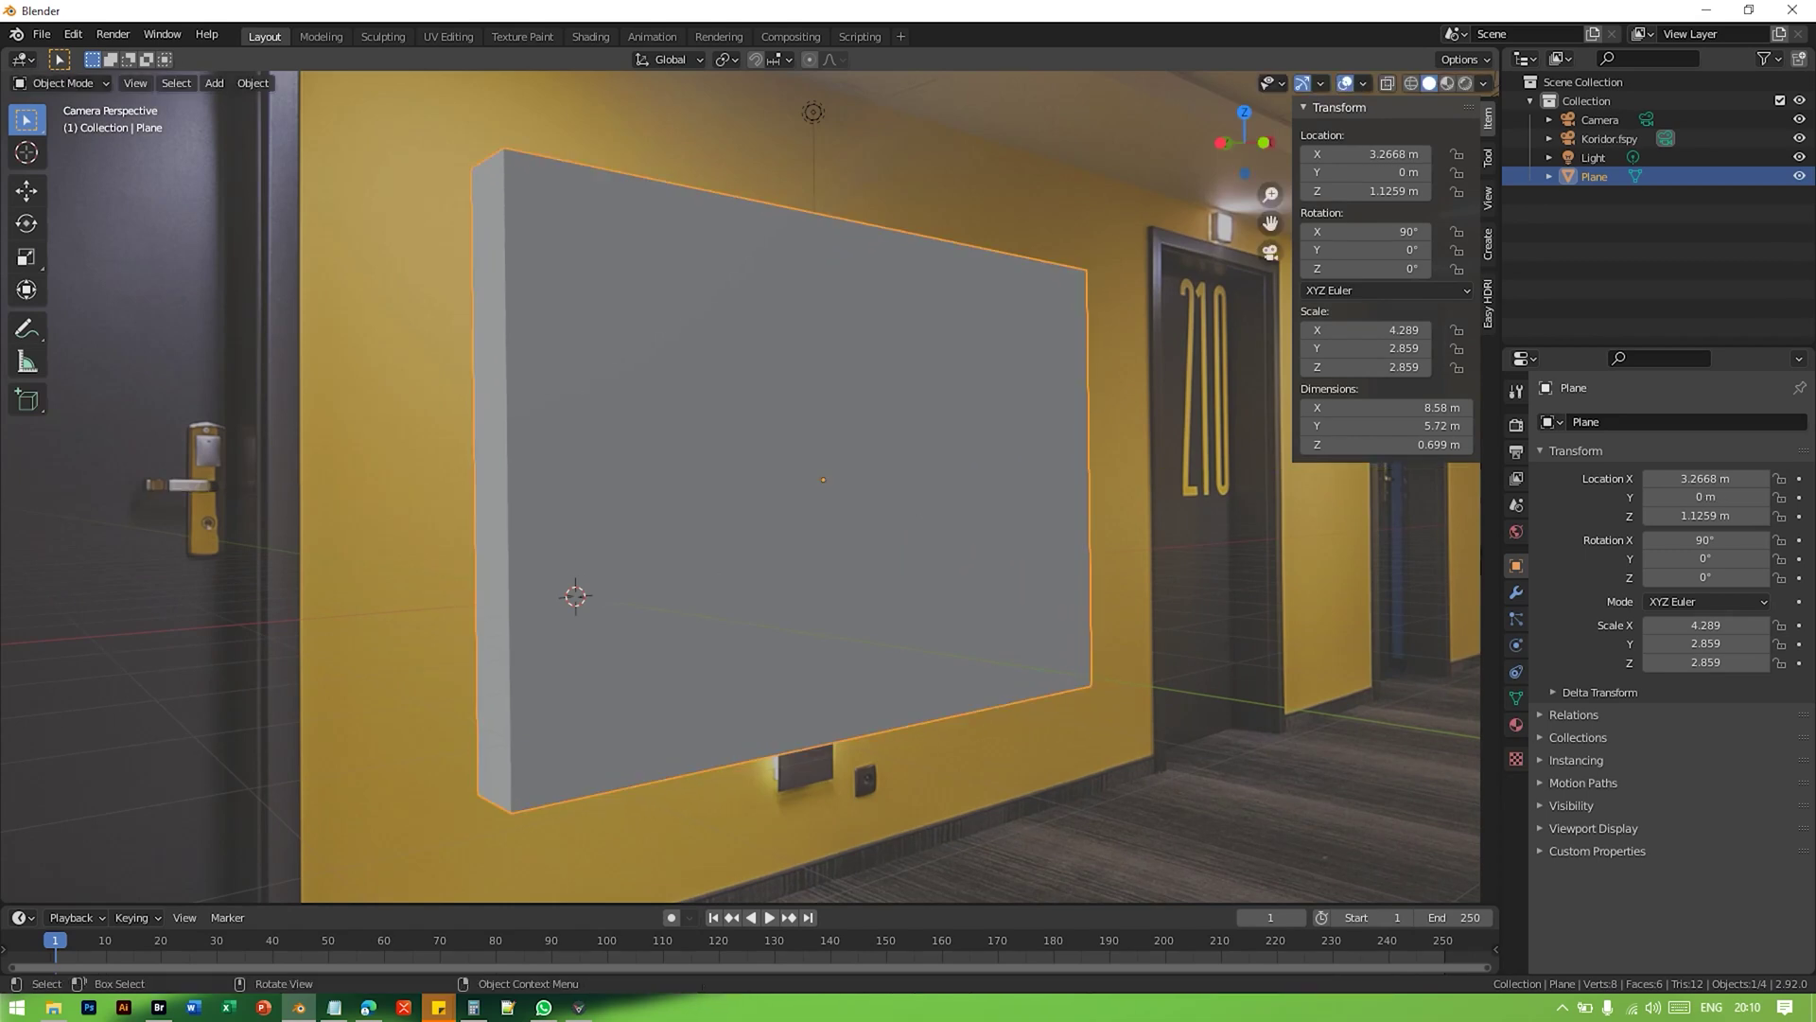
{"action": "key", "text": "y"}
{"action": "left_click", "coordinate": [900, 493]}
Step: Inset the panel's front face by about 0.04 m and extrude the inner face inward about 0.03 m
{"action": "key", "text": "Tab"}
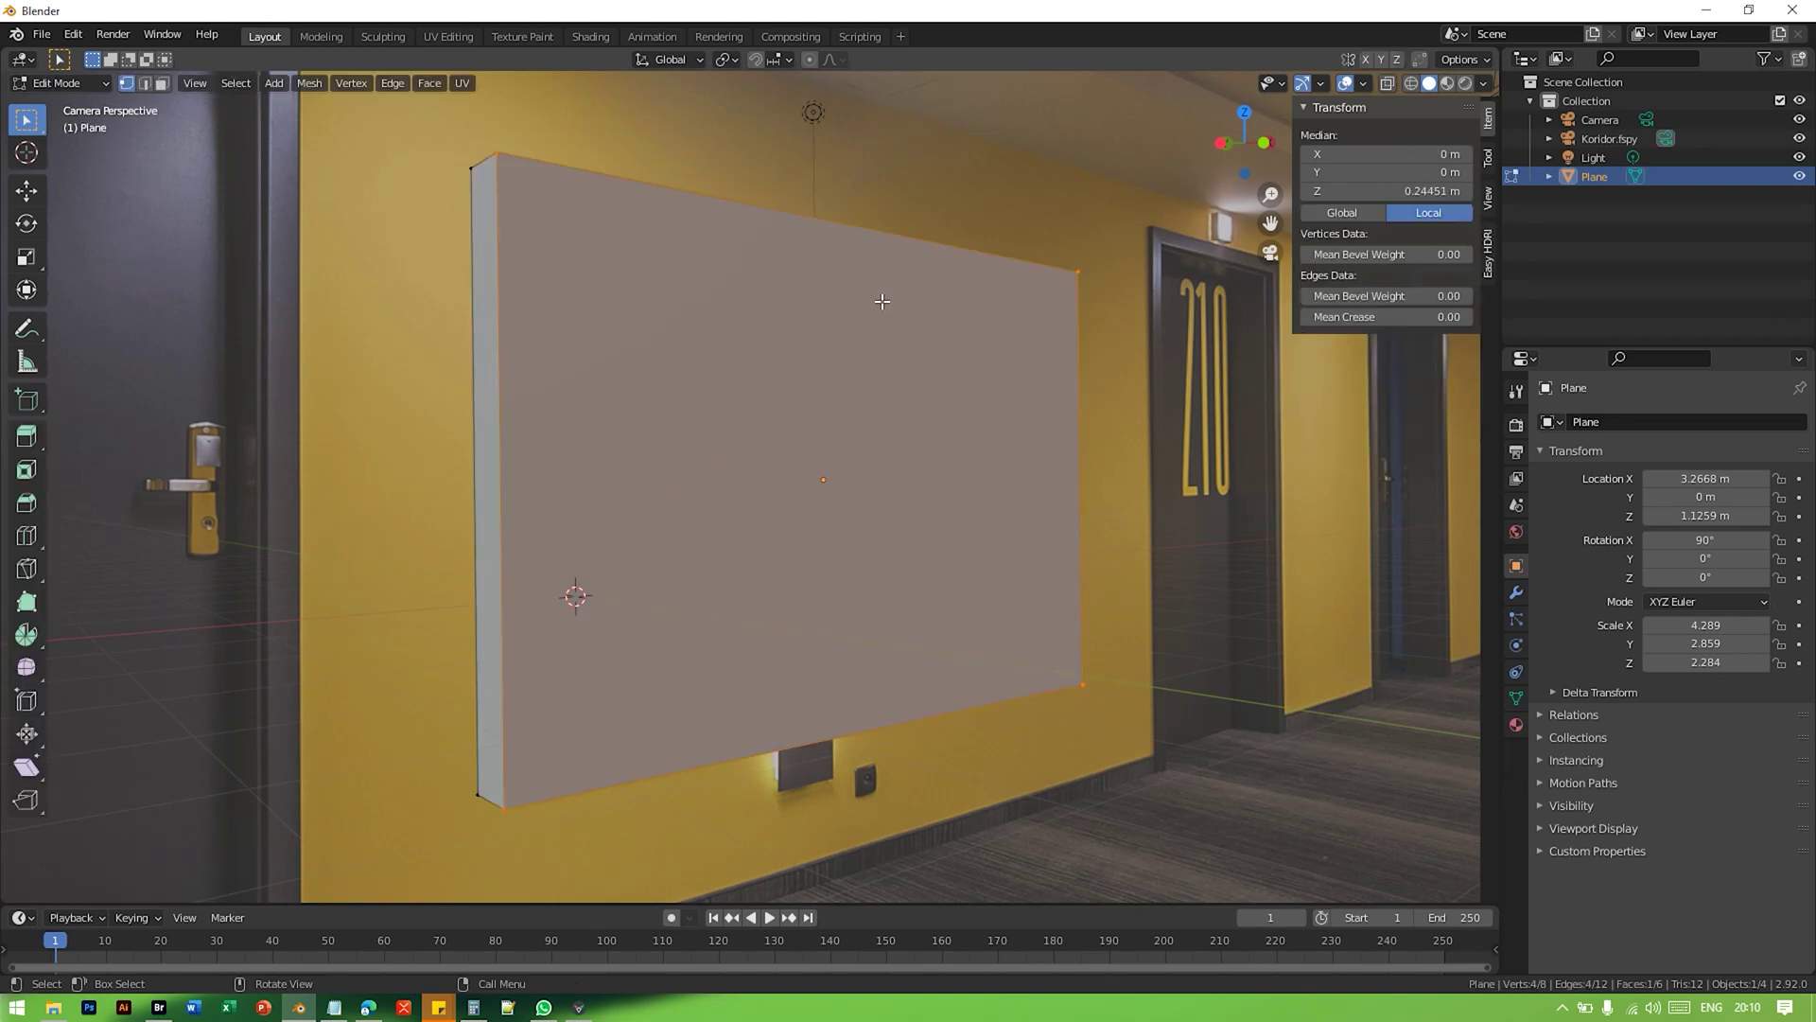
{"action": "key", "text": "i"}
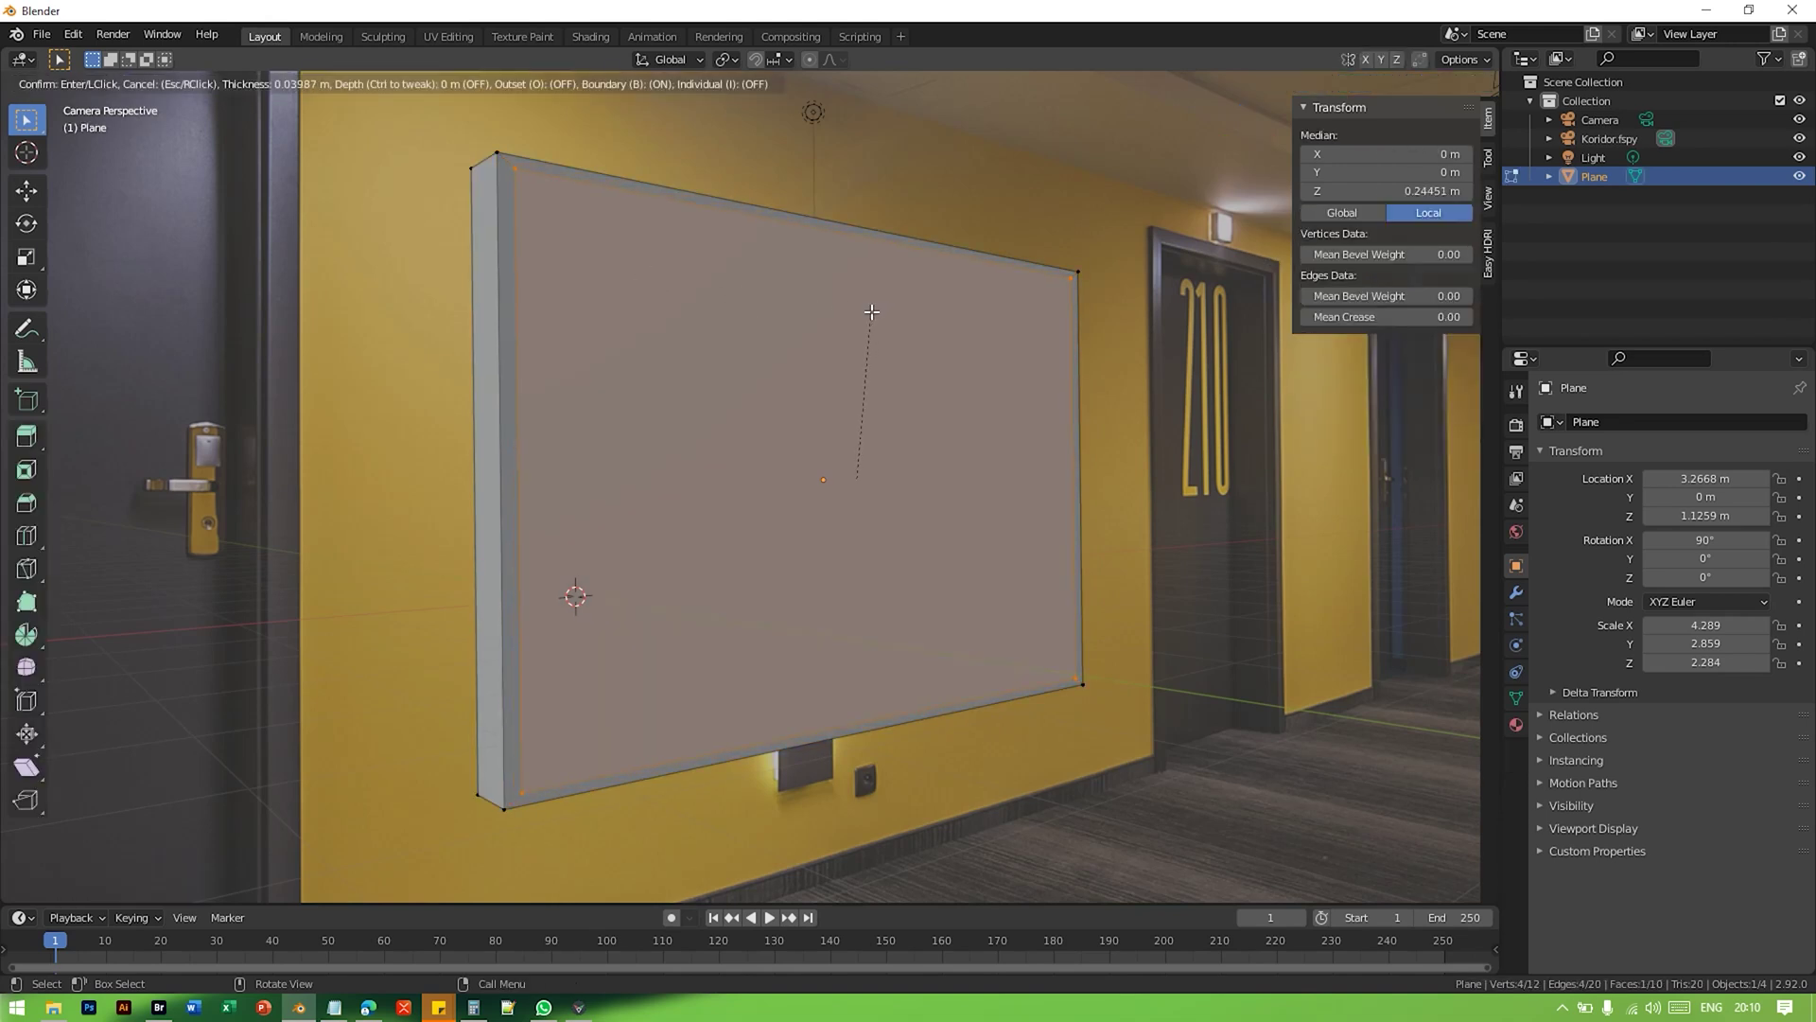
{"action": "left_click", "coordinate": [871, 311]}
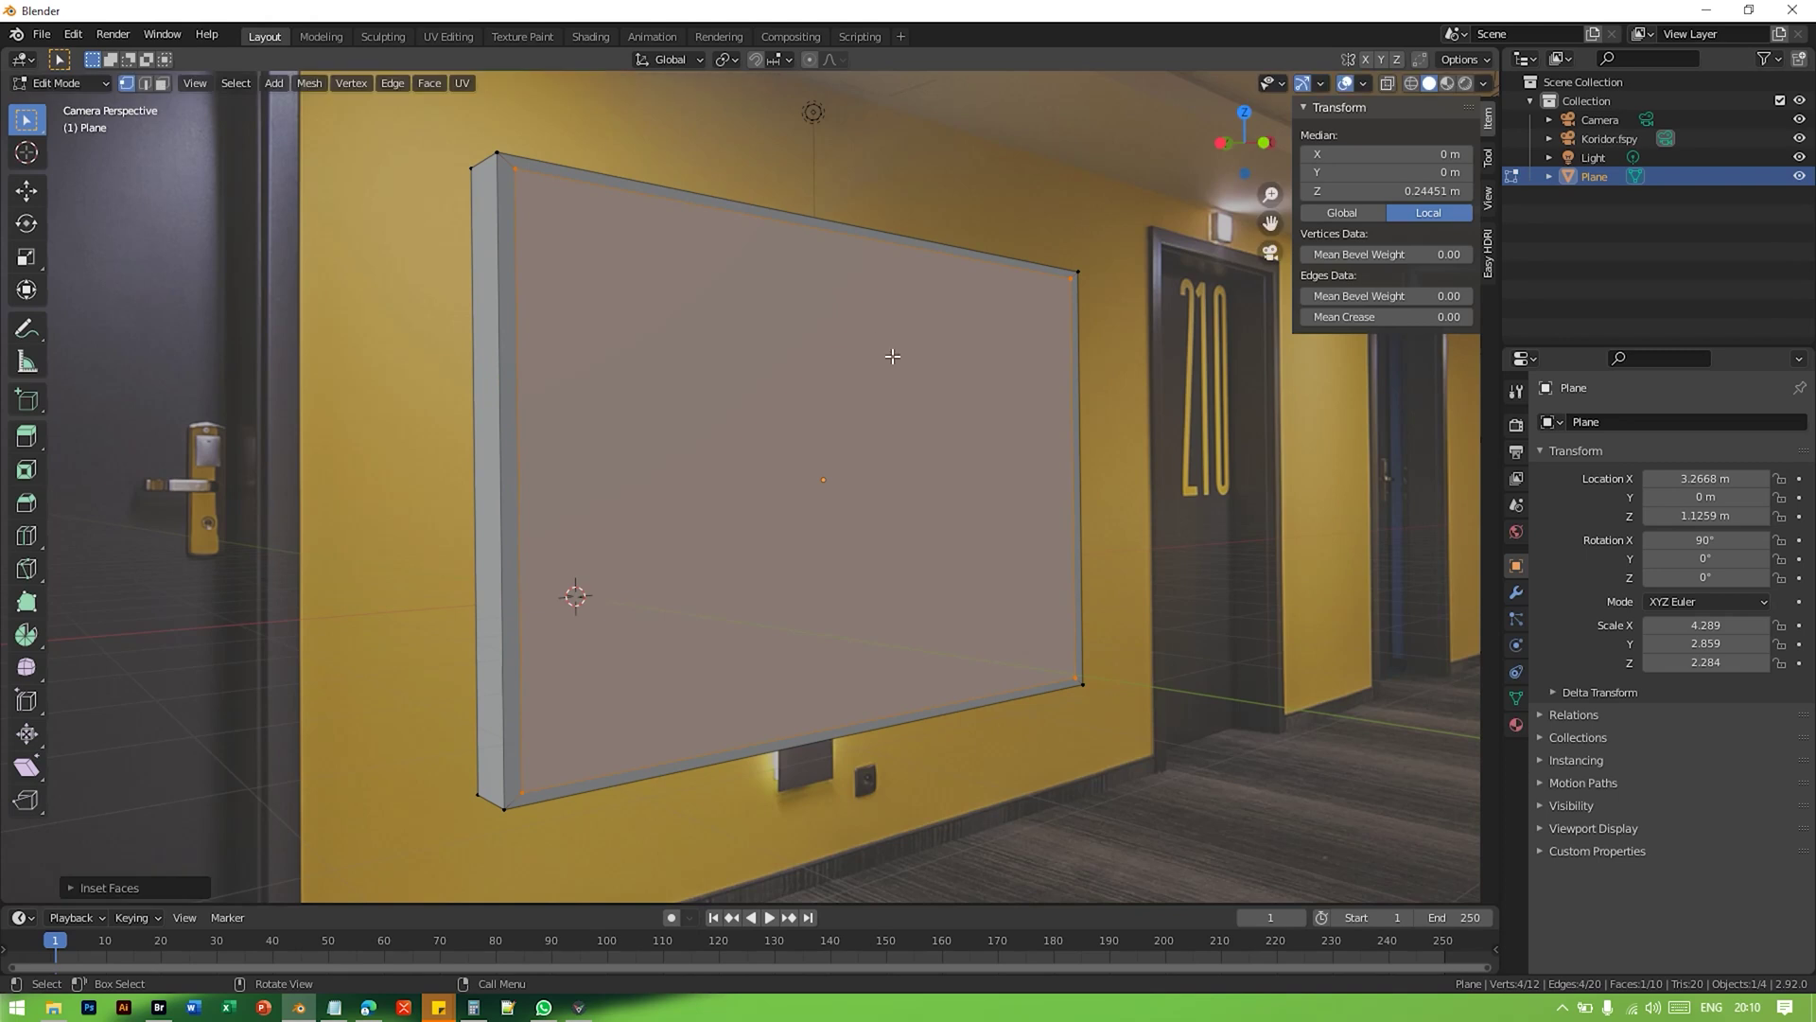
{"action": "key", "text": "e"}
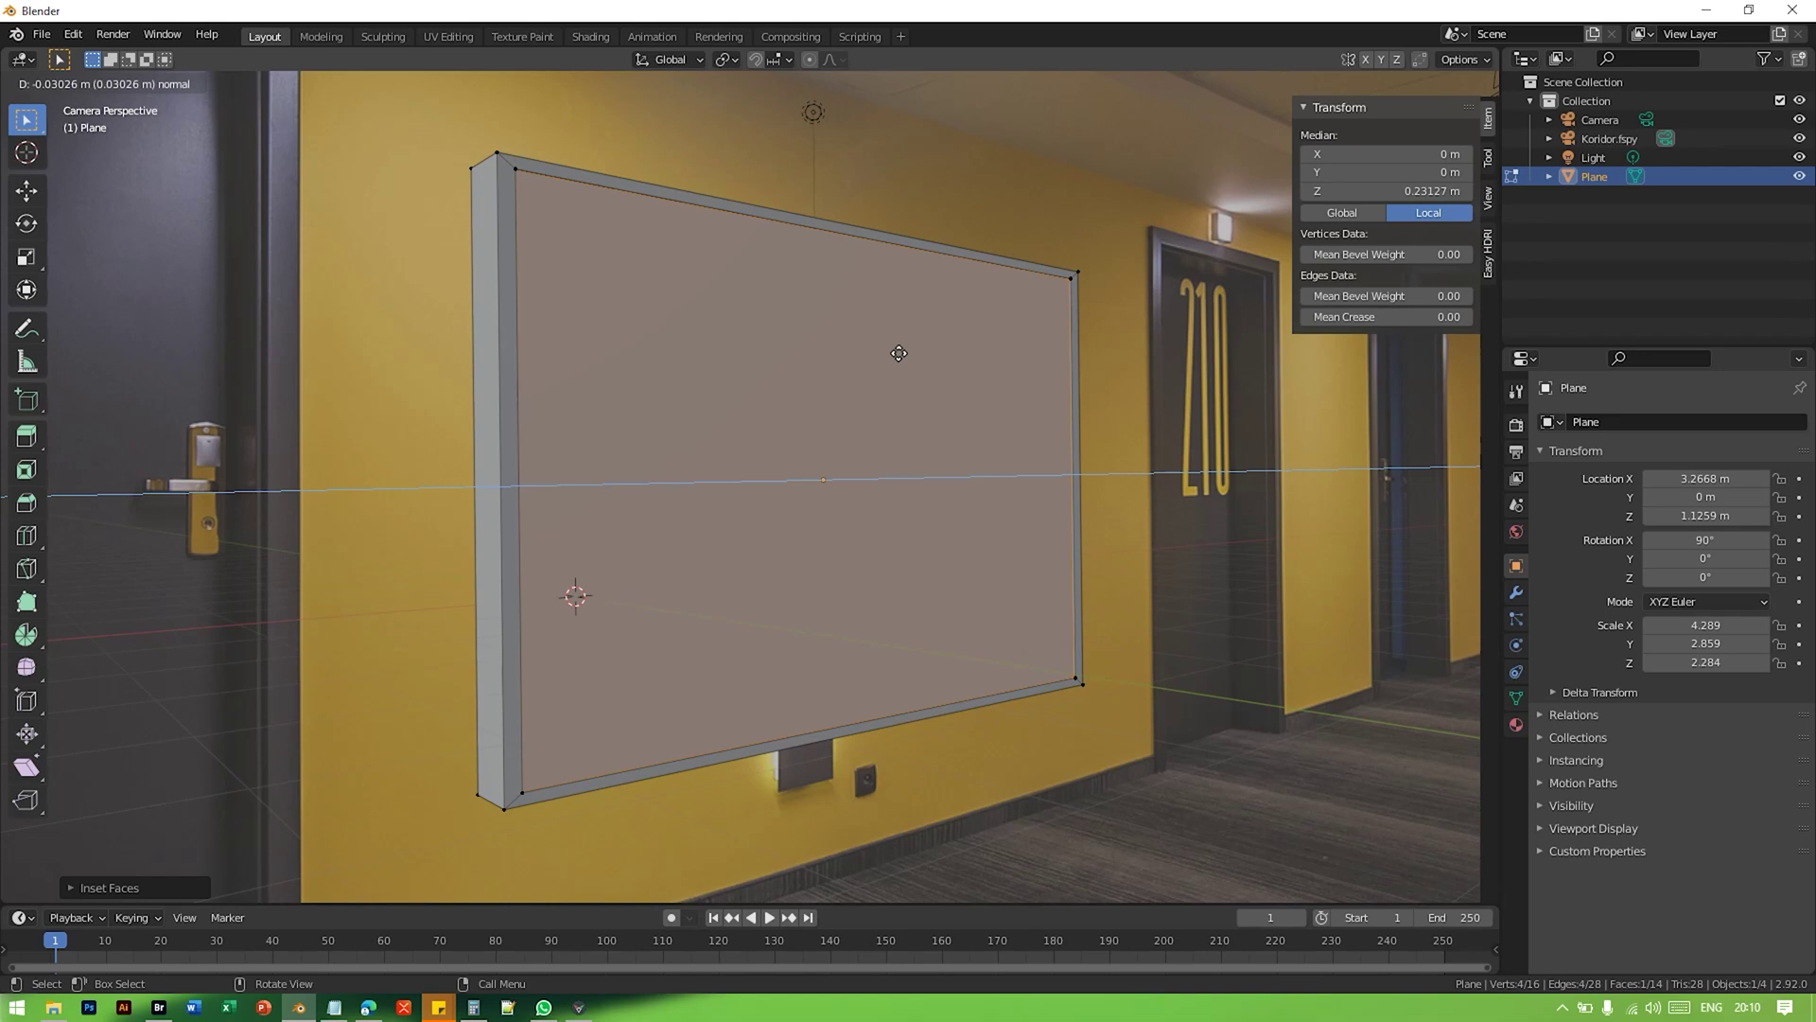
{"action": "left_click", "coordinate": [898, 353]}
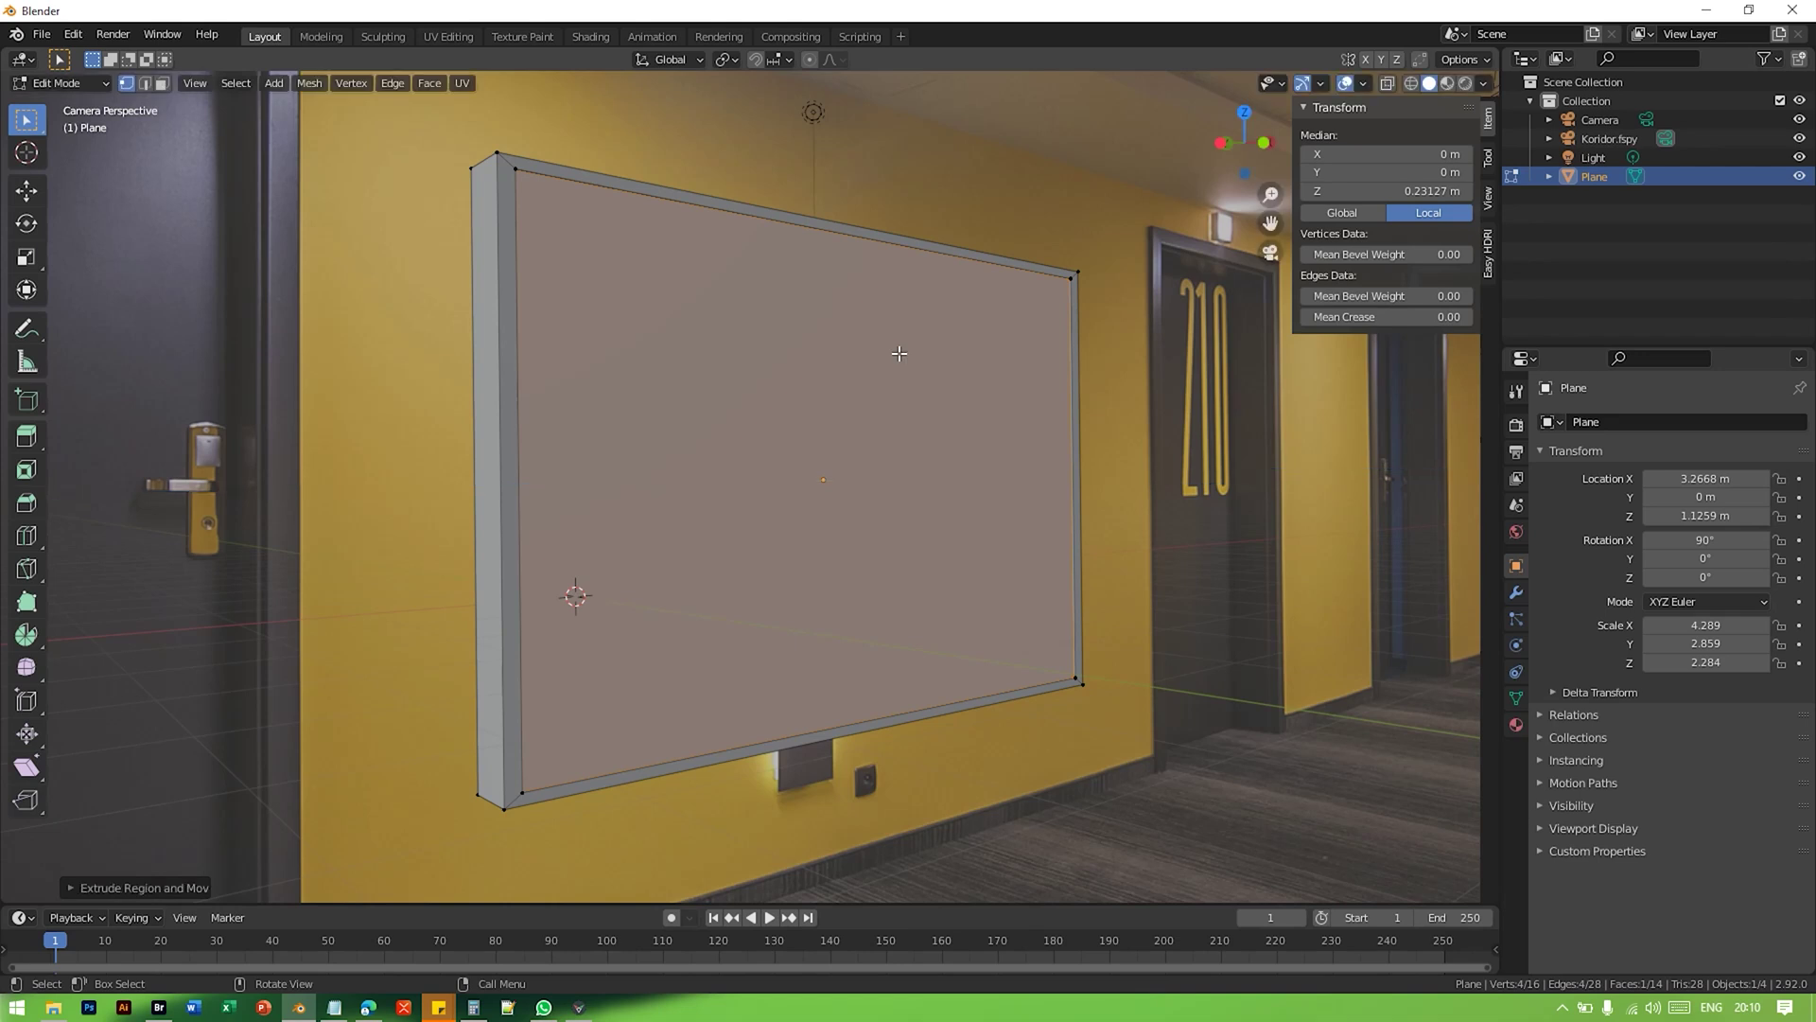
Step: Inset the recessed face by about 0.01 m and extrude it about 0.125 m inward to finish the frame's inner step
{"action": "key", "text": "i"}
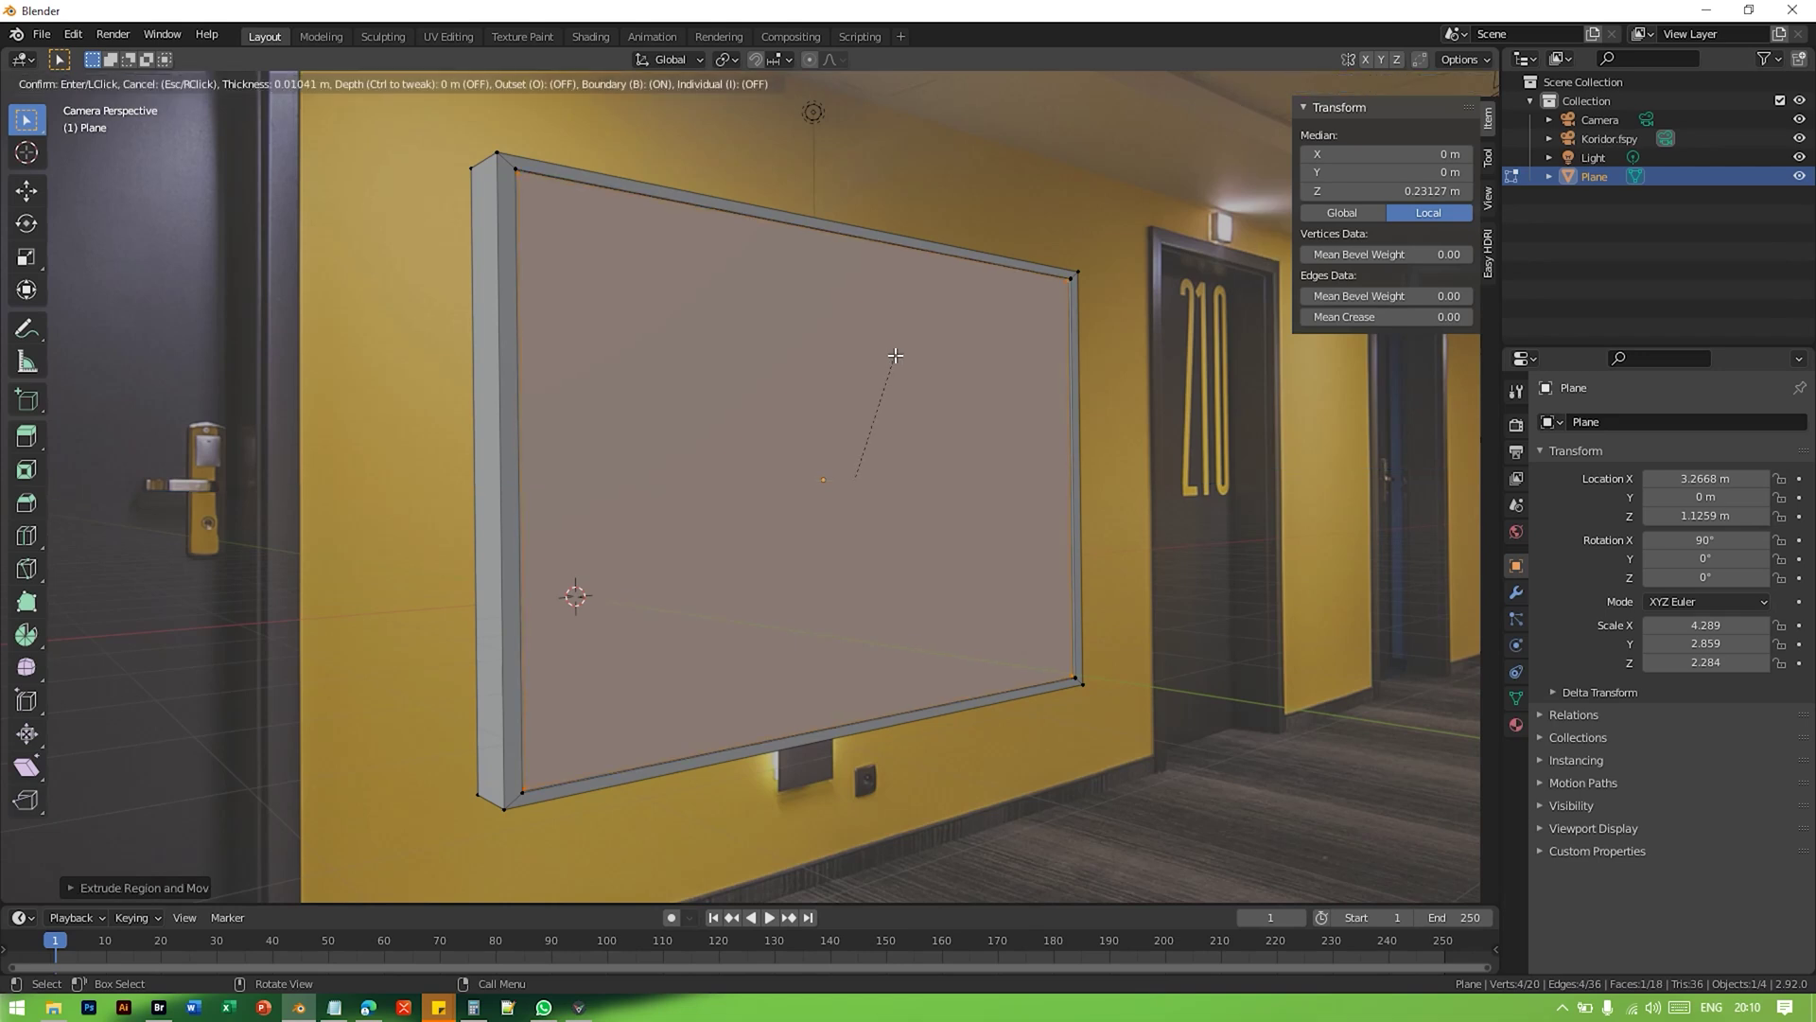
{"action": "left_click", "coordinate": [896, 356]}
{"action": "key", "text": "e"}
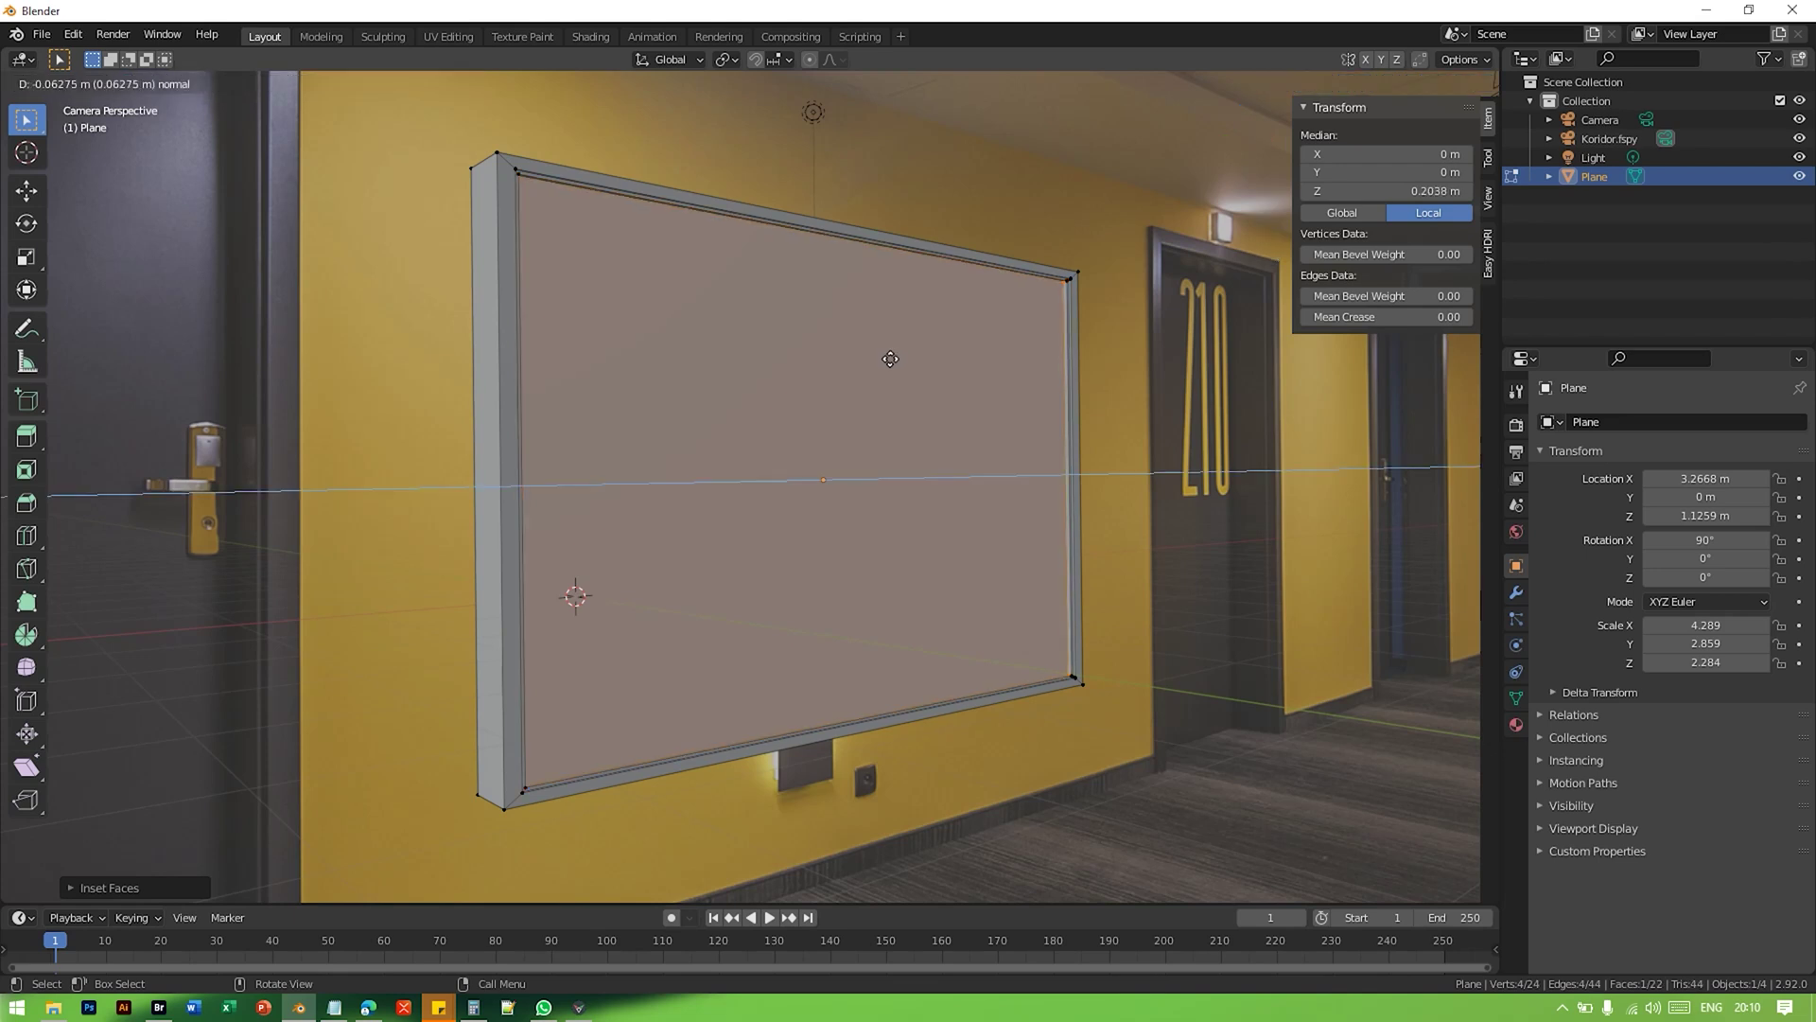
{"action": "left_click", "coordinate": [888, 359]}
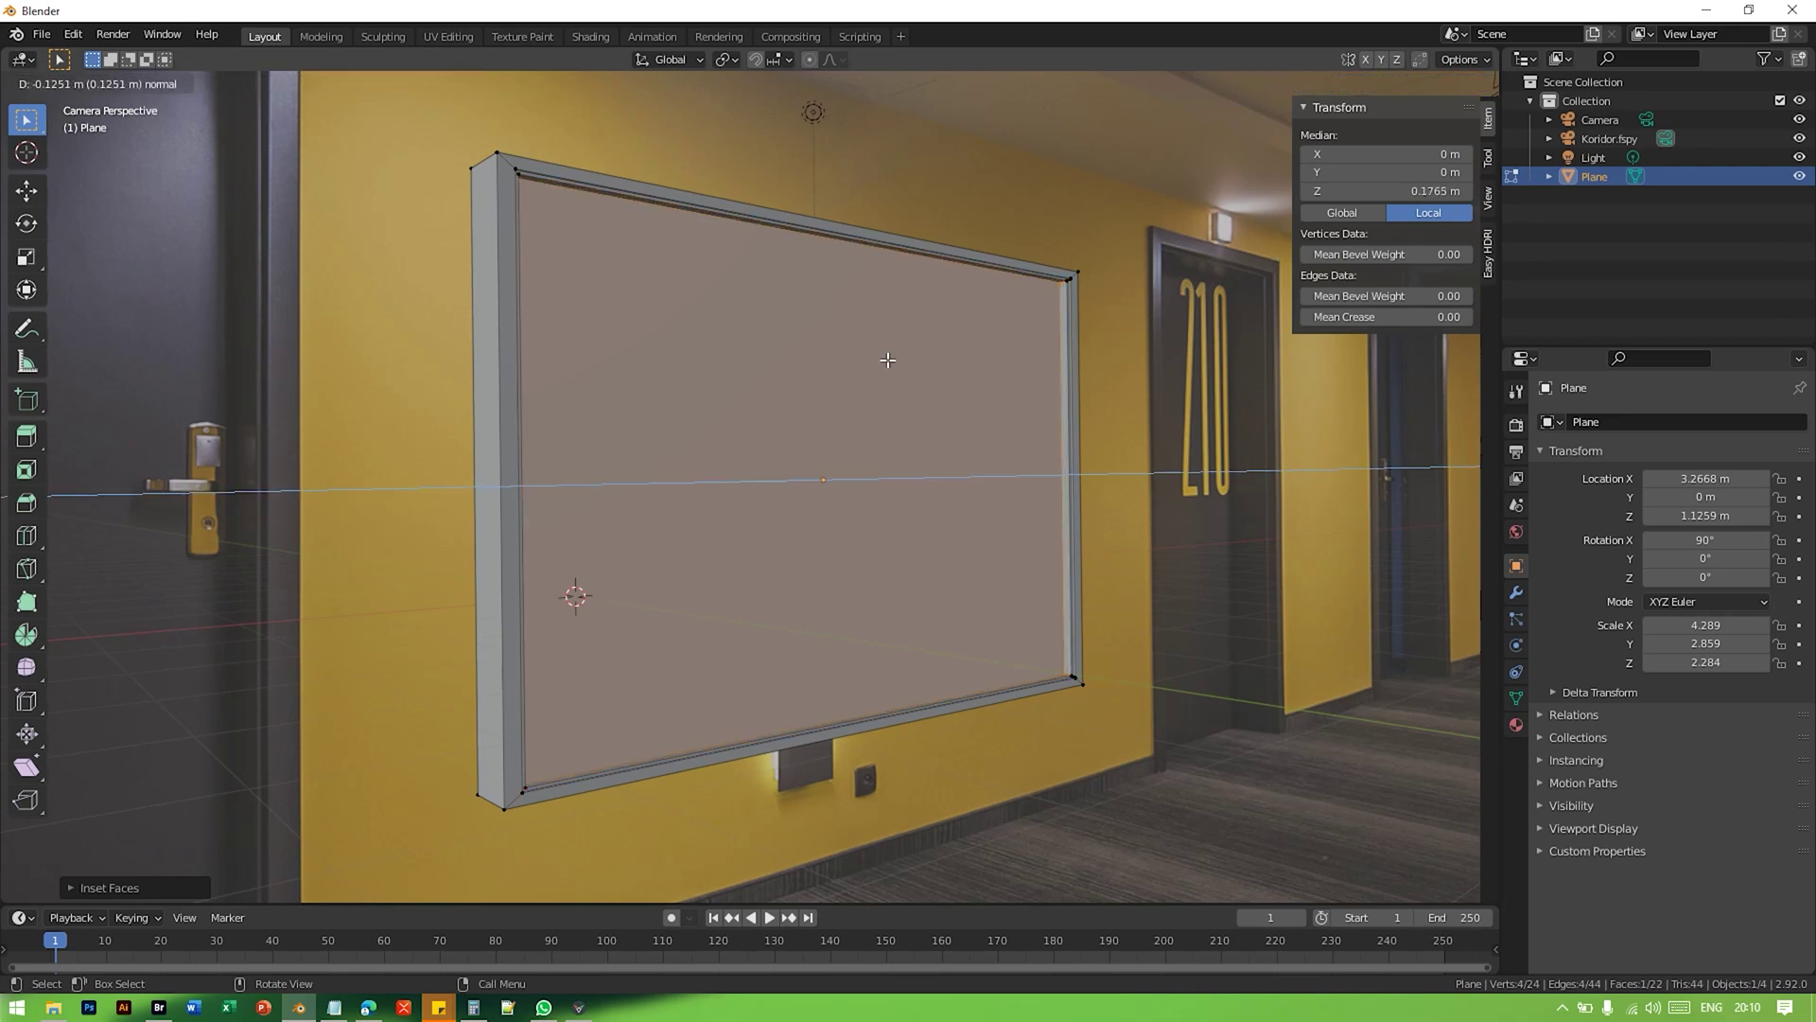
{"action": "key", "text": "Tab"}
{"action": "left_click", "coordinate": [1165, 405]}
{"action": "left_click", "coordinate": [798, 289]}
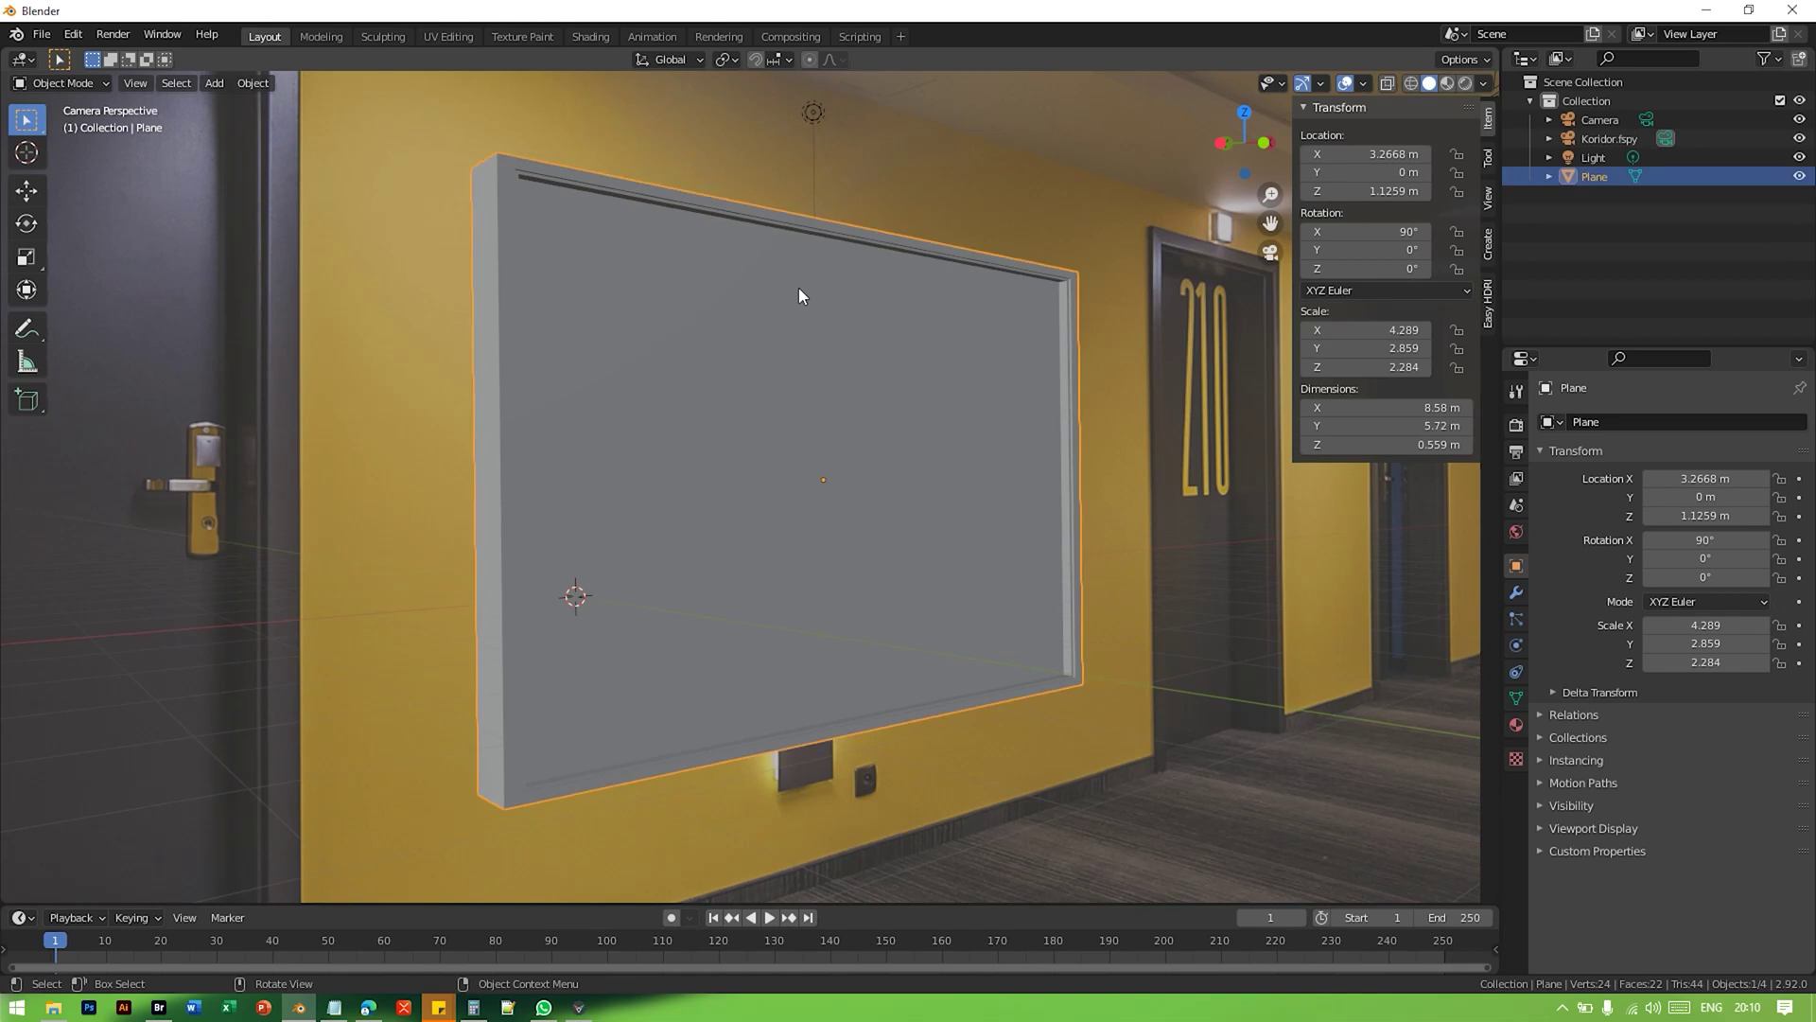
Step: Examine the framed panel against the corridor photo at near and far distances, with and without its selection outline
{"action": "scroll", "coordinate": [798, 288], "scroll_direction": "down", "scroll_amount": 4}
{"action": "scroll", "coordinate": [670, 377], "scroll_direction": "up", "scroll_amount": 5}
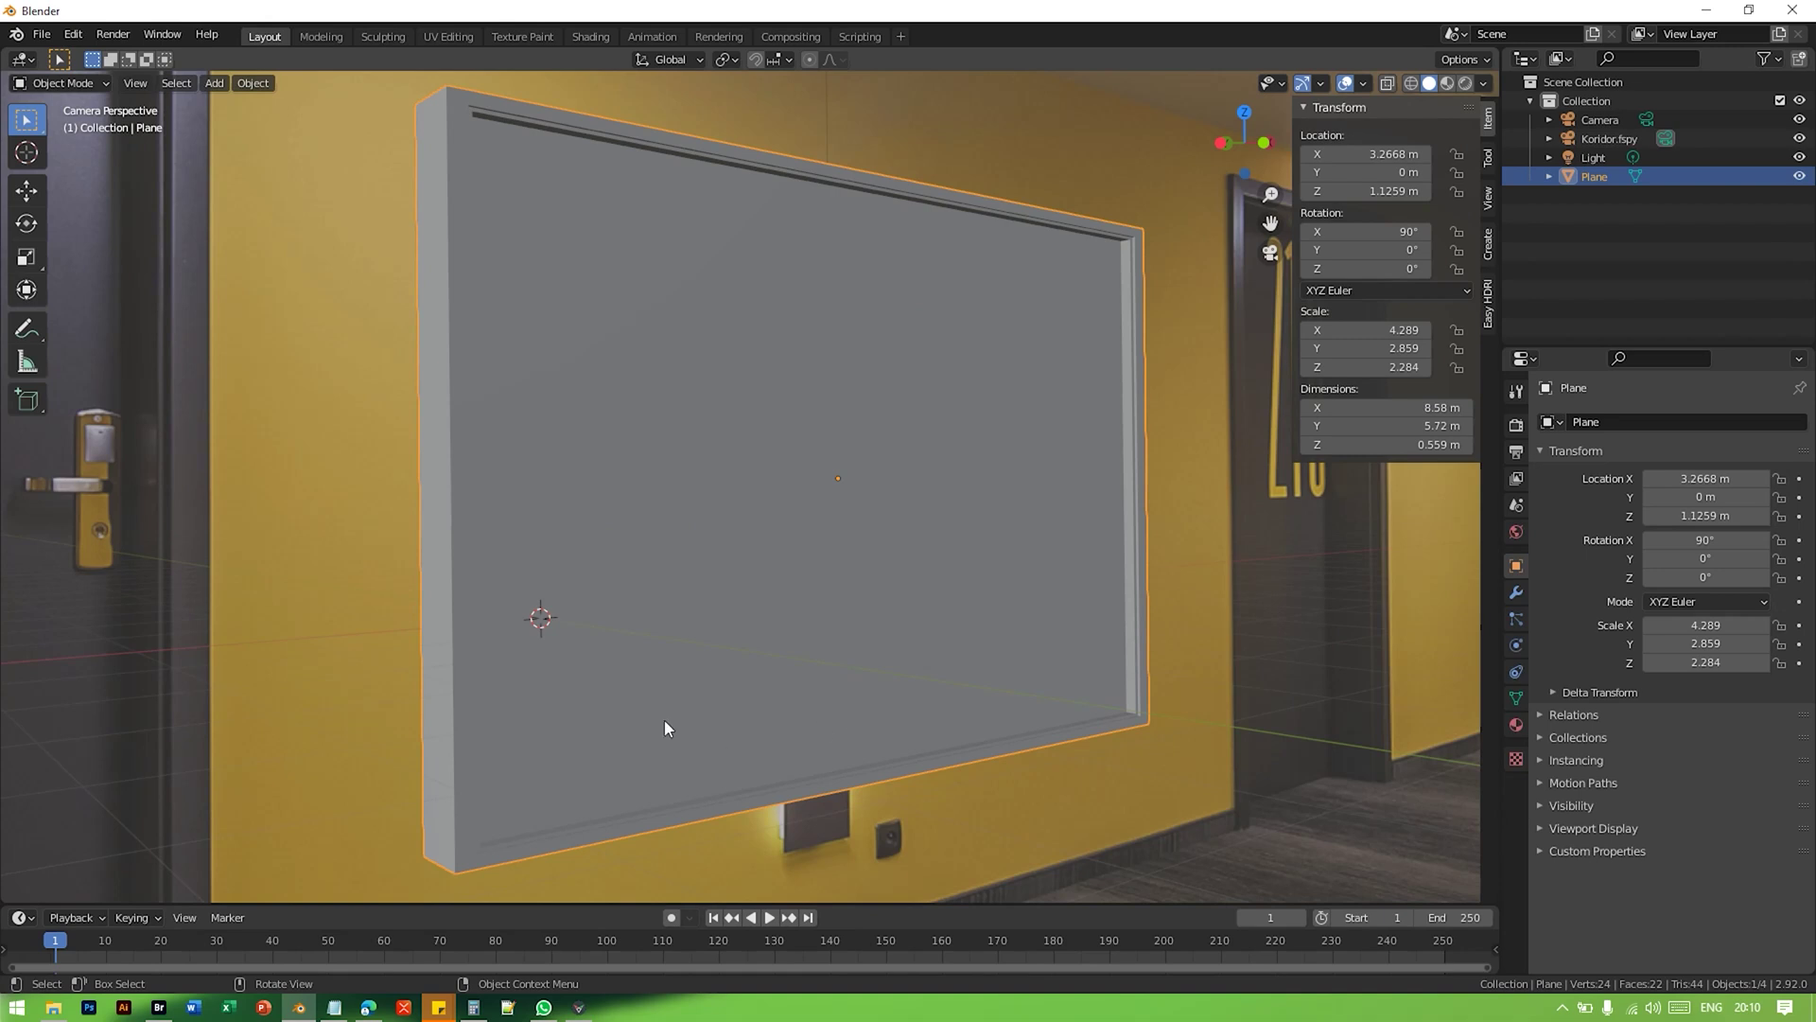
{"action": "scroll", "coordinate": [665, 726], "scroll_direction": "down", "scroll_amount": 2}
{"action": "scroll", "coordinate": [723, 709], "scroll_direction": "down", "scroll_amount": 1}
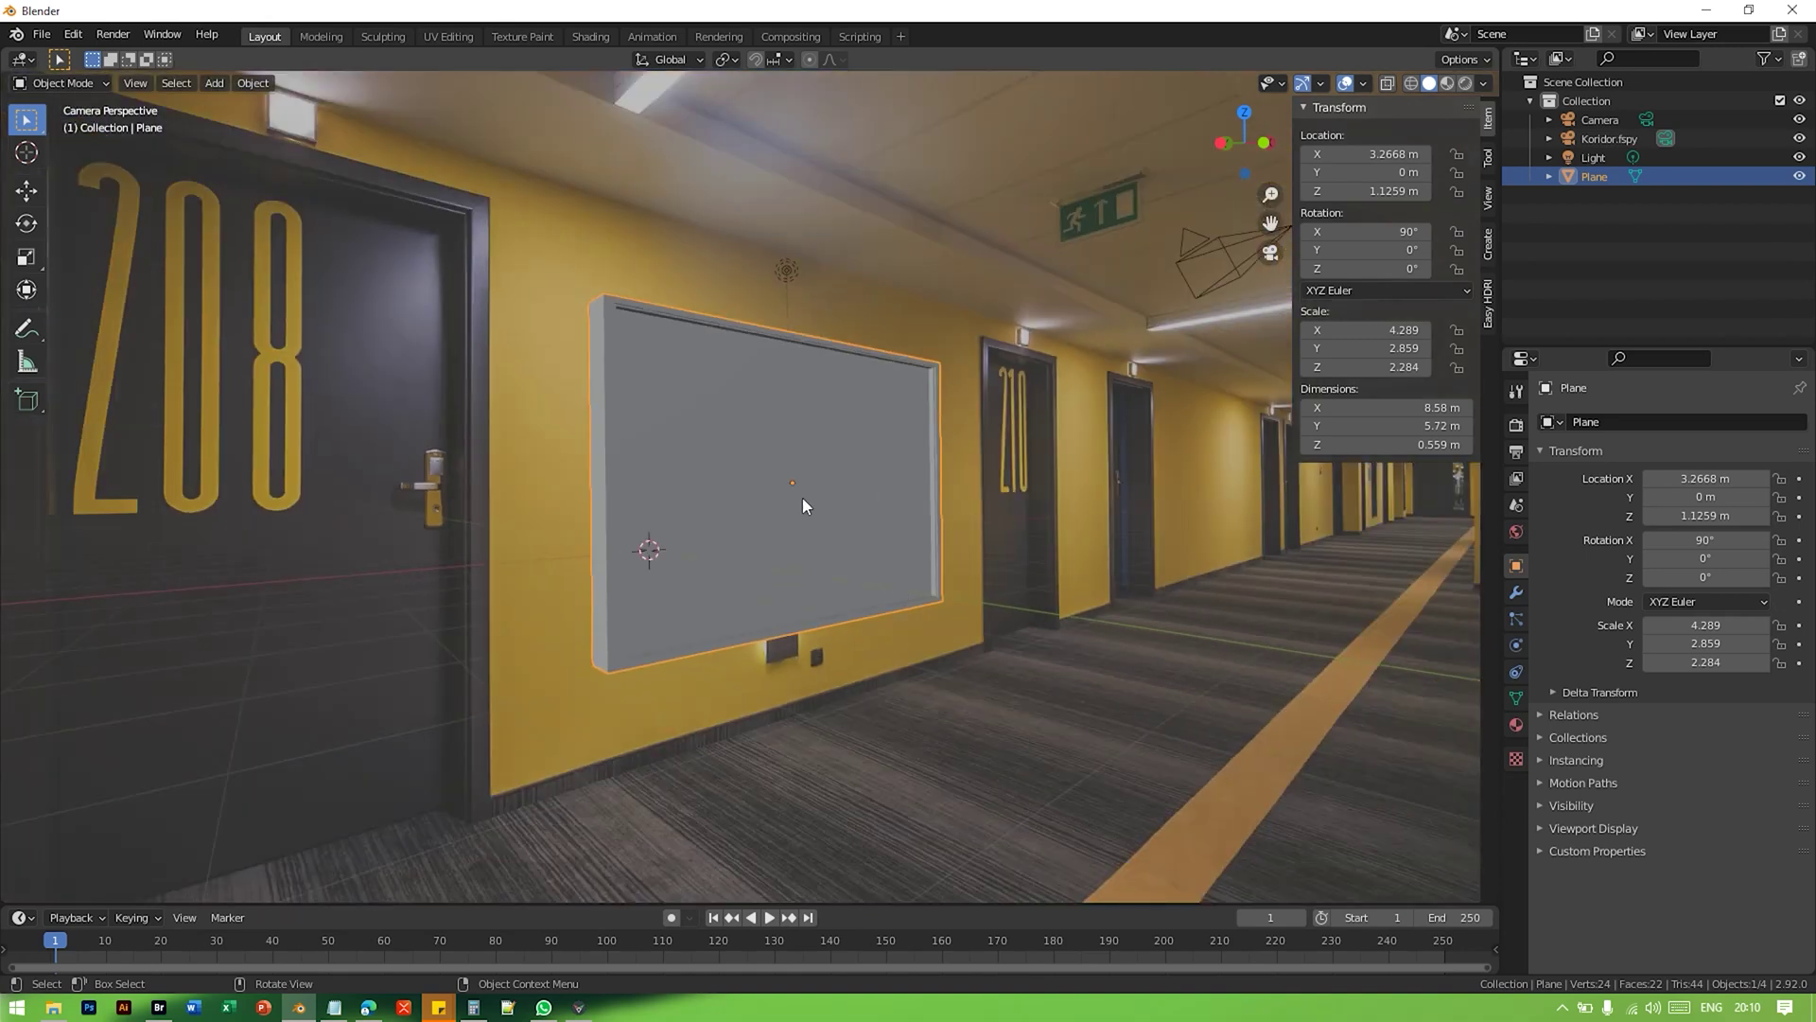
{"action": "scroll", "coordinate": [1072, 523], "scroll_direction": "down", "scroll_amount": 2}
{"action": "scroll", "coordinate": [838, 507], "scroll_direction": "up", "scroll_amount": 2}
{"action": "left_click", "coordinate": [1027, 452]}
{"action": "left_click", "coordinate": [810, 467]}
{"action": "left_click", "coordinate": [948, 469]}
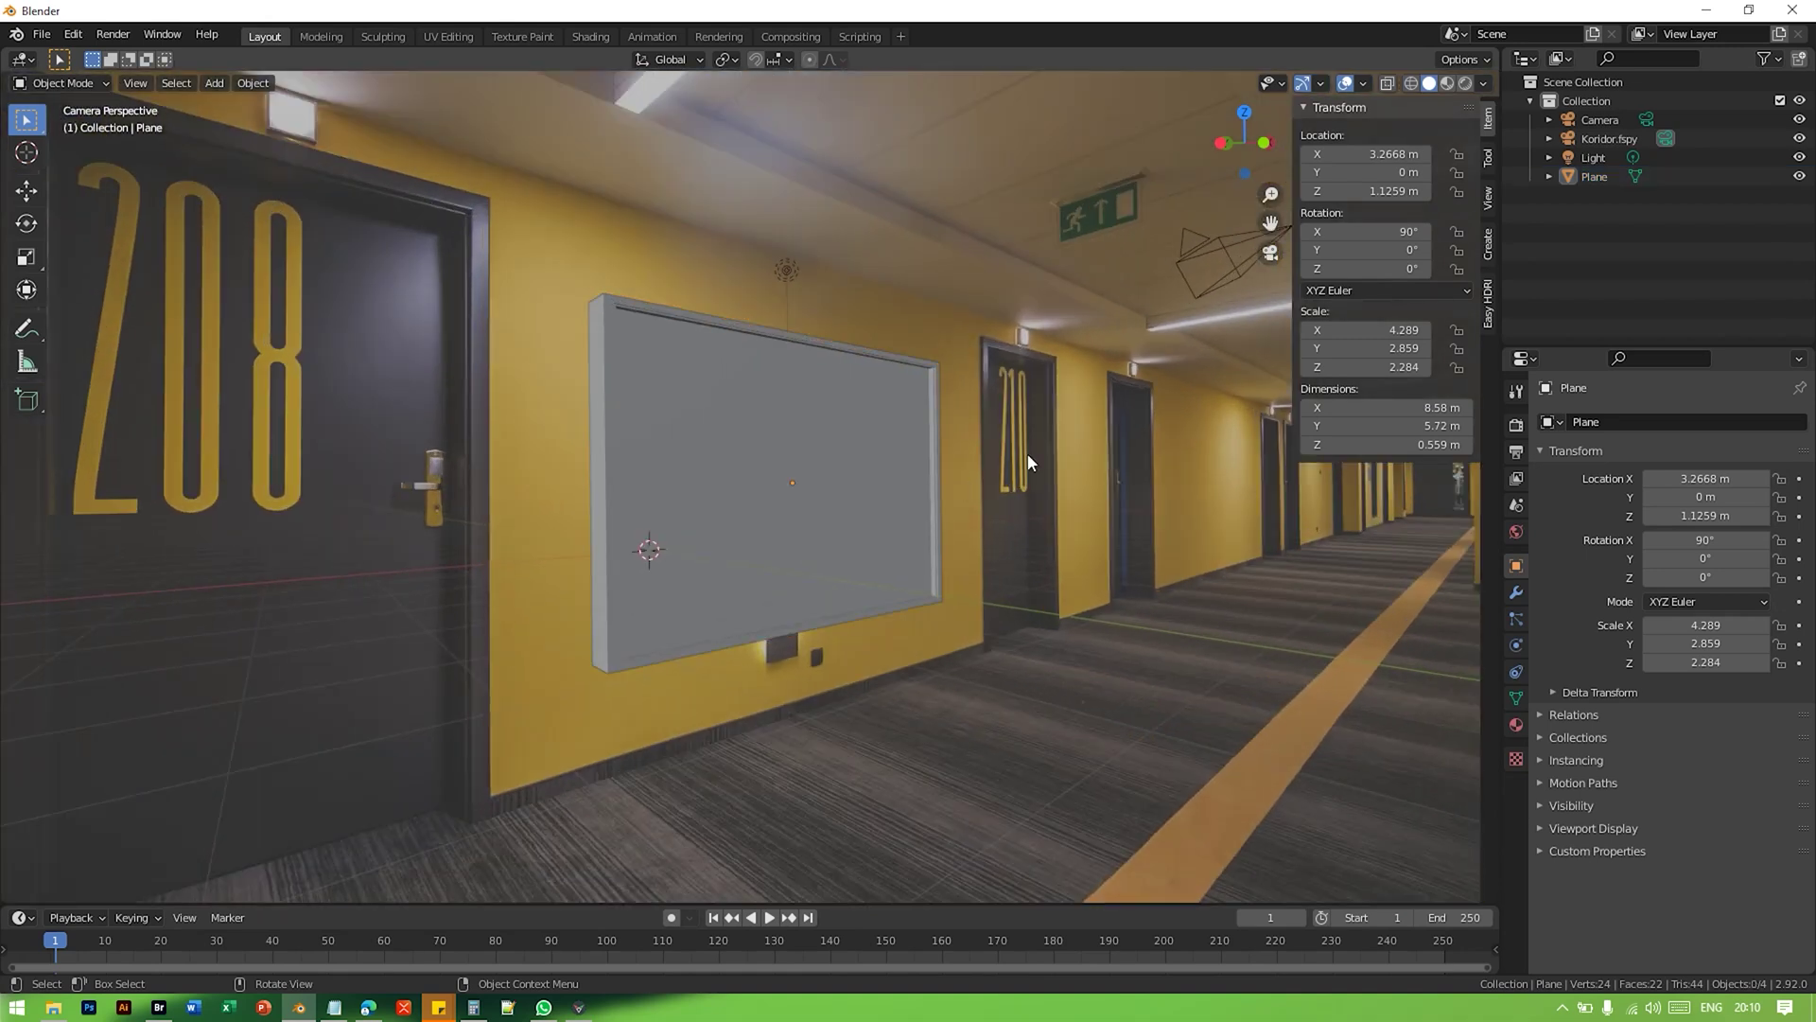
Step: Add a new plane mesh and rotate it 90° about the X axis so it stands parallel to the wall
{"action": "scroll", "coordinate": [948, 469], "scroll_direction": "down", "scroll_amount": 2}
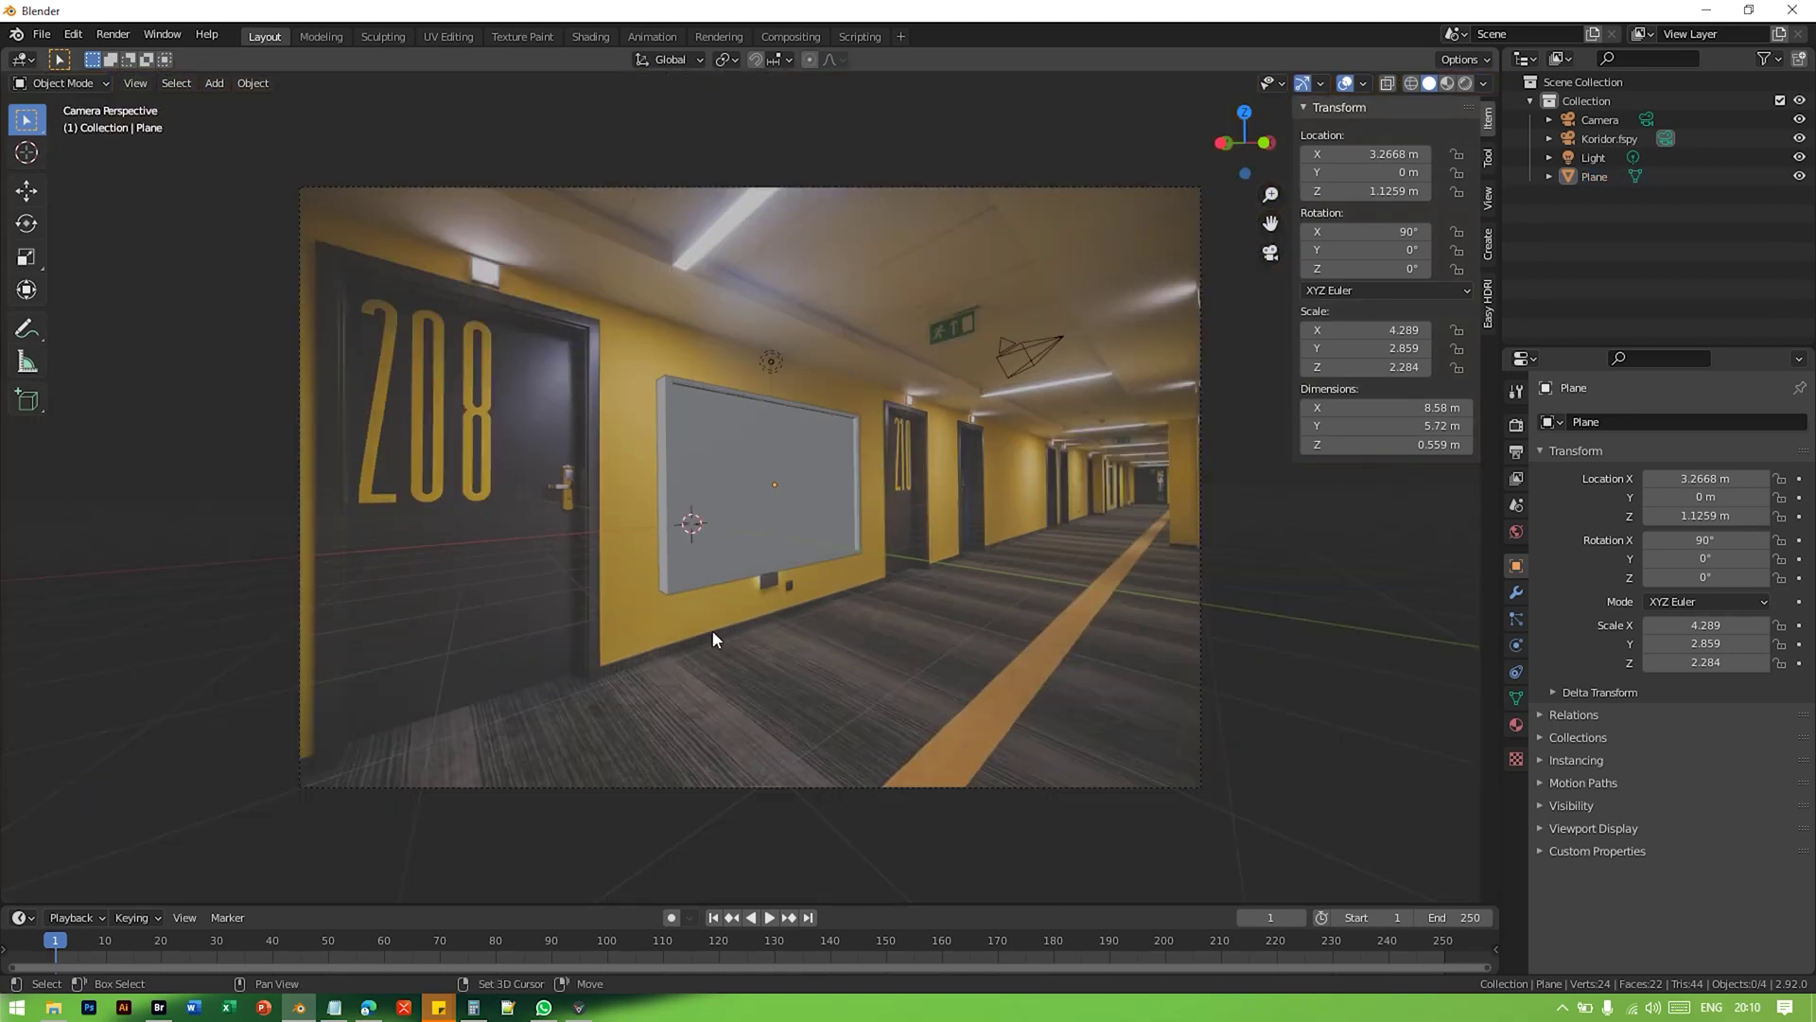
{"action": "key", "text": "shift+a"}
{"action": "mouse_move", "coordinate": [713, 611]}
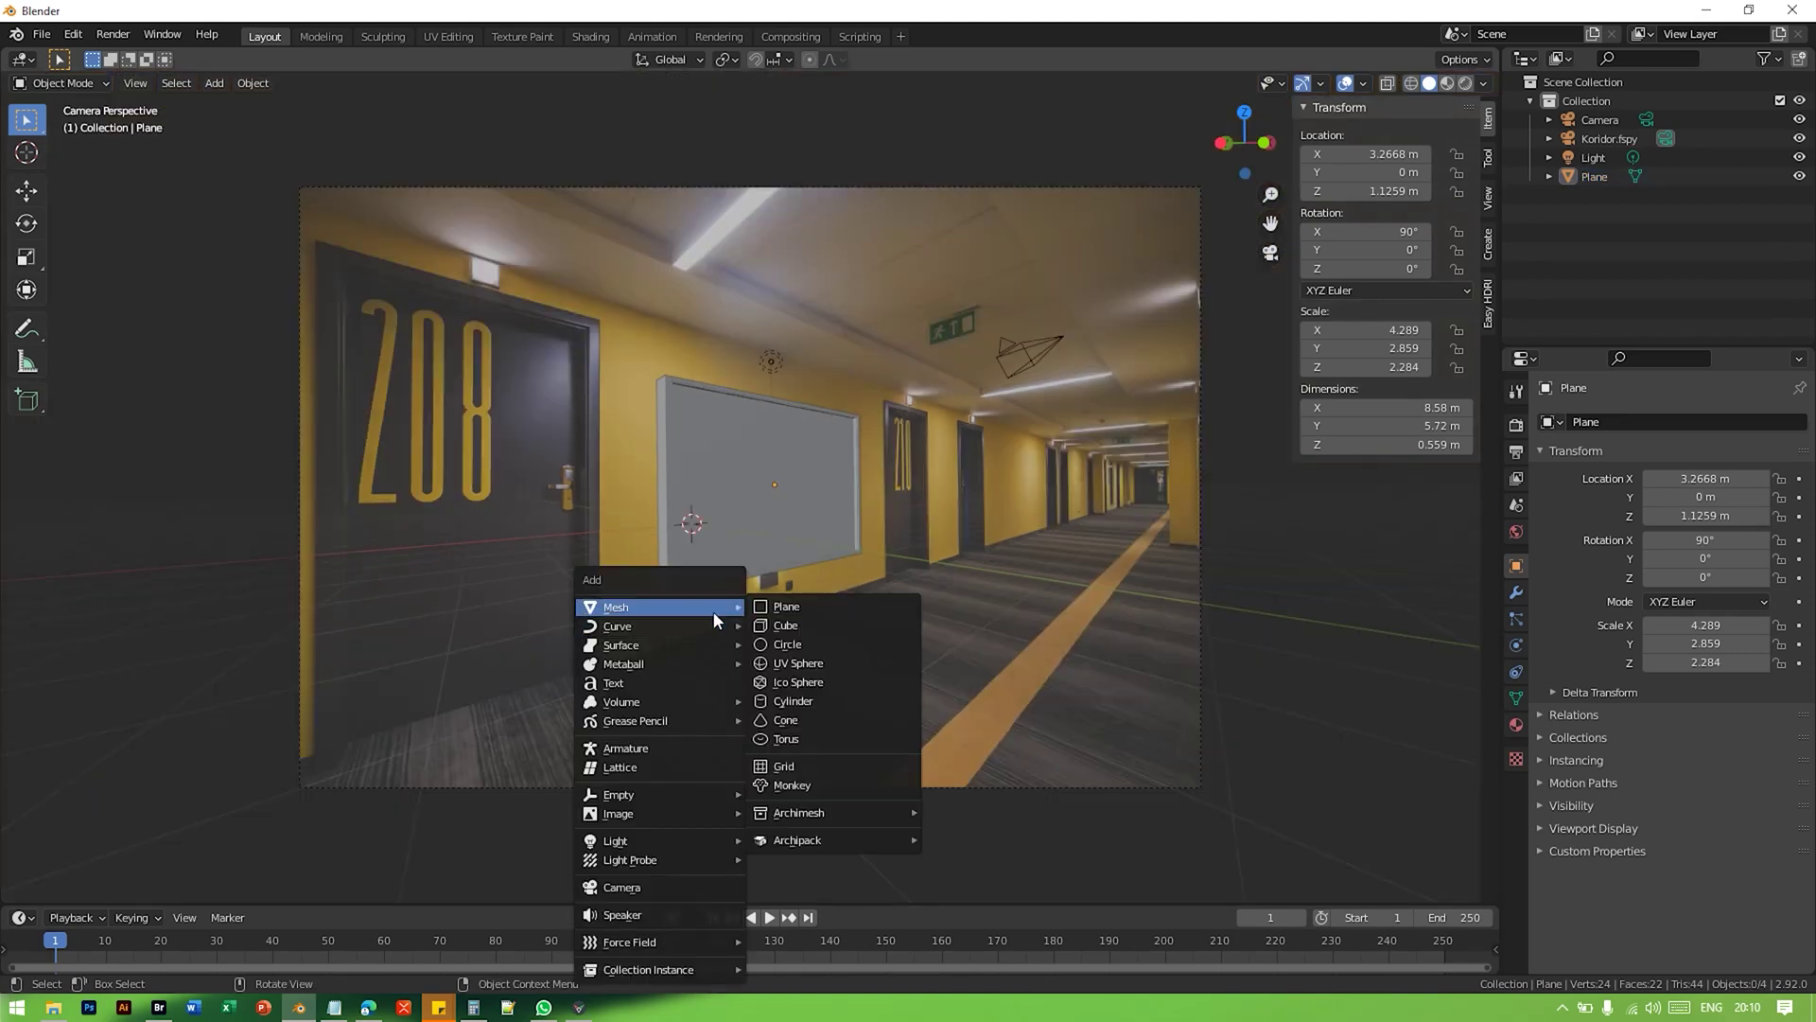
{"action": "left_click", "coordinate": [807, 608]}
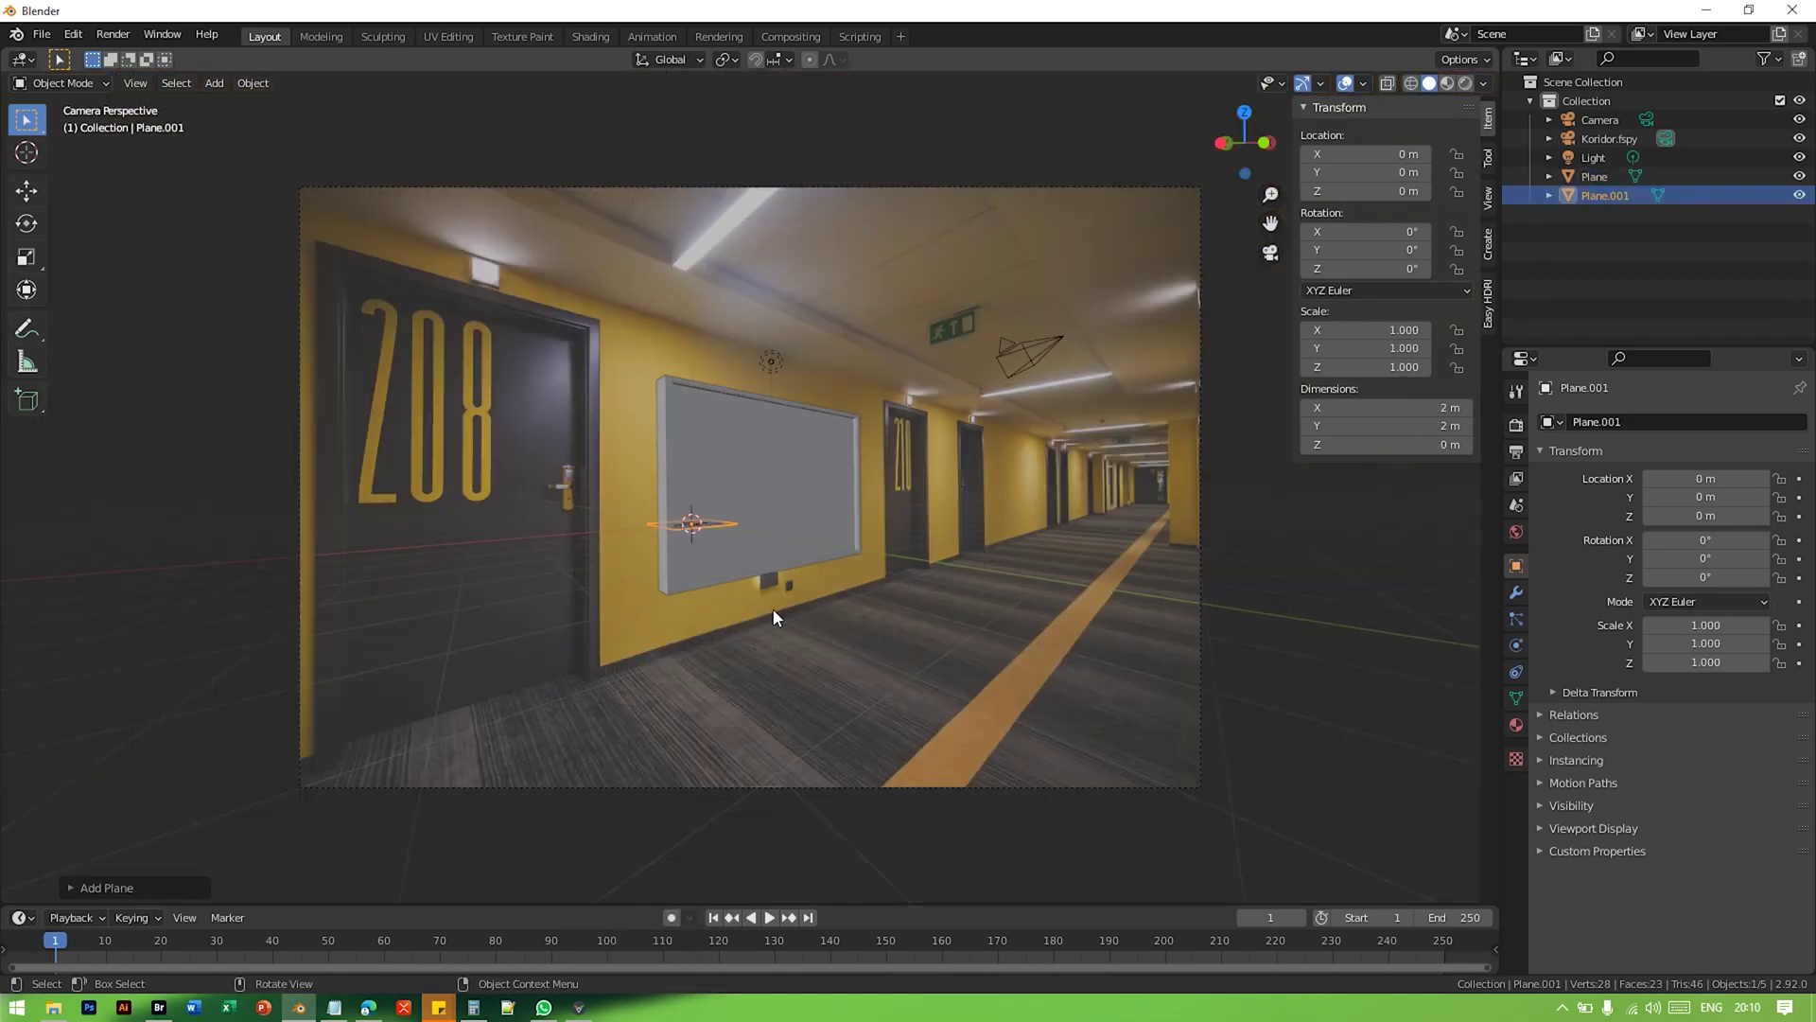
{"action": "type", "text": "rx90"}
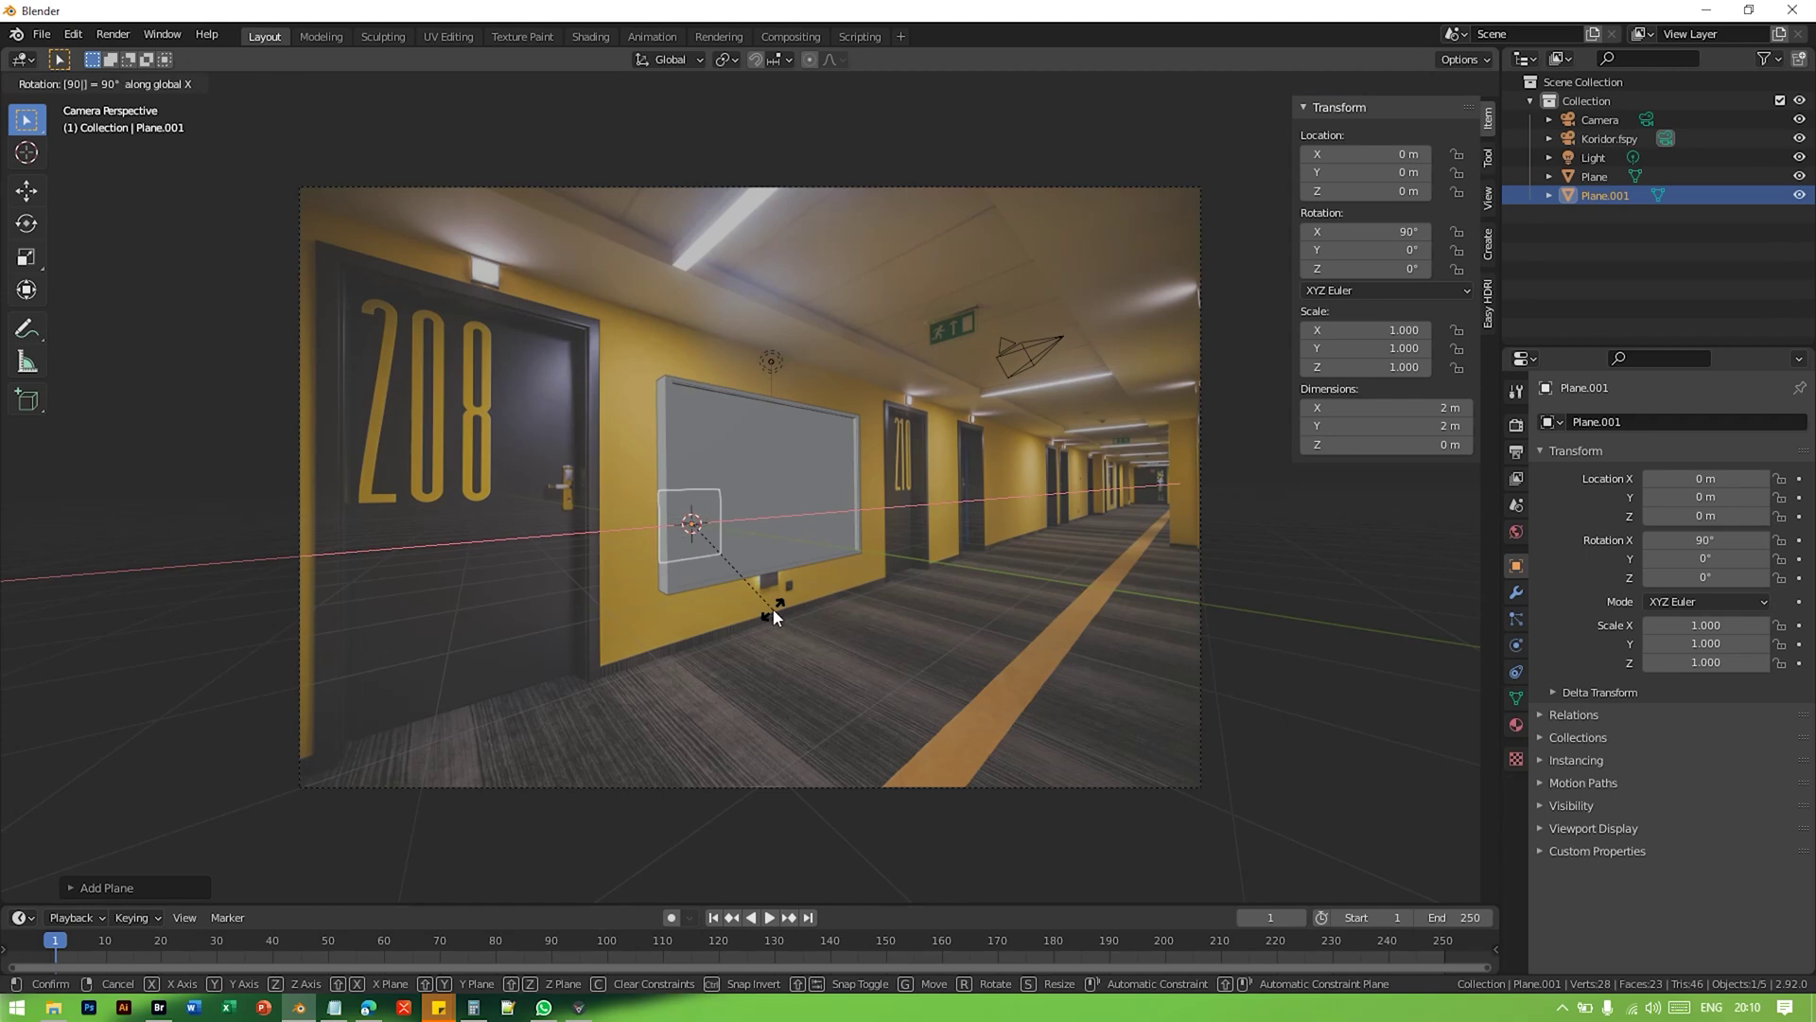
{"action": "key", "text": "Return"}
Step: Scale the new plane uniformly to about 3.686 and raise it to about 1.305 m on Z
{"action": "scroll", "coordinate": [719, 447], "scroll_direction": "up", "scroll_amount": 3}
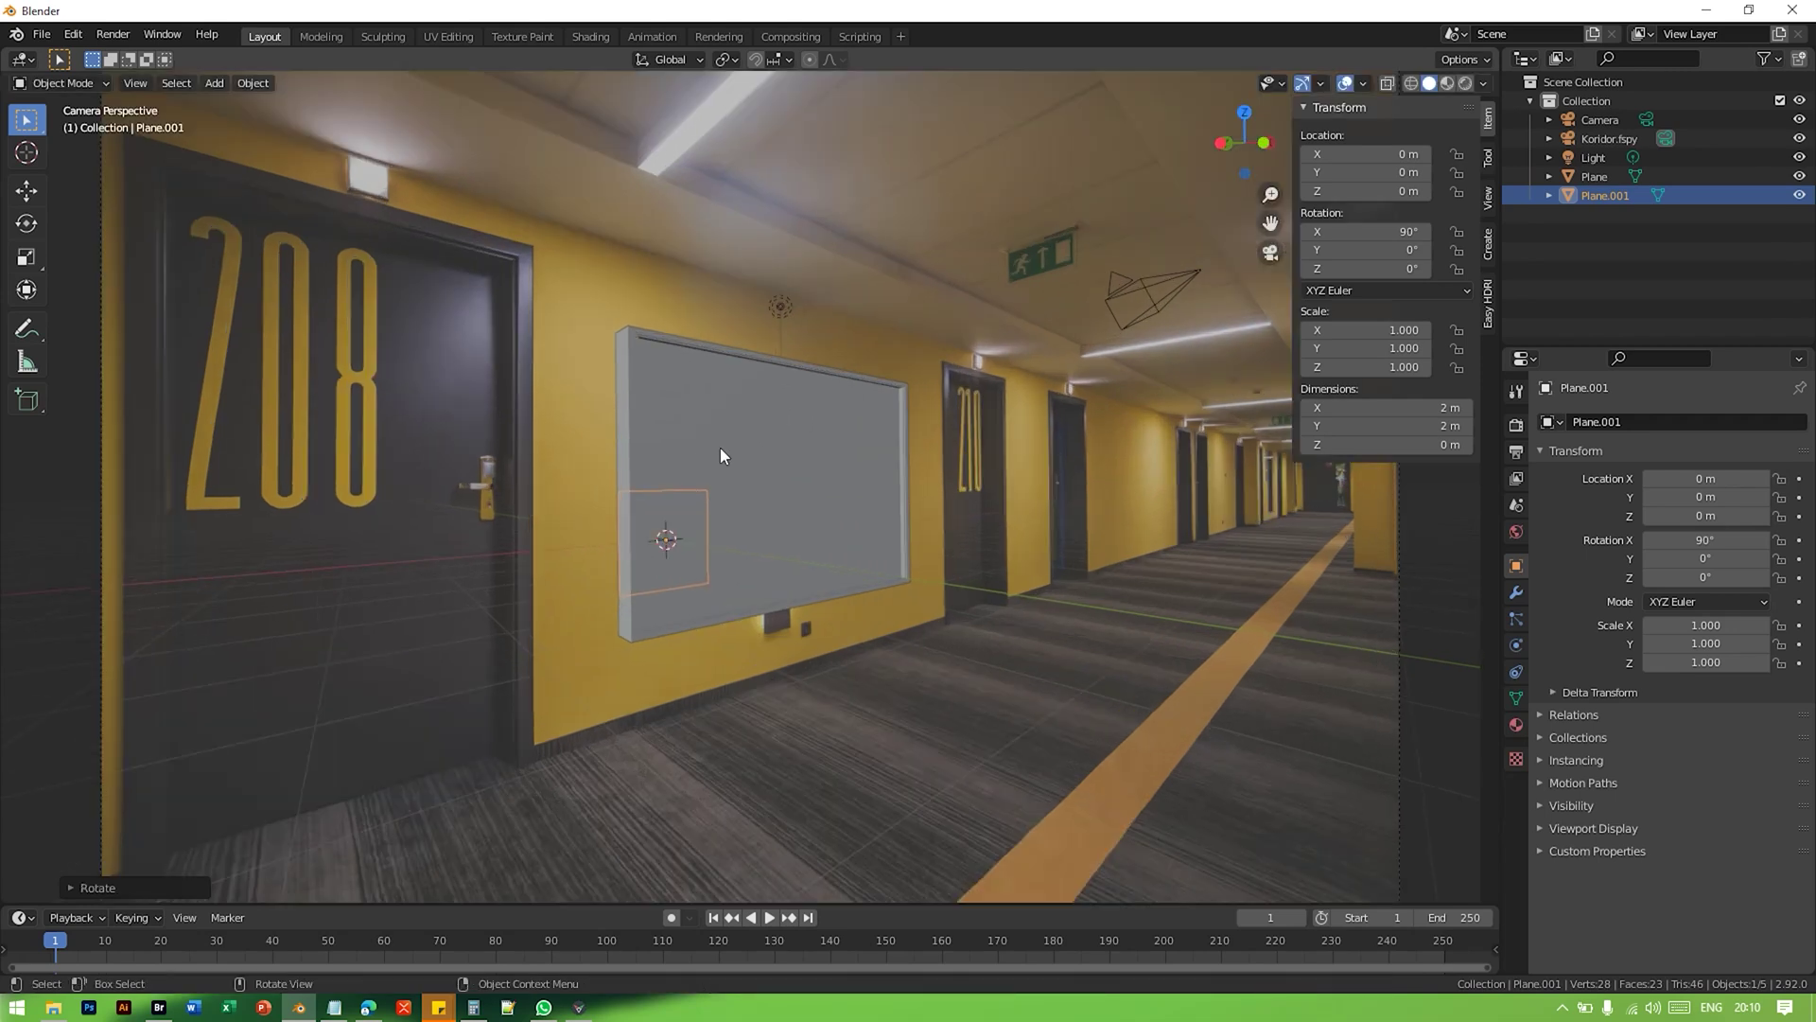
{"action": "scroll", "coordinate": [720, 447], "scroll_direction": "down", "scroll_amount": 2}
{"action": "key", "text": "s"}
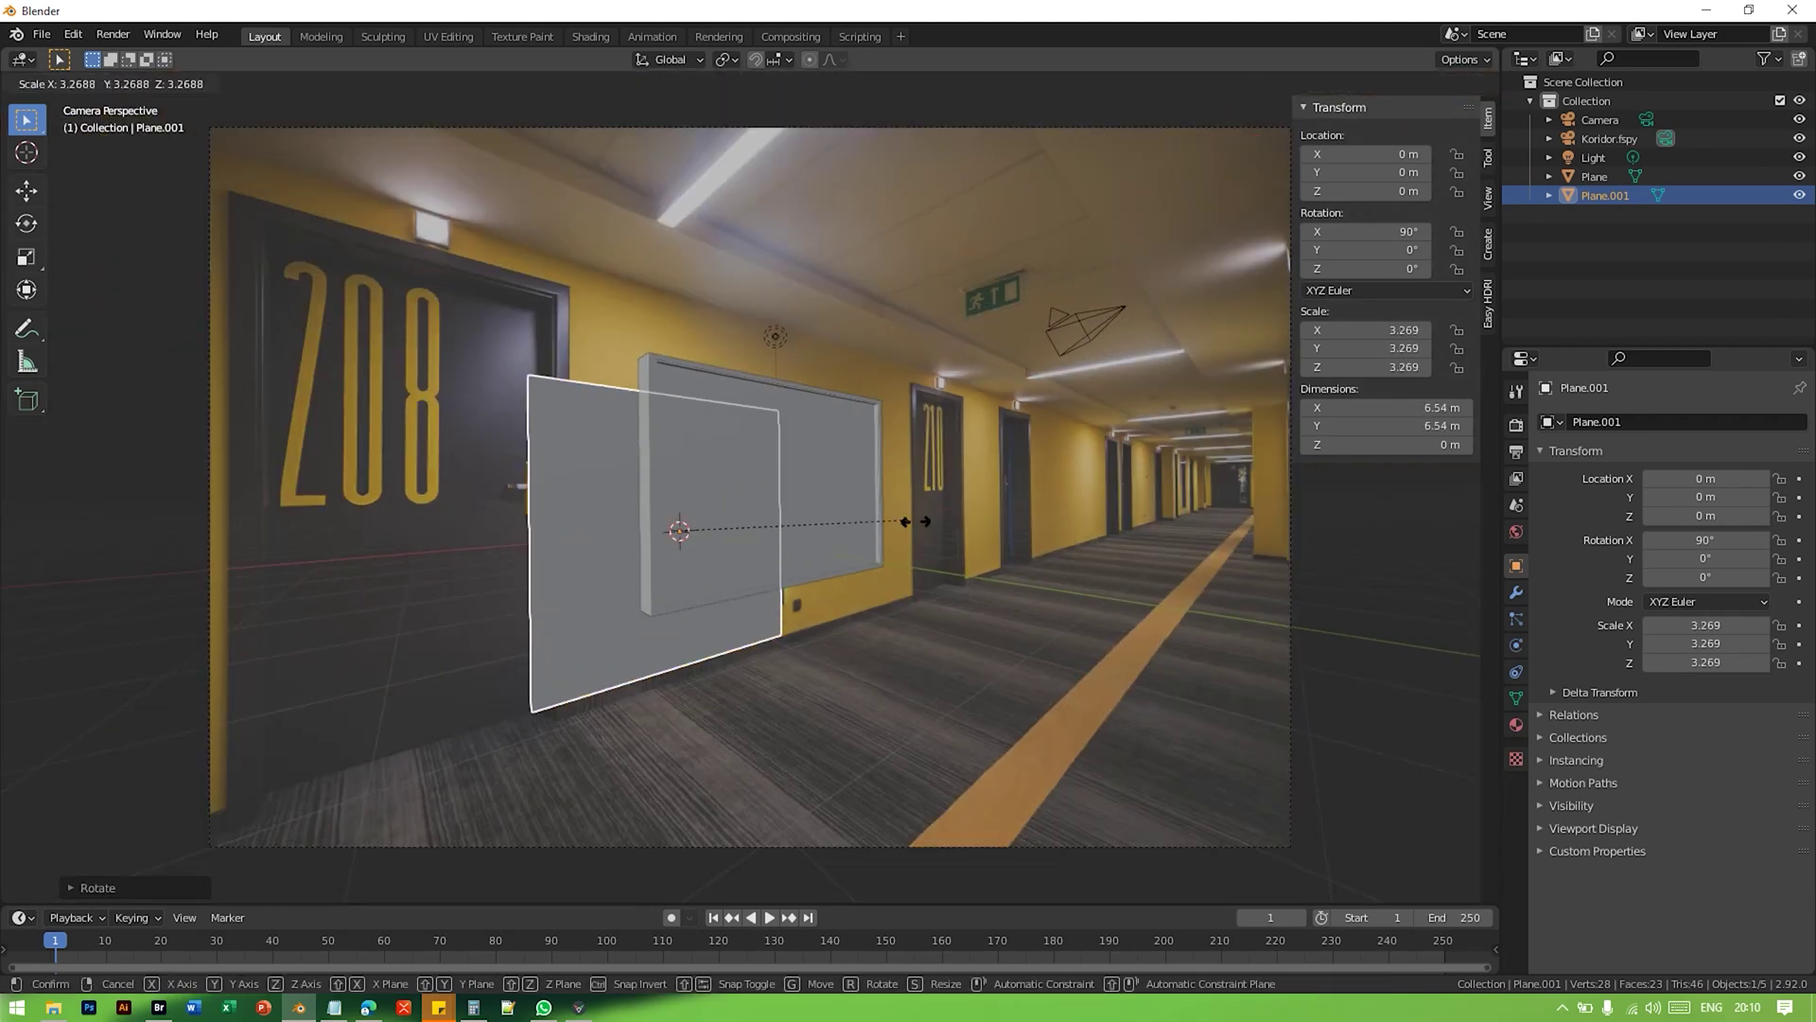
{"action": "left_click", "coordinate": [944, 484]}
{"action": "key", "text": "g"}
{"action": "key", "text": "z"}
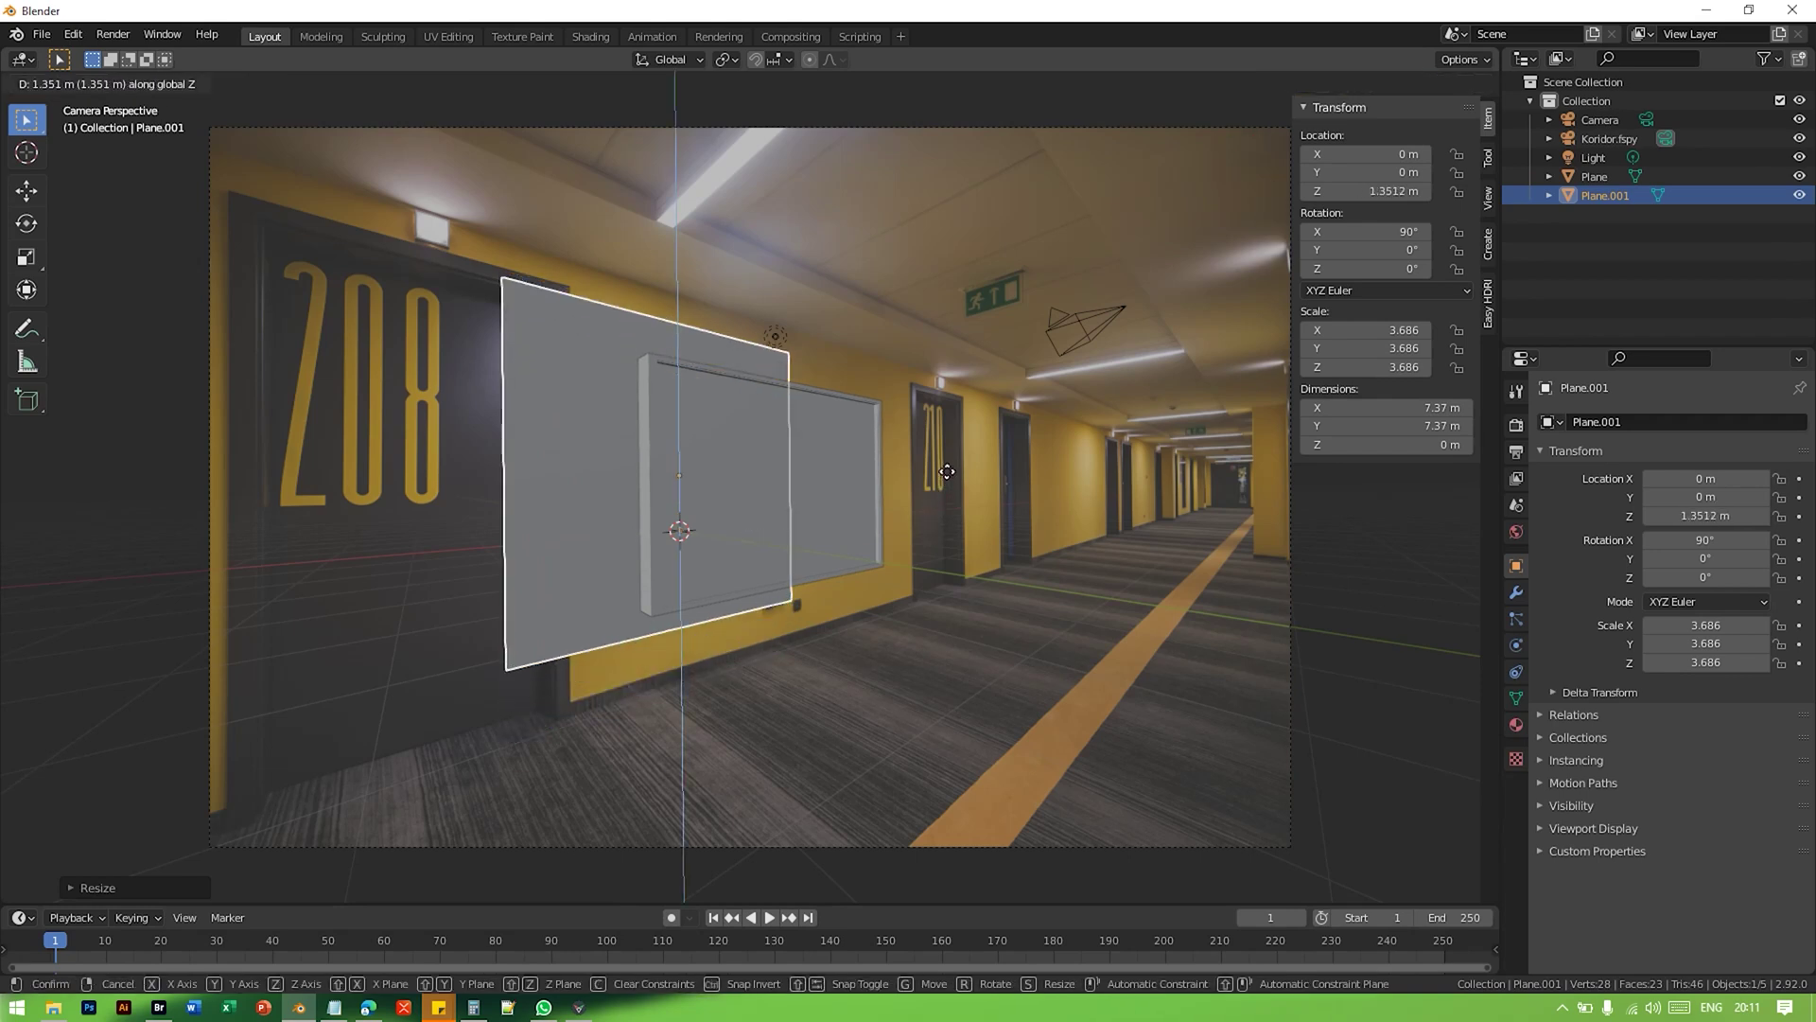
{"action": "left_click", "coordinate": [946, 469]}
Step: In the right orthographic view, shift the new plane along Y to about 0.013 m, just behind the framed panel
{"action": "key", "text": "KP_1"}
{"action": "middle_click_drag", "start_coordinate": [711, 535], "coordinate": [844, 550]}
{"action": "scroll", "coordinate": [753, 503], "scroll_direction": "up", "scroll_amount": 10}
{"action": "middle_click_drag", "start_coordinate": [753, 504], "coordinate": [826, 538]}
{"action": "key", "text": "KP_5"}
{"action": "key", "text": "KP_3"}
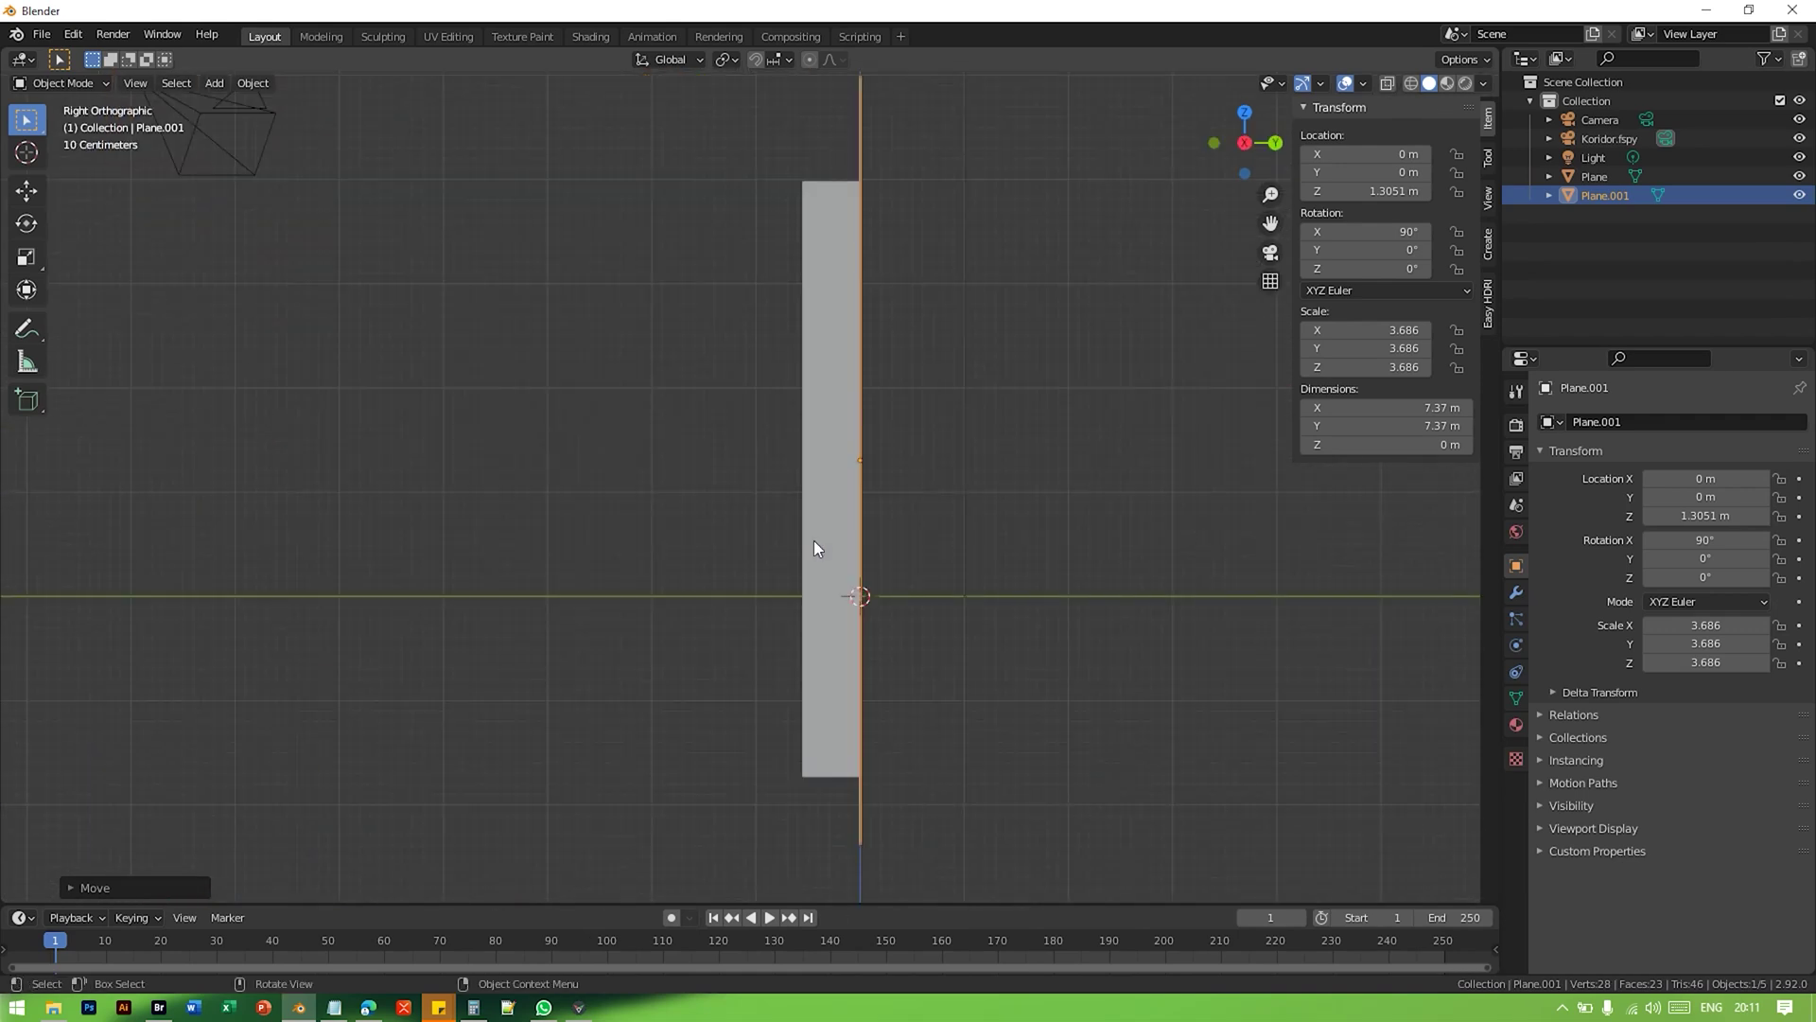
{"action": "scroll", "coordinate": [942, 473], "scroll_direction": "up", "scroll_amount": 2}
{"action": "scroll", "coordinate": [938, 467], "scroll_direction": "down", "scroll_amount": 4}
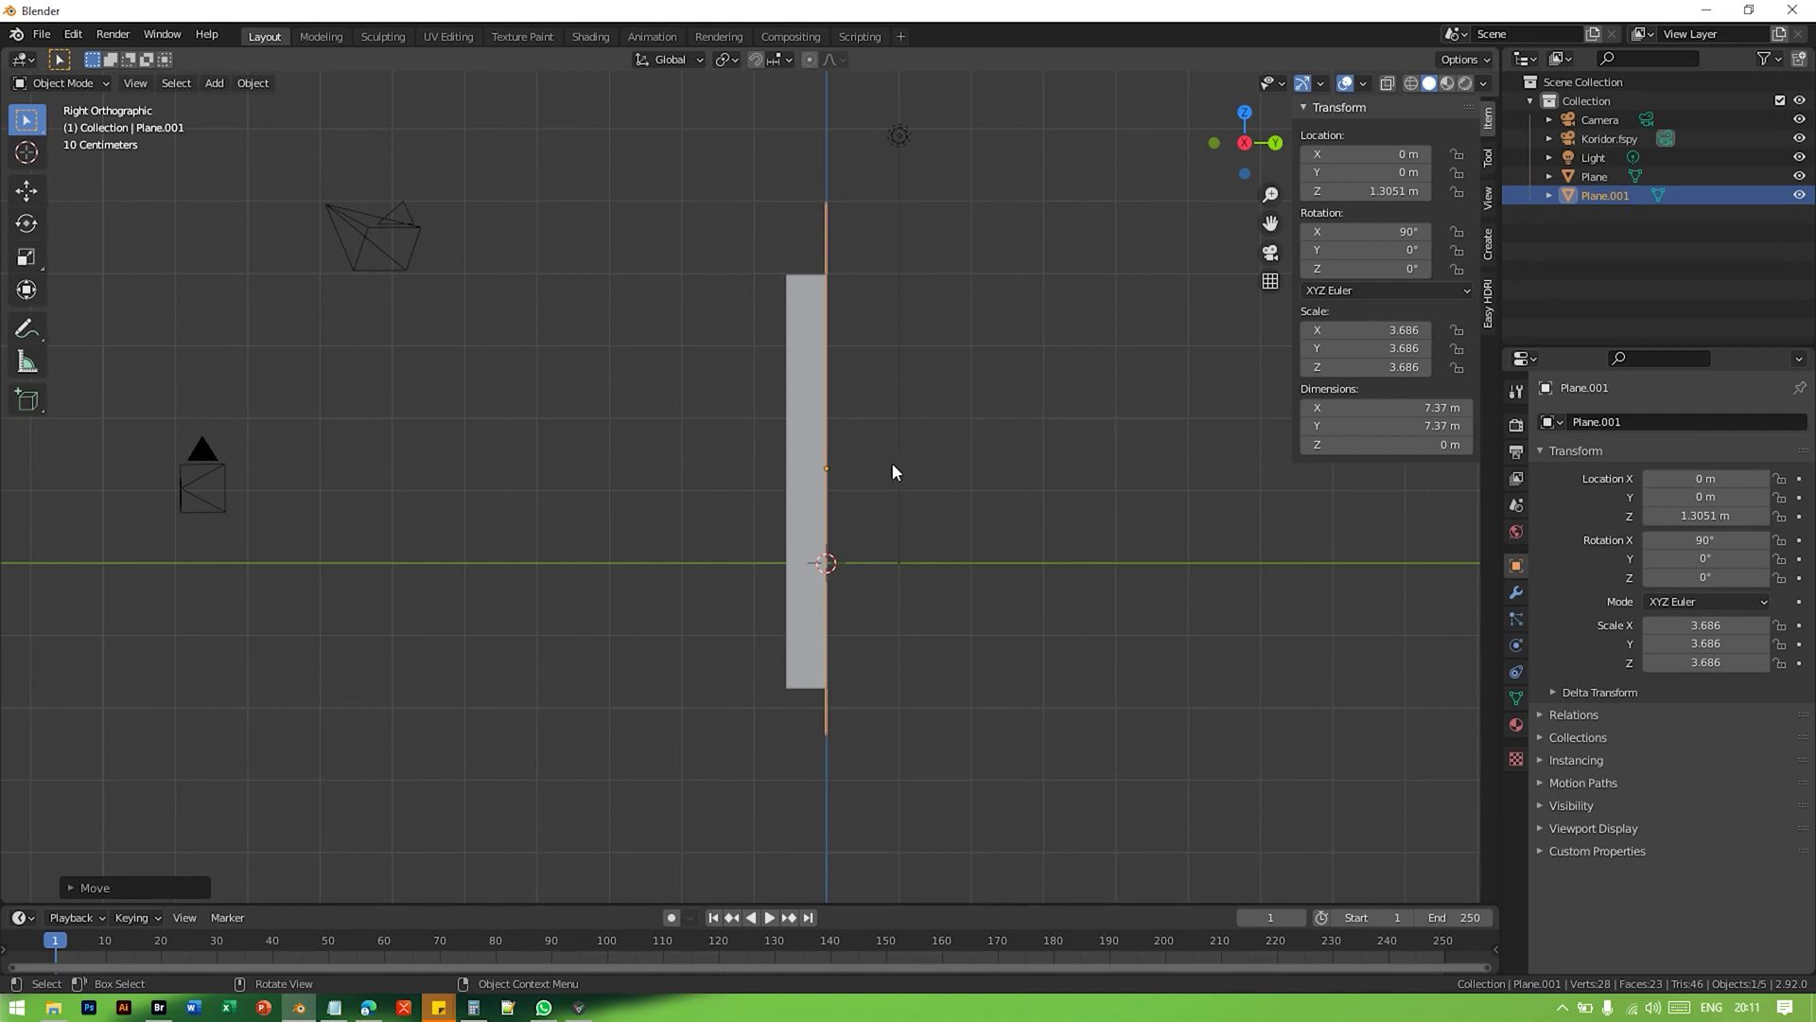
{"action": "key", "text": "g"}
{"action": "key", "text": "y"}
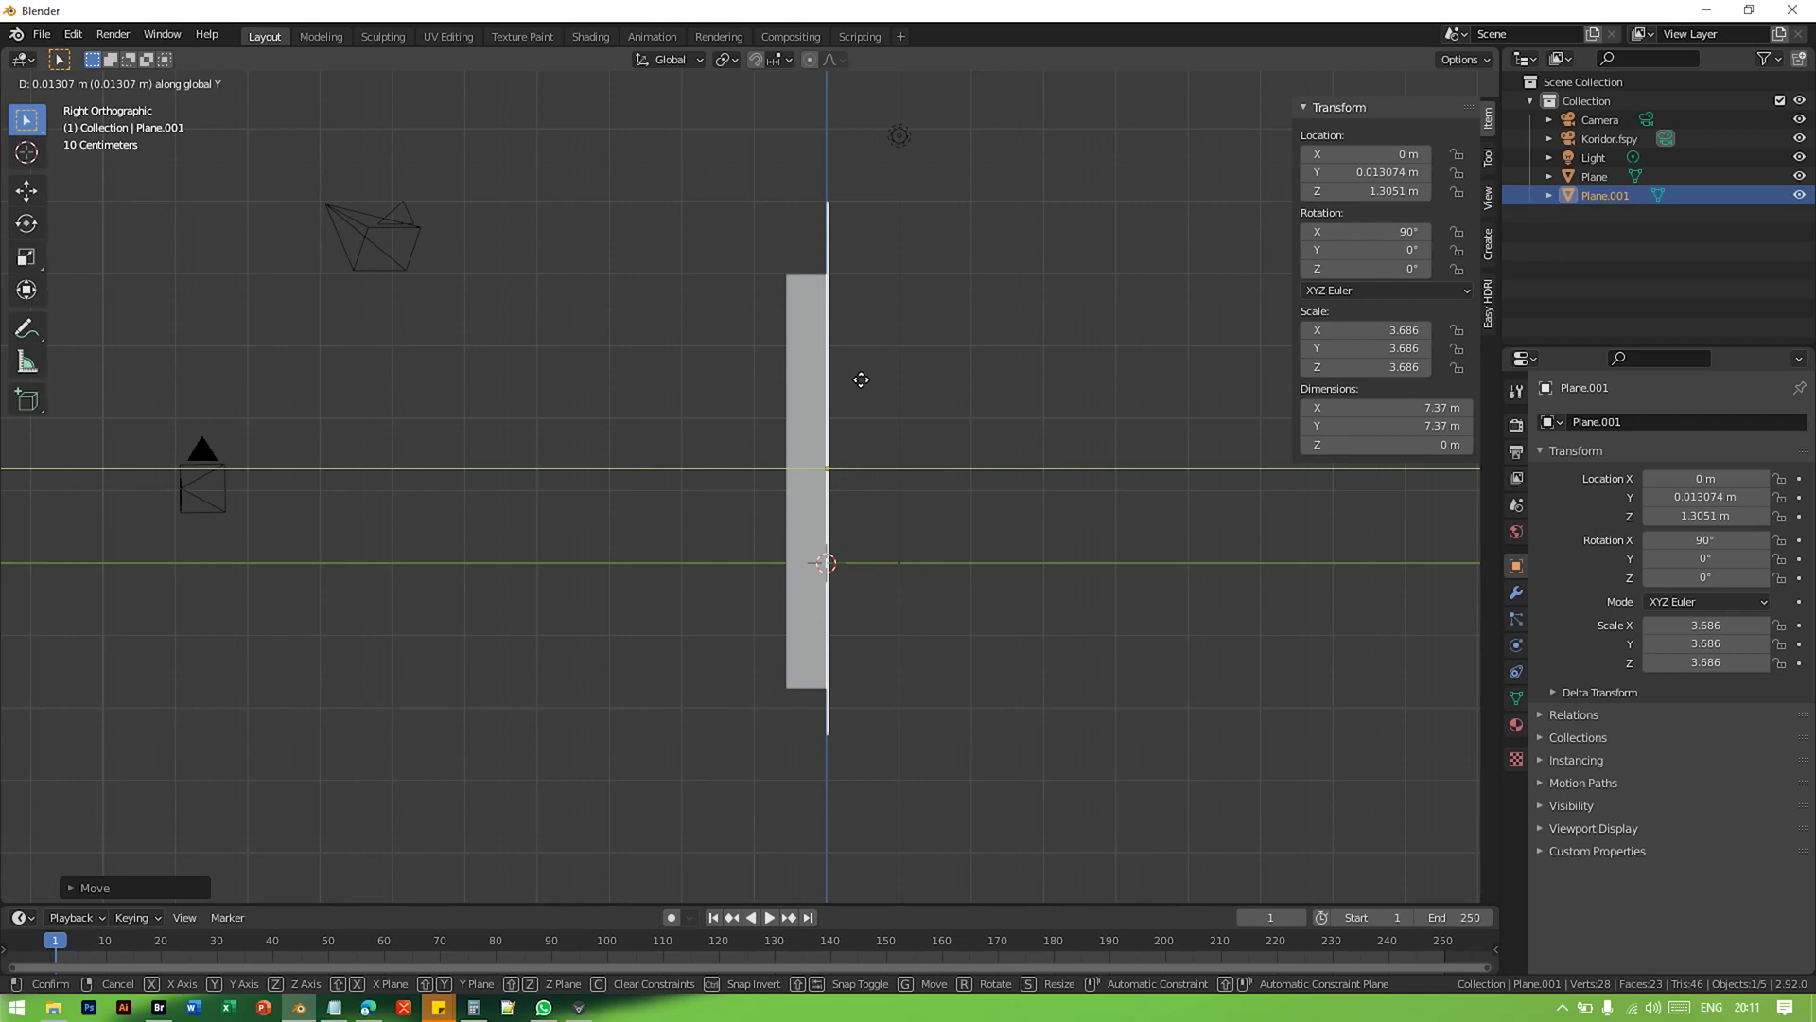
{"action": "left_click", "coordinate": [863, 379]}
Step: Return to the camera view and shift the new plane along X to about 3.09 m, behind the framed panel
{"action": "key", "text": "KP_0"}
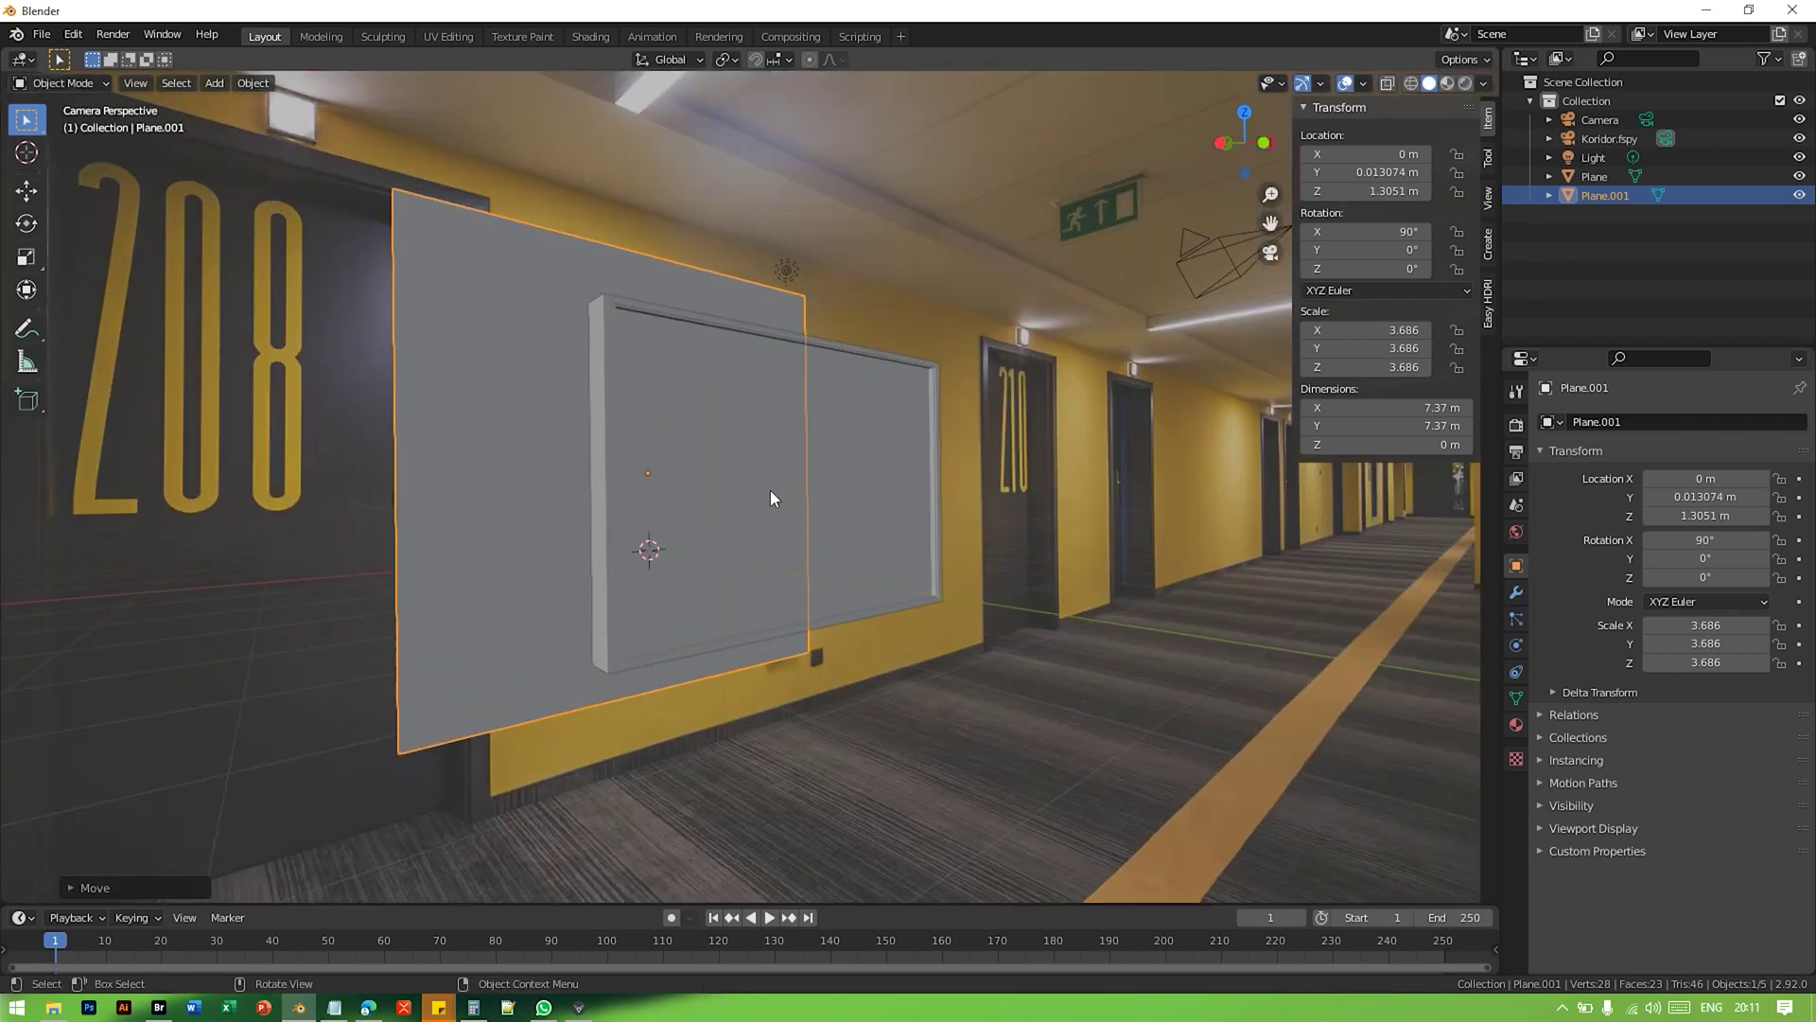
{"action": "key", "text": "g"}
{"action": "key", "text": "x"}
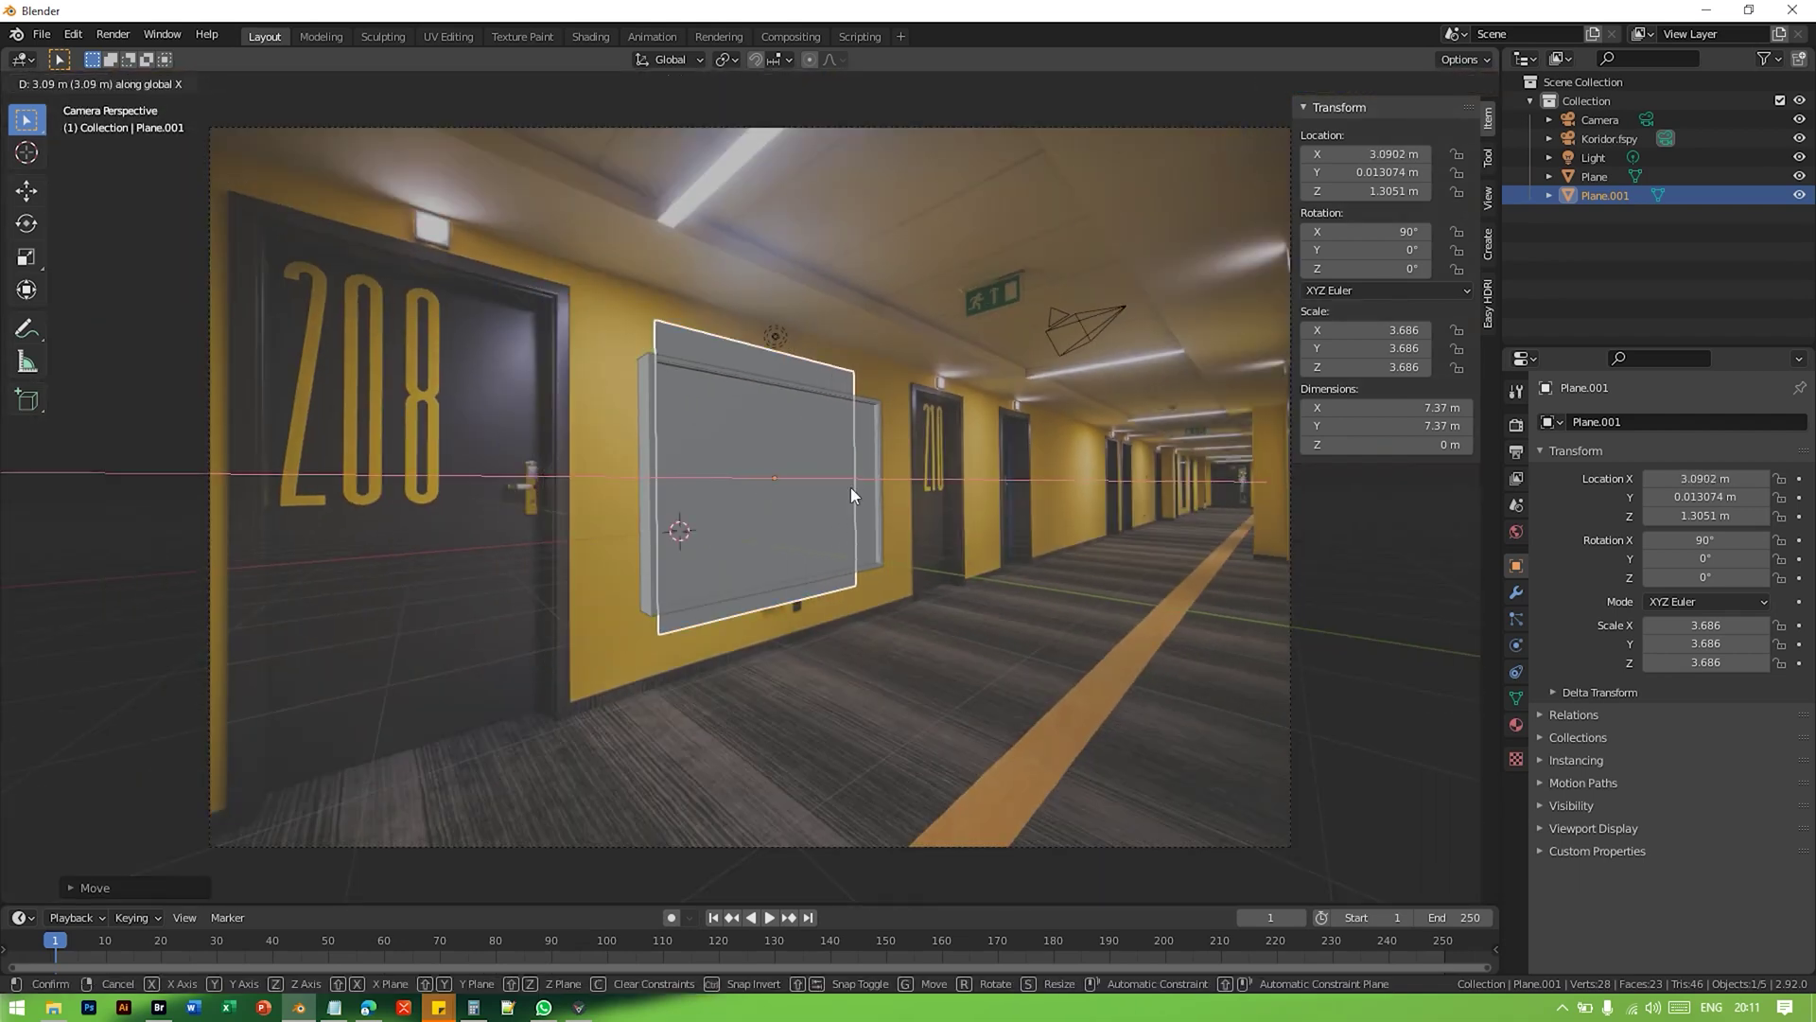
{"action": "left_click", "coordinate": [850, 486]}
Step: Enlarge the wall plane to about 7.91 m and widen it along X to about 10.7 m
{"action": "key", "text": "s"}
{"action": "left_click", "coordinate": [856, 488]}
{"action": "key", "text": "s"}
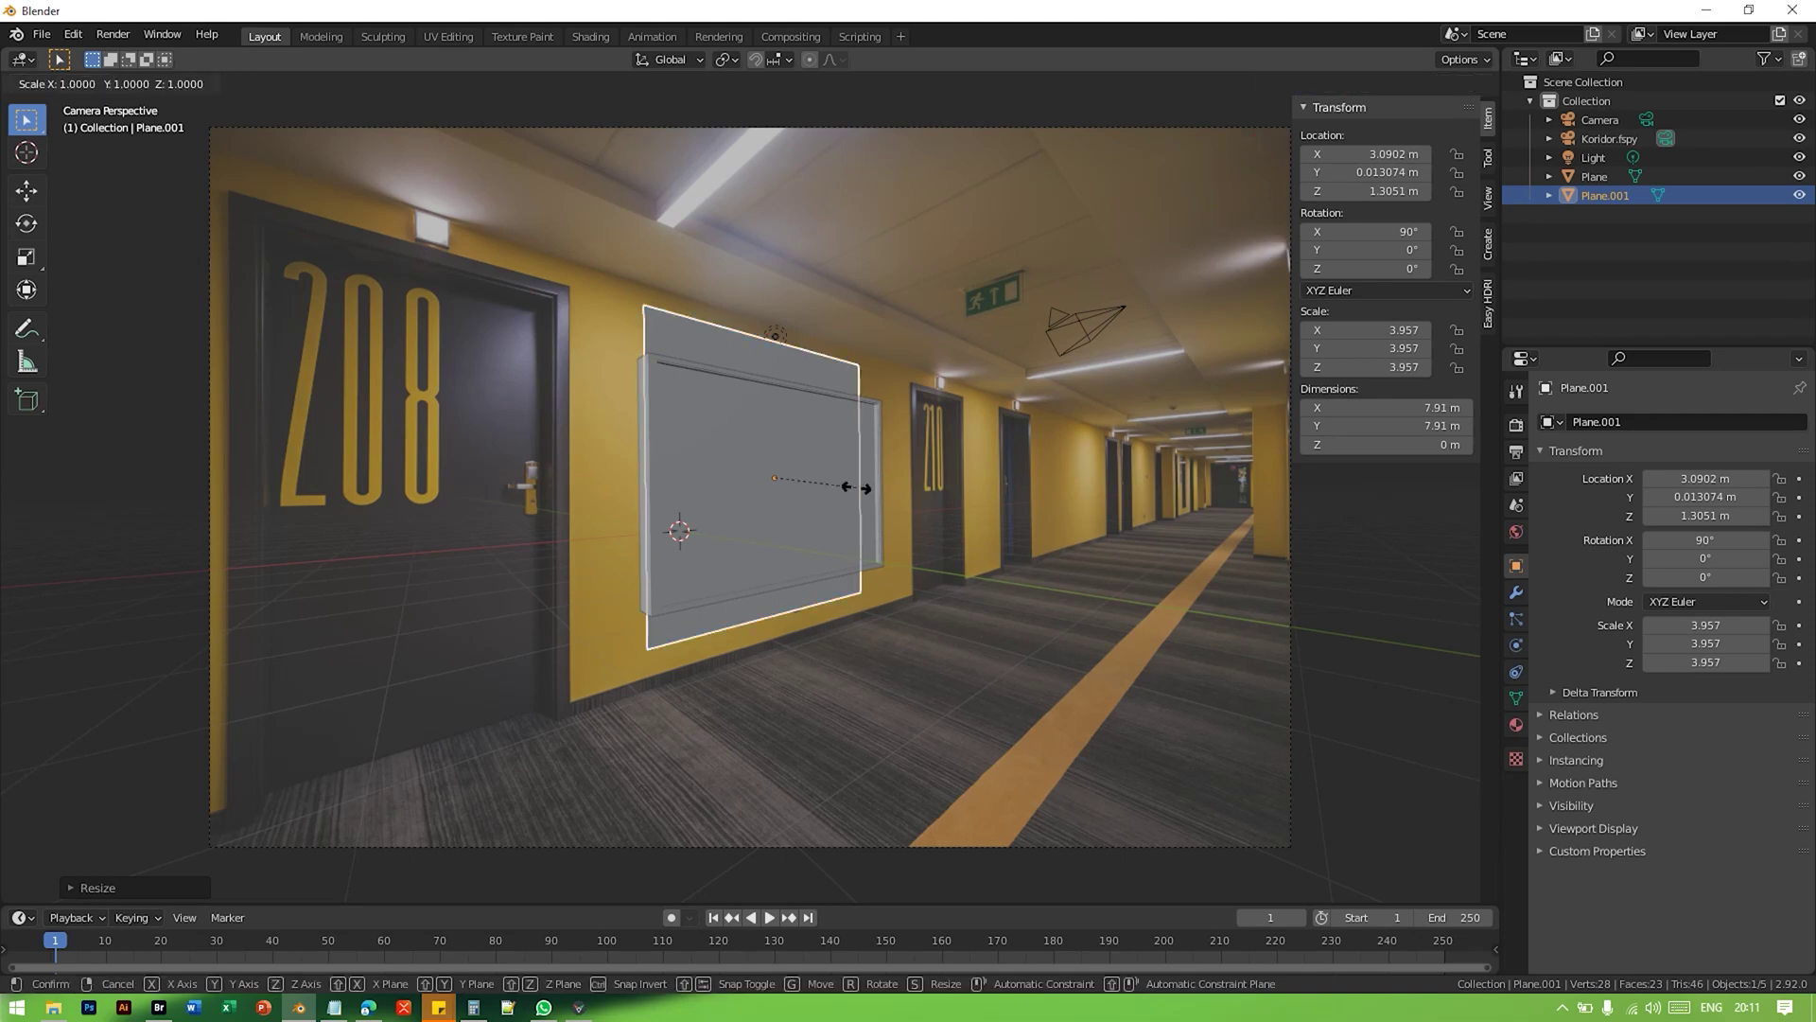
{"action": "key", "text": "x"}
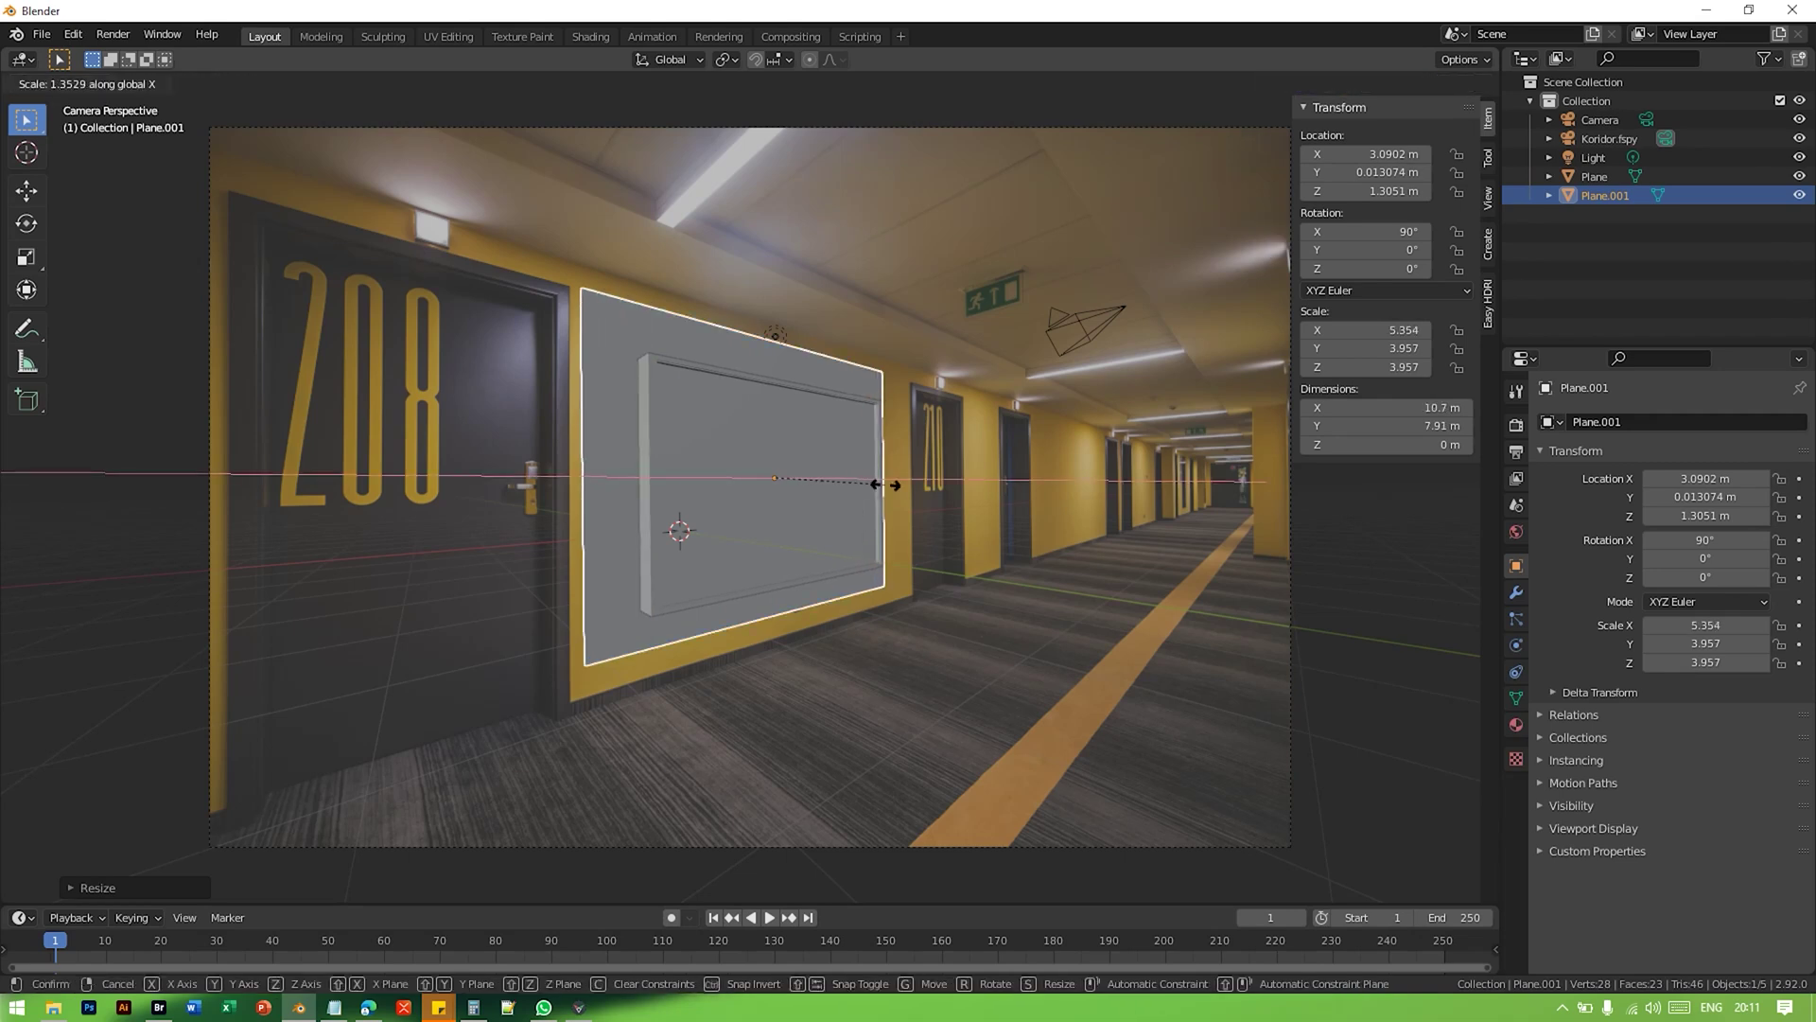
{"action": "left_click", "coordinate": [885, 484]}
Step: Move the wall plane's vertical edge nearest door 210 outward along X to a local X of about 1.199
{"action": "key", "text": "Tab"}
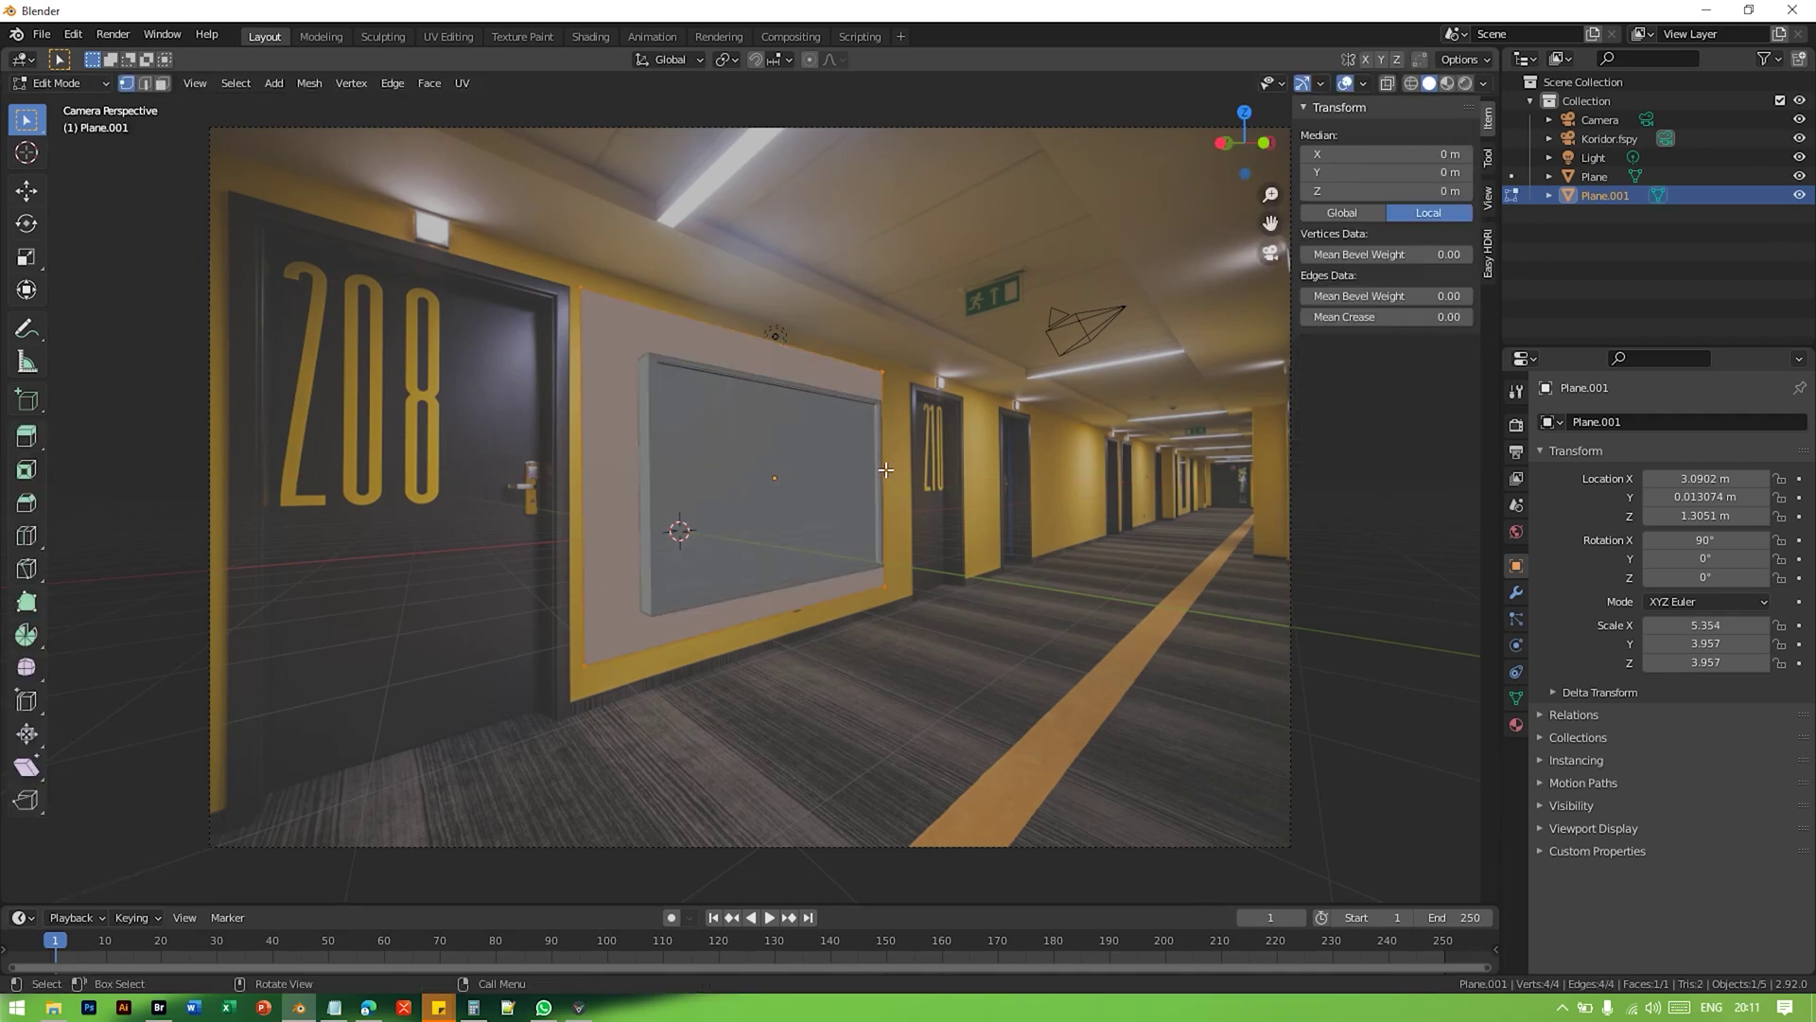
{"action": "left_click", "coordinate": [144, 83]}
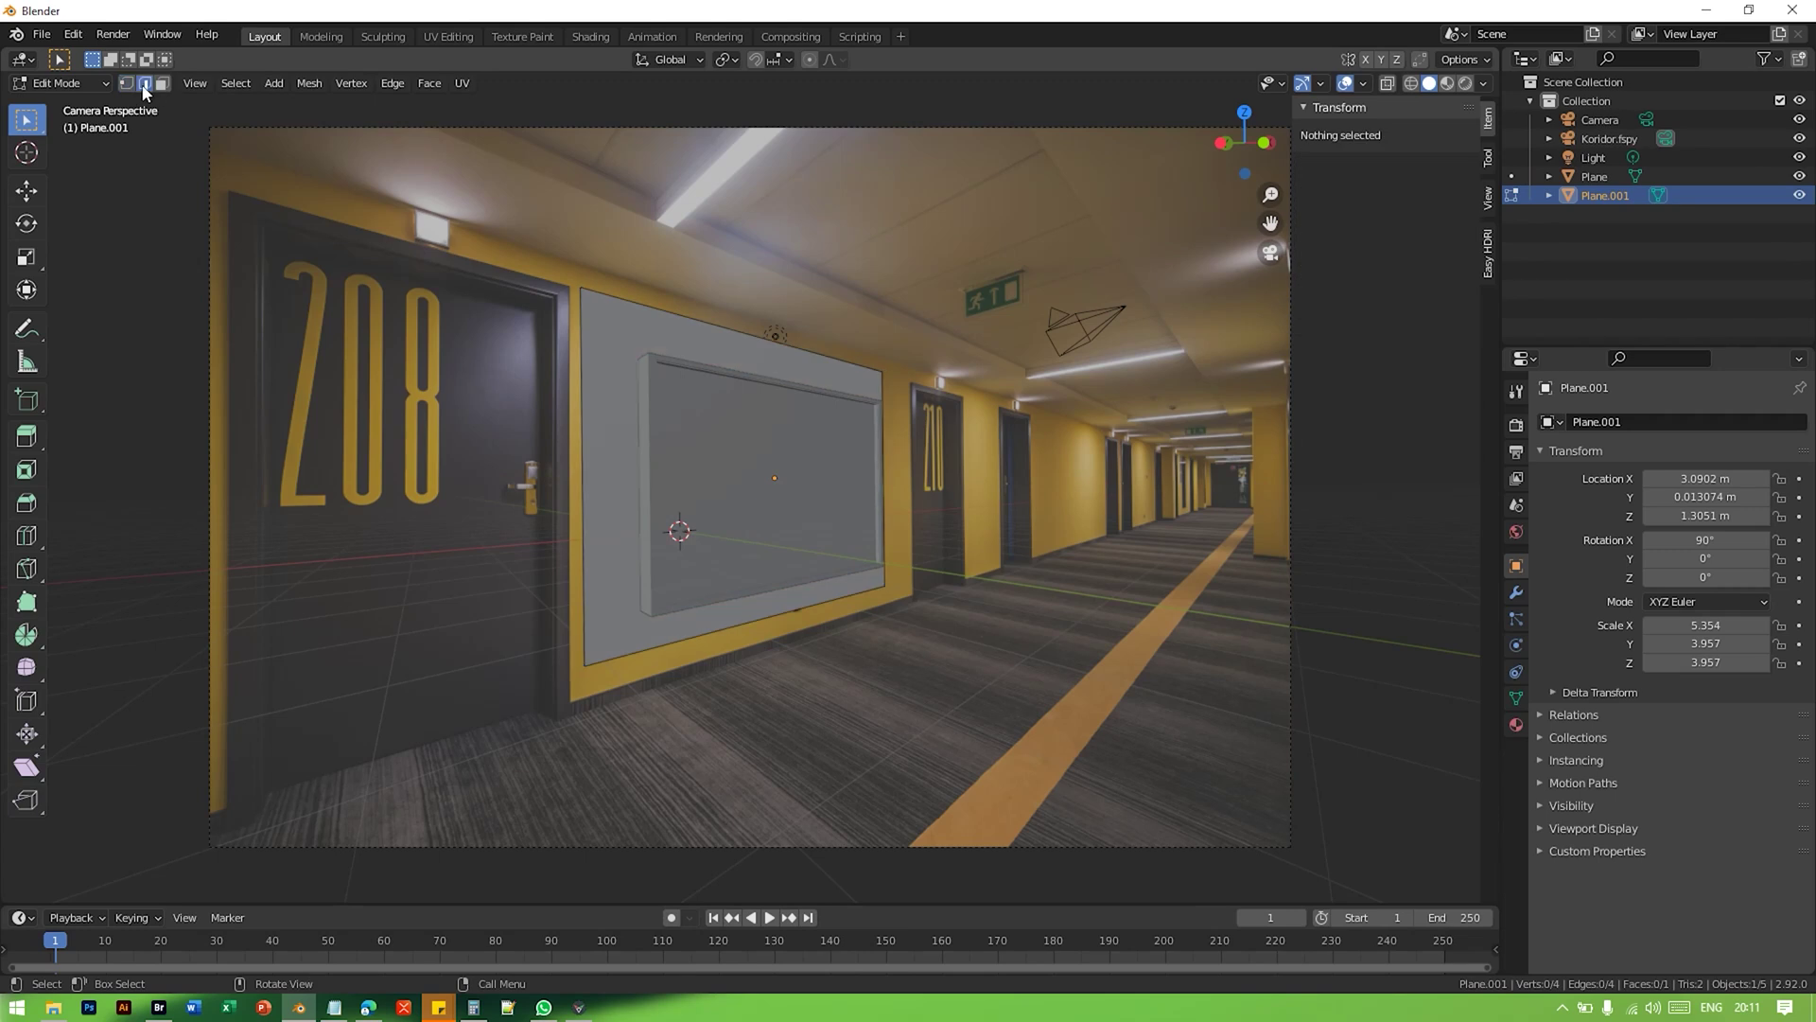
{"action": "left_click", "coordinate": [895, 463]}
{"action": "key", "text": "g"}
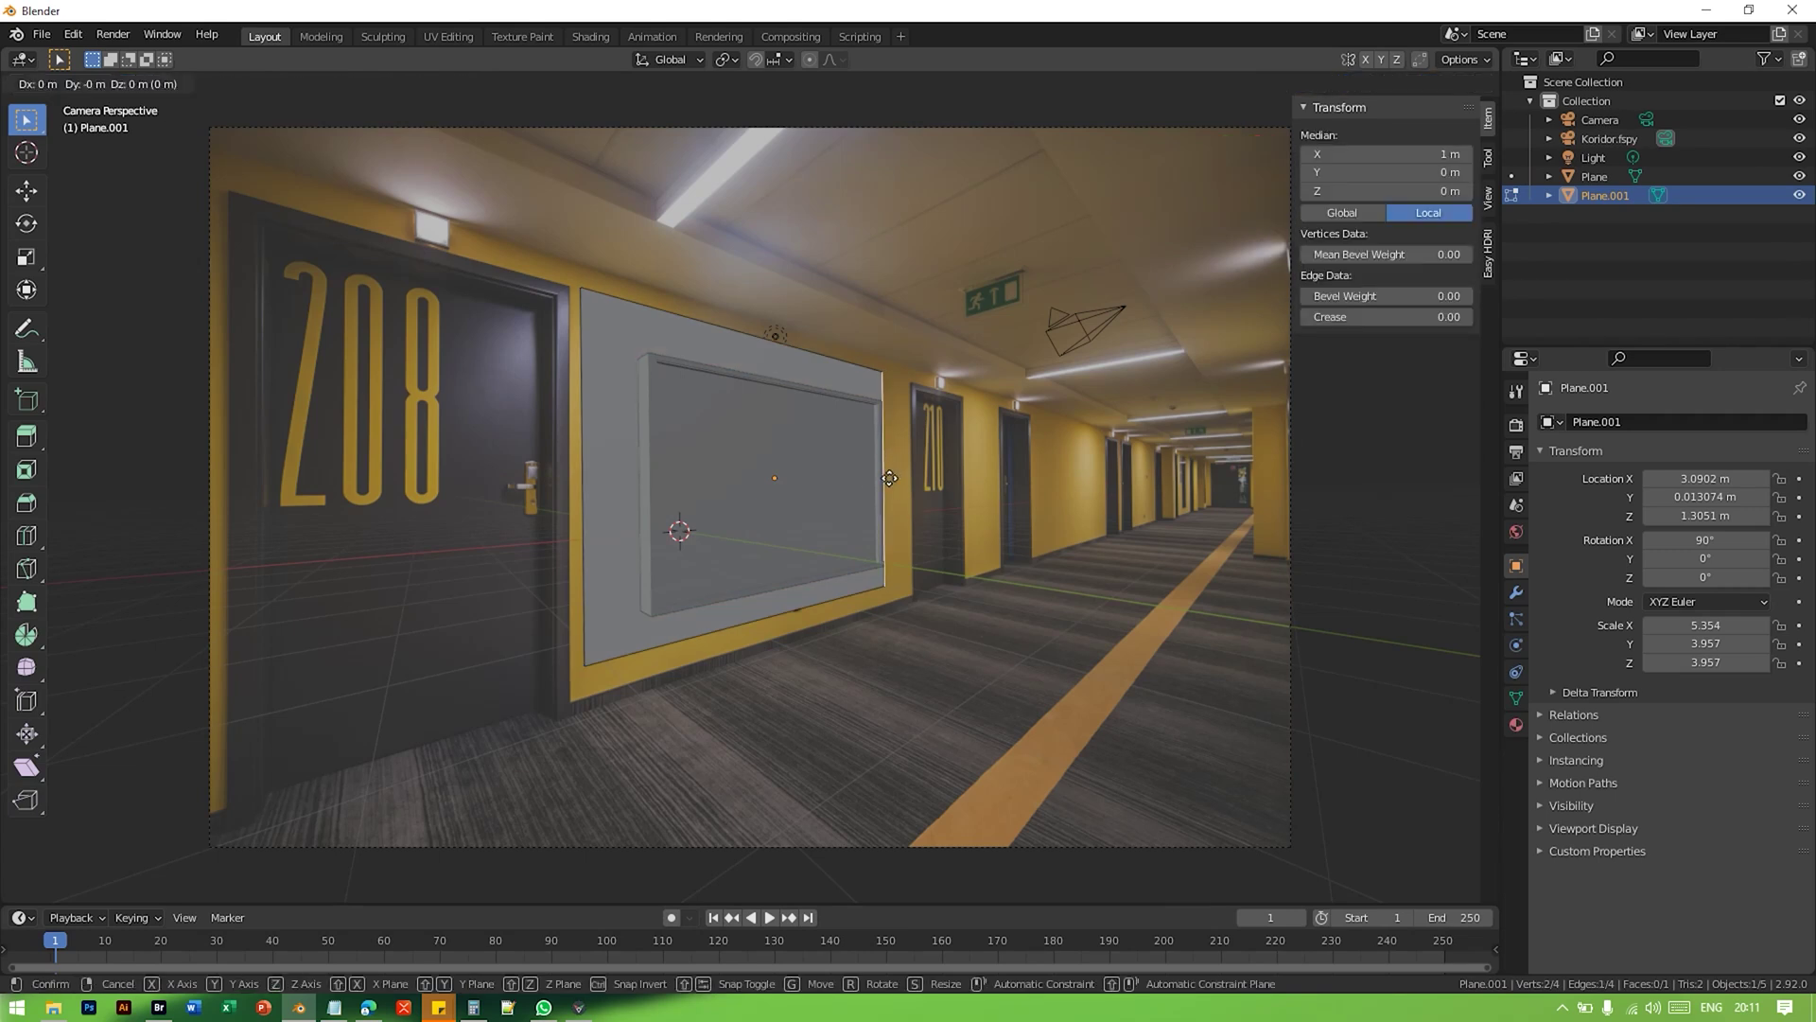
{"action": "key", "text": "x"}
{"action": "left_click", "coordinate": [905, 489]}
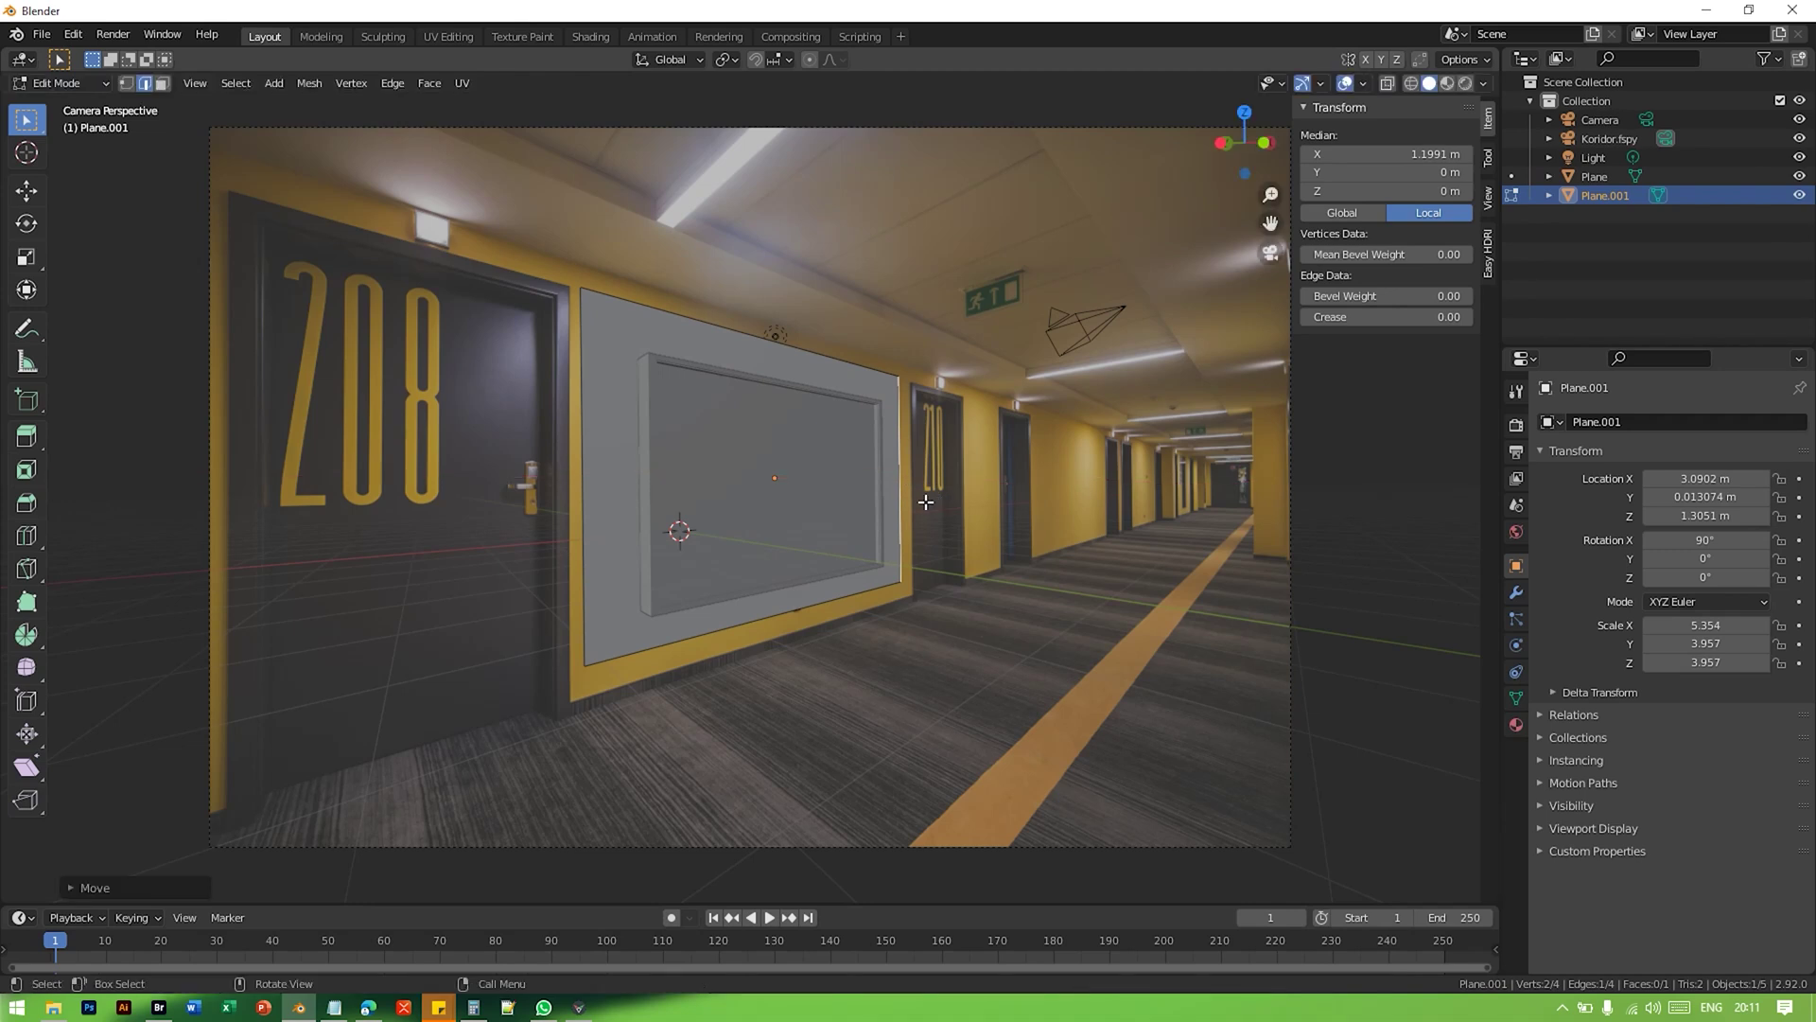
Step: Lower the wall plane's bottom edge along Z to just above the skirting board
{"action": "key", "text": "g"}
{"action": "key", "text": "z"}
{"action": "right_click", "coordinate": [826, 635]}
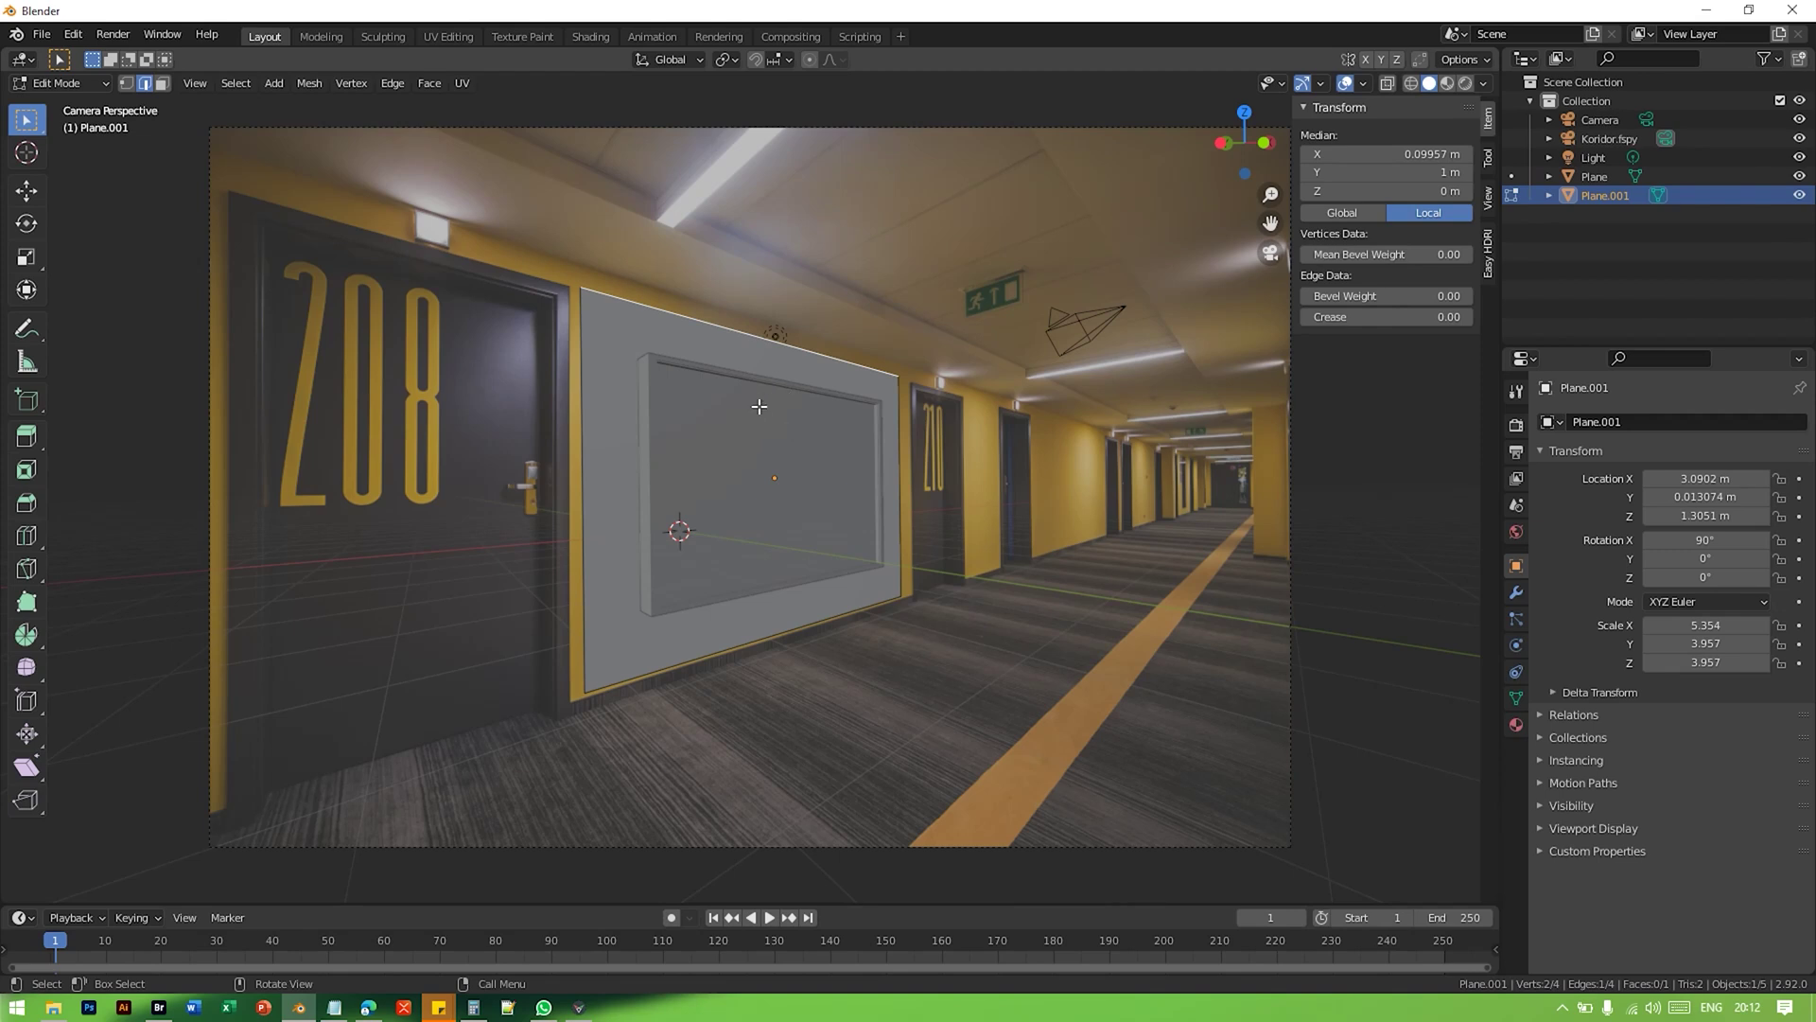
Step: Raise the wall plane's top edge along Z to a local Y of about 1.0235, and finish editing the mesh
{"action": "key", "text": "Tab"}
{"action": "key", "text": "Tab"}
{"action": "key", "text": "Tab"}
{"action": "key", "text": "Tab"}
{"action": "key", "text": "g"}
{"action": "key", "text": "z"}
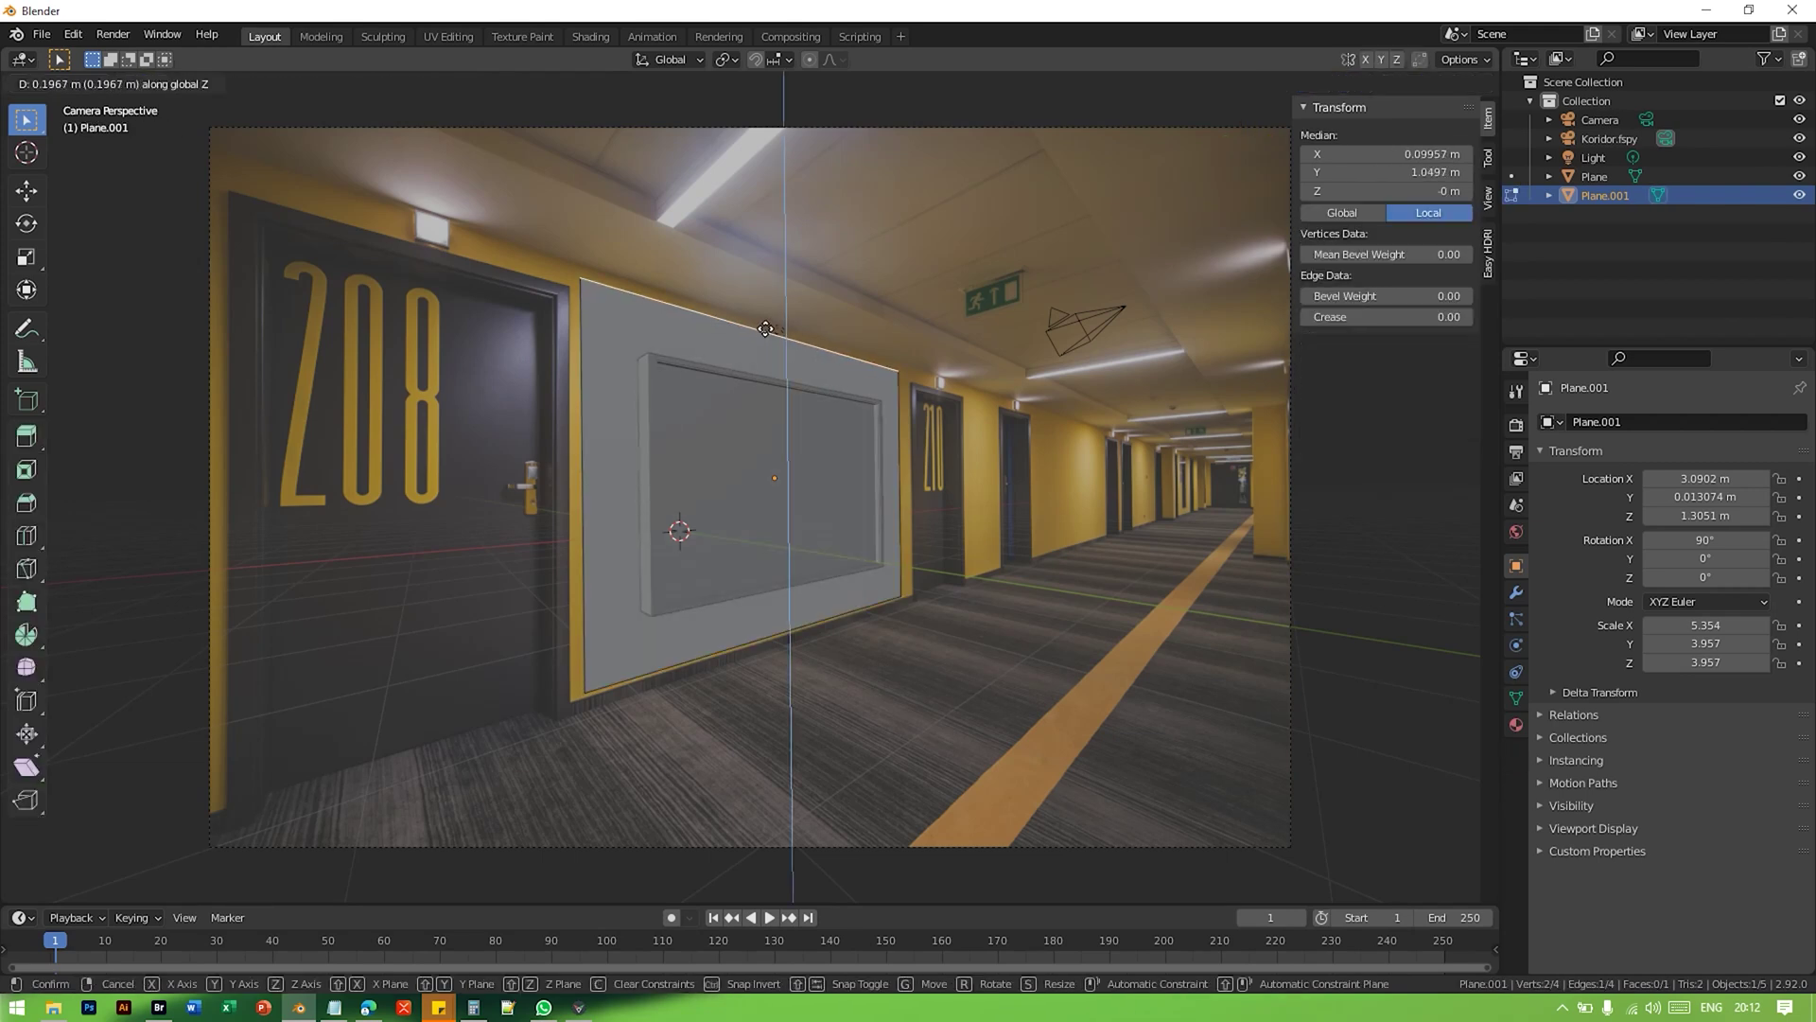
{"action": "left_click", "coordinate": [758, 333]}
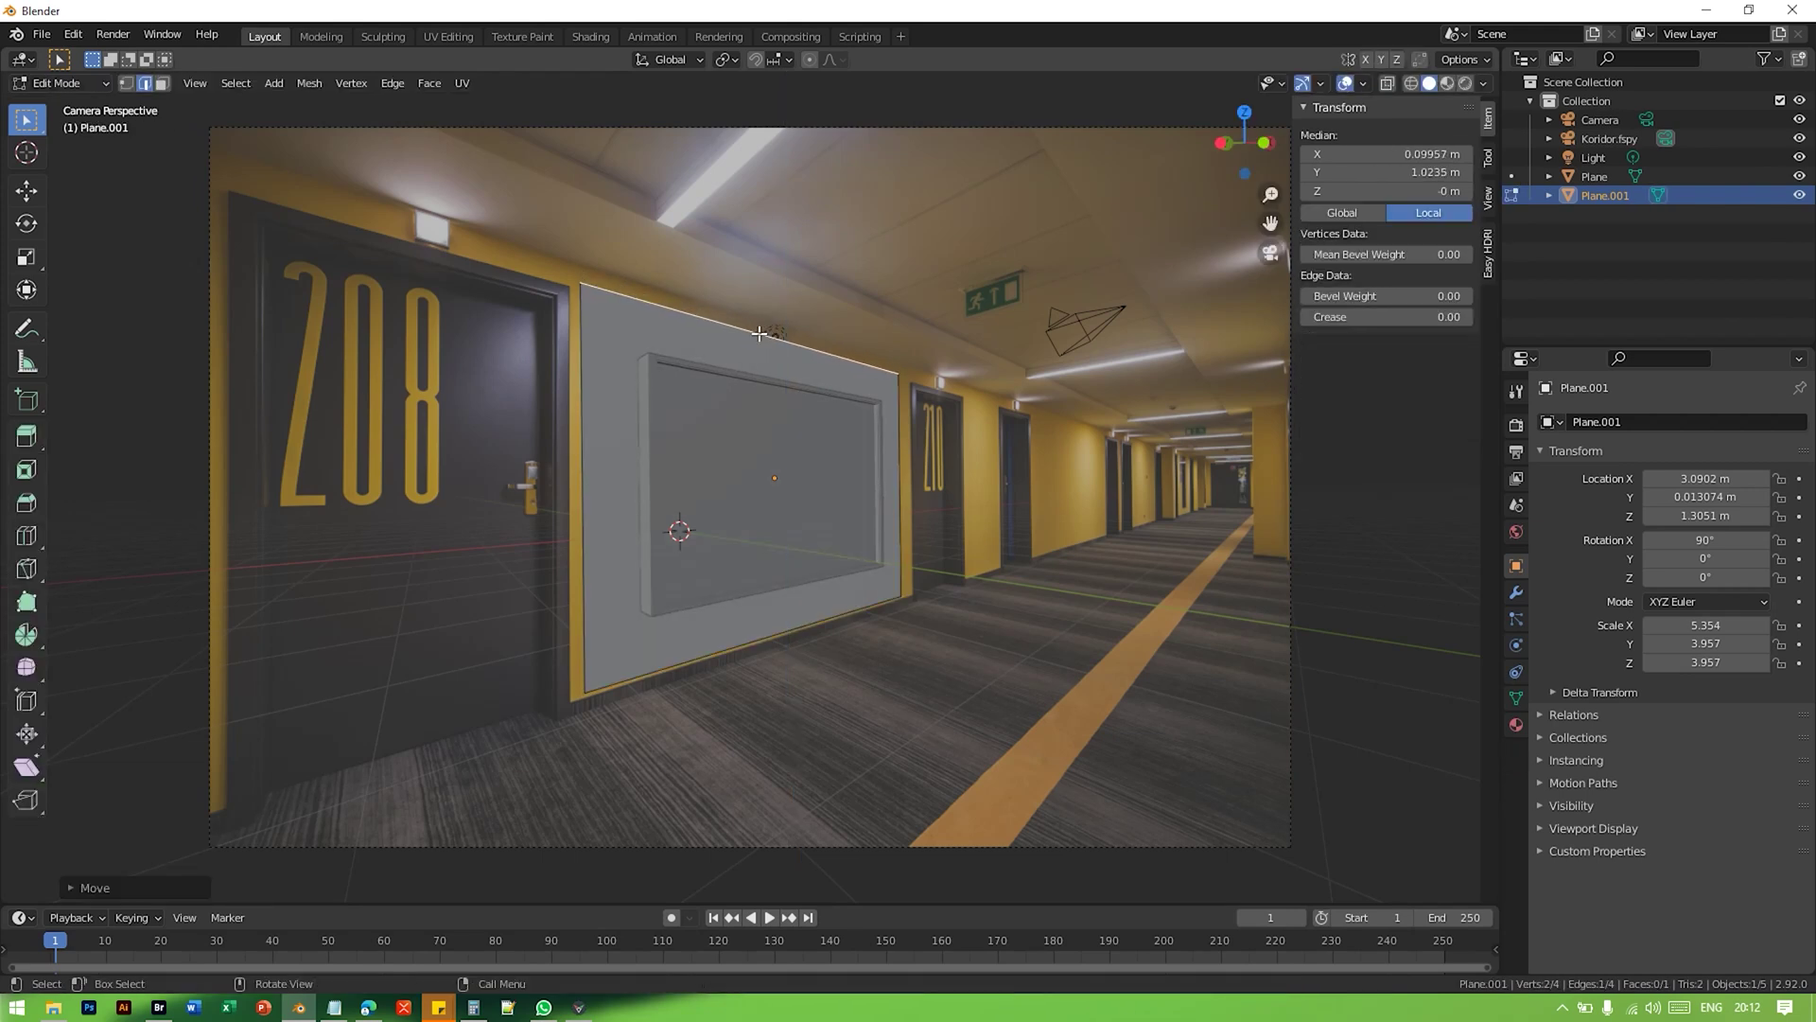
{"action": "key", "text": "Tab"}
Step: Deselect all objects and switch the viewport to rendered shading
{"action": "left_click", "coordinate": [753, 473]}
{"action": "left_click", "coordinate": [953, 488]}
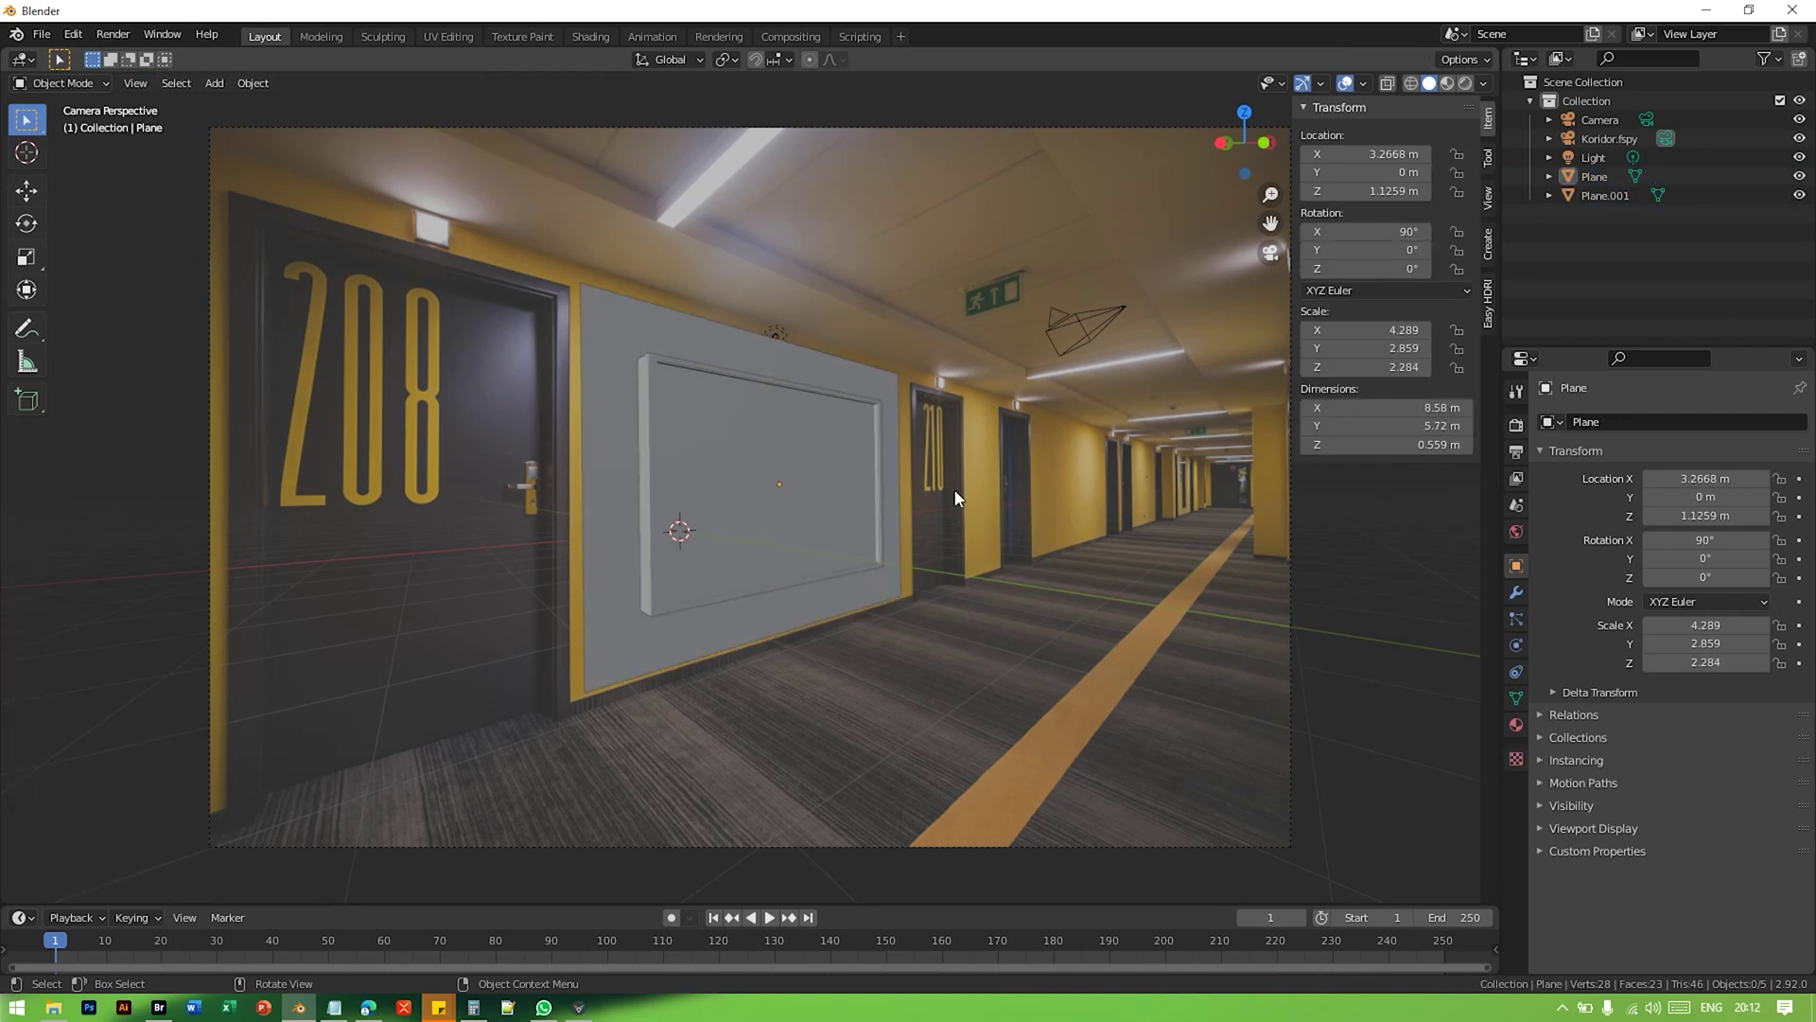
{"action": "left_click", "coordinate": [1468, 85]}
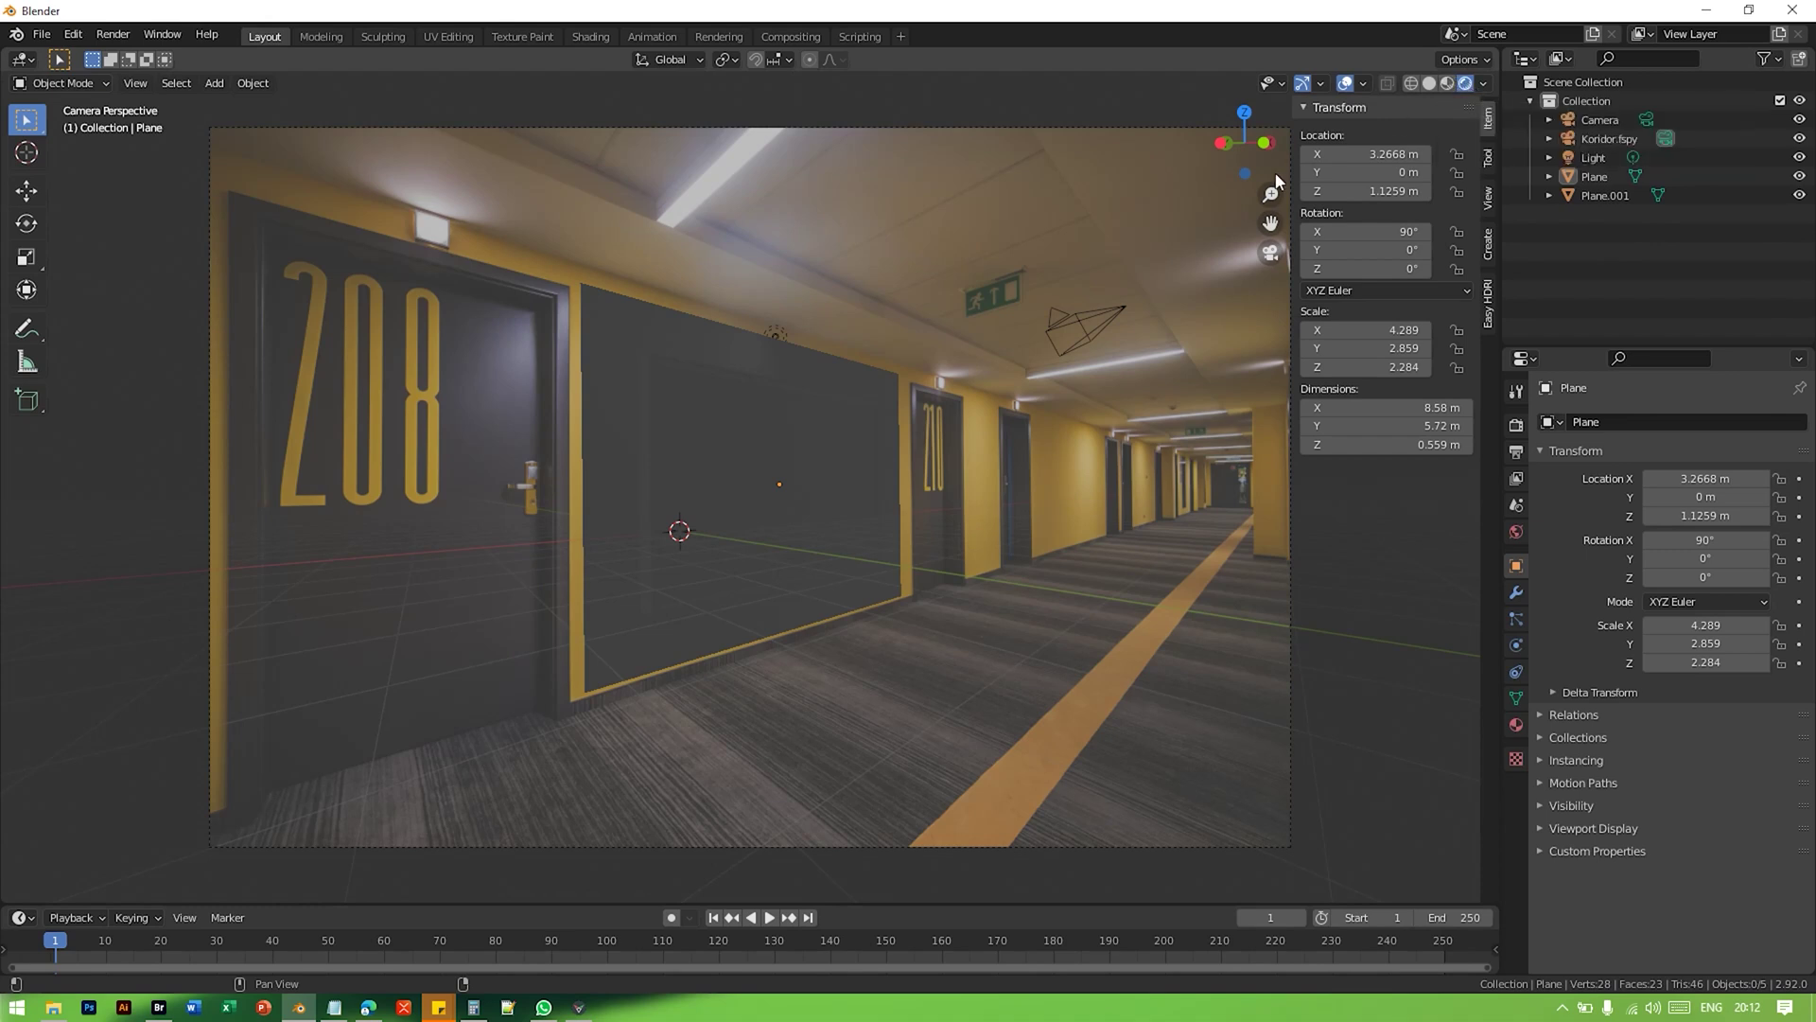
Step: Delete the default light object above the wall plane
{"action": "scroll", "coordinate": [941, 312], "scroll_direction": "down", "scroll_amount": 2}
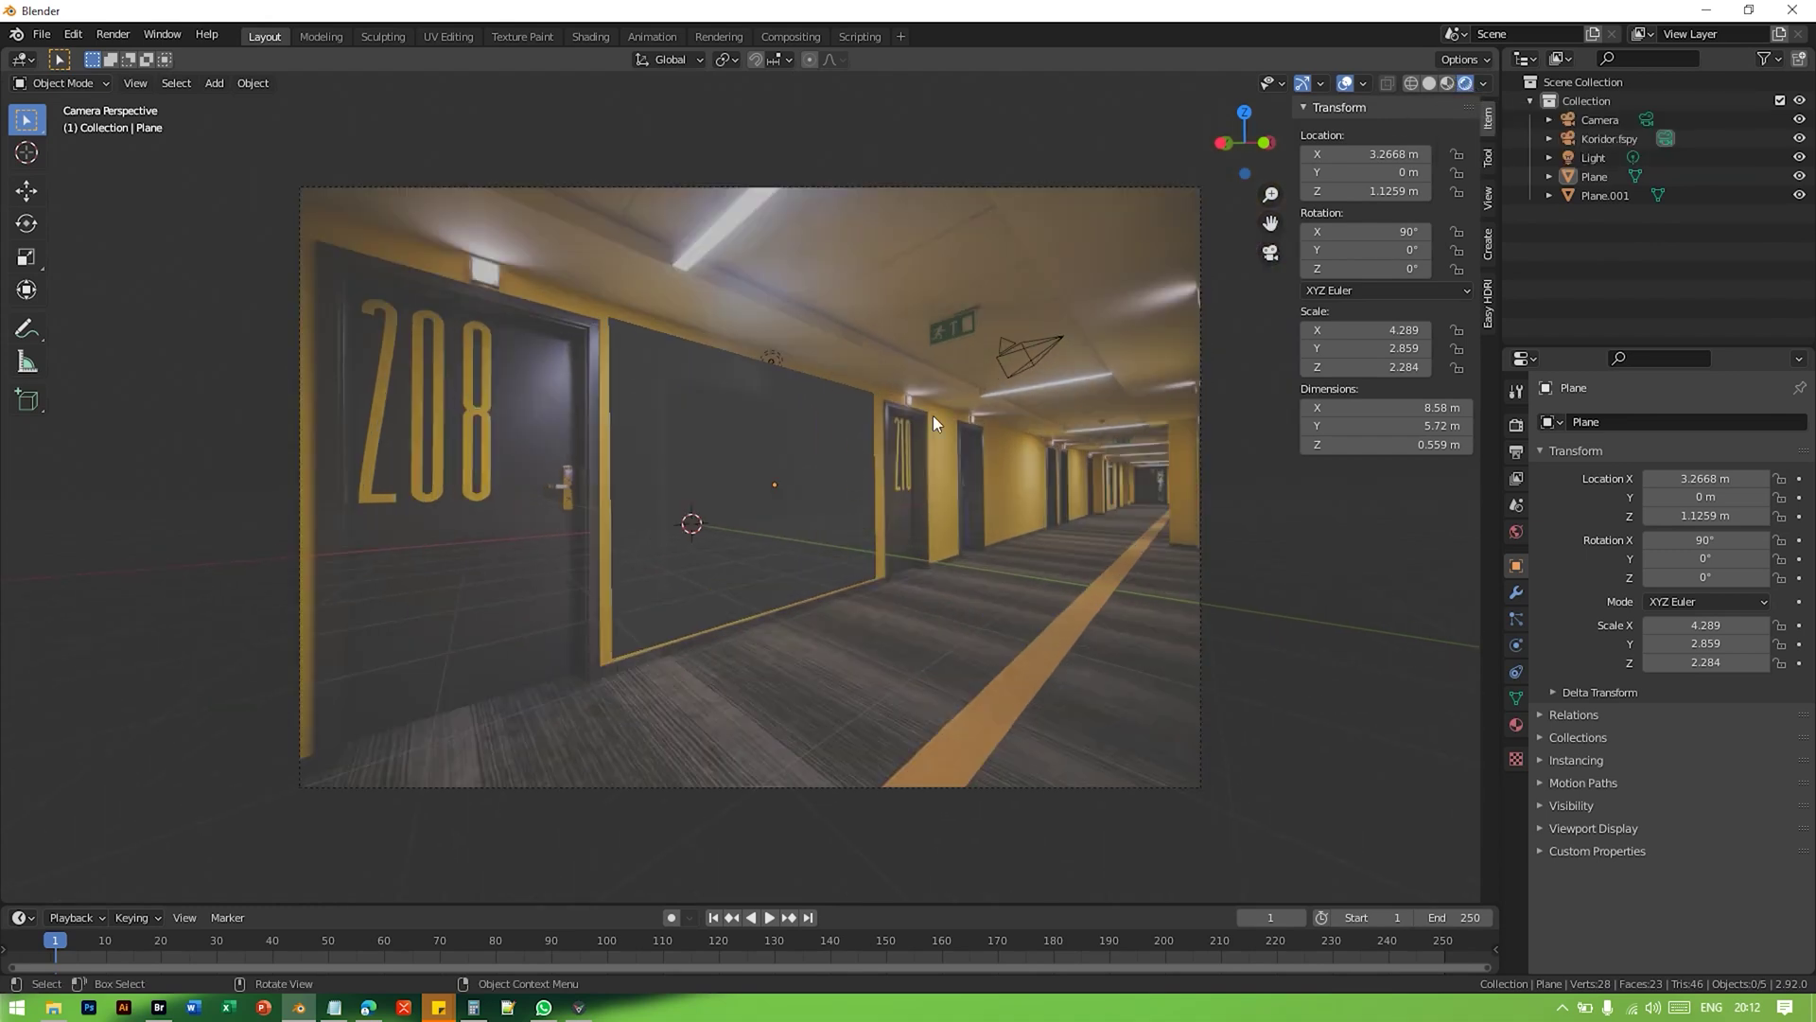
{"action": "left_click", "coordinate": [777, 355]}
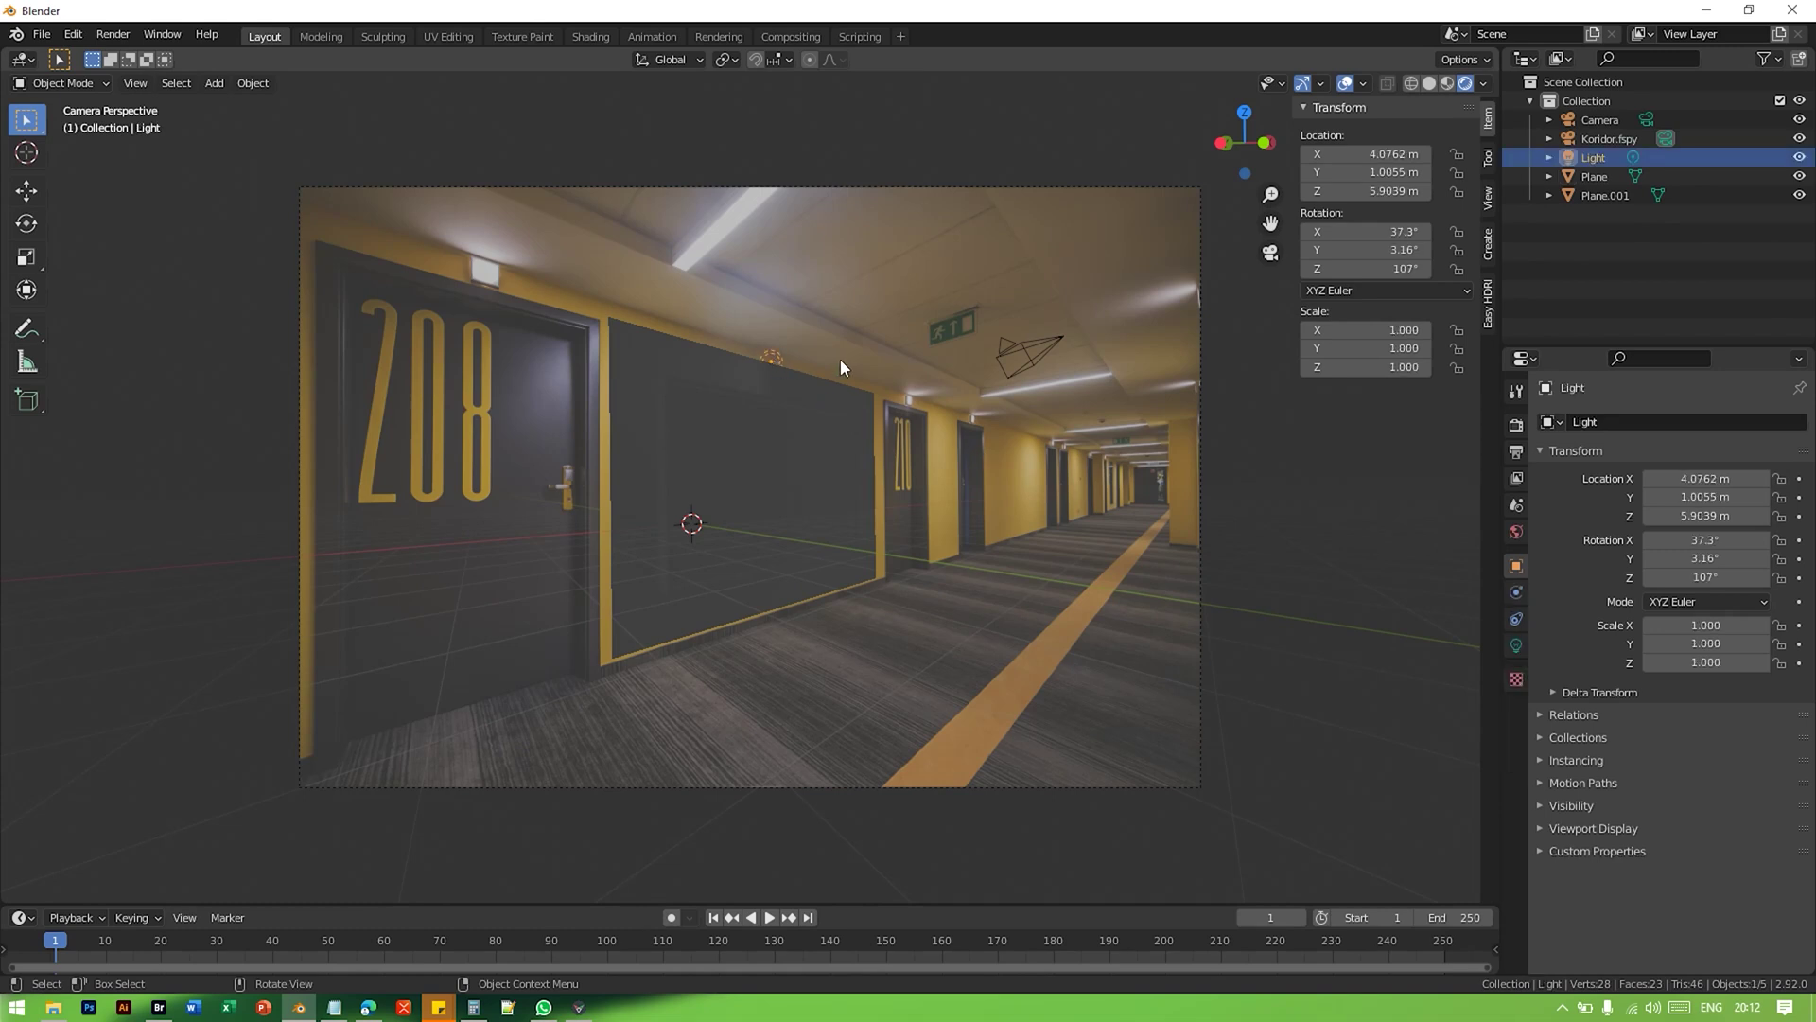
{"action": "key", "text": "x"}
{"action": "left_click", "coordinate": [903, 377]}
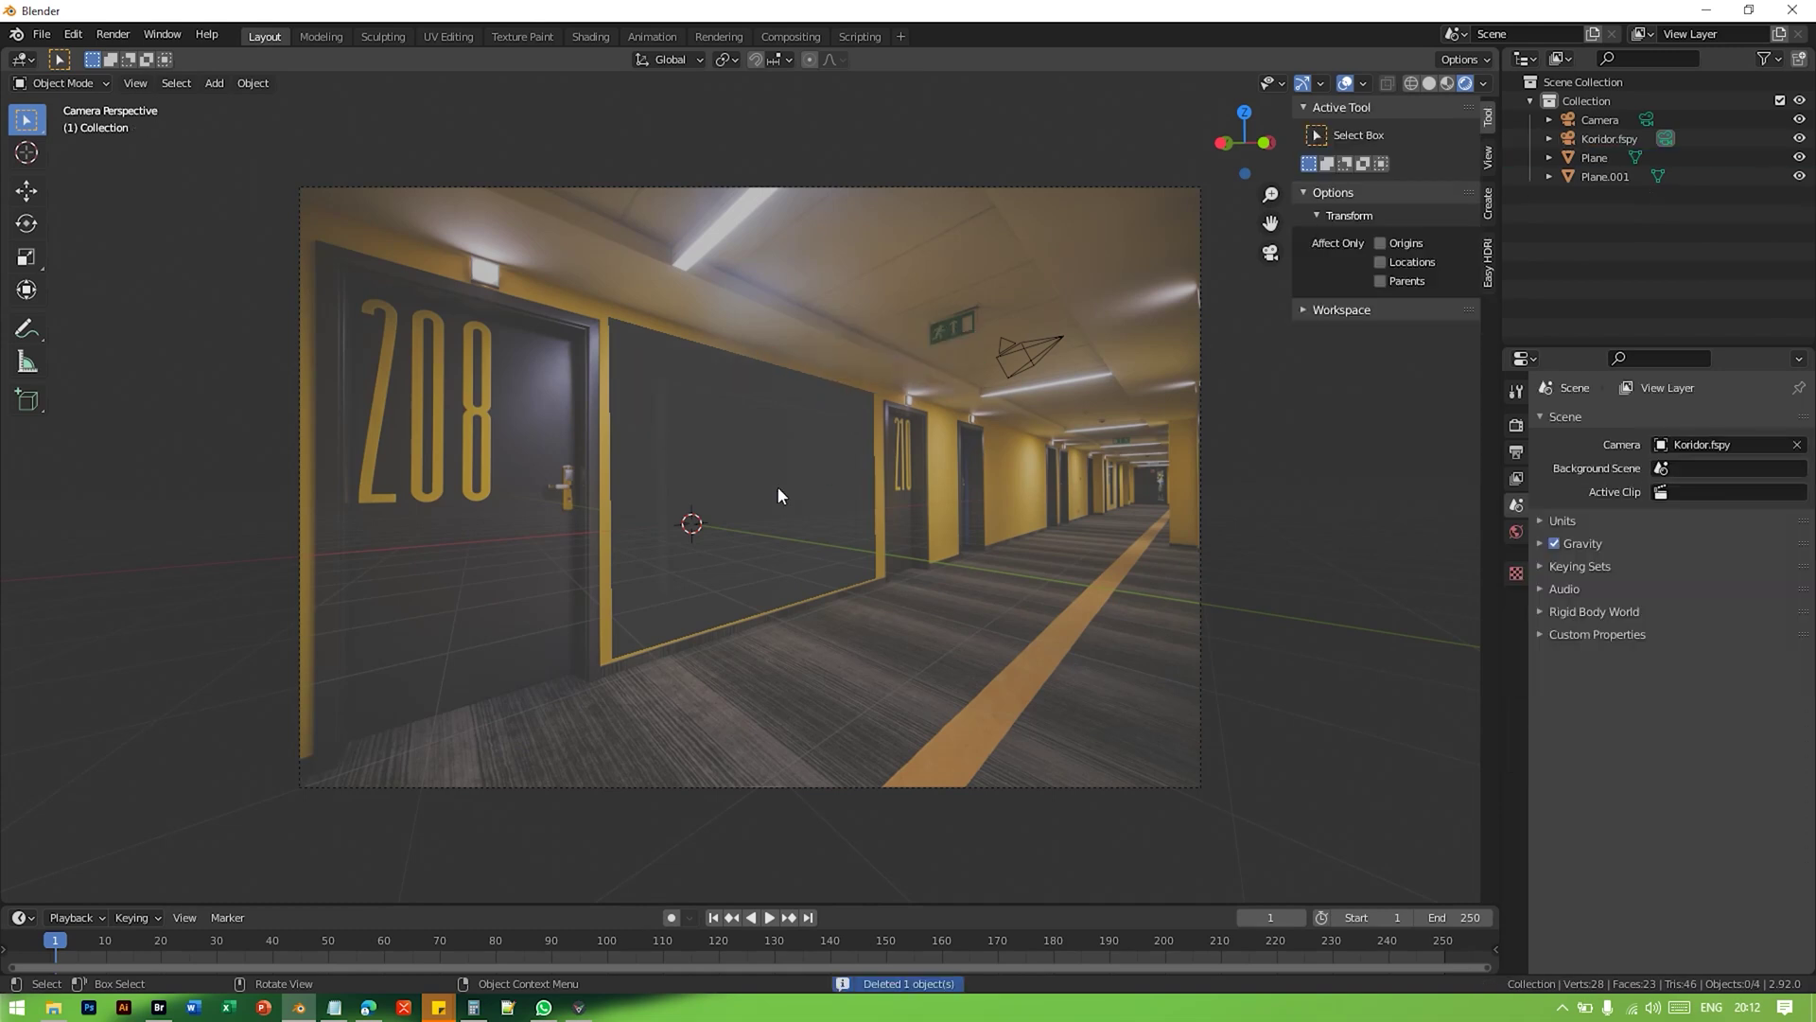
Step: Add an area light and raise it along Z to about 7.9 m, near the corridor's first ceiling light strip
{"action": "key", "text": "shift+a"}
{"action": "mouse_move", "coordinate": [670, 748]}
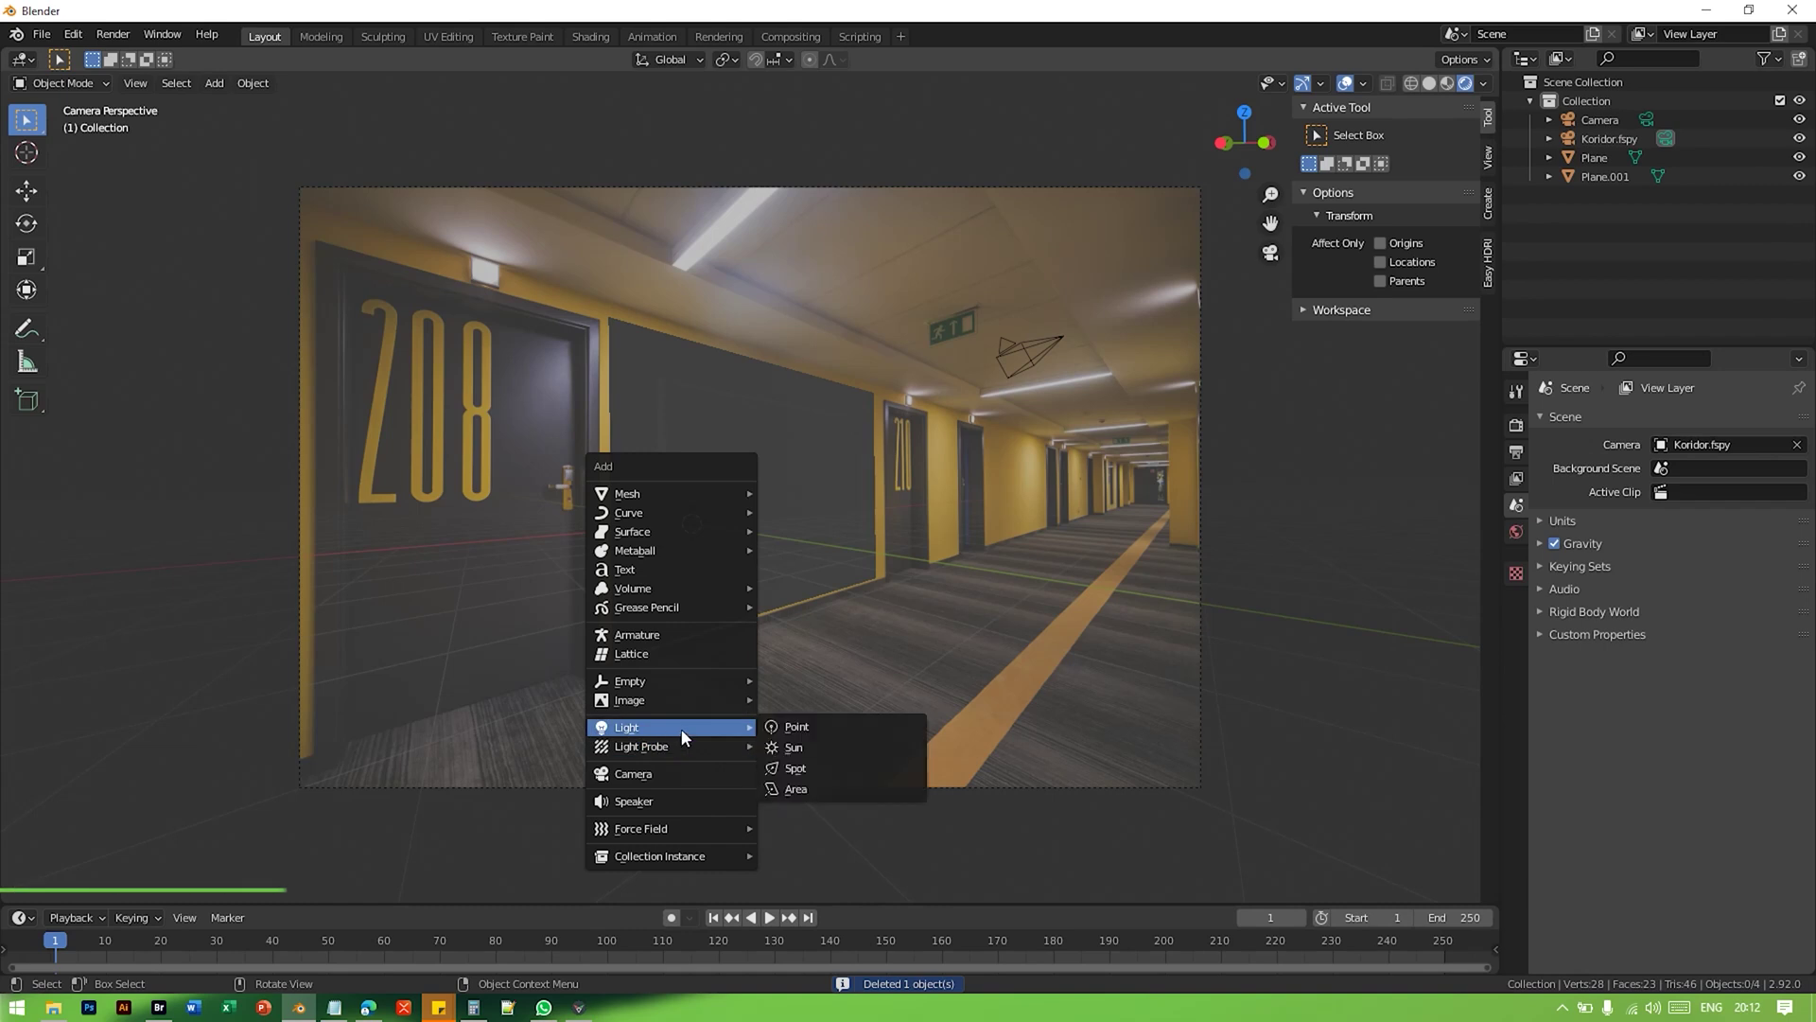
{"action": "left_click", "coordinate": [854, 788]}
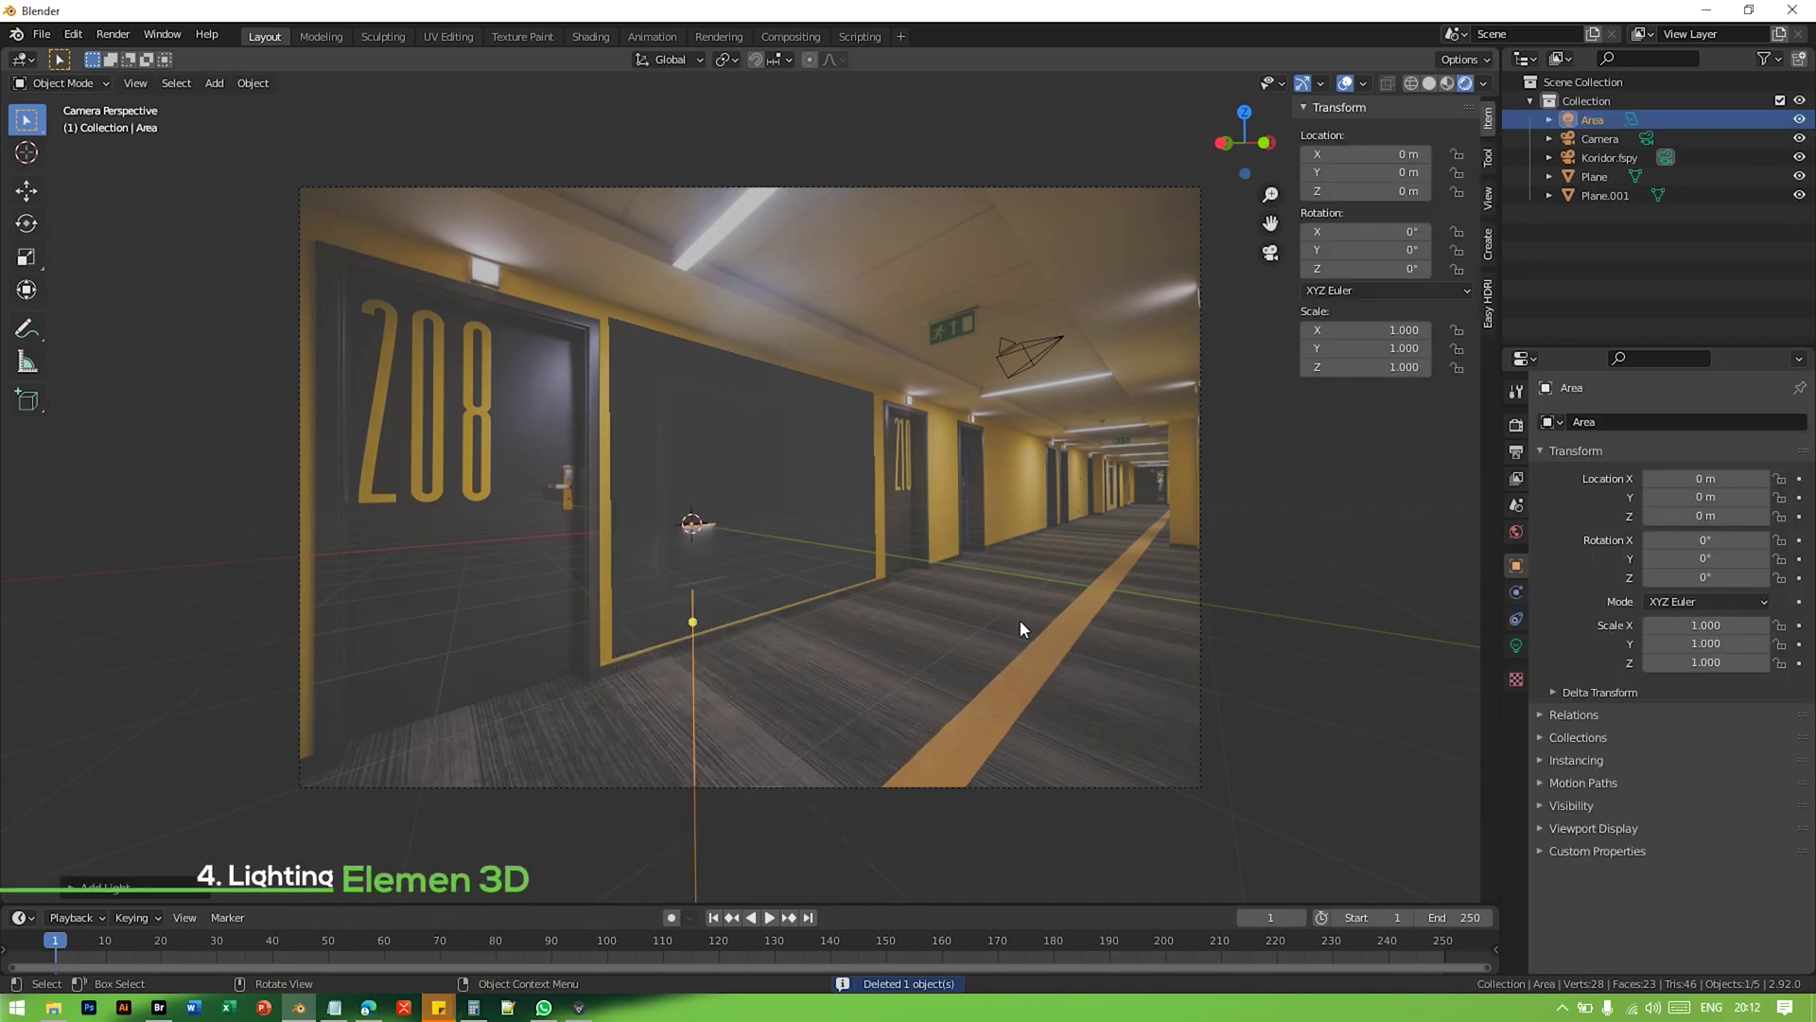
{"action": "key", "text": "g"}
{"action": "key", "text": "z"}
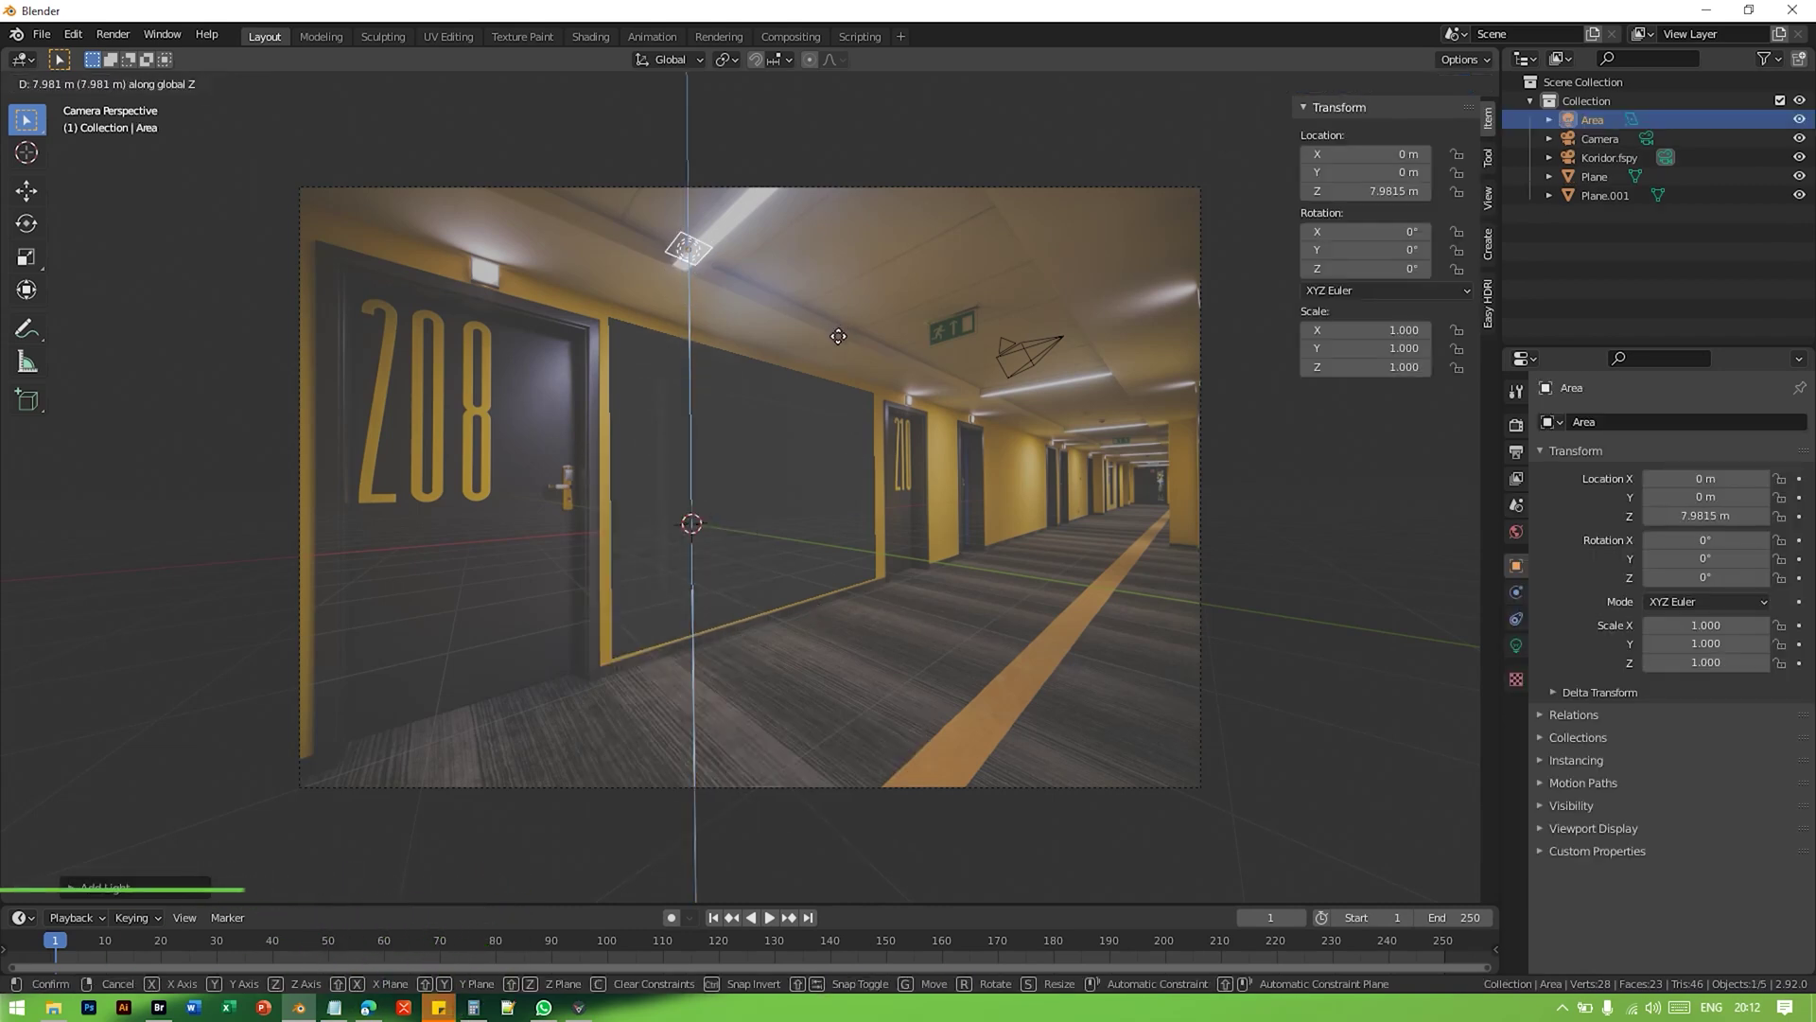
{"action": "left_click", "coordinate": [804, 297]}
Step: Stretch the area light along Y to a scale of about 5.13 and shift it along X to about 0.29 m
{"action": "key", "text": "s"}
{"action": "key", "text": "y"}
{"action": "left_click", "coordinate": [1166, 154]}
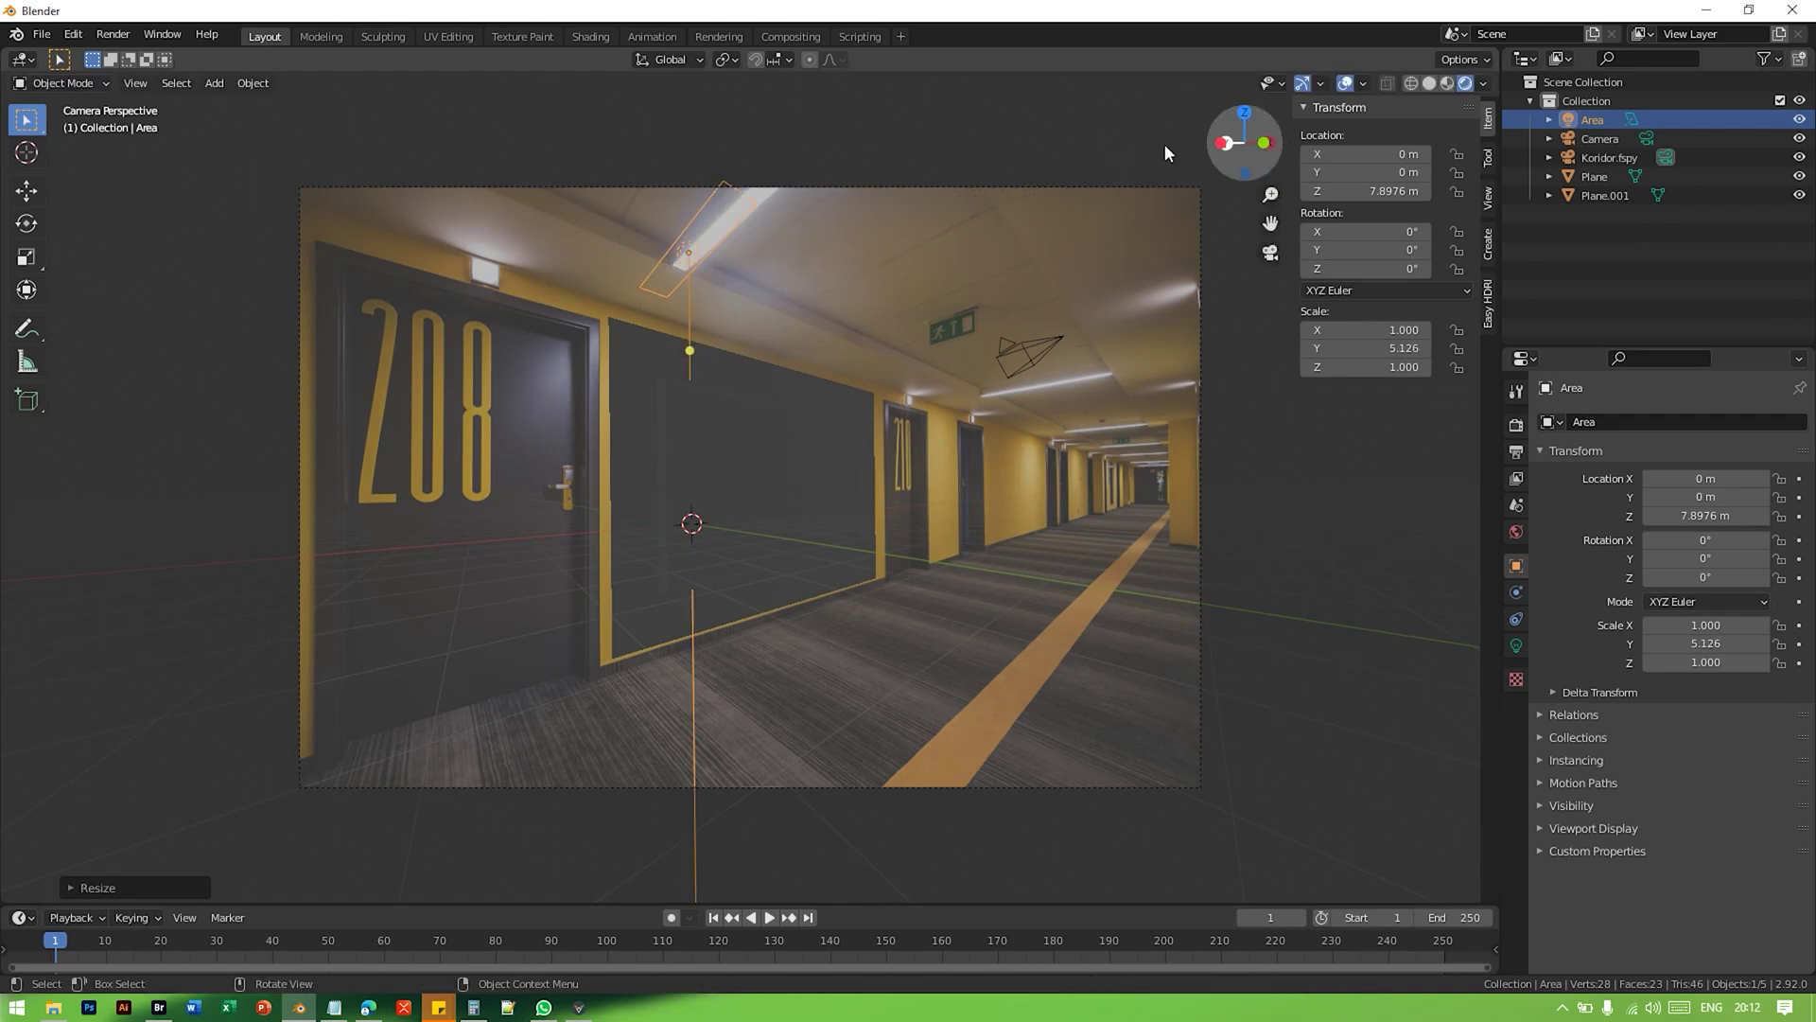
{"action": "key", "text": "g"}
{"action": "key", "text": "x"}
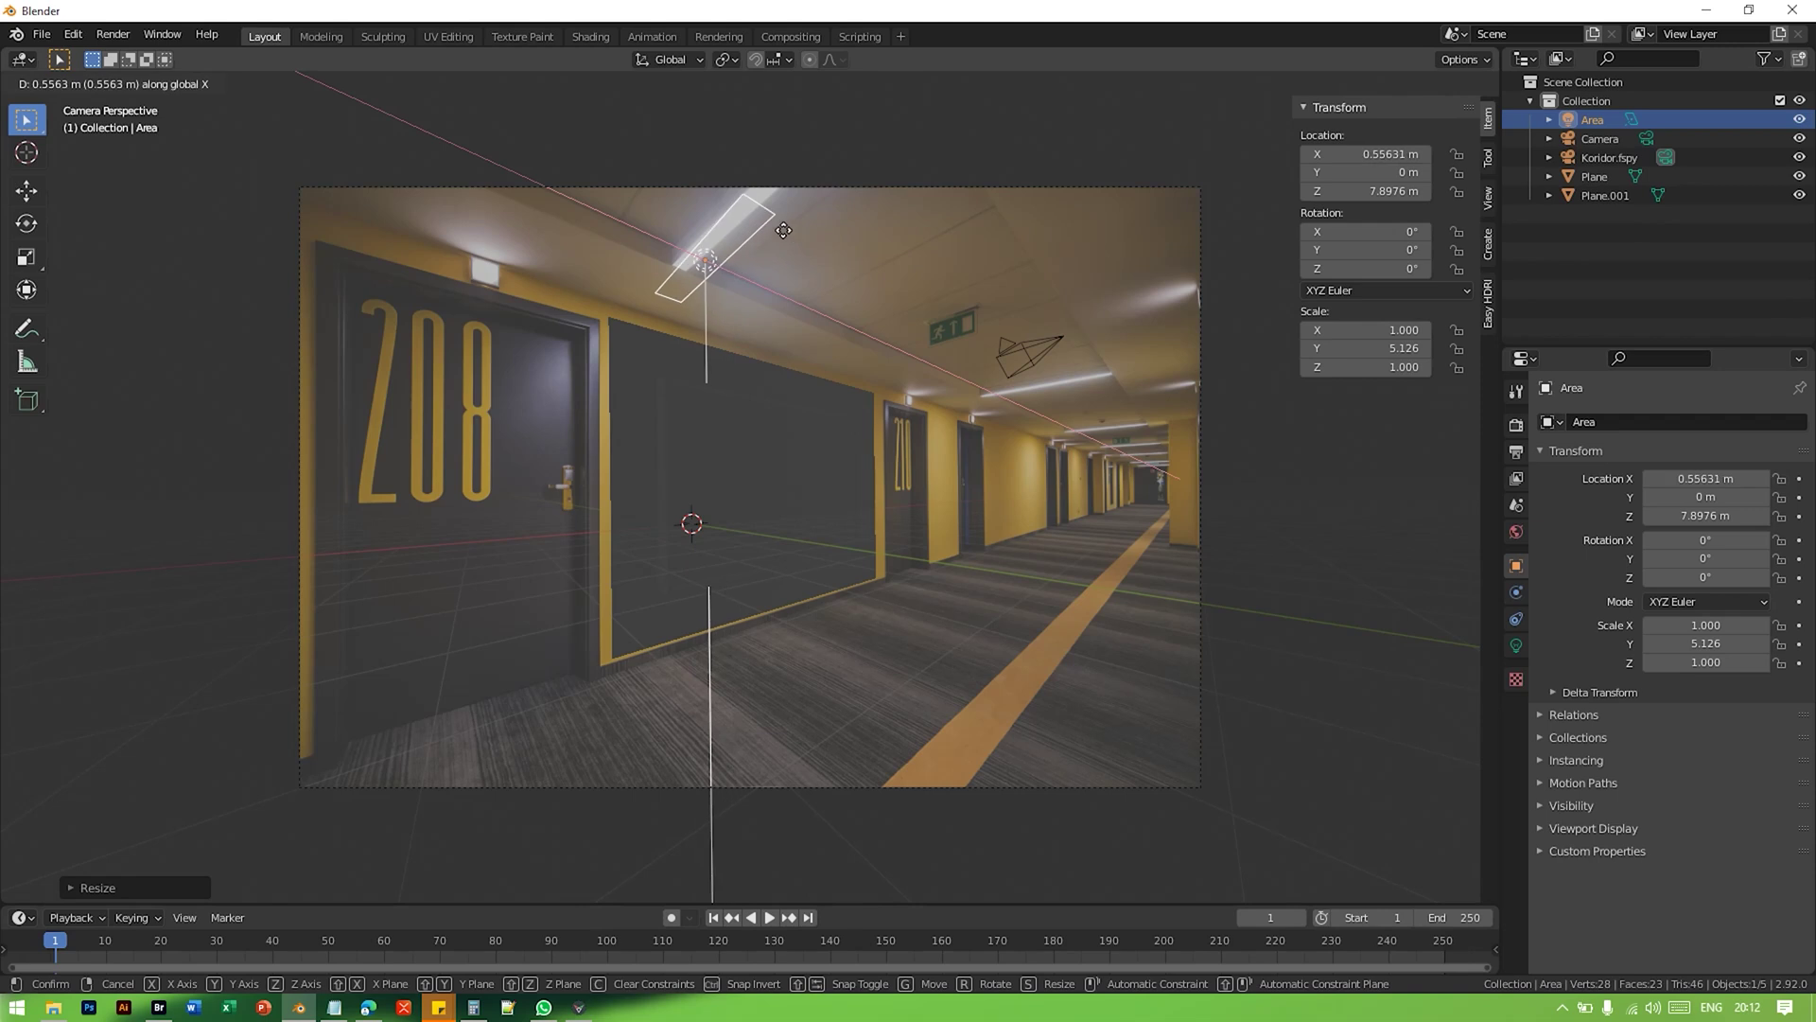
{"action": "left_click", "coordinate": [792, 225]}
Step: Move the area light along Y to about -1.42 m and scale it down uniformly to an X scale of about 0.767
{"action": "key", "text": "g"}
{"action": "key", "text": "y"}
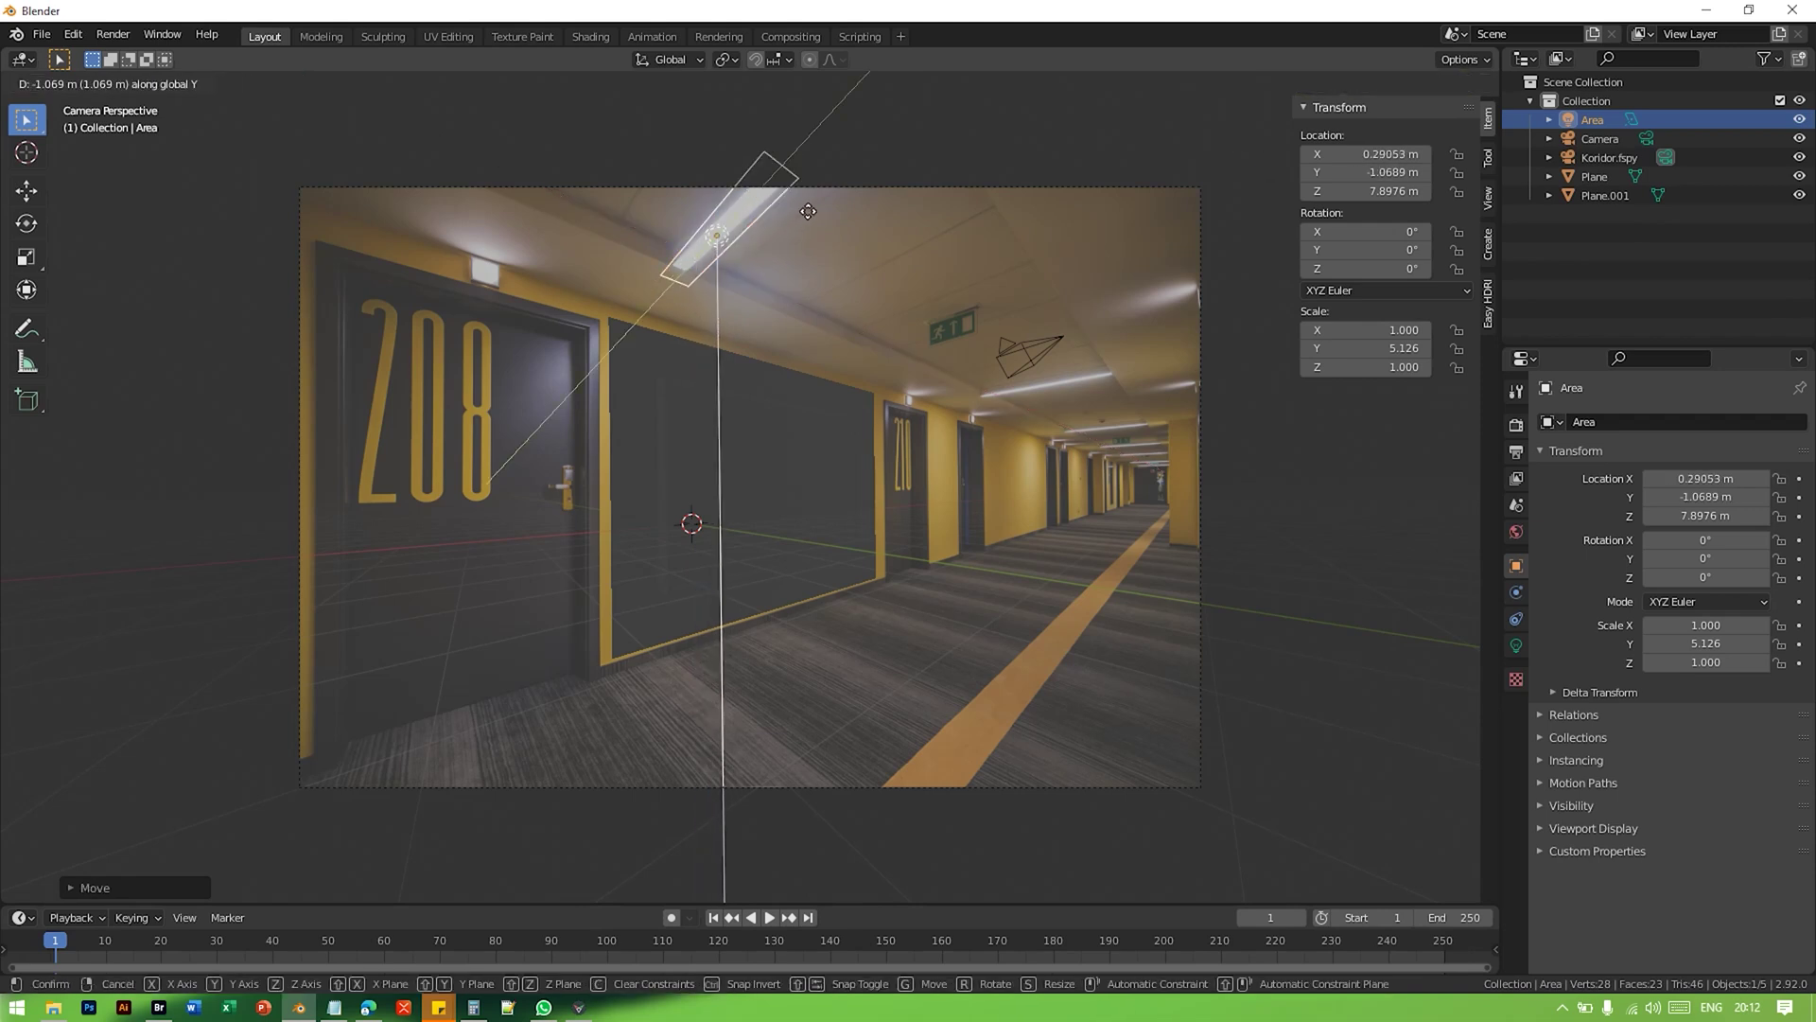
{"action": "left_click", "coordinate": [819, 211]}
{"action": "key", "text": "s"}
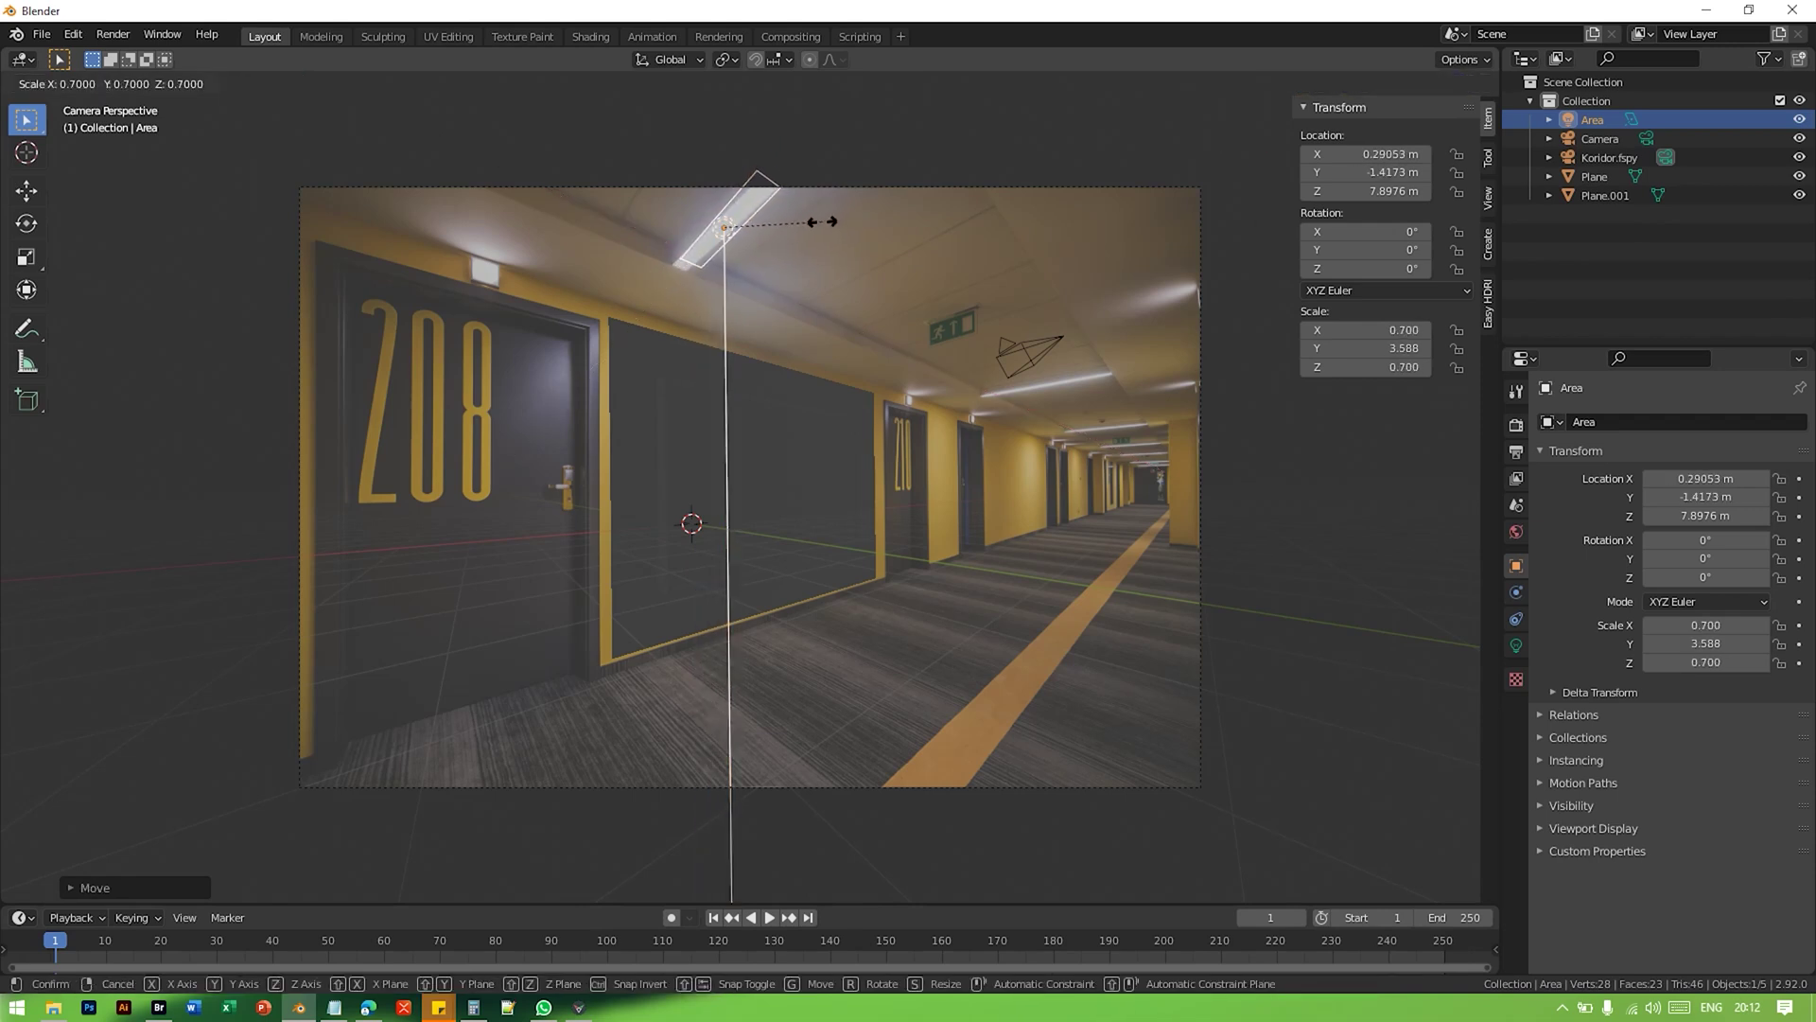
{"action": "left_click", "coordinate": [836, 221]}
Step: Reposition the area light along Y to about -3.98 m
{"action": "key", "text": "g"}
{"action": "key", "text": "y"}
{"action": "left_click", "coordinate": [883, 255]}
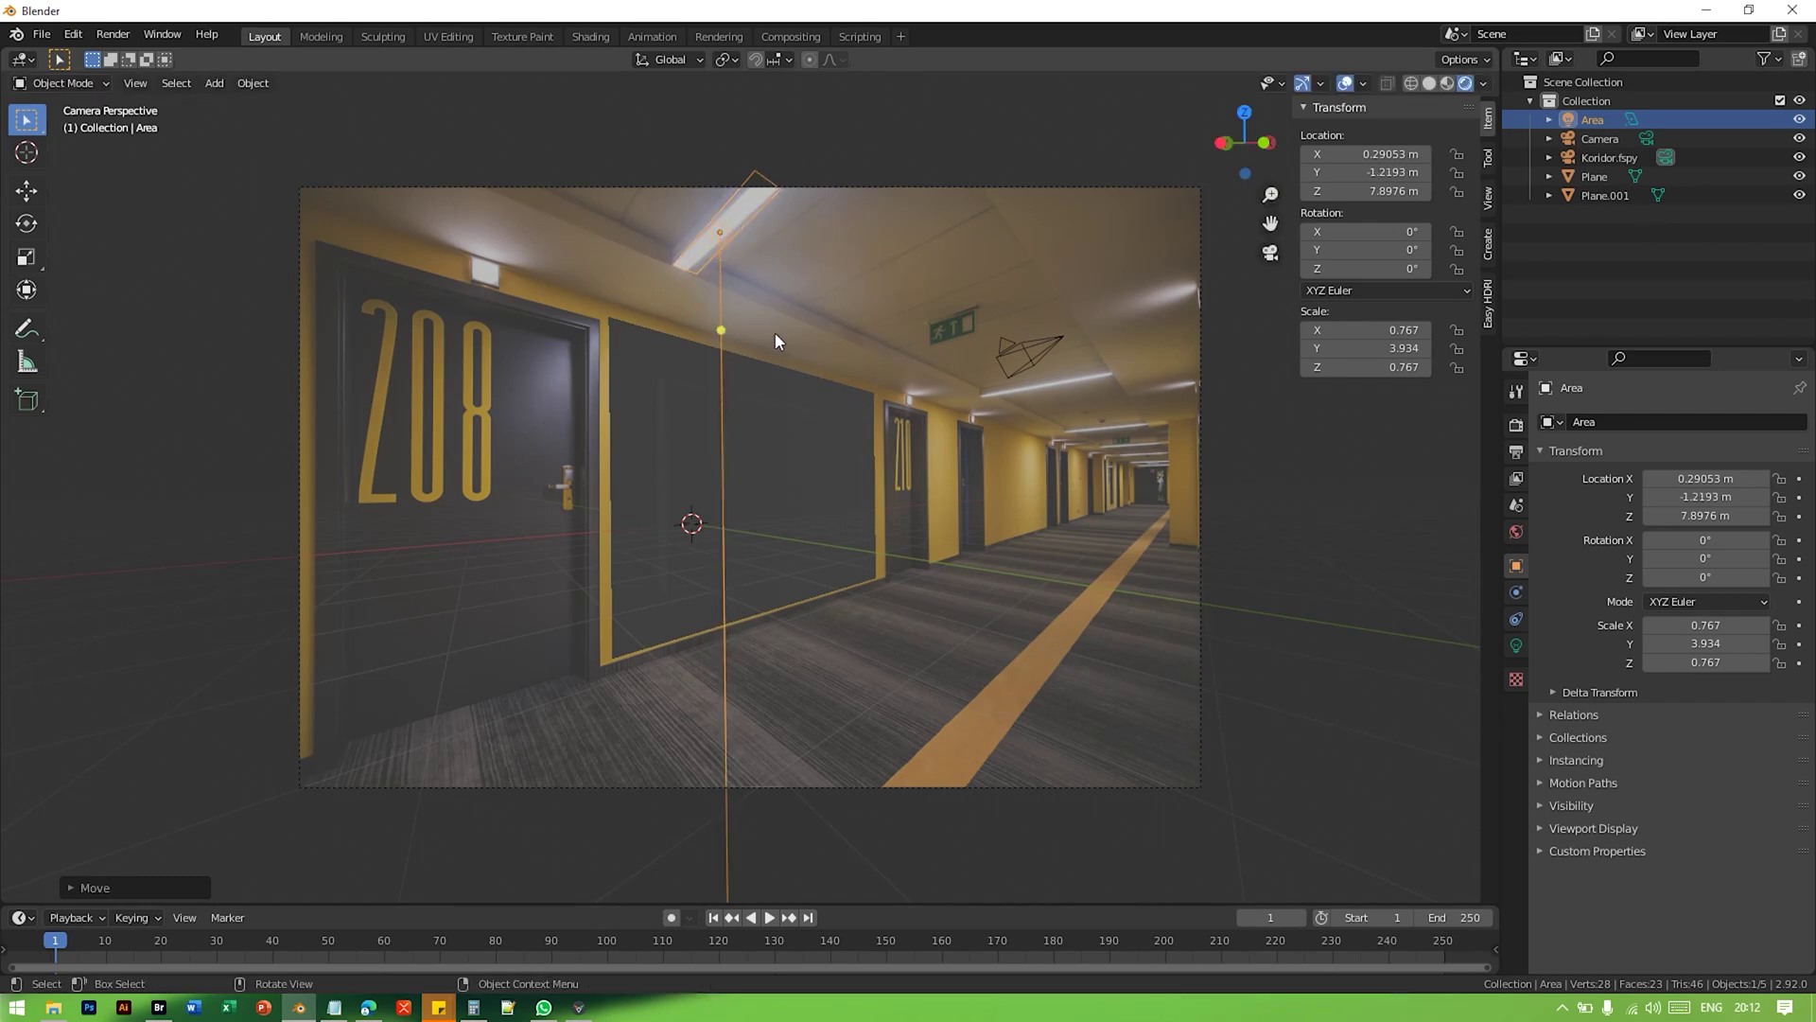
{"action": "key", "text": "g"}
{"action": "key", "text": "y"}
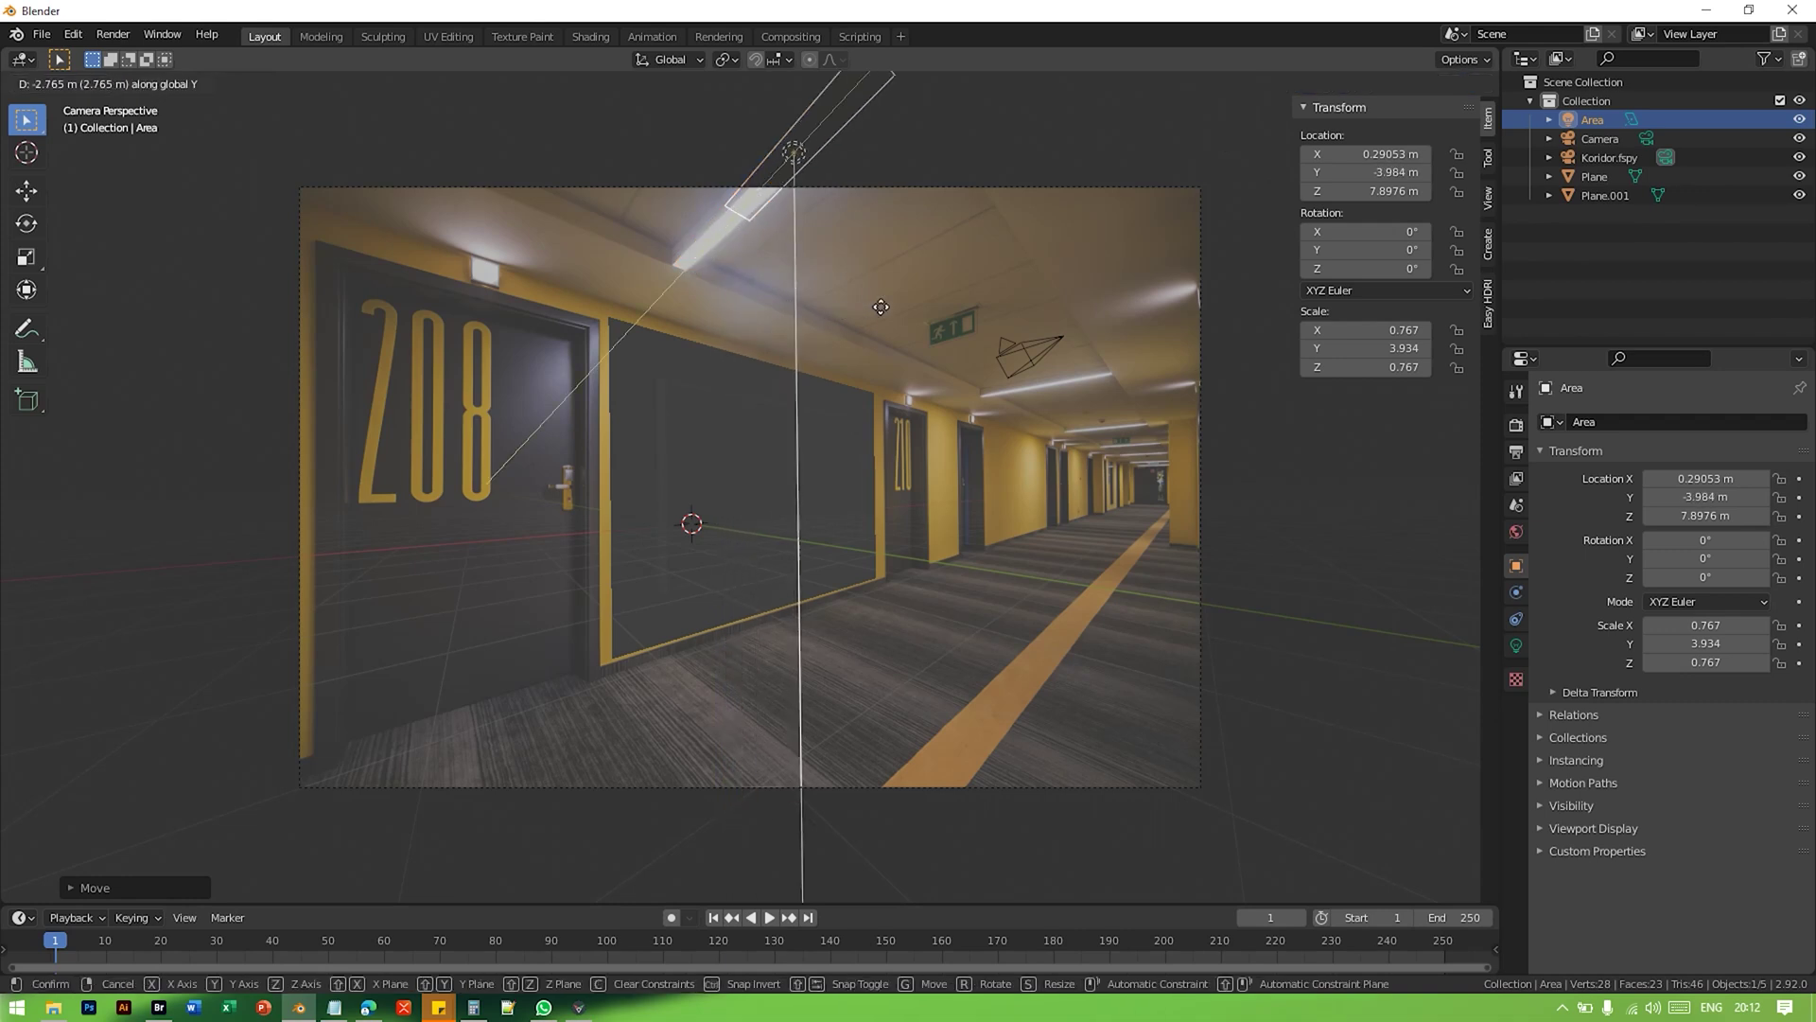
{"action": "left_click", "coordinate": [878, 270]}
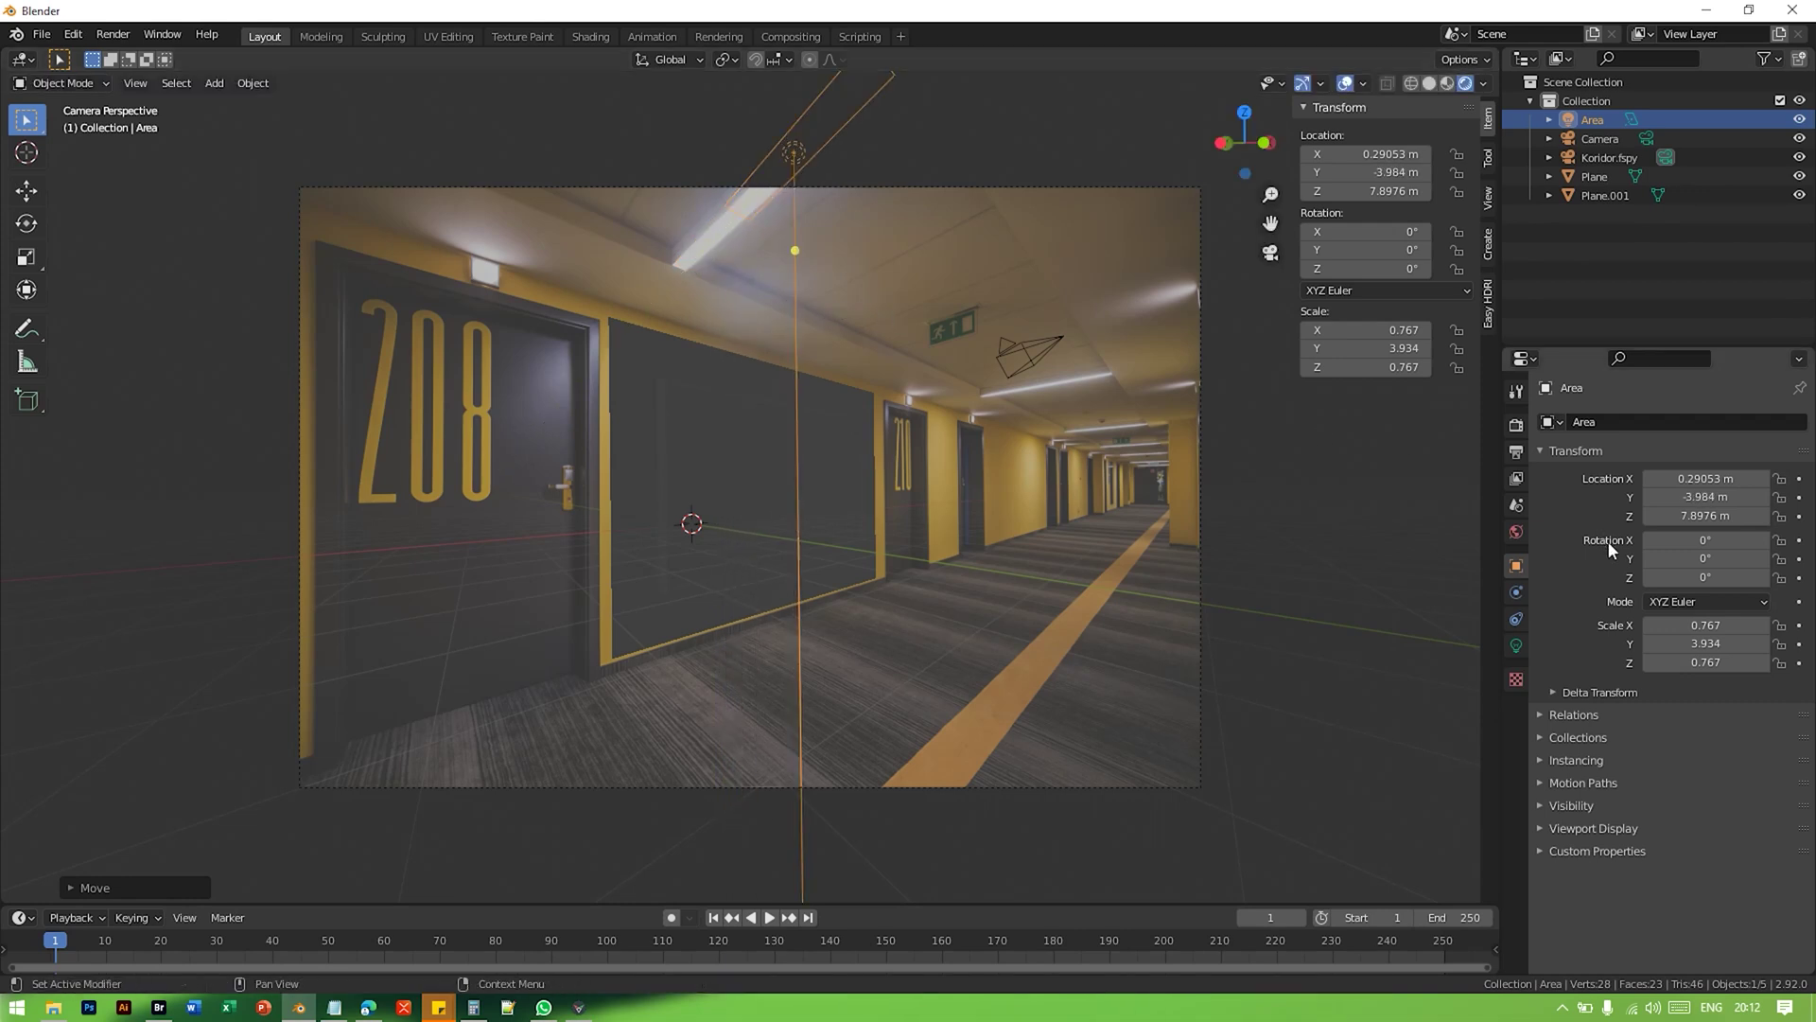
Step: Try the area light's power at 3000 W and 2000 W, and settle on 1000 W
{"action": "left_click", "coordinate": [1516, 646]}
{"action": "double_click", "coordinate": [1735, 545]}
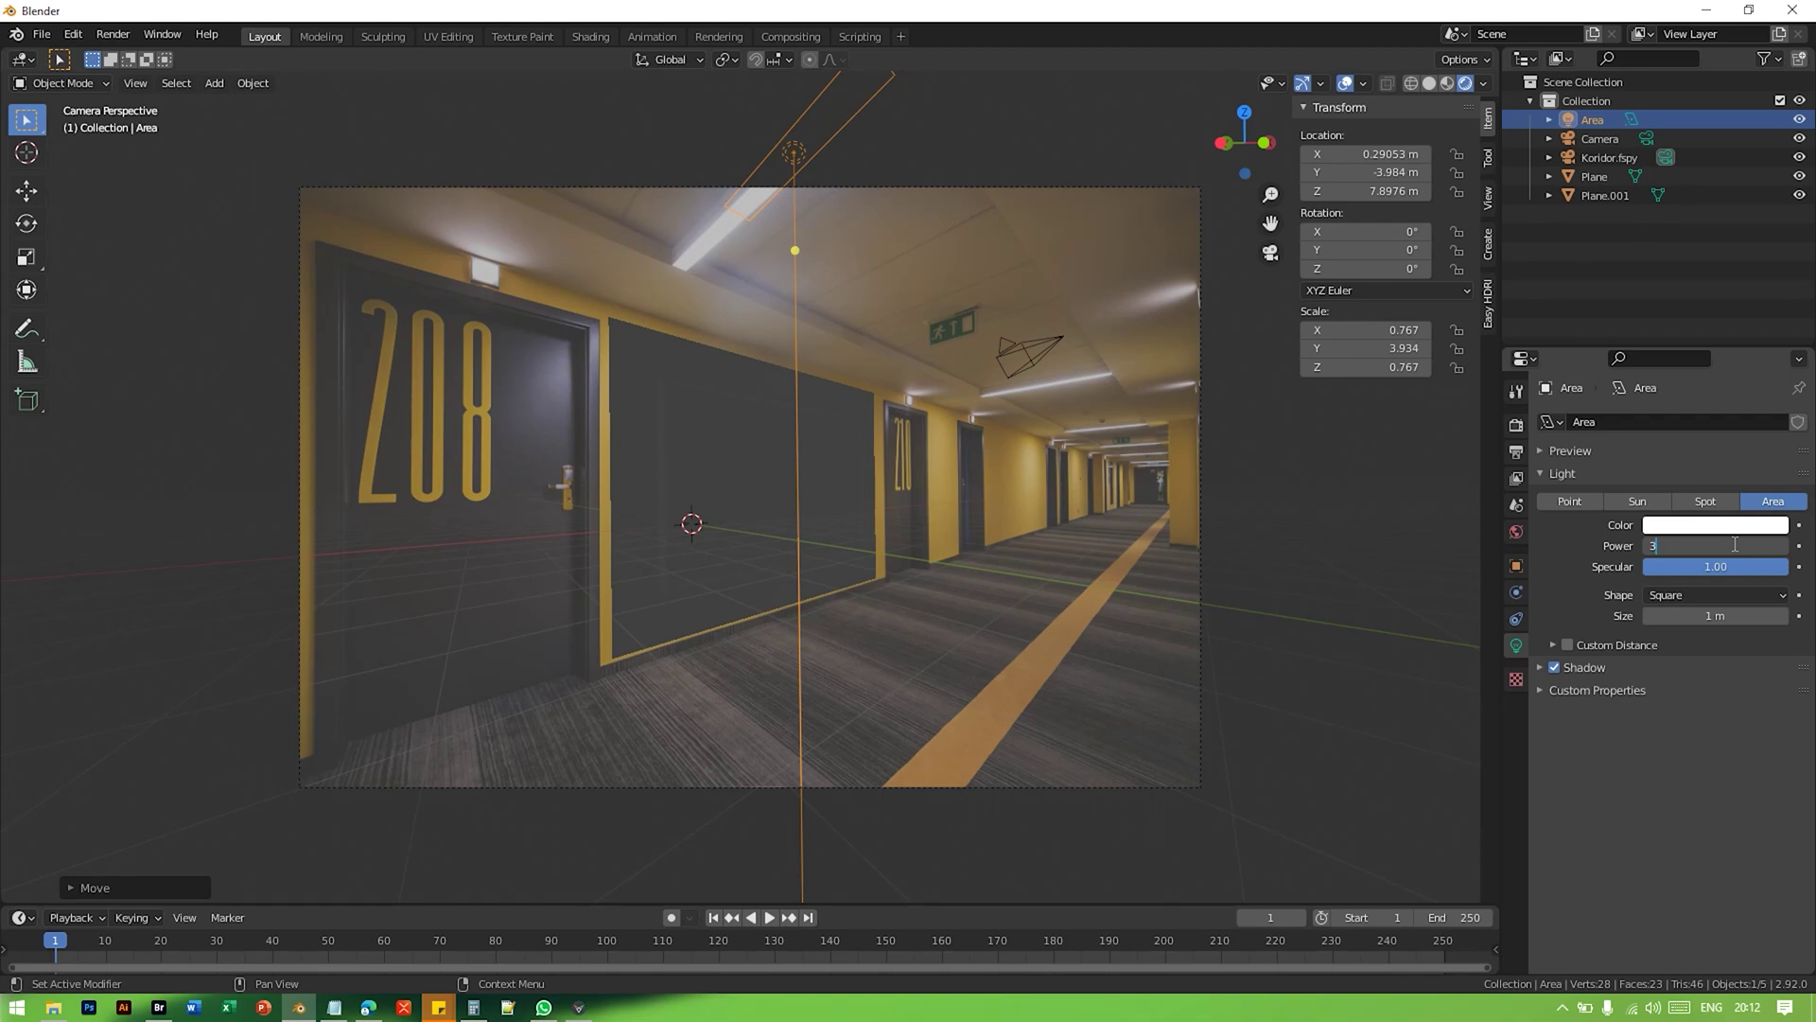
{"action": "type", "text": "3000"}
{"action": "key", "text": "Return"}
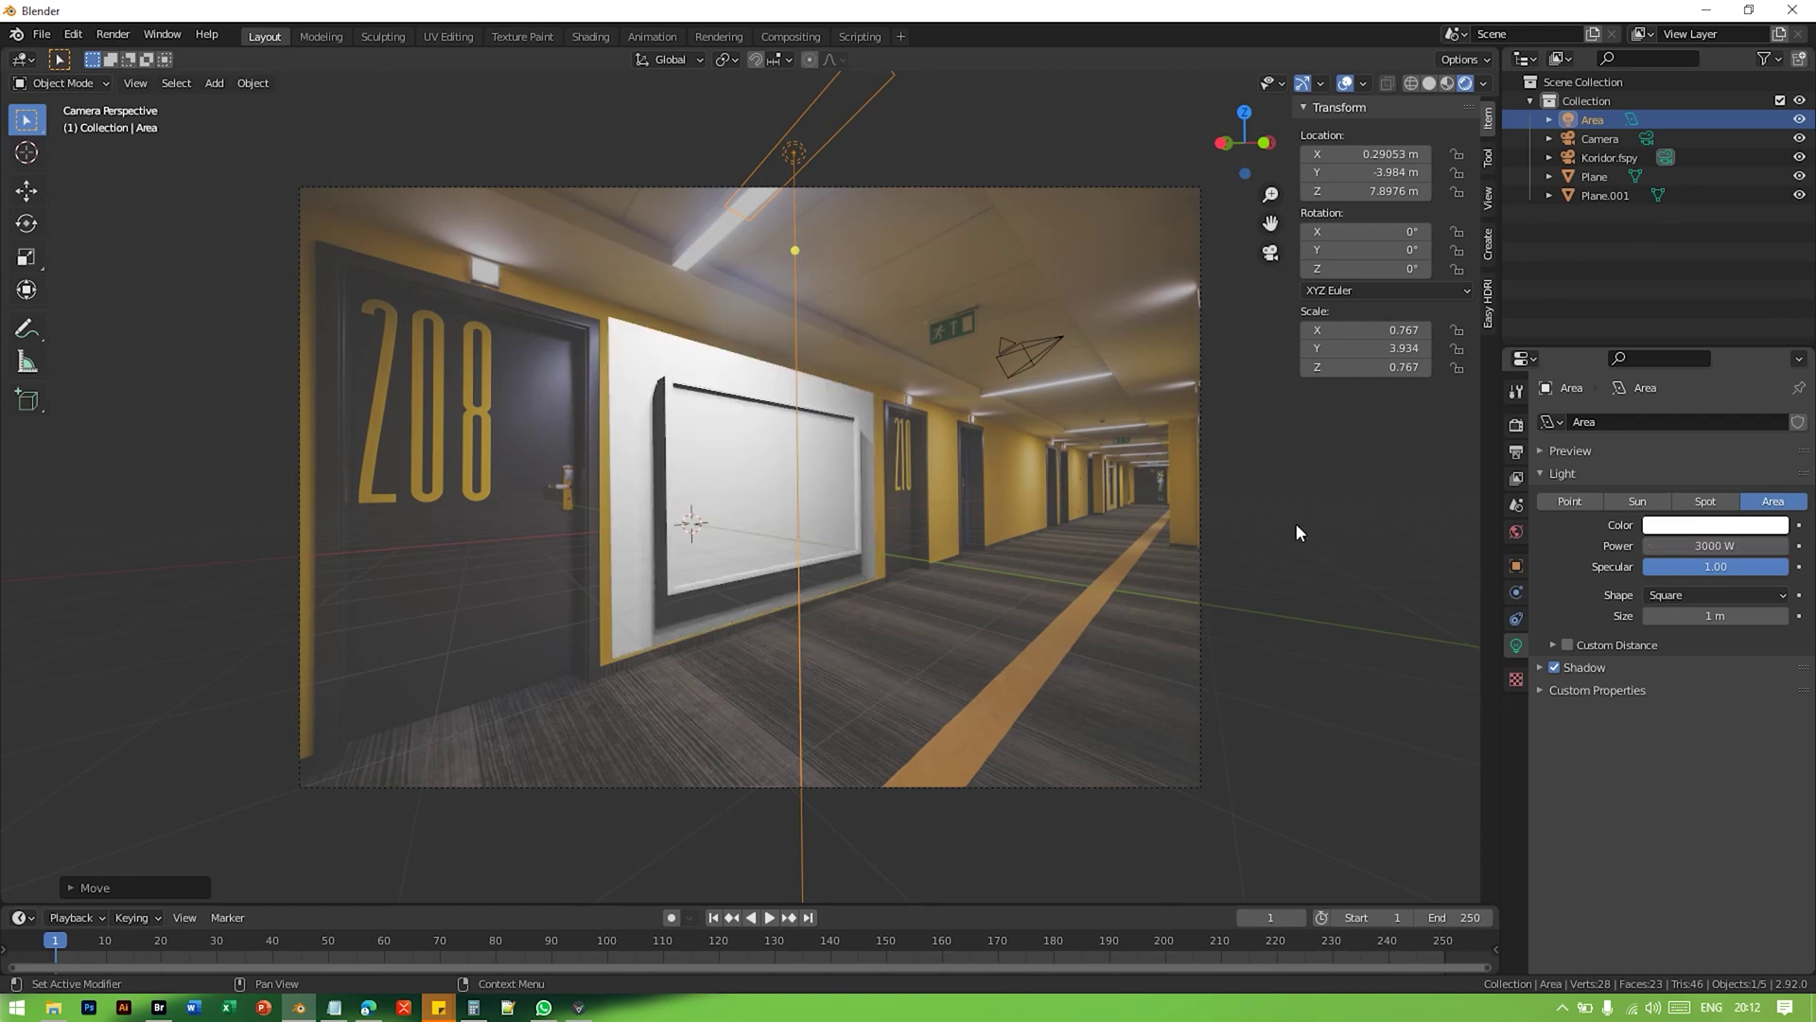
{"action": "double_click", "coordinate": [1719, 548]}
{"action": "key", "text": "Return"}
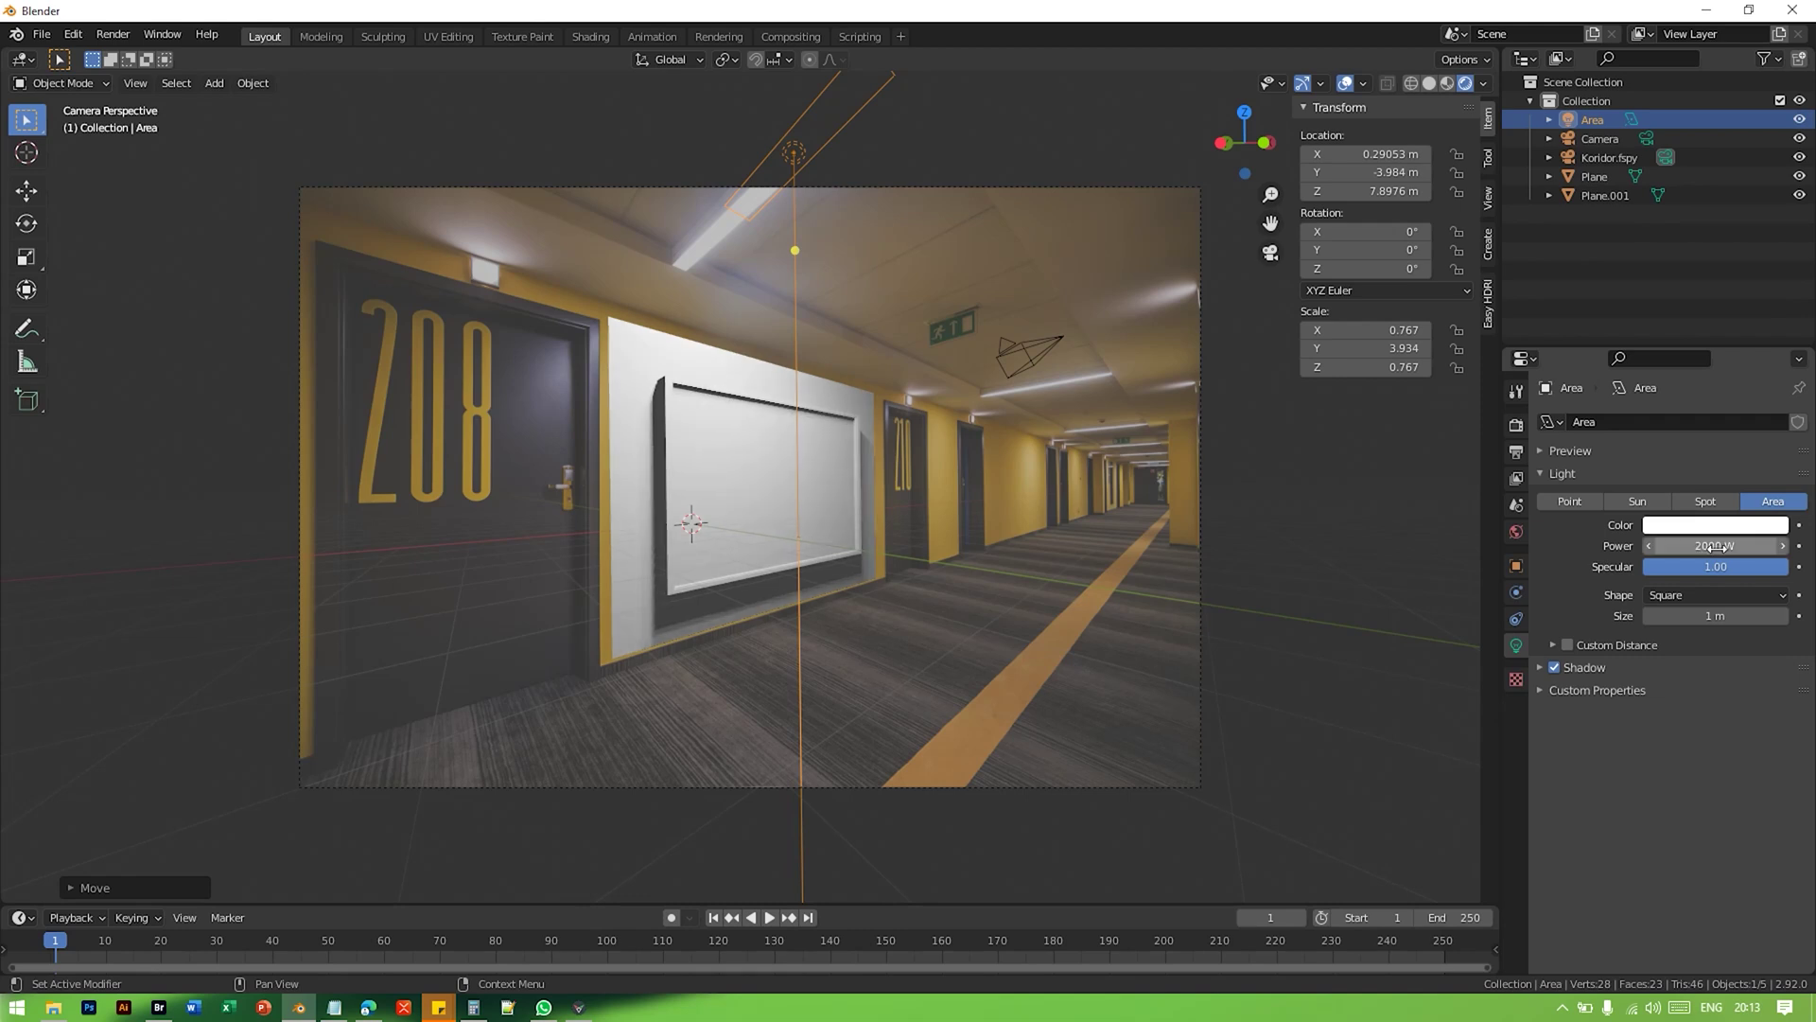
{"action": "double_click", "coordinate": [1717, 547]}
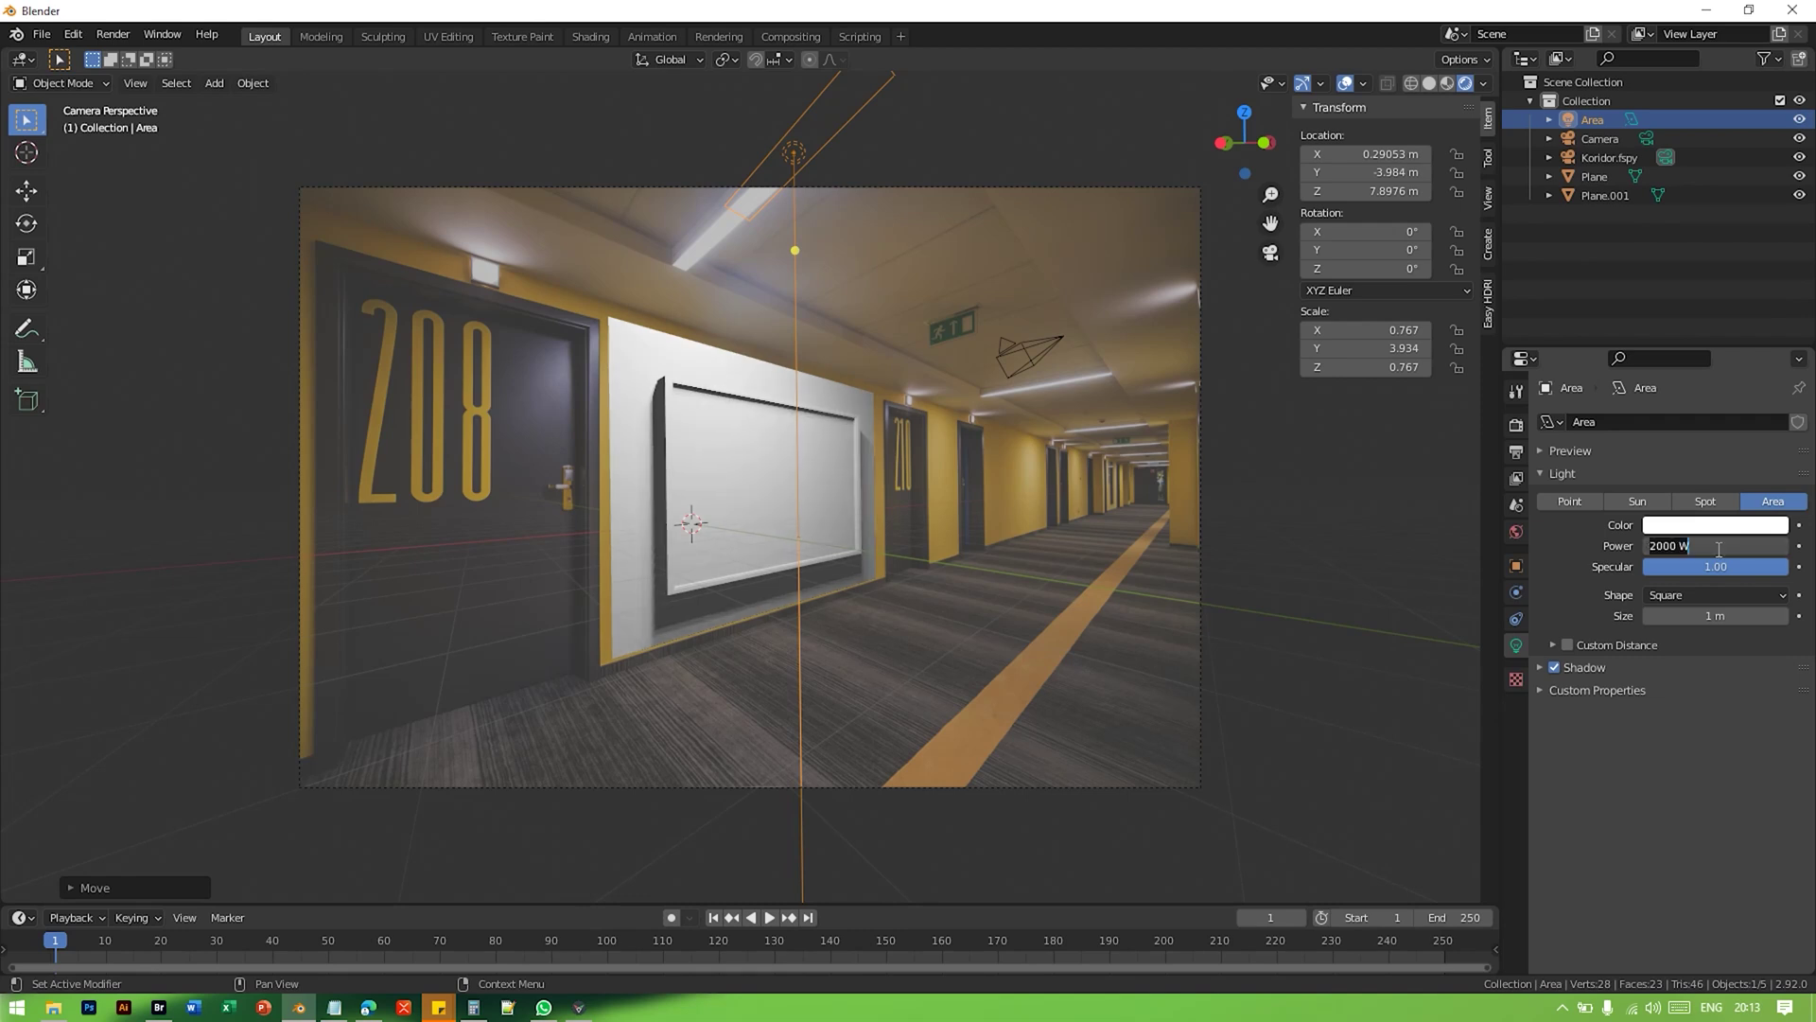
{"action": "type", "text": "1000"}
{"action": "key", "text": "Return"}
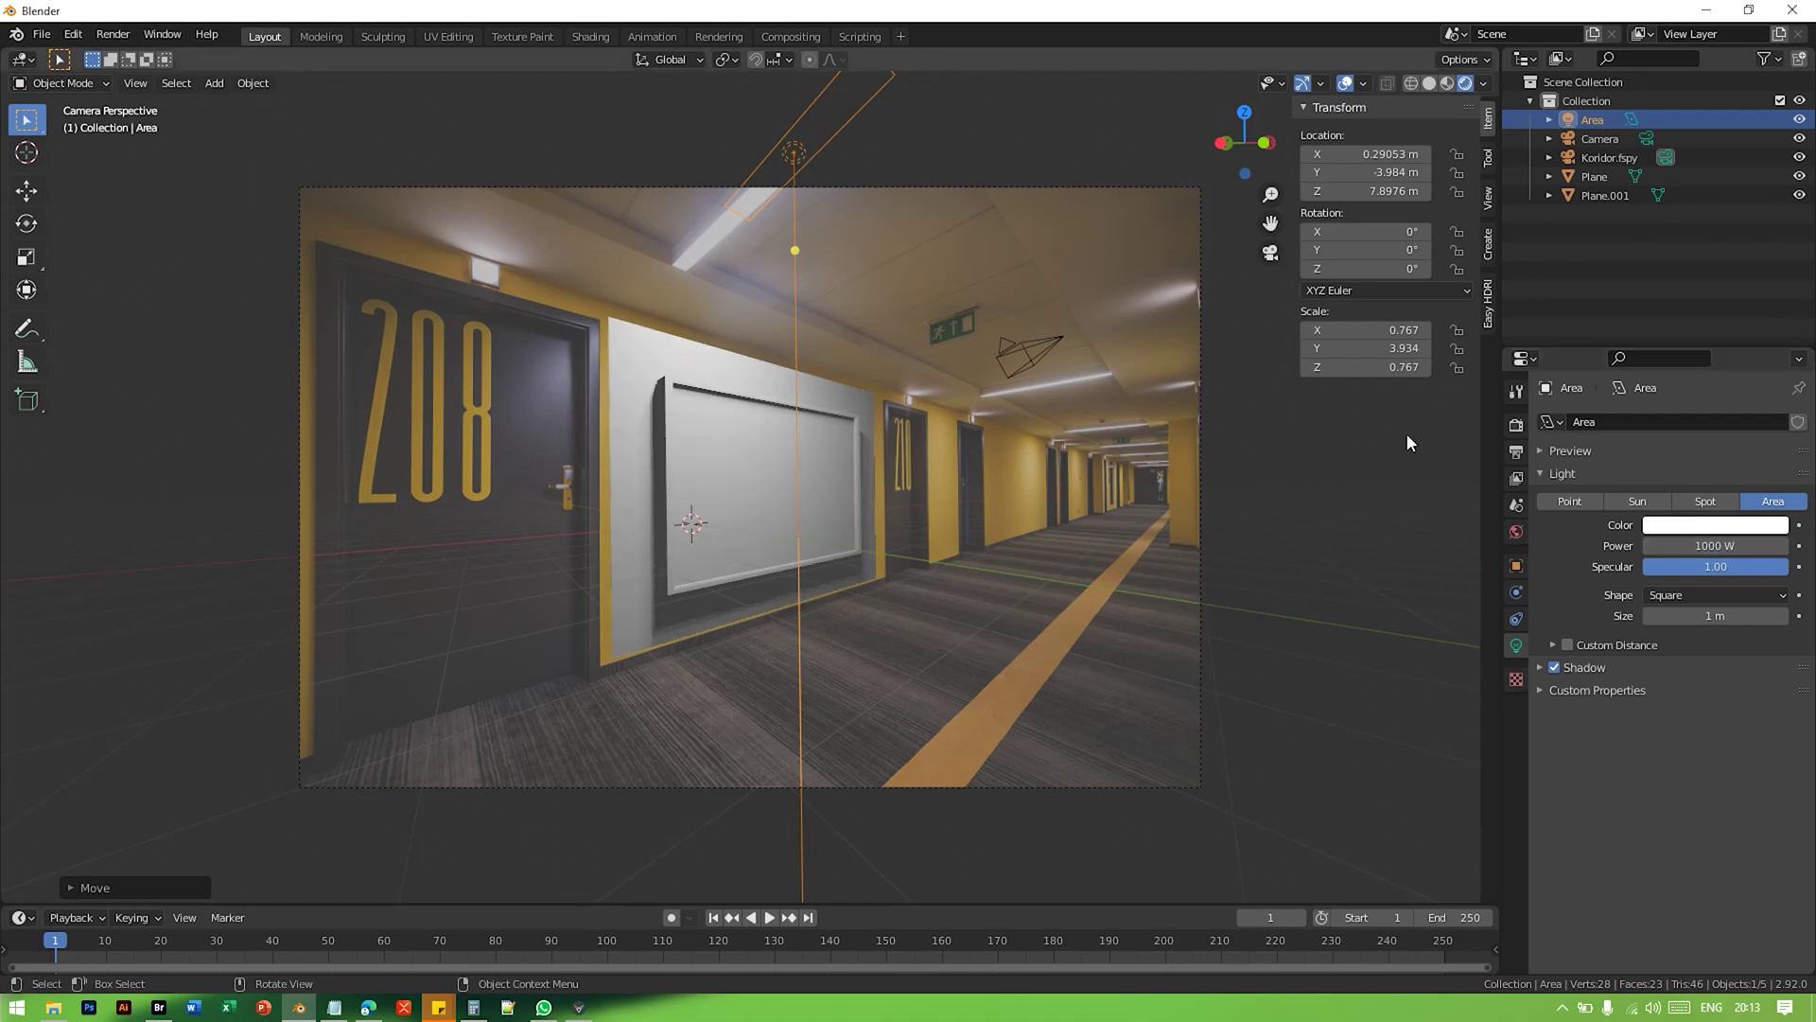
Step: Switch the scene's render engine to Cycles
{"action": "left_click", "coordinate": [1515, 425]}
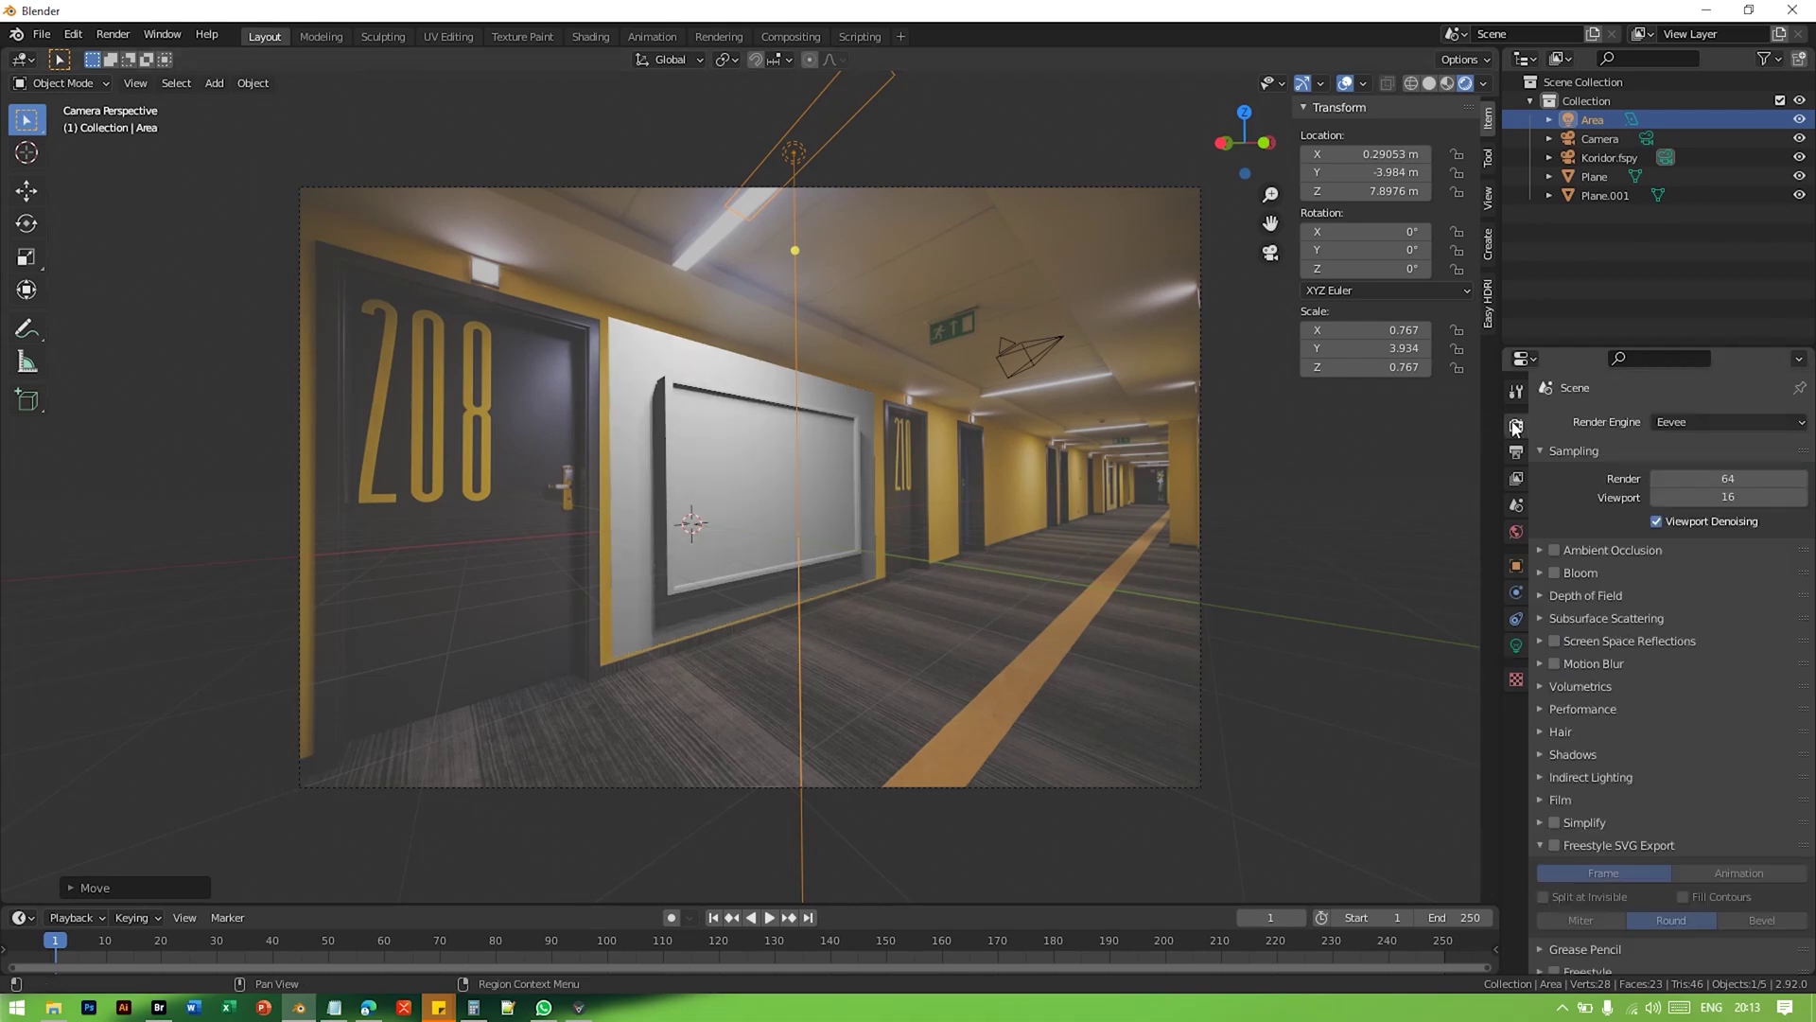
{"action": "left_click", "coordinate": [1722, 418]}
{"action": "left_click", "coordinate": [1689, 486]}
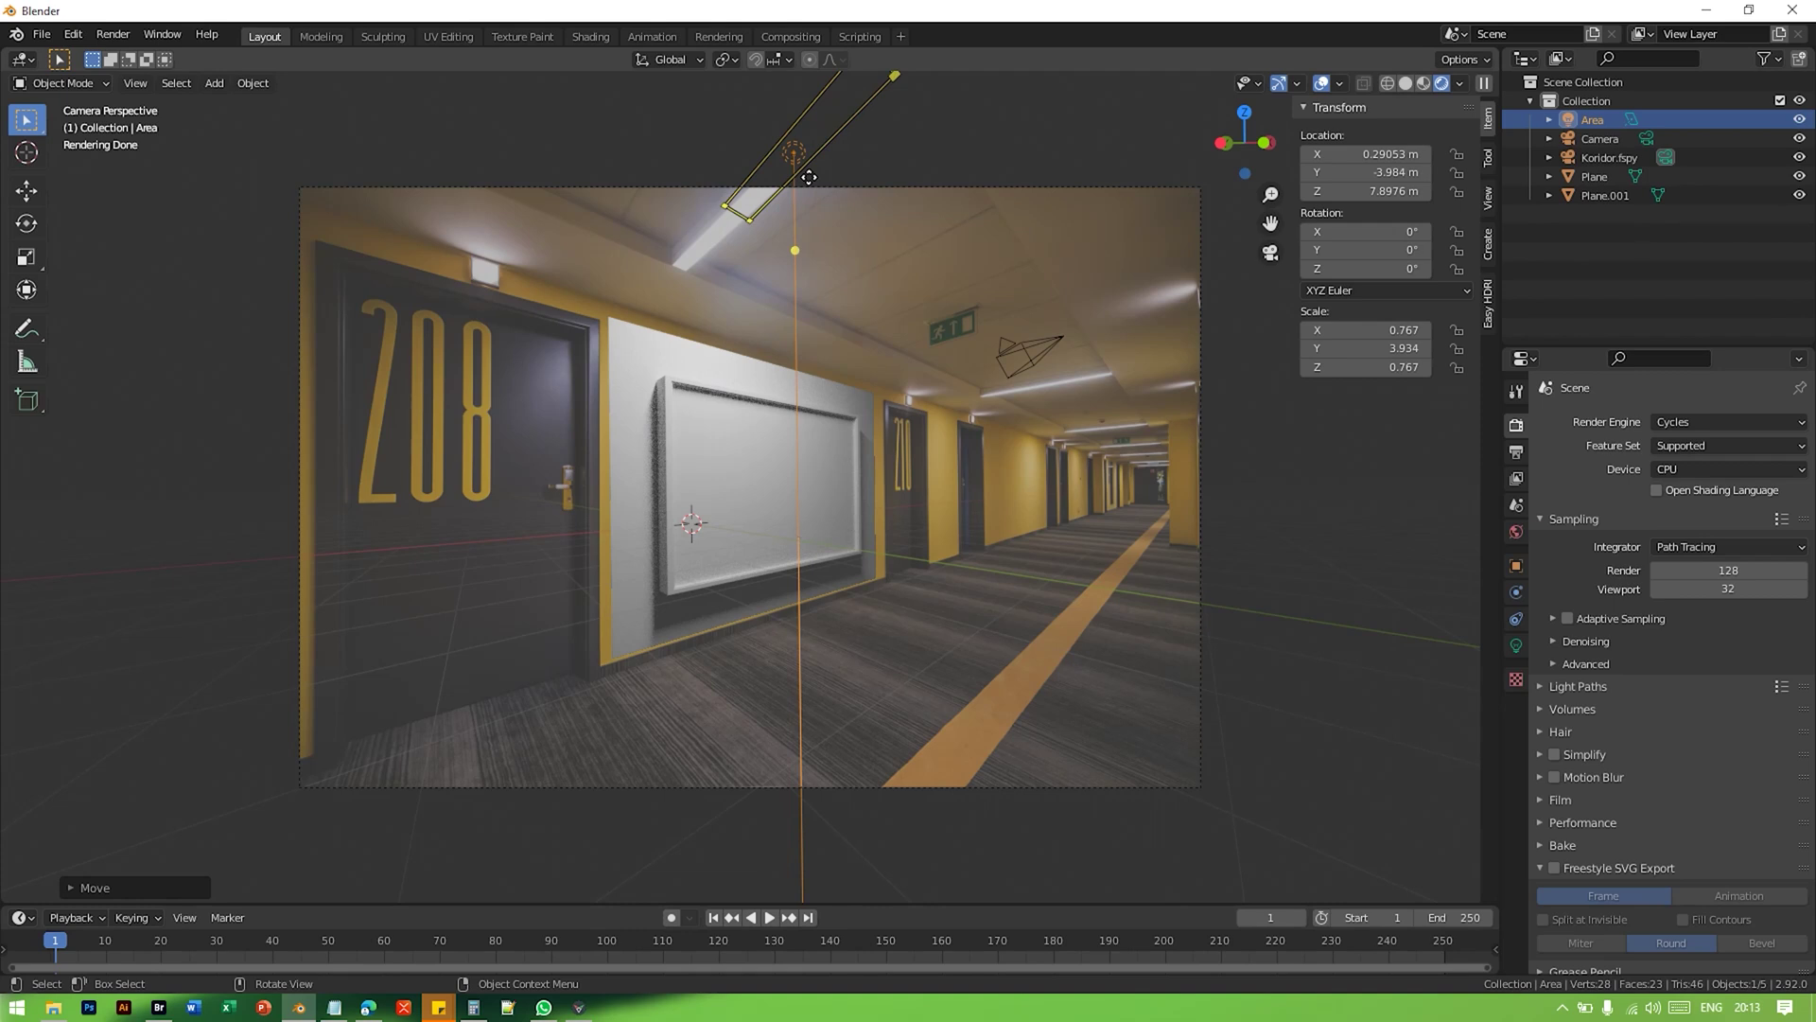
Step: Move the area light along X to about -0.36 m
{"action": "key", "text": "g"}
{"action": "key", "text": "x"}
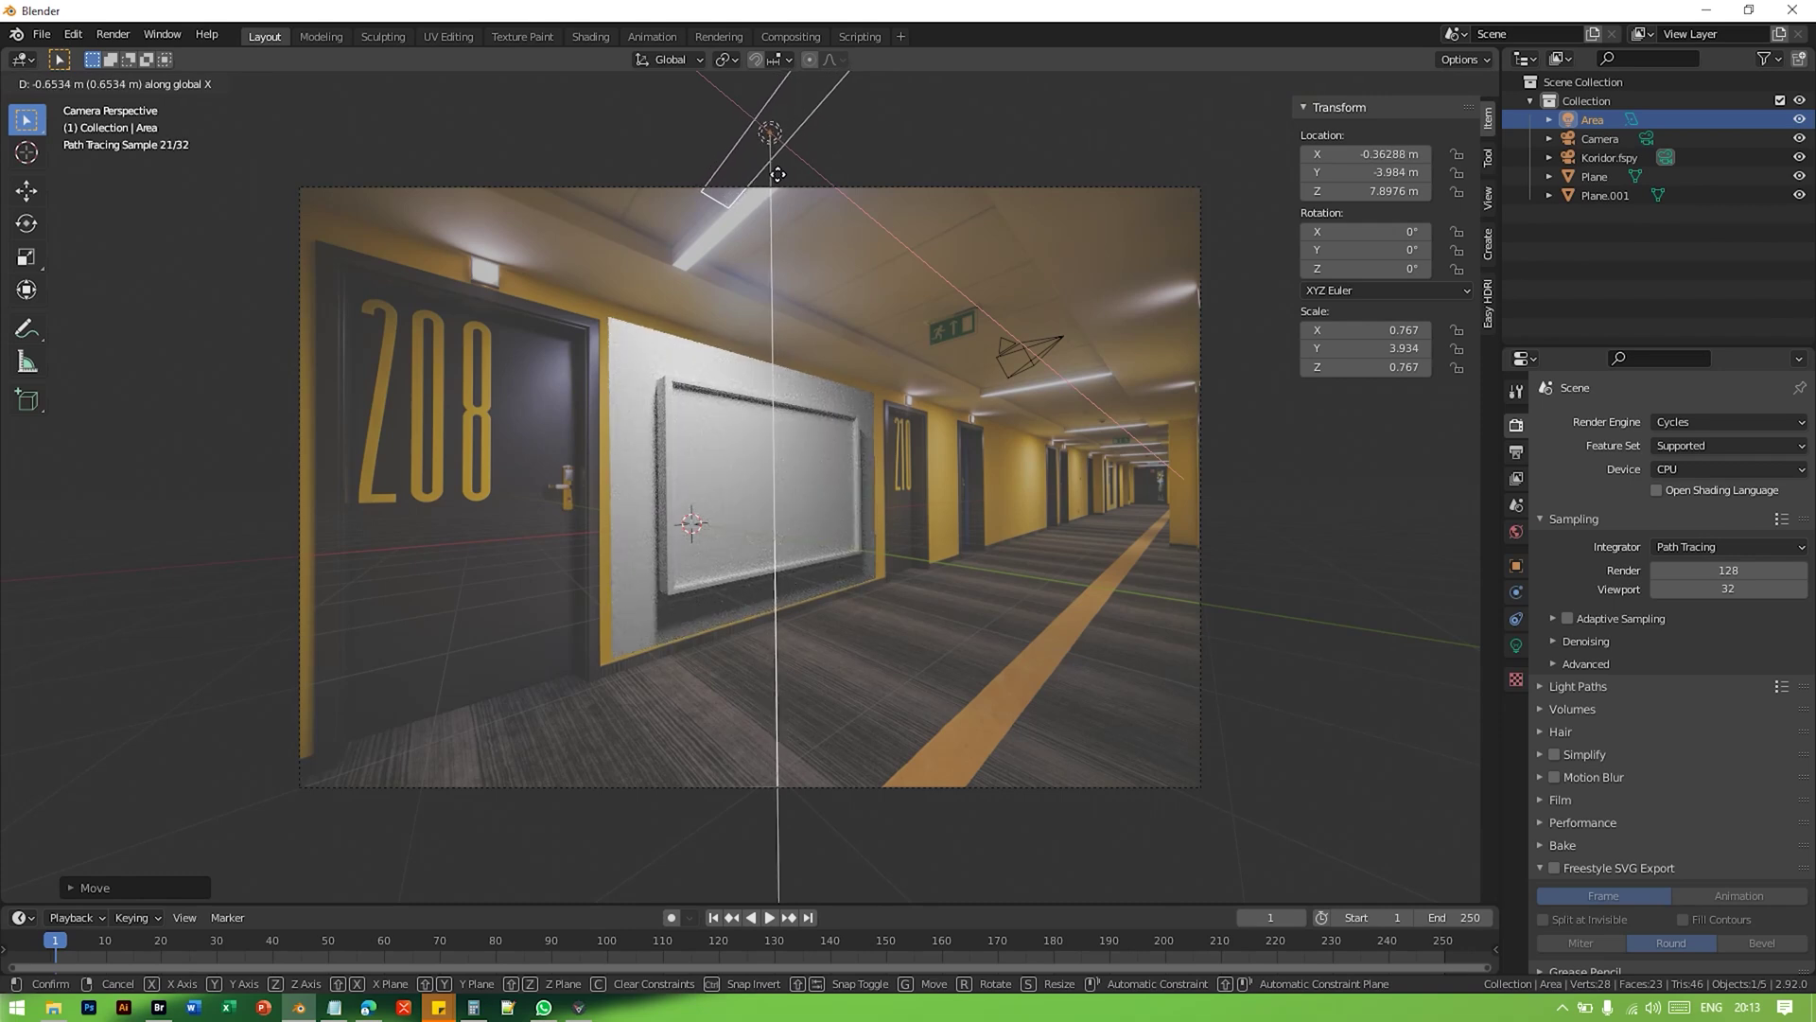
{"action": "left_click", "coordinate": [778, 174]}
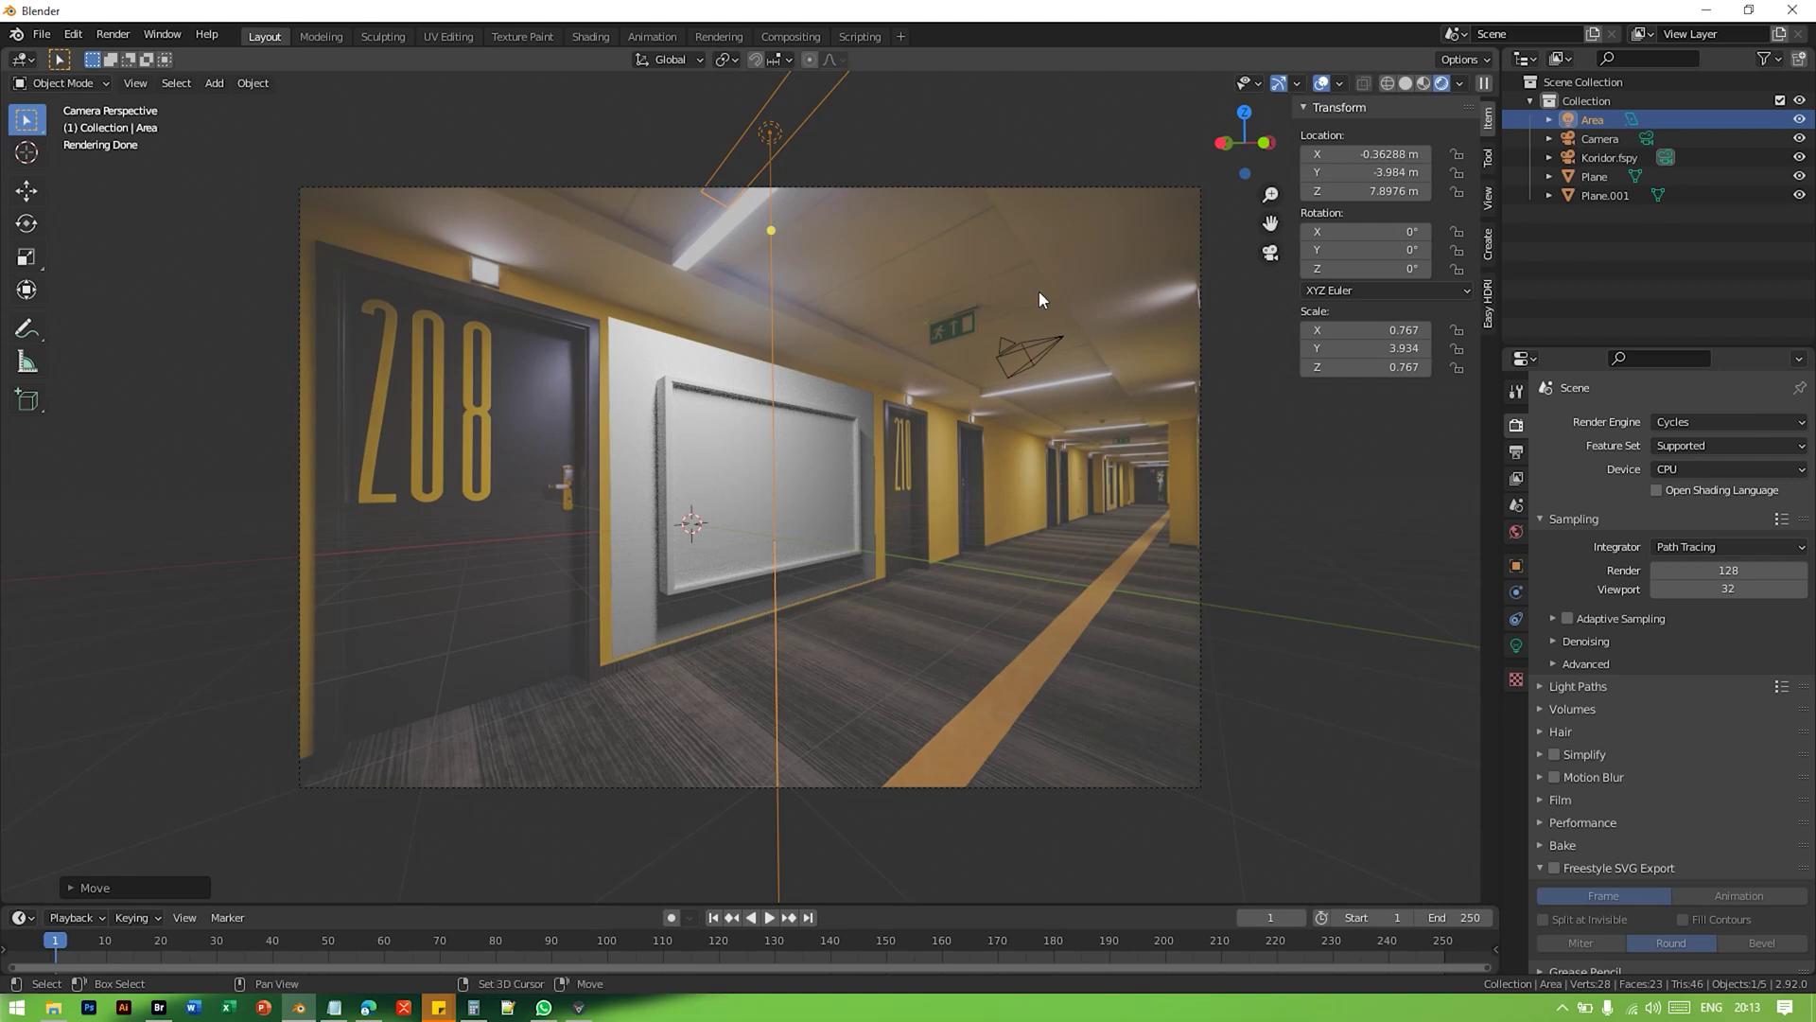
Step: Duplicate the area light and move the copy above door 208, to about X -4.32 m and Y 4.38 m
{"action": "key", "text": "shift+d"}
{"action": "key", "text": "x"}
{"action": "key", "text": "shift+d"}
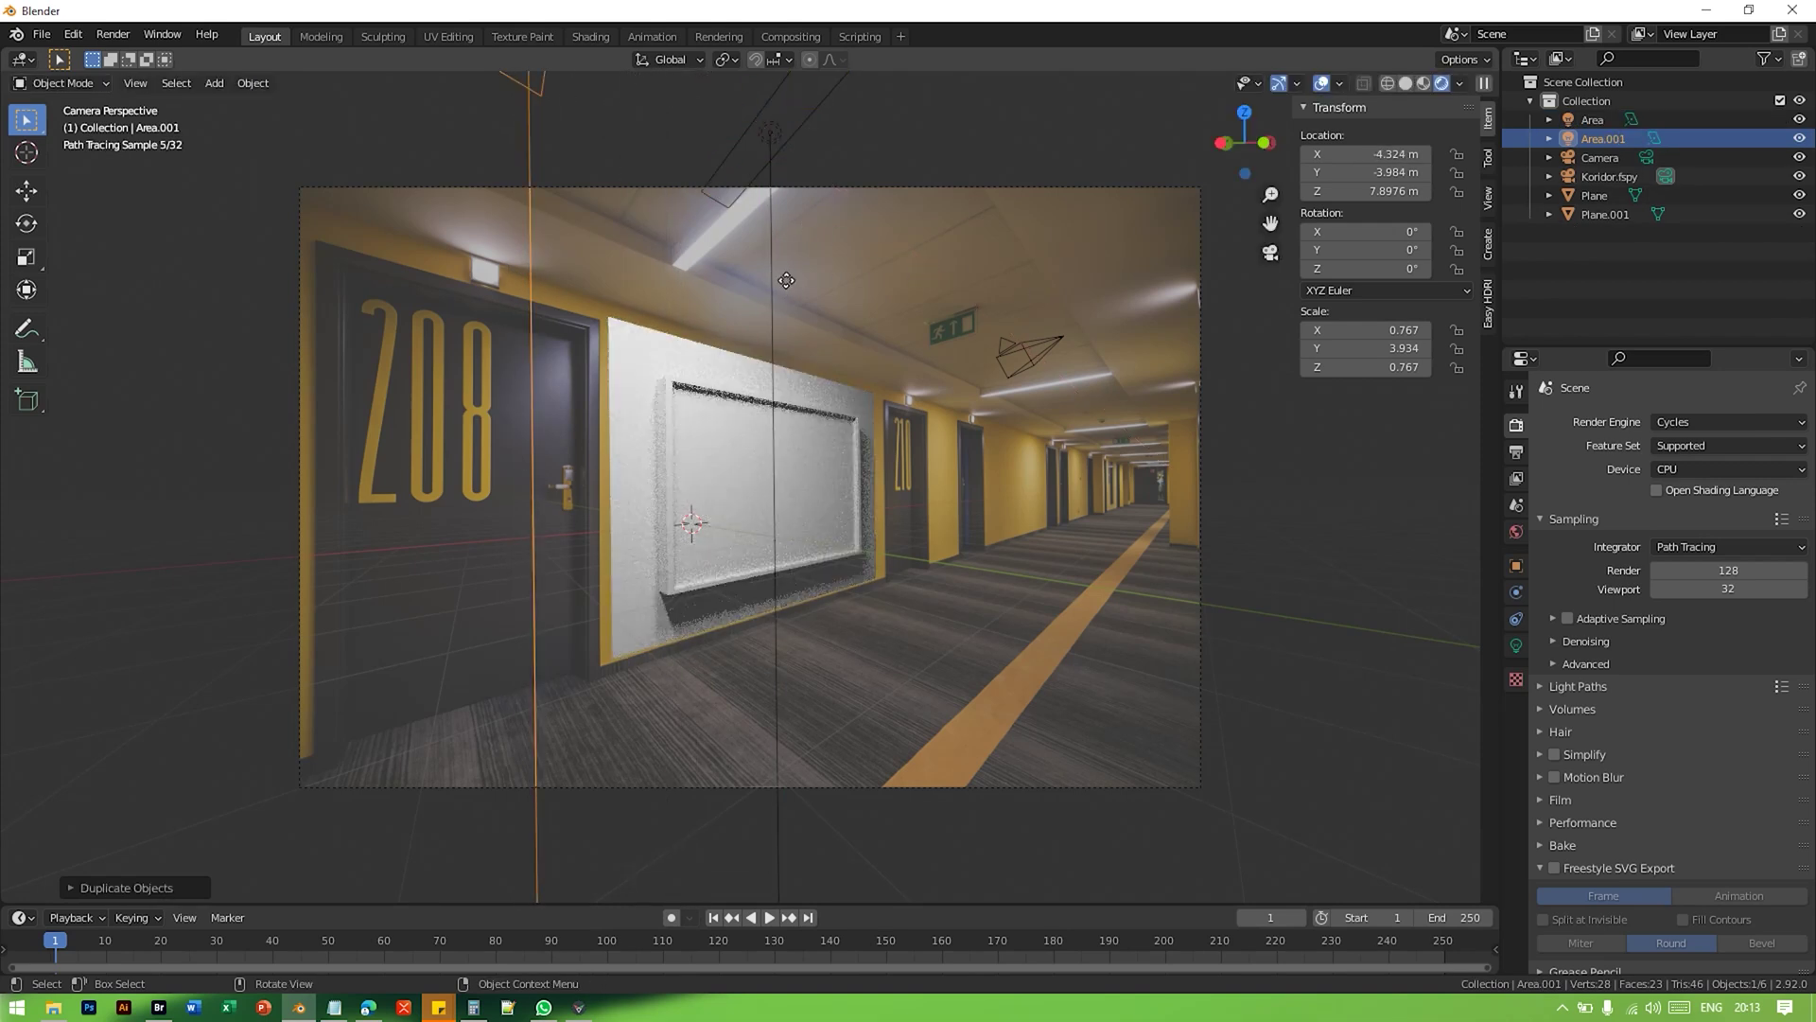
{"action": "key", "text": "y"}
{"action": "left_click", "coordinate": [651, 584]}
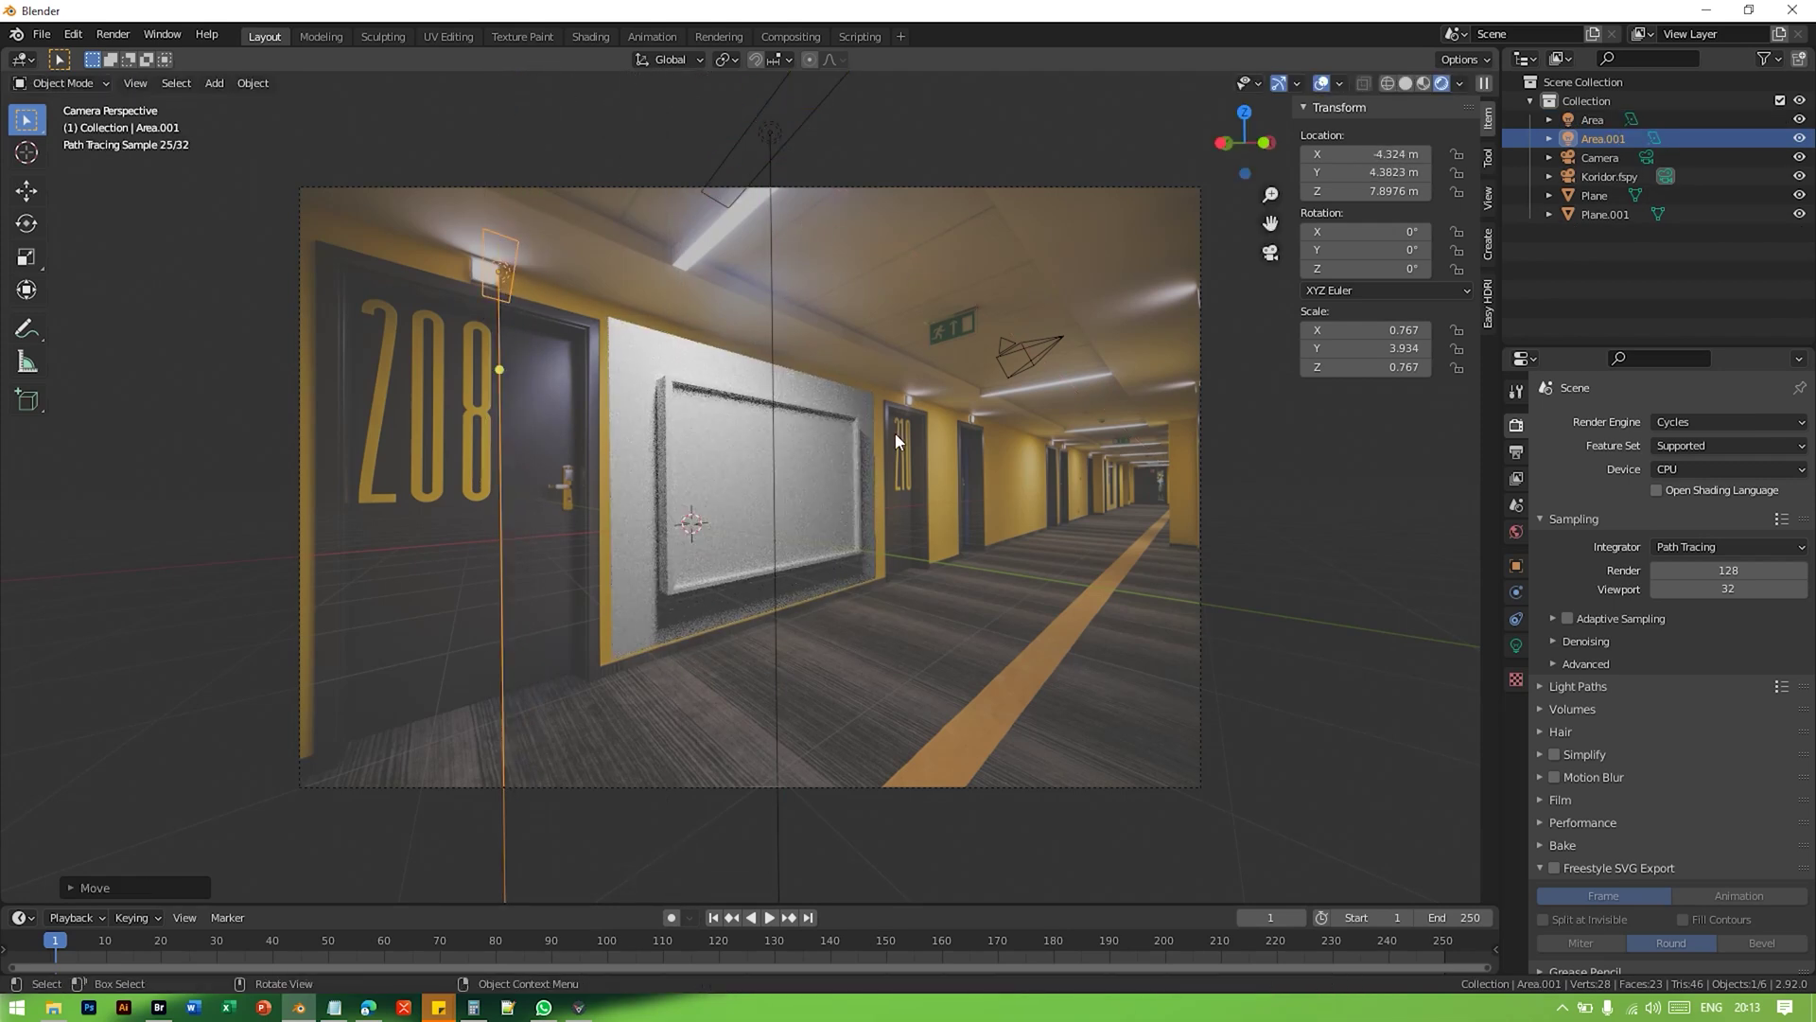
Step: Shrink the duplicated light above door 208 along Y to a scale of about 1.976
{"action": "key", "text": "s"}
{"action": "key", "text": "y"}
{"action": "left_click", "coordinate": [668, 395]}
{"action": "key", "text": "r"}
{"action": "key", "text": "z"}
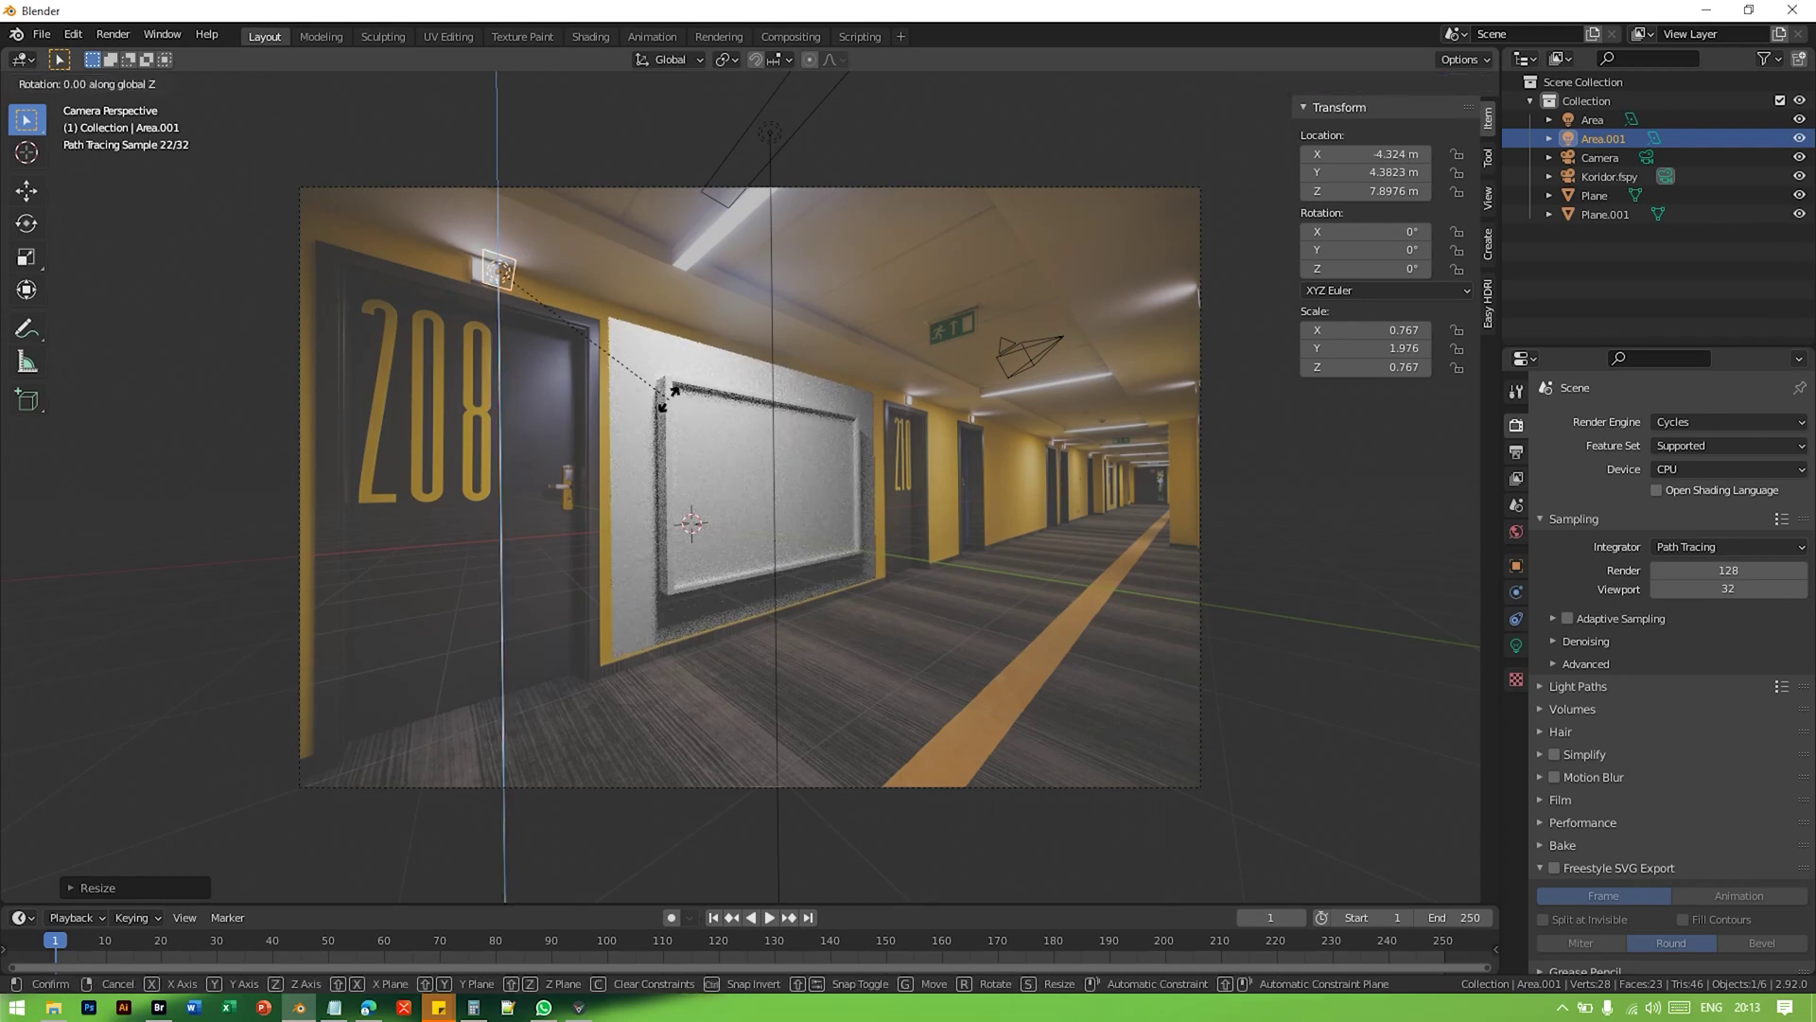
{"action": "right_click", "coordinate": [668, 399]}
Step: Rotate the light above door 208 to 270° about X and enlarge its light size to about 2.11 m
{"action": "key", "text": "r"}
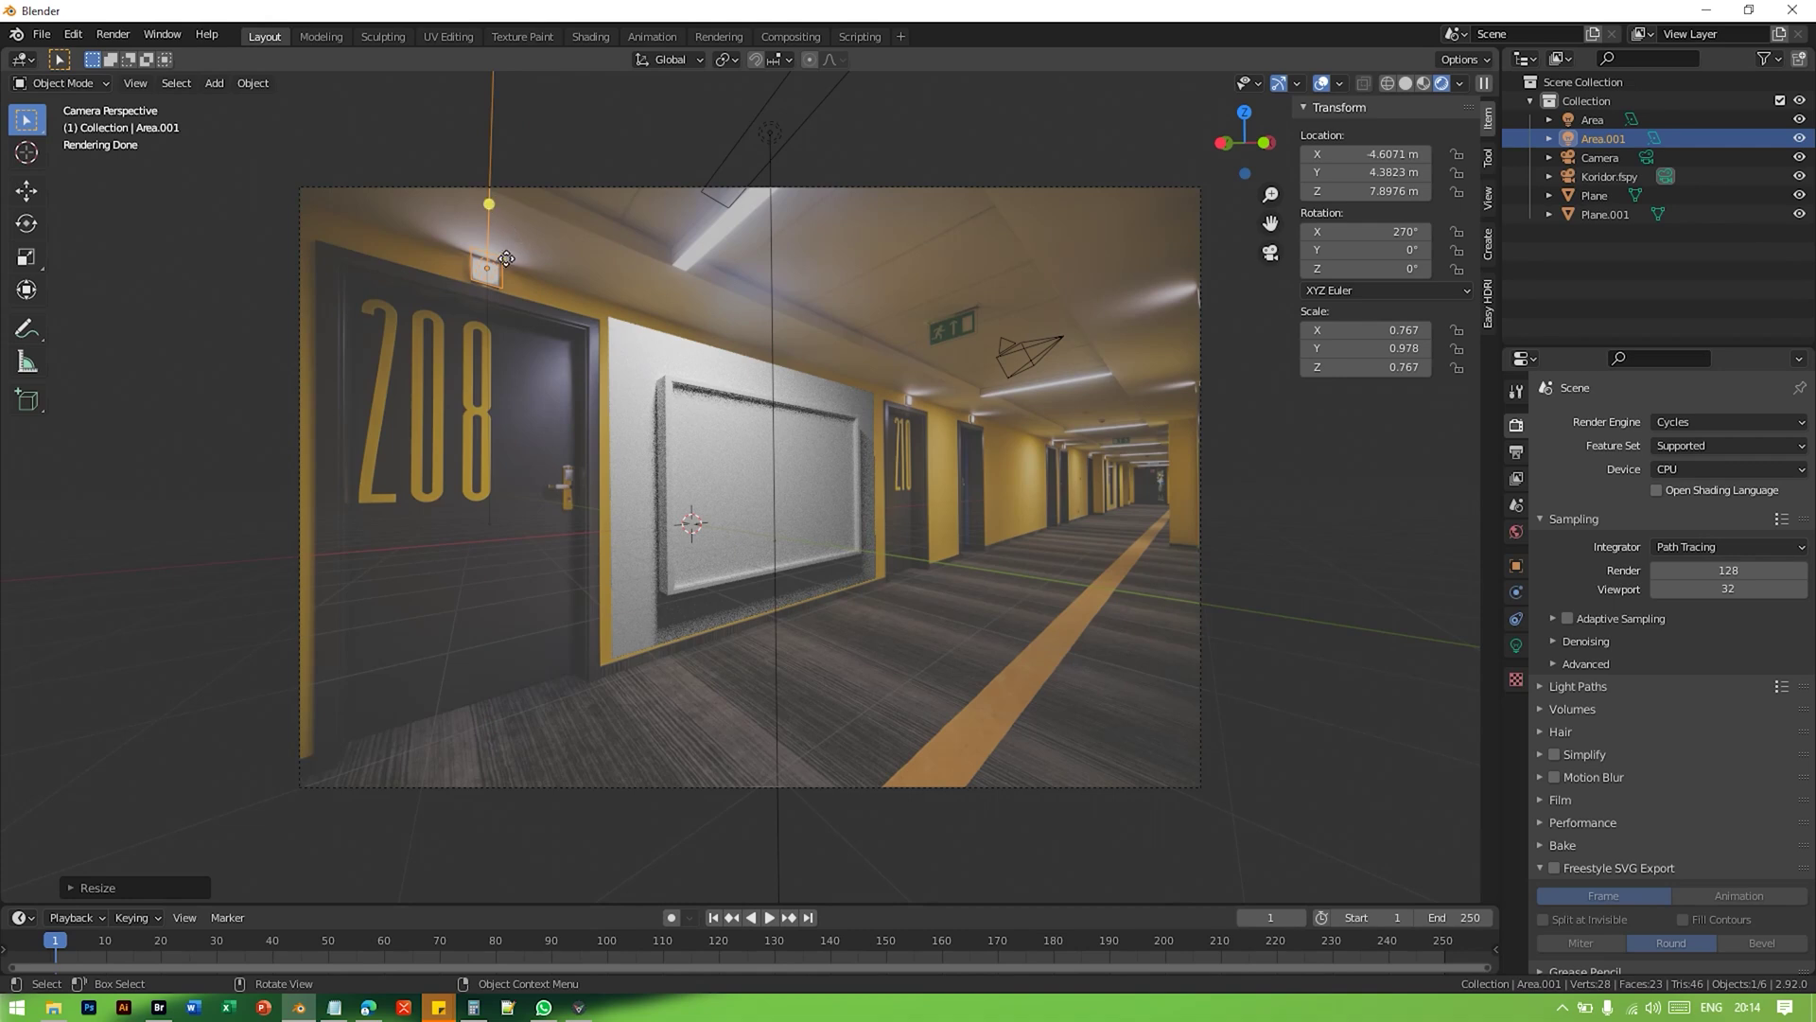
{"action": "left_click", "coordinate": [1516, 645]}
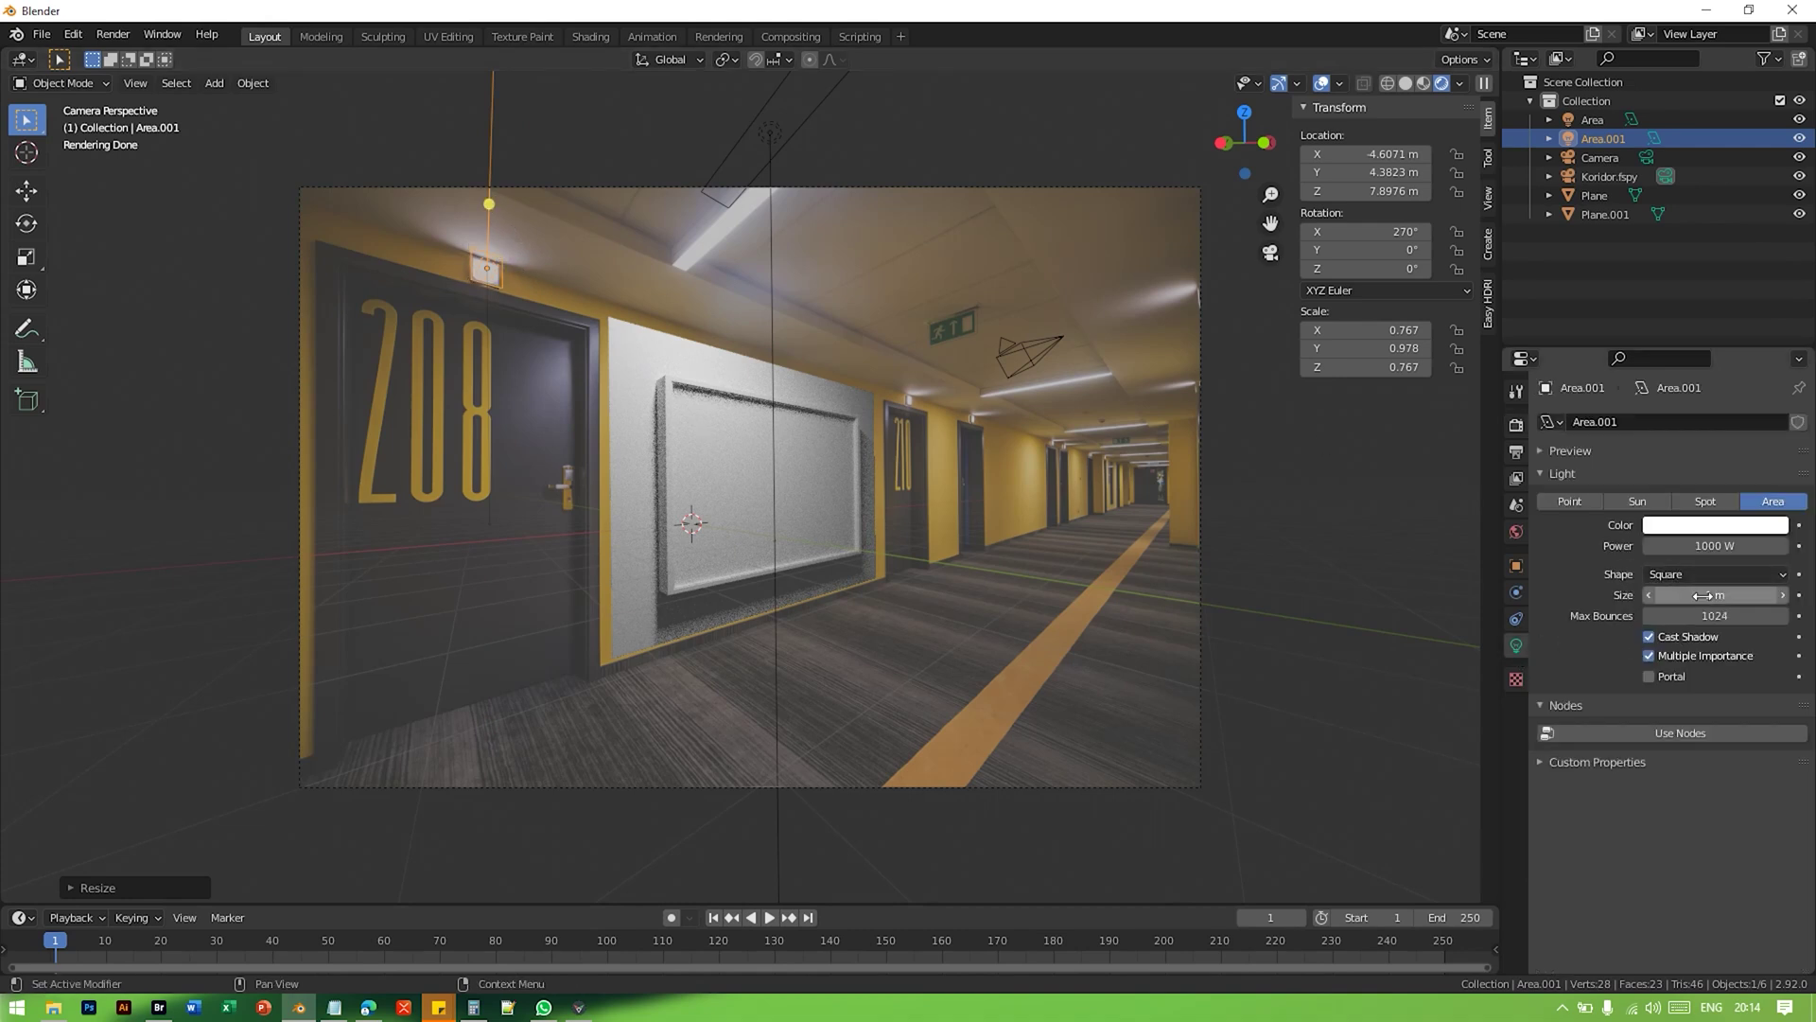
{"action": "left_click_drag", "start_coordinate": [1714, 594], "coordinate": [1793, 594]}
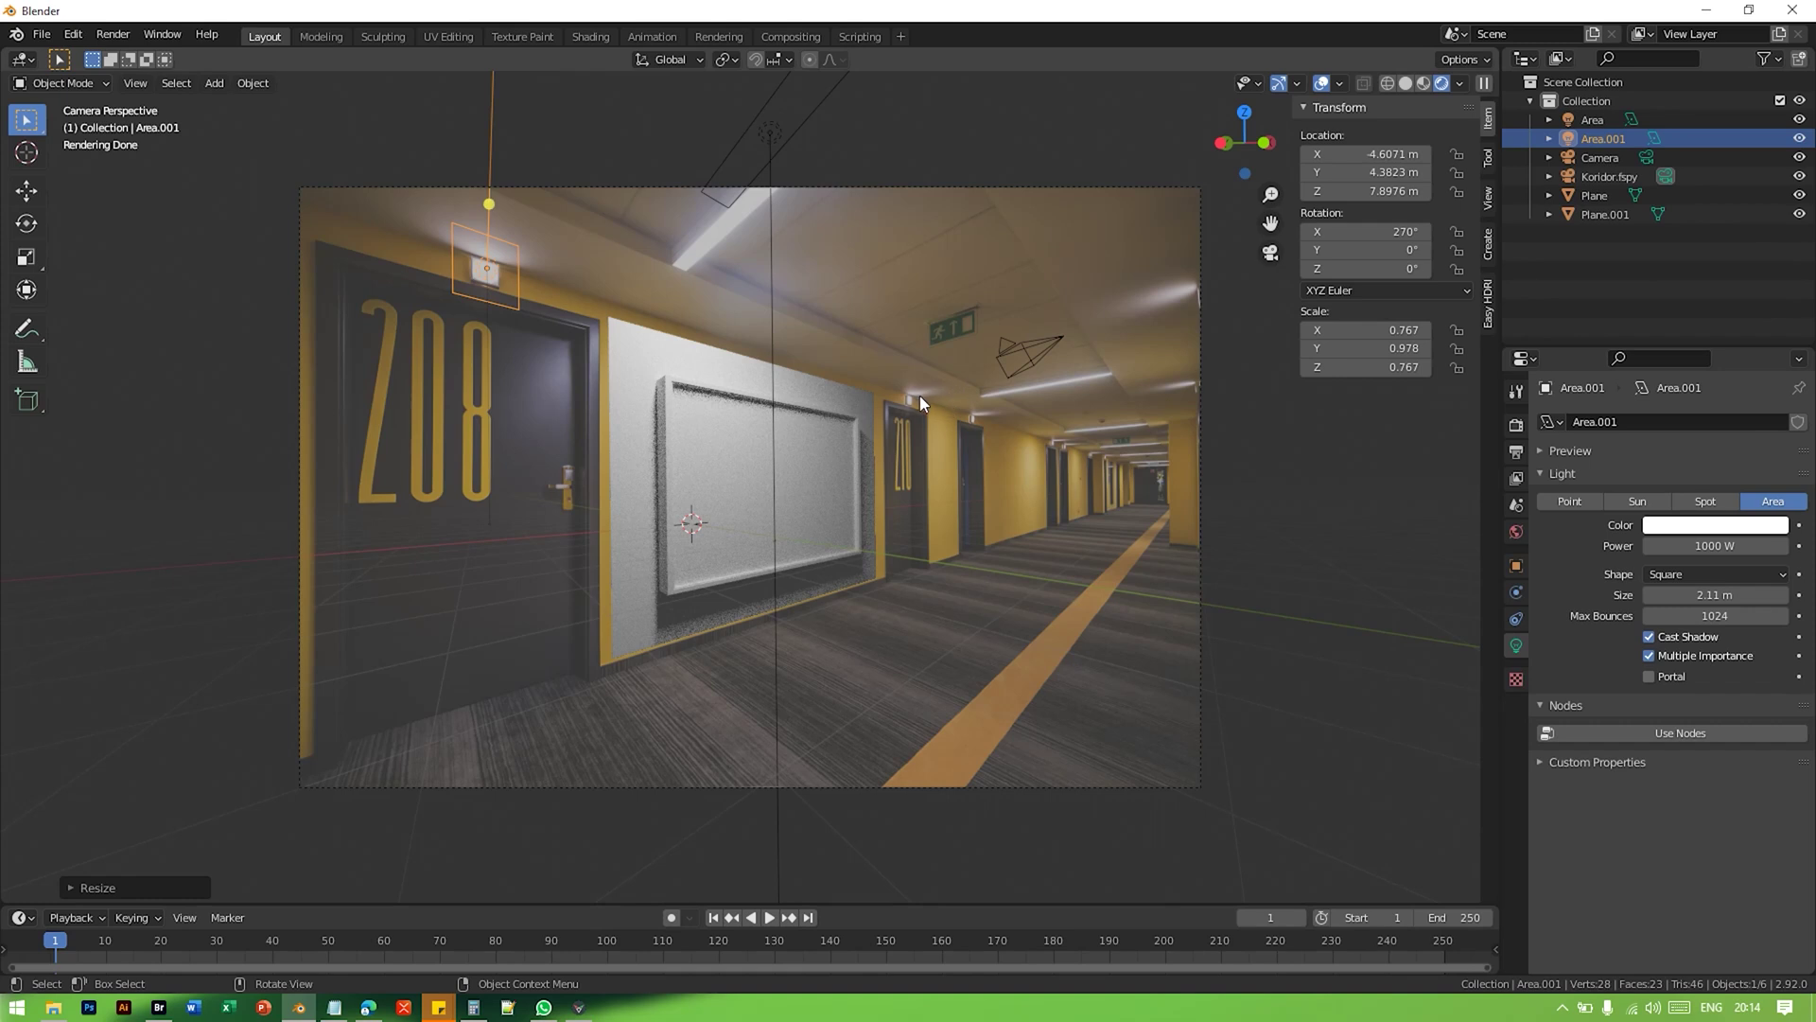
Step: Duplicate the long ceiling area light and move the copy to the farther light strip, at about X 25.84 m and Y -2.55 m
{"action": "left_click", "coordinate": [773, 130]}
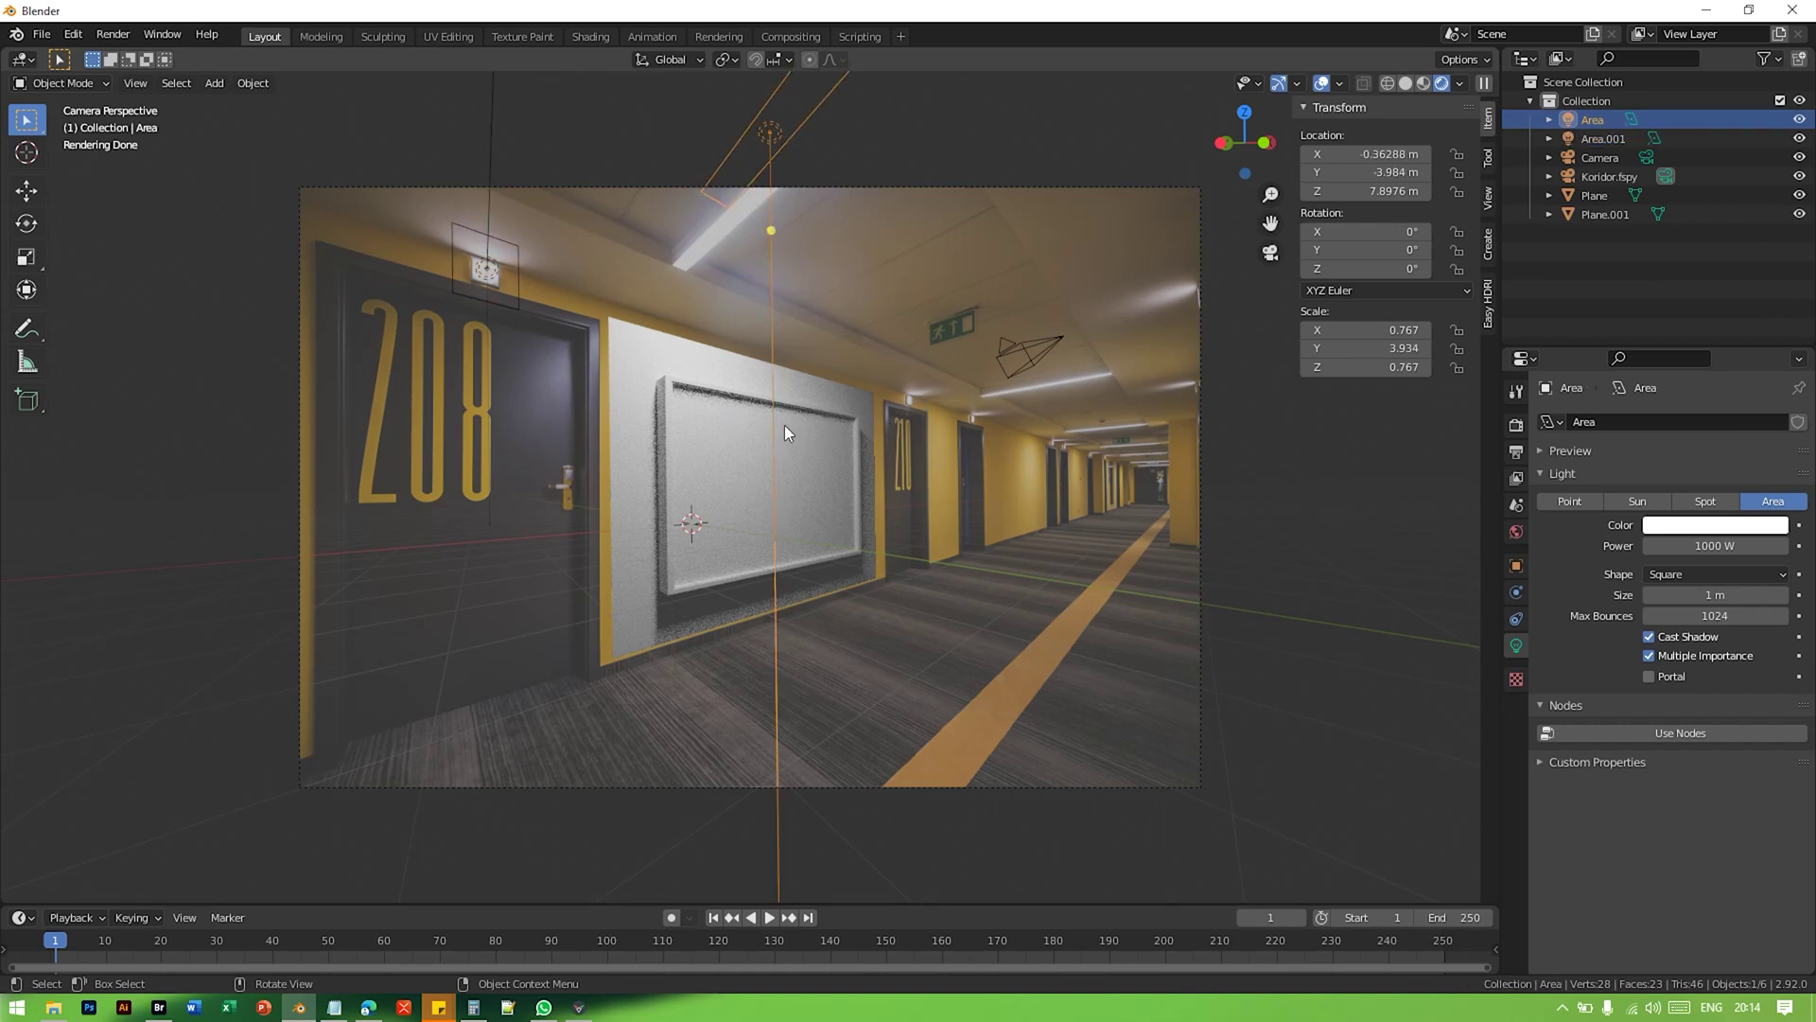
{"action": "key", "text": "shift+d"}
{"action": "key", "text": "x"}
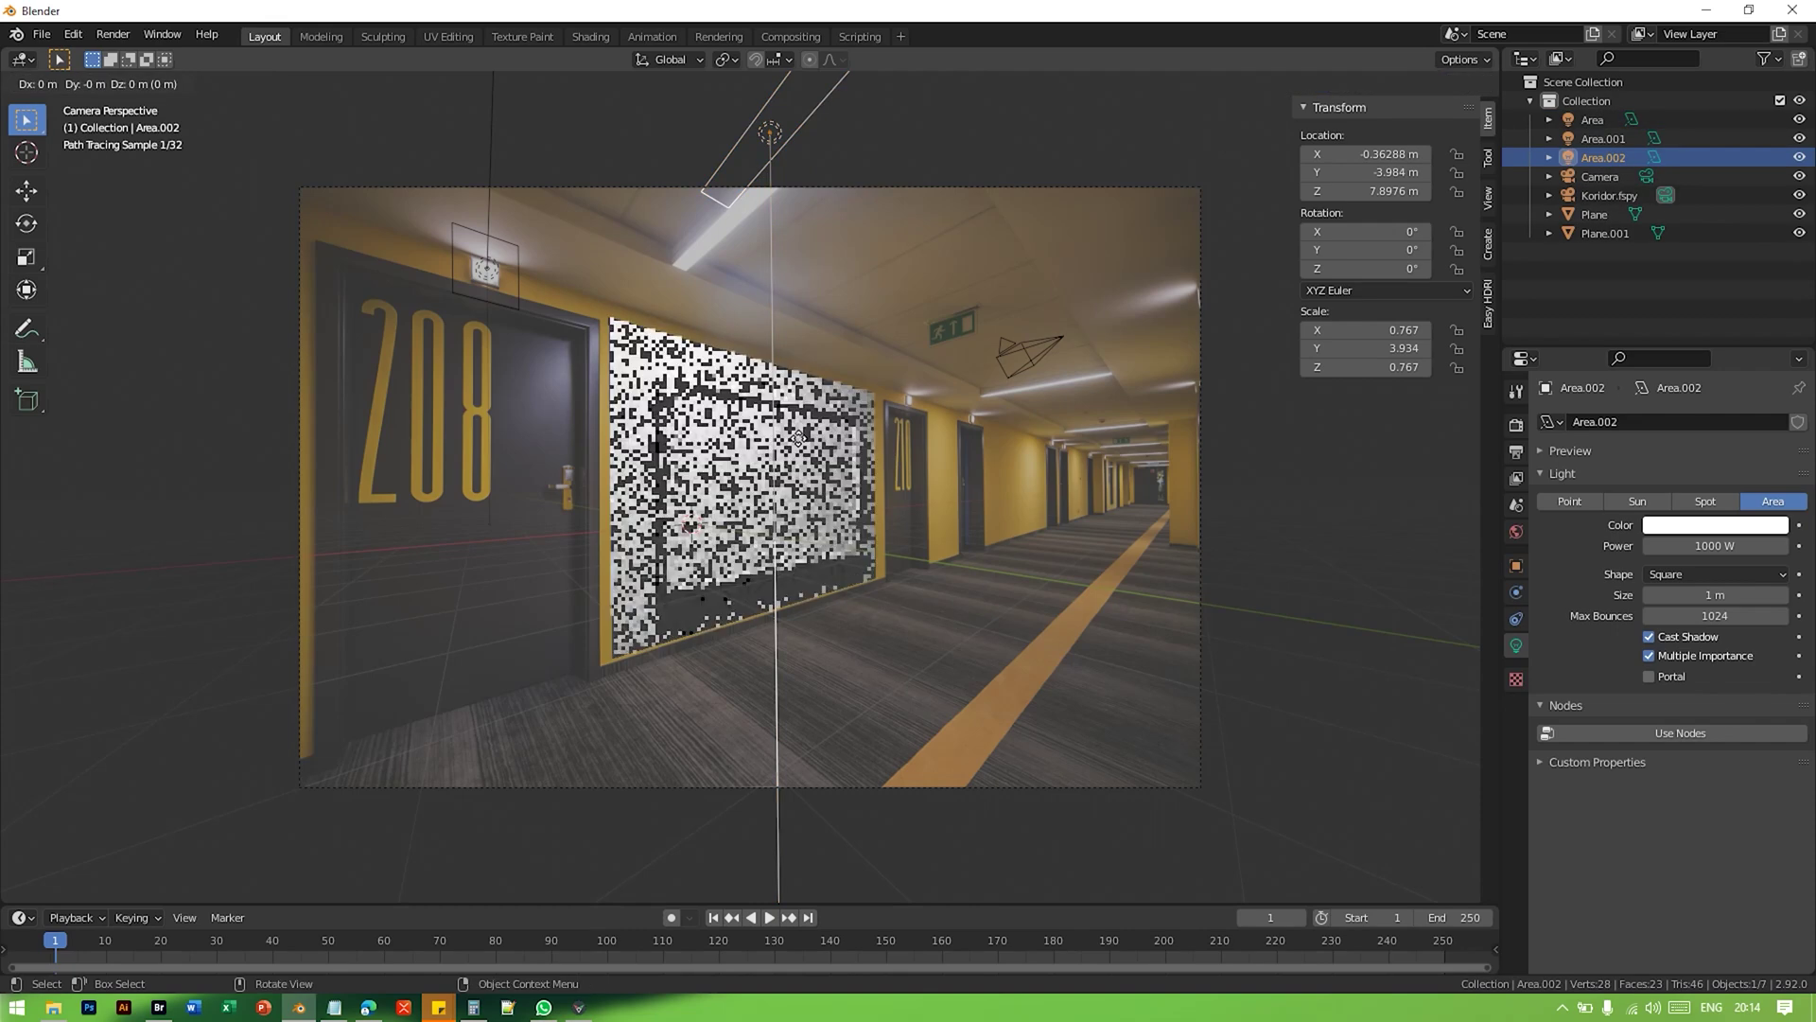
{"action": "left_click", "coordinate": [1226, 598]}
{"action": "key", "text": "g"}
{"action": "key", "text": "y"}
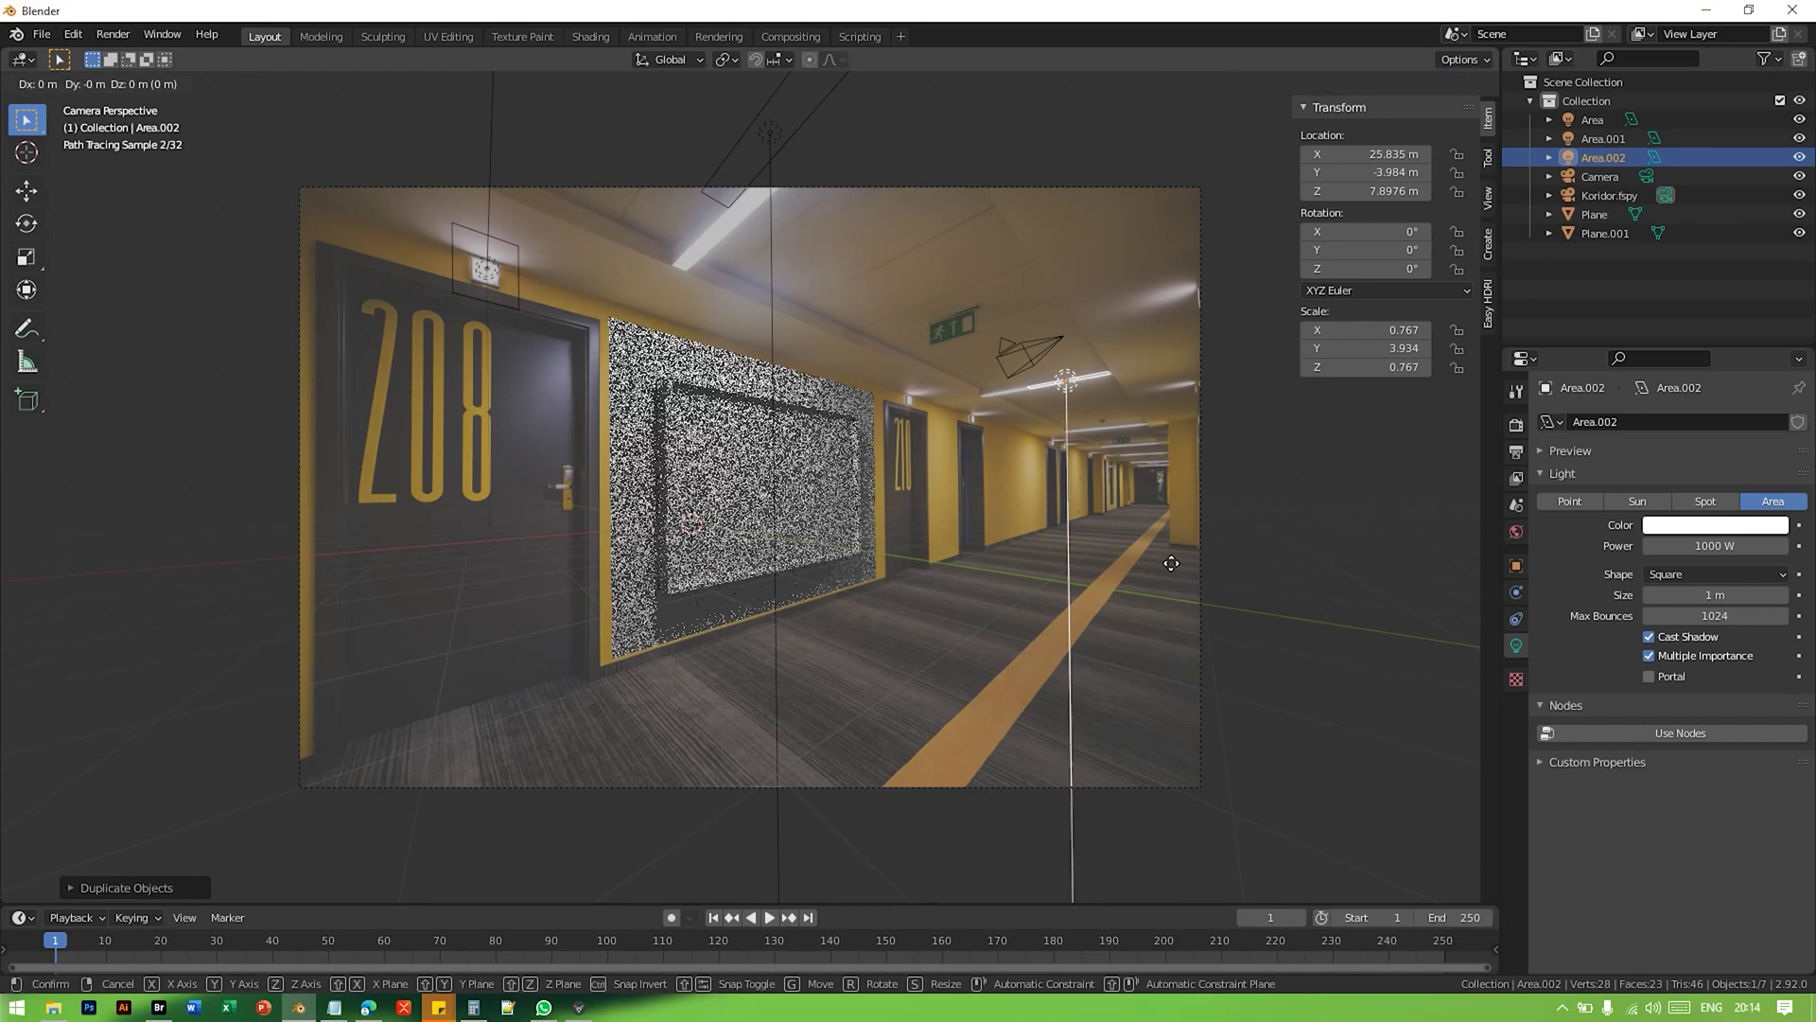
{"action": "left_click", "coordinate": [1143, 557]}
Step: Stretch the far ceiling light along Y to a scale of about 7.0
{"action": "key", "text": "s"}
{"action": "key", "text": "y"}
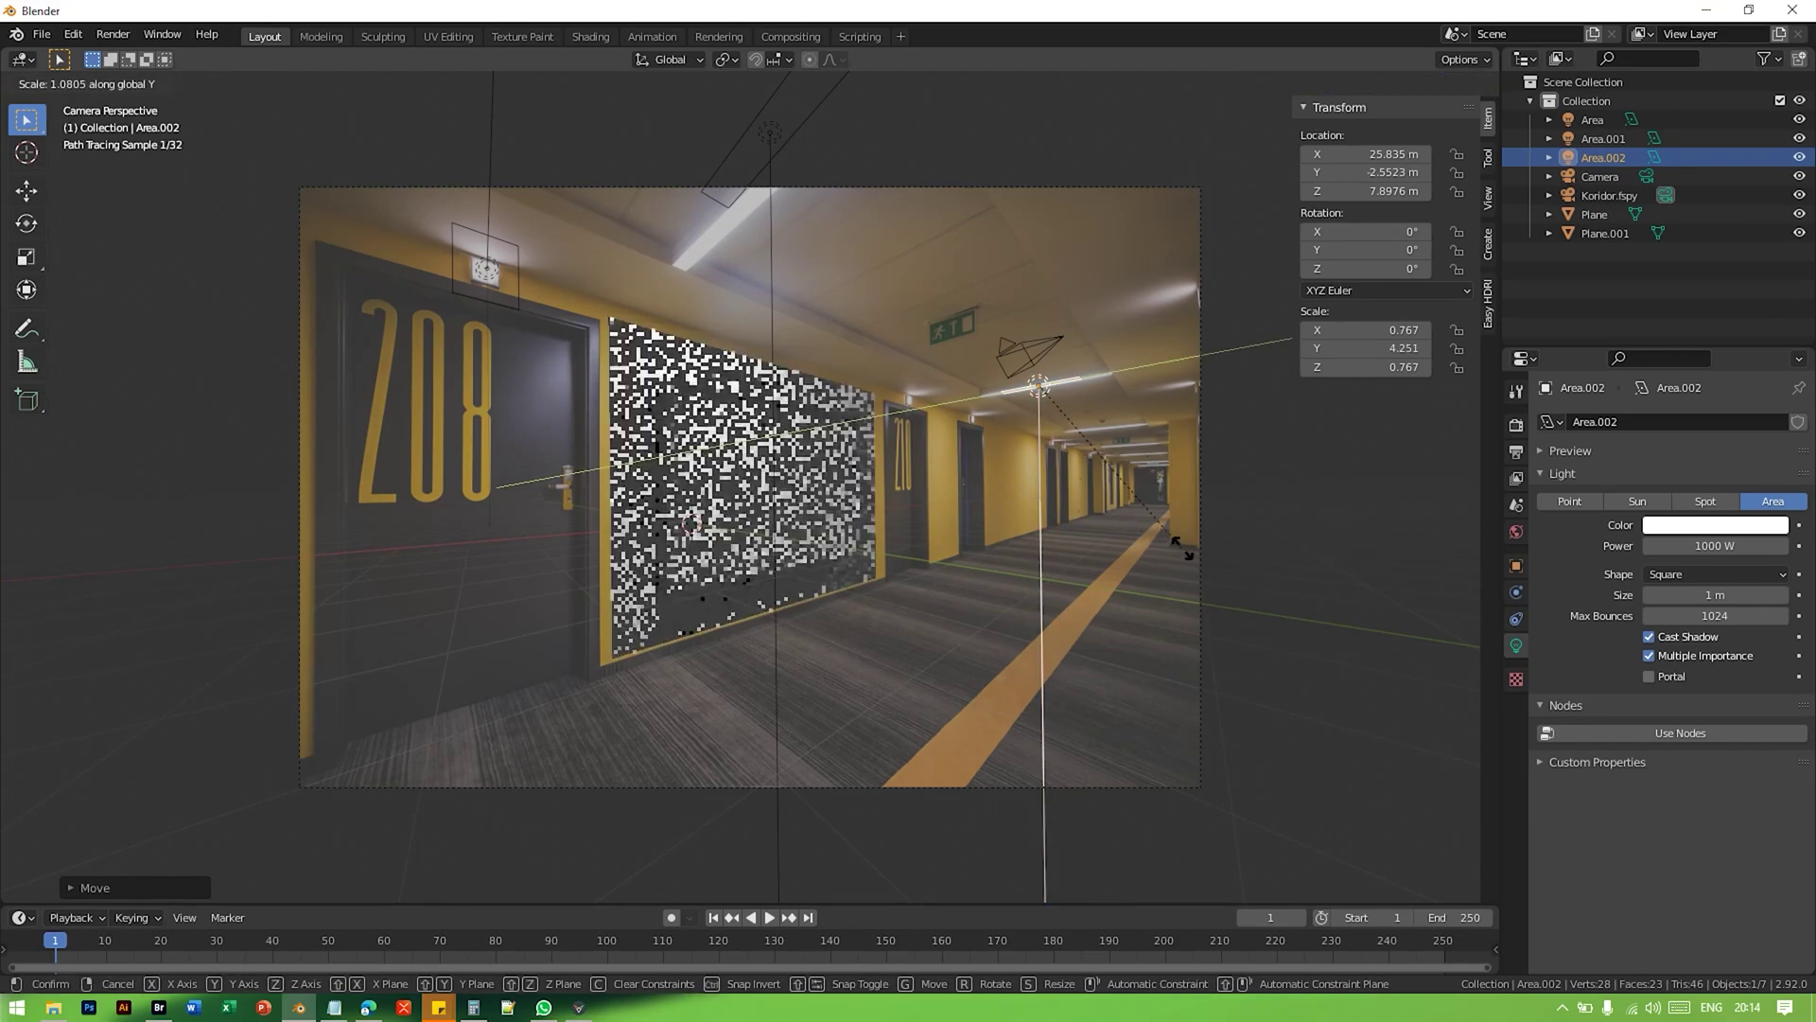
{"action": "left_click", "coordinate": [1360, 538]}
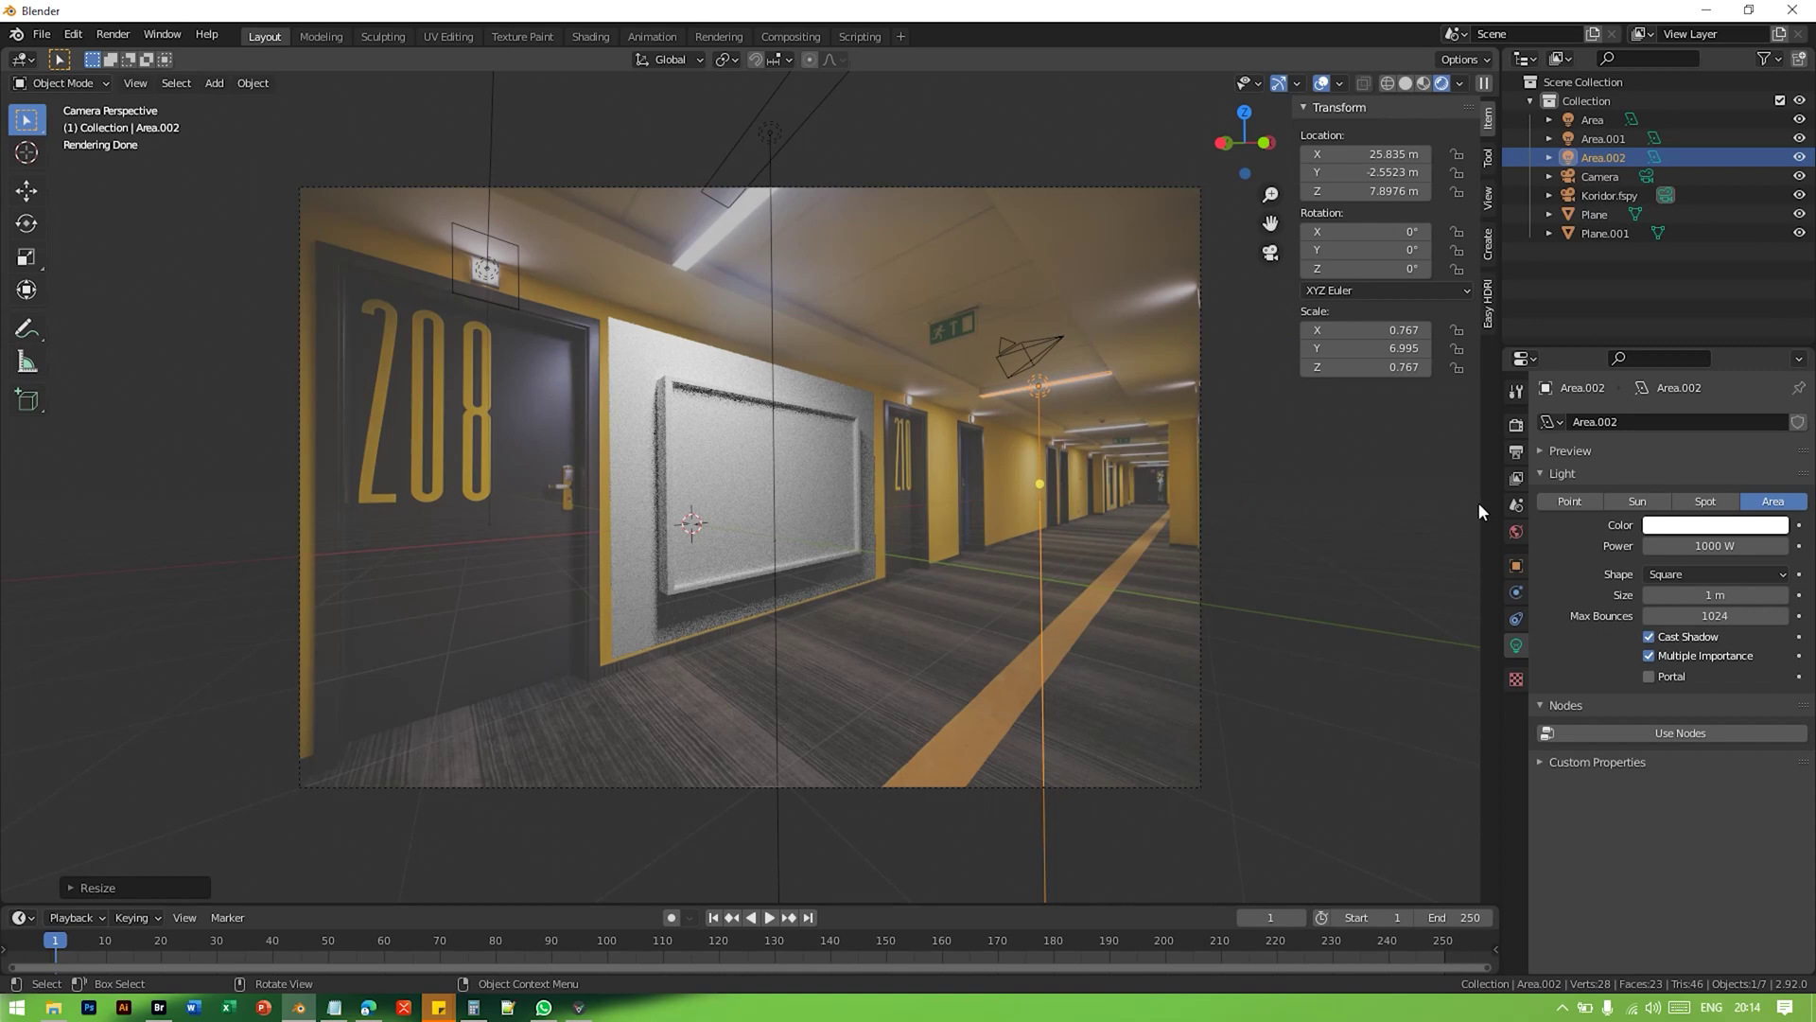
Step: Convert the far ceiling area light to a spot light and shrink its scale along Y
{"action": "left_click", "coordinate": [1693, 505]}
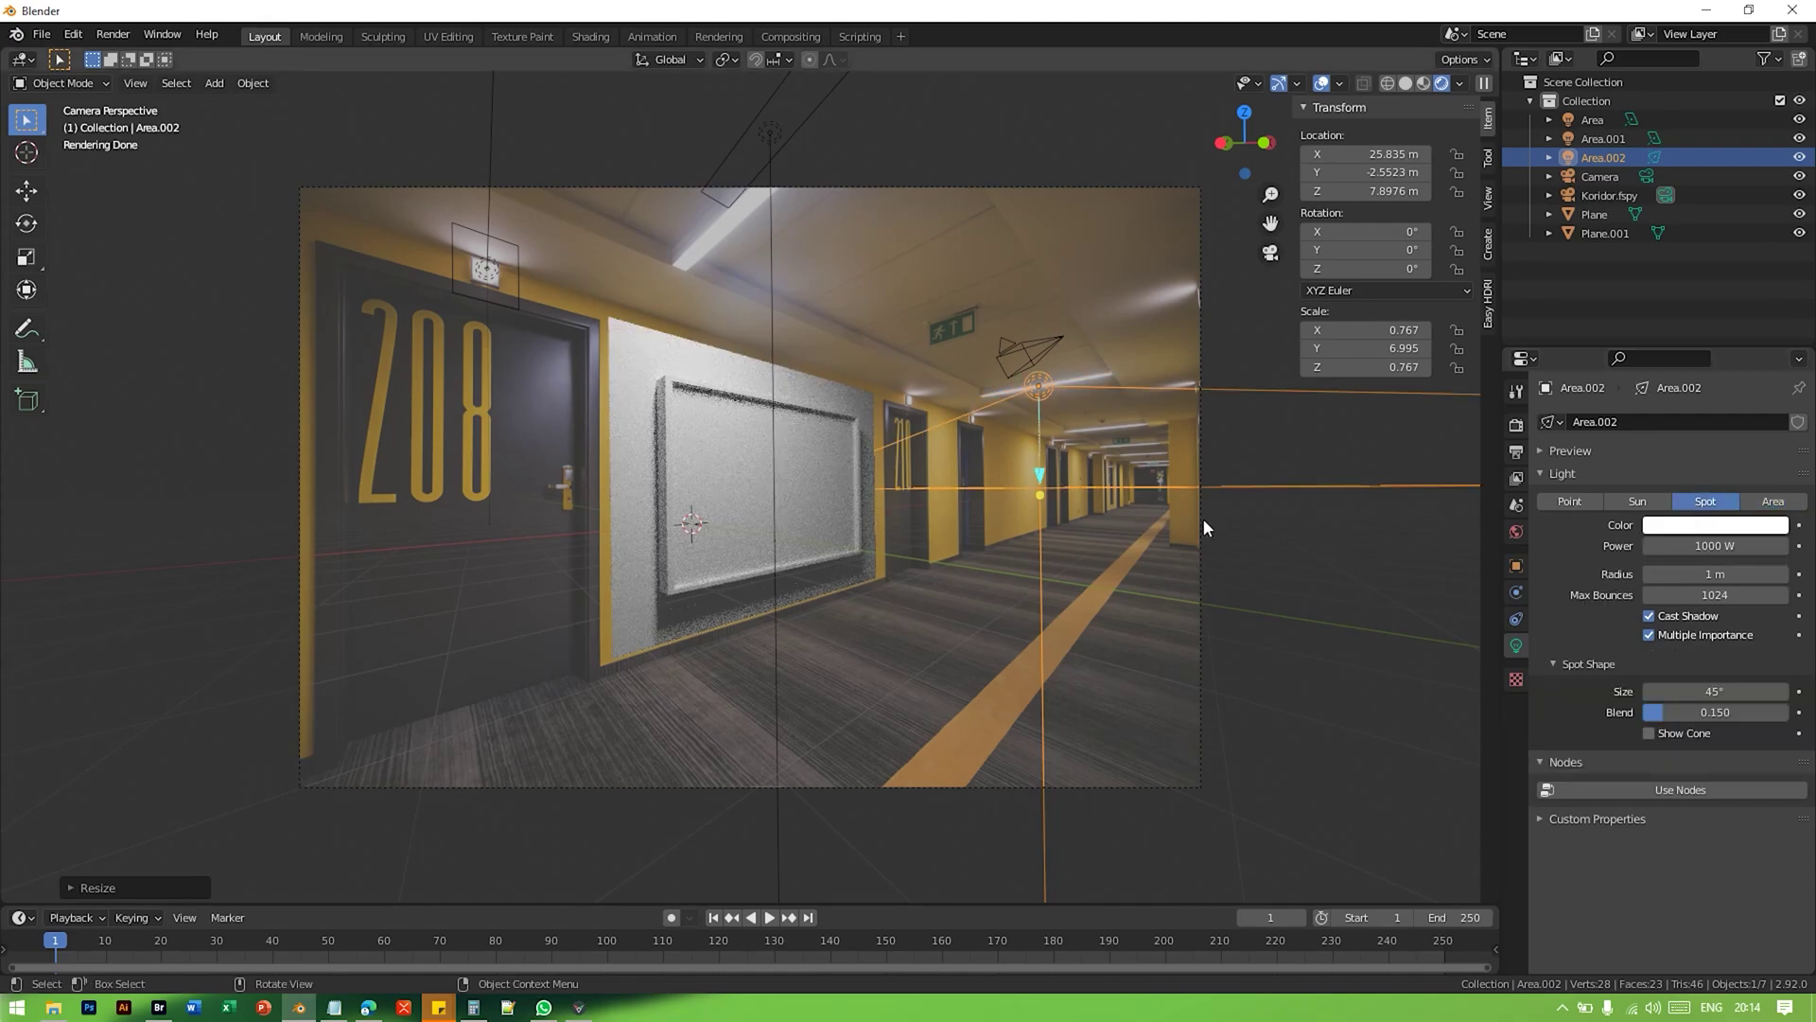
{"action": "middle_click_drag", "start_coordinate": [1268, 536], "coordinate": [1182, 605]}
{"action": "scroll", "coordinate": [1236, 531], "scroll_direction": "down", "scroll_amount": 6}
{"action": "key", "text": "KP_0"}
{"action": "key", "text": "s"}
{"action": "key", "text": "y"}
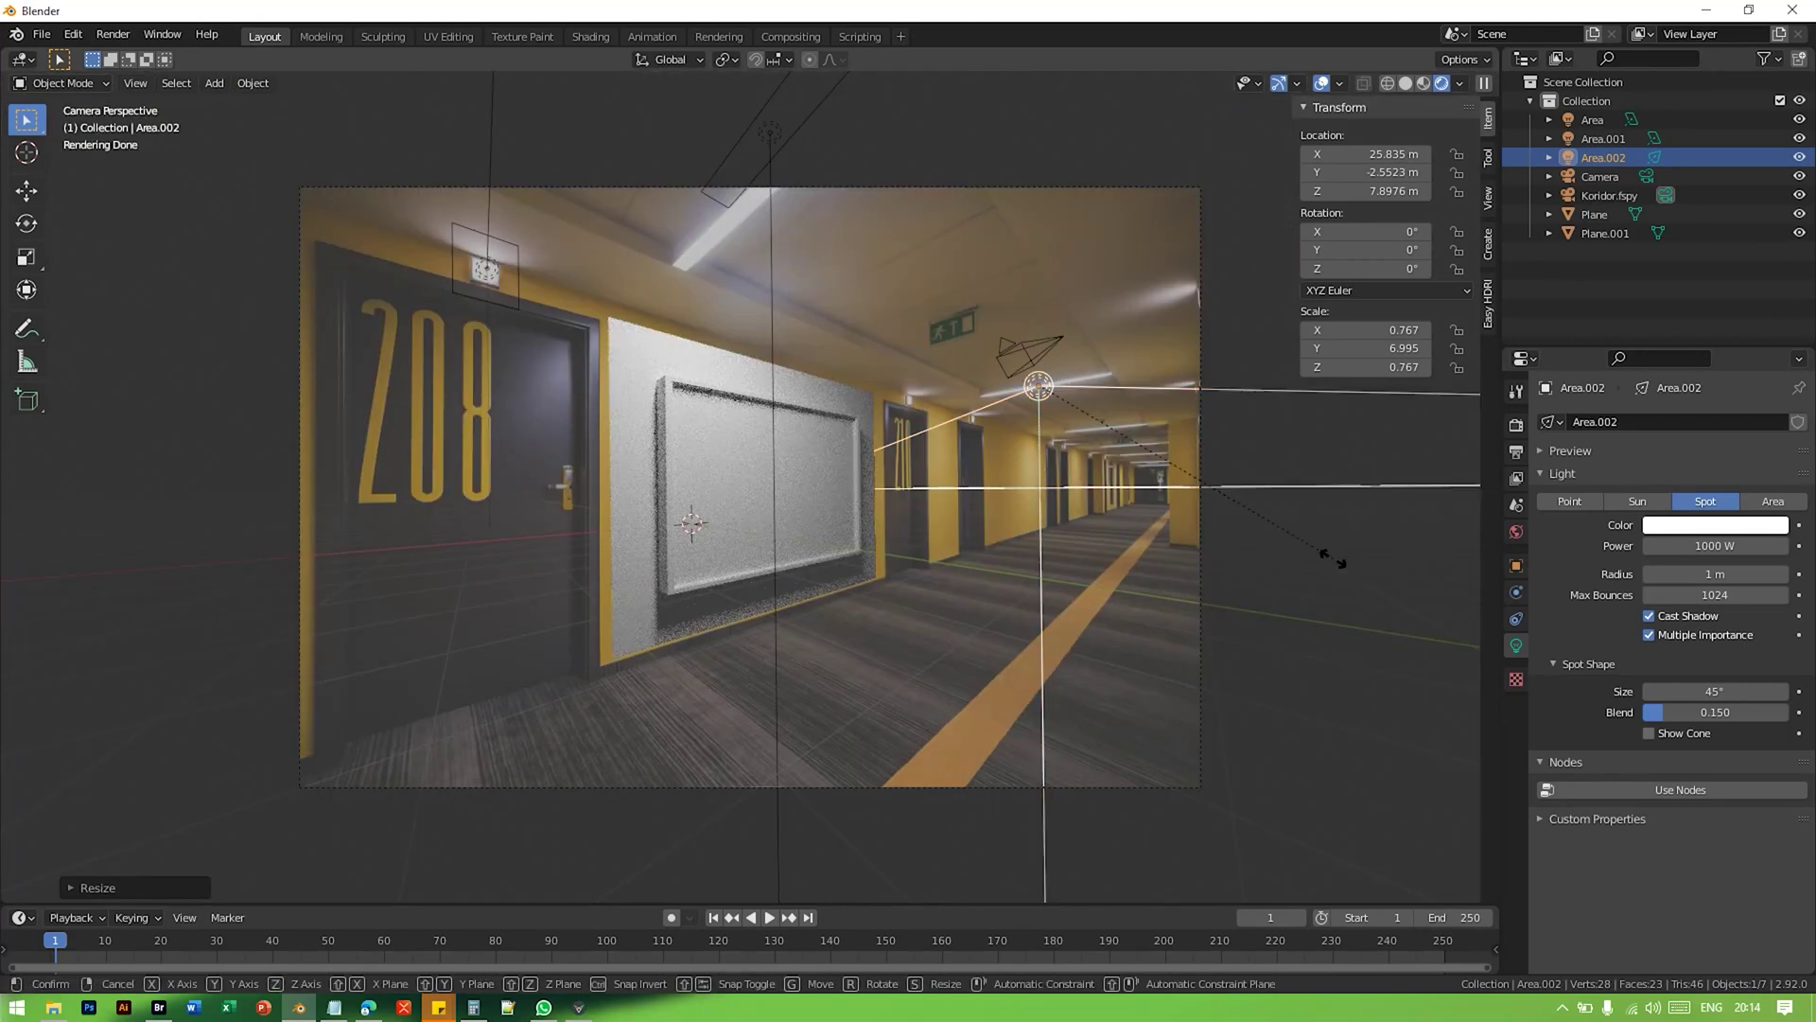
{"action": "left_click", "coordinate": [1054, 406]}
Step: Resize the far spot light to a scale of about 0.541 × 0.414 × 0.541, with radius 1.44 m and spot size 127°
{"action": "key", "text": "s"}
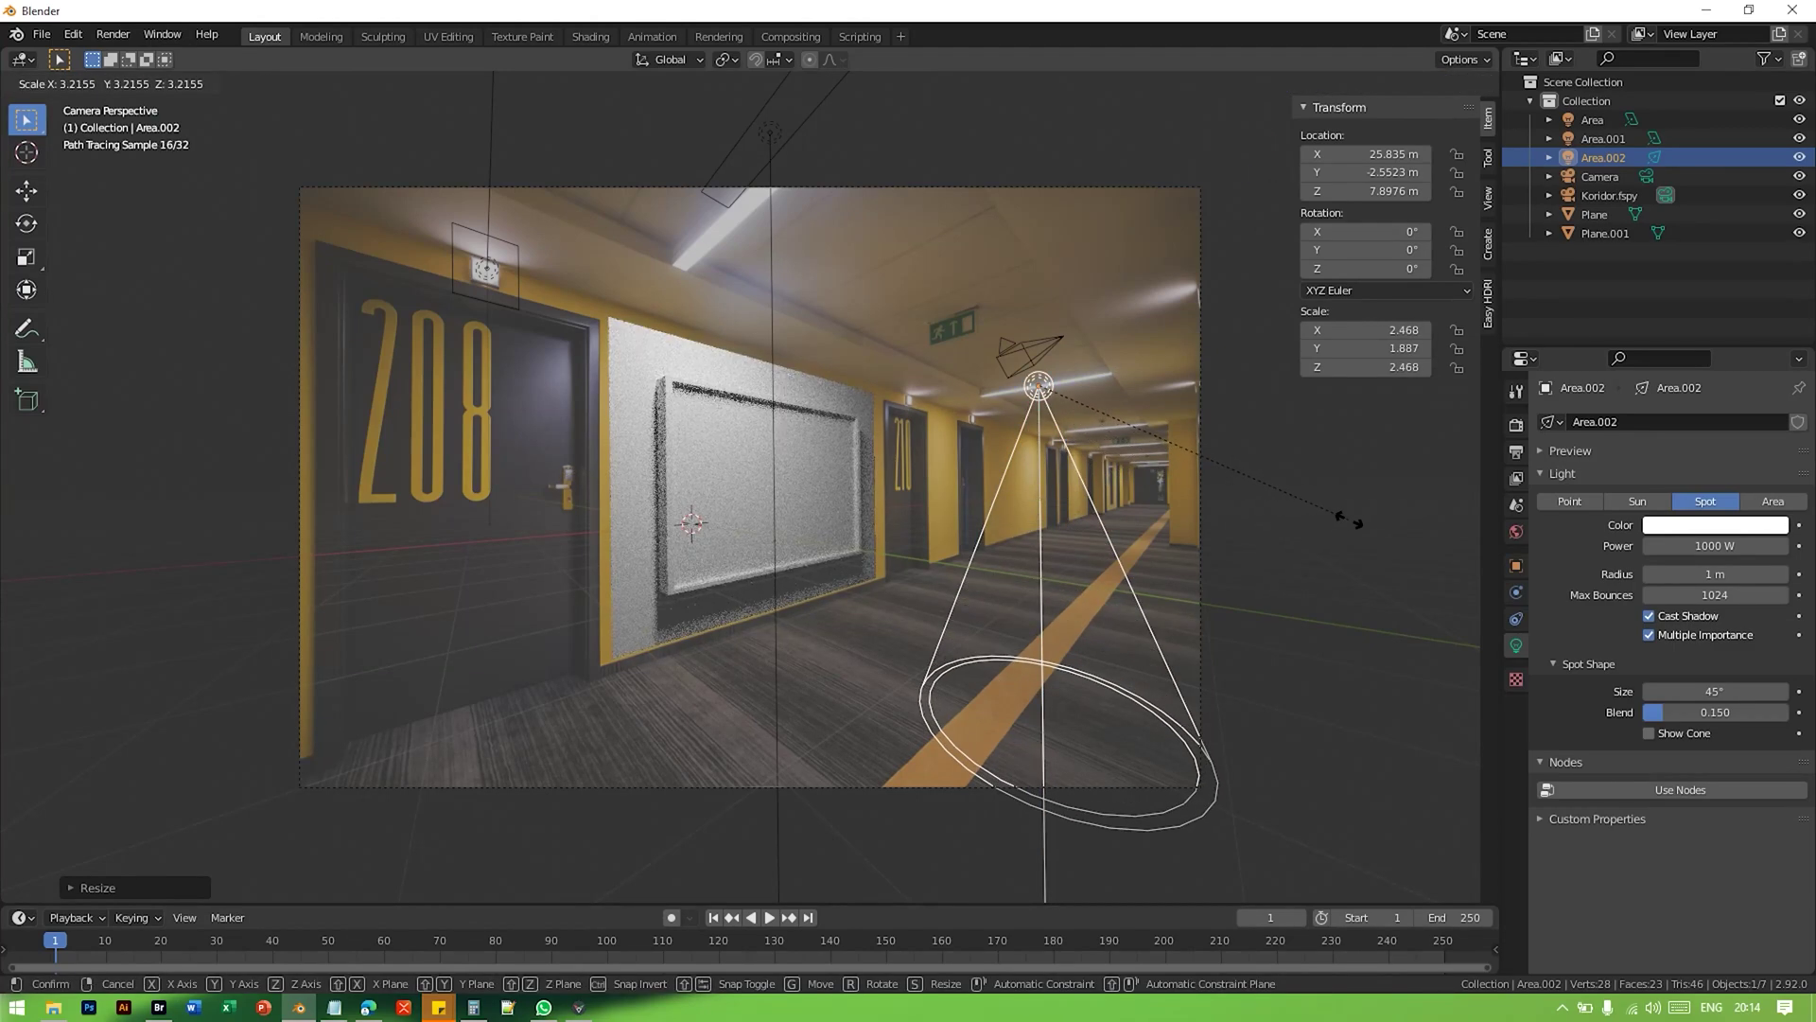
{"action": "left_click", "coordinate": [1377, 693]}
{"action": "left_click_drag", "start_coordinate": [1714, 574], "coordinate": [1756, 575]}
{"action": "key", "text": "s"}
{"action": "left_click", "coordinate": [1084, 443]}
{"action": "left_click_drag", "start_coordinate": [1685, 691], "coordinate": [1802, 691]}
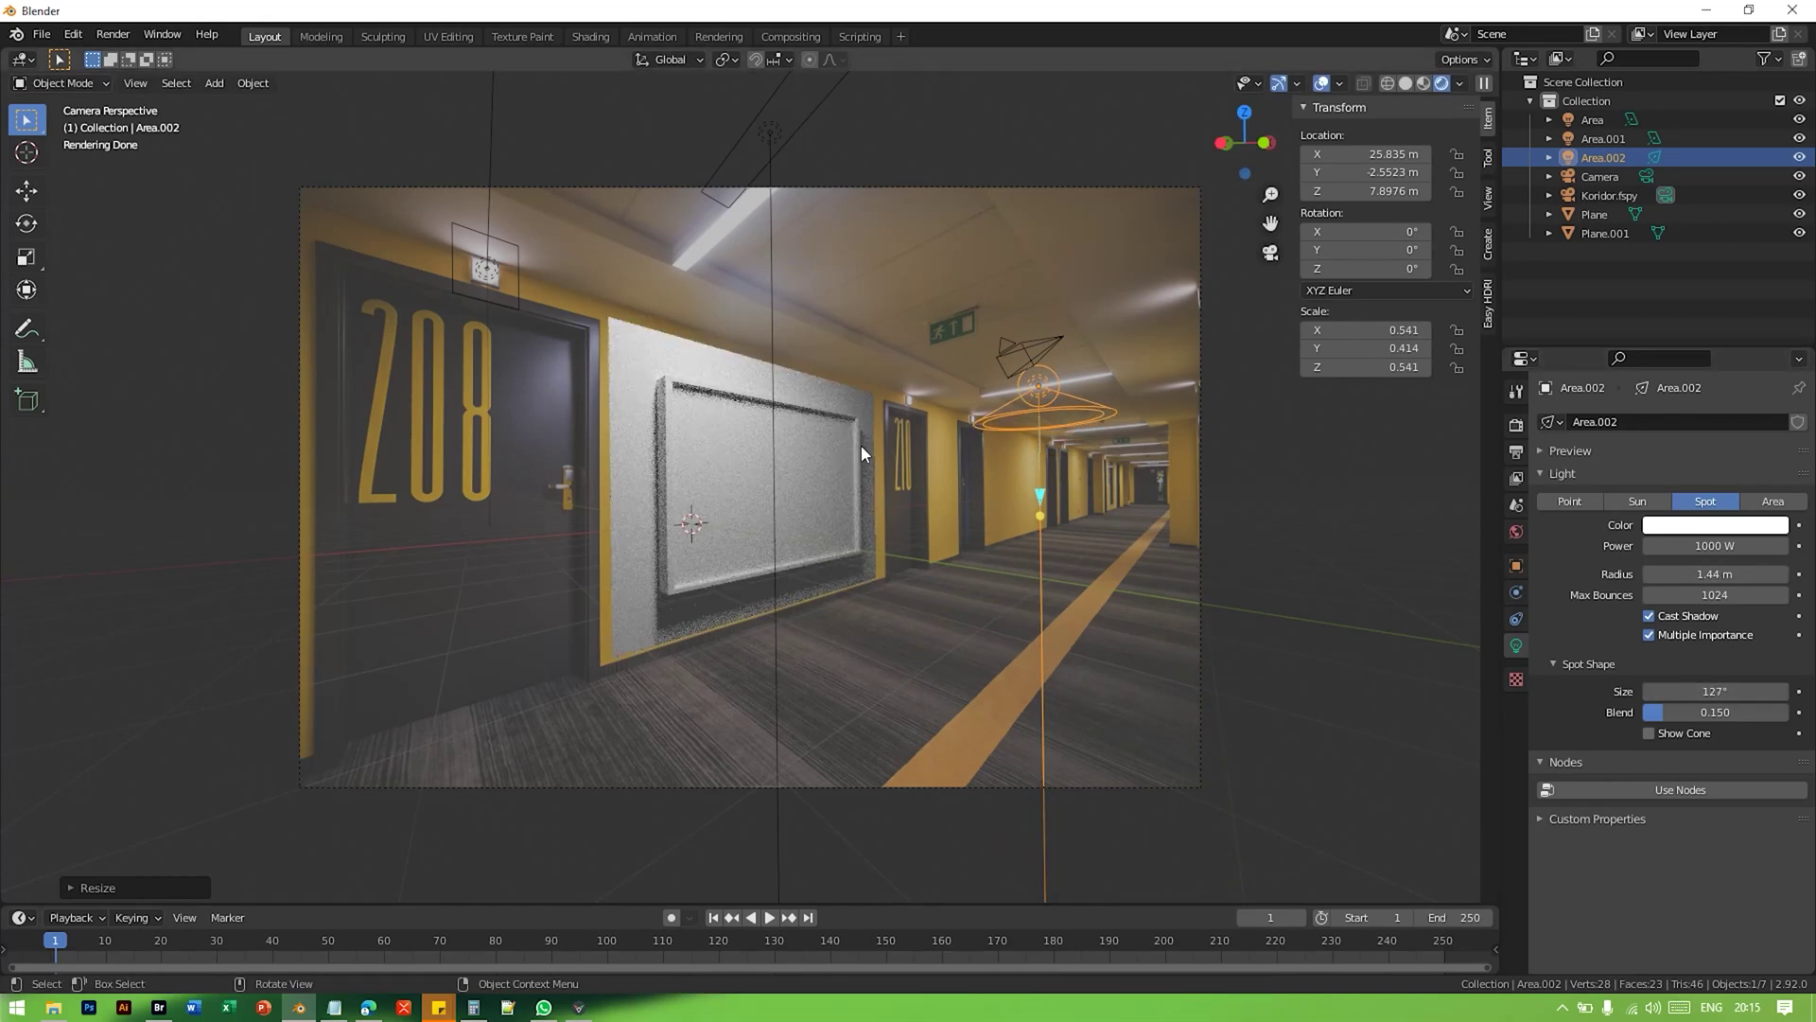
Step: Raise the far spot light's power to 5000 W
{"action": "left_click", "coordinate": [1733, 545]}
{"action": "type", "text": "3000"}
{"action": "key", "text": "Return"}
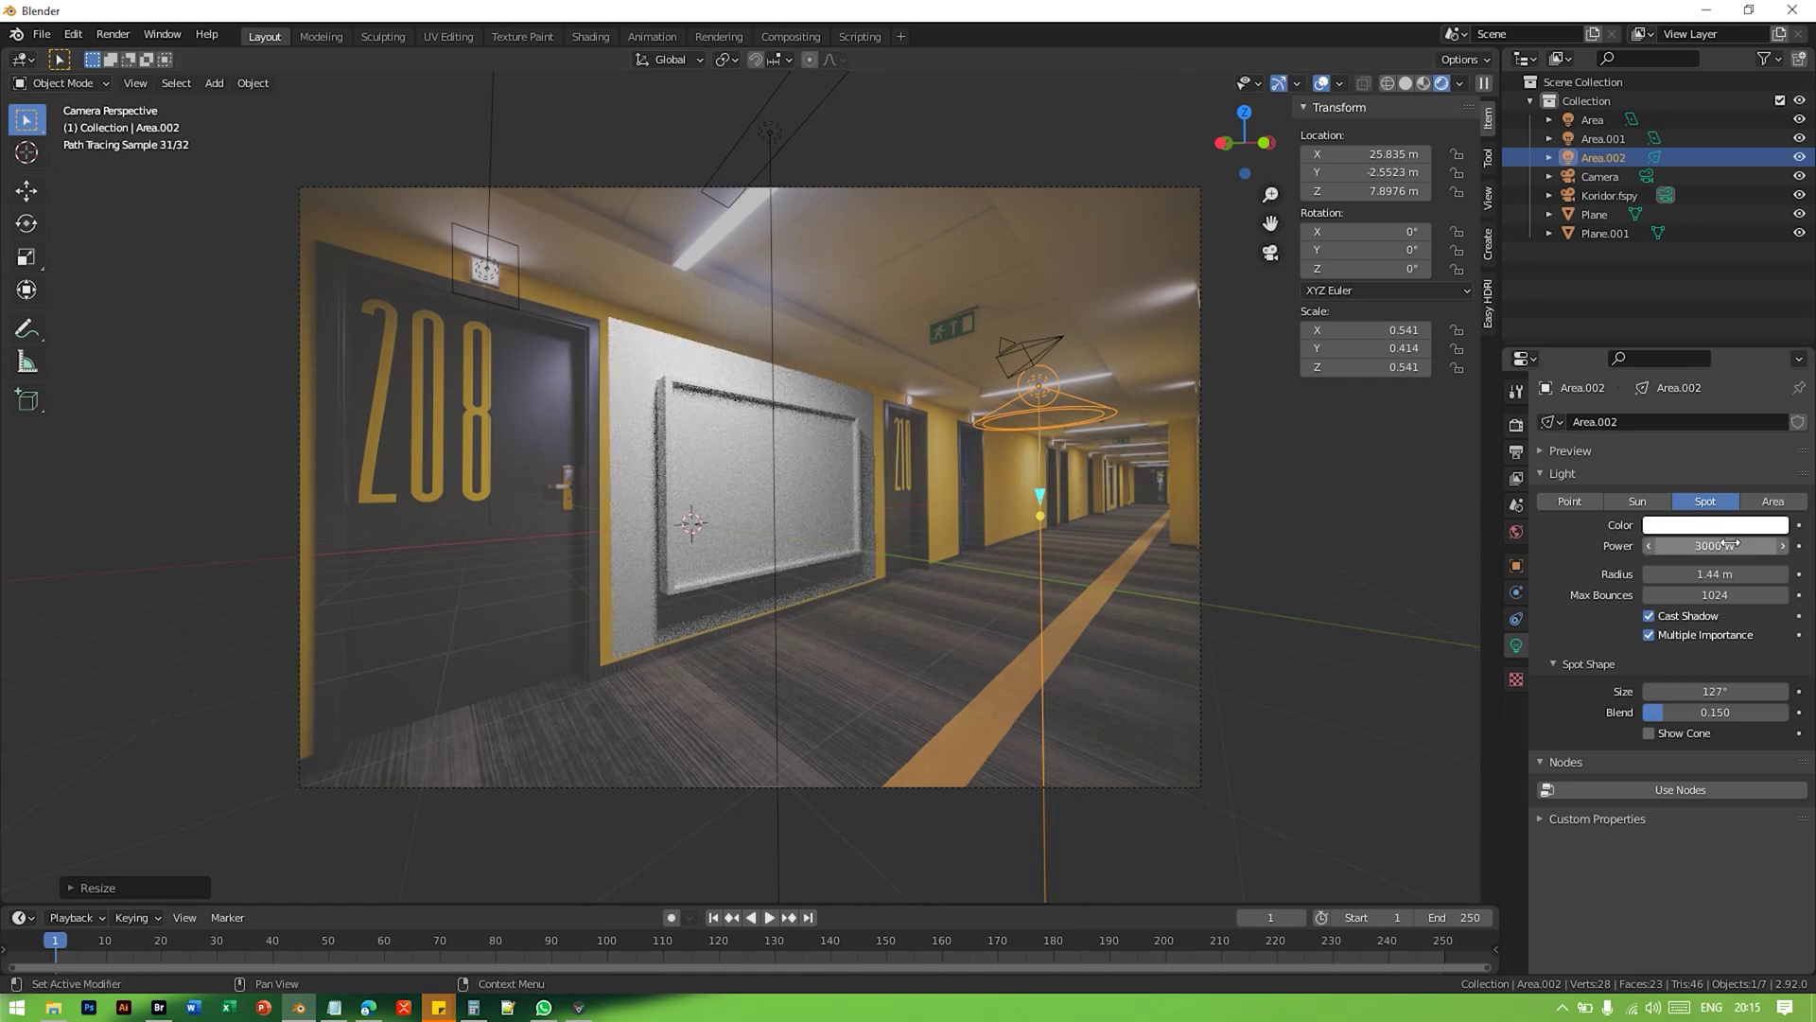
{"action": "left_click", "coordinate": [1730, 545]}
{"action": "type", "text": "50"}
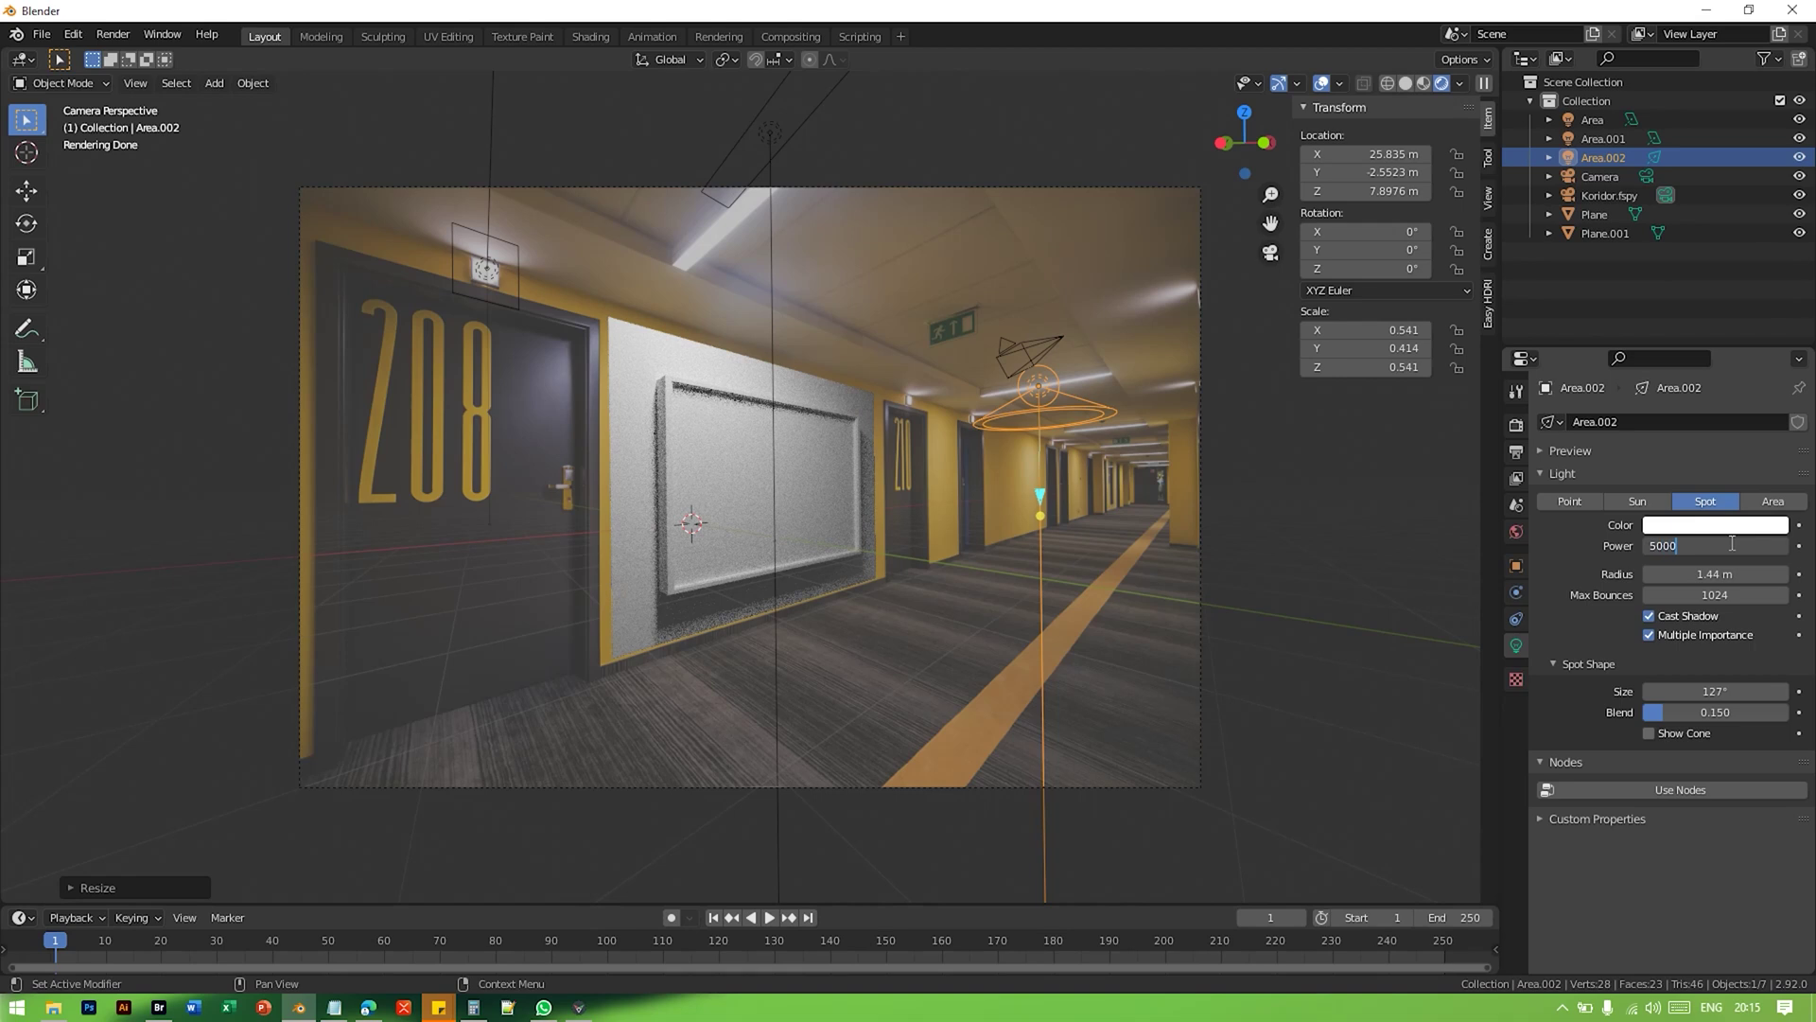
{"action": "type", "text": "00"}
{"action": "key", "text": "Return"}
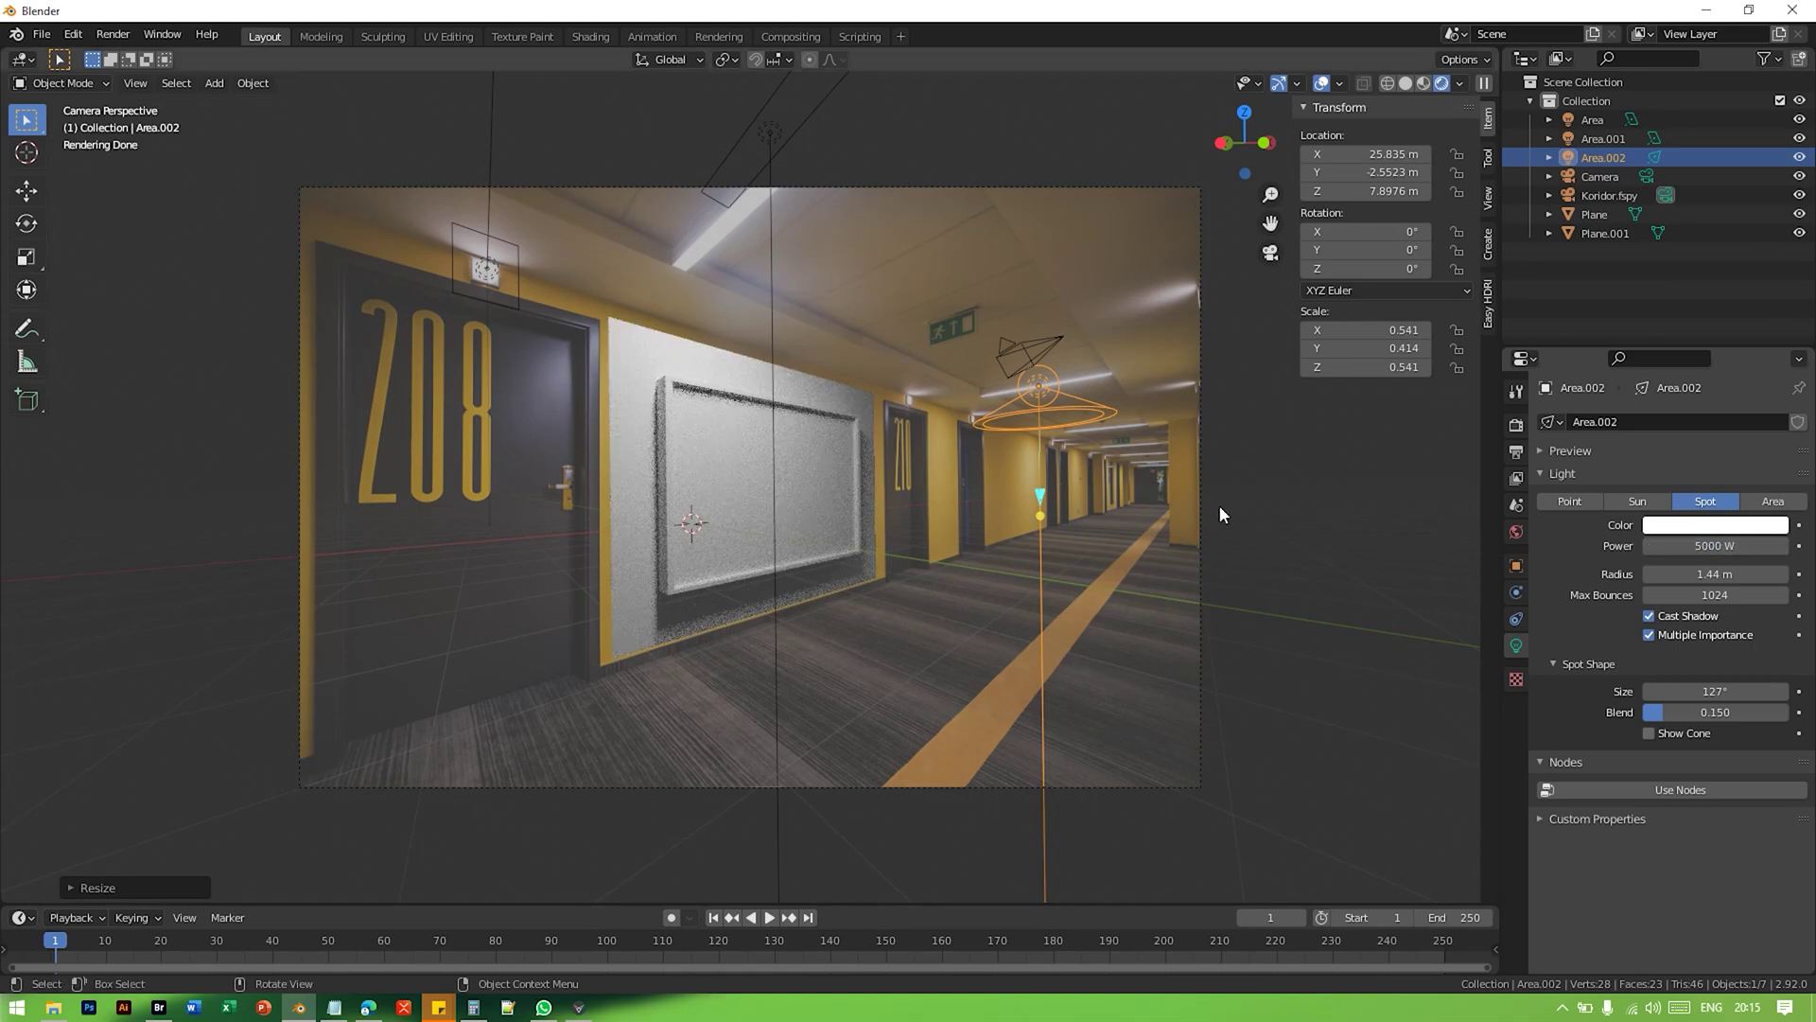
Step: Raise the far spot light along Z to about 11.835 m and deselect it
{"action": "key", "text": "g"}
{"action": "key", "text": "z"}
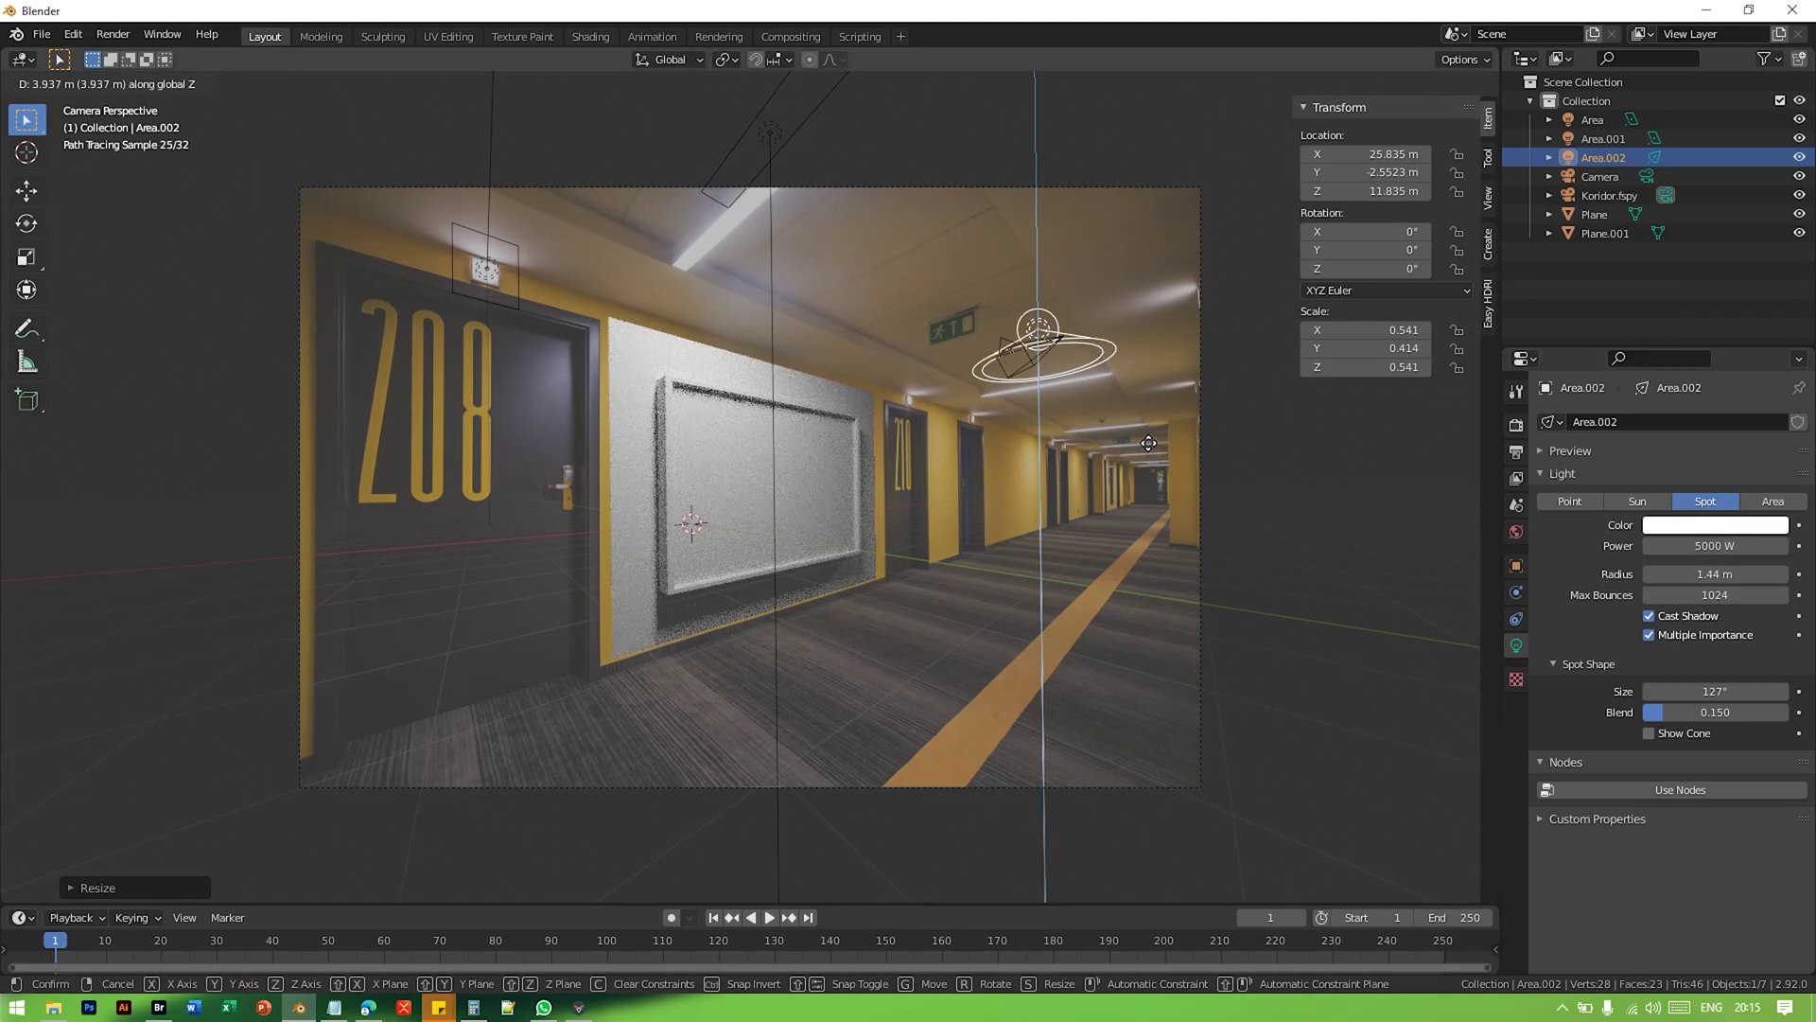
{"action": "left_click", "coordinate": [1148, 443]}
{"action": "left_click", "coordinate": [1292, 514]}
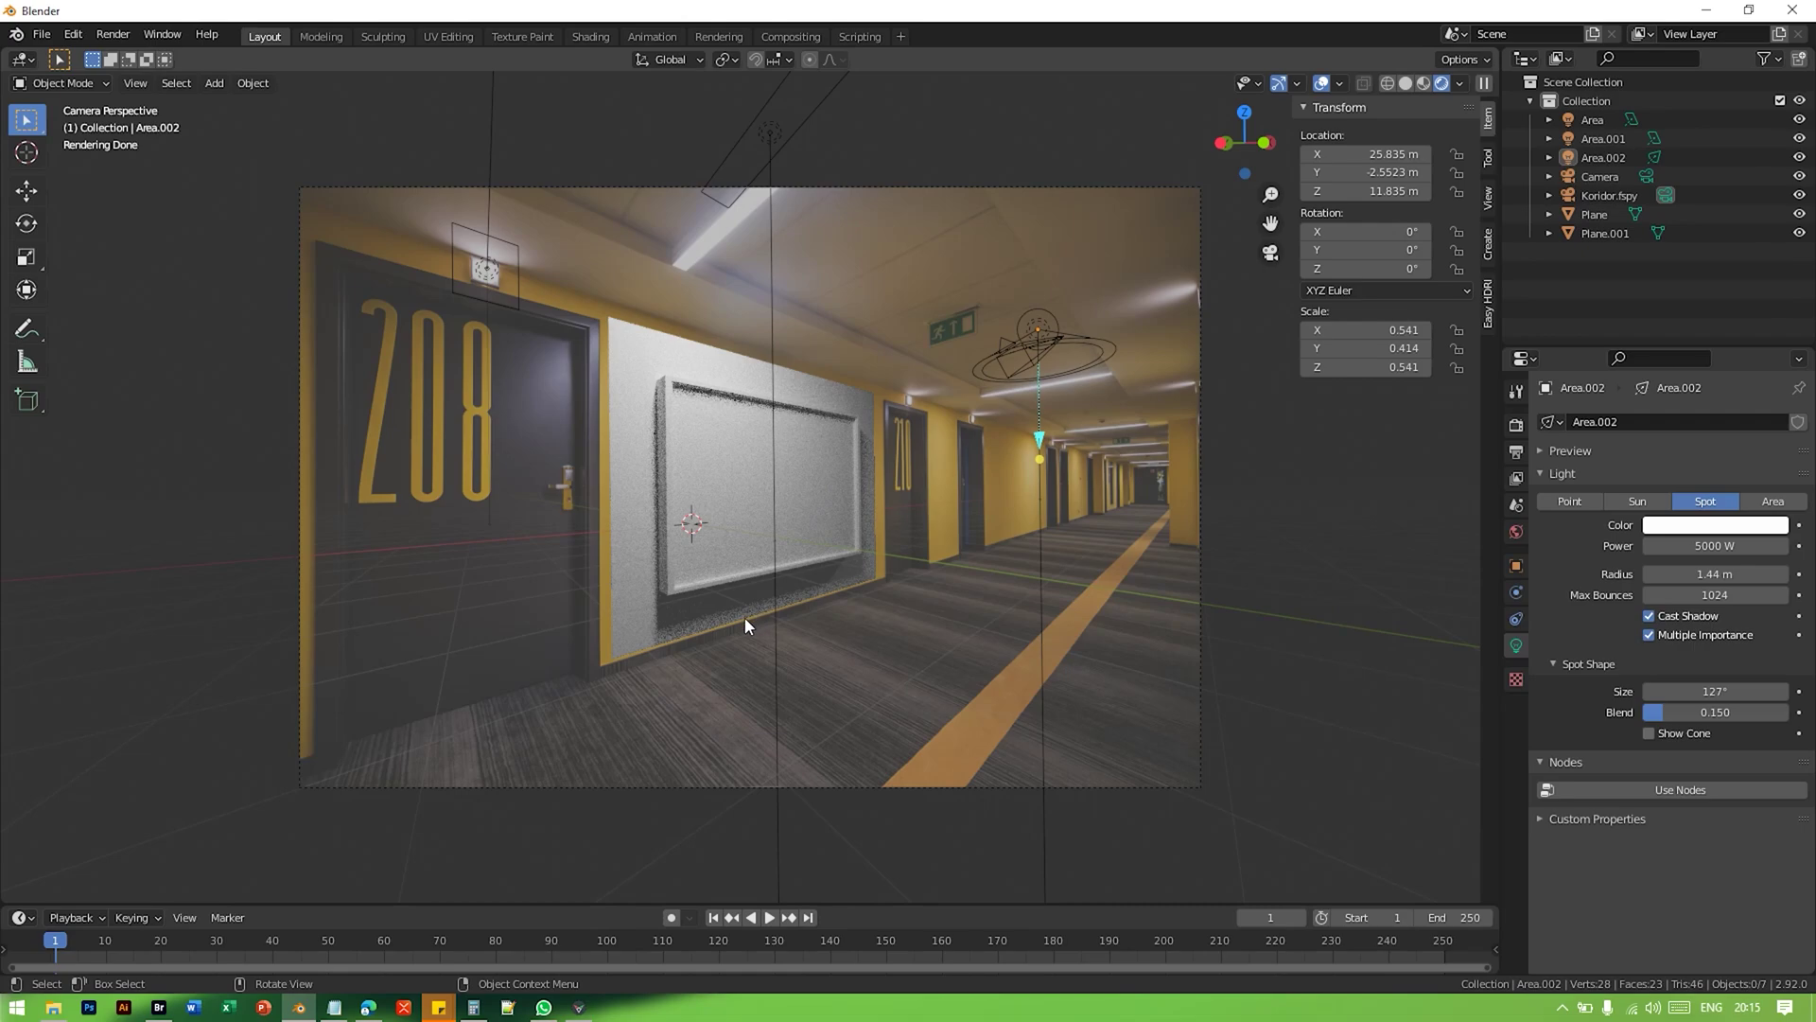
Step: Move the wall plane behind the frame along Y to about 0.000194 m, then return to the full camera view
{"action": "scroll", "coordinate": [705, 615], "scroll_direction": "up", "scroll_amount": 2}
{"action": "scroll", "coordinate": [706, 615], "scroll_direction": "down", "scroll_amount": 2}
{"action": "scroll", "coordinate": [705, 615], "scroll_direction": "up", "scroll_amount": 2}
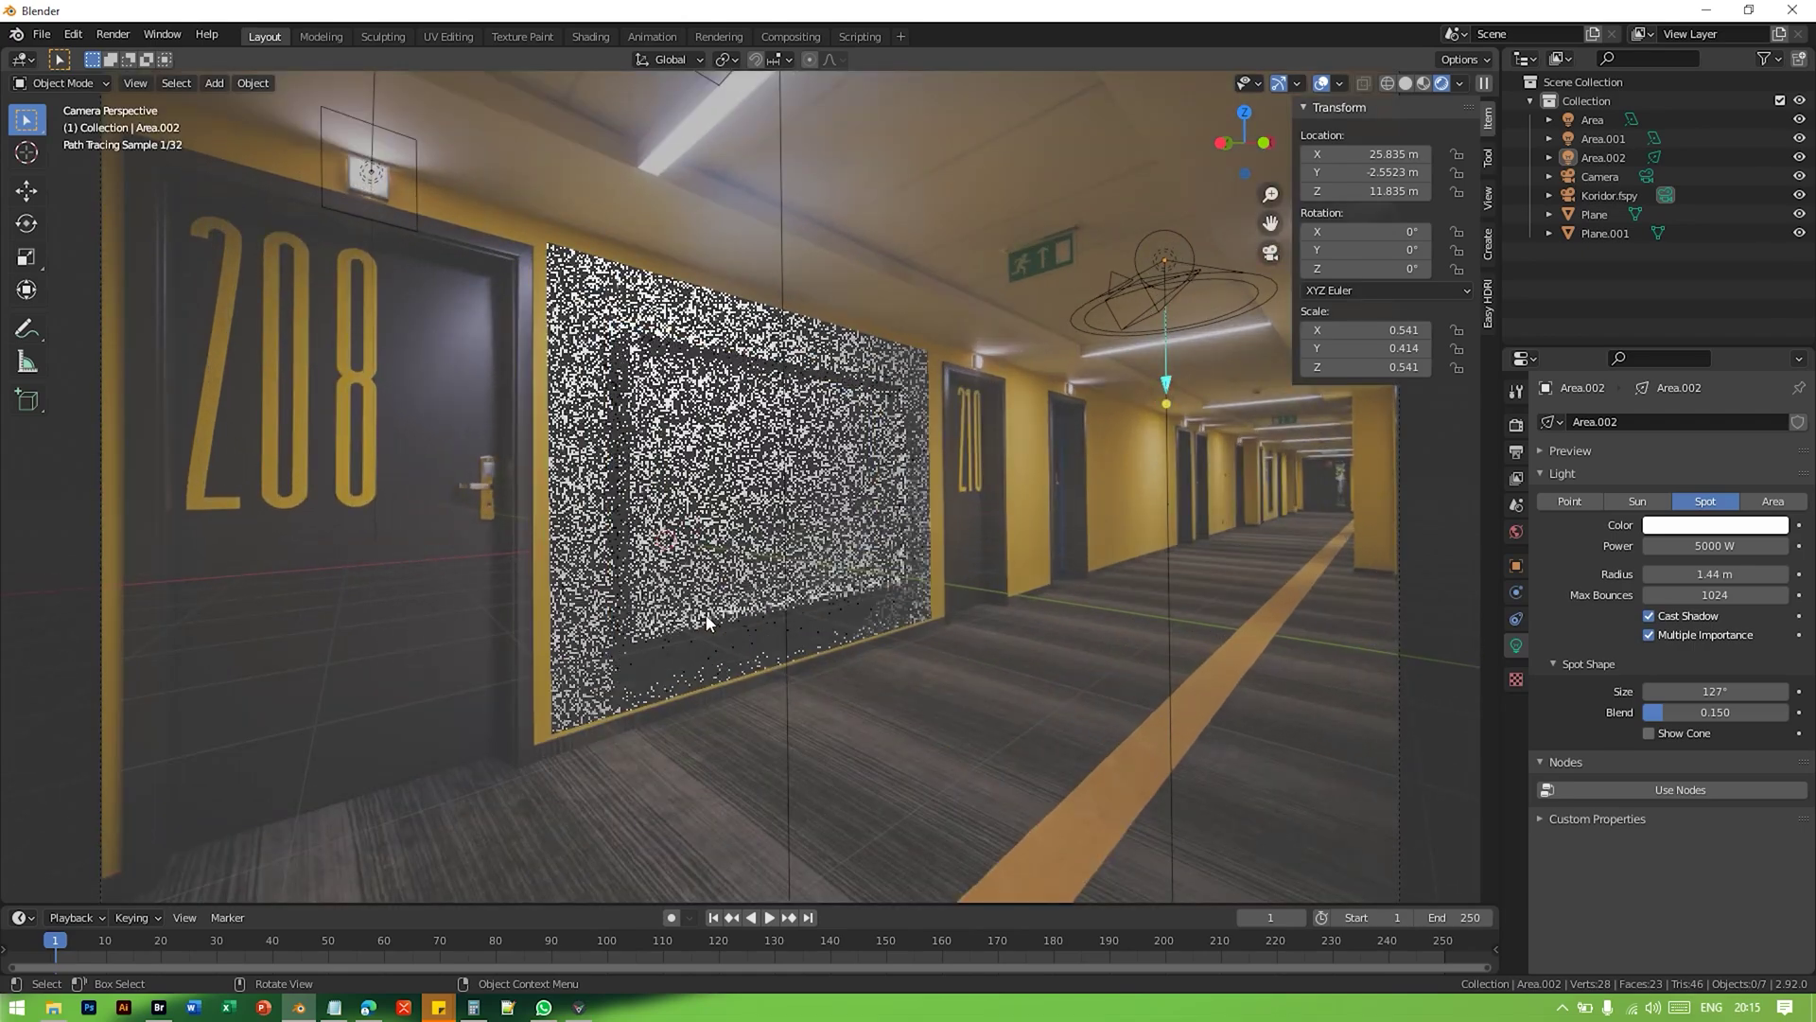
{"action": "scroll", "coordinate": [705, 615], "scroll_direction": "up", "scroll_amount": 5}
{"action": "left_click", "coordinate": [516, 359]}
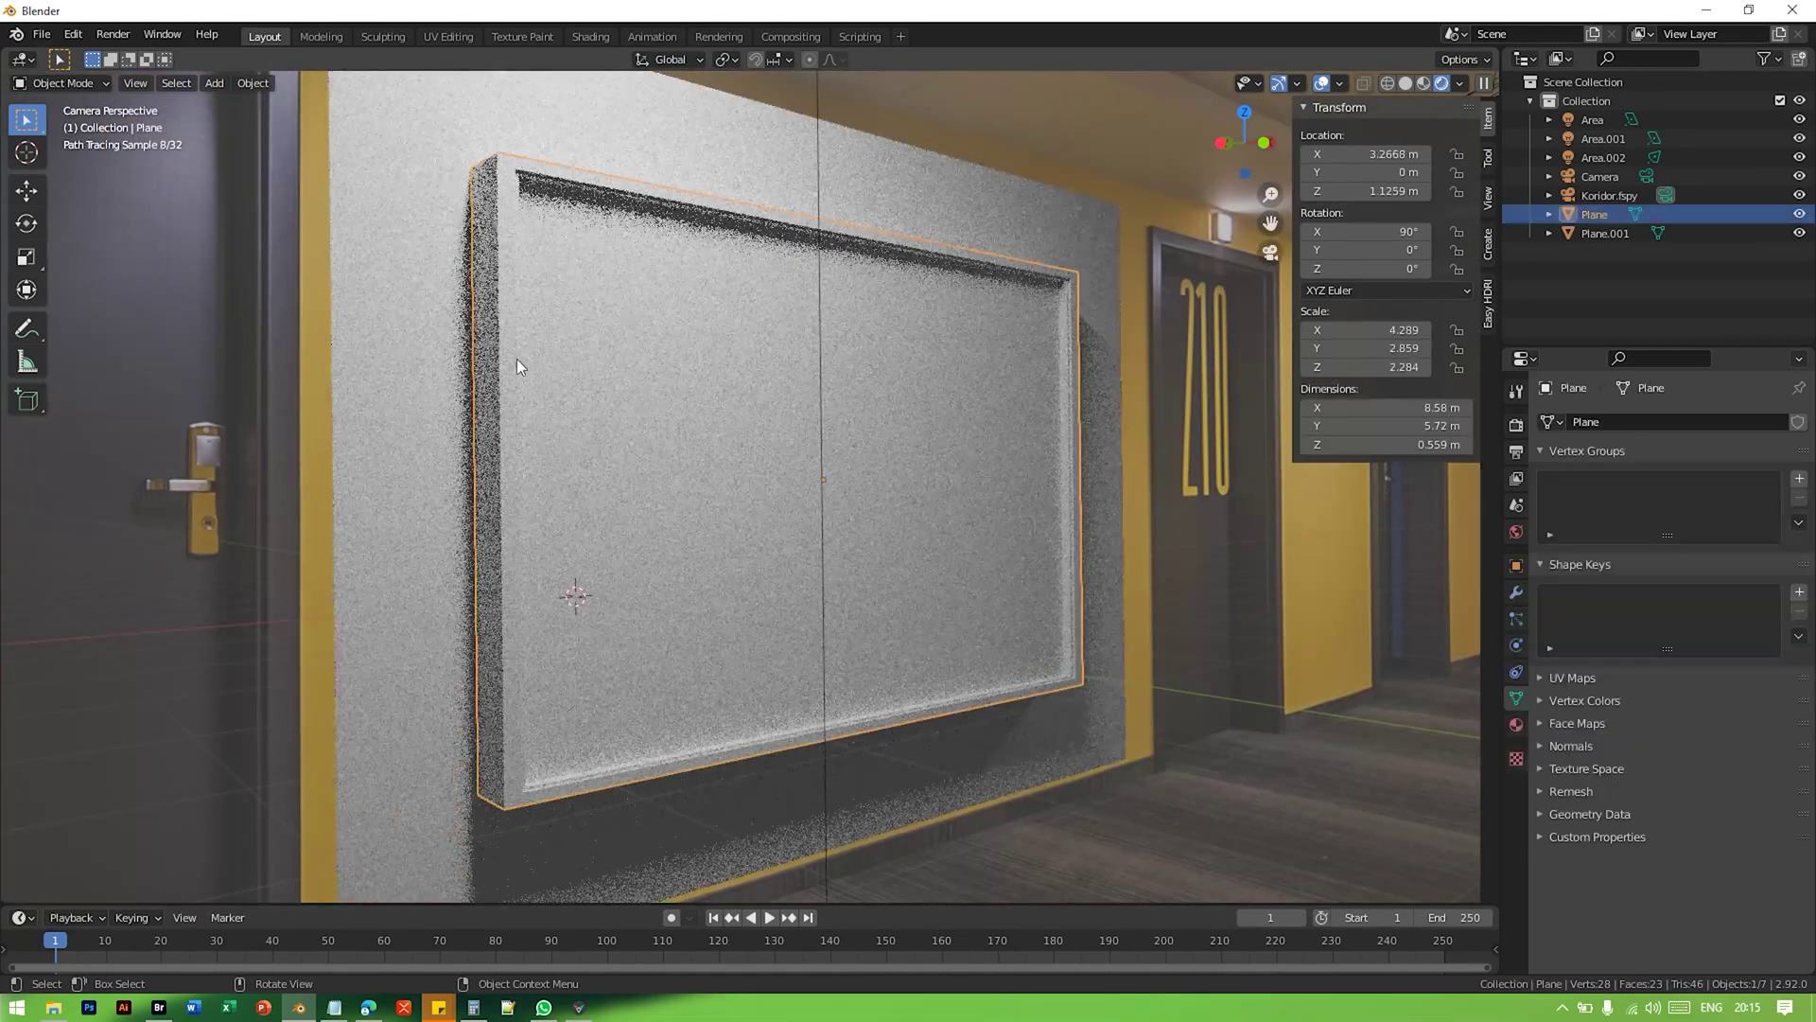
{"action": "left_click", "coordinate": [422, 342]}
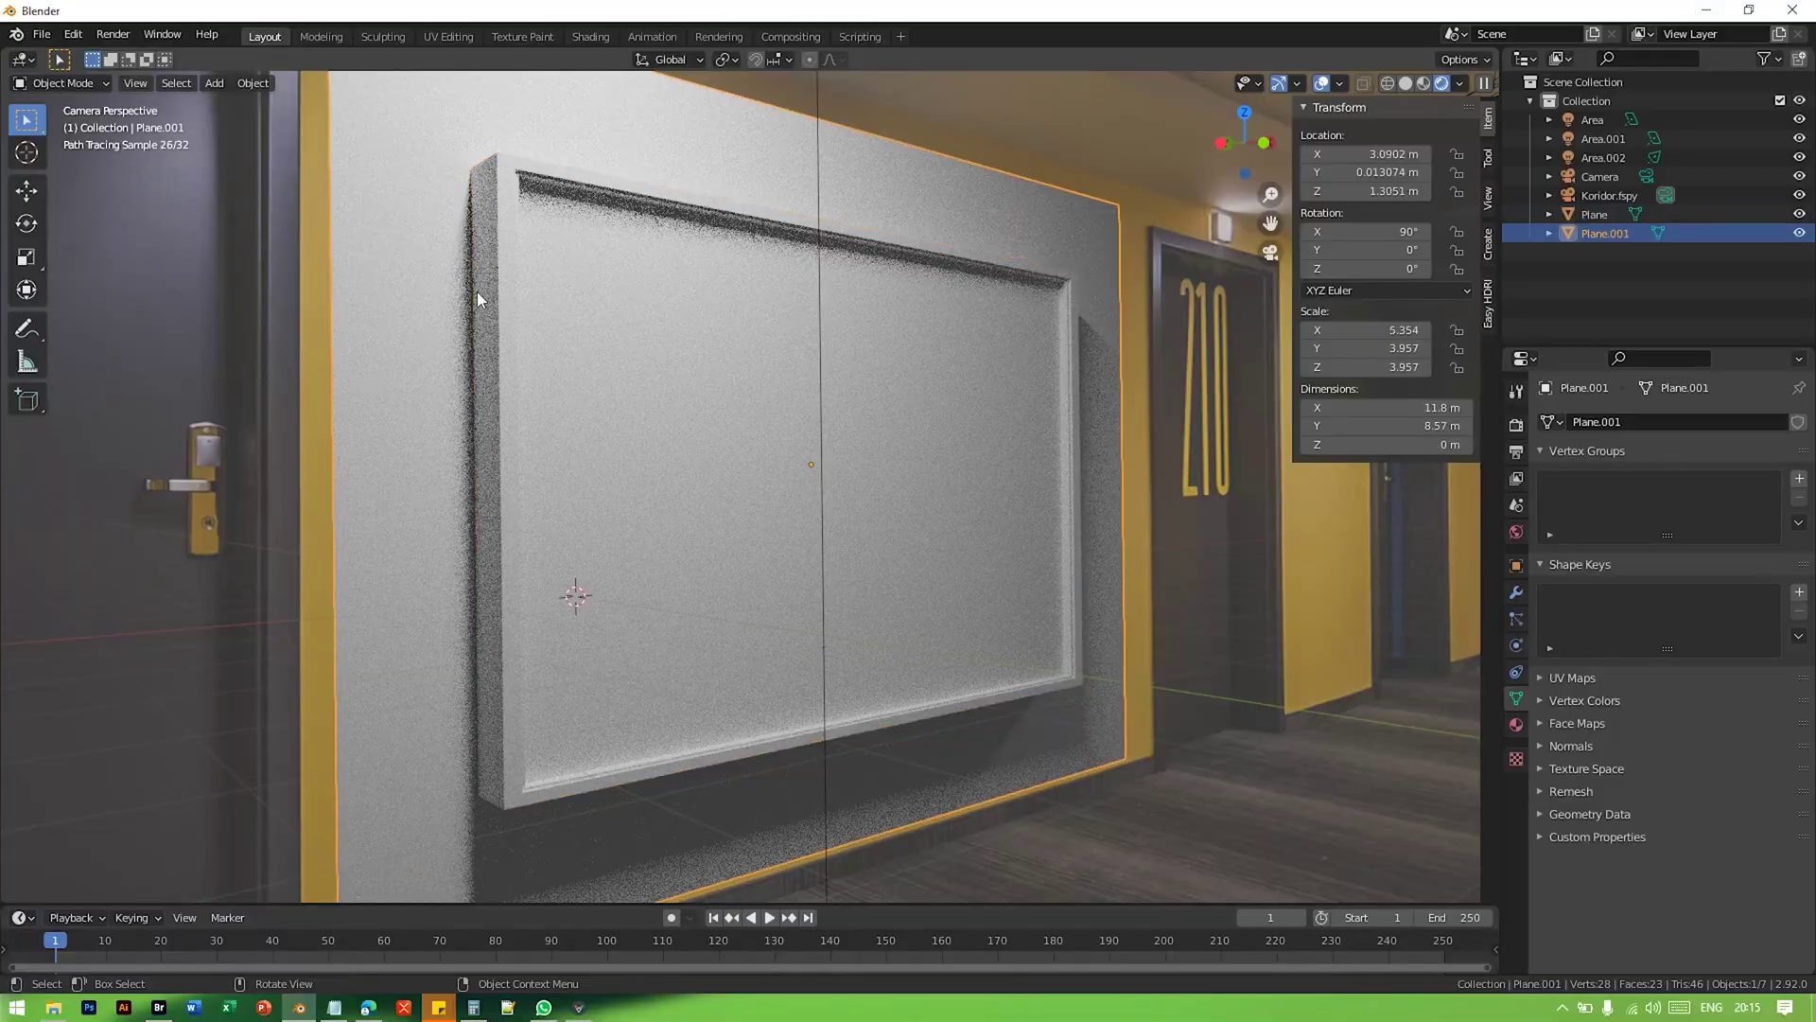
{"action": "scroll", "coordinate": [463, 177], "scroll_direction": "up", "scroll_amount": 6}
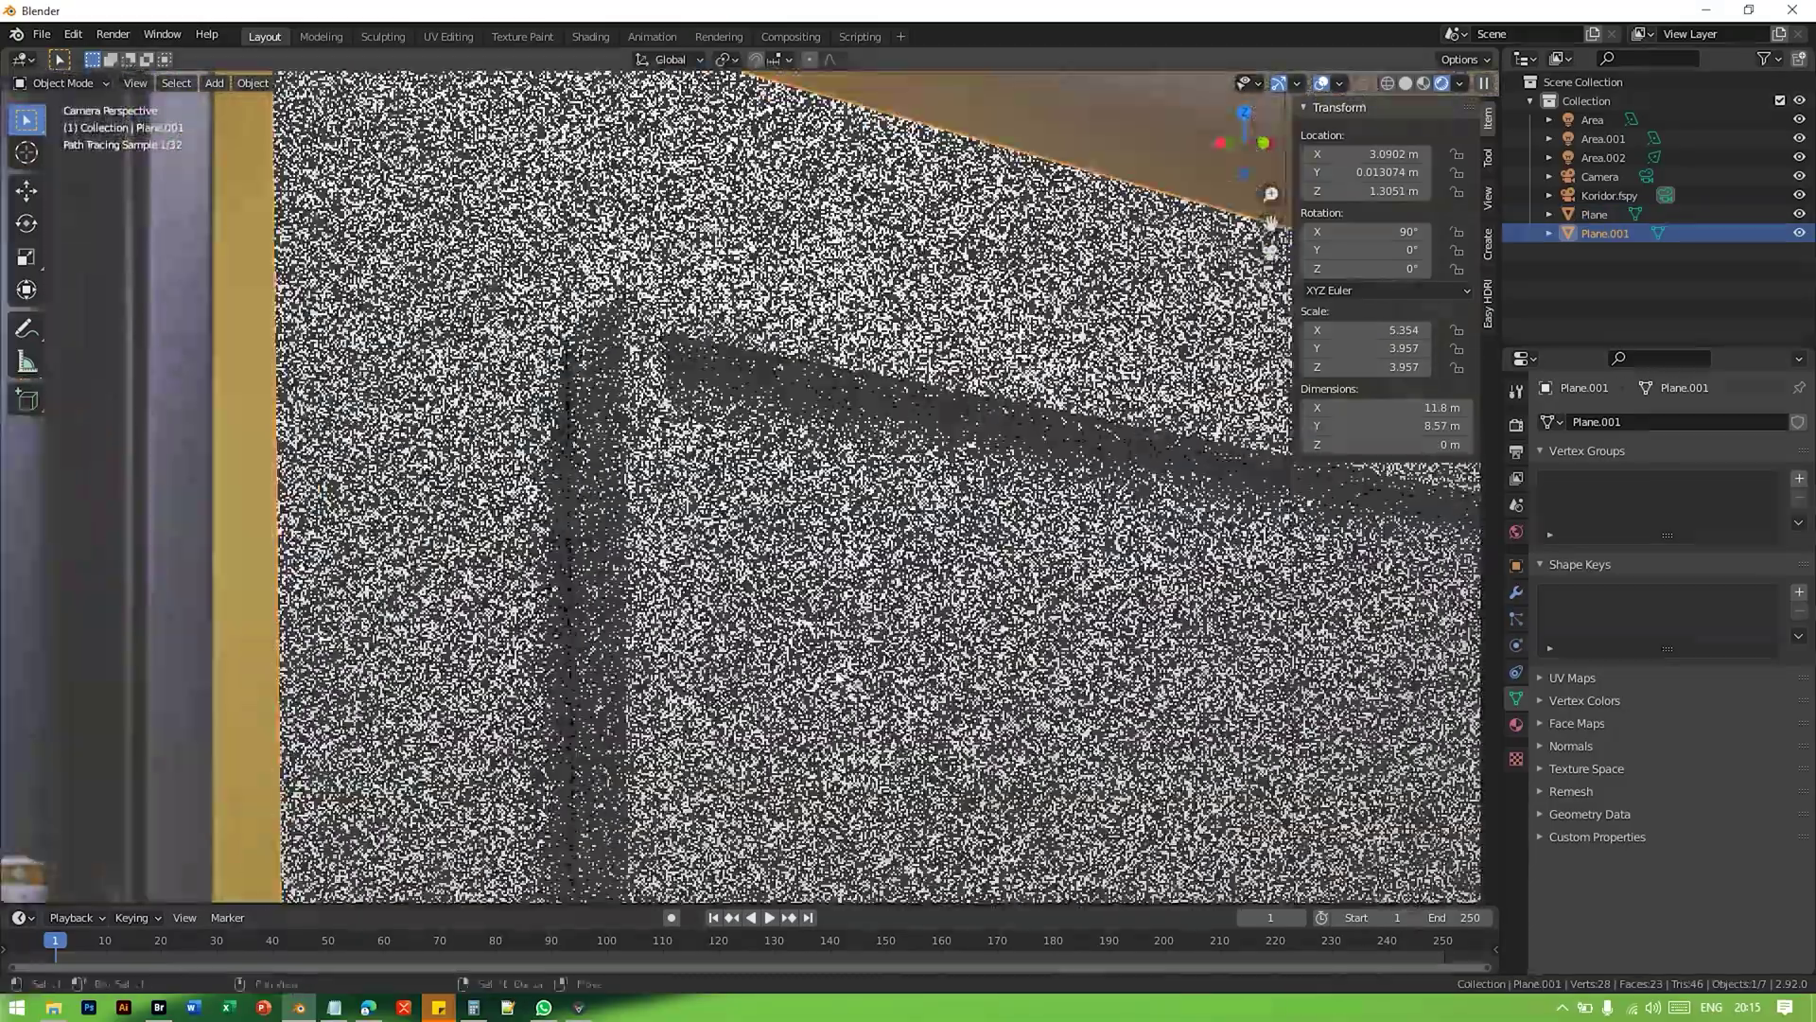
{"action": "scroll", "coordinate": [467, 276], "scroll_direction": "up", "scroll_amount": 3}
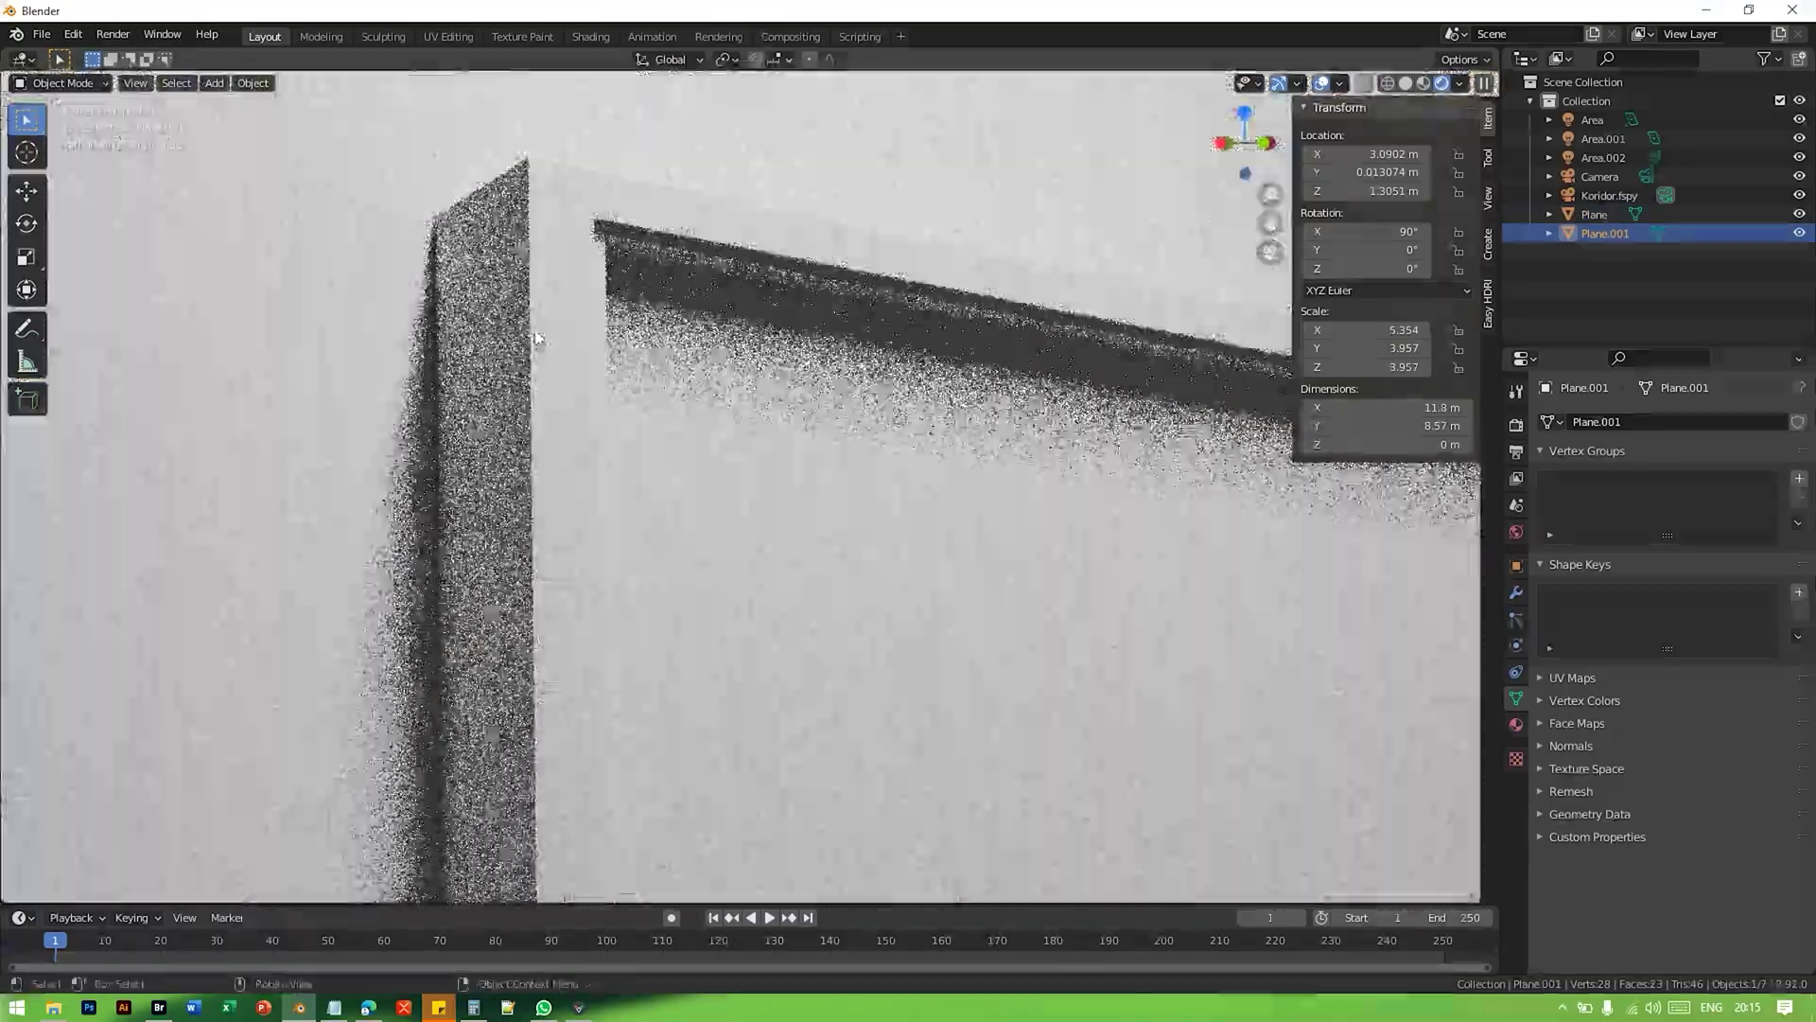
{"action": "scroll", "coordinate": [397, 219], "scroll_direction": "up", "scroll_amount": 4}
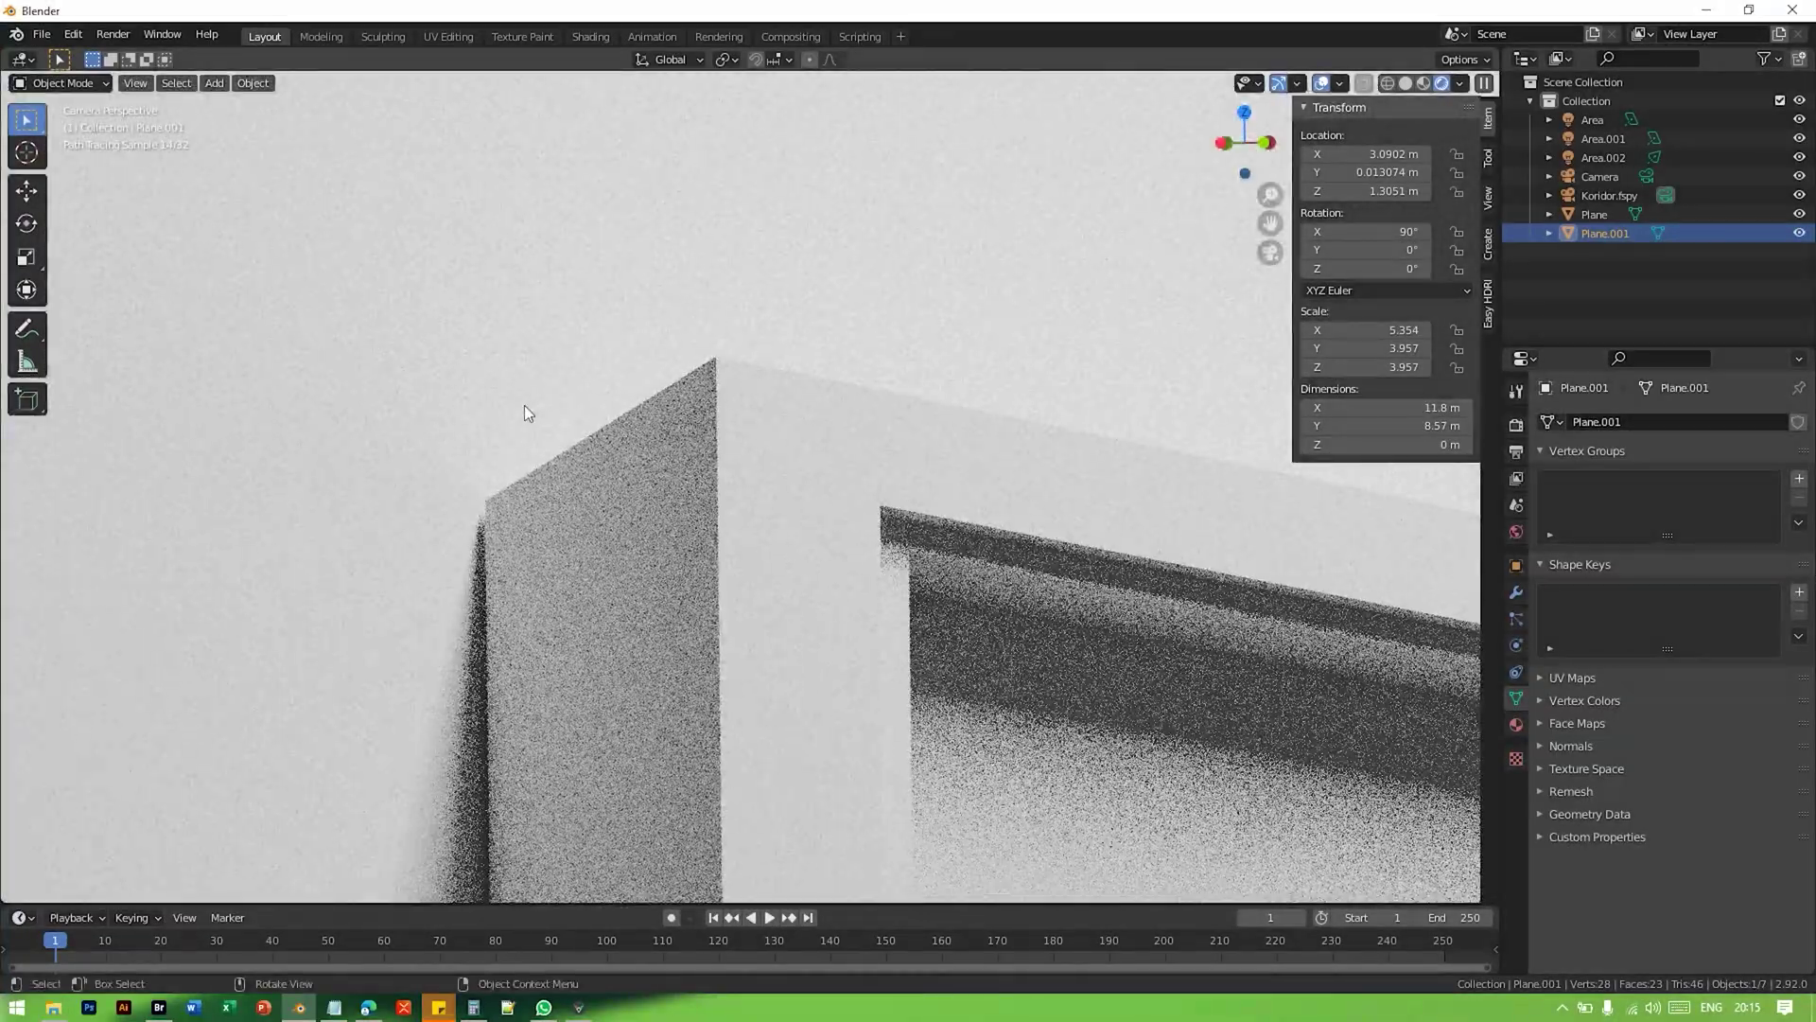
{"action": "key", "text": "g"}
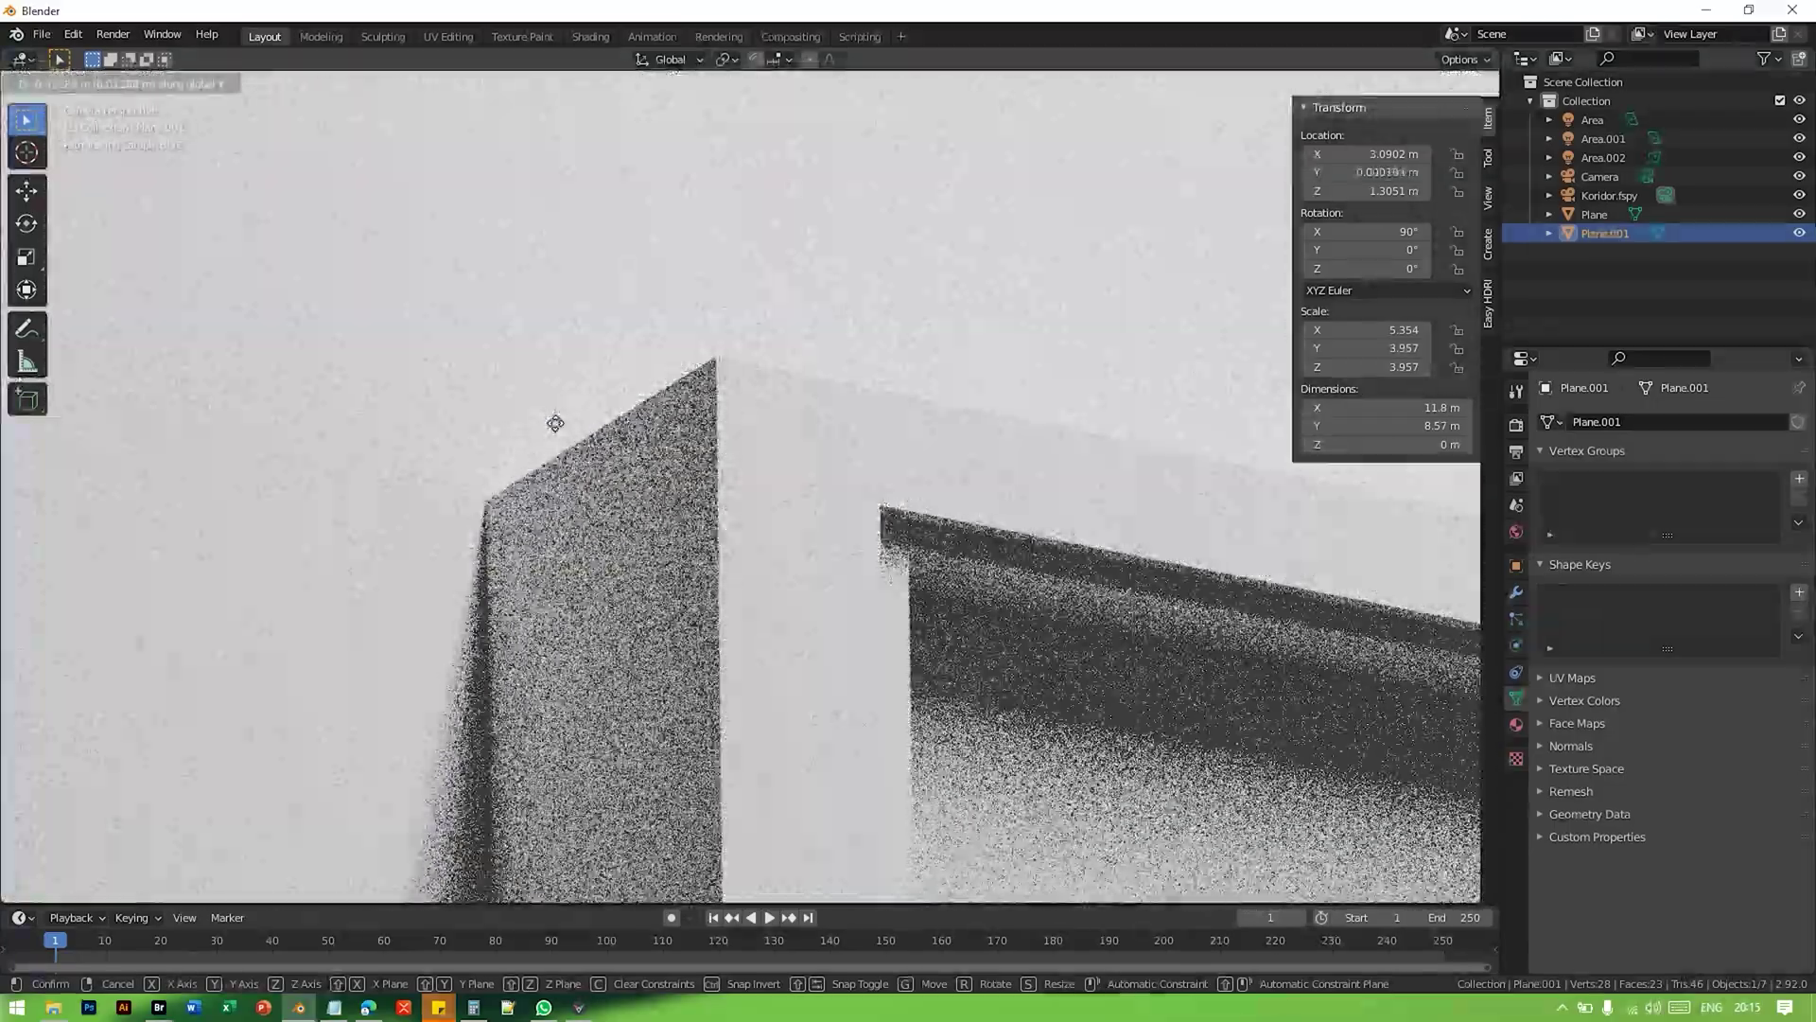
{"action": "left_click", "coordinate": [558, 423]}
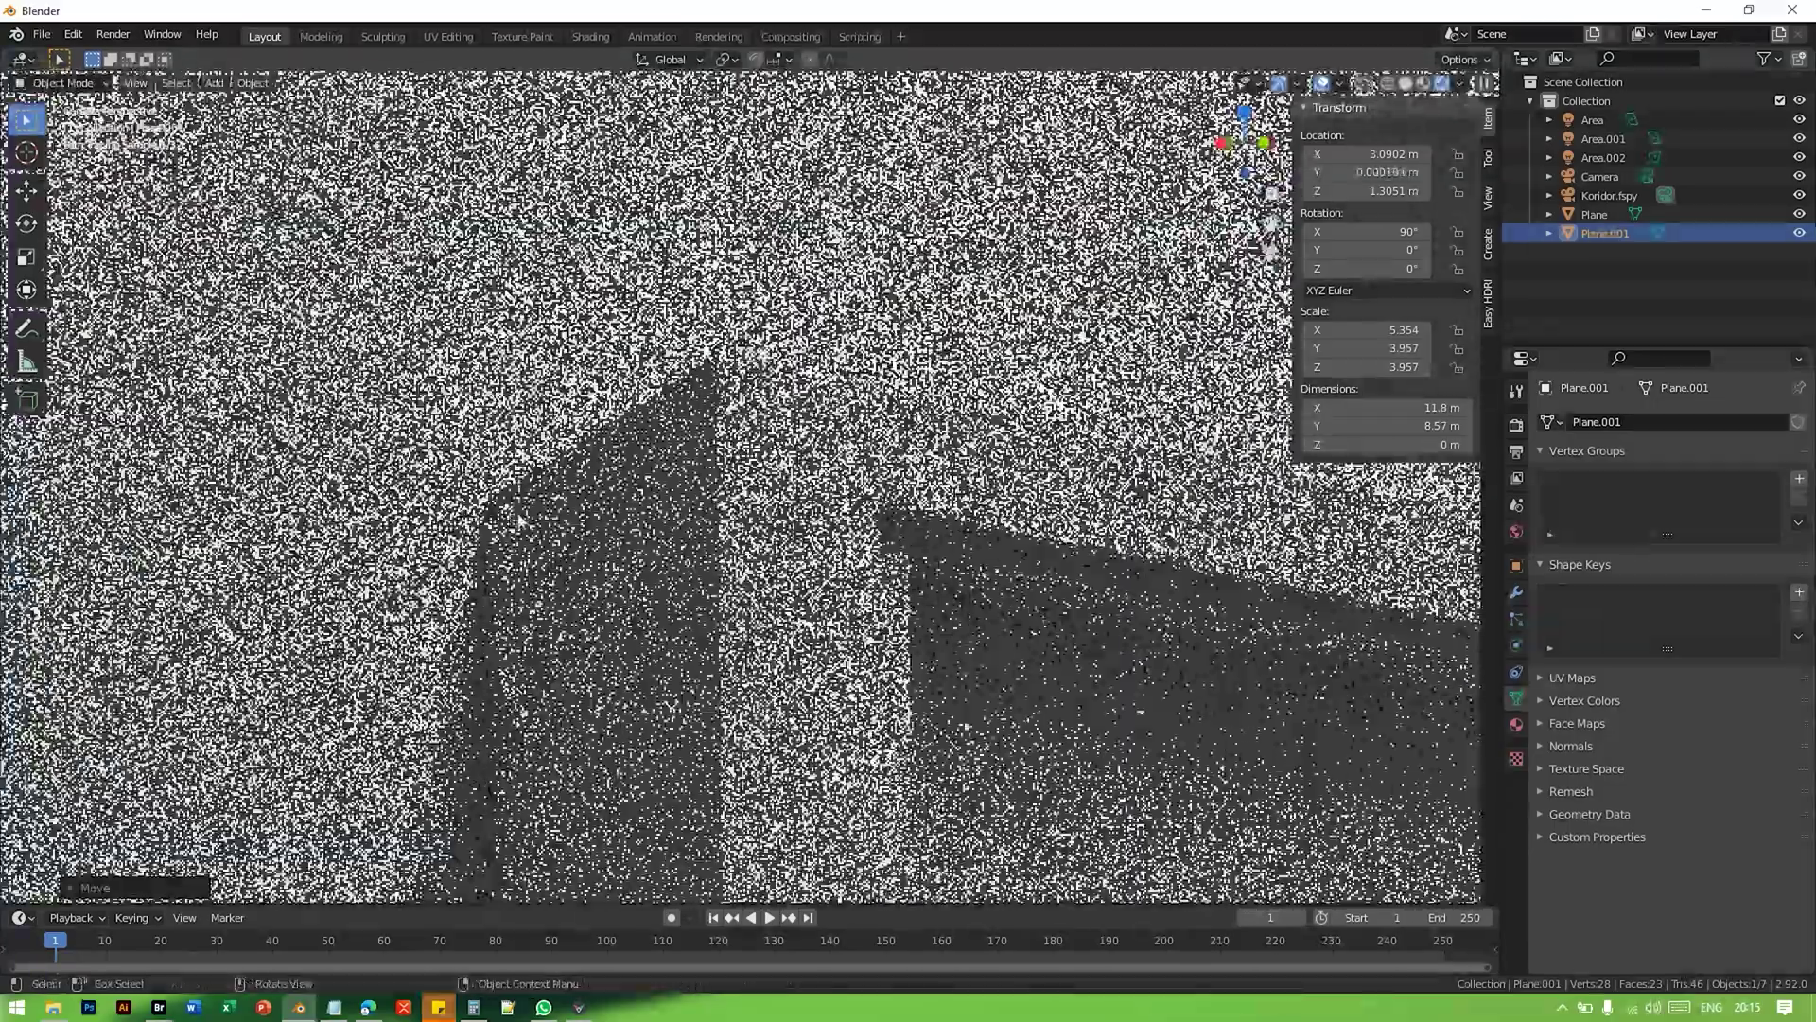
{"action": "key", "text": "KP_0"}
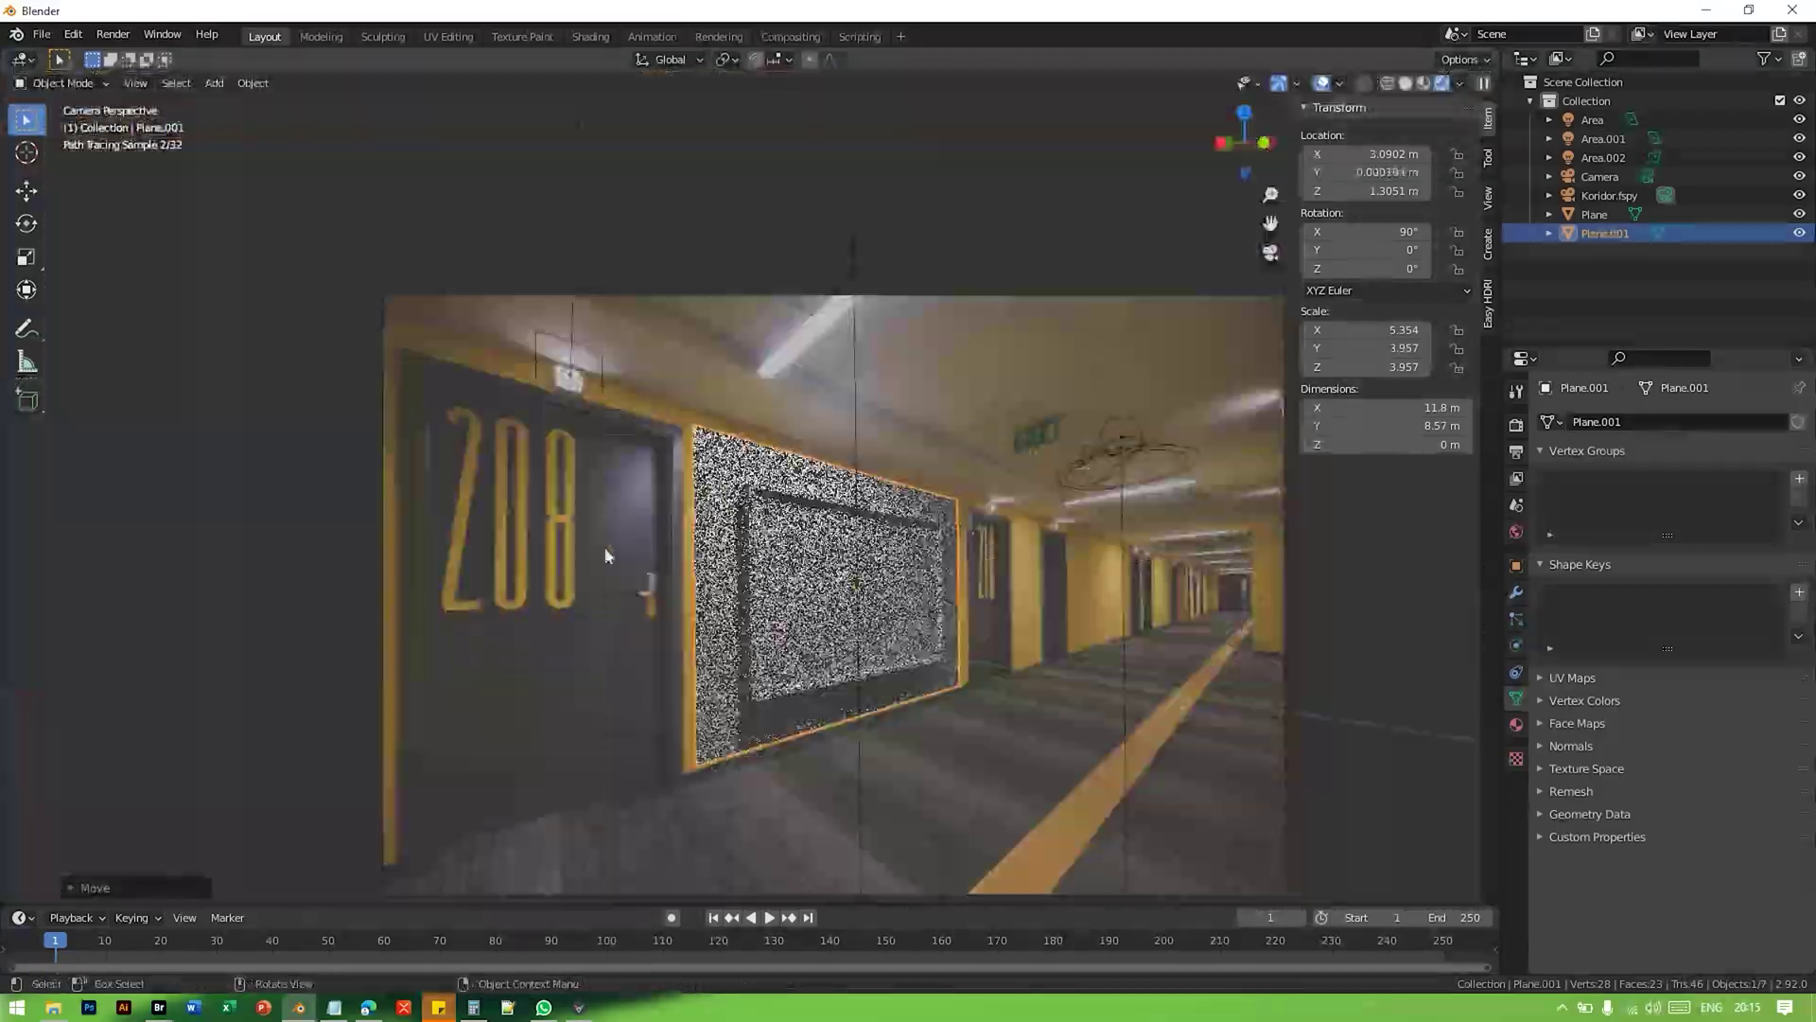
{"action": "key", "text": "Tab"}
{"action": "key", "text": "Tab"}
Step: Create a new material for the framed panel and sample its base color from the dark surface of door 208
{"action": "scroll", "coordinate": [961, 593], "scroll_direction": "up", "scroll_amount": 2}
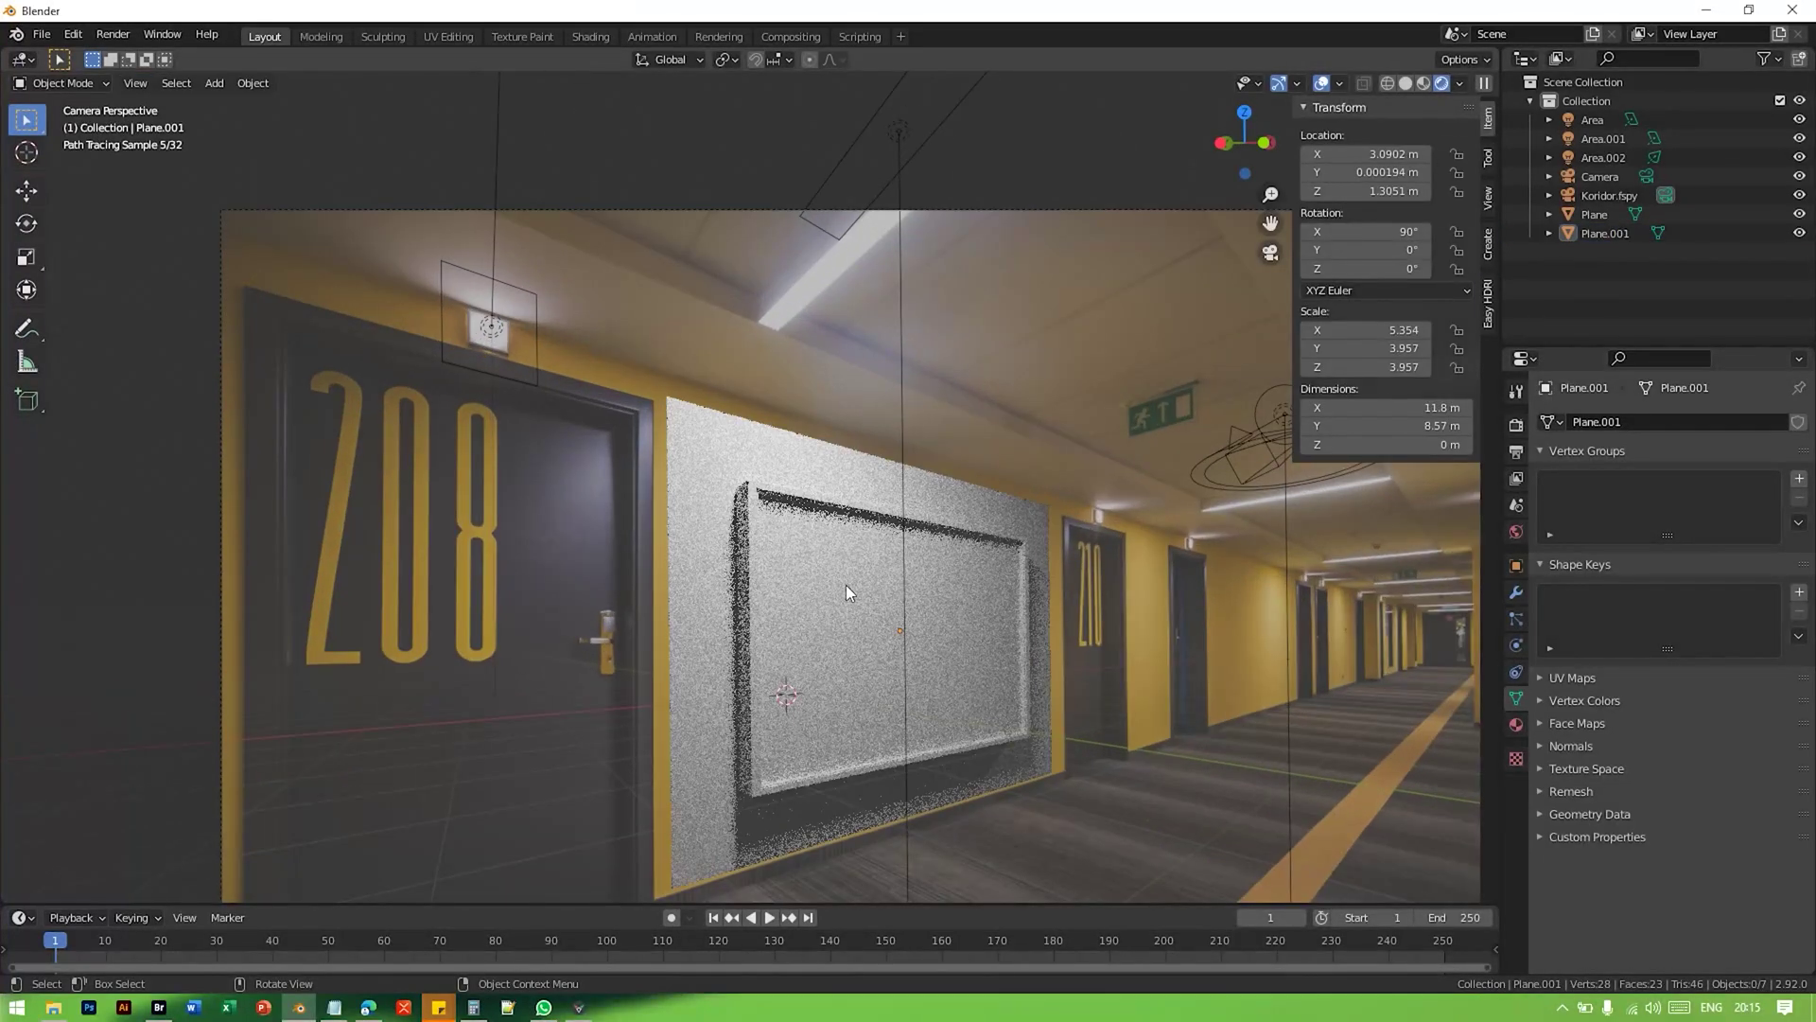
{"action": "left_click", "coordinate": [844, 585]}
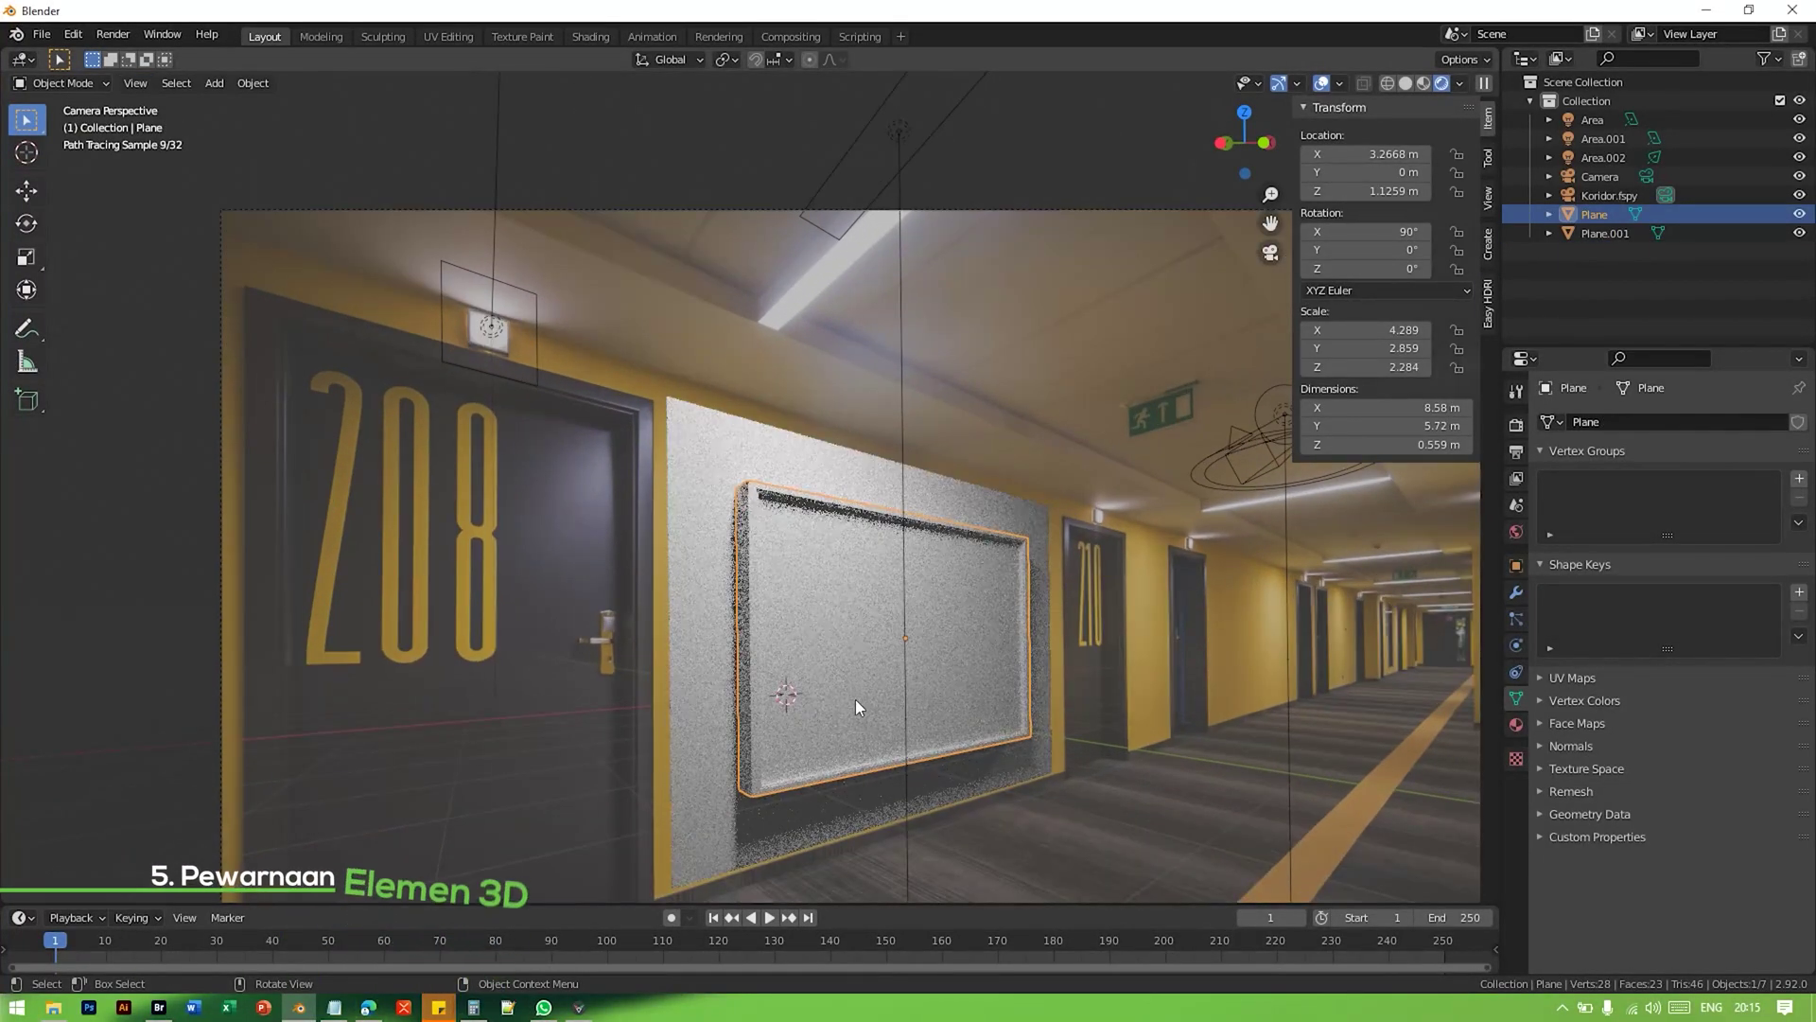
{"action": "middle_click_drag", "start_coordinate": [865, 666], "coordinate": [862, 590], "text": "shift"}
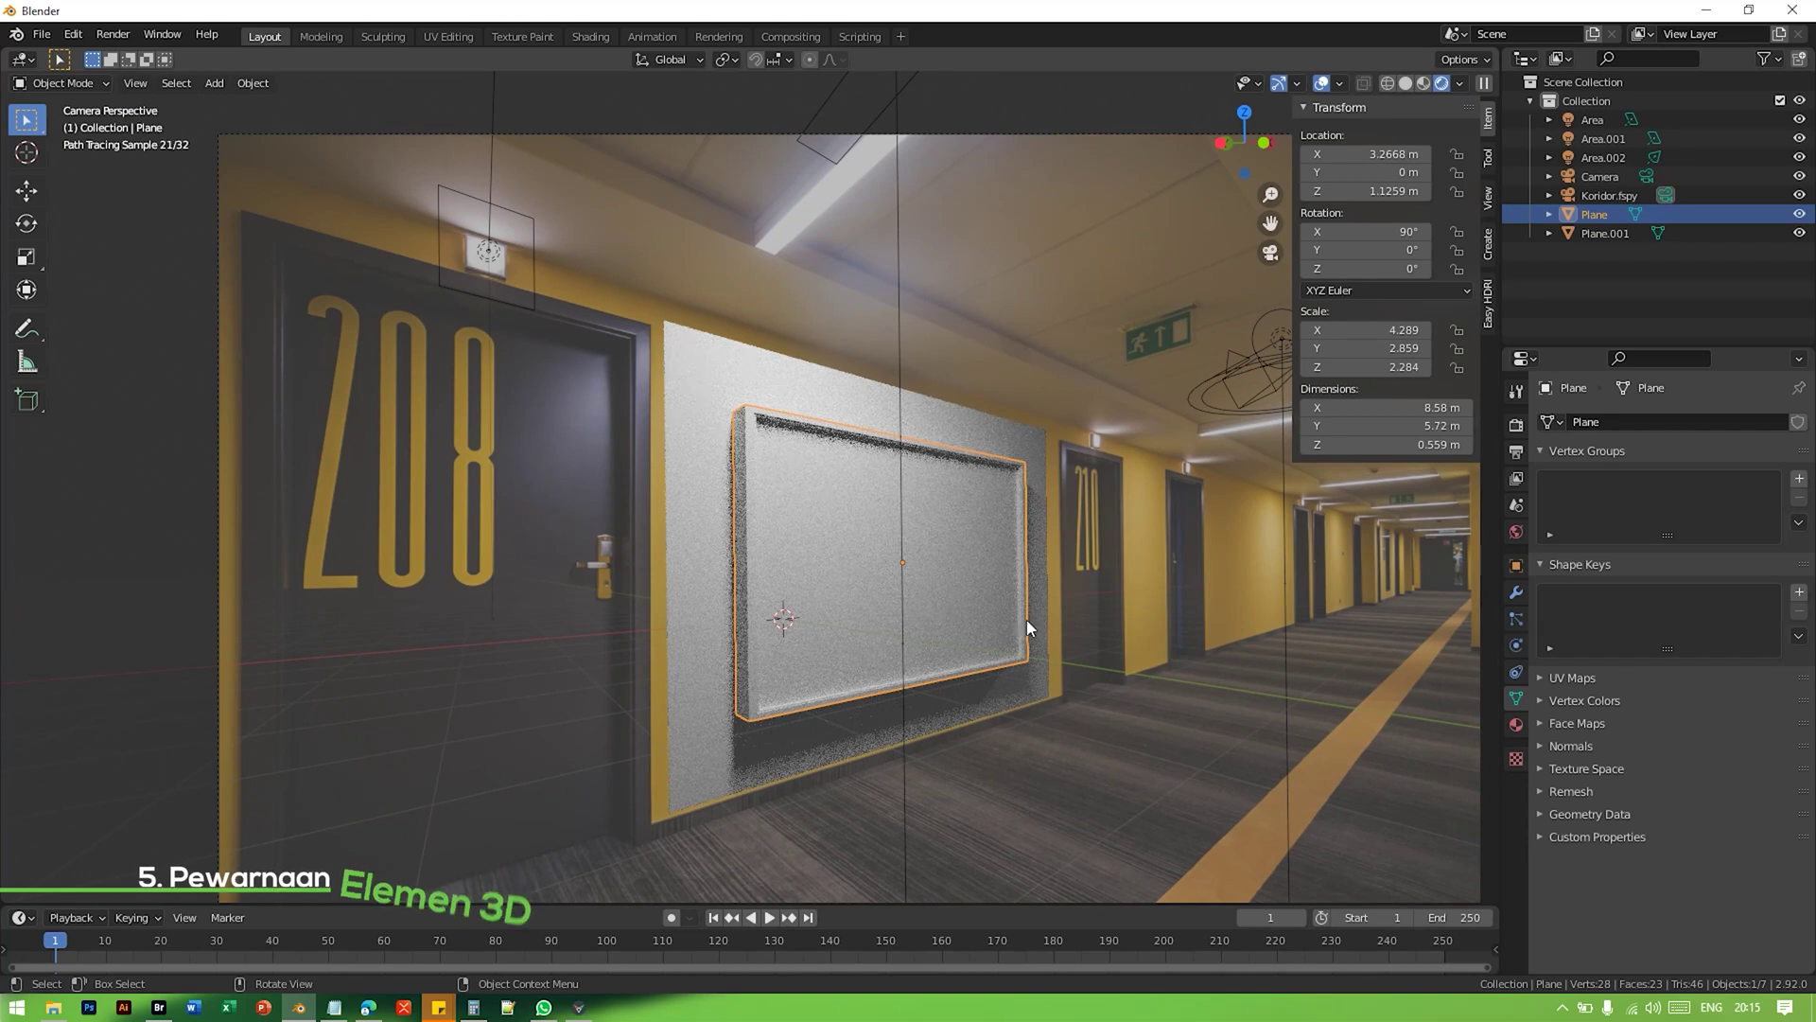
{"action": "left_click", "coordinate": [1517, 725]}
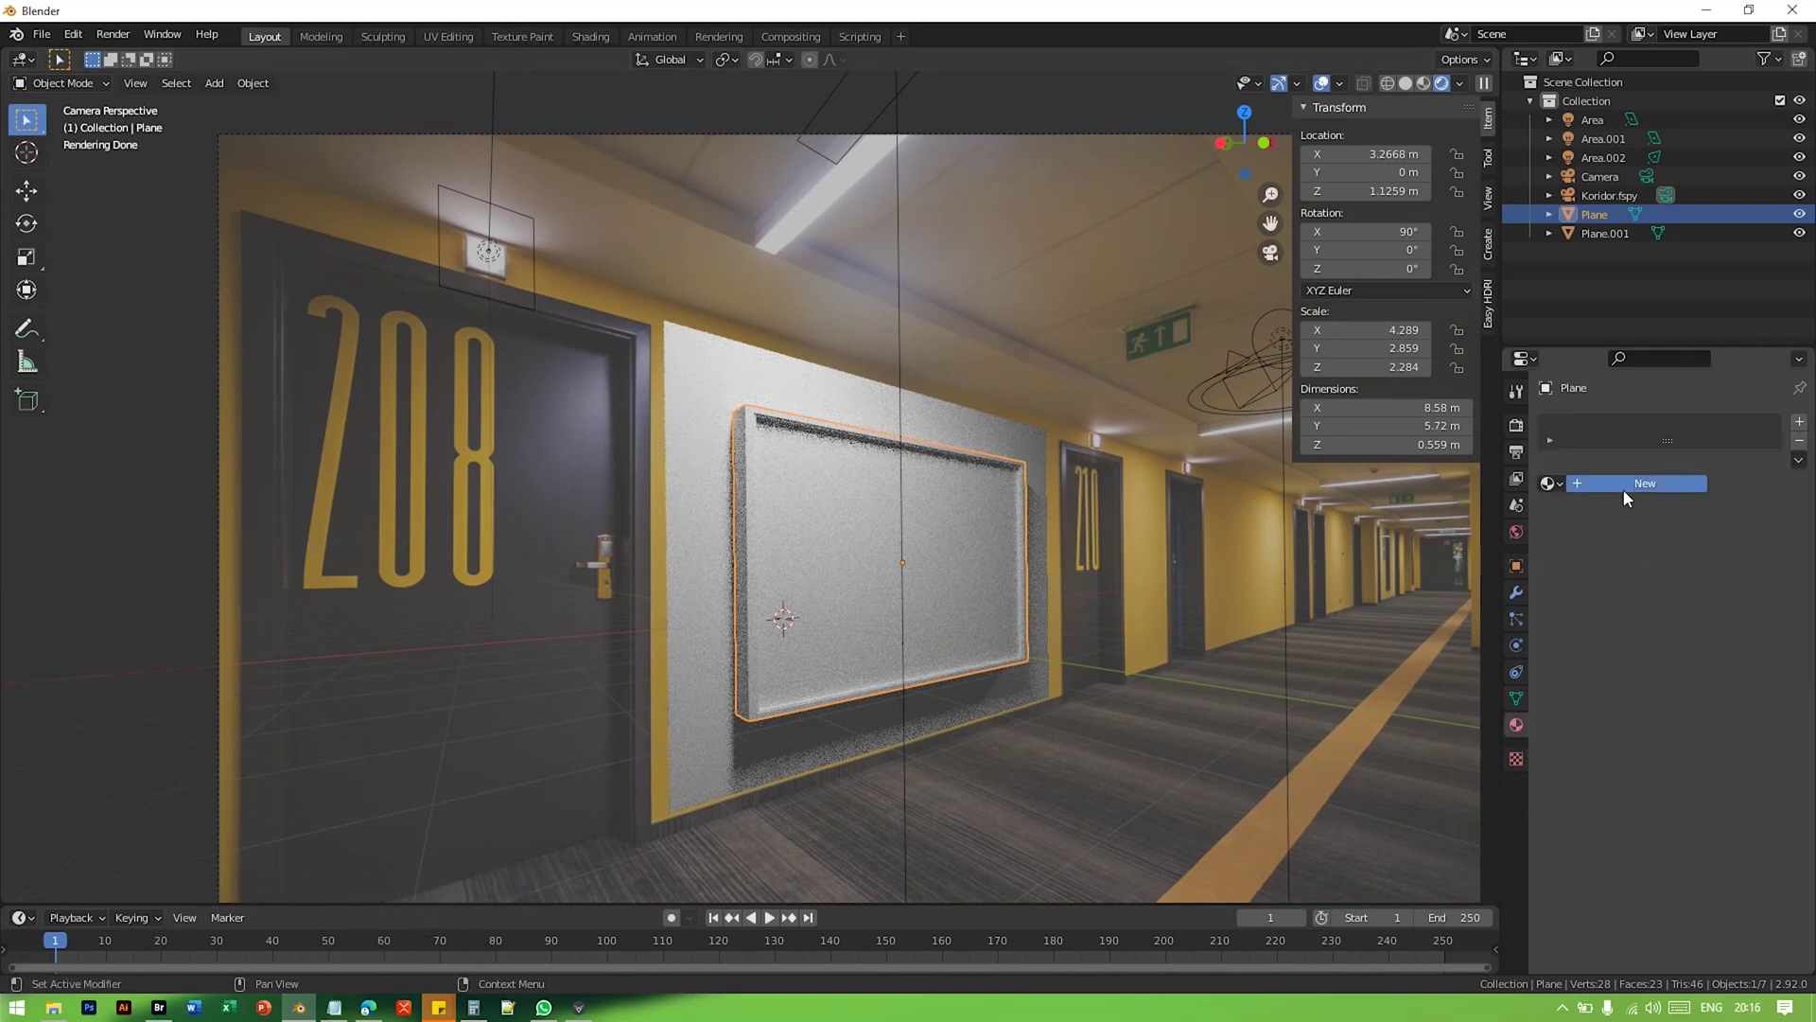
{"action": "left_click", "coordinate": [1623, 490]}
{"action": "left_click", "coordinate": [1735, 644]}
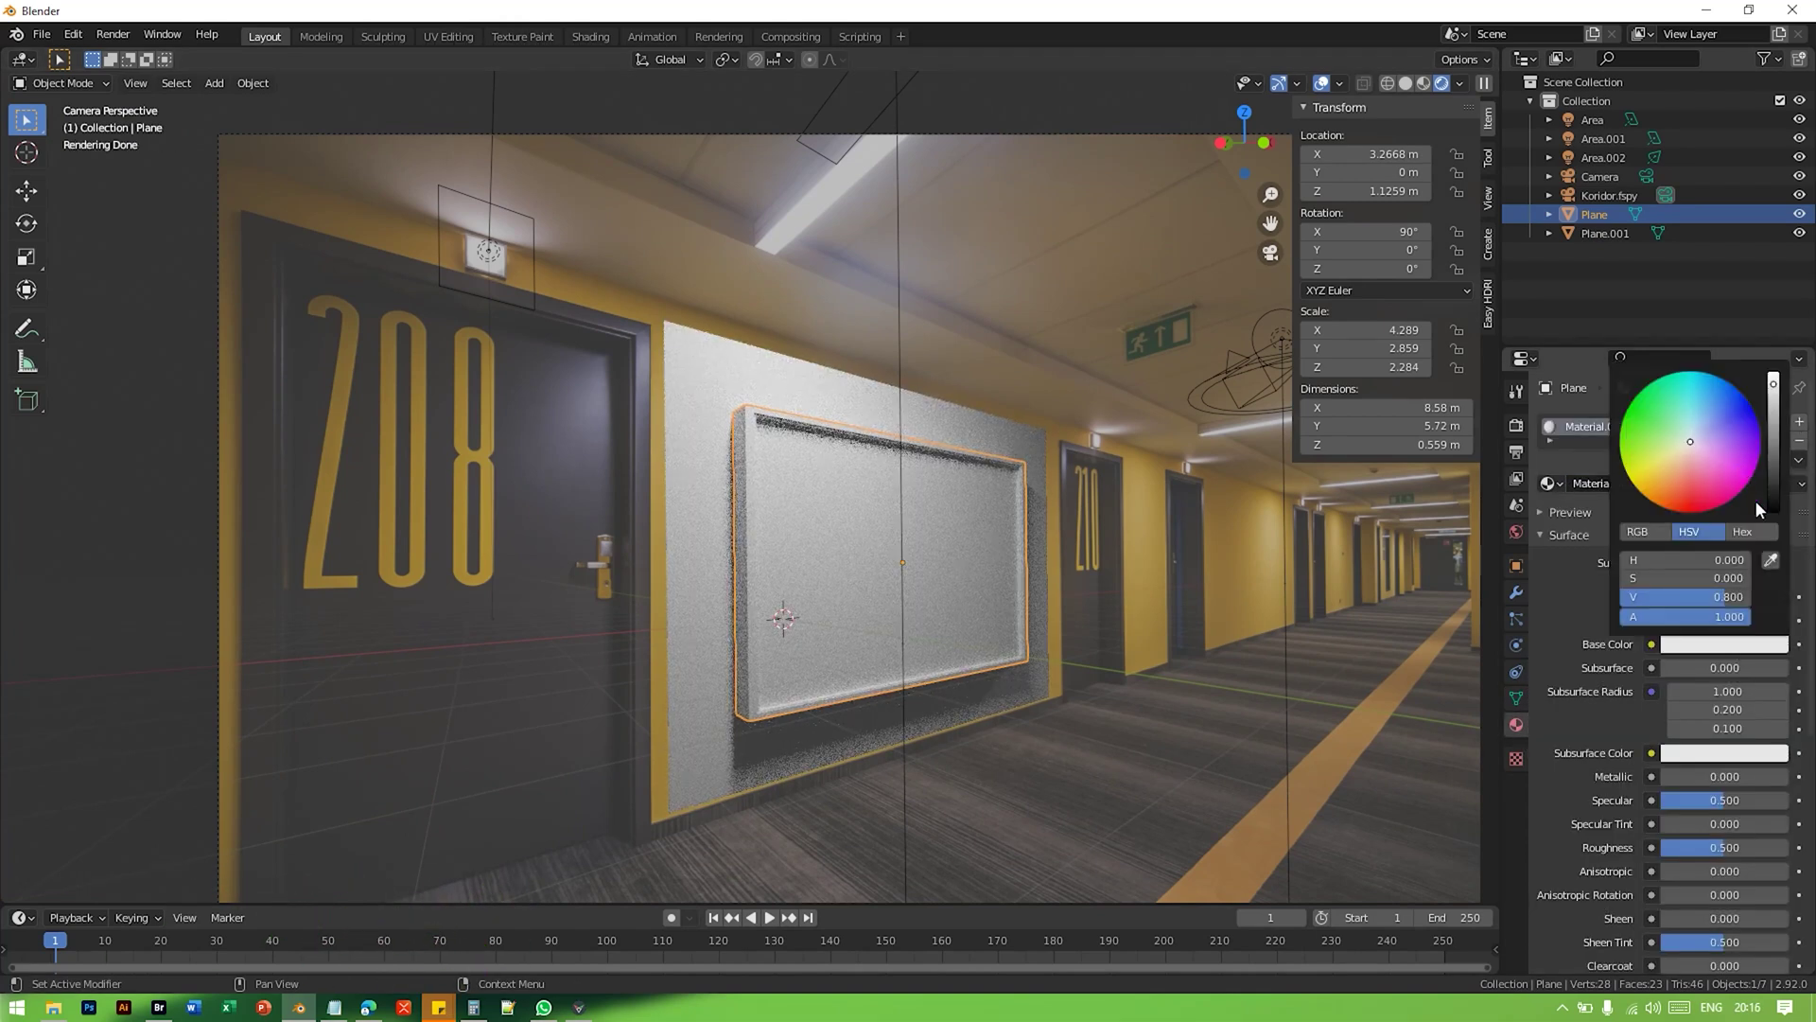
{"action": "left_click", "coordinate": [1769, 562]}
{"action": "left_click", "coordinate": [570, 602]}
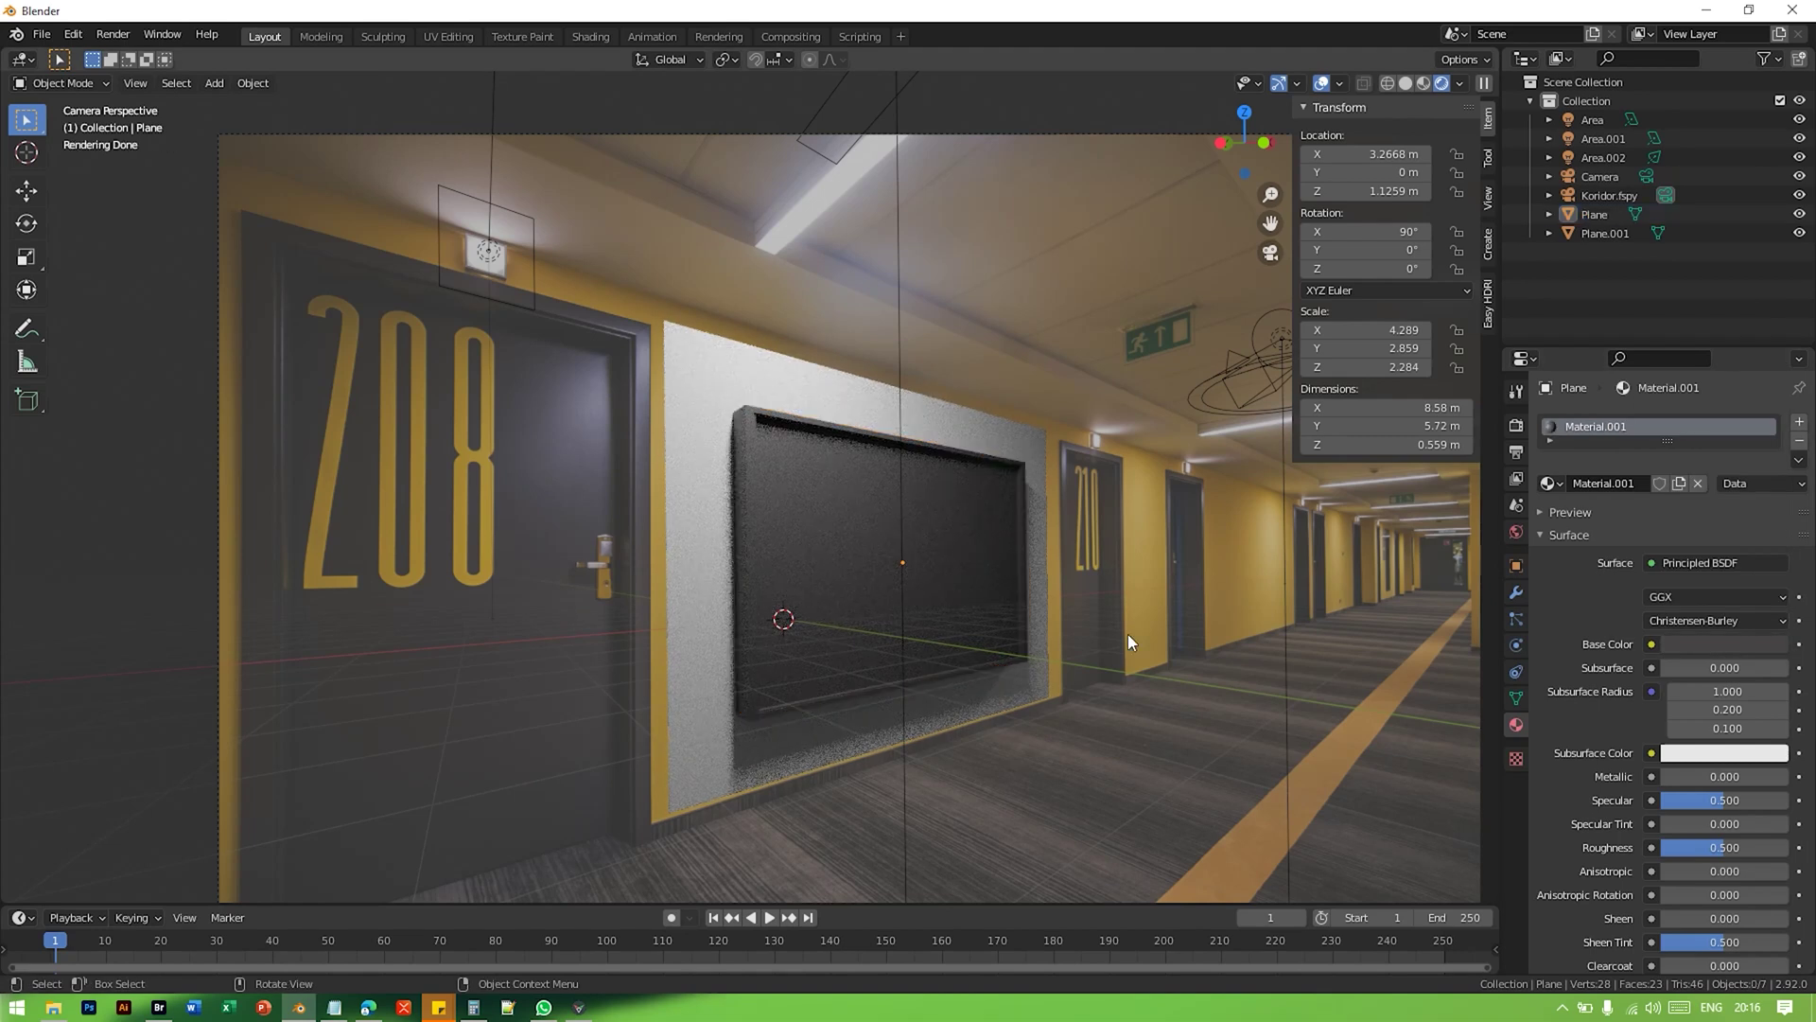
Step: Resample the framed panel's base color from the dark trim around door 208, finishing with the trim above the door
{"action": "left_click", "coordinate": [1710, 646]}
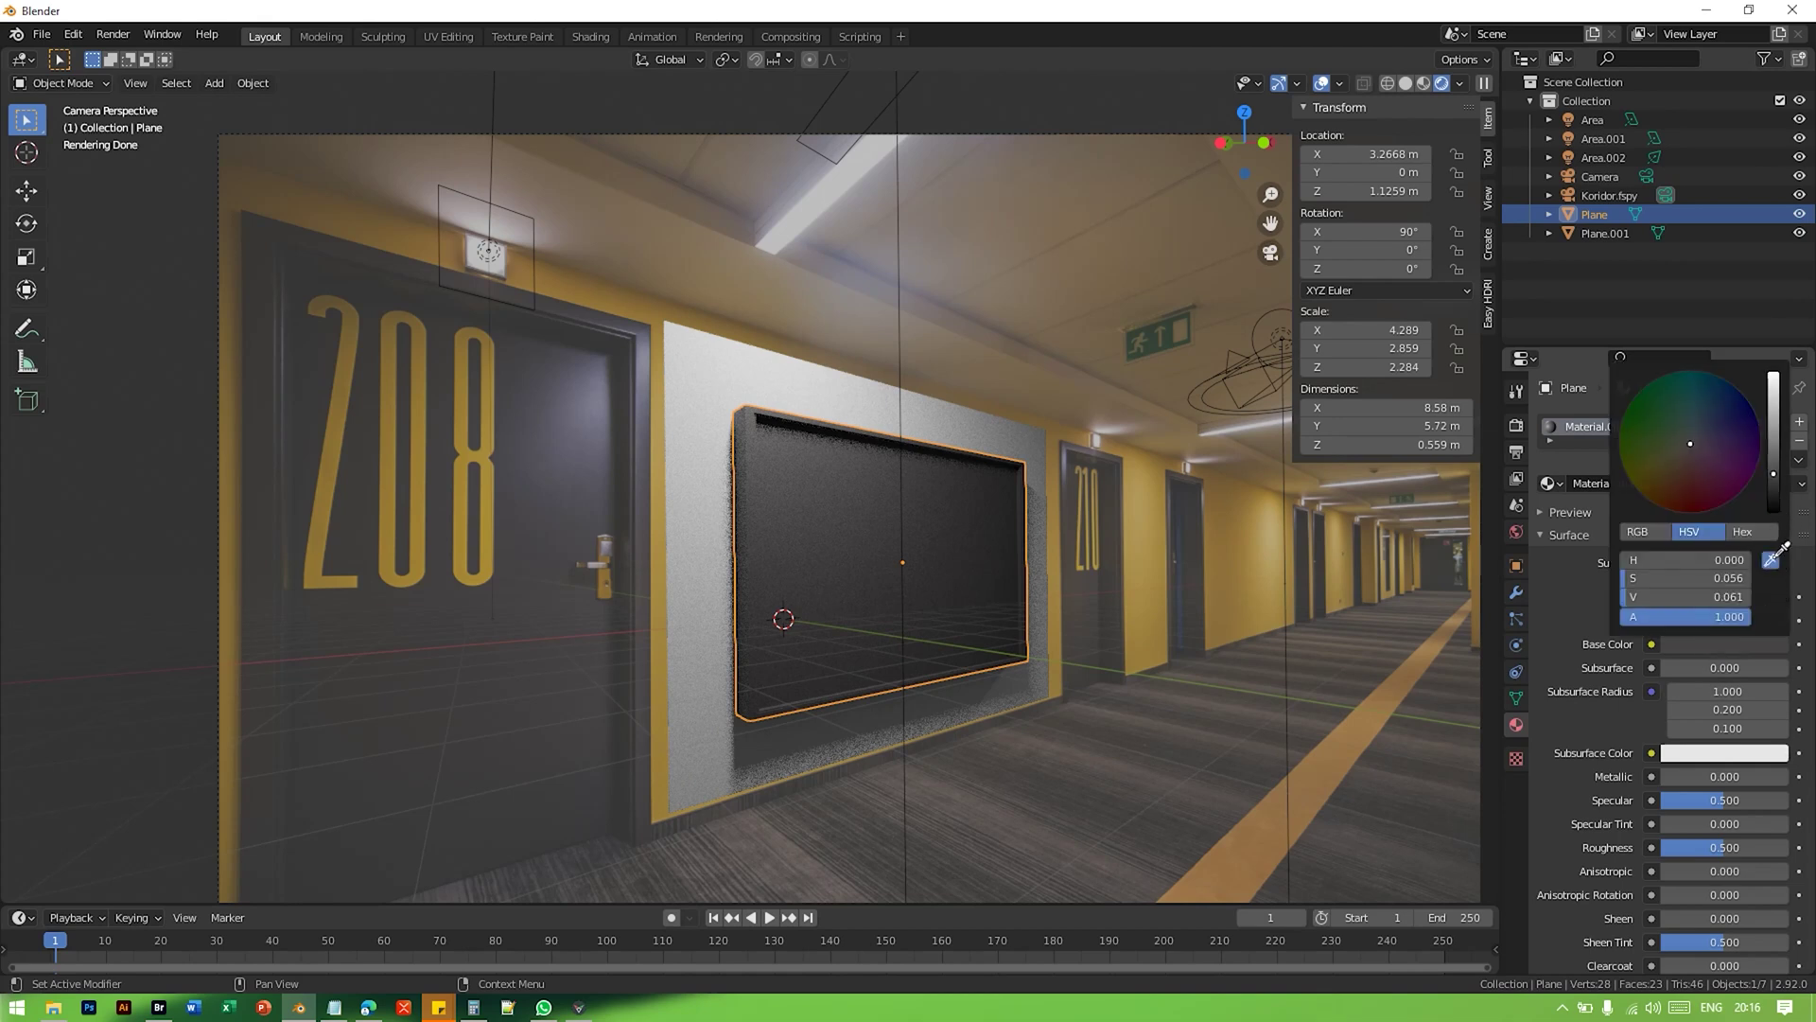
{"action": "left_click", "coordinate": [1772, 559]}
{"action": "left_click", "coordinate": [653, 579]}
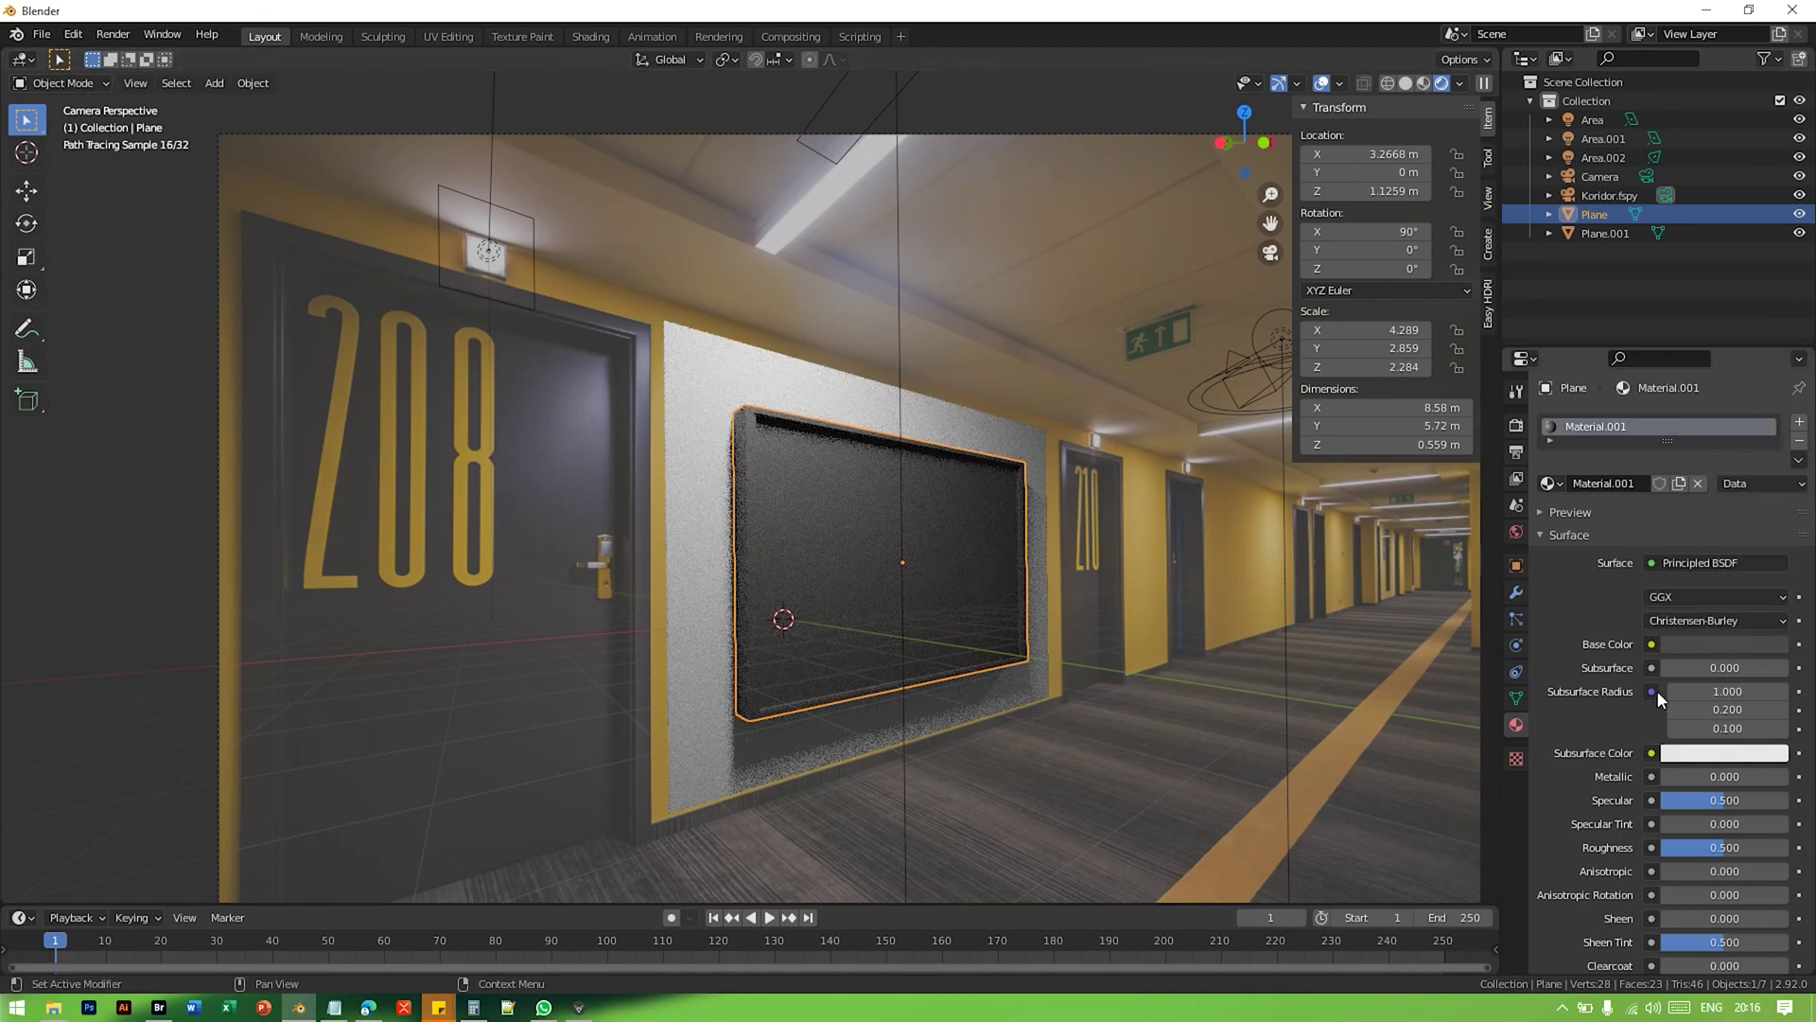
{"action": "left_click", "coordinate": [1720, 646]}
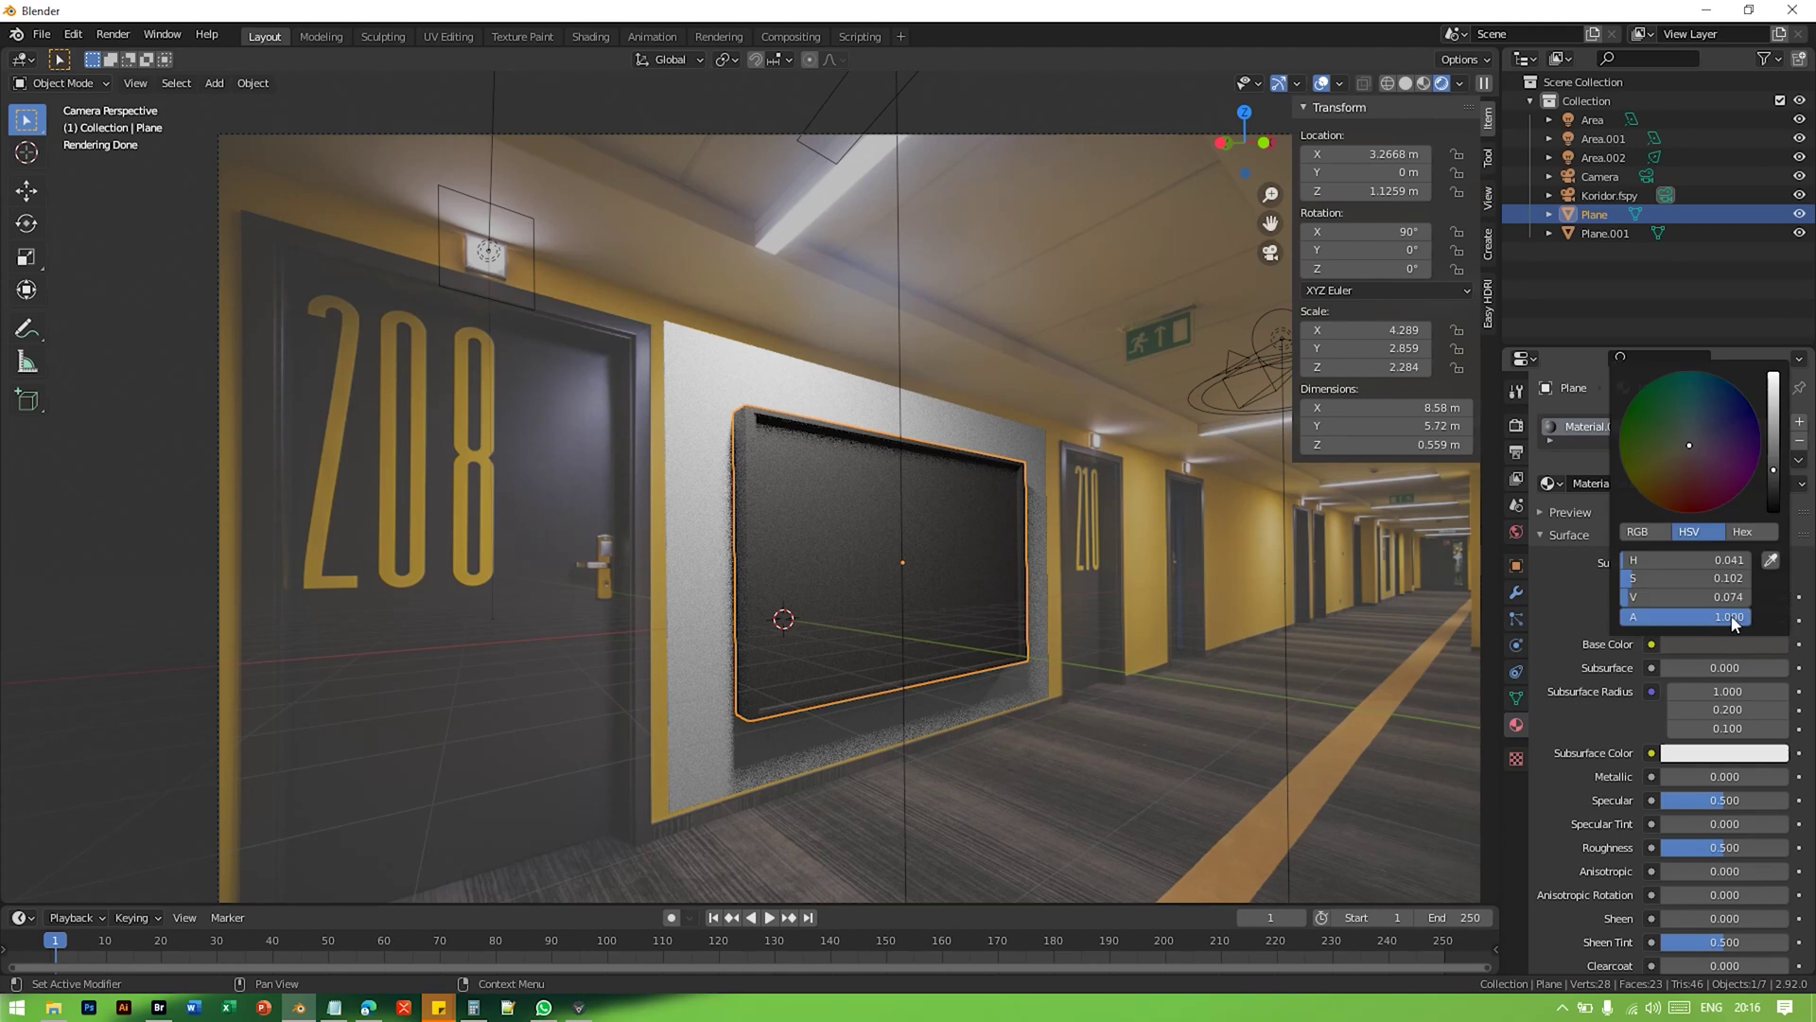
{"action": "left_click", "coordinate": [1772, 559]}
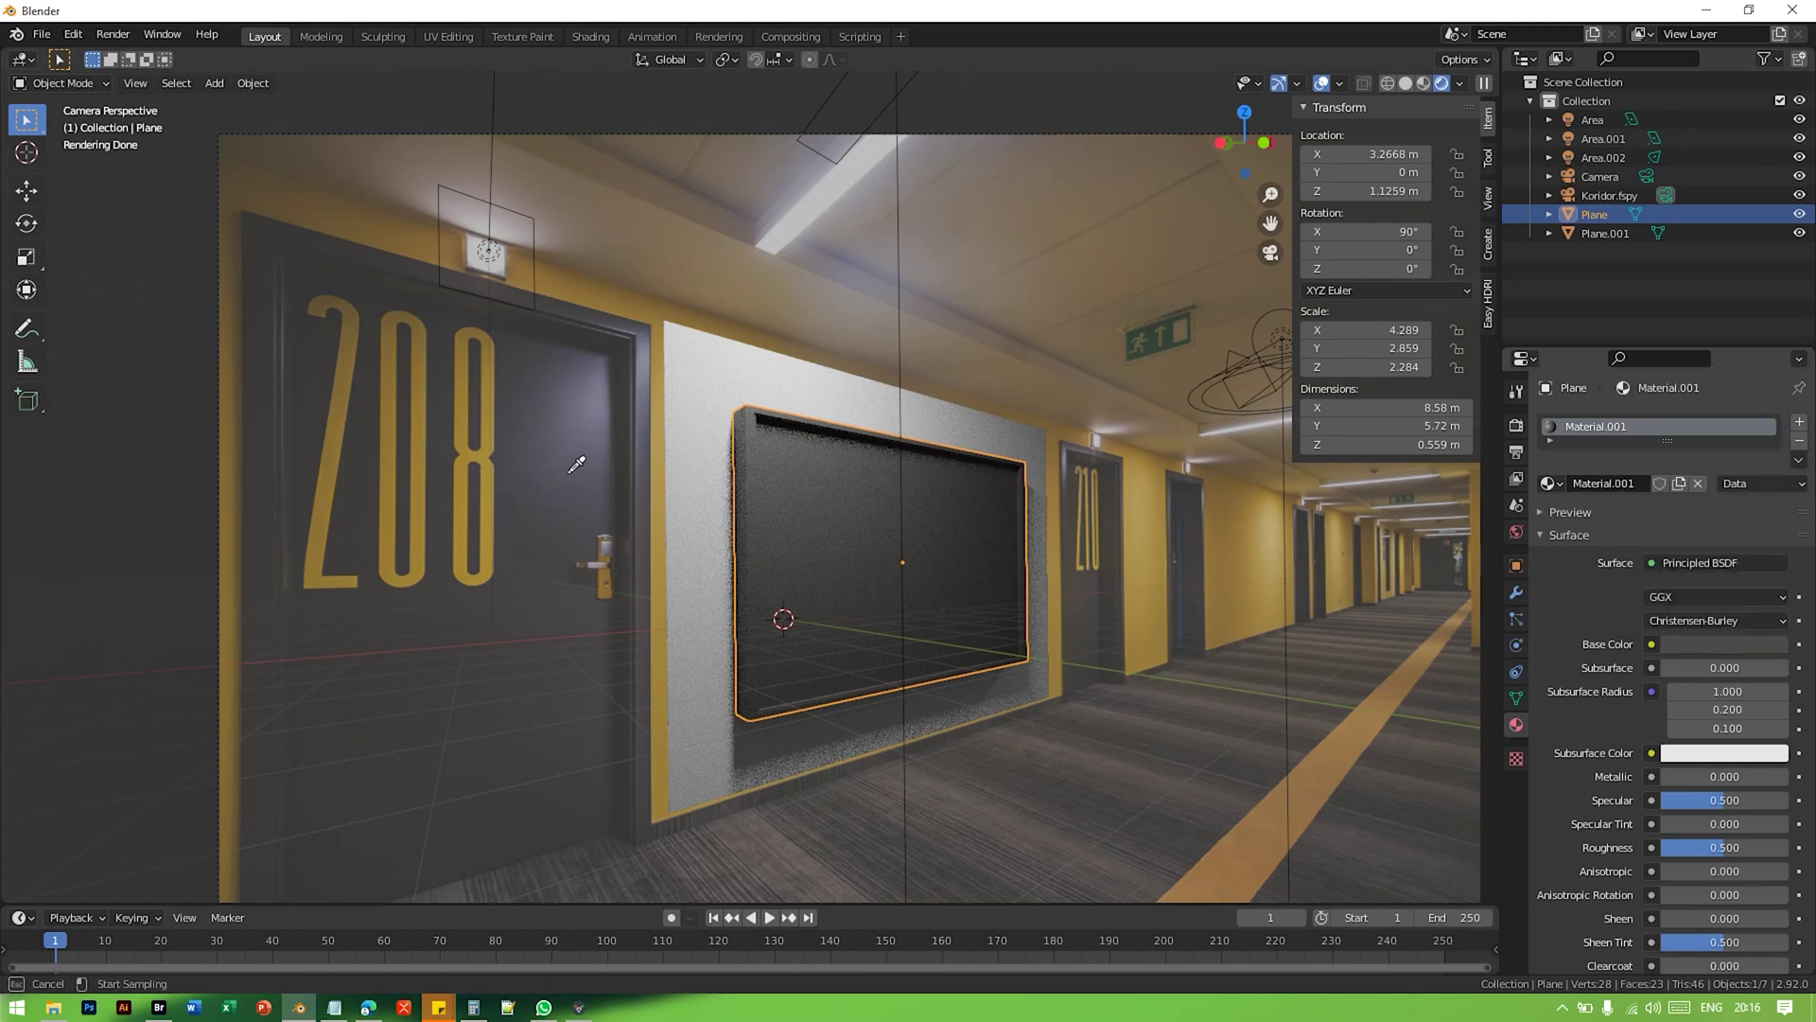
{"action": "left_click", "coordinate": [579, 305]}
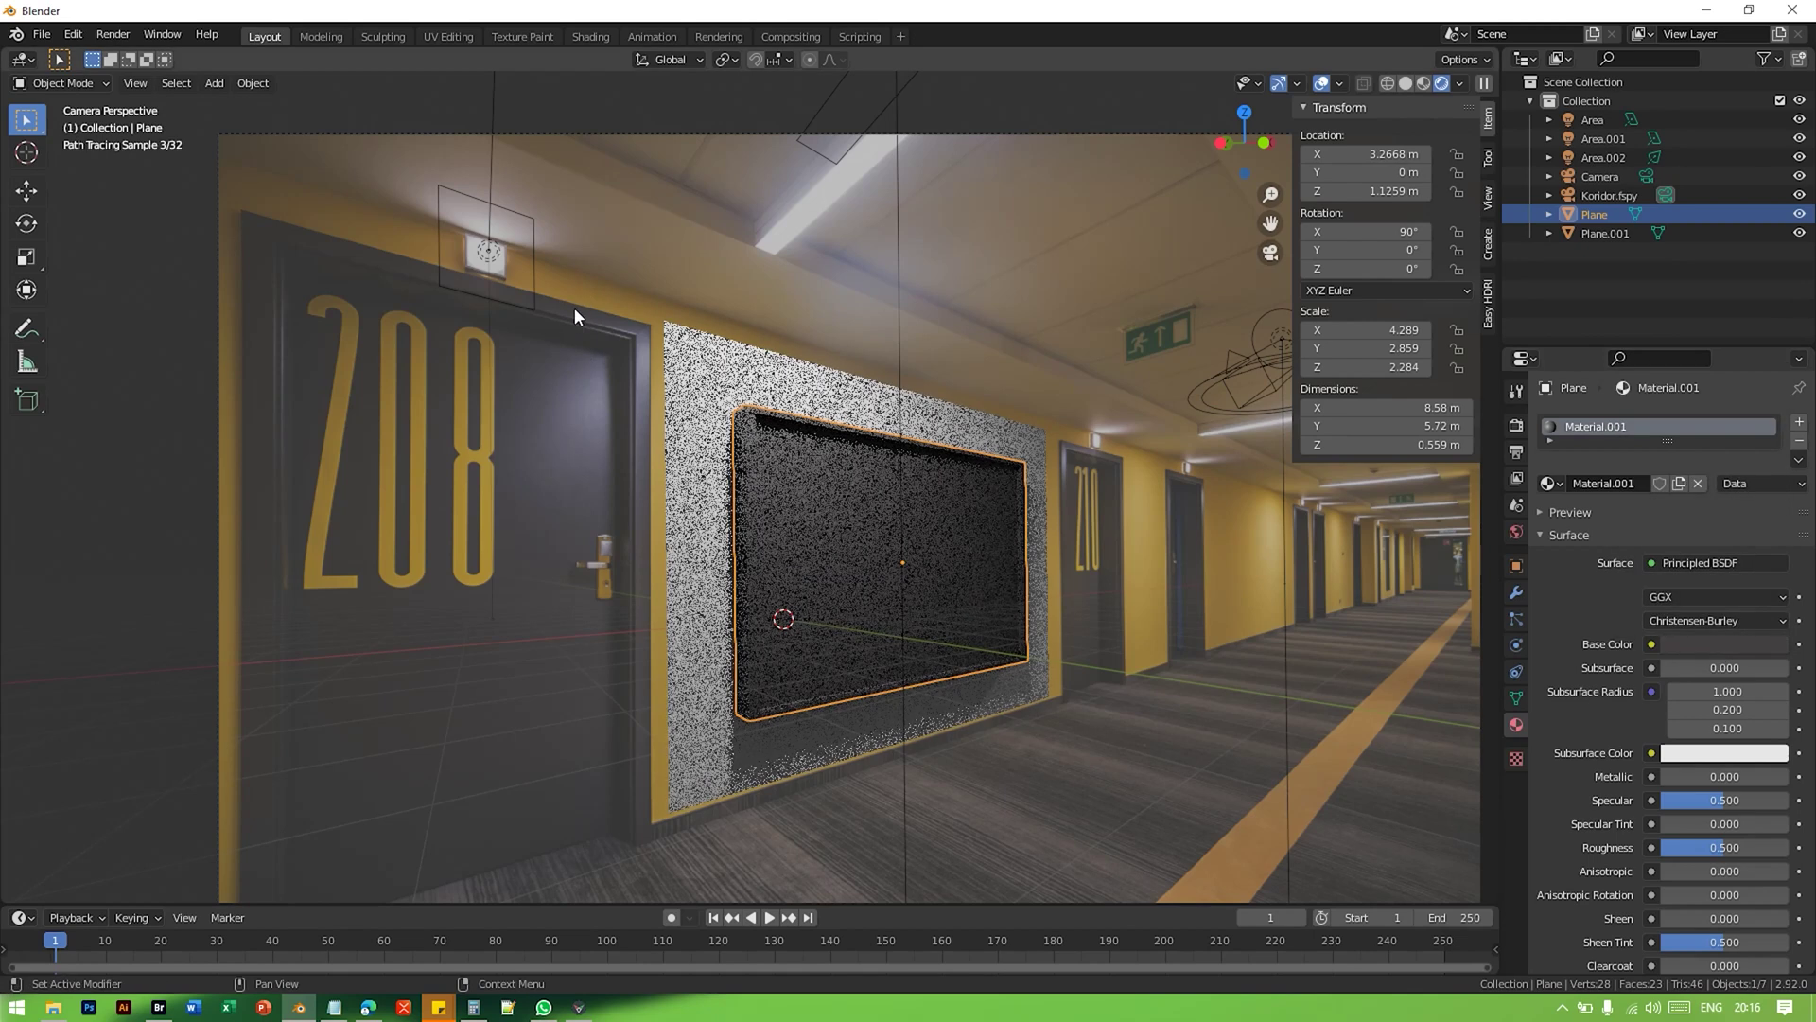
{"action": "left_click", "coordinate": [1194, 592]}
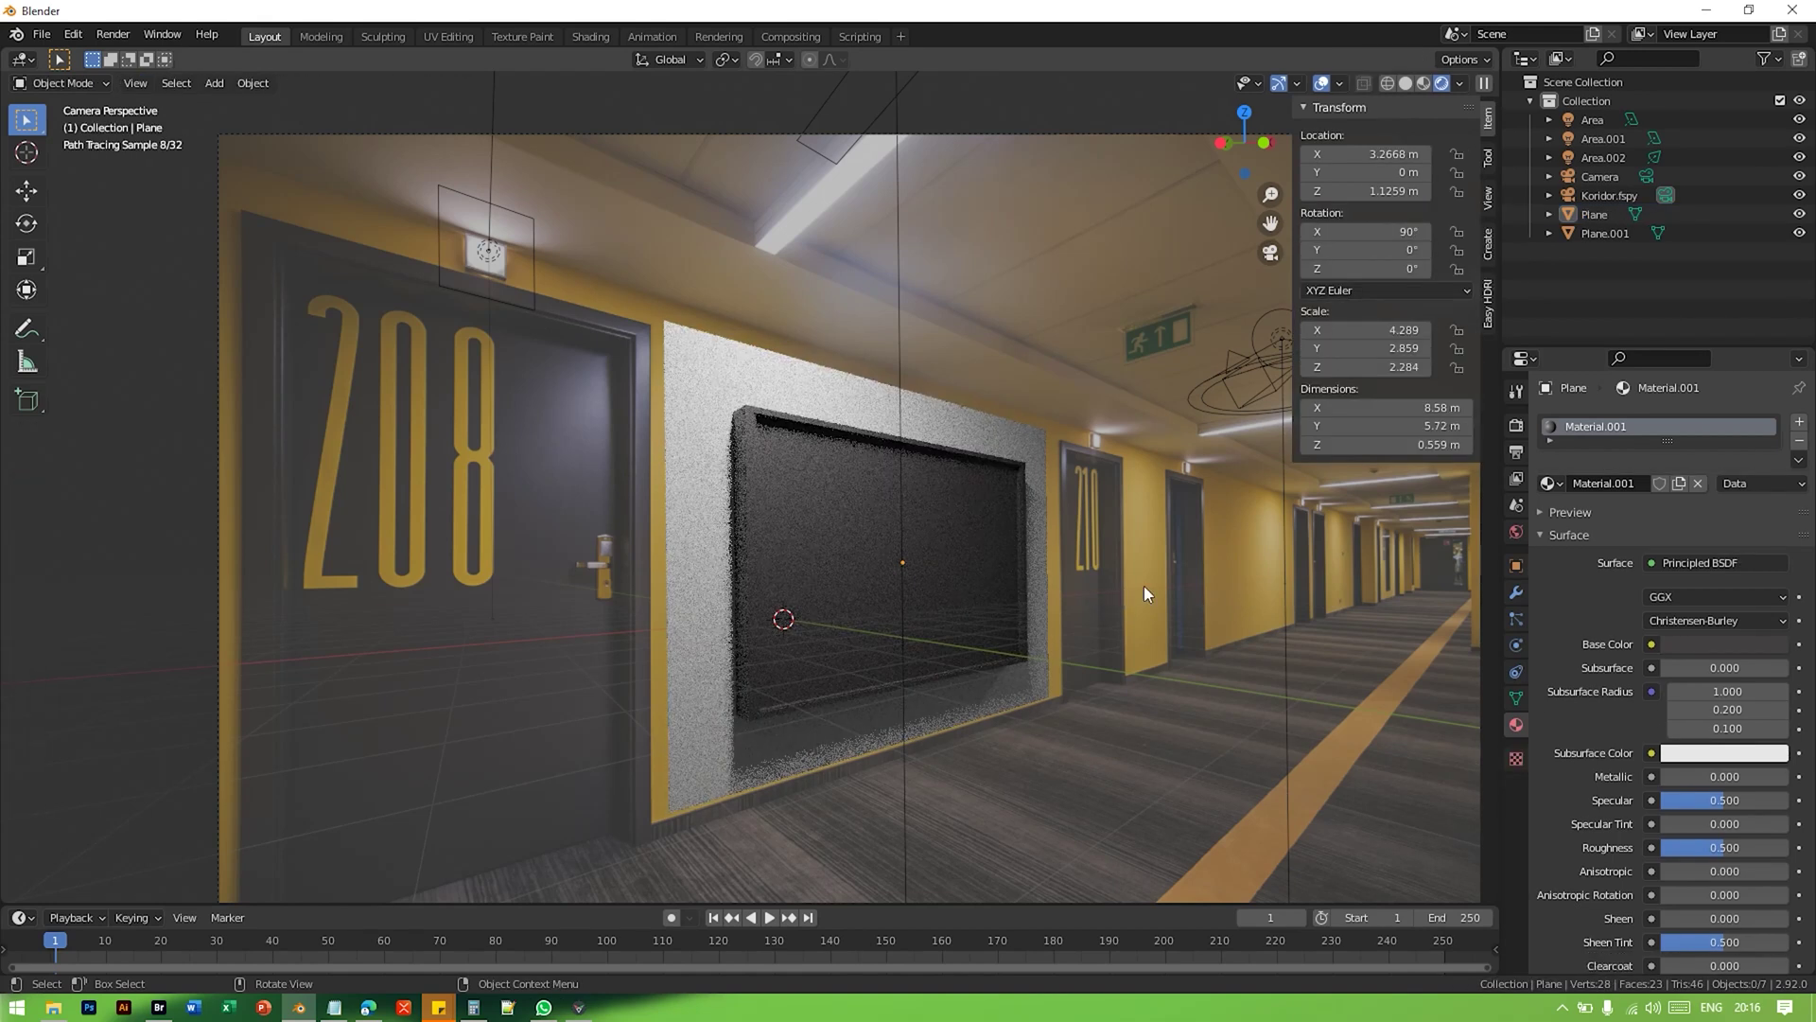
Step: Create a new material for the wall plane and sample its base color from the yellow strip beside door 208
{"action": "left_click", "coordinate": [787, 377]}
{"action": "left_click", "coordinate": [1608, 486]}
{"action": "left_click", "coordinate": [1727, 645]}
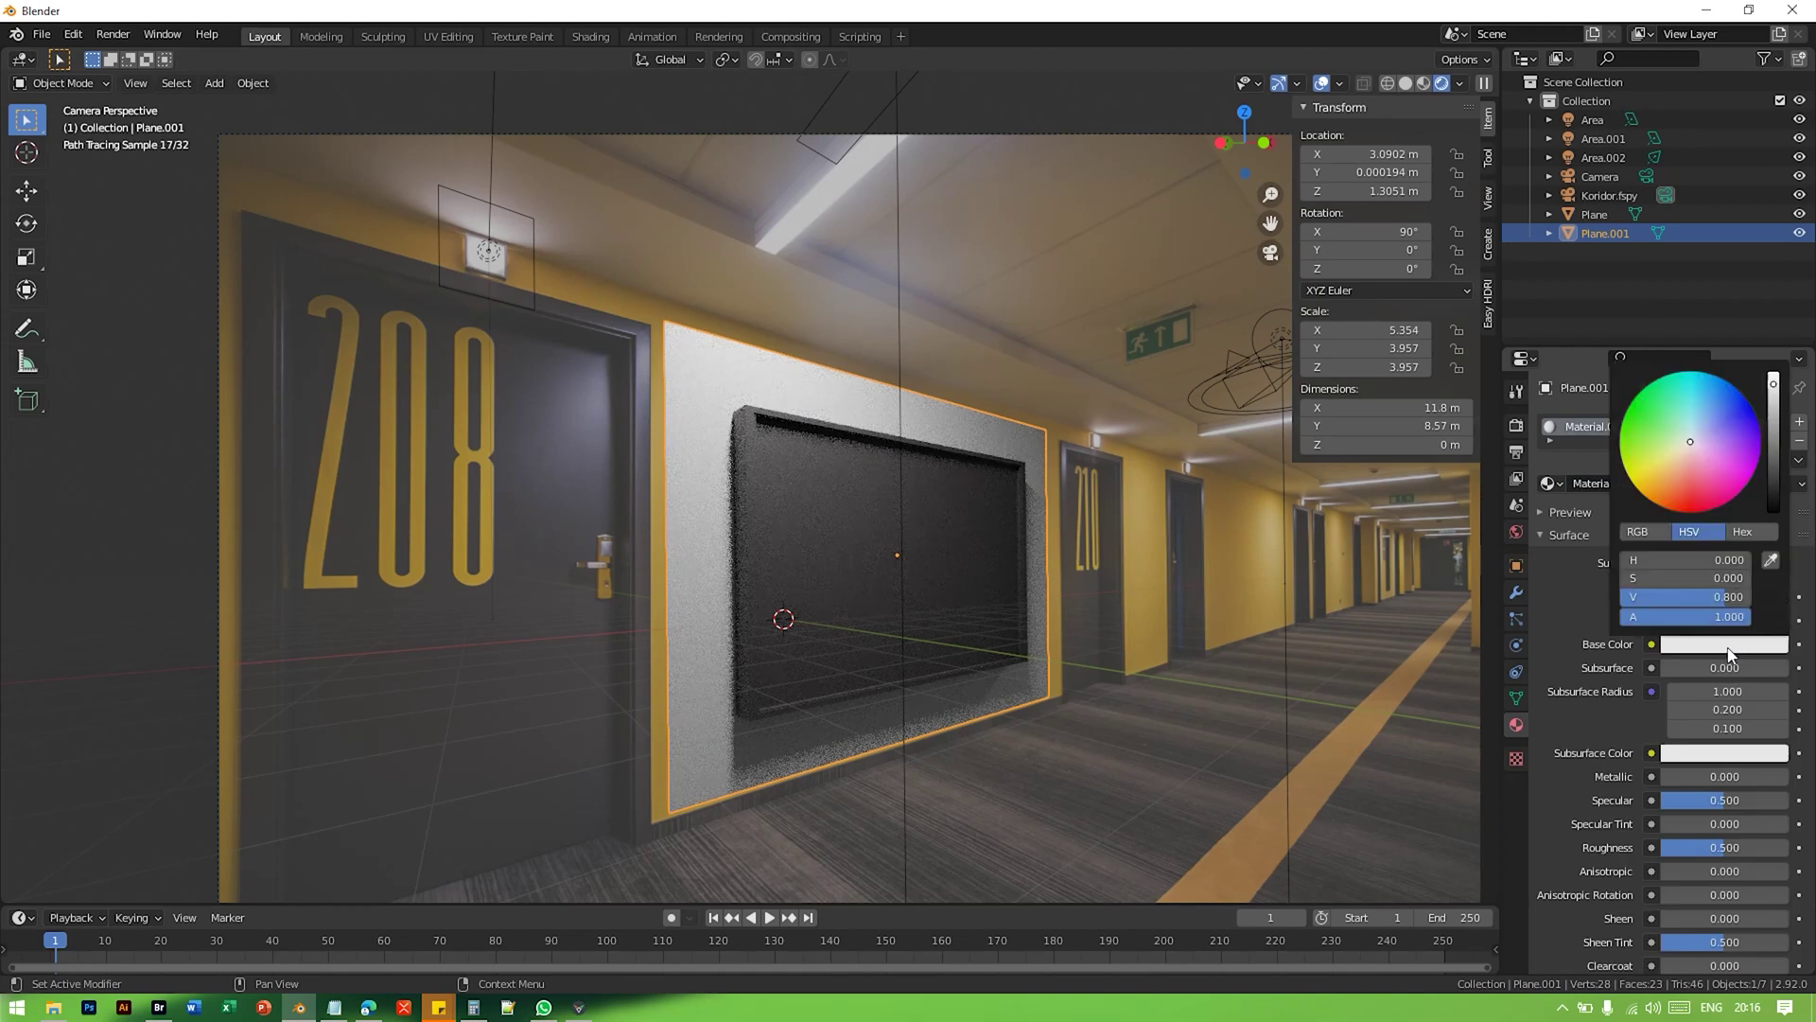
{"action": "left_click", "coordinate": [1770, 560]}
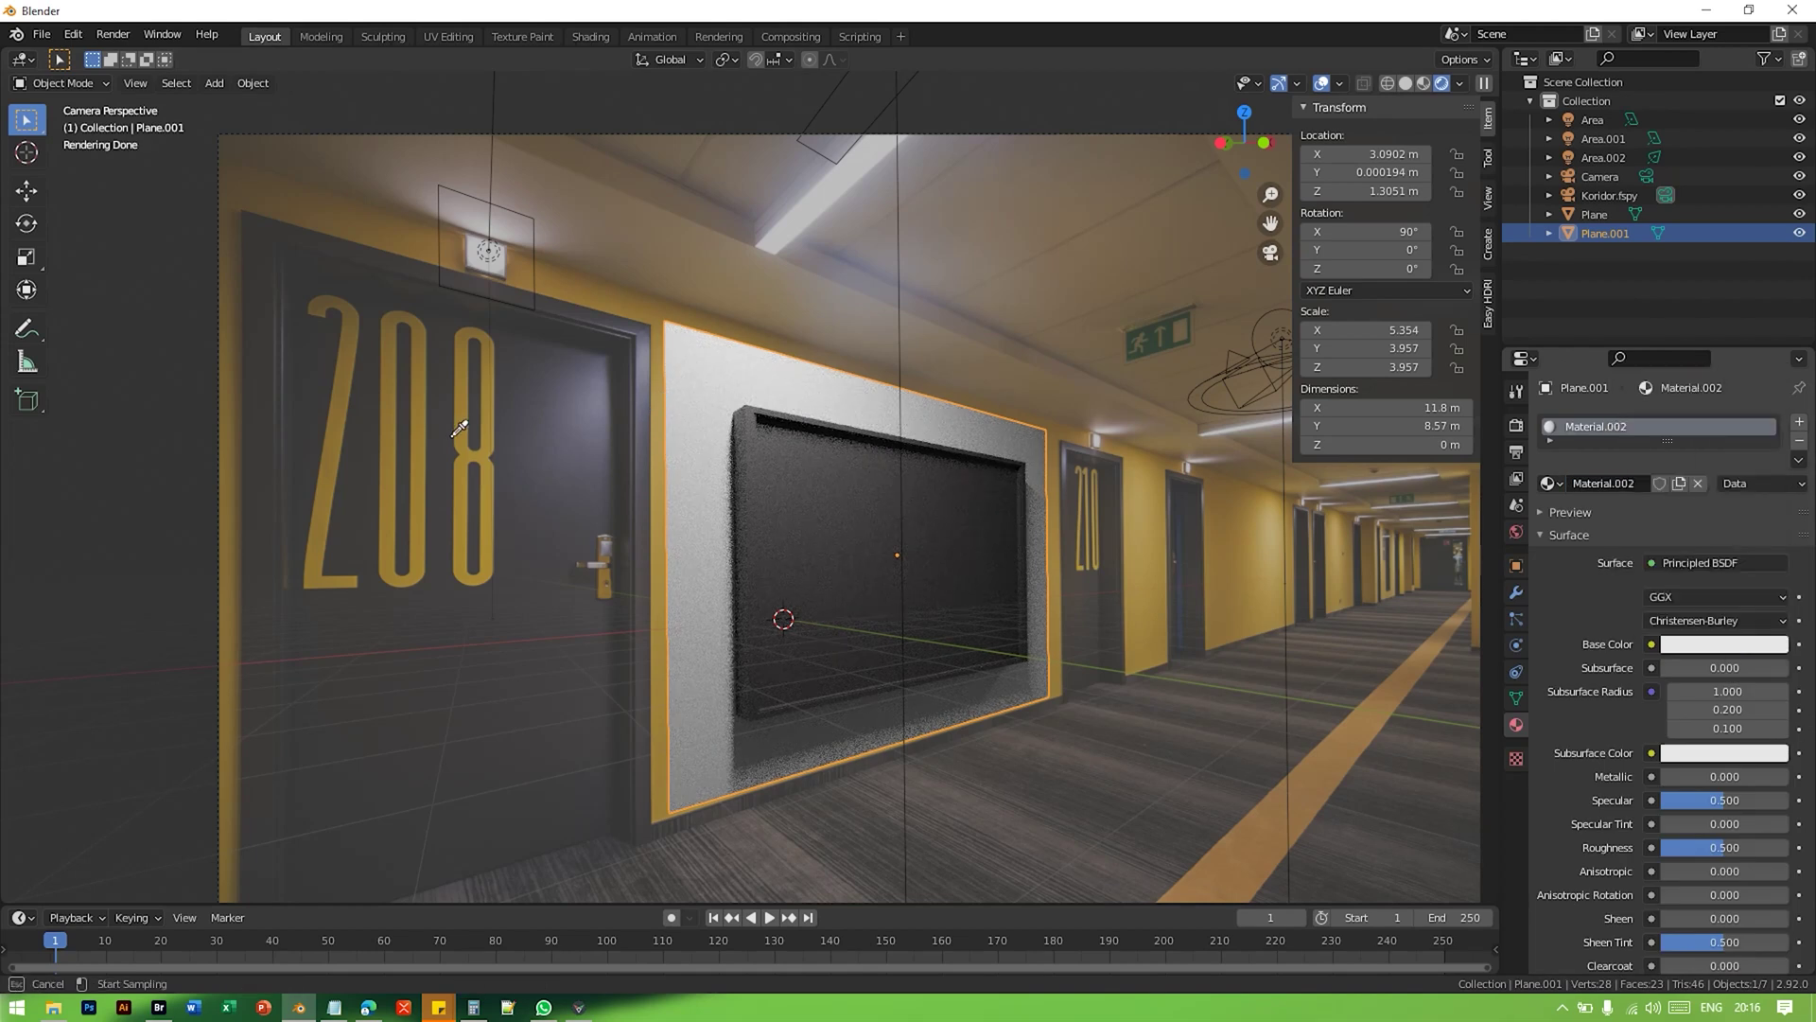
{"action": "left_click", "coordinate": [664, 584]}
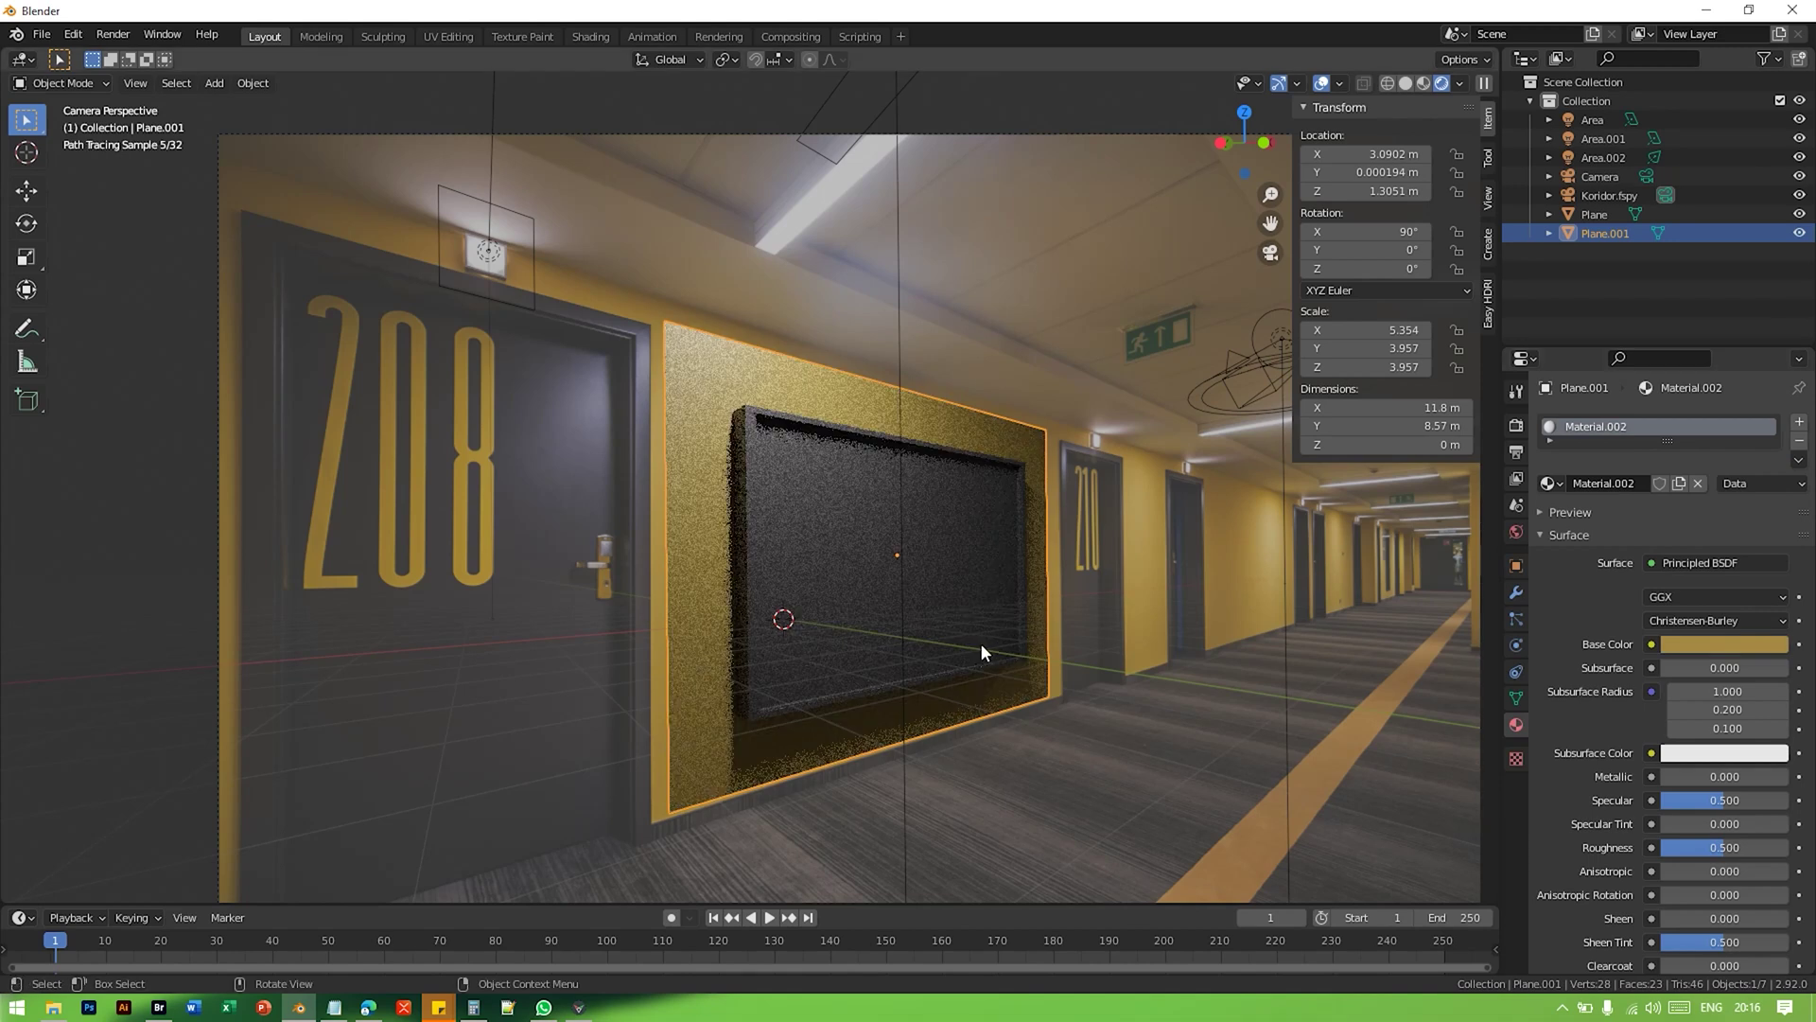
Step: Brighten the wall plane's yellow base color to a value of about 0.711 and deselect the plane
{"action": "left_click", "coordinate": [1683, 637]}
{"action": "left_click_drag", "start_coordinate": [1774, 421], "coordinate": [1775, 391]}
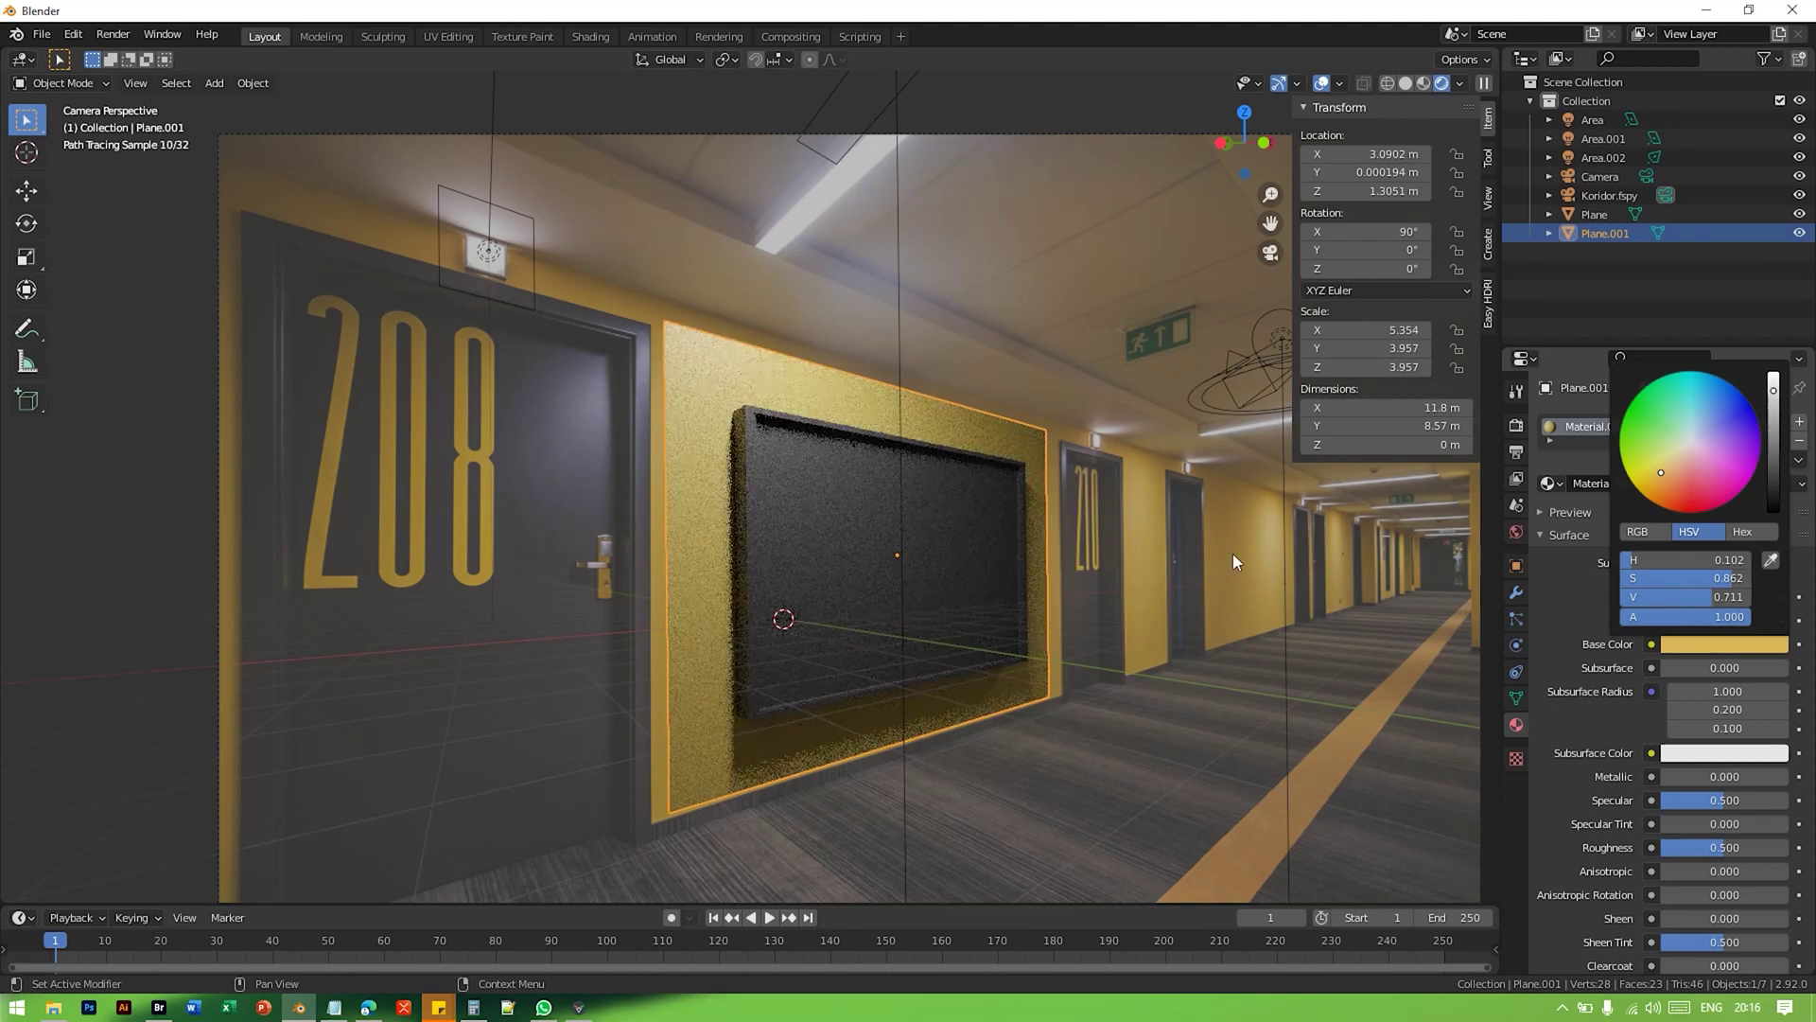
{"action": "left_click", "coordinate": [1147, 544]}
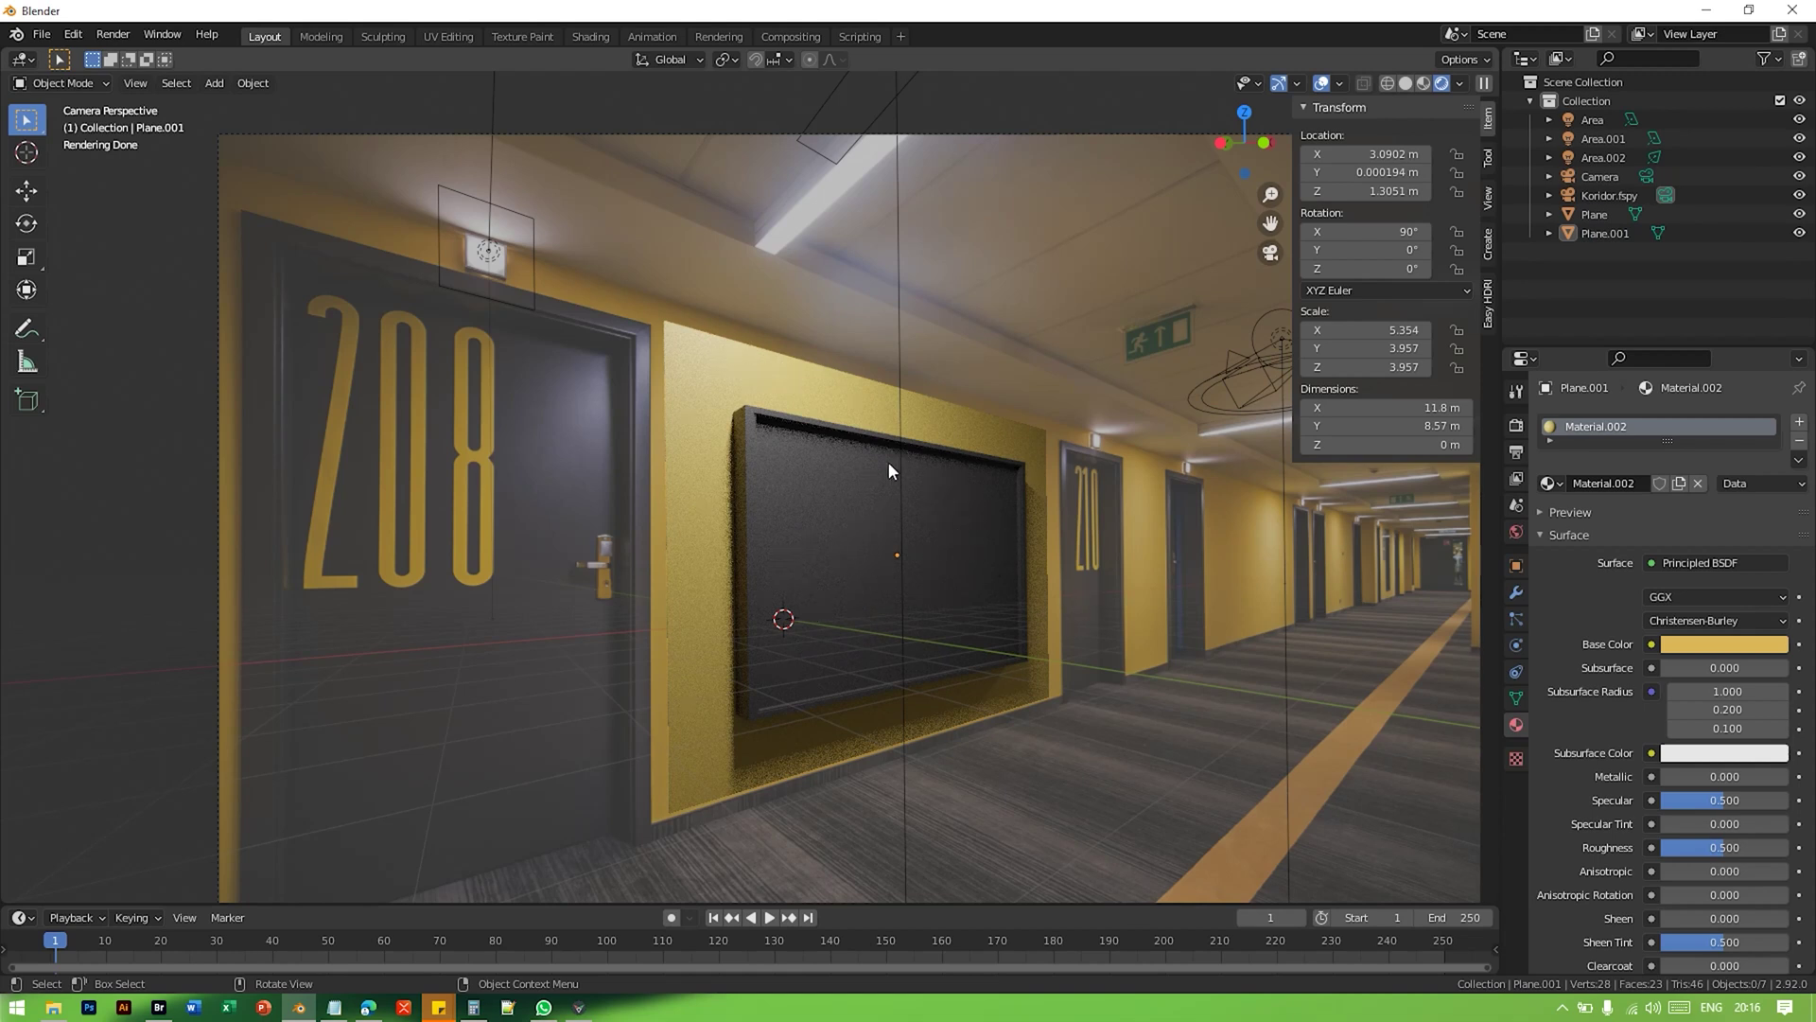
Step: Add a second material slot to the framed panel with a new pure white material and assign it to the inner face
{"action": "left_click", "coordinate": [878, 520]}
{"action": "key", "text": "Tab"}
{"action": "scroll", "coordinate": [1079, 565], "scroll_direction": "up", "scroll_amount": 2}
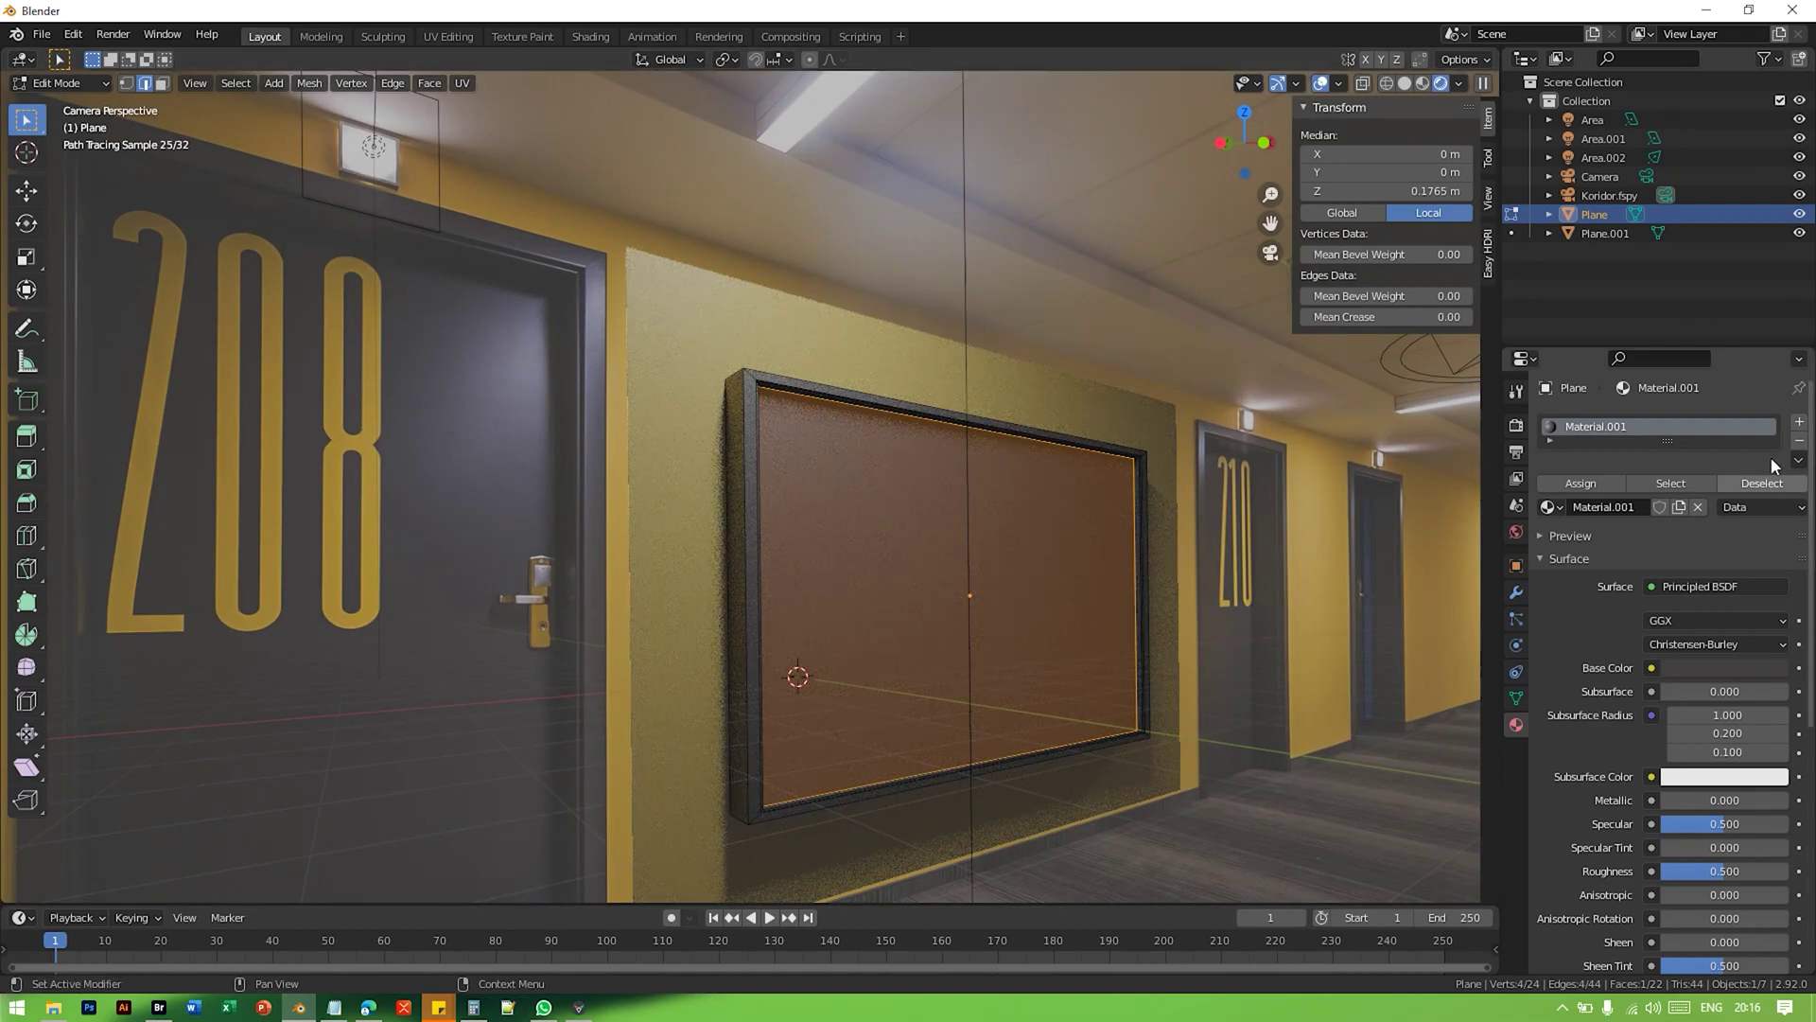
{"action": "left_click", "coordinate": [1799, 422]}
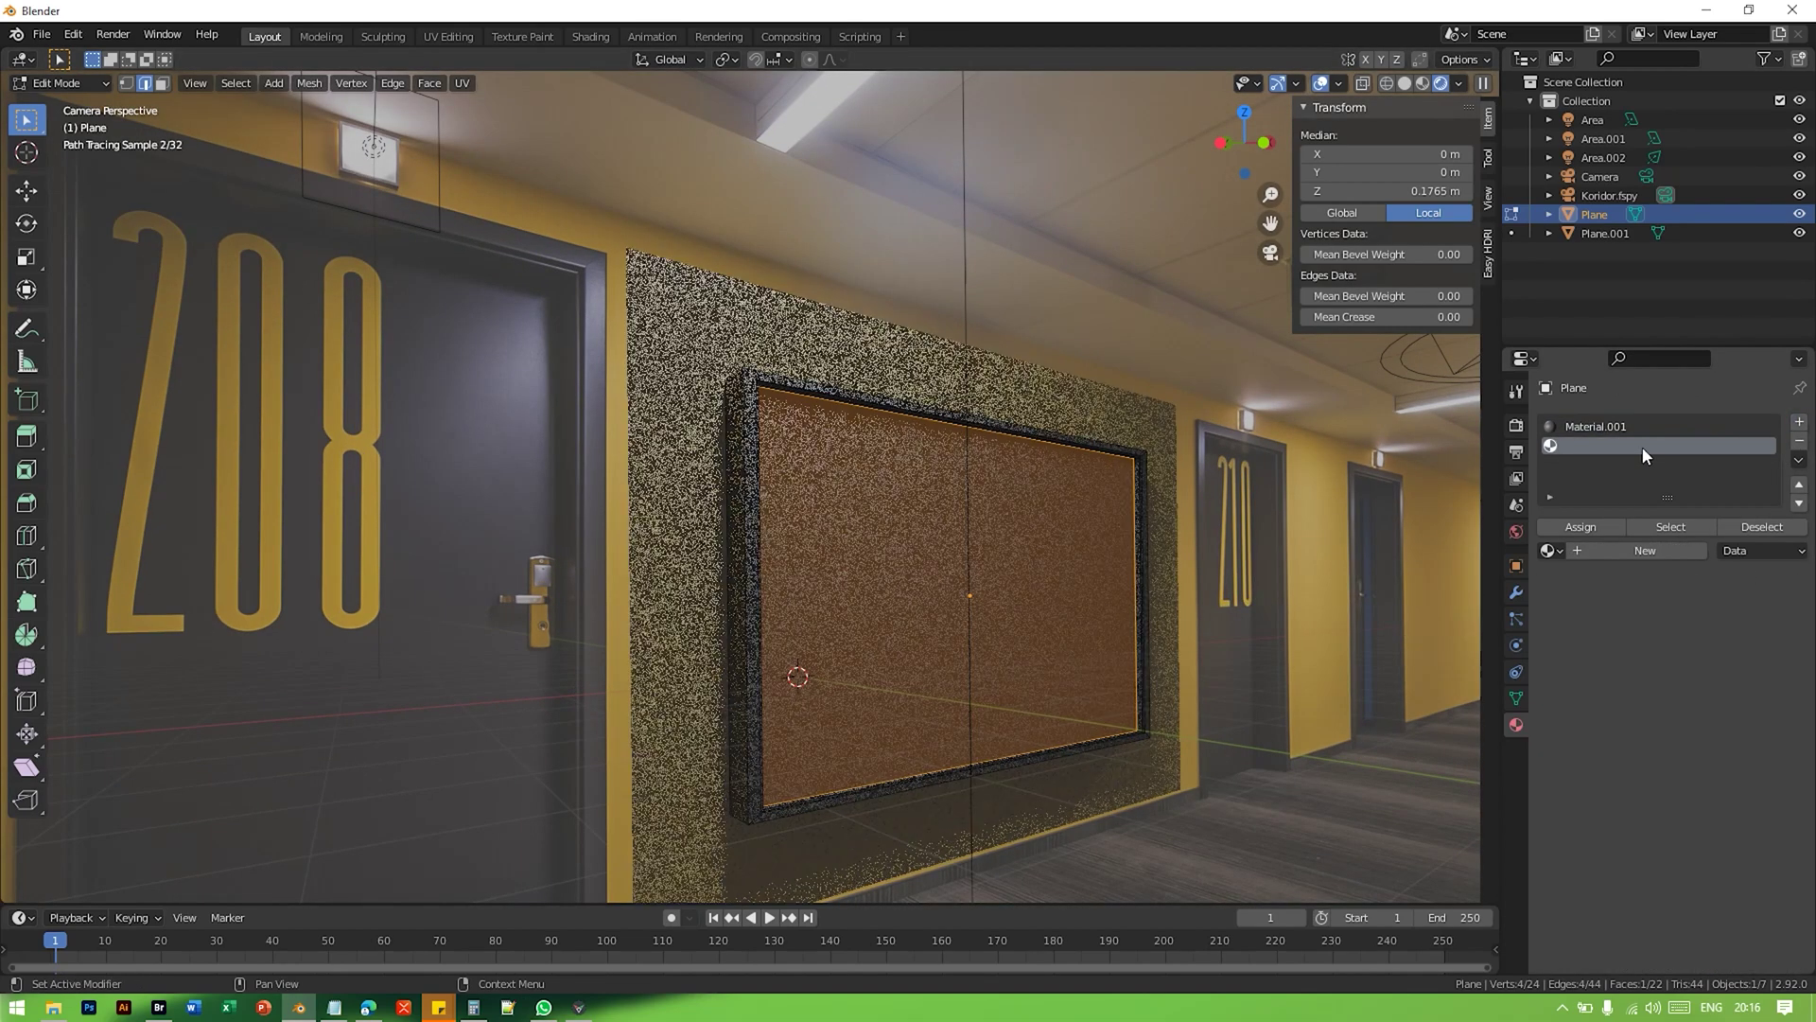
{"action": "left_click", "coordinate": [1598, 551]}
{"action": "left_click", "coordinate": [1693, 710]}
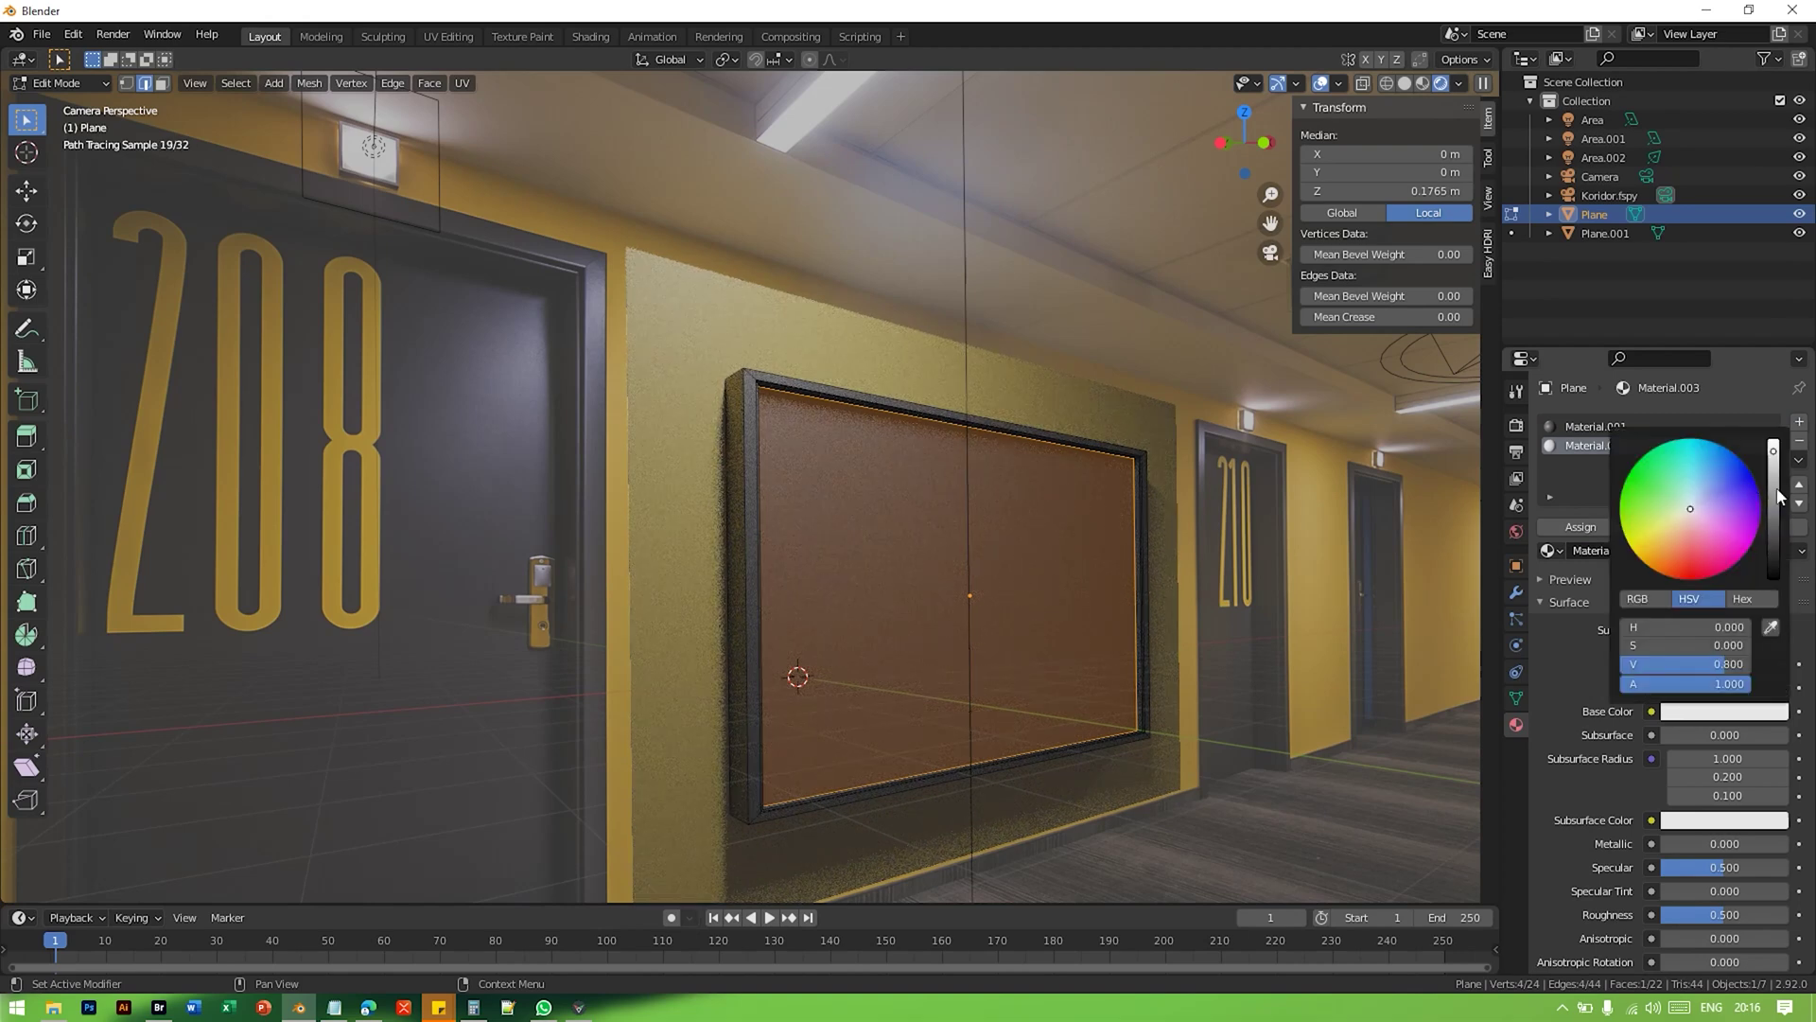
{"action": "left_click_drag", "start_coordinate": [1777, 467], "coordinate": [1775, 431]}
{"action": "left_click", "coordinate": [1580, 529]}
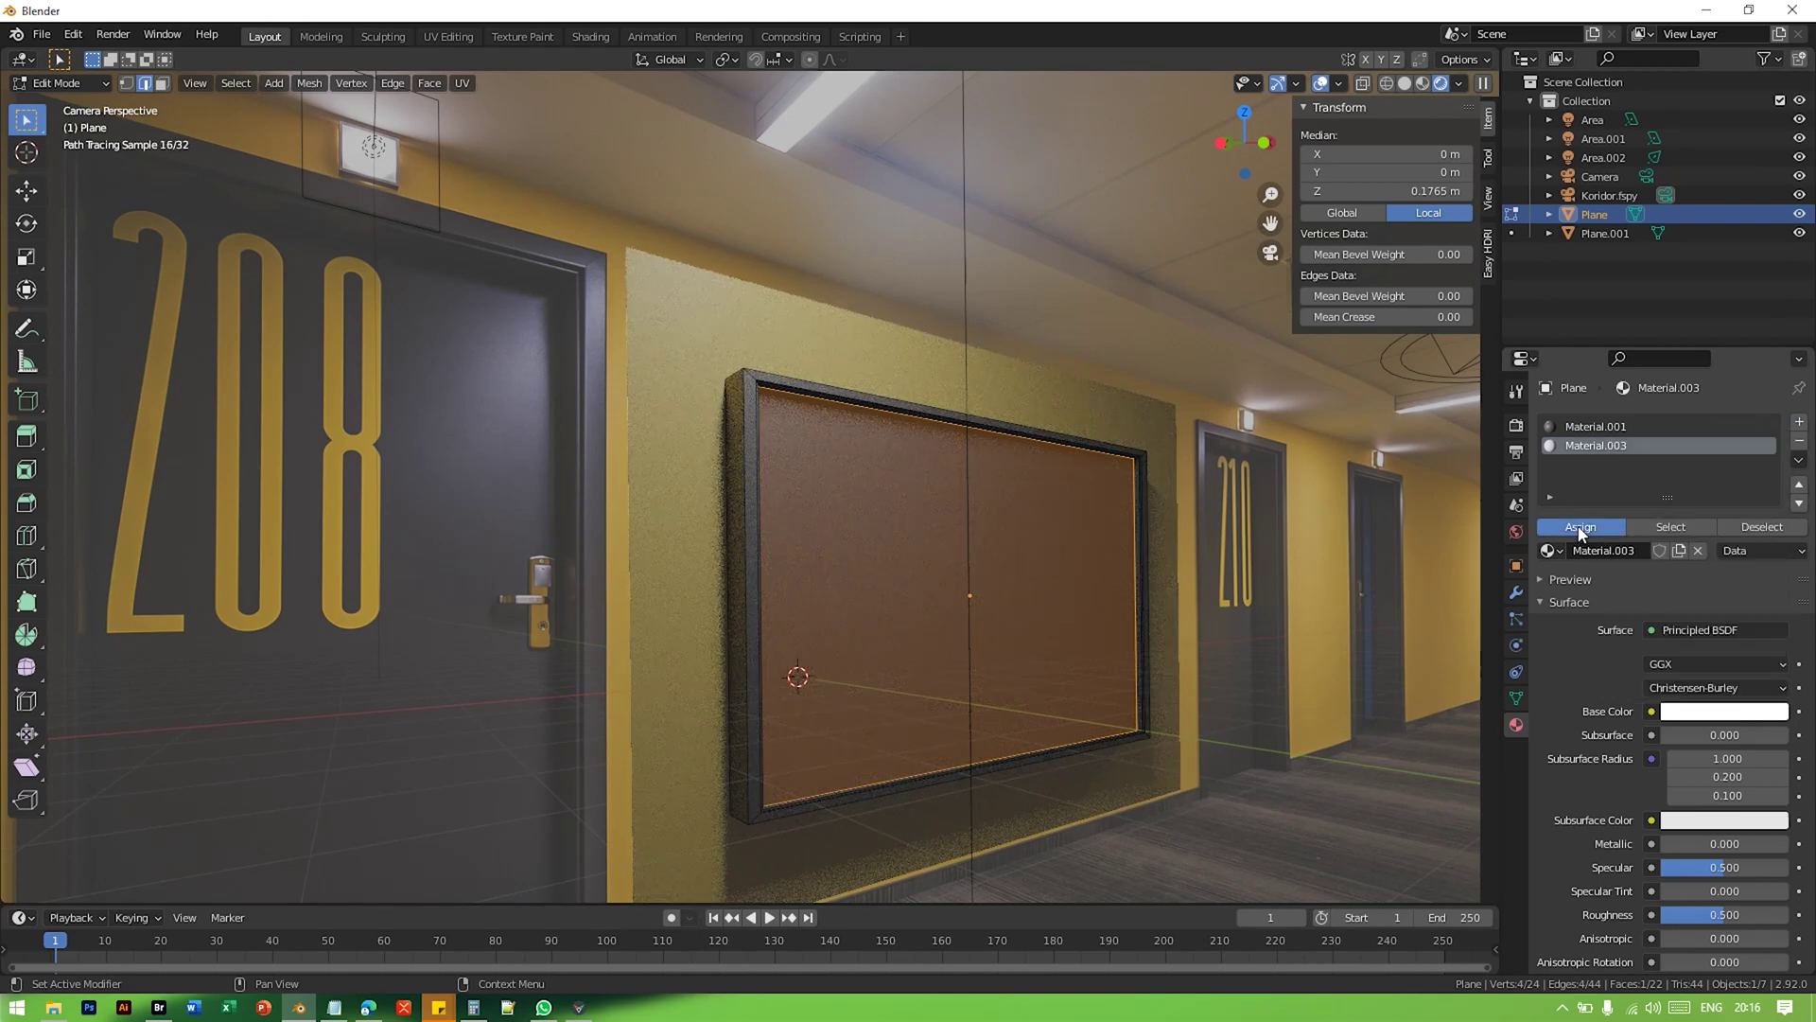
{"action": "key", "text": "Tab"}
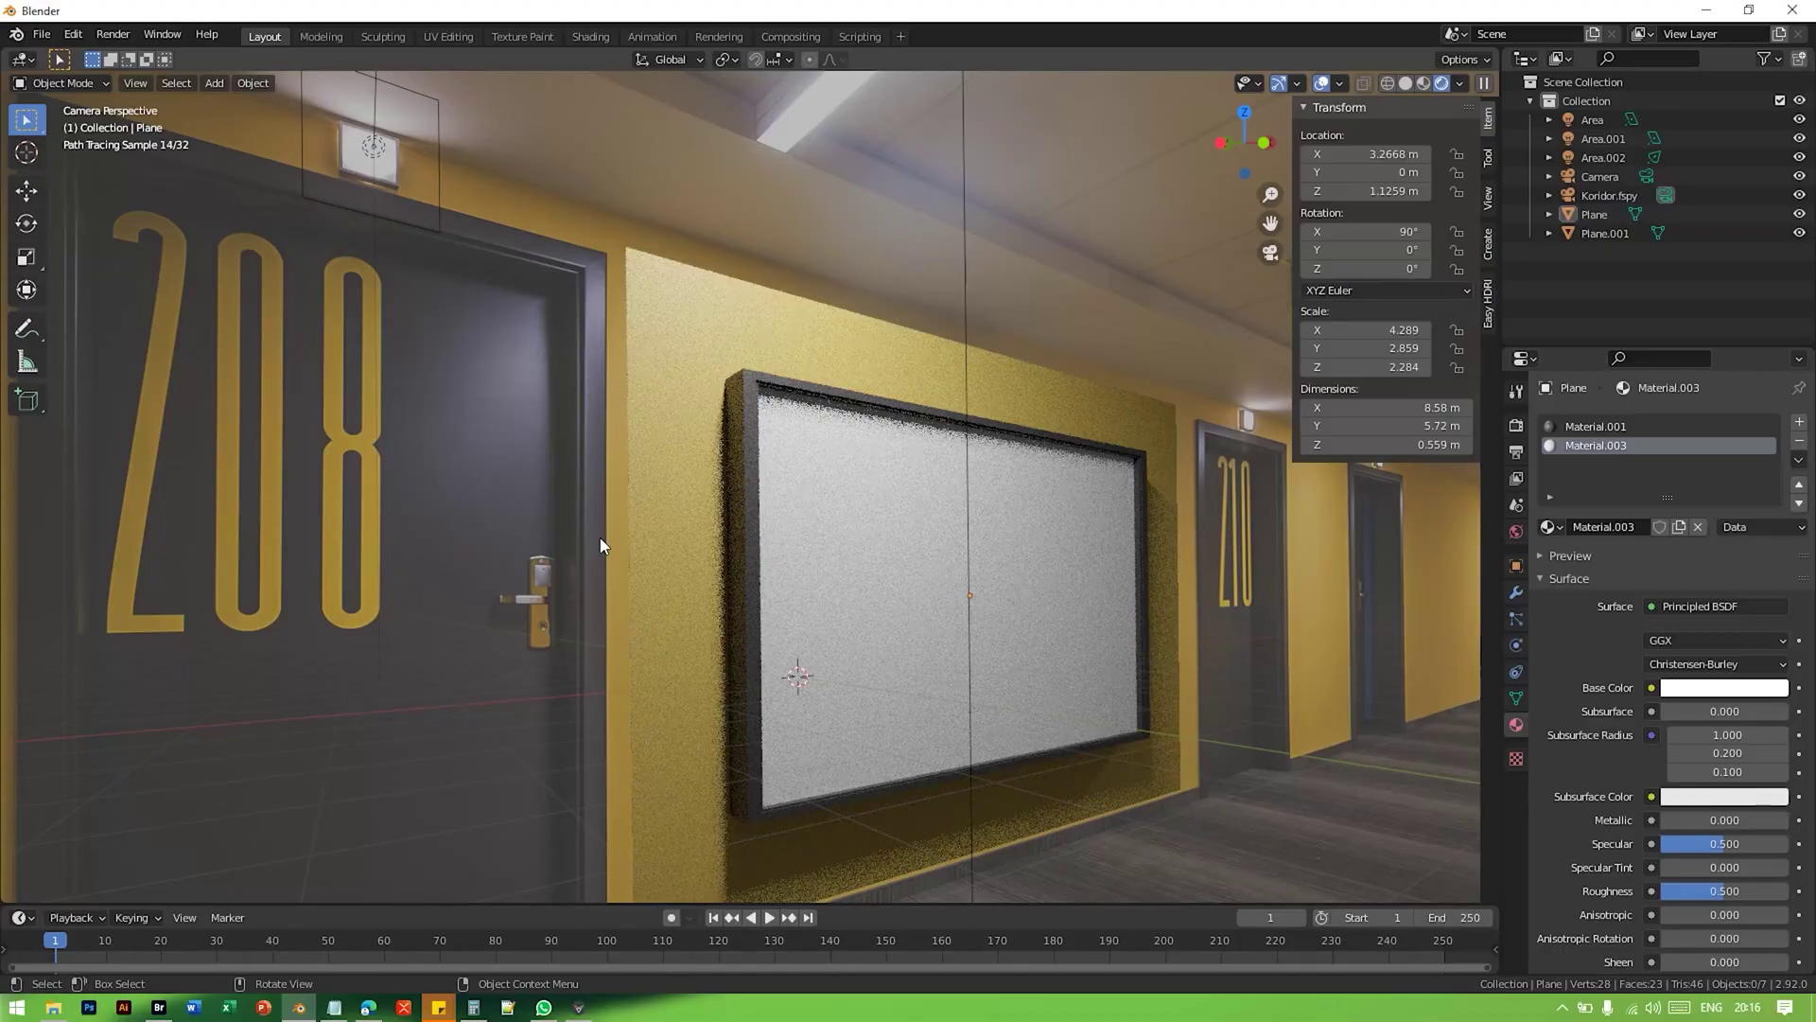
{"action": "scroll", "coordinate": [601, 545], "scroll_direction": "up", "scroll_amount": 5}
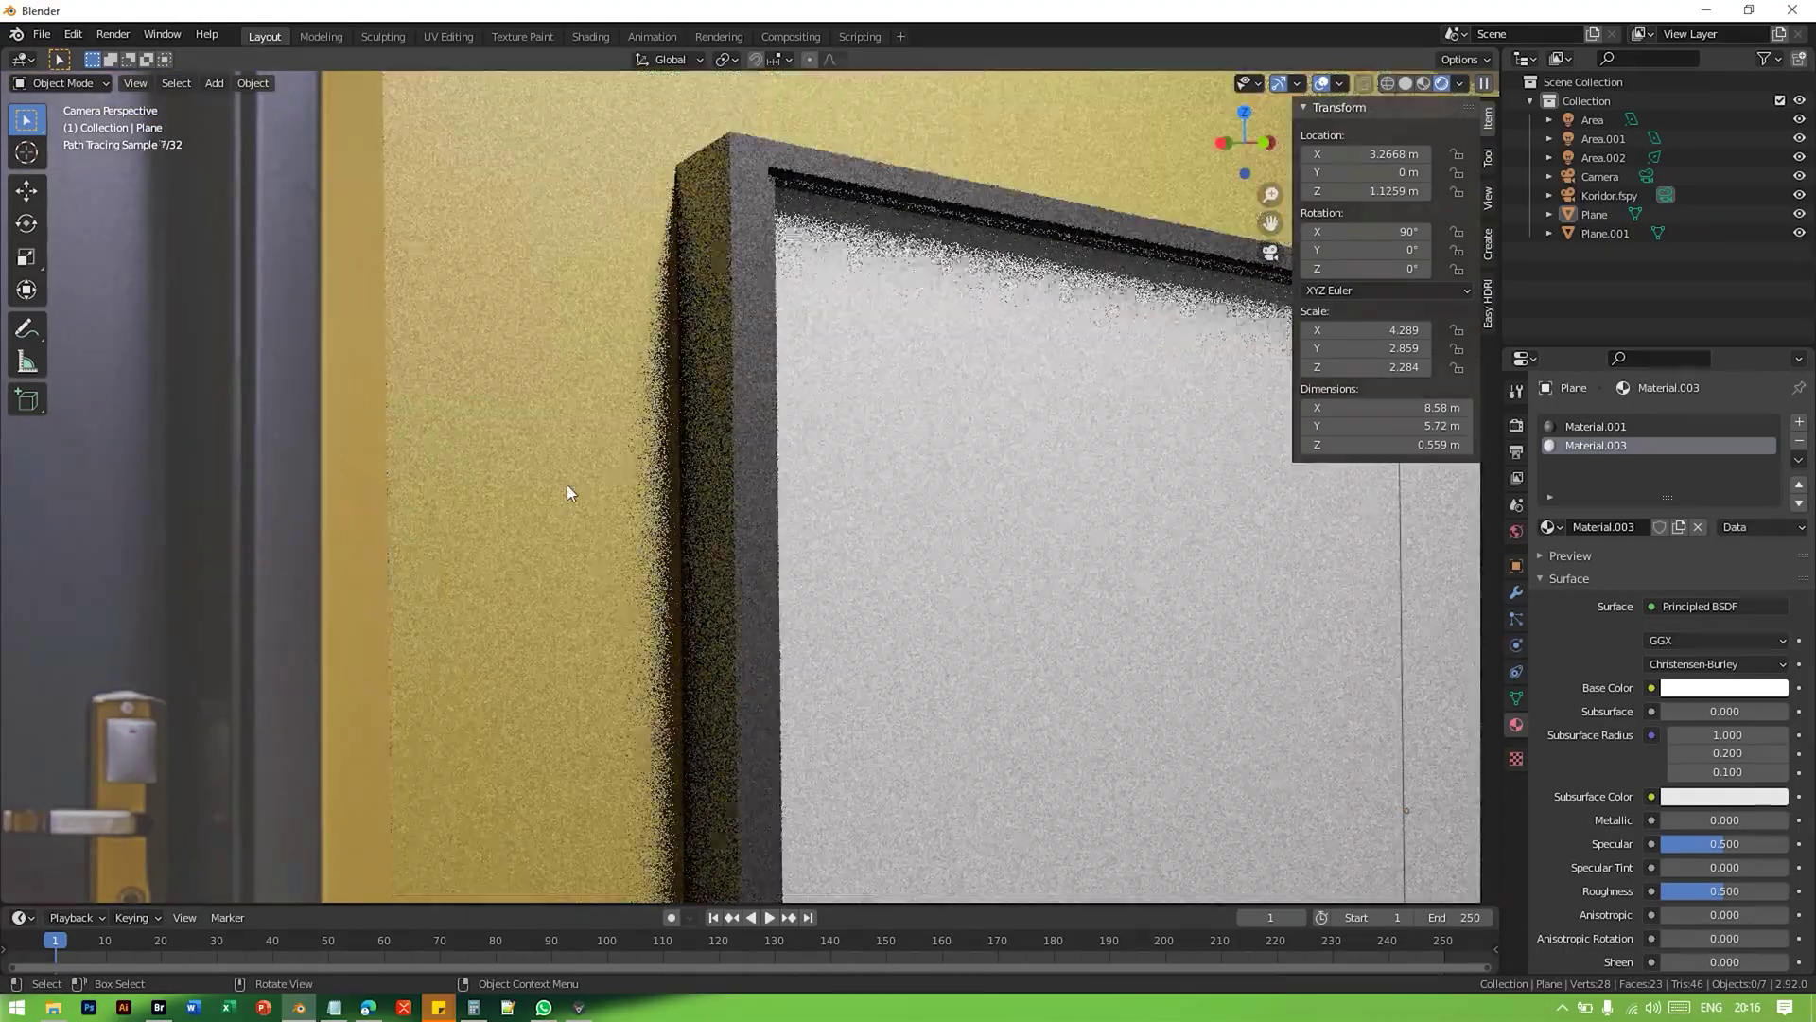
{"action": "scroll", "coordinate": [566, 485], "scroll_direction": "down", "scroll_amount": 5}
{"action": "scroll", "coordinate": [961, 649], "scroll_direction": "up", "scroll_amount": 3}
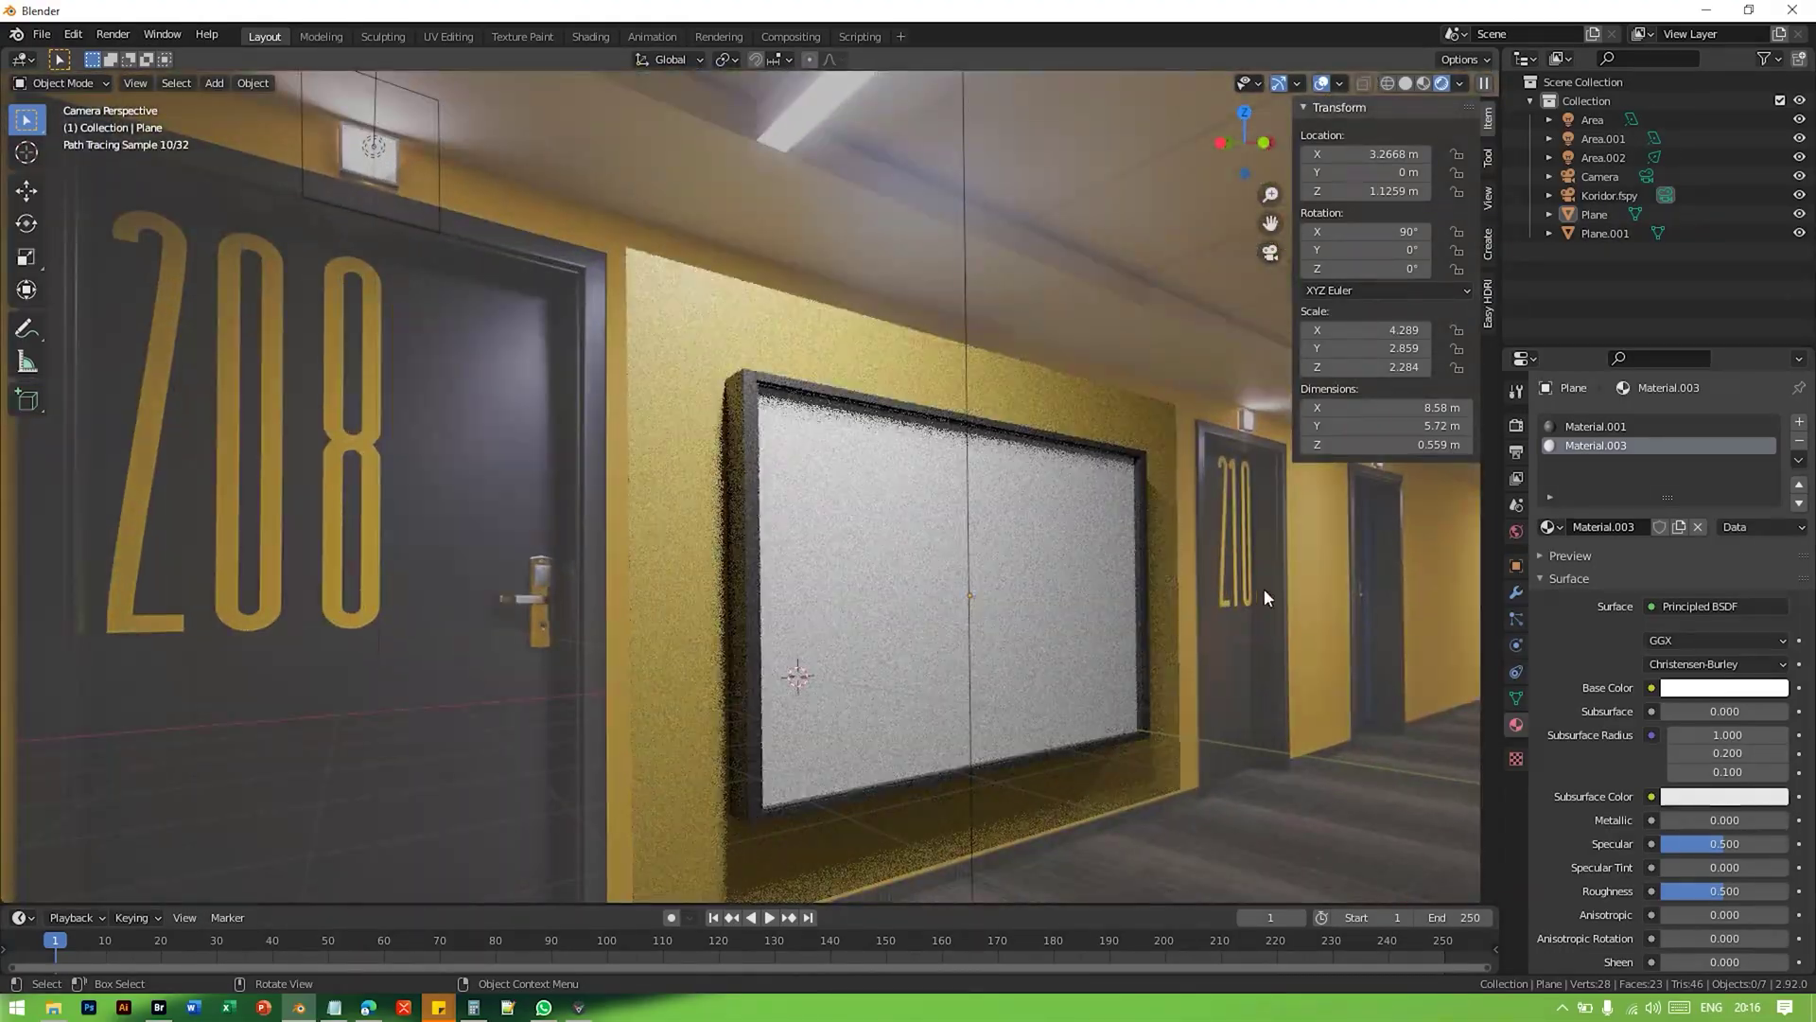
{"action": "scroll", "coordinate": [1264, 589], "scroll_direction": "down", "scroll_amount": 2}
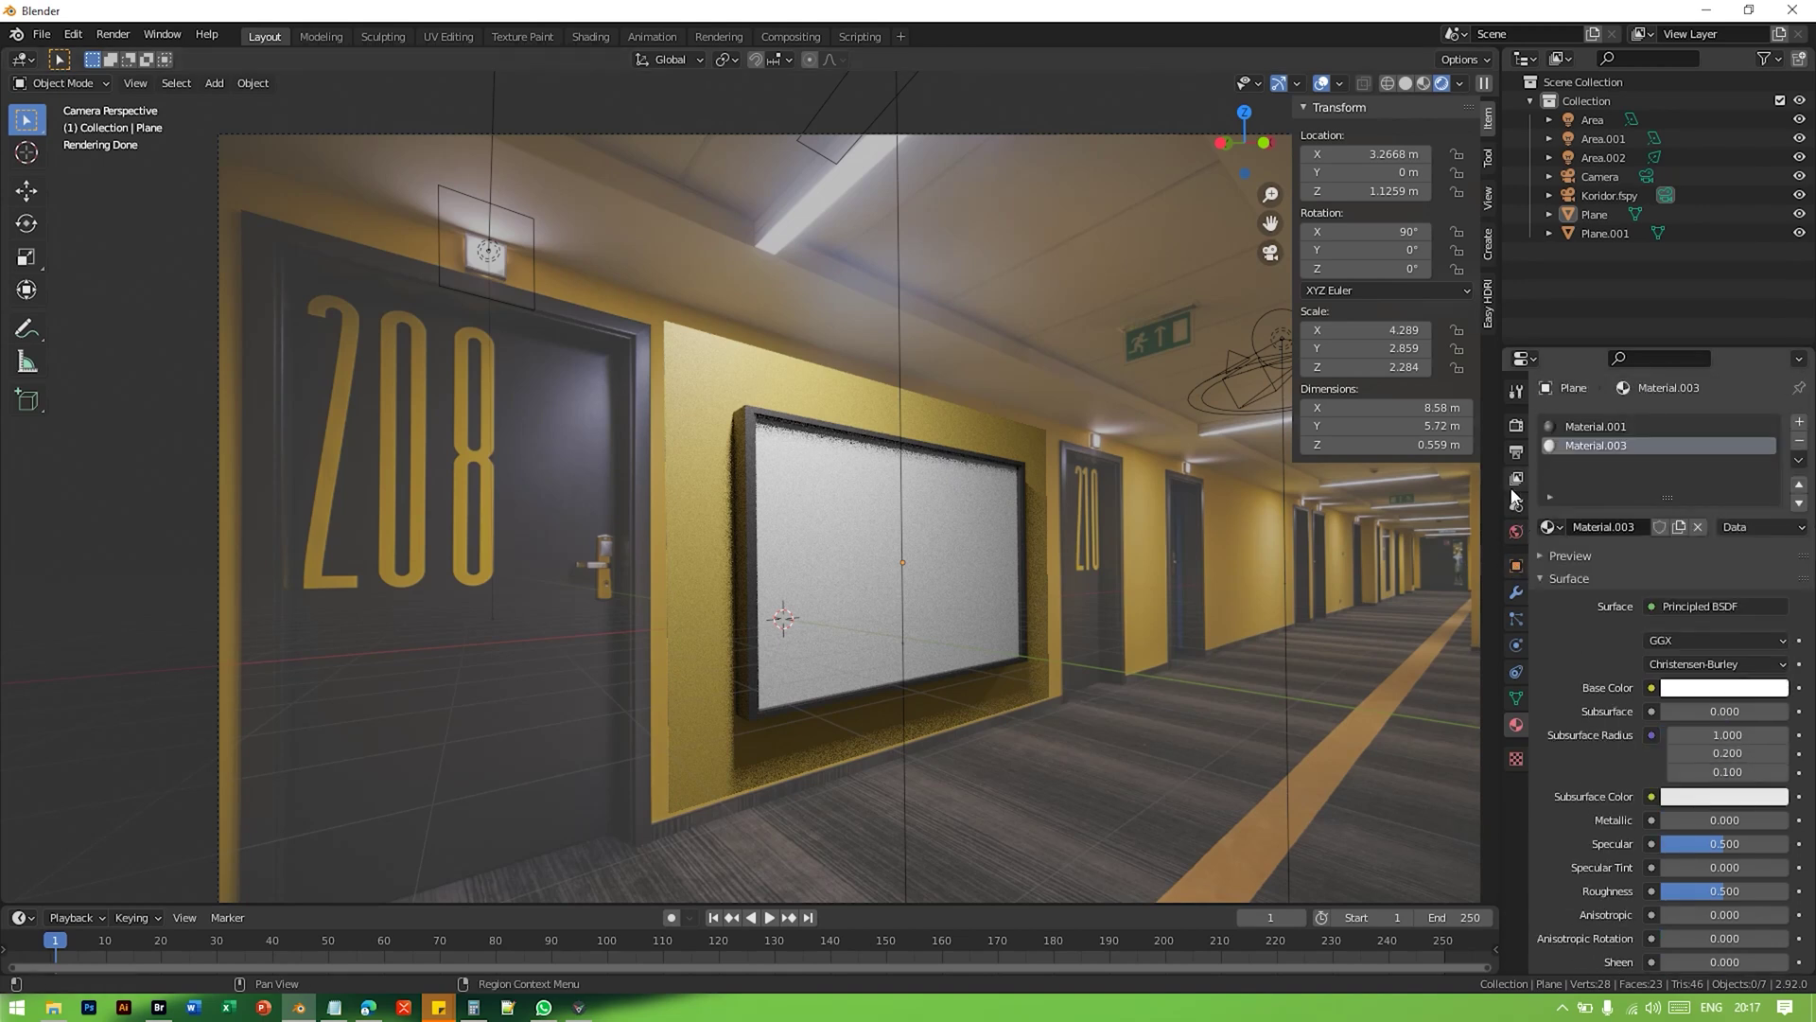
Step: Enable a transparent film background in the Cycles render settings
{"action": "left_click", "coordinate": [1514, 455]}
{"action": "scroll", "coordinate": [1572, 525], "scroll_direction": "down", "scroll_amount": 1}
{"action": "scroll", "coordinate": [1572, 525], "scroll_direction": "up", "scroll_amount": 1}
{"action": "left_click", "coordinate": [1515, 425]}
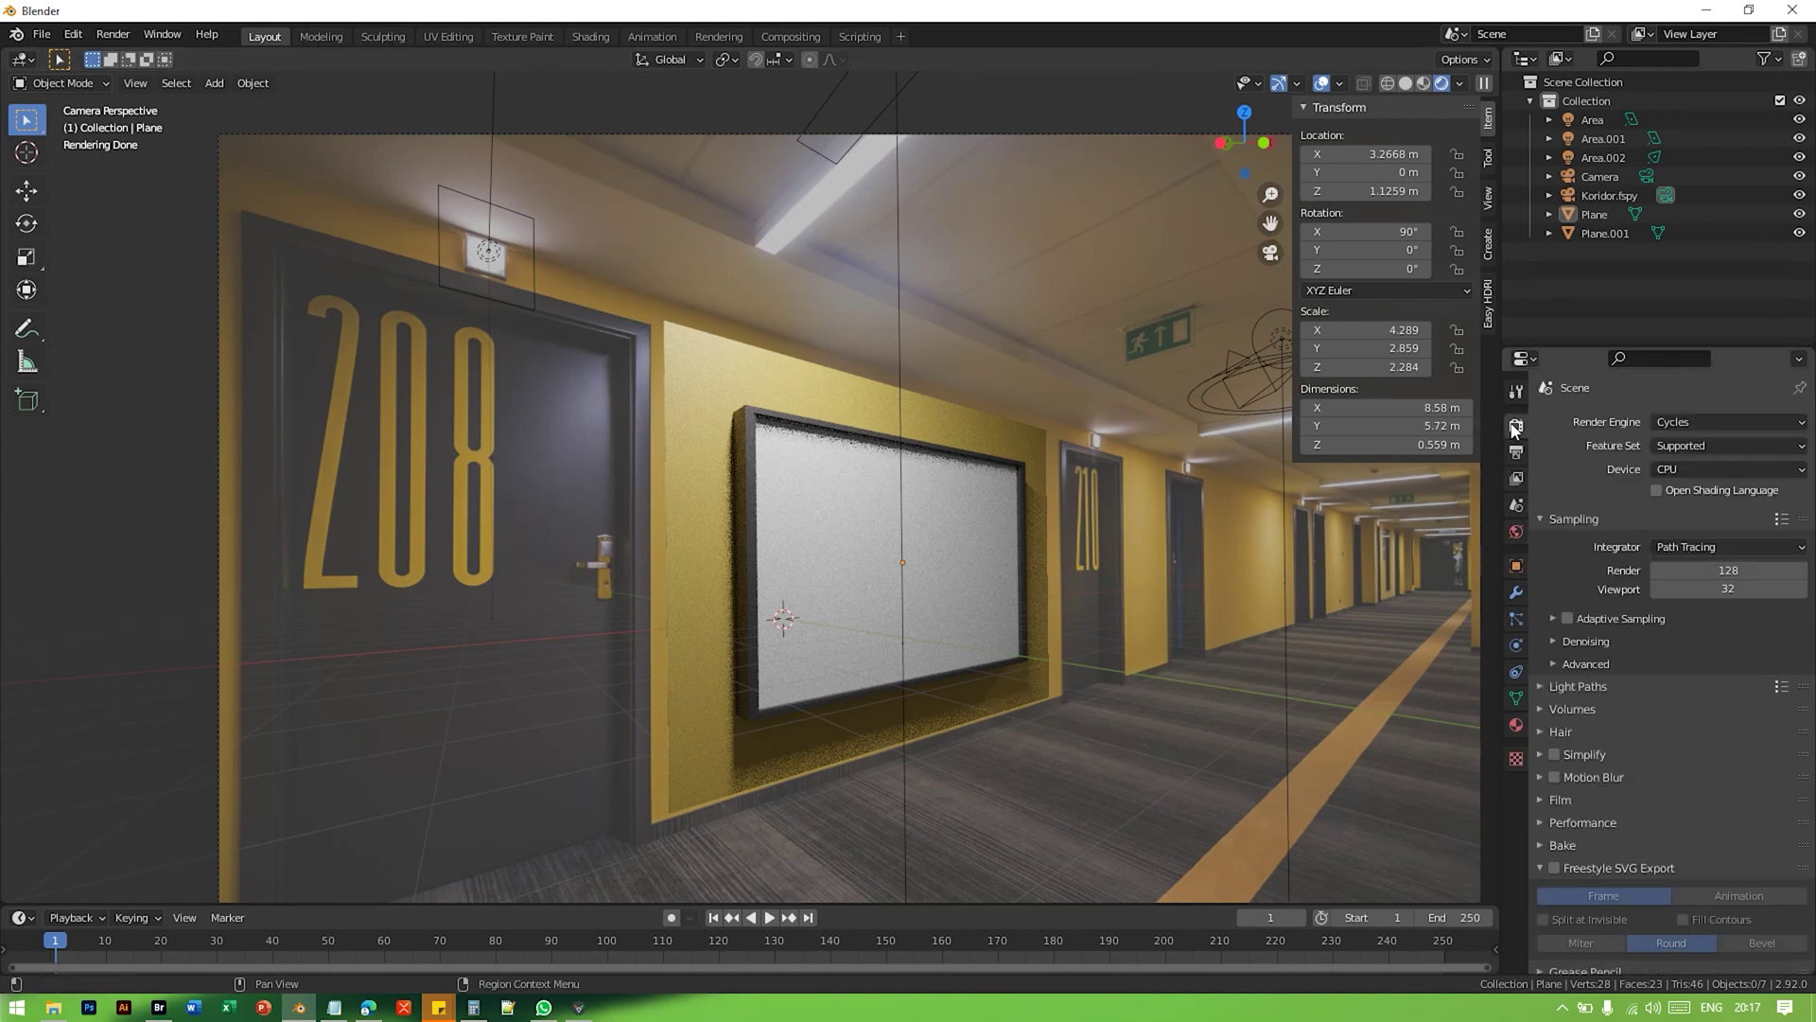
{"action": "left_click", "coordinate": [1541, 799]}
{"action": "scroll", "coordinate": [1570, 800], "scroll_direction": "down", "scroll_amount": 4}
{"action": "left_click", "coordinate": [1566, 782]}
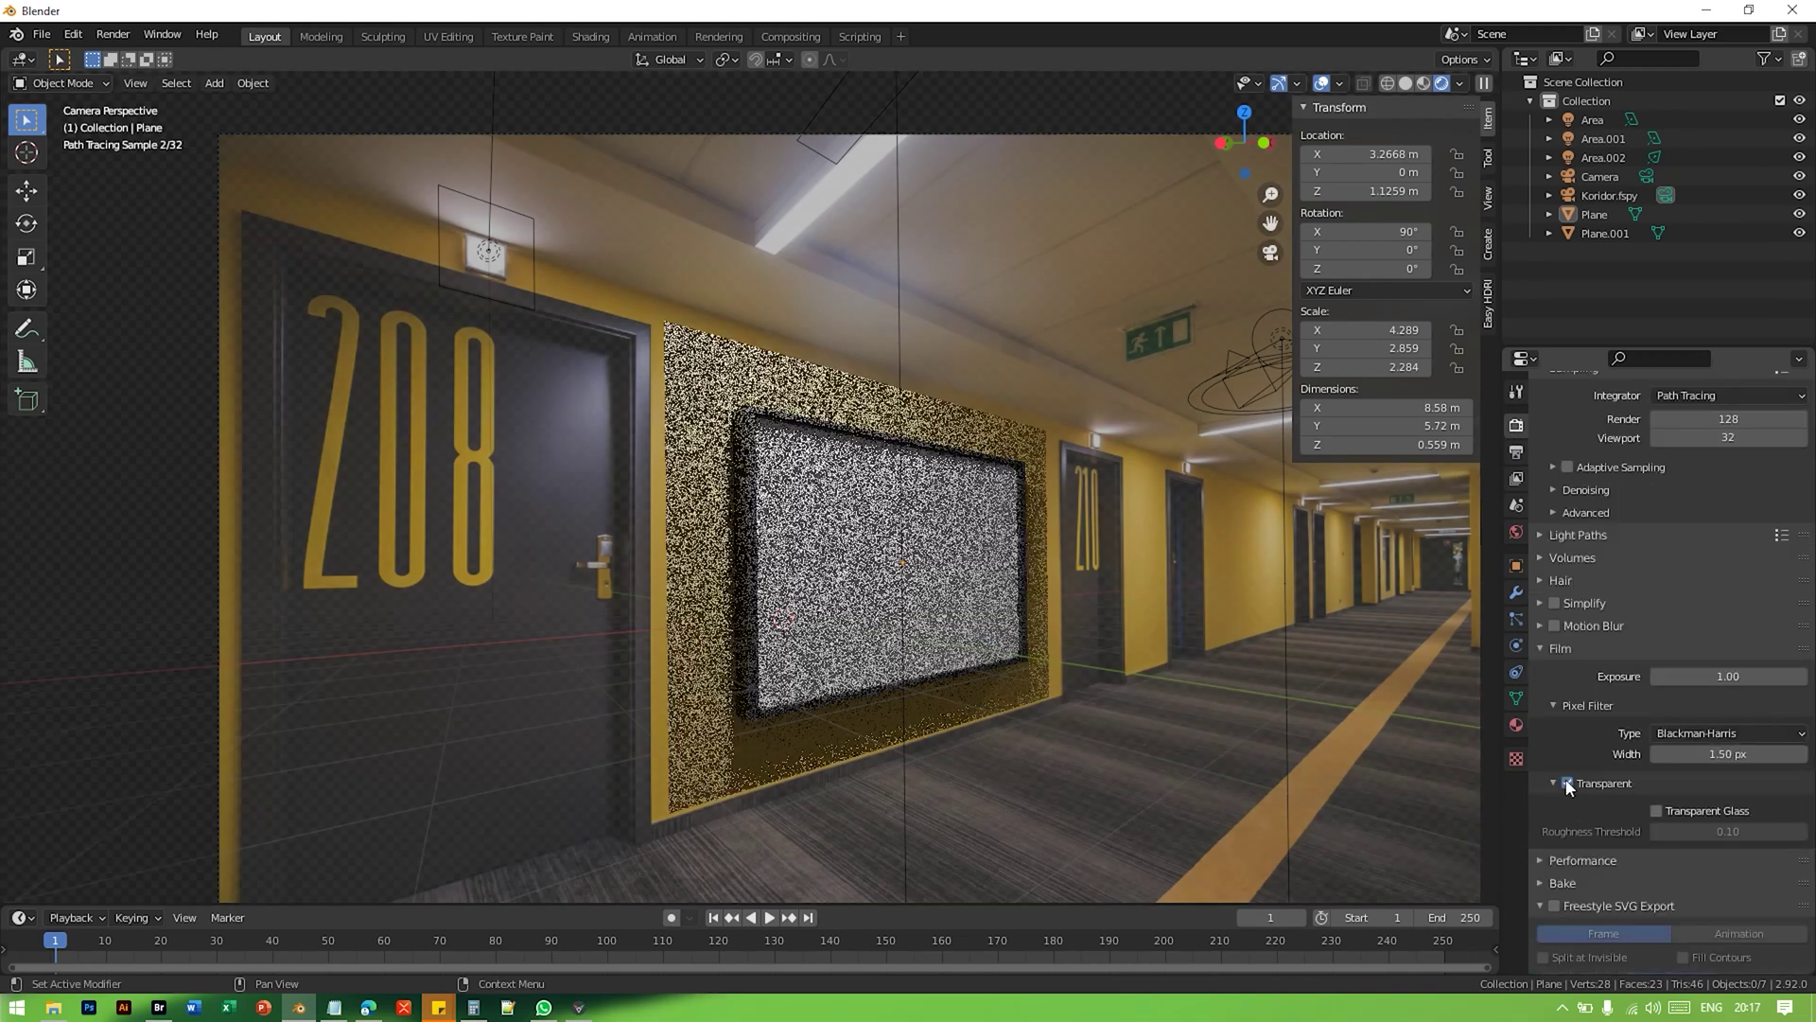
{"action": "scroll", "coordinate": [379, 530], "scroll_direction": "down", "scroll_amount": 4}
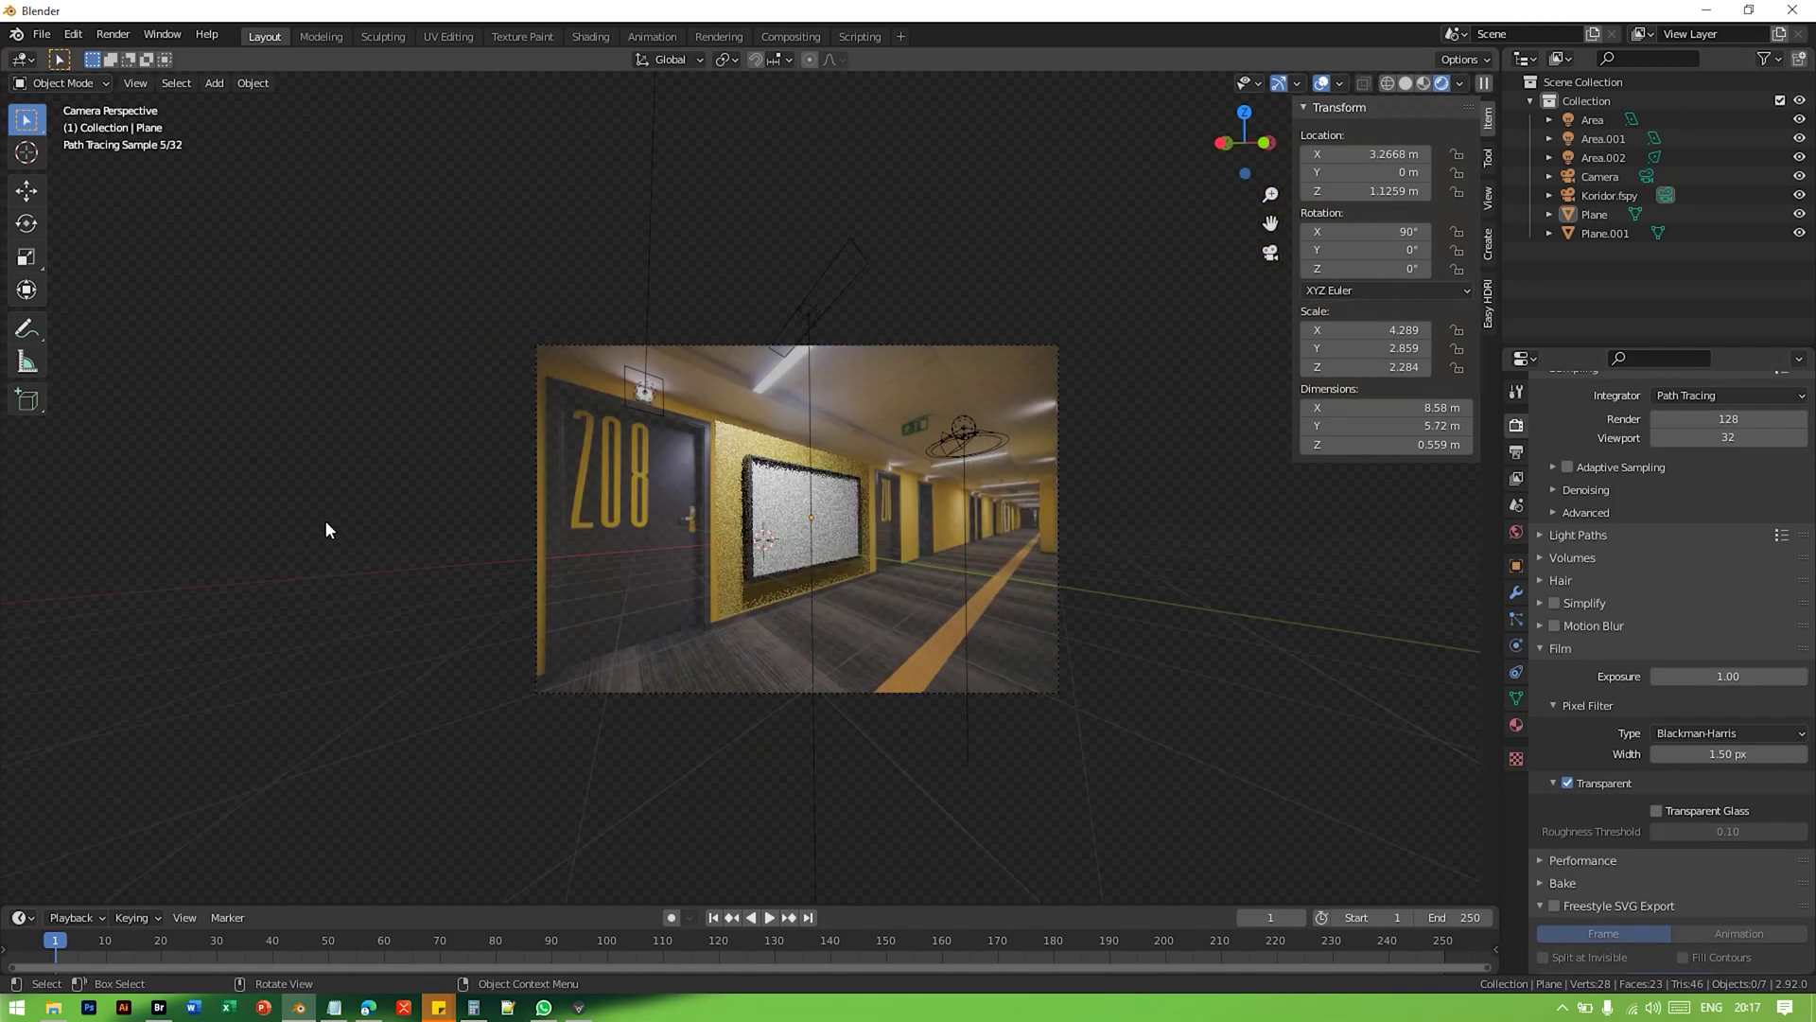
{"action": "scroll", "coordinate": [918, 292], "scroll_direction": "up", "scroll_amount": 4}
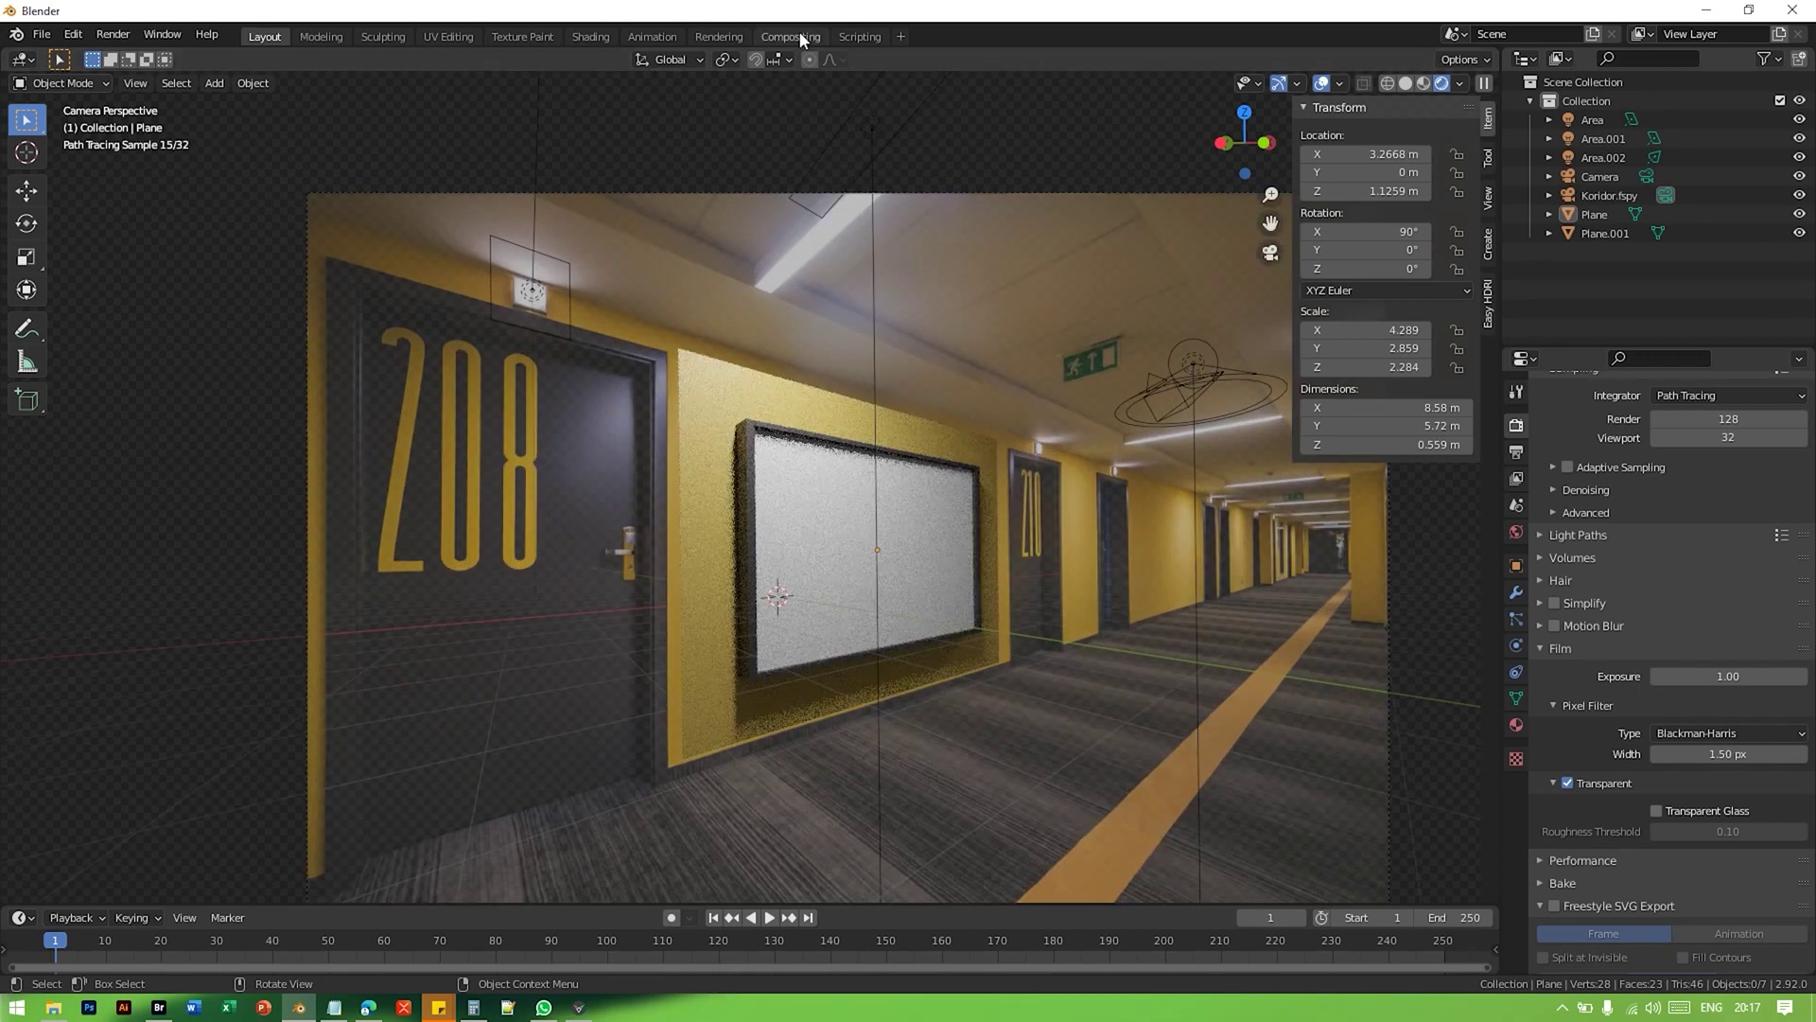
Step: Enable compositing nodes and insert a Denoise node between Render Layers and Composite
{"action": "left_click", "coordinate": [790, 36]}
{"action": "left_click", "coordinate": [207, 59]}
{"action": "key", "text": "shift+a"}
{"action": "left_click", "coordinate": [699, 373]}
{"action": "type", "text": "de"}
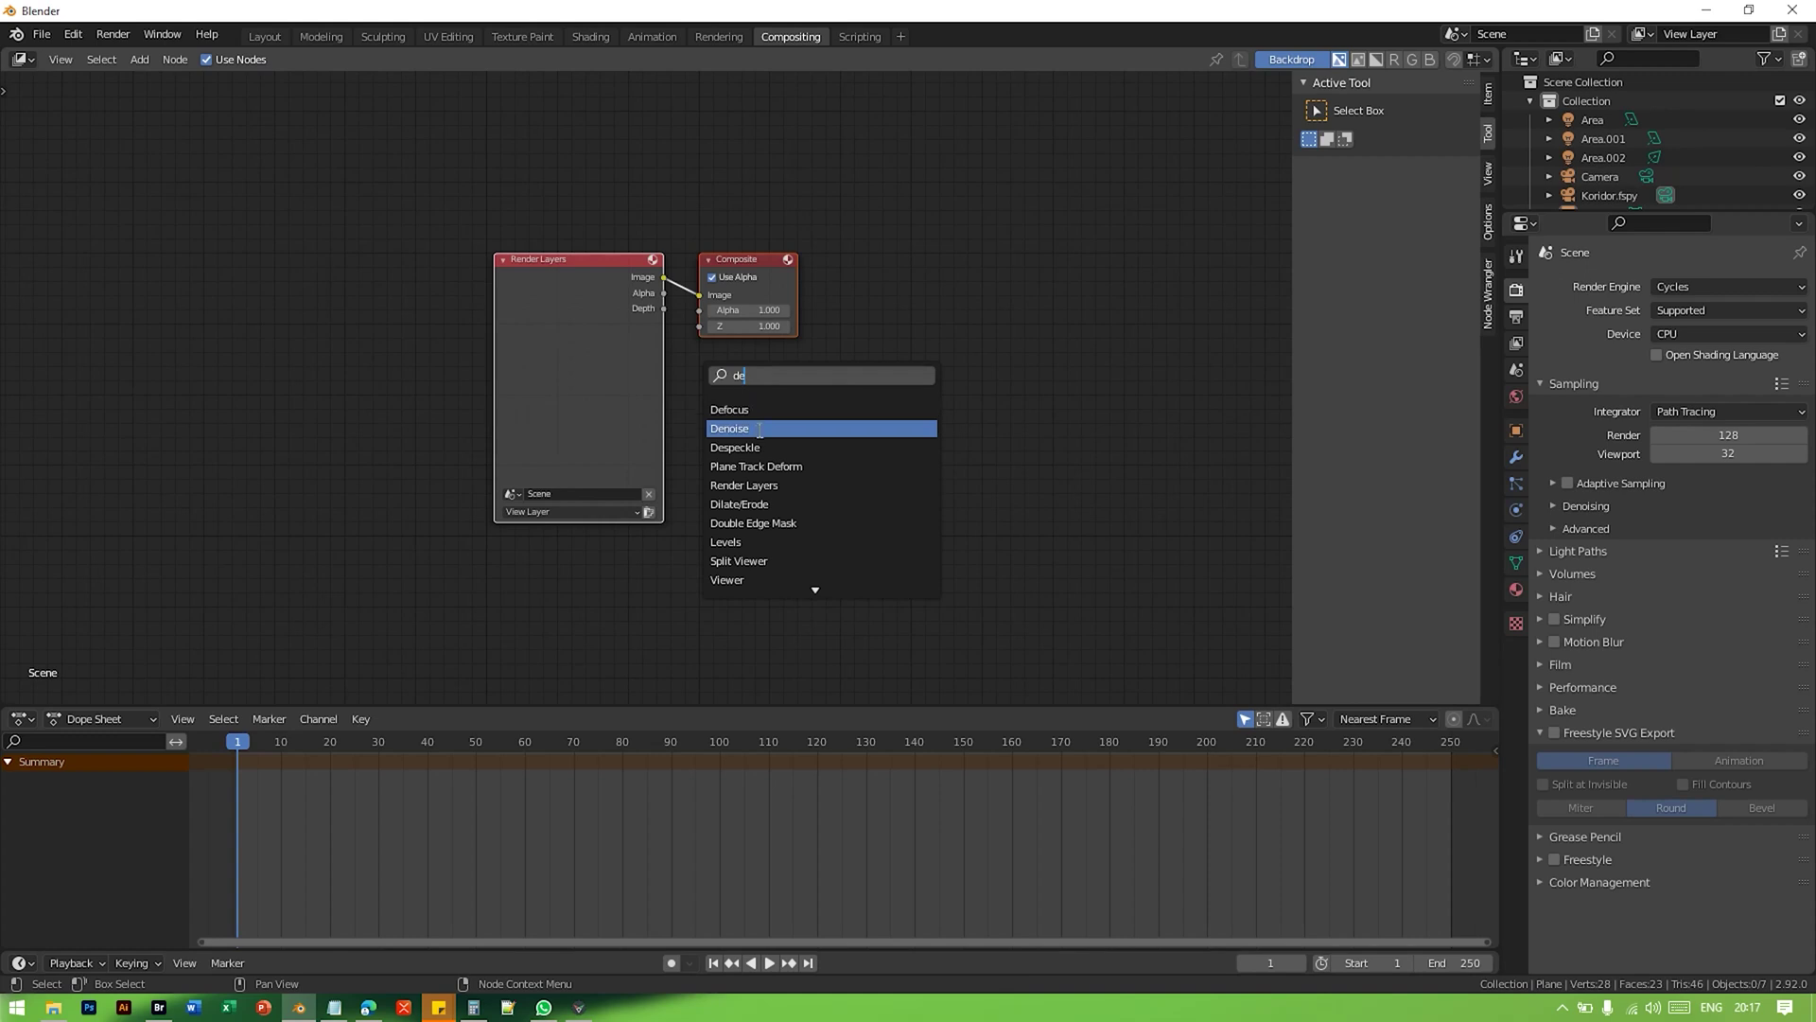
{"action": "left_click", "coordinate": [757, 429]}
{"action": "left_click", "coordinate": [689, 306]}
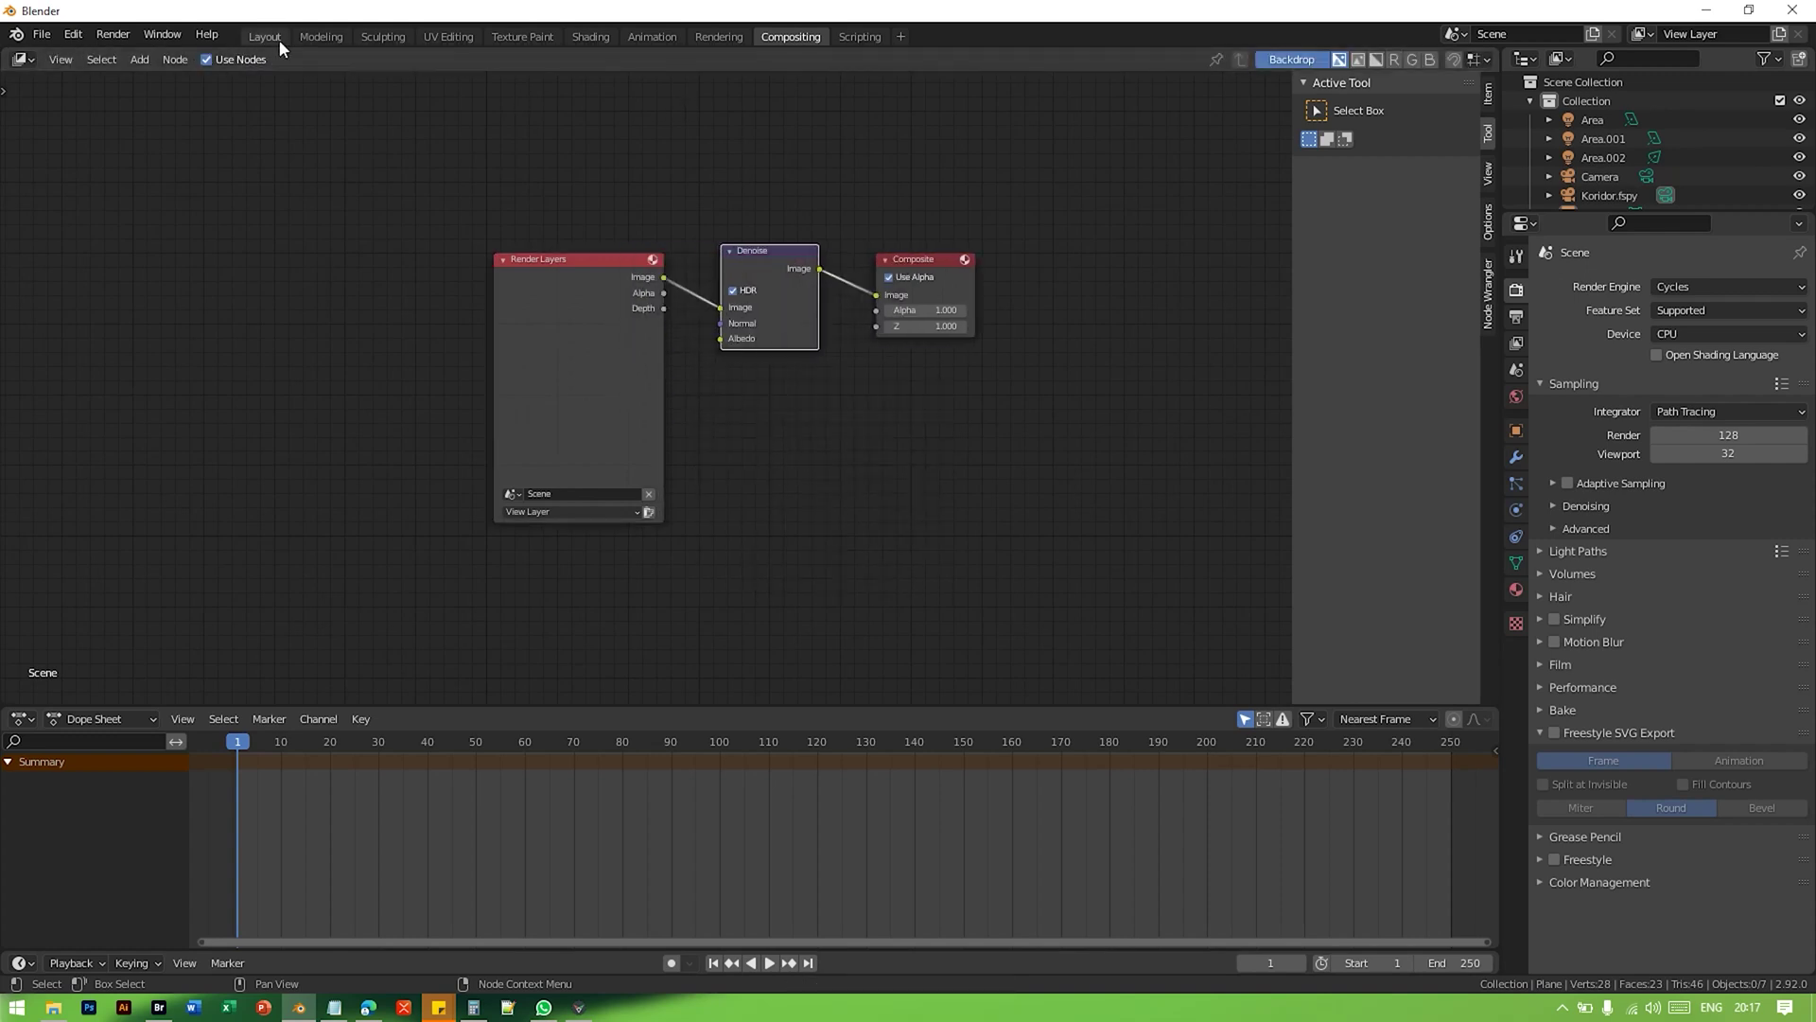
Step: Return to the Layout workspace and open the horizontal output resolution for editing
{"action": "left_click", "coordinate": [271, 38]}
{"action": "scroll", "coordinate": [899, 399], "scroll_direction": "up", "scroll_amount": 2}
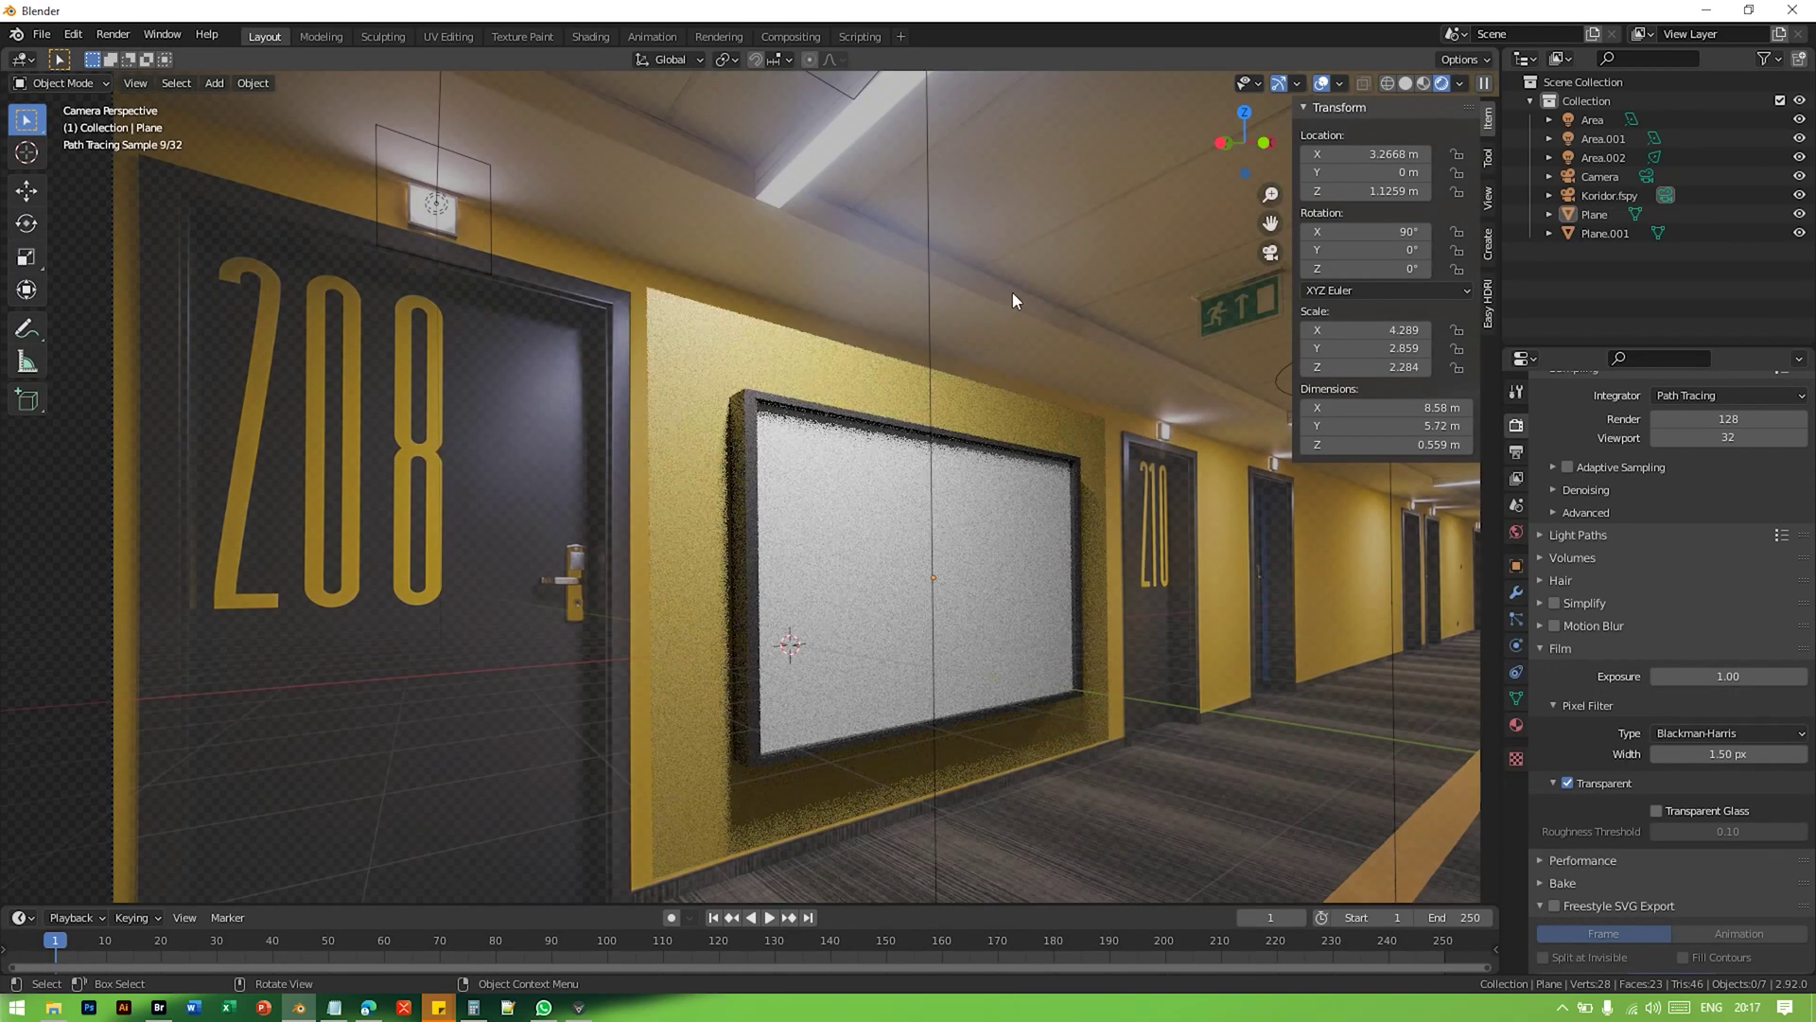
{"action": "scroll", "coordinate": [1590, 474], "scroll_direction": "up", "scroll_amount": 4}
{"action": "left_click", "coordinate": [1517, 451]}
{"action": "left_click", "coordinate": [1738, 444]}
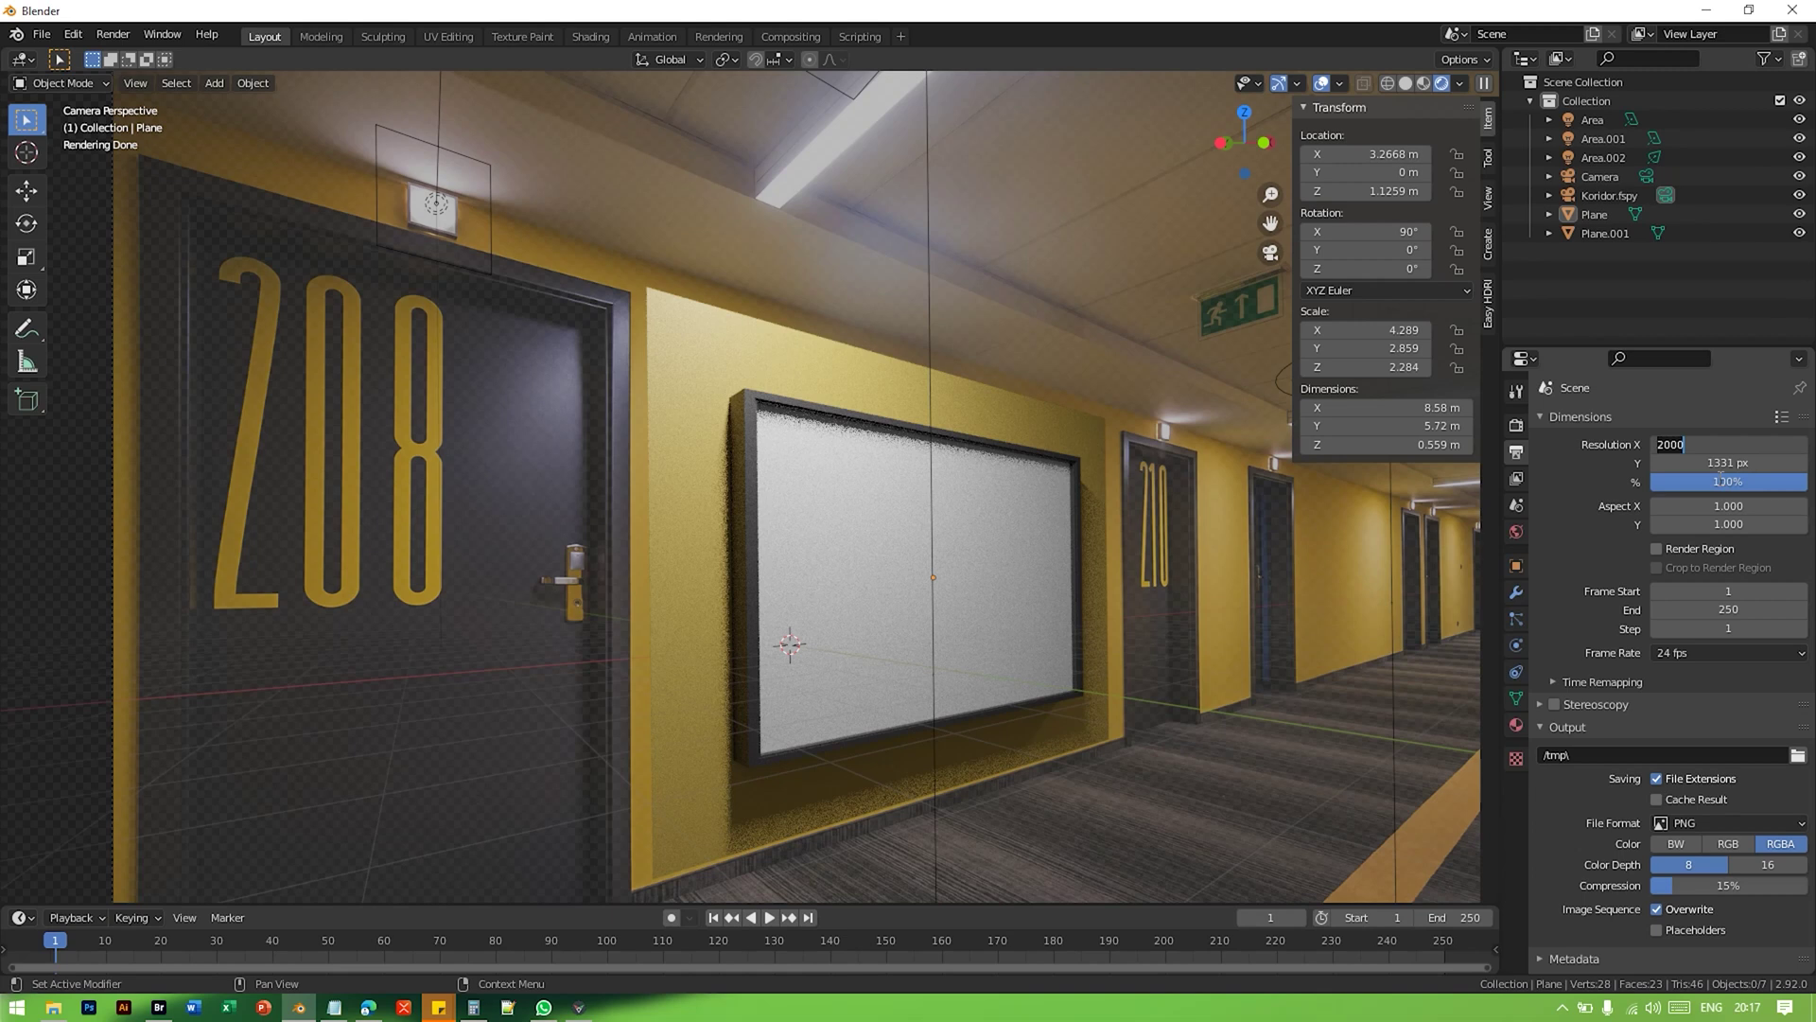
Step: Switch to the web browser, search Google for "4k size" and return to Blender
{"action": "left_click", "coordinate": [368, 1007]}
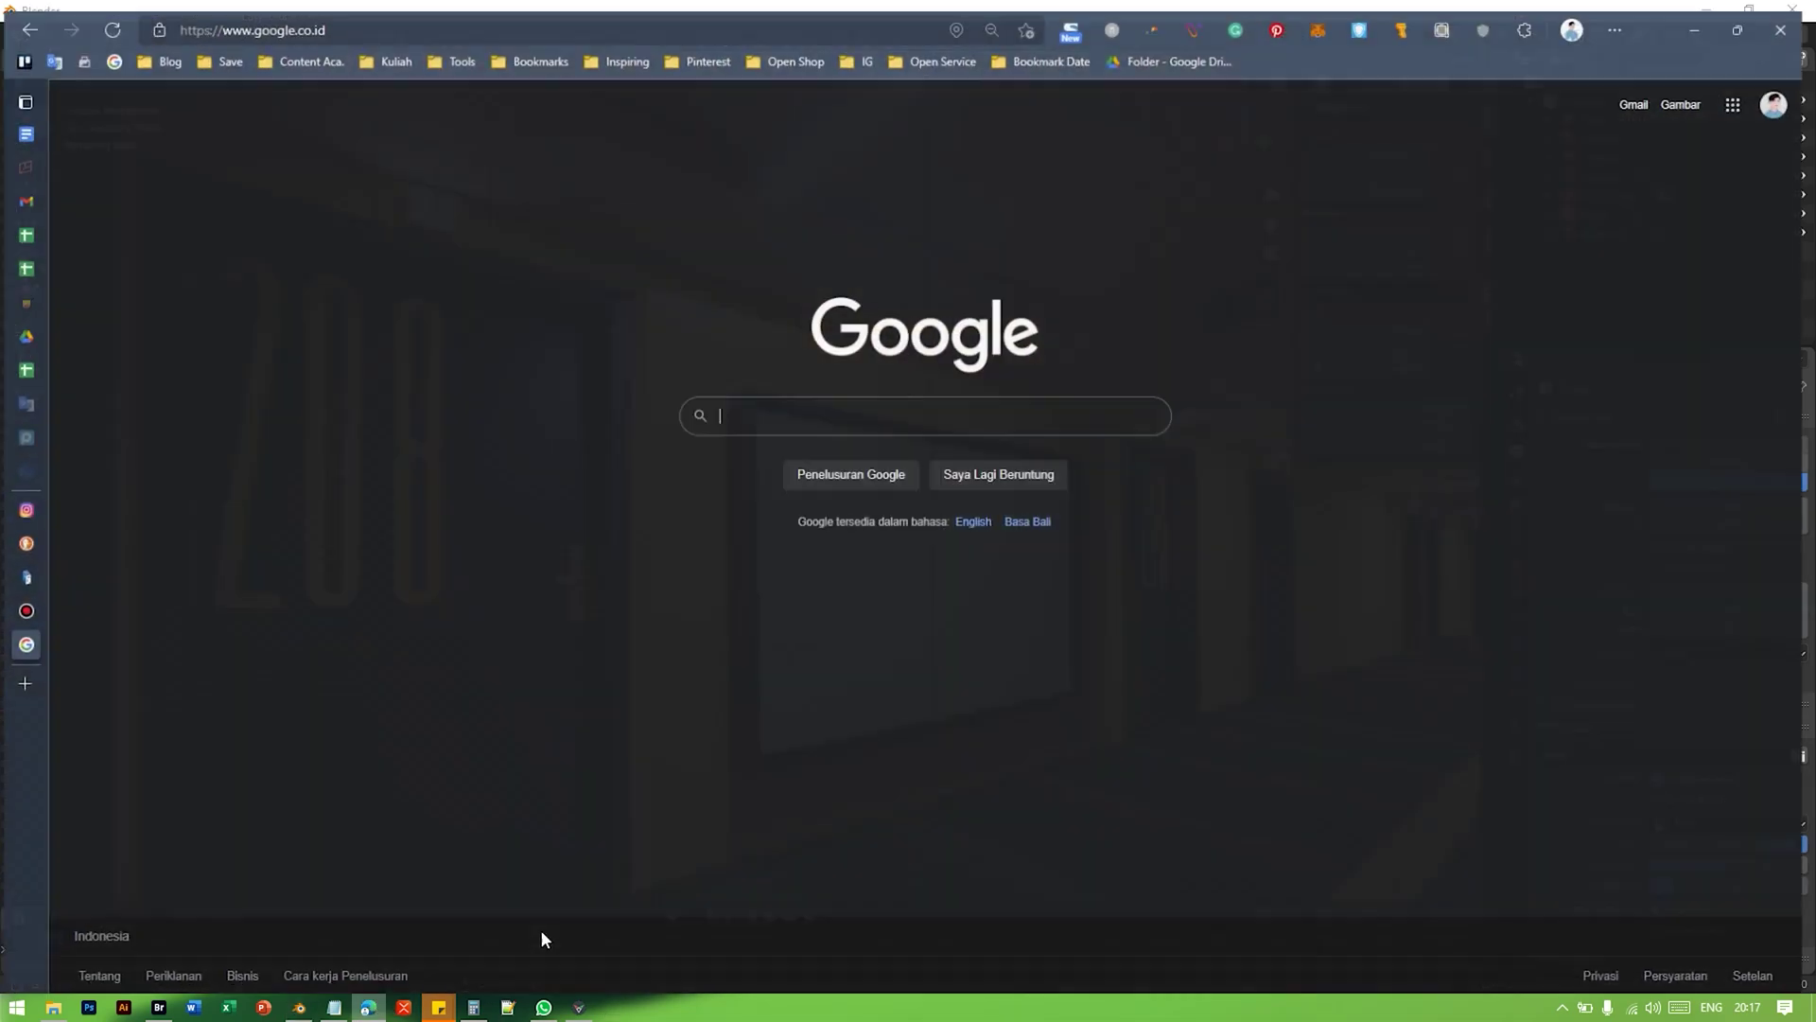
{"action": "type", "text": "4k size"}
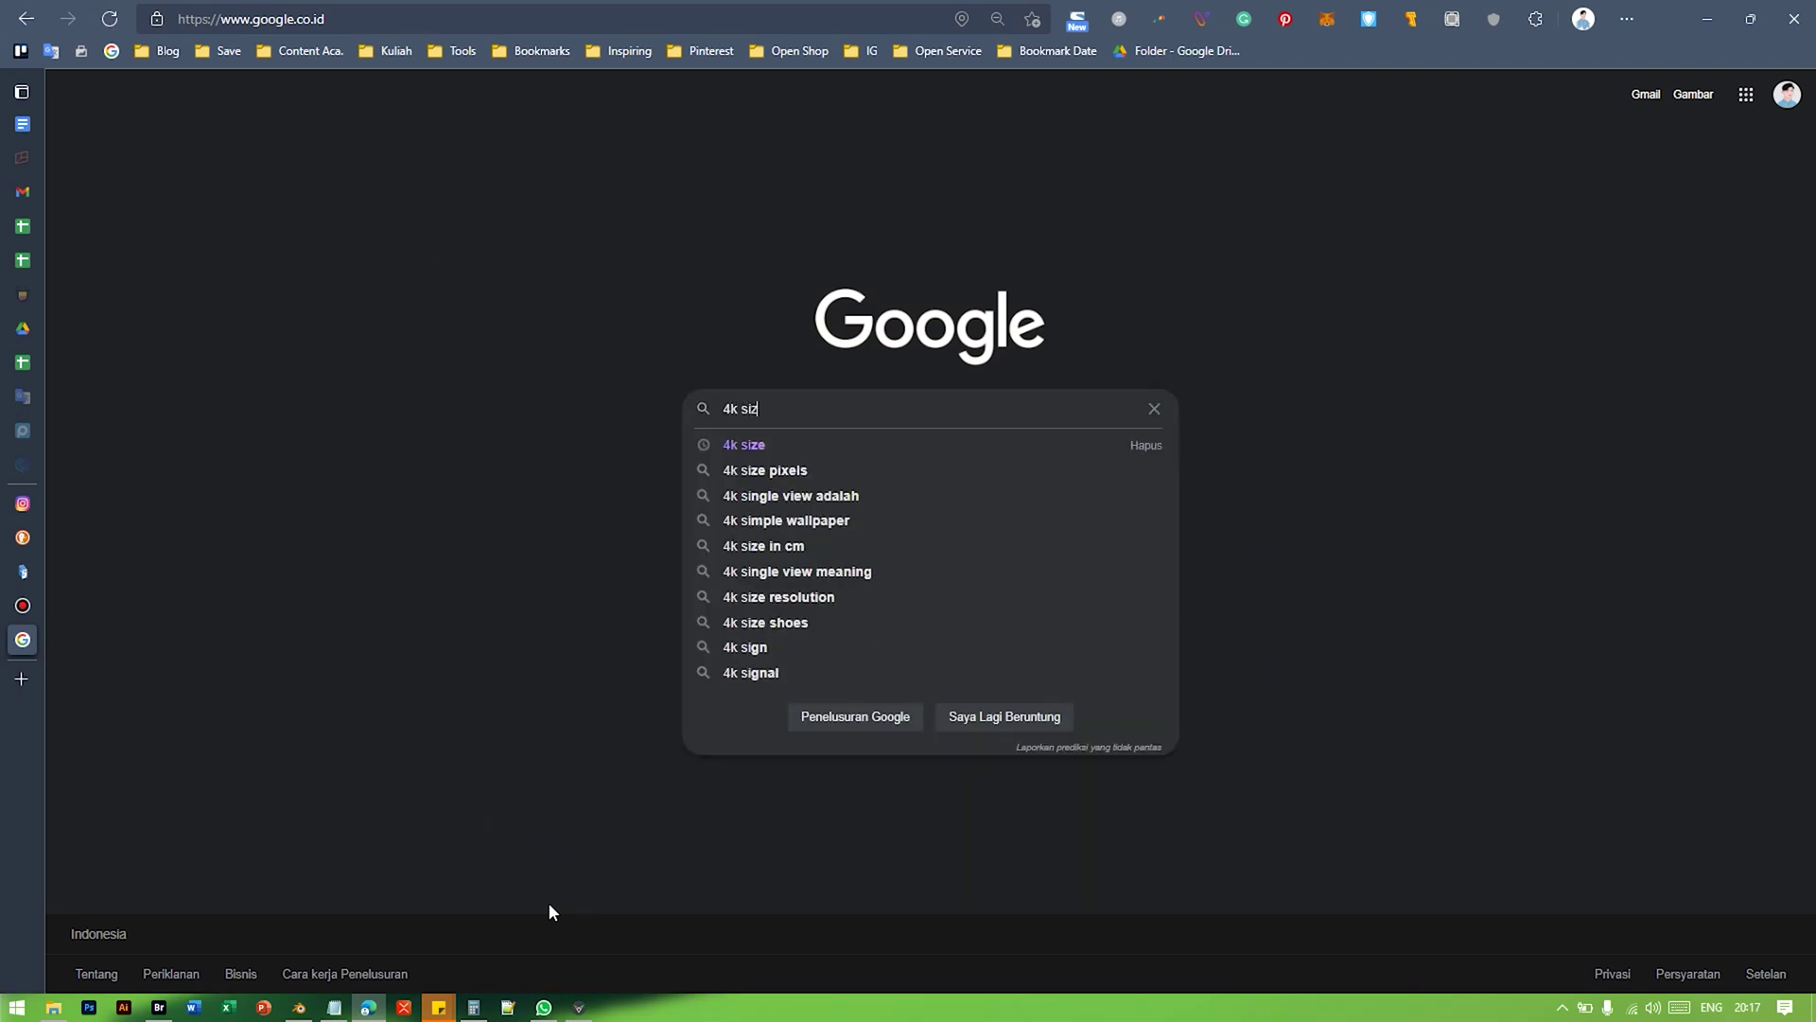
{"action": "key", "text": "Return"}
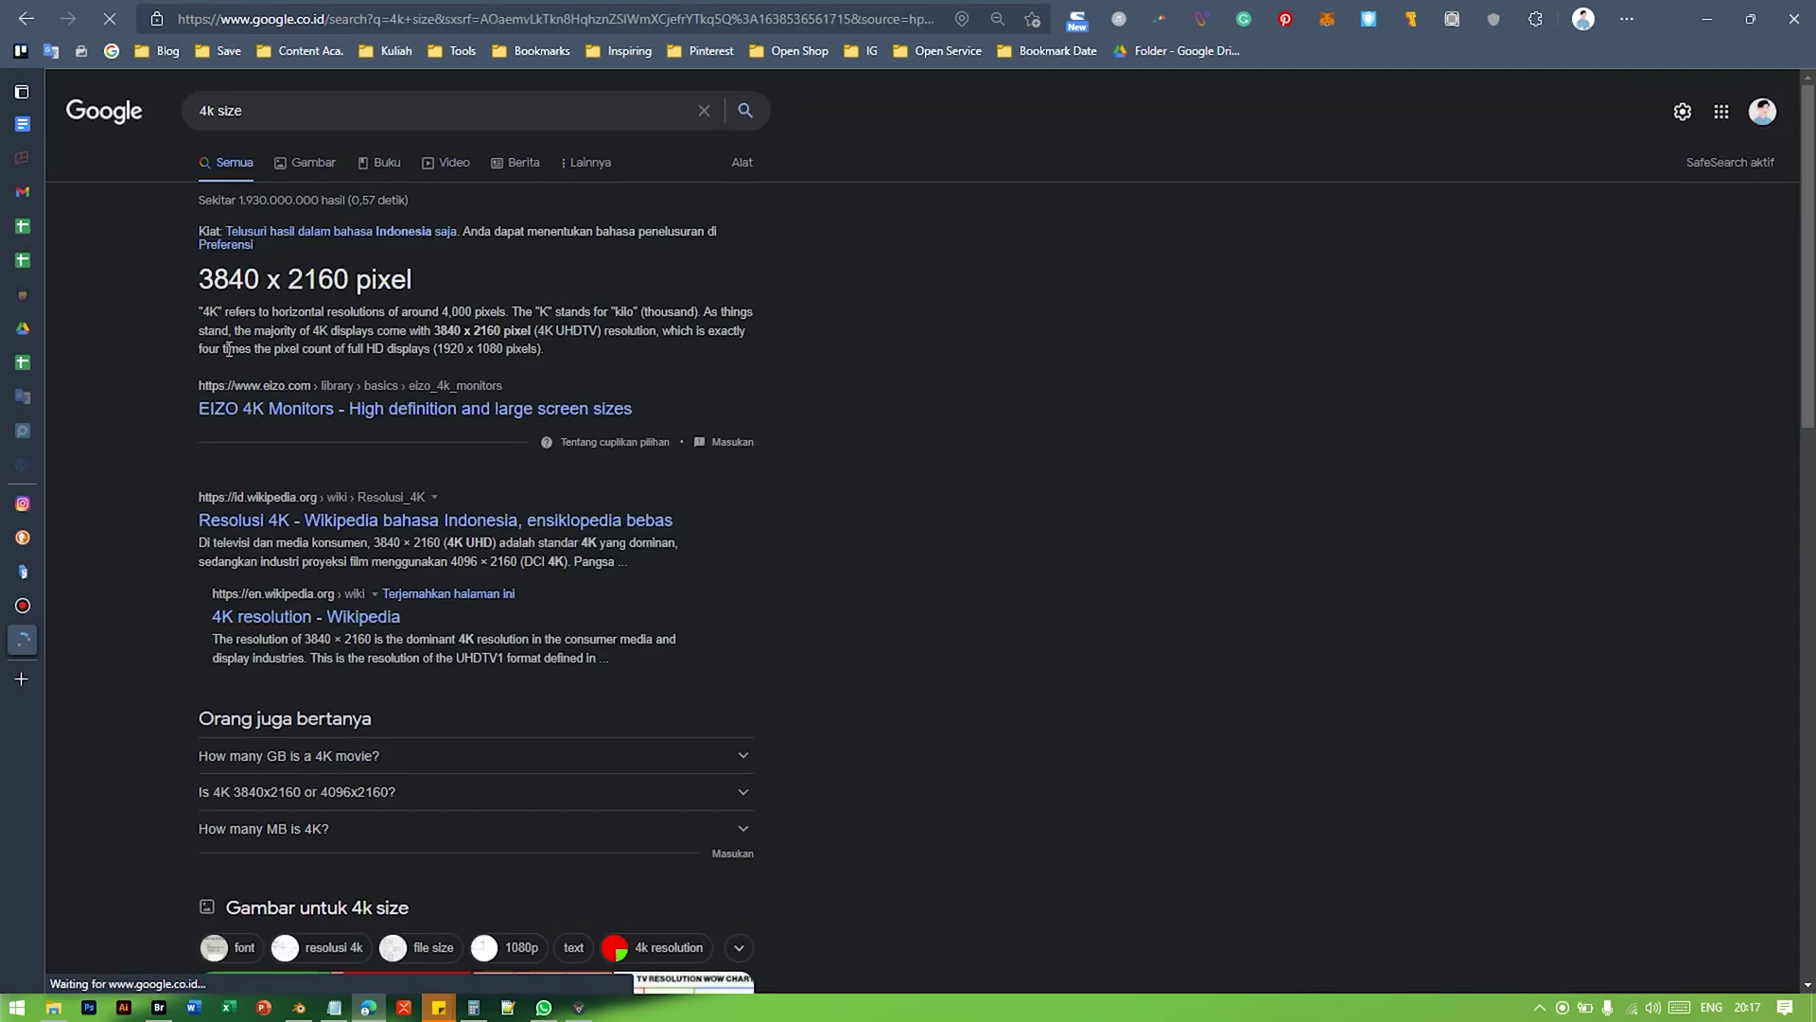
{"action": "left_click", "coordinate": [1697, 15]}
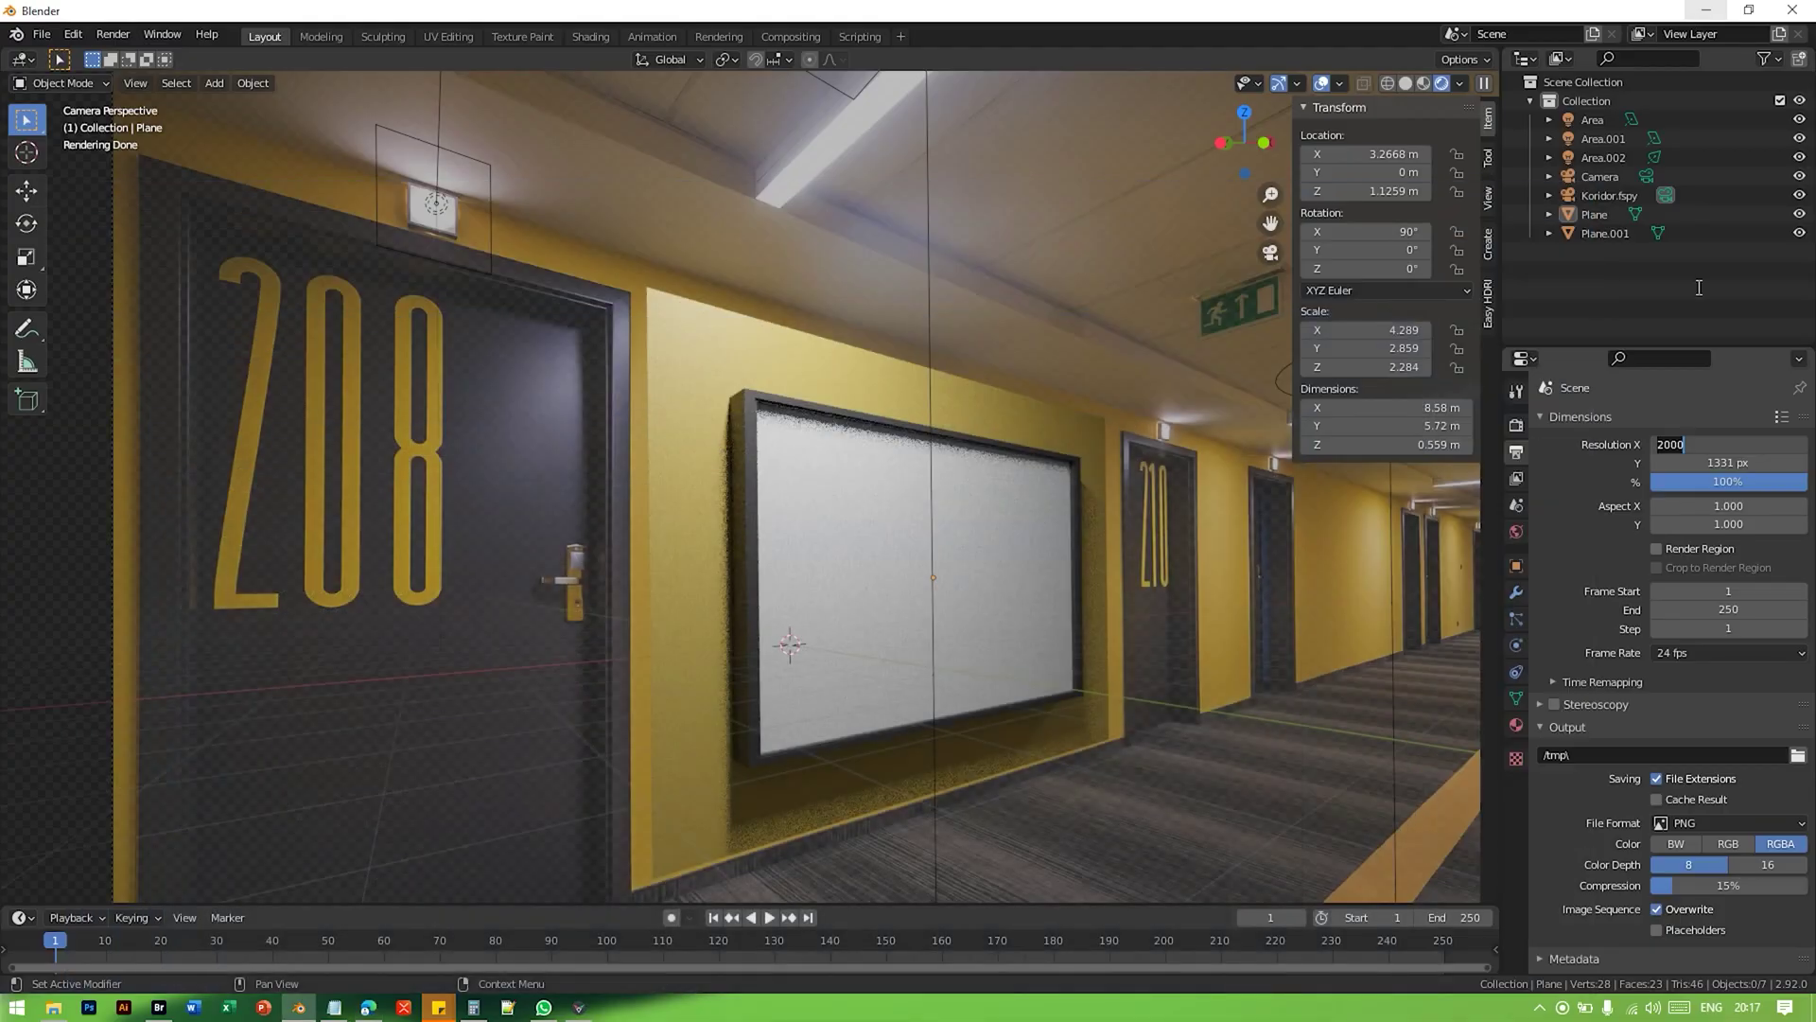
Step: Set the output resolution to 3840 by 2160 px
{"action": "left_click", "coordinate": [1714, 444]}
{"action": "type", "text": "3840"}
{"action": "key", "text": "Tab"}
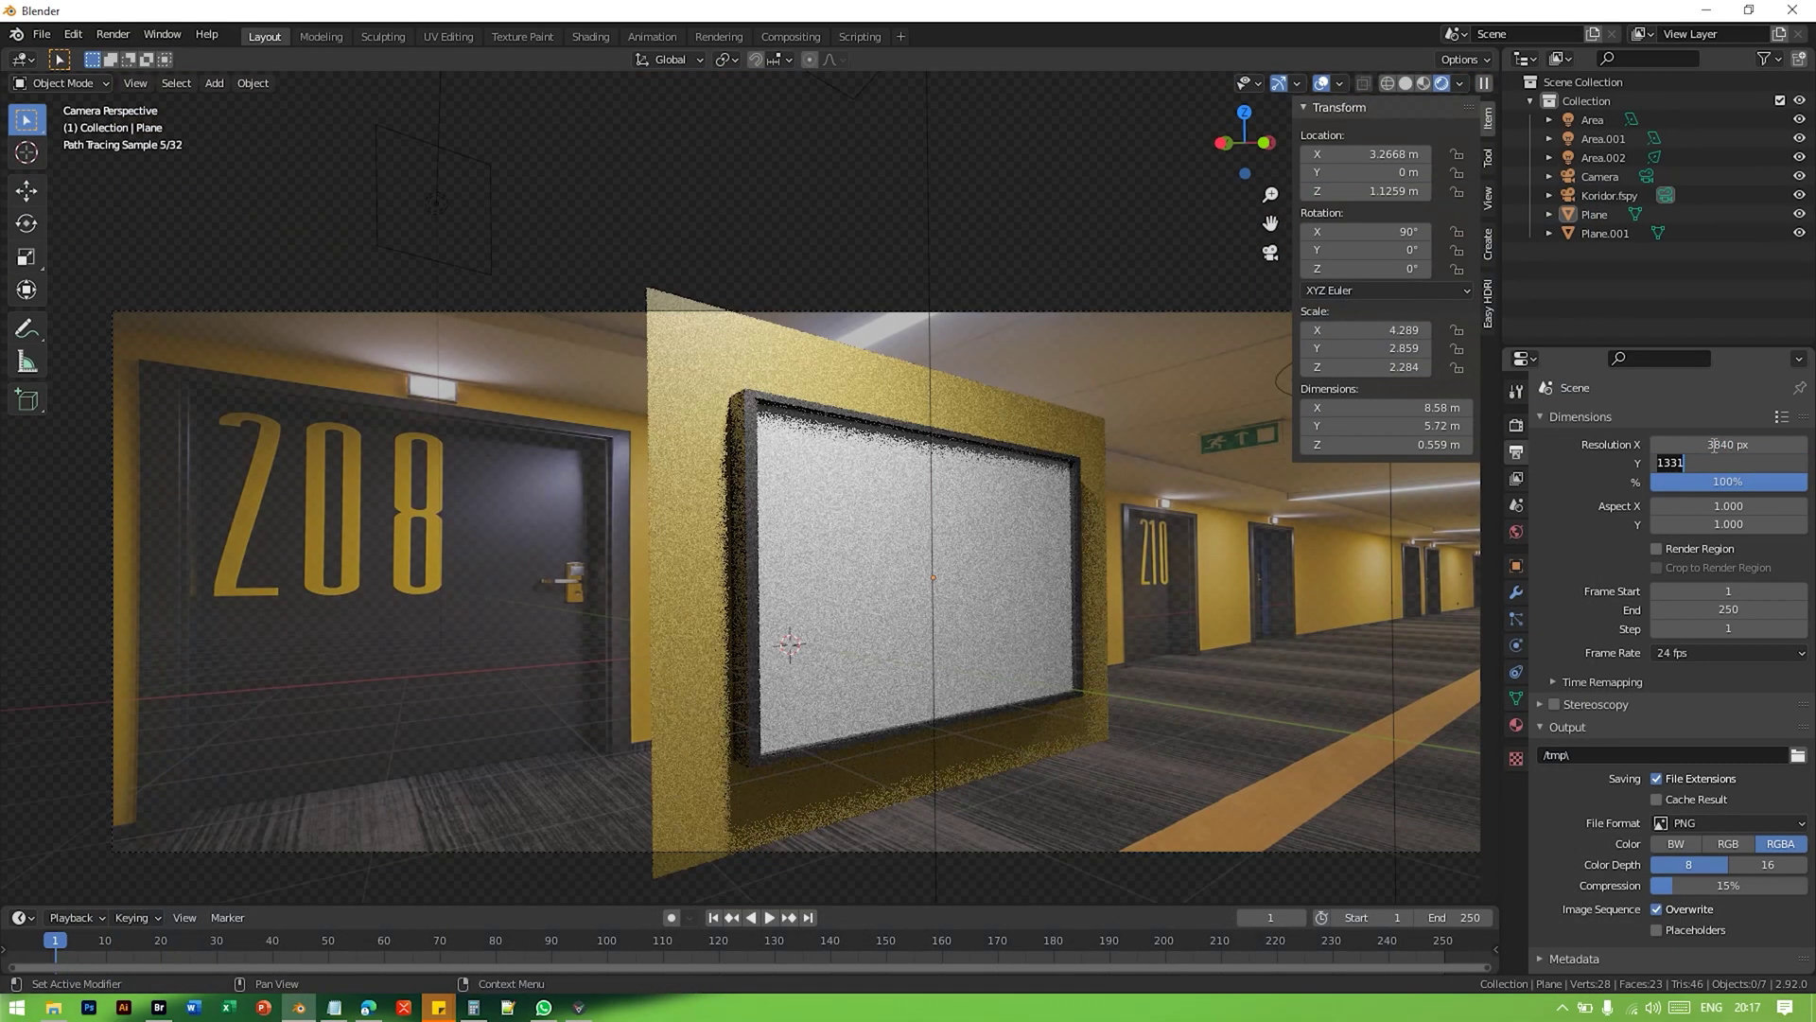
{"action": "type", "text": "2160"}
{"action": "key", "text": "Return"}
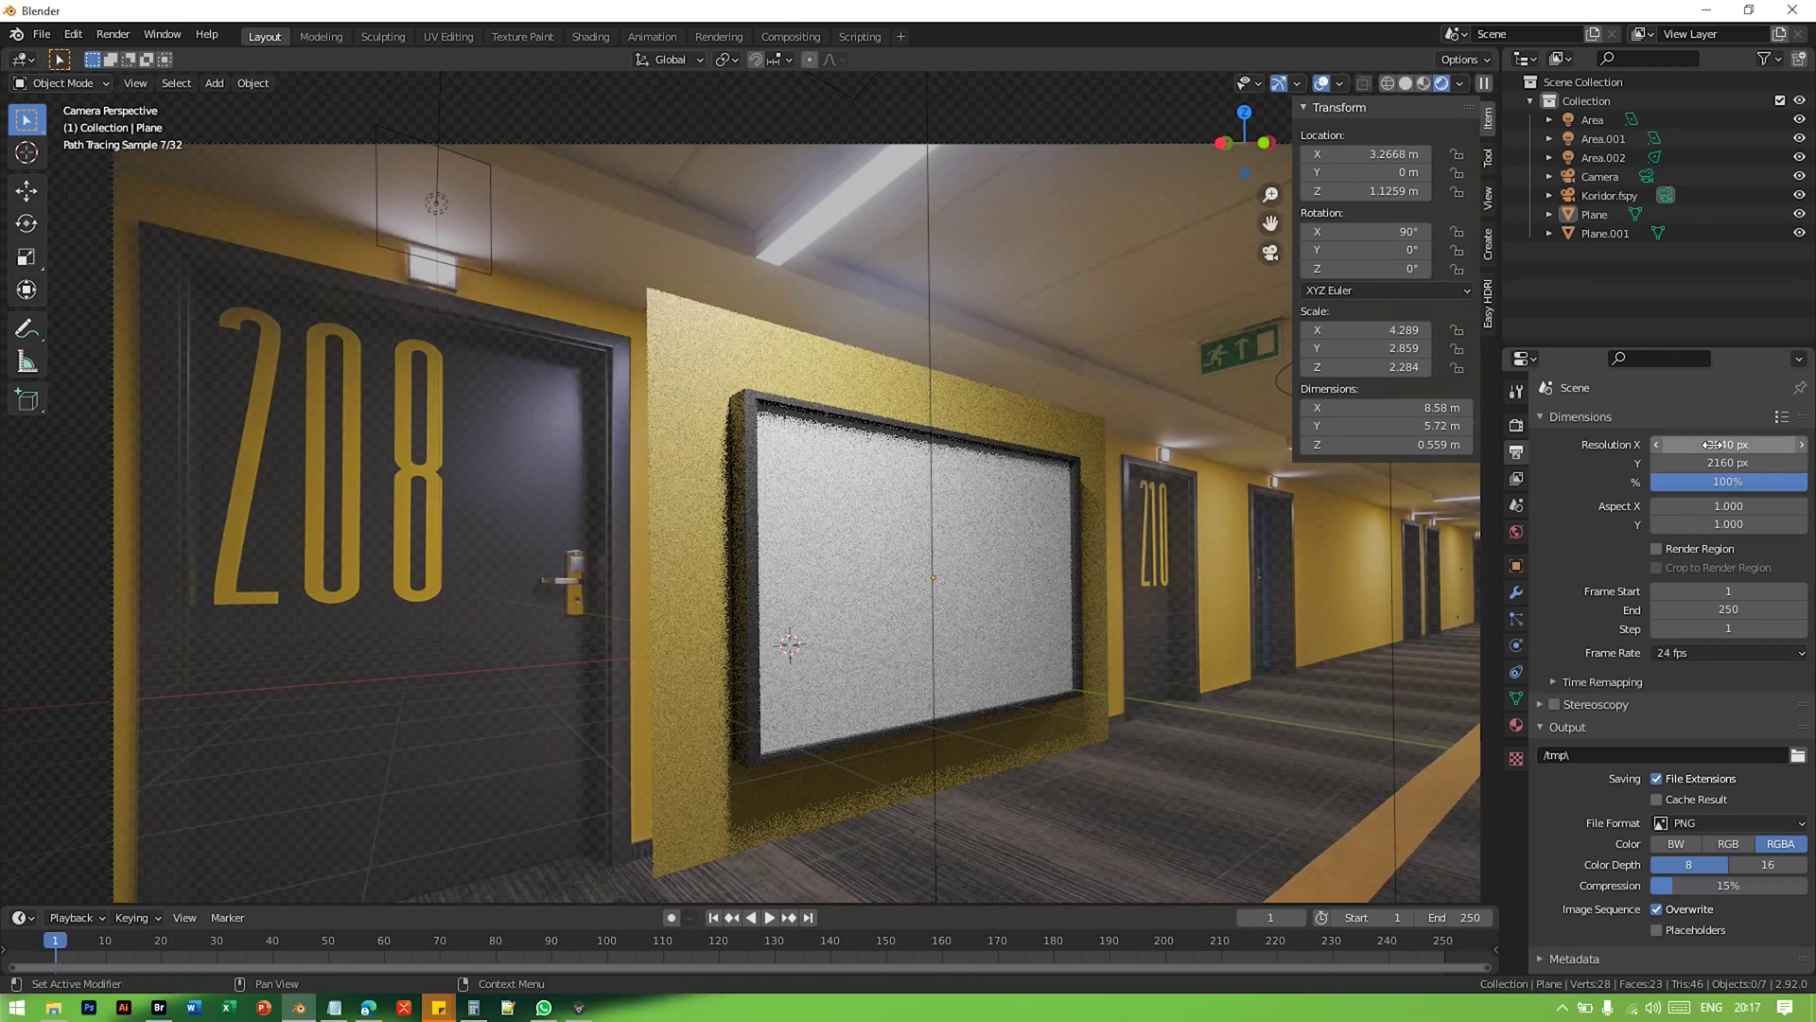
Step: Render the still image of the framed panel and wall plane from the camera view
{"action": "scroll", "coordinate": [742, 526], "scroll_direction": "down", "scroll_amount": 3}
{"action": "scroll", "coordinate": [1139, 563], "scroll_direction": "up", "scroll_amount": 1}
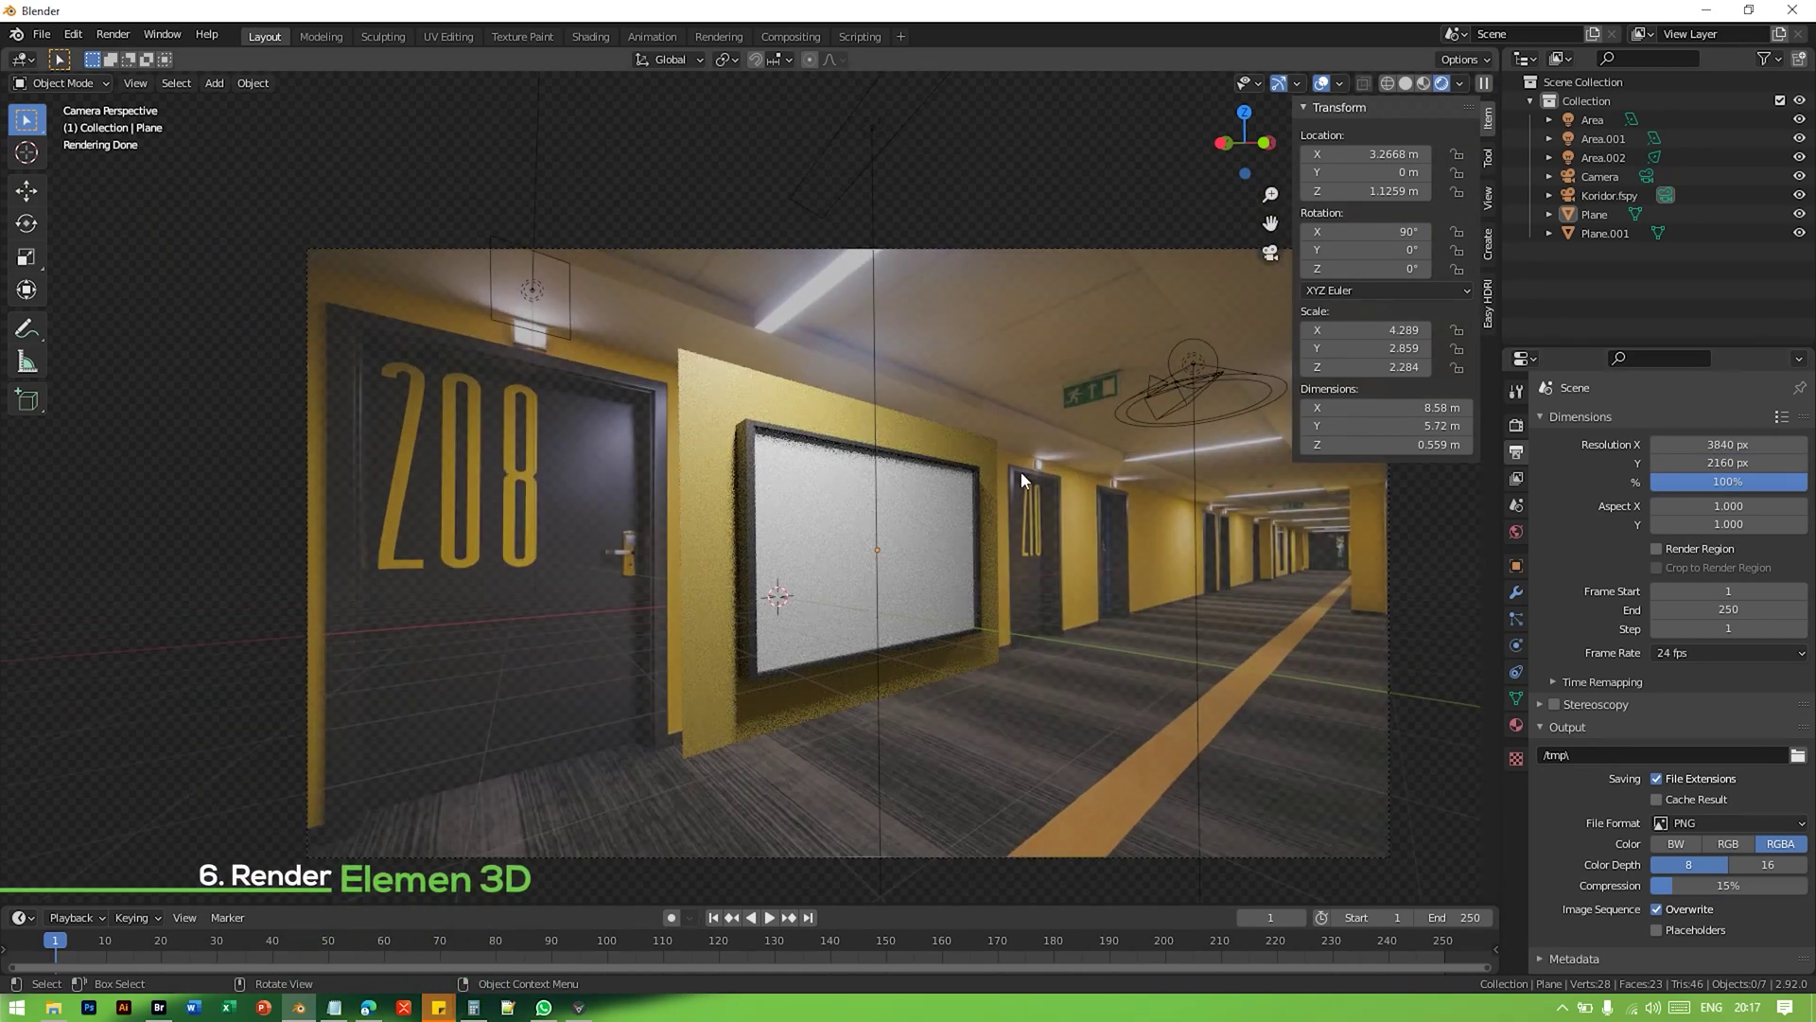
{"action": "middle_click_drag", "start_coordinate": [1019, 470], "coordinate": [939, 440], "text": "shift"}
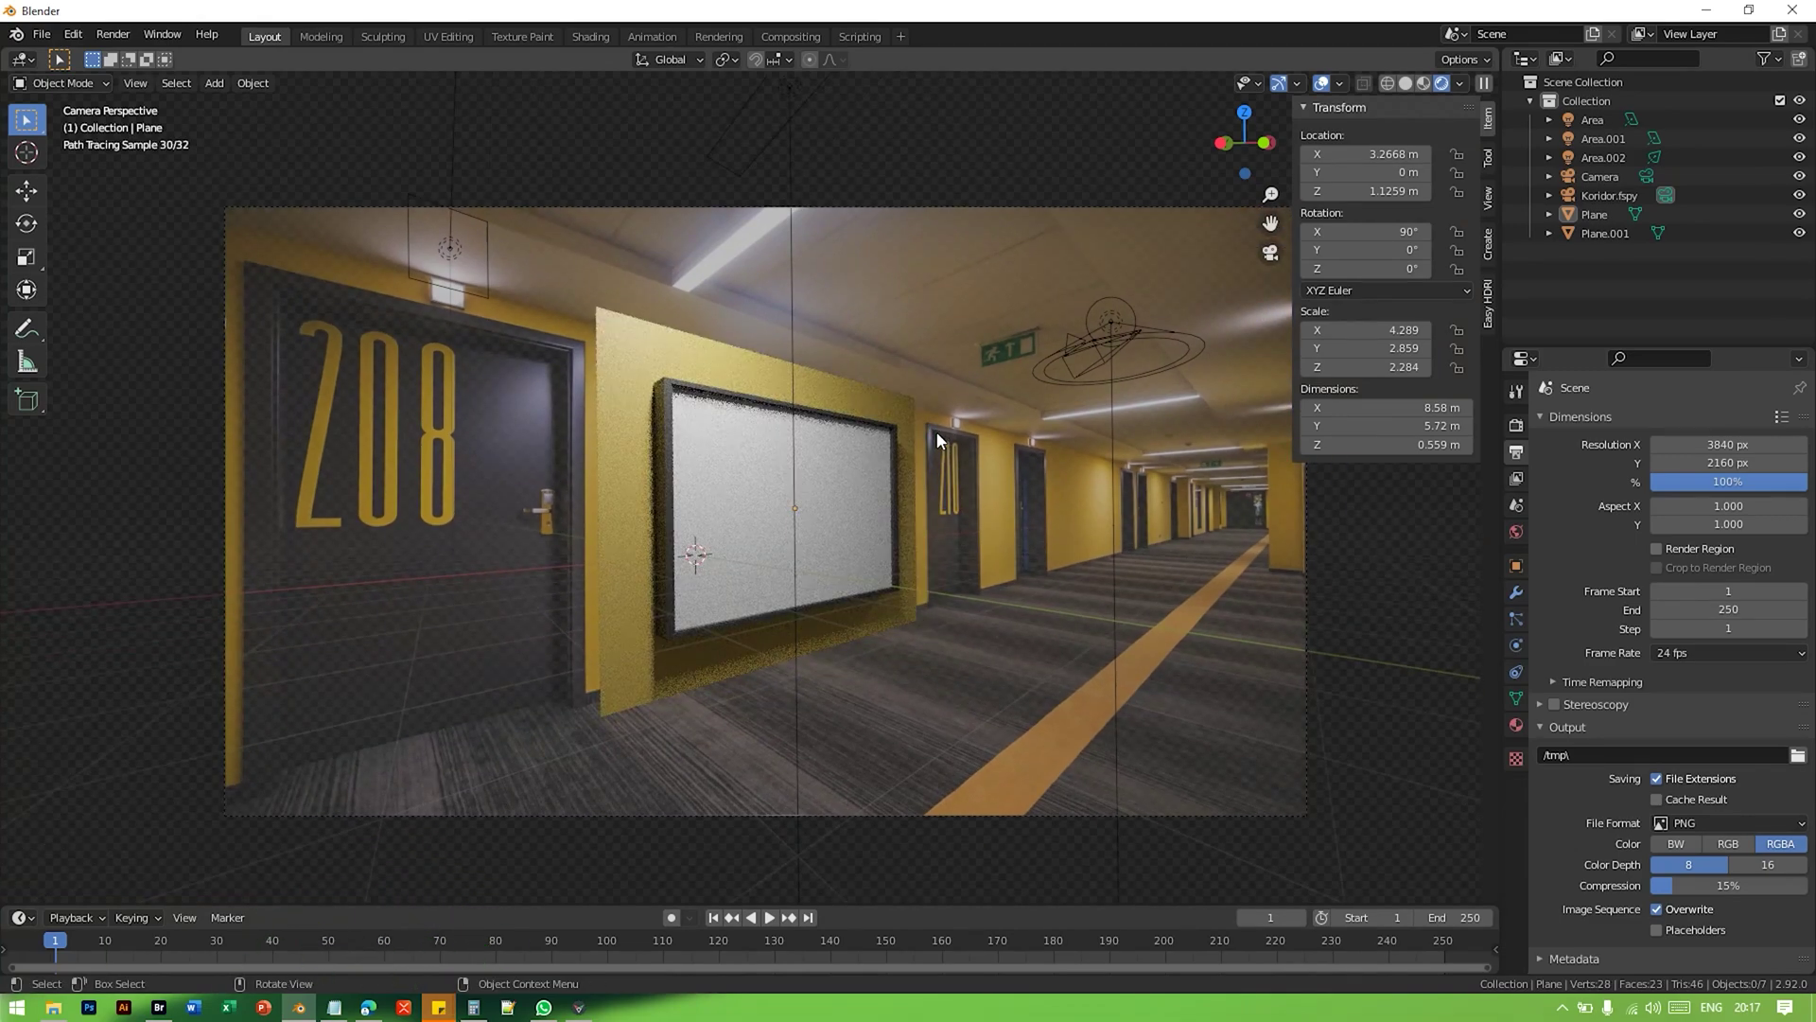
{"action": "key", "text": "F12"}
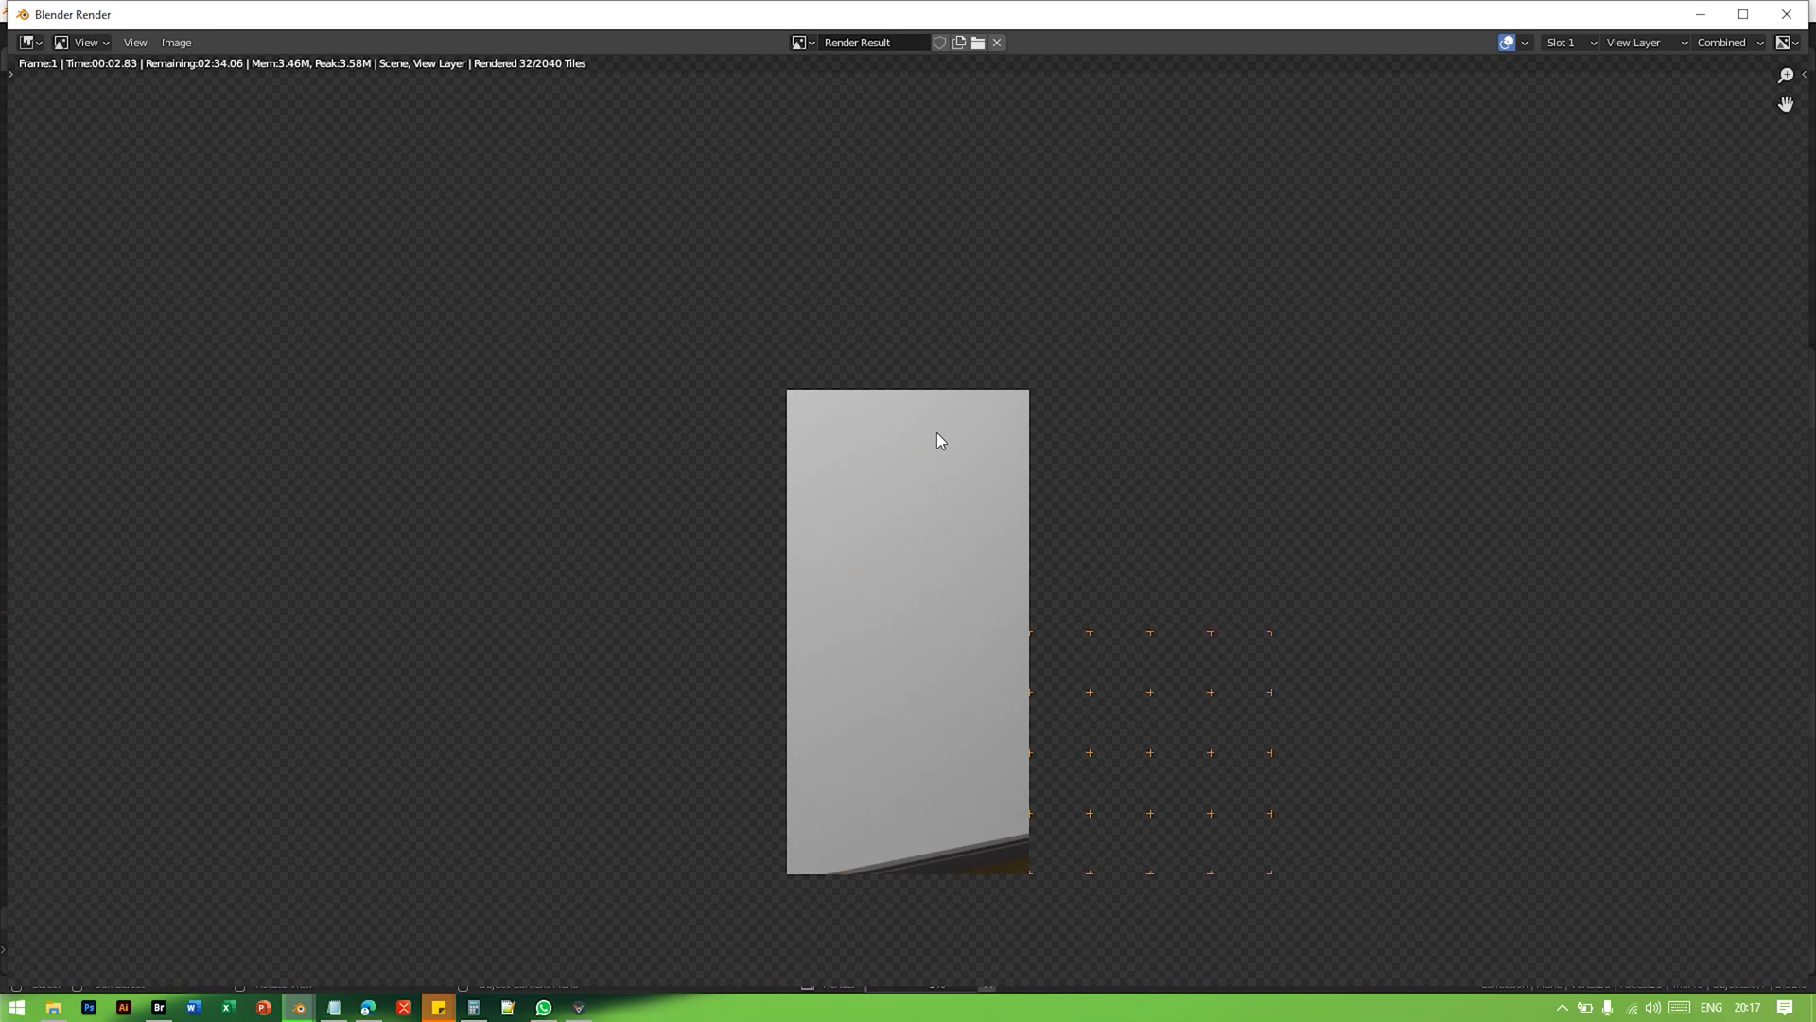
{"action": "scroll", "coordinate": [937, 437], "scroll_direction": "down", "scroll_amount": 5}
{"action": "scroll", "coordinate": [936, 435], "scroll_direction": "up", "scroll_amount": 1}
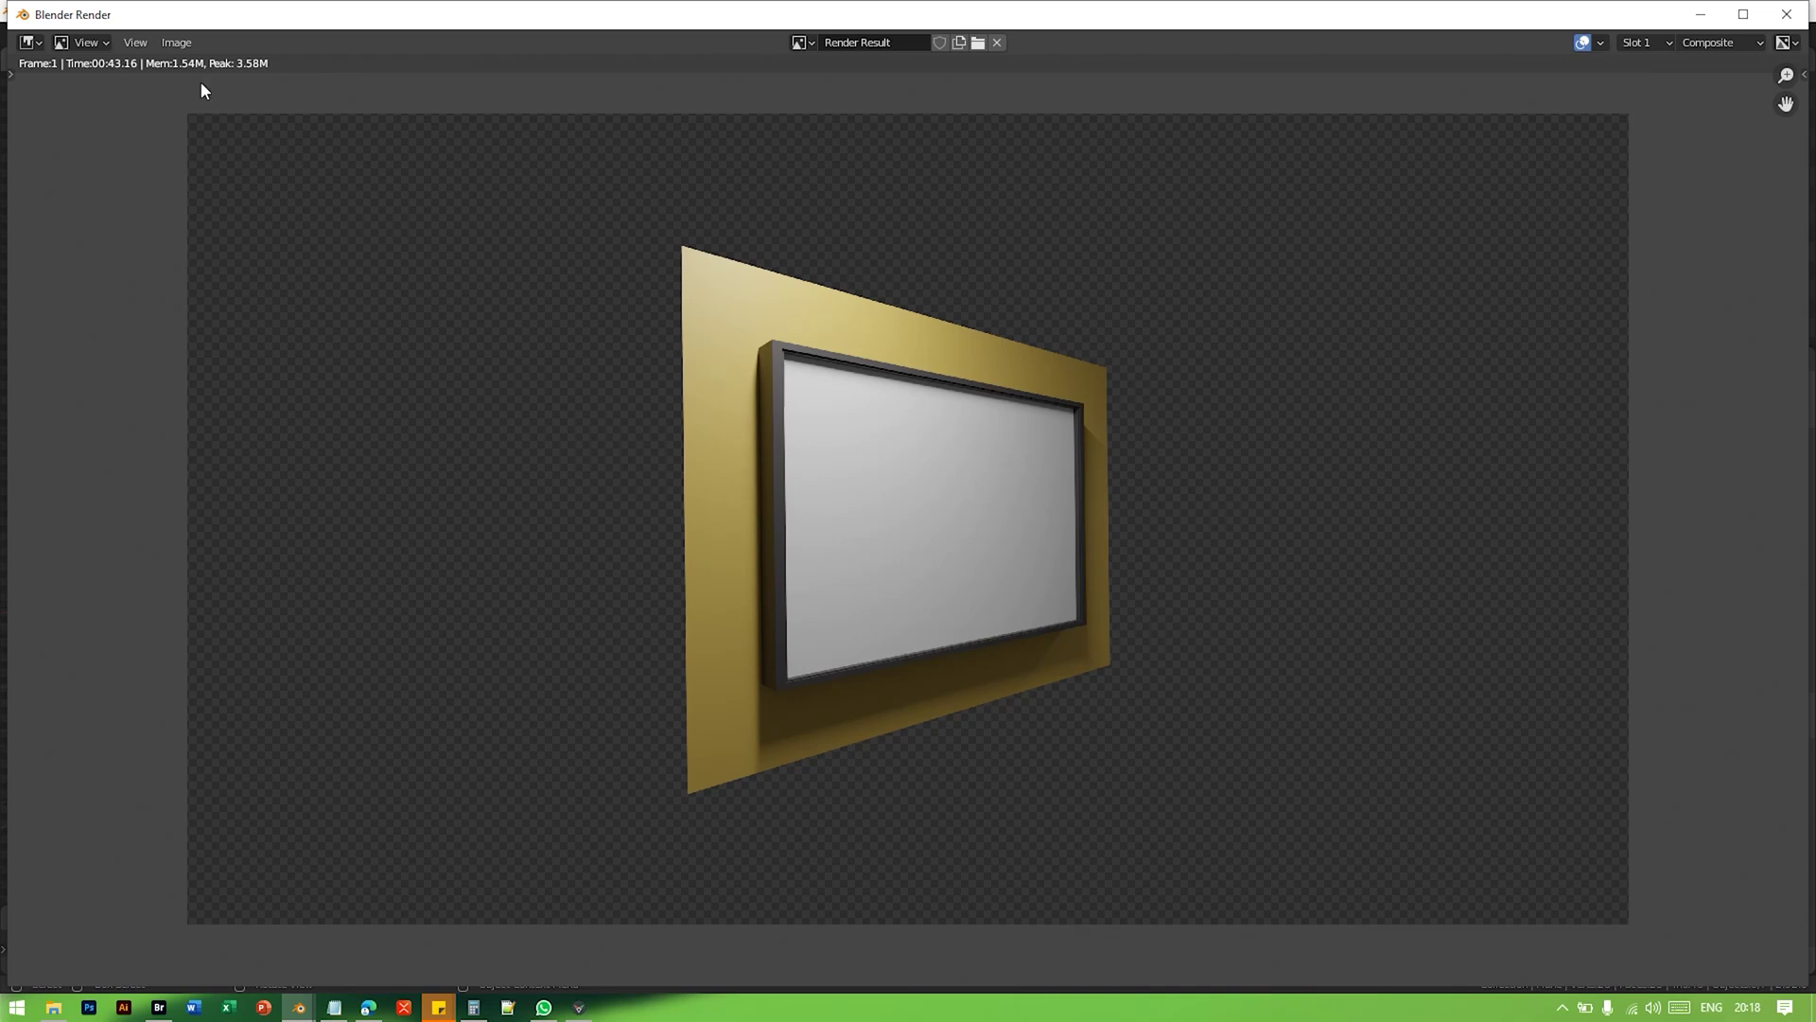
Step: Save the render as untitled.png in the project folder, in PNG format with RGBA color
{"action": "left_click", "coordinate": [176, 42]}
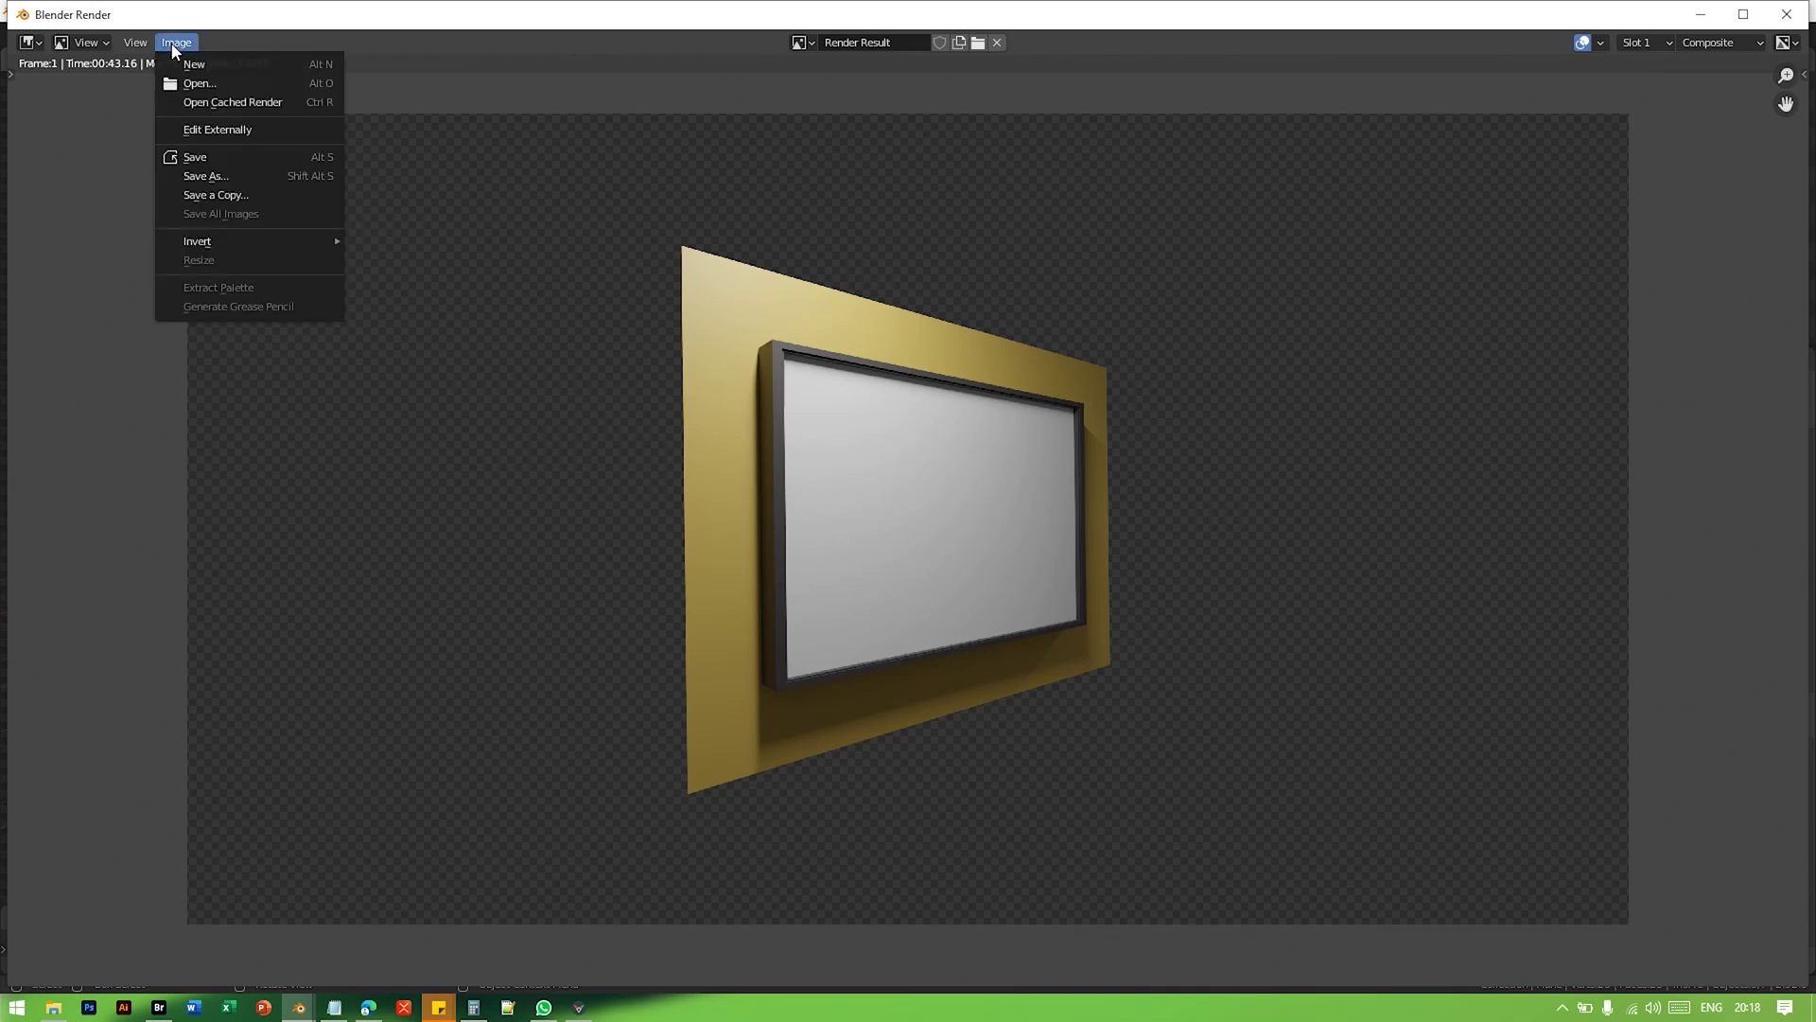
{"action": "left_click", "coordinate": [221, 178]}
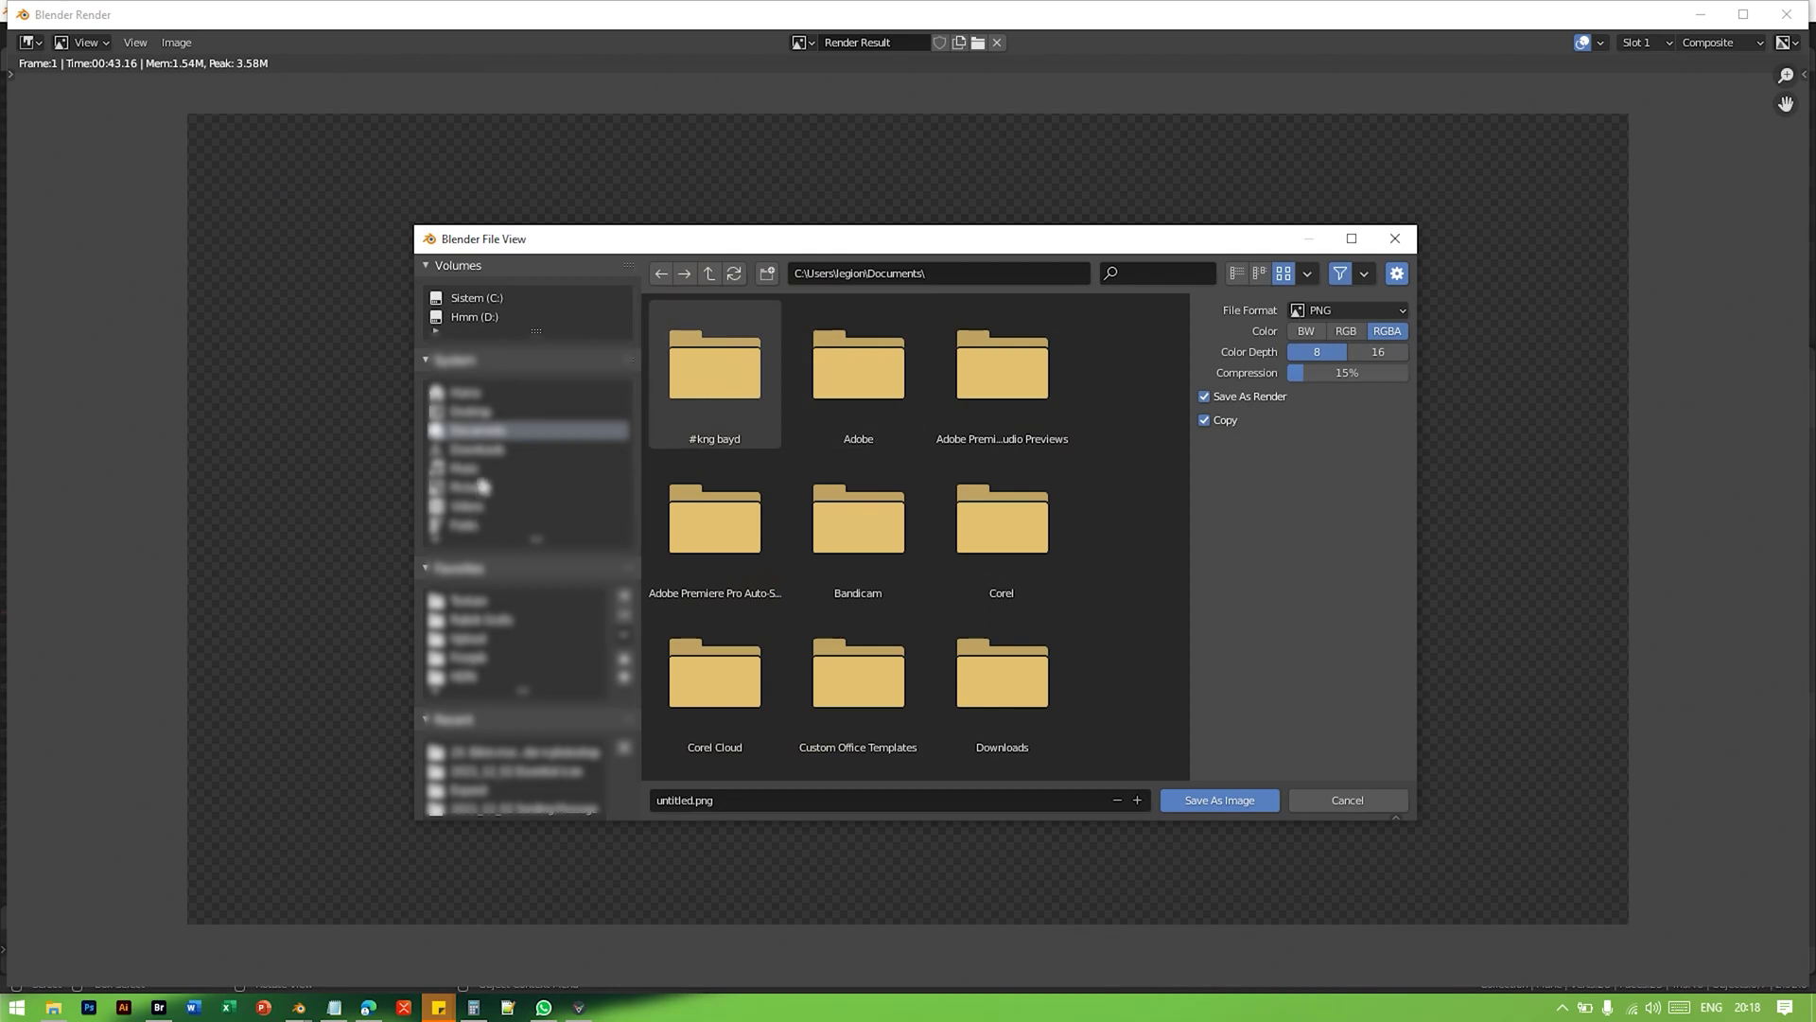
{"action": "left_click", "coordinate": [499, 752]}
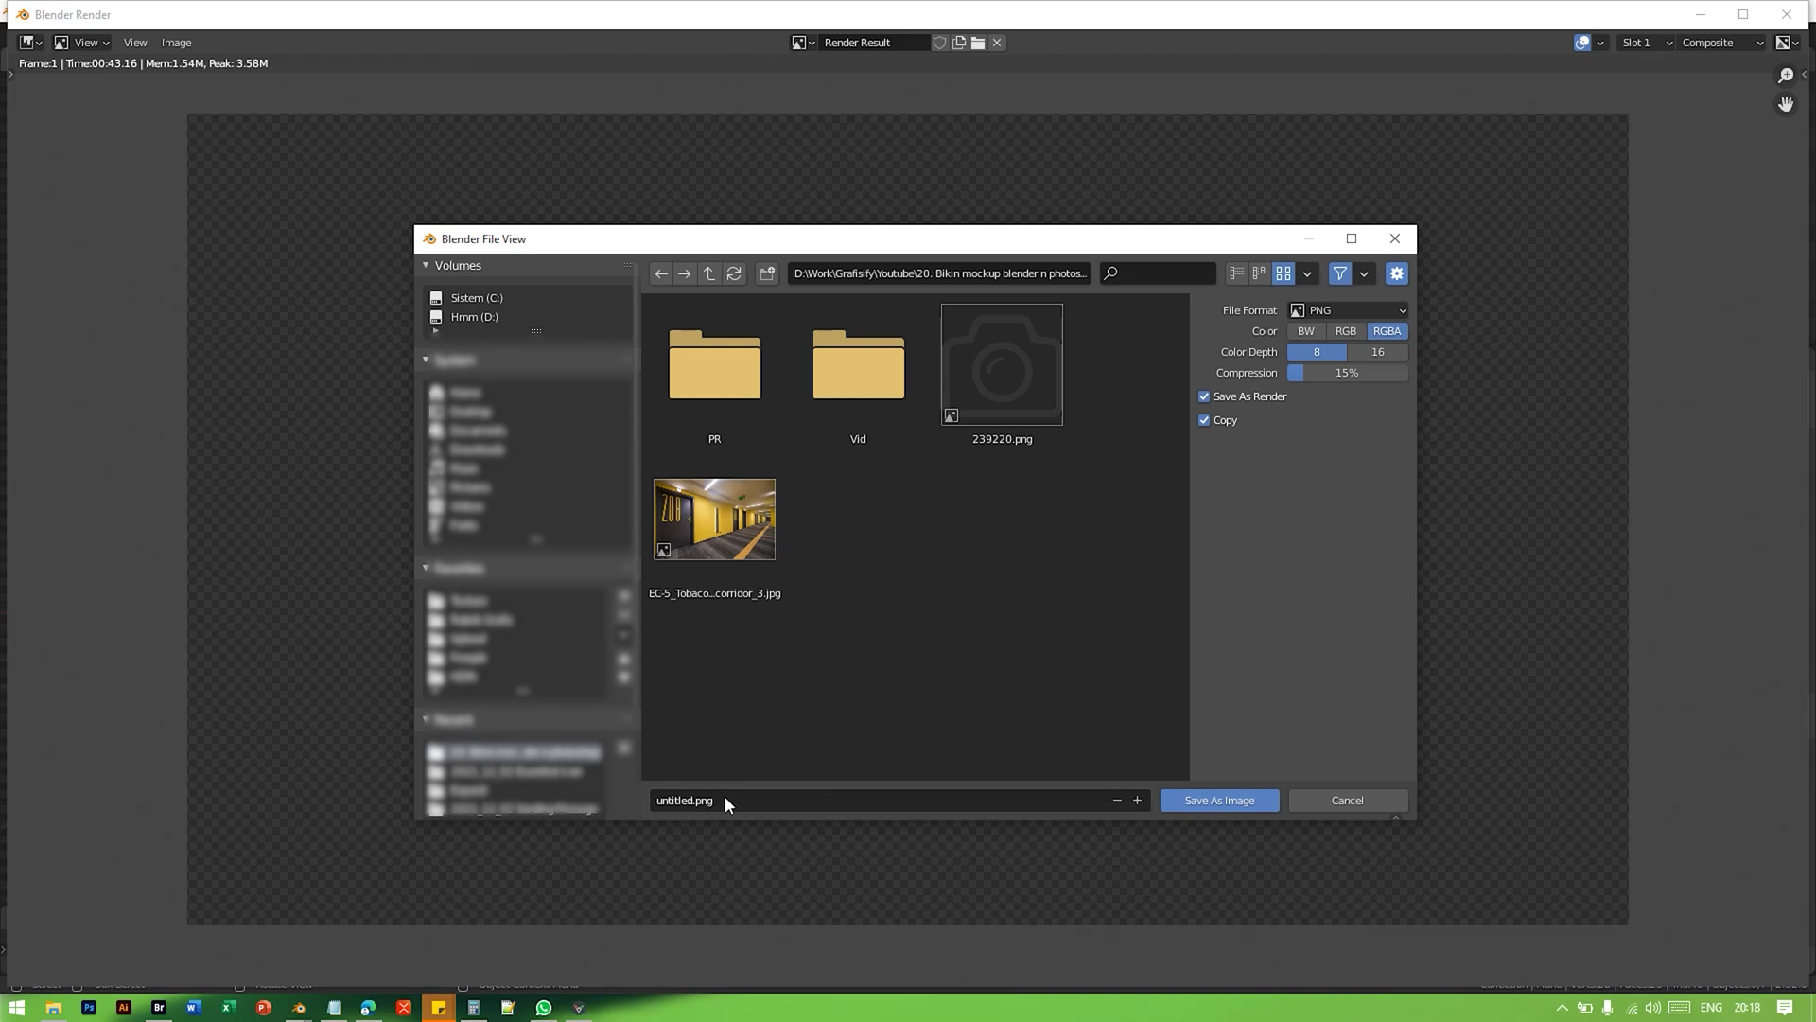
{"action": "left_click", "coordinate": [1242, 805]}
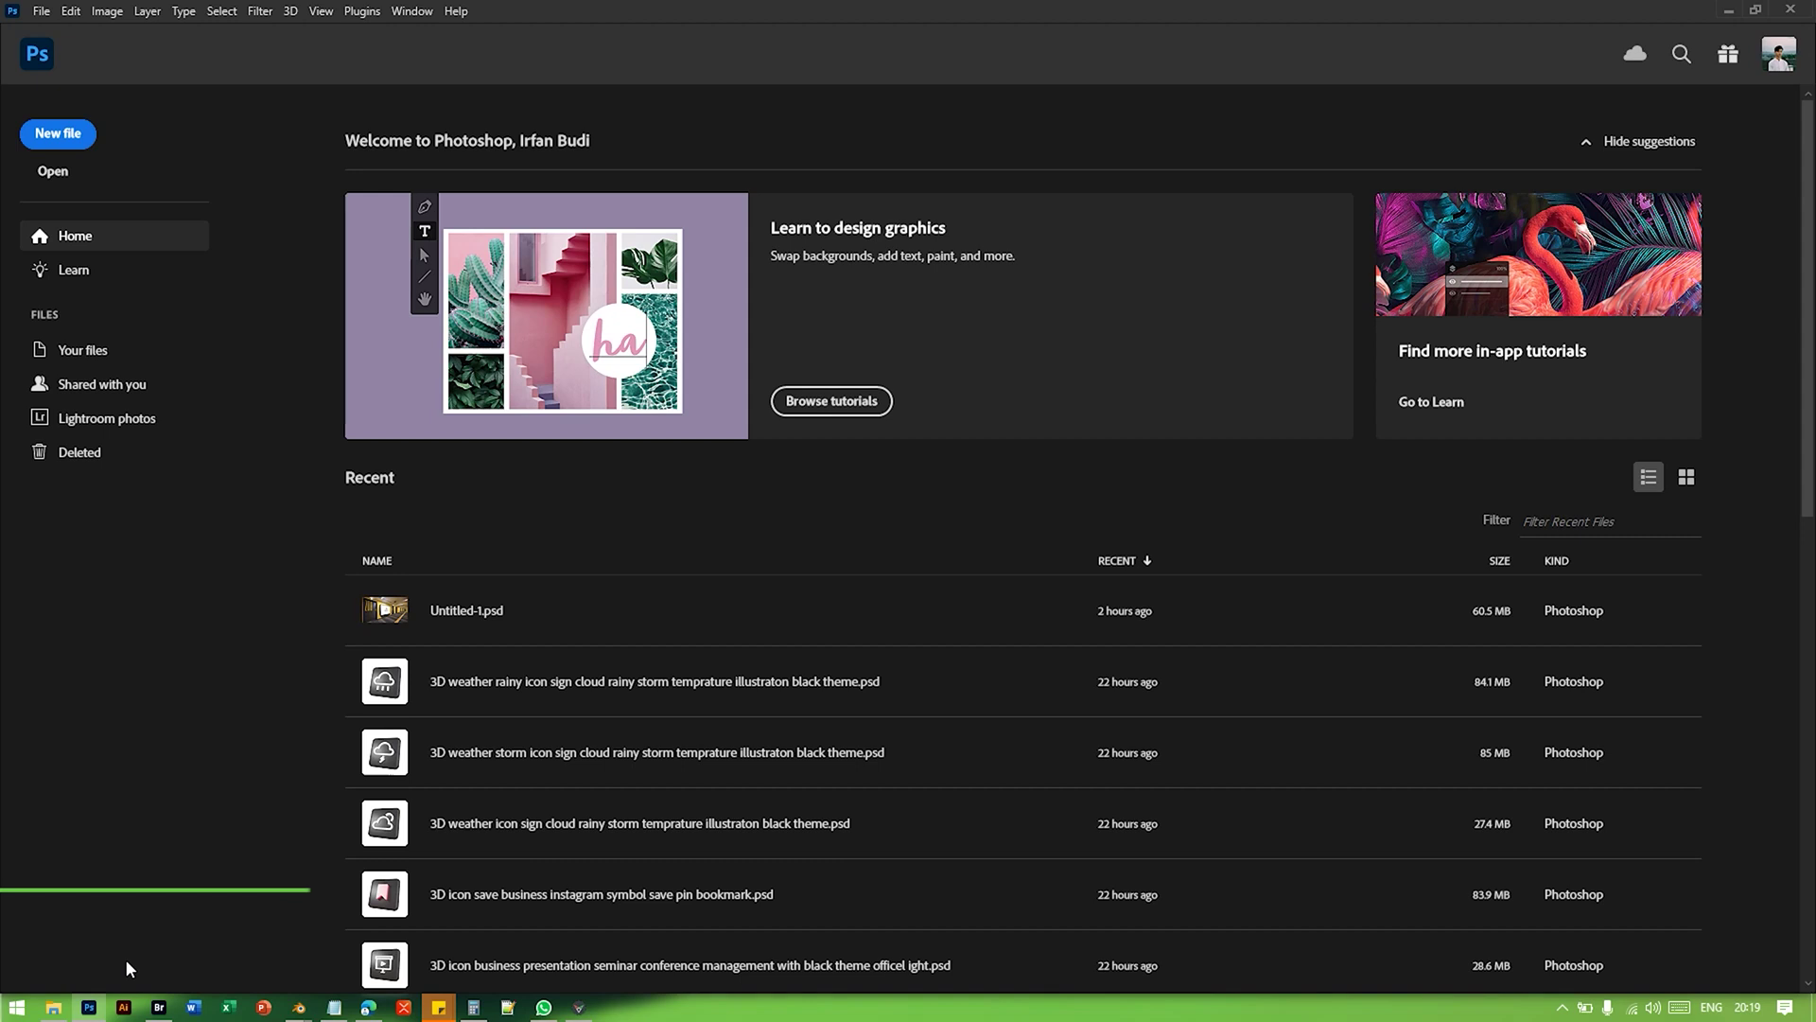
Step: Create a new Photoshop document from the saved 4k preset, 3840 x 2160 px with a white background
{"action": "left_click", "coordinate": [59, 133]}
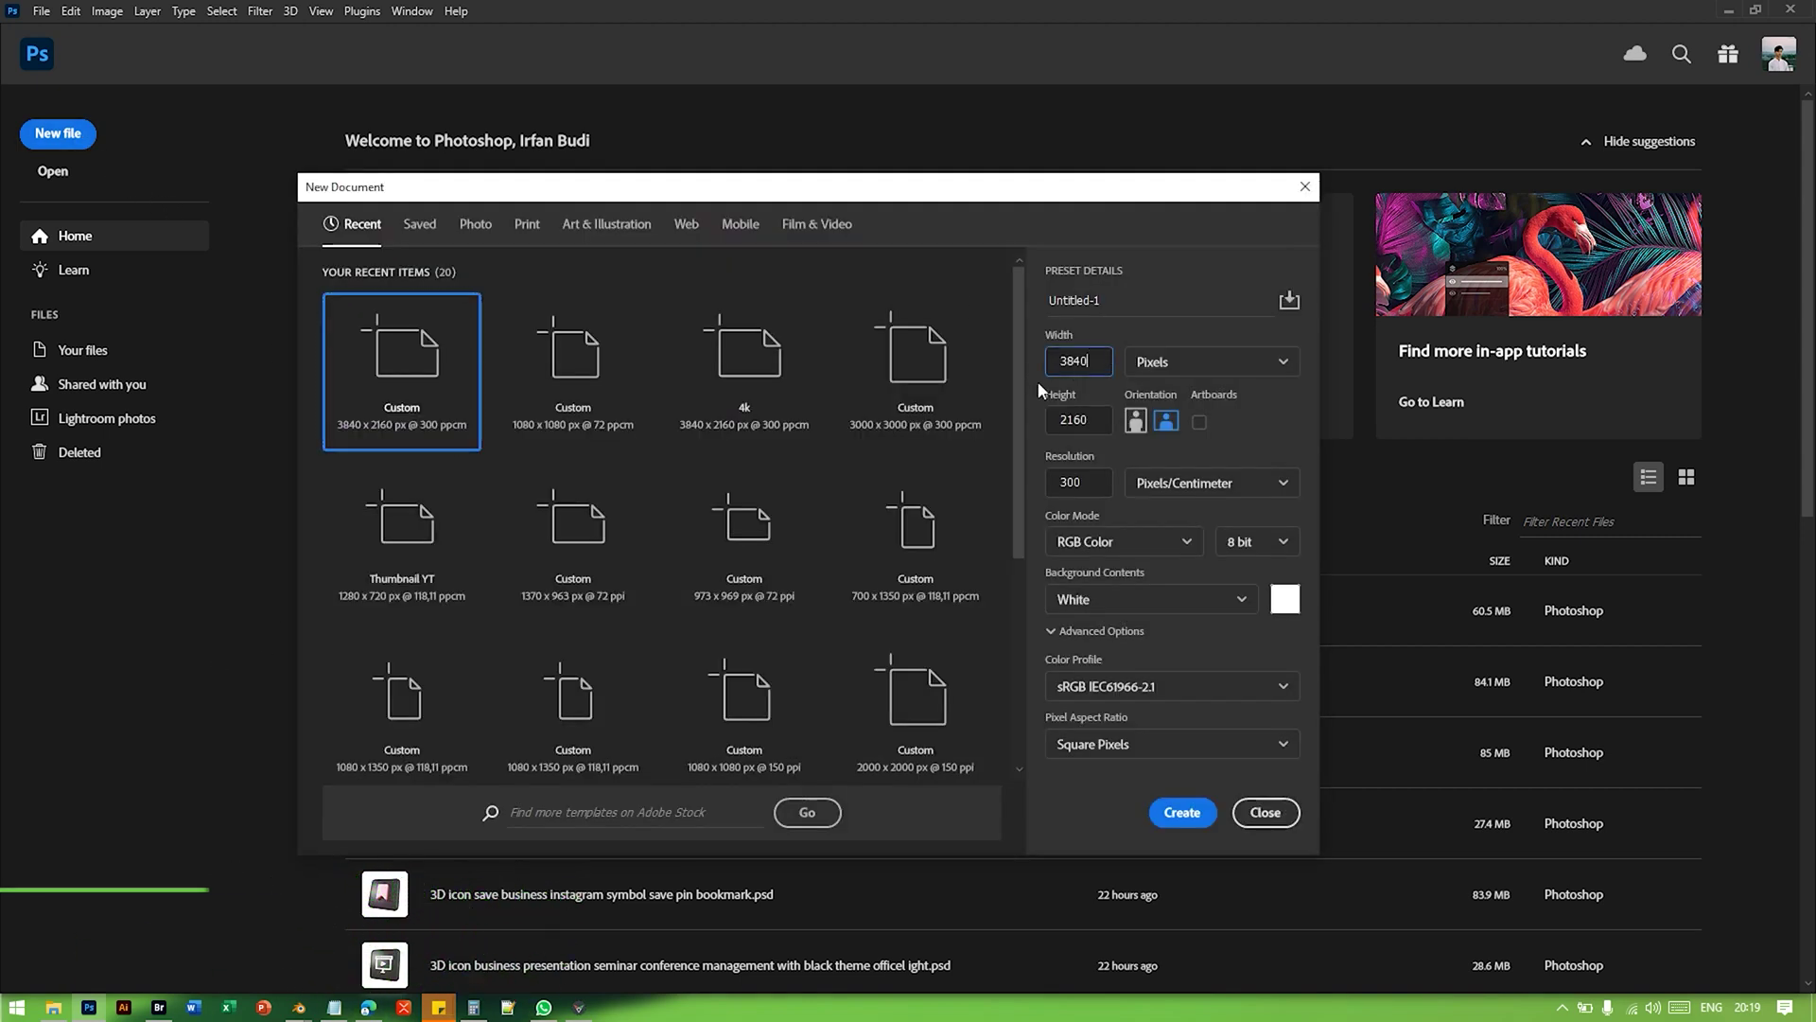
{"action": "left_click", "coordinate": [419, 224]}
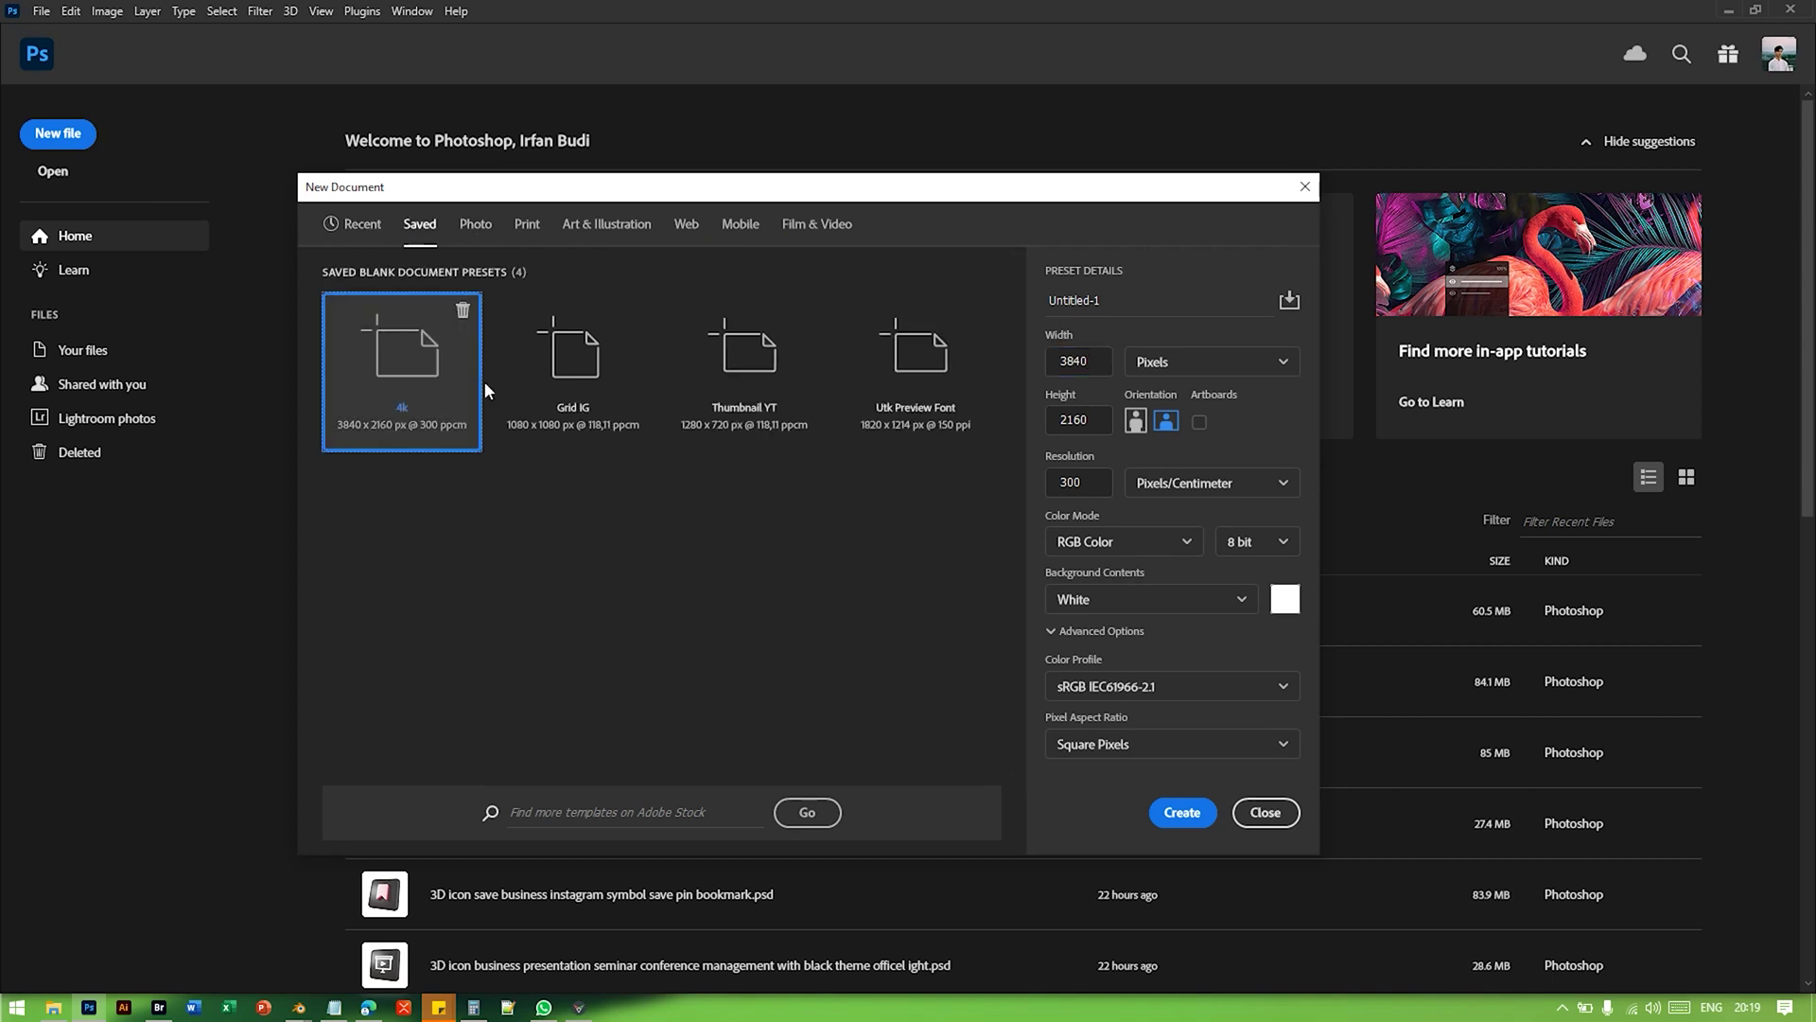
{"action": "left_click", "coordinate": [522, 366]}
{"action": "left_click", "coordinate": [440, 371]}
{"action": "left_click", "coordinate": [1182, 812]}
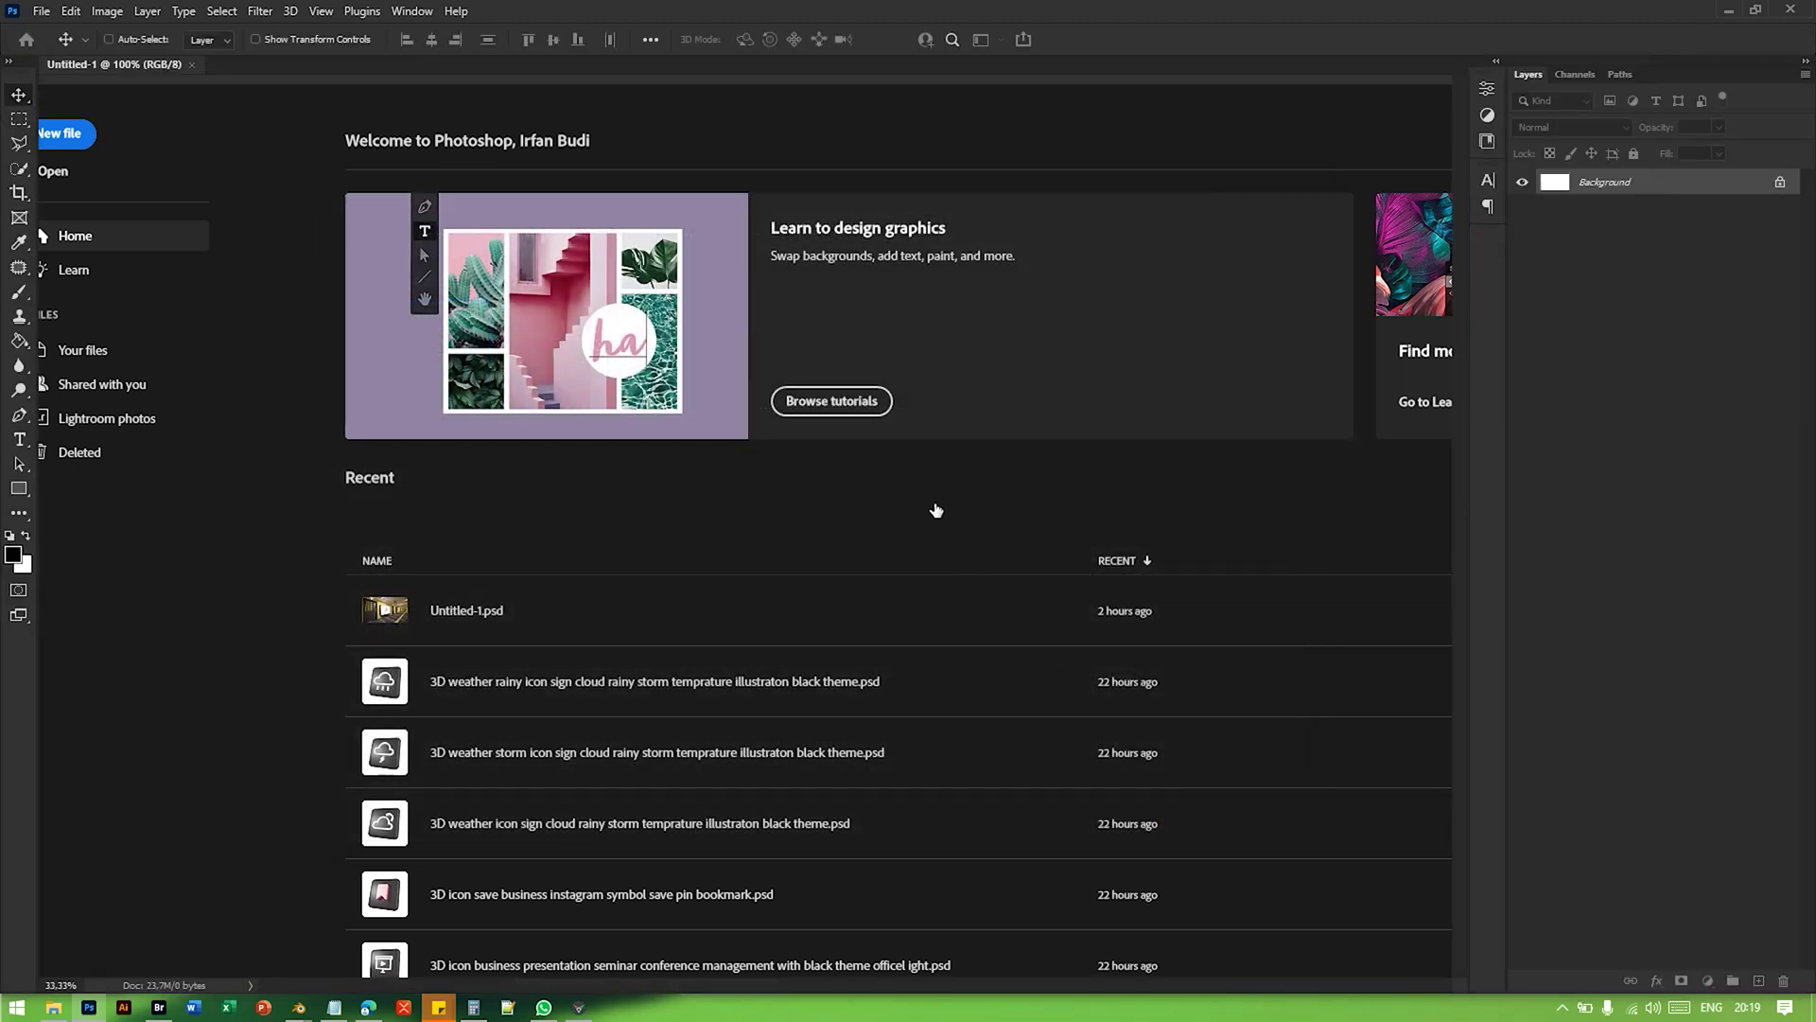
{"action": "left_click", "coordinate": [54, 1006]}
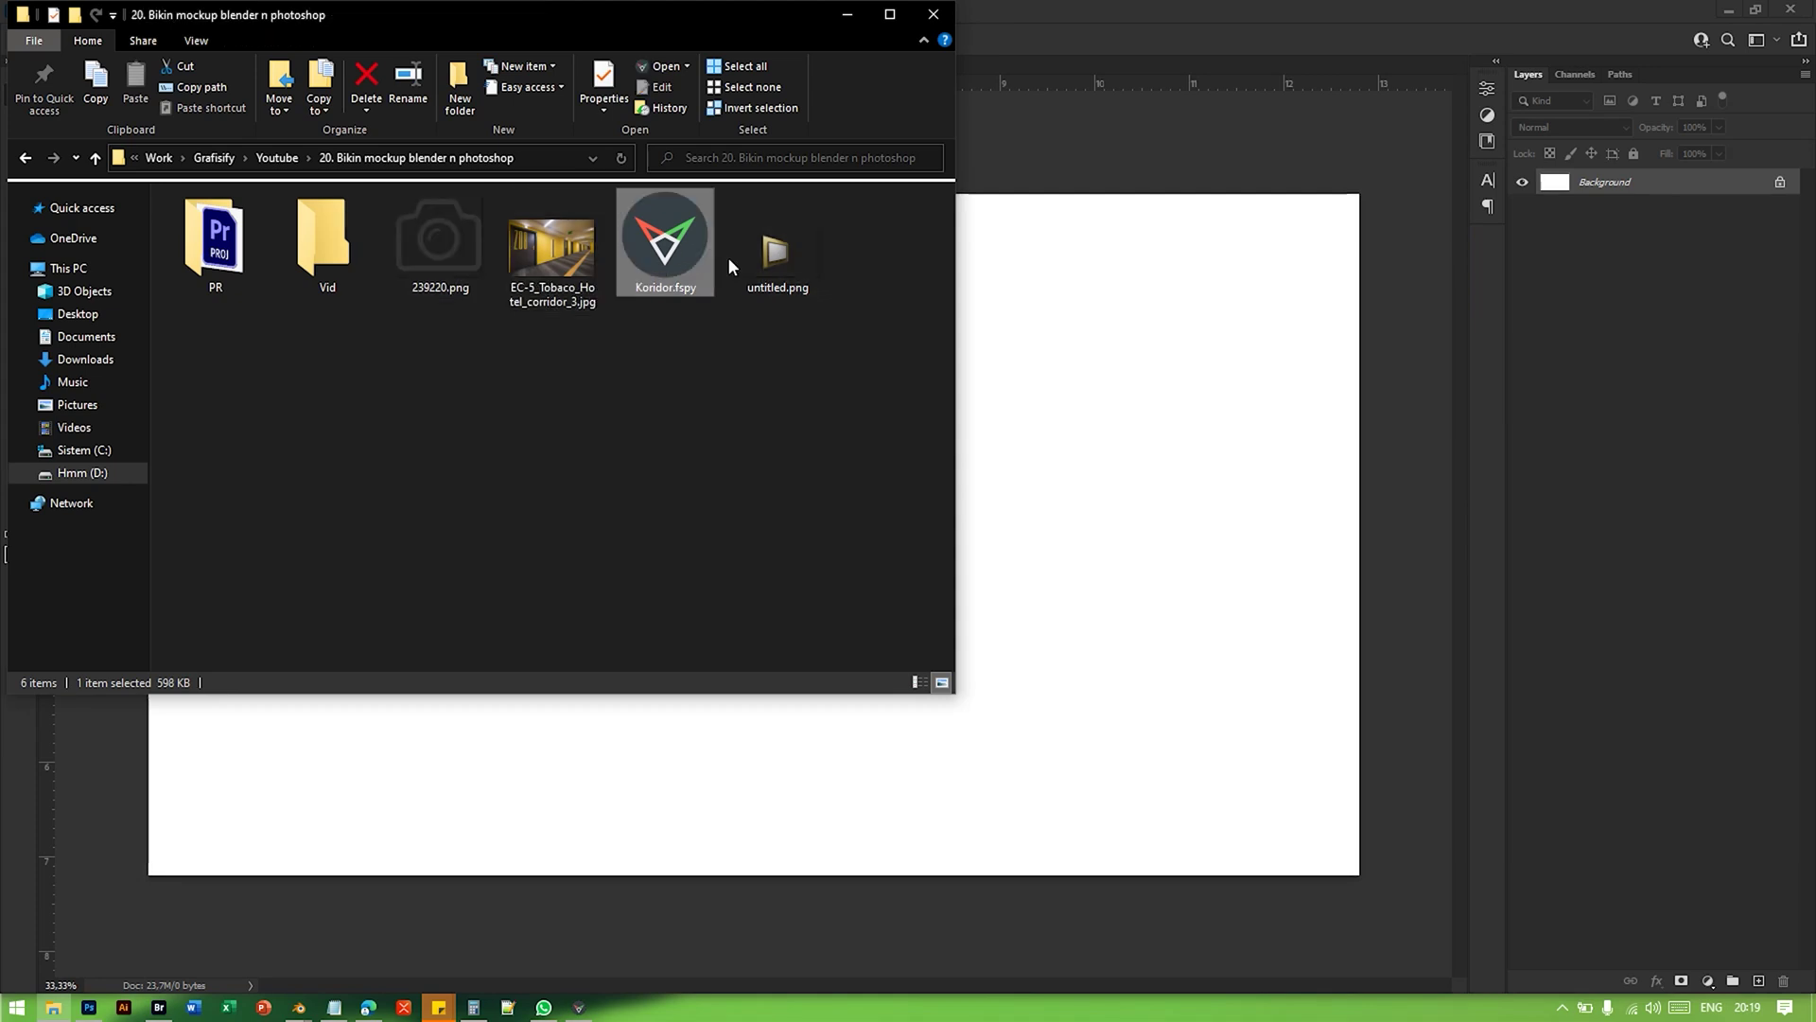
{"action": "left_click", "coordinate": [478, 251]}
{"action": "mouse_move", "coordinate": [298, 1010]}
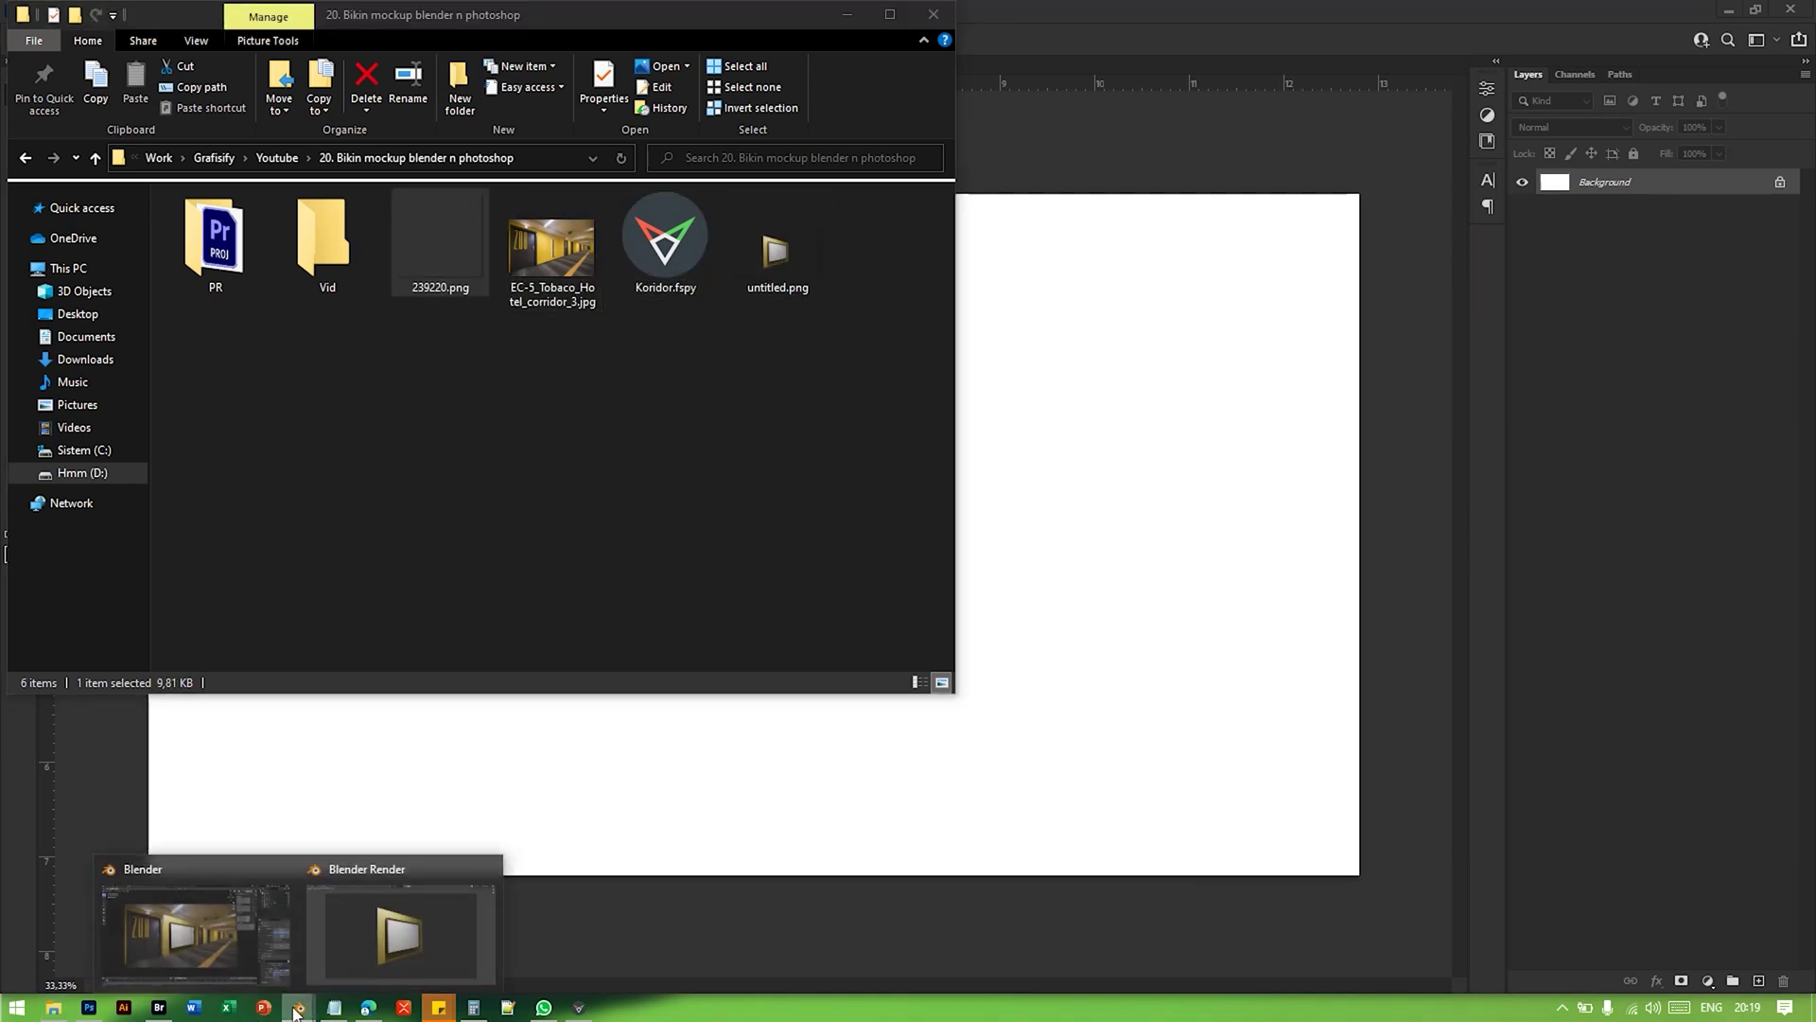
{"action": "left_click", "coordinate": [426, 945]}
{"action": "left_click", "coordinate": [177, 43]}
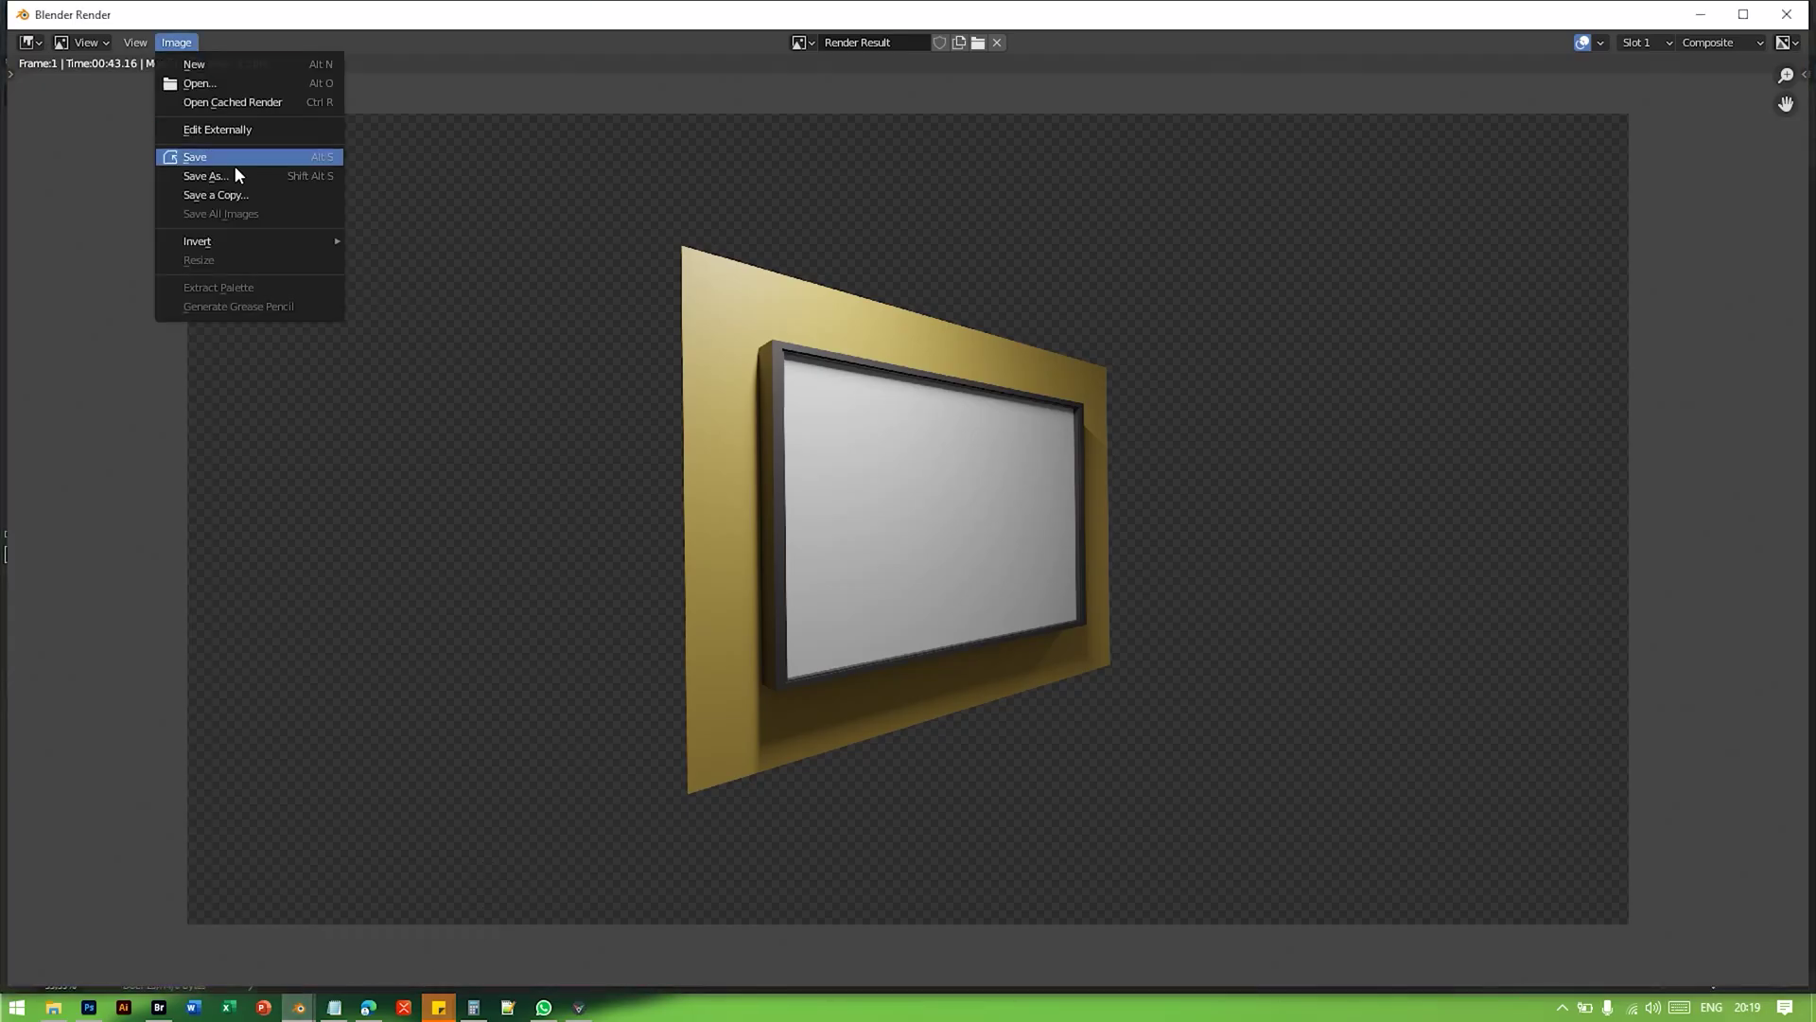
{"action": "left_click", "coordinate": [240, 178]}
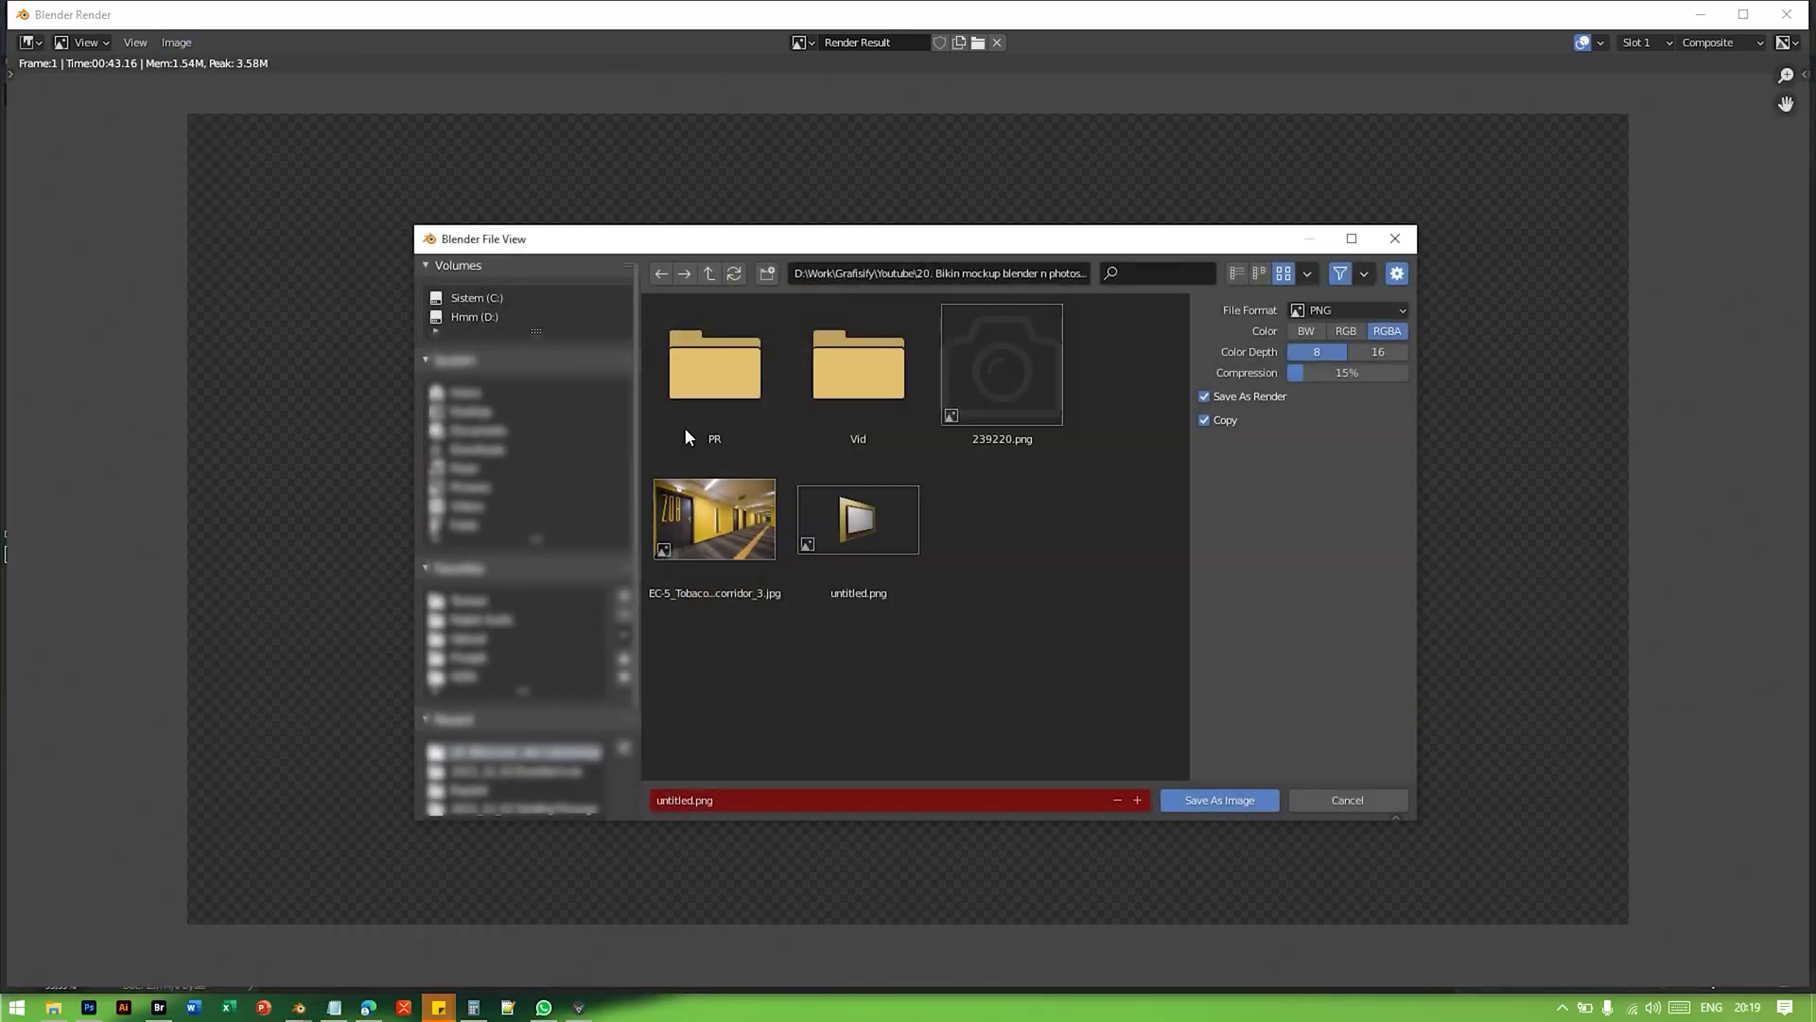
{"action": "left_click", "coordinate": [1276, 800]}
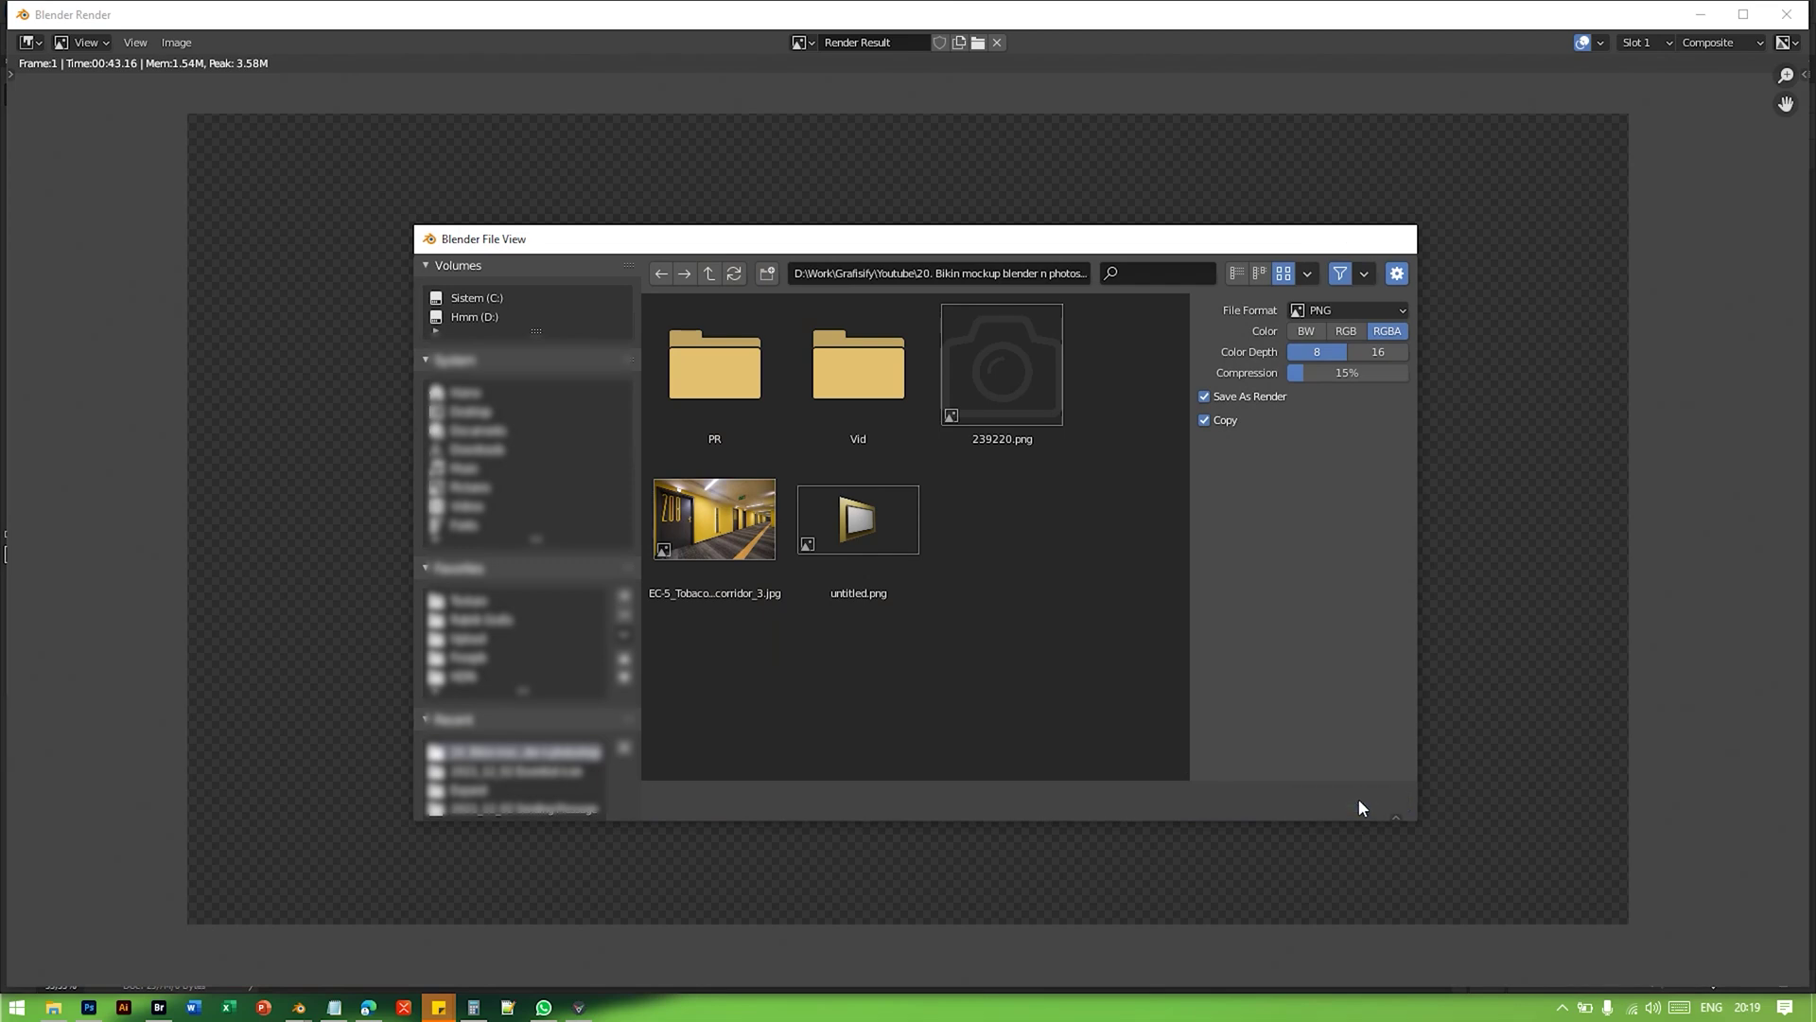
Step: Switch back to Photoshop and place untitled.png from the project folder into the 4K document at its default fitted size
{"action": "left_click", "coordinate": [89, 1007]}
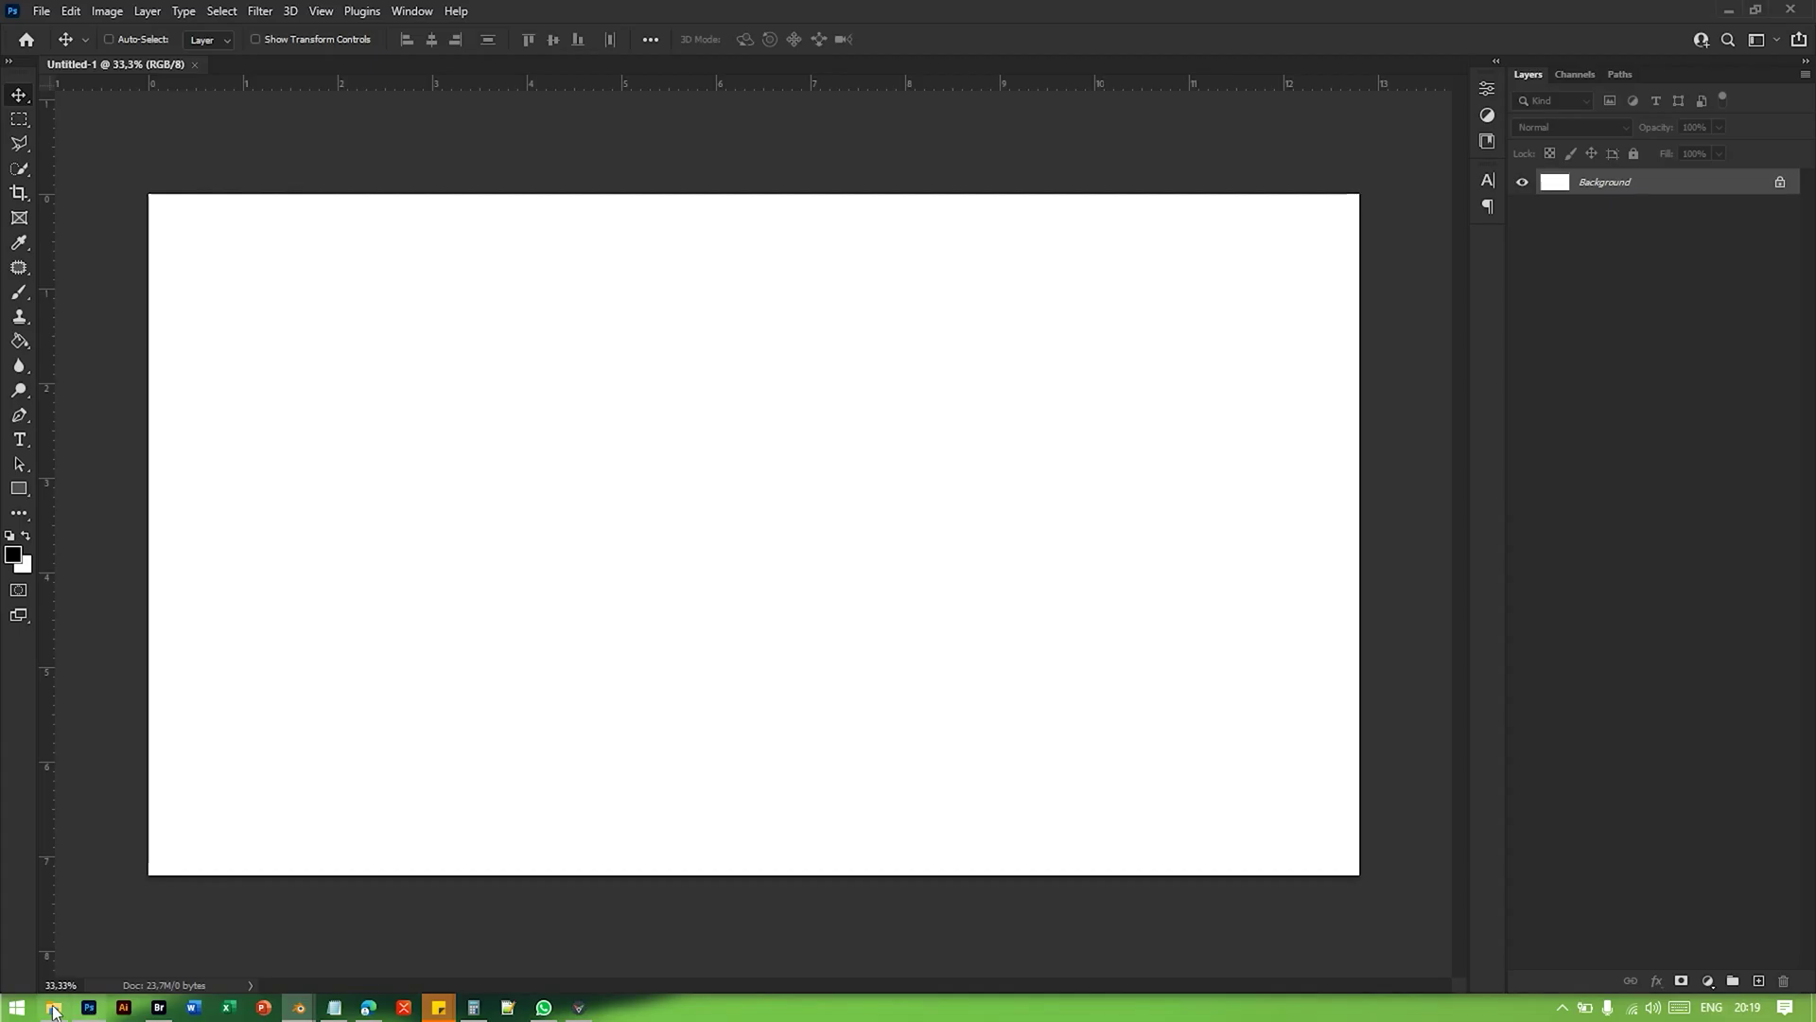
{"action": "left_click", "coordinate": [54, 1007]}
{"action": "left_click", "coordinate": [774, 270]}
{"action": "left_click_drag", "start_coordinate": [771, 253], "coordinate": [1167, 490]}
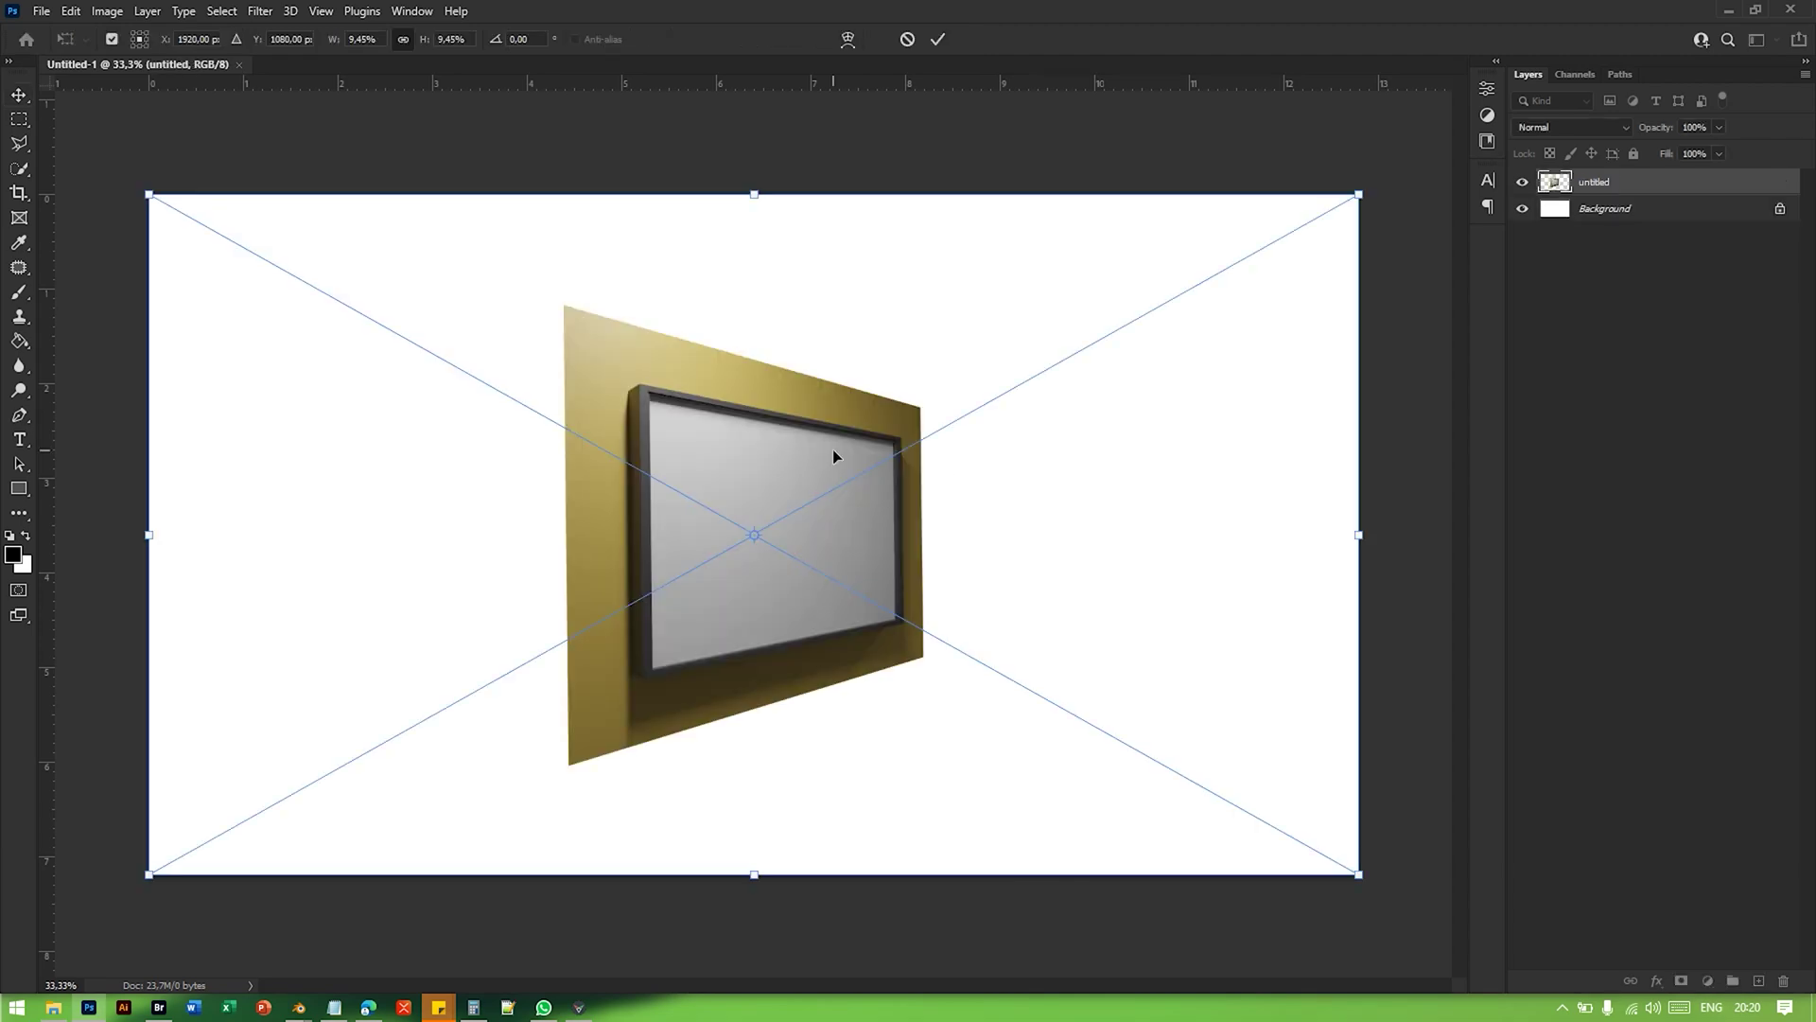
{"action": "left_click", "coordinate": [939, 40]}
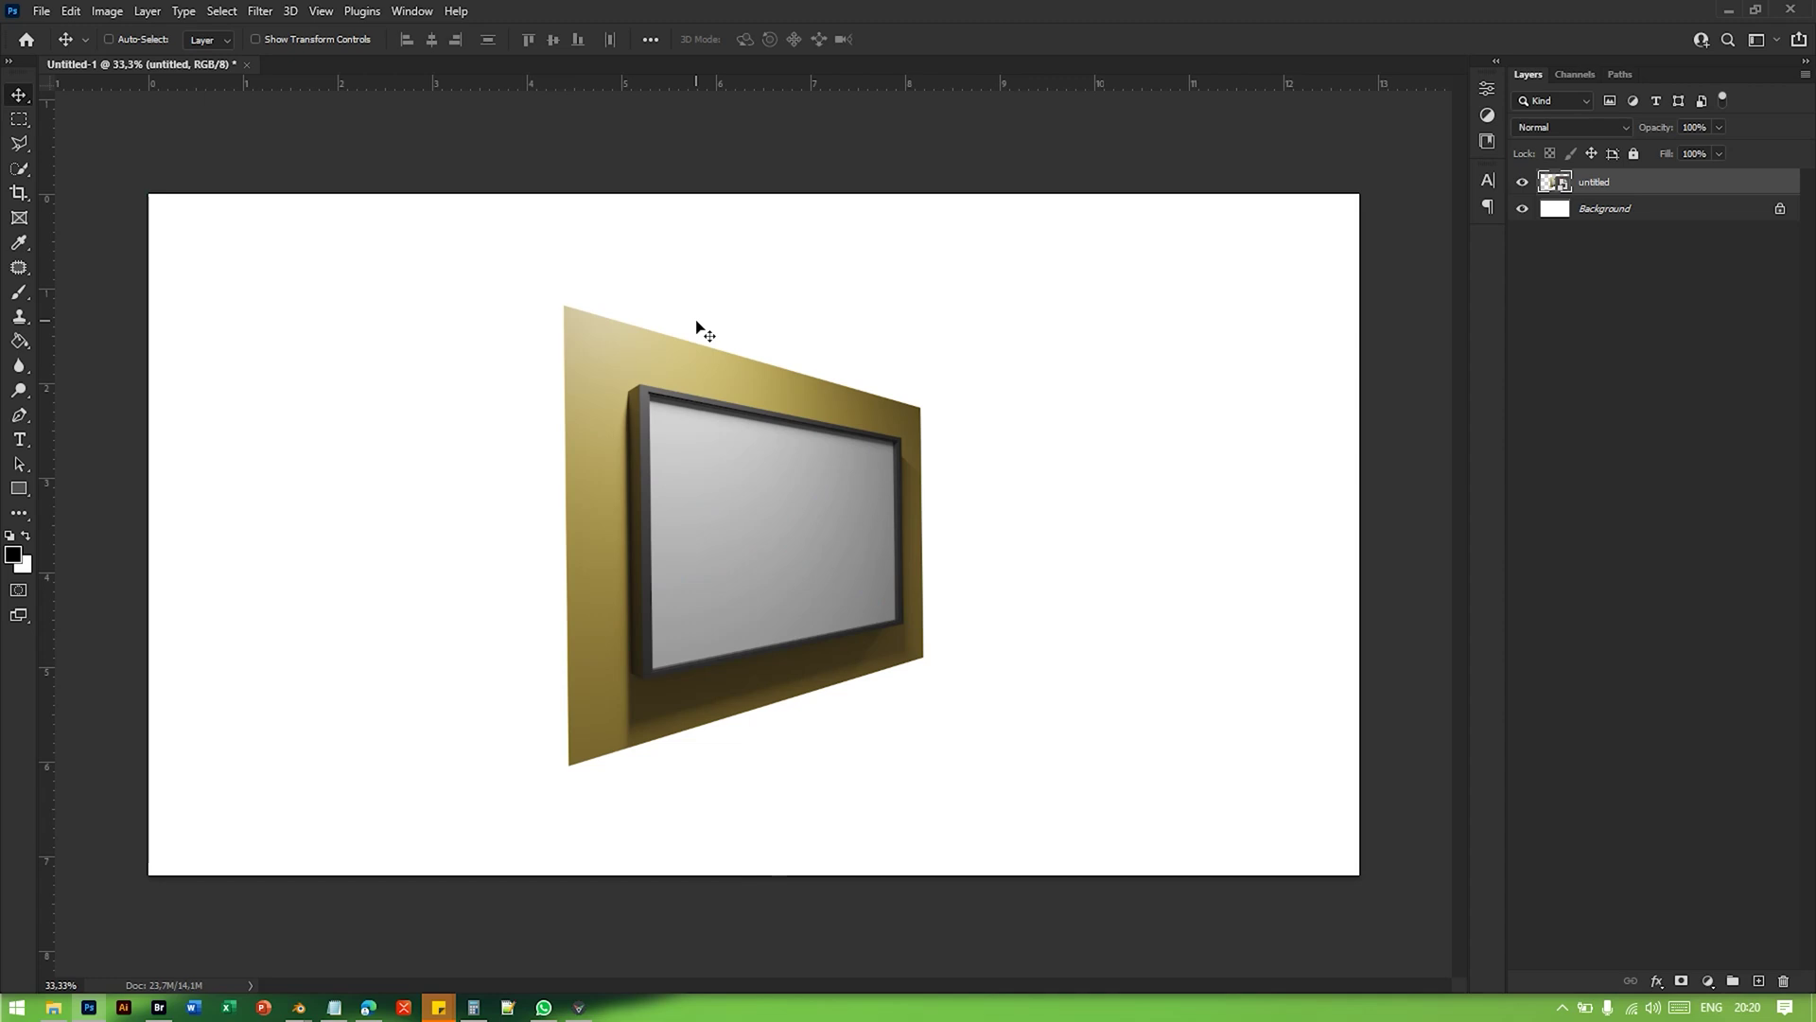
Step: Place EC-5_Tobaco_Hotel_corridor_3.jpg scaled to 18.18% so it fills the canvas, and move its layer below the untitled render layer
{"action": "key", "text": "alt+Tab"}
{"action": "left_click_drag", "start_coordinate": [553, 244], "coordinate": [1128, 517]}
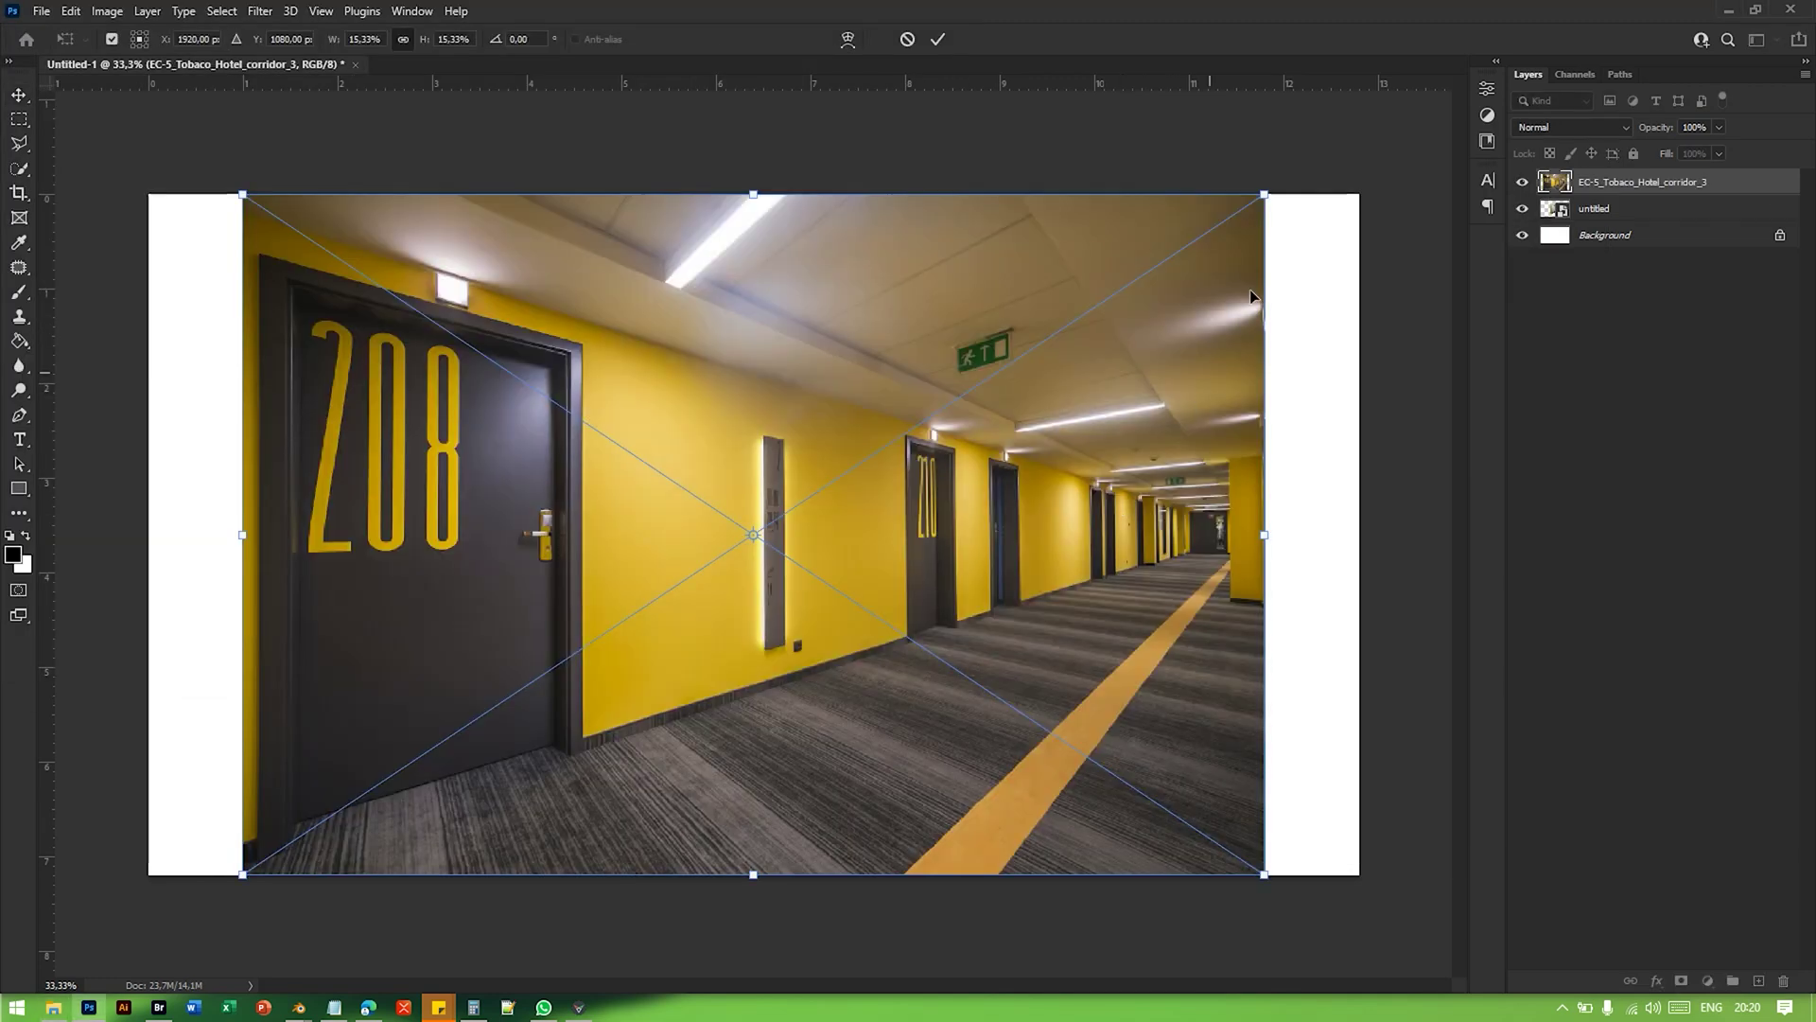
{"action": "left_click_drag", "start_coordinate": [1267, 196], "coordinate": [1368, 135]}
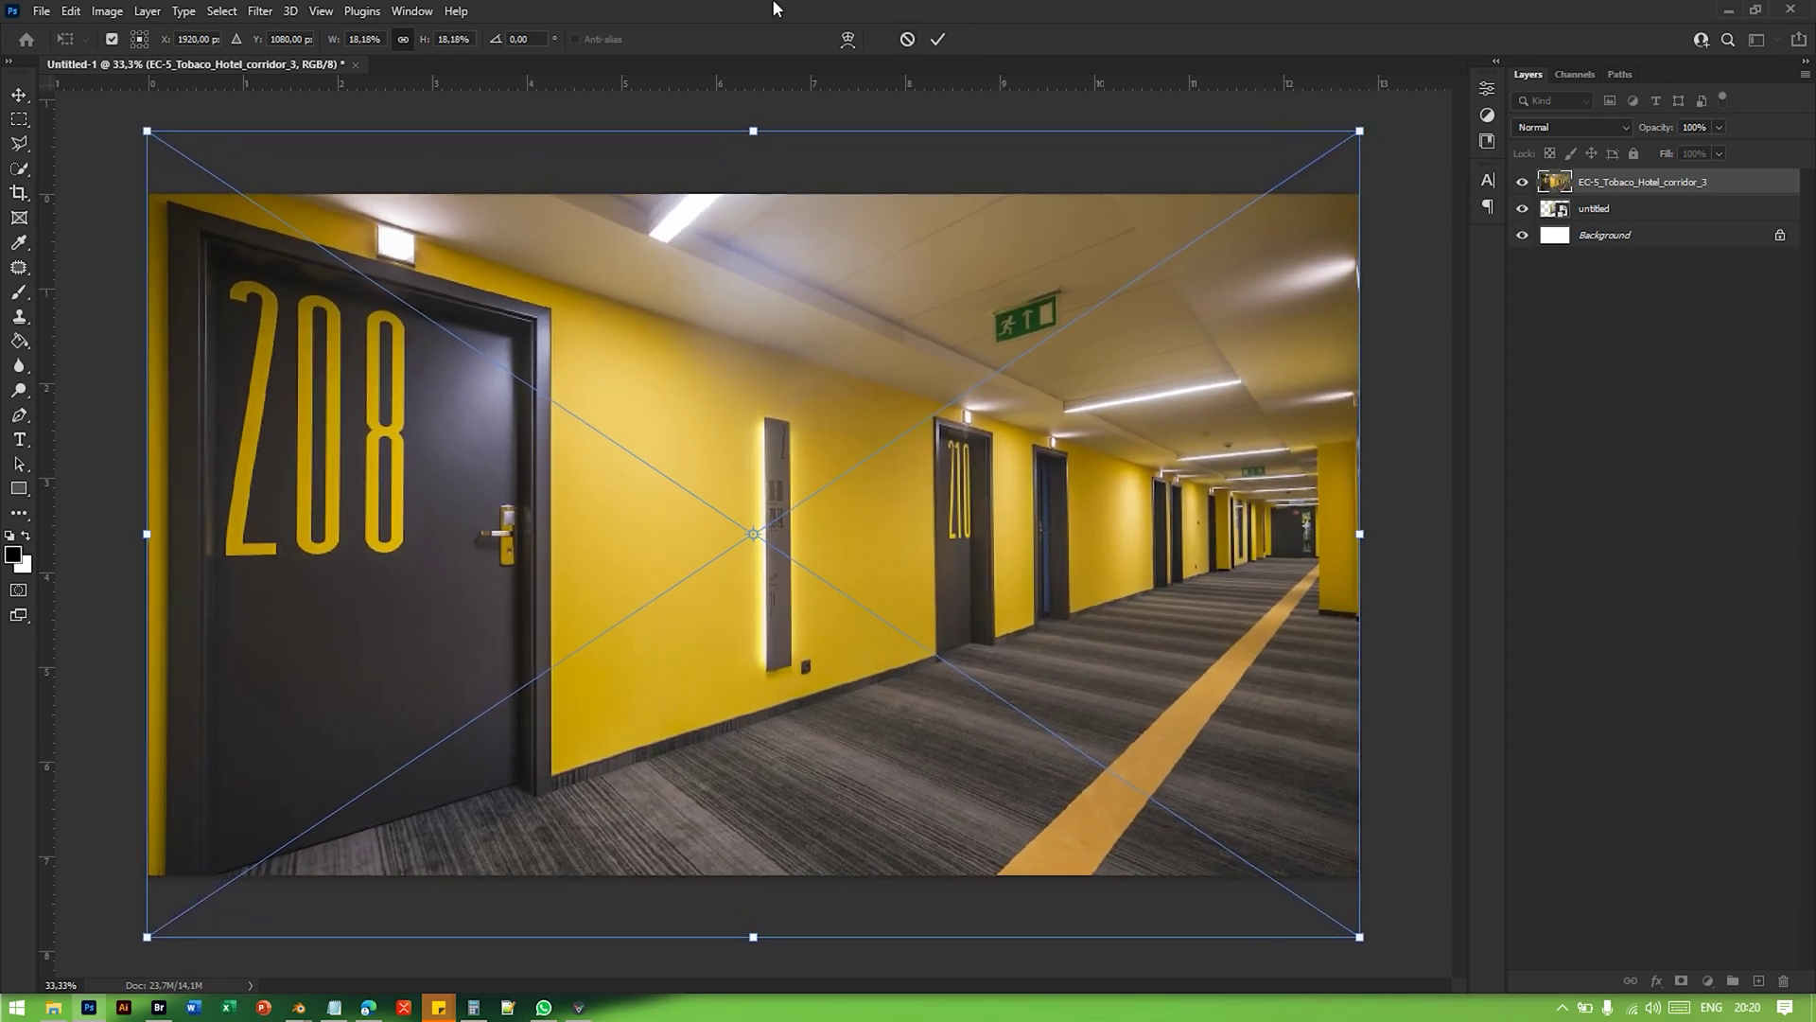
{"action": "left_click", "coordinate": [939, 40]}
{"action": "left_click_drag", "start_coordinate": [1545, 182], "coordinate": [1548, 224]}
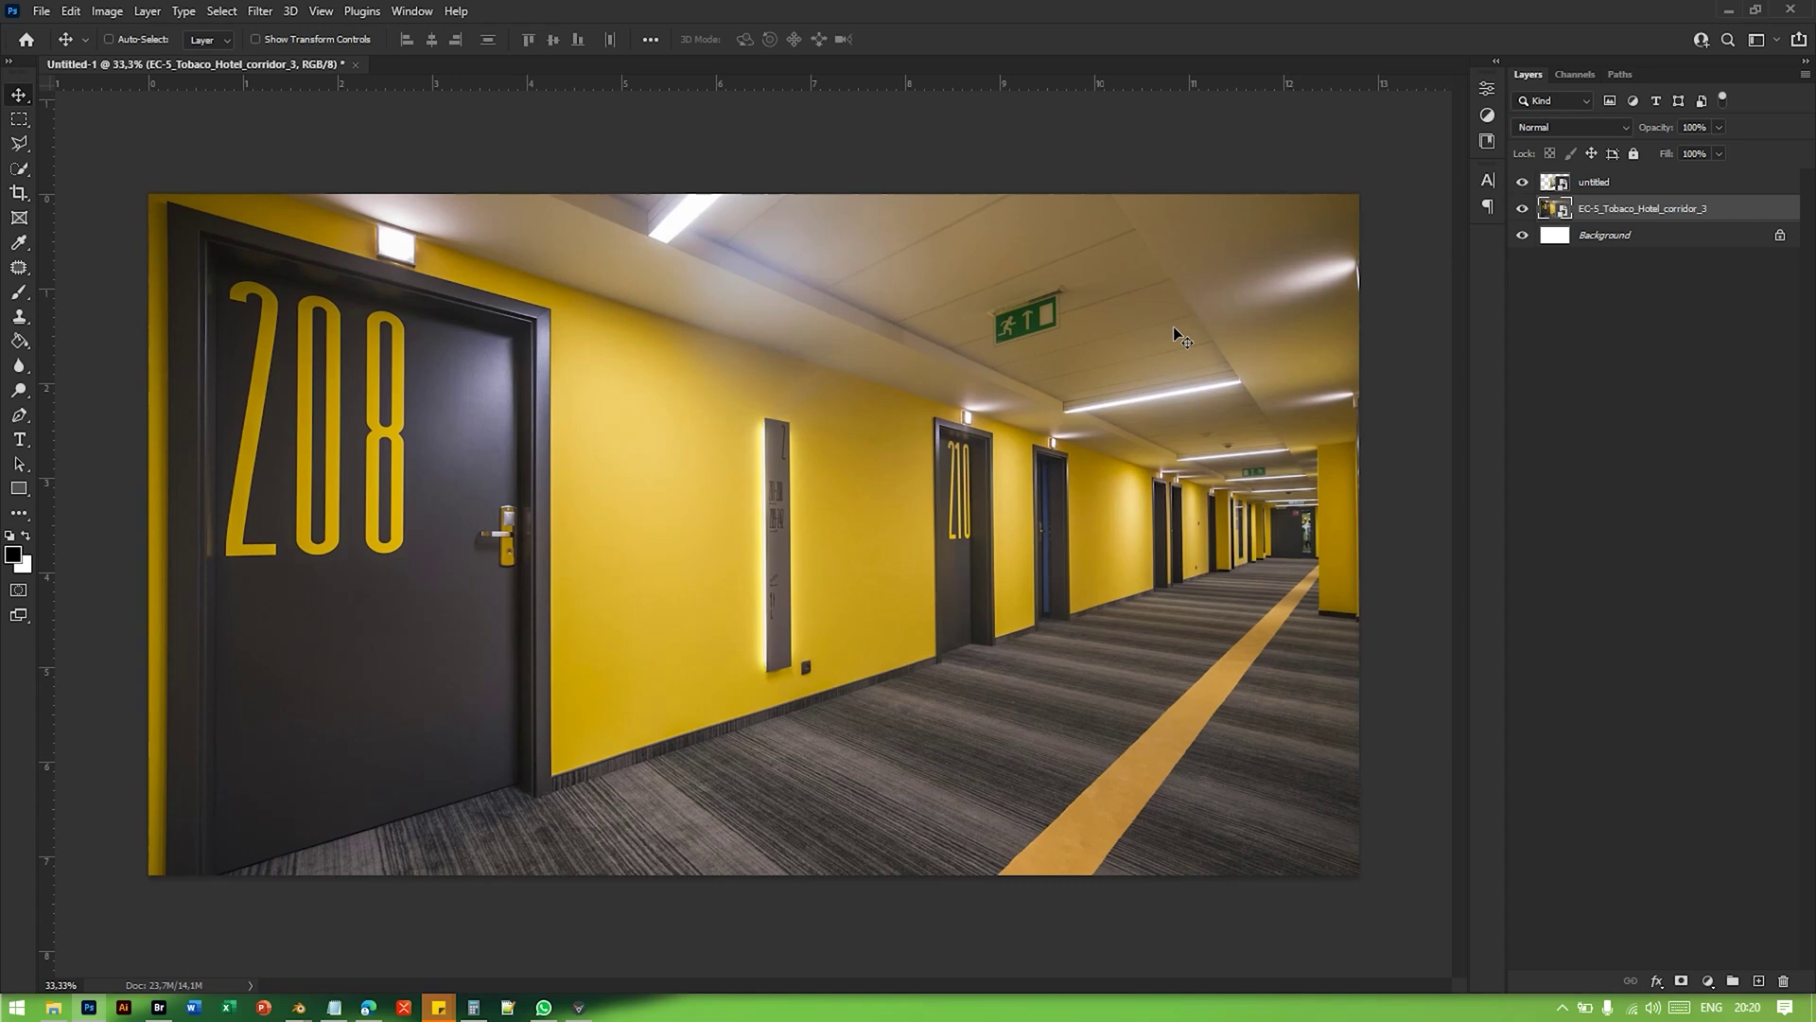
Step: Examine how the rendered wall plane and framed panel line up with the yellow corridor wall and its baseboard
{"action": "scroll", "coordinate": [722, 615], "scroll_direction": "down", "scroll_amount": 4, "text": "alt"}
{"action": "scroll", "coordinate": [714, 613], "scroll_direction": "up", "scroll_amount": 6, "text": "alt"}
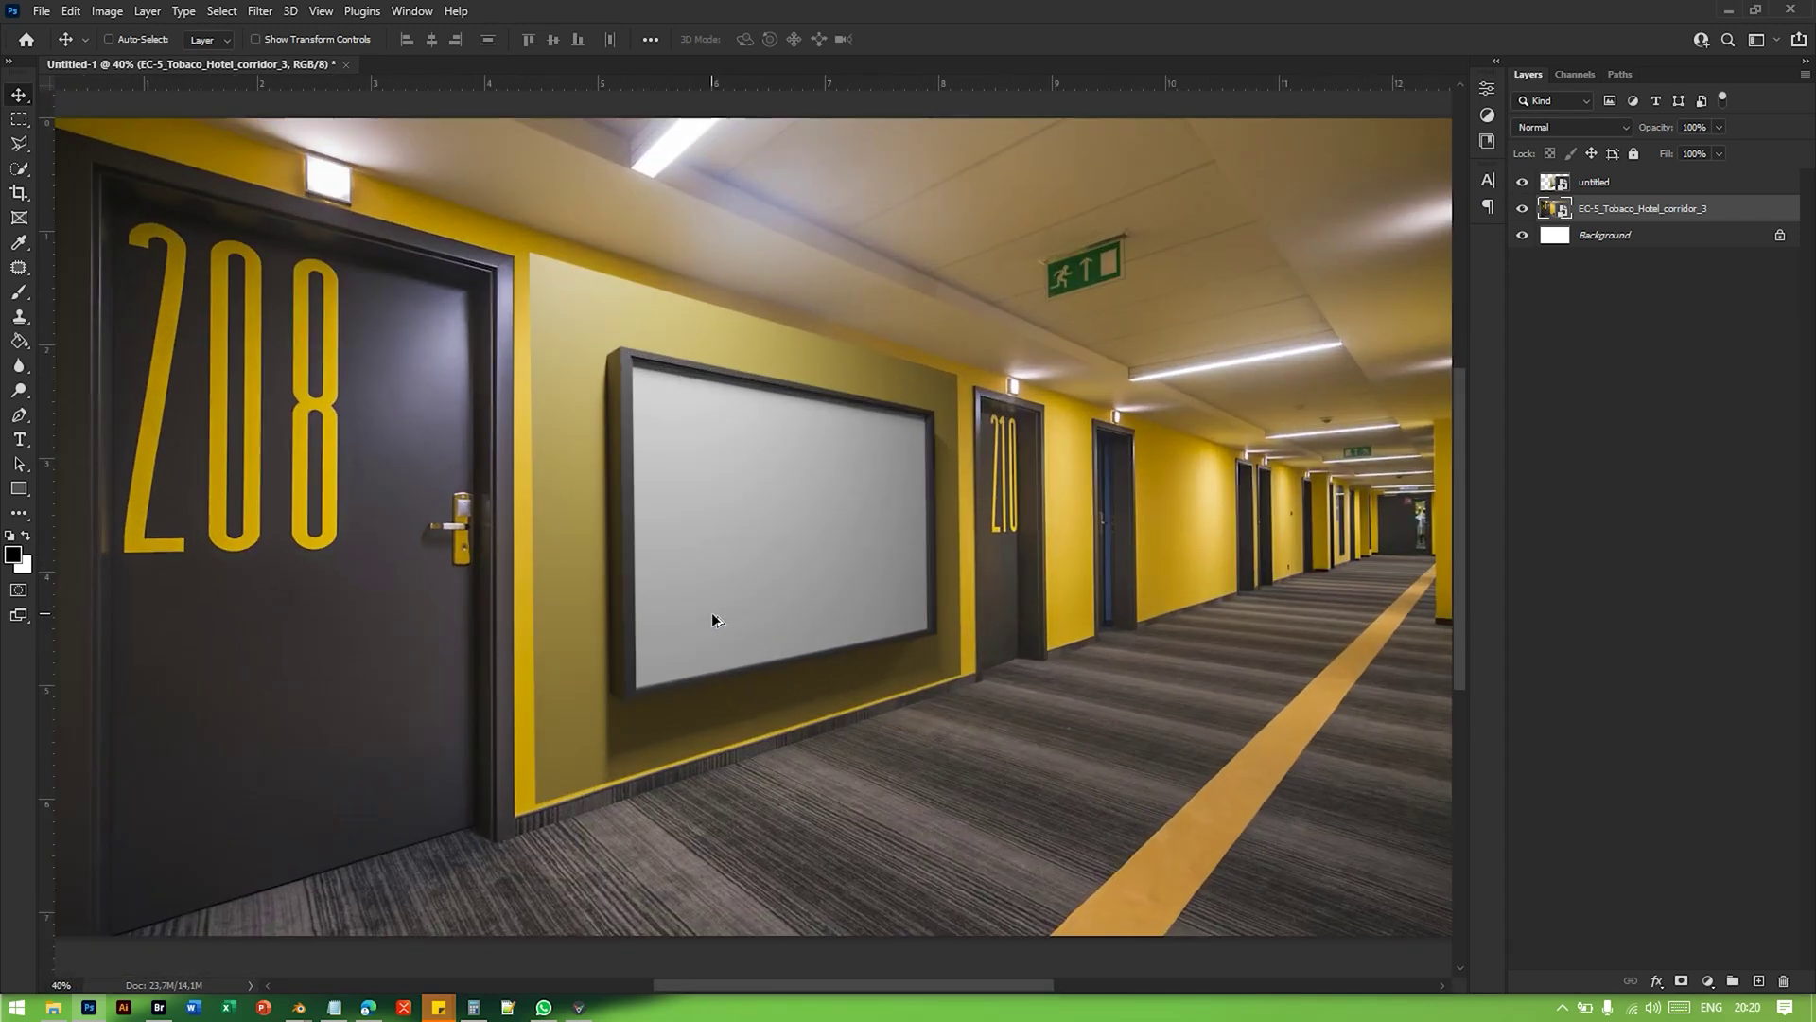
{"action": "scroll", "coordinate": [713, 614], "scroll_direction": "up", "scroll_amount": 3}
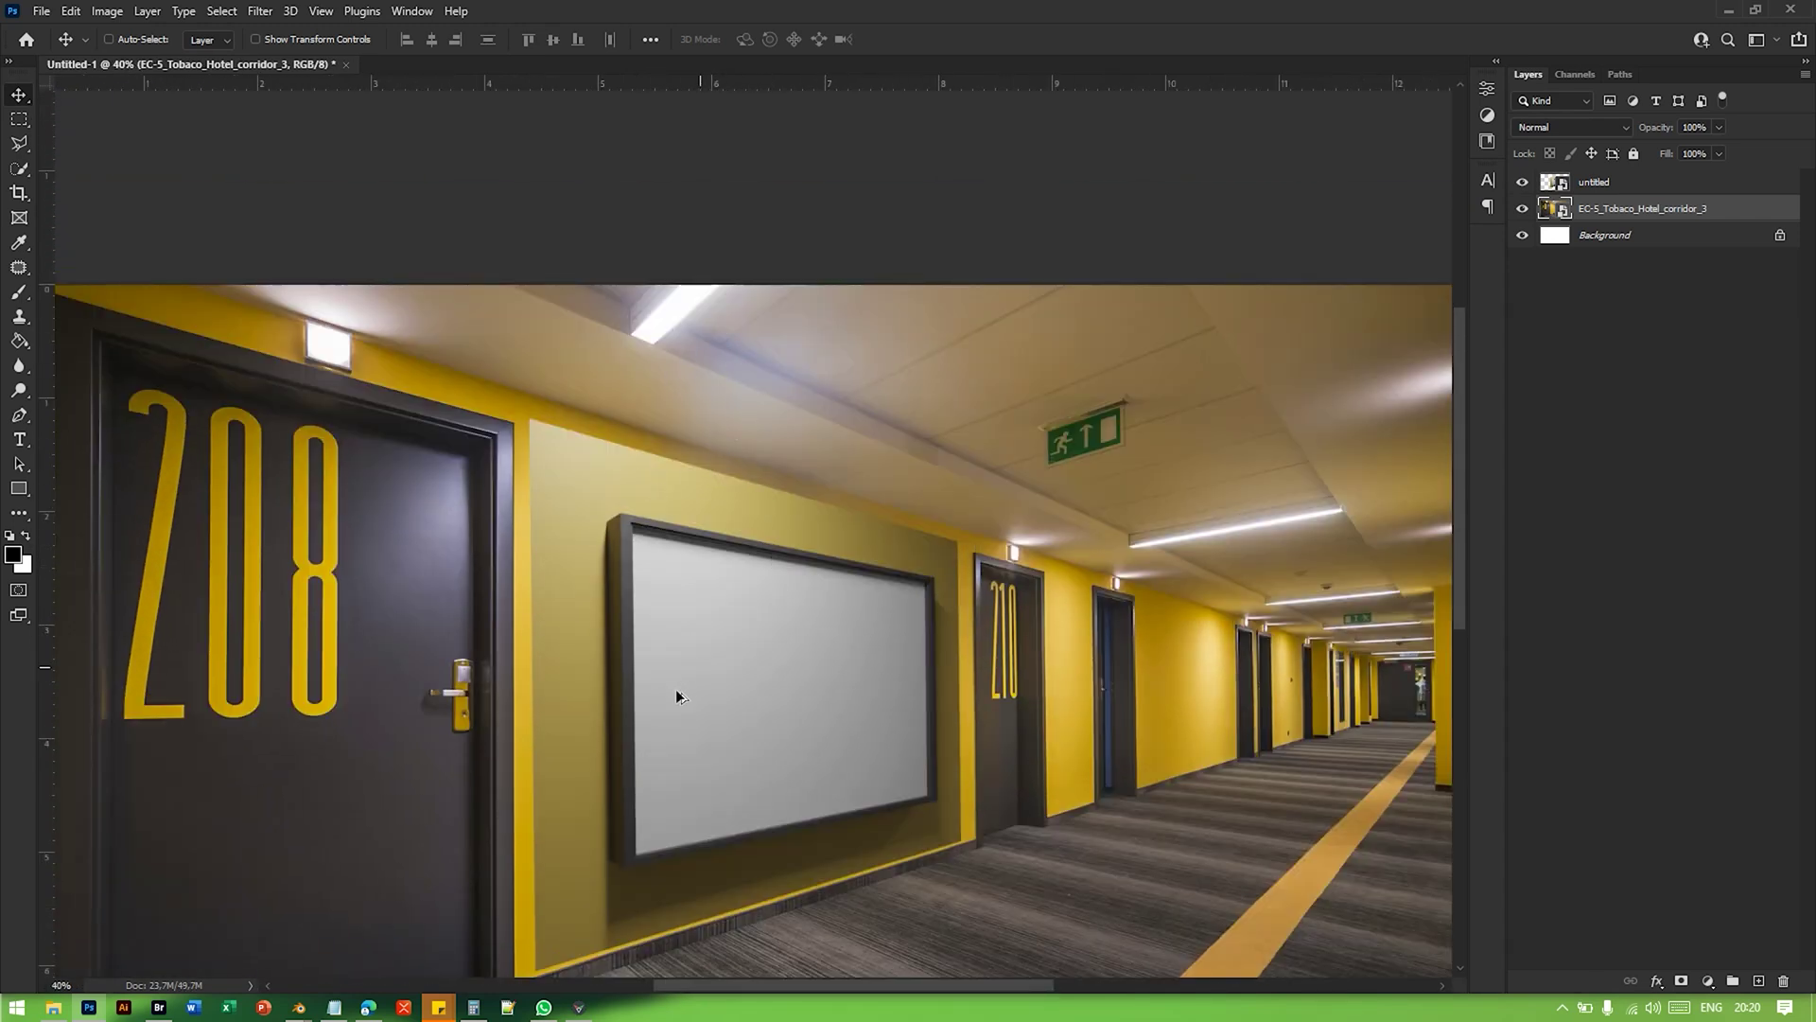
{"action": "scroll", "coordinate": [676, 695], "scroll_direction": "up", "scroll_amount": 3, "text": "alt"}
{"action": "scroll", "coordinate": [649, 660], "scroll_direction": "down", "scroll_amount": 3, "text": "alt"}
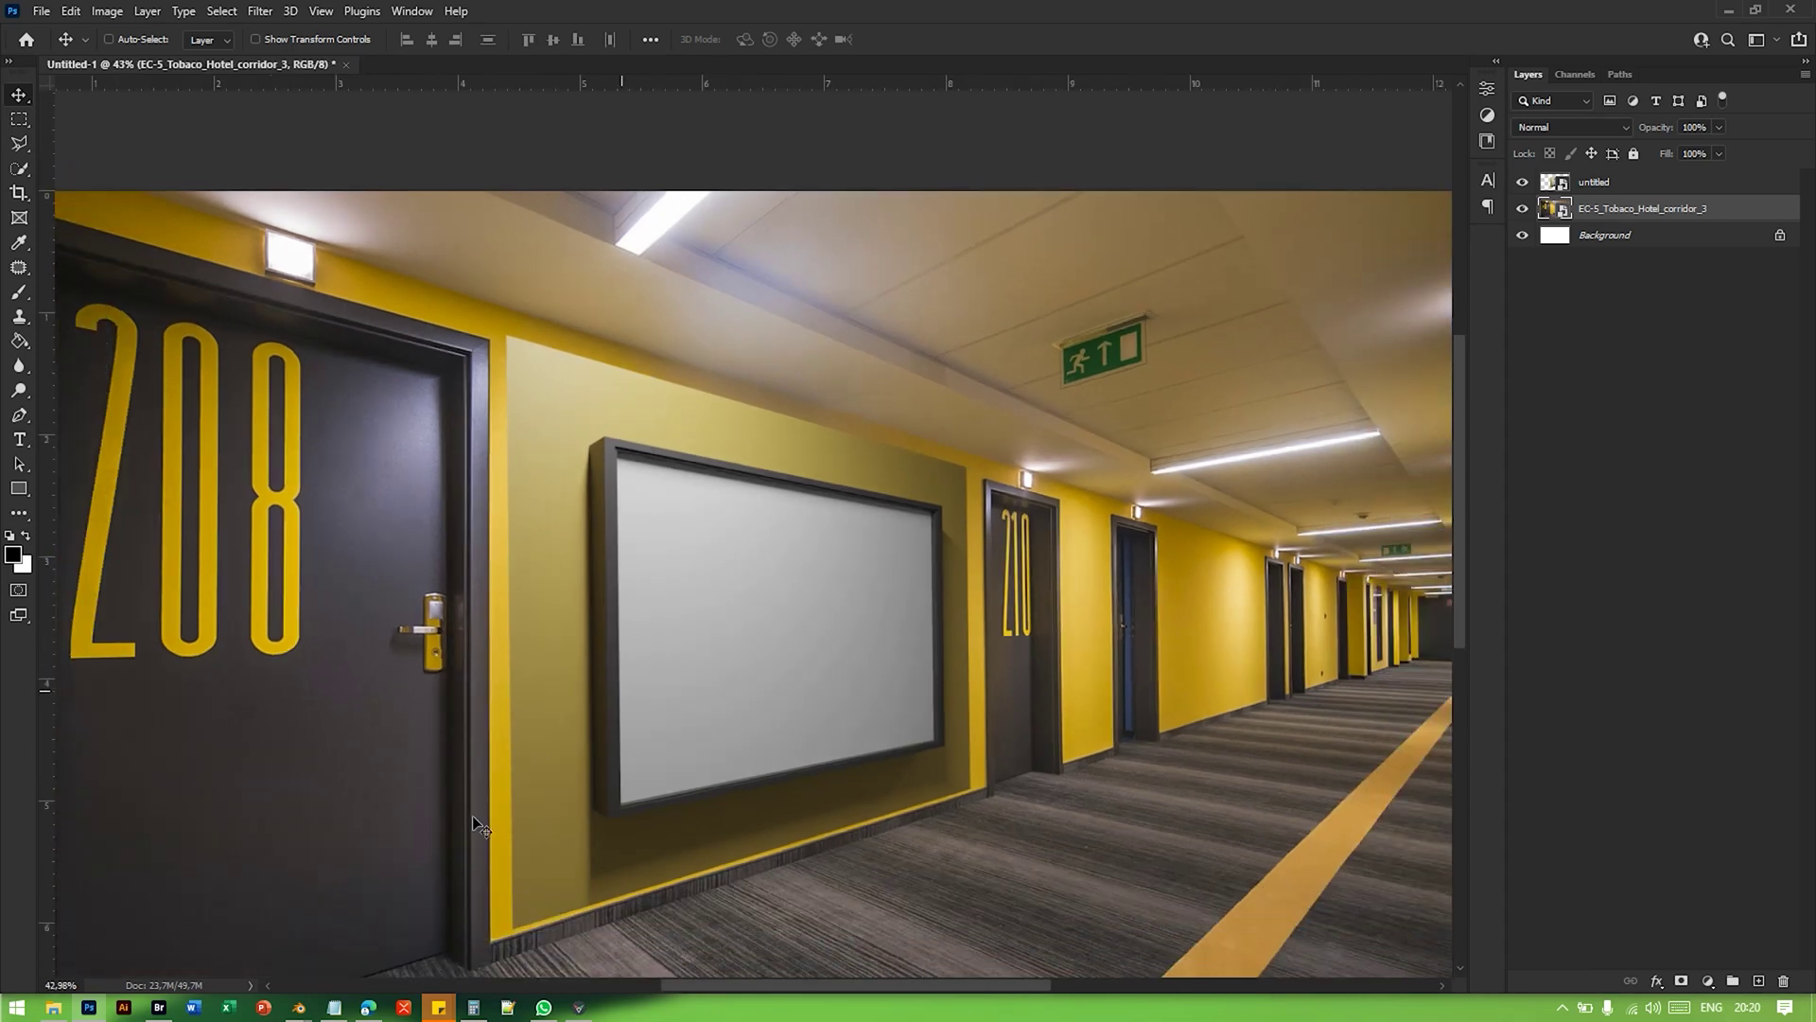
{"action": "scroll", "coordinate": [695, 459], "scroll_direction": "up", "scroll_amount": 3, "text": "alt"}
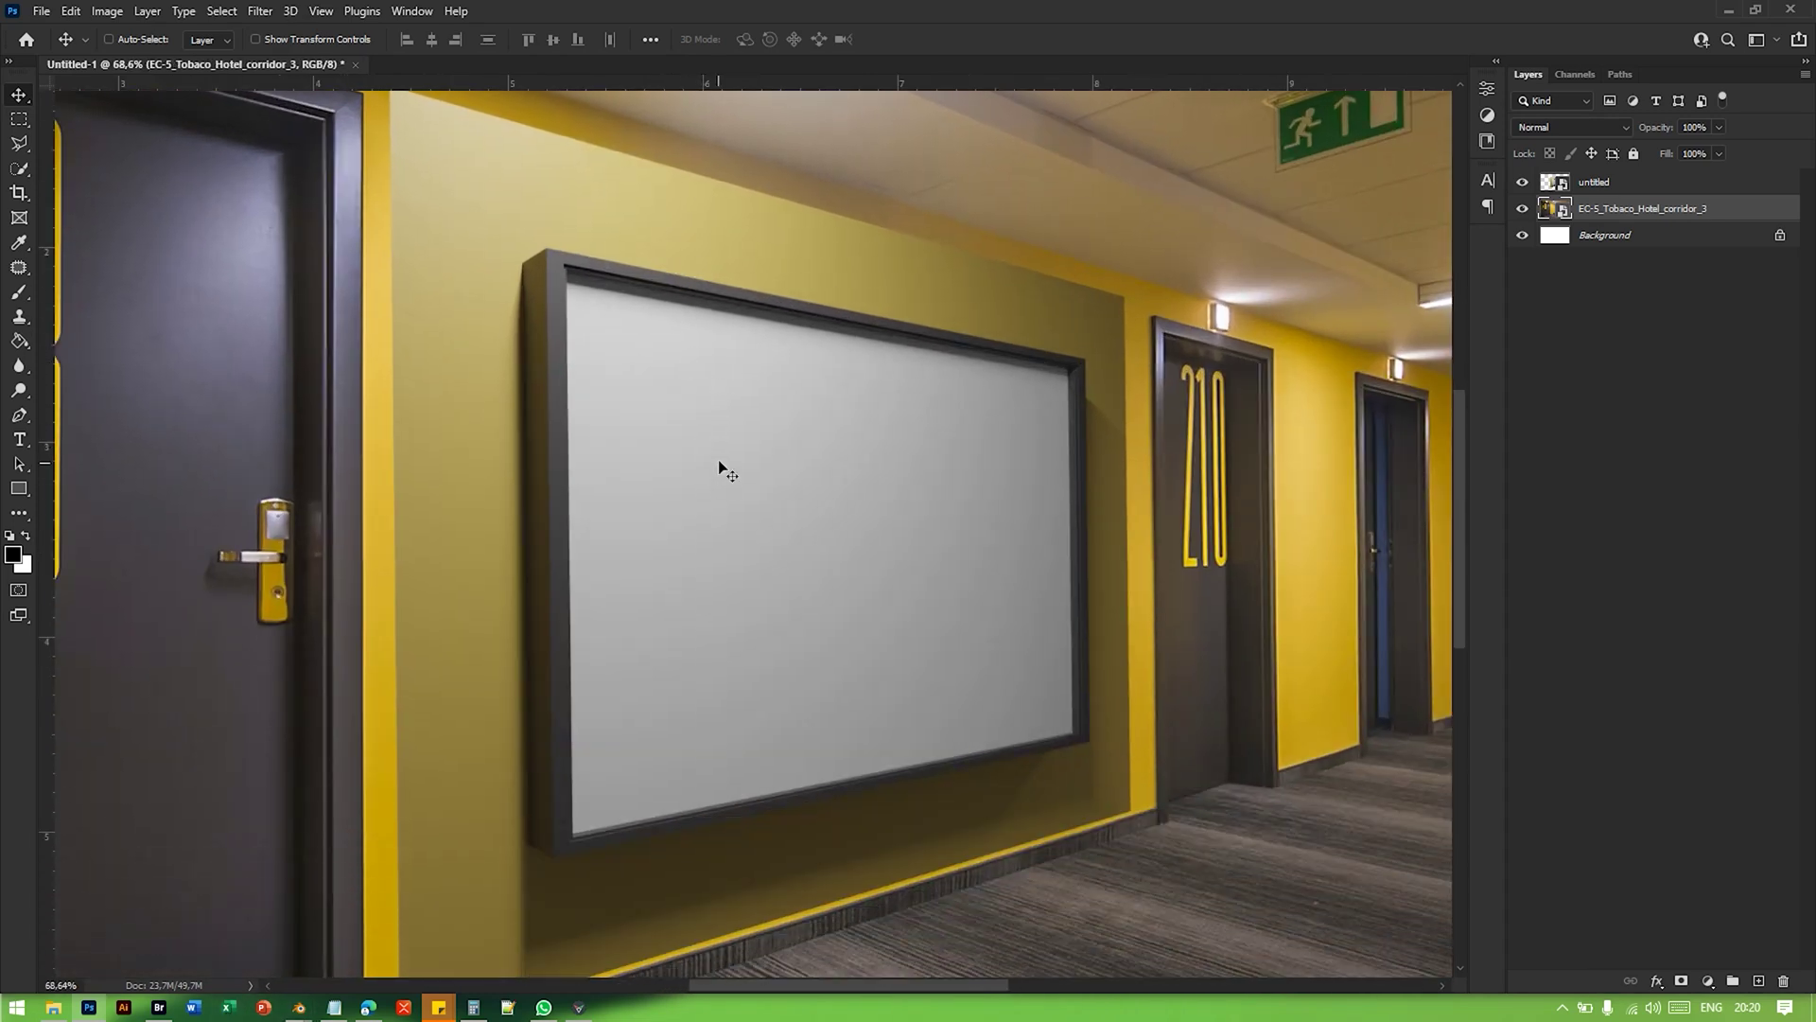
{"action": "scroll", "coordinate": [679, 460], "scroll_direction": "up", "scroll_amount": 2}
{"action": "scroll", "coordinate": [651, 460], "scroll_direction": "down", "scroll_amount": 3, "text": "alt"}
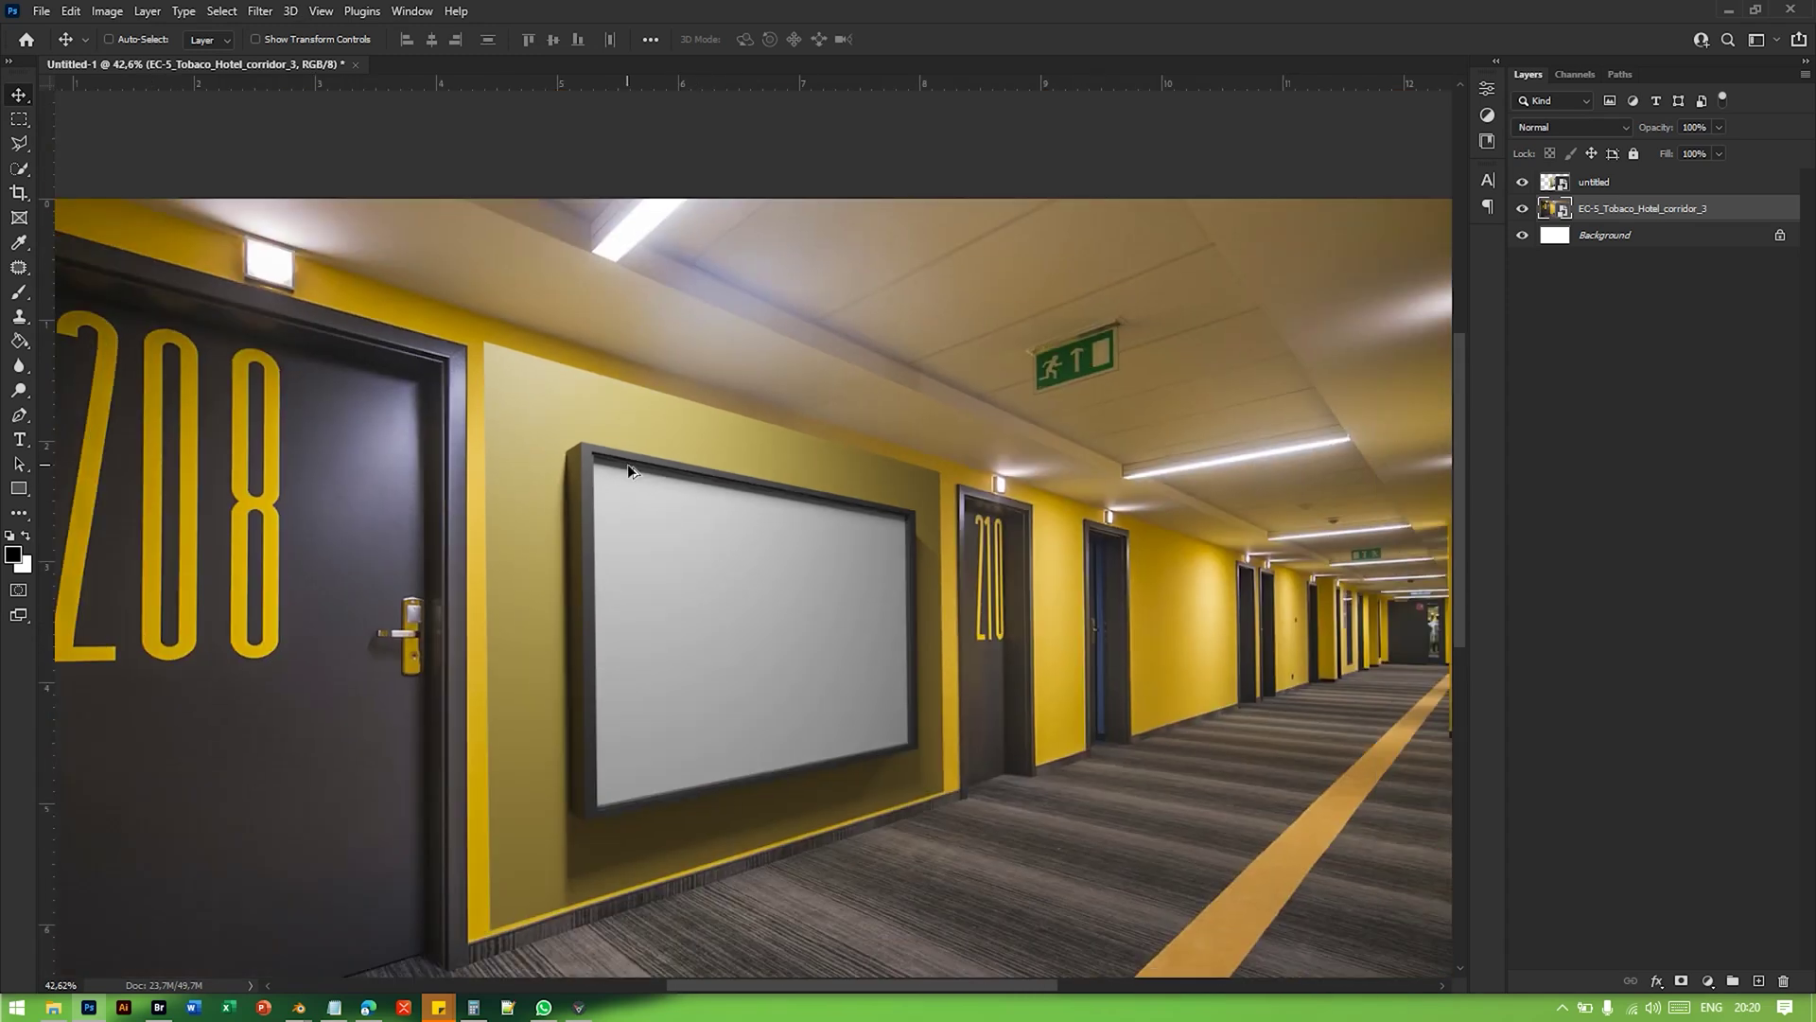
{"action": "scroll", "coordinate": [582, 459], "scroll_direction": "up", "scroll_amount": 2, "text": "alt"}
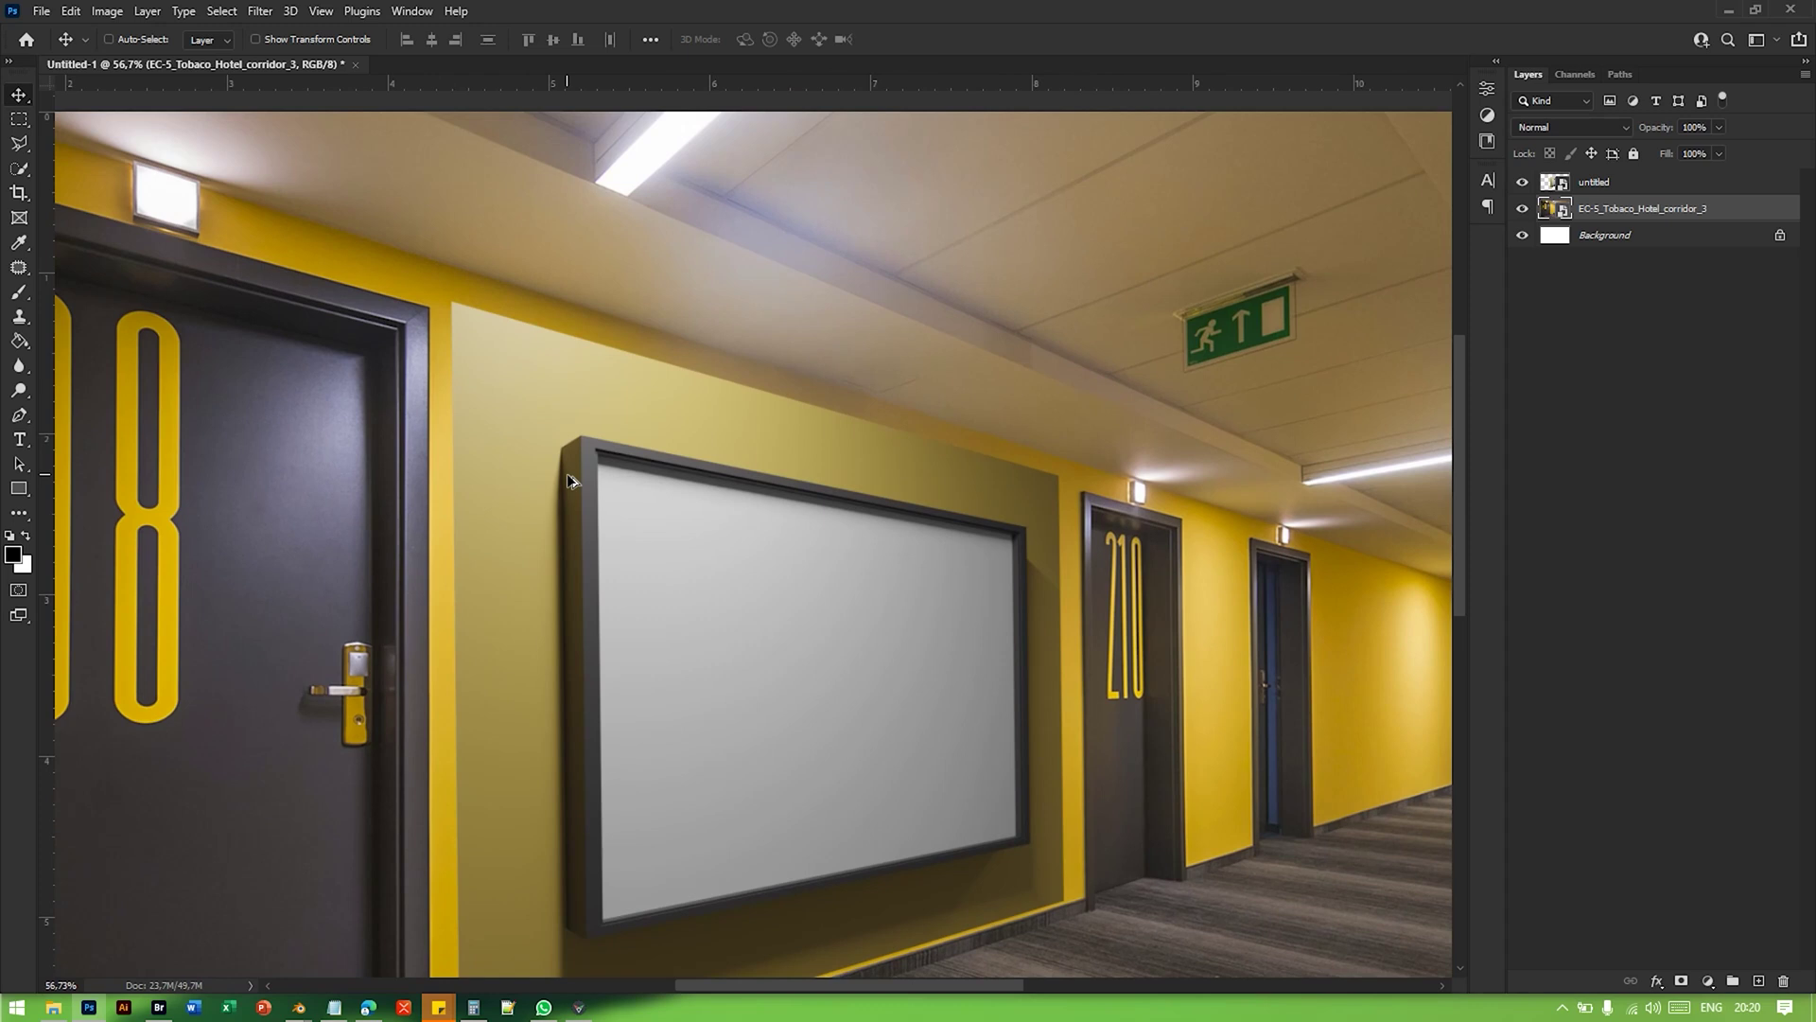
{"action": "scroll", "coordinate": [566, 474], "scroll_direction": "down", "scroll_amount": 4, "text": "alt"}
{"action": "scroll", "coordinate": [567, 474], "scroll_direction": "down", "scroll_amount": 2}
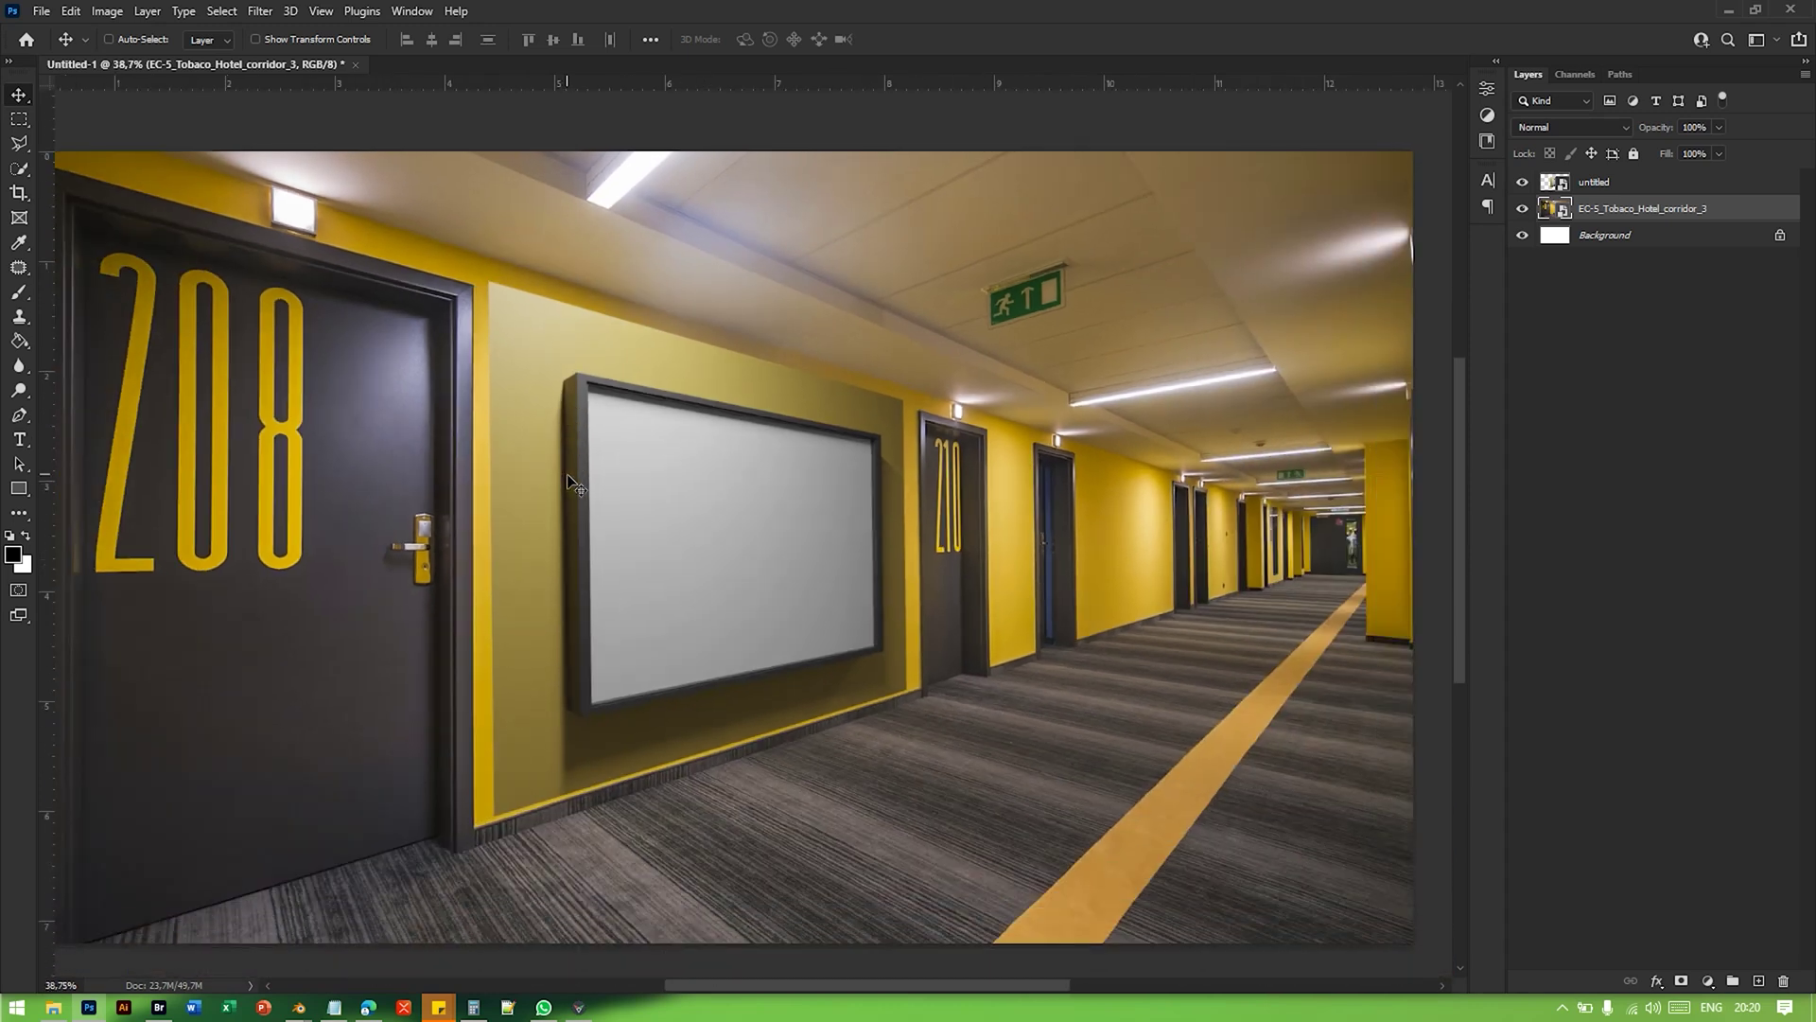
{"action": "scroll", "coordinate": [501, 483], "scroll_direction": "up", "scroll_amount": 1, "text": "alt"}
{"action": "scroll", "coordinate": [502, 488], "scroll_direction": "up", "scroll_amount": 2, "text": "alt"}
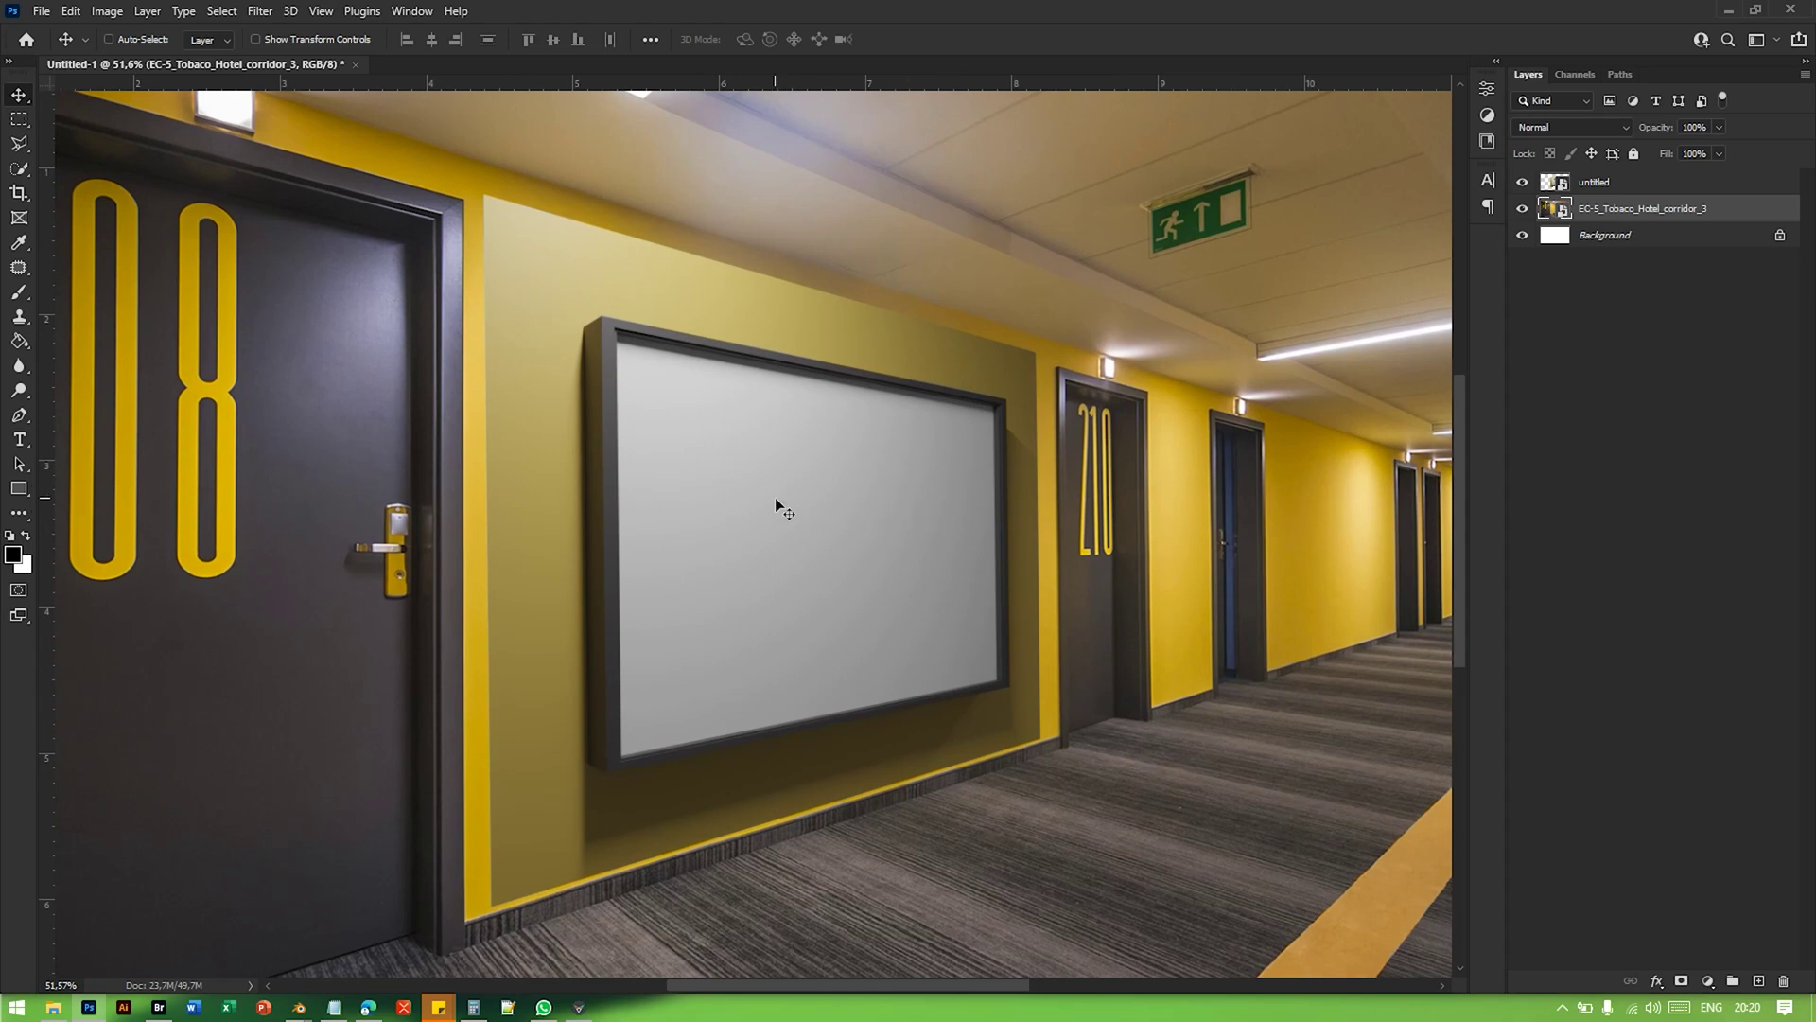
Step: Nudge the corridor photo layer upward until the top of its baseboard meets the lower edge of the rendered wall plane
{"action": "key", "text": "Down"}
{"action": "key", "text": "Down"}
{"action": "key", "text": "Up"}
{"action": "key", "text": "Up"}
{"action": "key", "text": "Up"}
{"action": "key", "text": "Up"}
{"action": "key", "text": "Up"}
{"action": "key", "text": "Up"}
{"action": "key", "text": "Up"}
{"action": "key", "text": "Up"}
{"action": "key", "text": "Up"}
{"action": "key", "text": "Up"}
{"action": "scroll", "coordinate": [653, 460], "scroll_direction": "up", "scroll_amount": 2}
{"action": "scroll", "coordinate": [653, 462], "scroll_direction": "down", "scroll_amount": 2}
{"action": "scroll", "coordinate": [691, 475], "scroll_direction": "down", "scroll_amount": 5, "text": "alt"}
{"action": "scroll", "coordinate": [695, 479], "scroll_direction": "up", "scroll_amount": 6, "text": "alt"}
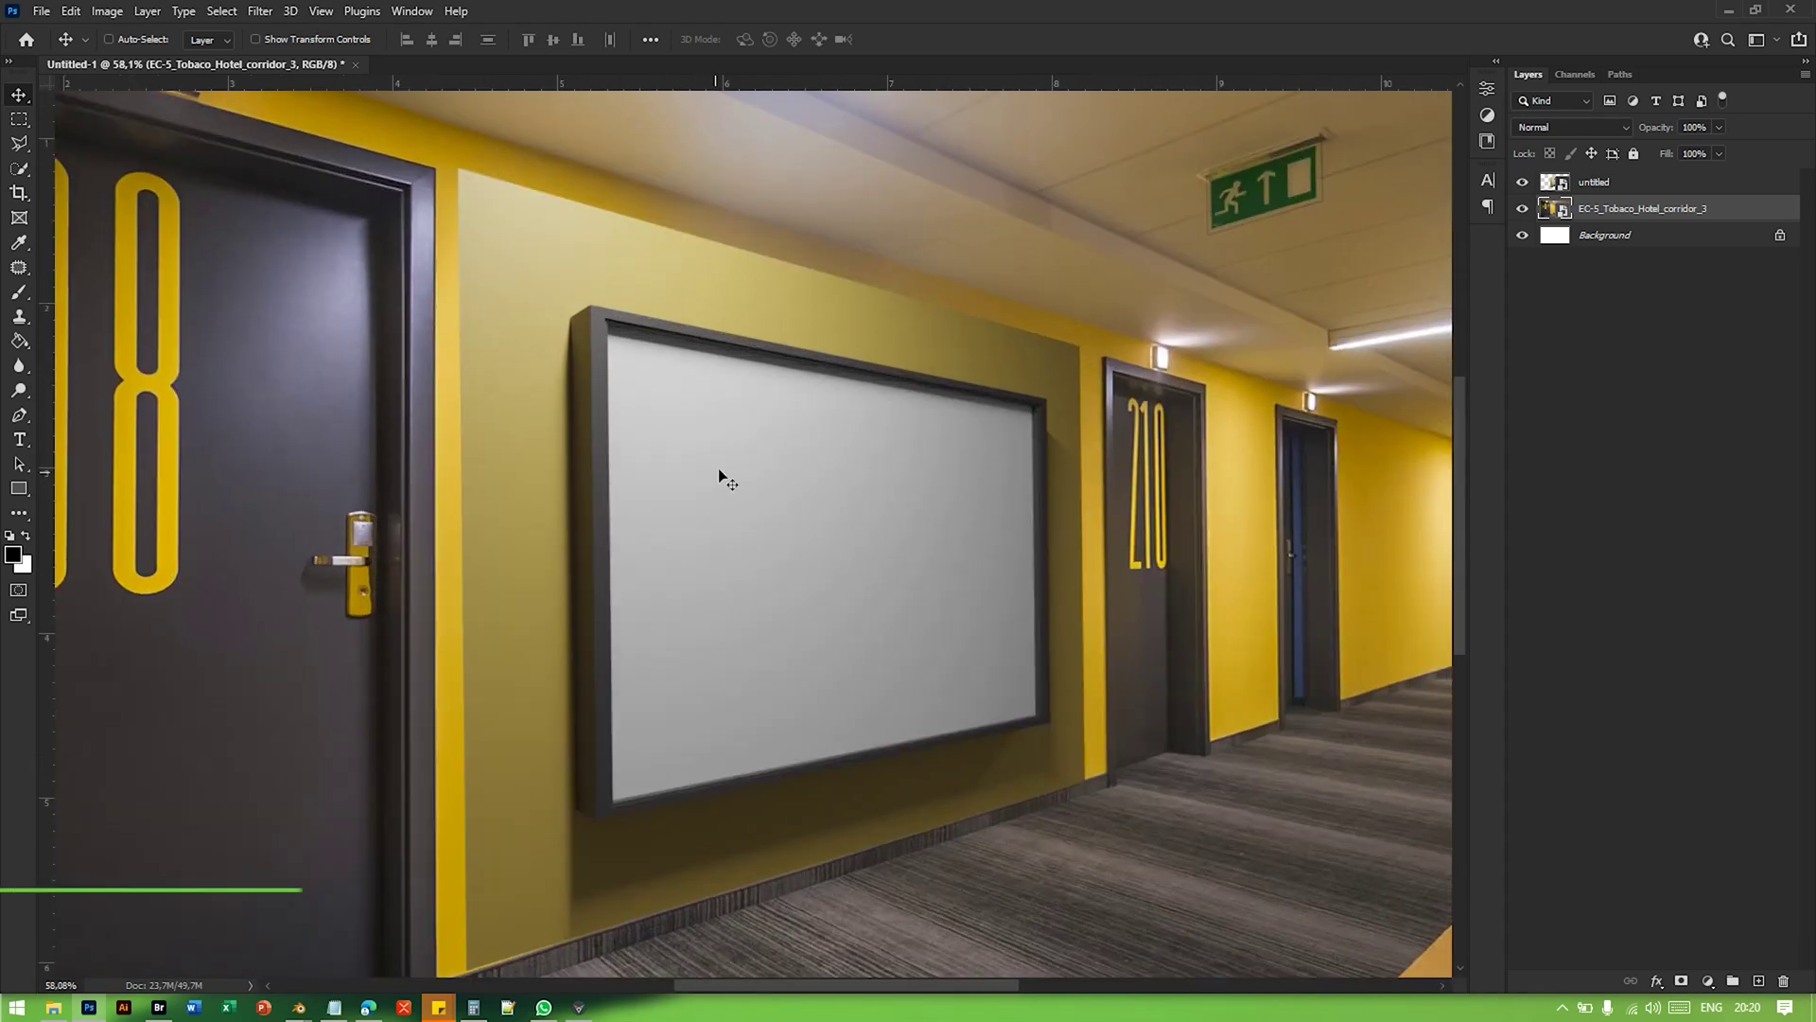
{"action": "scroll", "coordinate": [720, 473], "scroll_direction": "down", "scroll_amount": 2}
{"action": "scroll", "coordinate": [700, 463], "scroll_direction": "down", "scroll_amount": 2, "text": "alt"}
{"action": "scroll", "coordinate": [662, 445], "scroll_direction": "up", "scroll_amount": 2}
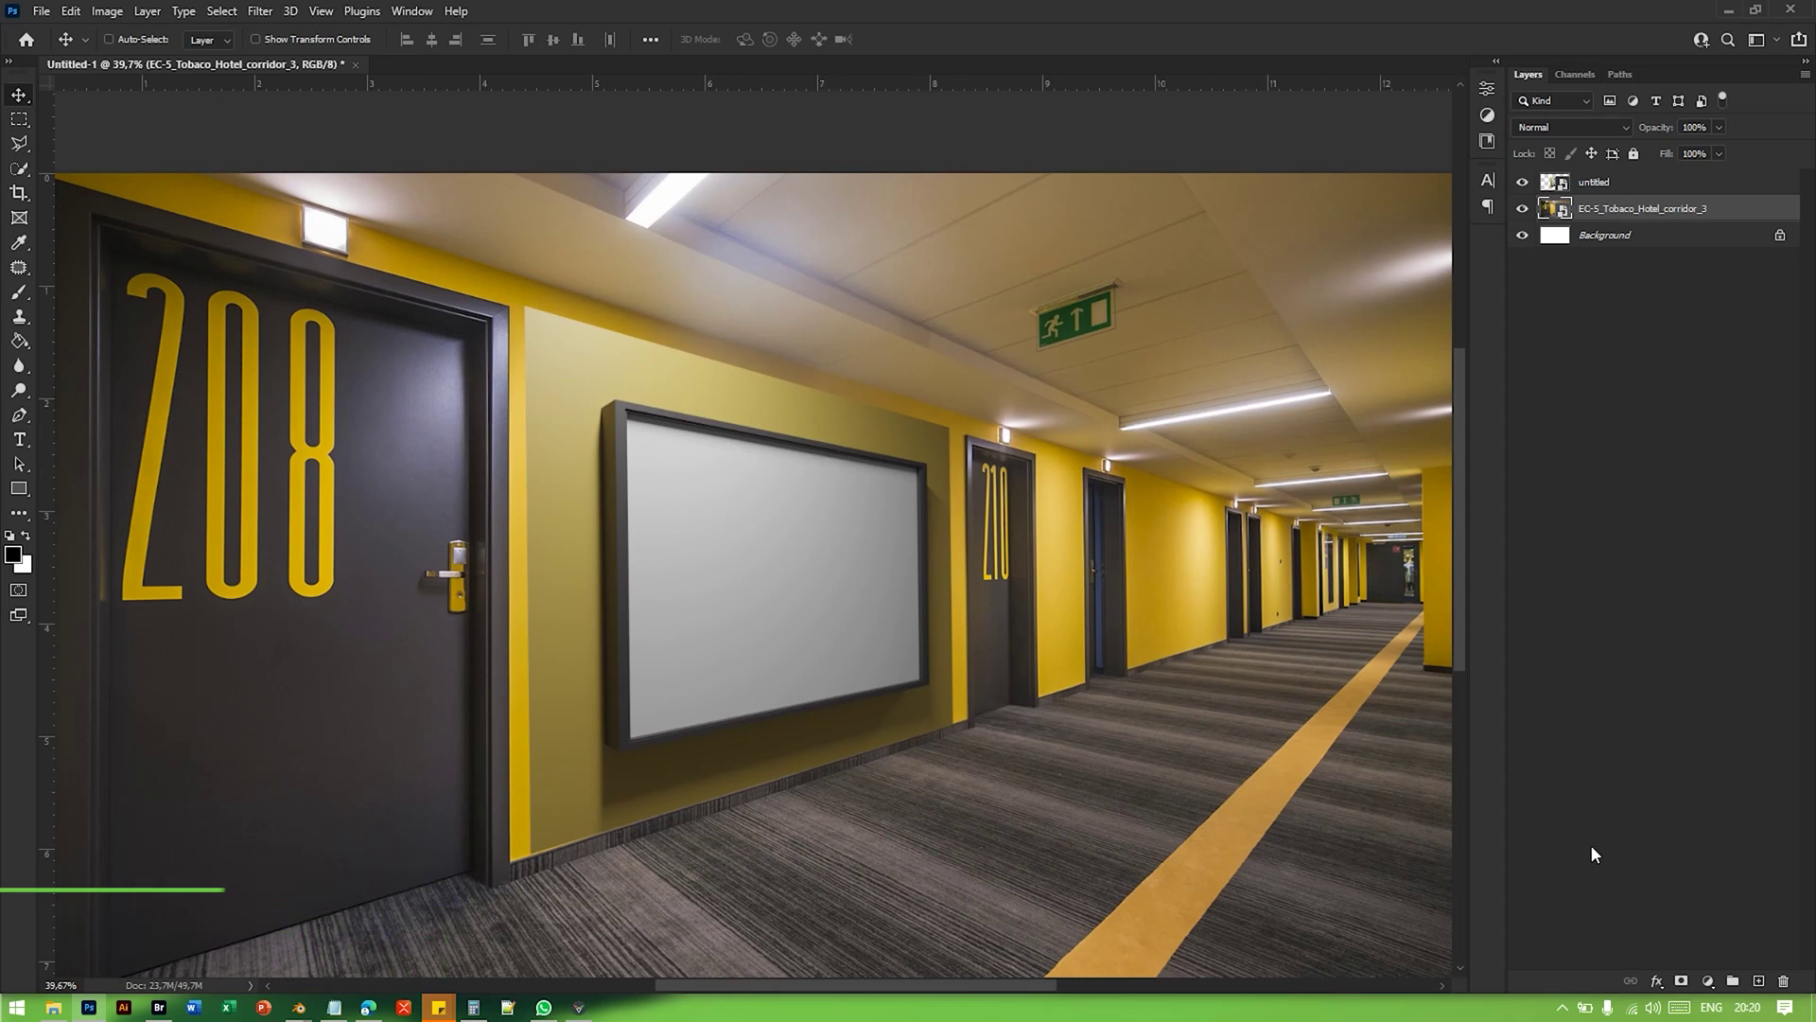
Step: Add a Hue/Saturation adjustment layer above the untitled board layer and clip it to that layer
{"action": "left_click", "coordinate": [1640, 189]}
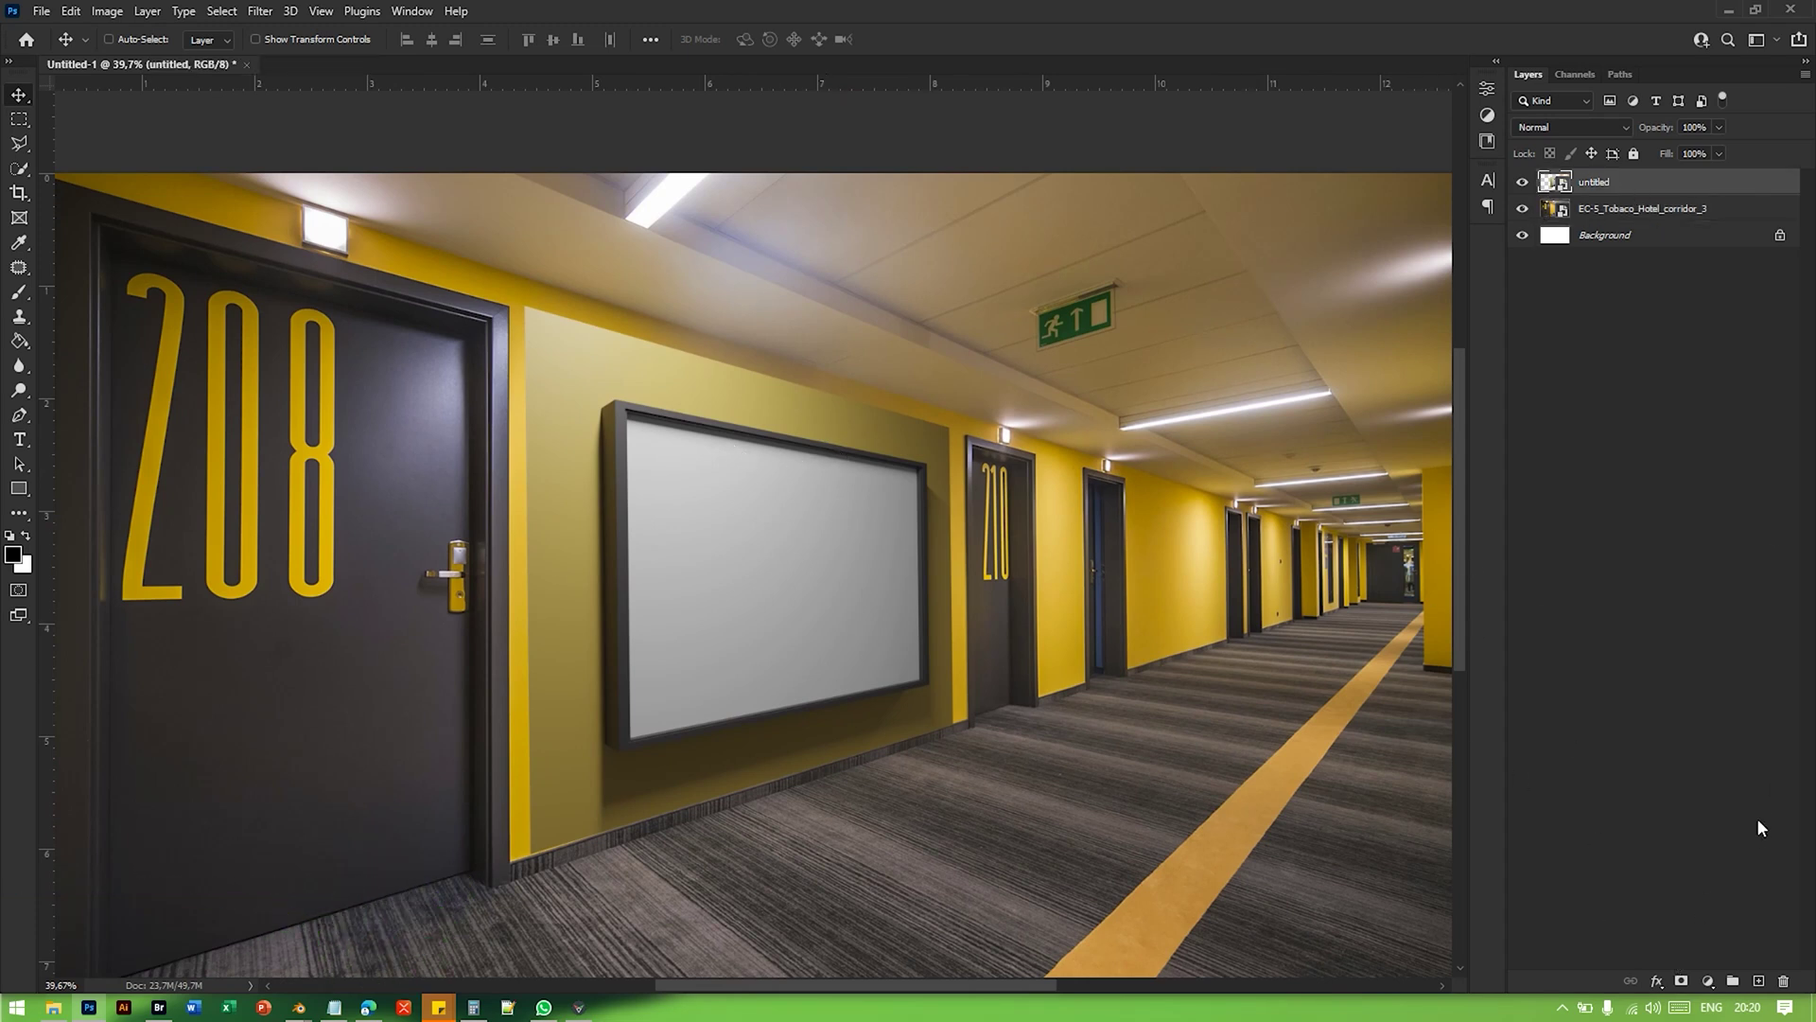
{"action": "left_click", "coordinate": [1708, 981]}
{"action": "left_click", "coordinate": [1731, 810]}
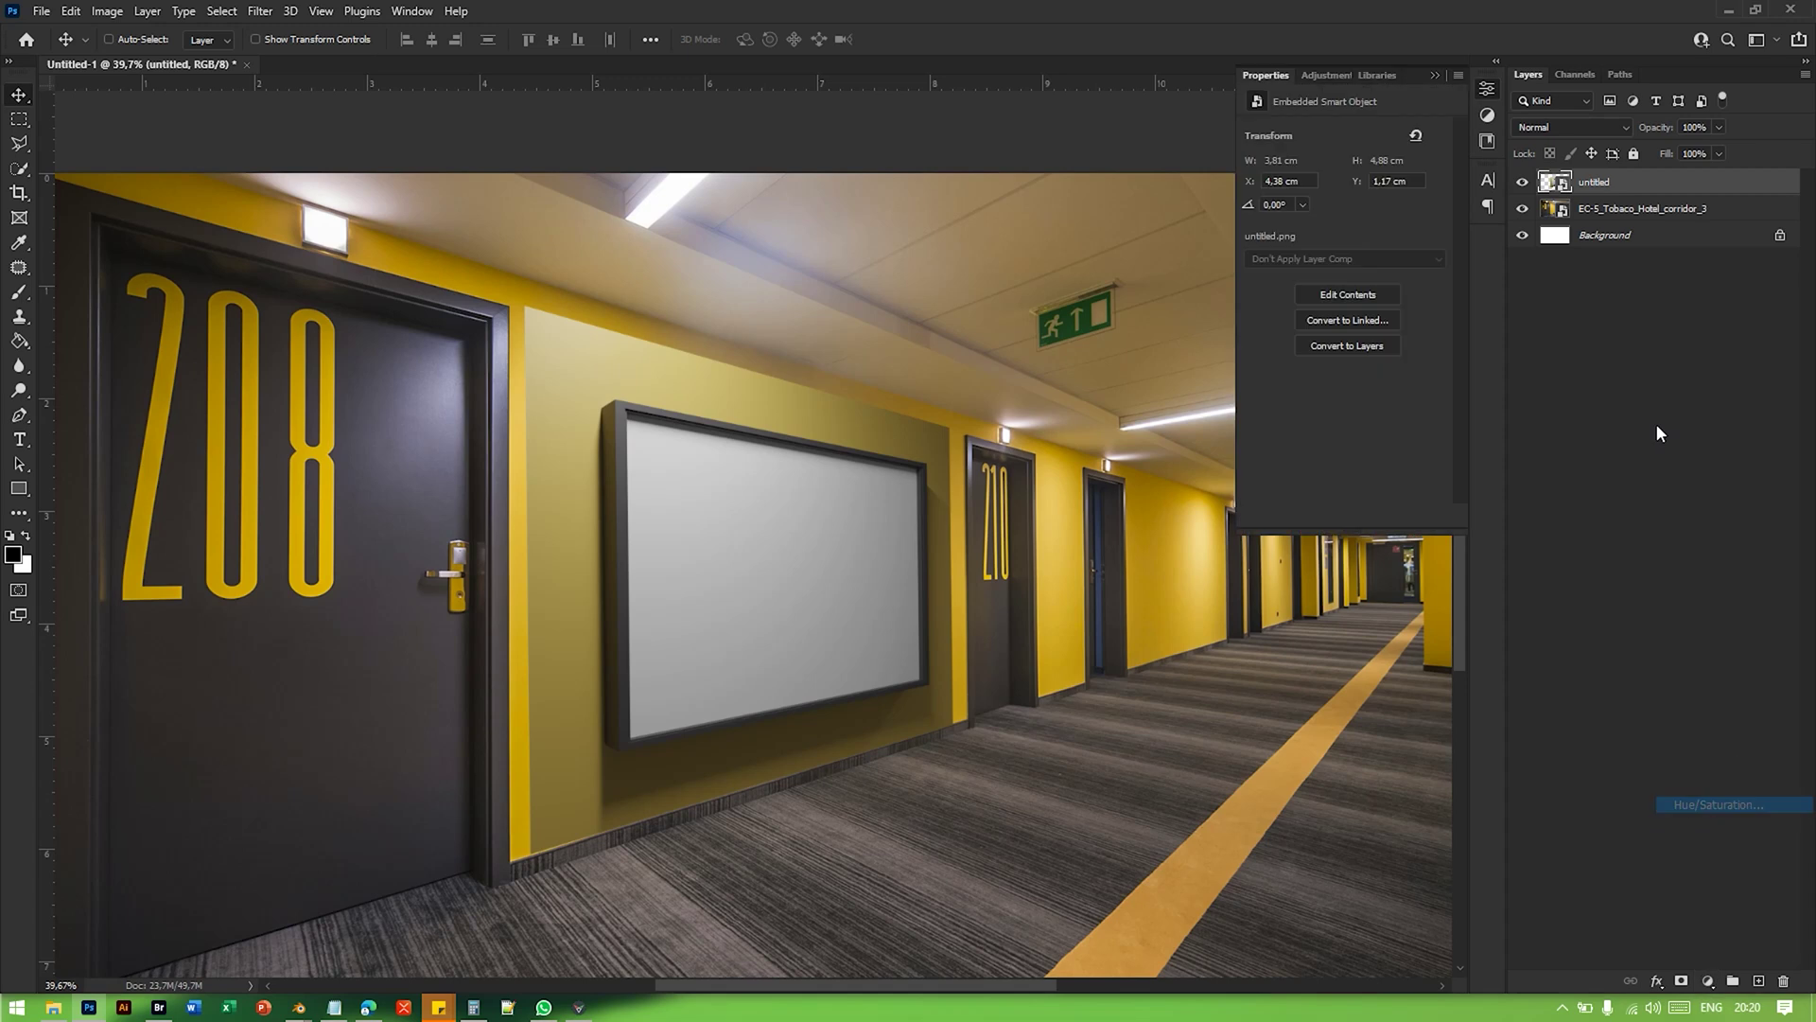
{"action": "left_click", "coordinate": [1326, 518]}
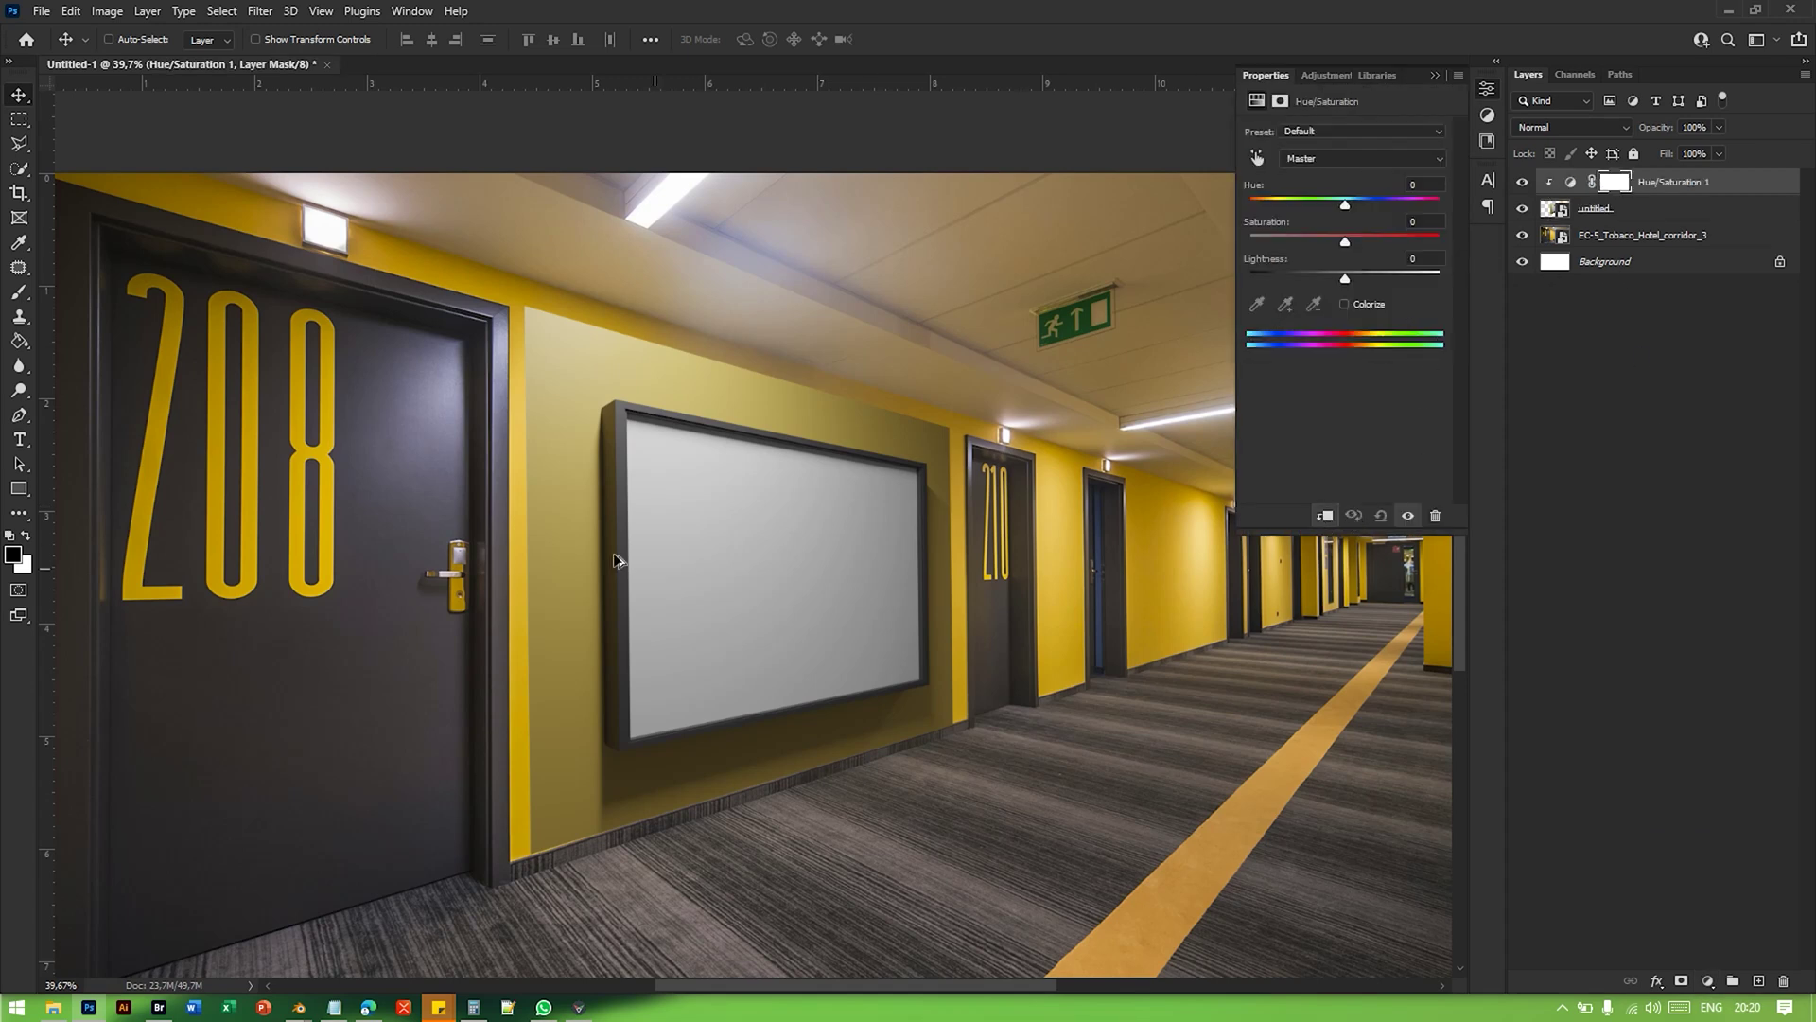
Step: Set the Yellows saturation to +49 in the Hue/Saturation adjustment to match the board's wall to the corridor
{"action": "scroll", "coordinate": [616, 560], "scroll_direction": "up", "scroll_amount": 2, "text": "alt"}
{"action": "left_click", "coordinate": [1347, 161]}
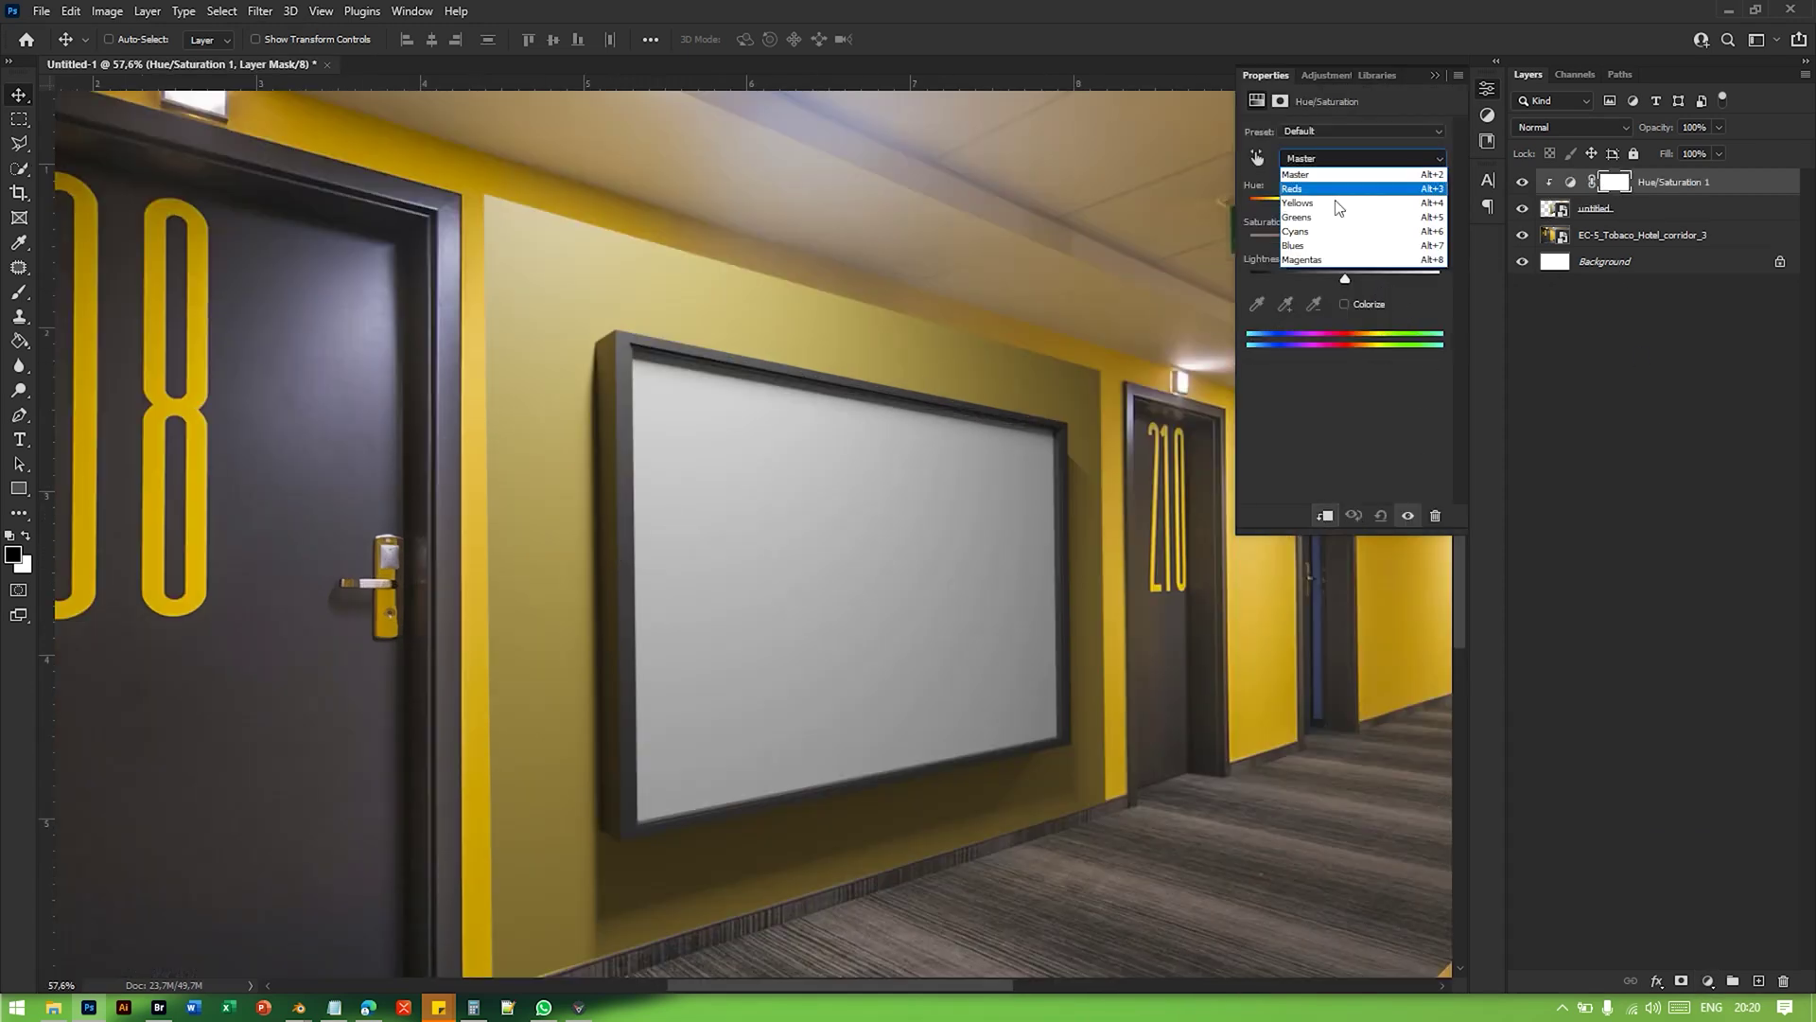
{"action": "left_click", "coordinate": [1309, 209]}
{"action": "left_click_drag", "start_coordinate": [1353, 238], "coordinate": [1392, 240]}
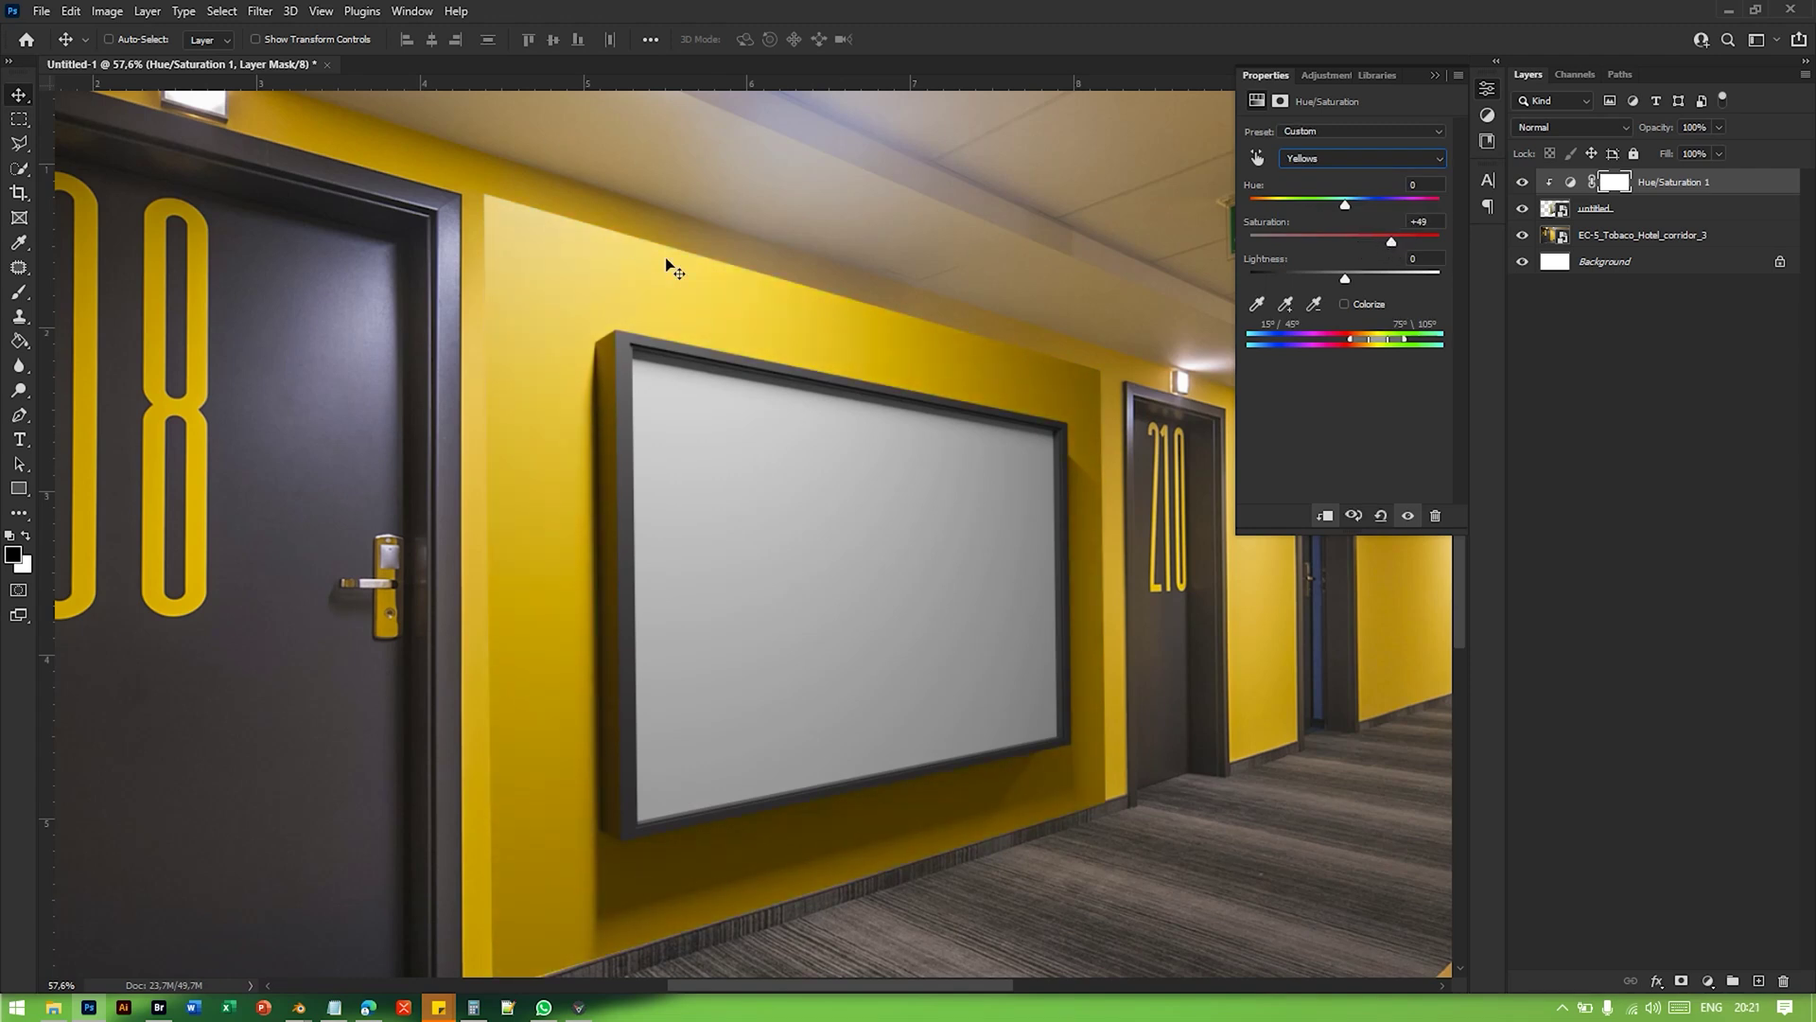
{"action": "scroll", "coordinate": [640, 426], "scroll_direction": "down", "scroll_amount": 3, "text": "alt"}
{"action": "scroll", "coordinate": [742, 594], "scroll_direction": "up", "scroll_amount": 3, "text": "alt"}
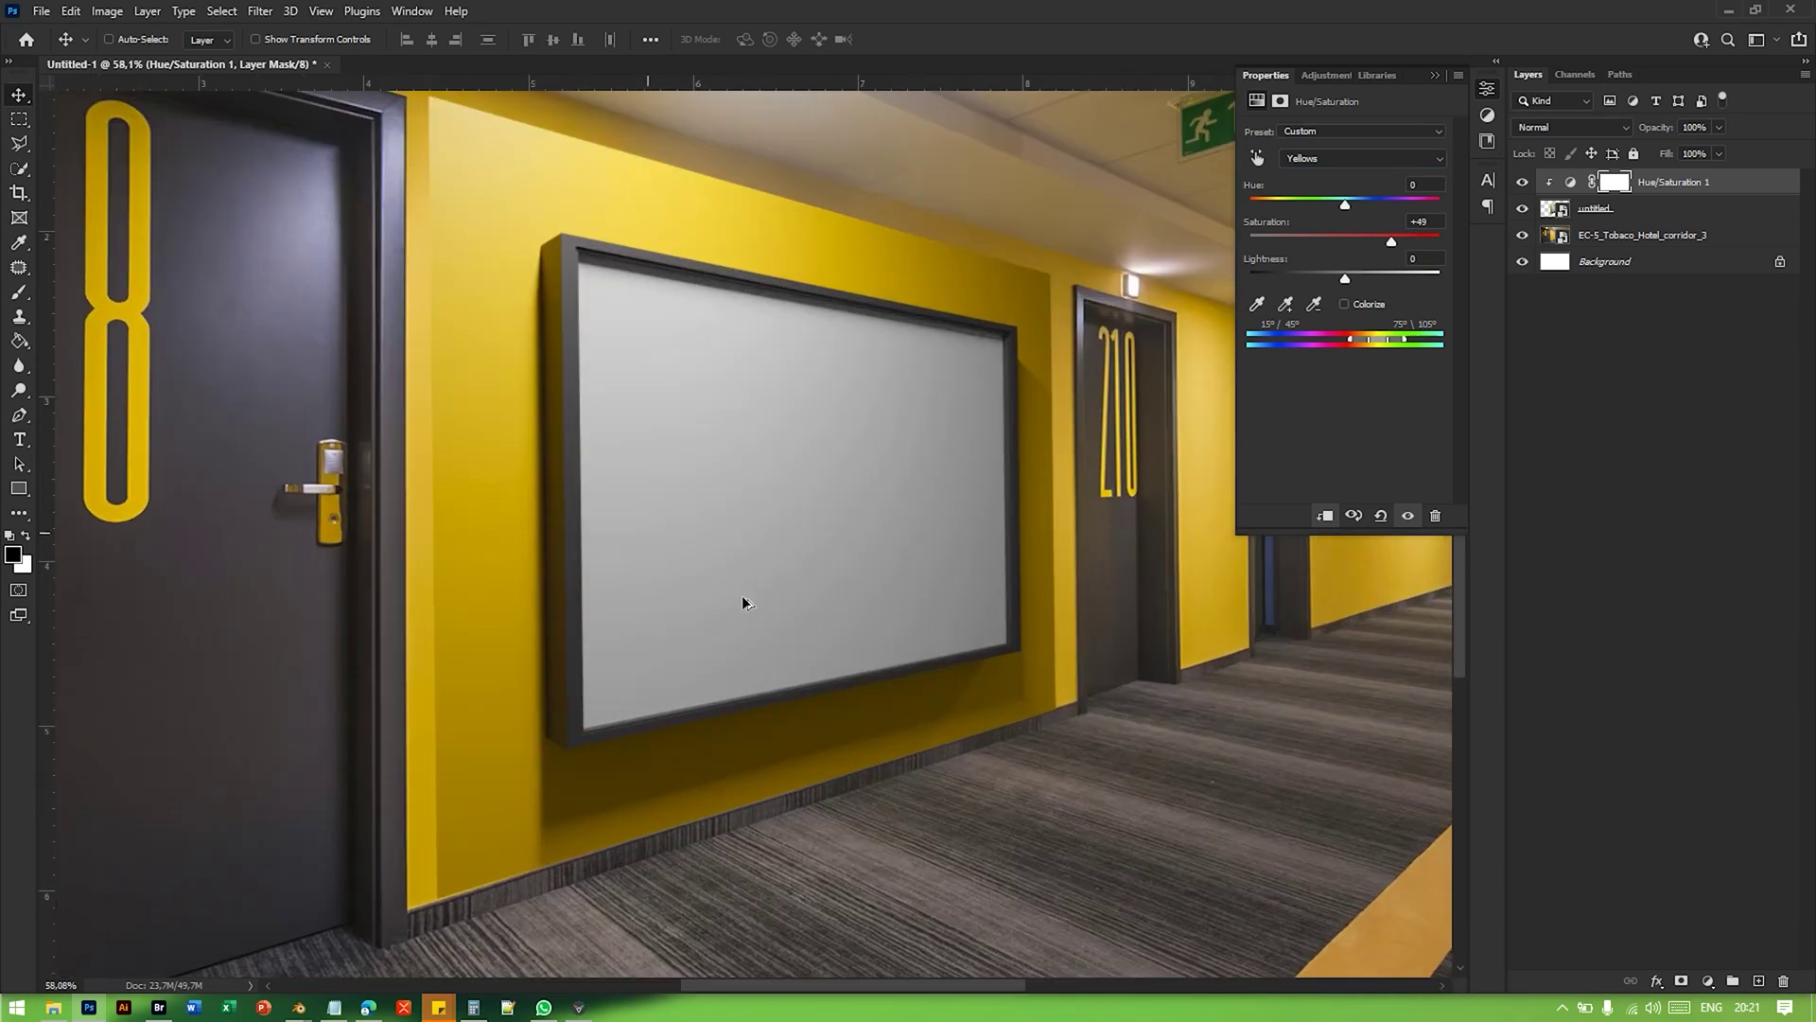
{"action": "scroll", "coordinate": [761, 553], "scroll_direction": "up", "scroll_amount": 1}
{"action": "scroll", "coordinate": [774, 543], "scroll_direction": "down", "scroll_amount": 1}
{"action": "scroll", "coordinate": [851, 531], "scroll_direction": "up", "scroll_amount": 1}
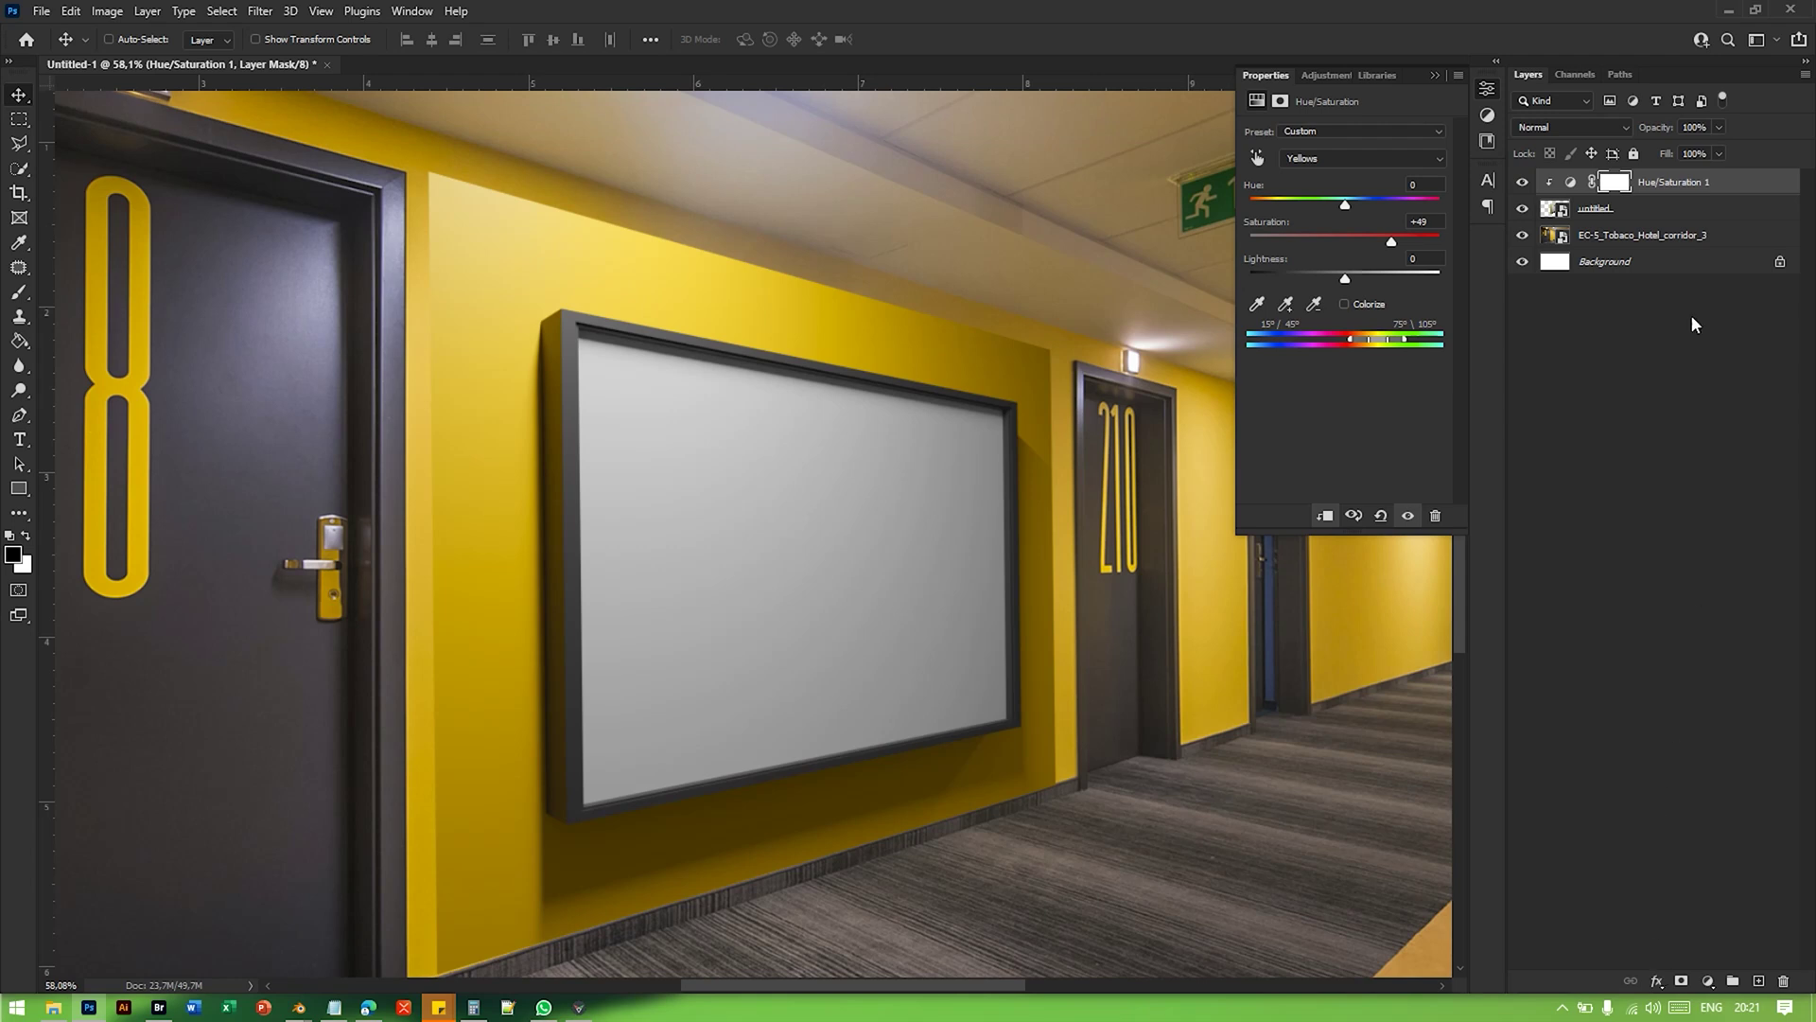
Step: Add a layer mask to the untitled layer and paint black with a soft brush to blend the wall panel's outer edges
{"action": "left_click", "coordinate": [1662, 212]}
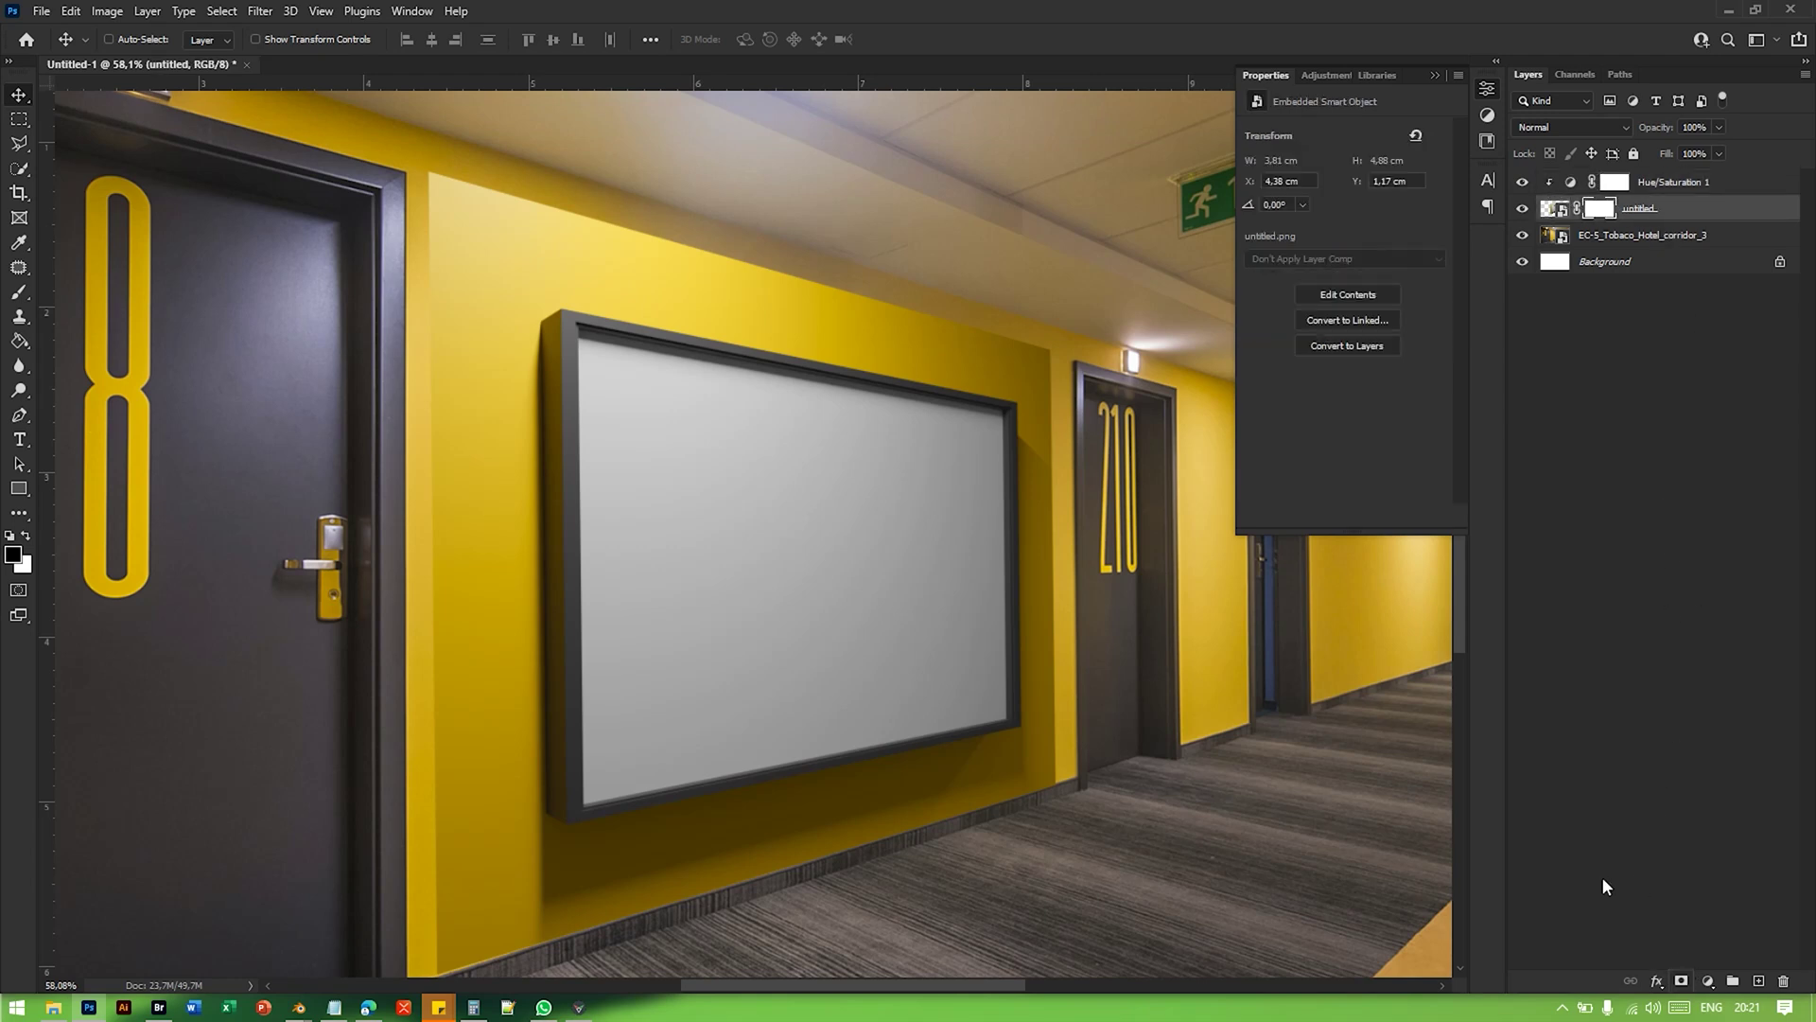
{"action": "key", "text": "b"}
{"action": "scroll", "coordinate": [523, 279], "scroll_direction": "down", "scroll_amount": 2, "text": "alt"}
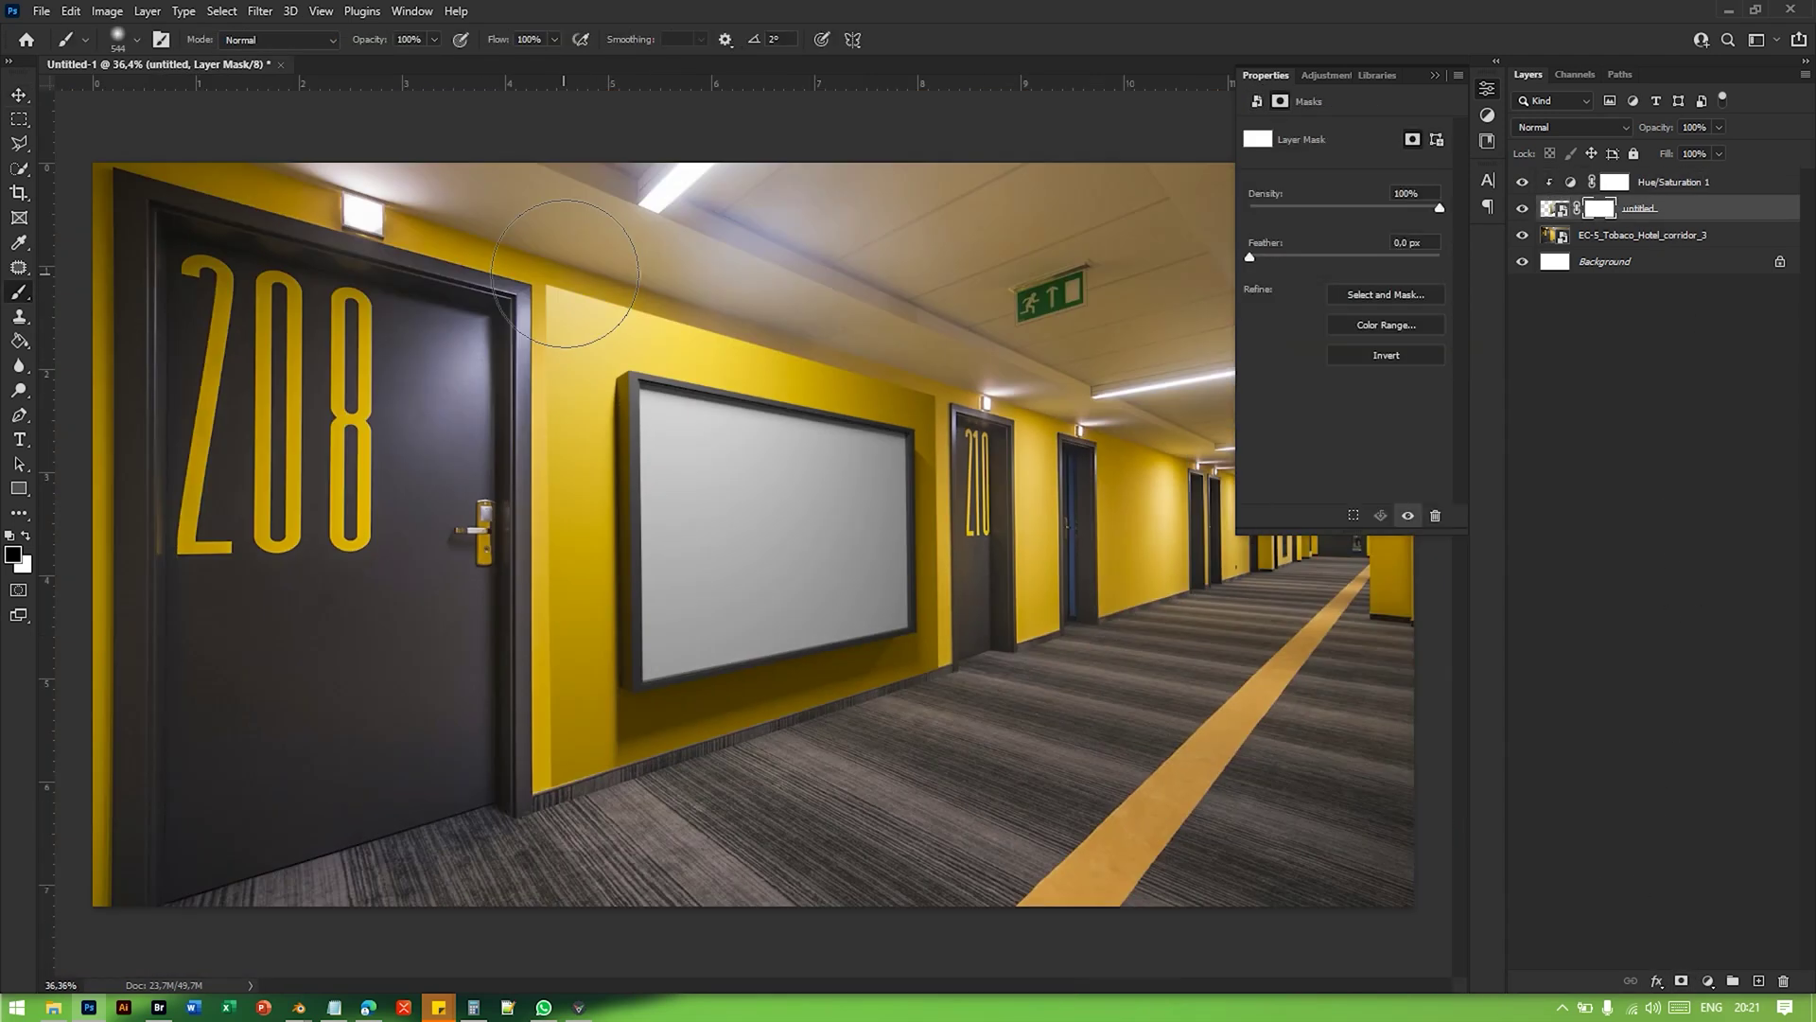
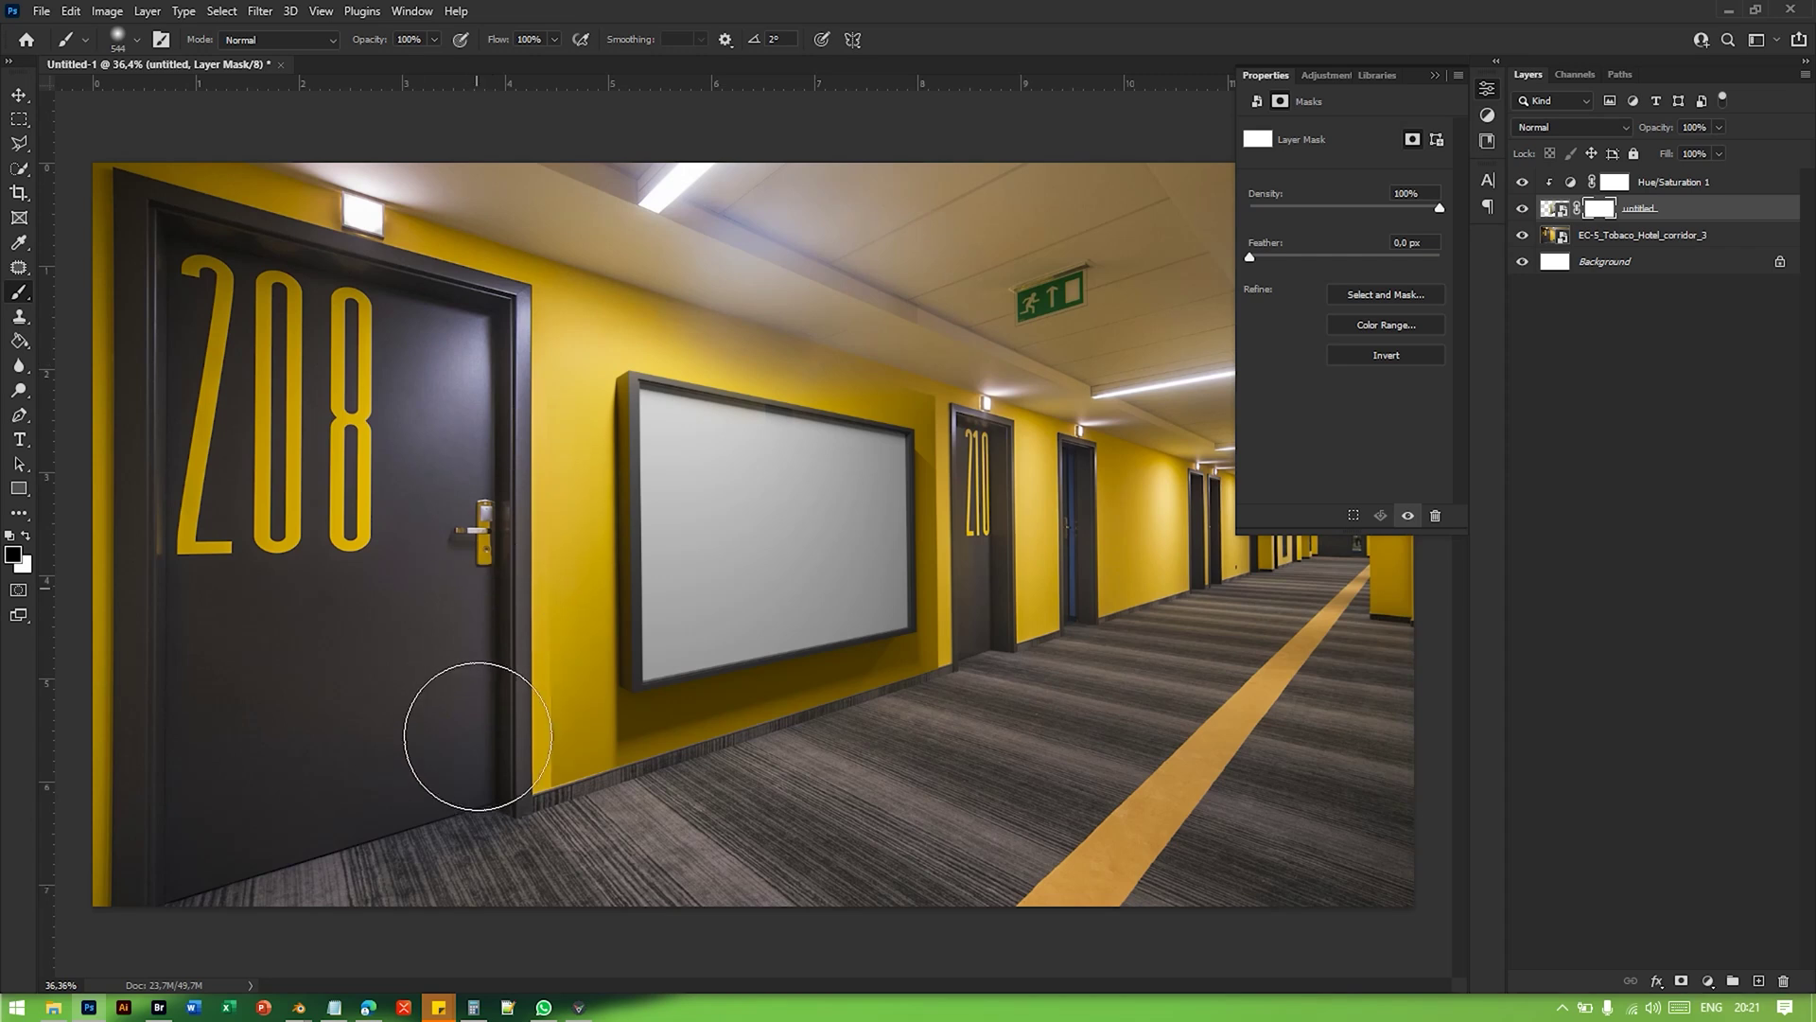
{"action": "left_click_drag", "start_coordinate": [533, 885], "coordinate": [936, 866]}
{"action": "scroll", "coordinate": [1102, 606], "scroll_direction": "up", "scroll_amount": 8, "text": "alt"}
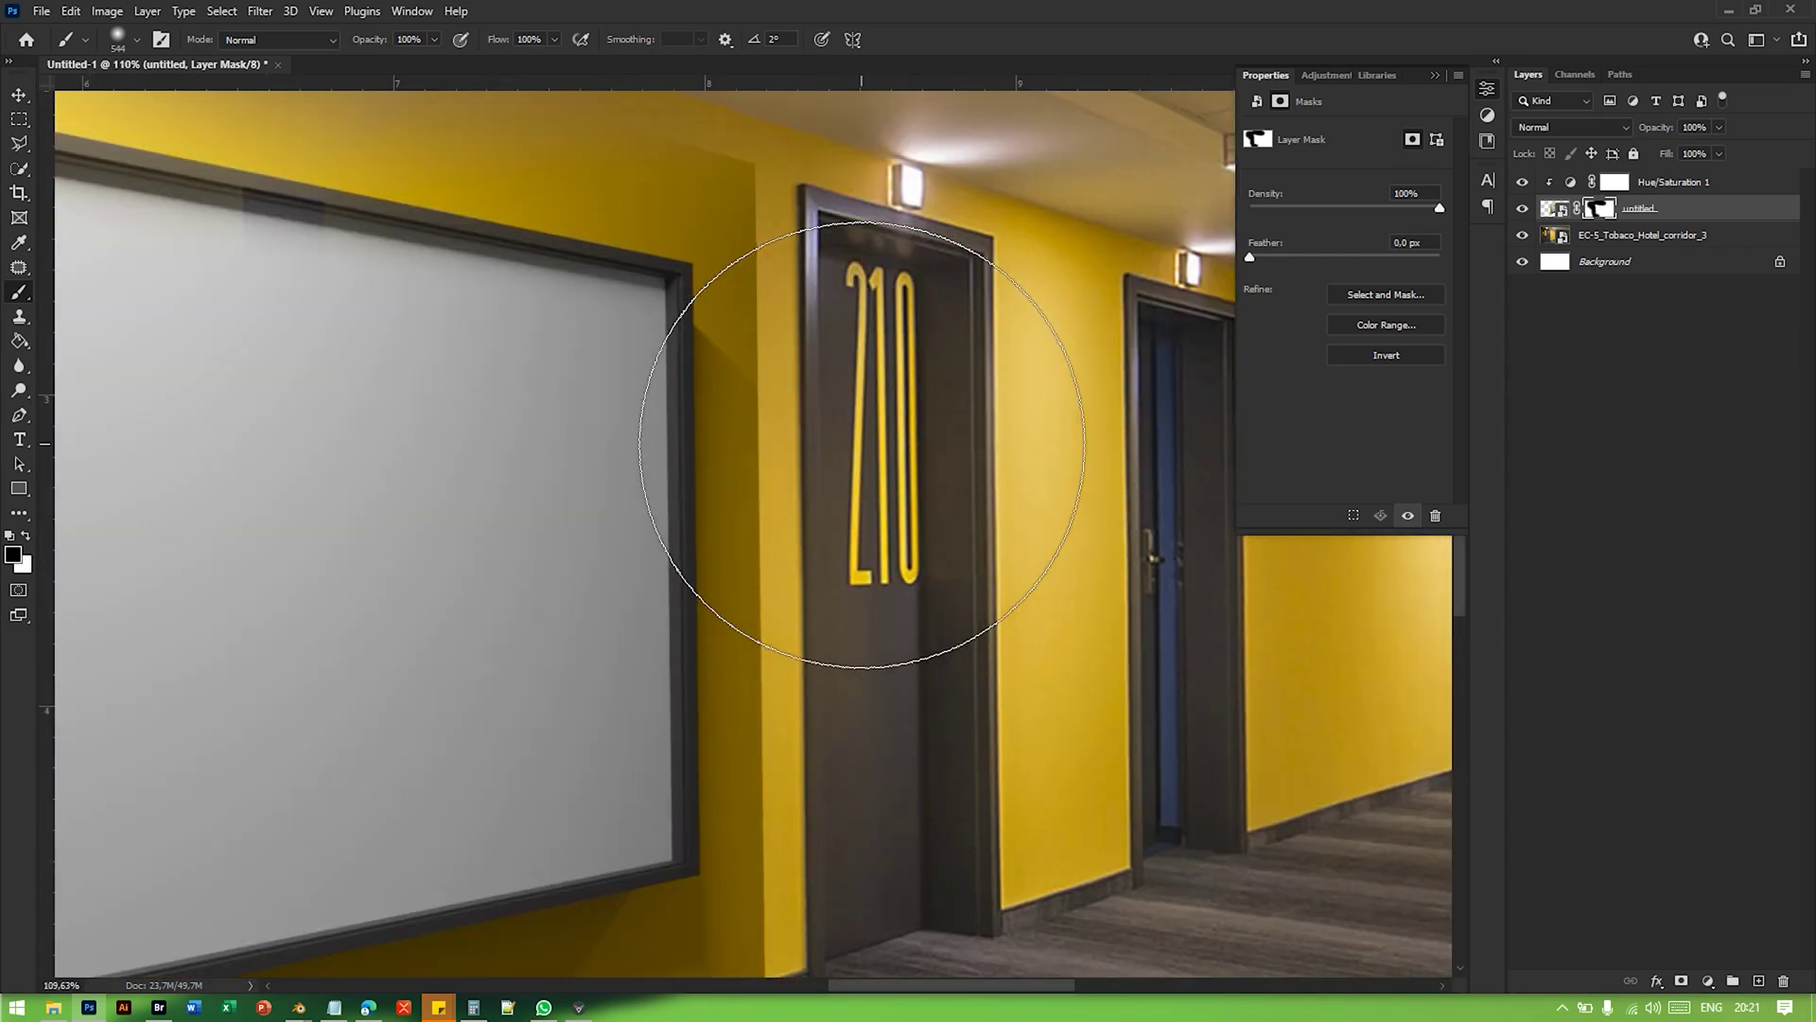
{"action": "scroll", "coordinate": [861, 444], "scroll_direction": "down", "scroll_amount": 3, "text": "alt"}
{"action": "mouse_move", "coordinate": [810, 405]}
{"action": "right_mouse_down", "text": "alt"}
{"action": "mouse_move", "coordinate": [700, 437]}
{"action": "mouse_move", "coordinate": [690, 394]}
{"action": "right_mouse_up", "text": "alt"}
{"action": "scroll", "coordinate": [799, 369], "scroll_direction": "down", "scroll_amount": 4, "text": "alt"}
{"action": "scroll", "coordinate": [185, 222], "scroll_direction": "up", "scroll_amount": 2}
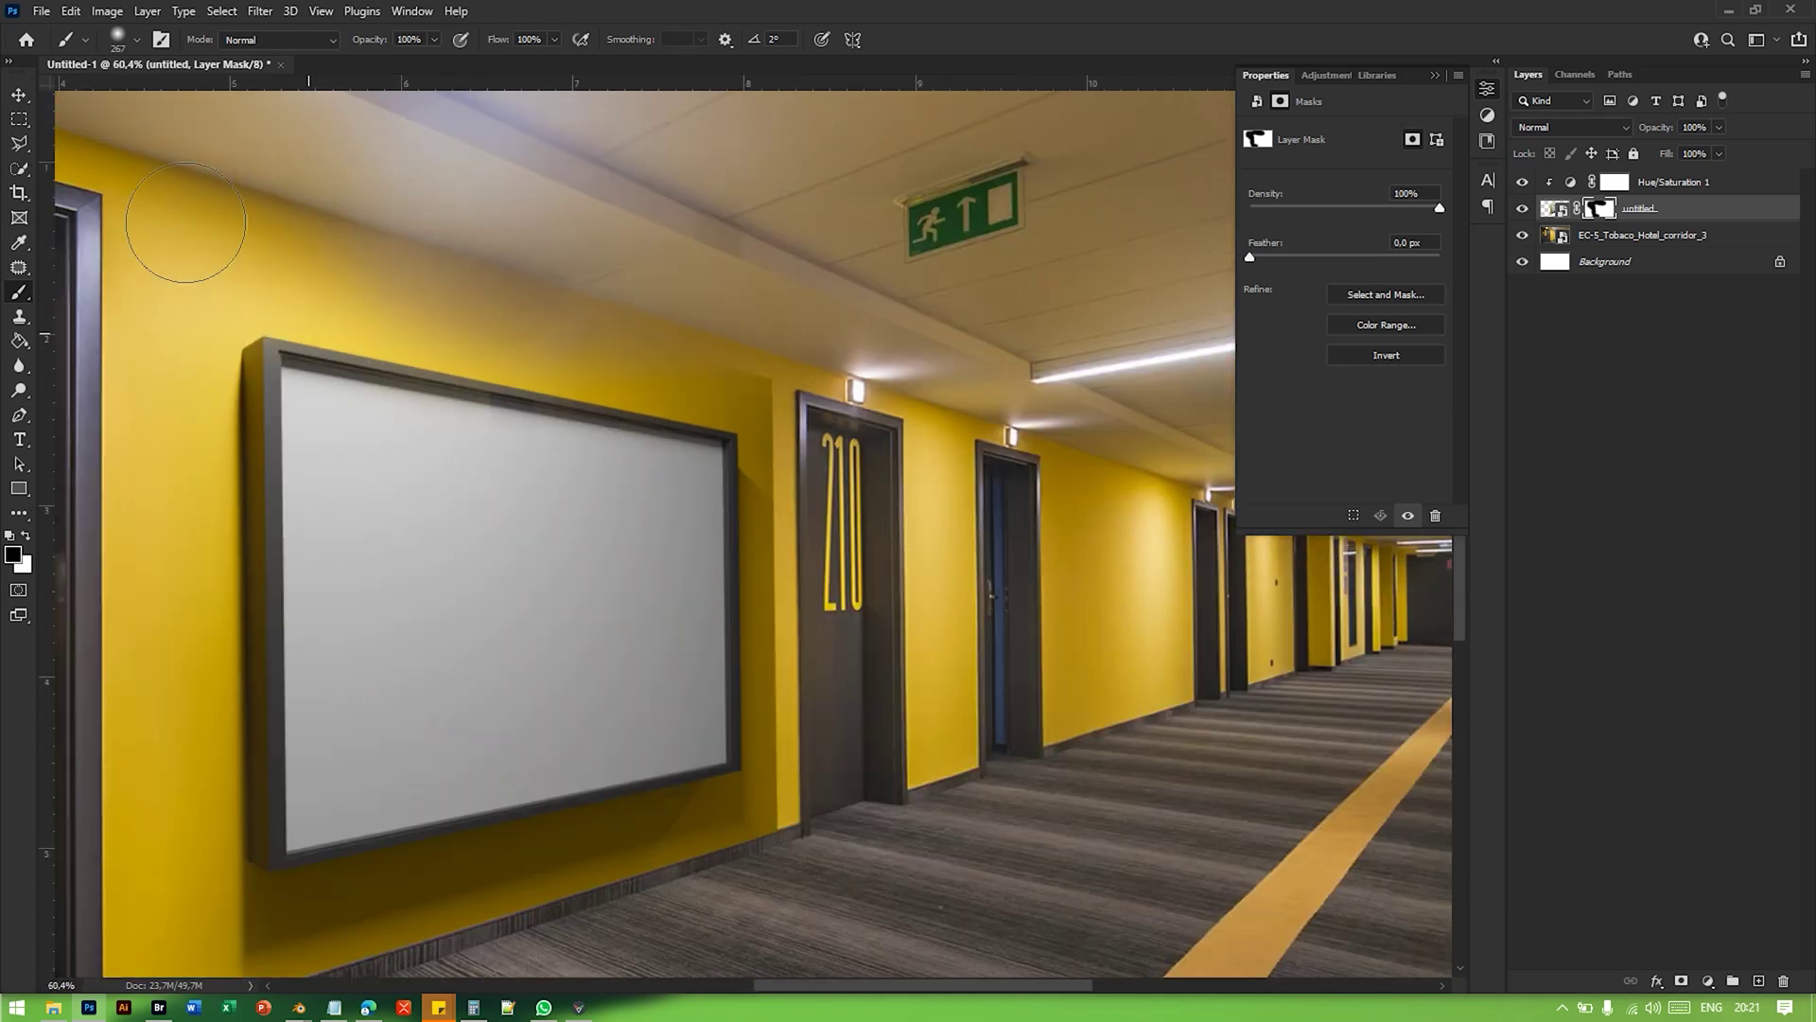
Step: Outline the board's complete outer frame with a closed Polygonal Lasso selection
{"action": "left_click", "coordinate": [18, 142]}
{"action": "scroll", "coordinate": [248, 374], "scroll_direction": "up", "scroll_amount": 5, "text": "alt"}
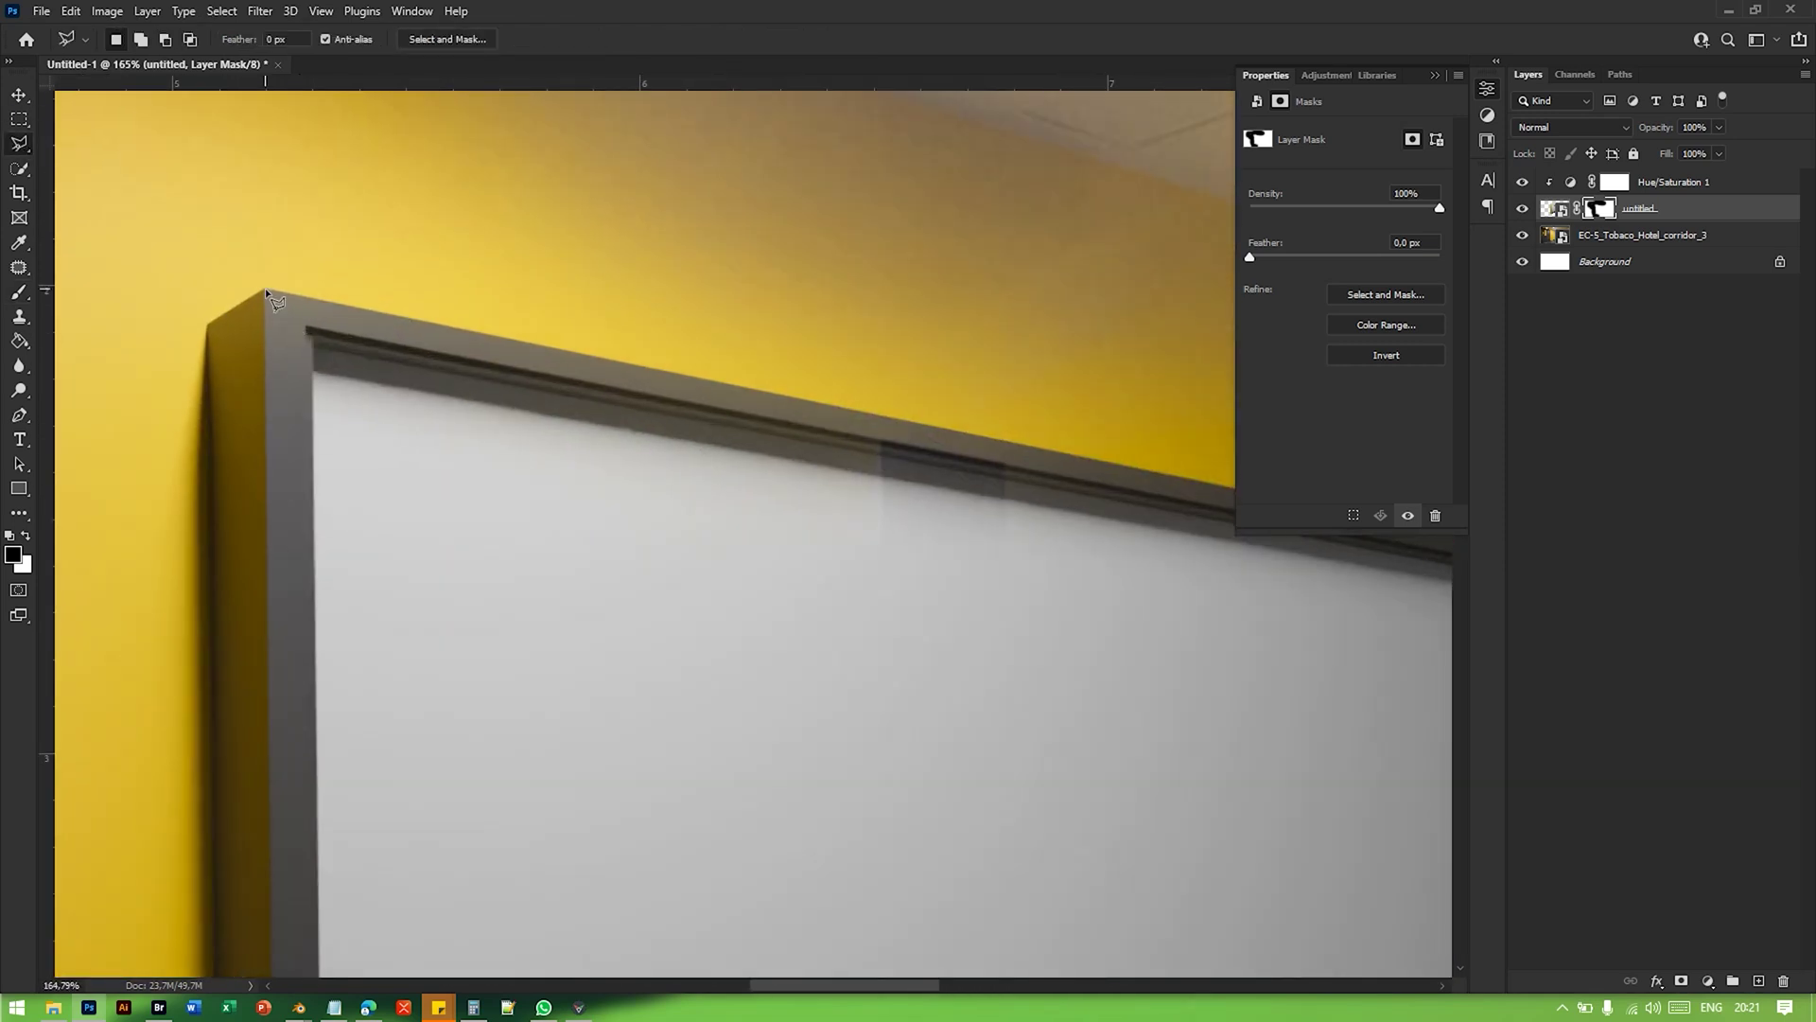
{"action": "scroll", "coordinate": [868, 501], "scroll_direction": "down", "scroll_amount": 3, "text": "alt"}
{"action": "left_click_drag", "start_coordinate": [686, 551], "coordinate": [139, 422]}
{"action": "scroll", "coordinate": [745, 426], "scroll_direction": "up", "scroll_amount": 3, "text": "alt"}
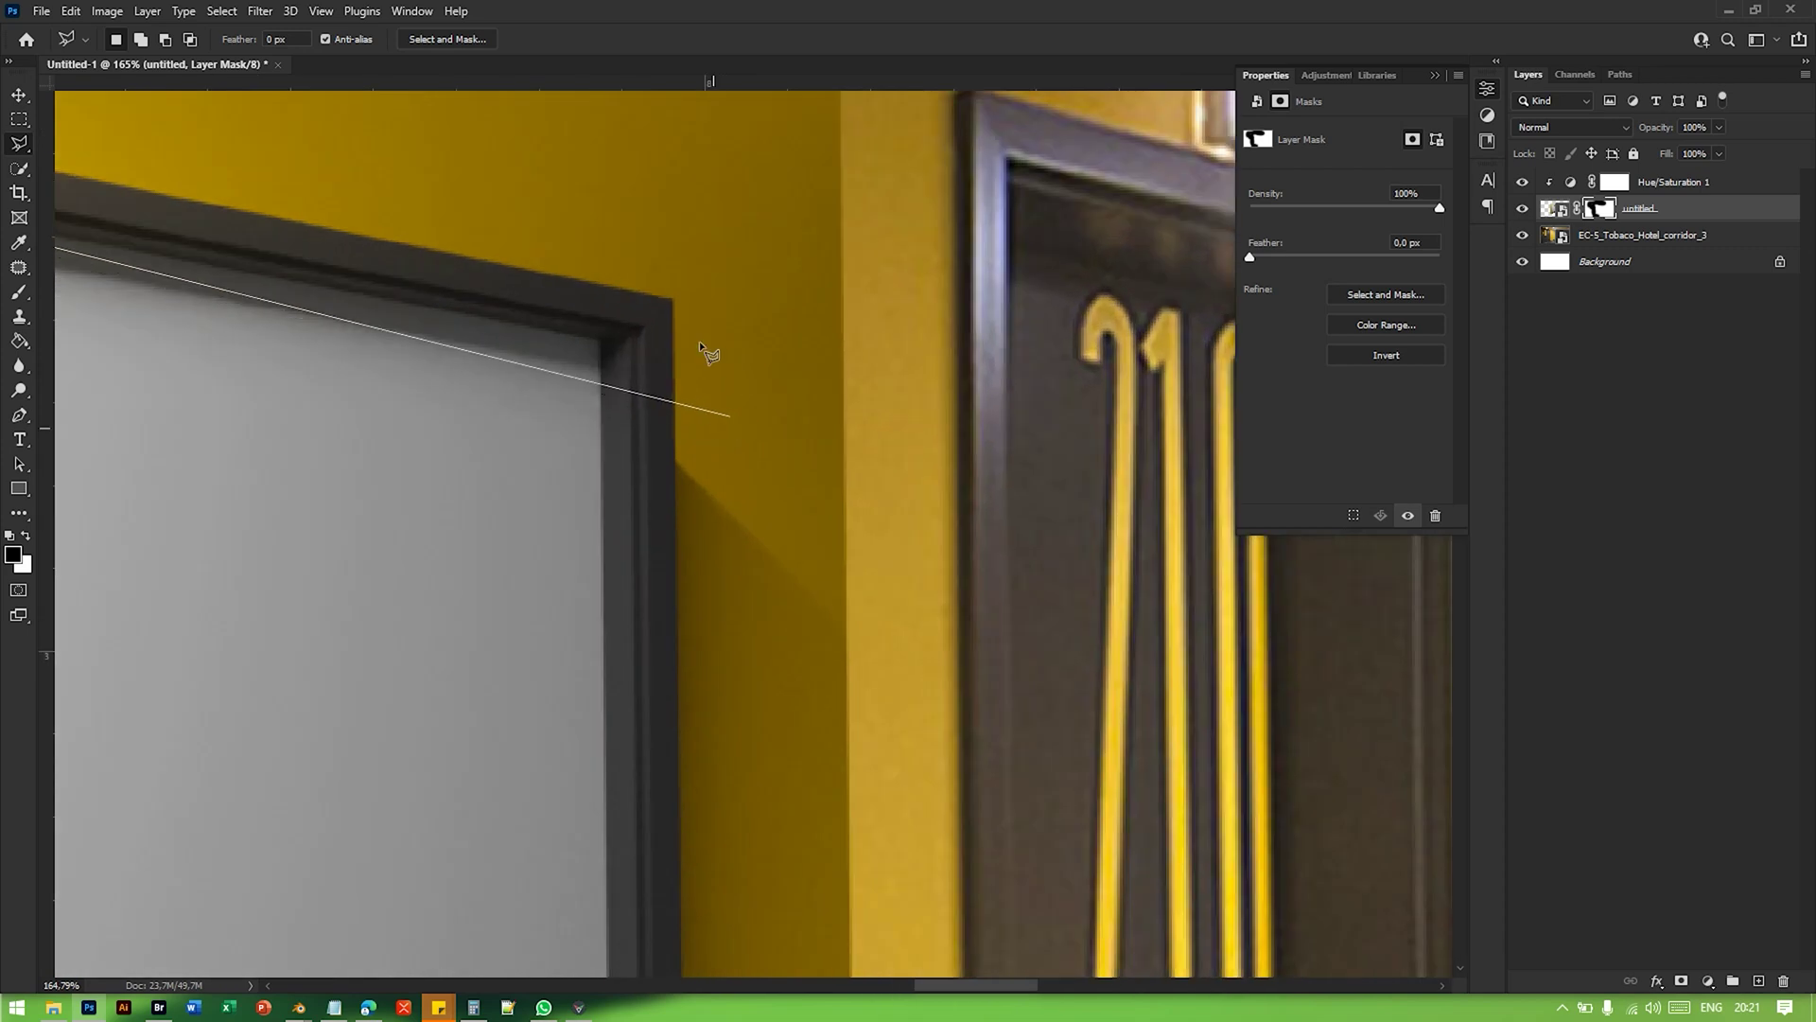
{"action": "left_click", "coordinate": [674, 302]}
{"action": "left_click_drag", "start_coordinate": [674, 832], "coordinate": [728, 227]}
{"action": "left_click", "coordinate": [754, 735]}
{"action": "mouse_move", "coordinate": [312, 681]}
{"action": "left_mouse_down"}
{"action": "mouse_move", "coordinate": [628, 470]}
{"action": "mouse_move", "coordinate": [1116, 473]}
{"action": "left_mouse_up"}
{"action": "left_click", "coordinate": [607, 547]}
{"action": "left_click", "coordinate": [506, 503]}
{"action": "left_click_drag", "start_coordinate": [690, 284], "coordinate": [700, 837]}
{"action": "left_click", "coordinate": [516, 348]}
{"action": "left_click", "coordinate": [620, 281]}
{"action": "scroll", "coordinate": [390, 407], "scroll_direction": "down", "scroll_amount": 4, "text": "alt"}
Step: Save the board outline selection as a new channel named Frame
{"action": "right_click", "coordinate": [657, 537]}
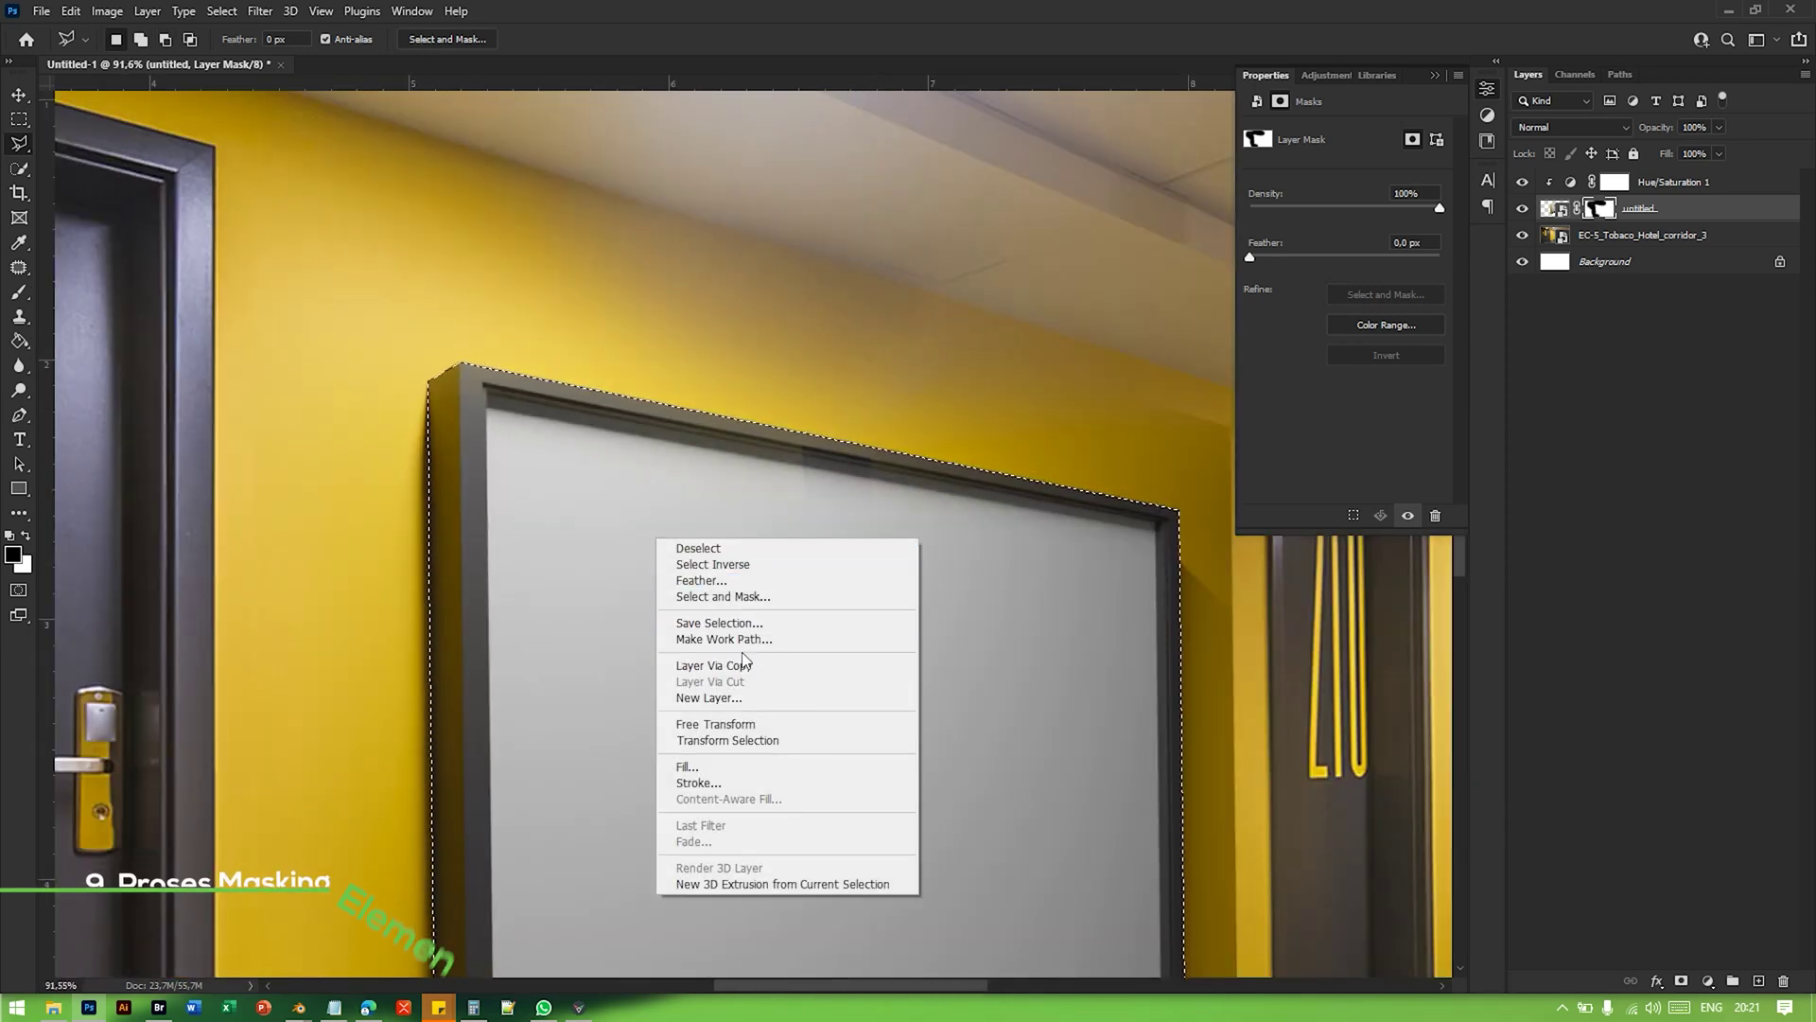
{"action": "left_click", "coordinate": [733, 623]}
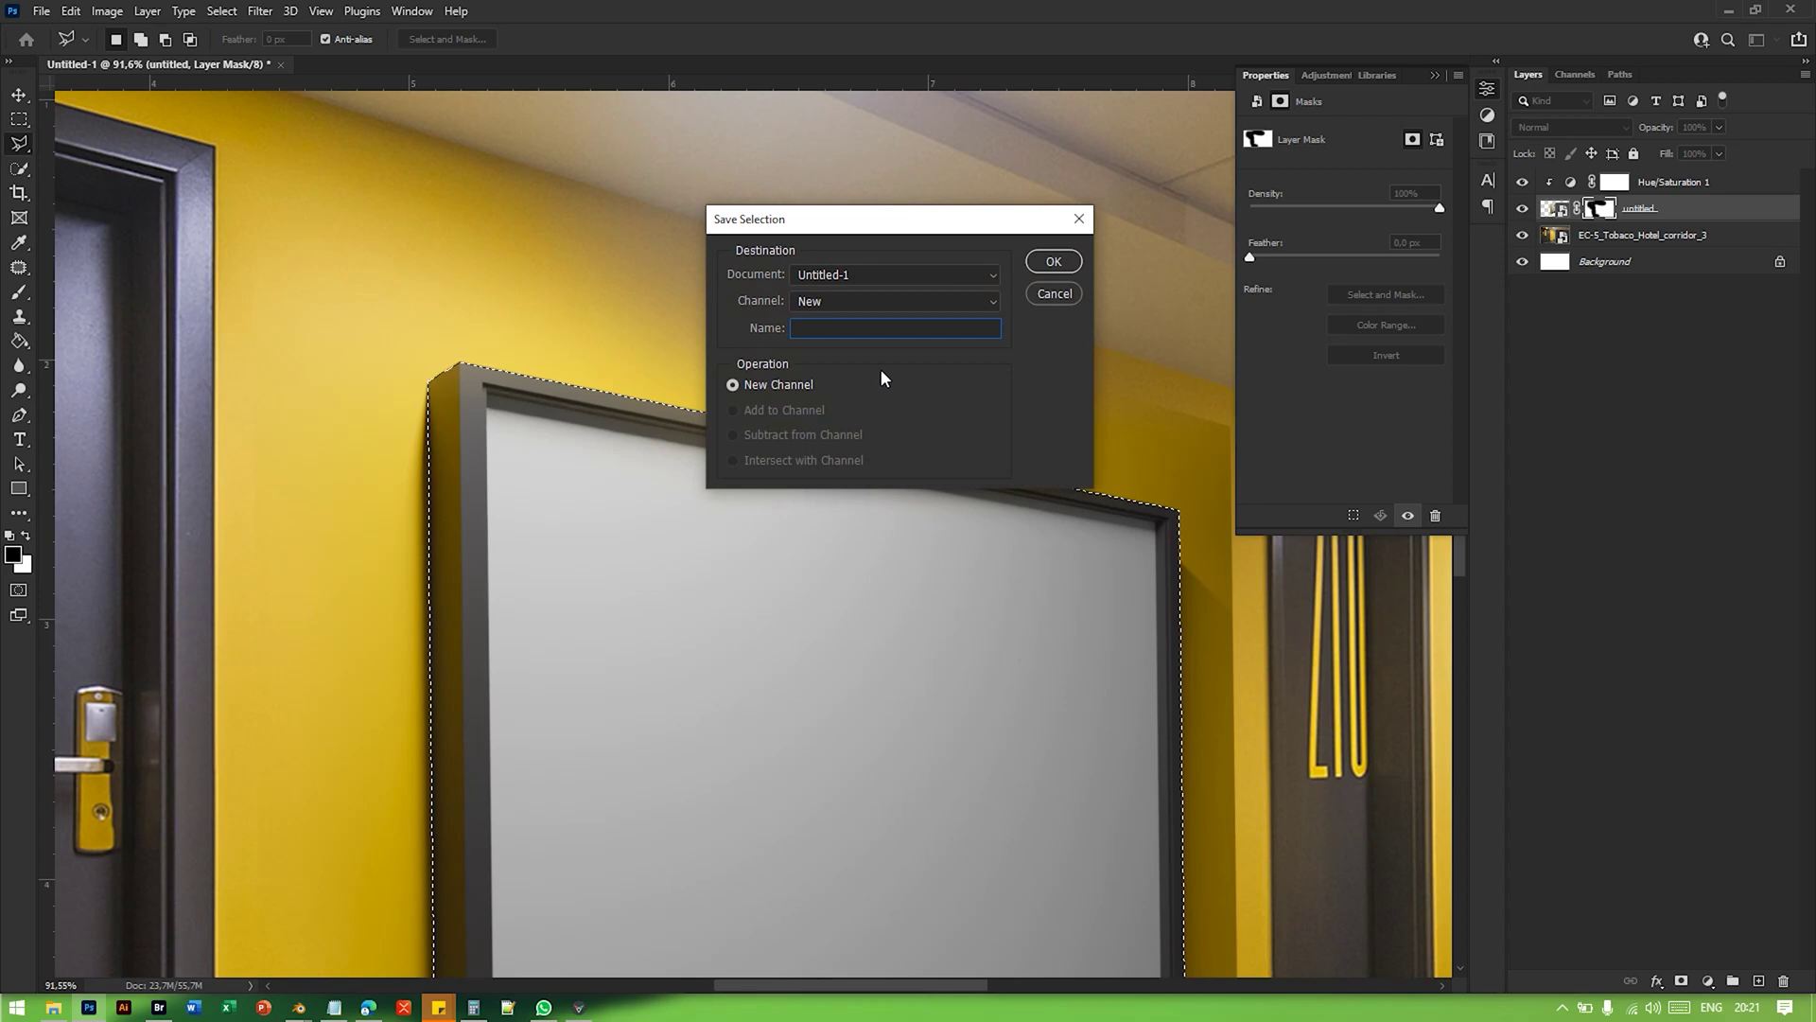
{"action": "type", "text": "Frame"}
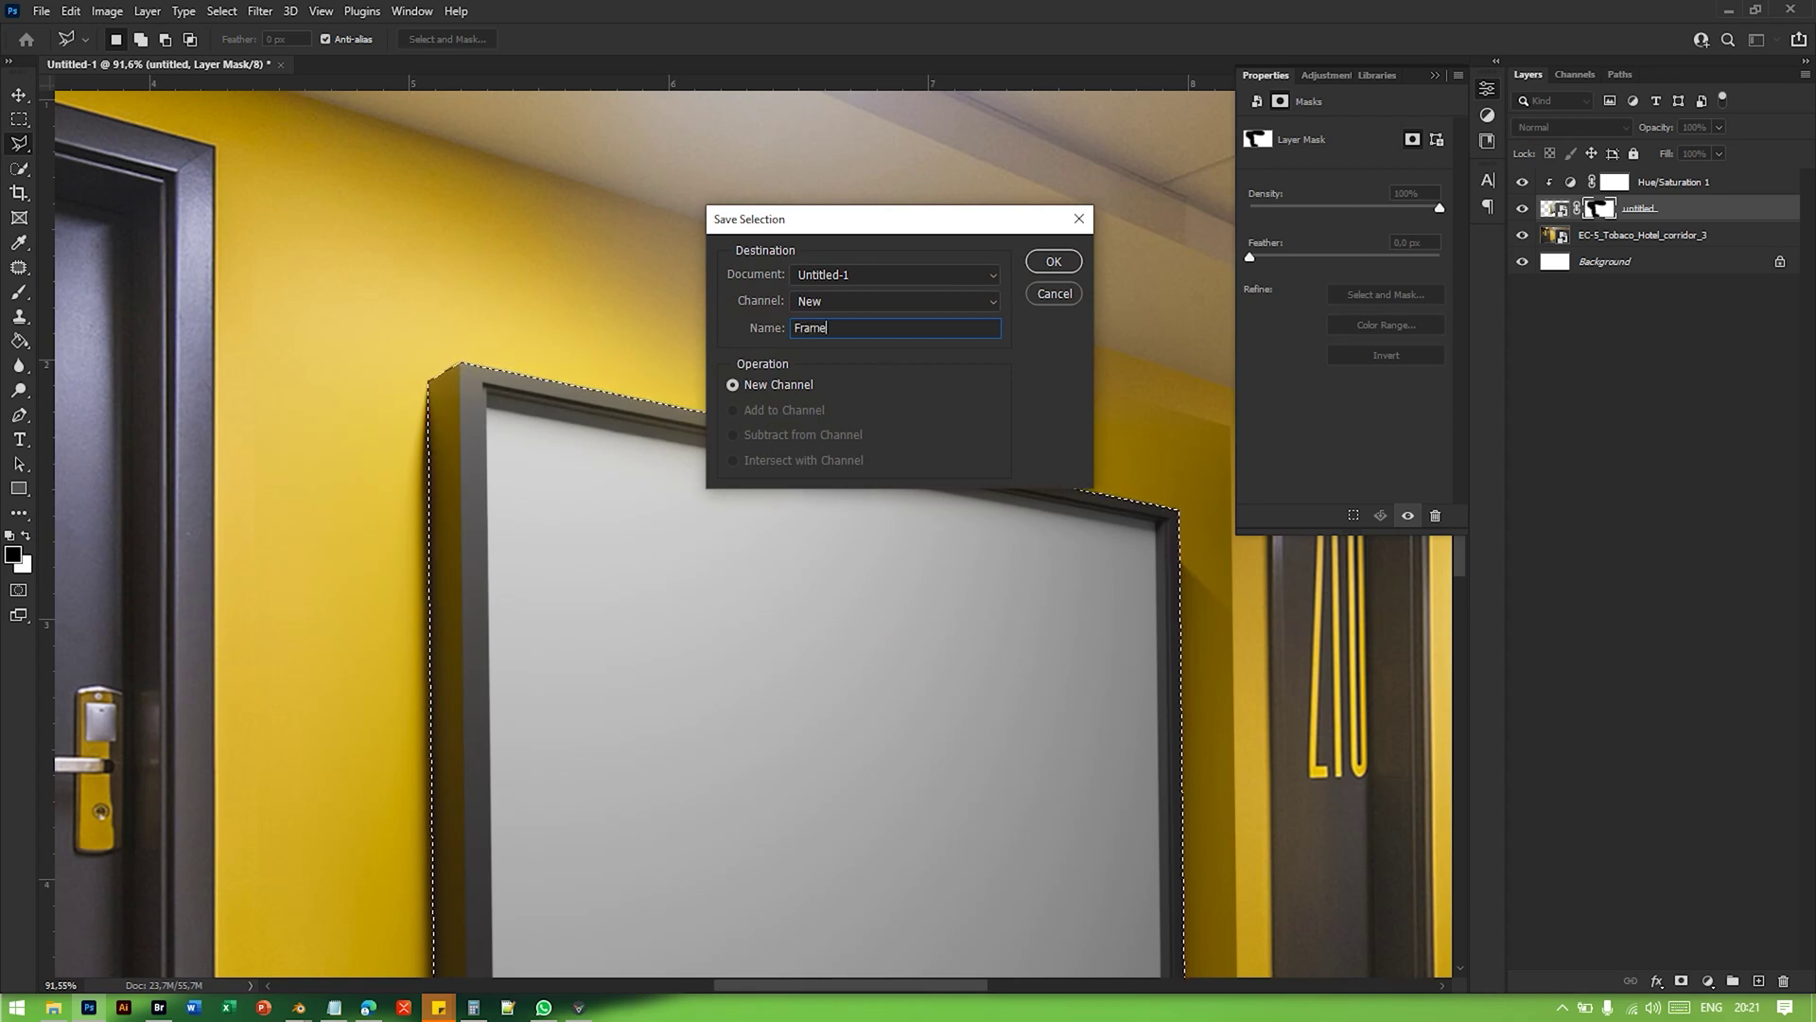
{"action": "key", "text": "Return"}
{"action": "left_click_drag", "start_coordinate": [876, 546], "coordinate": [836, 529]}
{"action": "scroll", "coordinate": [836, 529], "scroll_direction": "down", "scroll_amount": 4, "text": "alt"}
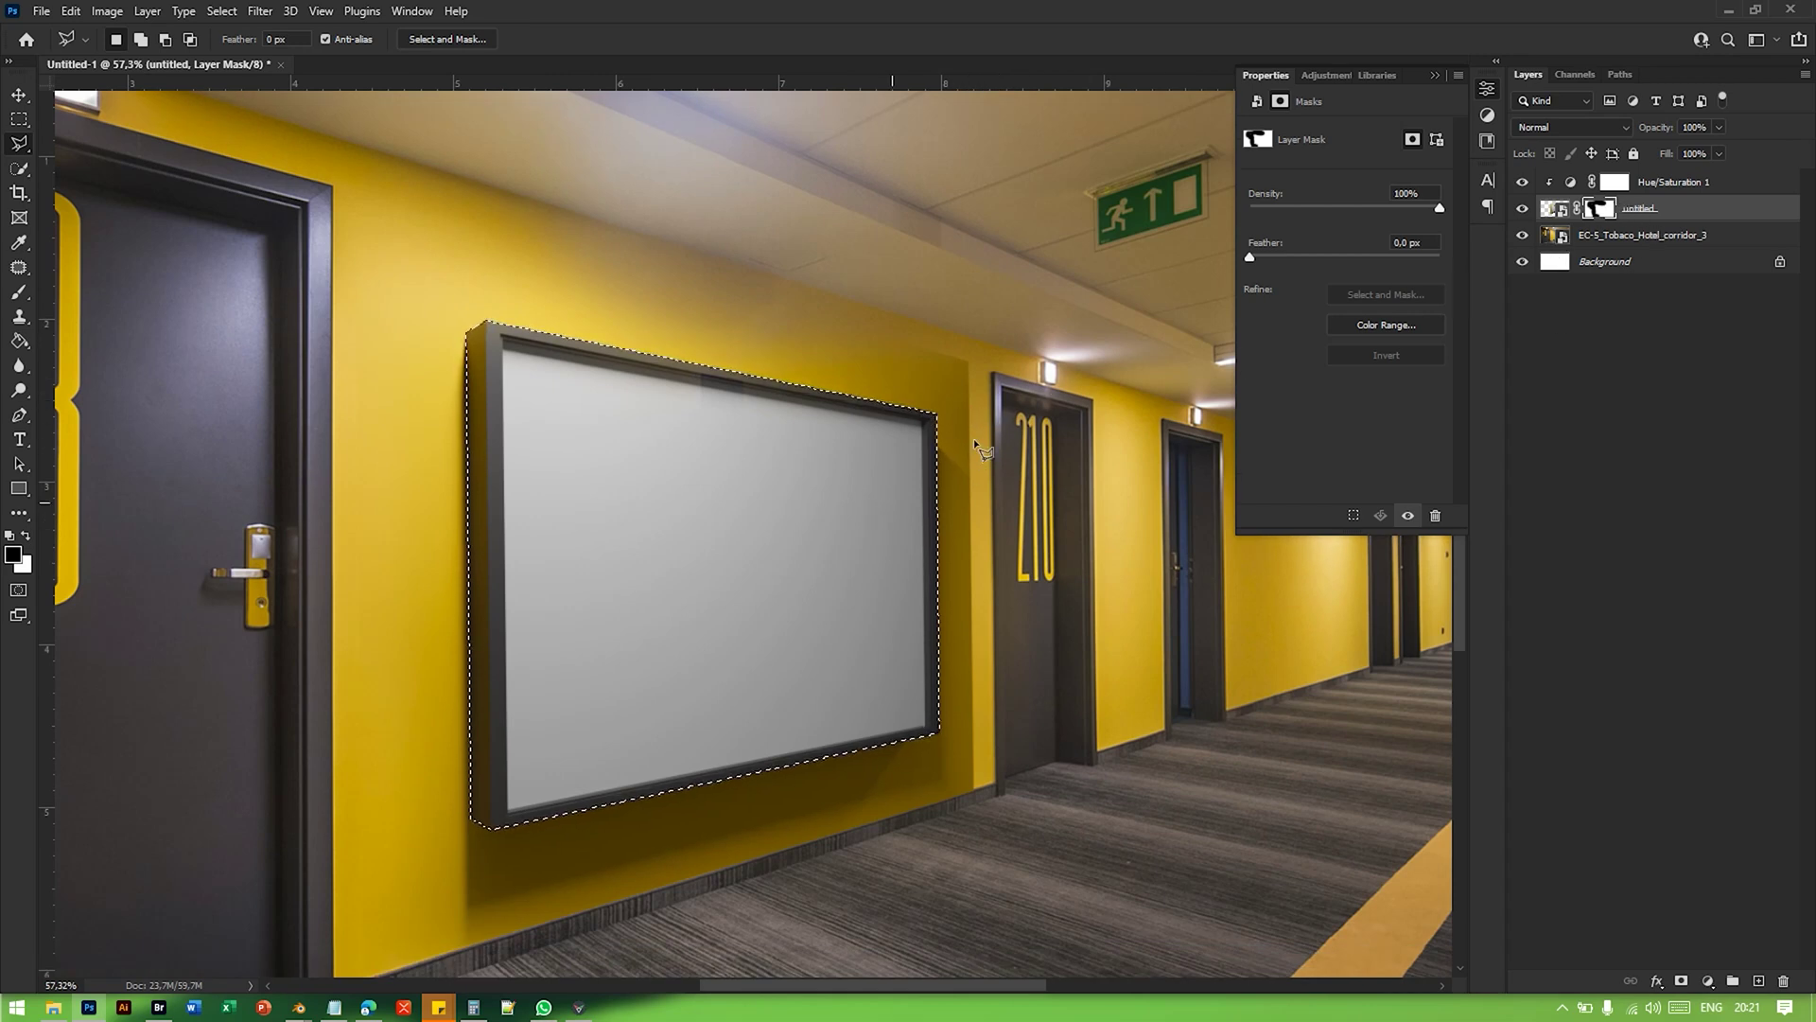
Step: Invert the board selection, paint black on the mask over the wall between board and door 210, and deselect
{"action": "key", "text": "b"}
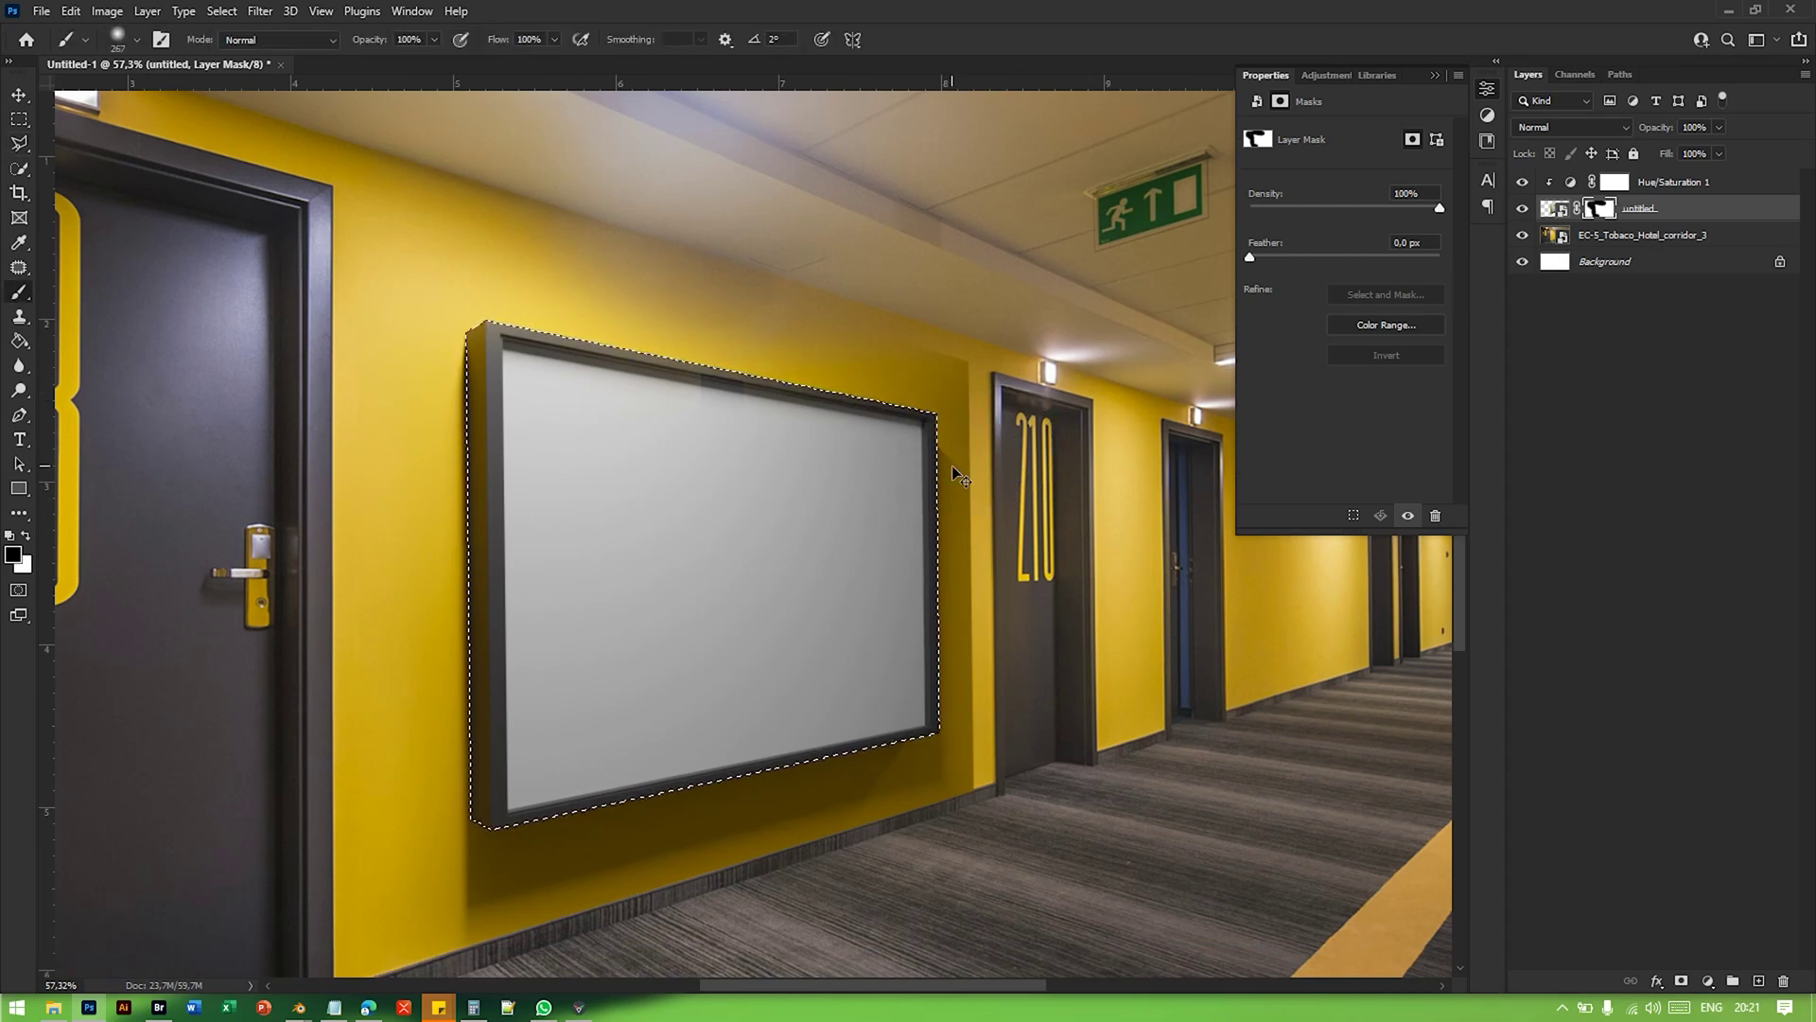
{"action": "scroll", "coordinate": [759, 871], "scroll_direction": "down", "scroll_amount": 5, "text": "alt"}
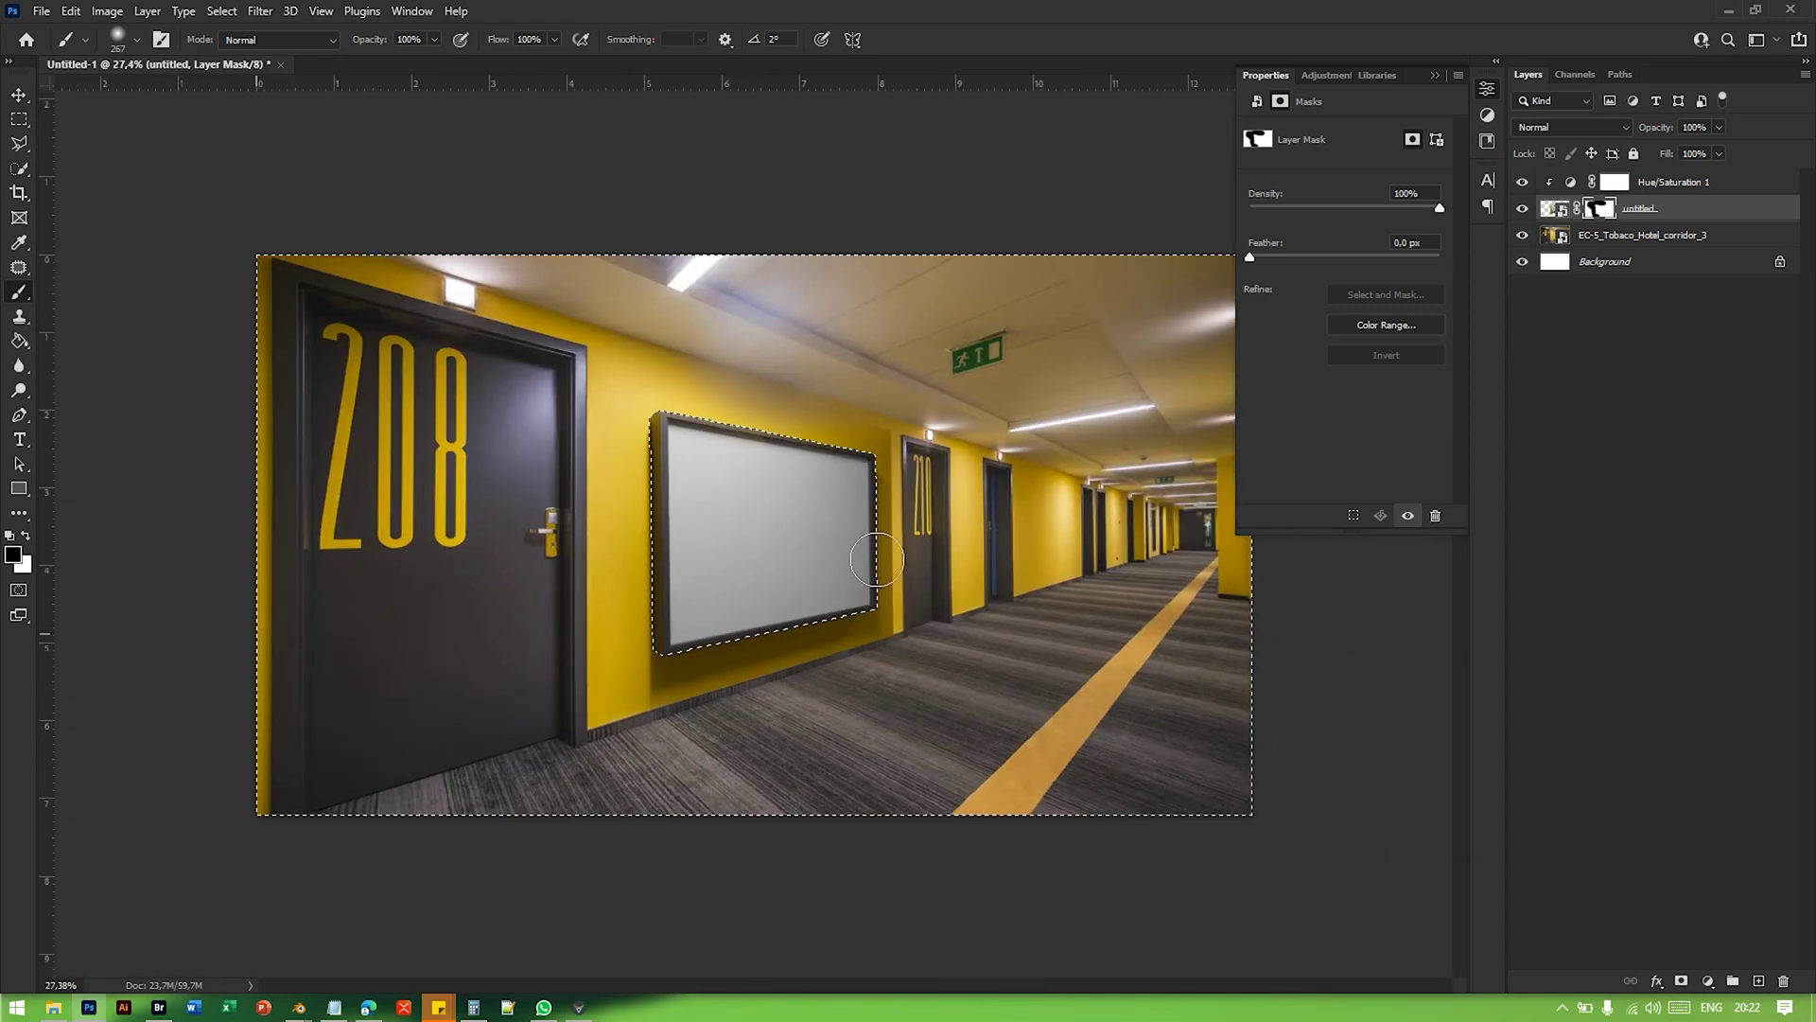
{"action": "scroll", "coordinate": [951, 525], "scroll_direction": "up", "scroll_amount": 5, "text": "alt"}
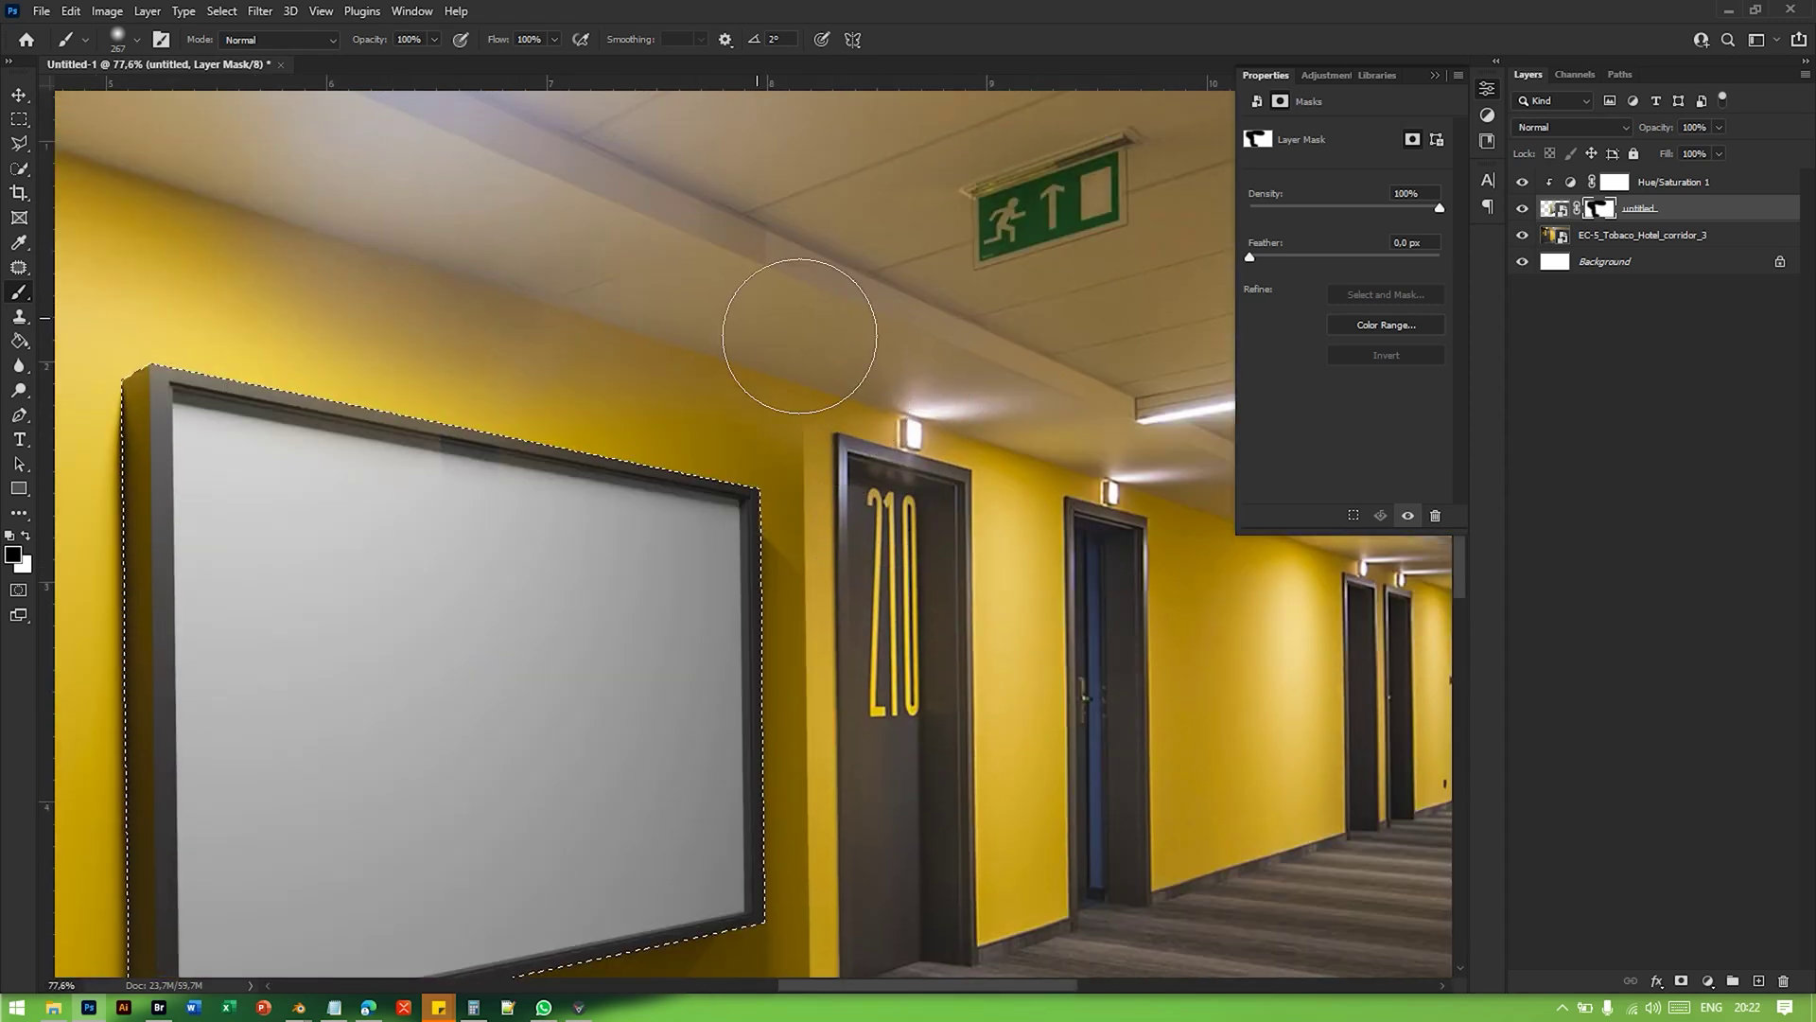
{"action": "right_click_drag", "start_coordinate": [898, 598], "coordinate": [955, 591], "text": "alt"}
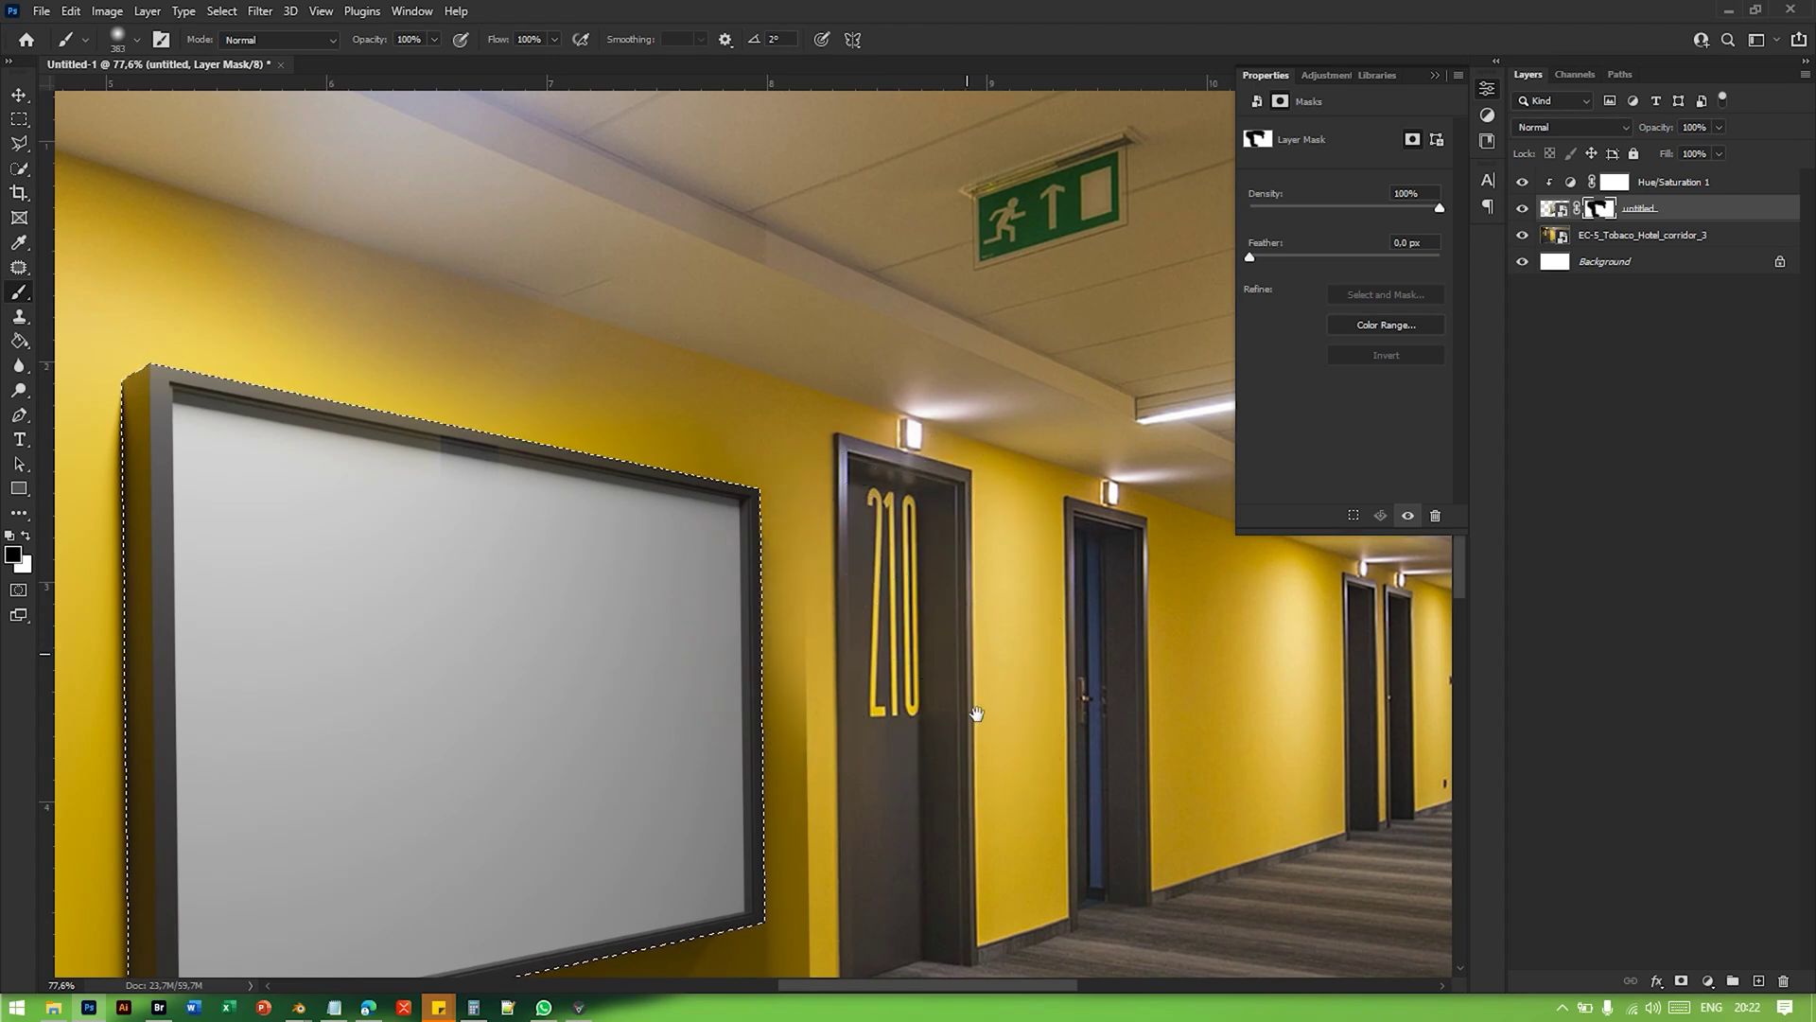
{"action": "scroll", "coordinate": [906, 584], "scroll_direction": "down", "scroll_amount": 5}
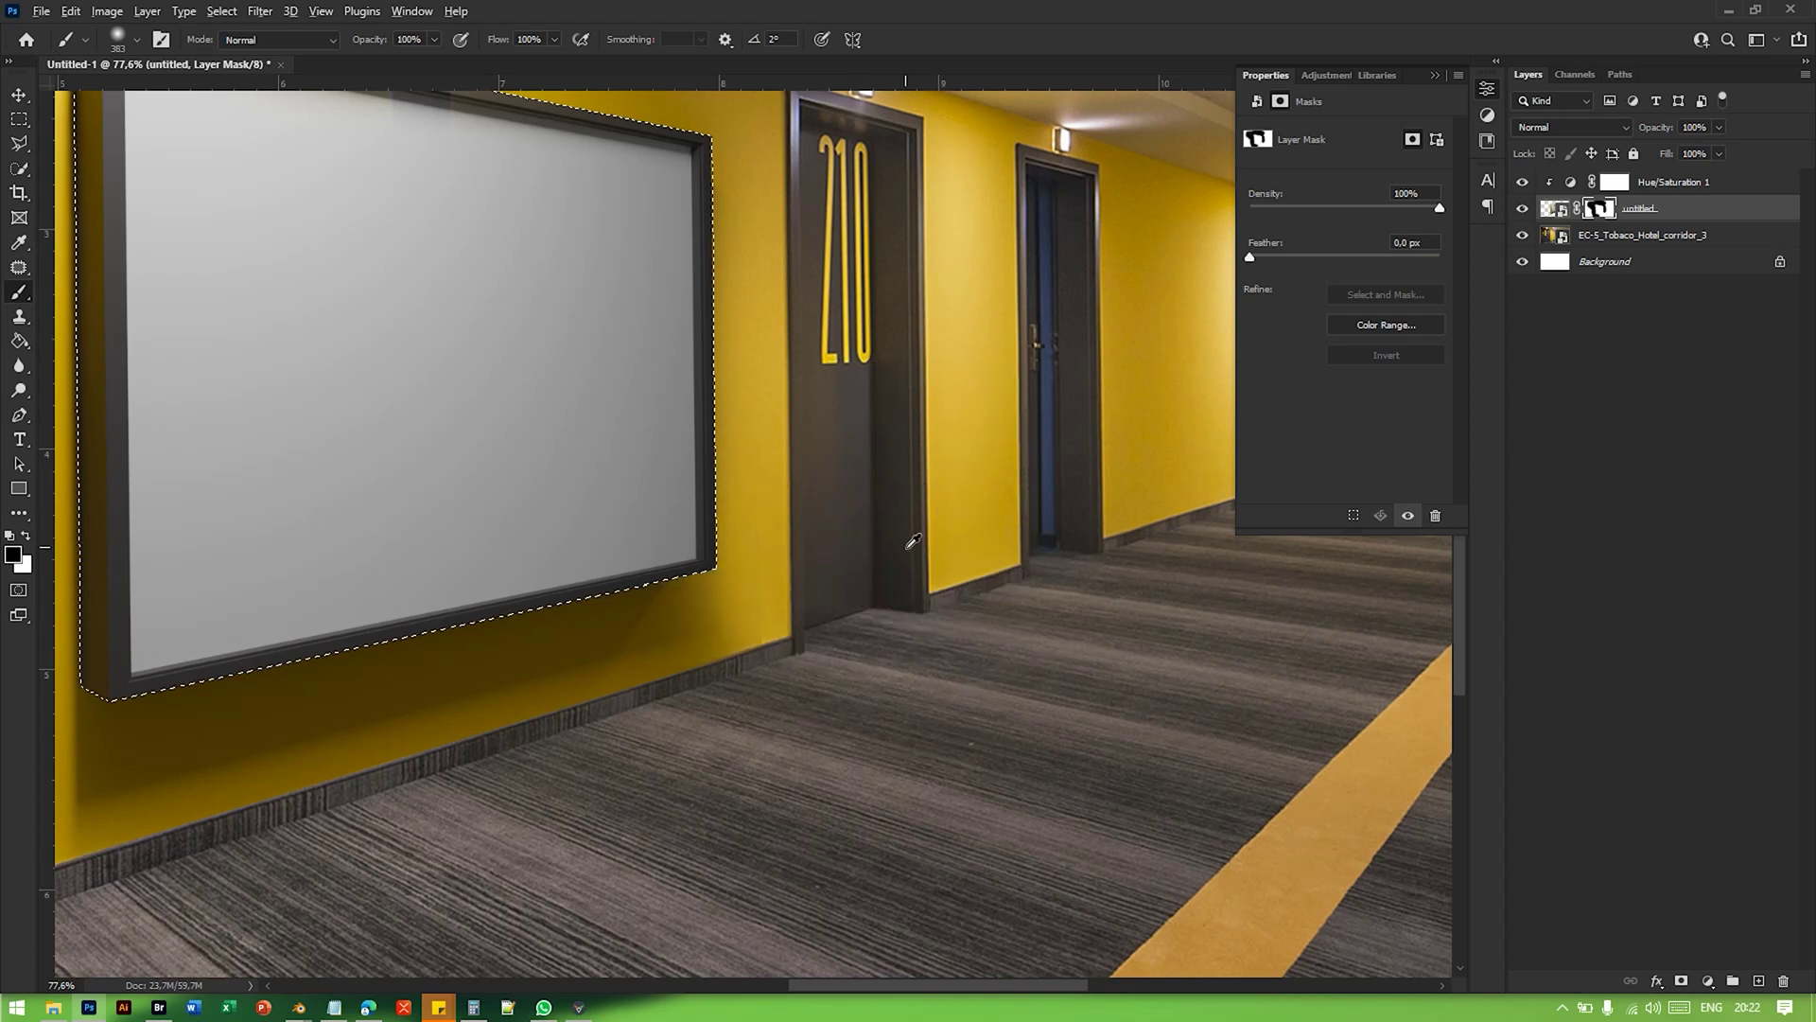
{"action": "scroll", "coordinate": [937, 506], "scroll_direction": "down", "scroll_amount": 2, "text": "alt"}
{"action": "key", "text": "ctrl+d"}
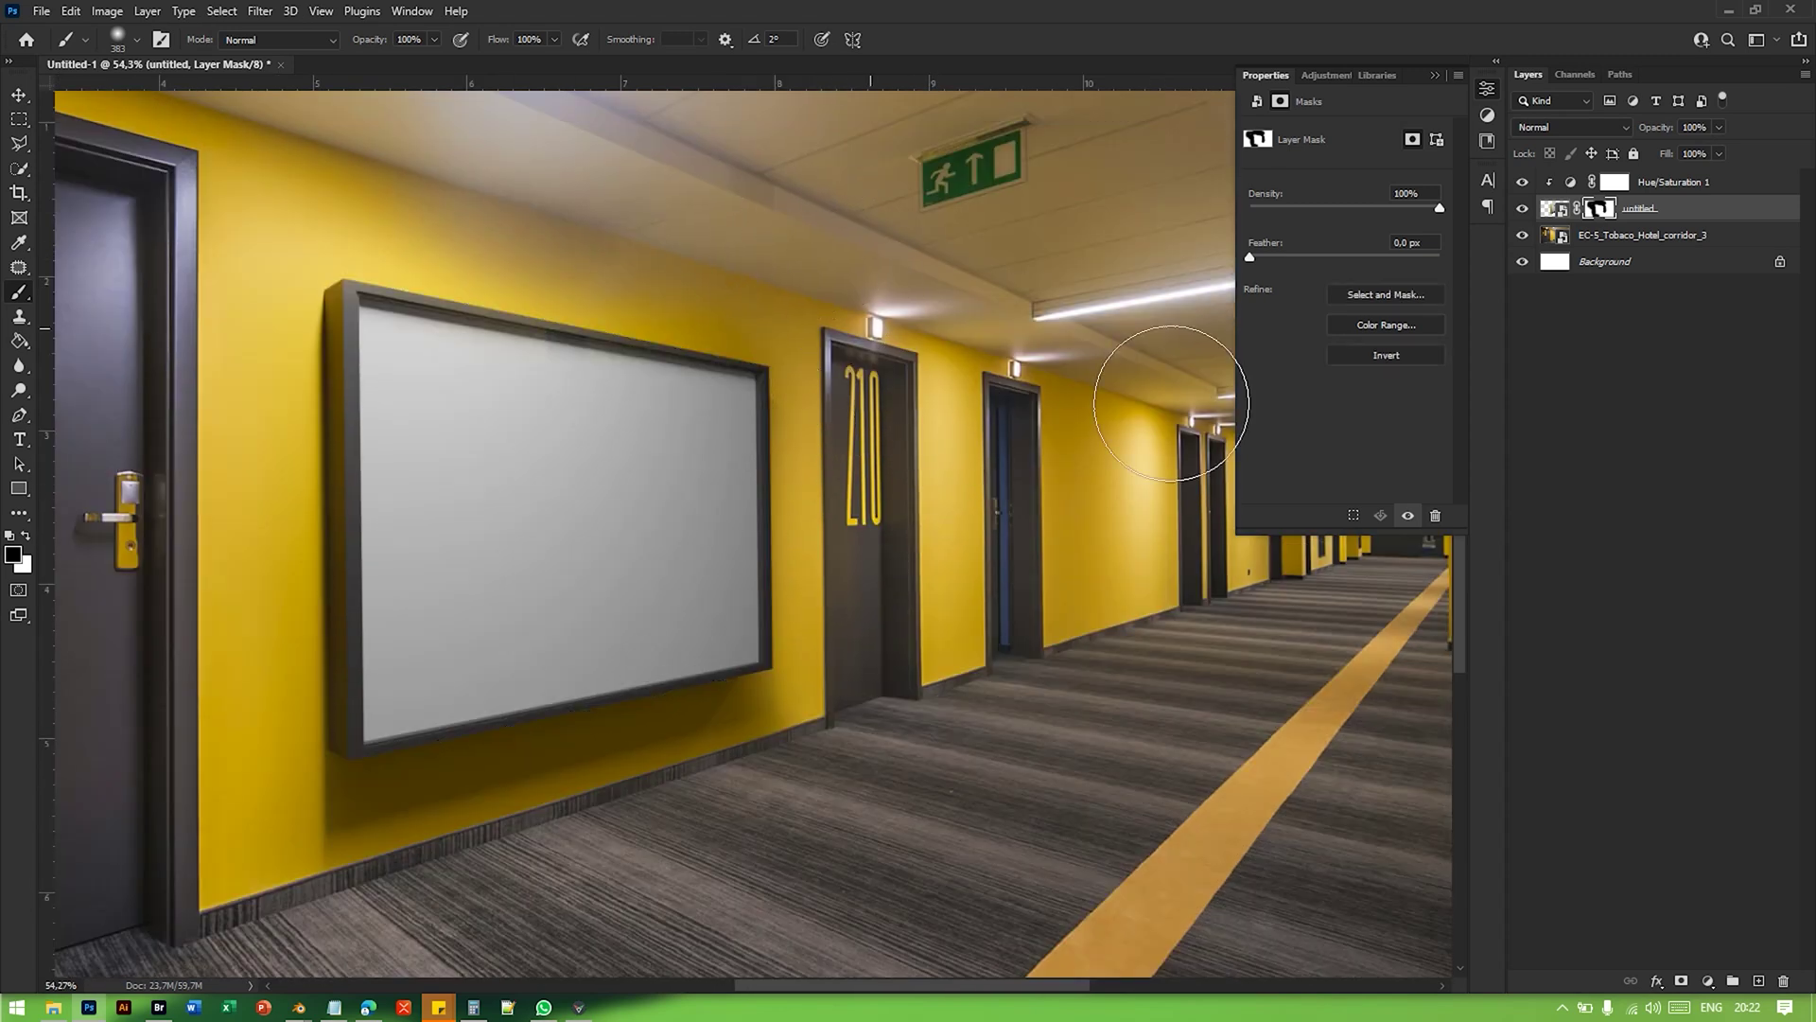
Step: Examine the board's upper frame edge for masking flaws, comparing it with the untitled layer hidden and shown
{"action": "key", "text": "v"}
{"action": "scroll", "coordinate": [893, 445], "scroll_direction": "down", "scroll_amount": 3, "text": "alt"}
{"action": "scroll", "coordinate": [752, 455], "scroll_direction": "up", "scroll_amount": 3, "text": "alt"}
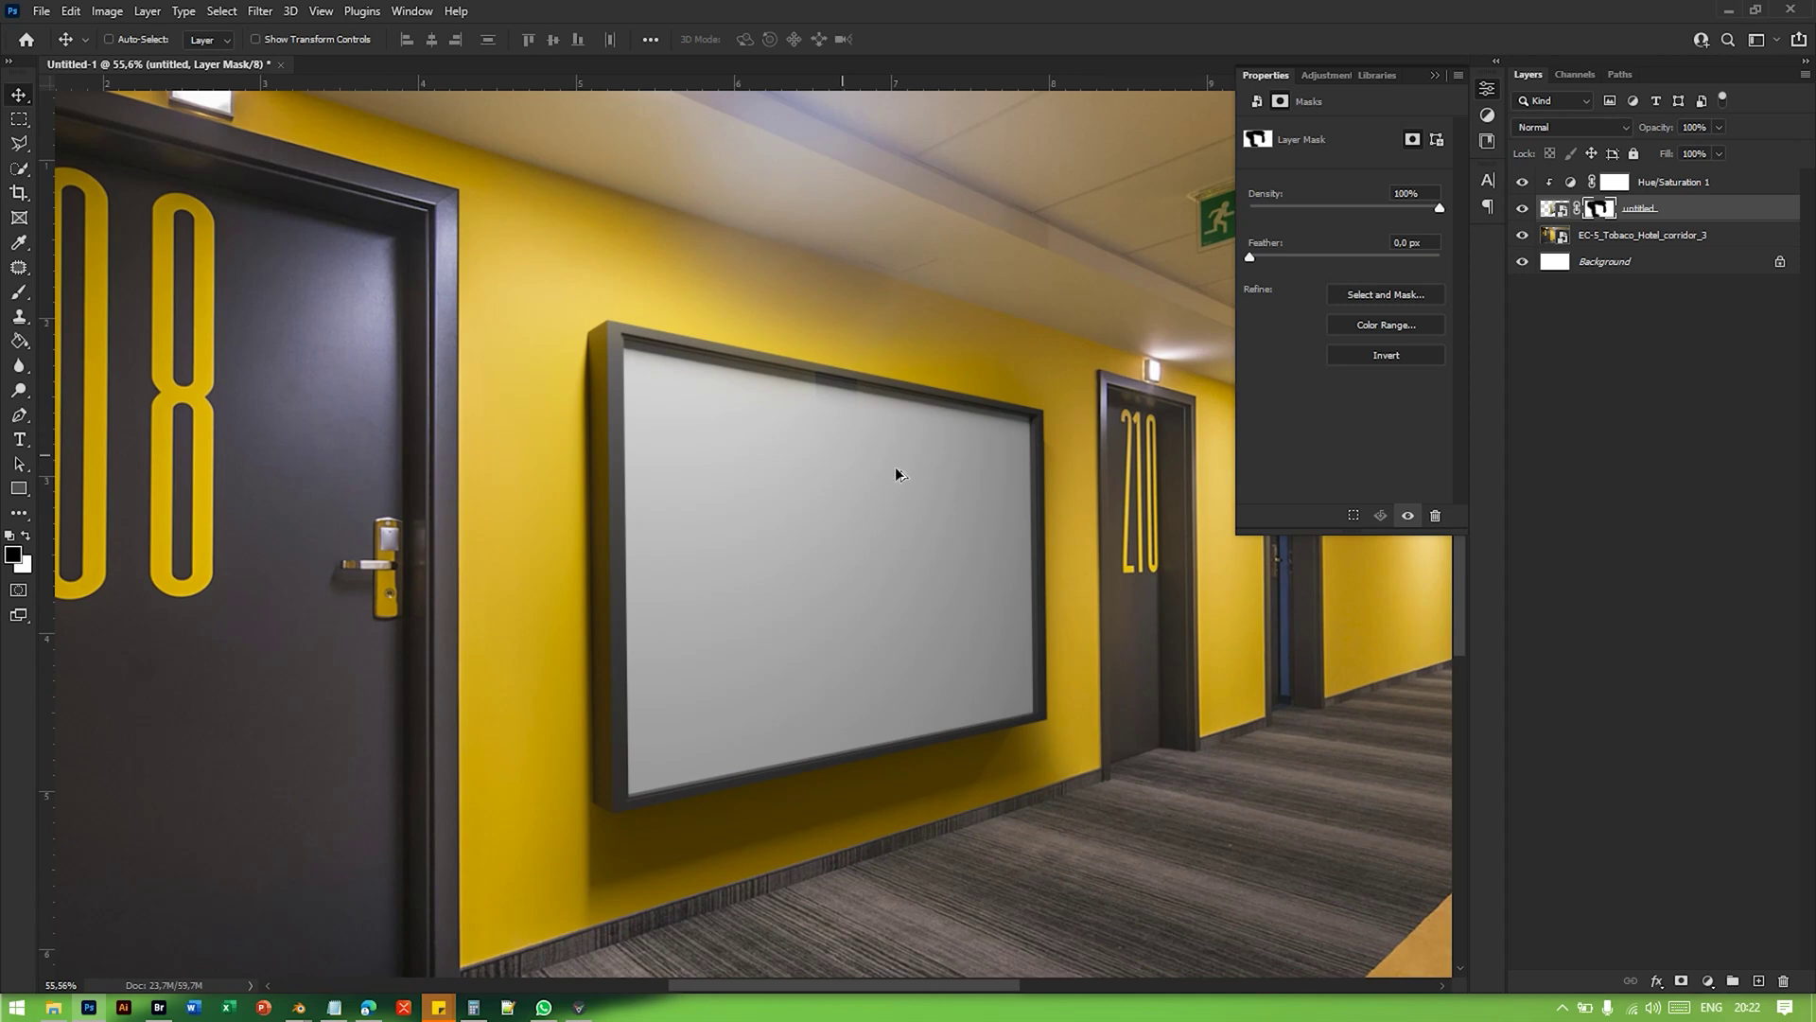
{"action": "scroll", "coordinate": [895, 467], "scroll_direction": "up", "scroll_amount": 5, "text": "alt"}
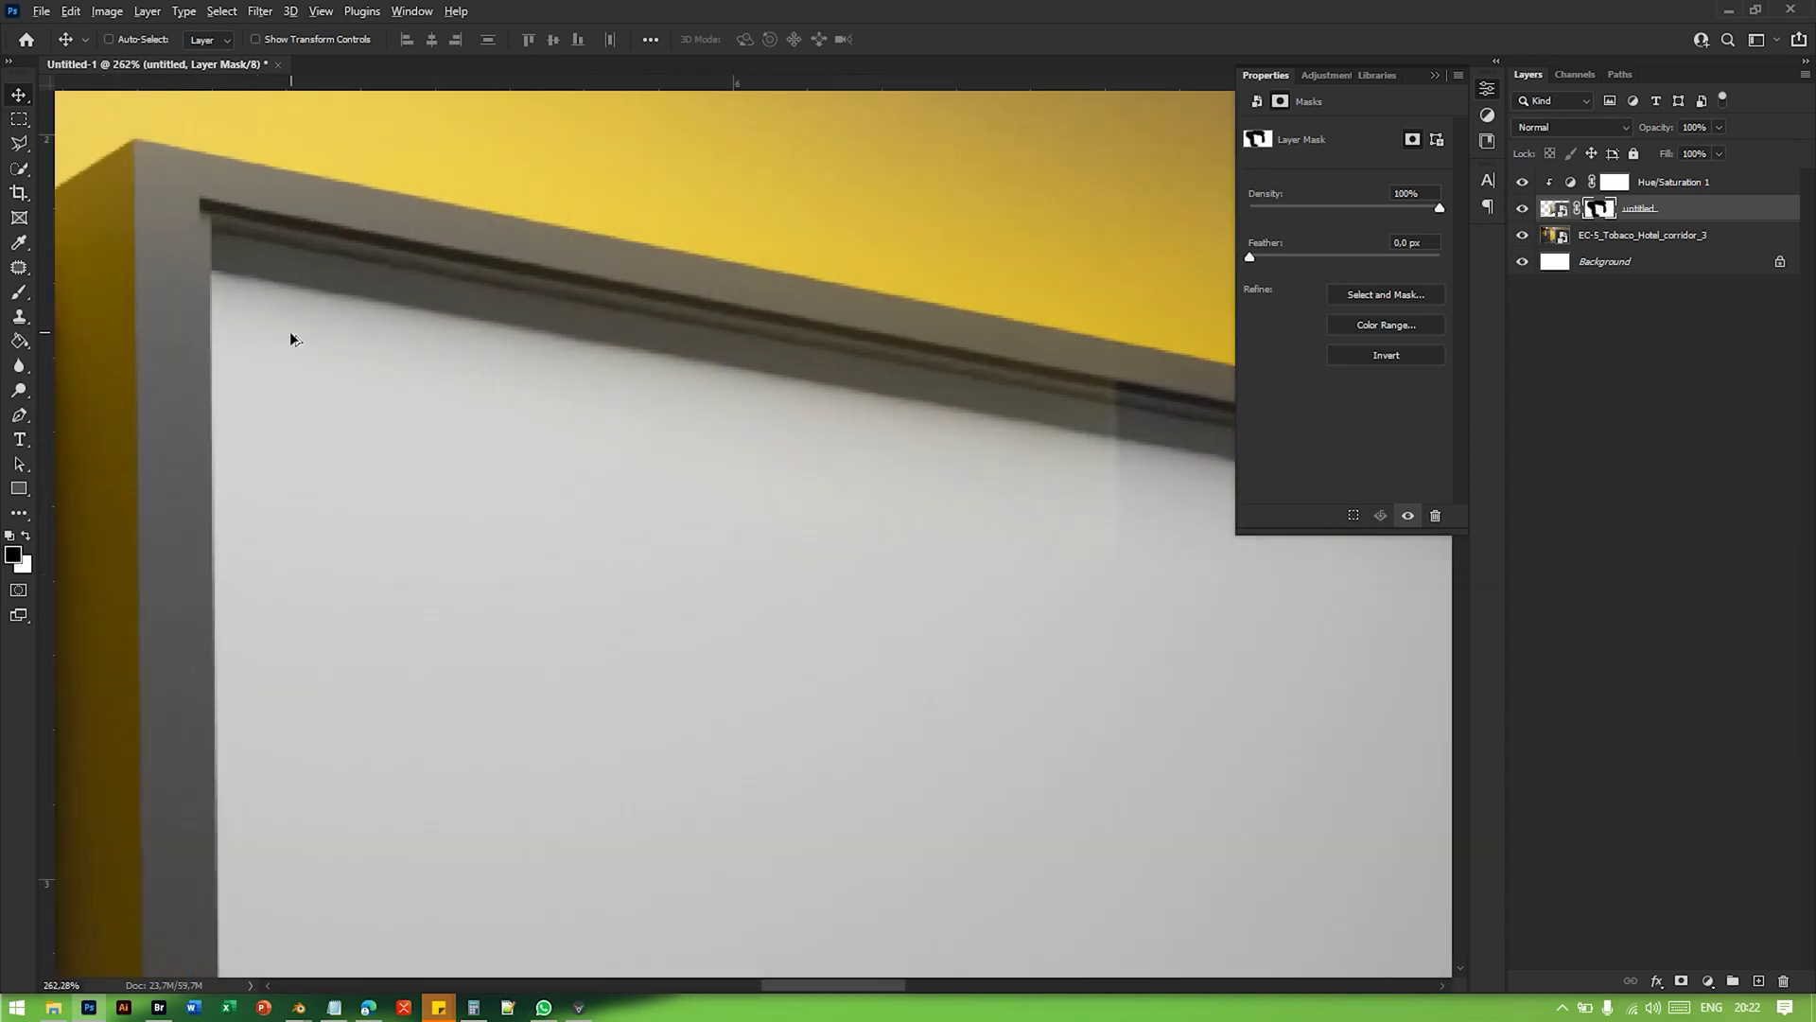
{"action": "scroll", "coordinate": [293, 339], "scroll_direction": "down", "scroll_amount": 5, "text": "alt"}
{"action": "scroll", "coordinate": [314, 298], "scroll_direction": "up", "scroll_amount": 4, "text": "alt"}
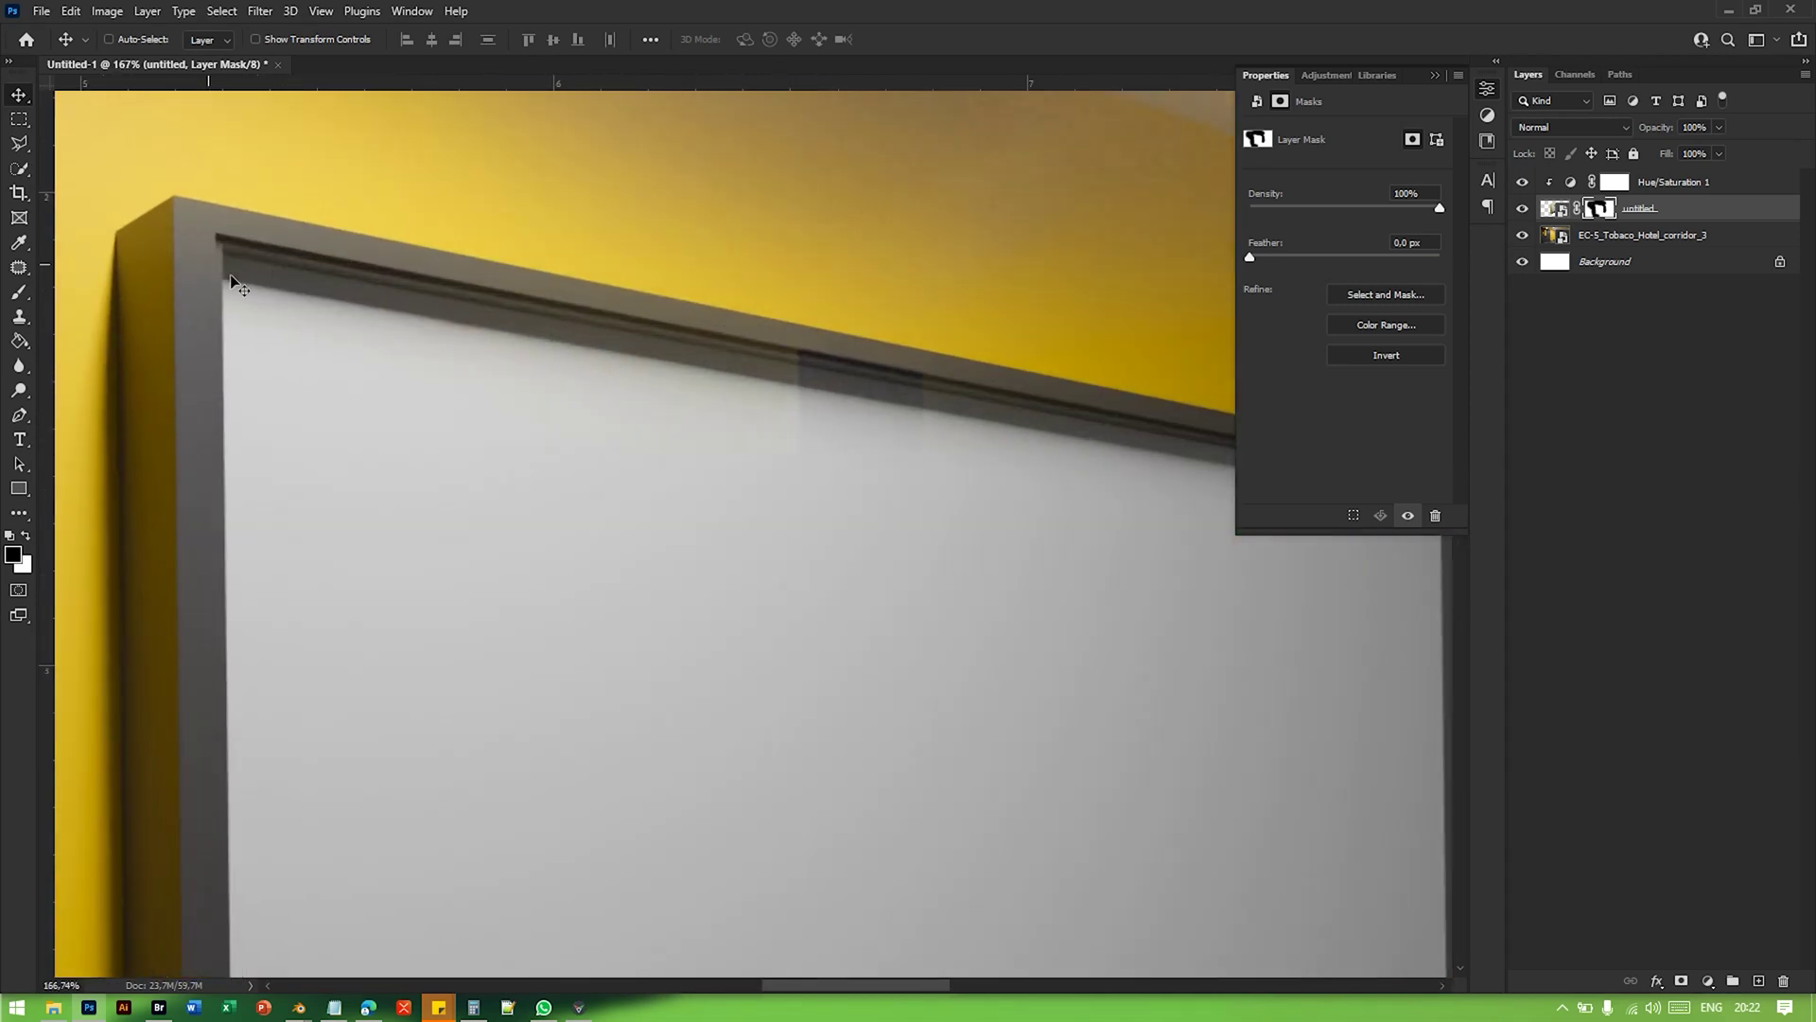
{"action": "left_click_drag", "start_coordinate": [882, 546], "coordinate": [636, 361]}
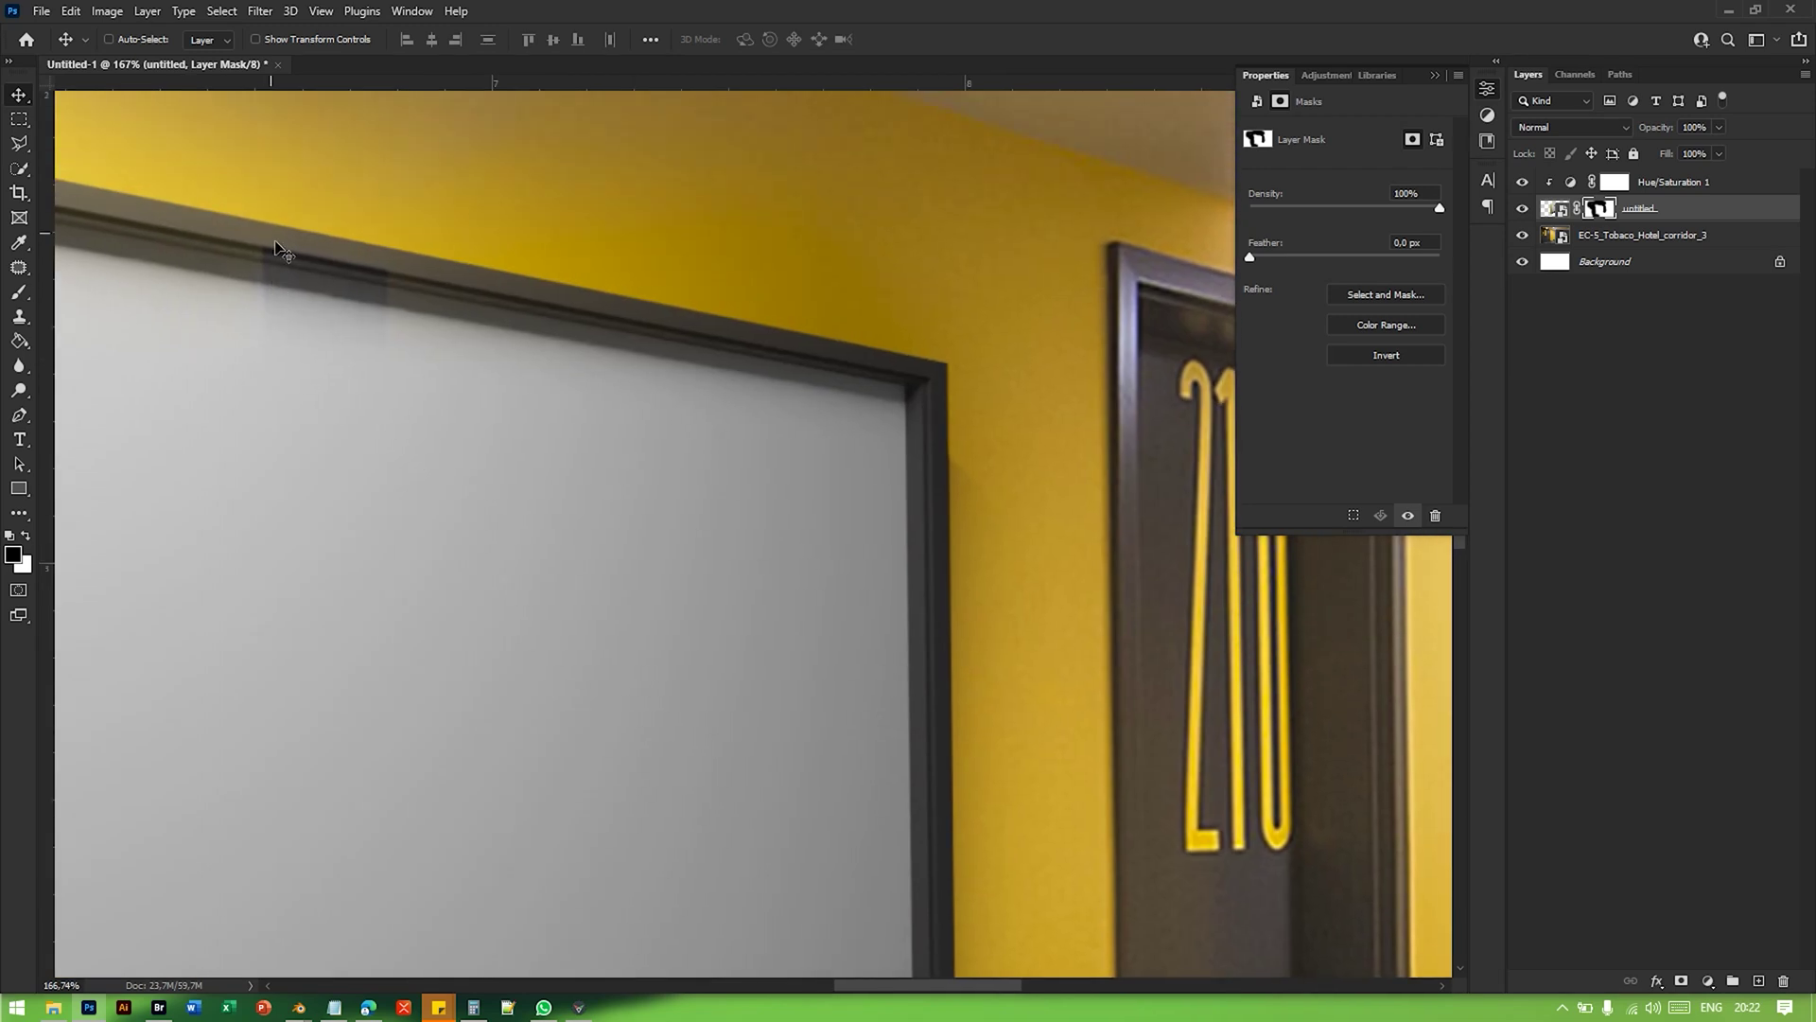
{"action": "scroll", "coordinate": [303, 286], "scroll_direction": "up", "scroll_amount": 2, "text": "alt"}
{"action": "scroll", "coordinate": [530, 423], "scroll_direction": "down", "scroll_amount": 2, "text": "alt"}
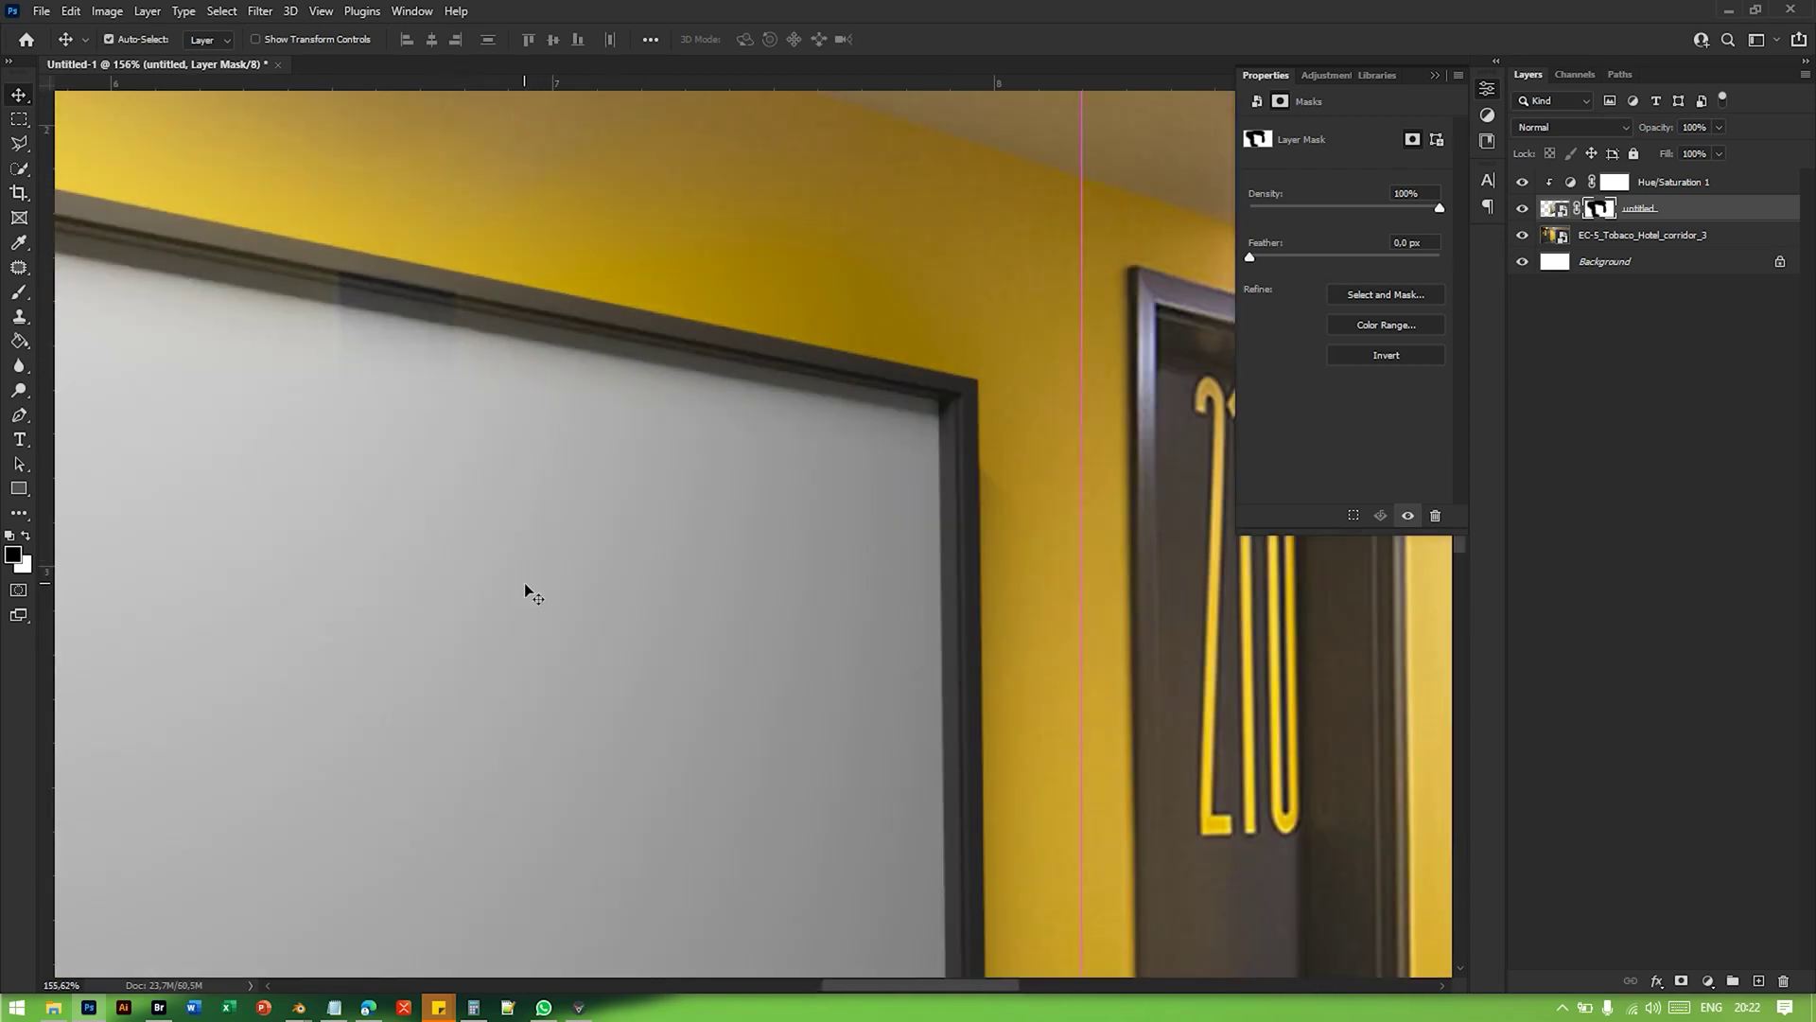
{"action": "scroll", "coordinate": [606, 379], "scroll_direction": "down", "scroll_amount": 2}
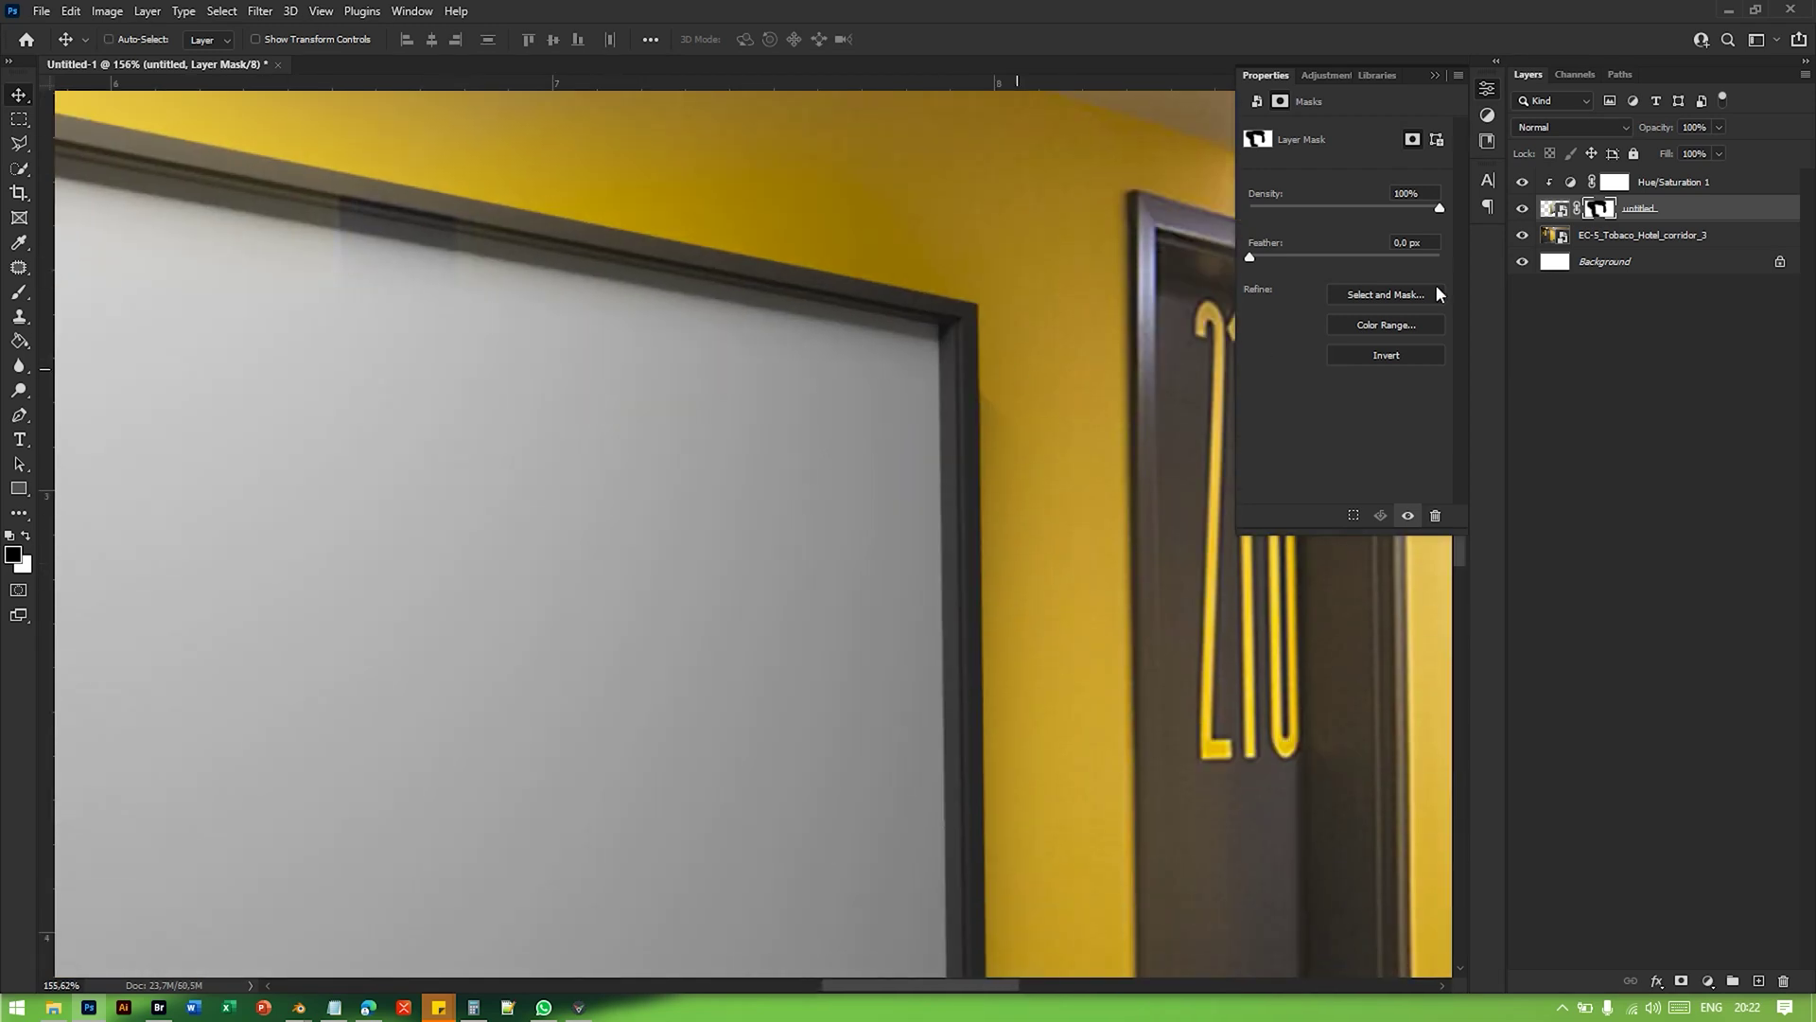
{"action": "left_click", "coordinate": [1521, 209]}
{"action": "left_click", "coordinate": [1521, 209]}
Step: Paint white on the untitled layer's mask with a 164 px brush along the board's upper frame to restore it
{"action": "key", "text": "b"}
{"action": "mouse_move", "coordinate": [479, 426]}
{"action": "right_mouse_down", "text": "alt"}
{"action": "mouse_move", "coordinate": [293, 470]}
{"action": "mouse_move", "coordinate": [357, 903]}
{"action": "mouse_move", "coordinate": [370, 653]}
{"action": "right_mouse_up", "text": "alt"}
{"action": "key", "text": "x"}
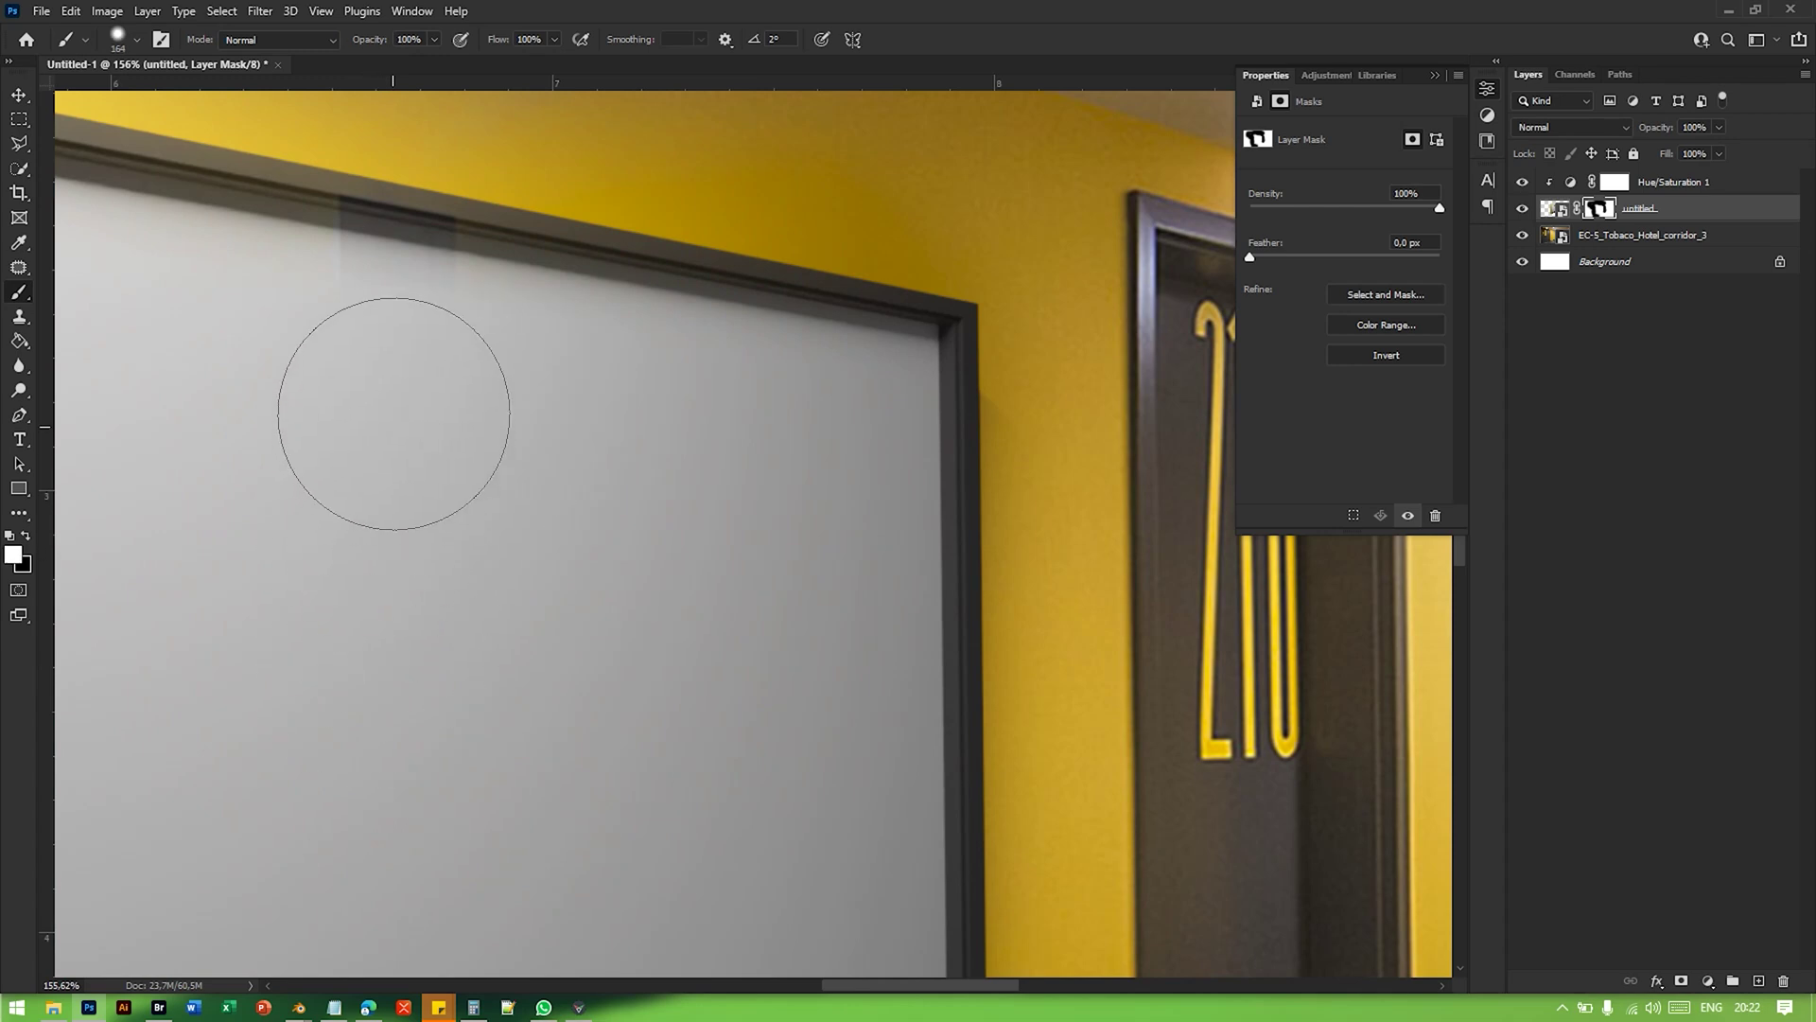
{"action": "left_click_drag", "start_coordinate": [394, 332], "coordinate": [340, 316]}
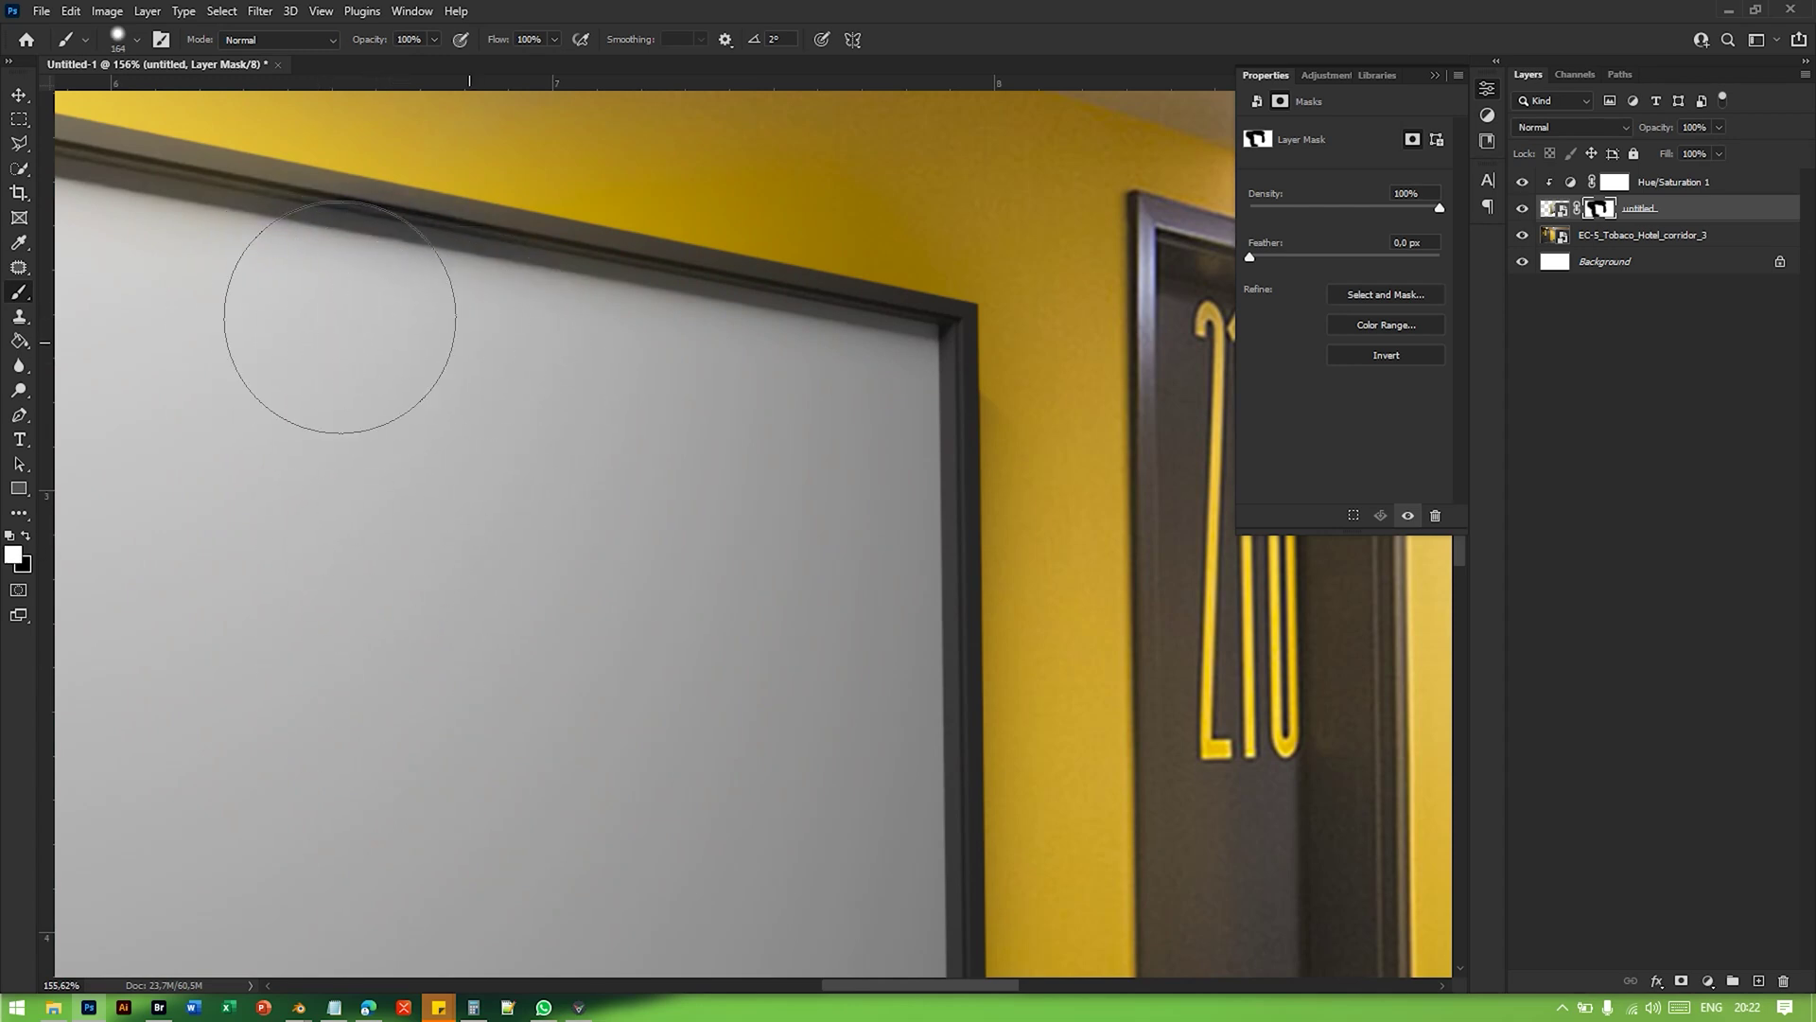
{"action": "left_click_drag", "start_coordinate": [327, 424], "coordinate": [781, 472]}
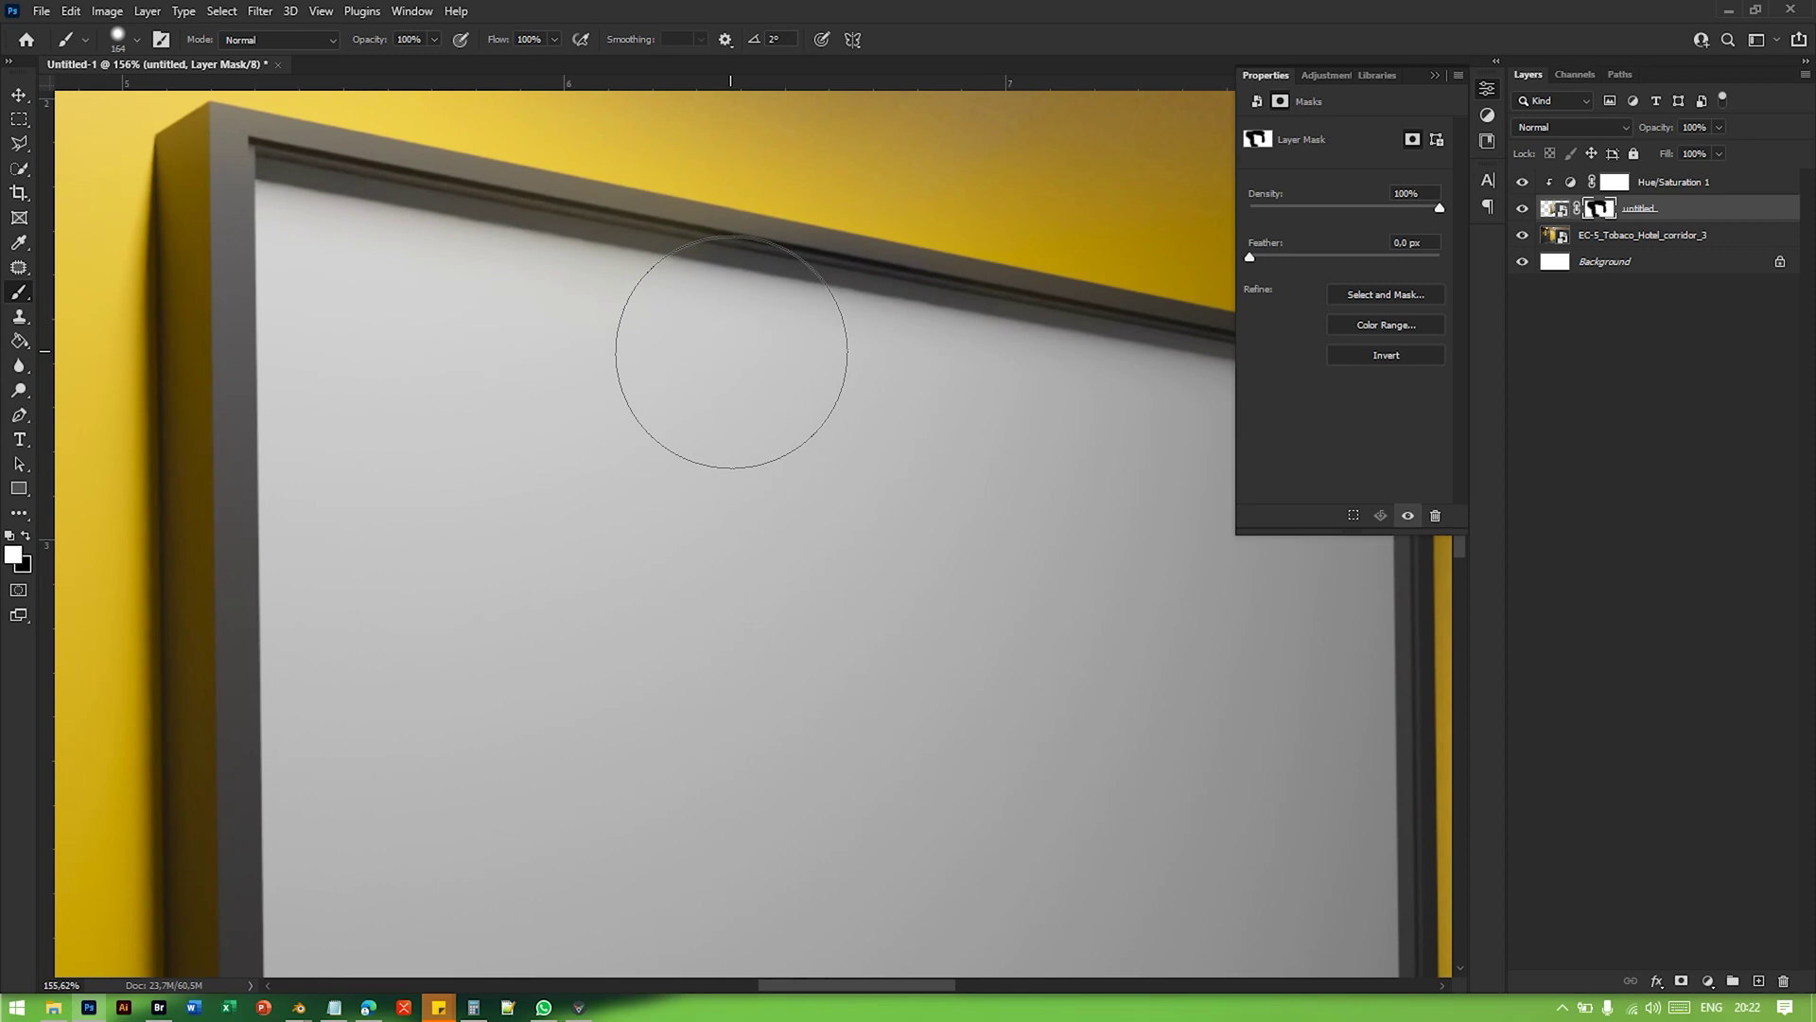
{"action": "mouse_move", "coordinate": [575, 324]}
{"action": "left_mouse_down"}
{"action": "mouse_move", "coordinate": [342, 287]}
{"action": "mouse_move", "coordinate": [308, 254]}
{"action": "left_mouse_up"}
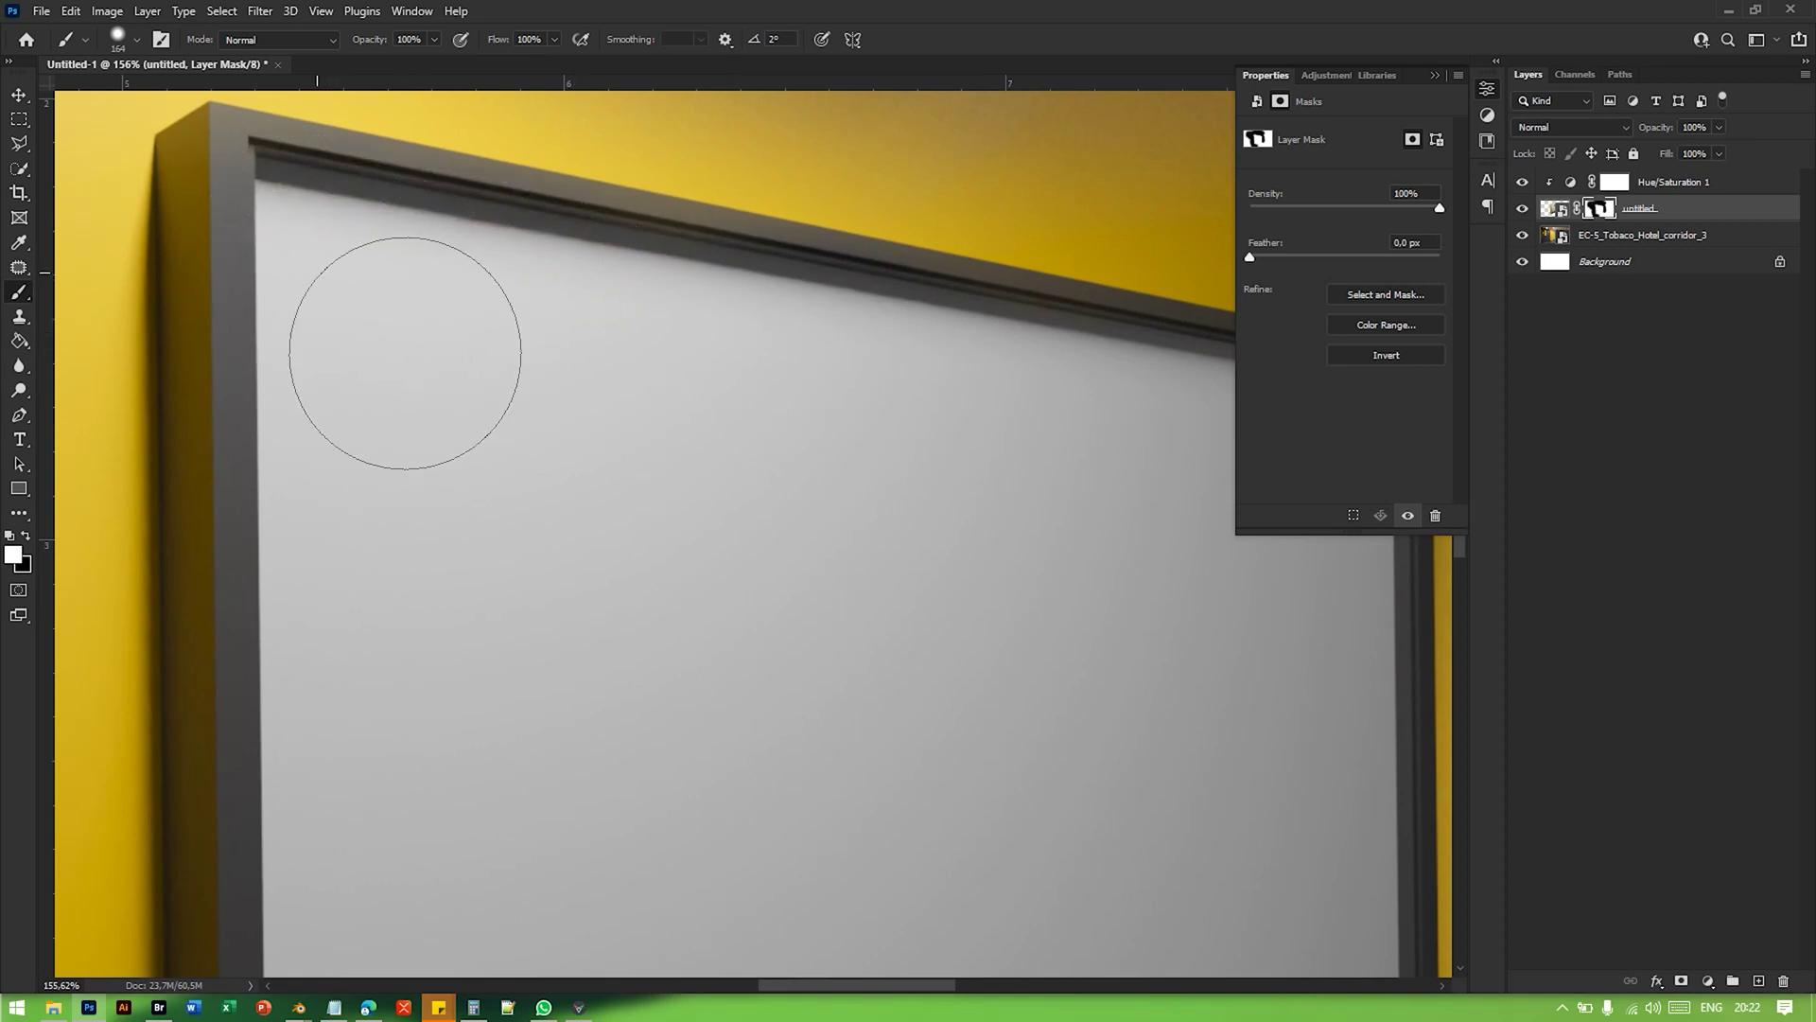
{"action": "scroll", "coordinate": [596, 422], "scroll_direction": "down", "scroll_amount": 5, "text": "alt"}
{"action": "key", "text": "v"}
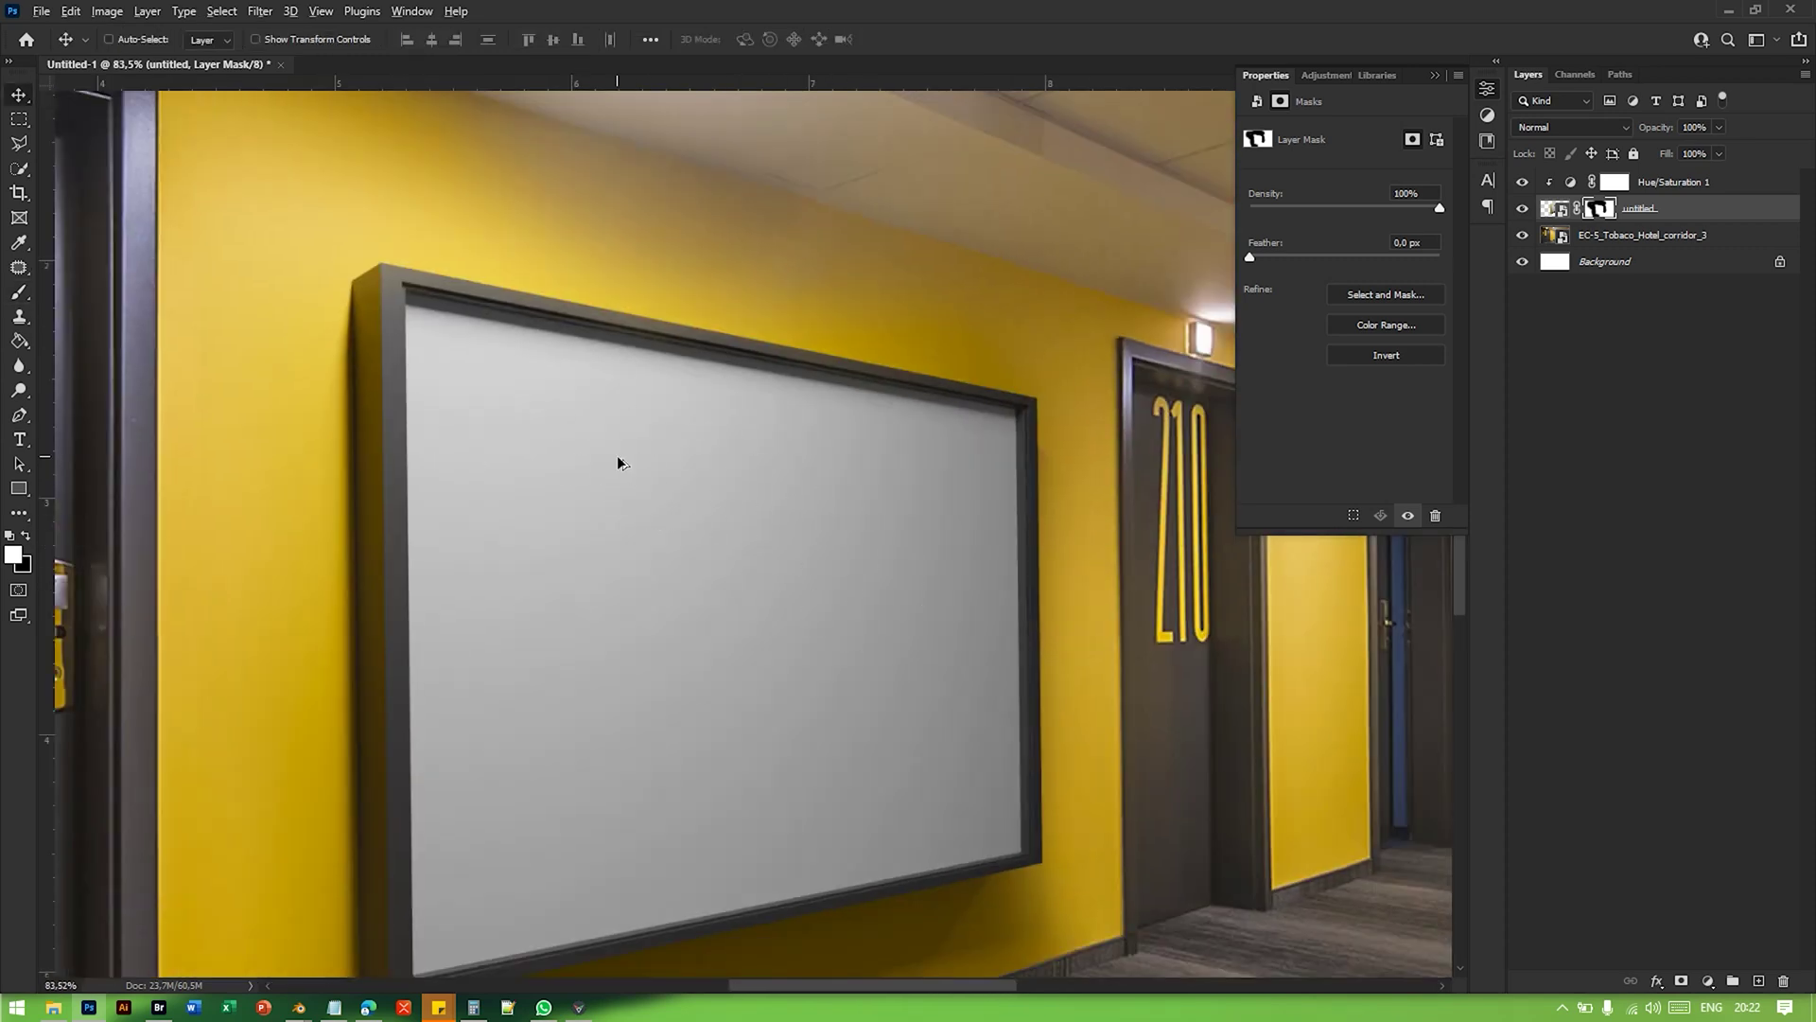
Step: Delete the Background layer and add a new empty layer above the Hue/Saturation adjustment
{"action": "scroll", "coordinate": [617, 463], "scroll_direction": "up", "scroll_amount": 2, "text": "alt"}
{"action": "left_click", "coordinate": [1779, 262]}
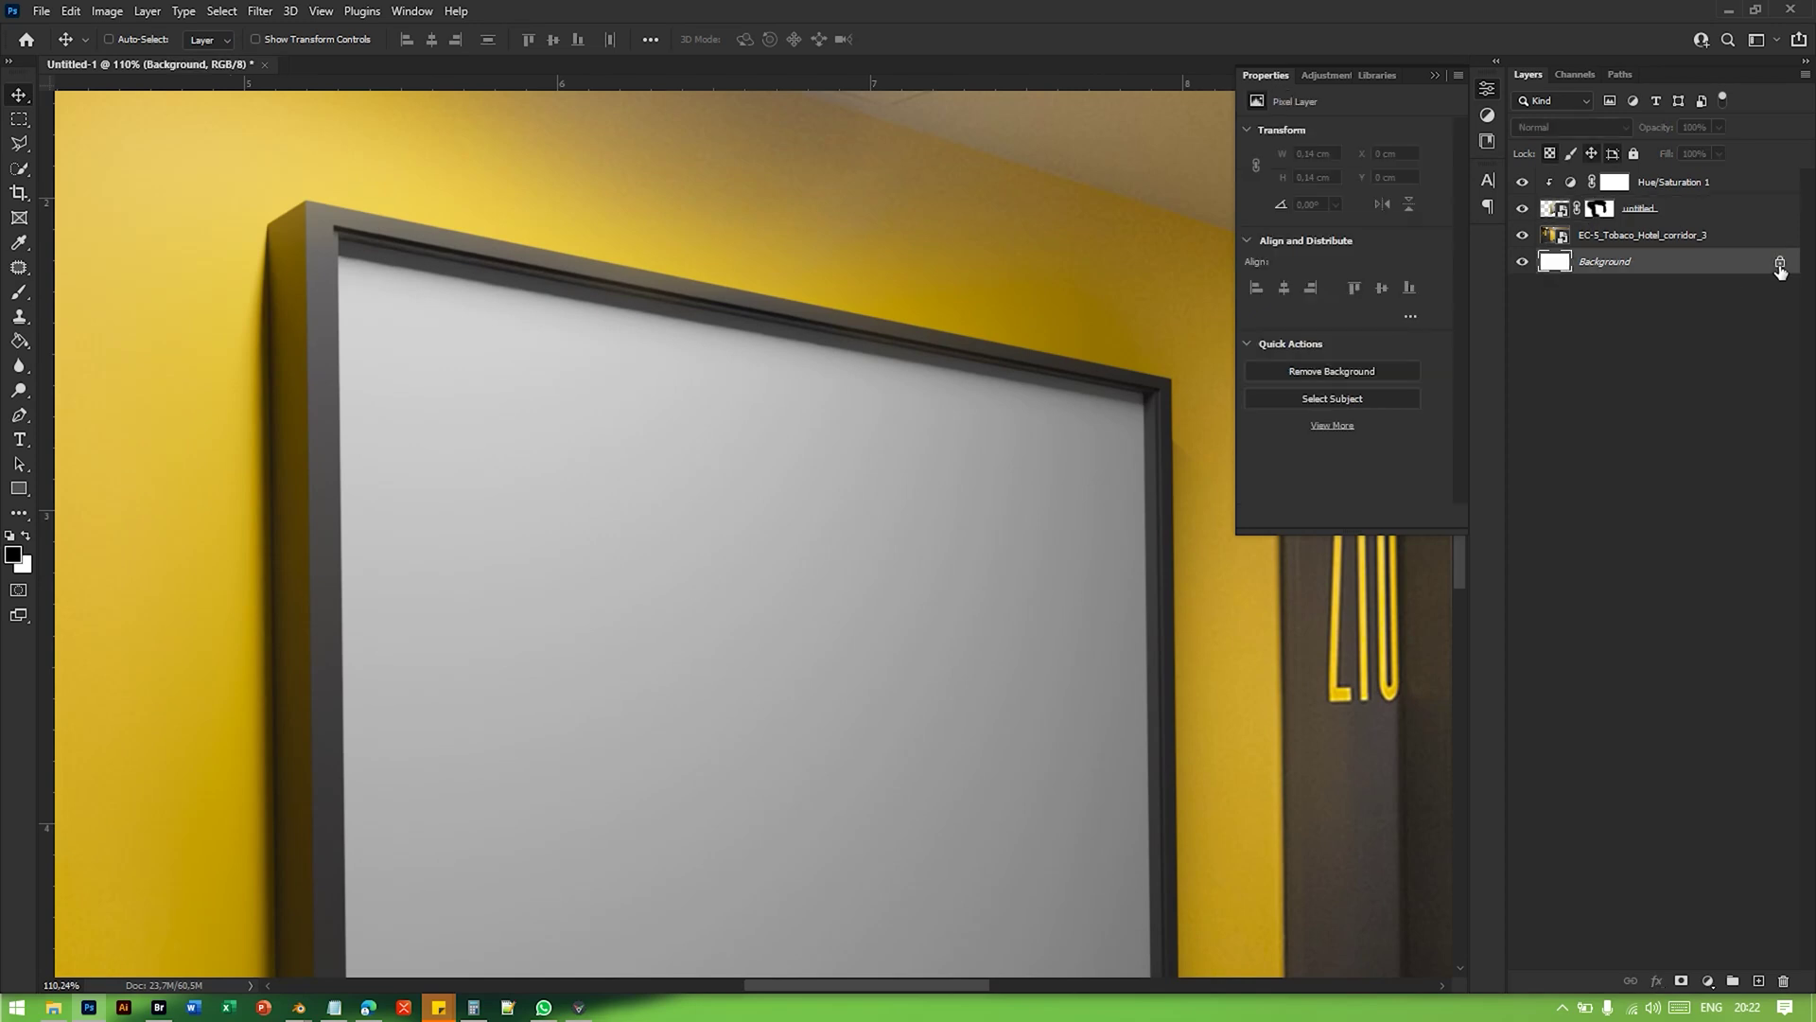
{"action": "left_click_drag", "start_coordinate": [1782, 980], "coordinate": [1783, 980]}
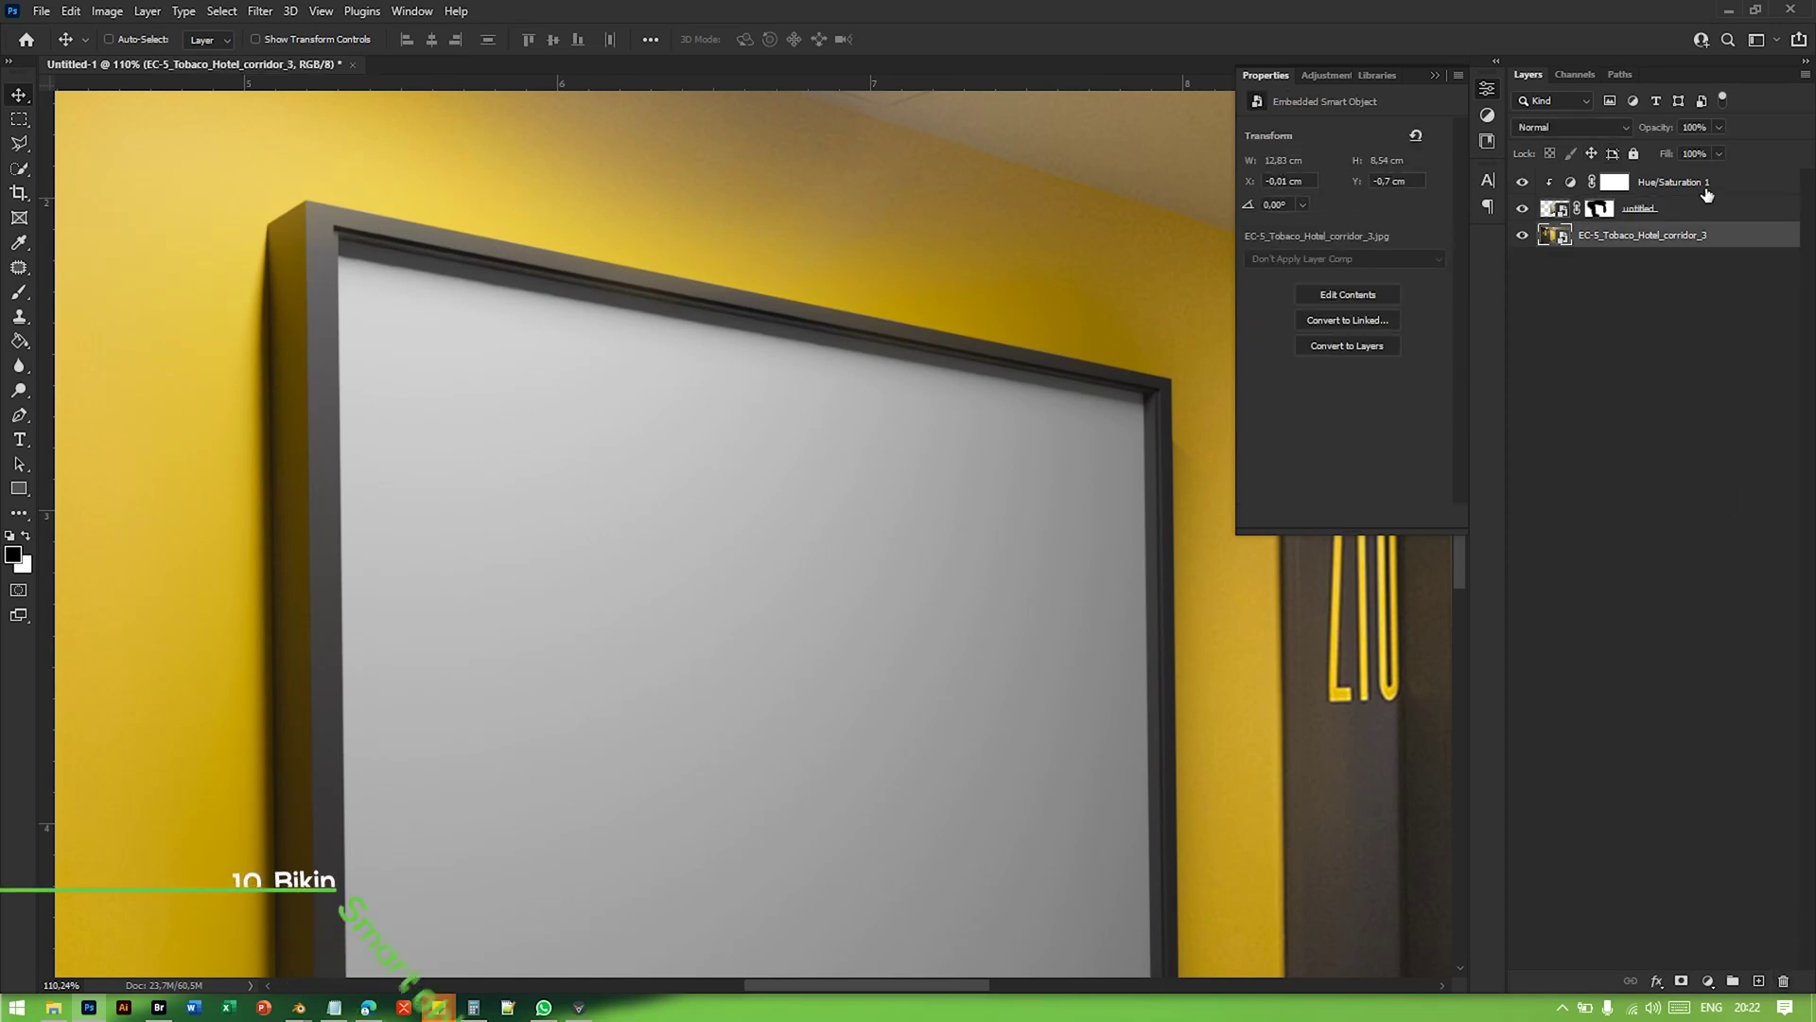
{"action": "left_click", "coordinate": [1758, 981]}
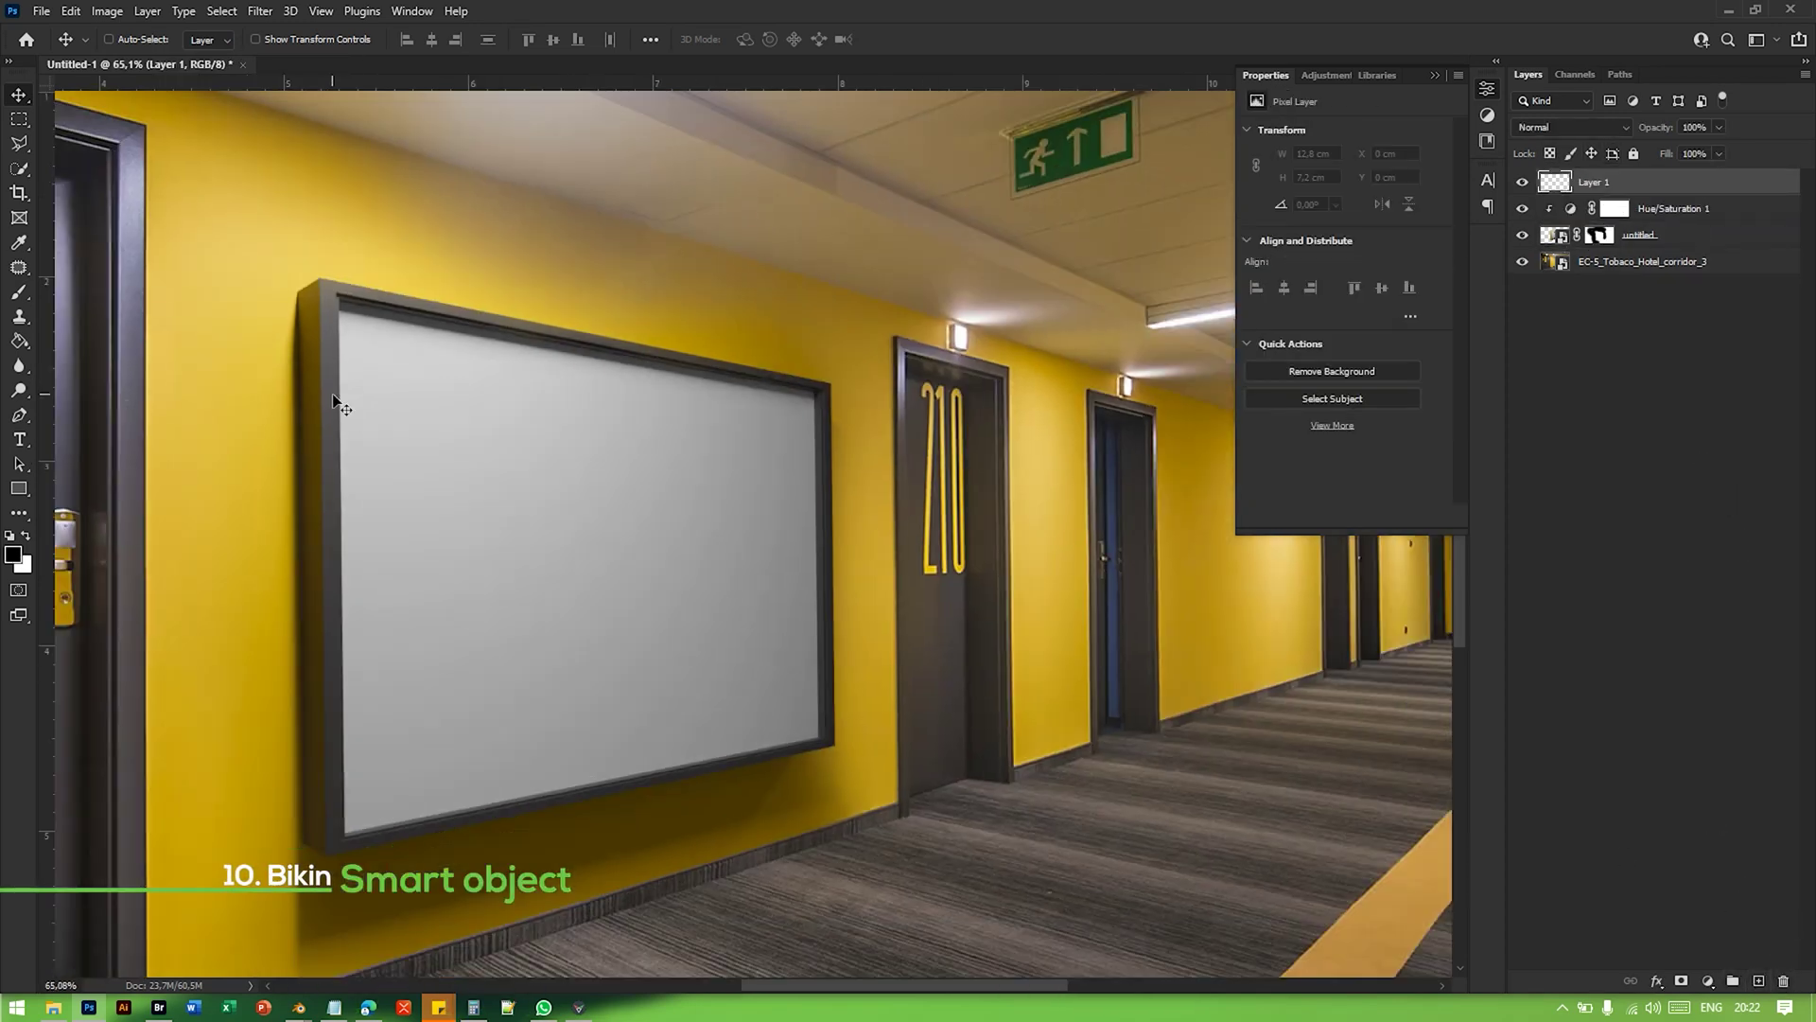
Step: Create a white rectangle shape 300 cm wide and 200 cm high, drawn from the centre
{"action": "scroll", "coordinate": [340, 397], "scroll_direction": "down", "scroll_amount": 3, "text": "alt"}
{"action": "key", "text": "u"}
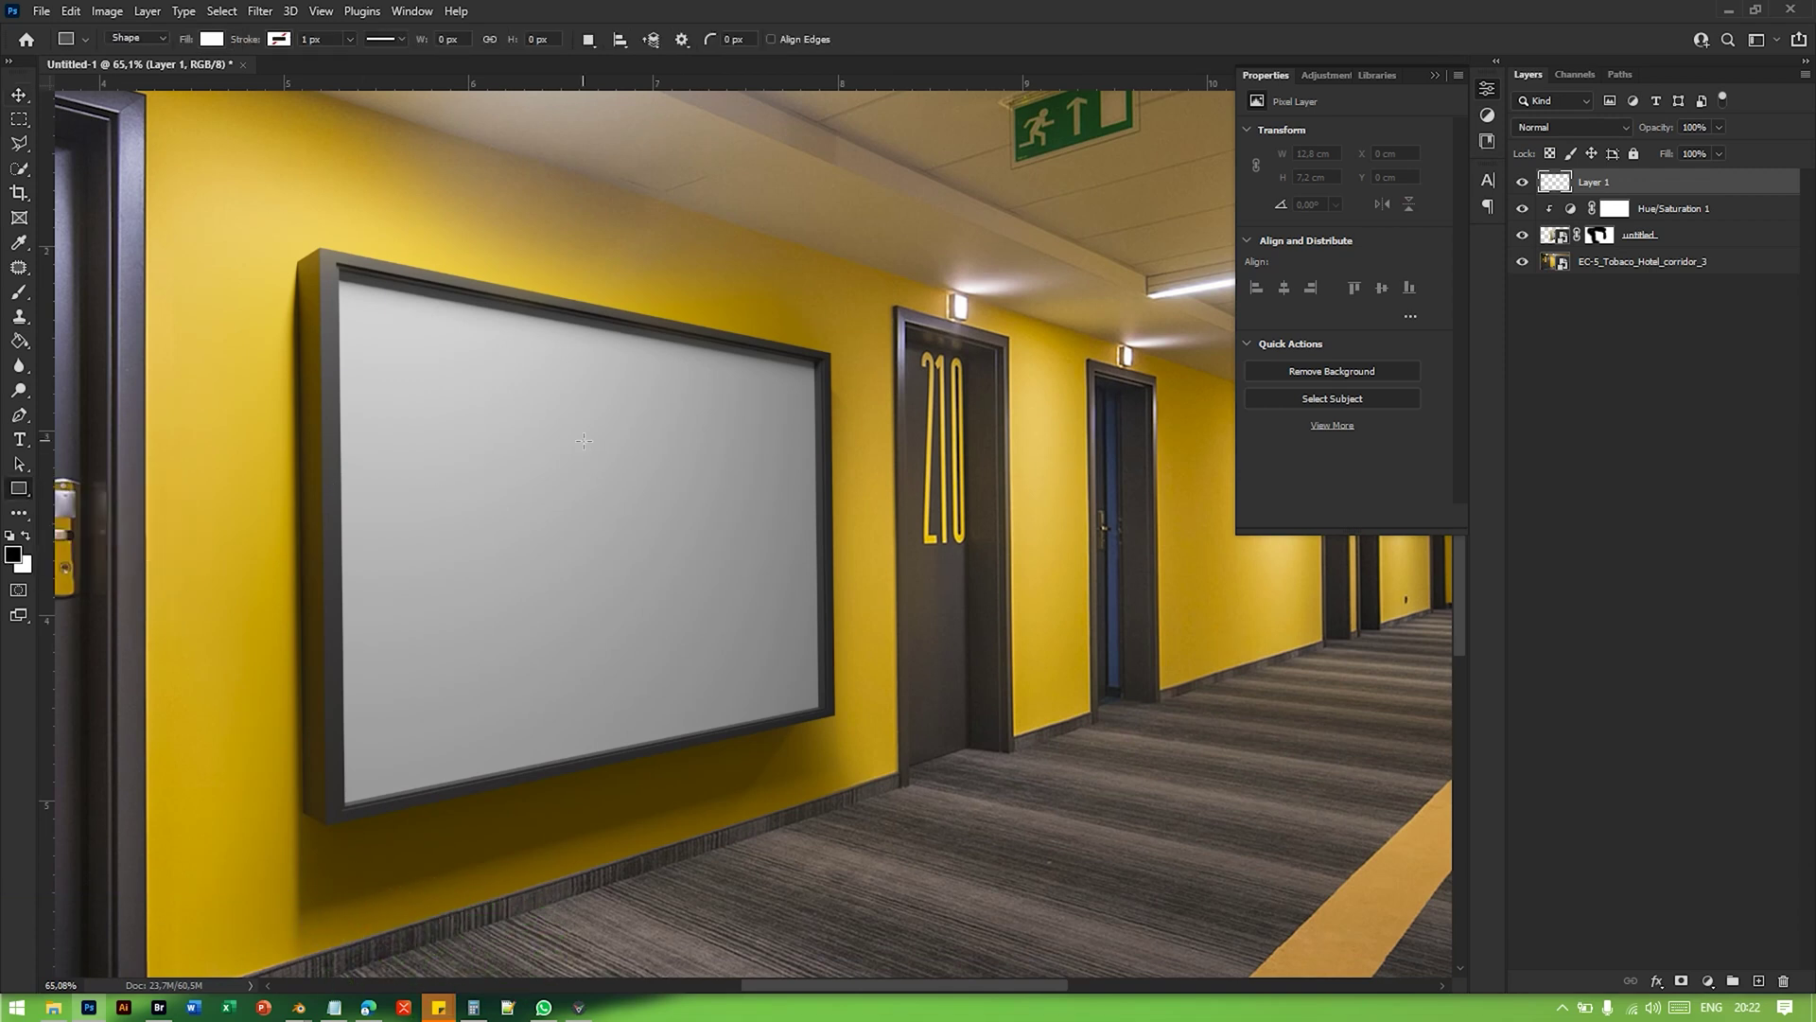
{"action": "left_click", "coordinate": [584, 448]}
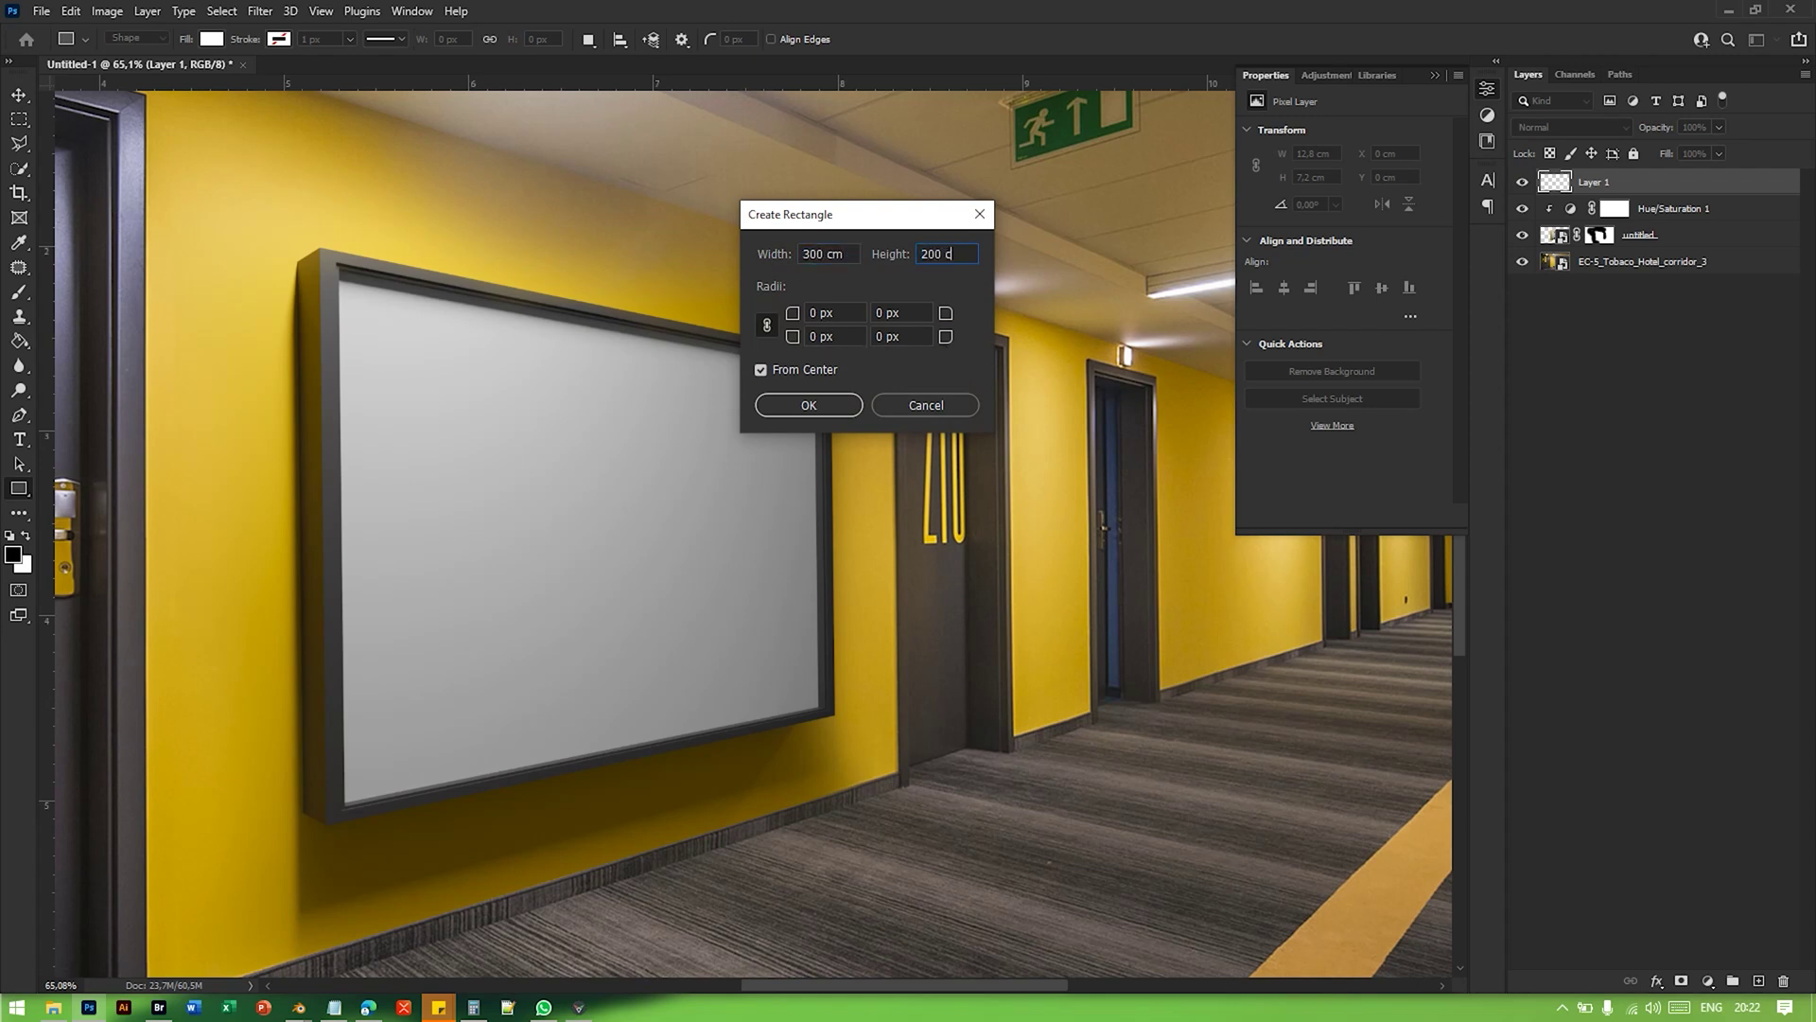
{"action": "type", "text": "m"}
{"action": "key", "text": "Return"}
{"action": "key", "text": "v"}
Step: Scale the rectangle down proportionally to 1.15% and apply the transform
{"action": "scroll", "coordinate": [638, 477], "scroll_direction": "down", "scroll_amount": 15, "text": "alt"}
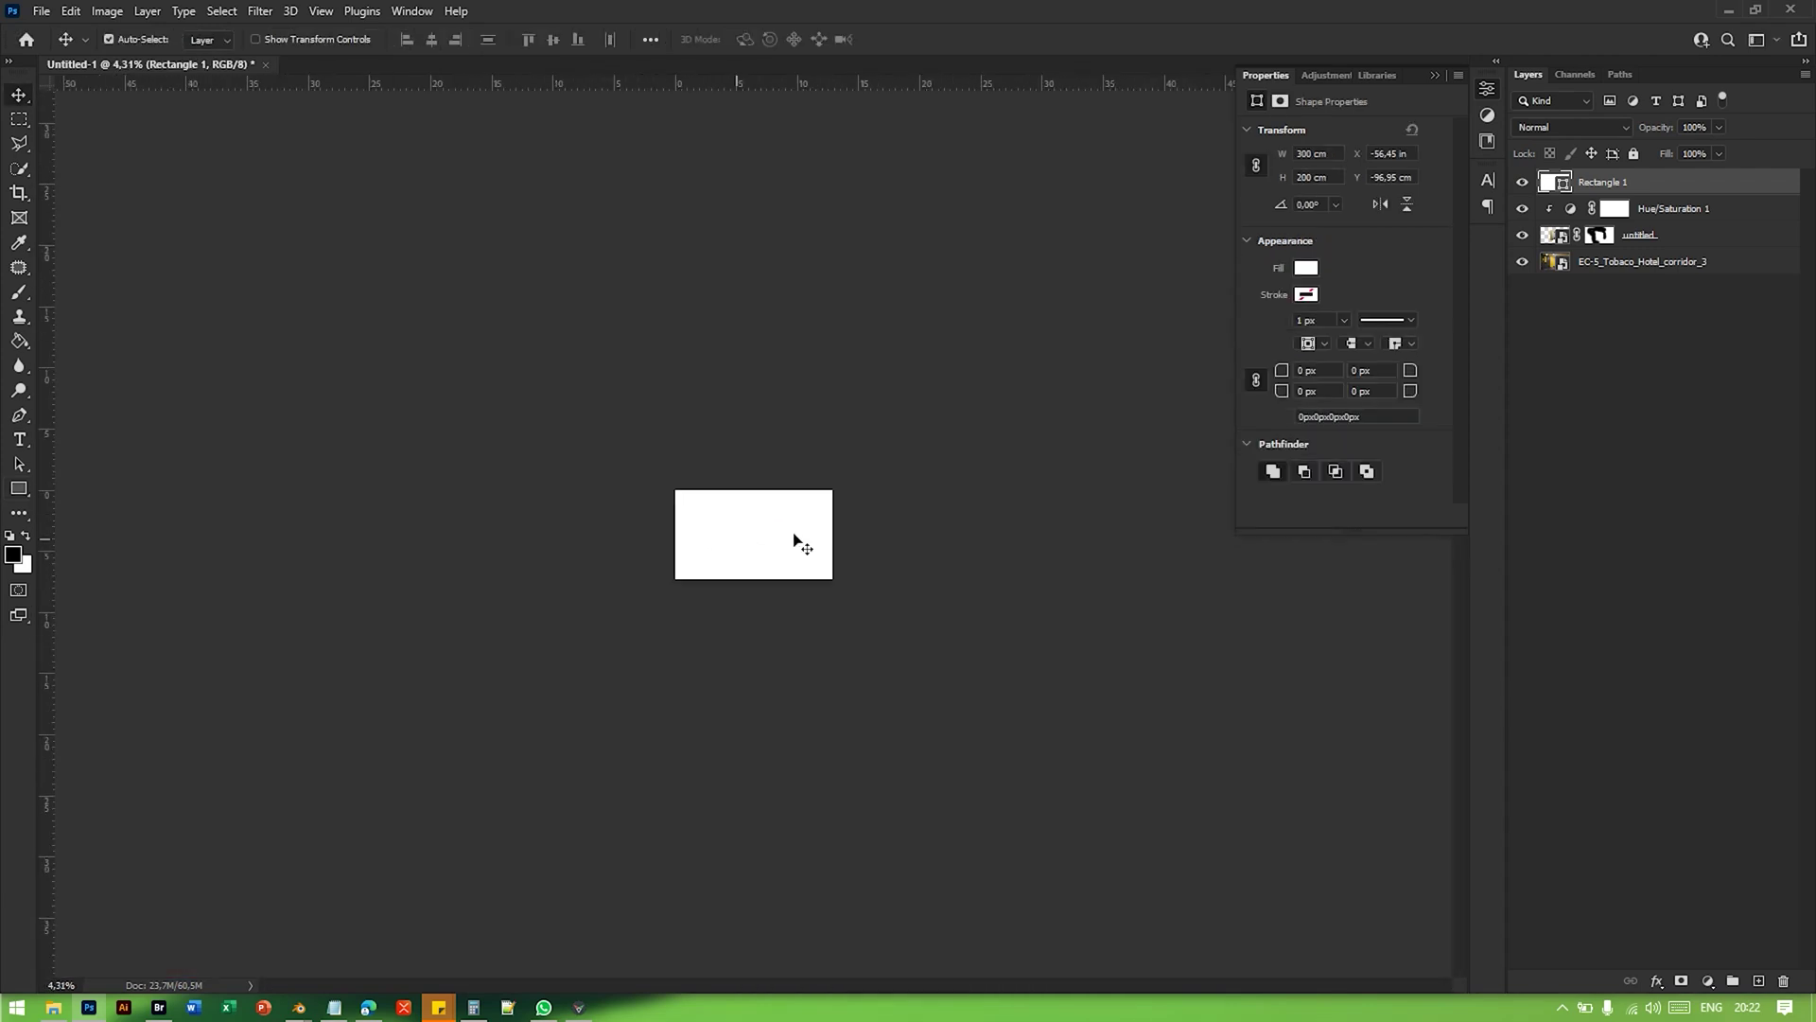
{"action": "key", "text": "ctrl+t"}
{"action": "scroll", "coordinate": [743, 501], "scroll_direction": "down", "scroll_amount": 7, "text": "alt"}
{"action": "scroll", "coordinate": [743, 492], "scroll_direction": "down", "scroll_amount": 3, "text": "alt"}
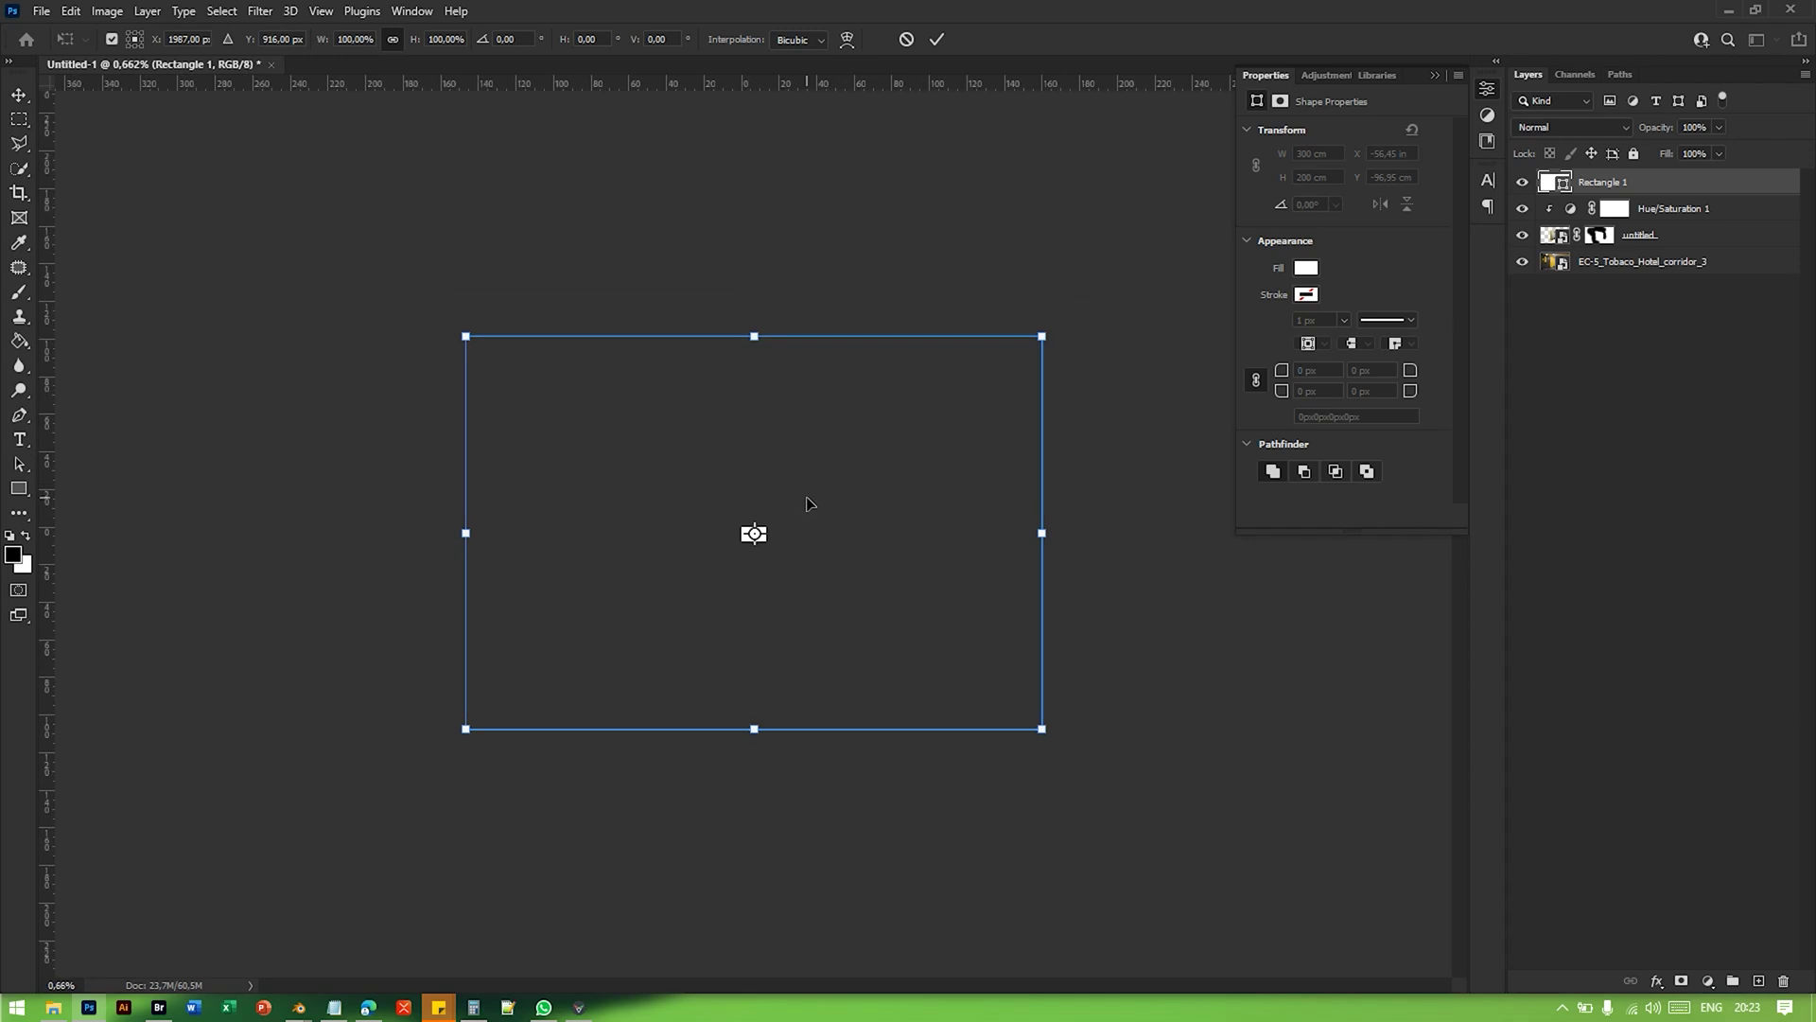
{"action": "left_click_drag", "start_coordinate": [1035, 328], "coordinate": [776, 526]}
{"action": "scroll", "coordinate": [776, 526], "scroll_direction": "up", "scroll_amount": 3, "text": "alt"}
{"action": "scroll", "coordinate": [777, 525], "scroll_direction": "up", "scroll_amount": 10, "text": "alt"}
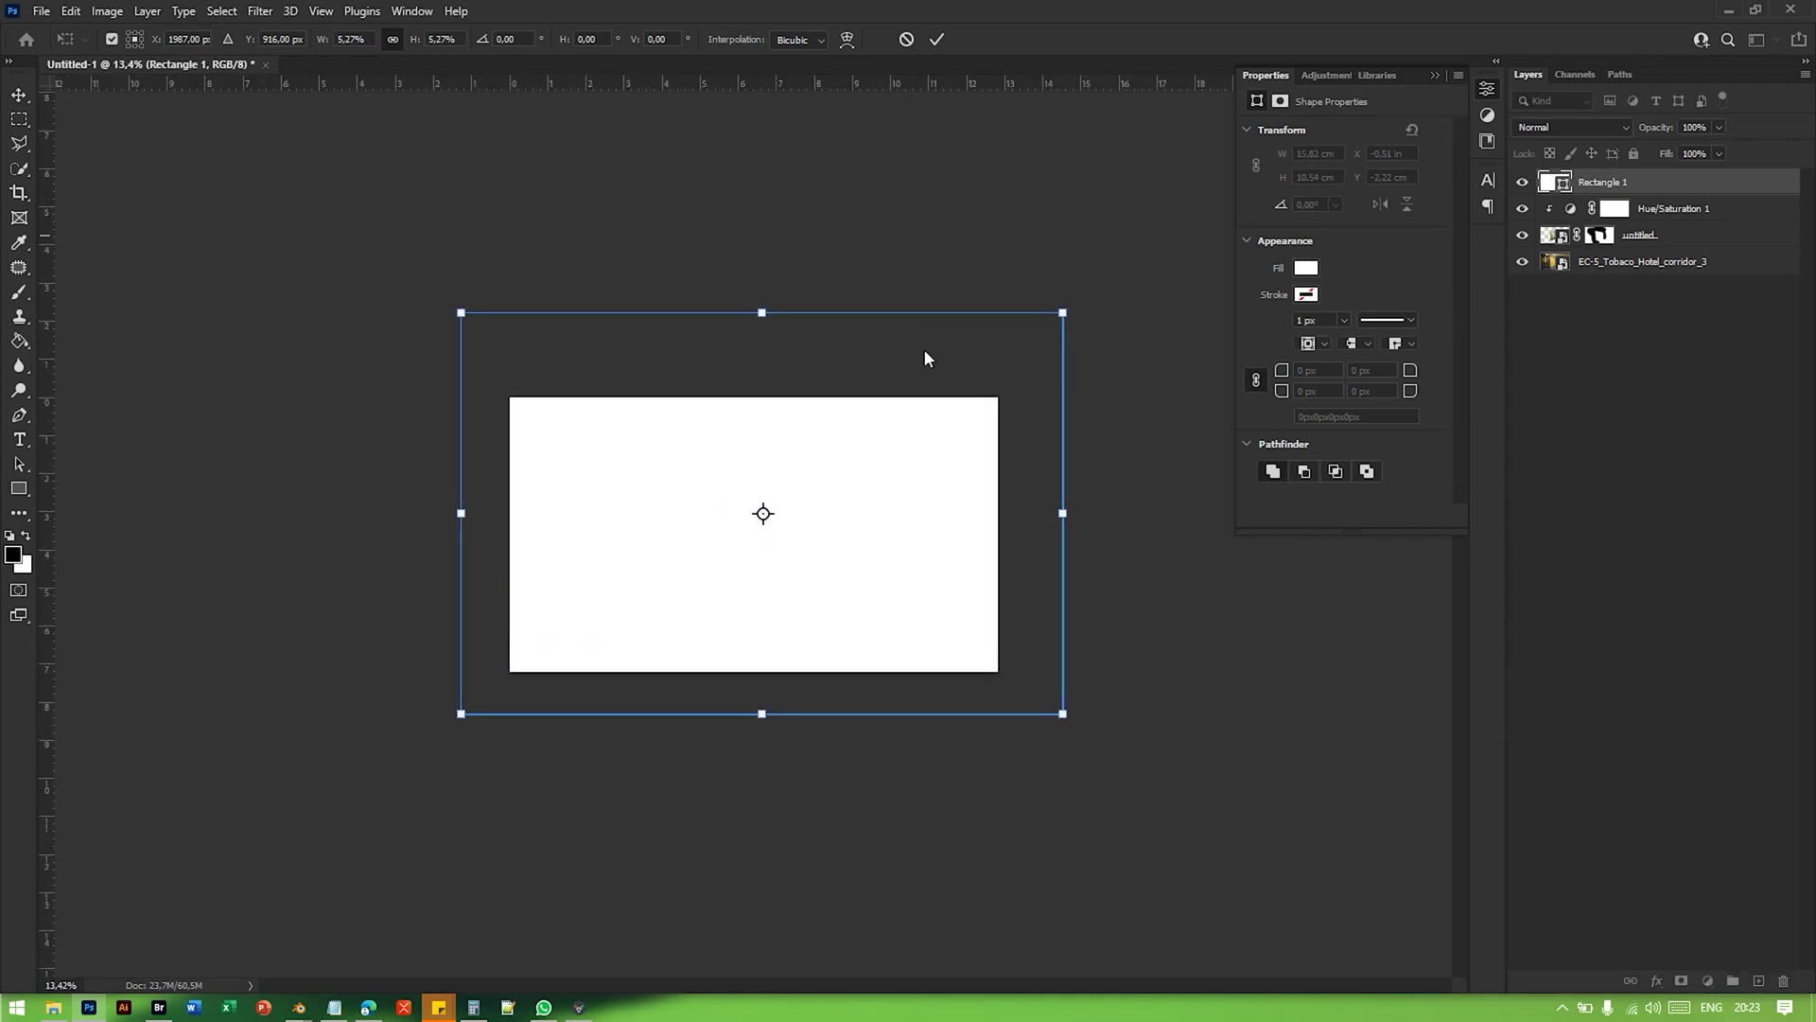
{"action": "scroll", "coordinate": [910, 488], "scroll_direction": "up", "scroll_amount": 2, "text": "alt"}
{"action": "left_click_drag", "start_coordinate": [1206, 208], "coordinate": [871, 435]}
{"action": "scroll", "coordinate": [852, 515], "scroll_direction": "up", "scroll_amount": 3, "text": "alt"}
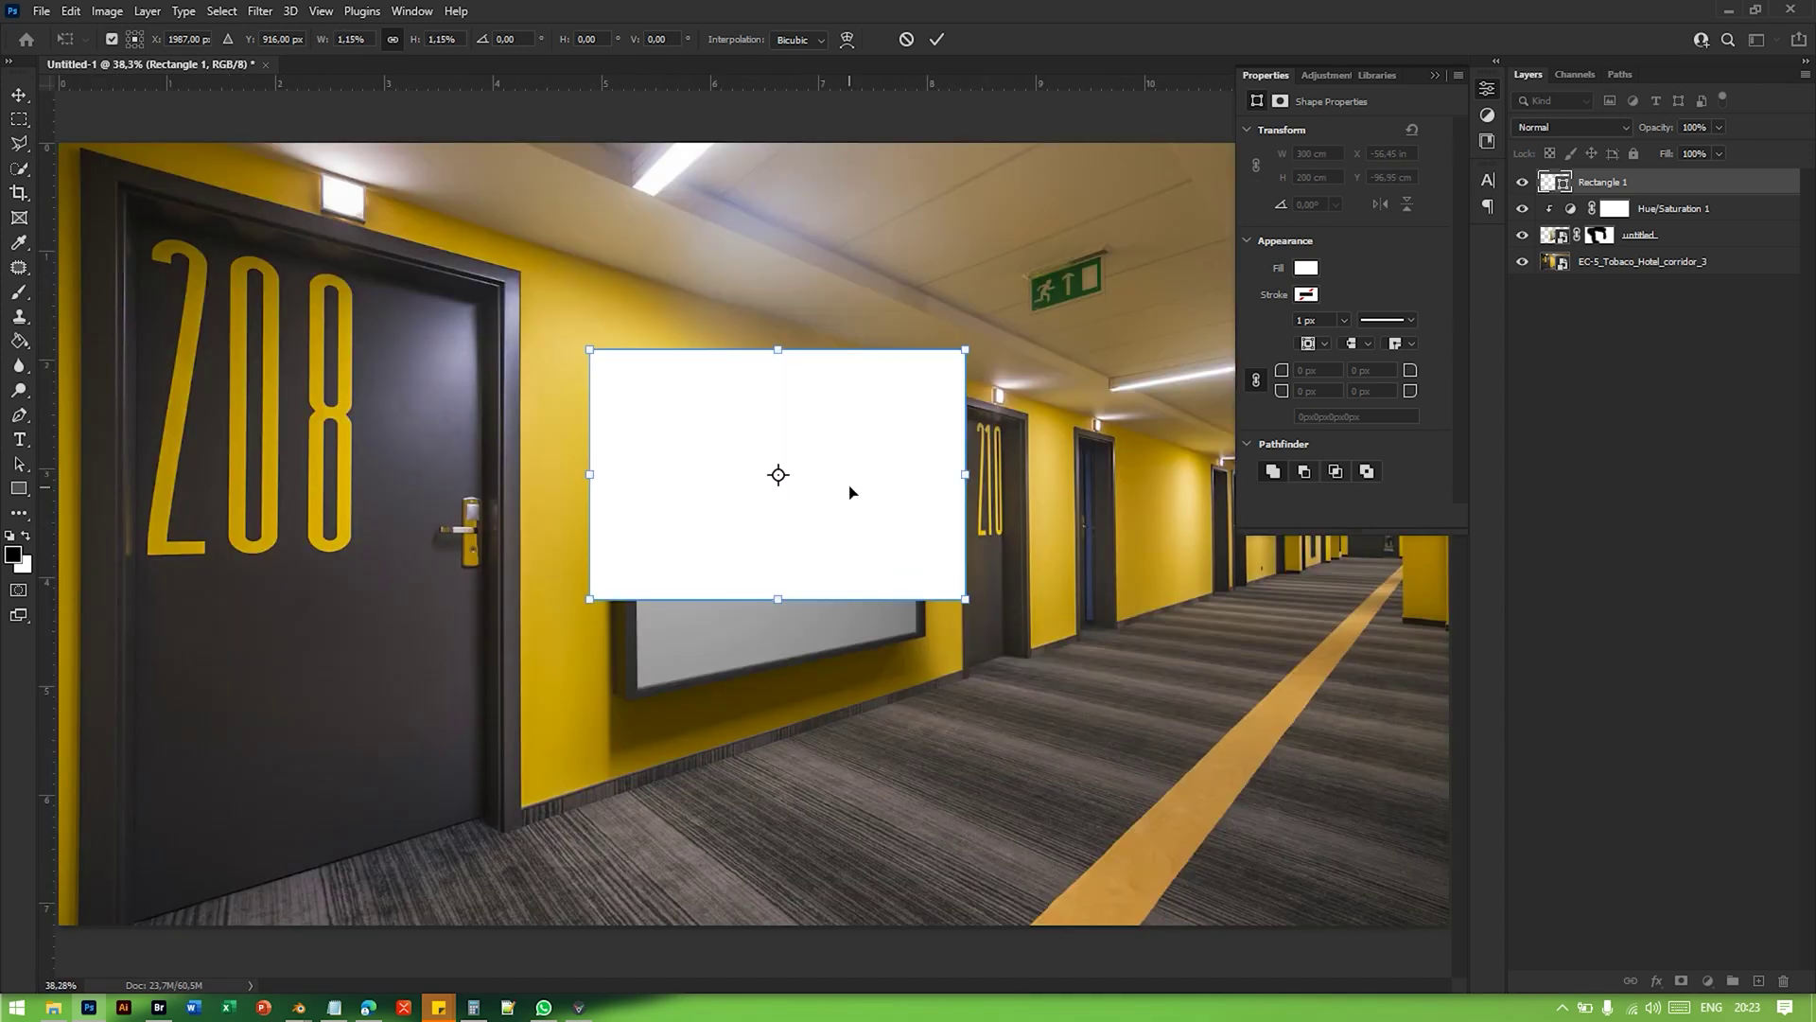
{"action": "left_click", "coordinate": [936, 39]}
Step: Move the rectangle over the board and set its layer opacity to 57%
{"action": "left_click_drag", "start_coordinate": [827, 540], "coordinate": [846, 608]}
{"action": "scroll", "coordinate": [786, 563], "scroll_direction": "up", "scroll_amount": 4, "text": "alt"}
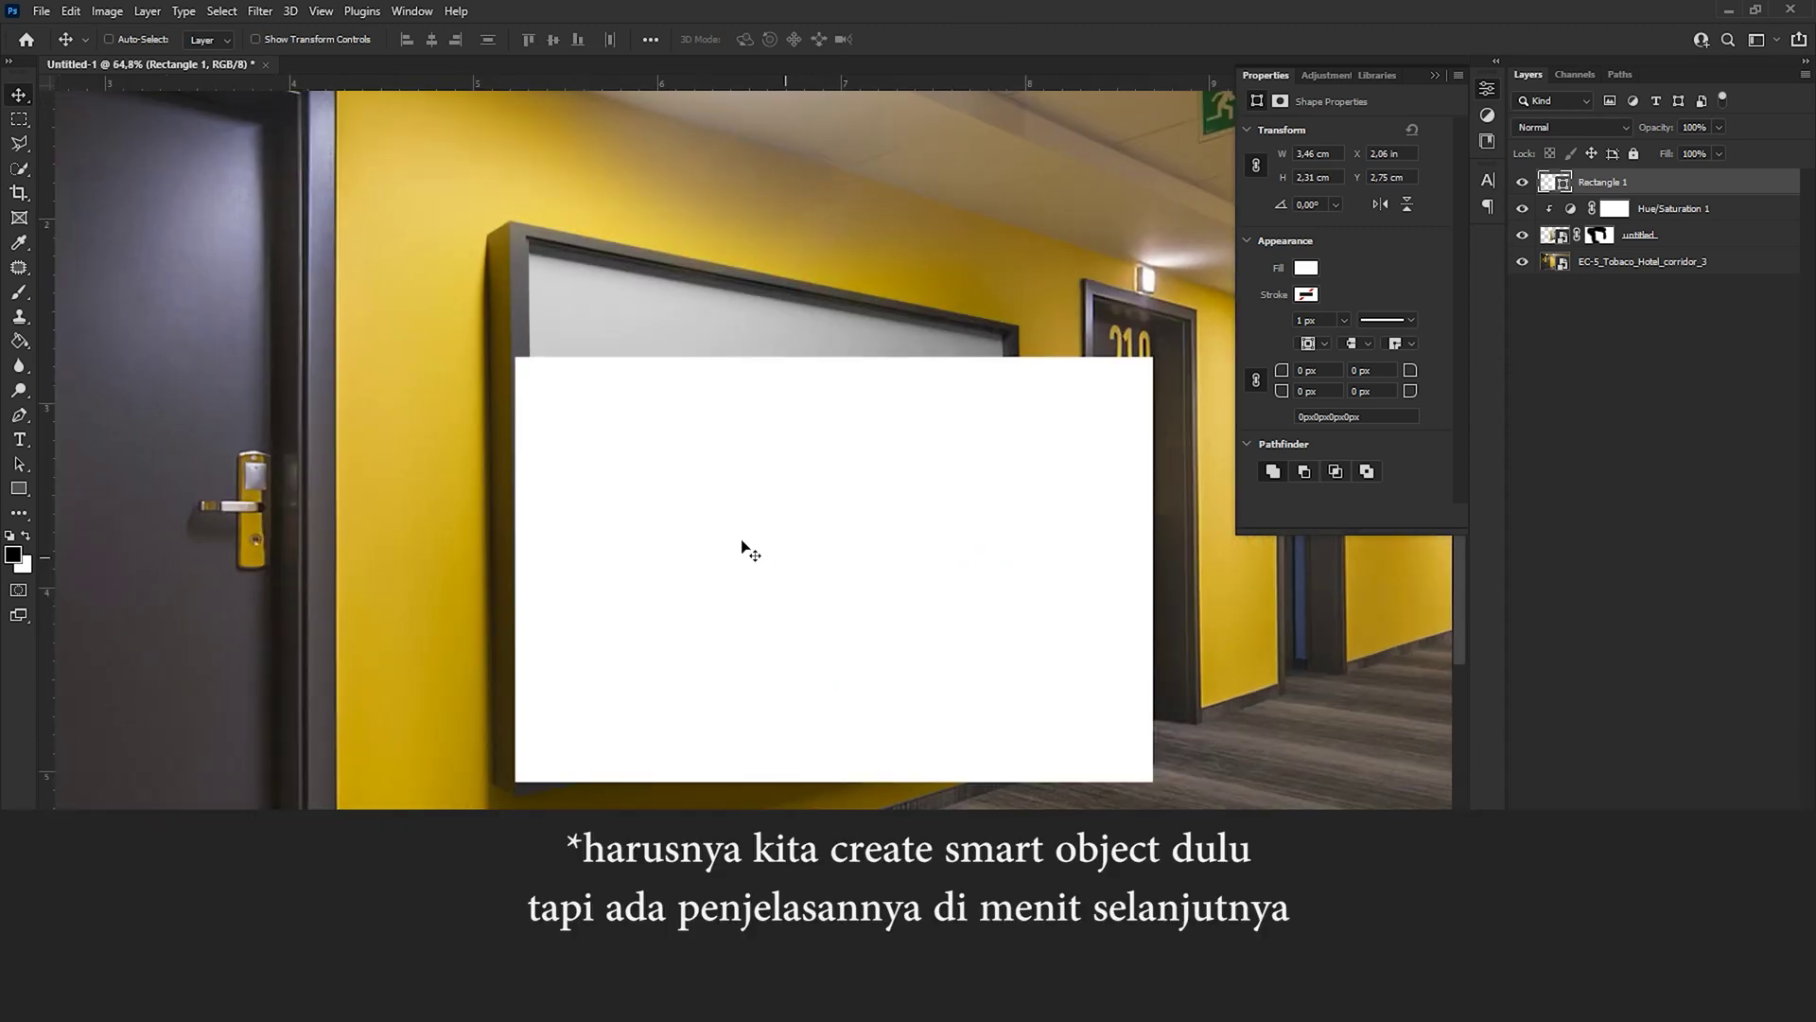
{"action": "left_click_drag", "start_coordinate": [591, 598], "coordinate": [491, 511]}
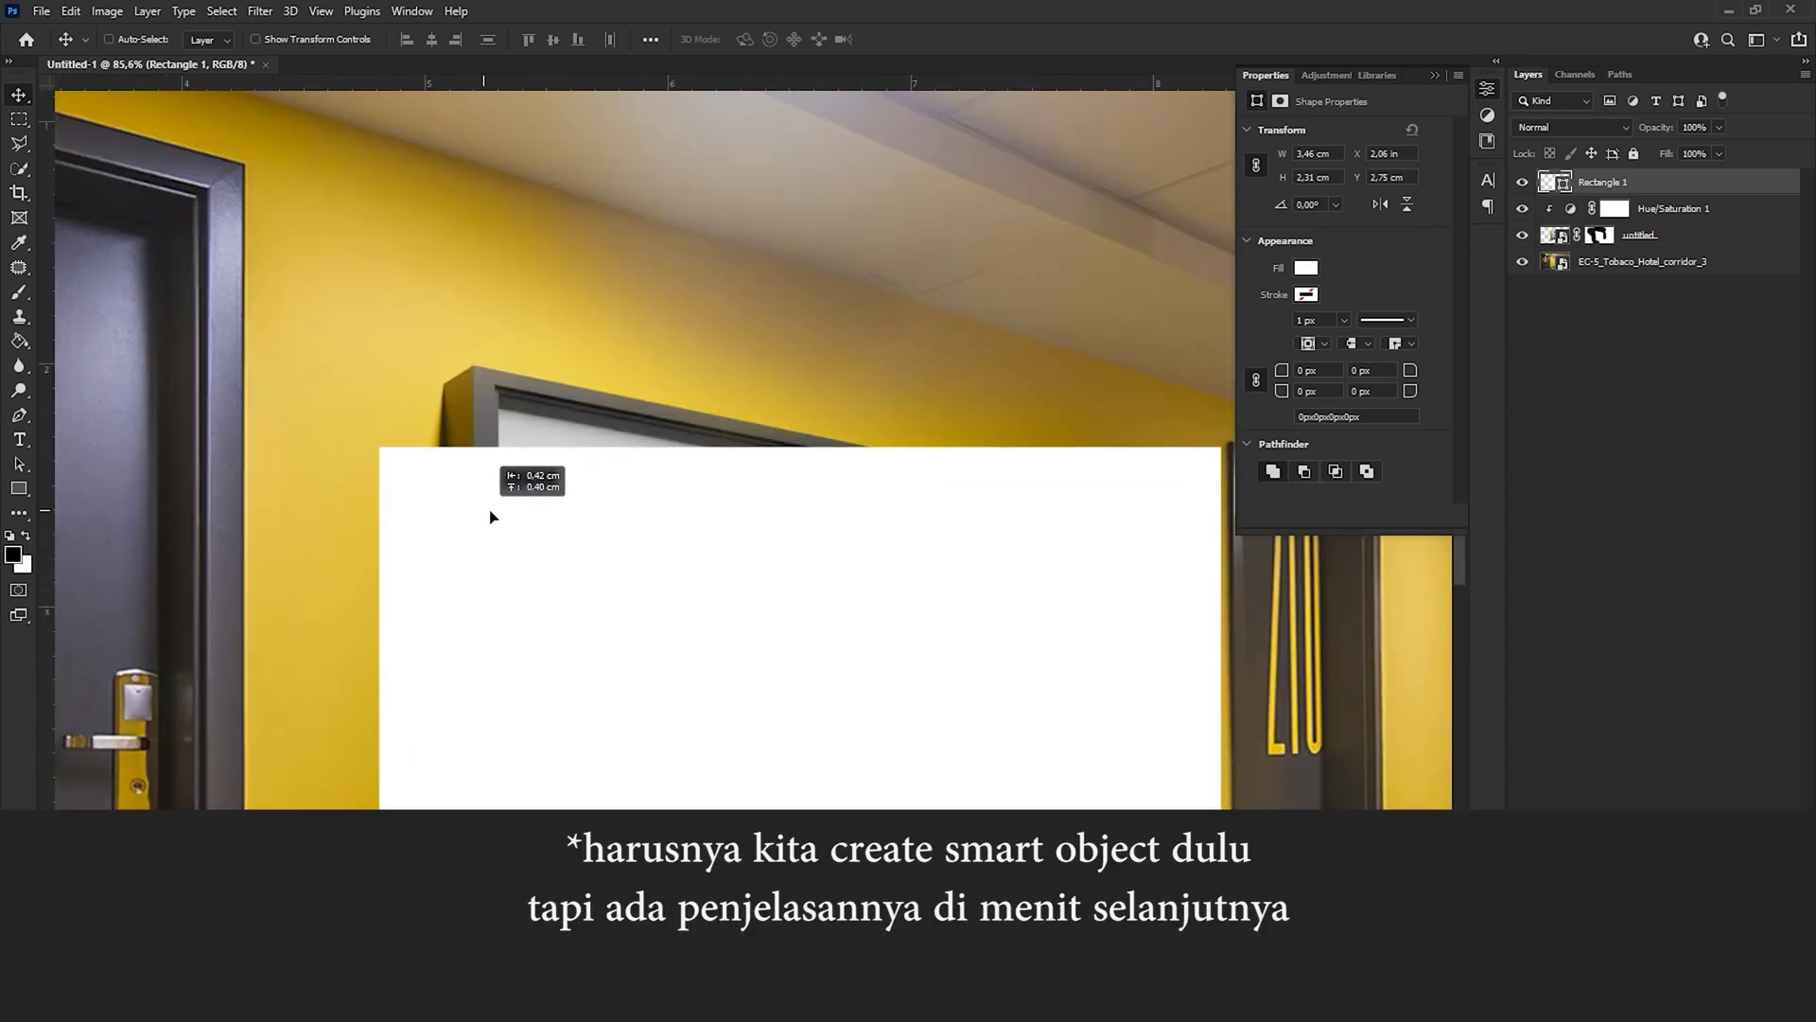
{"action": "scroll", "coordinate": [718, 530], "scroll_direction": "right", "scroll_amount": 5}
{"action": "left_click_drag", "start_coordinate": [1654, 129], "coordinate": [1611, 136]}
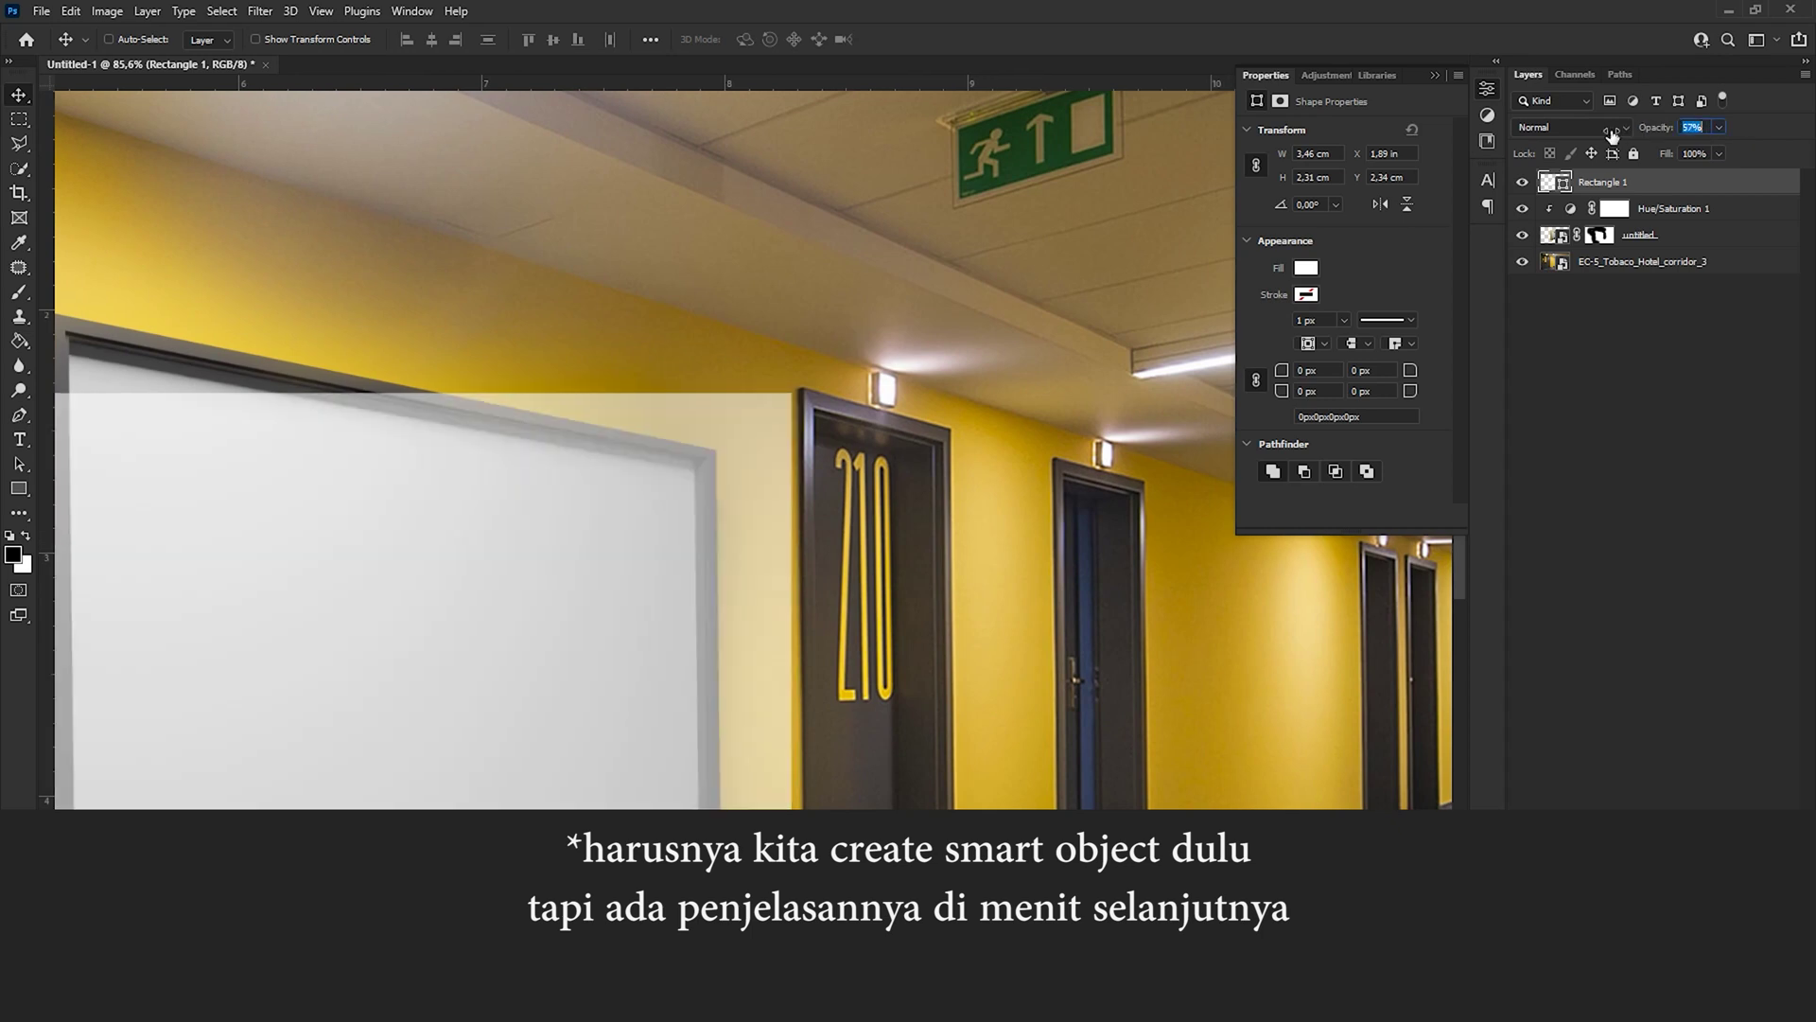
Step: Move the semi-transparent rectangle so its right edge lines up with the inner right edge of the board frame
{"action": "scroll", "coordinate": [755, 361], "scroll_direction": "up", "scroll_amount": 5, "text": "alt"}
{"action": "left_click_drag", "start_coordinate": [771, 479], "coordinate": [573, 688]}
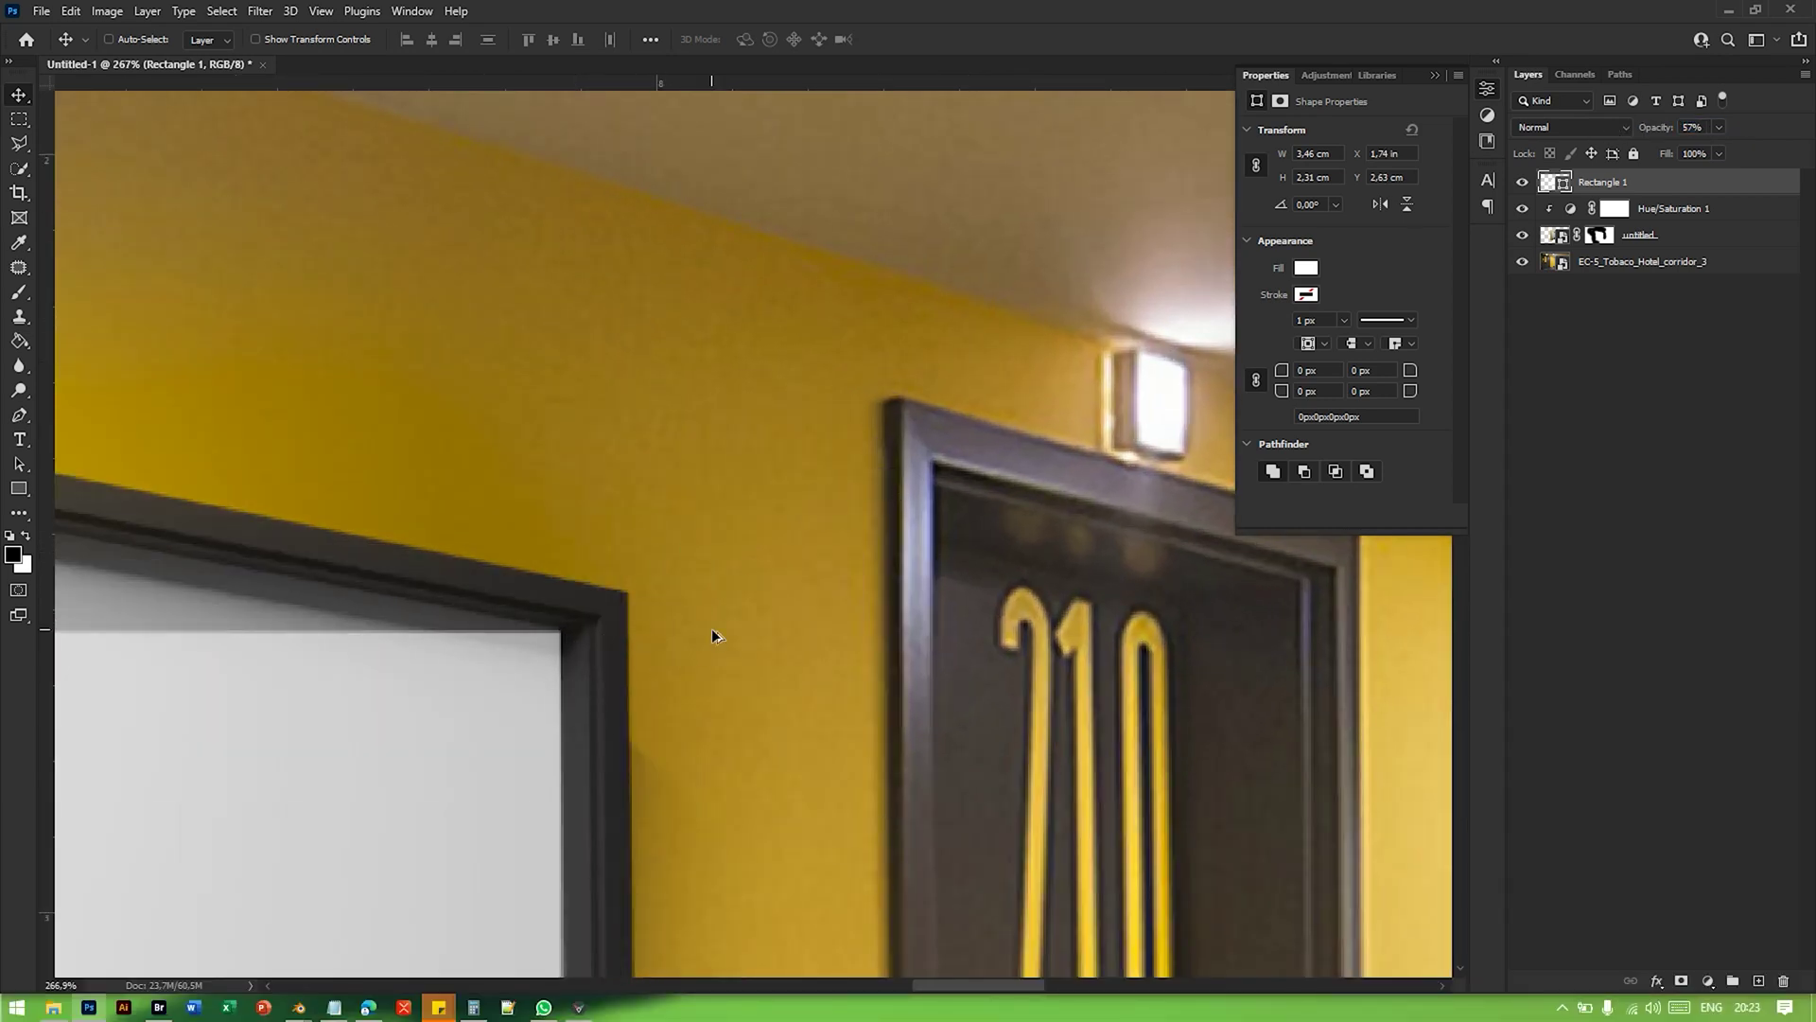
{"action": "scroll", "coordinate": [711, 628], "scroll_direction": "down", "scroll_amount": 4, "text": "alt"}
{"action": "scroll", "coordinate": [694, 650], "scroll_direction": "down", "scroll_amount": 5, "text": "alt"}
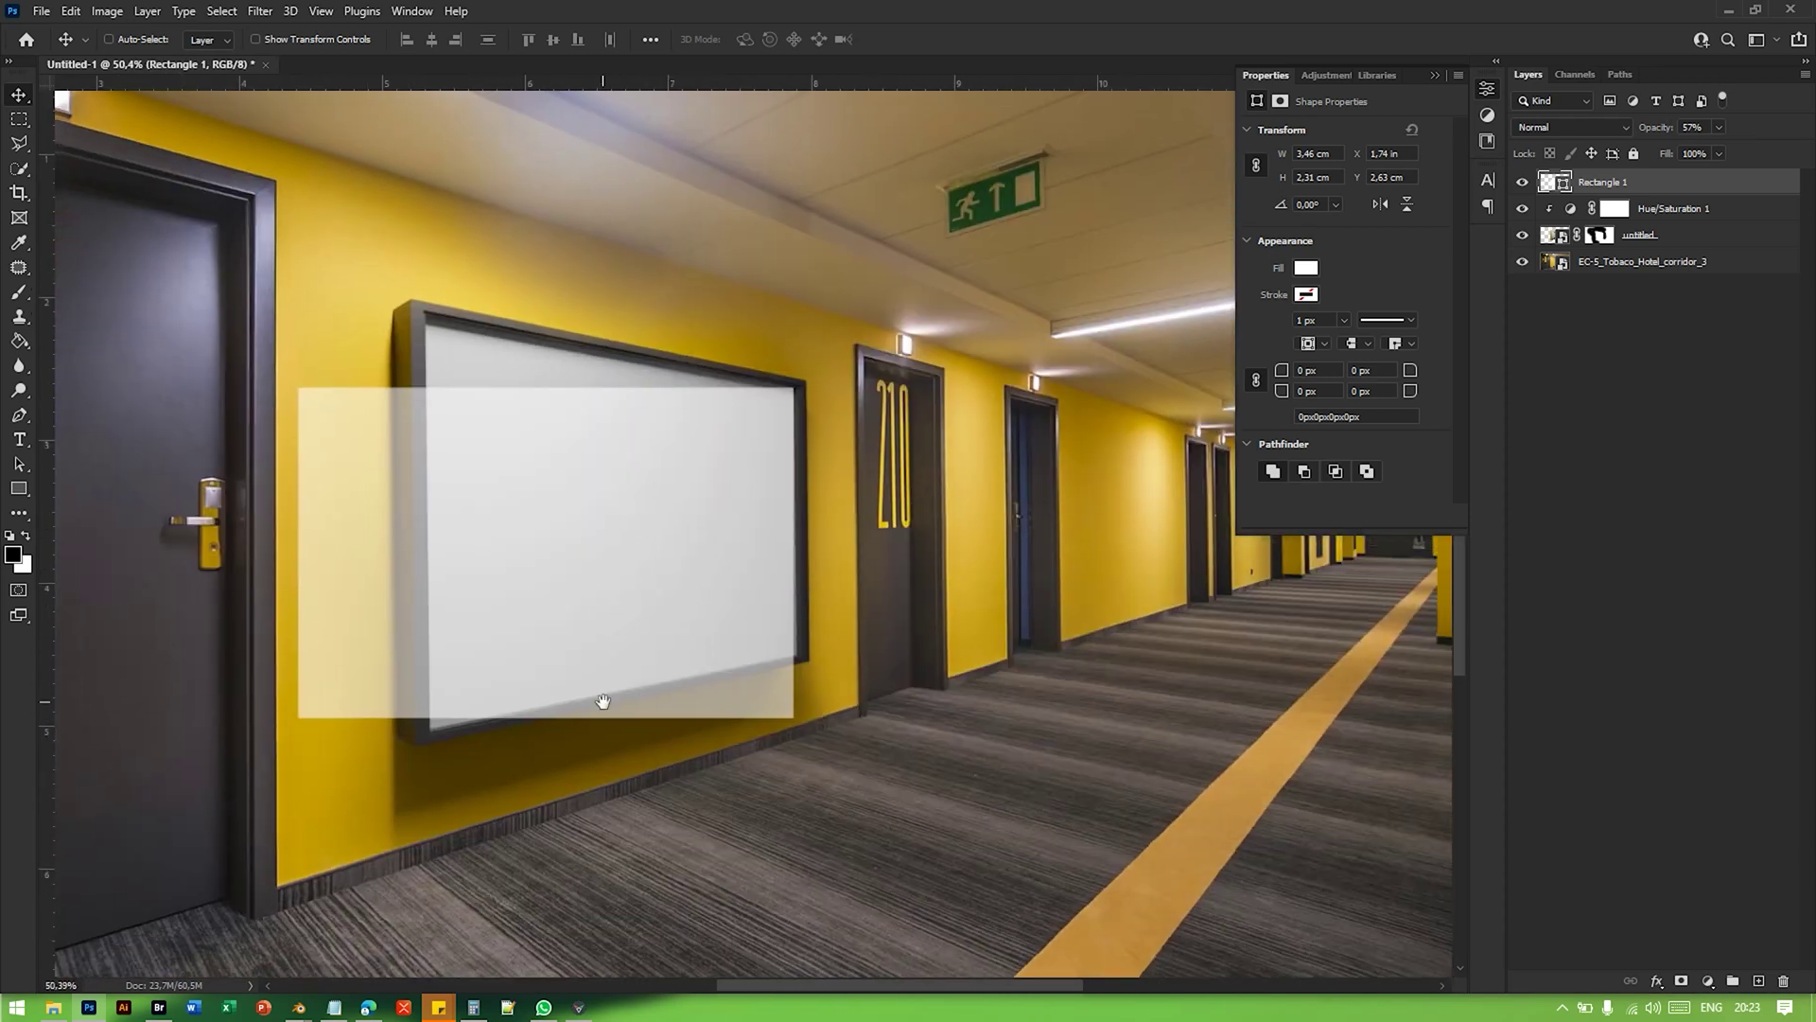
{"action": "scroll", "coordinate": [632, 719], "scroll_direction": "up", "scroll_amount": 2, "text": "alt"}
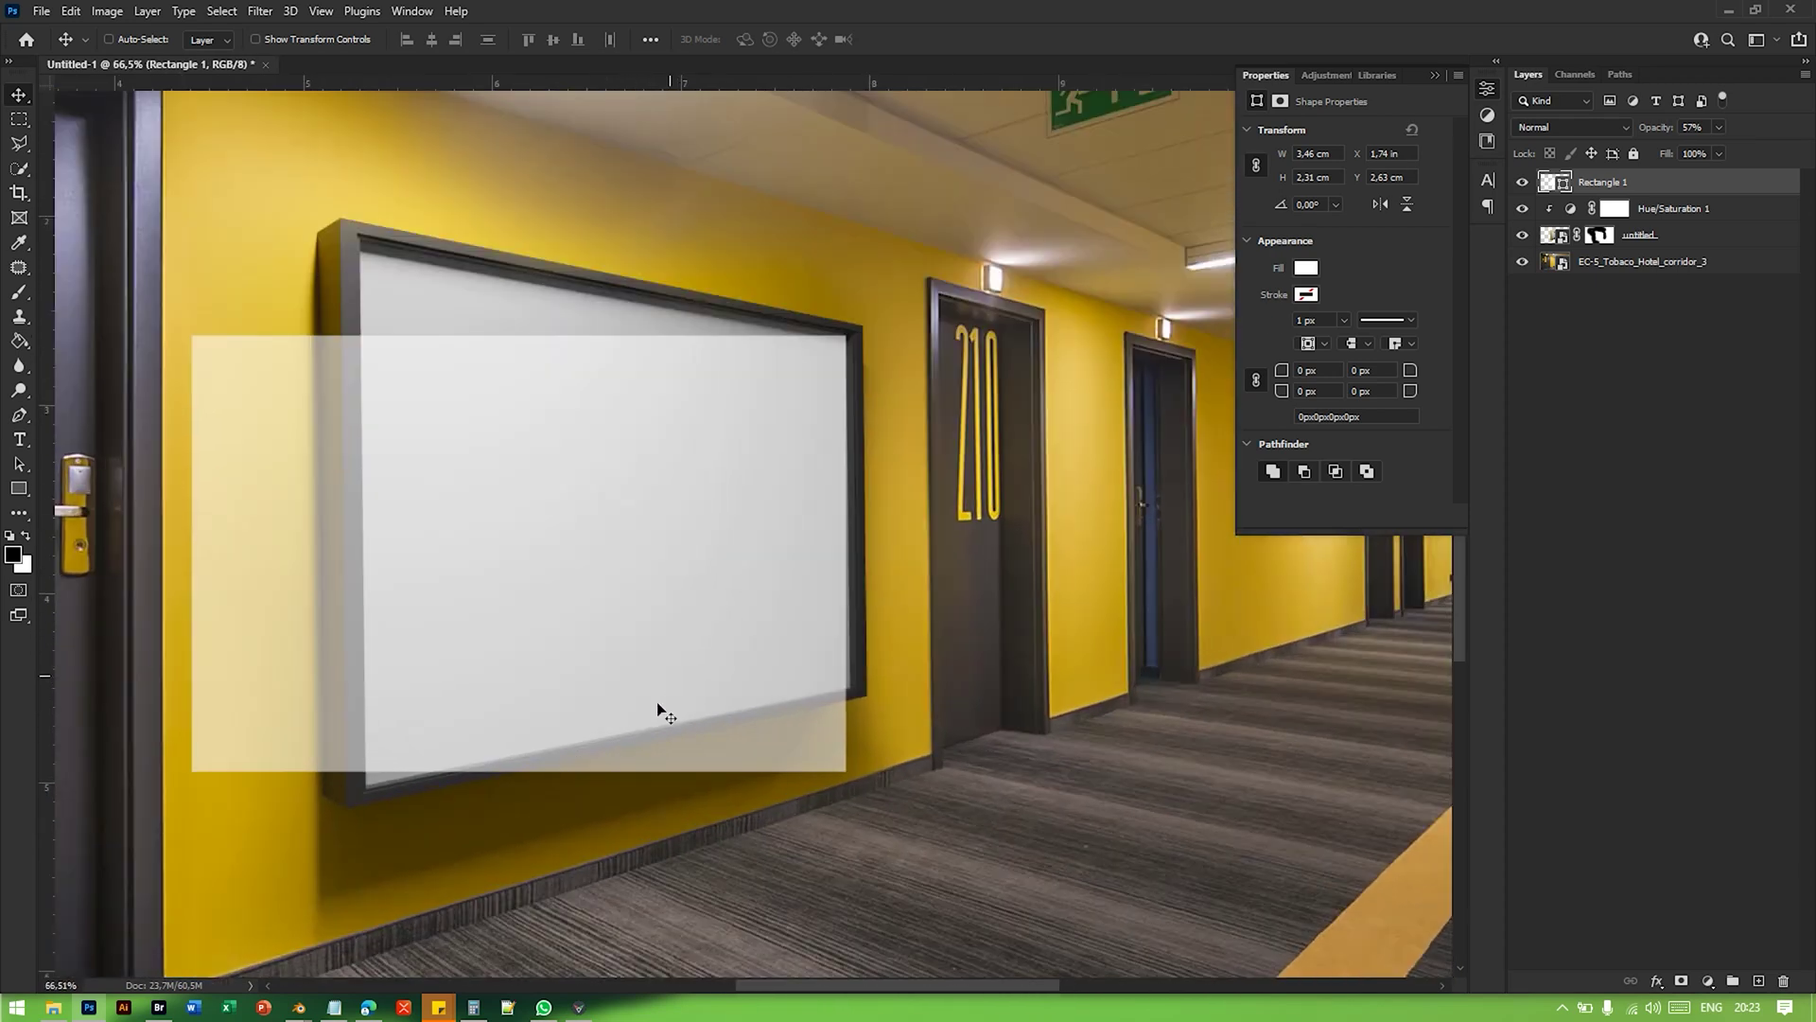
Step: Scale the rectangle to 82.98% and distort its lower-right corner onto the board panel's lower-right corner
{"action": "key", "text": "ctrl+t"}
{"action": "left_click_drag", "start_coordinate": [193, 770], "coordinate": [321, 698]}
{"action": "scroll", "coordinate": [993, 782], "scroll_direction": "up", "scroll_amount": 10, "text": "alt"}
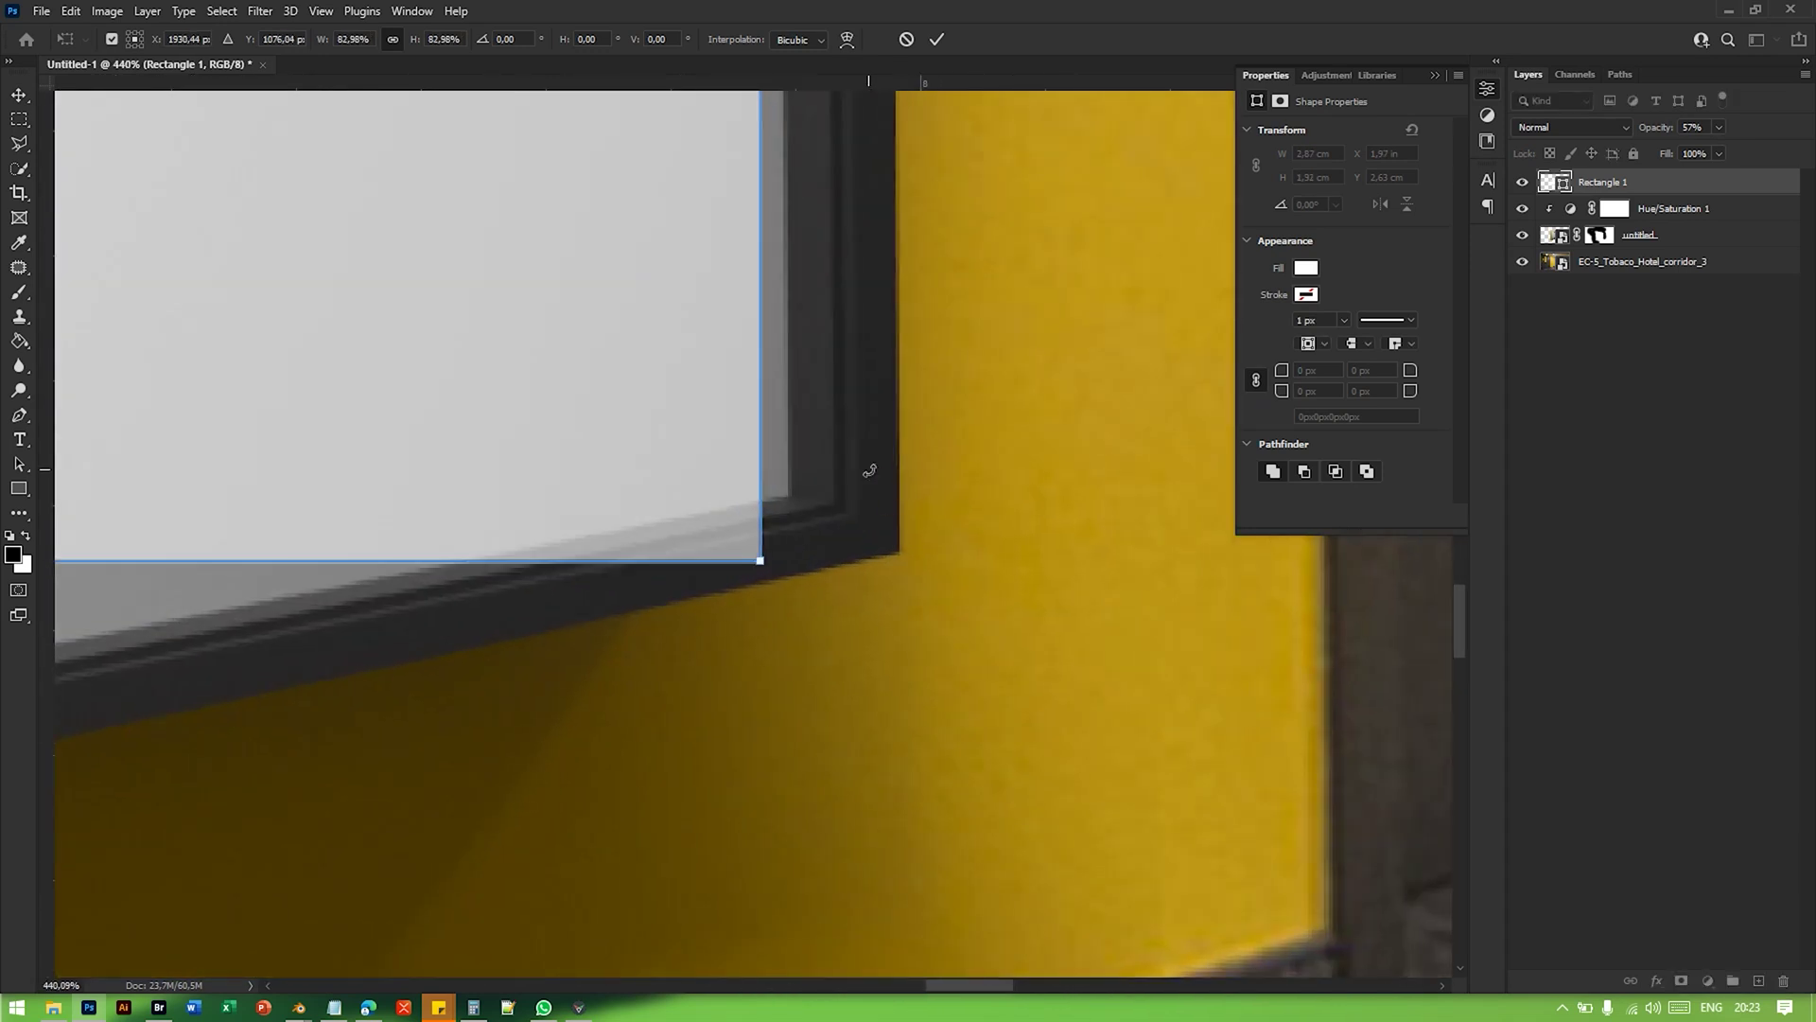
{"action": "left_click_drag", "start_coordinate": [766, 560], "coordinate": [787, 496], "text": "ctrl"}
{"action": "scroll", "coordinate": [827, 498], "scroll_direction": "down", "scroll_amount": 10, "text": "alt"}
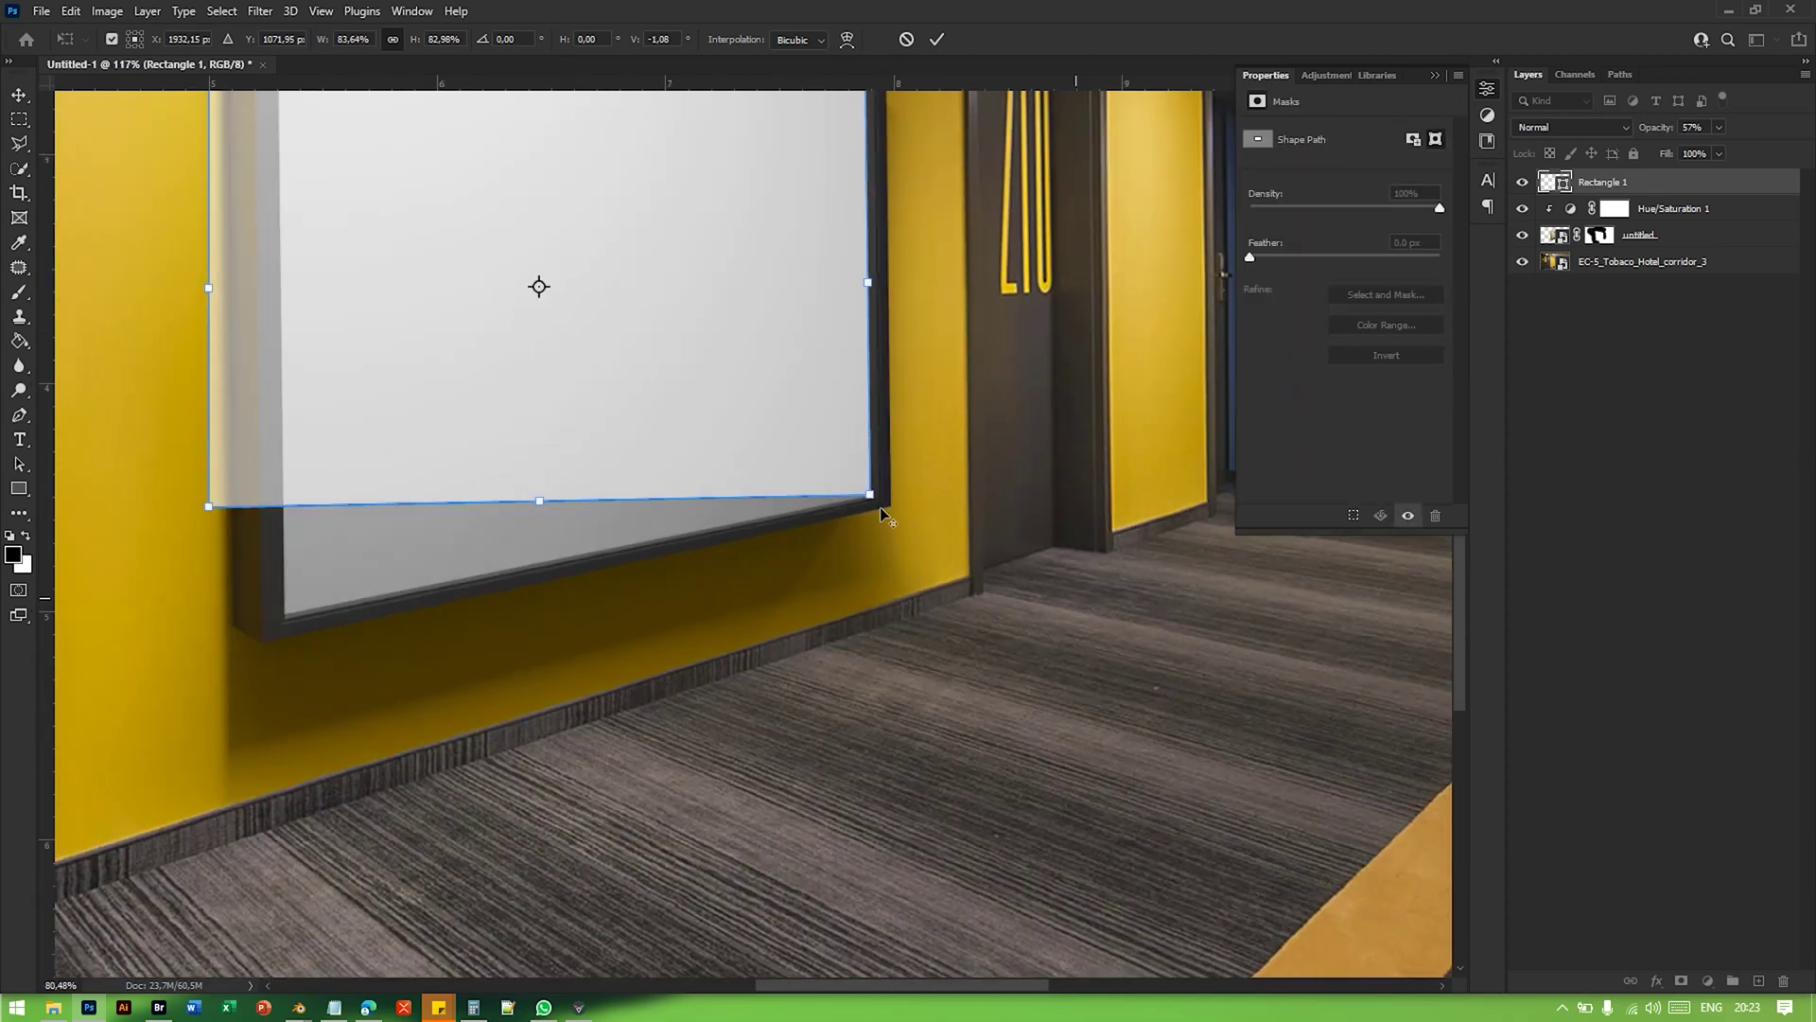
Step: Distort the rectangle's lower-left and upper-left corners onto the board panel's left corners and apply the transform
{"action": "scroll", "coordinate": [485, 515], "scroll_direction": "up", "scroll_amount": 5, "text": "alt"}
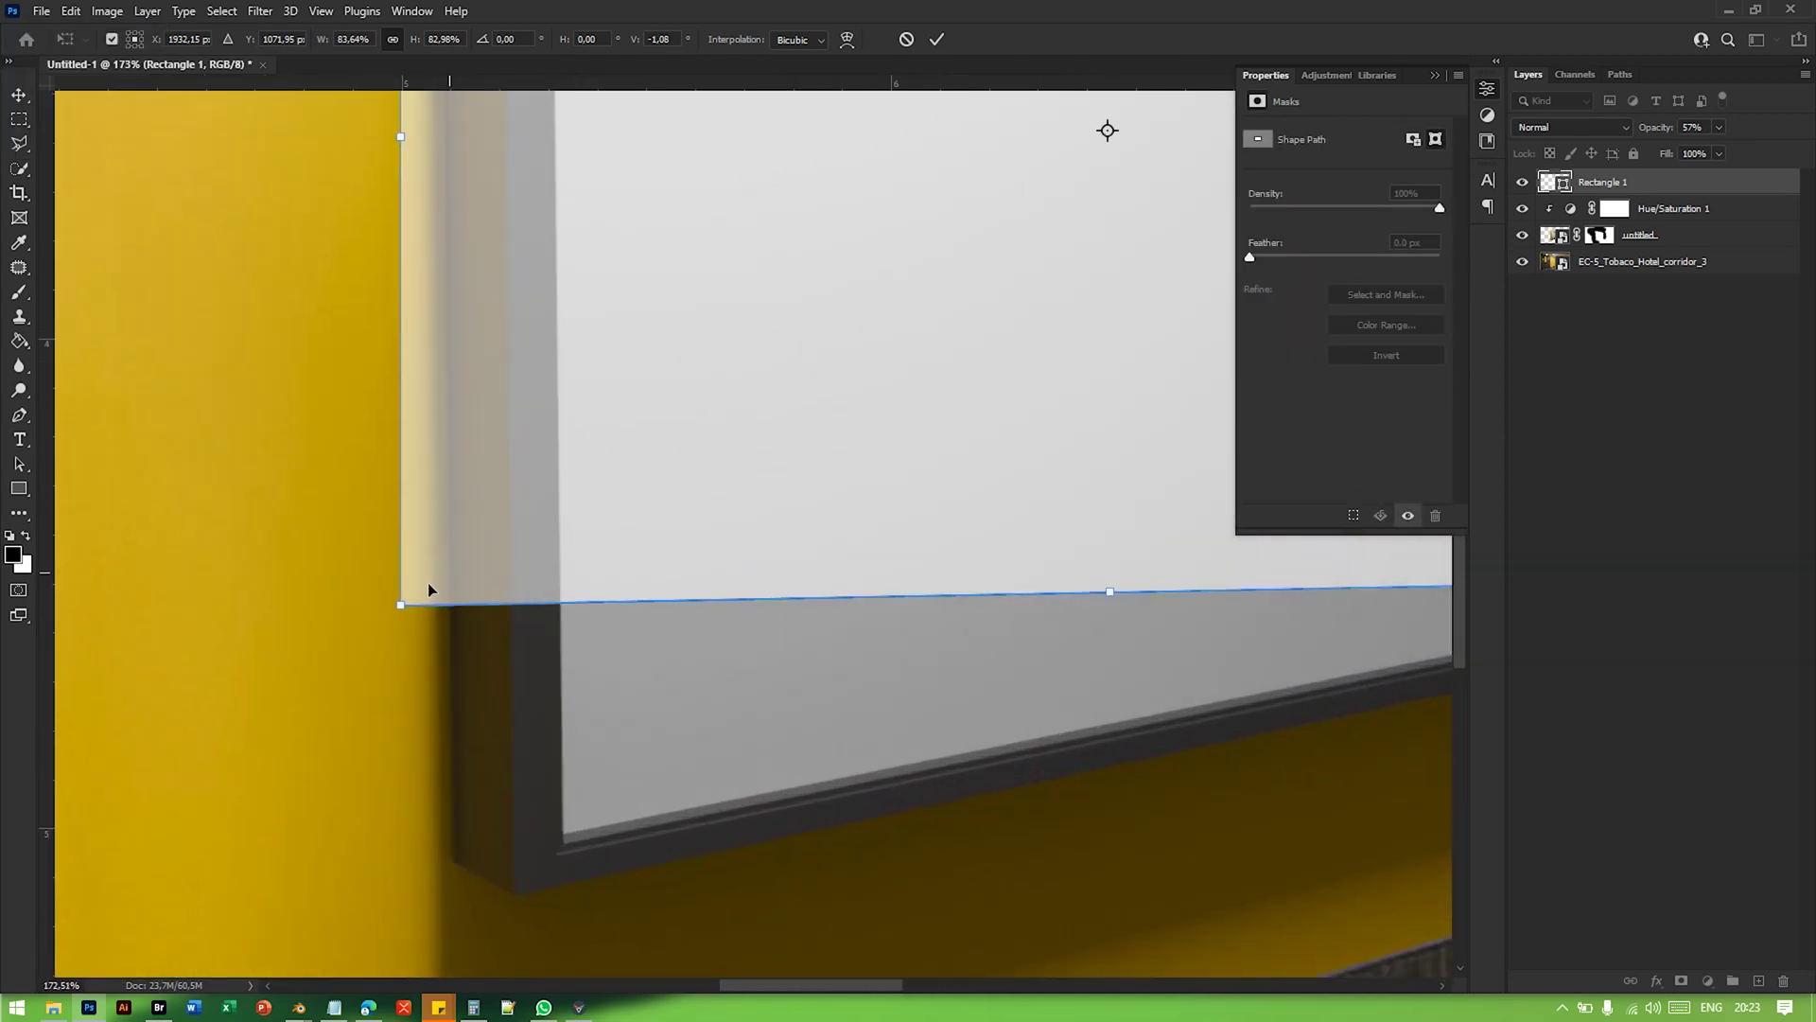
{"action": "left_click_drag", "start_coordinate": [399, 606], "coordinate": [545, 836], "text": "ctrl"}
{"action": "scroll", "coordinate": [546, 833], "scroll_direction": "down", "scroll_amount": 5, "text": "alt"}
{"action": "scroll", "coordinate": [541, 681], "scroll_direction": "up", "scroll_amount": 5, "text": "alt"}
{"action": "left_click_drag", "start_coordinate": [434, 740], "coordinate": [562, 498], "text": "ctrl"}
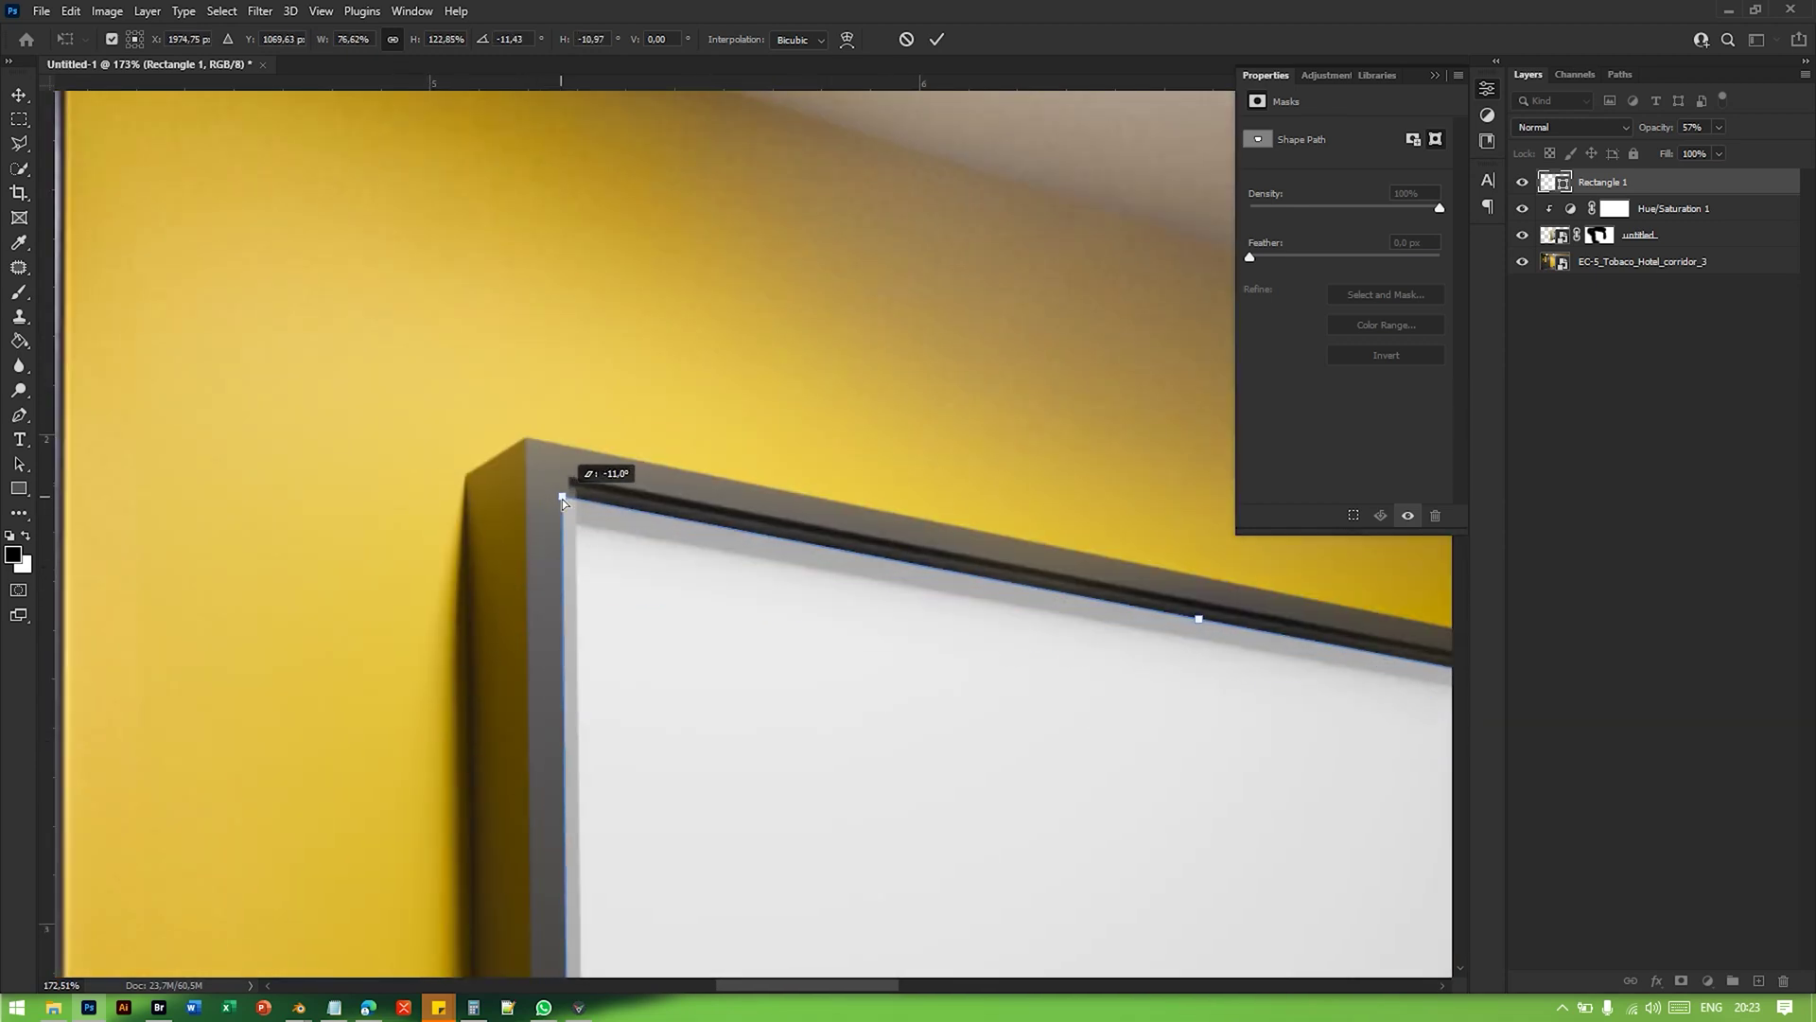
{"action": "scroll", "coordinate": [562, 498], "scroll_direction": "down", "scroll_amount": 7, "text": "alt"}
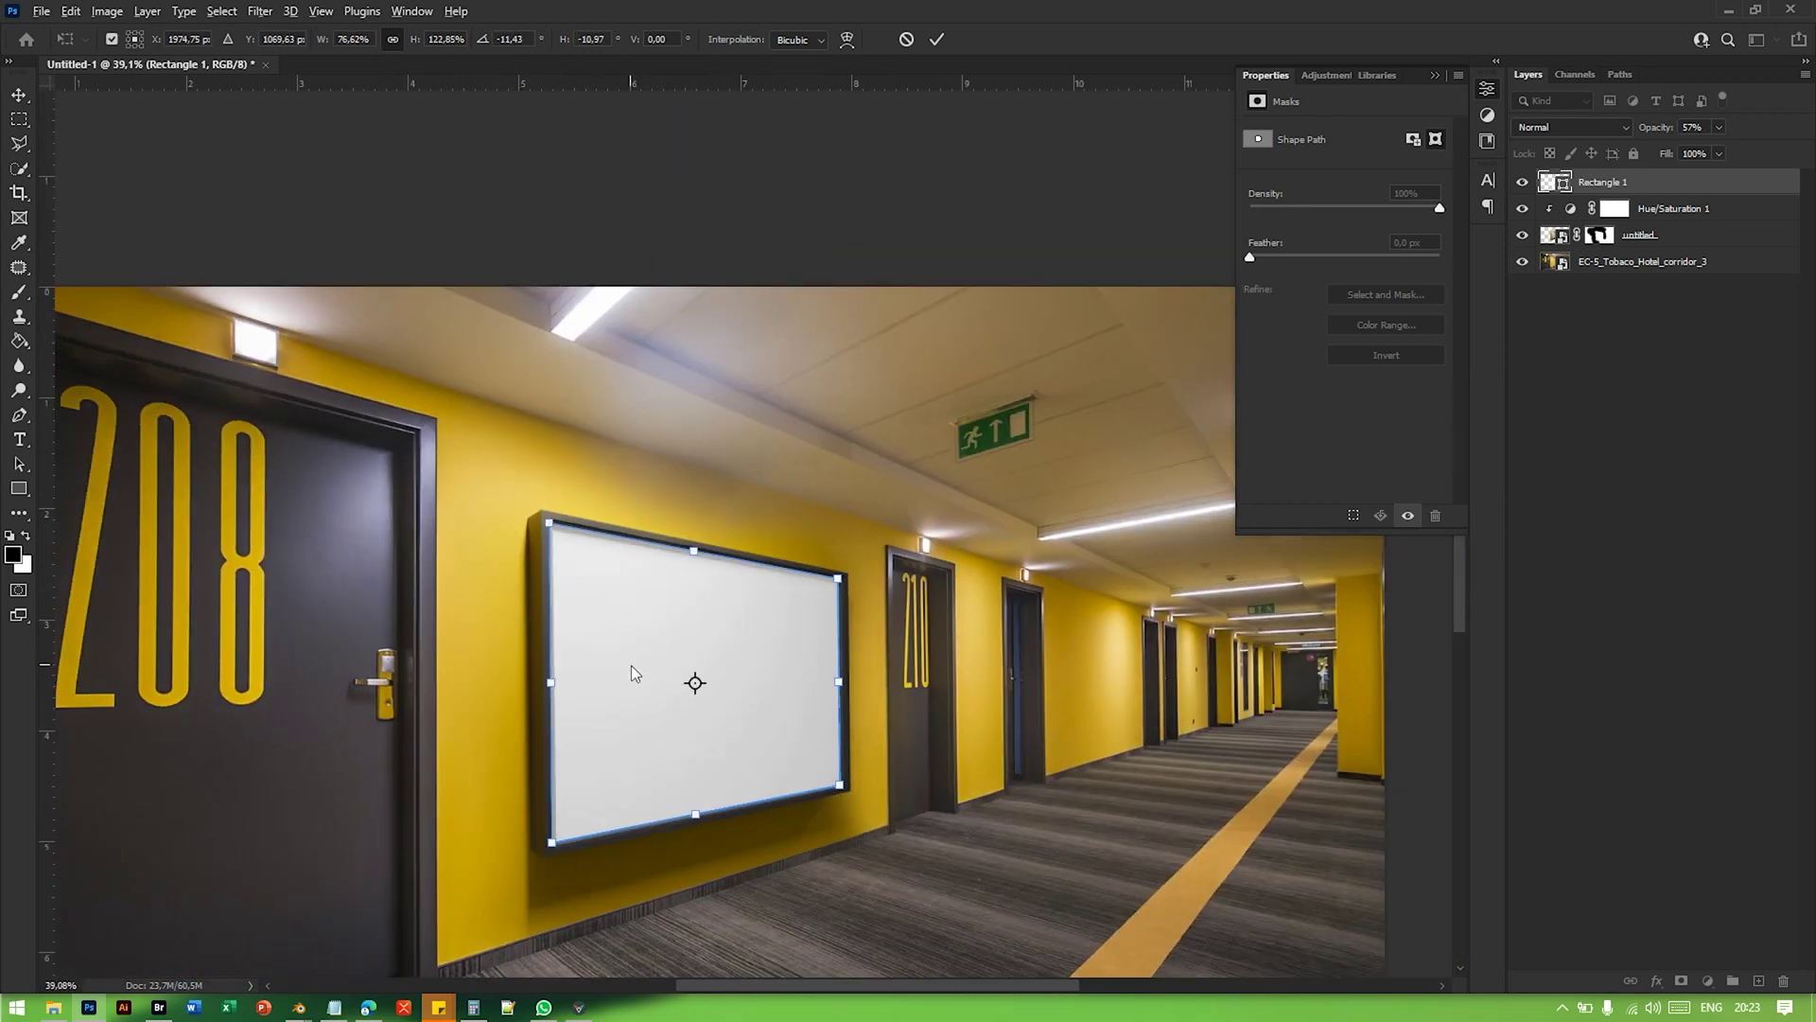
{"action": "scroll", "coordinate": [652, 702], "scroll_direction": "up", "scroll_amount": 3, "text": "alt"}
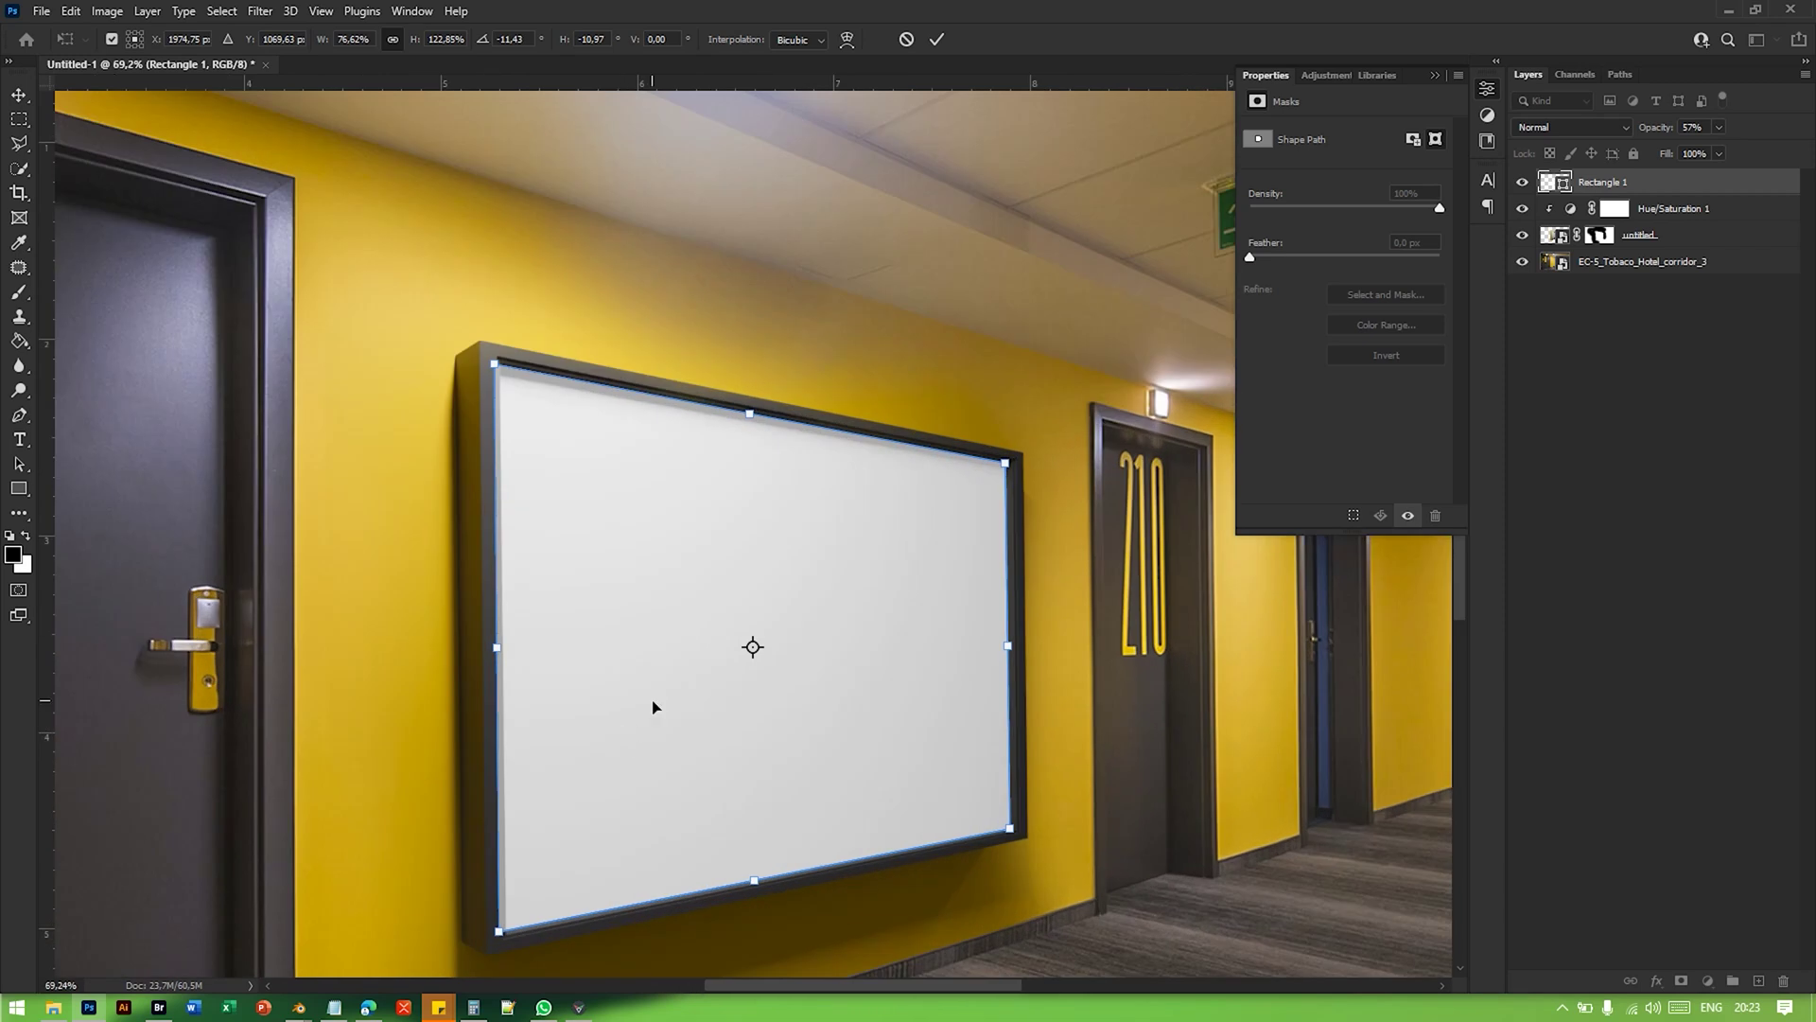
{"action": "left_click", "coordinate": [938, 39]}
Step: Set the rectangle layer's opacity to 100% and inspect its fit at the board's upper-left corner
{"action": "scroll", "coordinate": [700, 417], "scroll_direction": "up", "scroll_amount": 2, "text": "alt"}
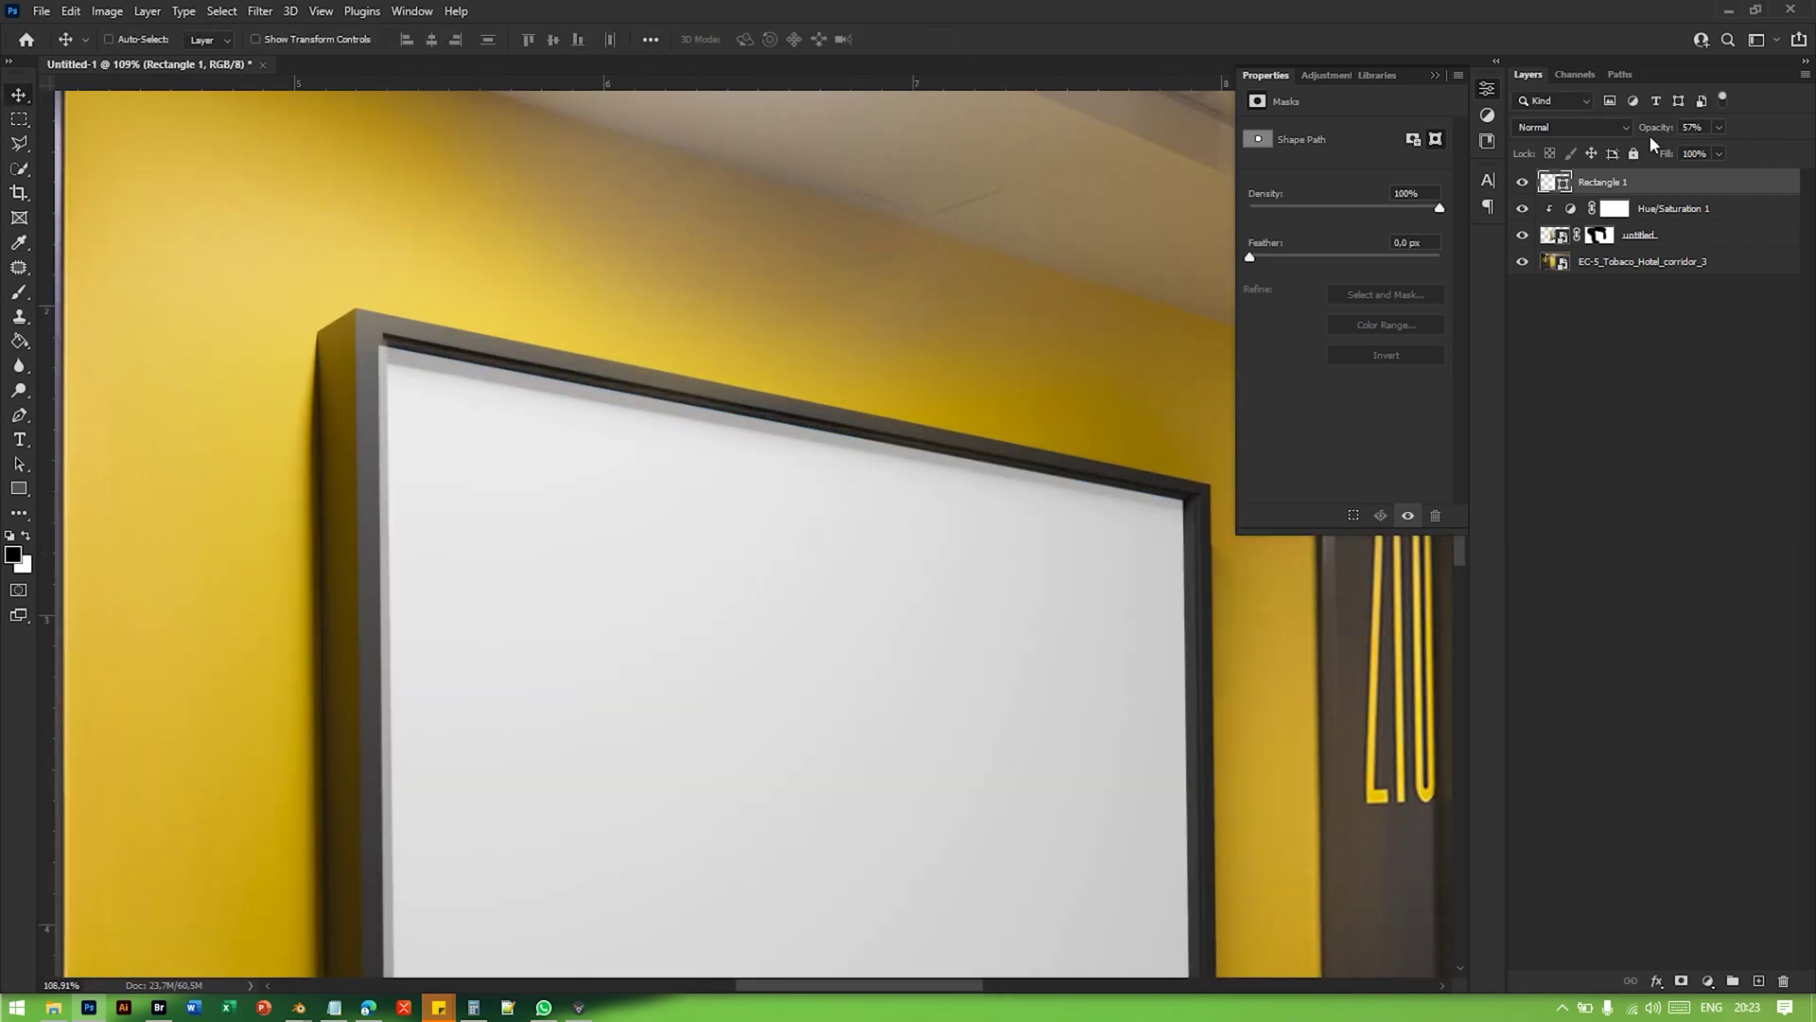
{"action": "left_click_drag", "start_coordinate": [1654, 132], "coordinate": [1702, 132]}
{"action": "scroll", "coordinate": [693, 328], "scroll_direction": "down", "scroll_amount": 2, "text": "alt"}
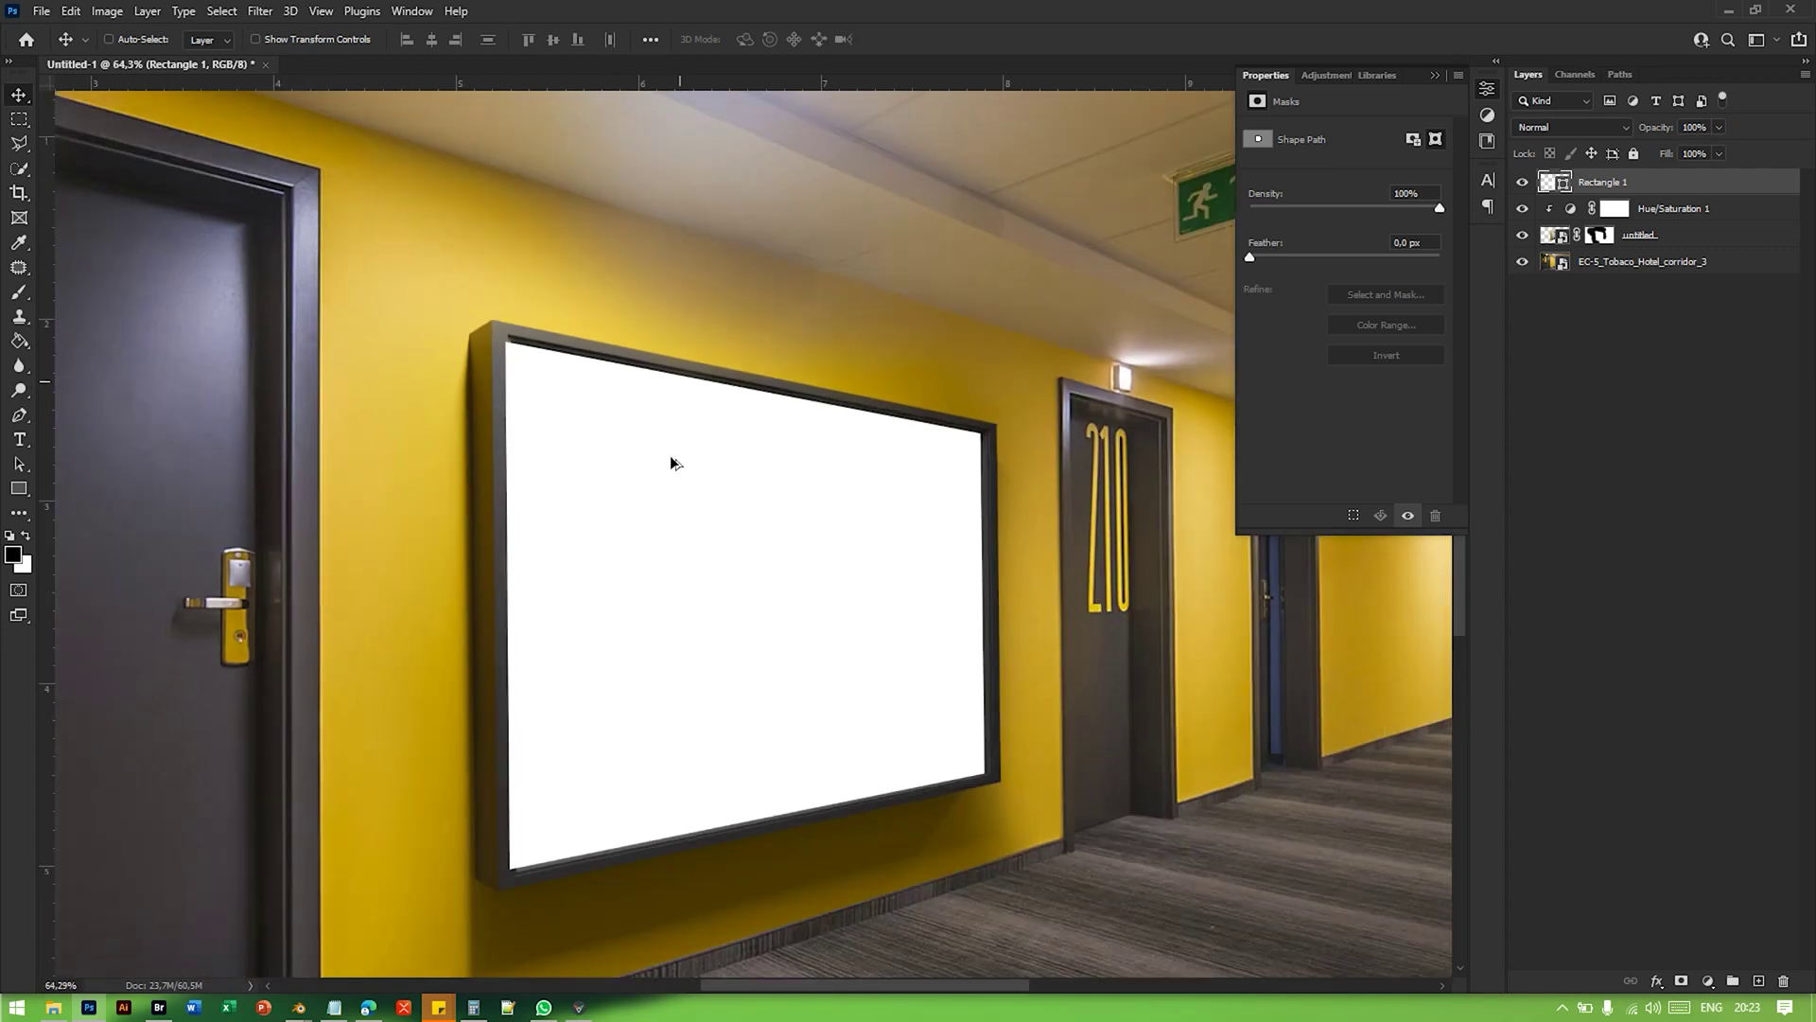
{"action": "scroll", "coordinate": [492, 213], "scroll_direction": "up", "scroll_amount": 4, "text": "alt"}
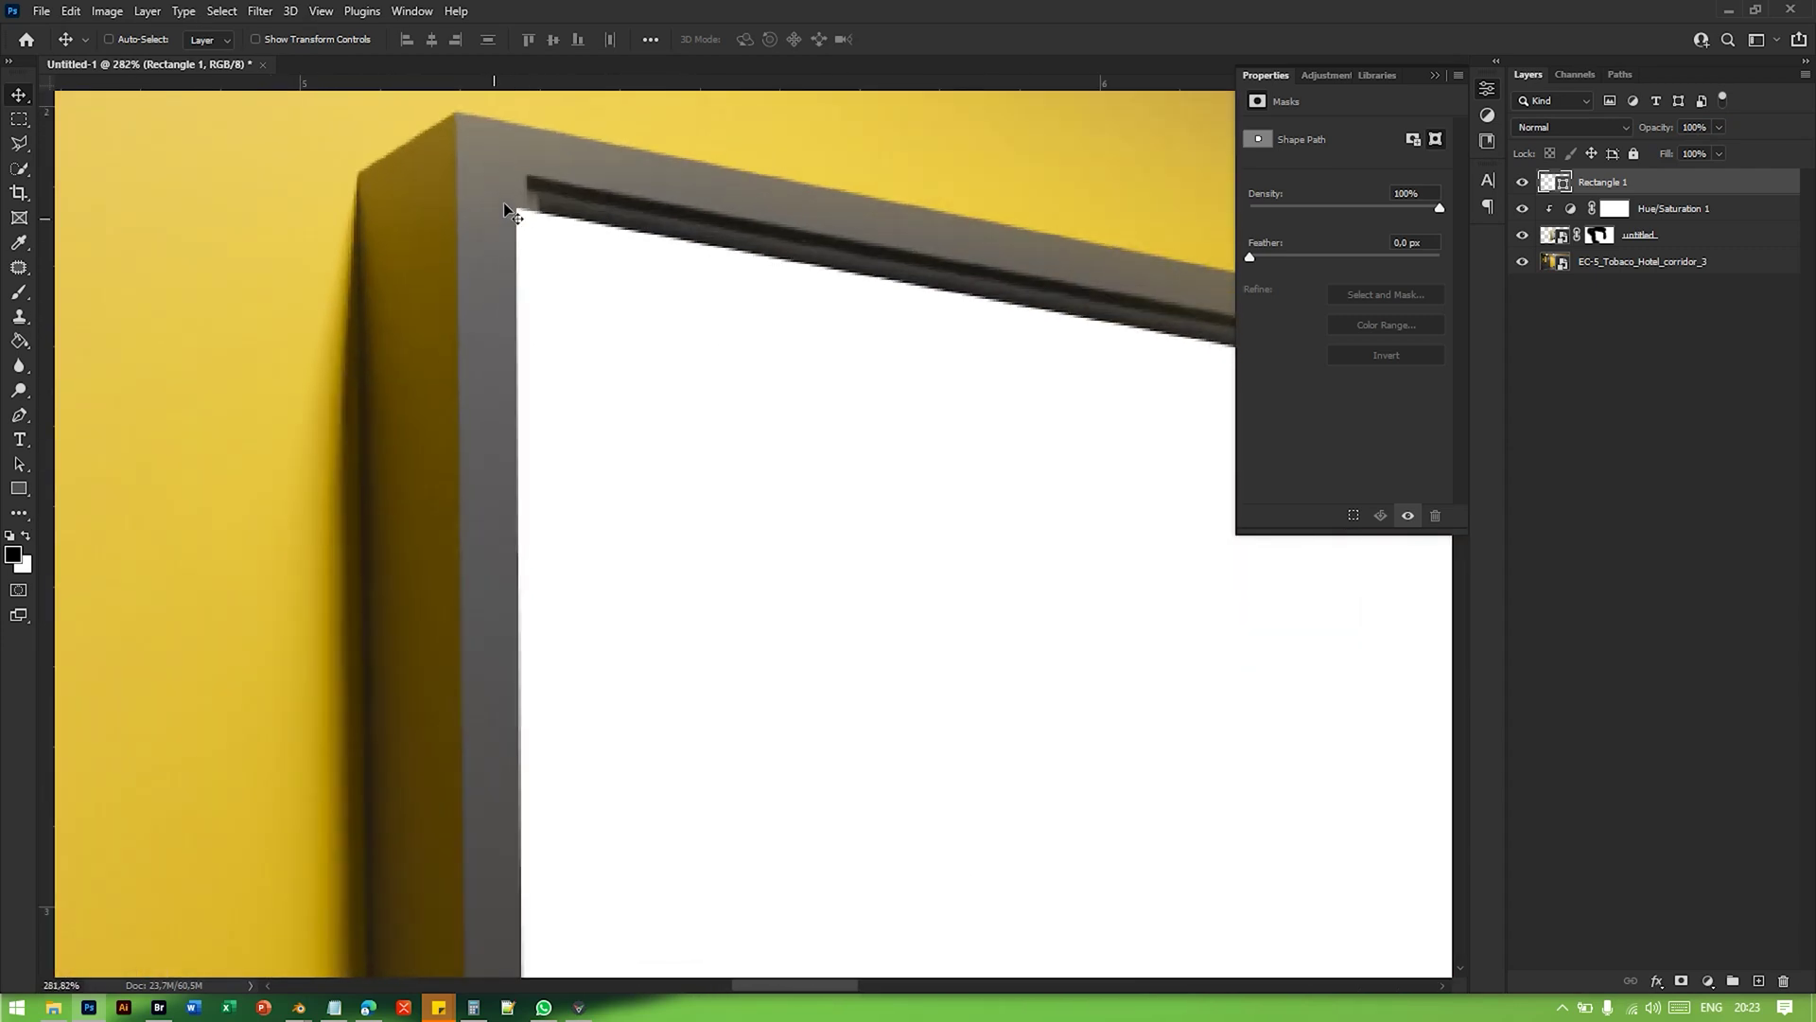
Step: Hide Rectangle 1 and select the narrow strip along the inner left edge of the board frame with the Polygonal Lasso
{"action": "left_click", "coordinate": [1523, 183]}
{"action": "left_click", "coordinate": [19, 143]}
{"action": "scroll", "coordinate": [521, 184], "scroll_direction": "up", "scroll_amount": 1, "text": "alt"}
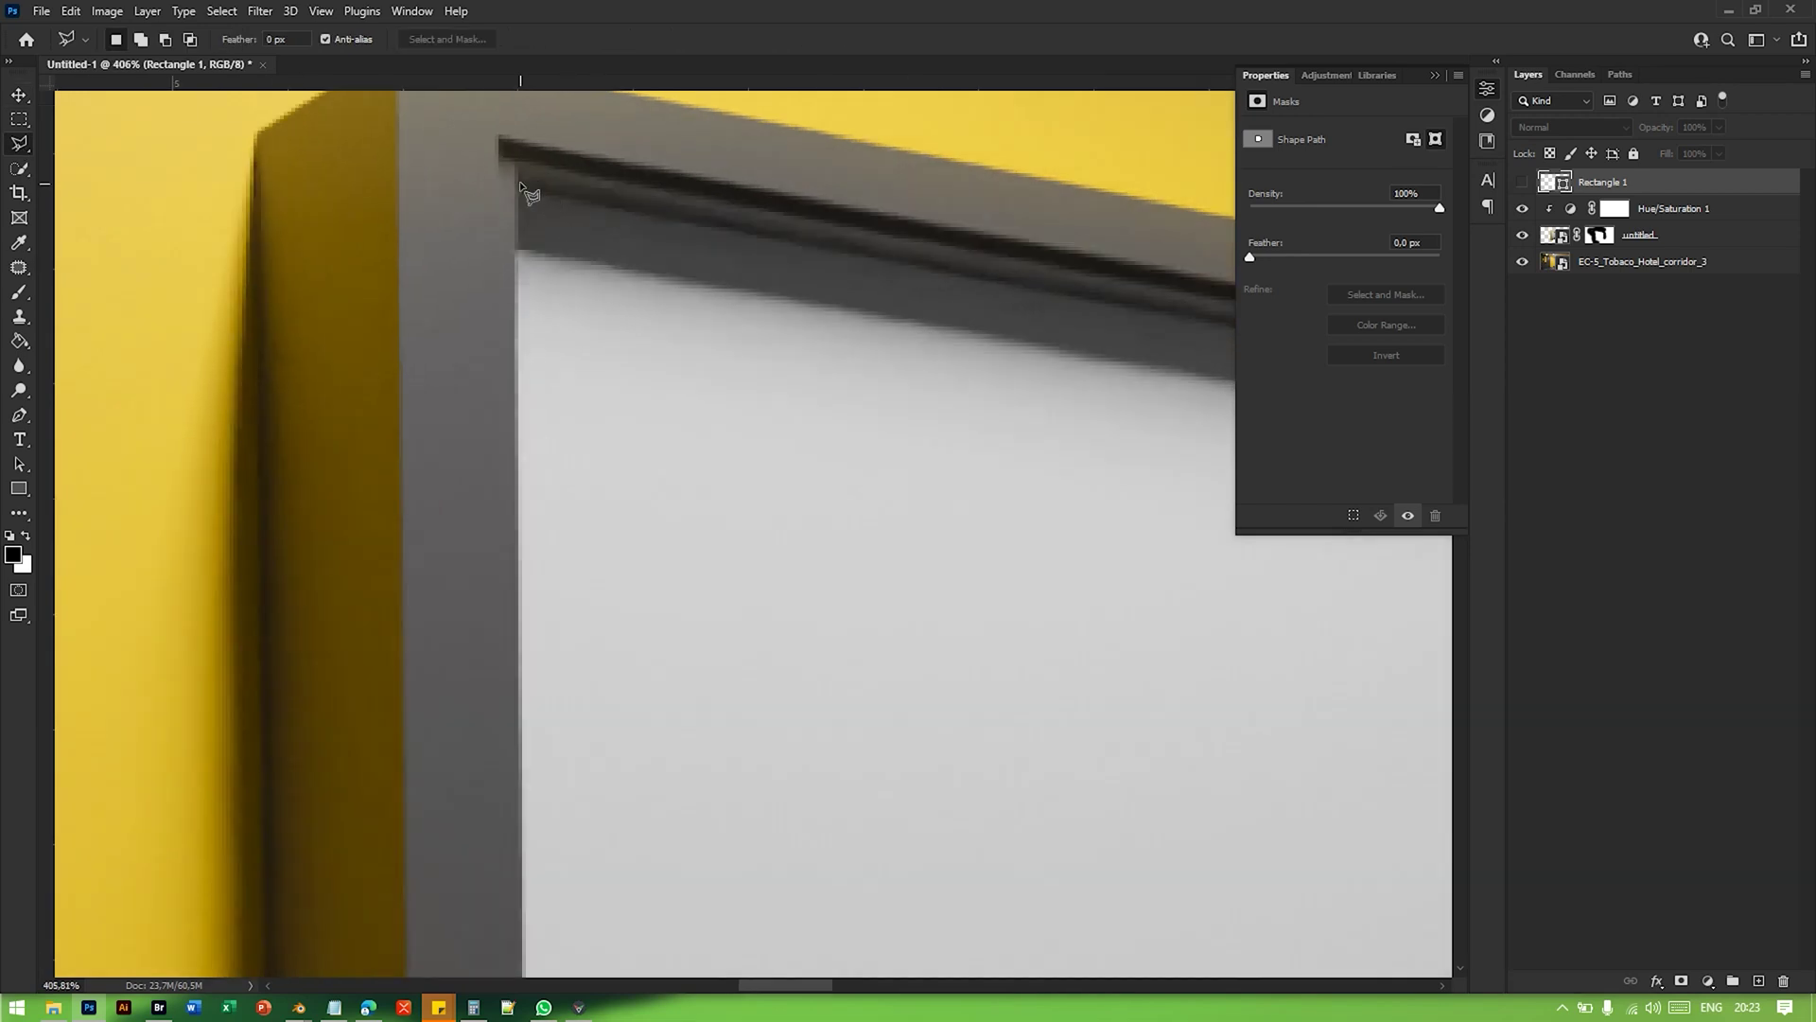
{"action": "scroll", "coordinate": [670, 794], "scroll_direction": "up", "scroll_amount": 2}
{"action": "scroll", "coordinate": [739, 620], "scroll_direction": "down", "scroll_amount": 6}
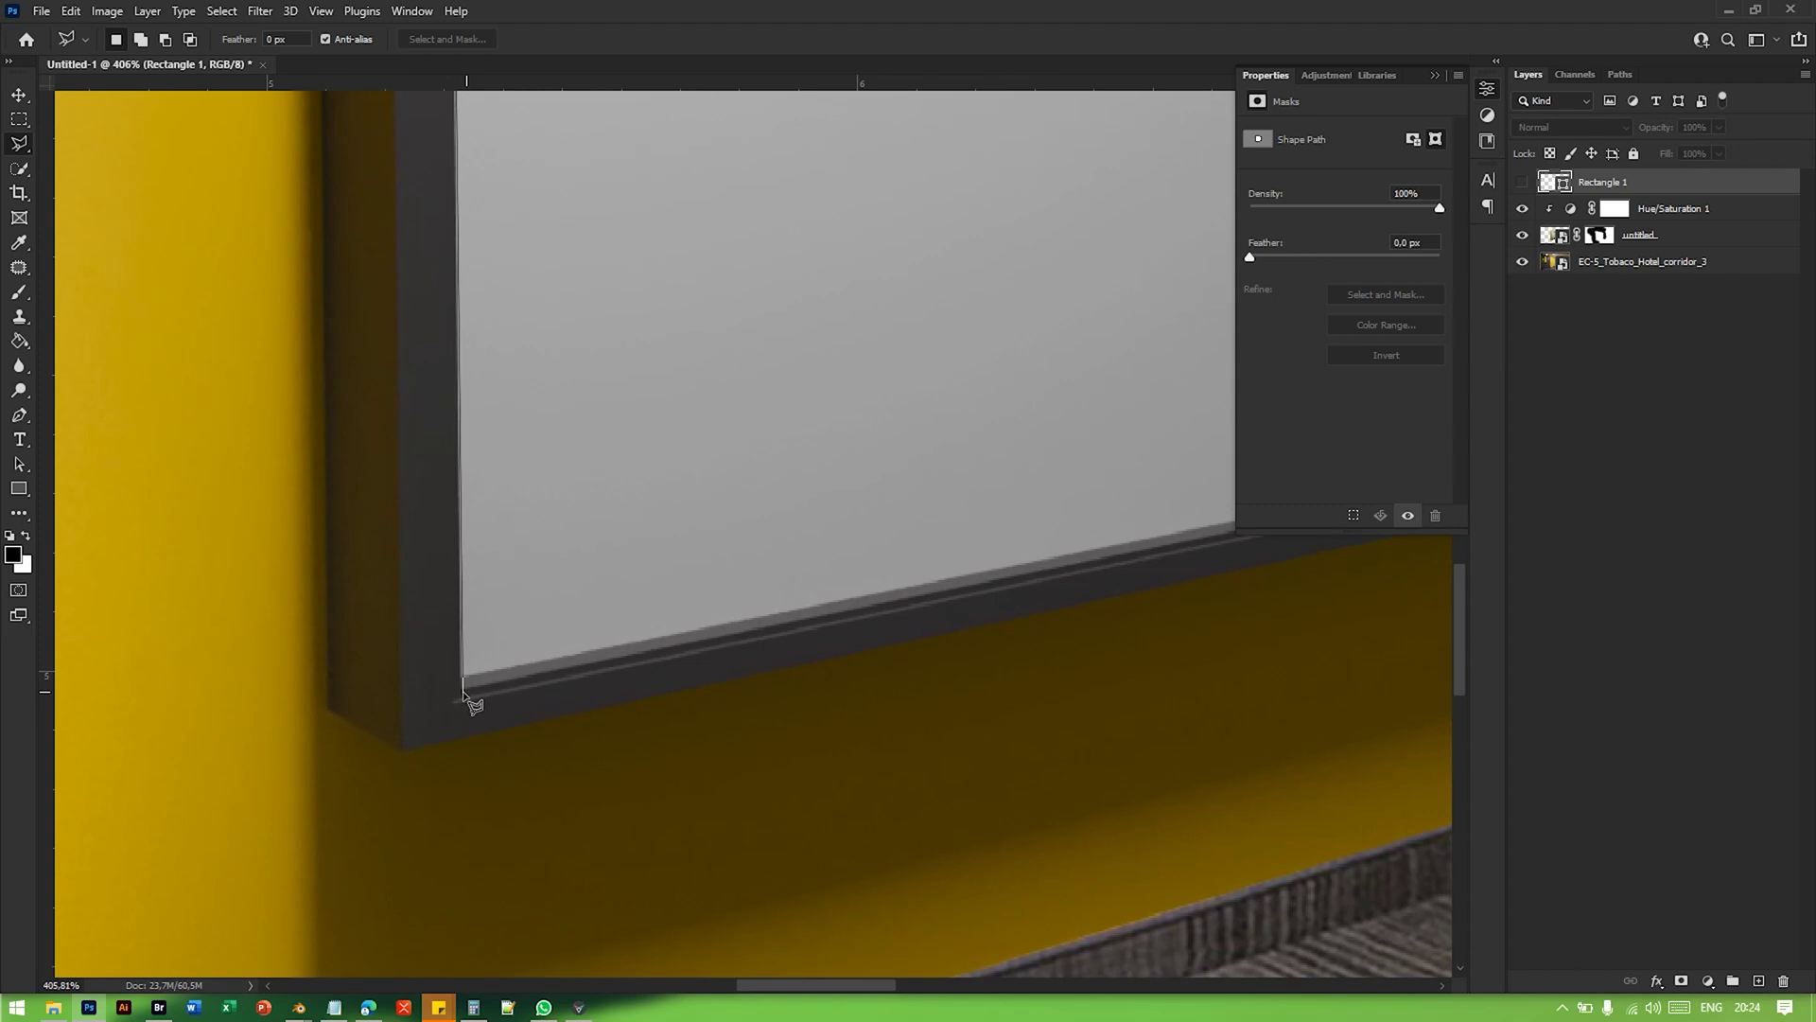
{"action": "left_click_drag", "start_coordinate": [625, 385], "coordinate": [692, 951]}
{"action": "left_click_drag", "start_coordinate": [718, 555], "coordinate": [710, 973]}
{"action": "left_click_drag", "start_coordinate": [661, 340], "coordinate": [701, 985]}
{"action": "left_click", "coordinate": [519, 582]}
{"action": "left_click", "coordinate": [558, 615]}
{"action": "scroll", "coordinate": [634, 540], "scroll_direction": "down", "scroll_amount": 3, "text": "alt"}
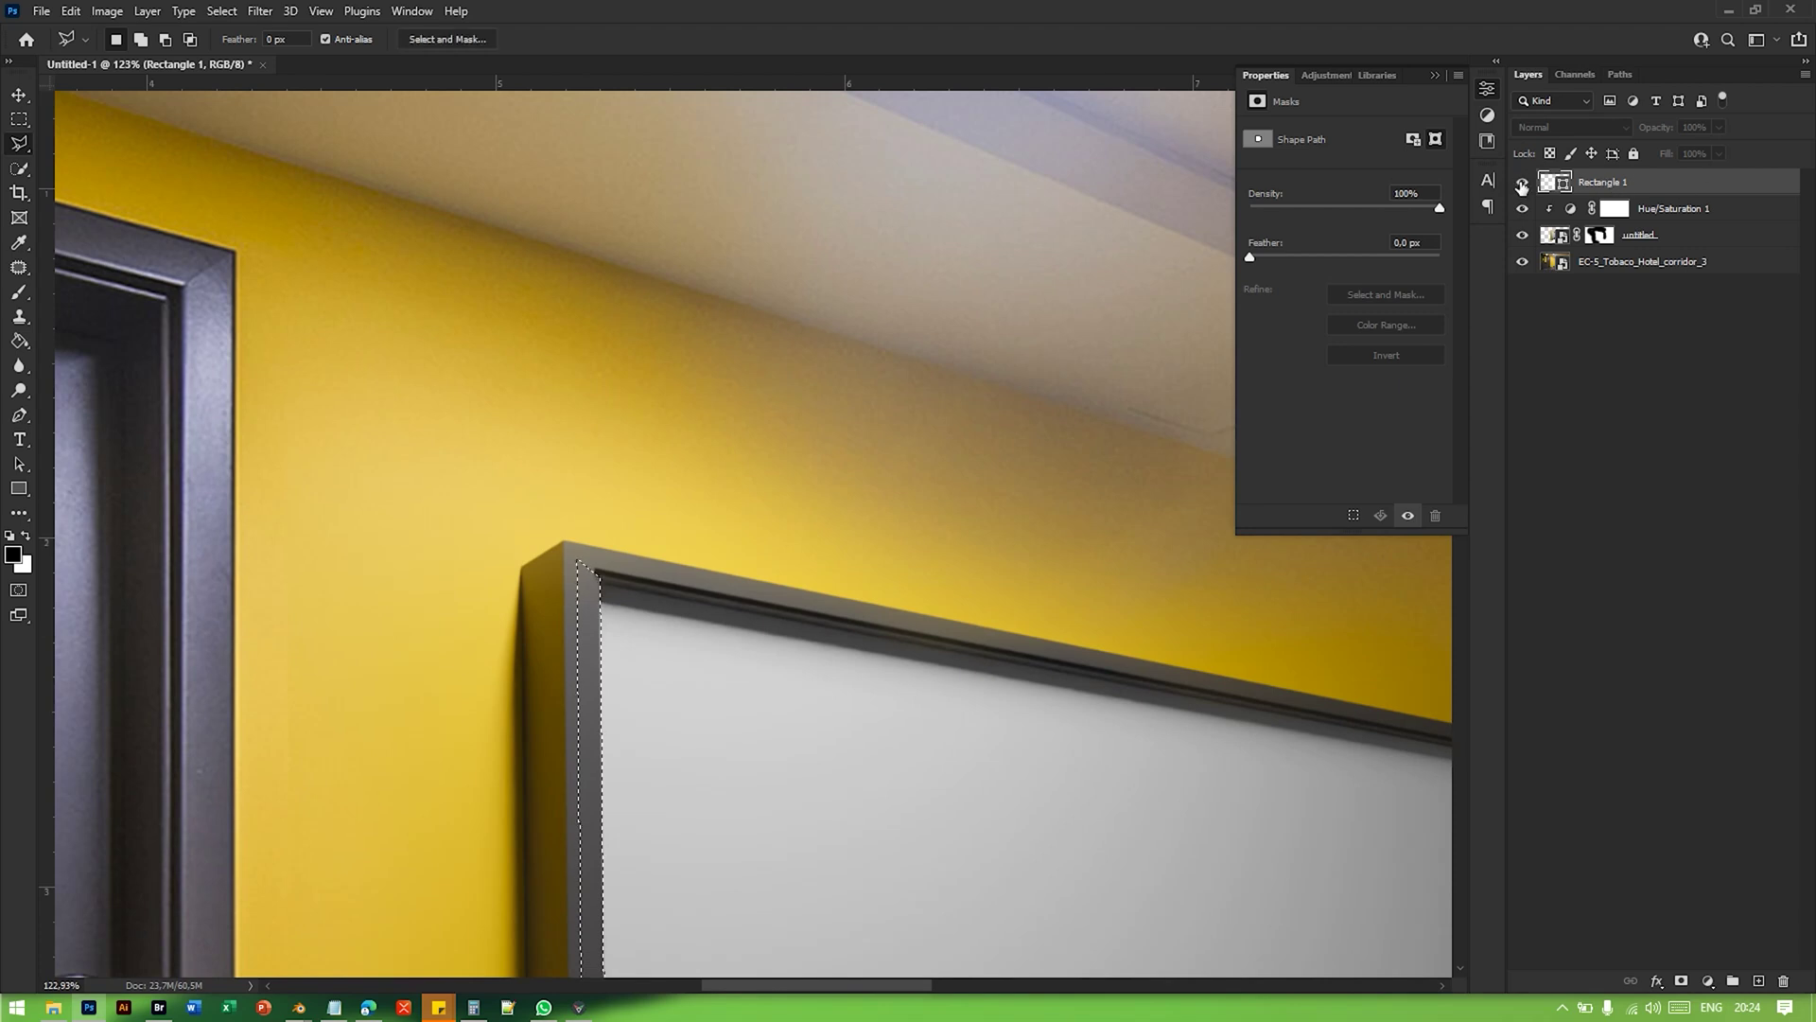
Step: Show Rectangle 1 again and add a layer mask that hides the selected strip over the left frame edge
{"action": "left_click", "coordinate": [1522, 184]}
{"action": "scroll", "coordinate": [649, 526], "scroll_direction": "down", "scroll_amount": 3, "text": "alt"}
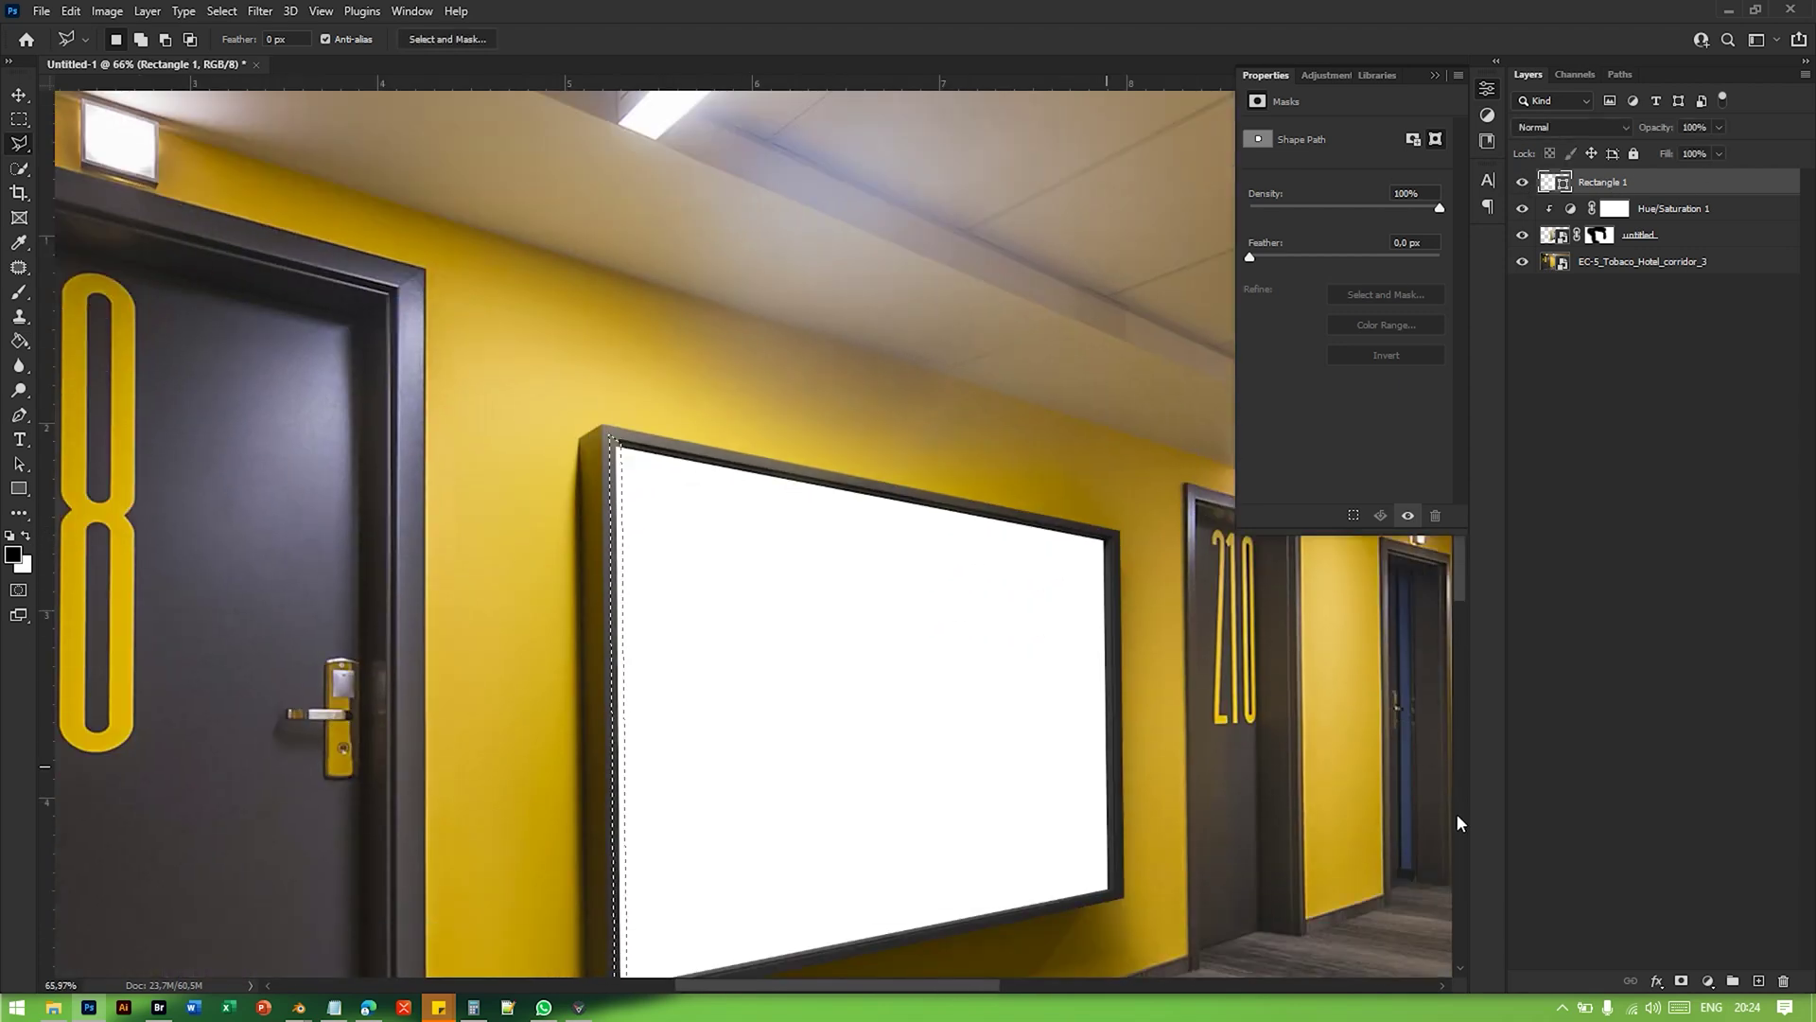
{"action": "left_click", "coordinate": [1680, 981]}
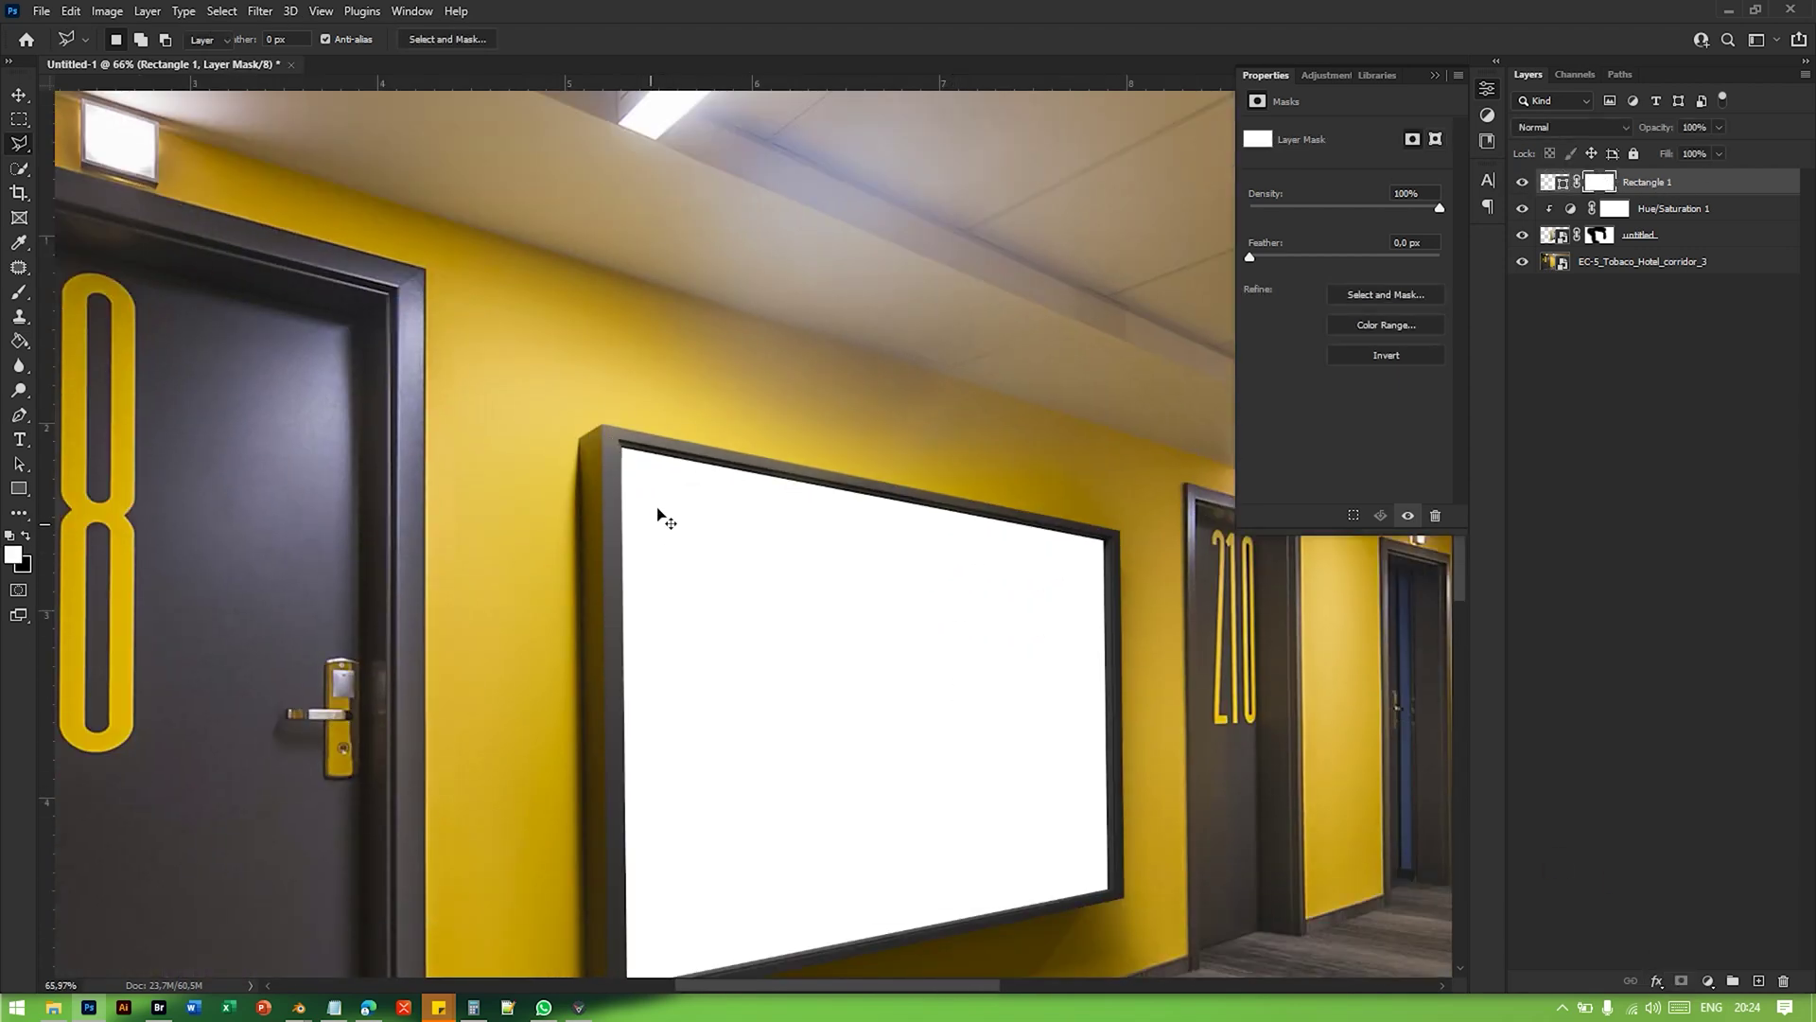
{"action": "key", "text": "v"}
{"action": "scroll", "coordinate": [667, 520], "scroll_direction": "down", "scroll_amount": 1, "text": "alt"}
{"action": "scroll", "coordinate": [770, 539], "scroll_direction": "up", "scroll_amount": 2, "text": "alt"}
{"action": "scroll", "coordinate": [640, 523], "scroll_direction": "up", "scroll_amount": 3, "text": "alt"}
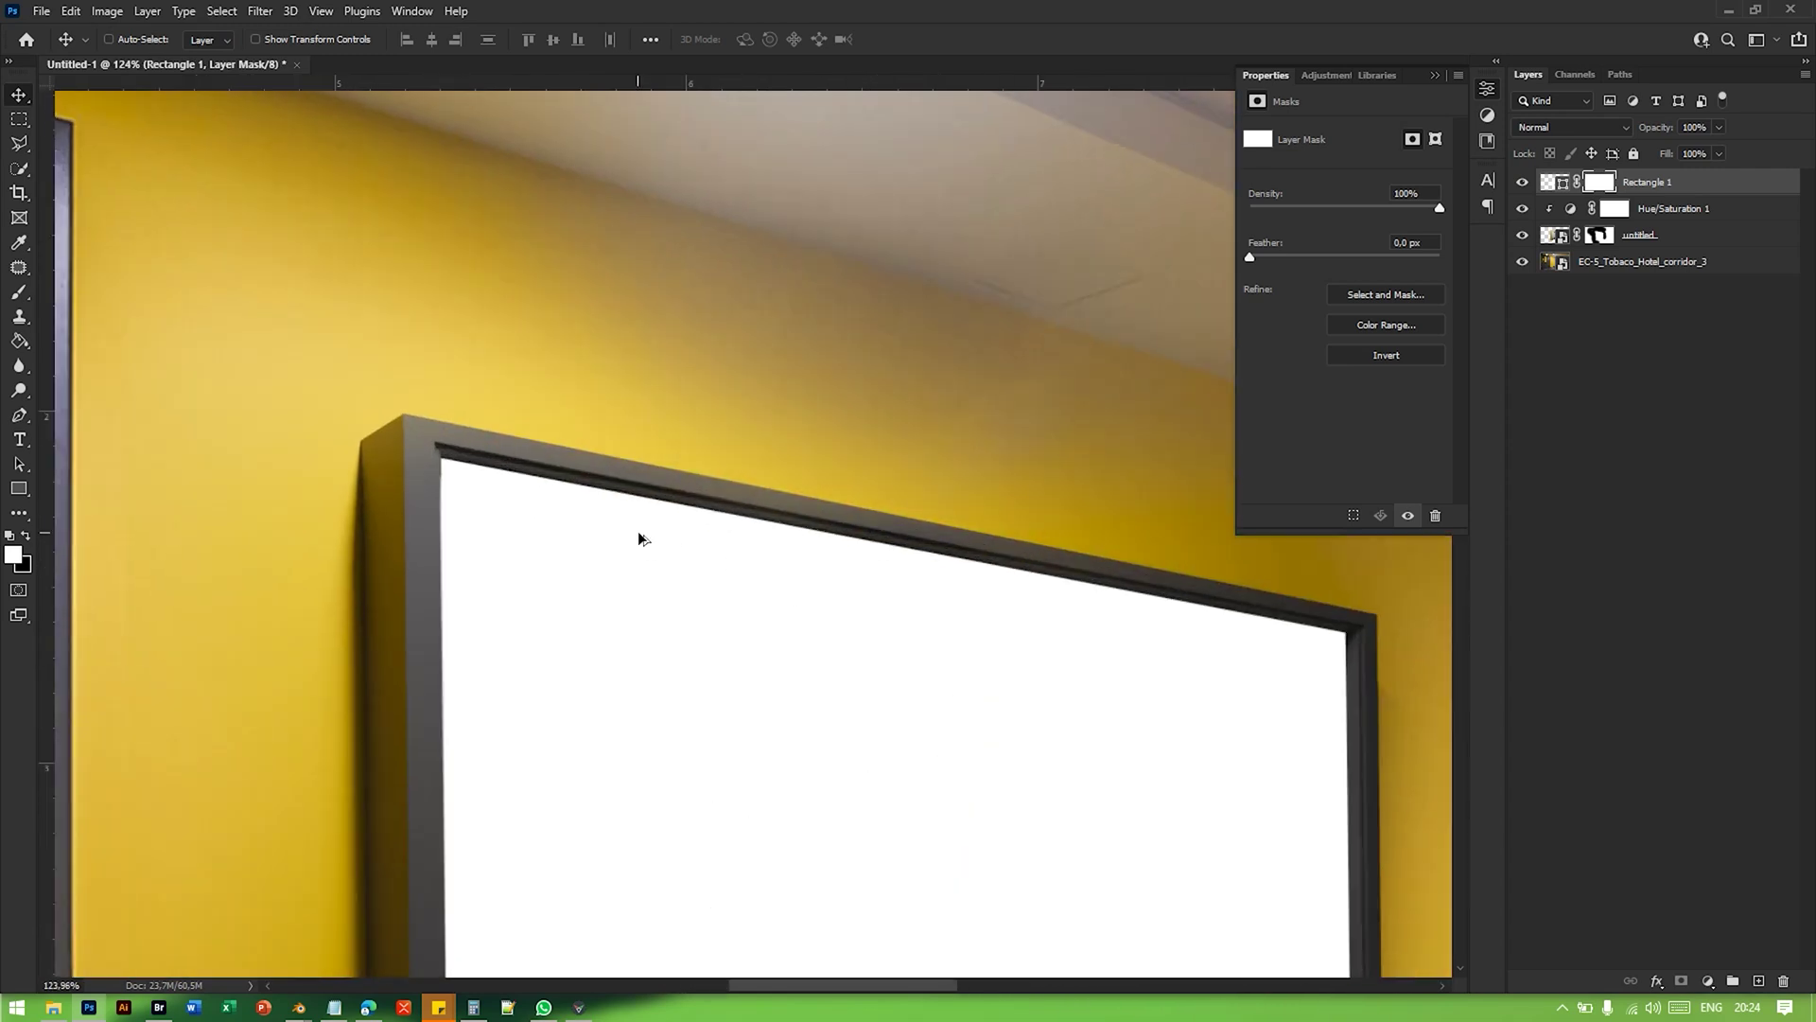
{"action": "scroll", "coordinate": [568, 596], "scroll_direction": "up", "scroll_amount": 1, "text": "alt"}
{"action": "scroll", "coordinate": [446, 563], "scroll_direction": "up", "scroll_amount": 1, "text": "alt"}
{"action": "scroll", "coordinate": [435, 549], "scroll_direction": "up", "scroll_amount": 1, "text": "alt"}
{"action": "scroll", "coordinate": [359, 565], "scroll_direction": "up", "scroll_amount": 1, "text": "alt"}
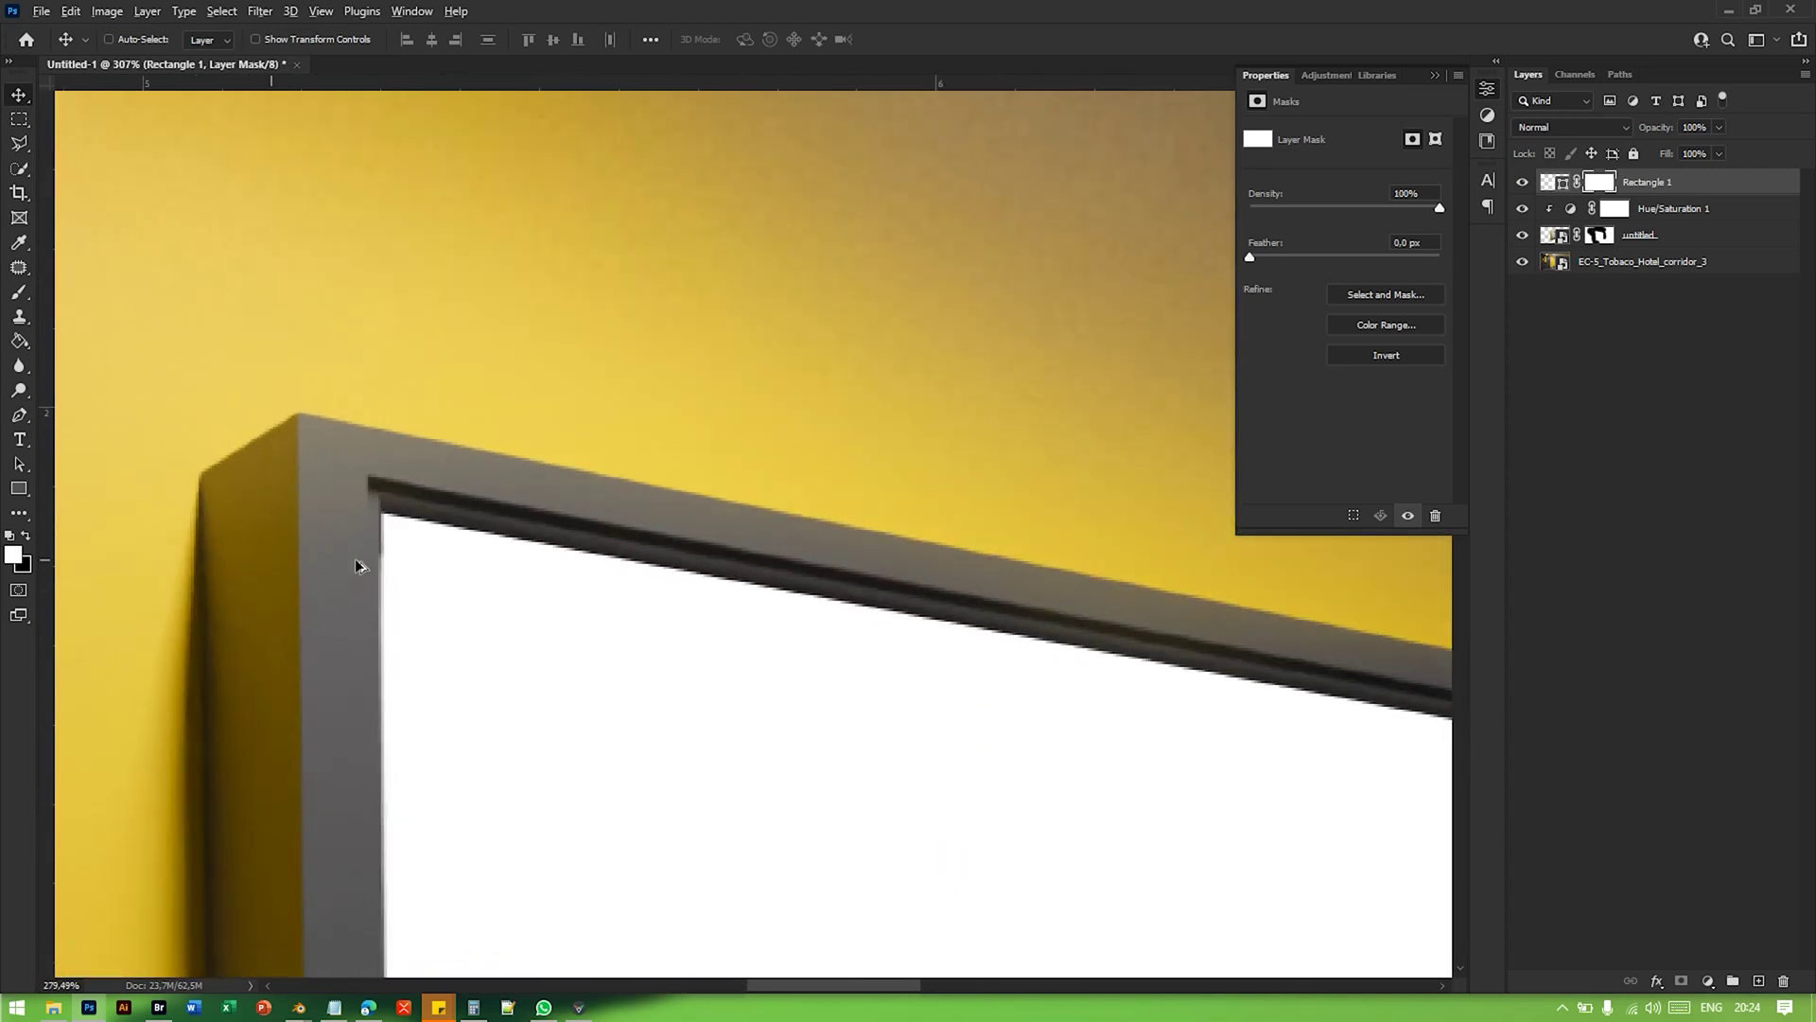
{"action": "scroll", "coordinate": [357, 566], "scroll_direction": "down", "scroll_amount": 2, "text": "alt"}
Step: Examine the rendered shadow beneath the board's upper frame edge with Rectangle 1 hidden, and show Rectangle 1 again
{"action": "left_click", "coordinate": [1523, 183]}
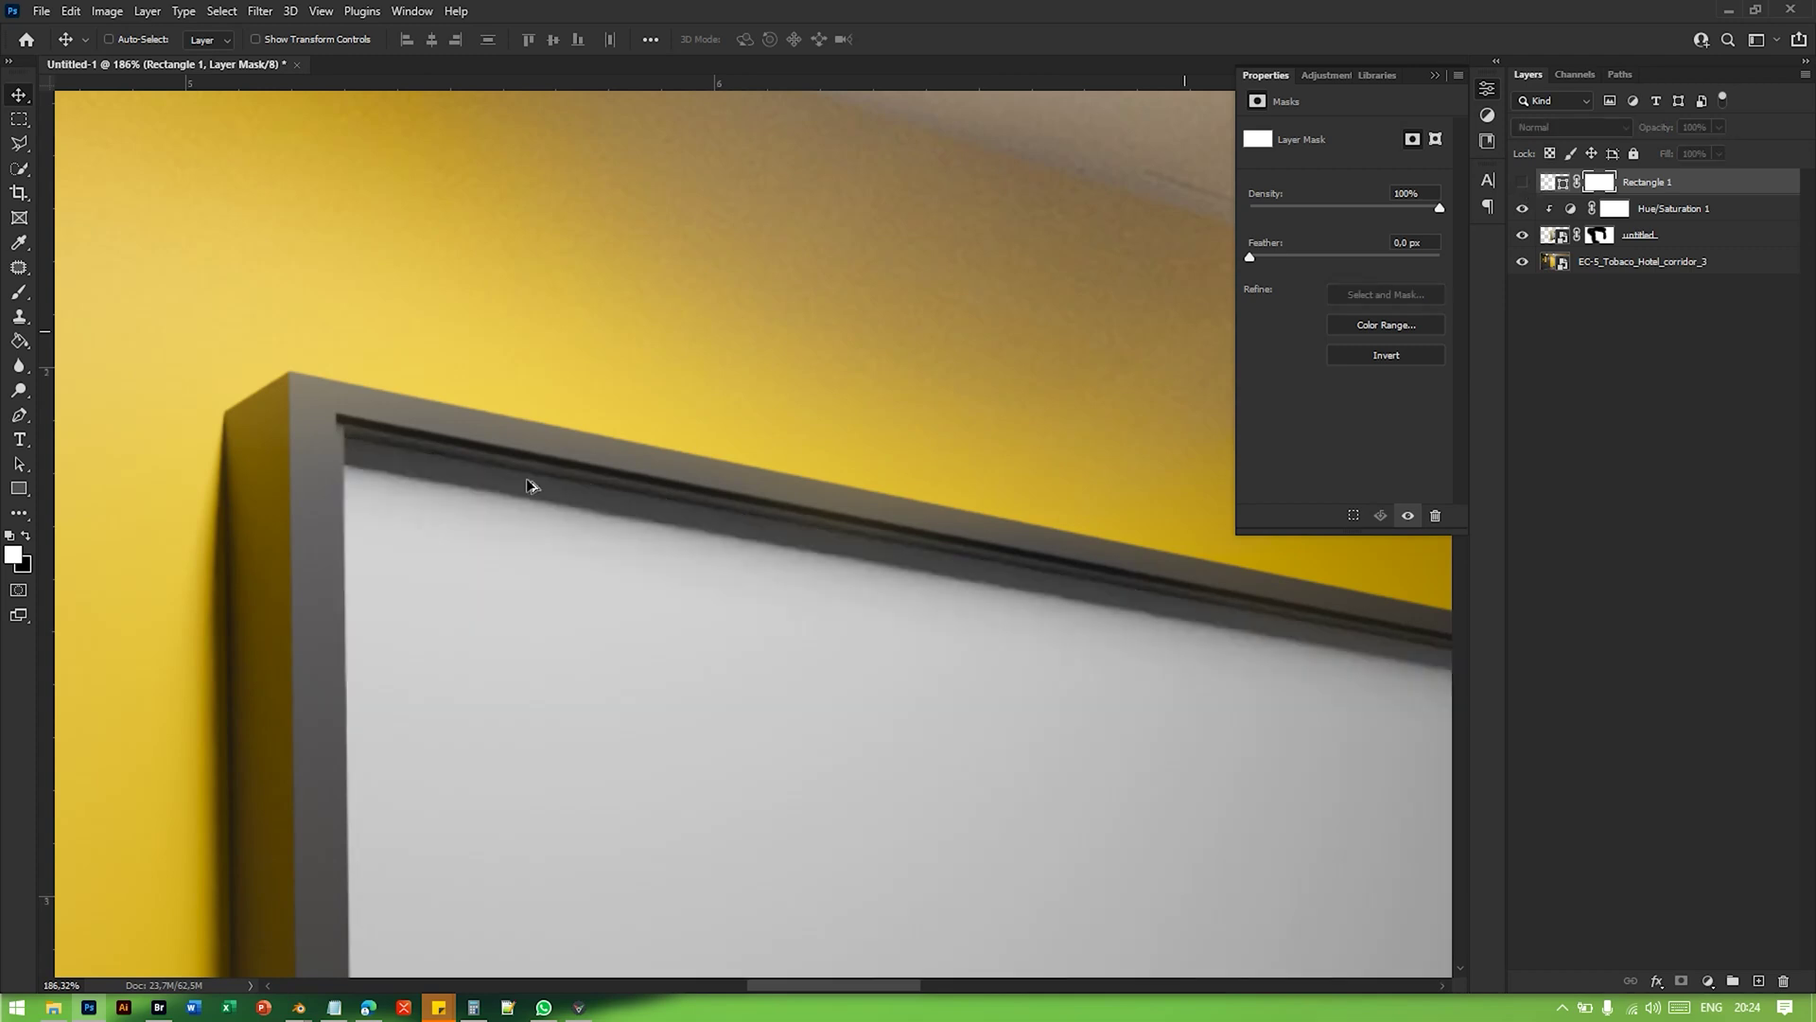
{"action": "scroll", "coordinate": [596, 539], "scroll_direction": "down", "scroll_amount": 2, "text": "alt"}
{"action": "scroll", "coordinate": [549, 514], "scroll_direction": "up", "scroll_amount": 1, "text": "alt"}
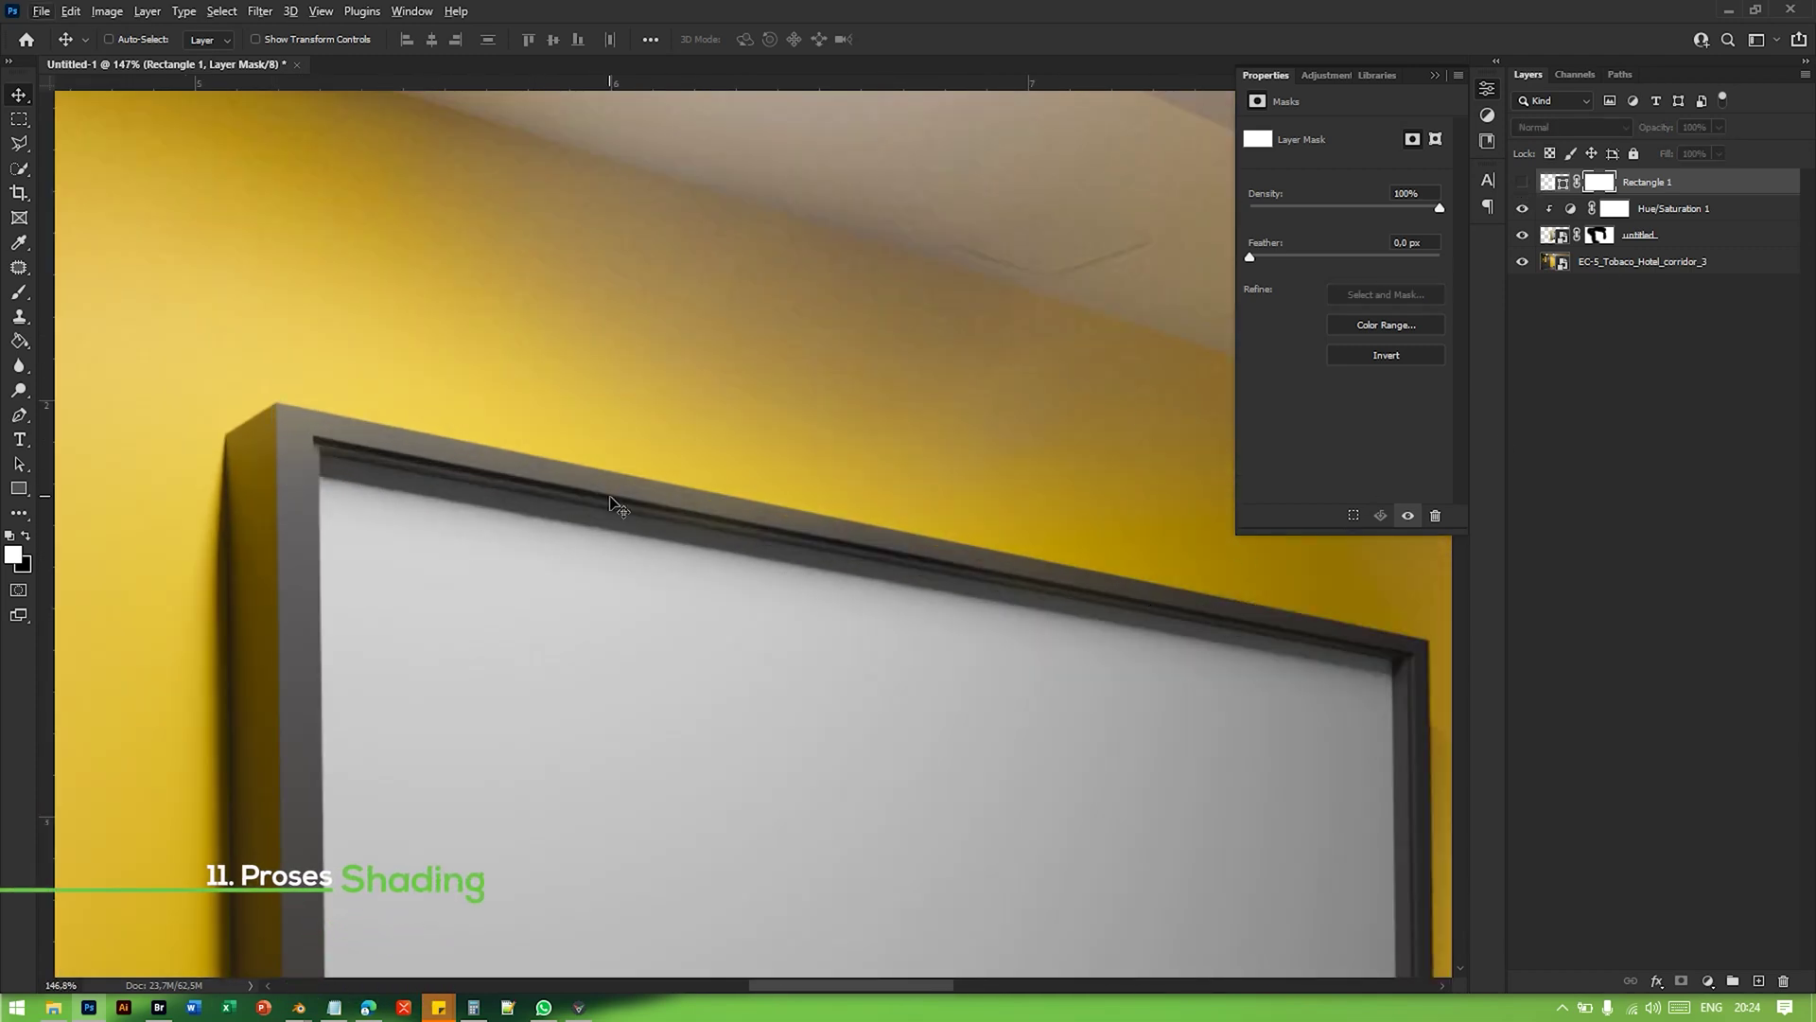
{"action": "scroll", "coordinate": [179, 443], "scroll_direction": "down", "scroll_amount": 1, "text": "alt"}
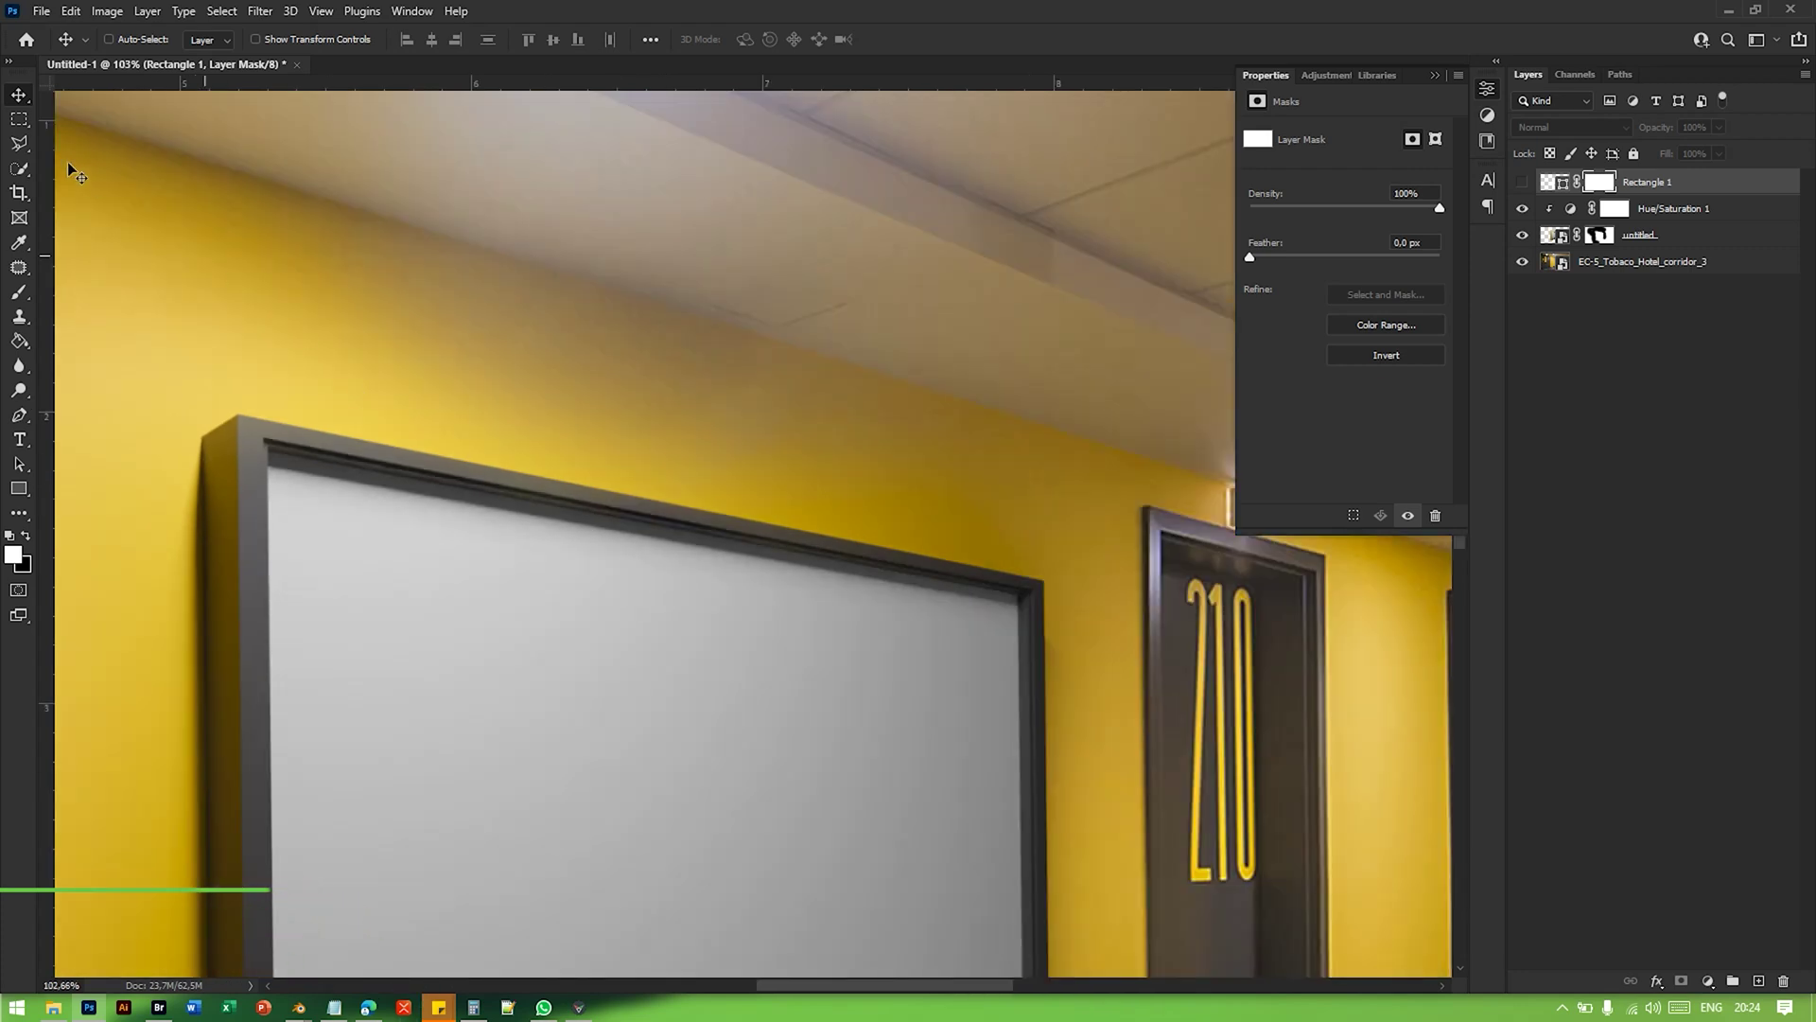
{"action": "left_click", "coordinate": [21, 144]}
{"action": "scroll", "coordinate": [310, 558], "scroll_direction": "up", "scroll_amount": 1, "text": "alt"}
{"action": "scroll", "coordinate": [250, 372], "scroll_direction": "up", "scroll_amount": 1, "text": "alt"}
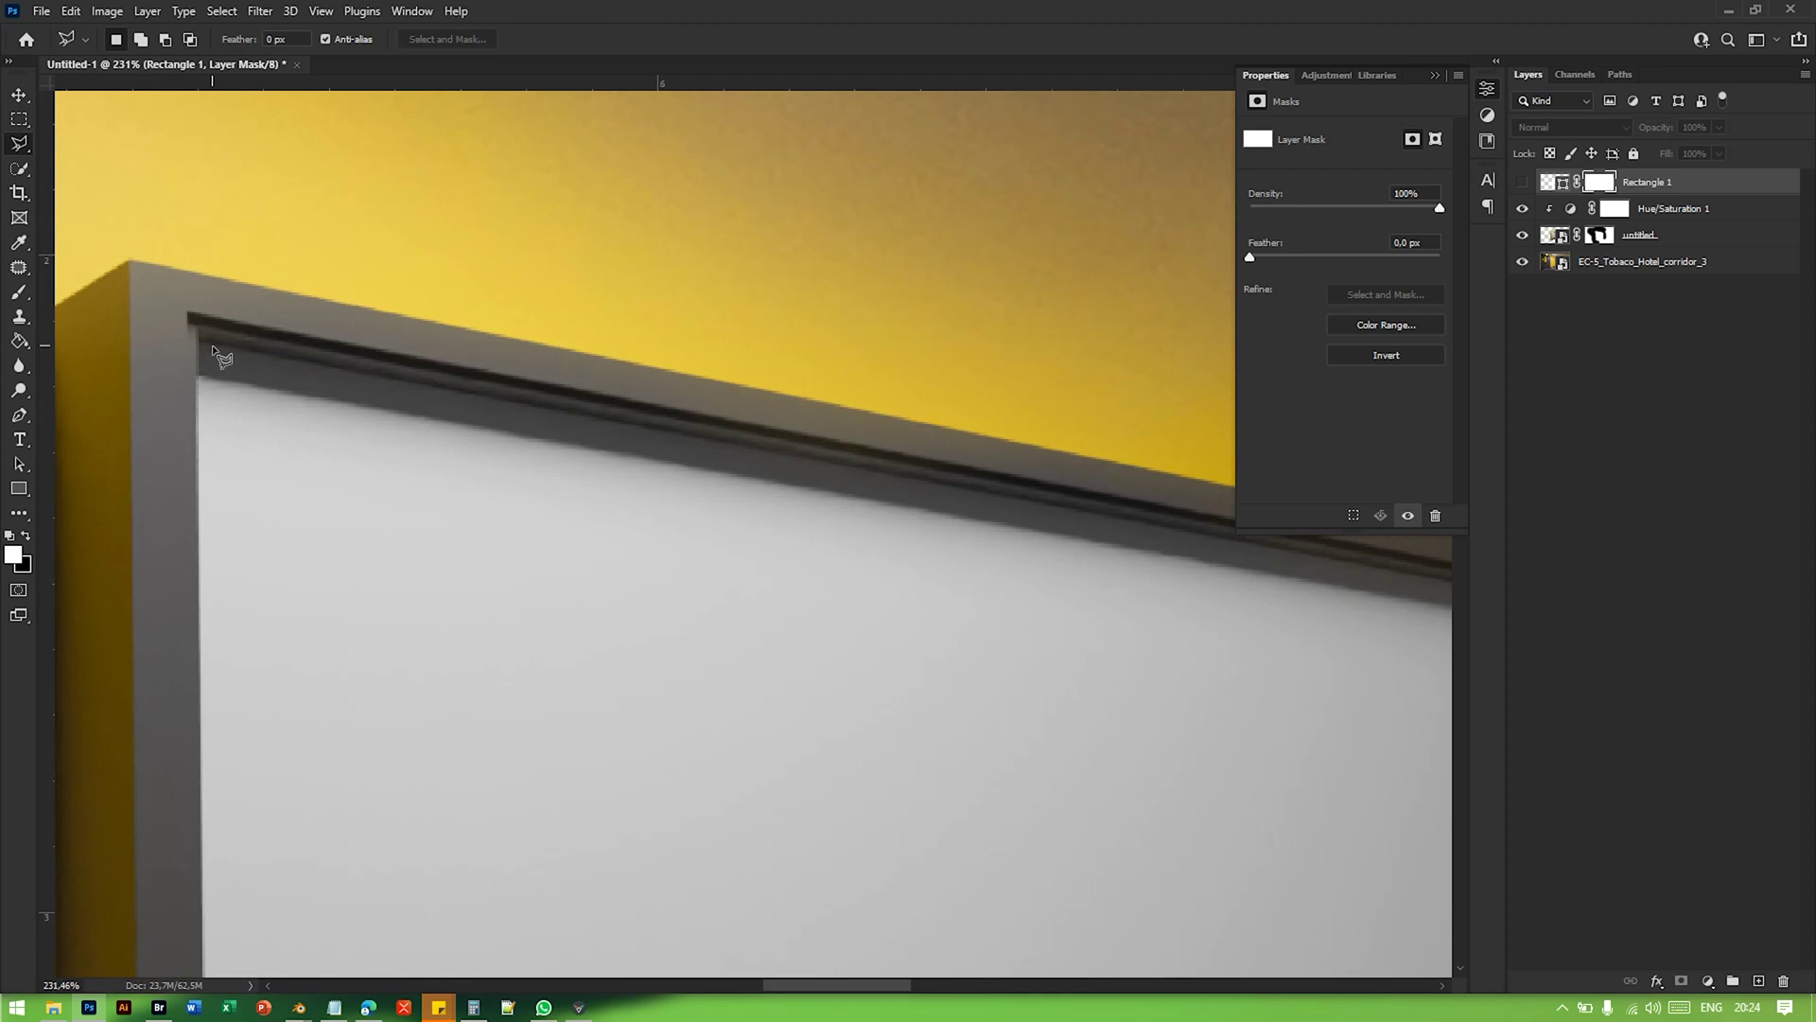
{"action": "left_click", "coordinate": [1522, 181]}
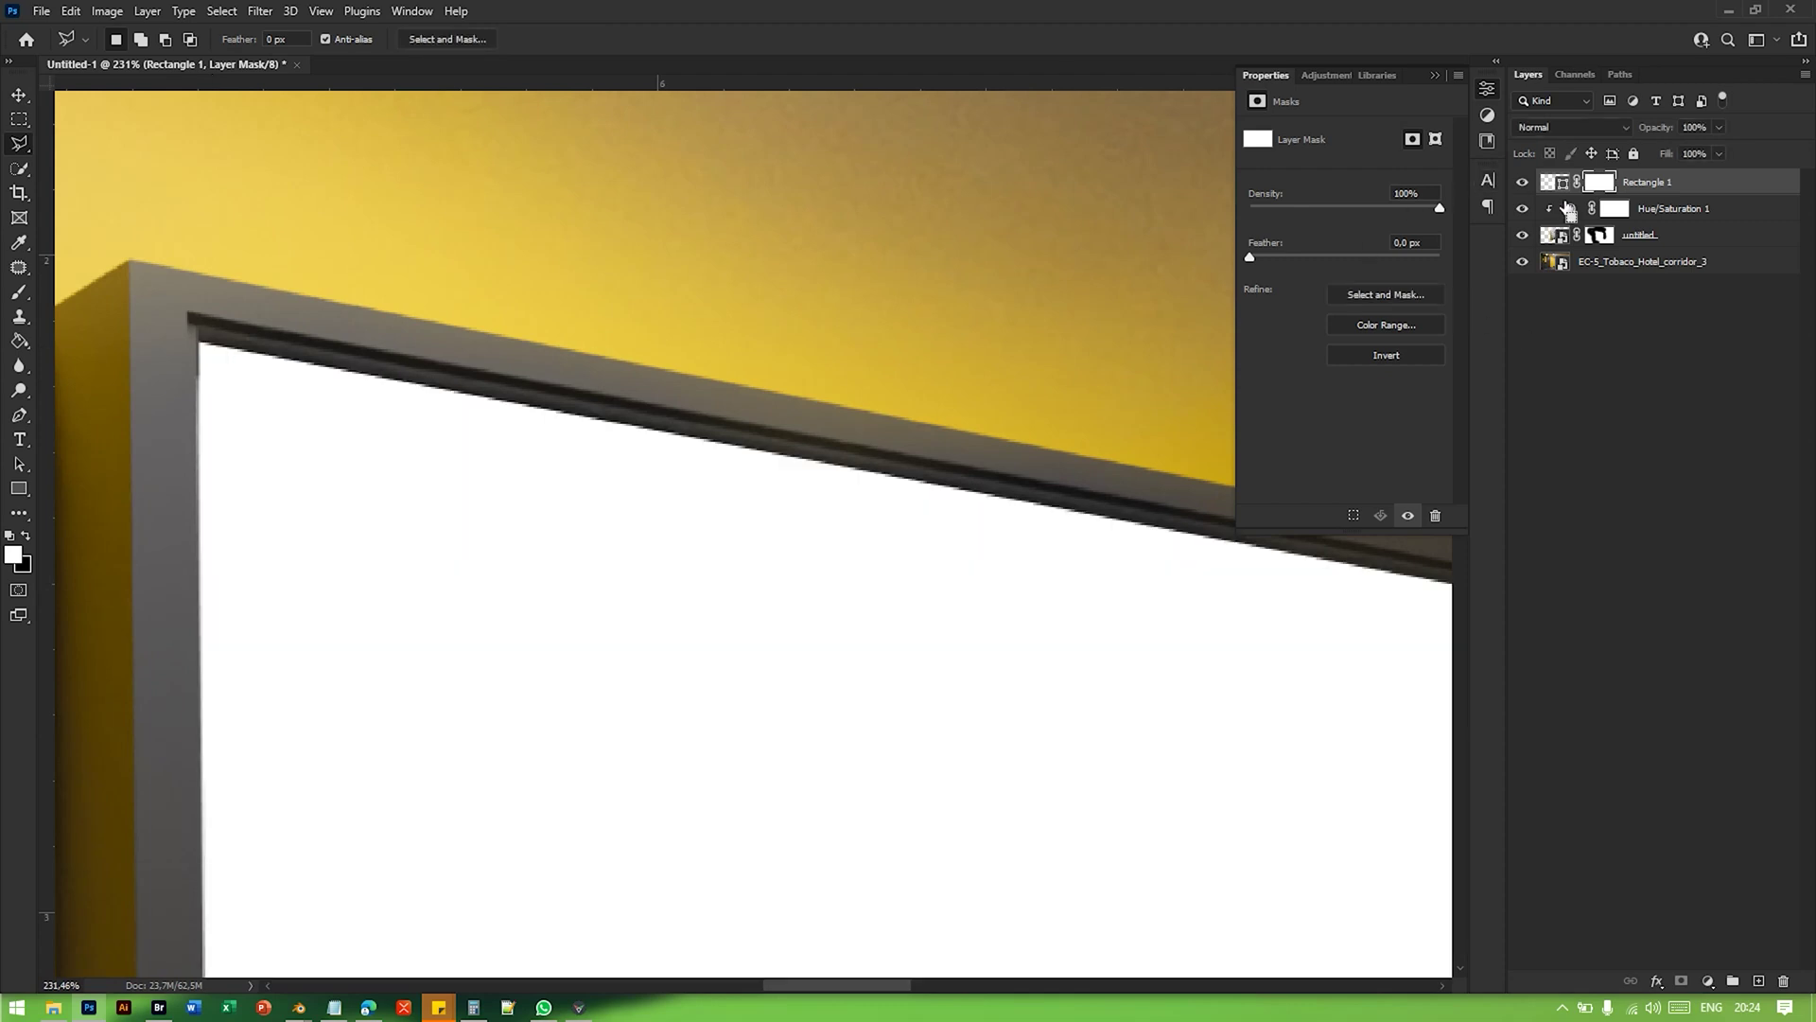
Step: Load Rectangle 1's outline as a selection and create a new layer above it
{"action": "left_click_drag", "start_coordinate": [1588, 197], "coordinate": [1598, 191]}
{"action": "scroll", "coordinate": [234, 457], "scroll_direction": "down", "scroll_amount": 3, "text": "alt"}
{"action": "key", "text": "v"}
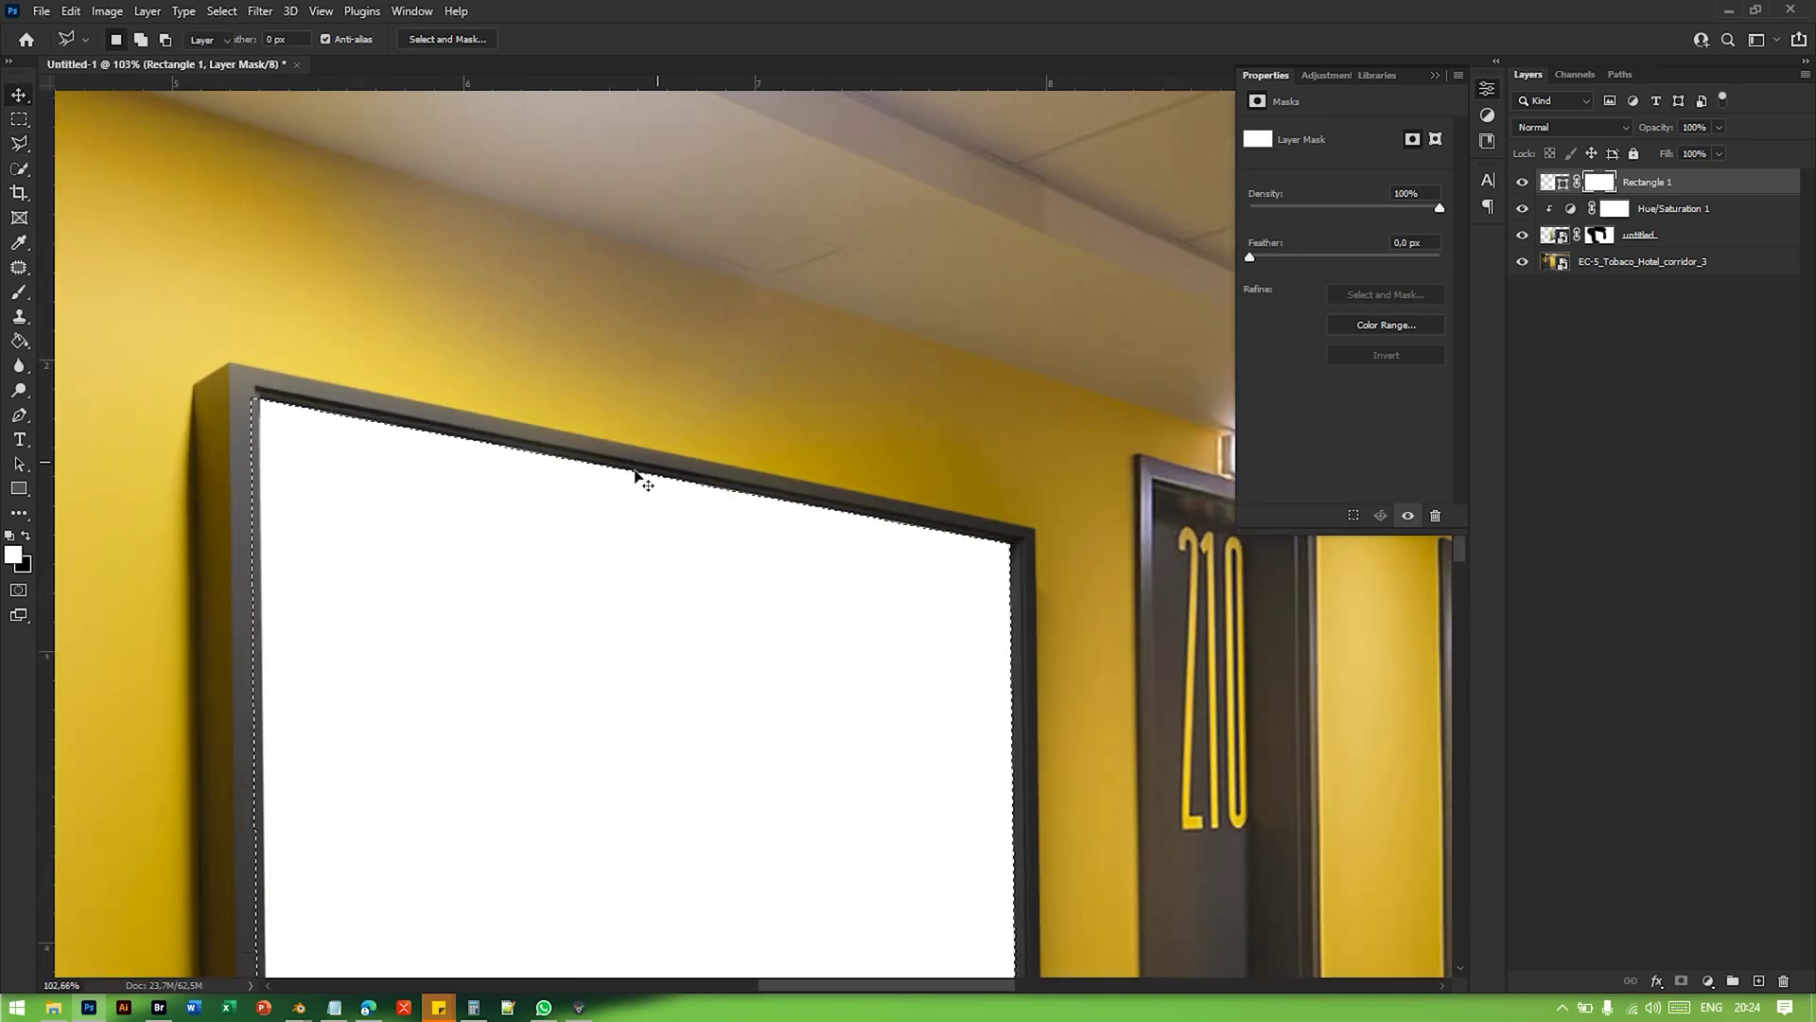
{"action": "left_click", "coordinate": [1759, 981]}
Step: Set up a soft black Brush about 47 px in size for shading the board panel's upper edge
{"action": "key", "text": "b"}
{"action": "key", "text": "x"}
{"action": "right_click_drag", "start_coordinate": [405, 428], "coordinate": [411, 444], "text": "alt"}
{"action": "scroll", "coordinate": [413, 467], "scroll_direction": "up", "scroll_amount": 3, "text": "alt"}
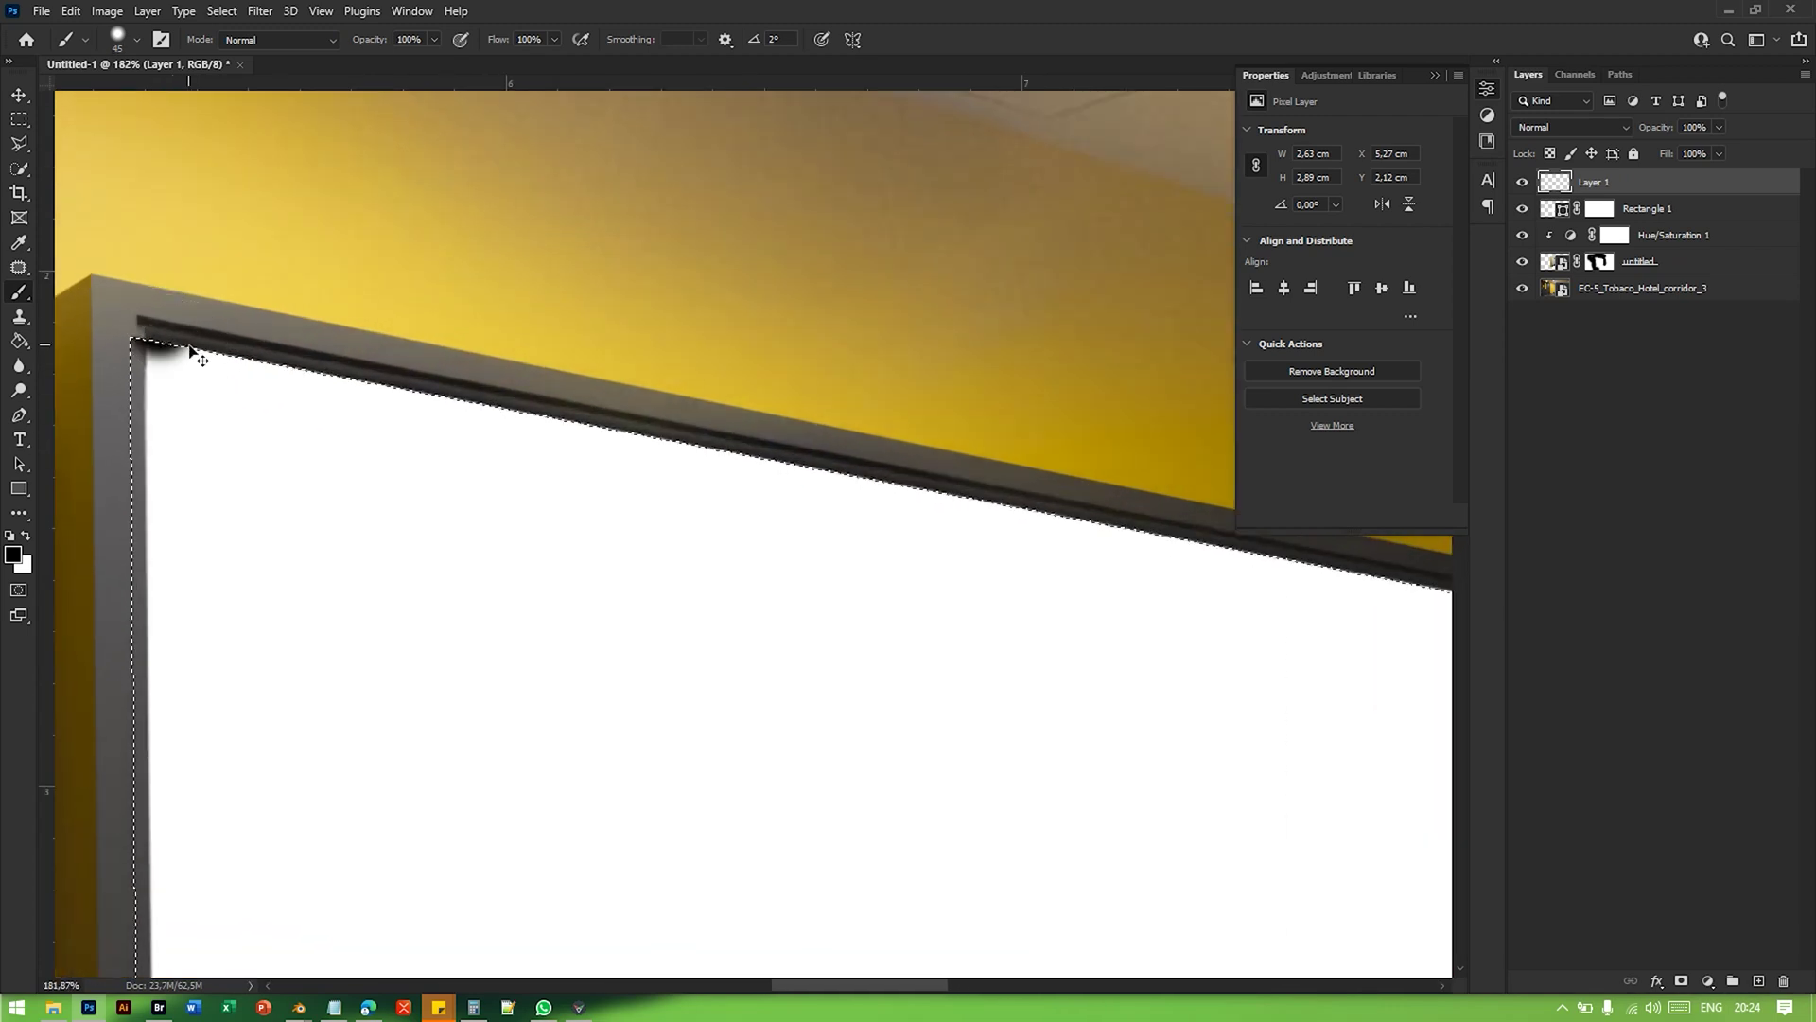
{"action": "right_click_drag", "start_coordinate": [275, 341], "coordinate": [280, 280], "text": "alt"}
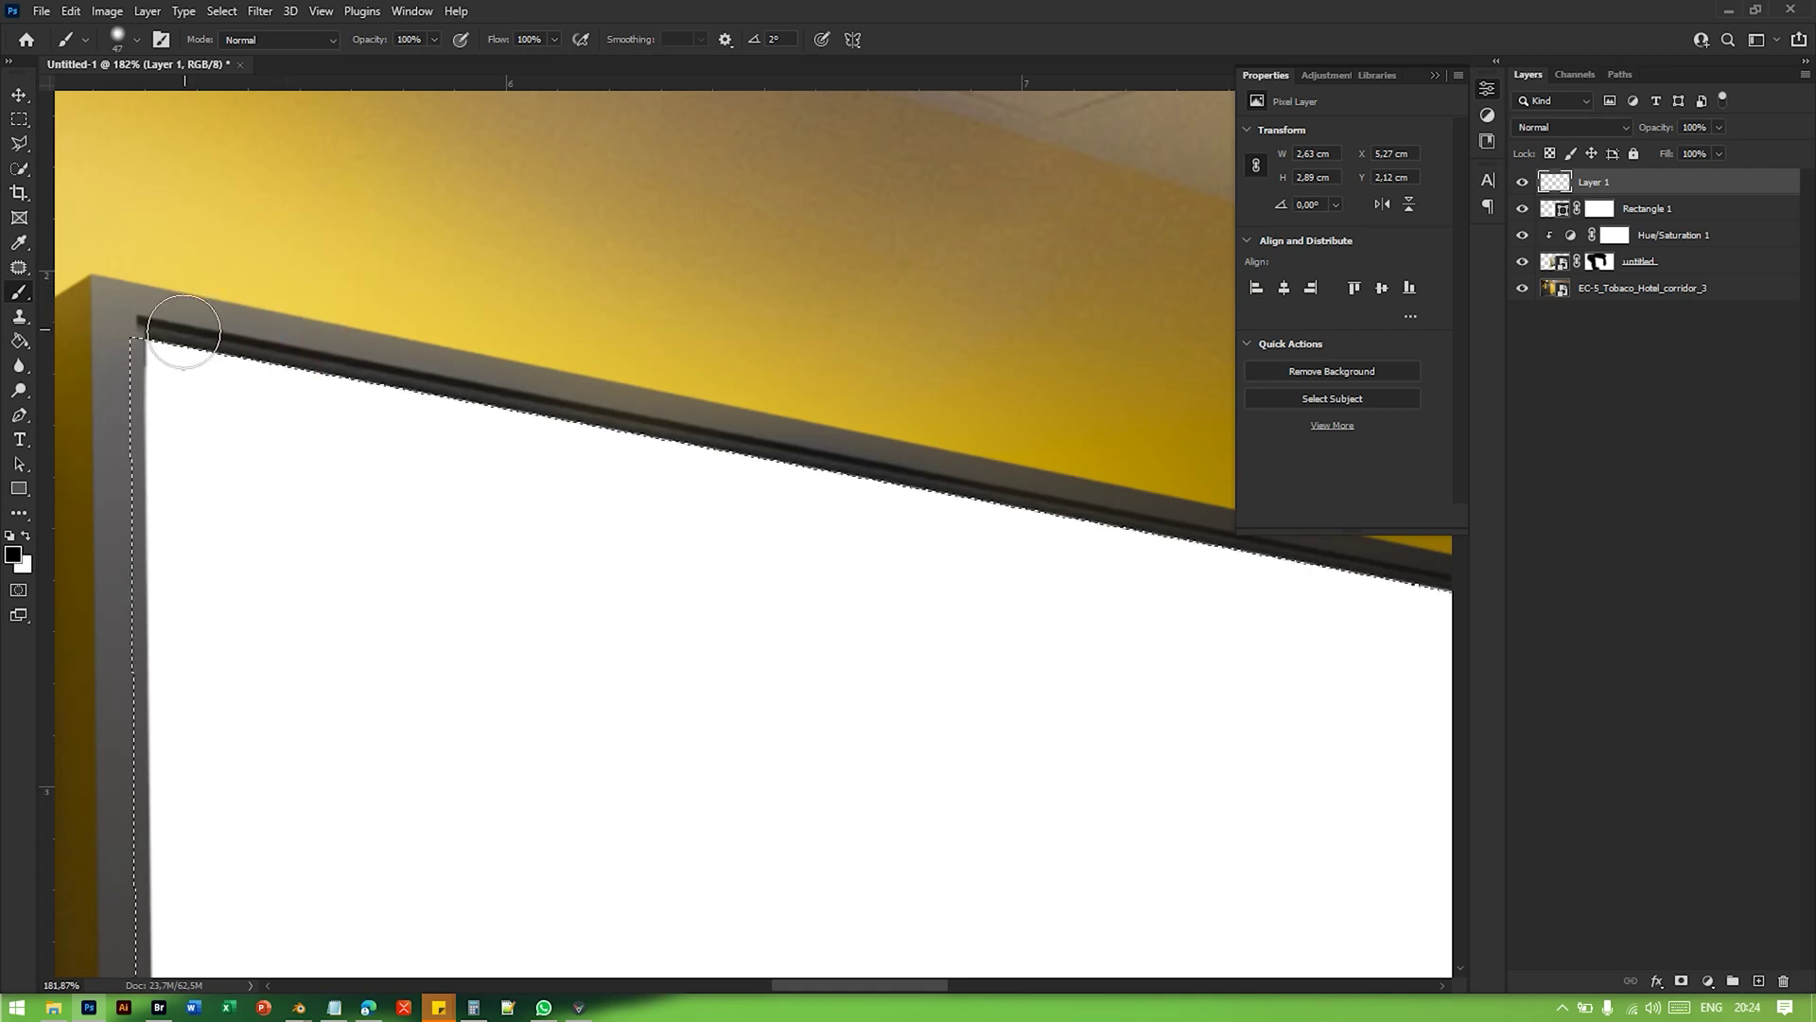
Step: Undo the trial black dab at the panel's upper-left corner and set the foreground color to dark gray 1e1e1e
{"action": "left_click", "coordinate": [144, 346]}
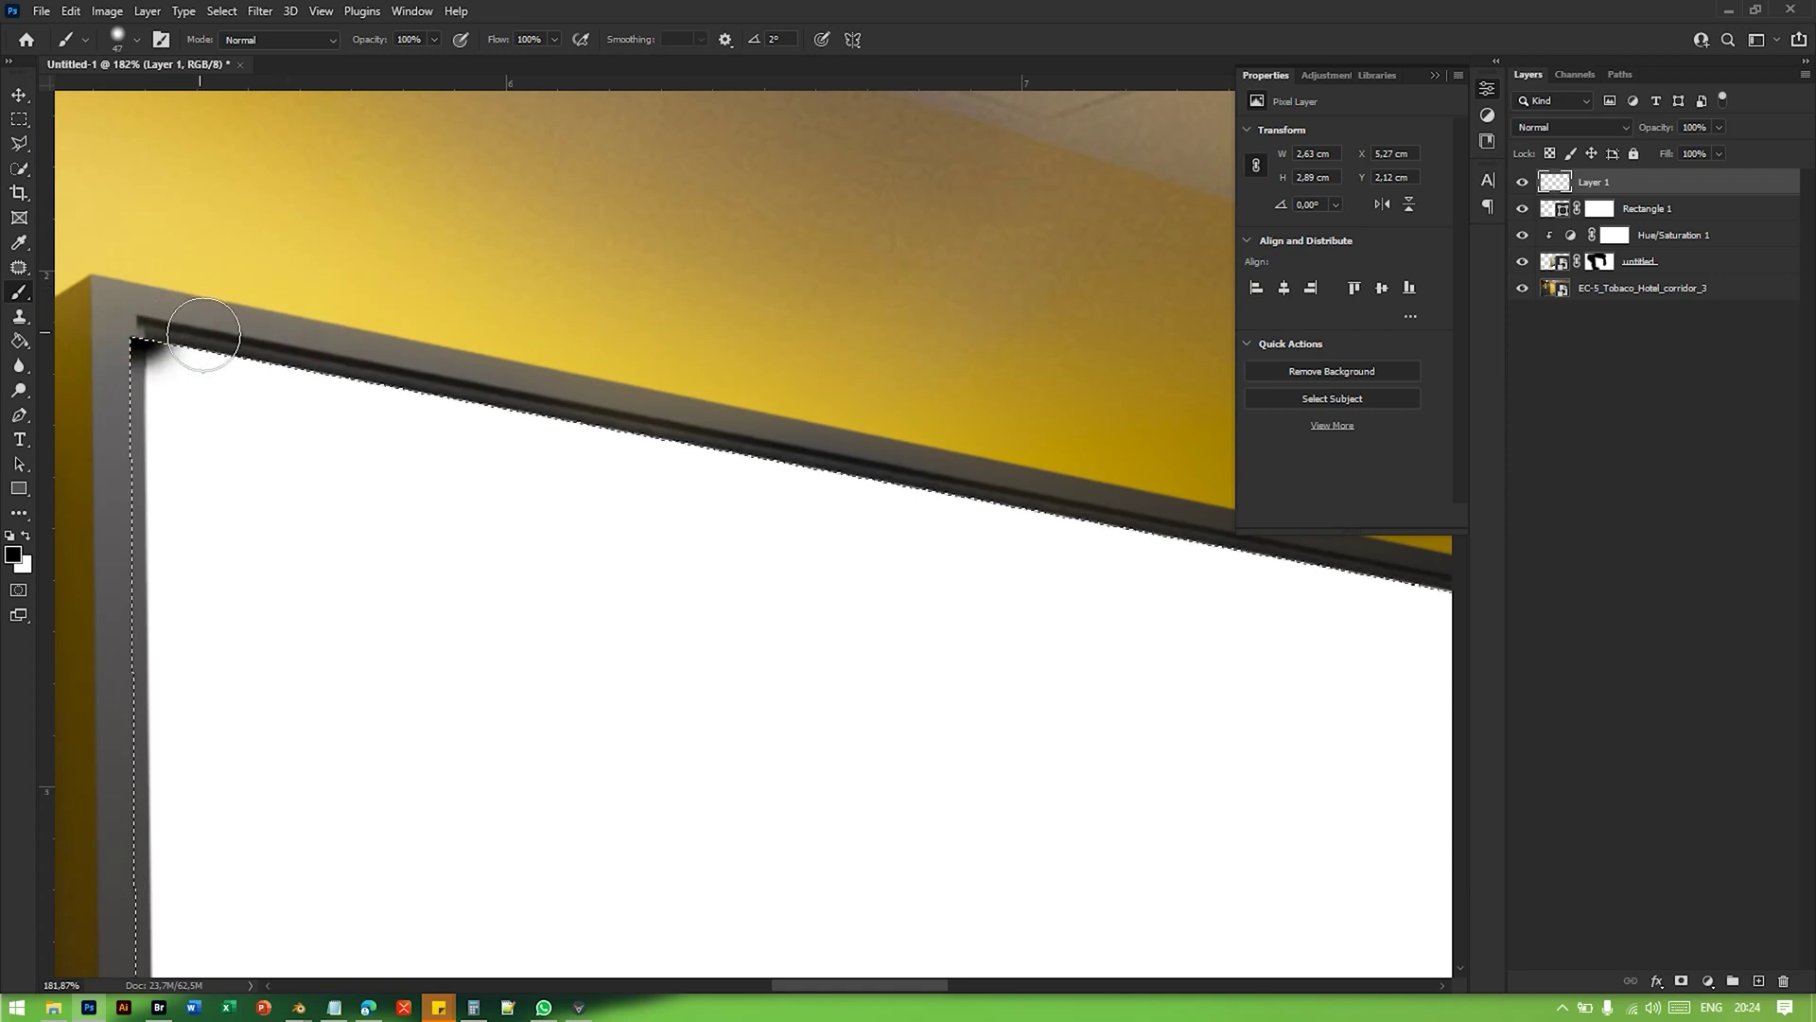
{"action": "key", "text": "ctrl+z"}
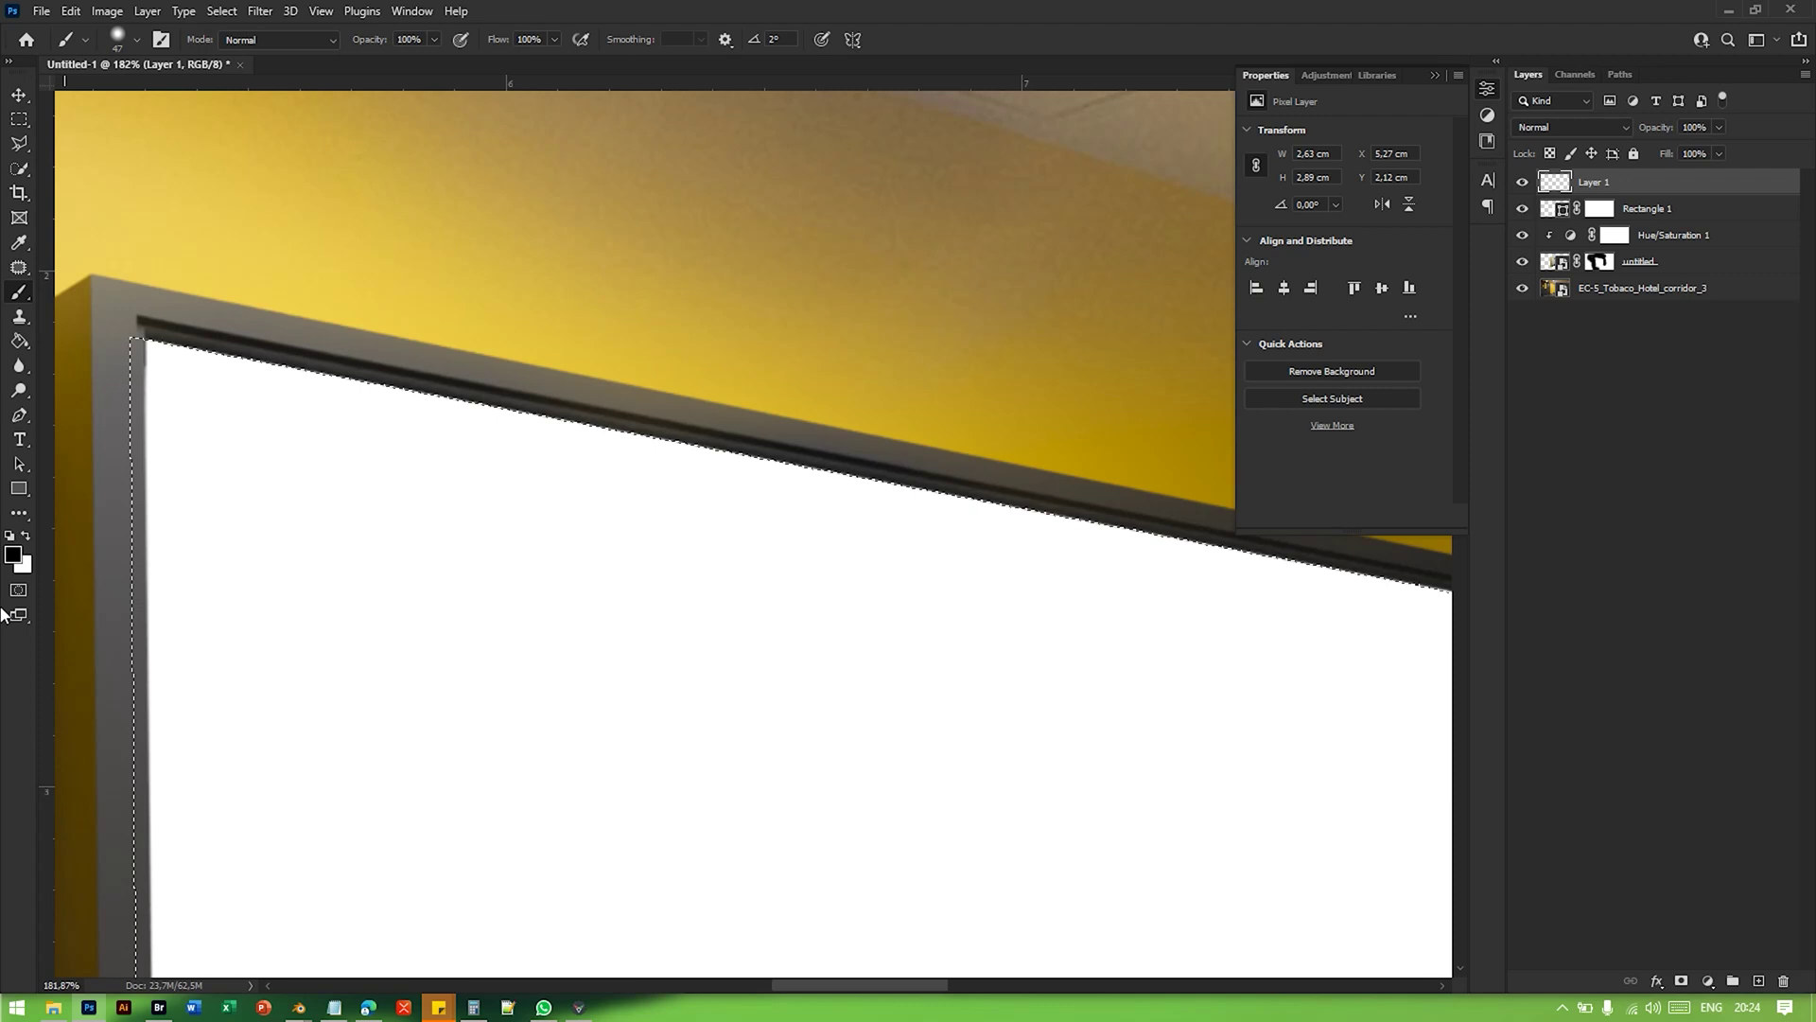
{"action": "left_click", "coordinate": [14, 555]}
{"action": "type", "text": "191919"}
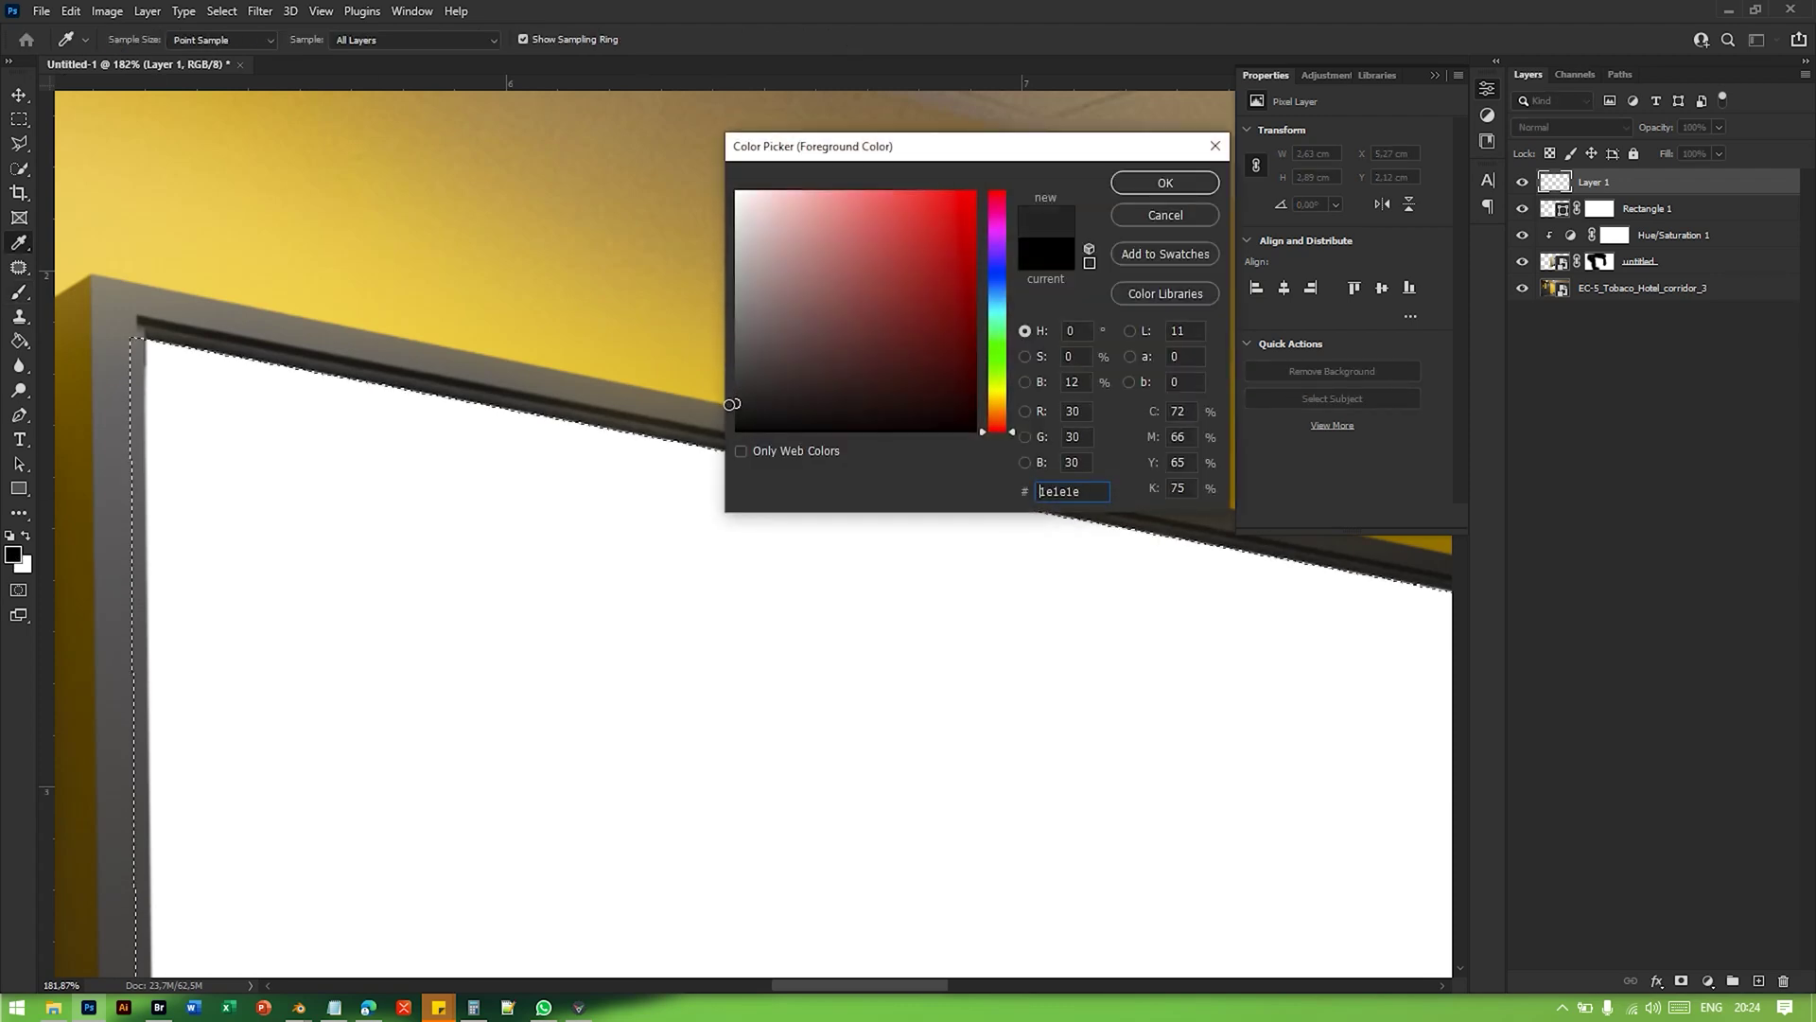
{"action": "left_click", "coordinate": [1163, 182]}
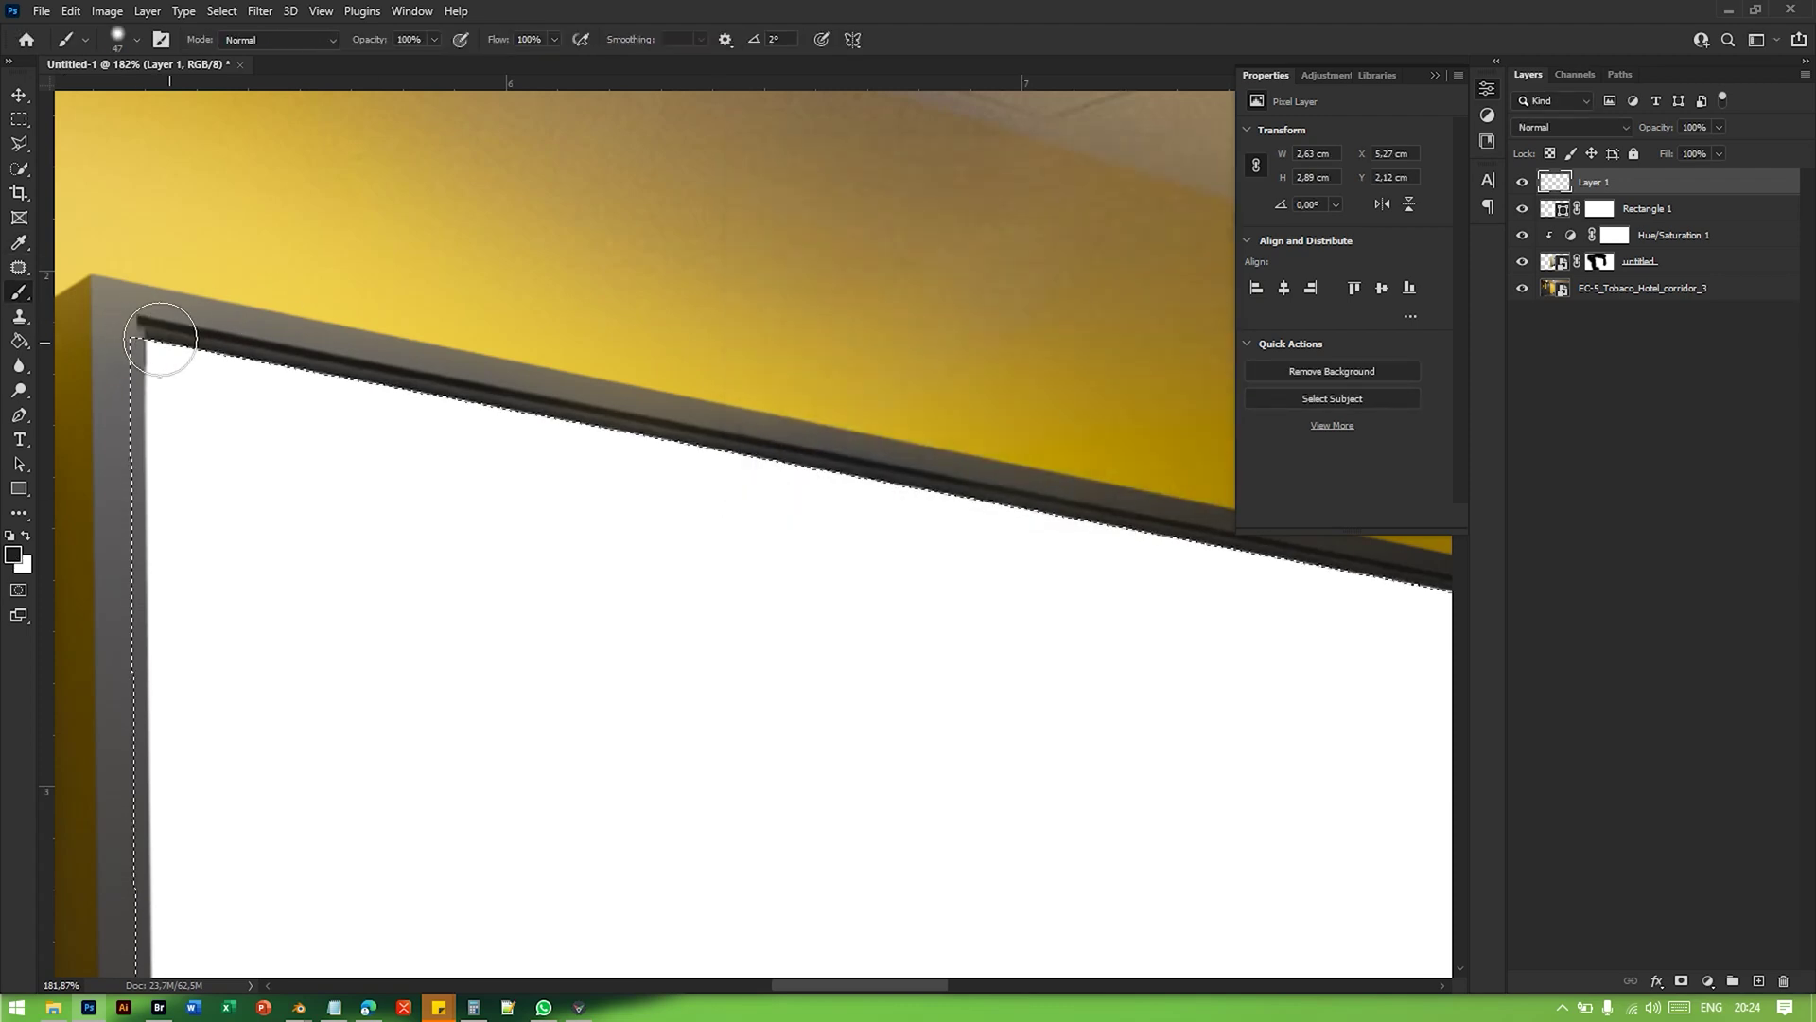
Step: Brush a straight shadow along the panel's upper edge from corner to corner and undo the extra dab at the right end
{"action": "left_click", "coordinate": [163, 352]}
{"action": "scroll", "coordinate": [811, 567], "scroll_direction": "down", "scroll_amount": 4, "text": "alt"}
{"action": "scroll", "coordinate": [830, 491], "scroll_direction": "up", "scroll_amount": 6, "text": "alt"}
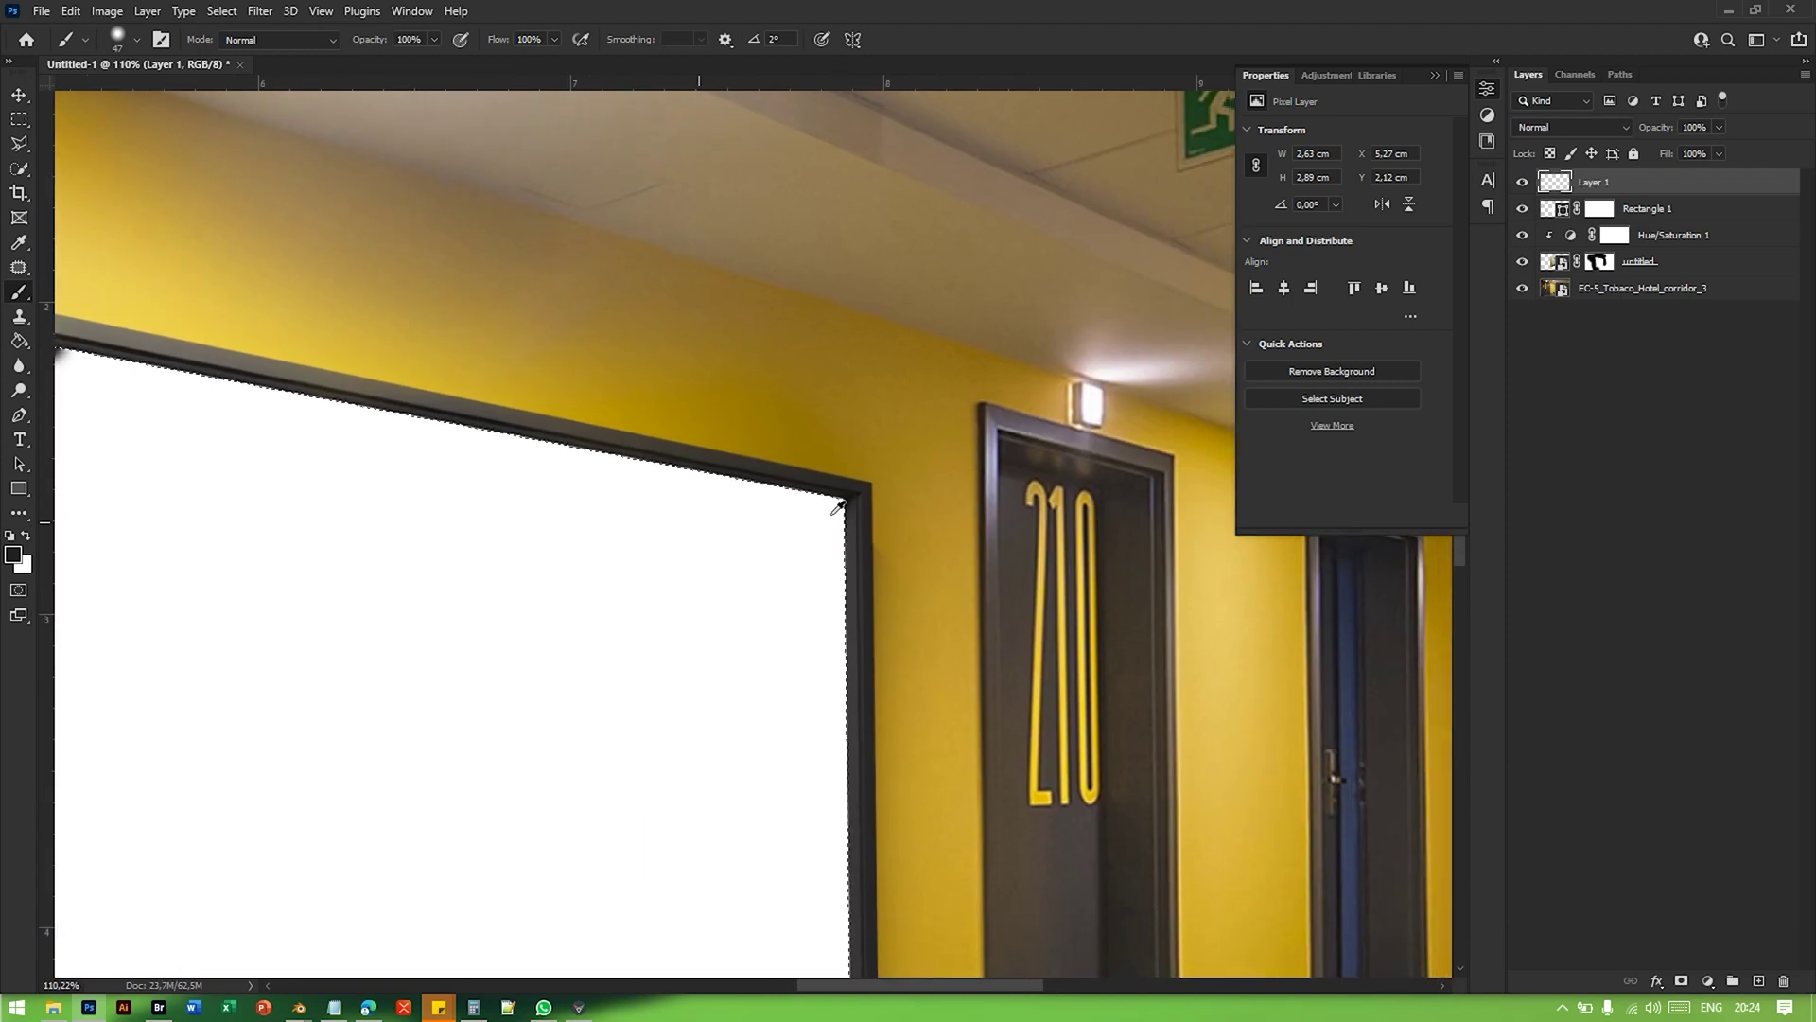
{"action": "left_click", "coordinate": [825, 421], "text": "shift"}
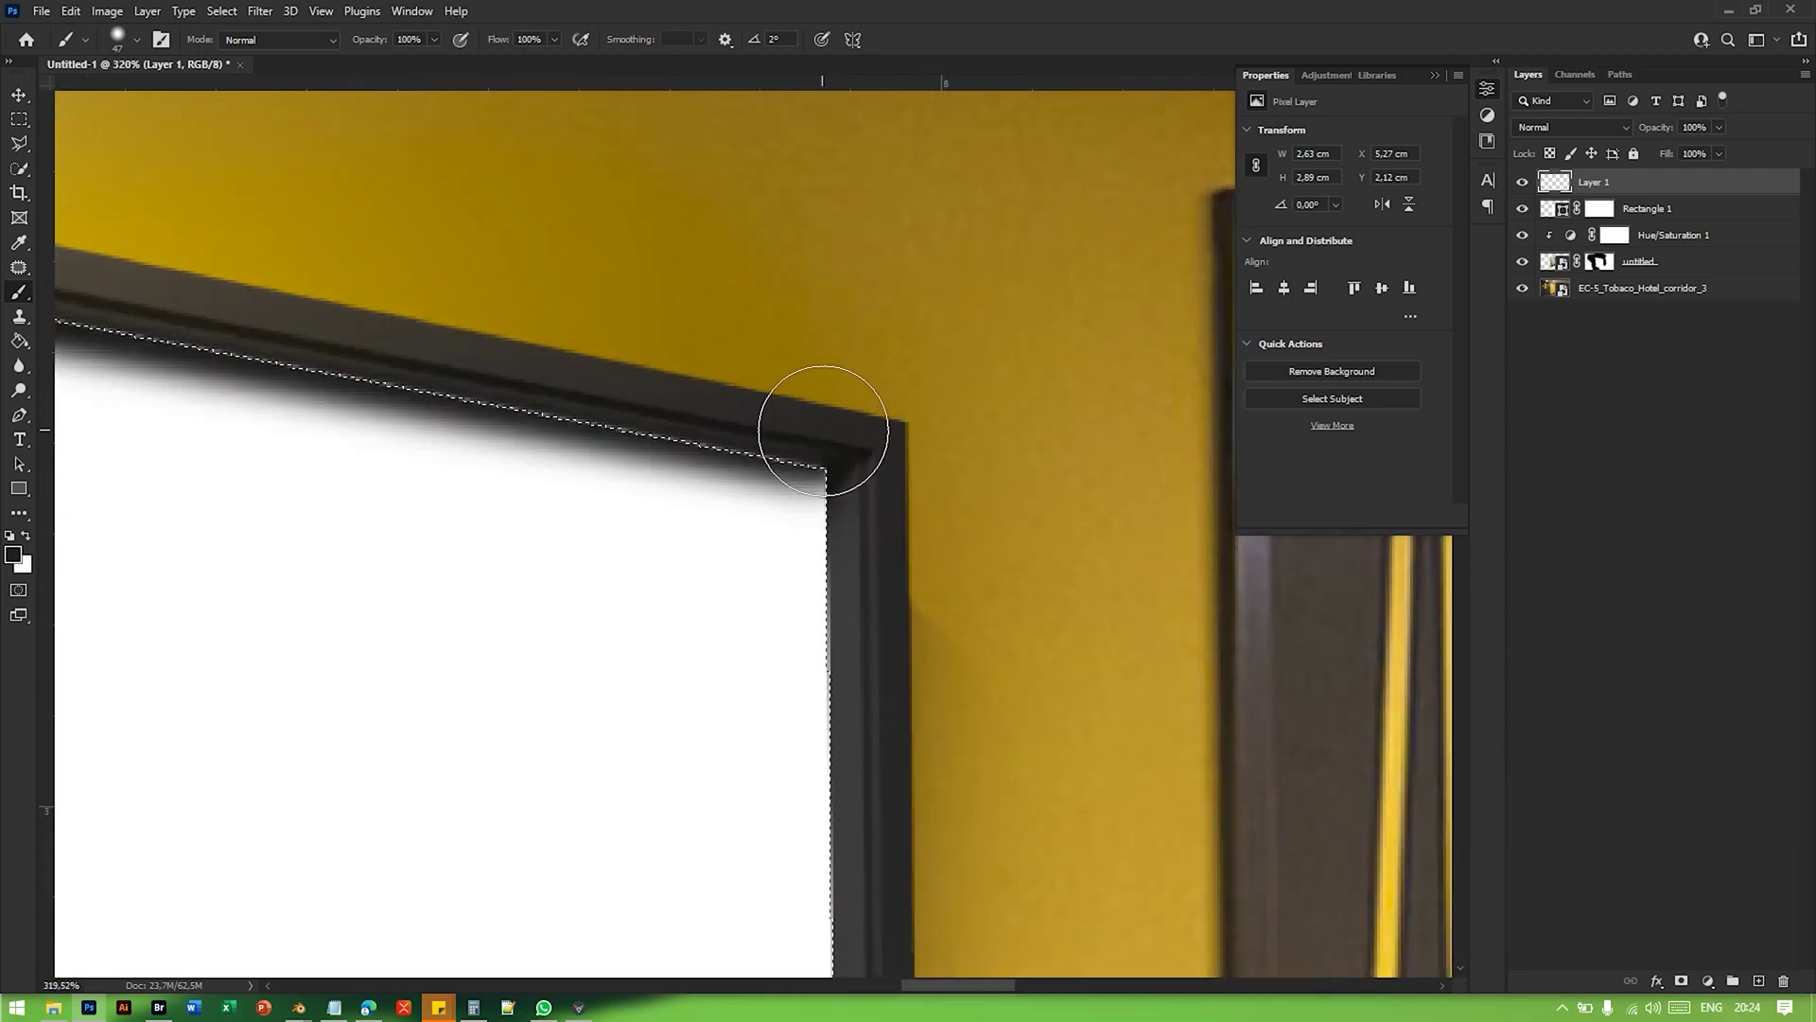
{"action": "key", "text": "ctrl+z"}
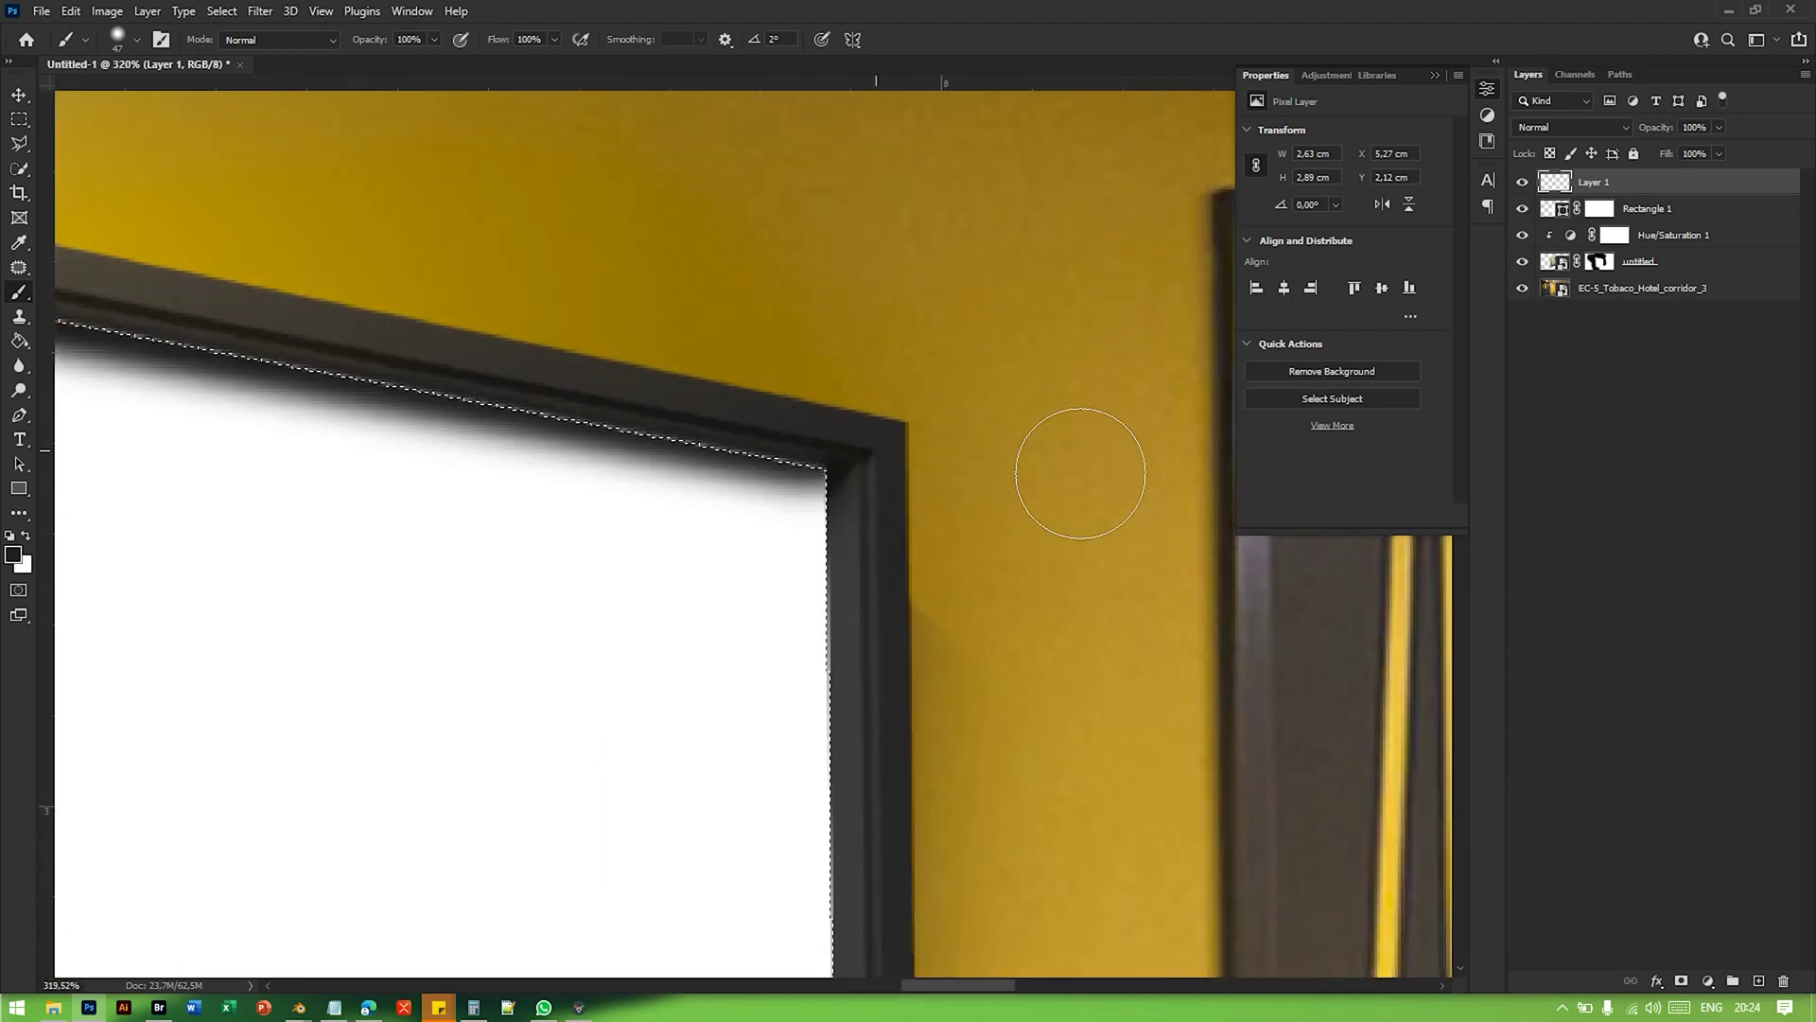
{"action": "scroll", "coordinate": [1009, 473], "scroll_direction": "down", "scroll_amount": 3, "text": "alt"}
{"action": "scroll", "coordinate": [678, 507], "scroll_direction": "up", "scroll_amount": 2, "text": "alt"}
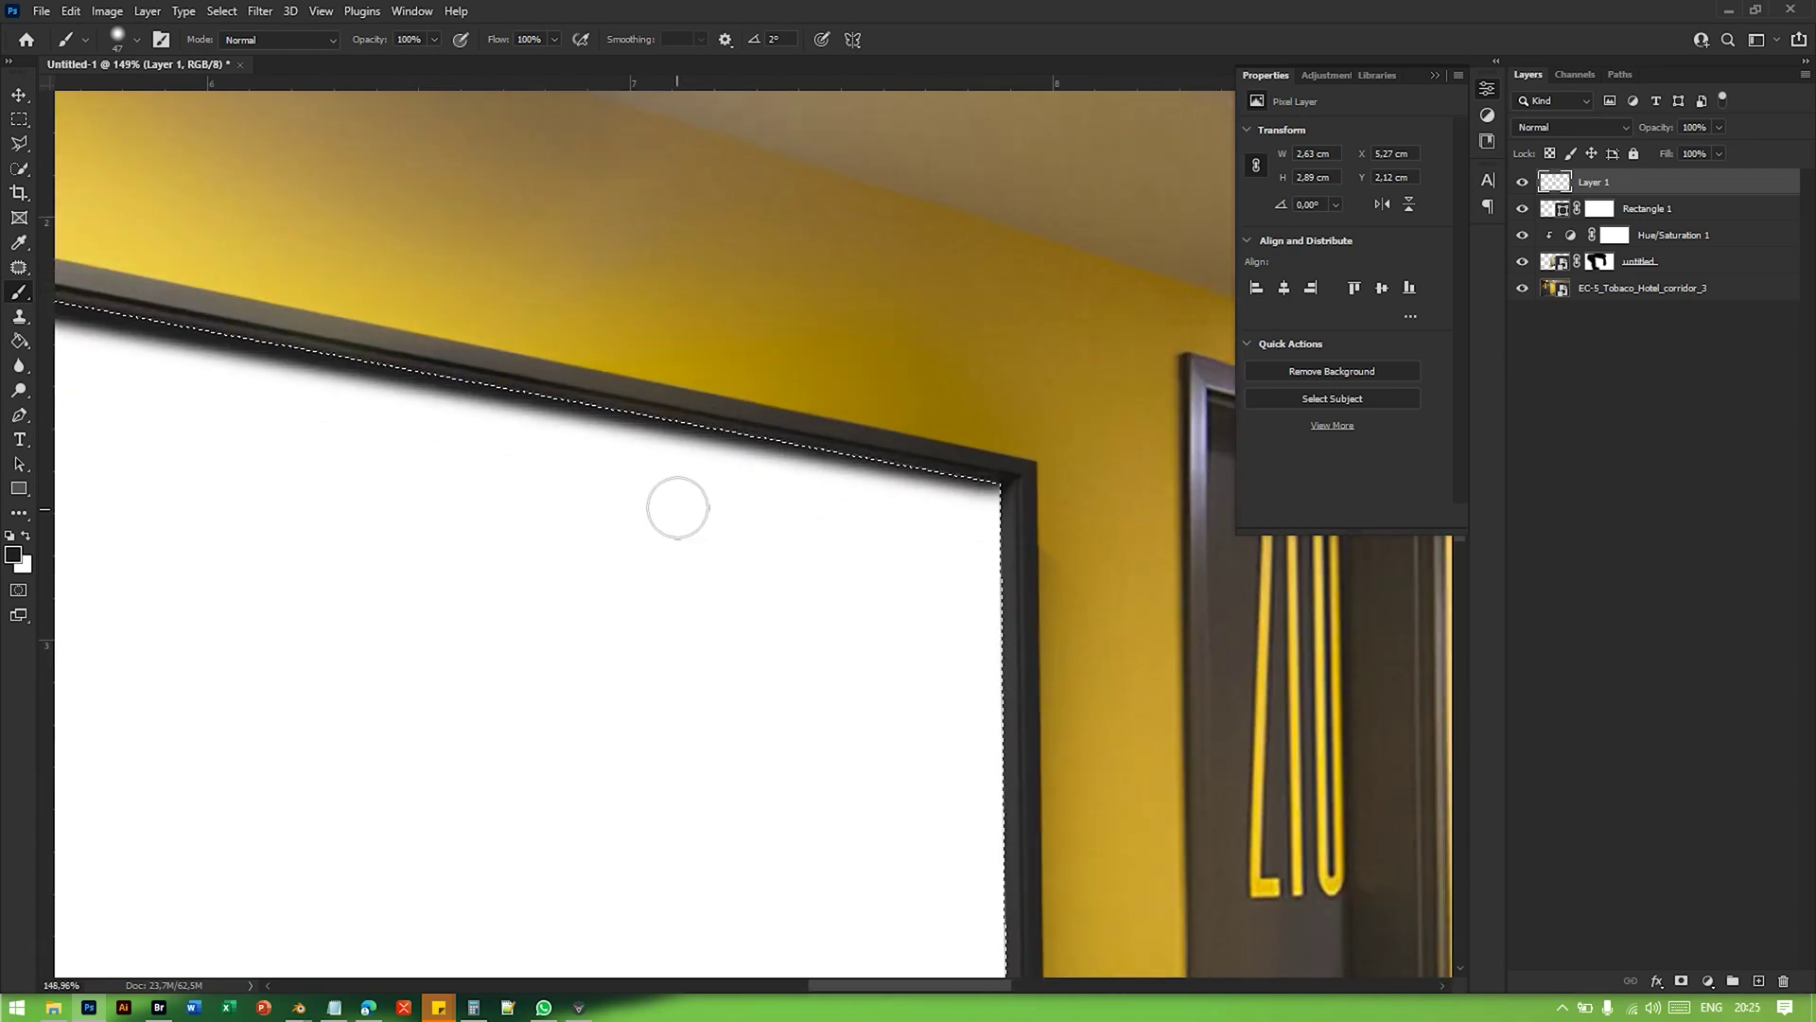
Step: Deselect the panel outline and lower Layer 1's opacity to 66%, keeping the Normal blend mode
{"action": "key", "text": "v"}
{"action": "scroll", "coordinate": [798, 488], "scroll_direction": "down", "scroll_amount": 3, "text": "alt"}
{"action": "key", "text": "ctrl+d"}
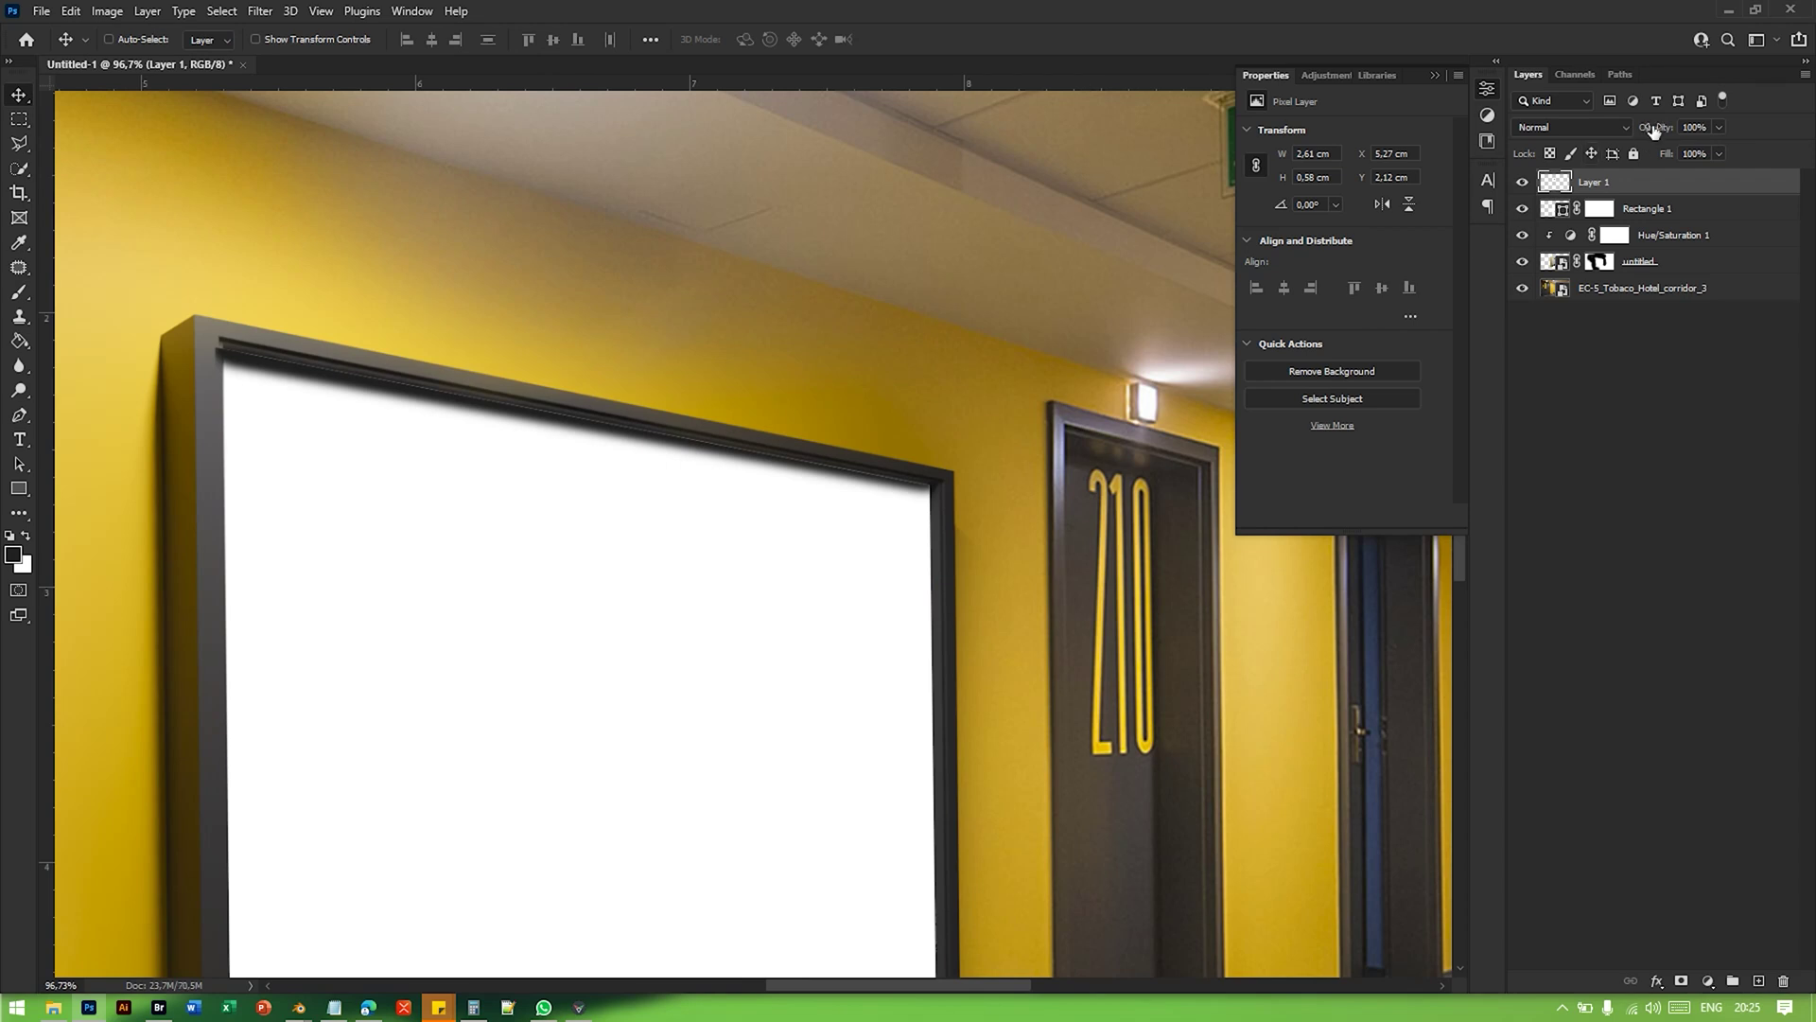
{"action": "left_click", "coordinate": [1605, 133]}
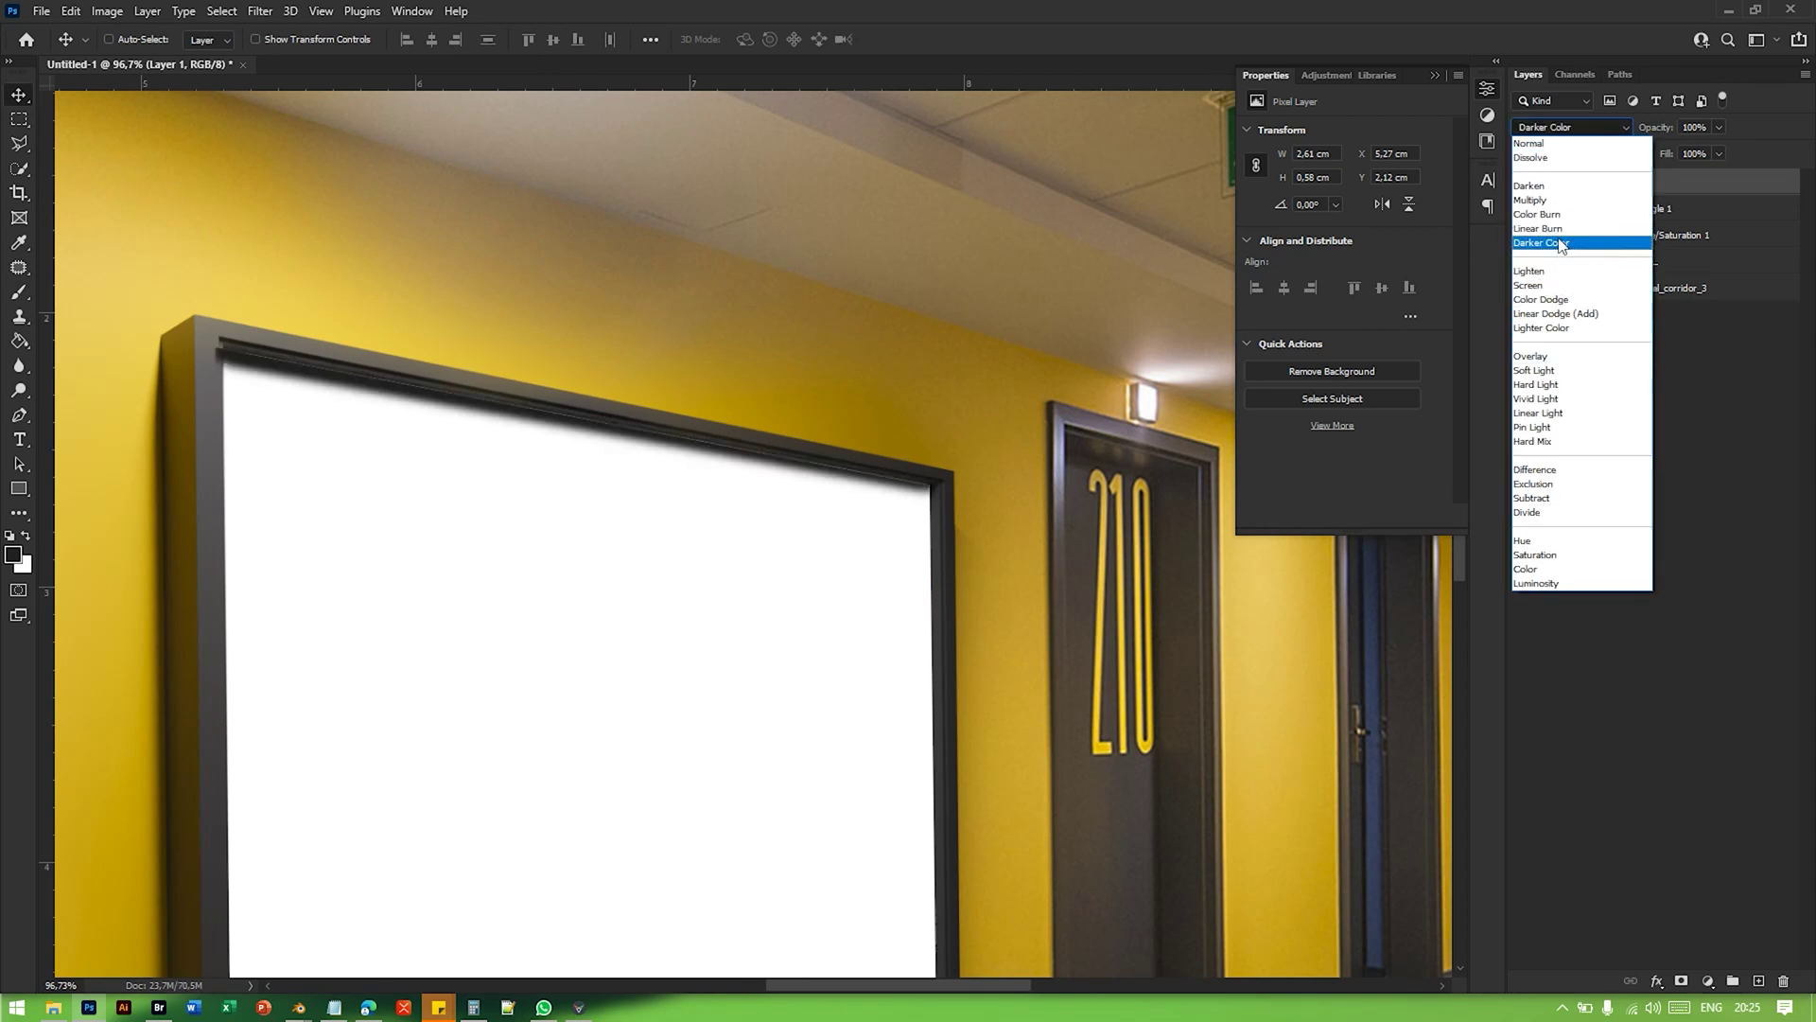
{"action": "left_click", "coordinate": [1673, 117]}
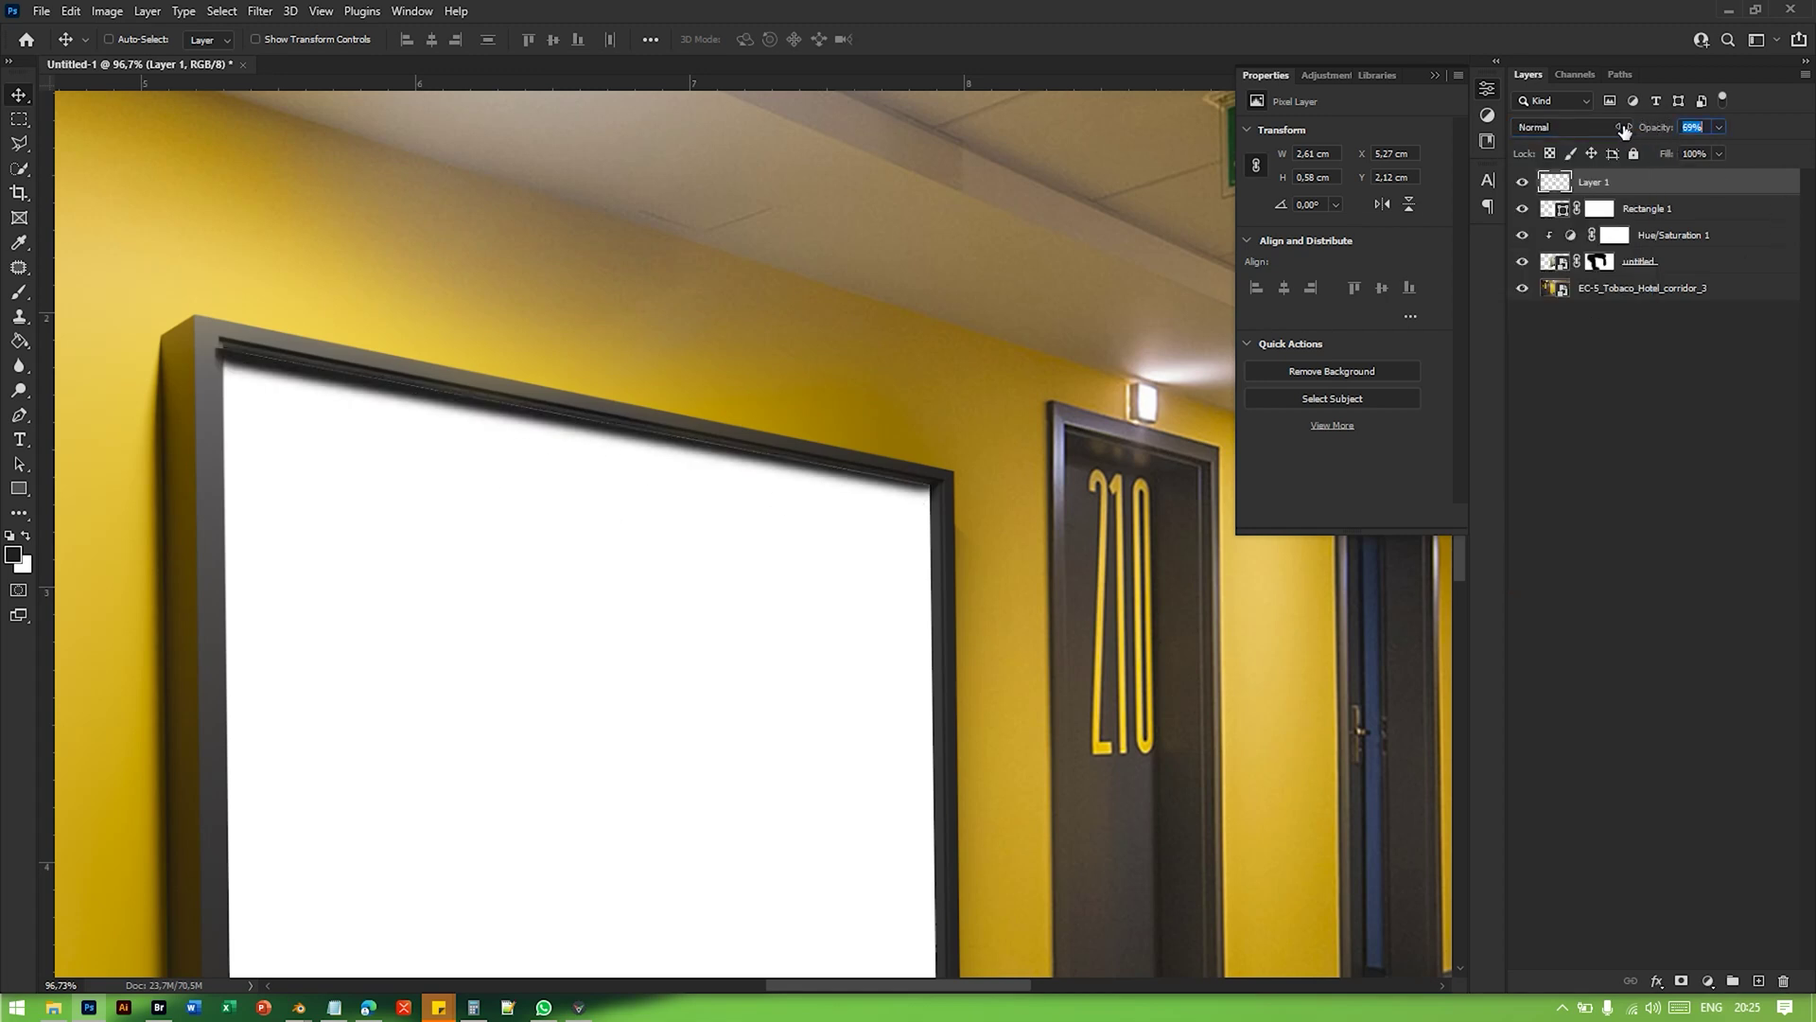
{"action": "key", "text": "Down"}
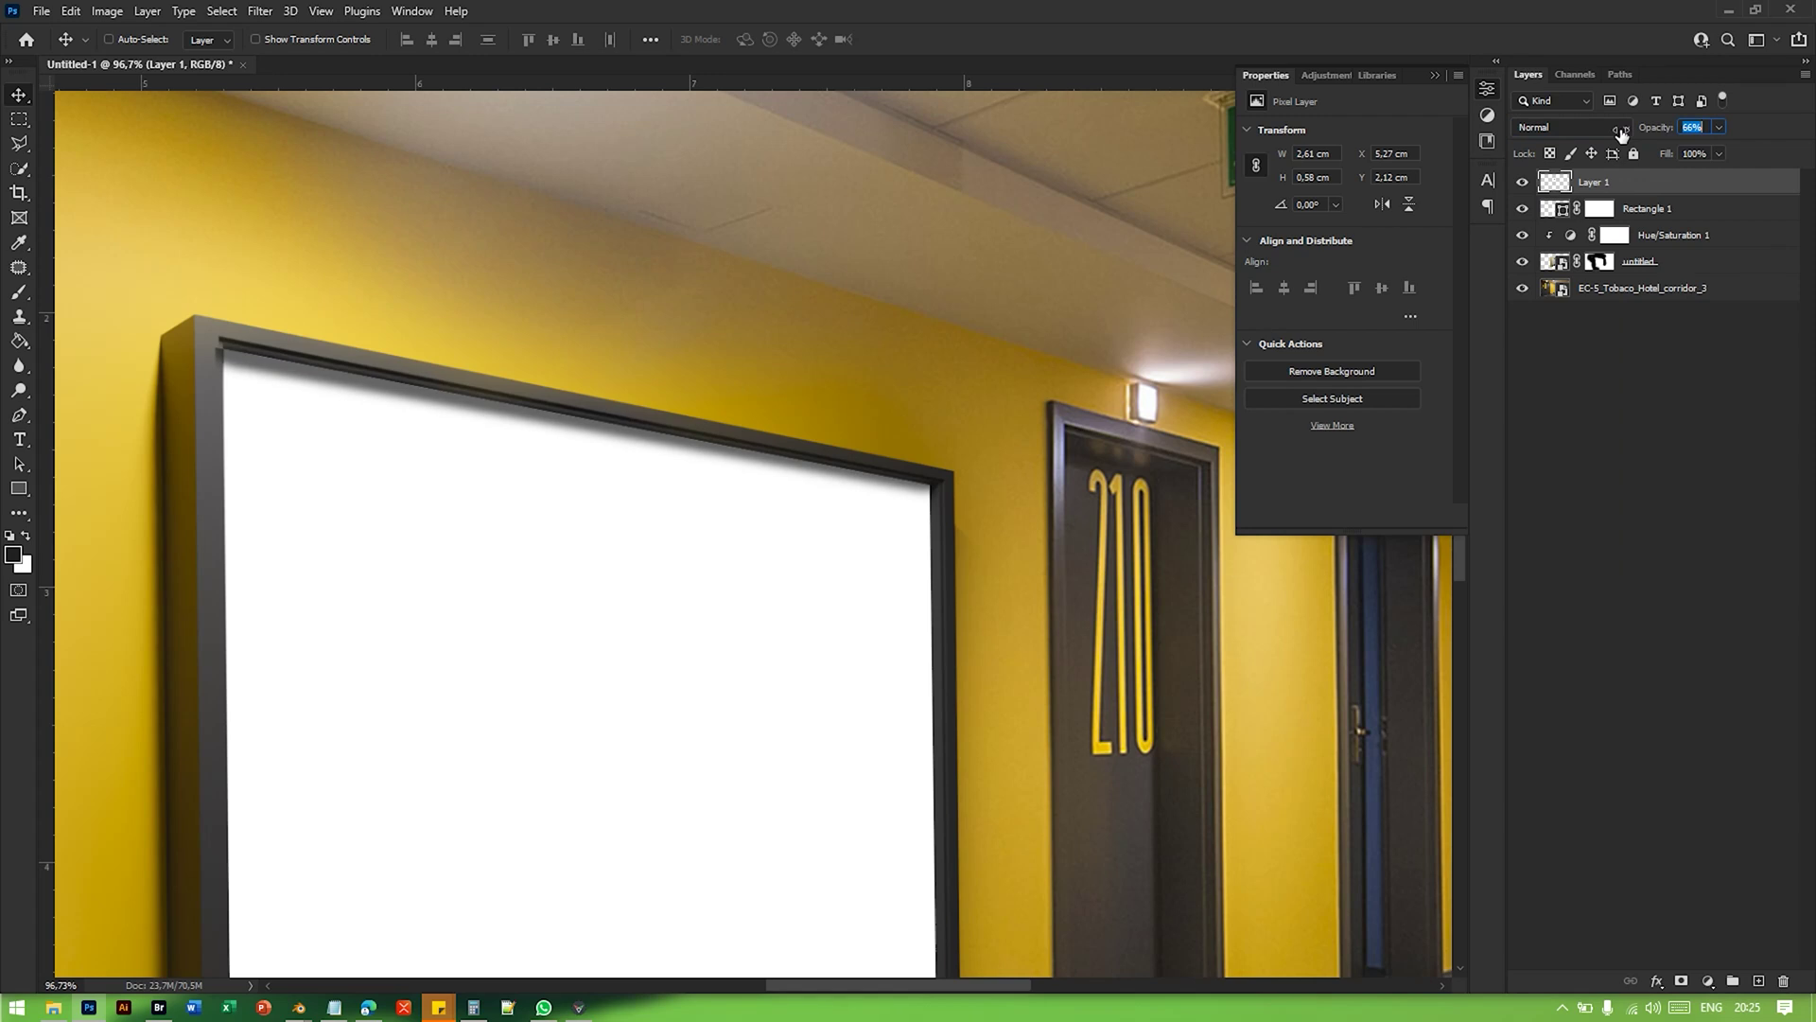
{"action": "left_click", "coordinate": [1522, 208]}
{"action": "key", "text": "alt+v"}
{"action": "key", "text": "alt"}
Step: Add a layer mask to Layer 1 and paint it black where the shadow spills onto the frame's upper-left inner corner
{"action": "scroll", "coordinate": [190, 343], "scroll_direction": "up", "scroll_amount": 9, "text": "alt"}
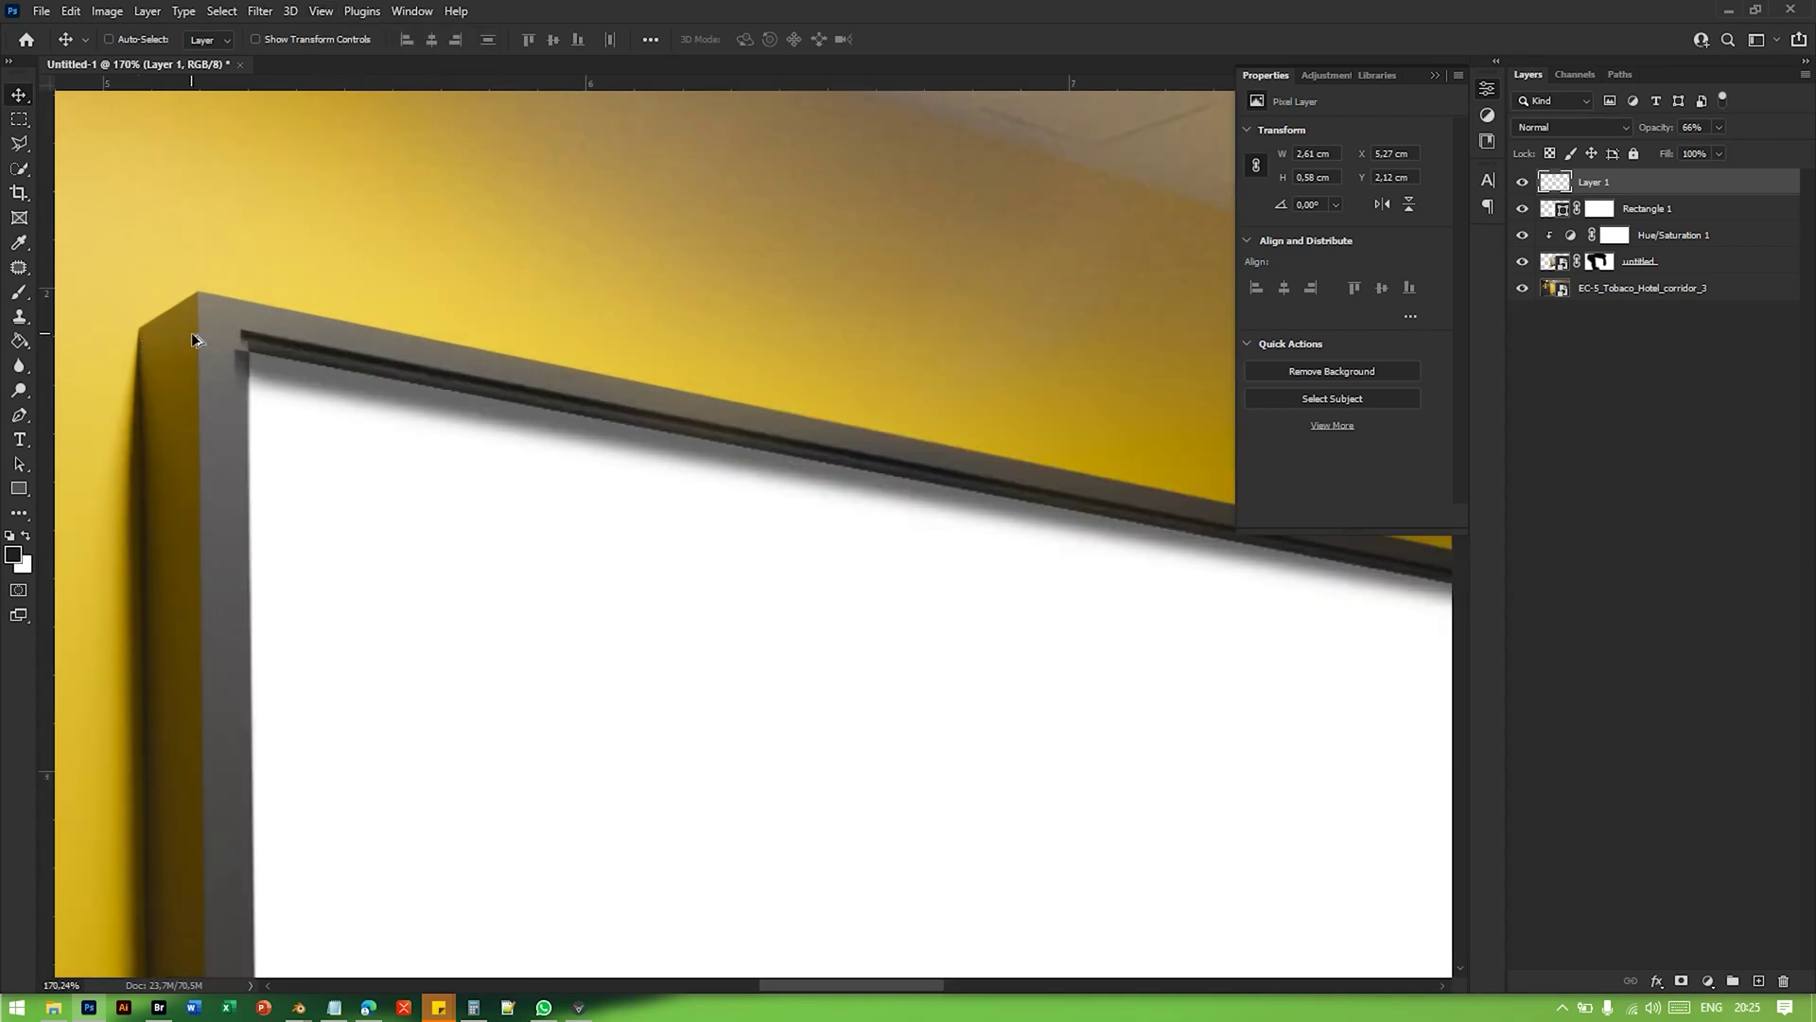
{"action": "left_click", "coordinate": [1682, 982]}
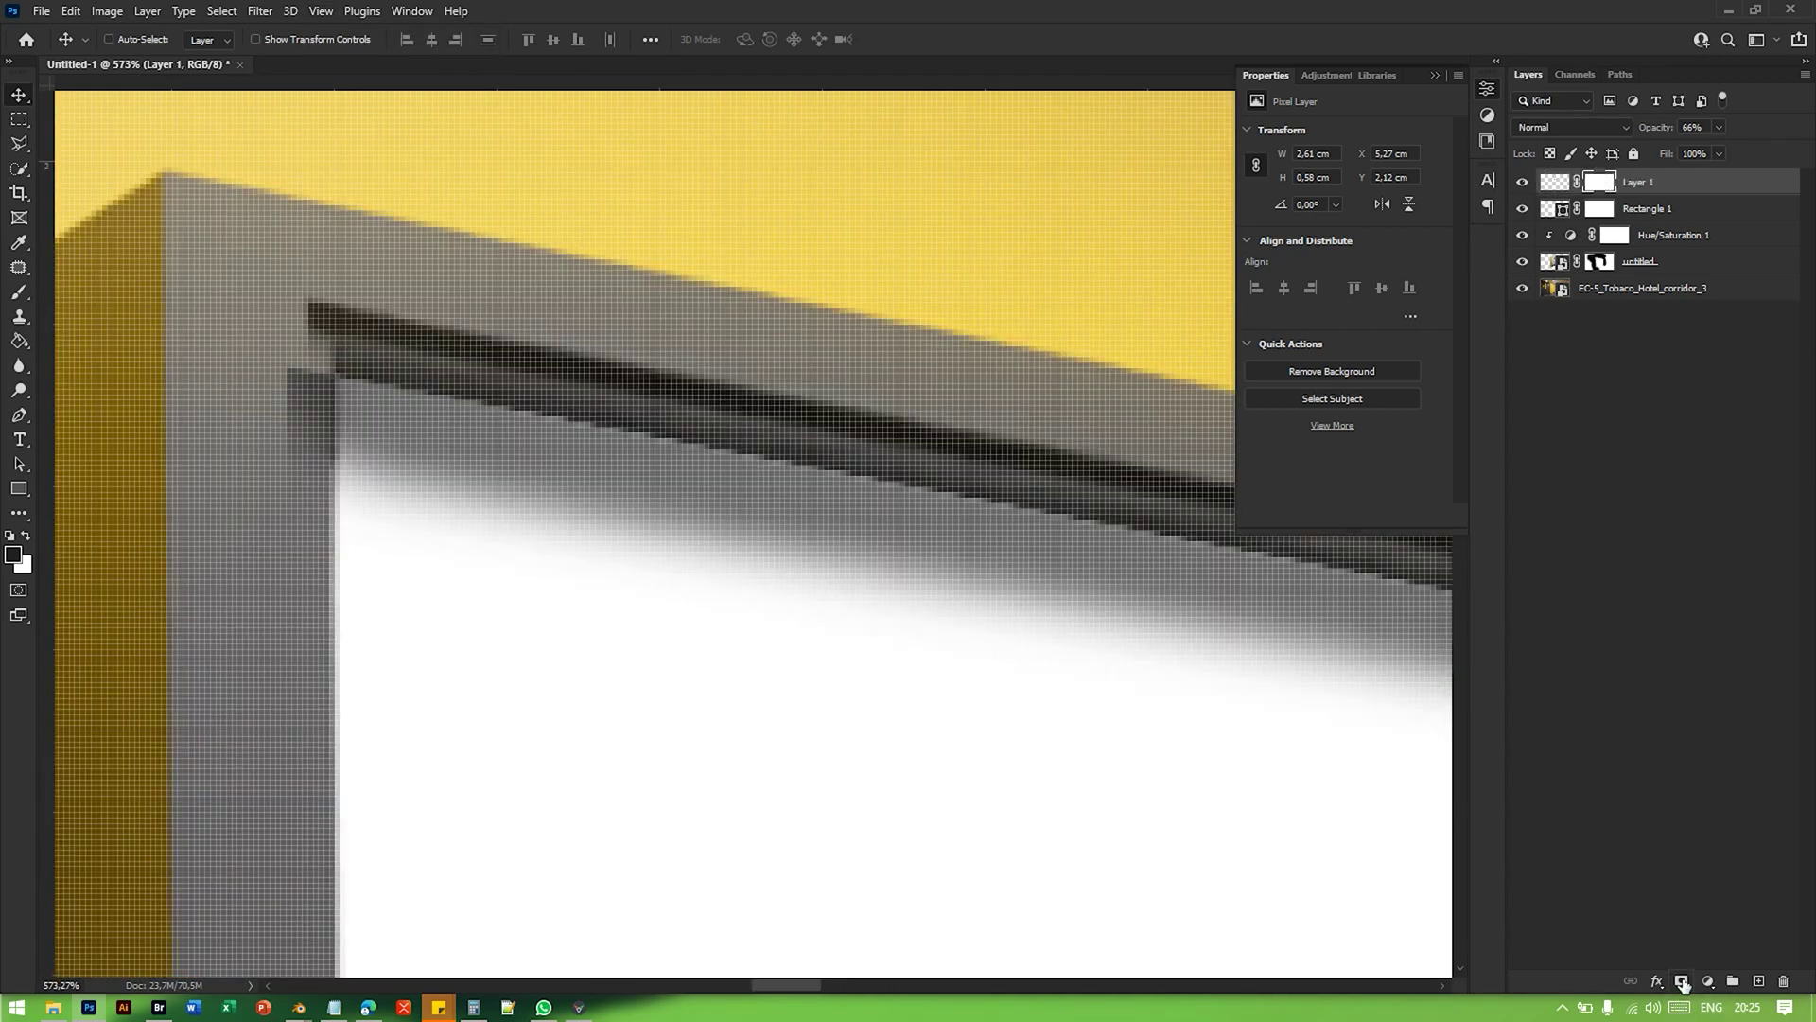
{"action": "key", "text": "b"}
{"action": "right_click_drag", "start_coordinate": [241, 390], "coordinate": [137, 417], "text": "alt"}
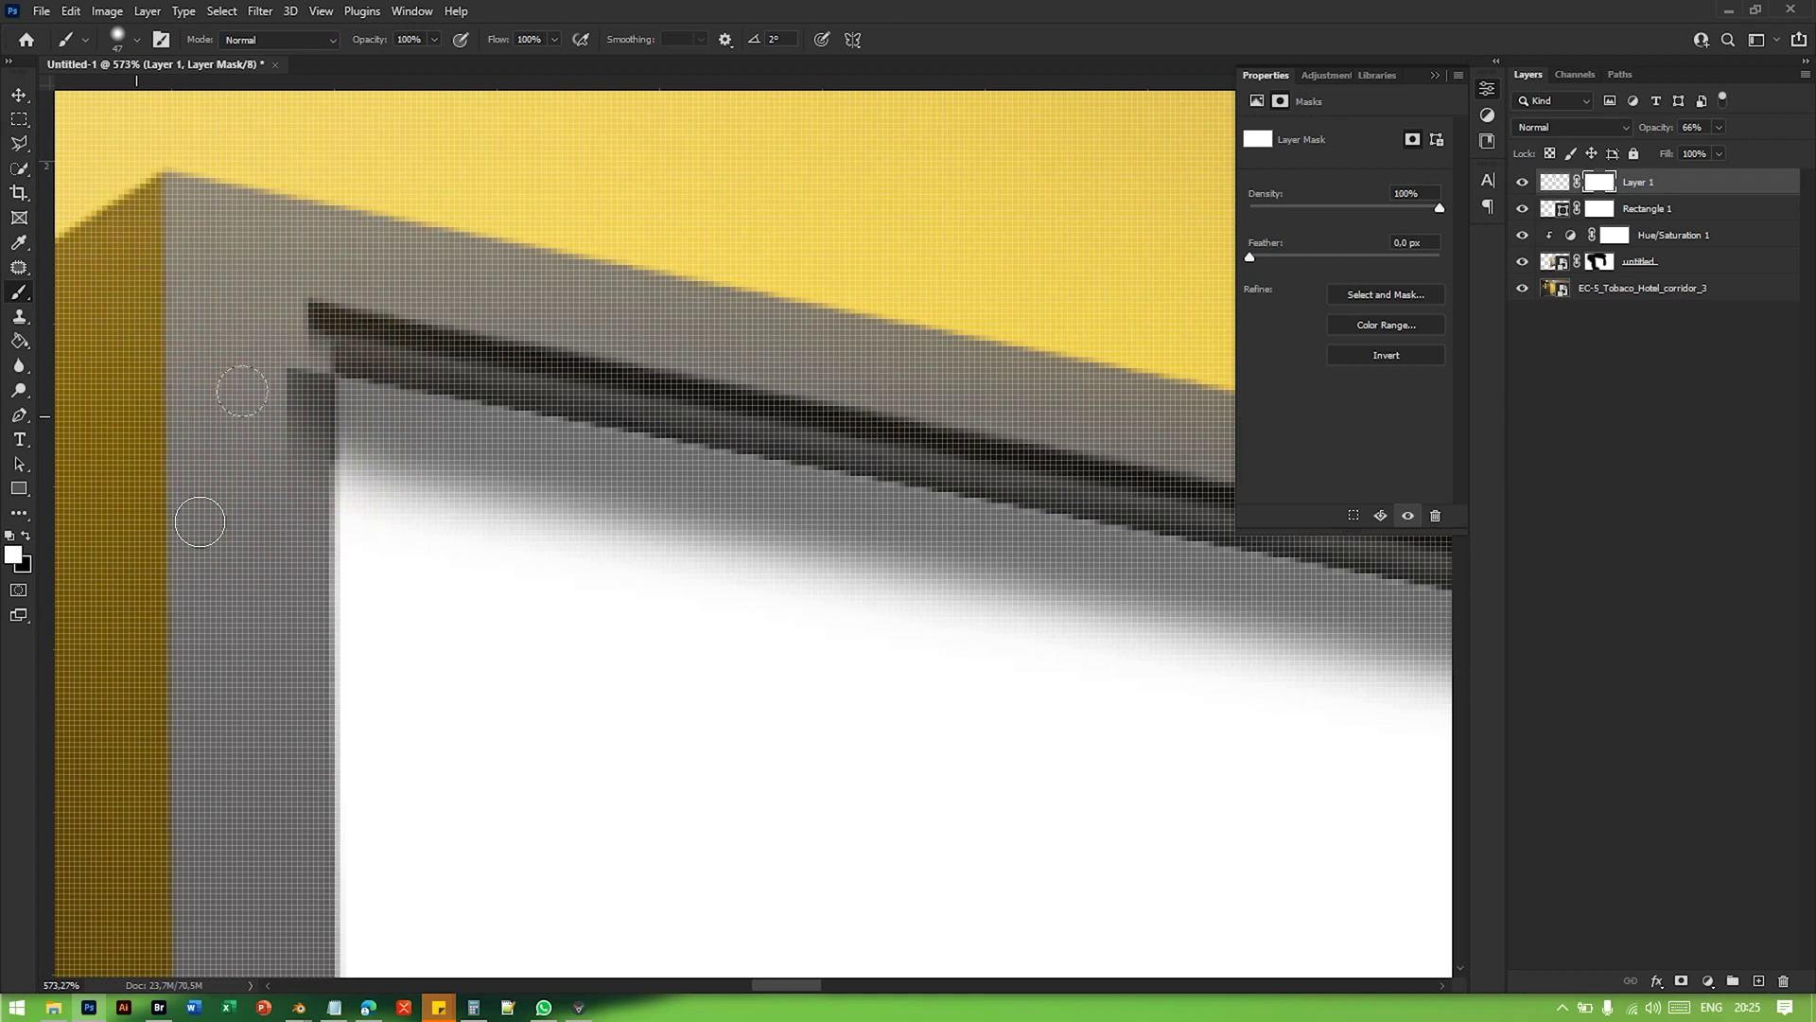
{"action": "mouse_move", "coordinate": [309, 374]}
{"action": "left_mouse_down"}
{"action": "mouse_move", "coordinate": [312, 449]}
{"action": "mouse_move", "coordinate": [296, 365]}
{"action": "mouse_move", "coordinate": [303, 484]}
{"action": "mouse_move", "coordinate": [326, 380]}
{"action": "mouse_move", "coordinate": [307, 475]}
{"action": "left_mouse_up"}
{"action": "key", "text": "x"}
{"action": "key", "text": "ctrl+z"}
{"action": "left_click", "coordinate": [307, 369]}
{"action": "scroll", "coordinate": [312, 451], "scroll_direction": "down", "scroll_amount": 5, "text": "alt"}
{"action": "scroll", "coordinate": [312, 495], "scroll_direction": "up", "scroll_amount": 6, "text": "alt"}
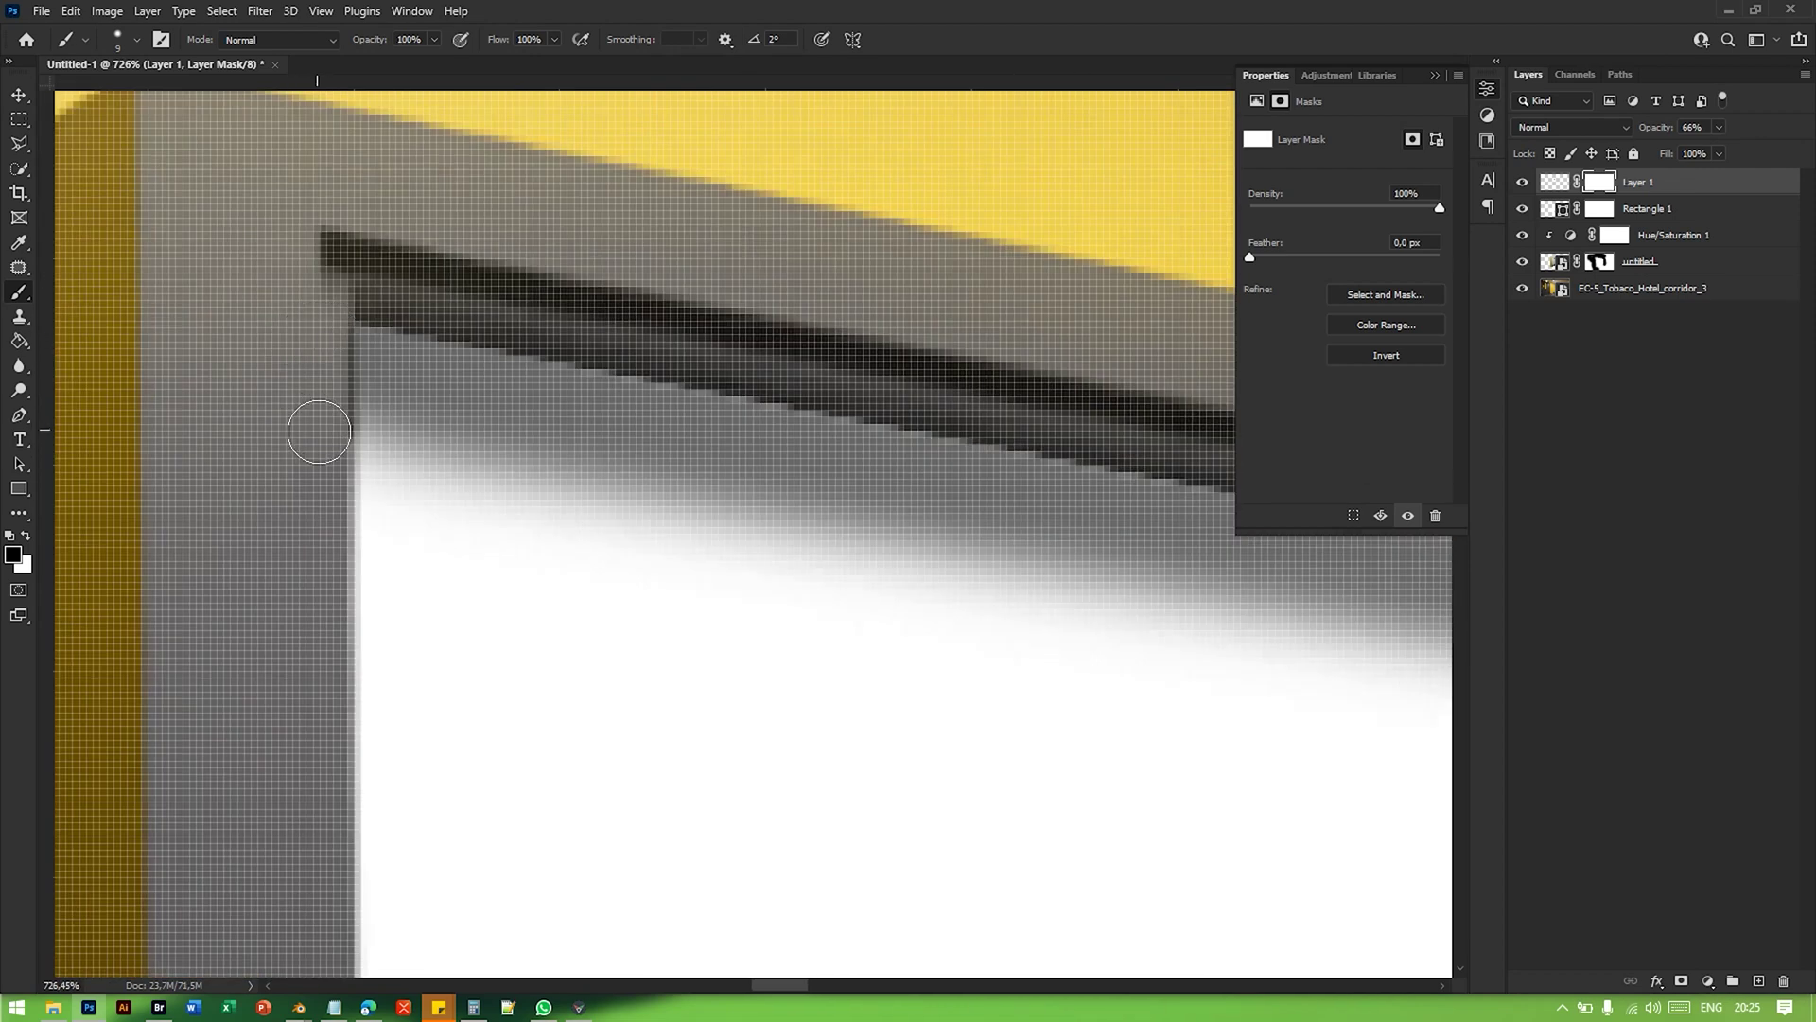
{"action": "scroll", "coordinate": [321, 433], "scroll_direction": "down", "scroll_amount": 6, "text": "alt"}
{"action": "key", "text": "v"}
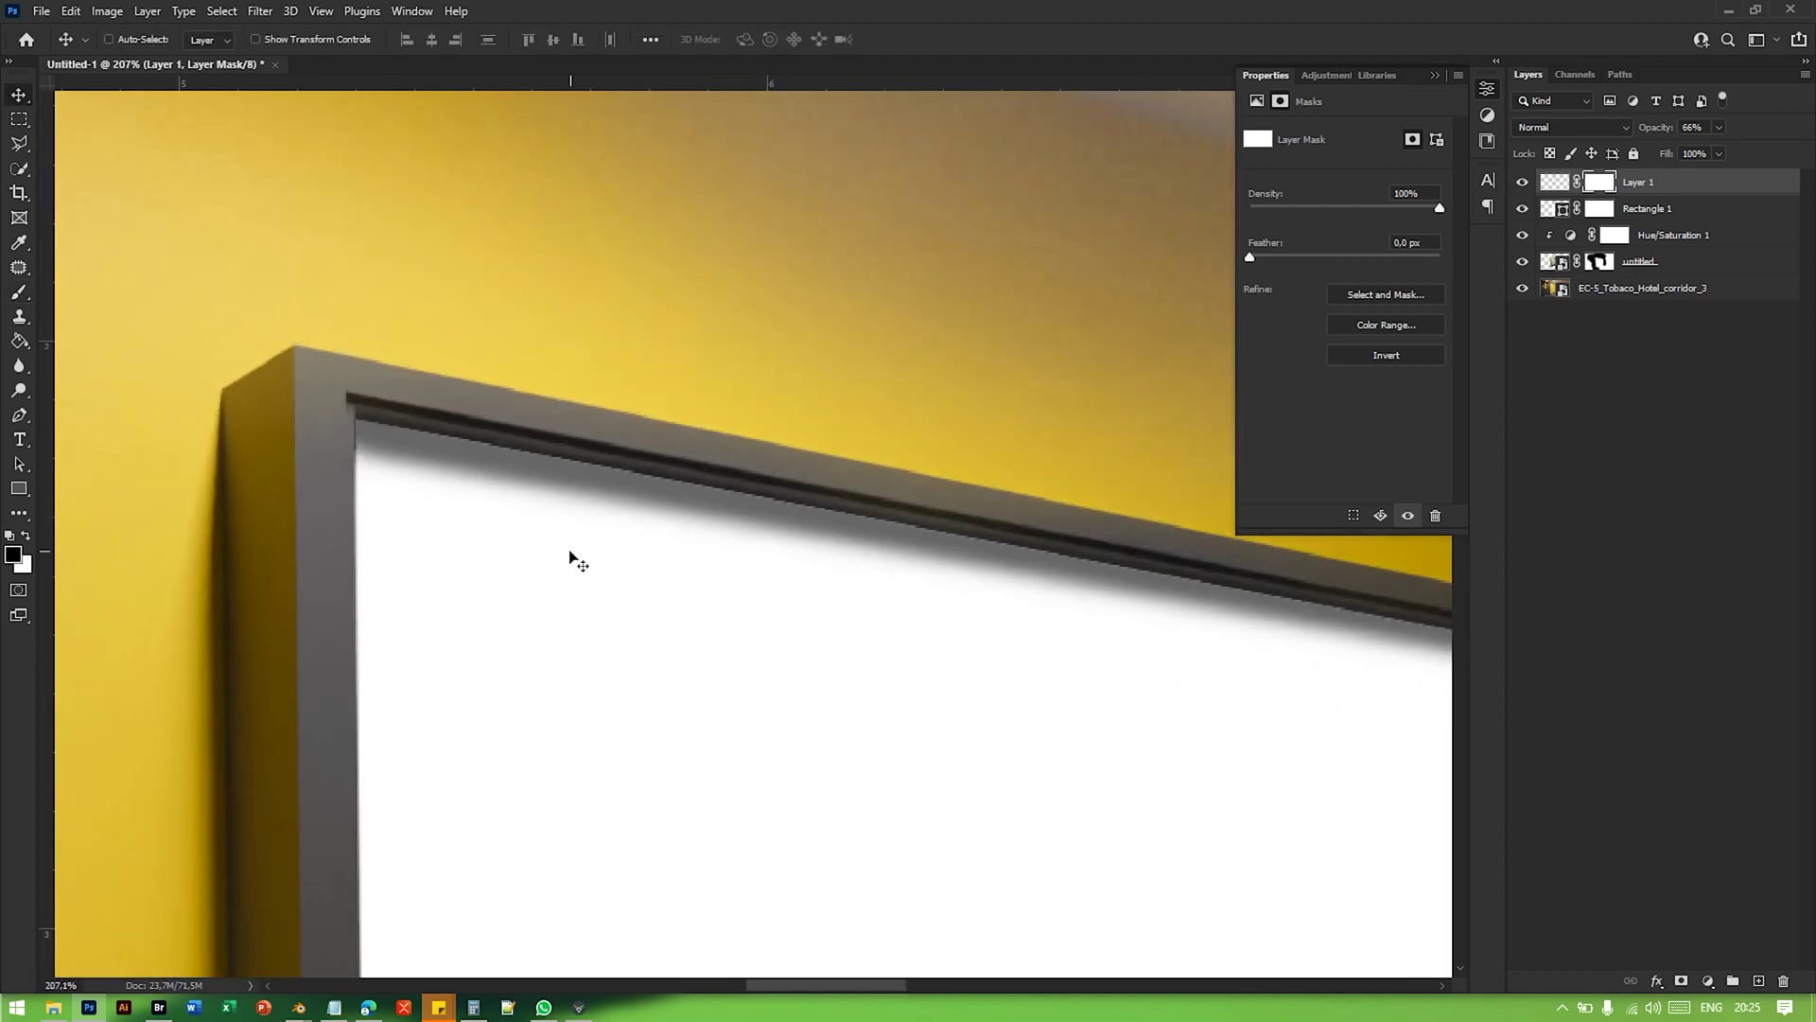
Step: Examine the new upper shadow and the unshaded right edge of the board panel
{"action": "scroll", "coordinate": [530, 554], "scroll_direction": "up", "scroll_amount": 1, "text": "alt"}
{"action": "scroll", "coordinate": [496, 561], "scroll_direction": "down", "scroll_amount": 4}
{"action": "scroll", "coordinate": [539, 502], "scroll_direction": "right", "scroll_amount": 5}
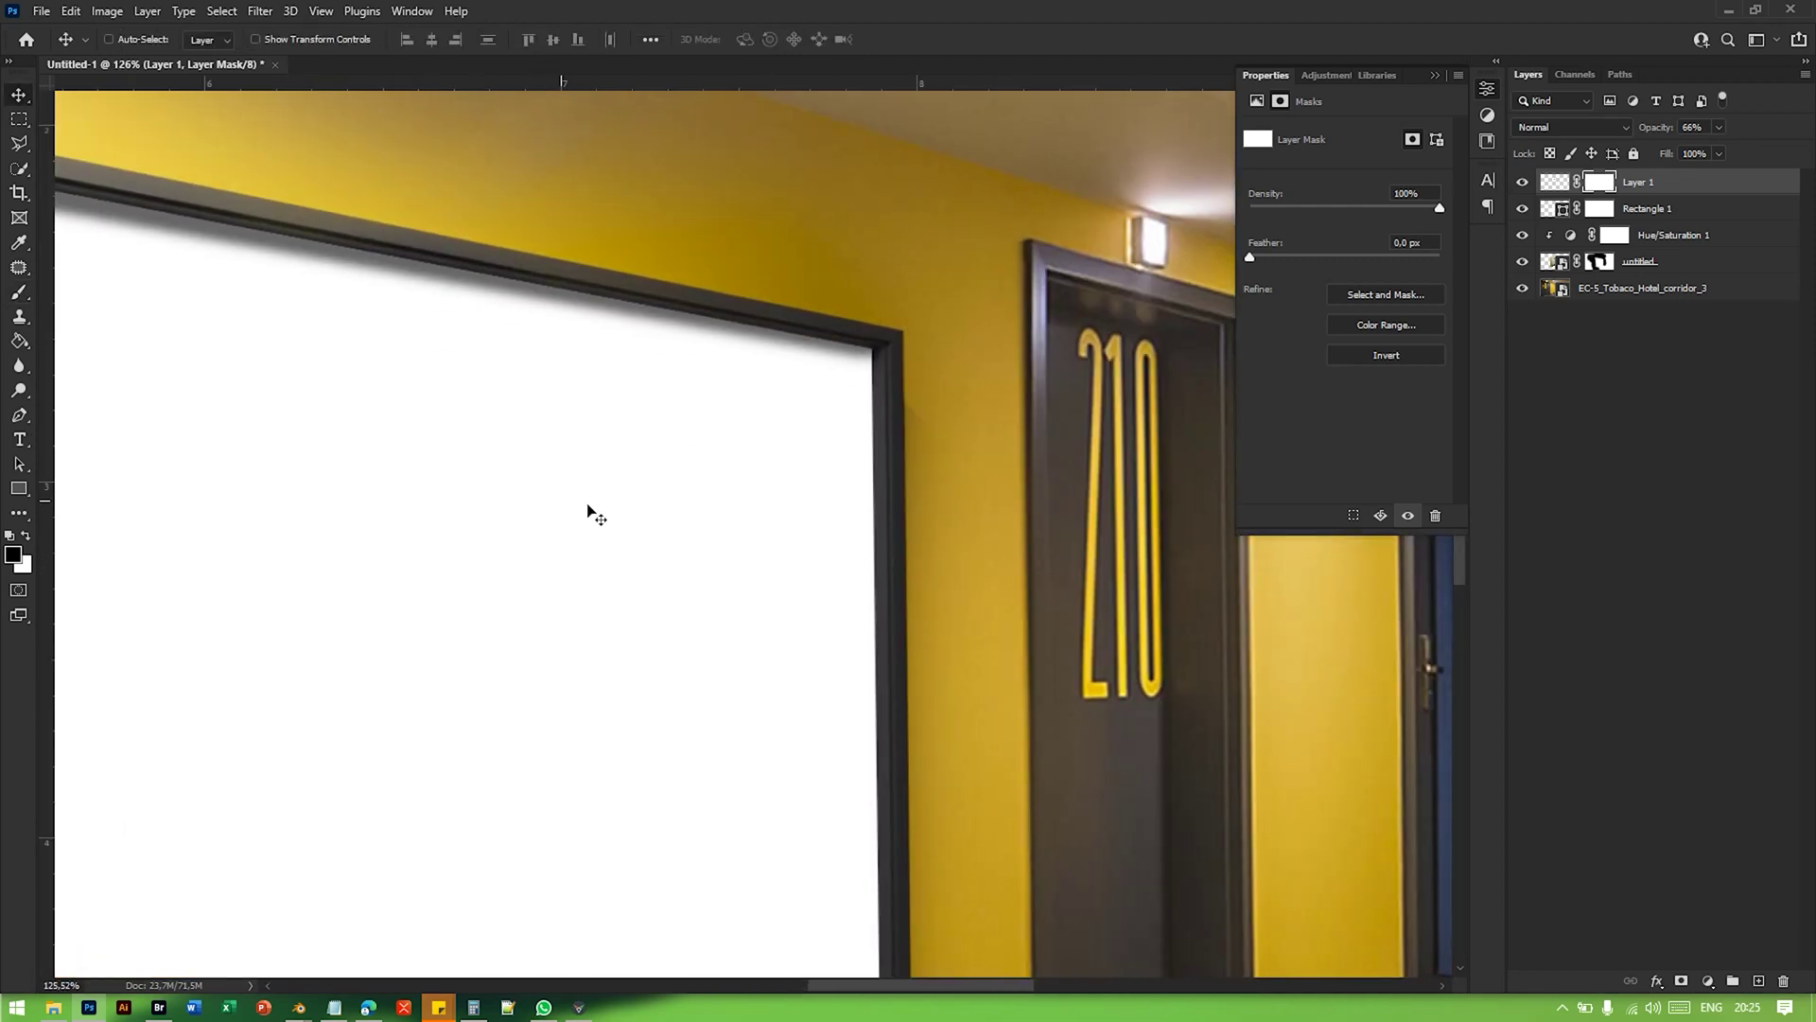
{"action": "scroll", "coordinate": [607, 504], "scroll_direction": "up", "scroll_amount": 2}
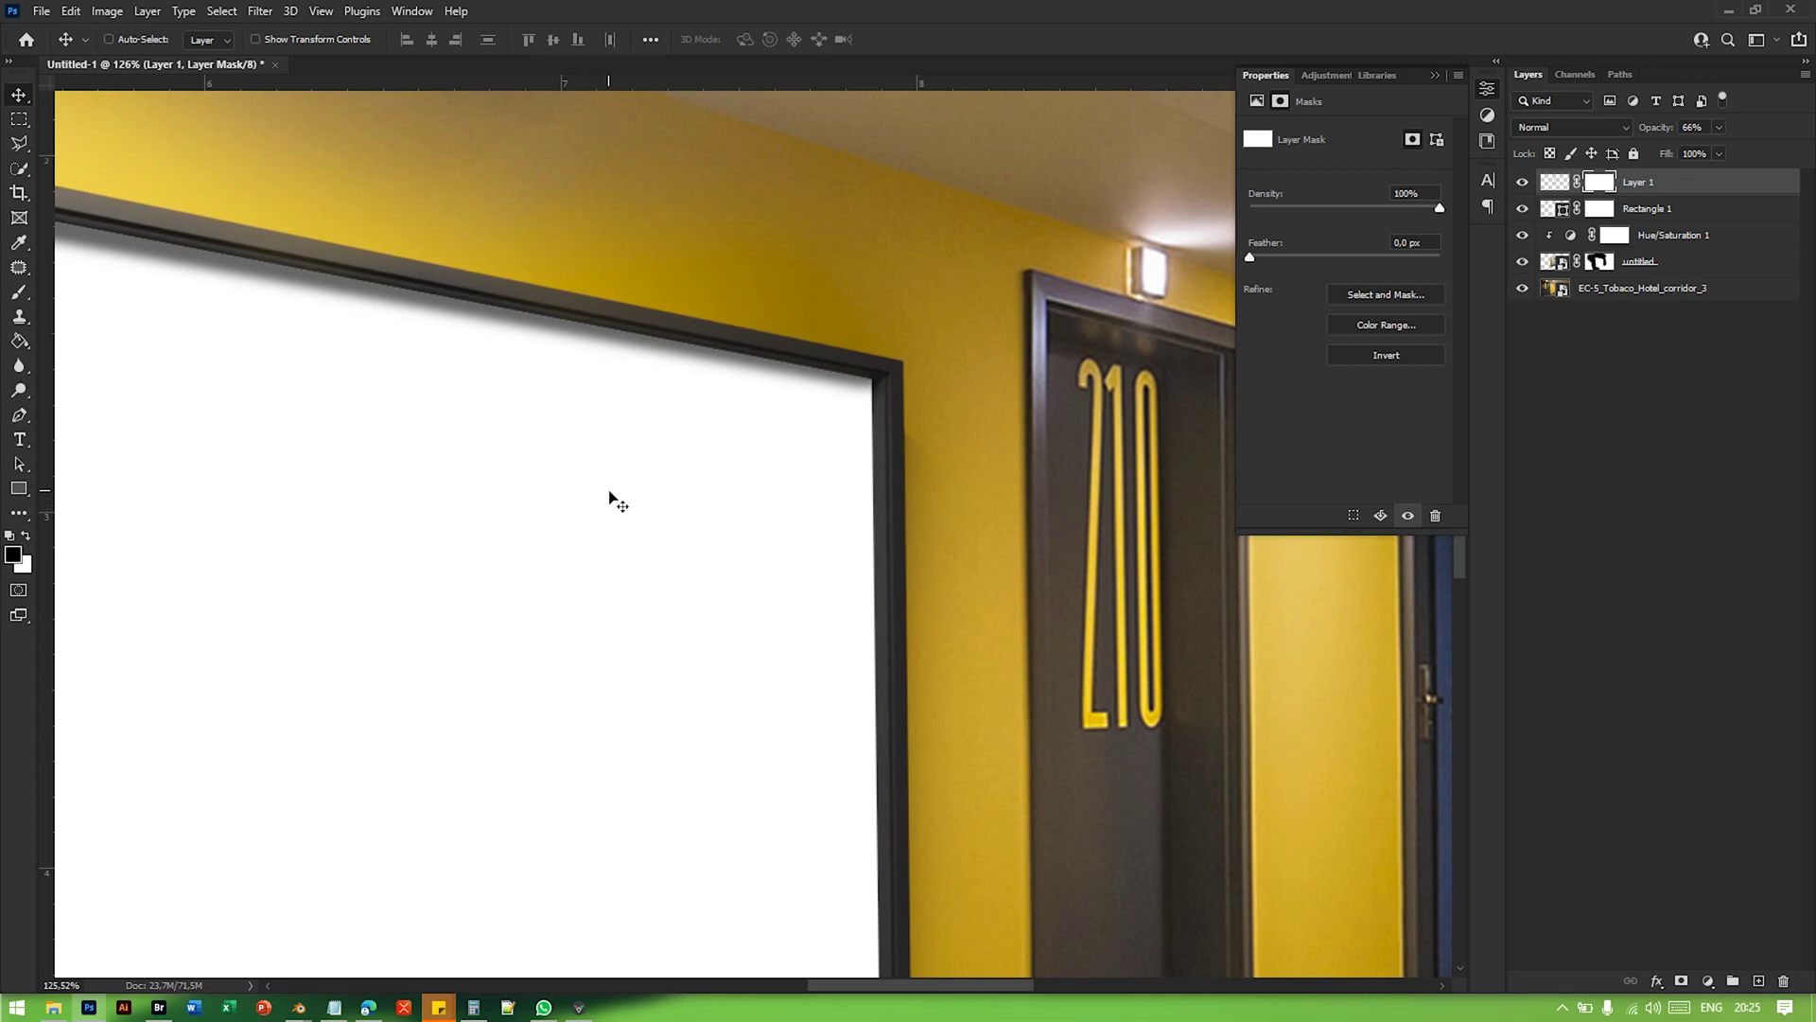
{"action": "scroll", "coordinate": [624, 491], "scroll_direction": "down", "scroll_amount": 2}
{"action": "scroll", "coordinate": [690, 486], "scroll_direction": "down", "scroll_amount": 4, "text": "alt"}
{"action": "scroll", "coordinate": [1027, 485], "scroll_direction": "up", "scroll_amount": 2, "text": "alt"}
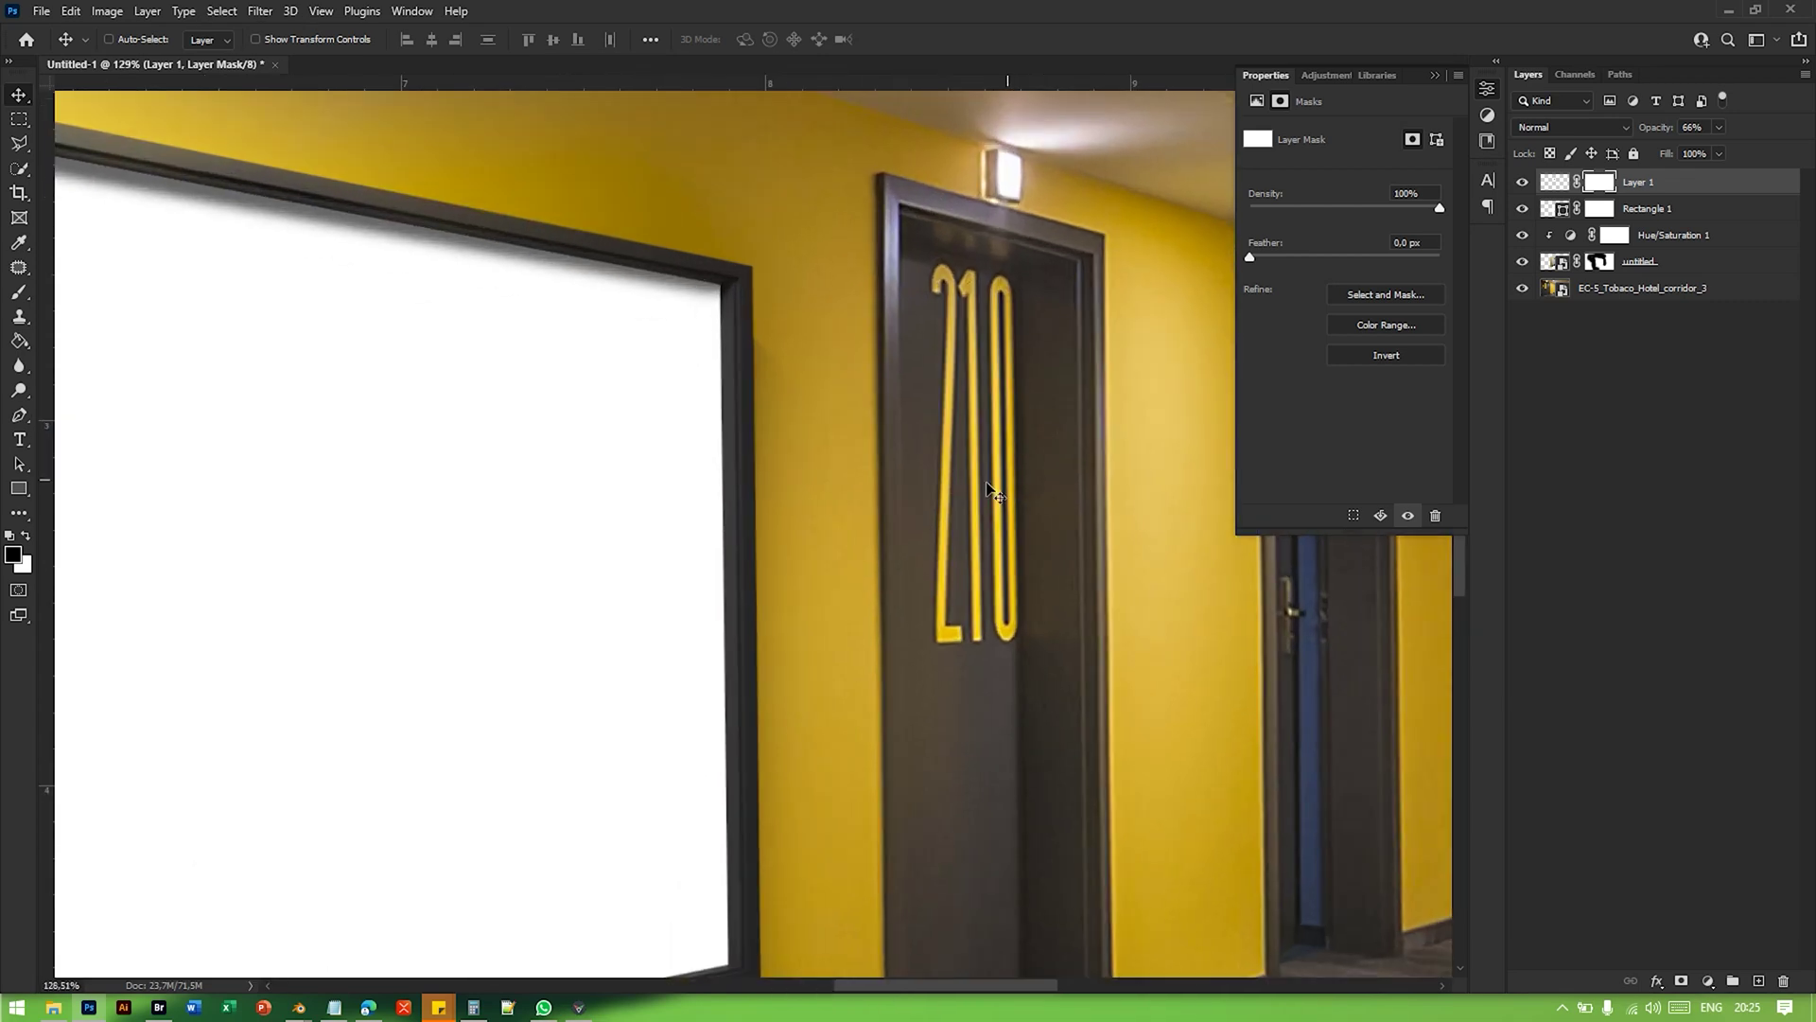
{"action": "scroll", "coordinate": [946, 478], "scroll_direction": "up", "scroll_amount": 2, "text": "alt"}
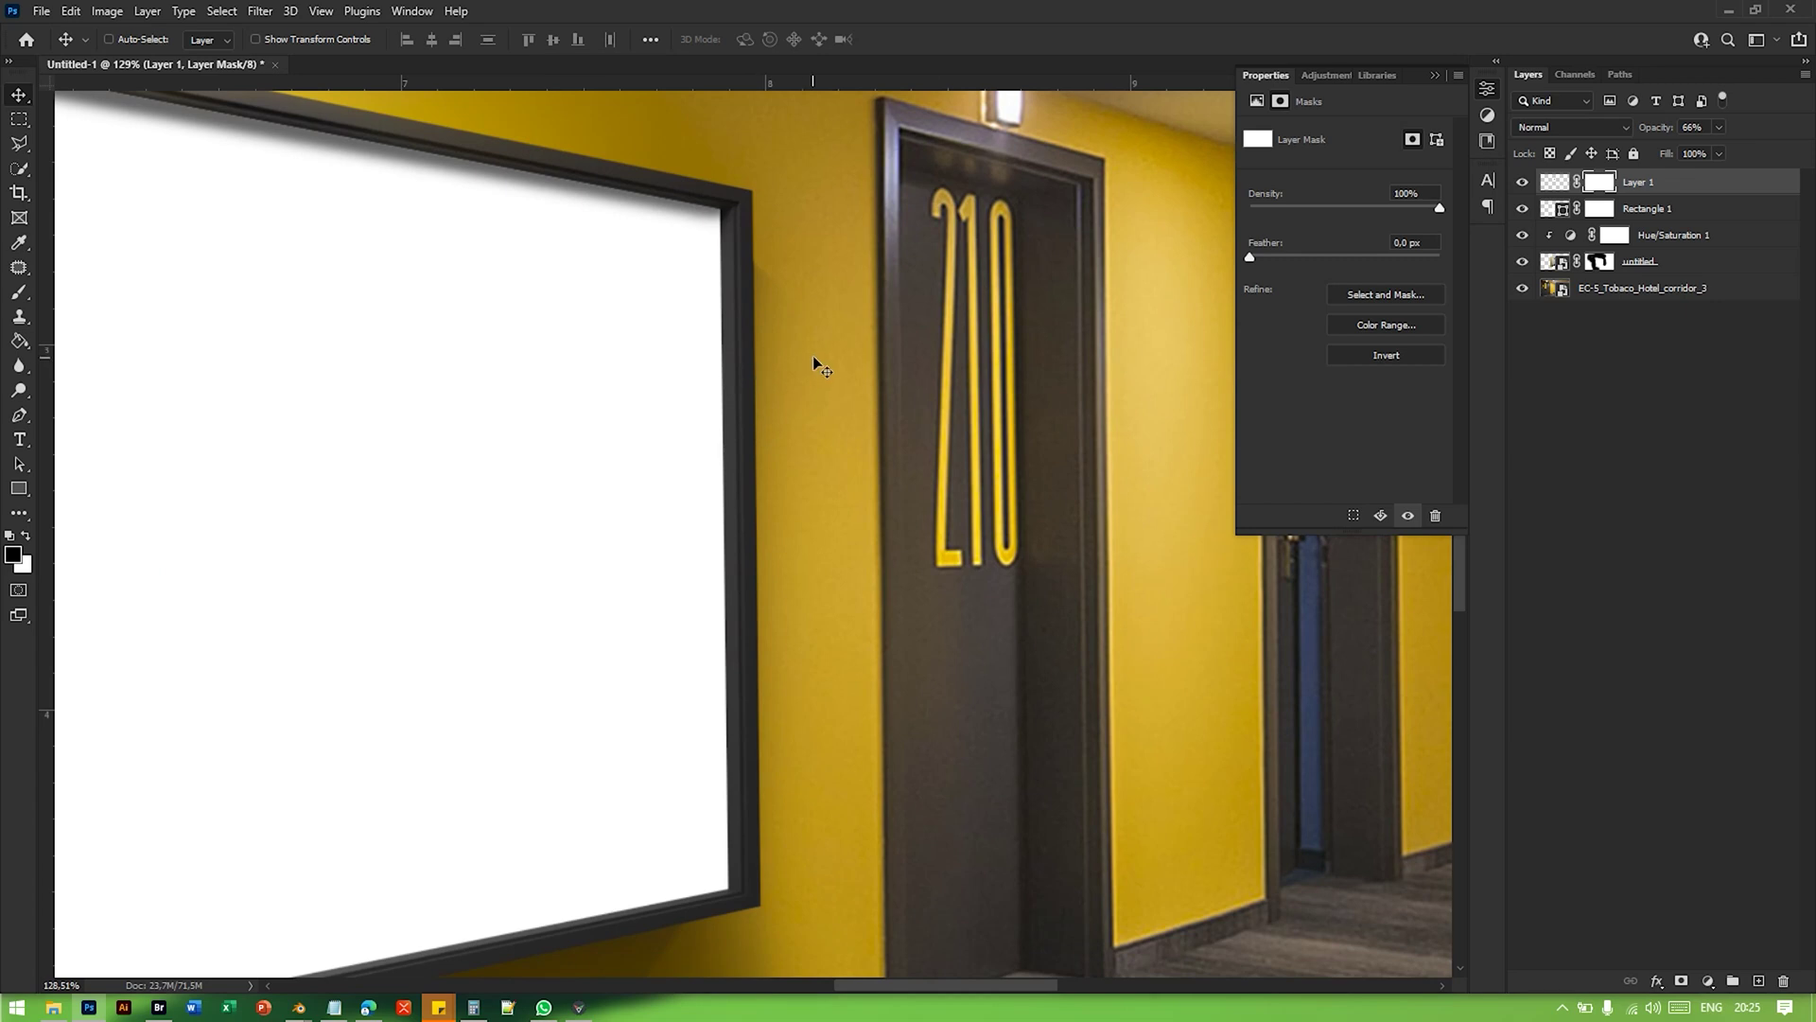
{"action": "scroll", "coordinate": [785, 352], "scroll_direction": "up", "scroll_amount": 3}
{"action": "scroll", "coordinate": [784, 321], "scroll_direction": "down", "scroll_amount": 3}
Step: Create a new layer above Layer 1 and load Rectangle 1's outline as a selection for shading the remaining edges
{"action": "left_click", "coordinate": [1760, 981]}
{"action": "key", "text": "b"}
{"action": "right_click_drag", "start_coordinate": [739, 238], "coordinate": [763, 234], "text": "alt"}
{"action": "scroll", "coordinate": [763, 234], "scroll_direction": "up", "scroll_amount": 3, "text": "alt"}
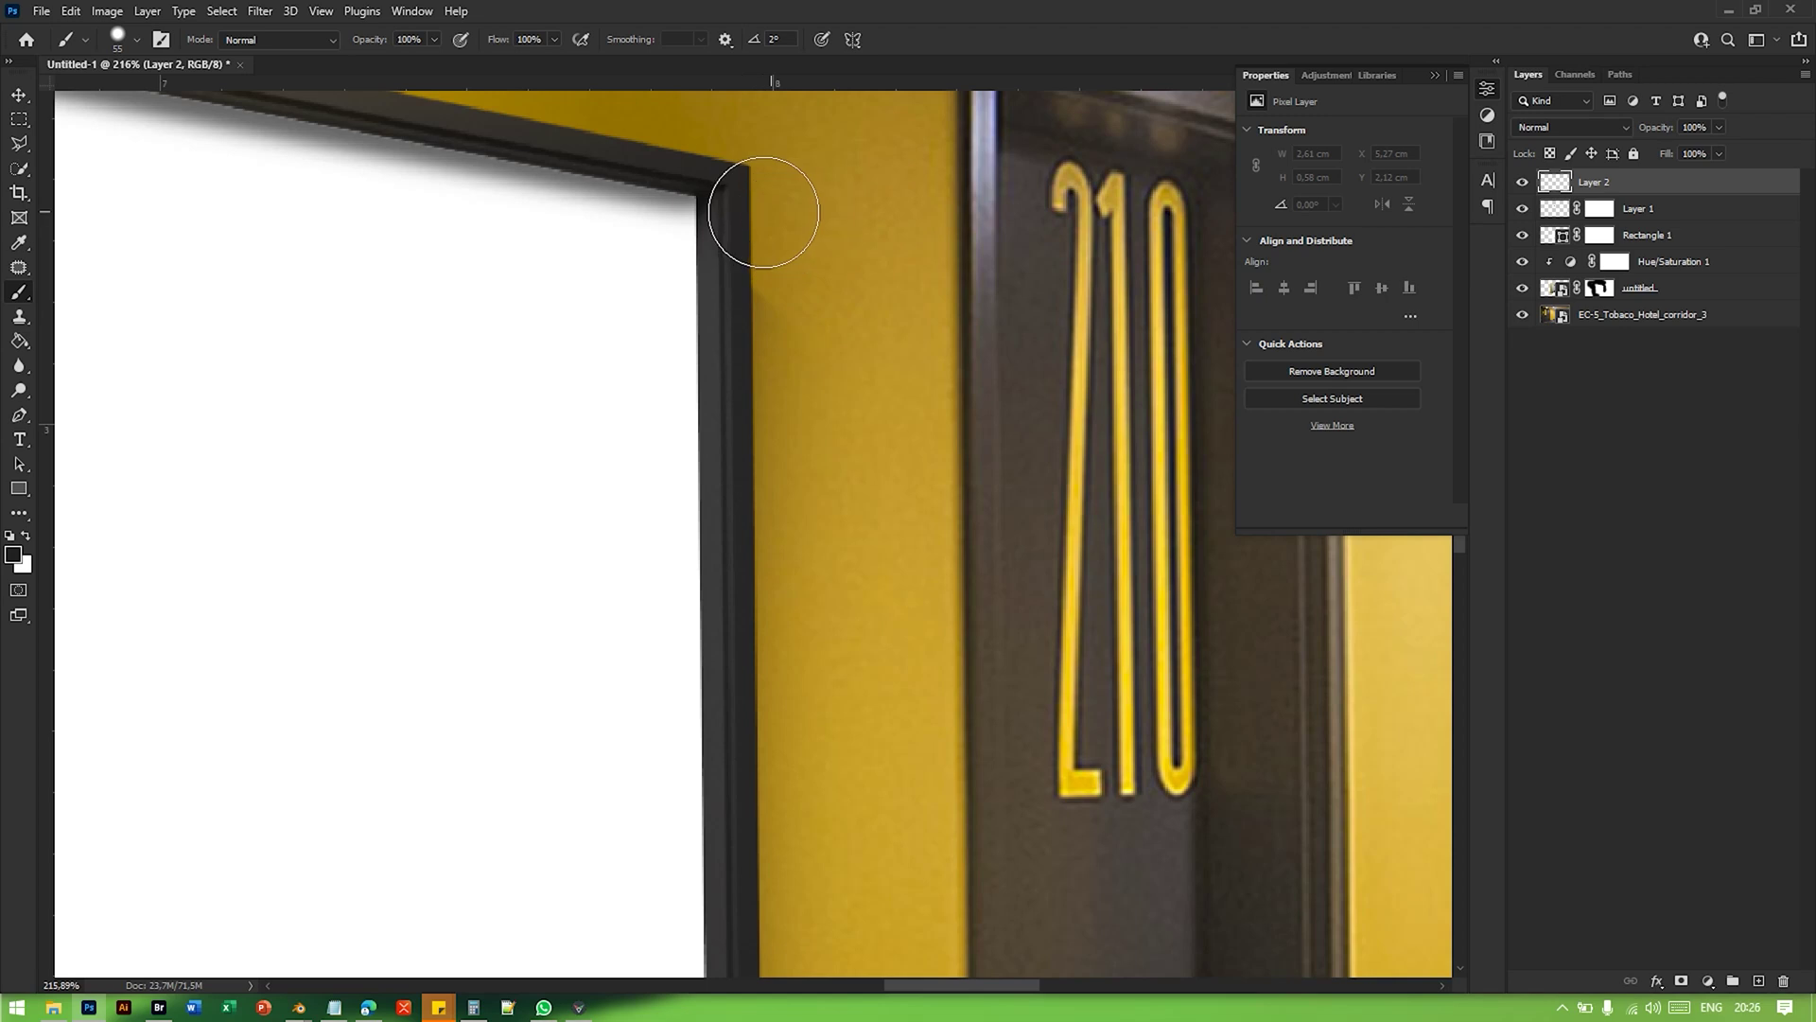
{"action": "left_click", "coordinate": [750, 212]}
{"action": "scroll", "coordinate": [801, 273], "scroll_direction": "down", "scroll_amount": 3, "text": "alt"}
{"action": "left_click", "coordinate": [1557, 210], "text": "ctrl"}
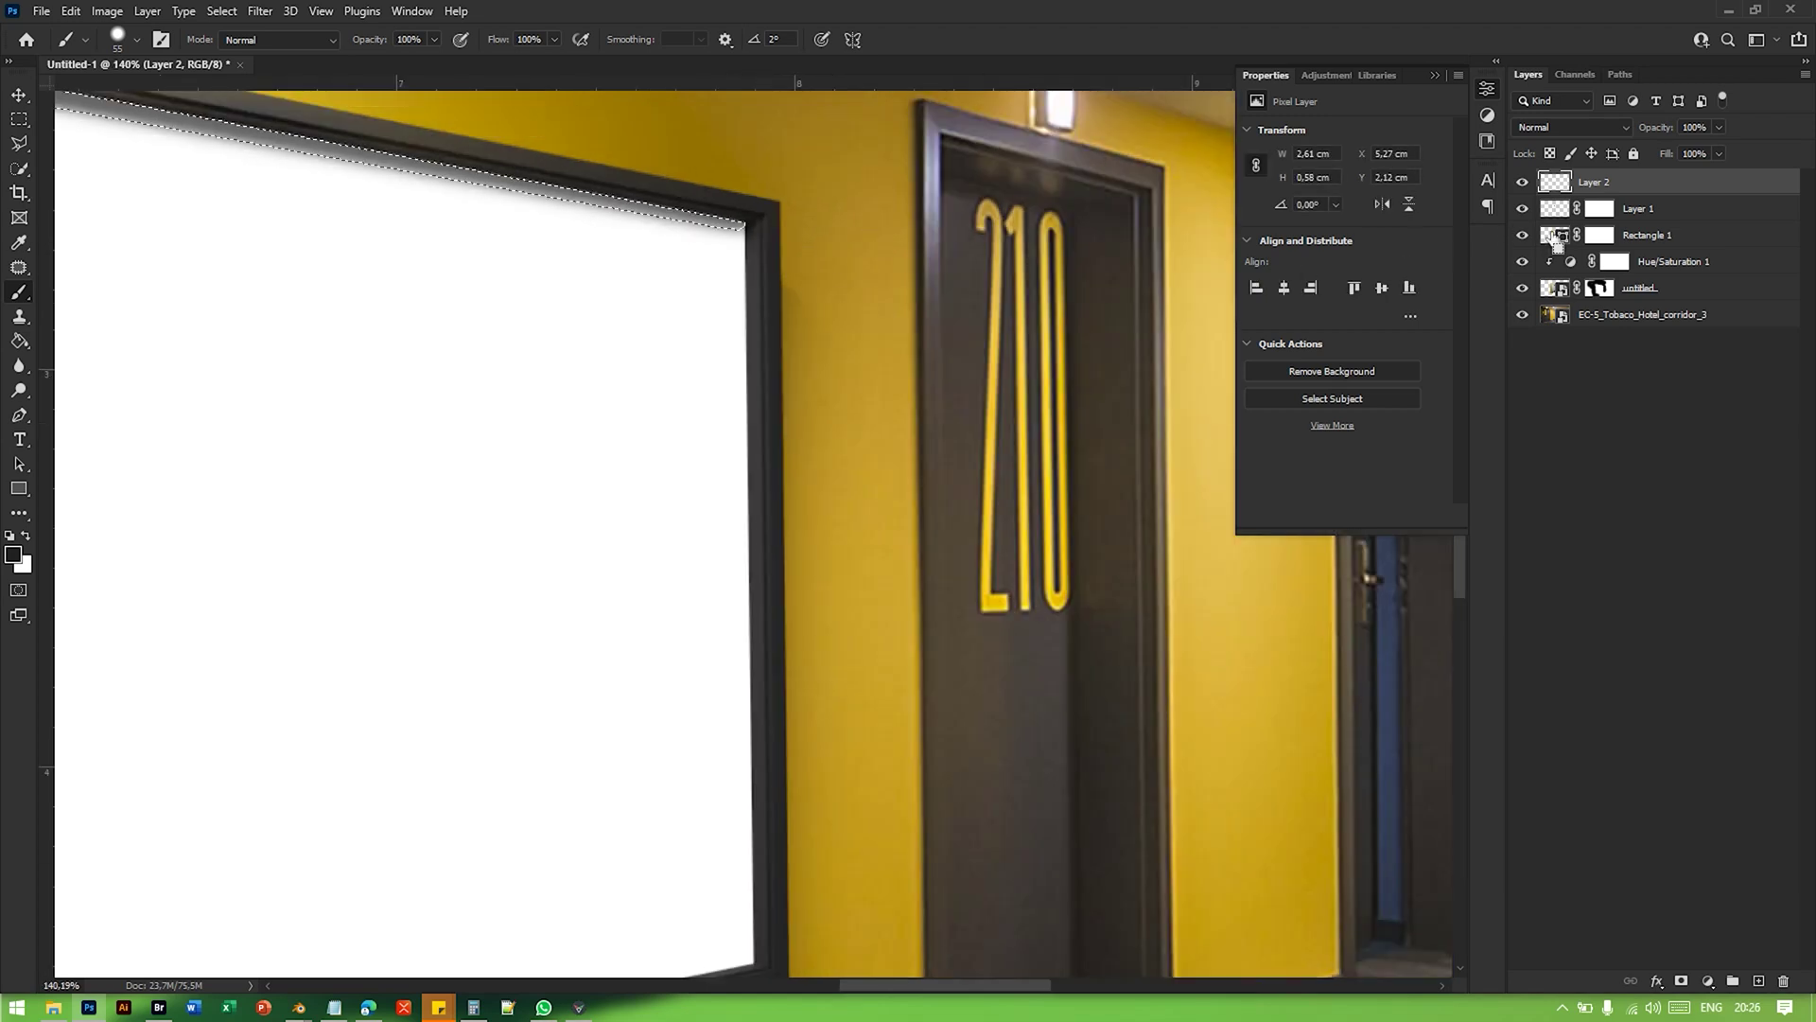
Step: Brush a straight soft shadow down the panel's right edge with a 43 px brush and set Layer 2's opacity to 69%
{"action": "right_click_drag", "start_coordinate": [790, 302], "coordinate": [773, 147], "text": "alt"}
{"action": "mouse_move", "coordinate": [823, 473]}
{"action": "right_mouse_down", "text": "alt"}
{"action": "mouse_move", "coordinate": [815, 250]}
{"action": "mouse_move", "coordinate": [768, 245]}
{"action": "right_mouse_up", "text": "alt"}
{"action": "left_click", "coordinate": [762, 243]}
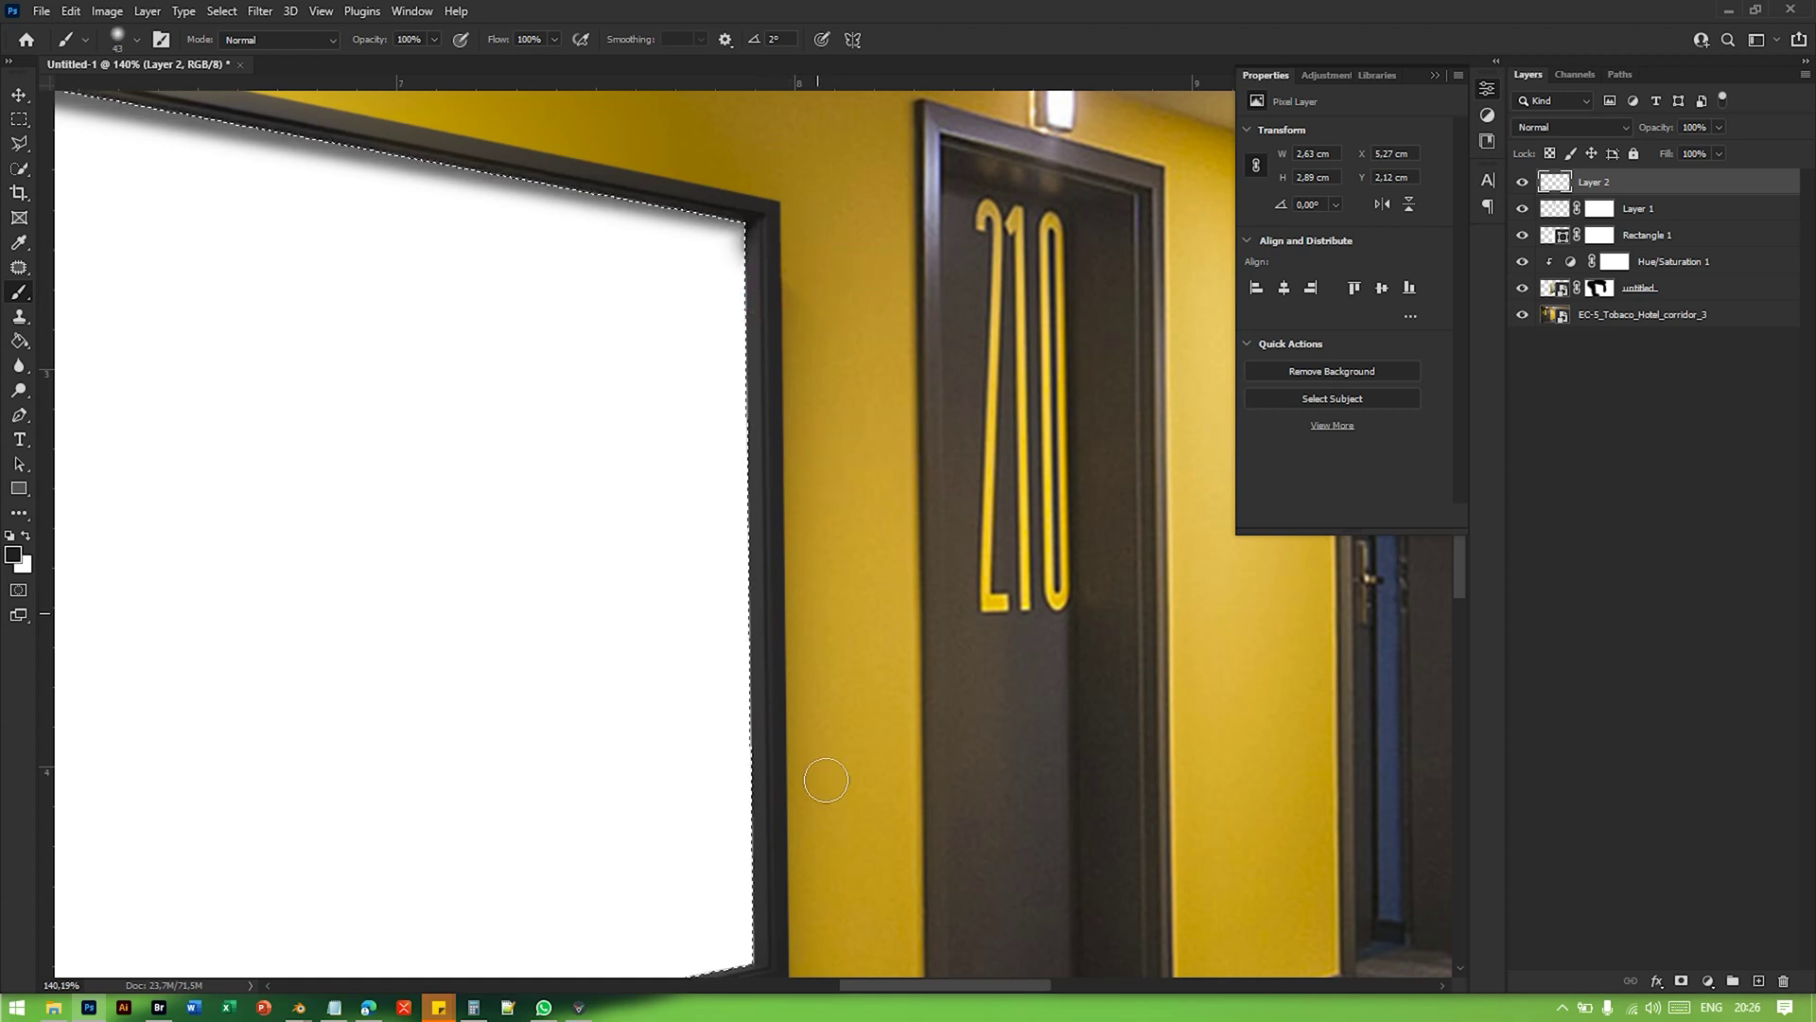
{"action": "left_click", "coordinate": [775, 959], "text": "shift"}
{"action": "left_click_drag", "start_coordinate": [1666, 127], "coordinate": [1644, 132]}
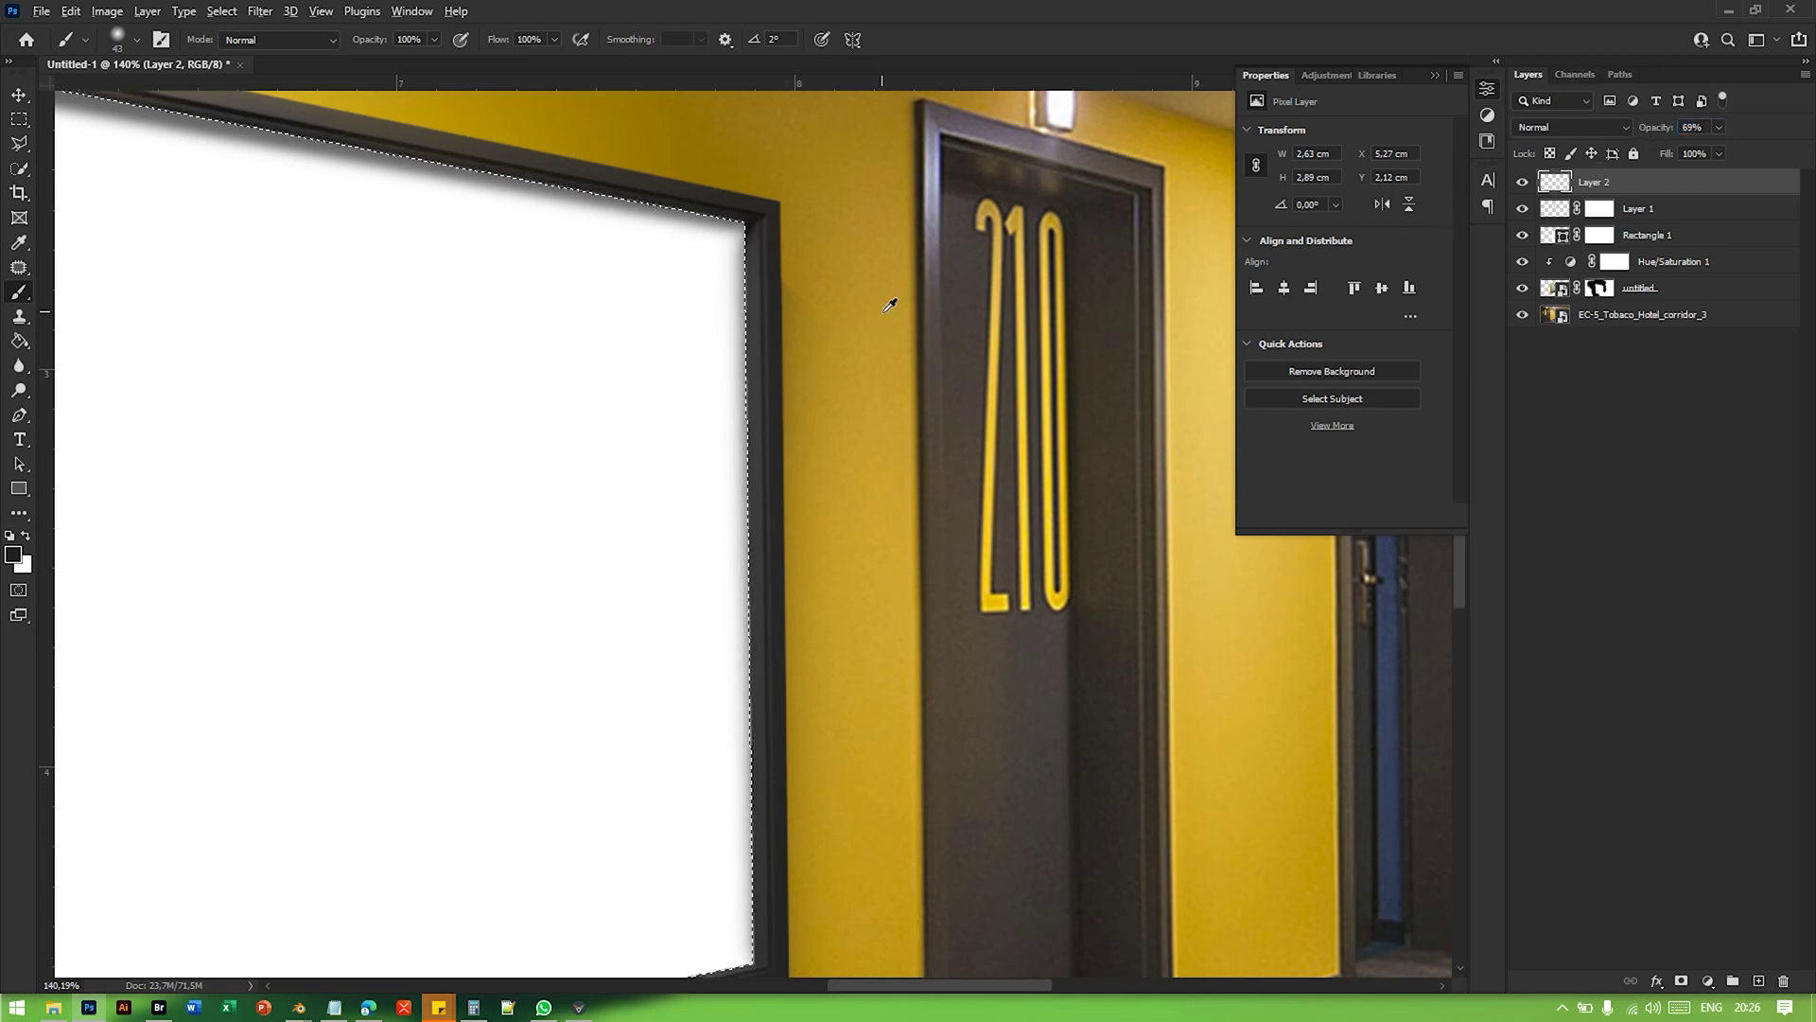
Step: Brush a straight soft shadow along the panel's lower edge from the left corner to the right corner on Layer 2
{"action": "scroll", "coordinate": [883, 311], "scroll_direction": "down", "scroll_amount": 3, "text": "alt"}
{"action": "scroll", "coordinate": [322, 568], "scroll_direction": "up", "scroll_amount": 2, "text": "alt"}
{"action": "scroll", "coordinate": [331, 643], "scroll_direction": "down", "scroll_amount": 2}
{"action": "scroll", "coordinate": [402, 838], "scroll_direction": "up", "scroll_amount": 2, "text": "alt"}
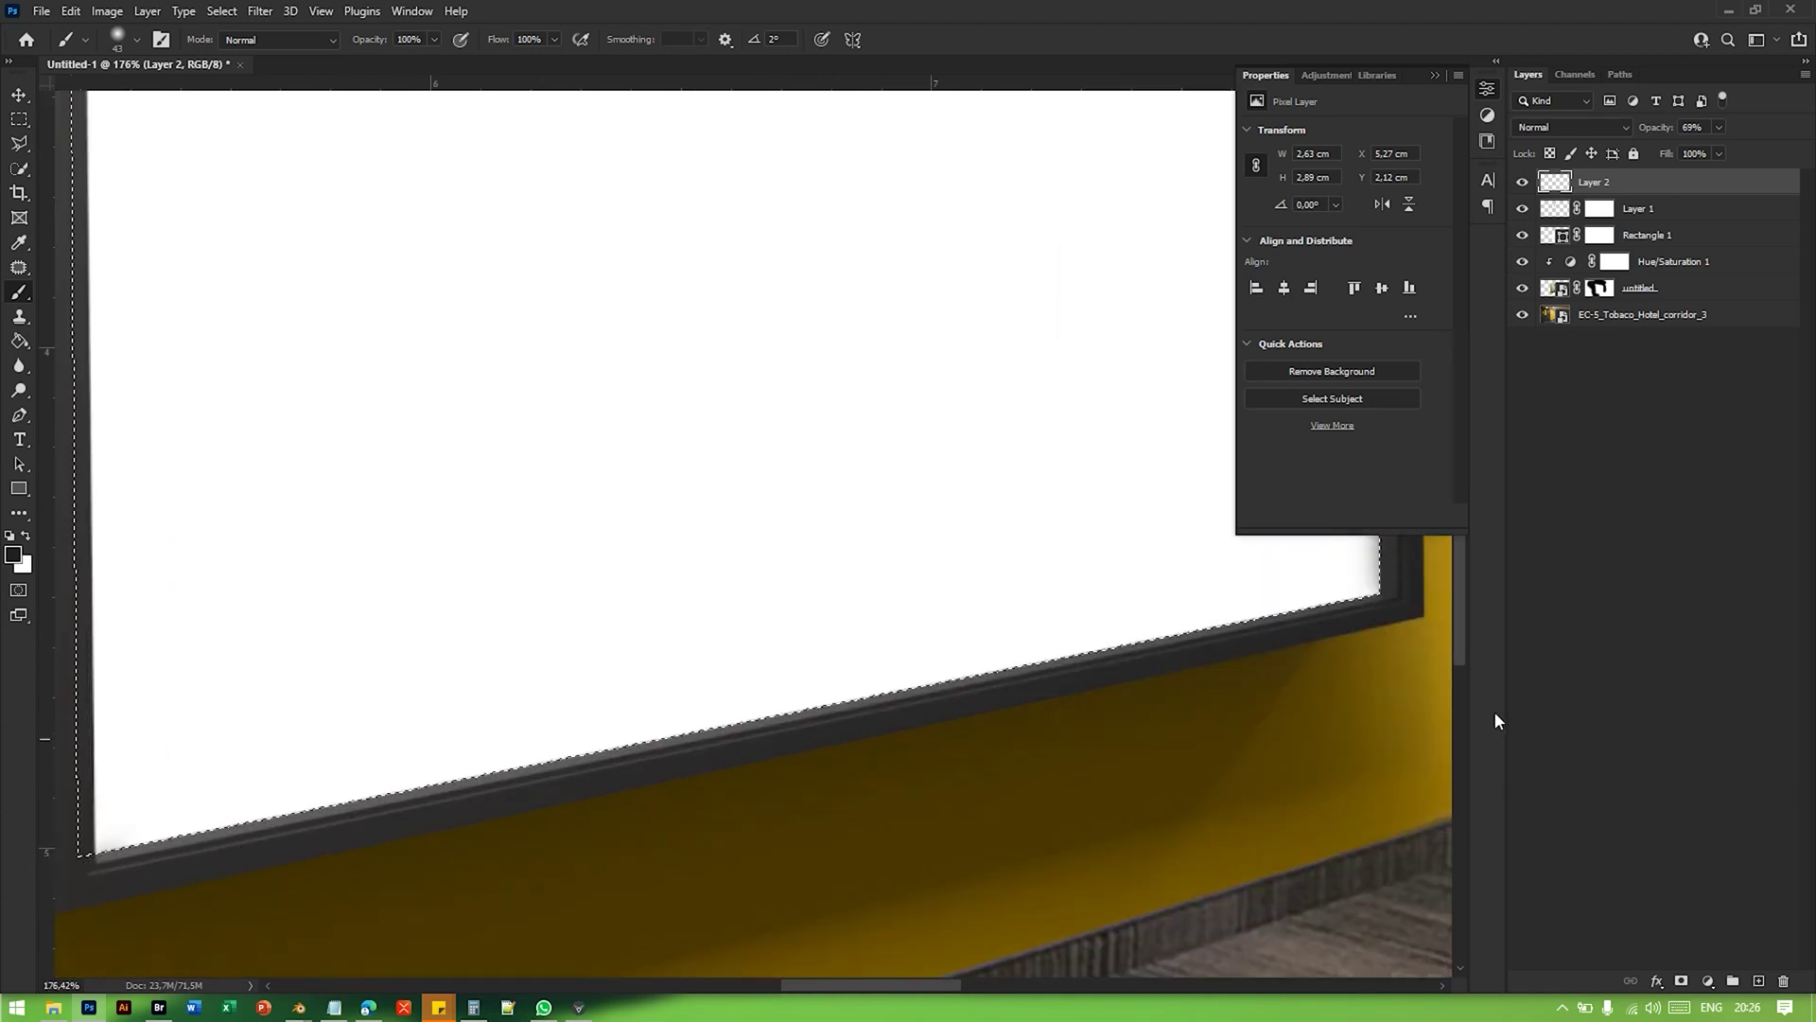
{"action": "left_click", "coordinate": [1374, 620], "text": "shift"}
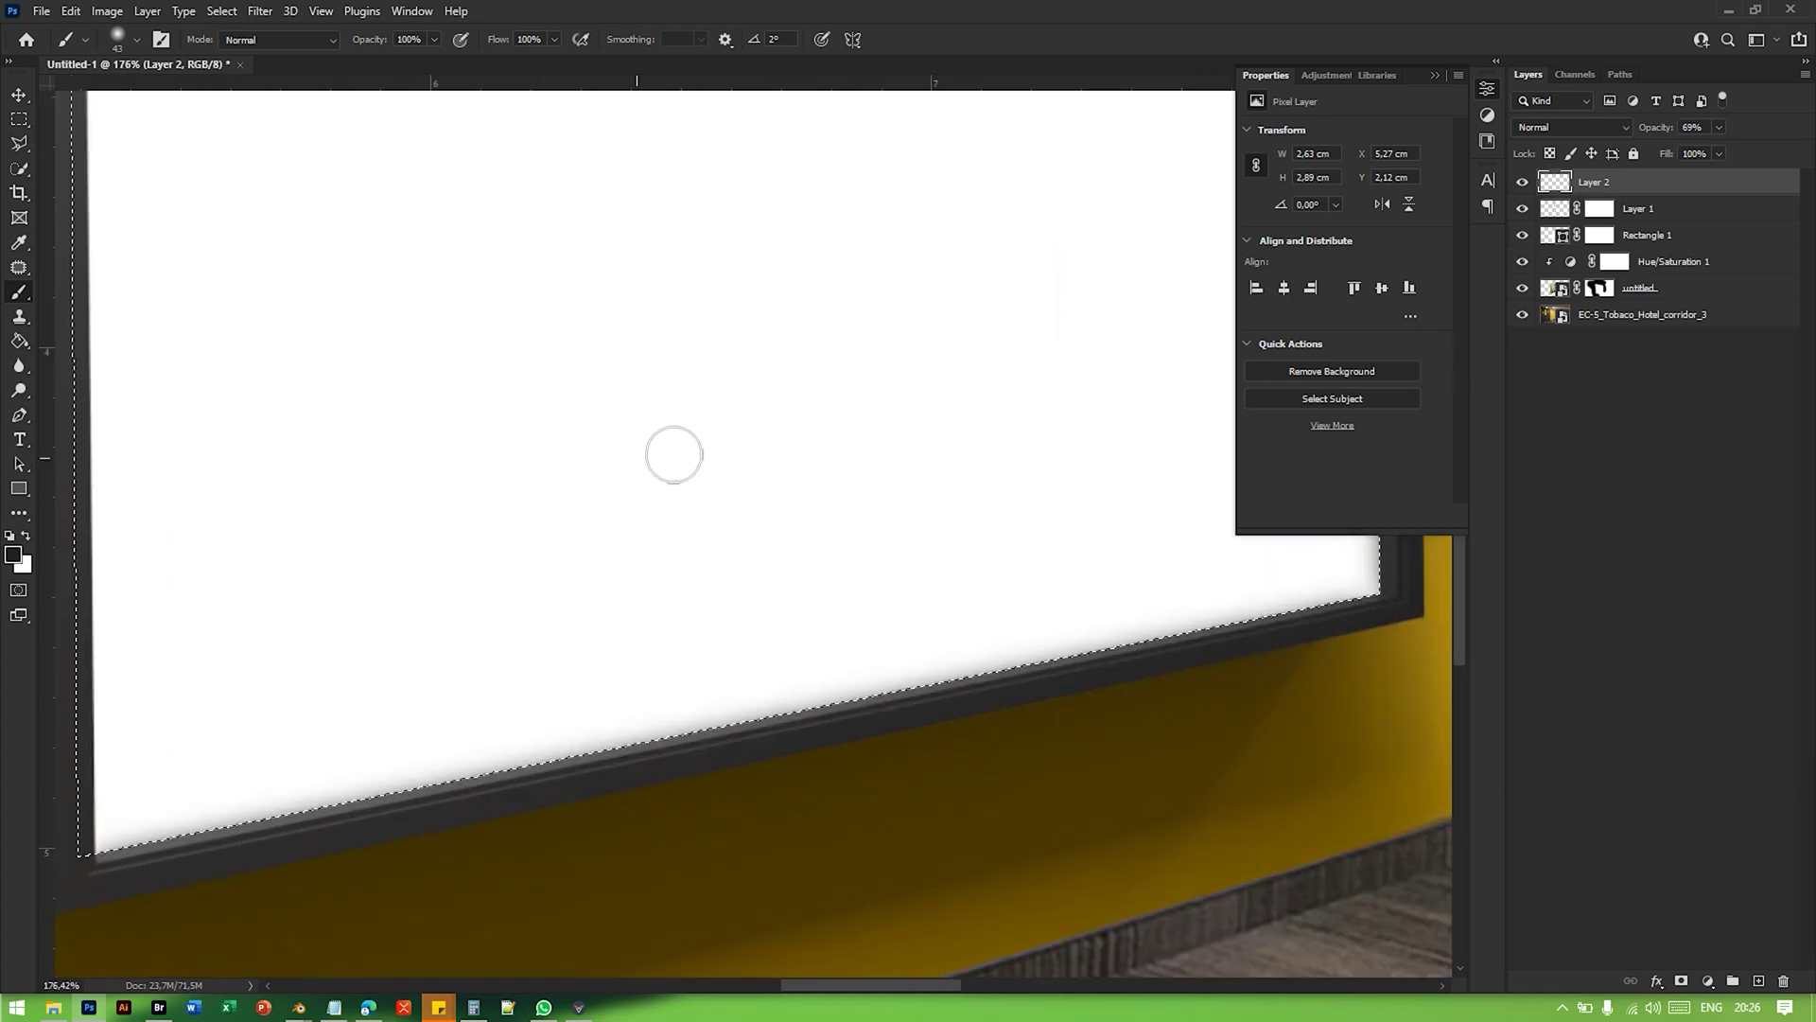
Step: Clear the selection around the board panel and bring the whole framed board into view
{"action": "key", "text": "v"}
{"action": "scroll", "coordinate": [628, 495], "scroll_direction": "down", "scroll_amount": 3, "text": "alt"}
{"action": "scroll", "coordinate": [799, 616], "scroll_direction": "up", "scroll_amount": 2}
{"action": "key", "text": "ctrl+d"}
{"action": "scroll", "coordinate": [910, 571], "scroll_direction": "down", "scroll_amount": 1, "text": "alt"}
Step: Compare the board with Layer 2, Layer 1 and Rectangle 1 hidden and shown again
{"action": "left_click_drag", "start_coordinate": [1521, 181], "coordinate": [1521, 235]}
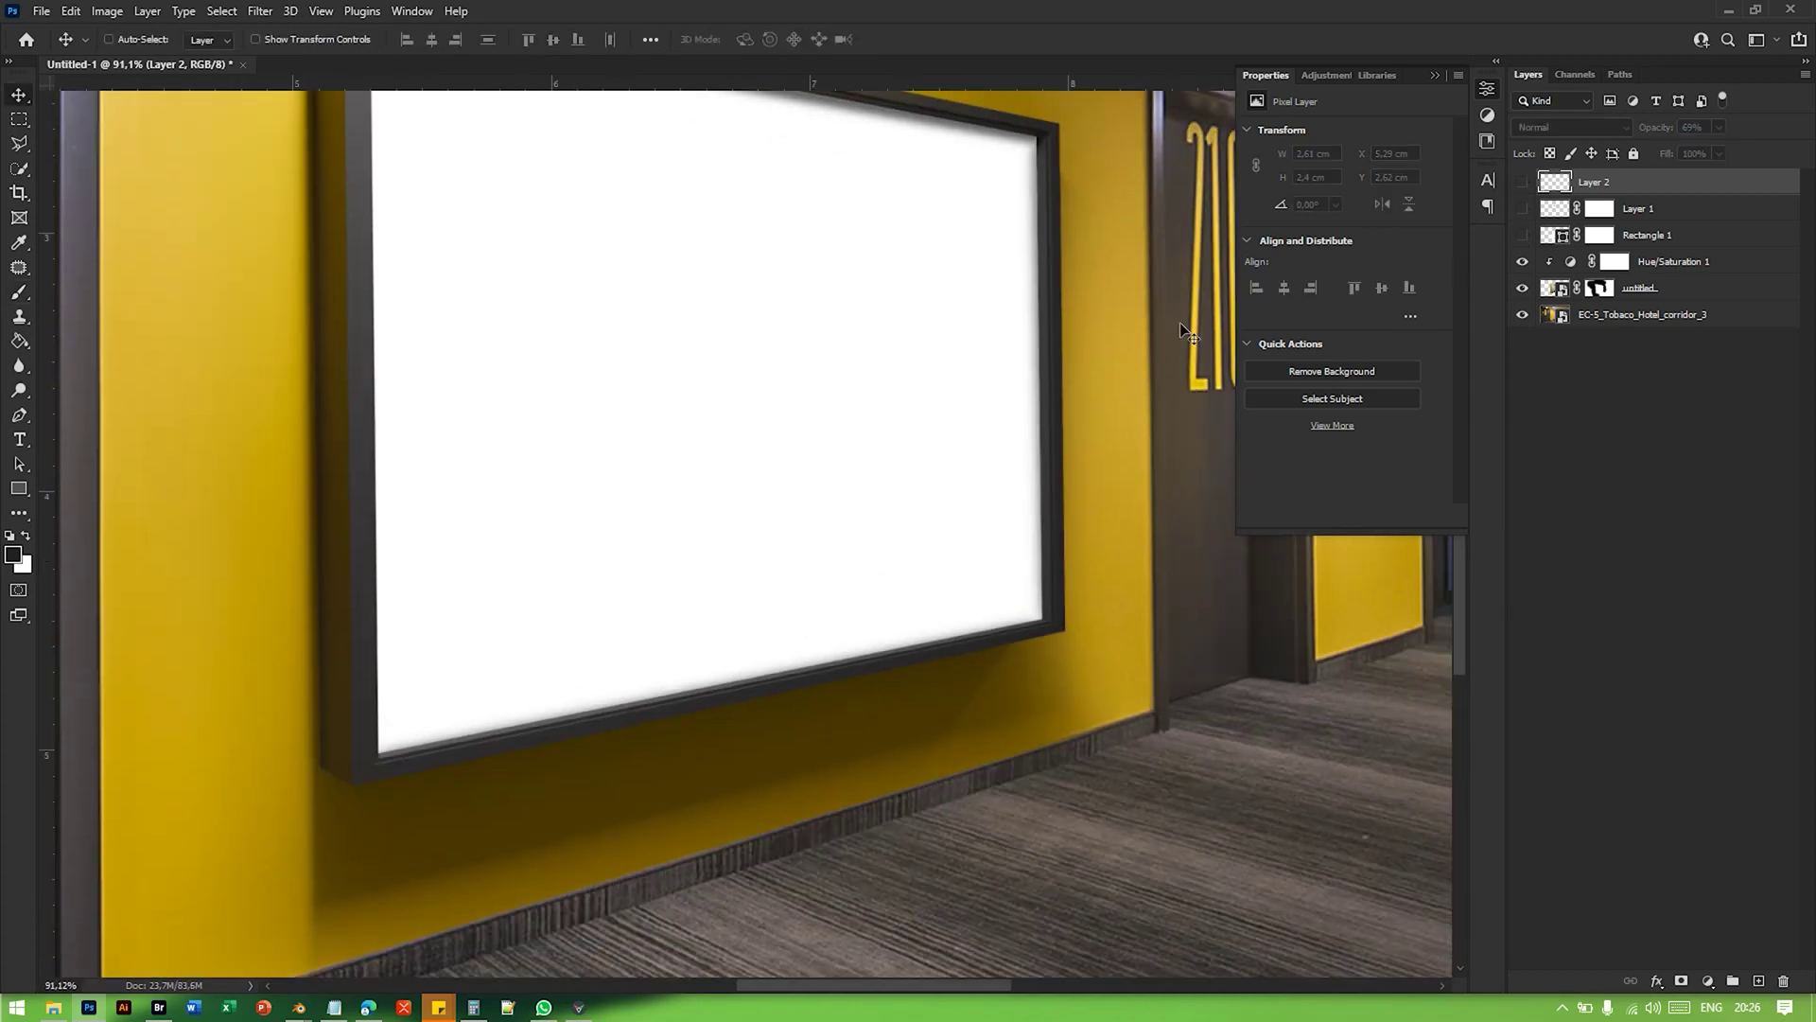
{"action": "scroll", "coordinate": [685, 301], "scroll_direction": "down", "scroll_amount": 2, "text": "alt"}
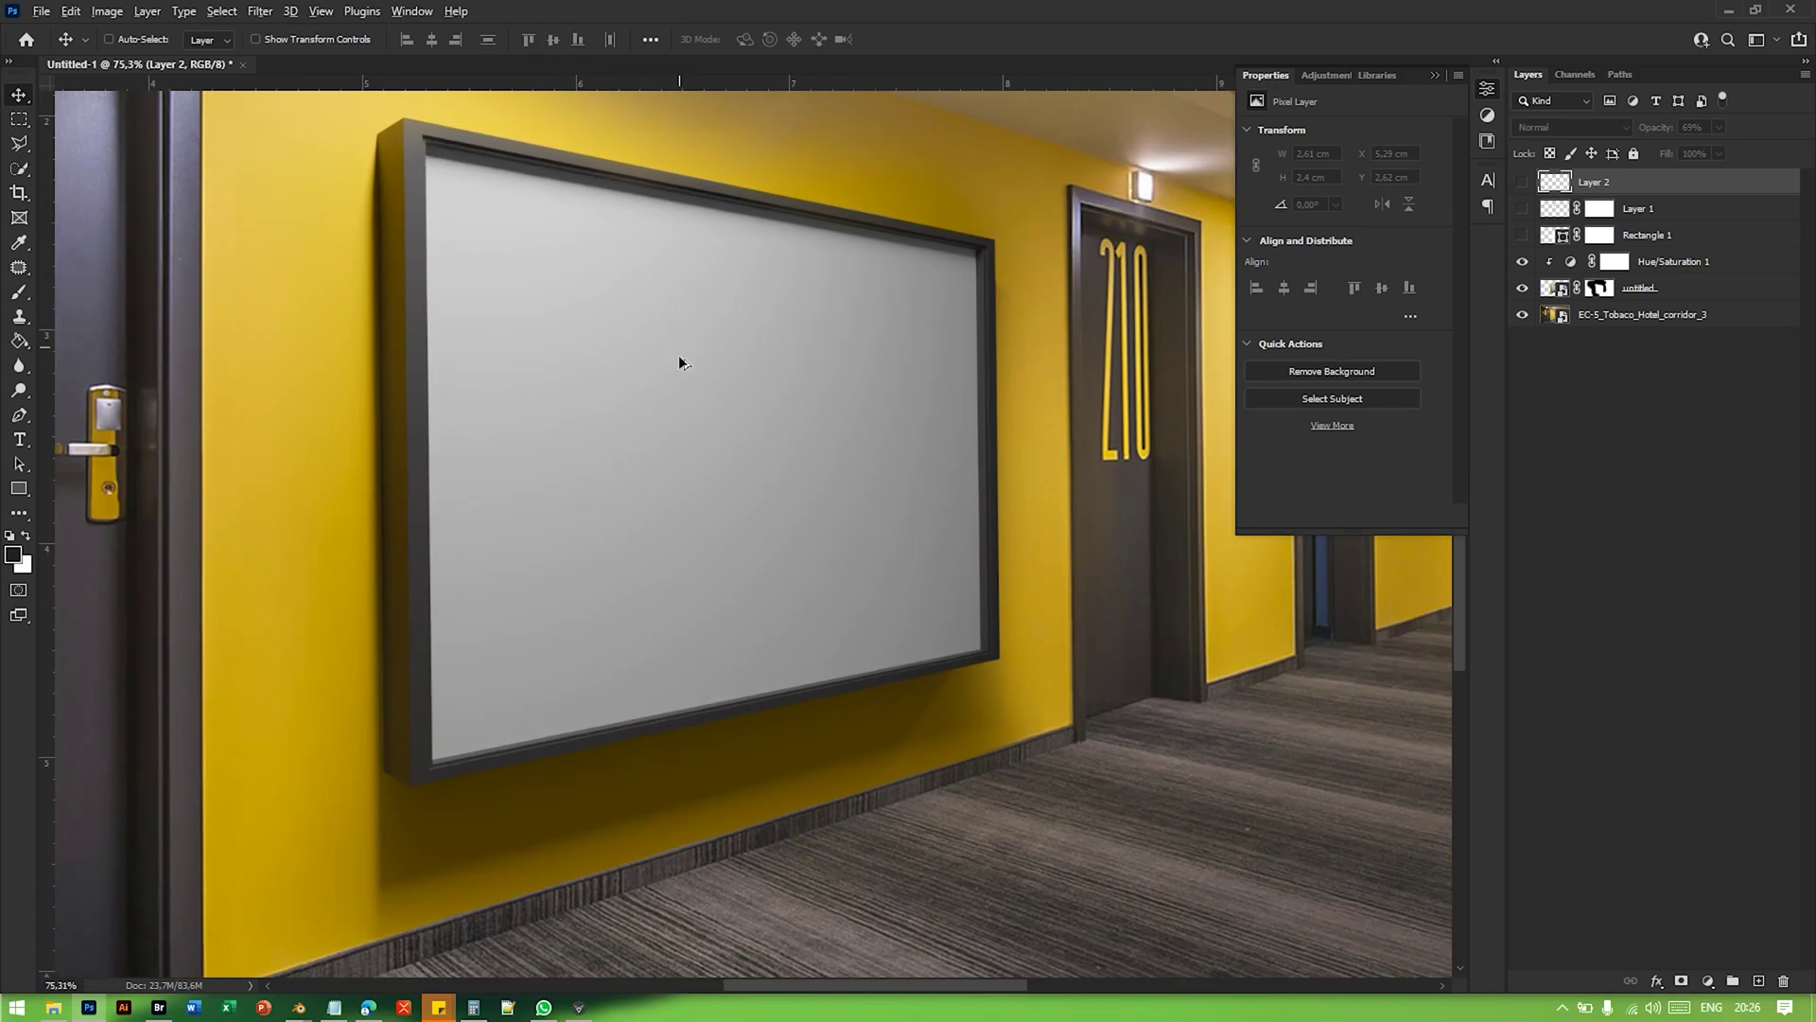
{"action": "scroll", "coordinate": [679, 362], "scroll_direction": "up", "scroll_amount": 3}
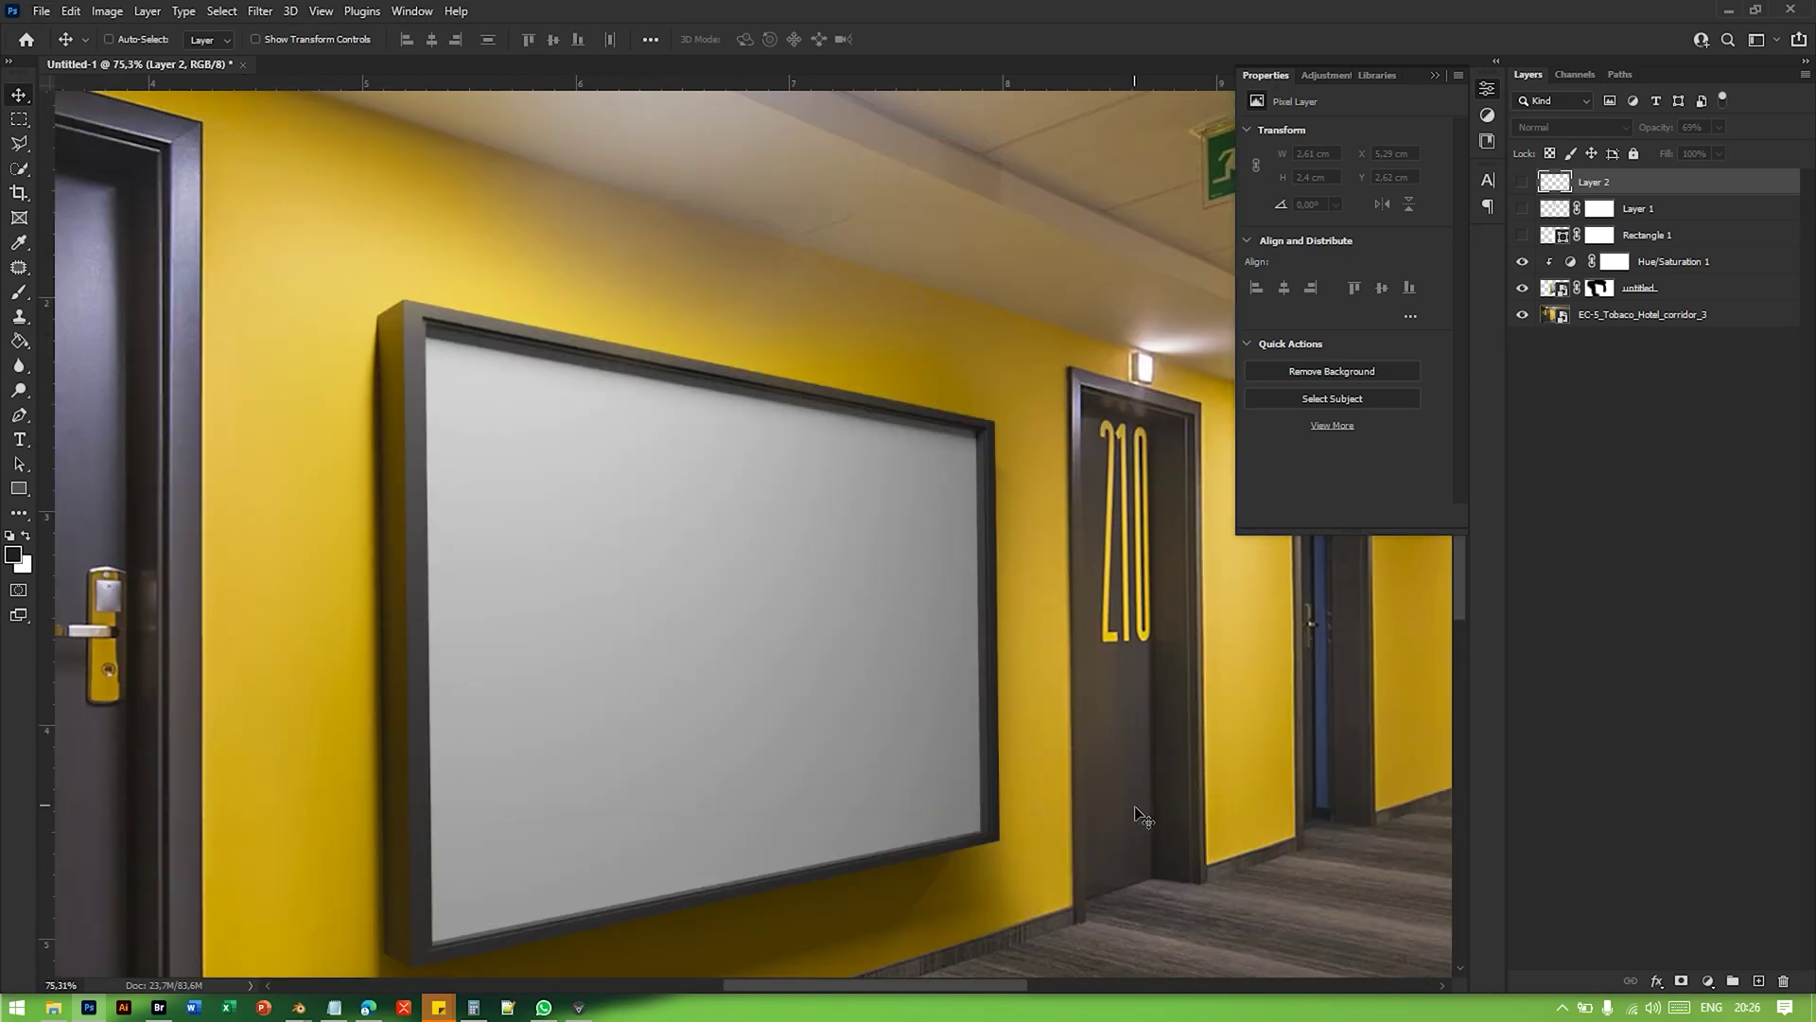
{"action": "left_click", "coordinate": [1521, 235]}
{"action": "scroll", "coordinate": [746, 438], "scroll_direction": "down", "scroll_amount": 2, "text": "alt"}
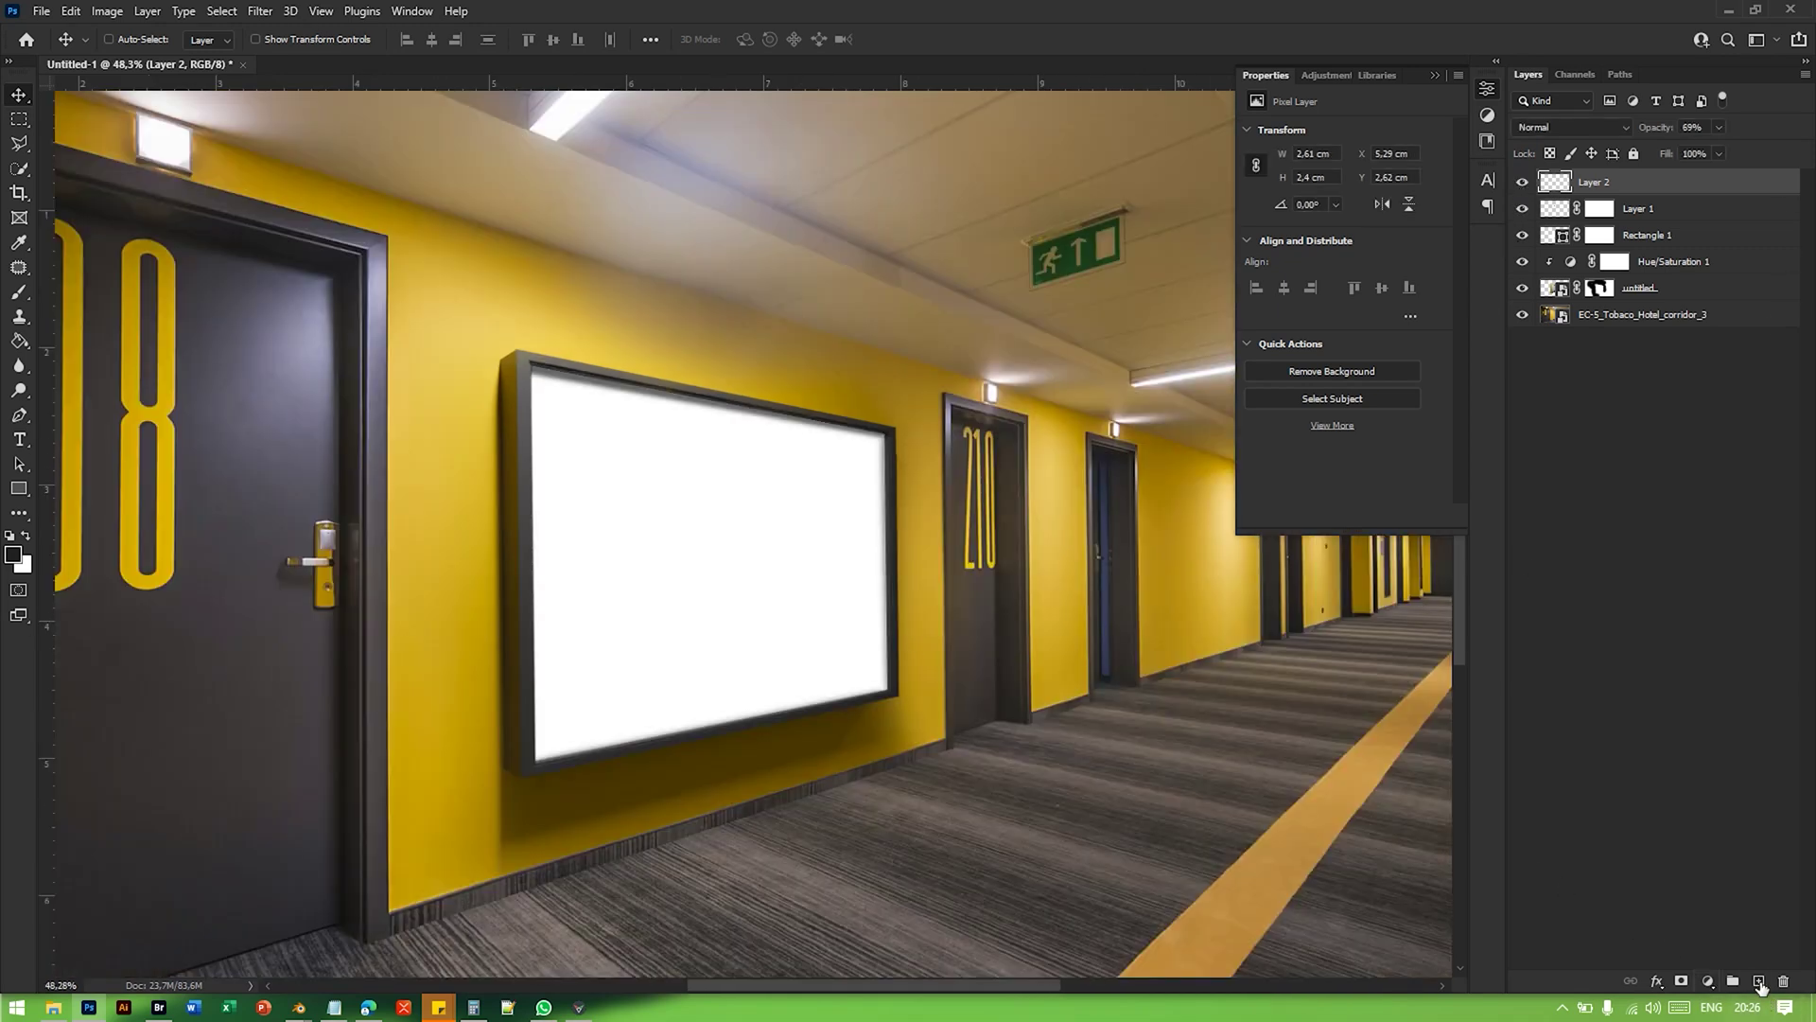
Step: Create a new layer above Layer 2 and stamp one soft black dab of about 1311 px over the board's lower right corner
{"action": "left_click", "coordinate": [1758, 981]}
{"action": "key", "text": "b"}
{"action": "right_click_drag", "start_coordinate": [840, 653], "coordinate": [936, 639], "text": "alt"}
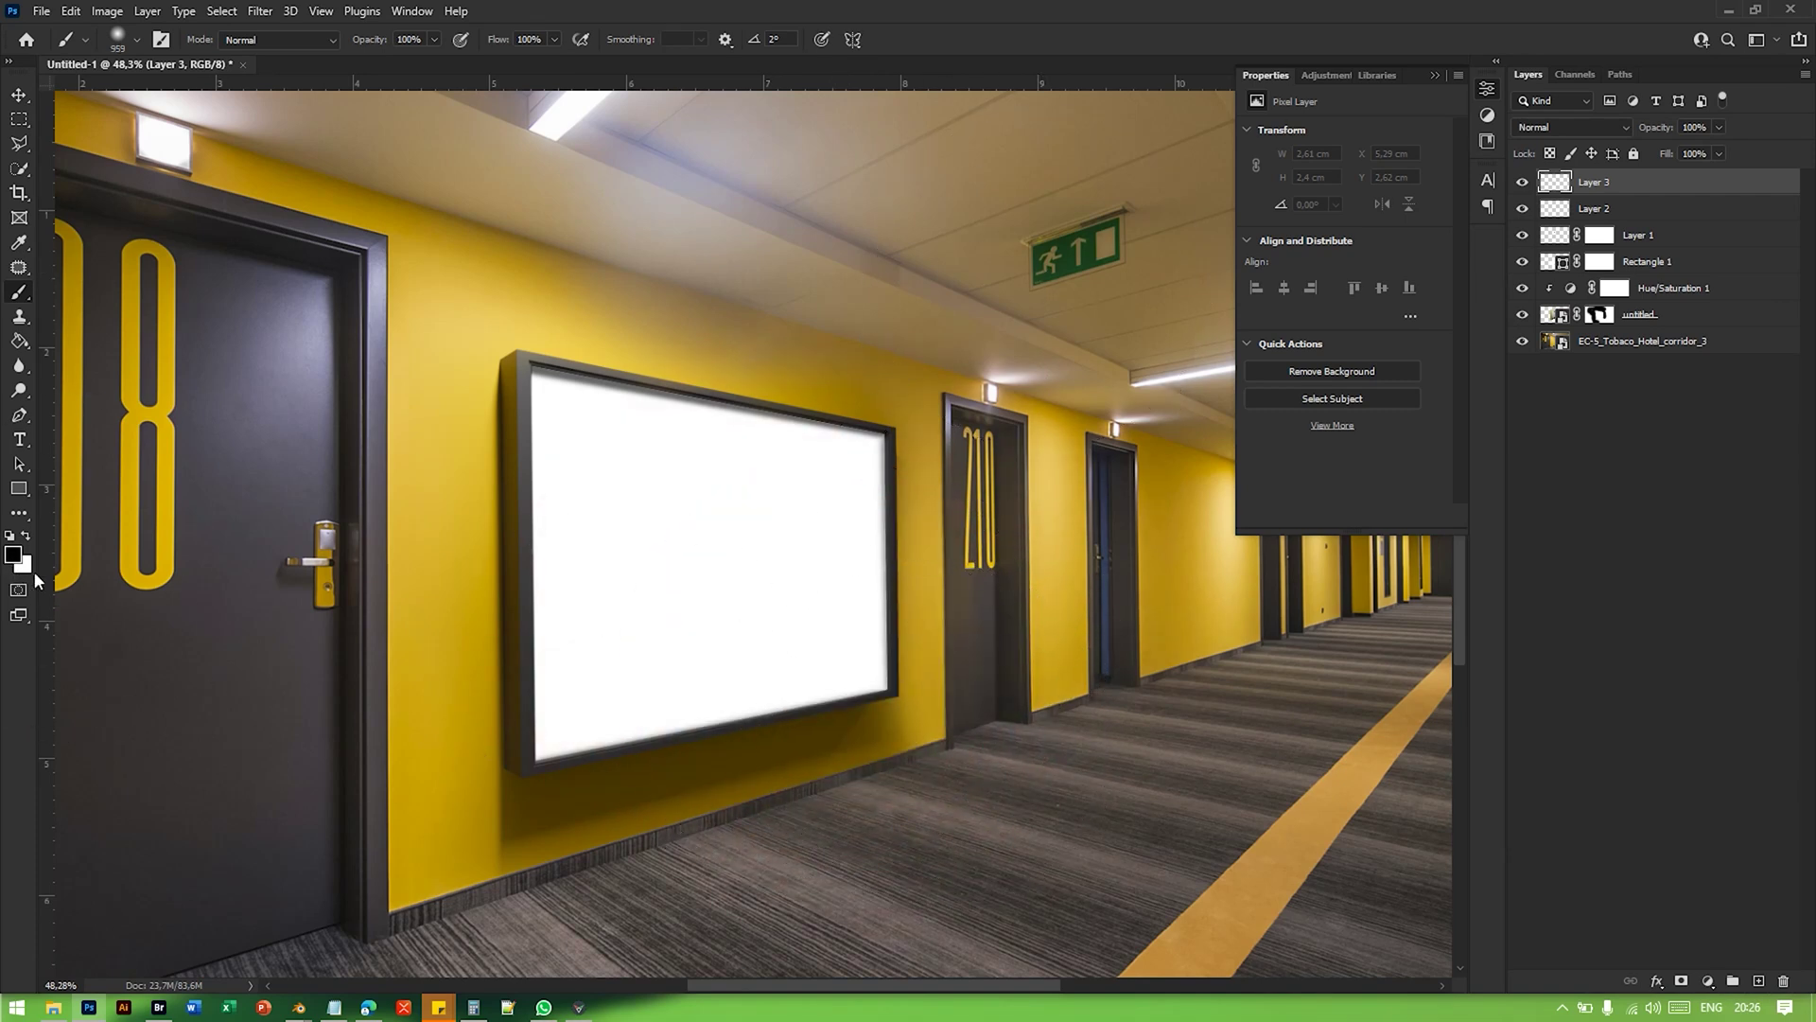
{"action": "left_click", "coordinate": [965, 726]}
{"action": "key", "text": "ctrl+z"}
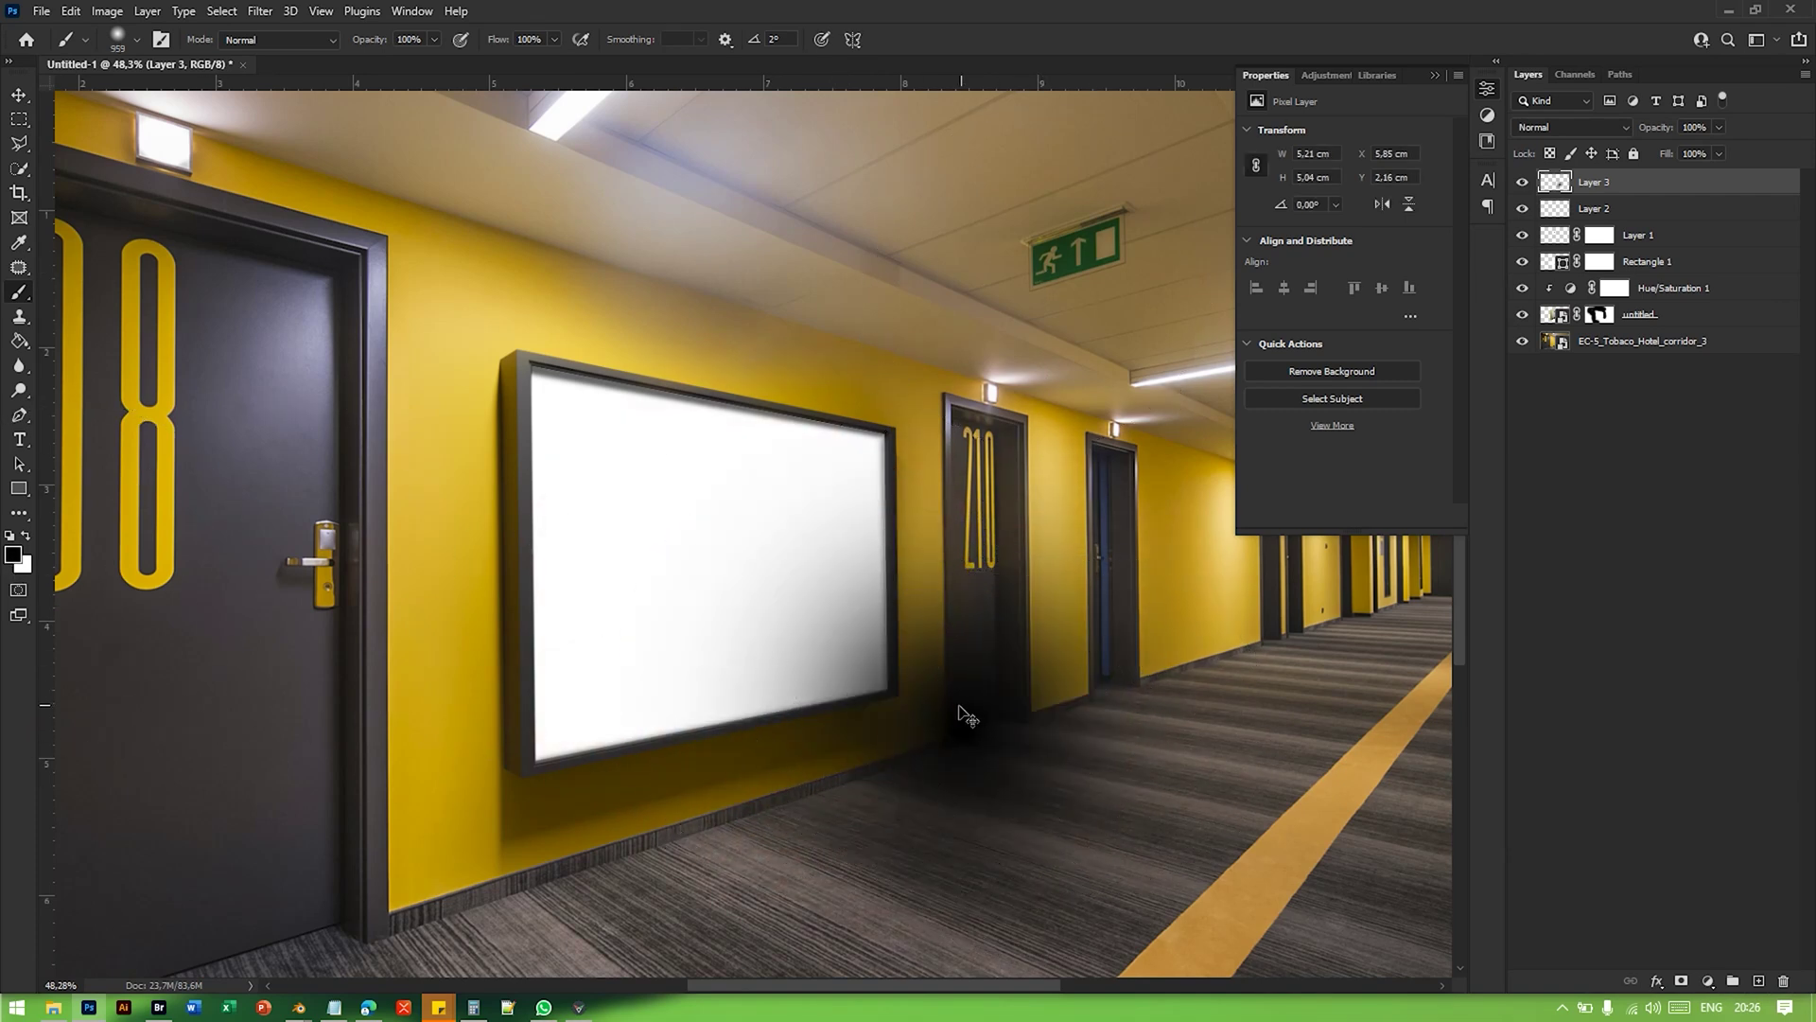
{"action": "right_click_drag", "start_coordinate": [918, 681], "coordinate": [999, 685], "text": "alt"}
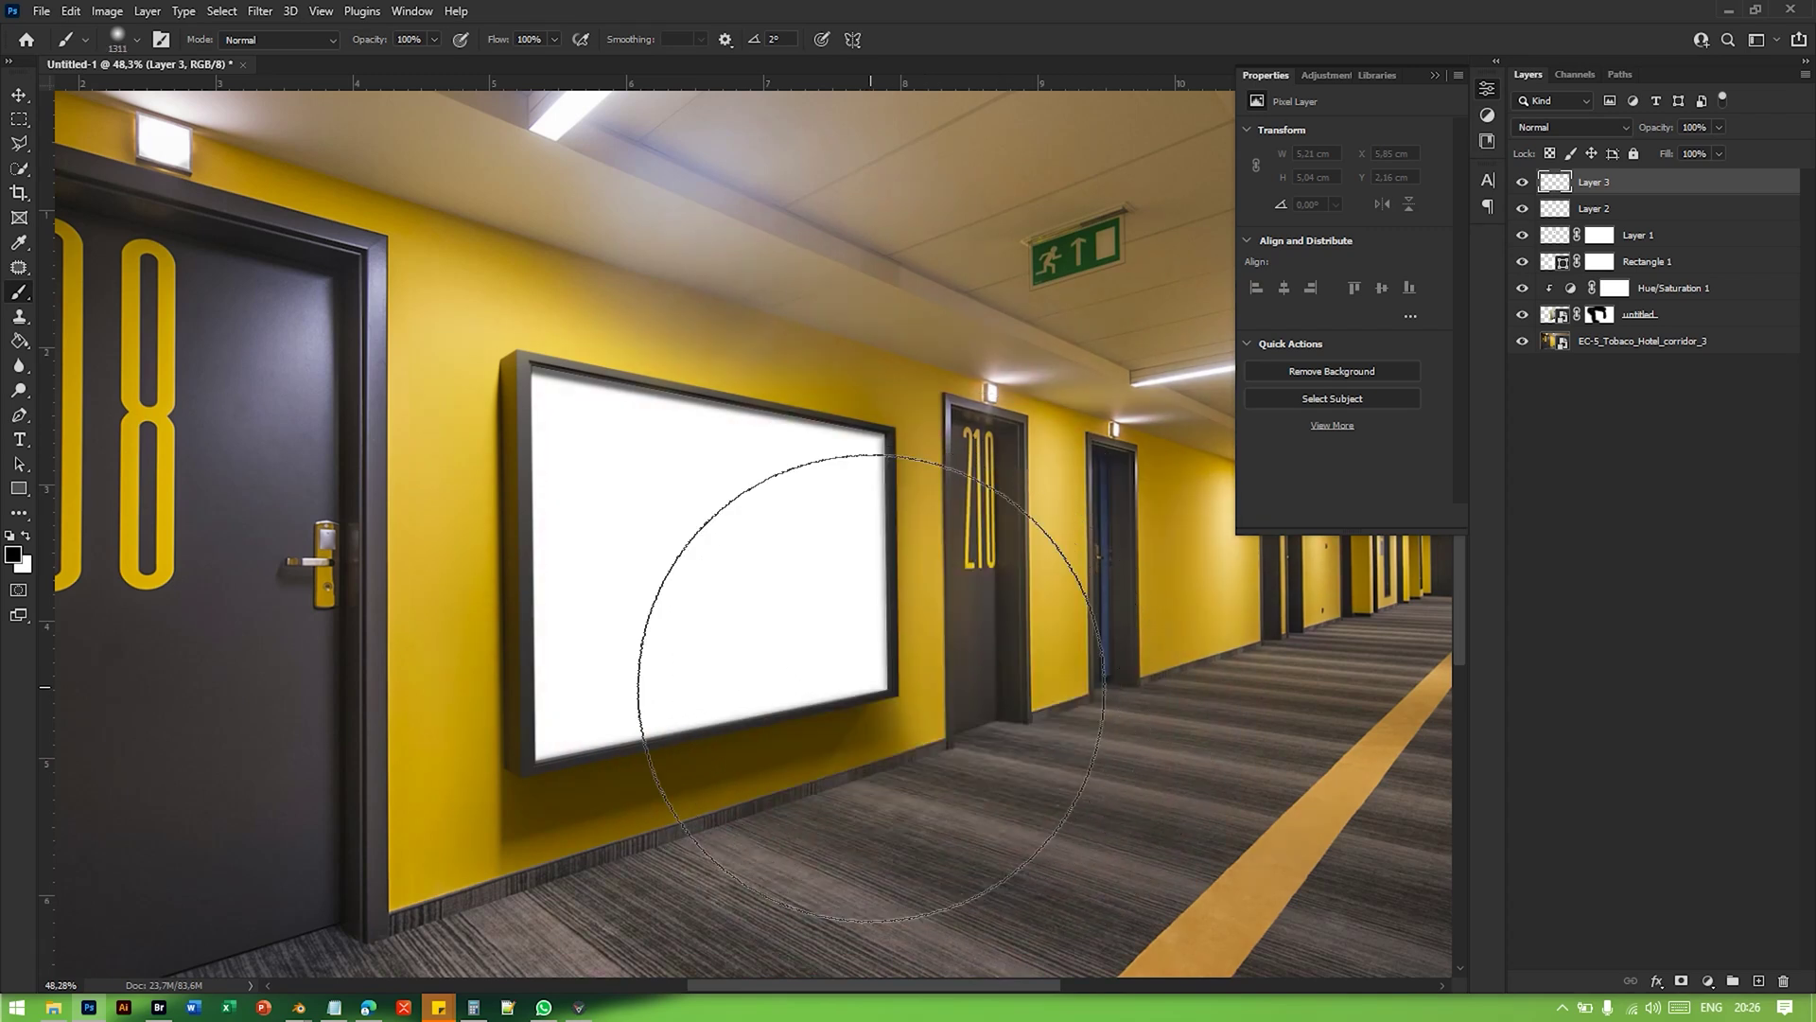
{"action": "left_click", "coordinate": [889, 667]}
{"action": "key", "text": "ctrl+z"}
{"action": "key", "text": "v"}
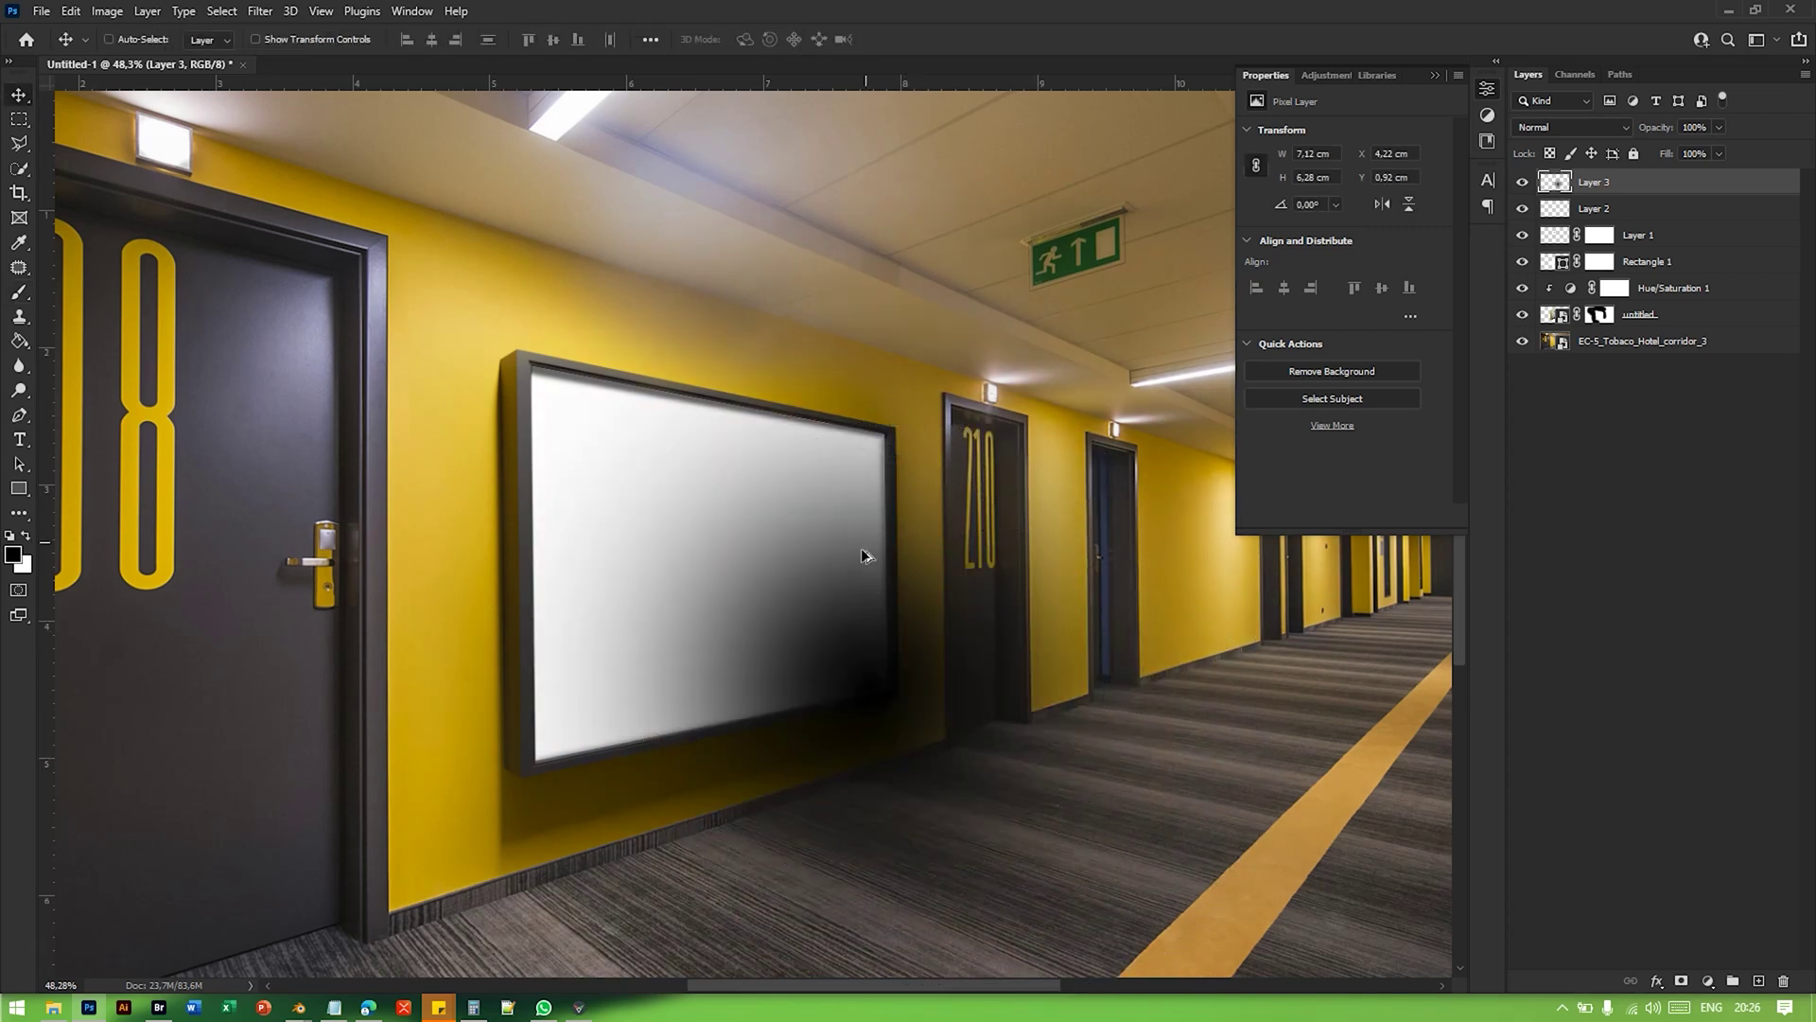
Step: Set Layer 3's blending mode to Soft Light and shift its dark dab slightly up and left over the board
{"action": "scroll", "coordinate": [861, 555], "scroll_direction": "up", "scroll_amount": 1, "text": "alt"}
{"action": "left_click", "coordinate": [1576, 125]}
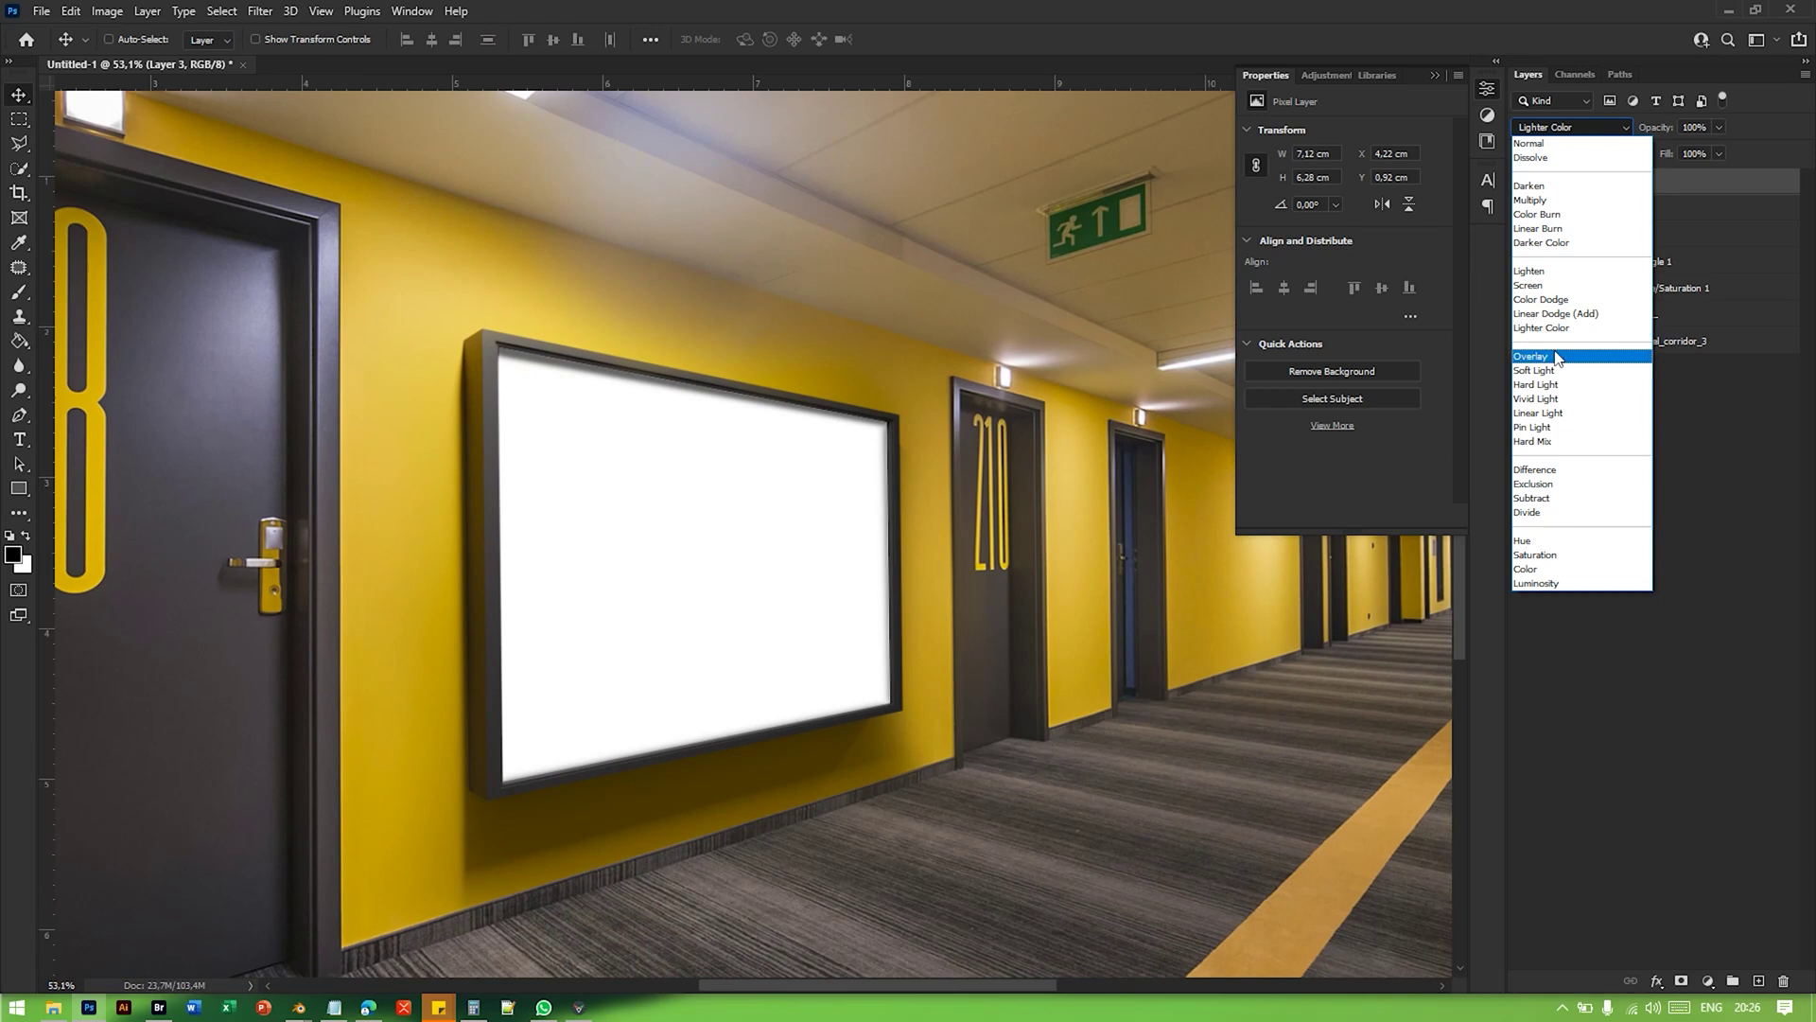
{"action": "left_click", "coordinate": [1554, 371]}
{"action": "left_click_drag", "start_coordinate": [983, 794], "coordinate": [892, 758]}
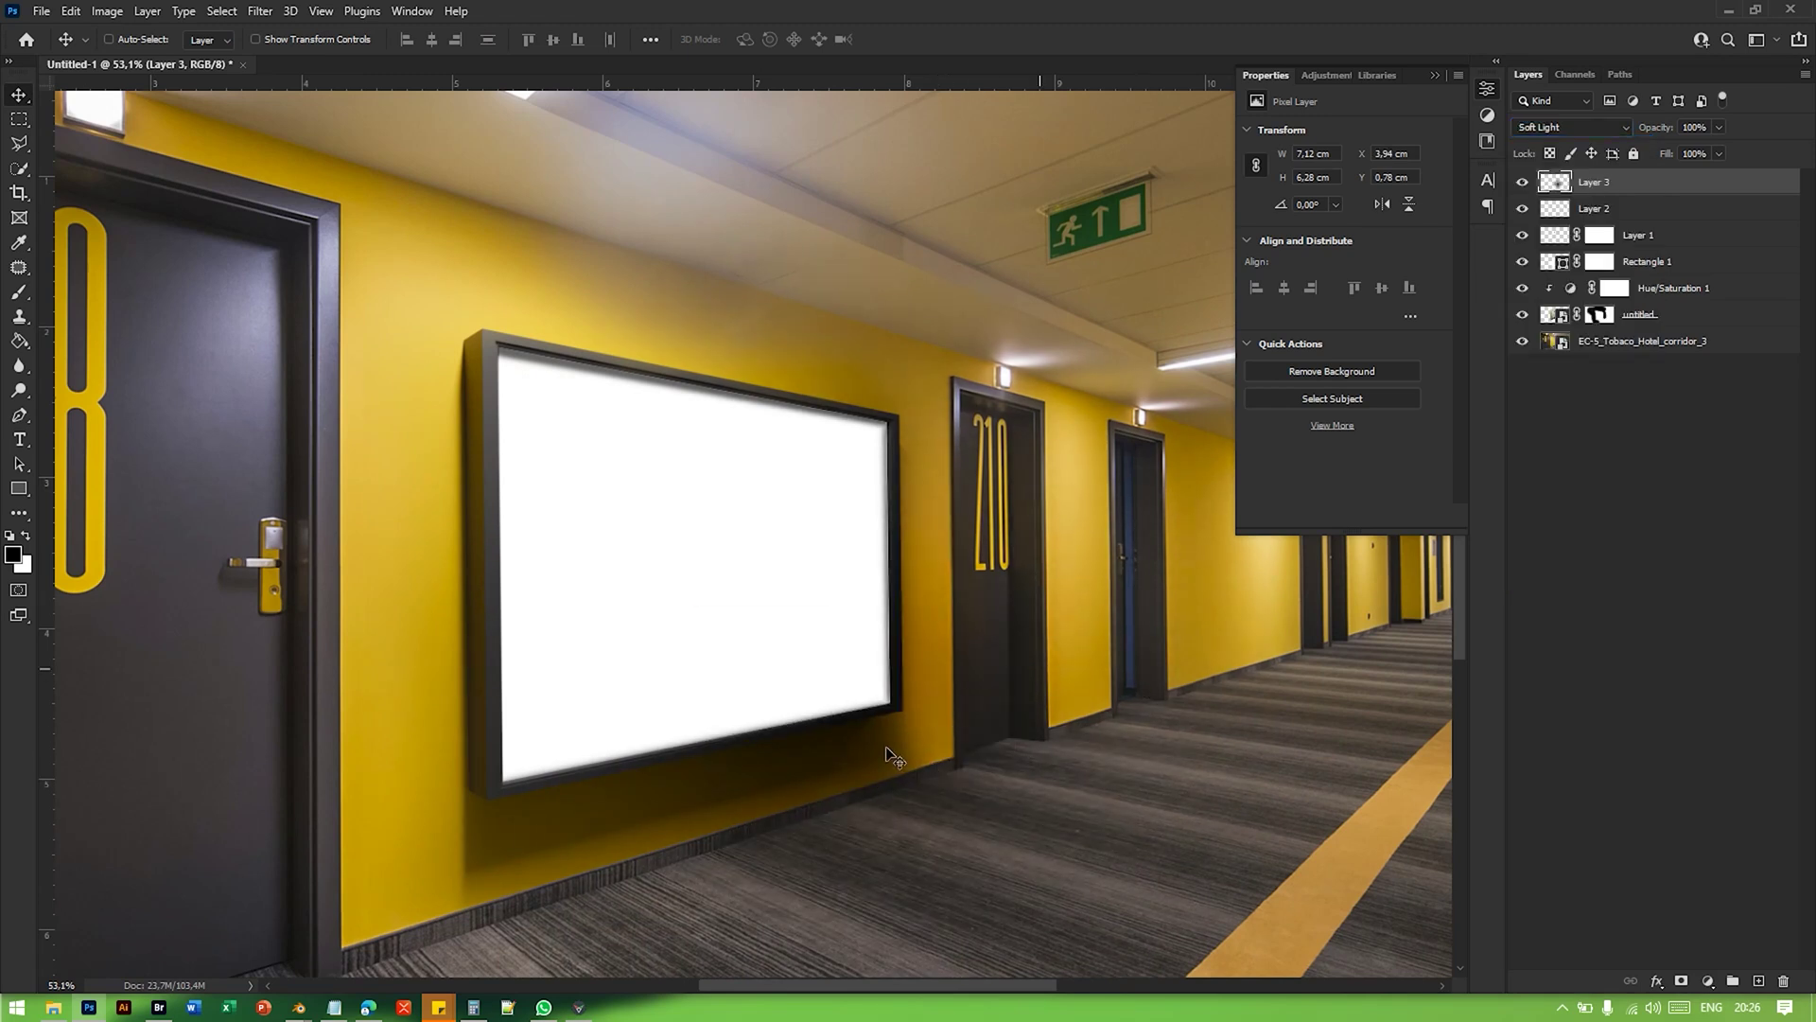
{"action": "scroll", "coordinate": [894, 747], "scroll_direction": "down", "scroll_amount": 5}
{"action": "scroll", "coordinate": [909, 620], "scroll_direction": "up", "scroll_amount": 5}
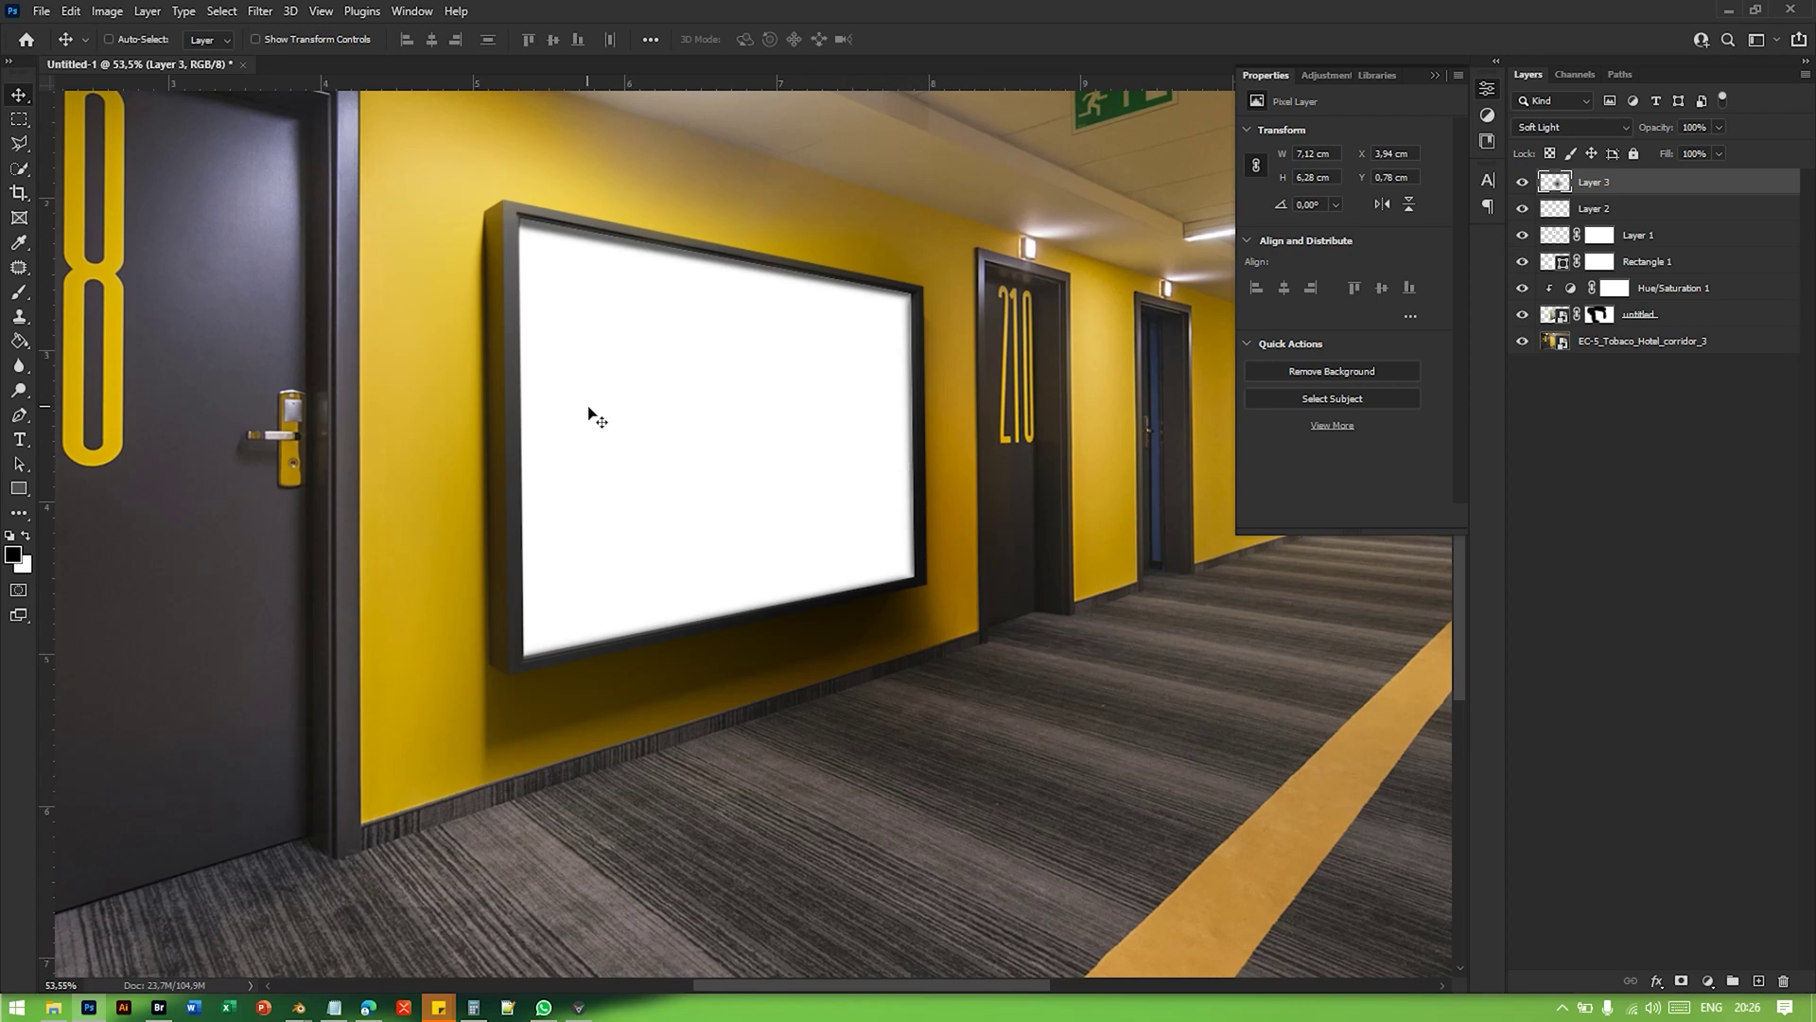
{"action": "scroll", "coordinate": [589, 413], "scroll_direction": "up", "scroll_amount": 2}
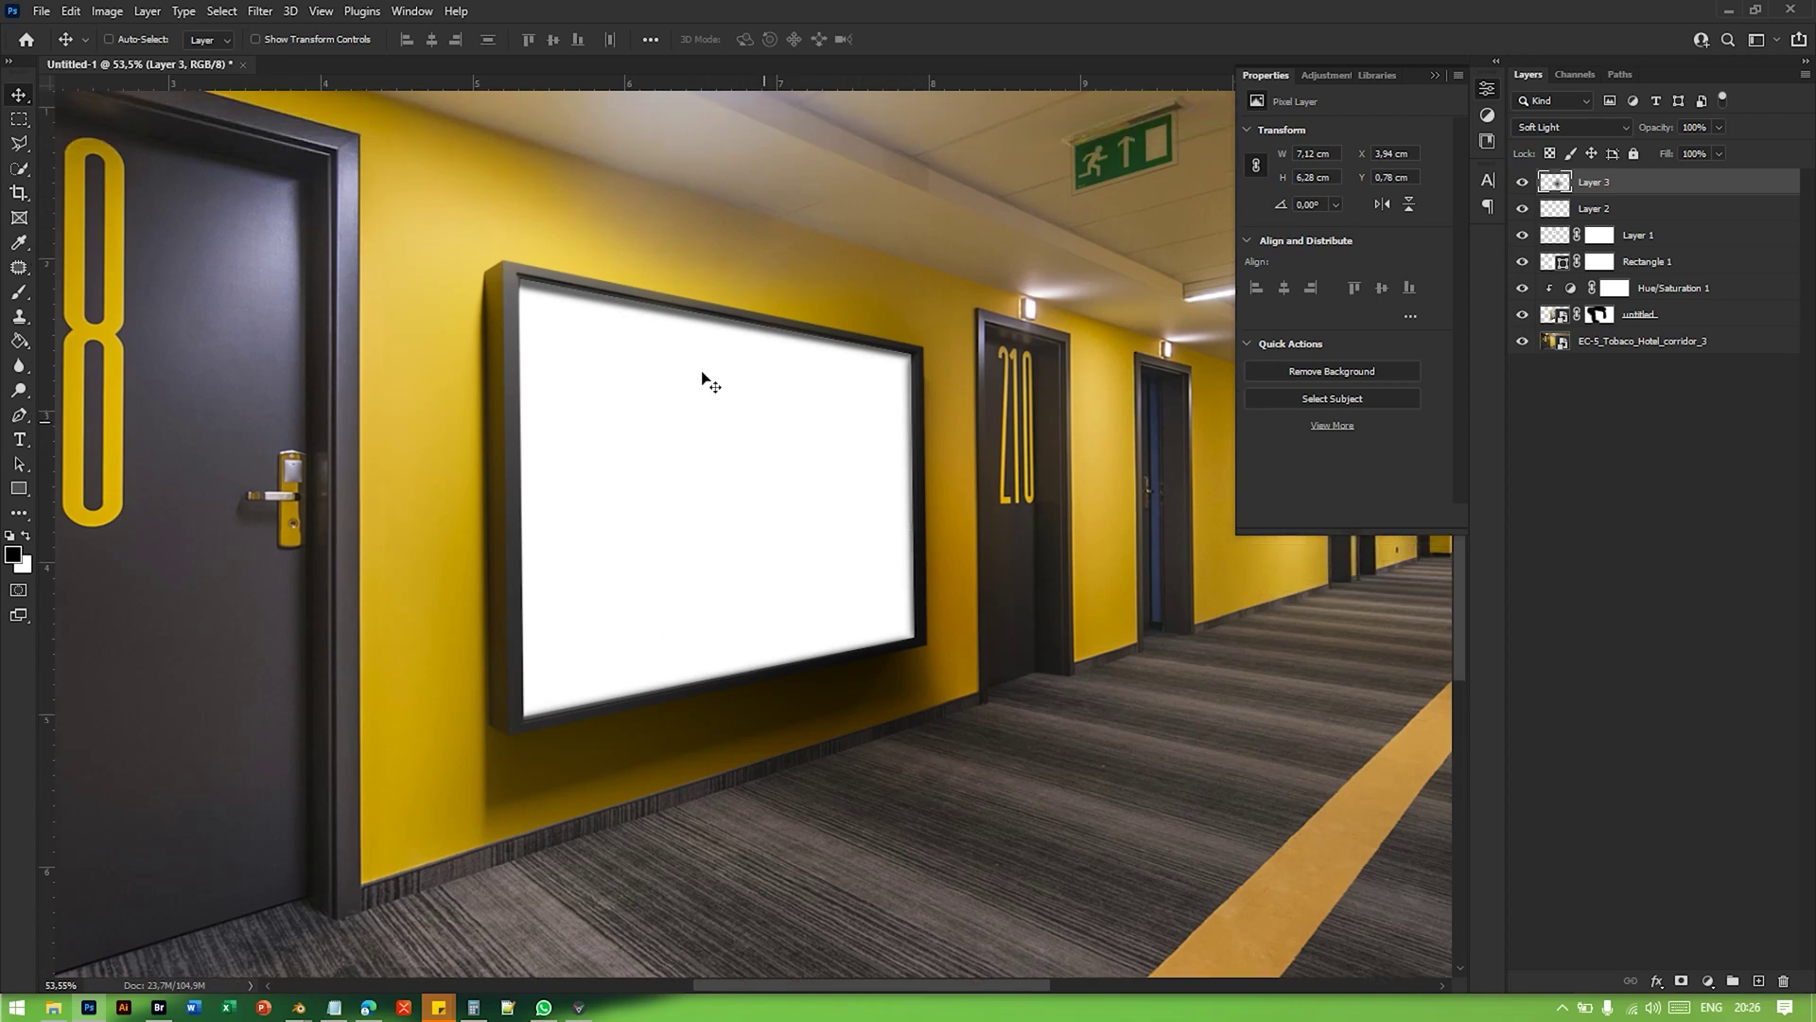
{"action": "scroll", "coordinate": [922, 431], "scroll_direction": "up", "scroll_amount": 5, "text": "alt"}
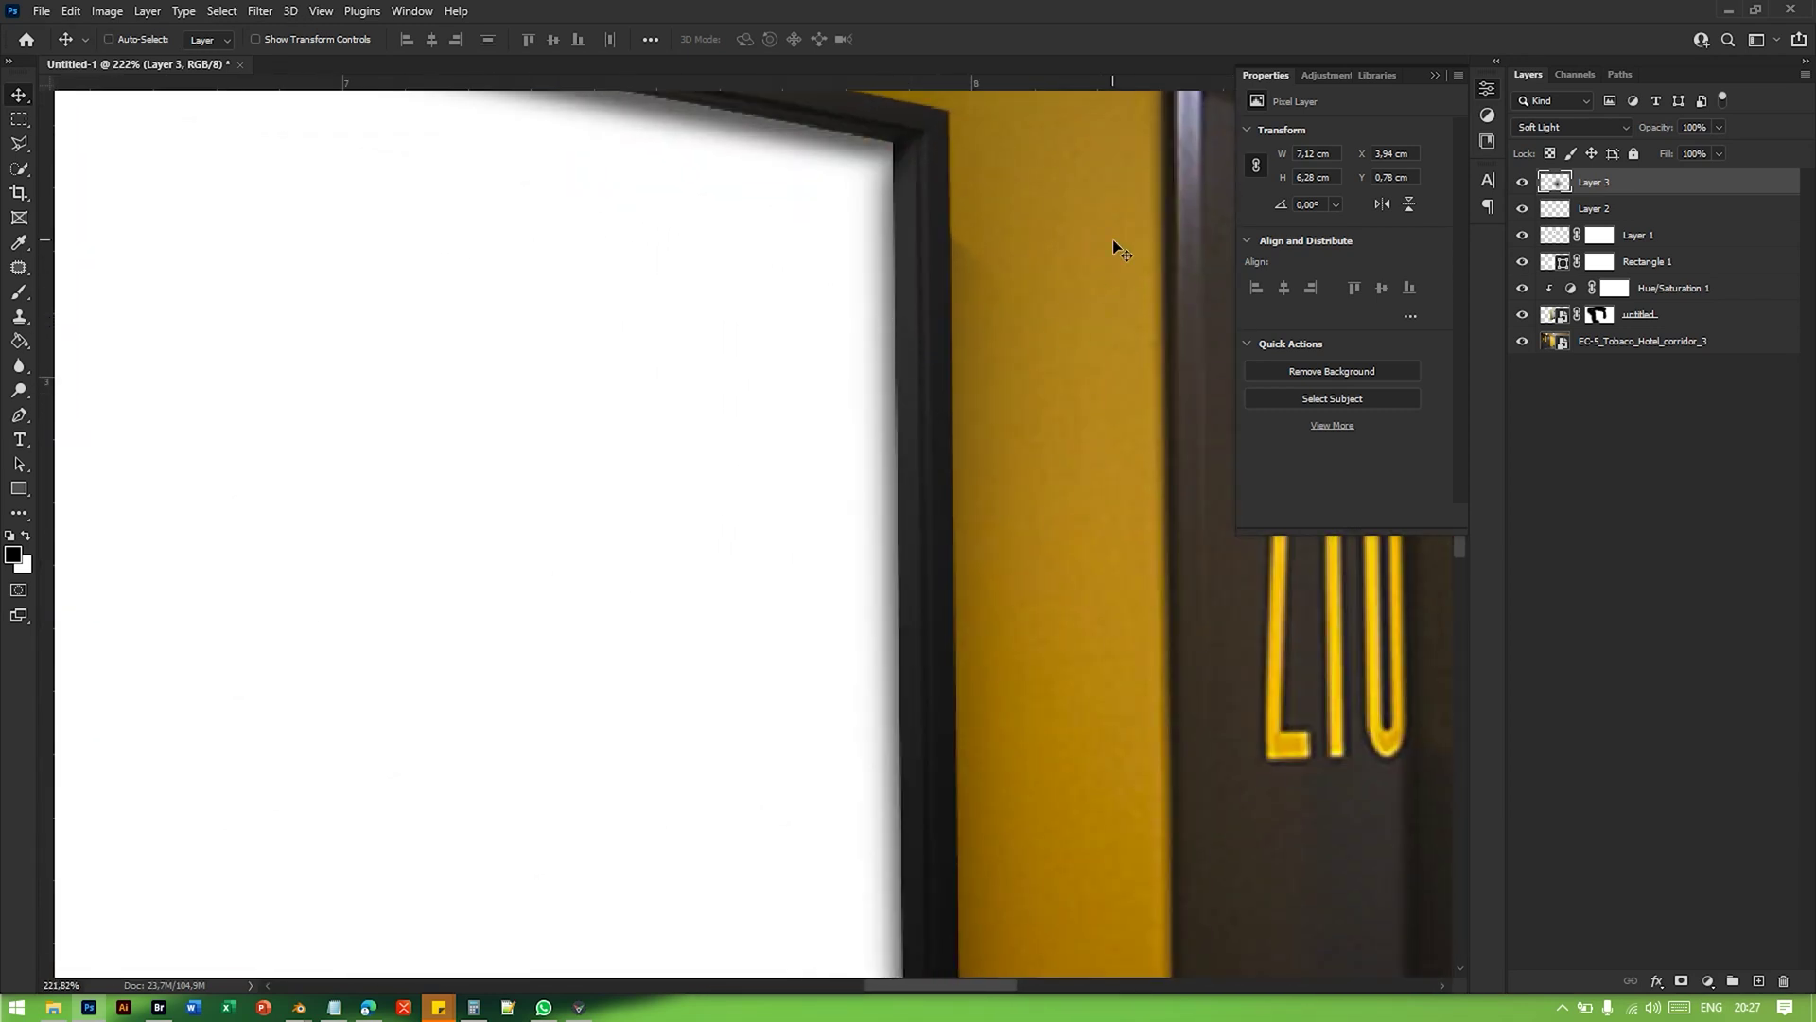
{"action": "scroll", "coordinate": [758, 413], "scroll_direction": "down", "scroll_amount": 5, "text": "alt"}
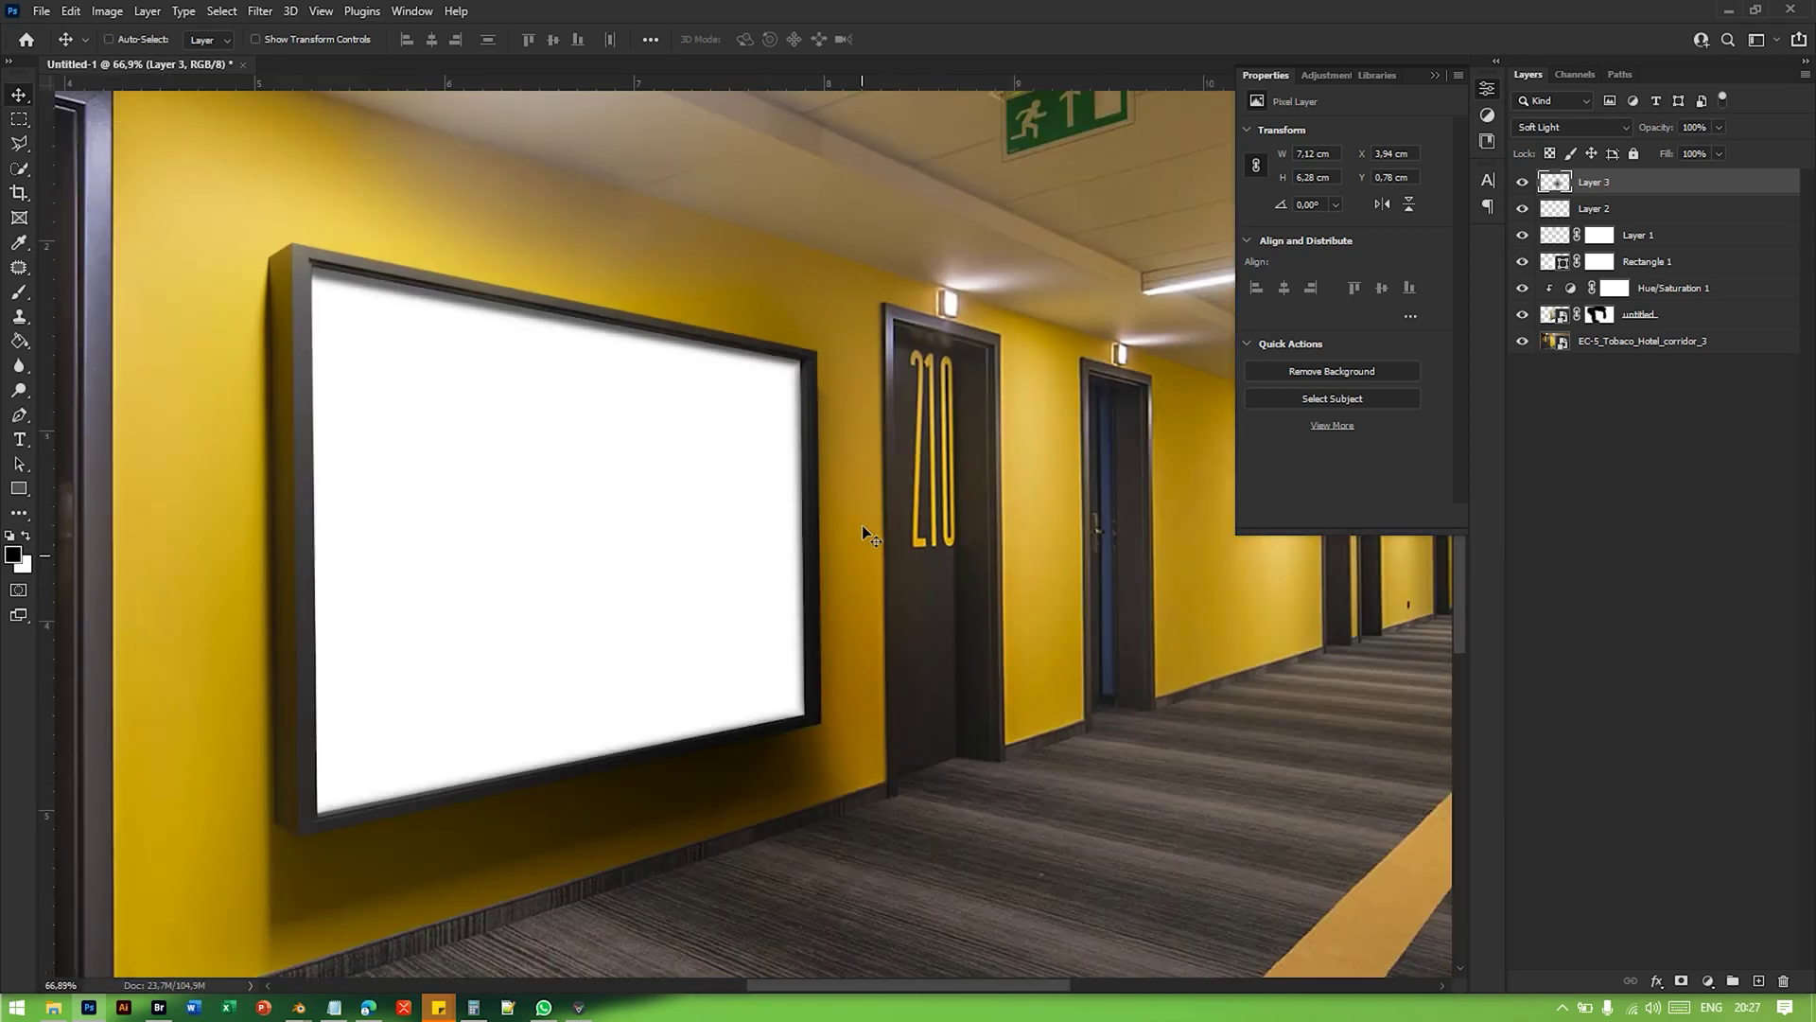
Step: Stamp a 946 px soft black dab over the board's right edge on a new layer, set to Soft Light at 21% opacity
{"action": "key", "text": "b"}
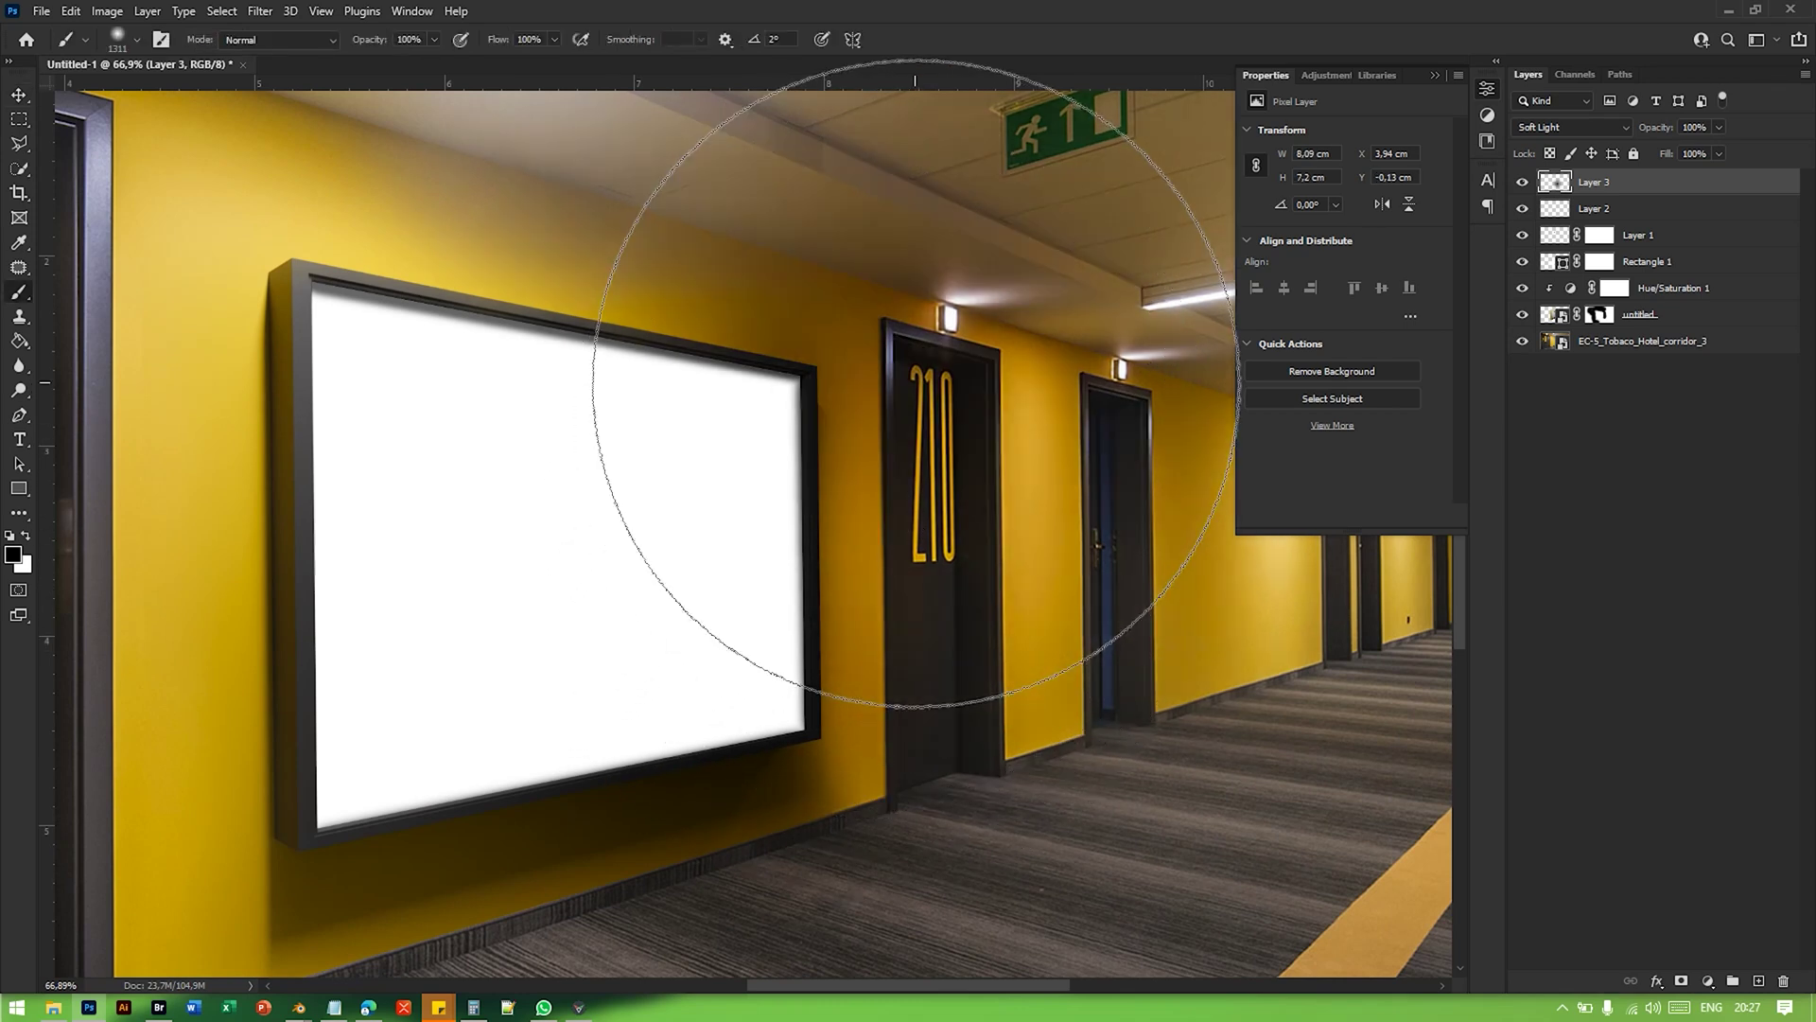
{"action": "right_click_drag", "start_coordinate": [790, 545], "coordinate": [530, 598], "text": "alt"}
{"action": "left_click", "coordinate": [1758, 981]}
{"action": "right_click_drag", "start_coordinate": [779, 615], "coordinate": [885, 596], "text": "alt"}
{"action": "left_click", "coordinate": [781, 534]}
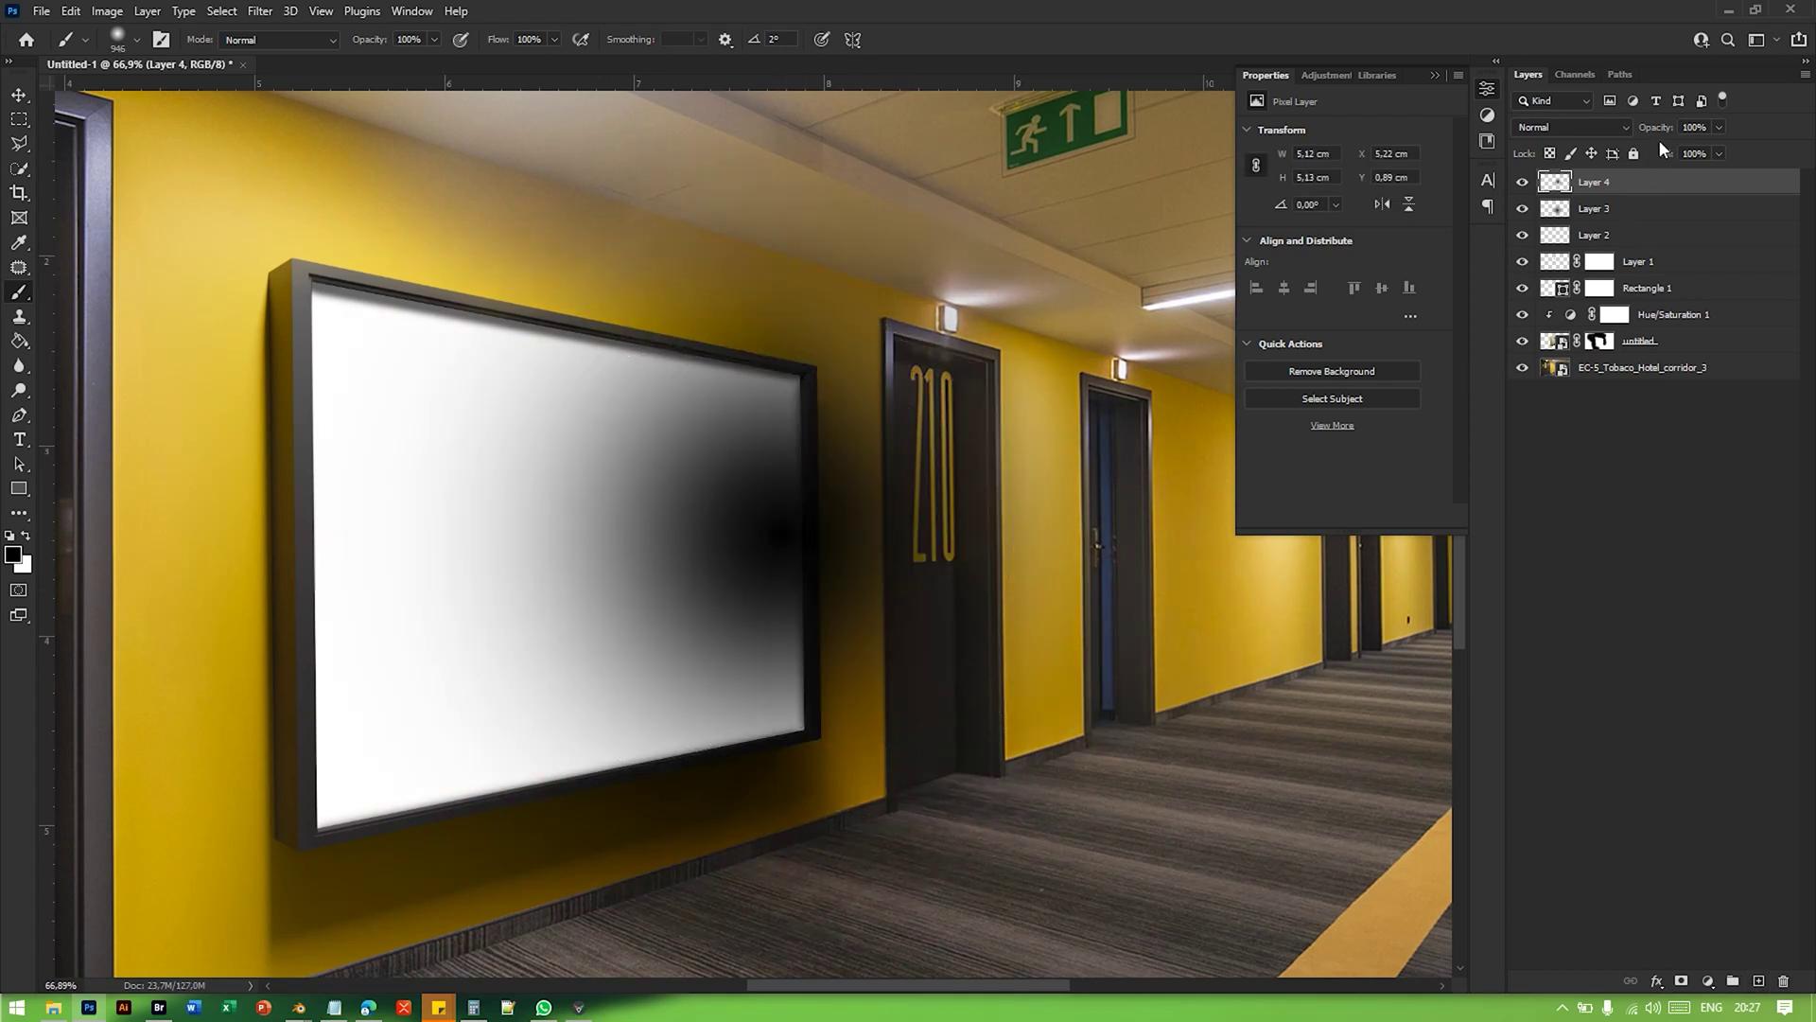
{"action": "left_click", "coordinate": [1570, 127]}
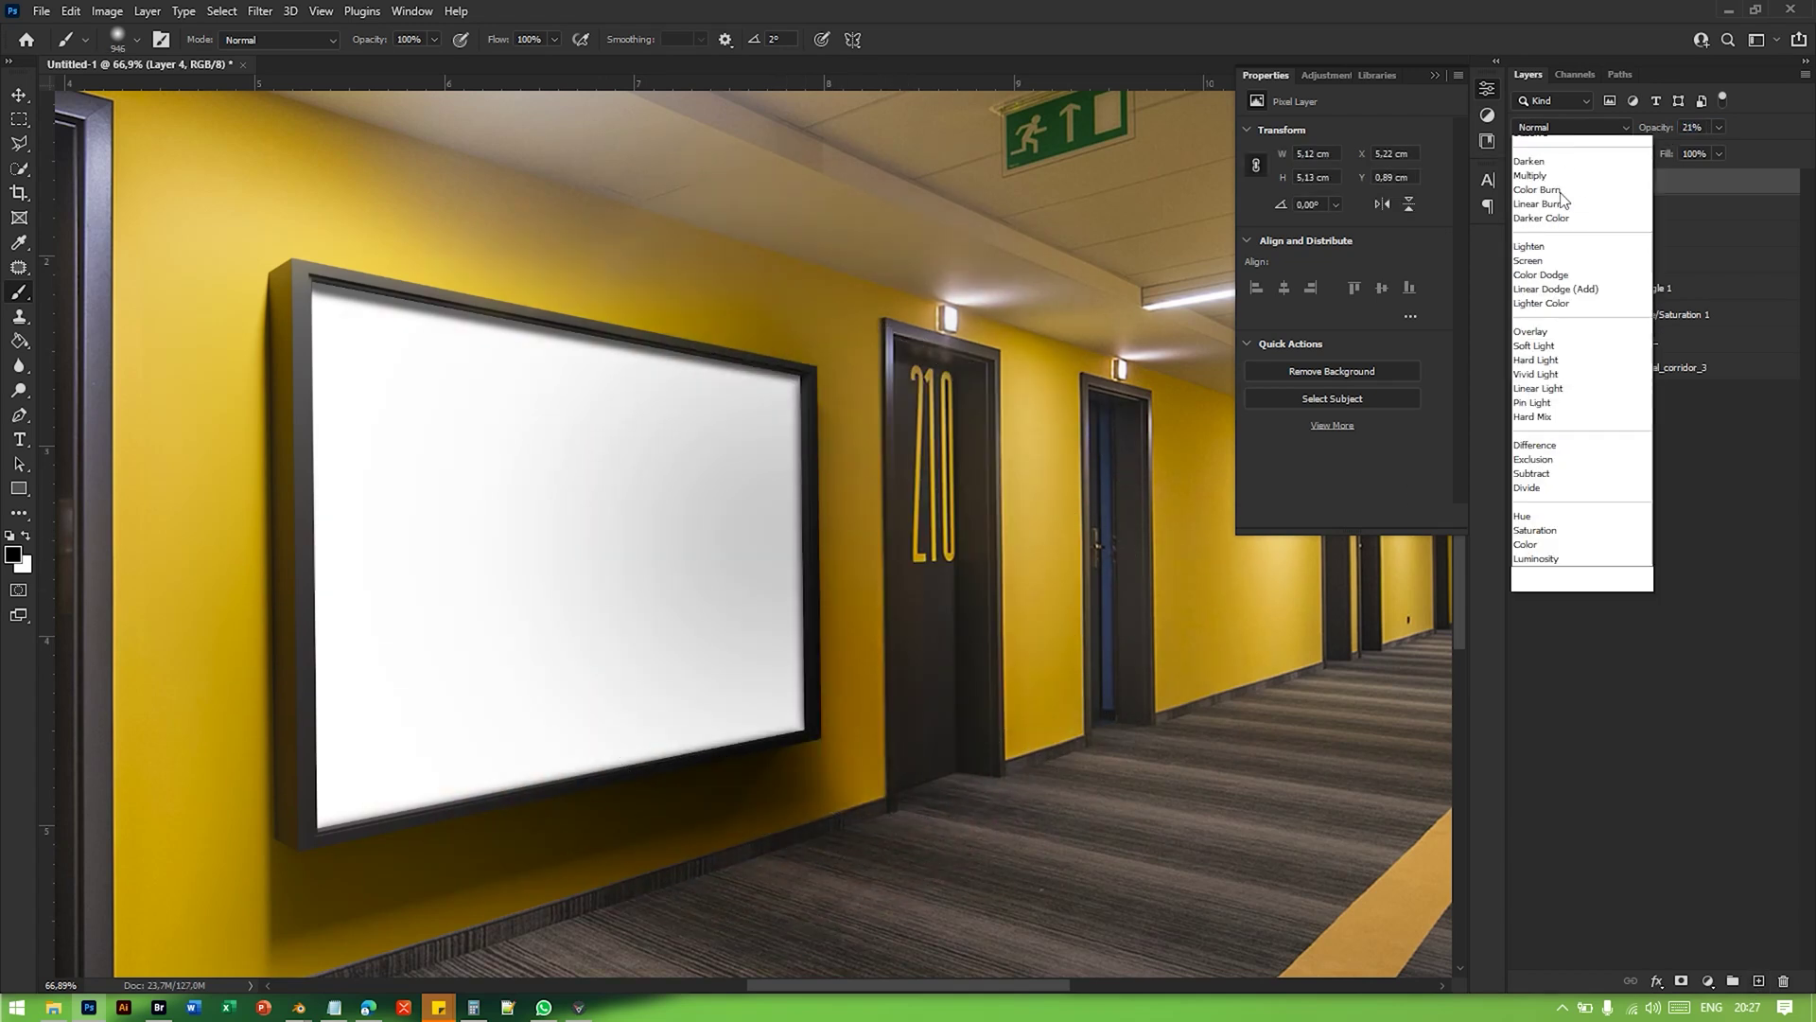
{"action": "left_click", "coordinate": [1534, 369]}
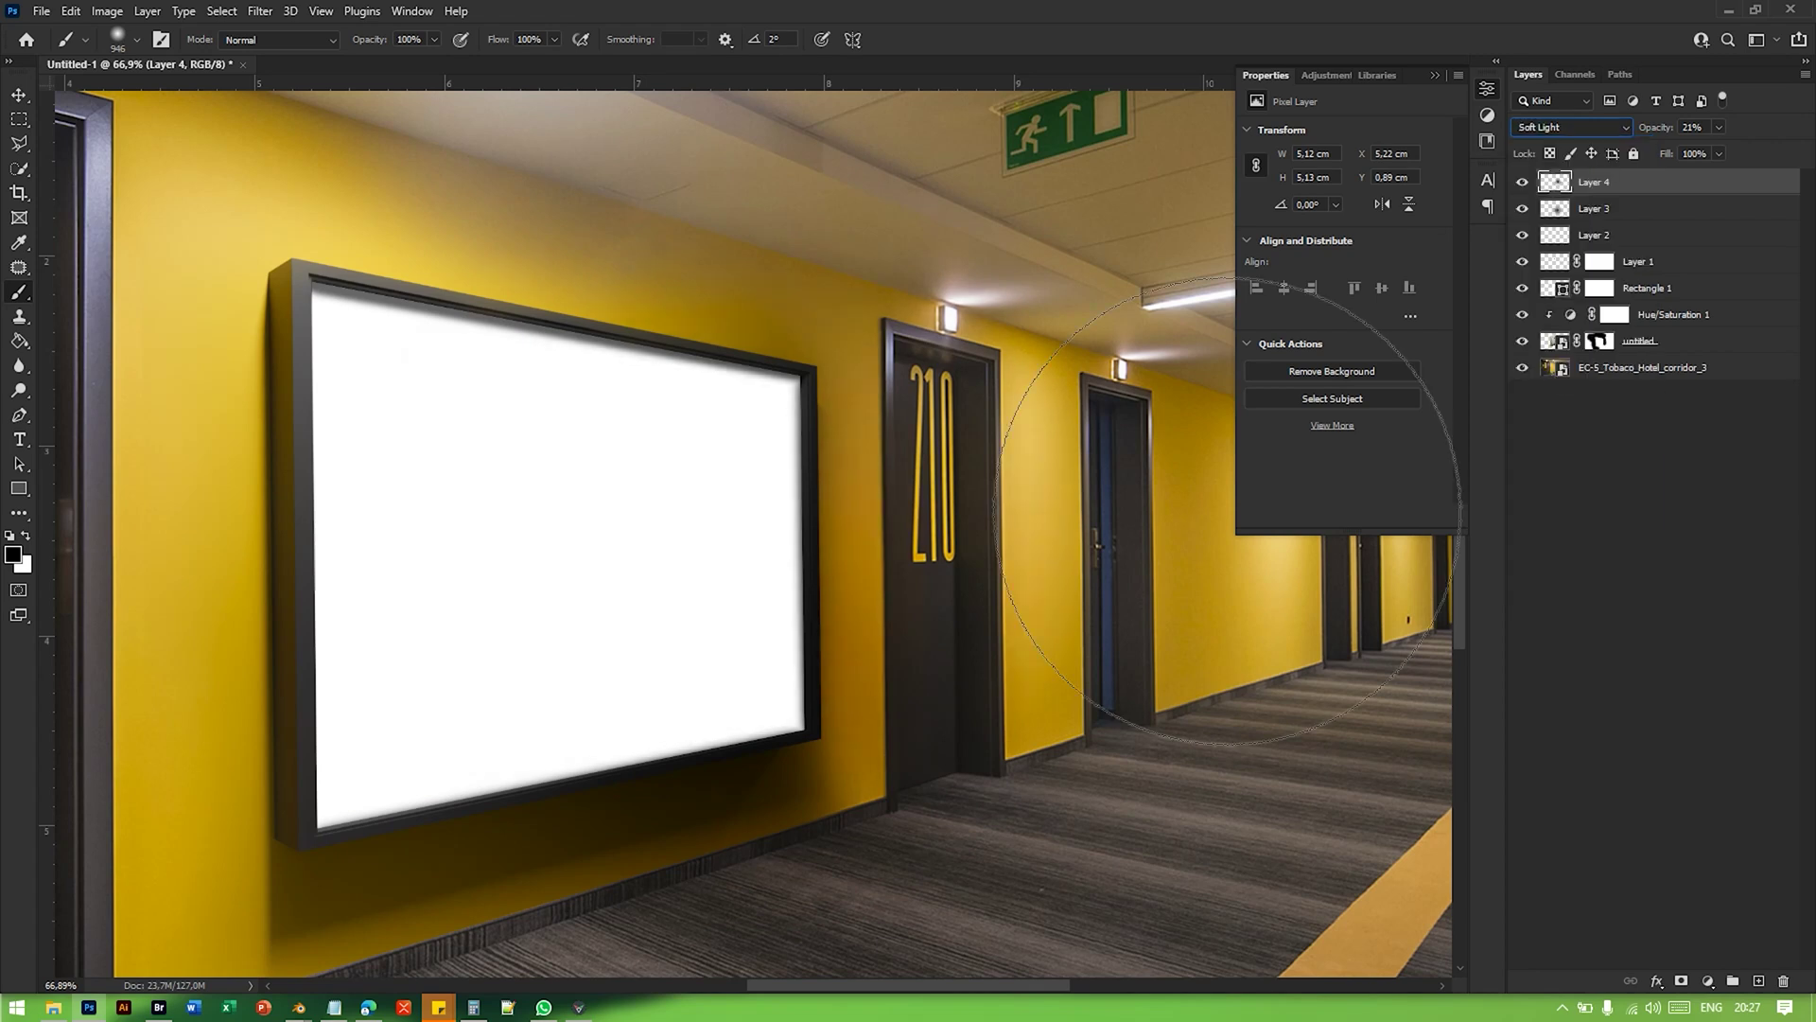
Step: Create a new layer above Layer 4 and stamp a 1235 px soft white dab on the board's upper left corner
{"action": "left_click", "coordinate": [1759, 982]}
{"action": "scroll", "coordinate": [944, 729], "scroll_direction": "down", "scroll_amount": 5, "text": "alt"}
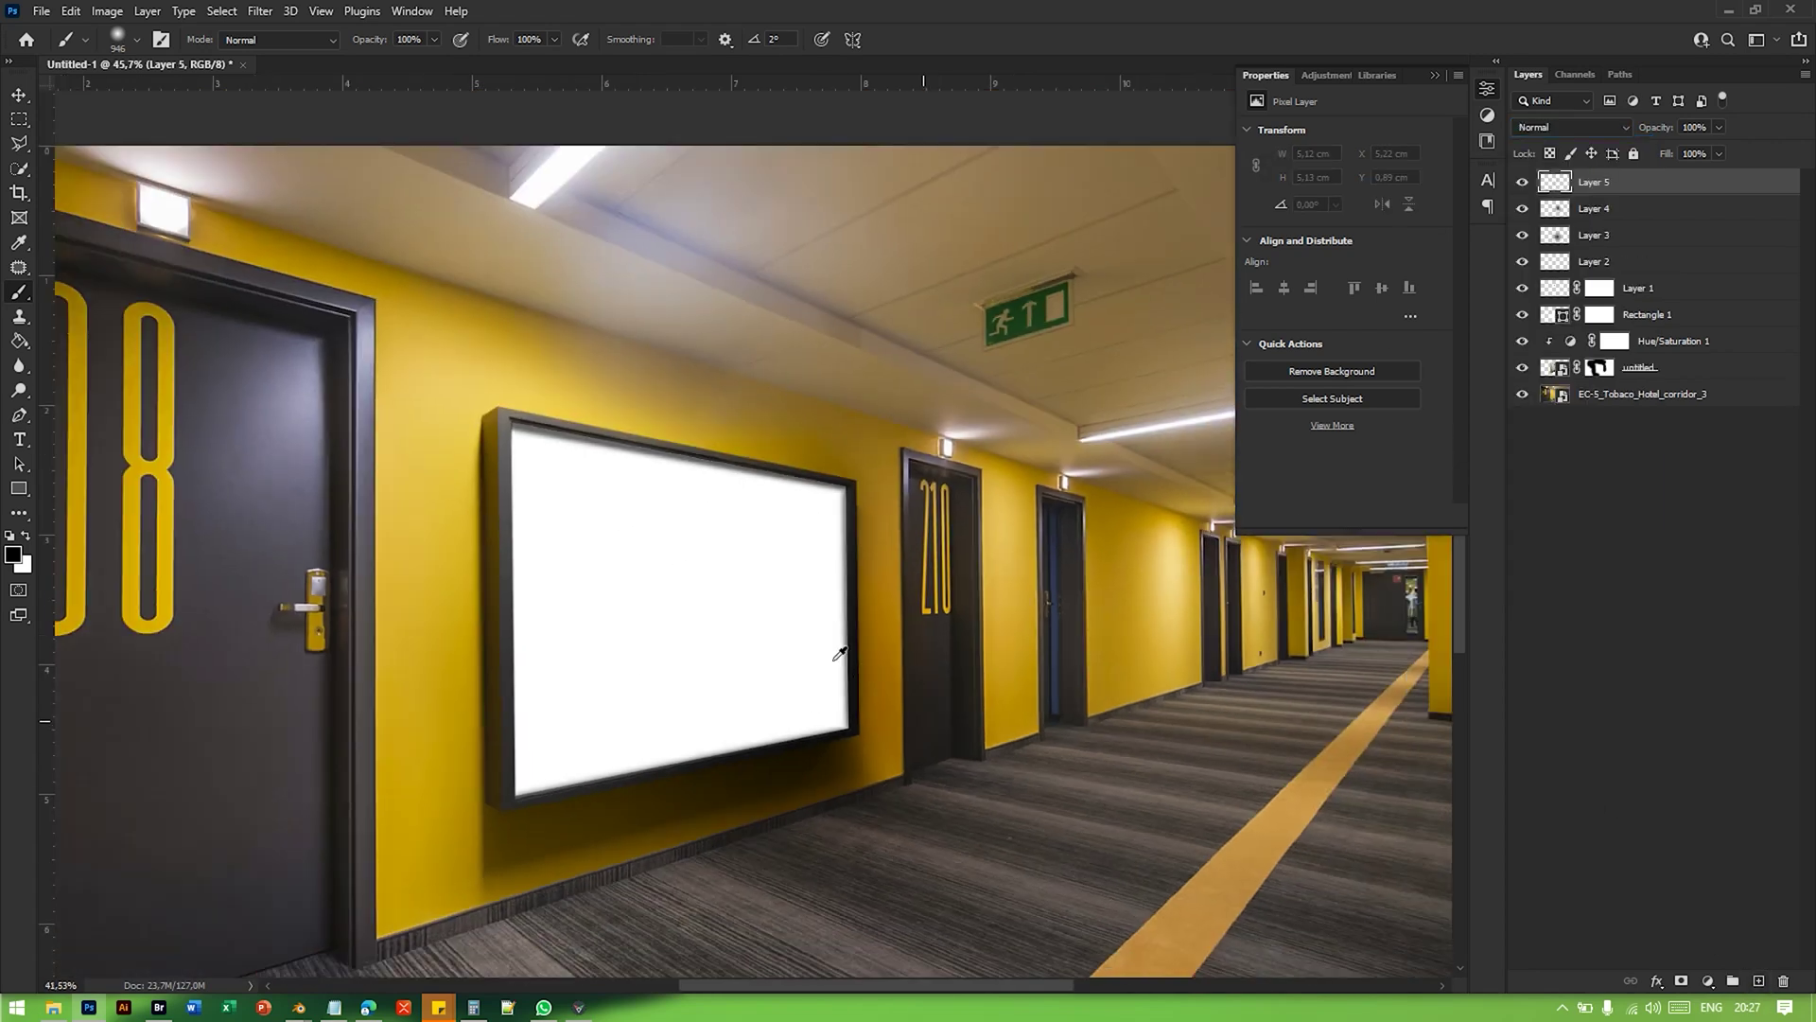
{"action": "right_click", "coordinate": [616, 506]}
{"action": "left_click", "coordinate": [871, 124]}
{"action": "key", "text": "ctrl+z"}
{"action": "key", "text": "x"}
{"action": "right_click_drag", "start_coordinate": [577, 539], "coordinate": [667, 539], "text": "alt"}
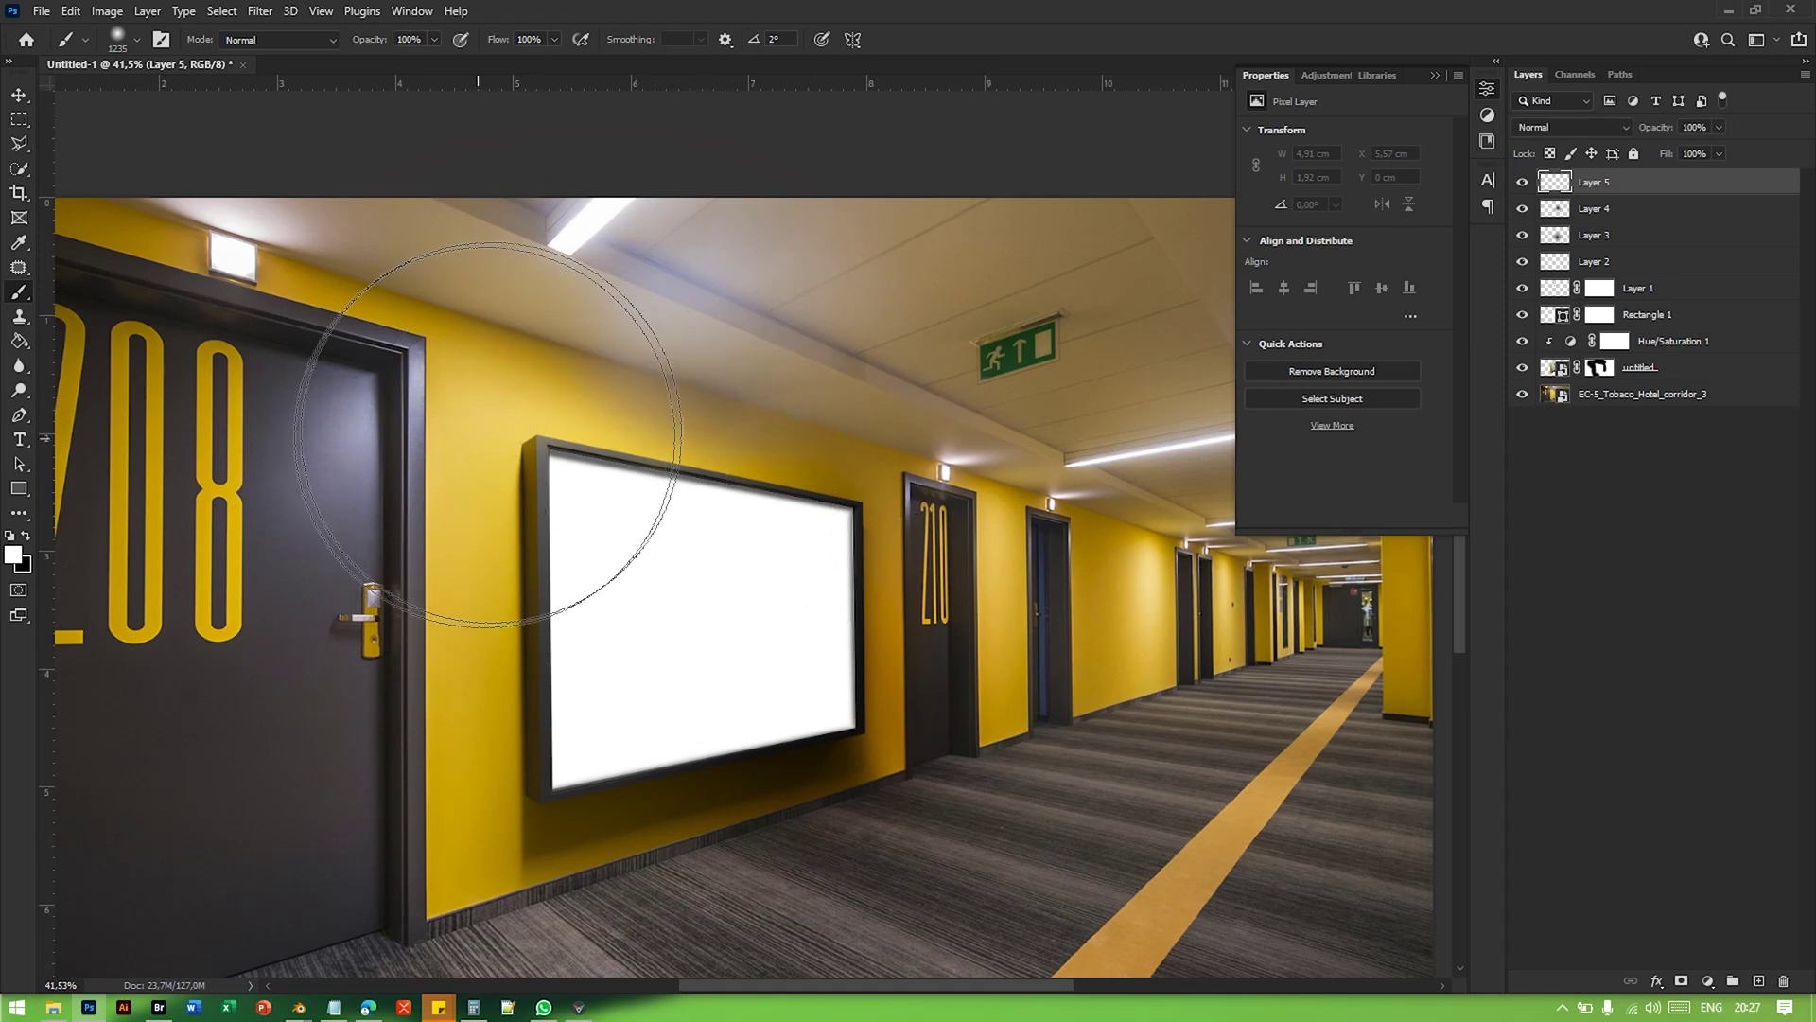
{"action": "right_click", "coordinate": [500, 432]}
{"action": "left_click", "coordinate": [975, 37]}
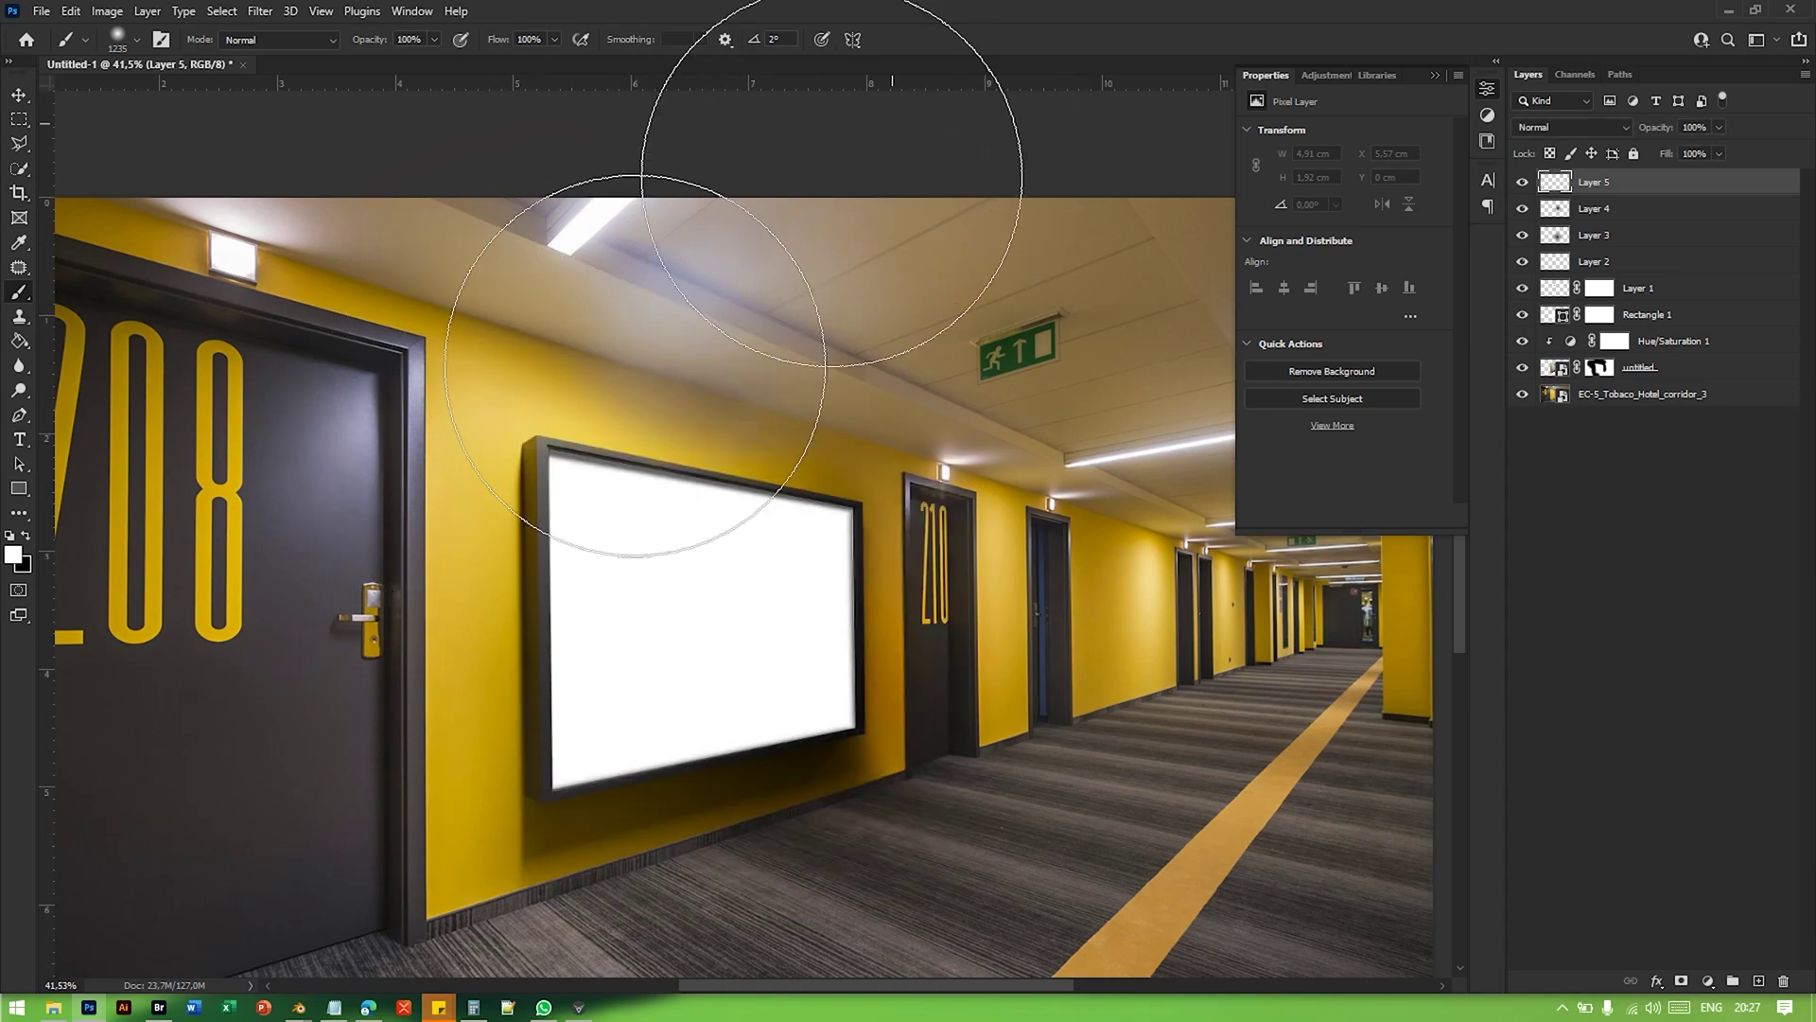
{"action": "left_click", "coordinate": [551, 499]}
Step: Set Layer 5's blending mode to Soft Light and nudge its white highlight slightly on the board
{"action": "left_click", "coordinate": [1584, 129]}
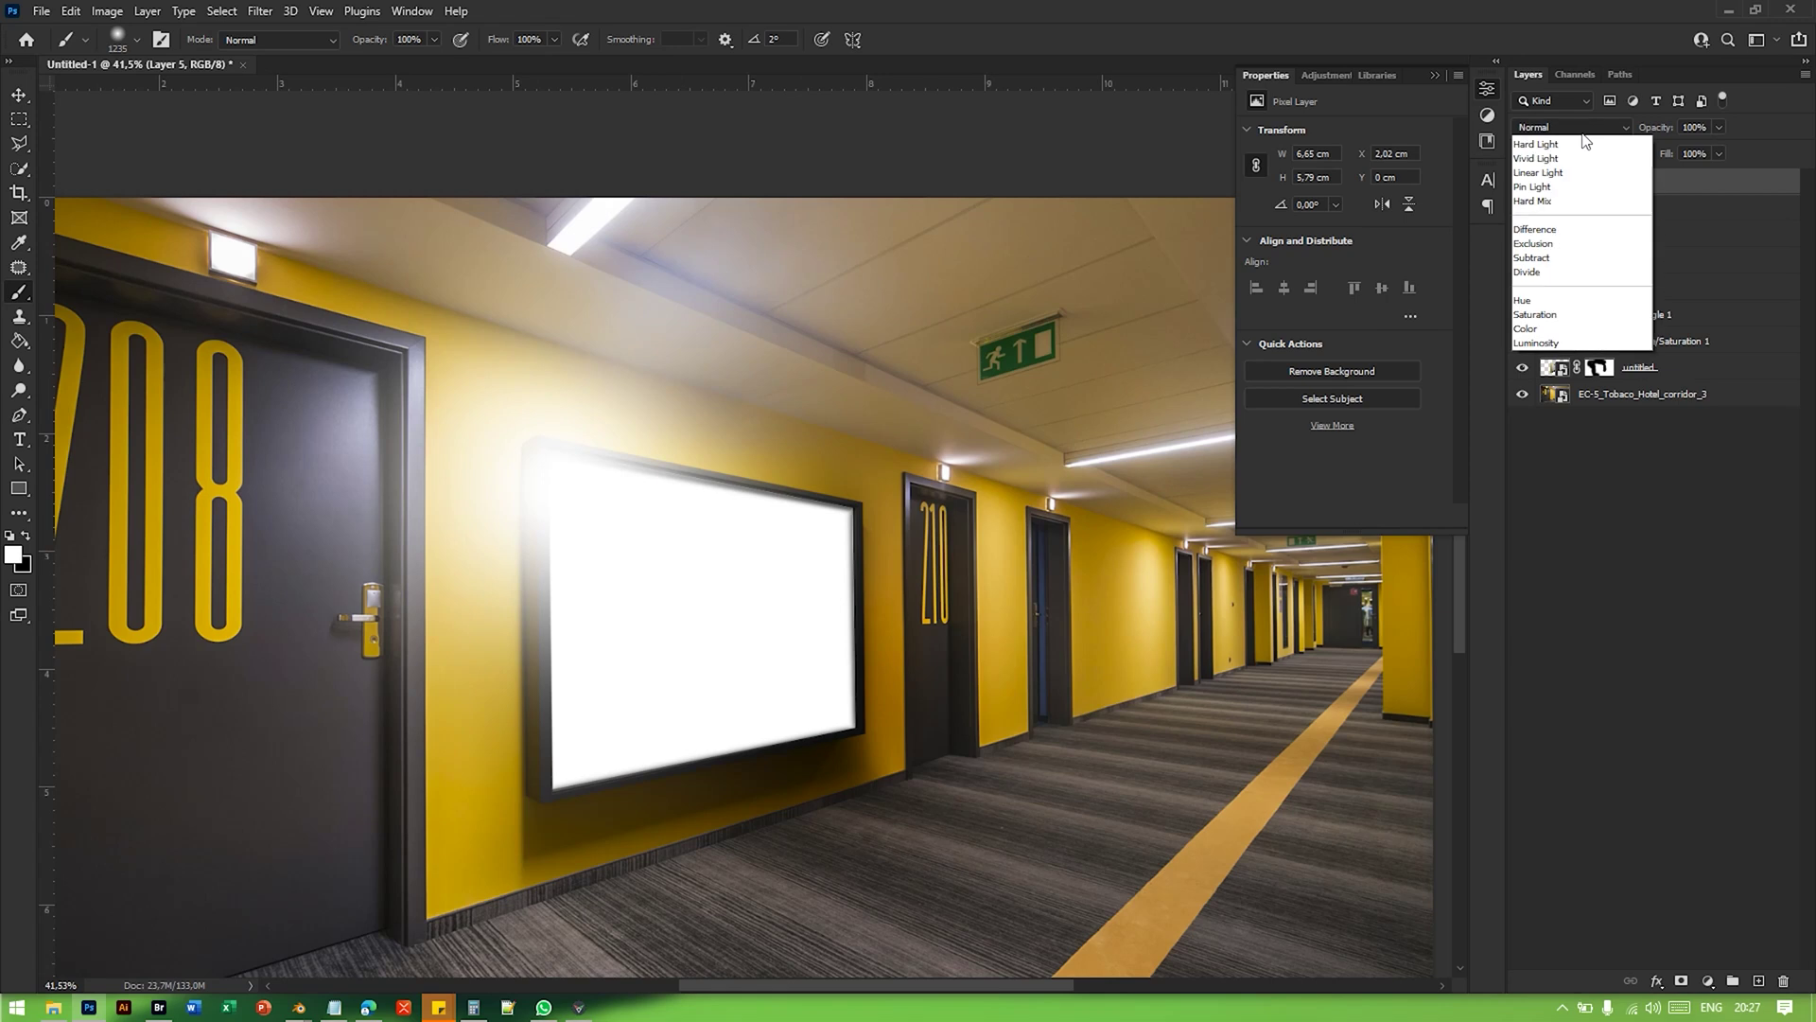
{"action": "left_click", "coordinate": [1570, 368]}
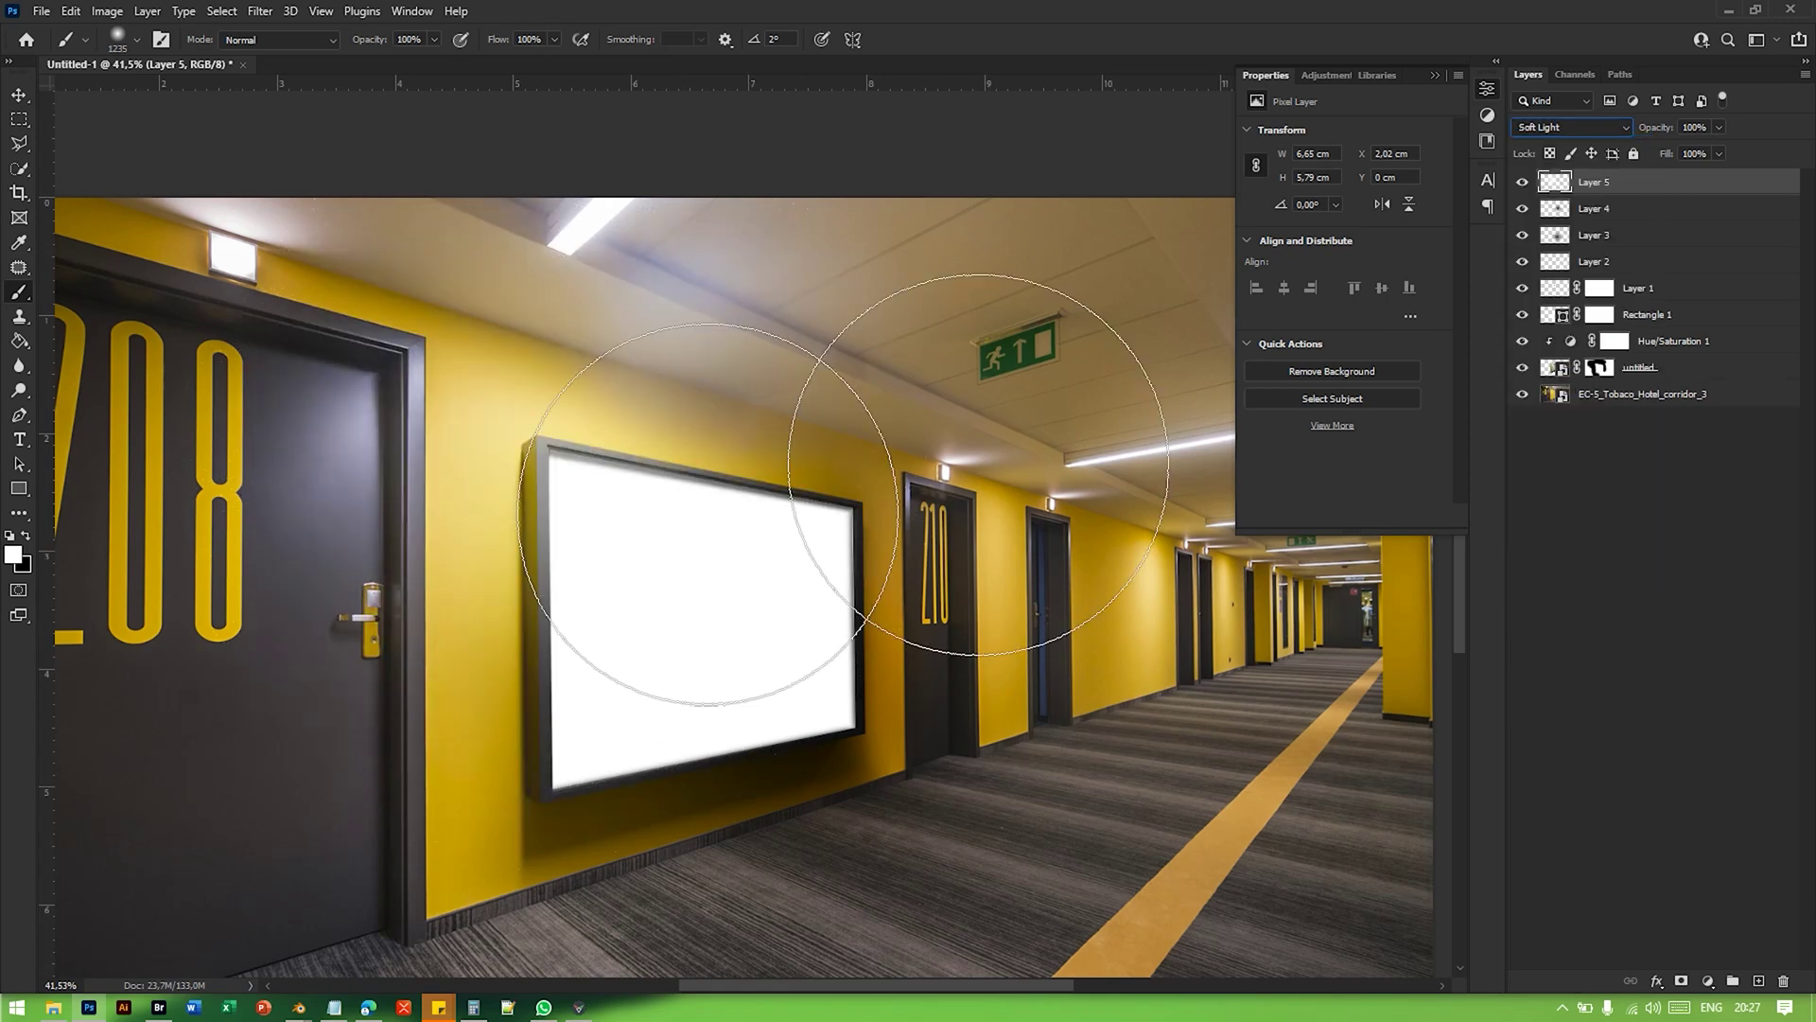
{"action": "key", "text": "v"}
{"action": "left_click_drag", "start_coordinate": [677, 580], "coordinate": [687, 573]}
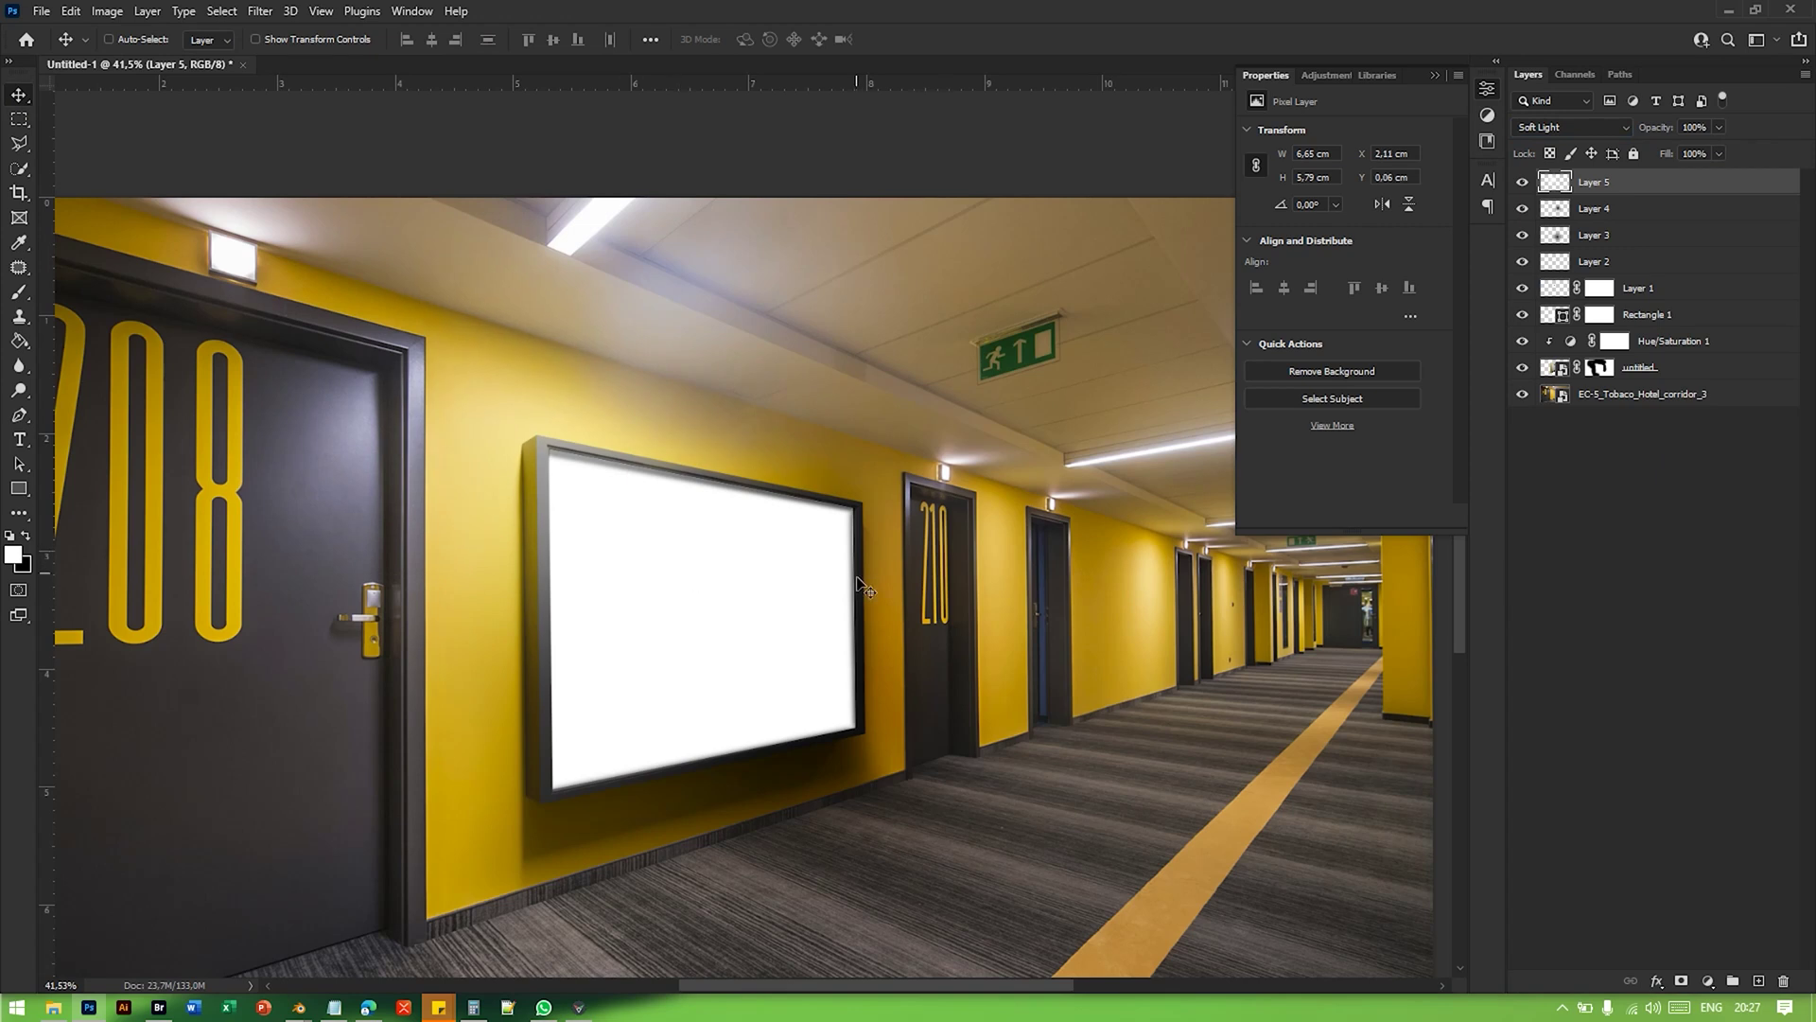
Step: Compare the scene with the rendered board hidden and shown, inspect its smart object contents, and return to the corridor document
{"action": "scroll", "coordinate": [856, 580], "scroll_direction": "up", "scroll_amount": 2, "text": "alt"}
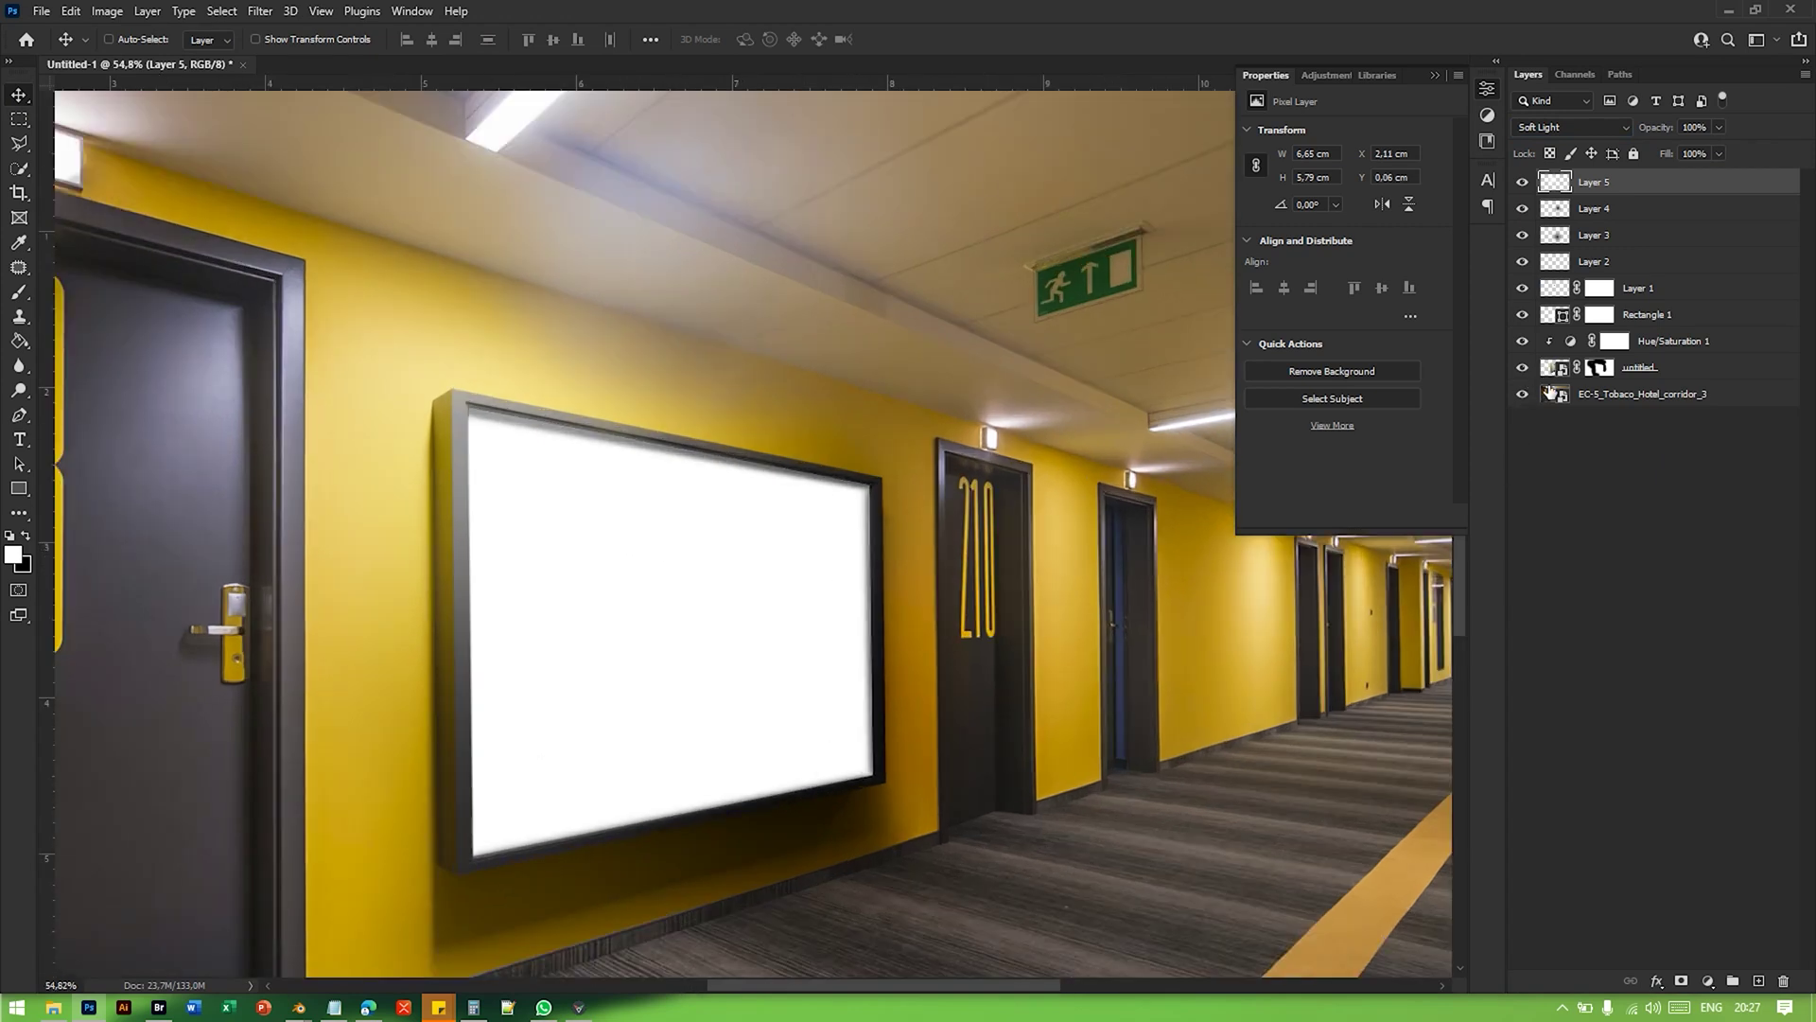
{"action": "left_click", "coordinate": [1548, 368]}
{"action": "left_click", "coordinate": [1522, 368]}
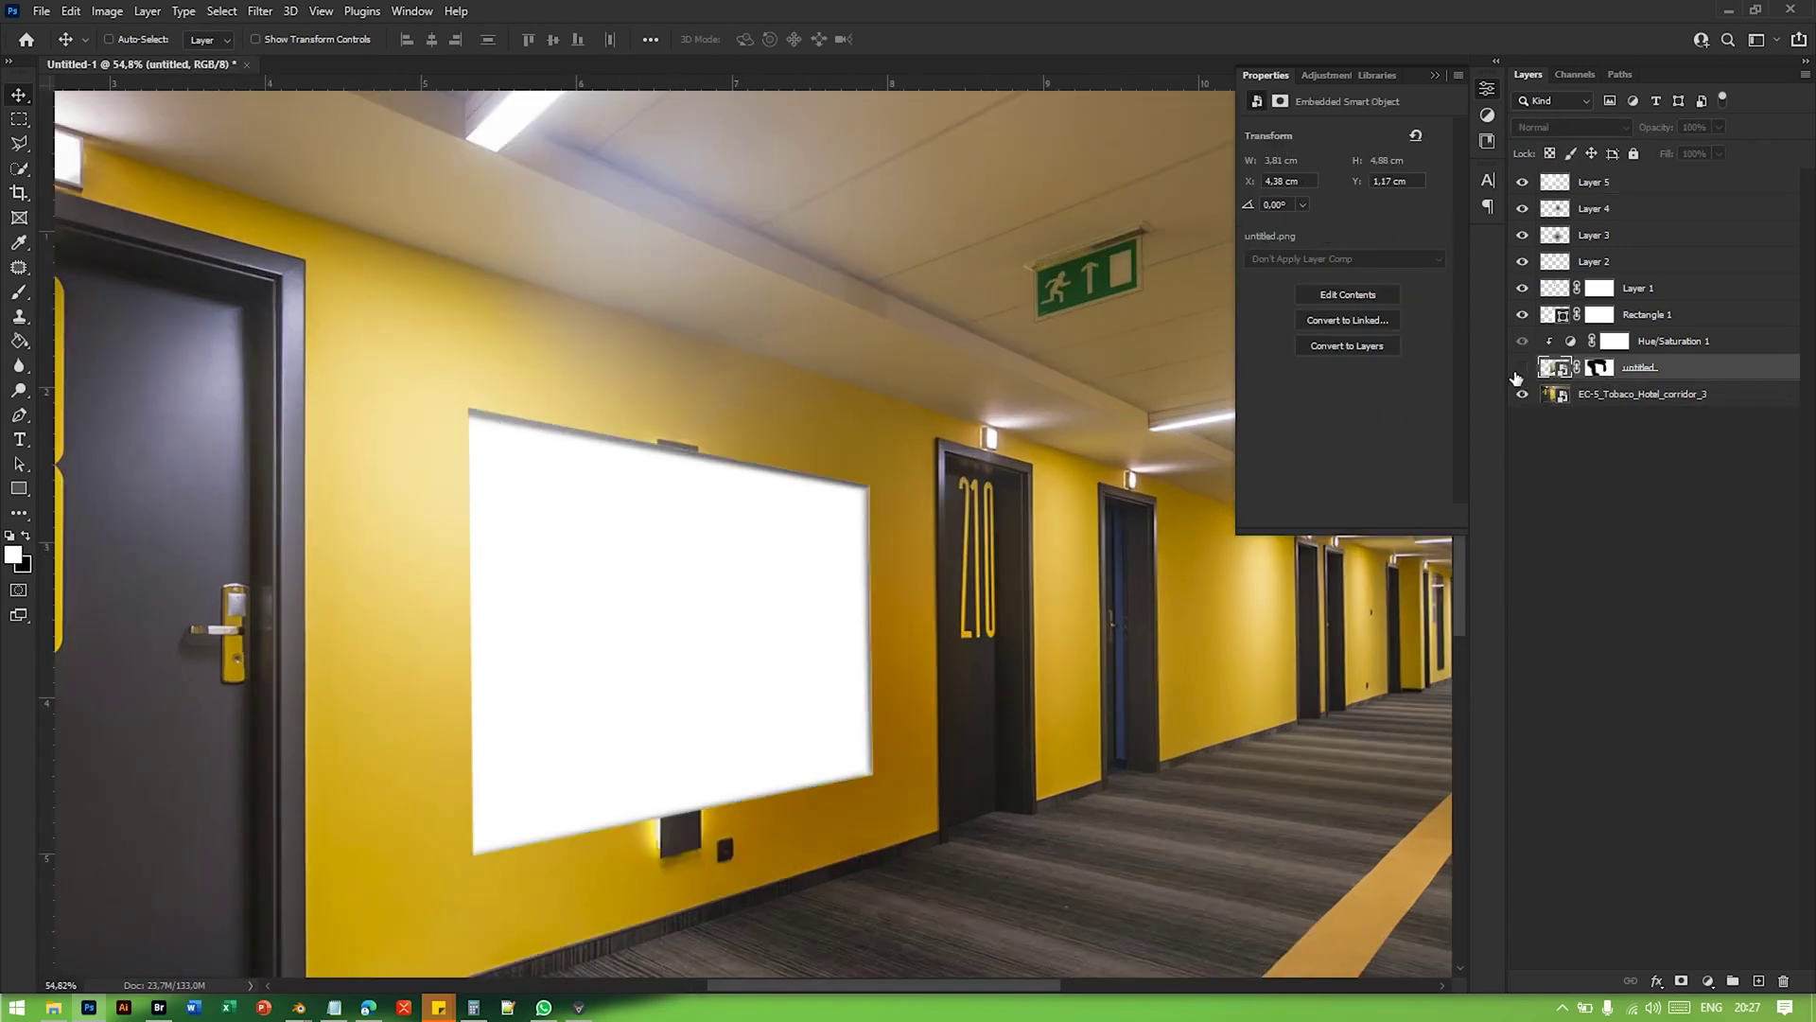
{"action": "left_click", "coordinate": [1522, 368]}
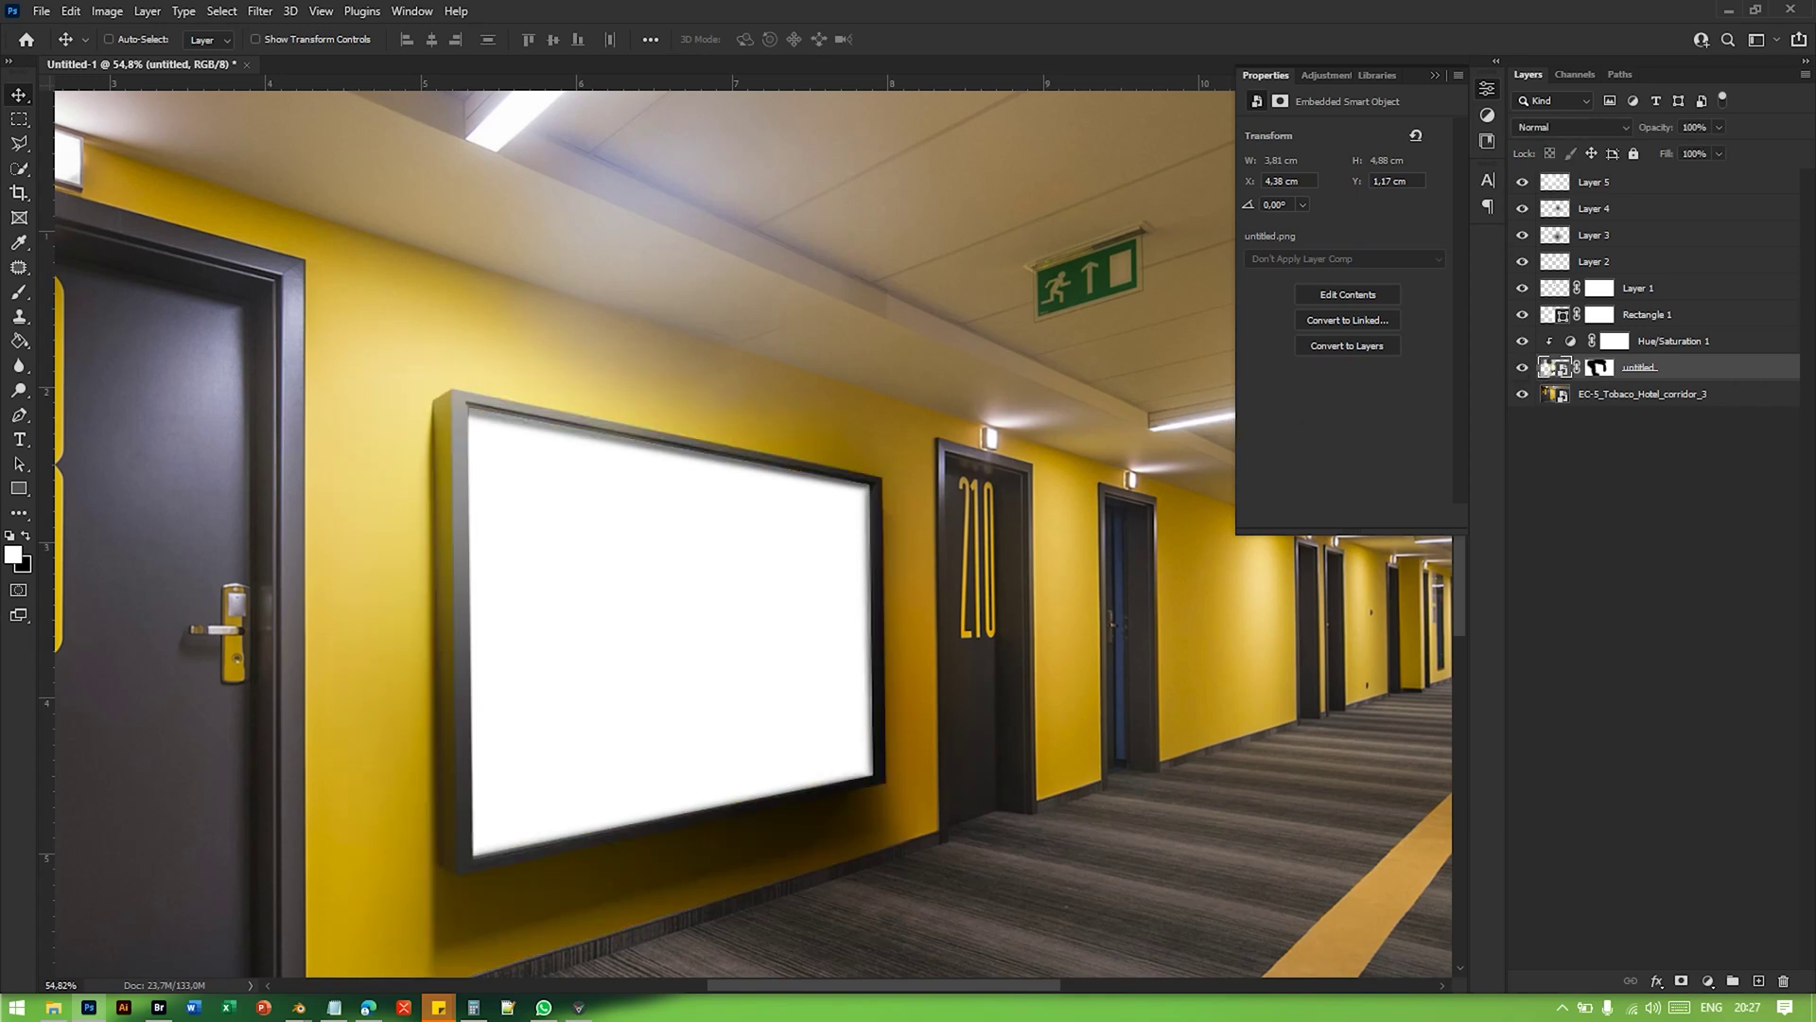
{"action": "double_click", "coordinate": [1548, 368]}
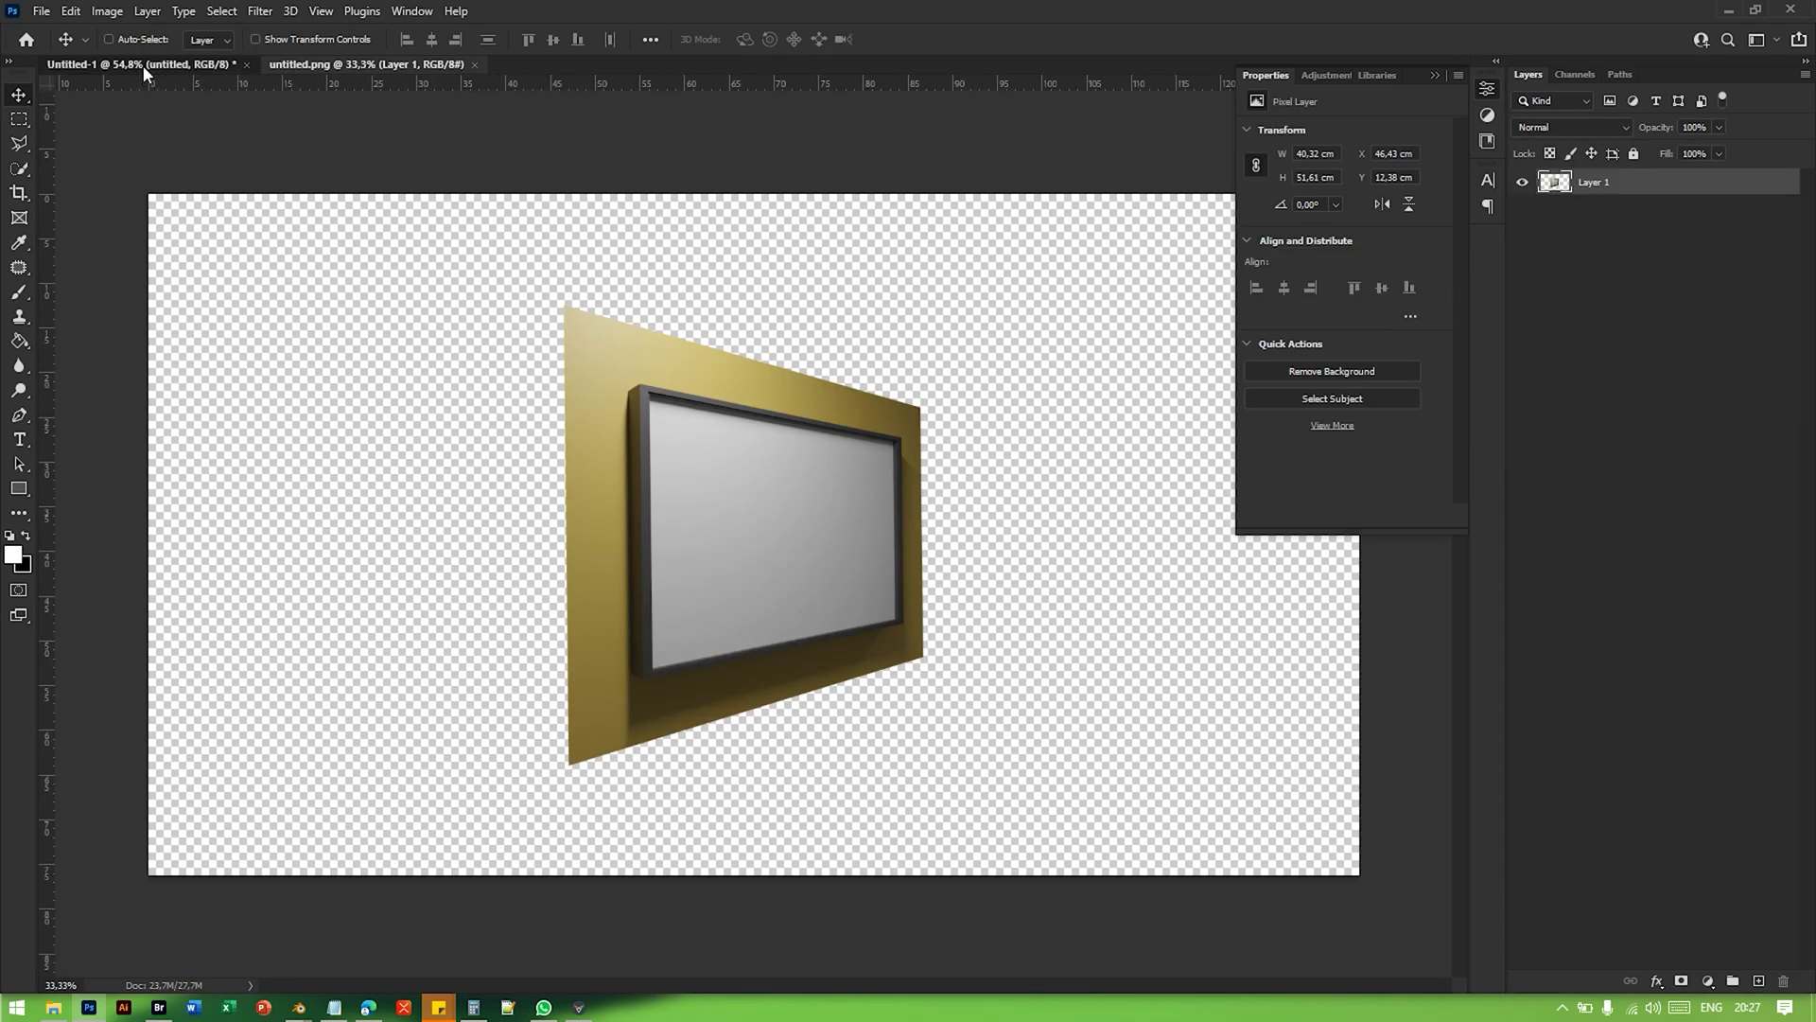
{"action": "left_click", "coordinate": [144, 64]}
Step: Compare the board with Rectangle 1 hidden and shown, and inspect the rectangle's fill color, cancelling the color dialog
{"action": "left_click", "coordinate": [1522, 314]}
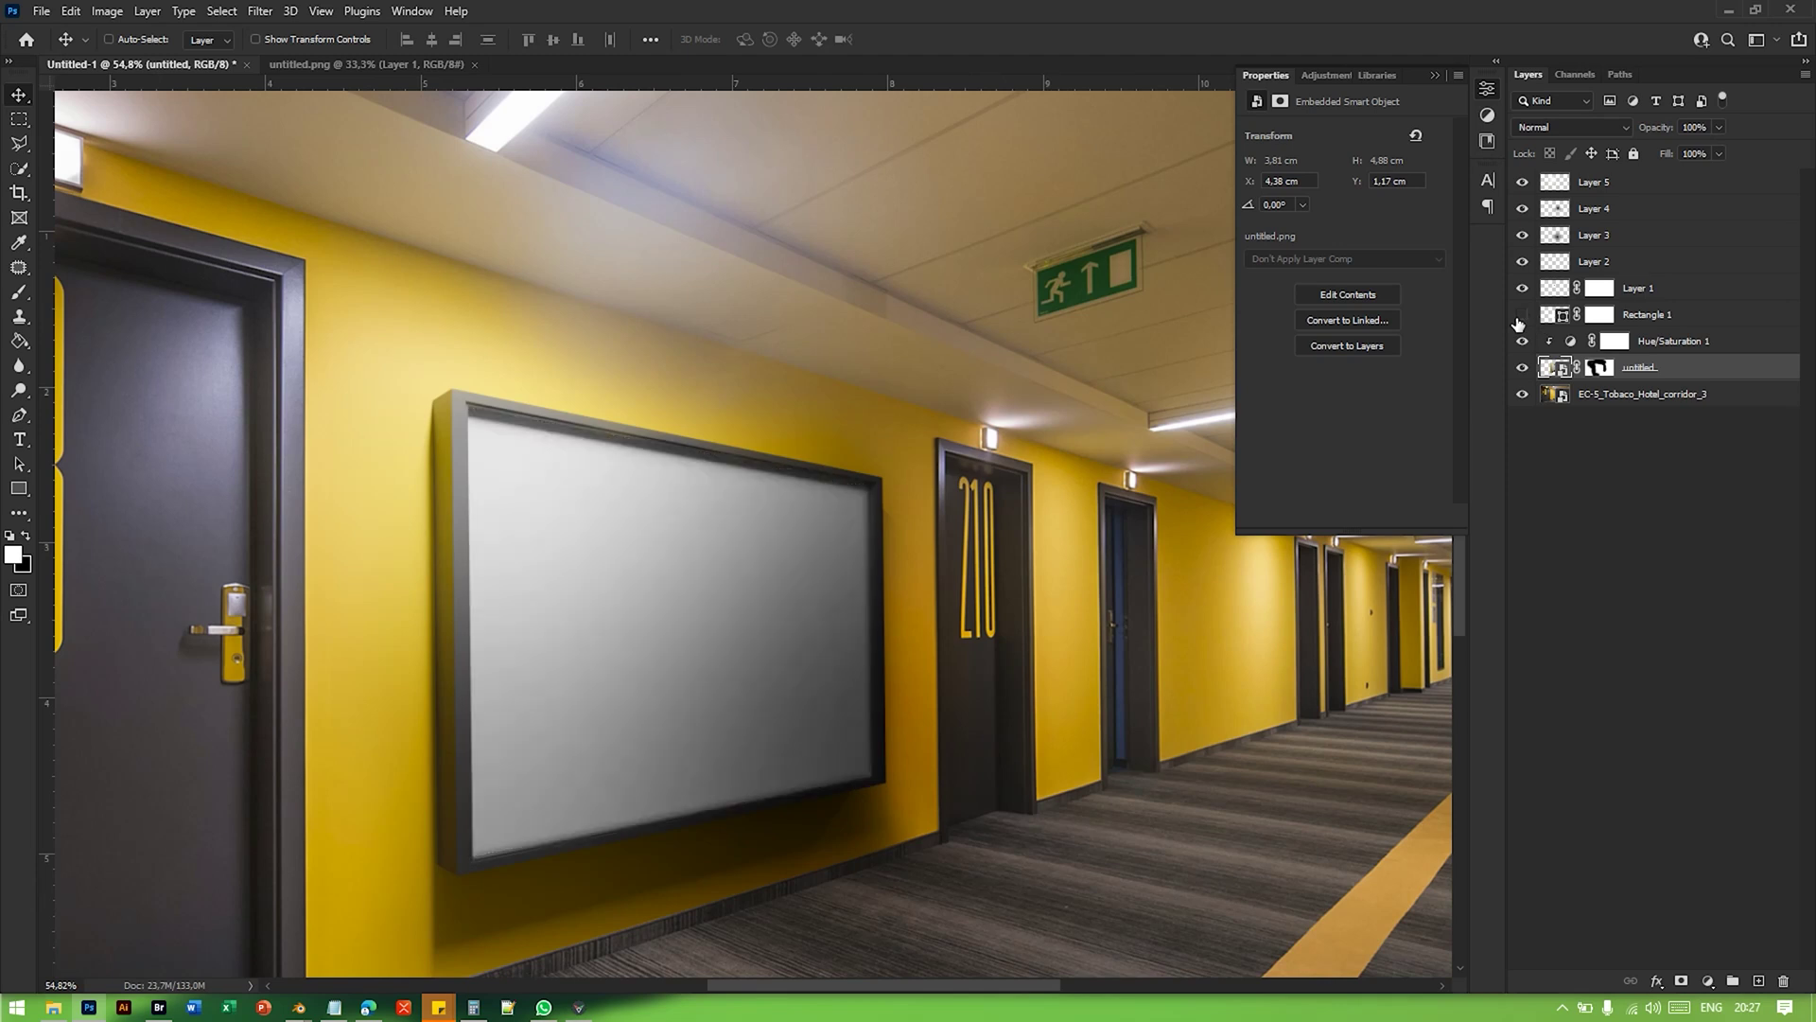
{"action": "left_click", "coordinate": [1550, 317]}
{"action": "double_click", "coordinate": [1547, 315]}
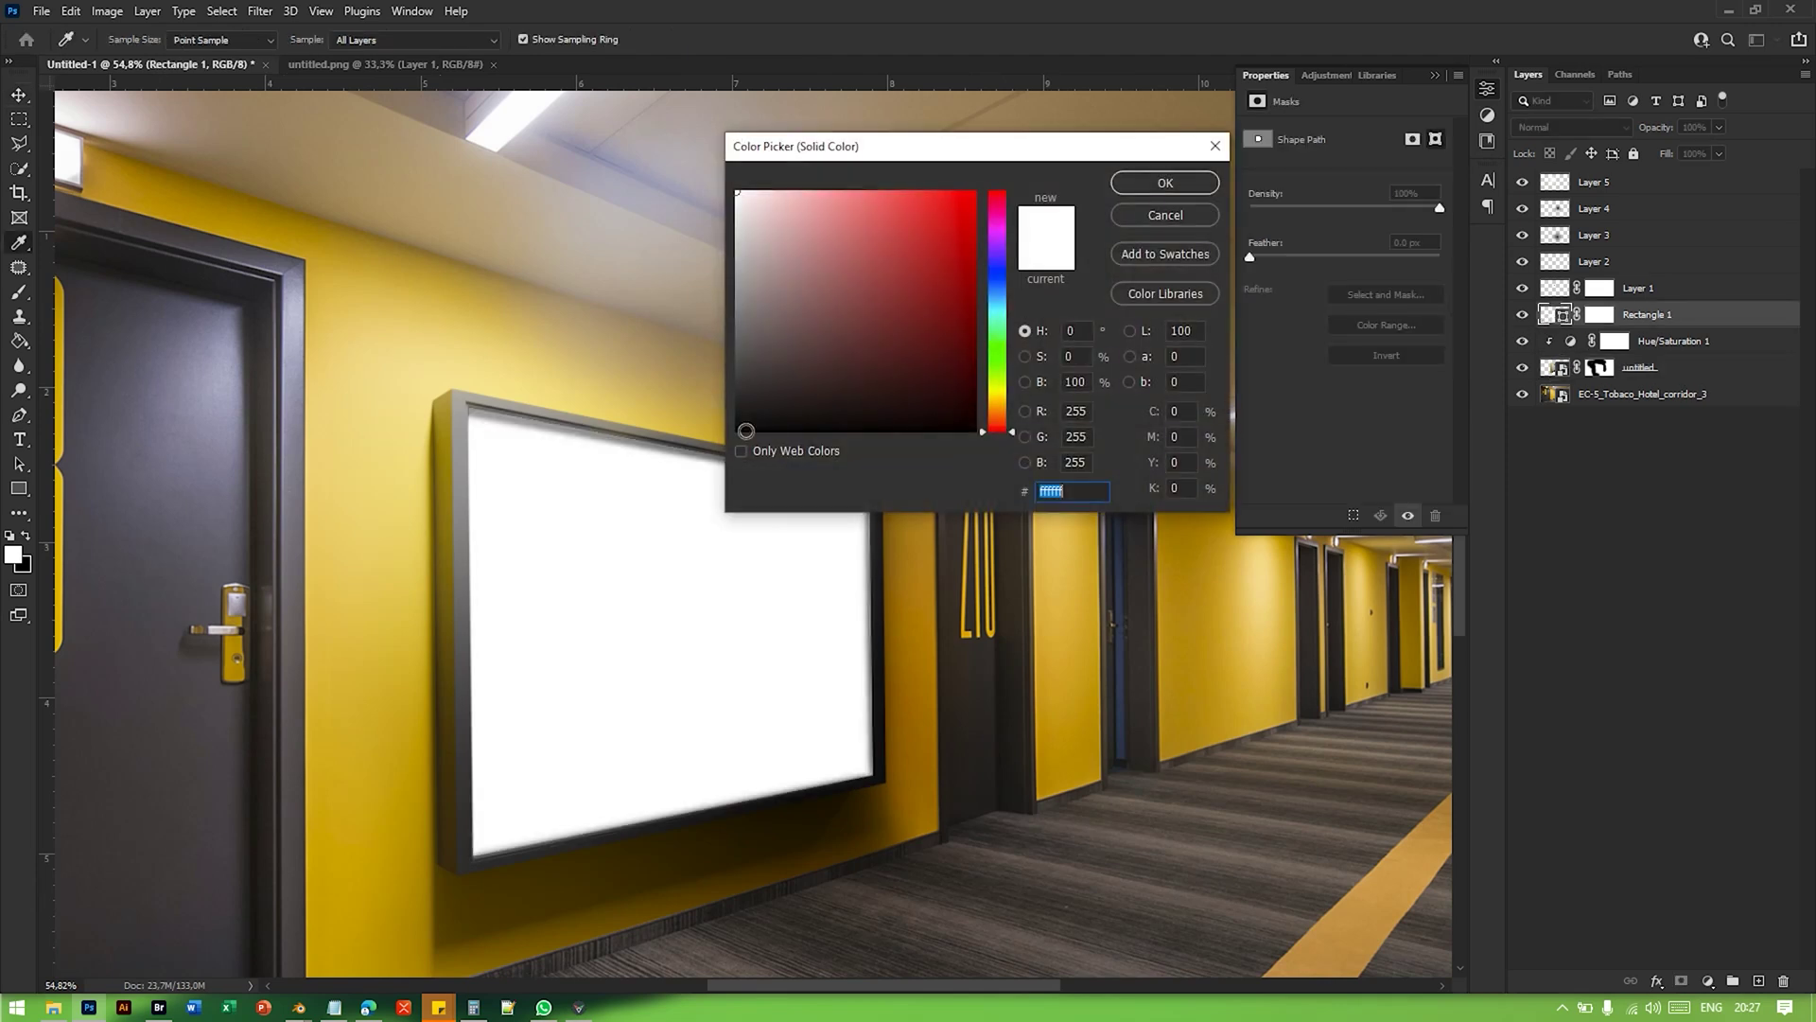
{"action": "key", "text": "Escape"}
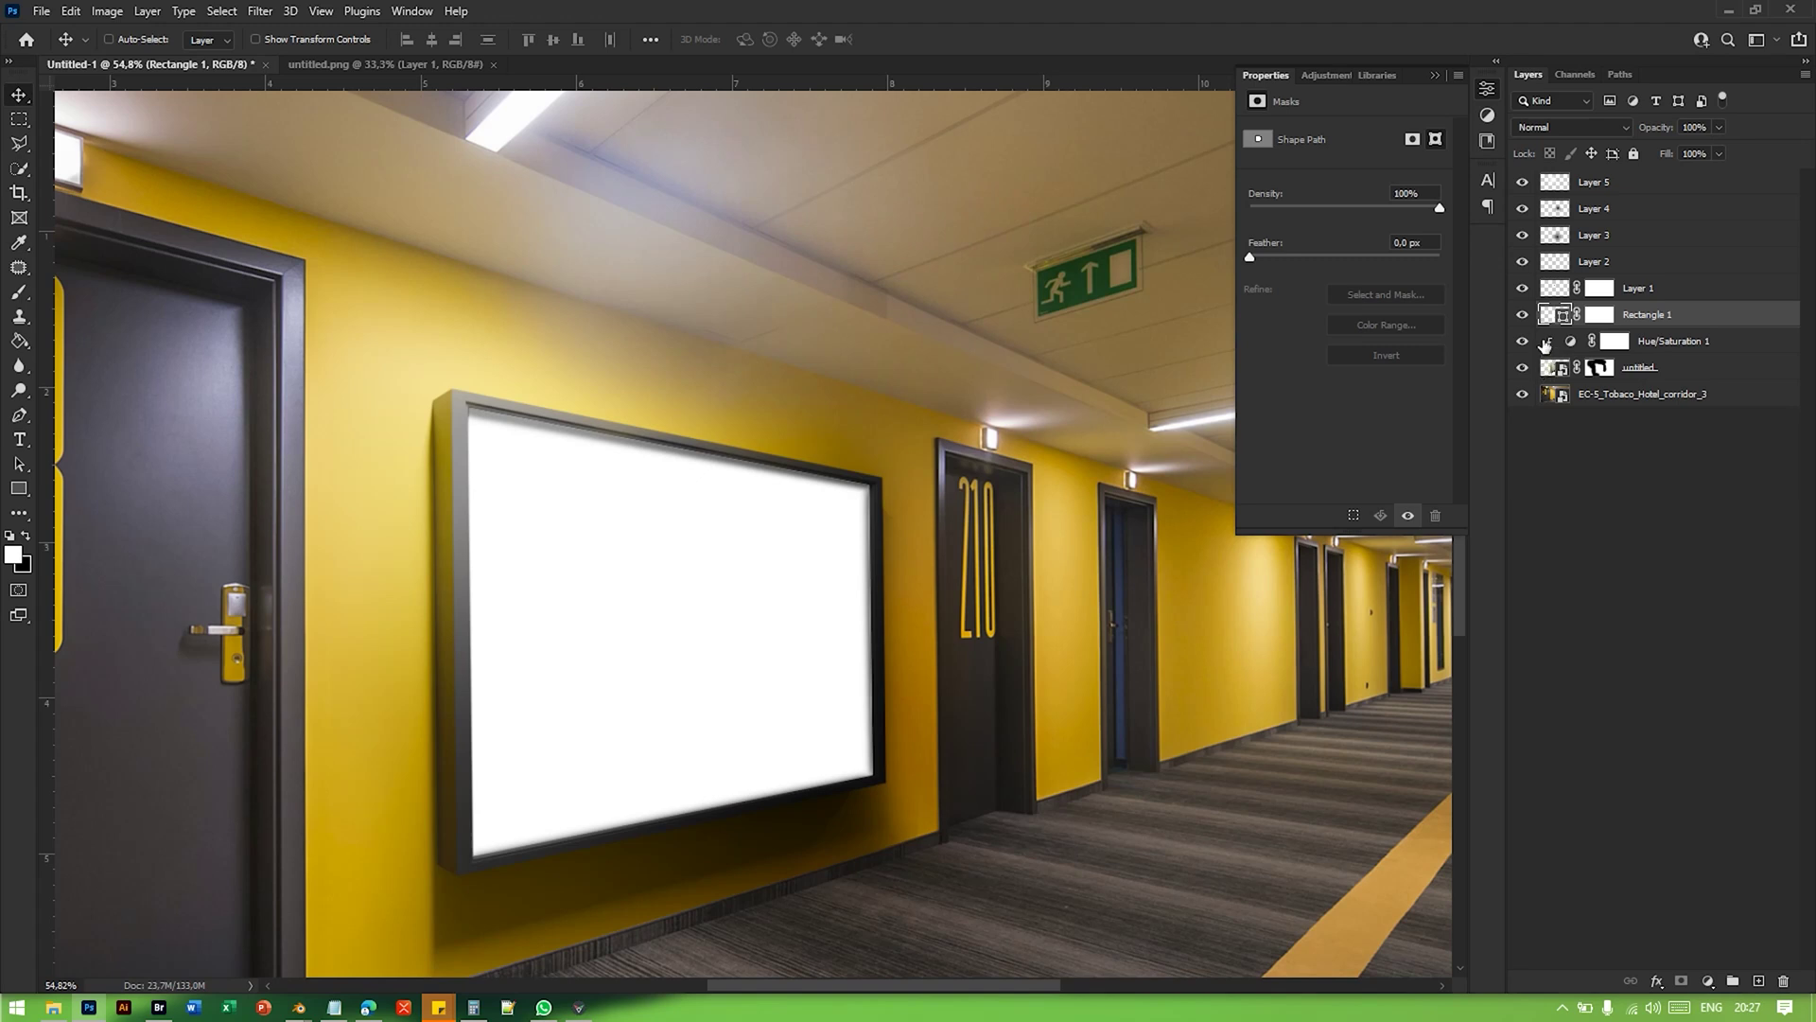
{"action": "left_click", "coordinate": [1522, 314]}
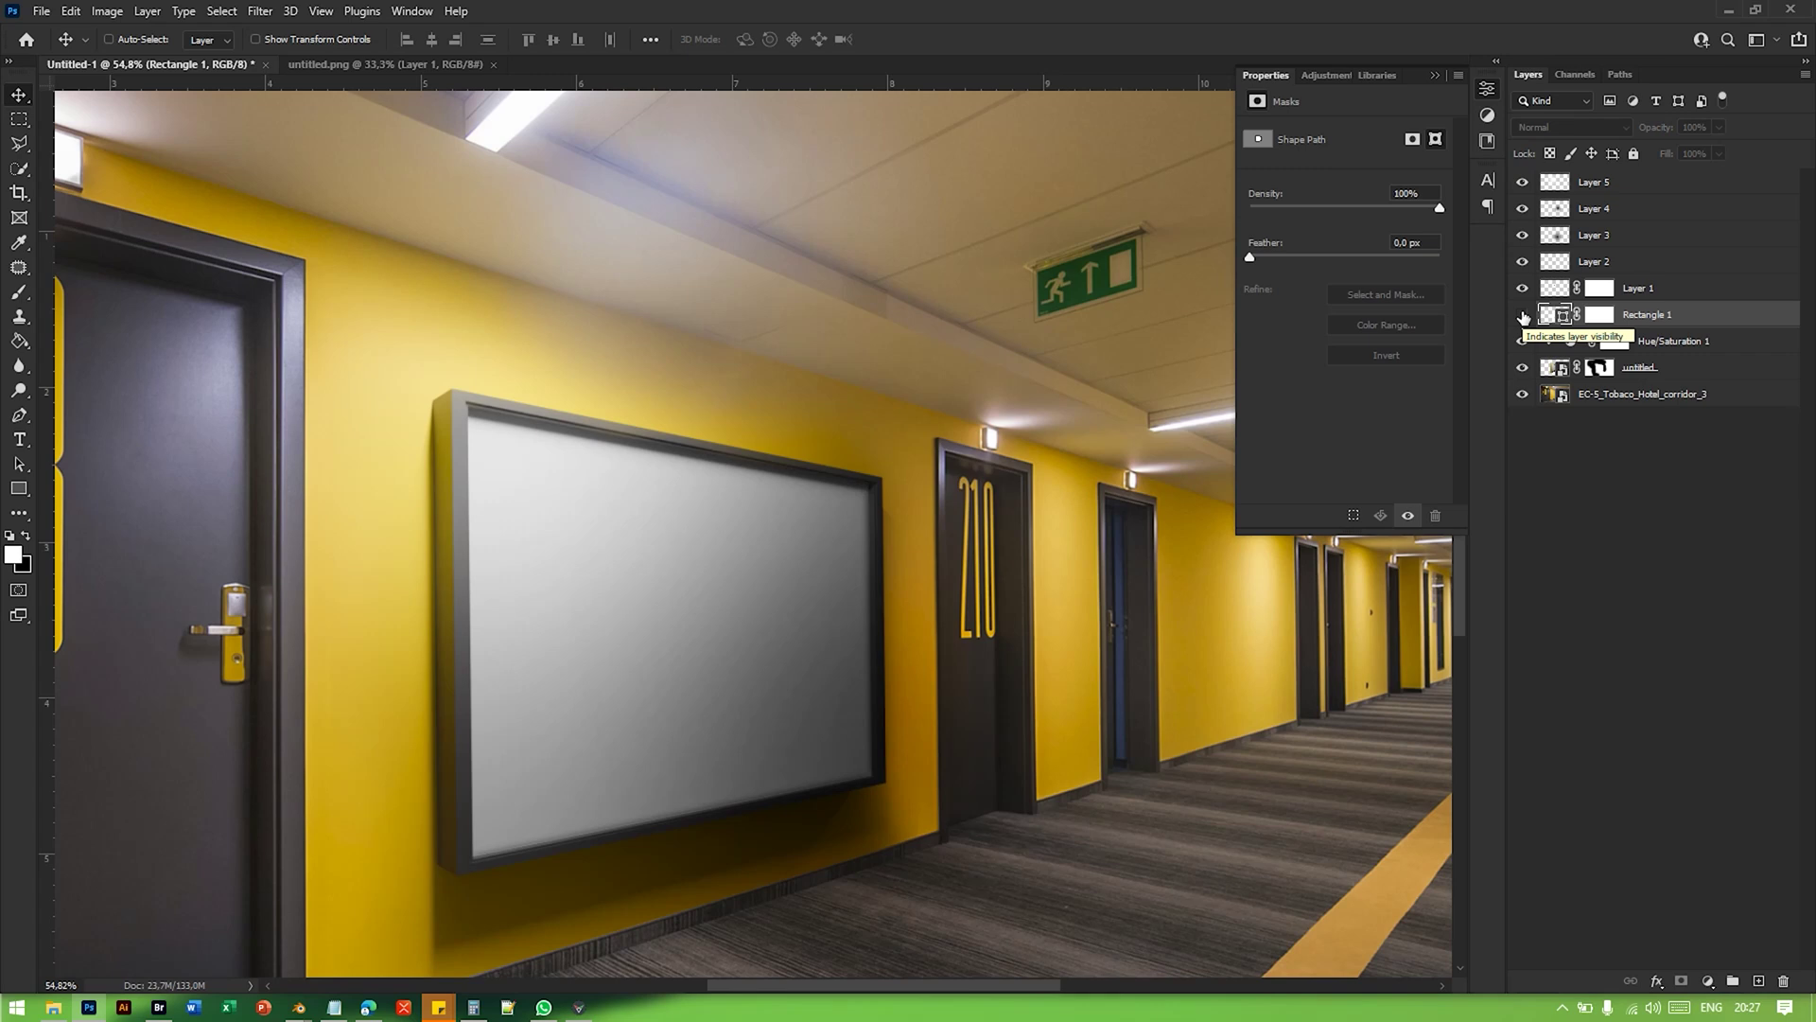
{"action": "left_click", "coordinate": [1522, 314]}
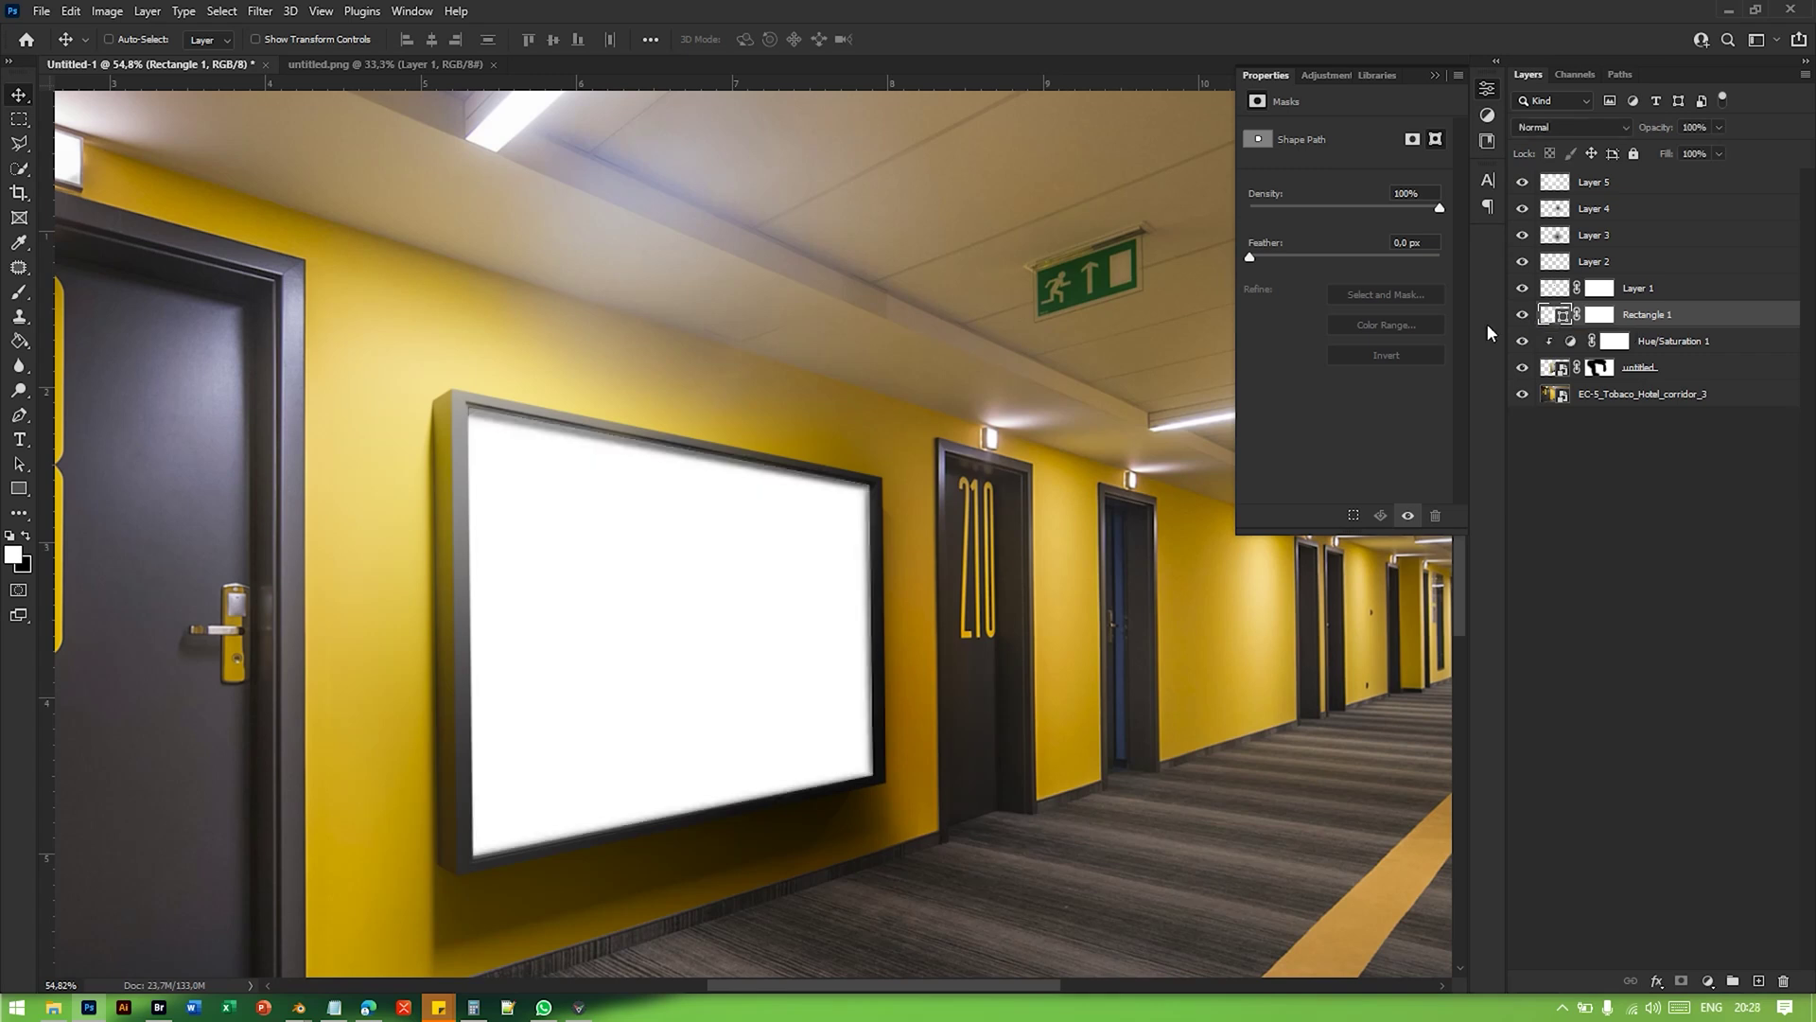
{"action": "scroll", "coordinate": [662, 547], "scroll_direction": "up", "scroll_amount": 2, "text": "alt"}
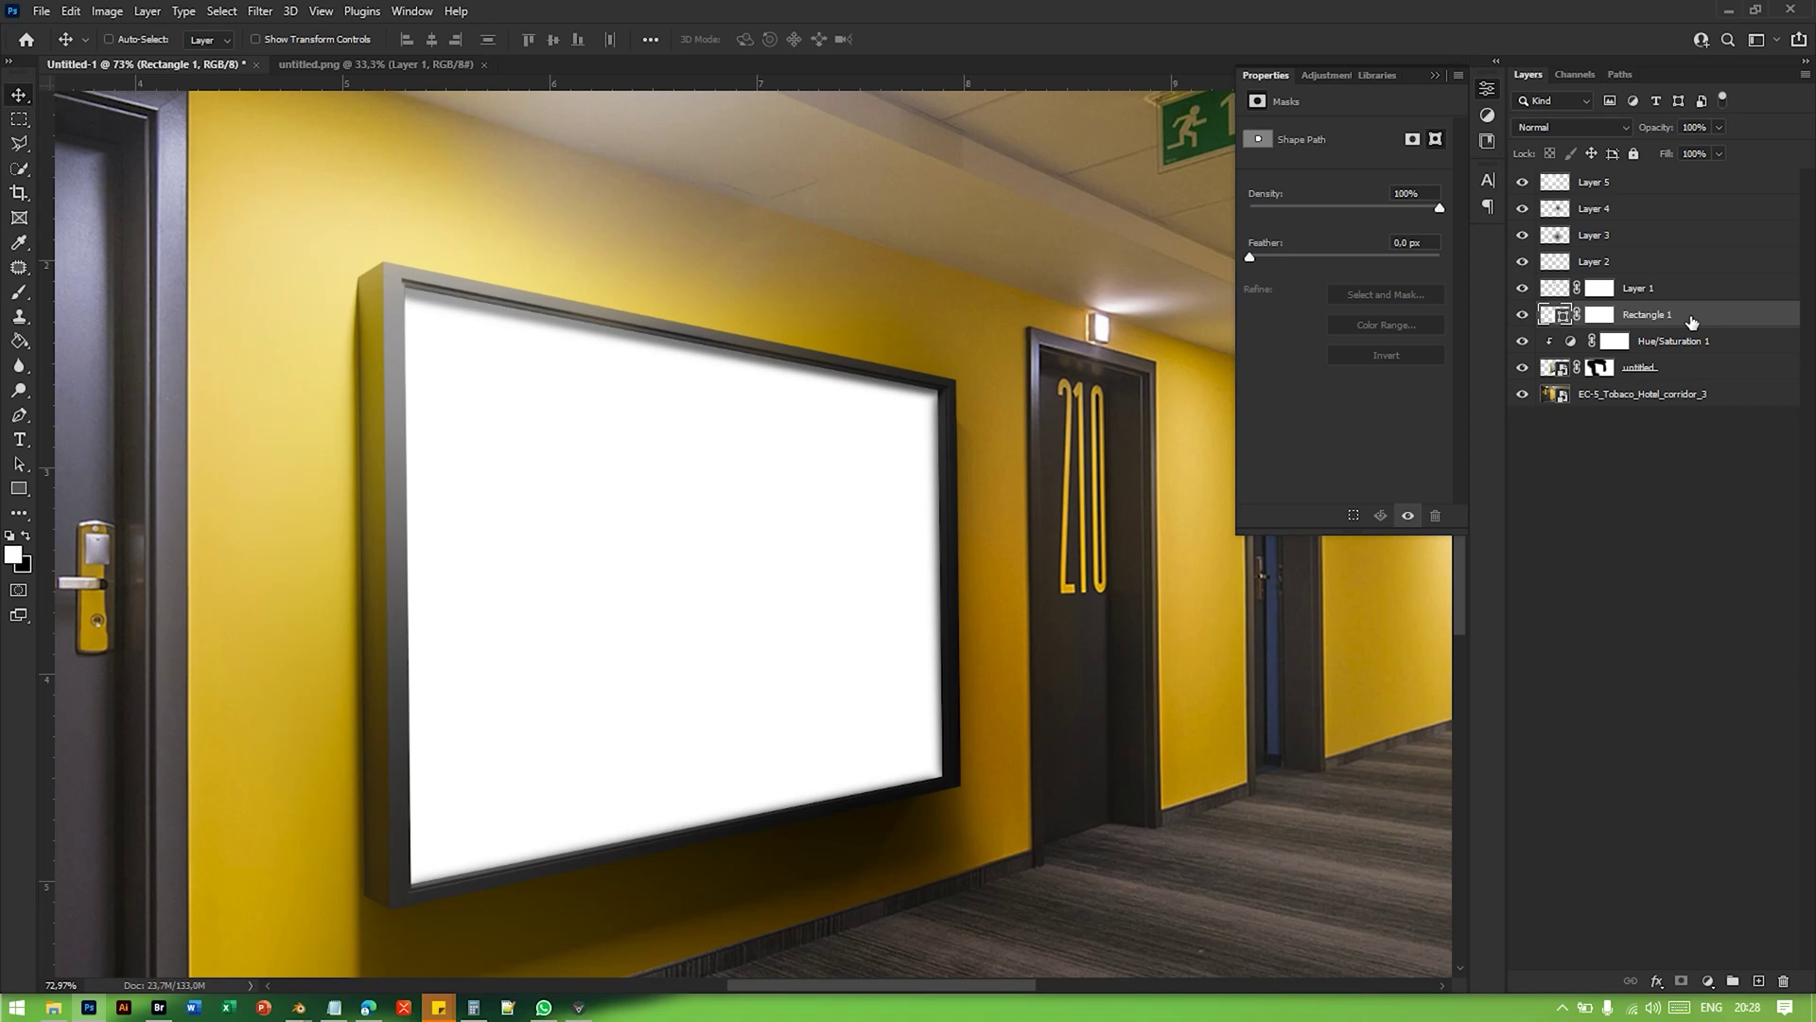
{"action": "scroll", "coordinate": [757, 577], "scroll_direction": "down", "scroll_amount": 2, "text": "alt"}
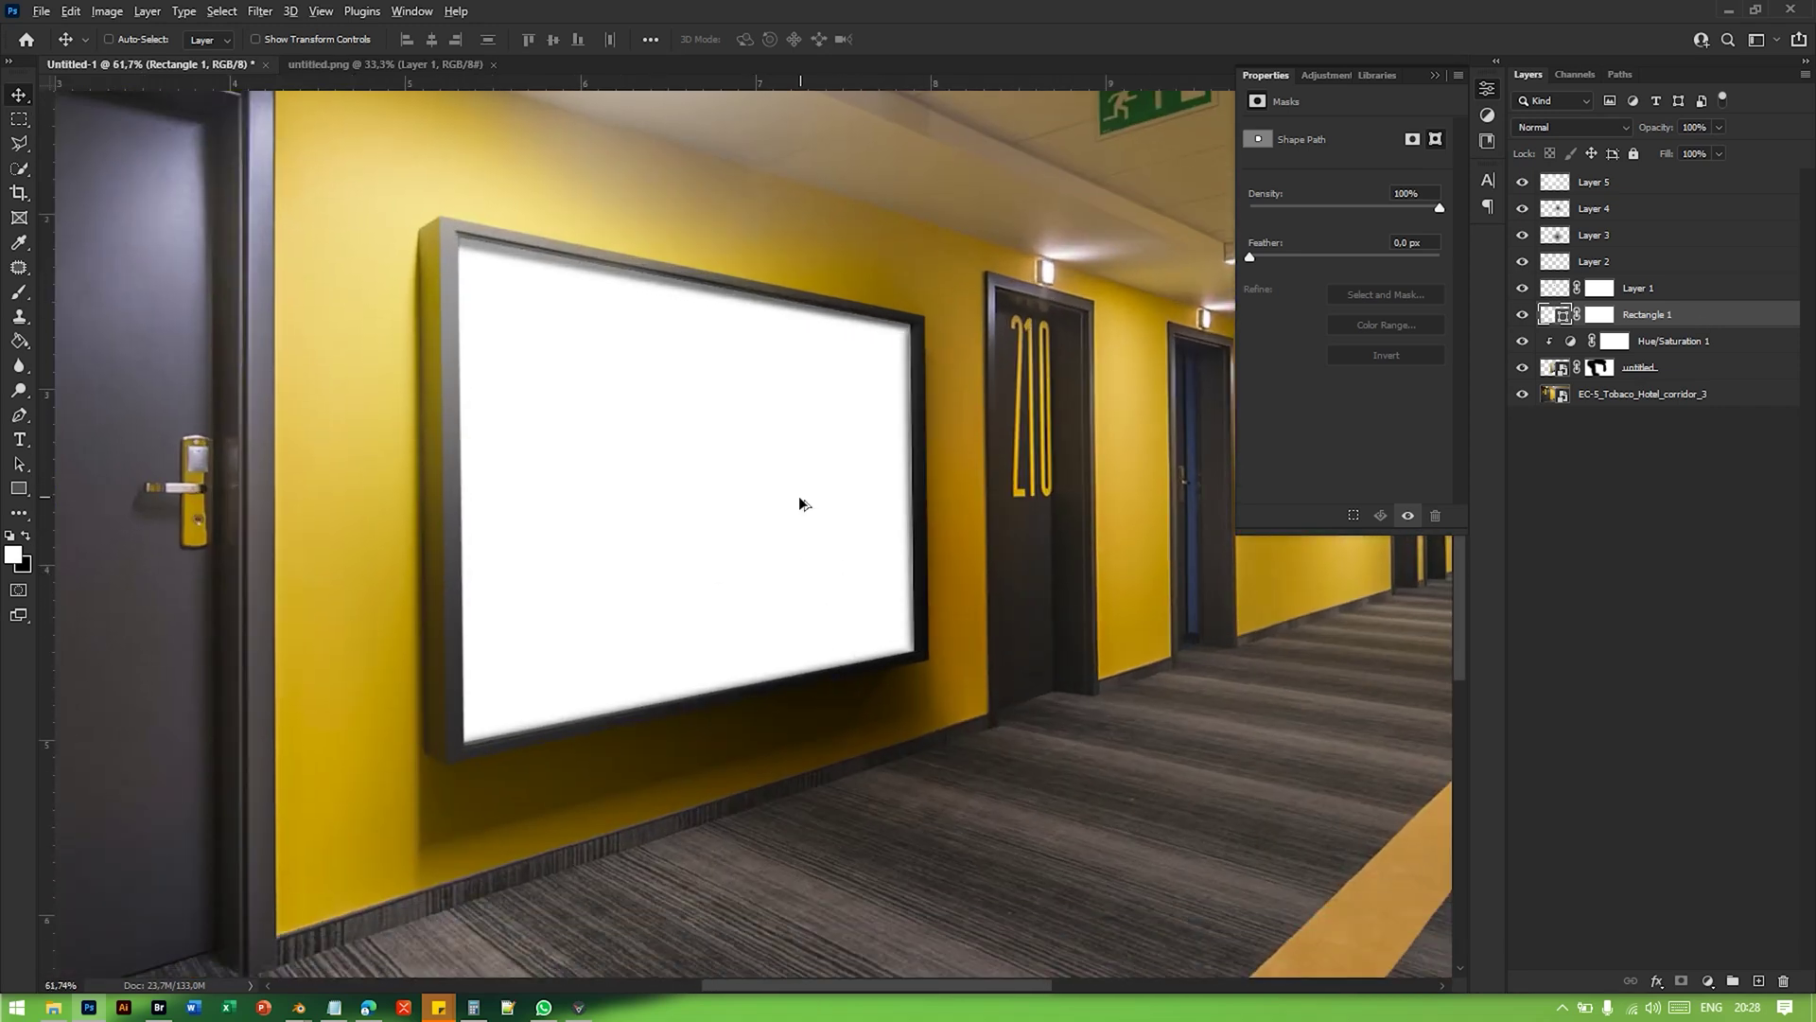
Step: Create a new white rectangle shape 300 px wide and 200 px high
{"action": "scroll", "coordinate": [799, 504], "scroll_direction": "down", "scroll_amount": 3, "text": "alt"}
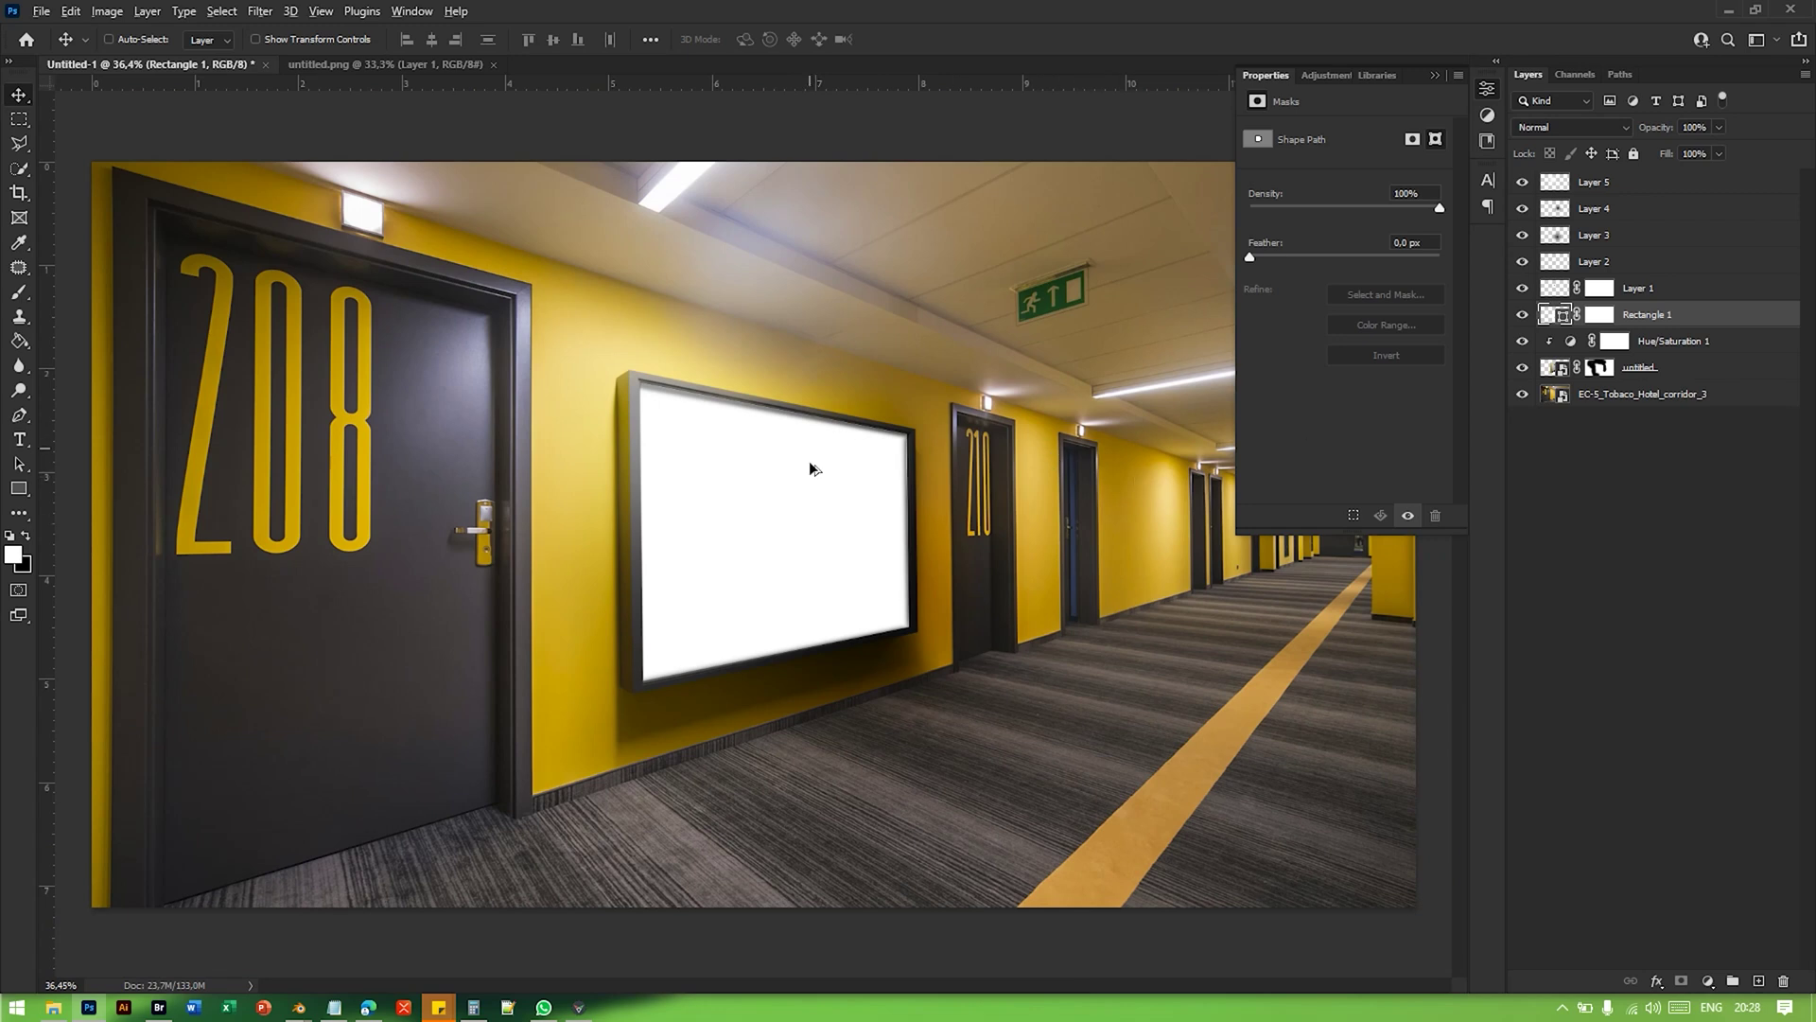
{"action": "scroll", "coordinate": [811, 468], "scroll_direction": "down", "scroll_amount": 1, "text": "alt"}
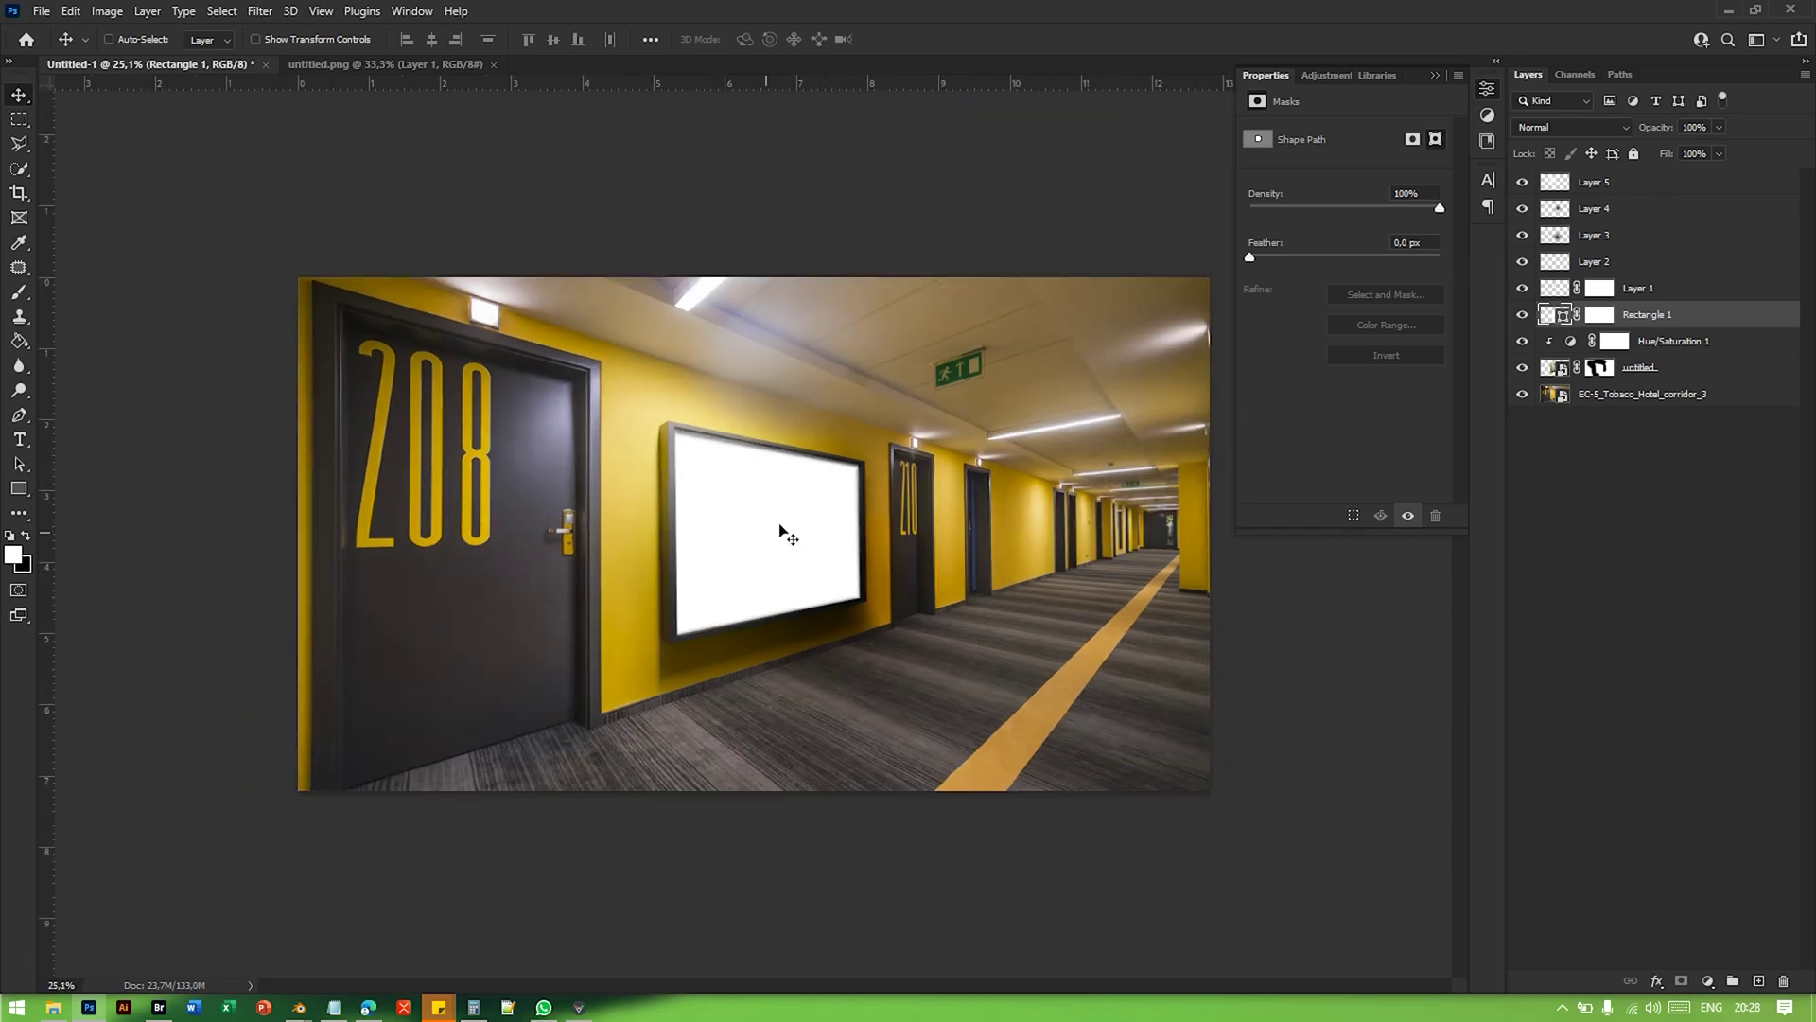
{"action": "scroll", "coordinate": [701, 539], "scroll_direction": "up", "scroll_amount": 1, "text": "alt"}
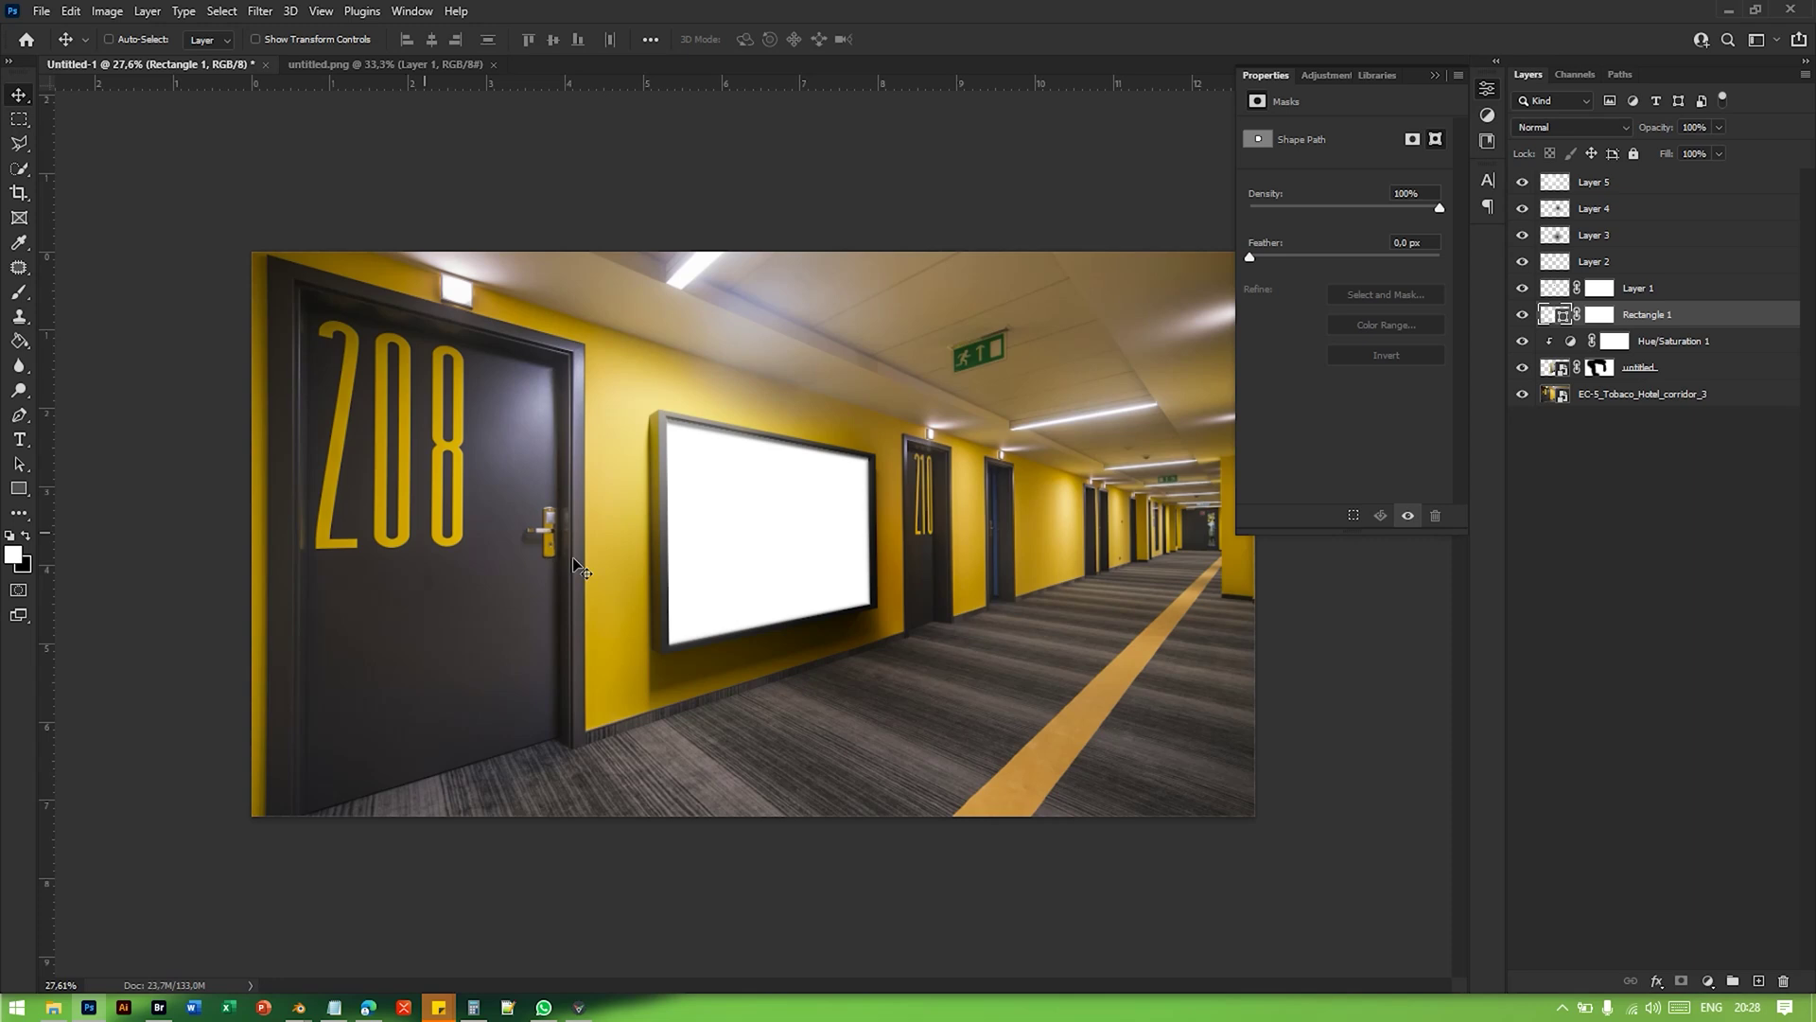
{"action": "left_click", "coordinate": [18, 488]}
{"action": "left_click", "coordinate": [842, 291]}
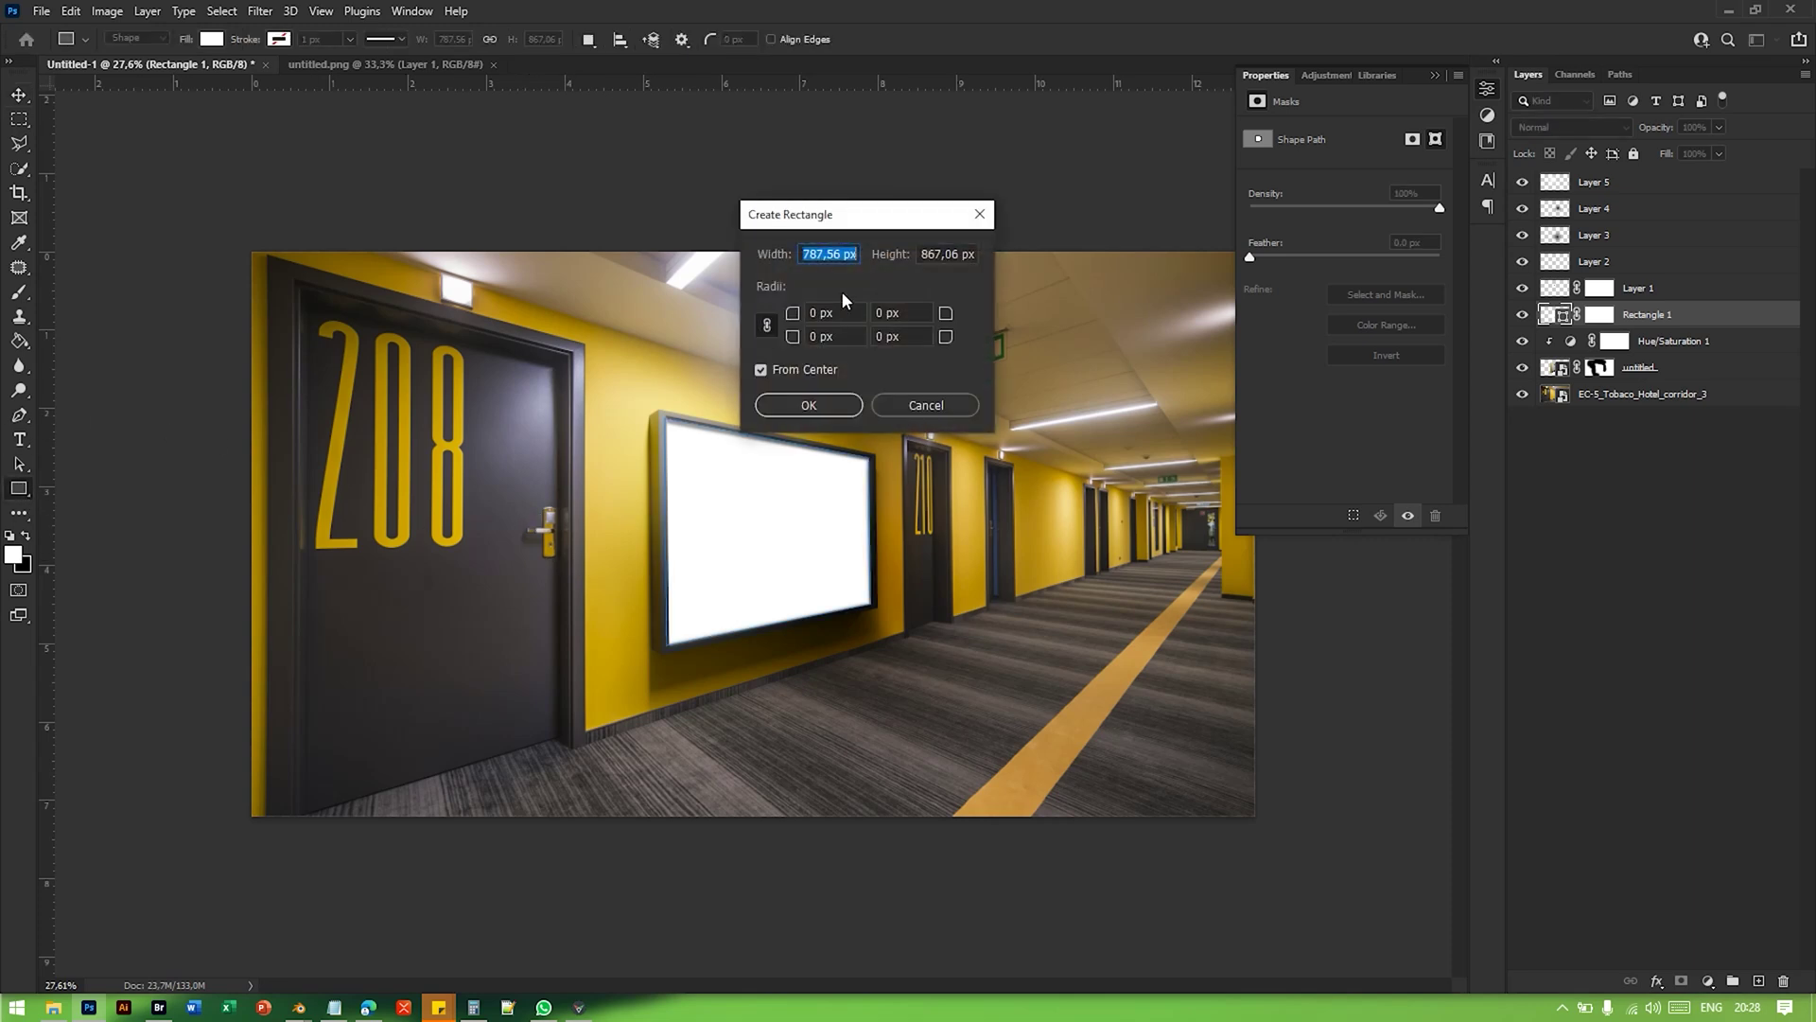
{"action": "type", "text": "300"}
{"action": "key", "text": "Tab"}
{"action": "type", "text": "200"}
{"action": "key", "text": "Return"}
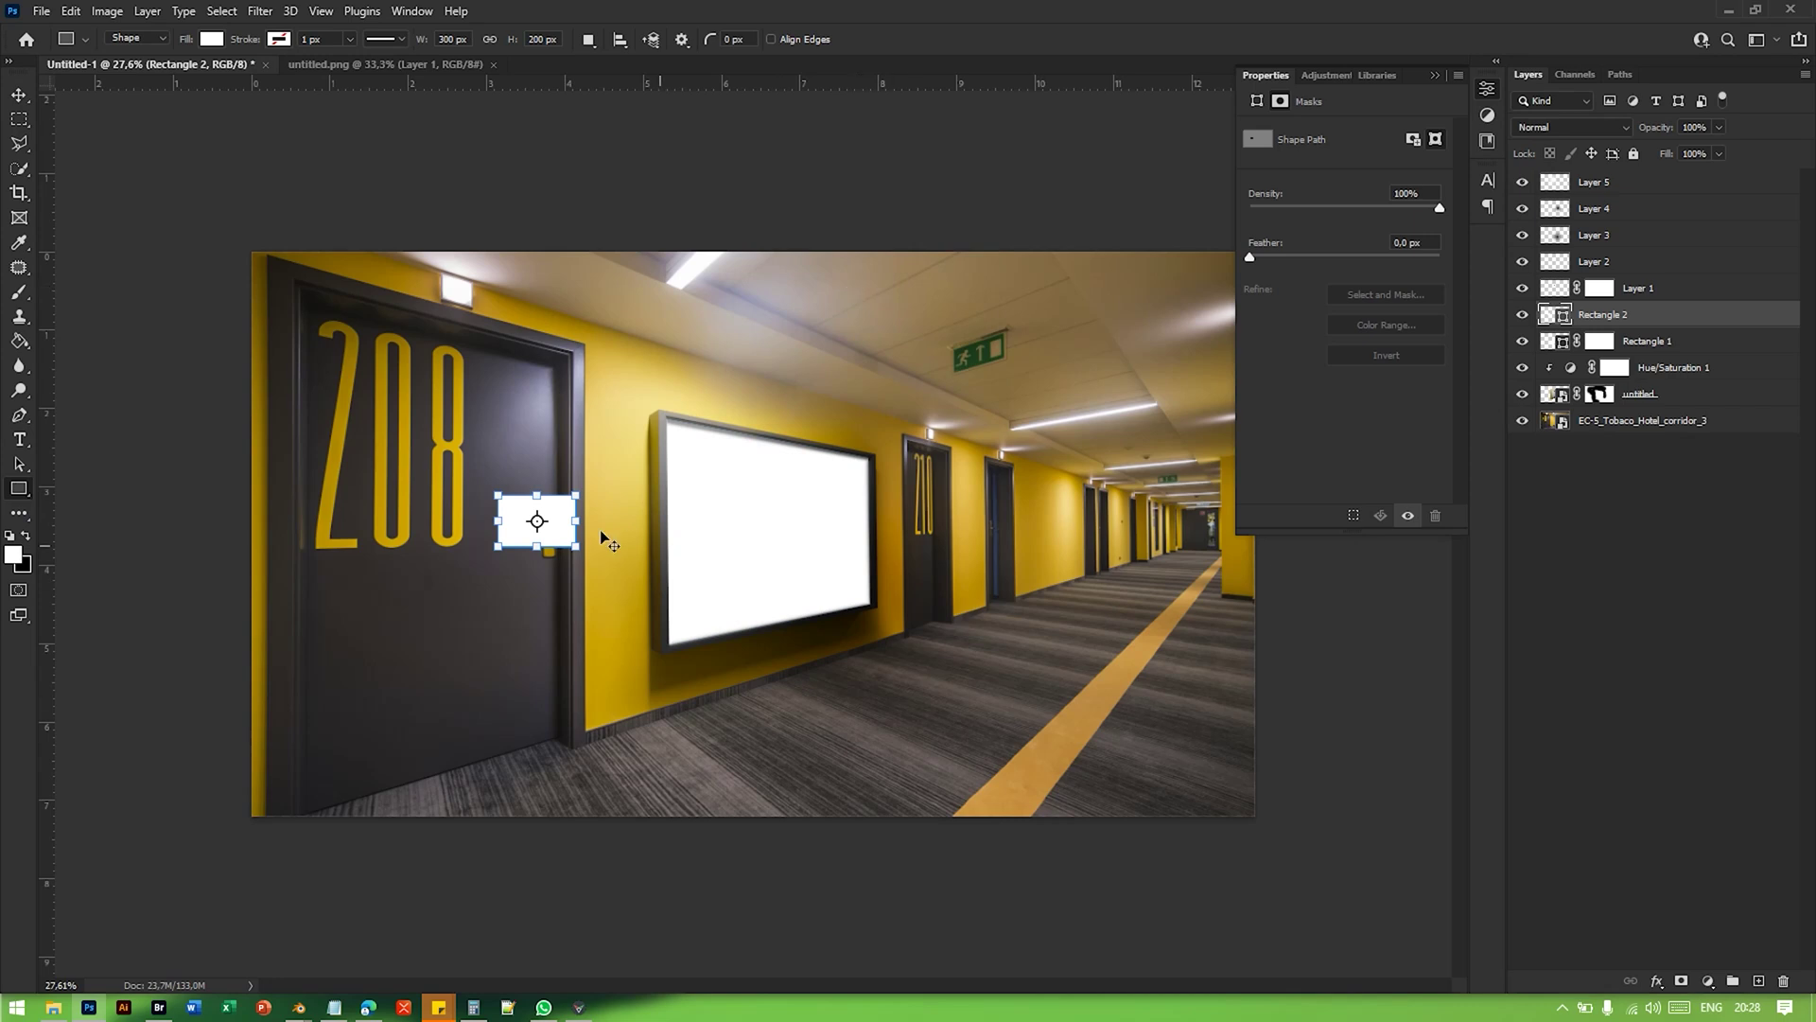
Step: Move Rectangle 2 over the board, scale it to 292% with Rectangle 1 hidden, and convert it to a smart object
{"action": "key", "text": "v"}
{"action": "scroll", "coordinate": [653, 548], "scroll_direction": "up", "scroll_amount": 5, "text": "alt"}
{"action": "left_click_drag", "start_coordinate": [511, 544], "coordinate": [908, 511]}
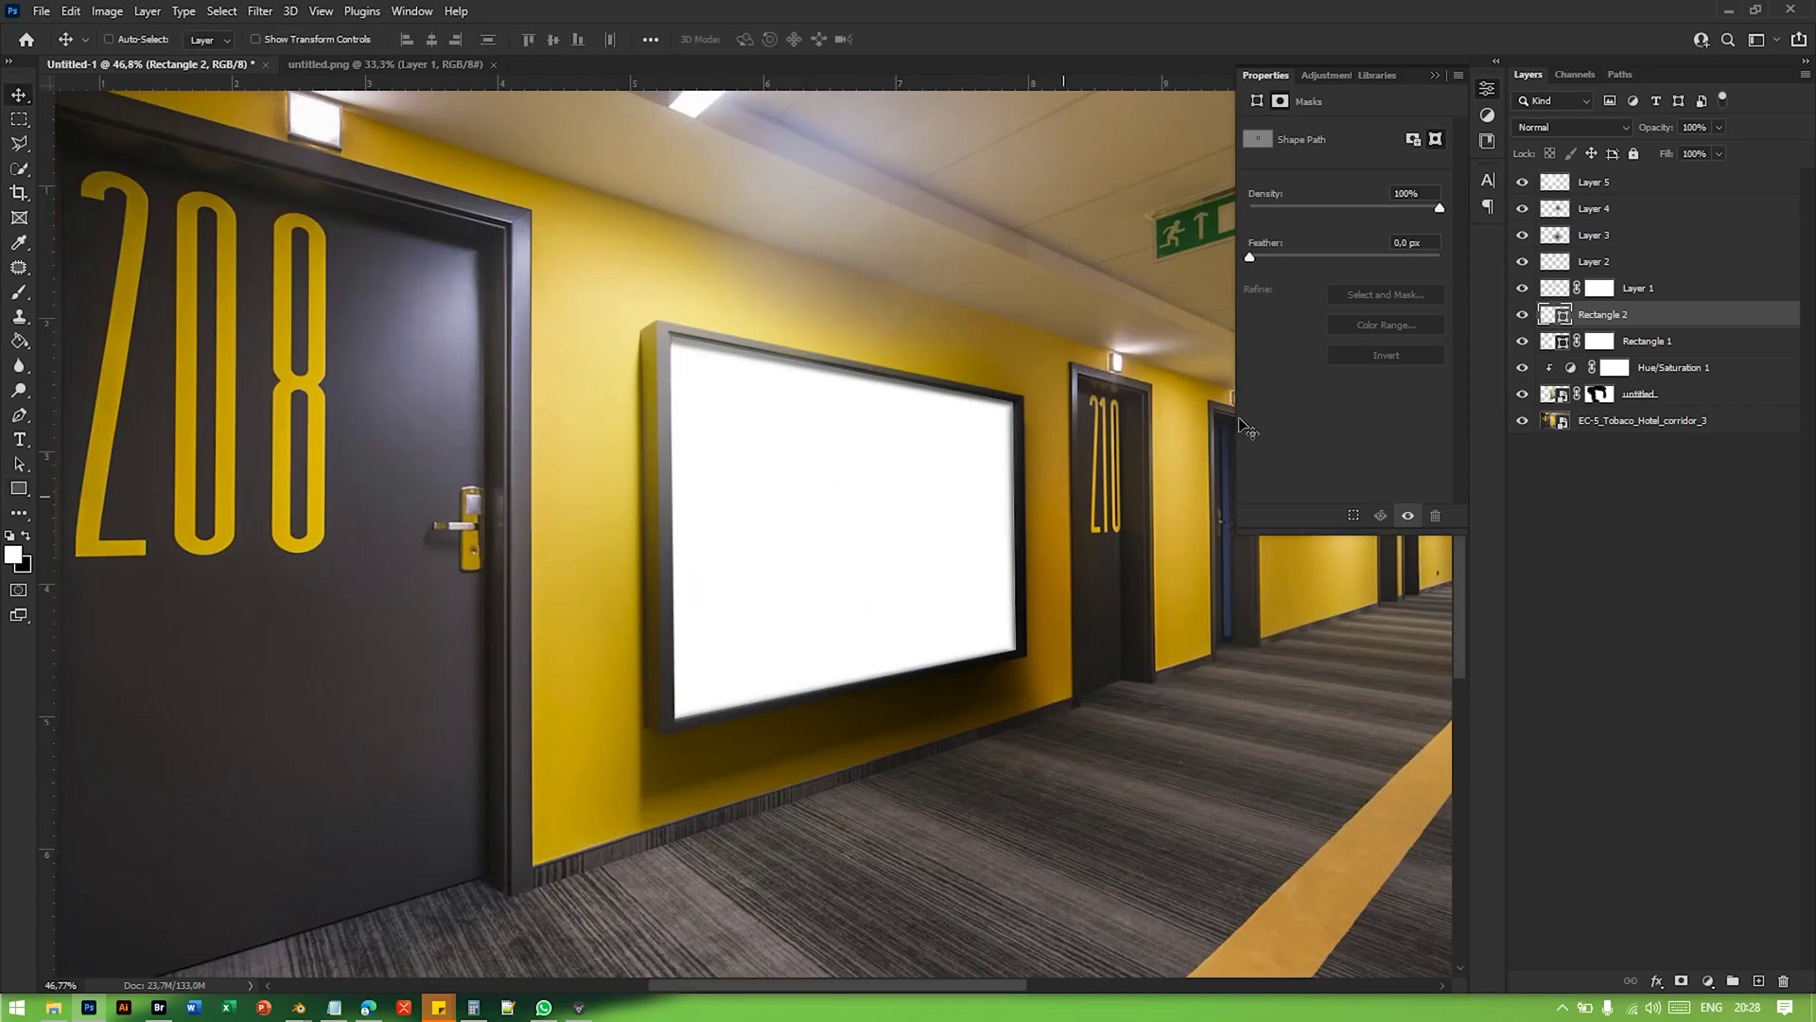
{"action": "scroll", "coordinate": [832, 539], "scroll_direction": "up", "scroll_amount": 3, "text": "alt"}
{"action": "key", "text": "ctrl+t"}
{"action": "left_click_drag", "start_coordinate": [974, 387], "coordinate": [922, 532], "text": "alt"}
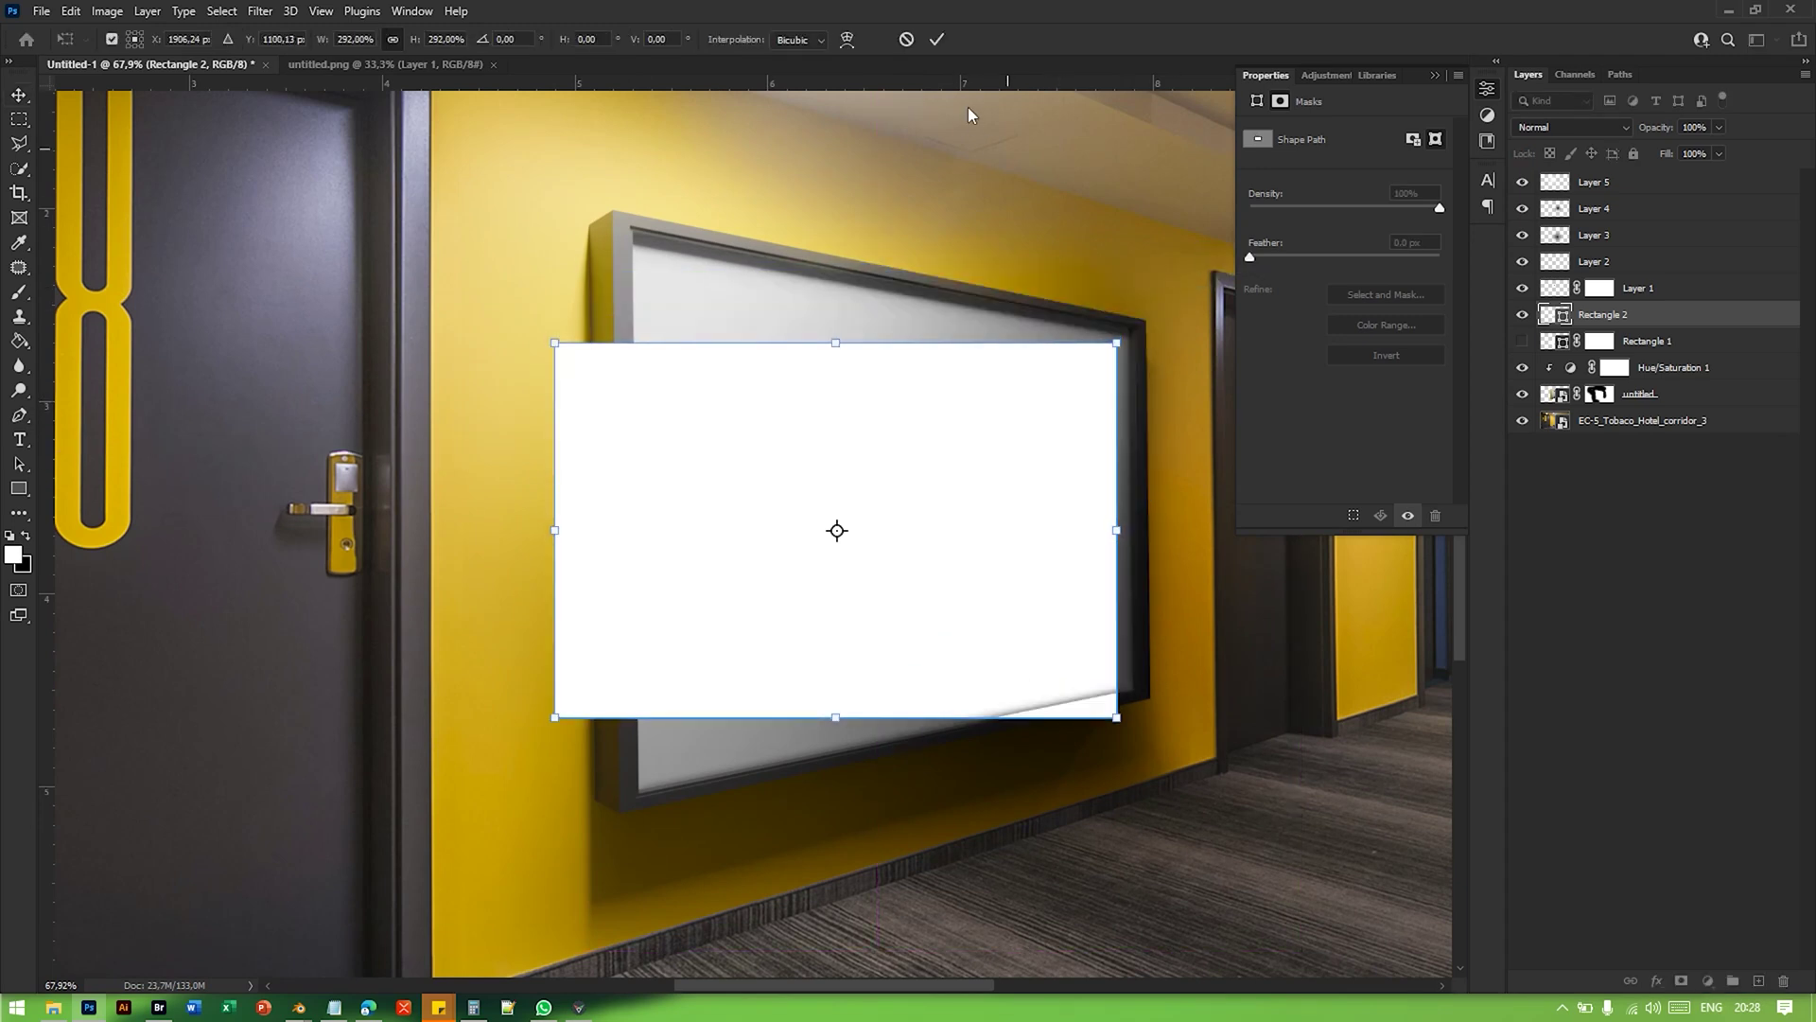
{"action": "left_click", "coordinate": [937, 40]}
{"action": "right_click", "coordinate": [1667, 321]}
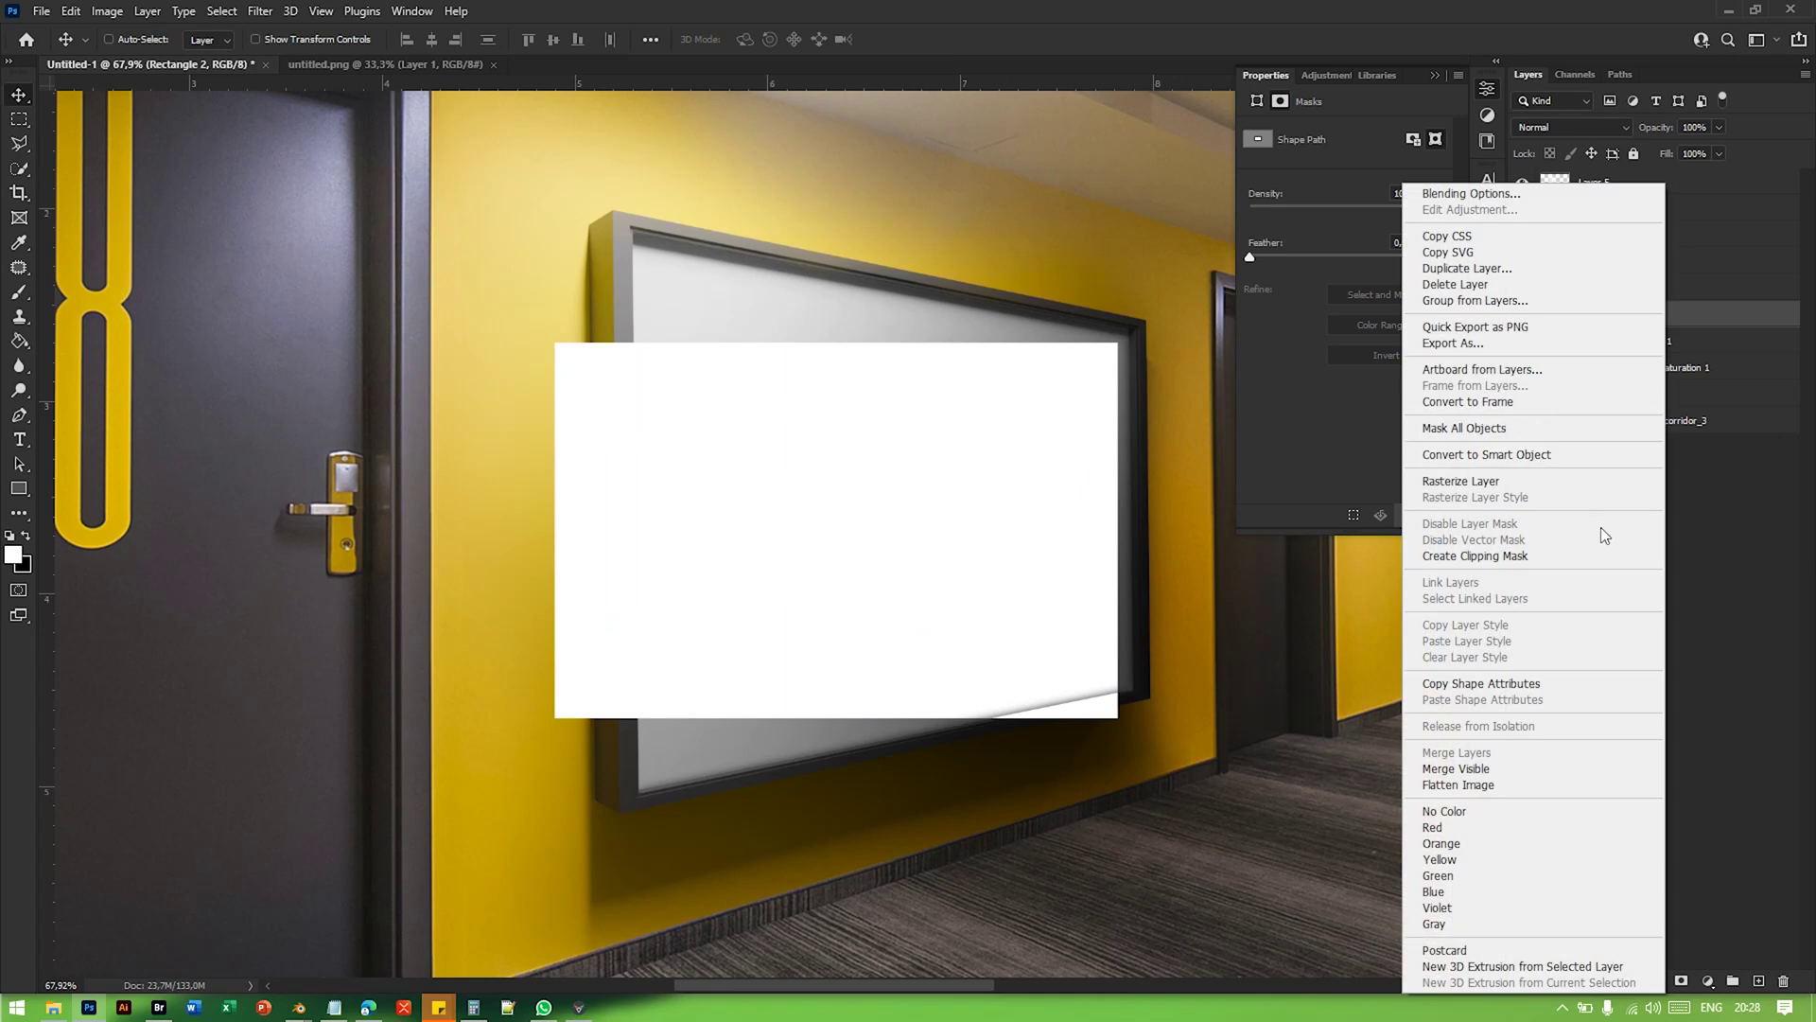
{"action": "left_click", "coordinate": [1512, 455]}
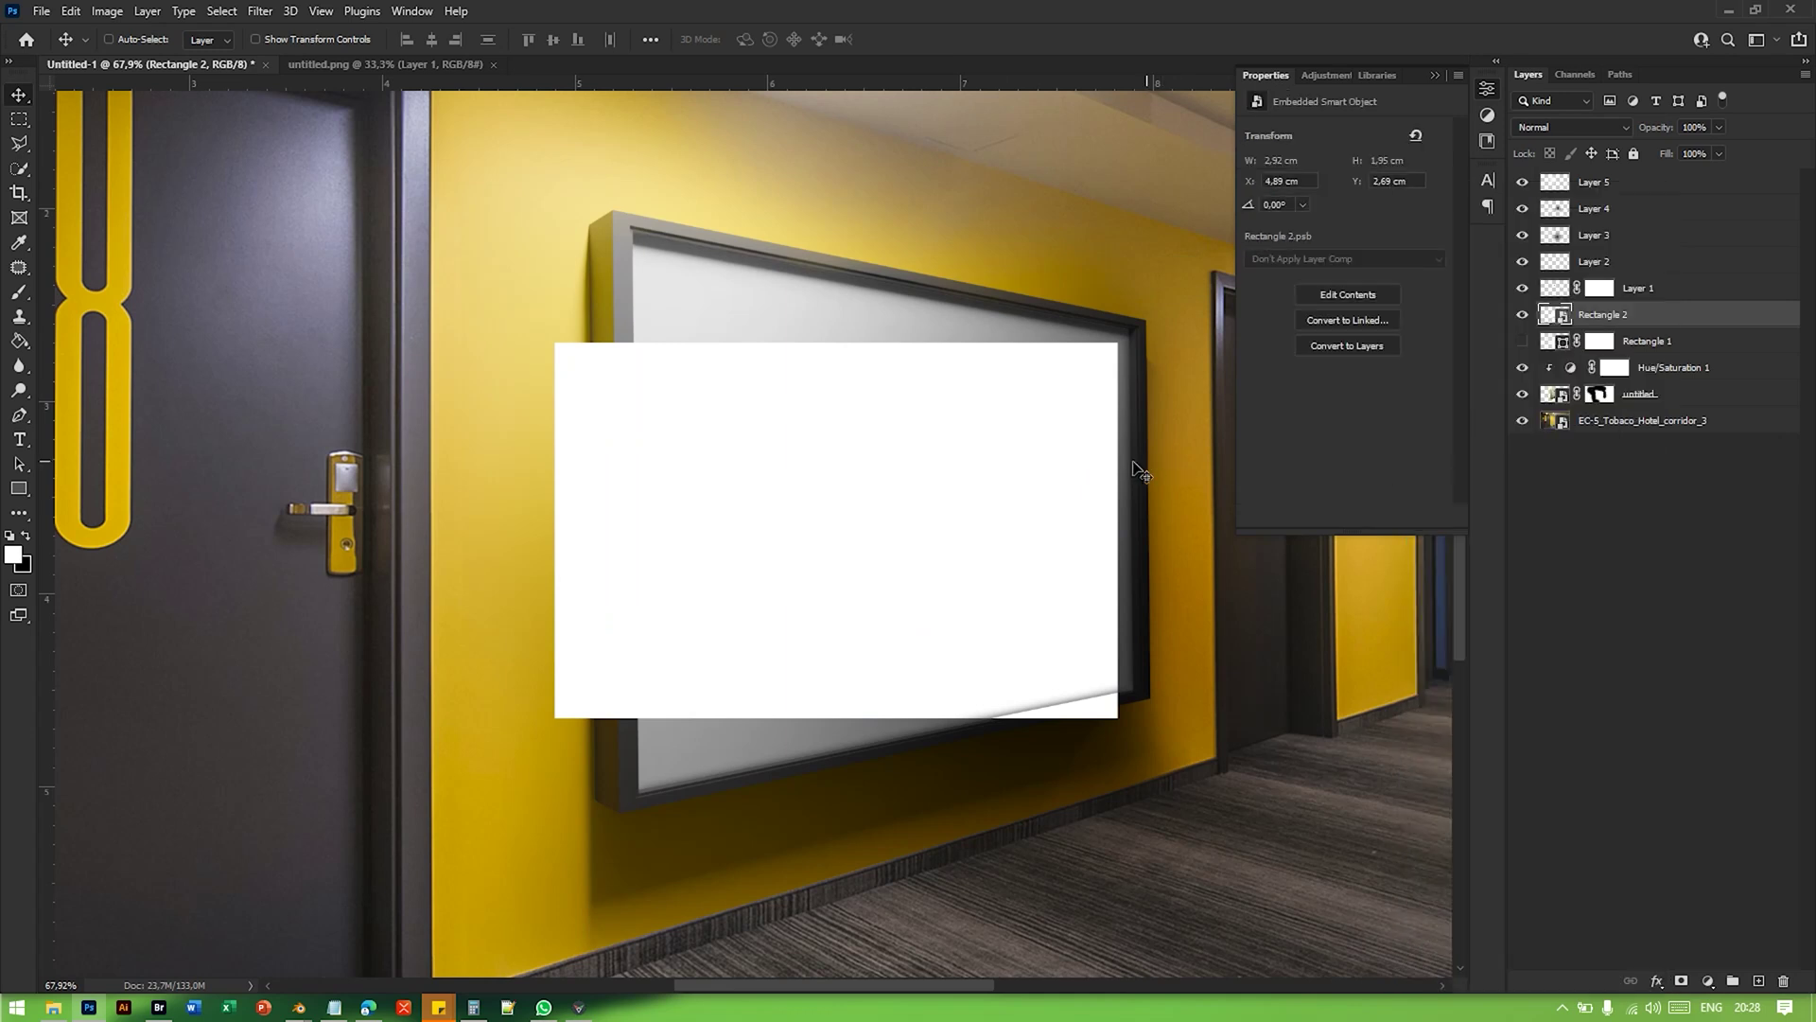
Step: Distort the Rectangle 2 smart object so its right-hand corners meet the right corners of the board's inner frame
{"action": "scroll", "coordinate": [1103, 479], "scroll_direction": "up", "scroll_amount": 5, "text": "alt"}
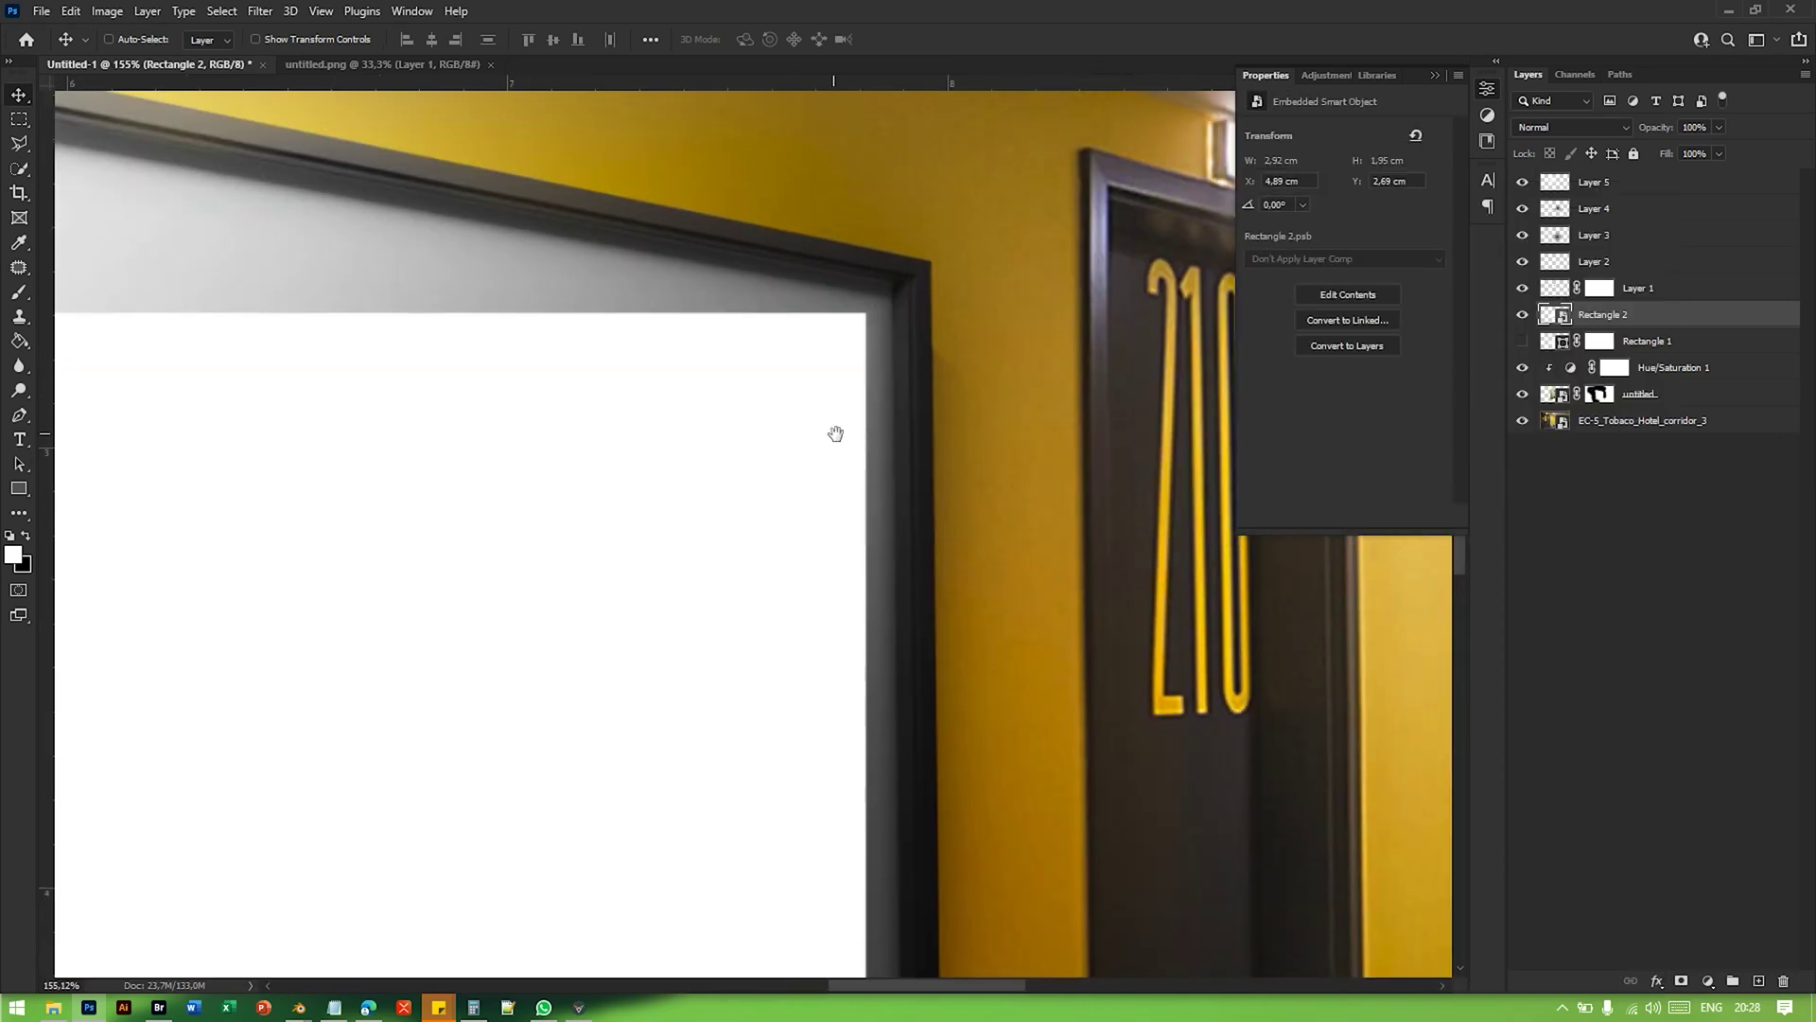
{"action": "scroll", "coordinate": [904, 328], "scroll_direction": "up", "scroll_amount": 3, "text": "alt"}
{"action": "left_click_drag", "start_coordinate": [768, 441], "coordinate": [826, 359]}
{"action": "scroll", "coordinate": [827, 360], "scroll_direction": "up", "scroll_amount": 2, "text": "alt"}
{"action": "scroll", "coordinate": [762, 450], "scroll_direction": "down", "scroll_amount": 2, "text": "alt"}
{"action": "left_click_drag", "start_coordinate": [762, 605], "coordinate": [681, 246]}
{"action": "key", "text": "ctrl+t"}
{"action": "left_click_drag", "start_coordinate": [876, 456], "coordinate": [900, 364]}
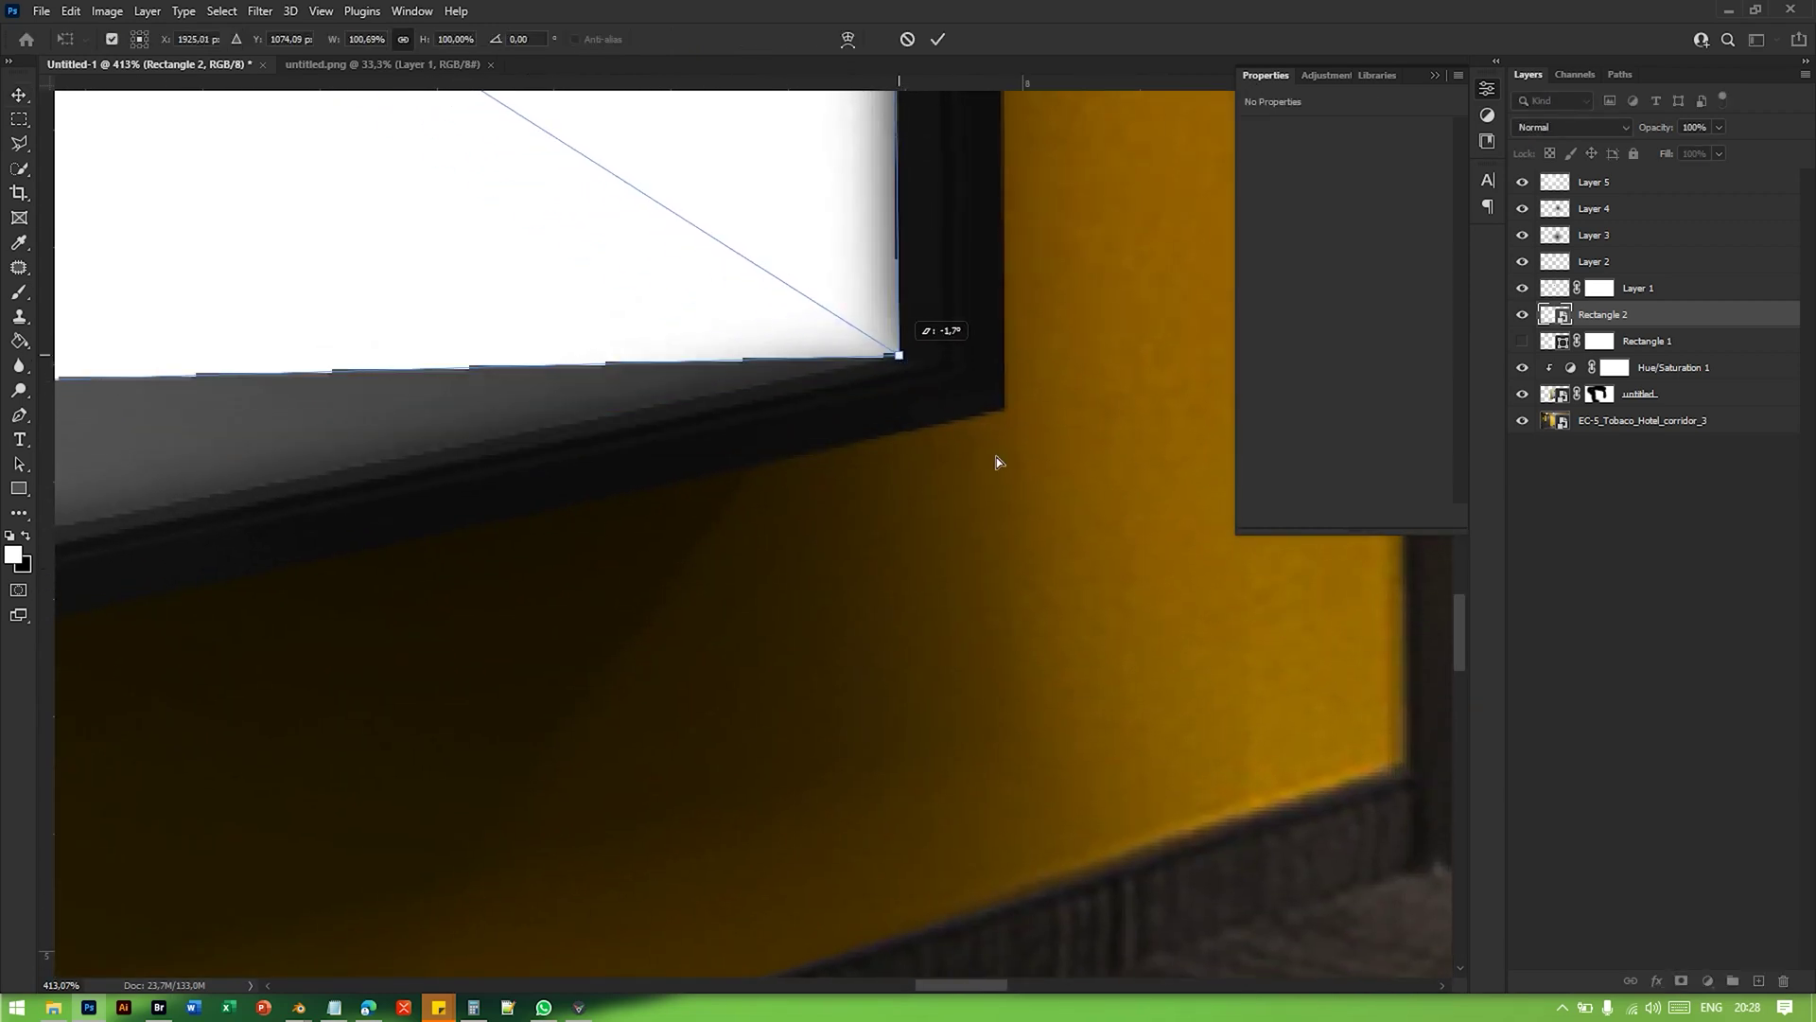
Step: Distort the smart object's left-hand corners to slightly overlap the board's left frame bar and apply the transform
{"action": "scroll", "coordinate": [1017, 511], "scroll_direction": "down", "scroll_amount": 5, "text": "alt"}
{"action": "scroll", "coordinate": [511, 445], "scroll_direction": "up", "scroll_amount": 4, "text": "ctrl"}
{"action": "scroll", "coordinate": [459, 531], "scroll_direction": "up", "scroll_amount": 3, "text": "alt"}
{"action": "left_click_drag", "start_coordinate": [316, 464], "coordinate": [553, 764], "text": "ctrl"}
{"action": "scroll", "coordinate": [608, 511], "scroll_direction": "up", "scroll_amount": 10}
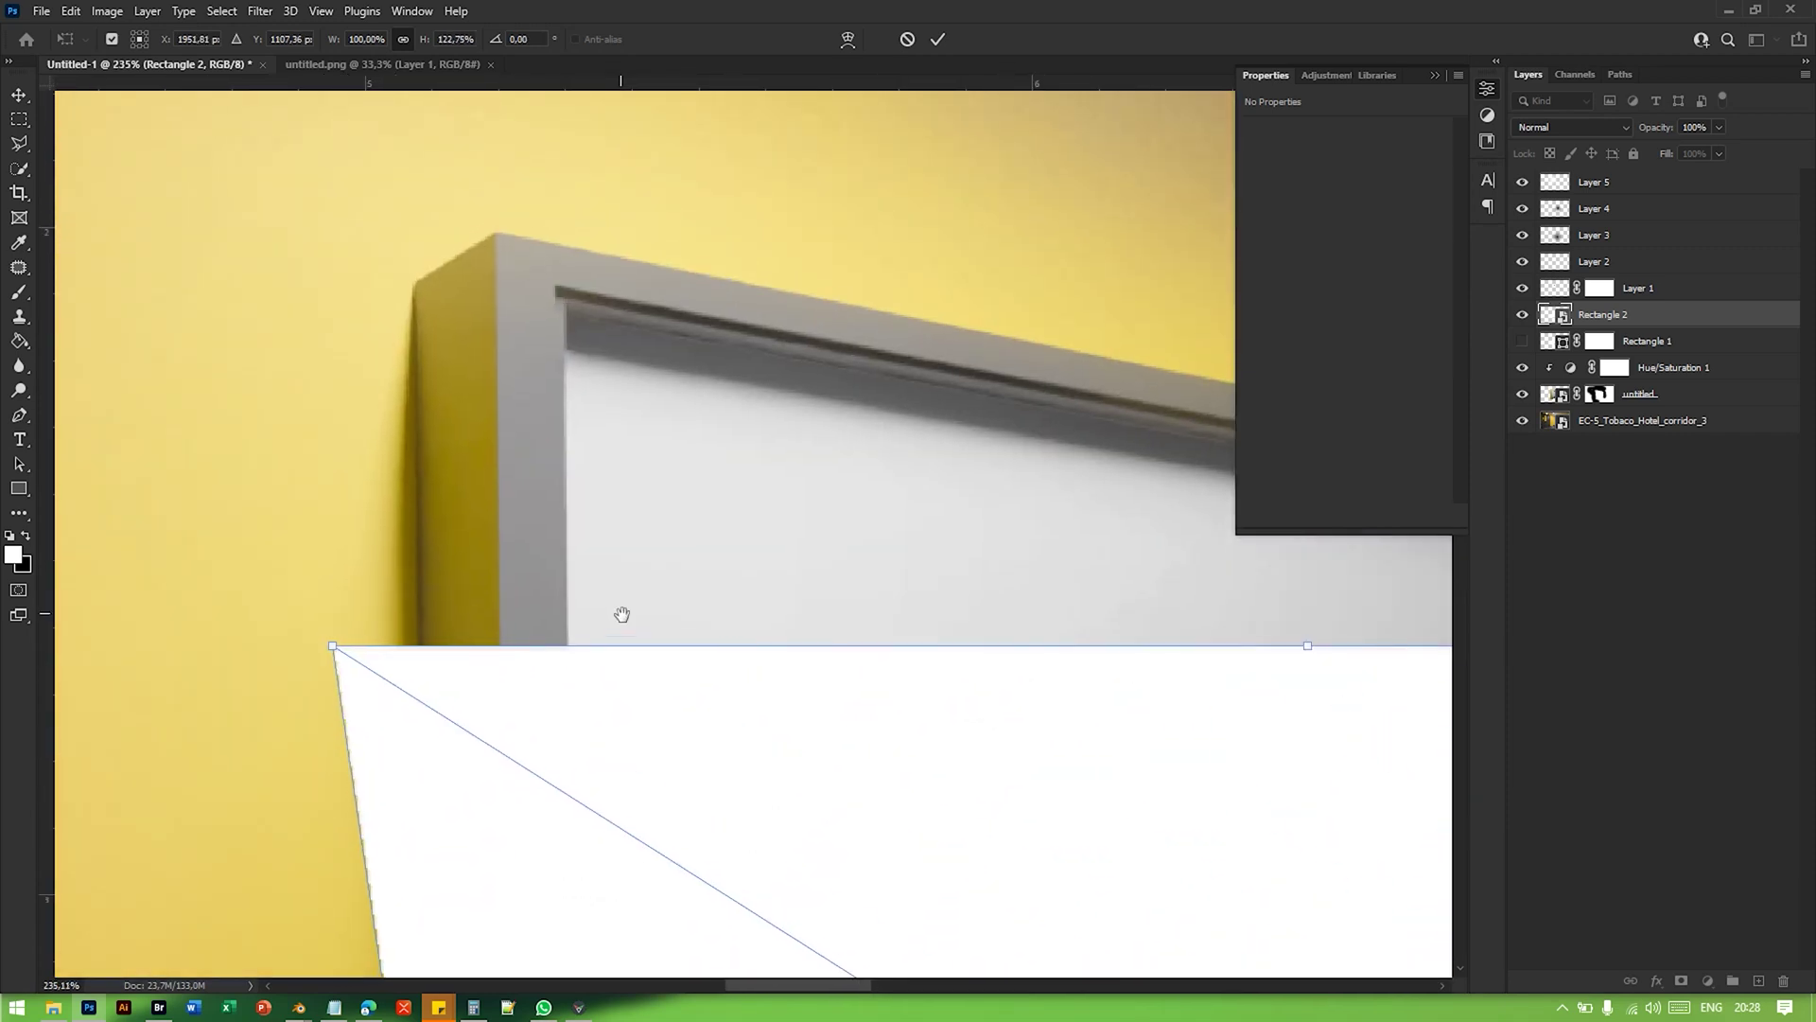
{"action": "left_click_drag", "start_coordinate": [335, 655], "coordinate": [543, 325], "text": "ctrl"}
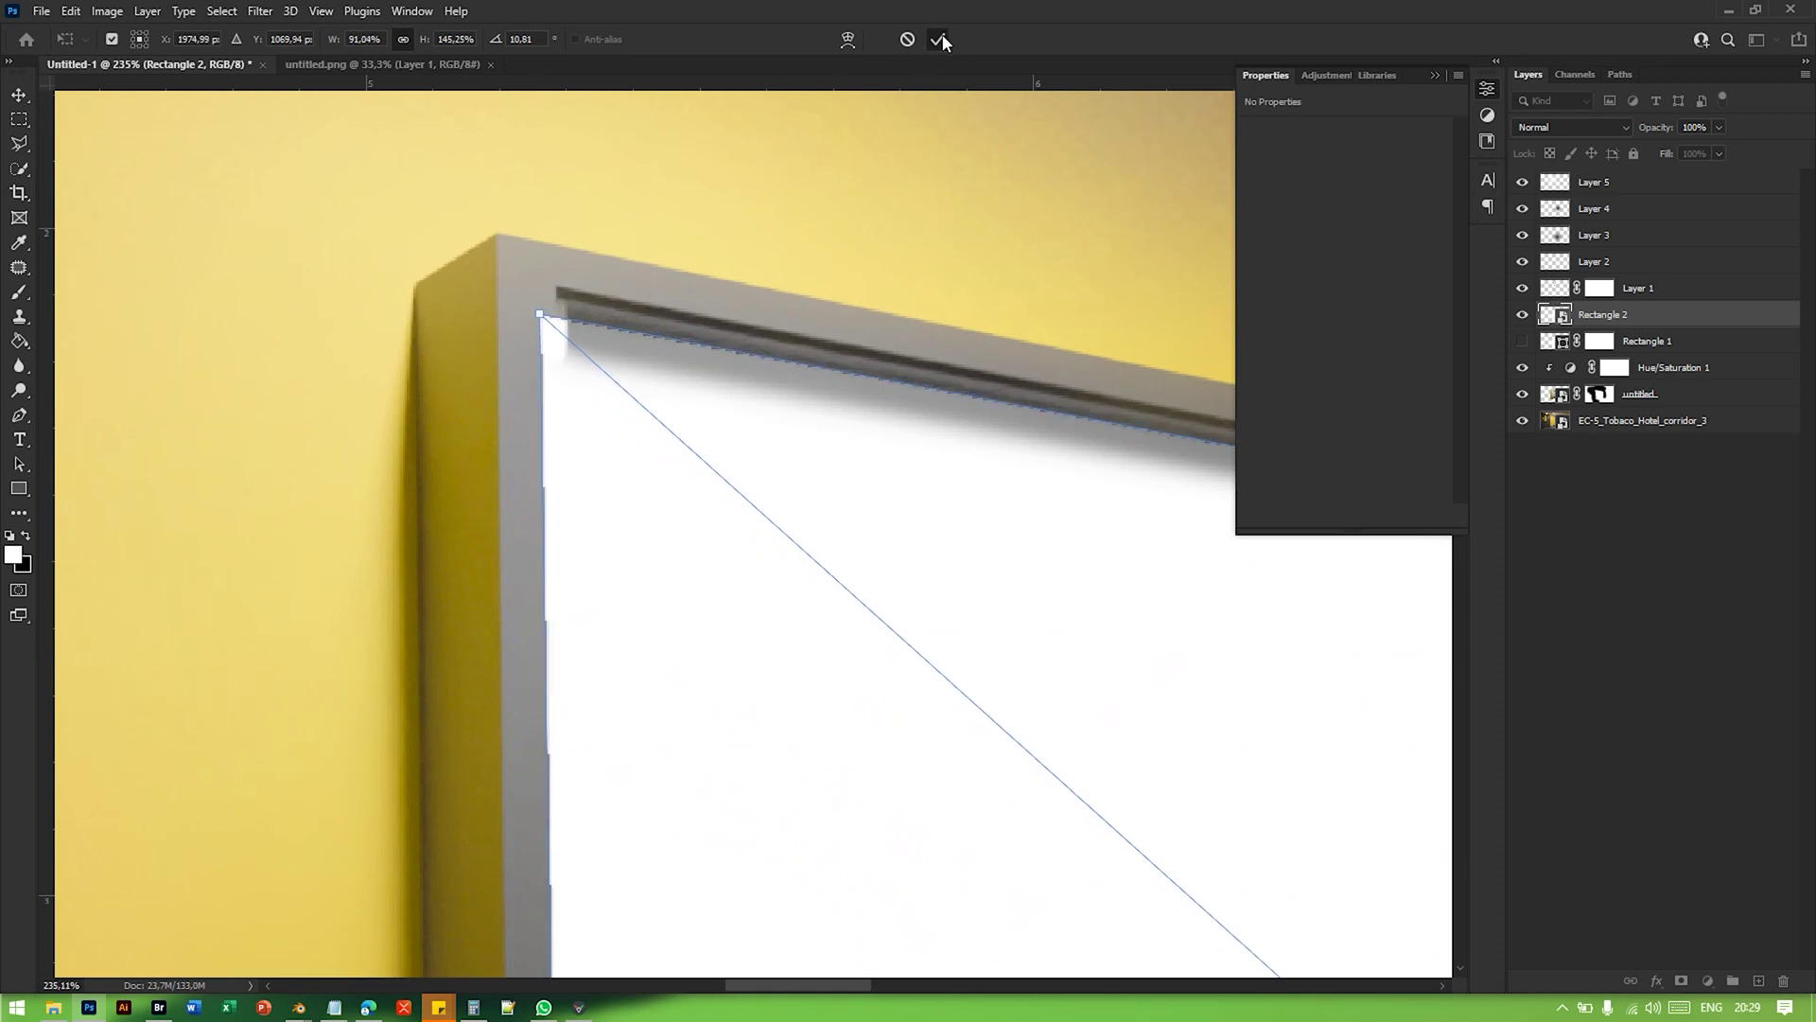
{"action": "left_click", "coordinate": [938, 39]}
{"action": "scroll", "coordinate": [634, 407], "scroll_direction": "down", "scroll_amount": 3, "text": "alt"}
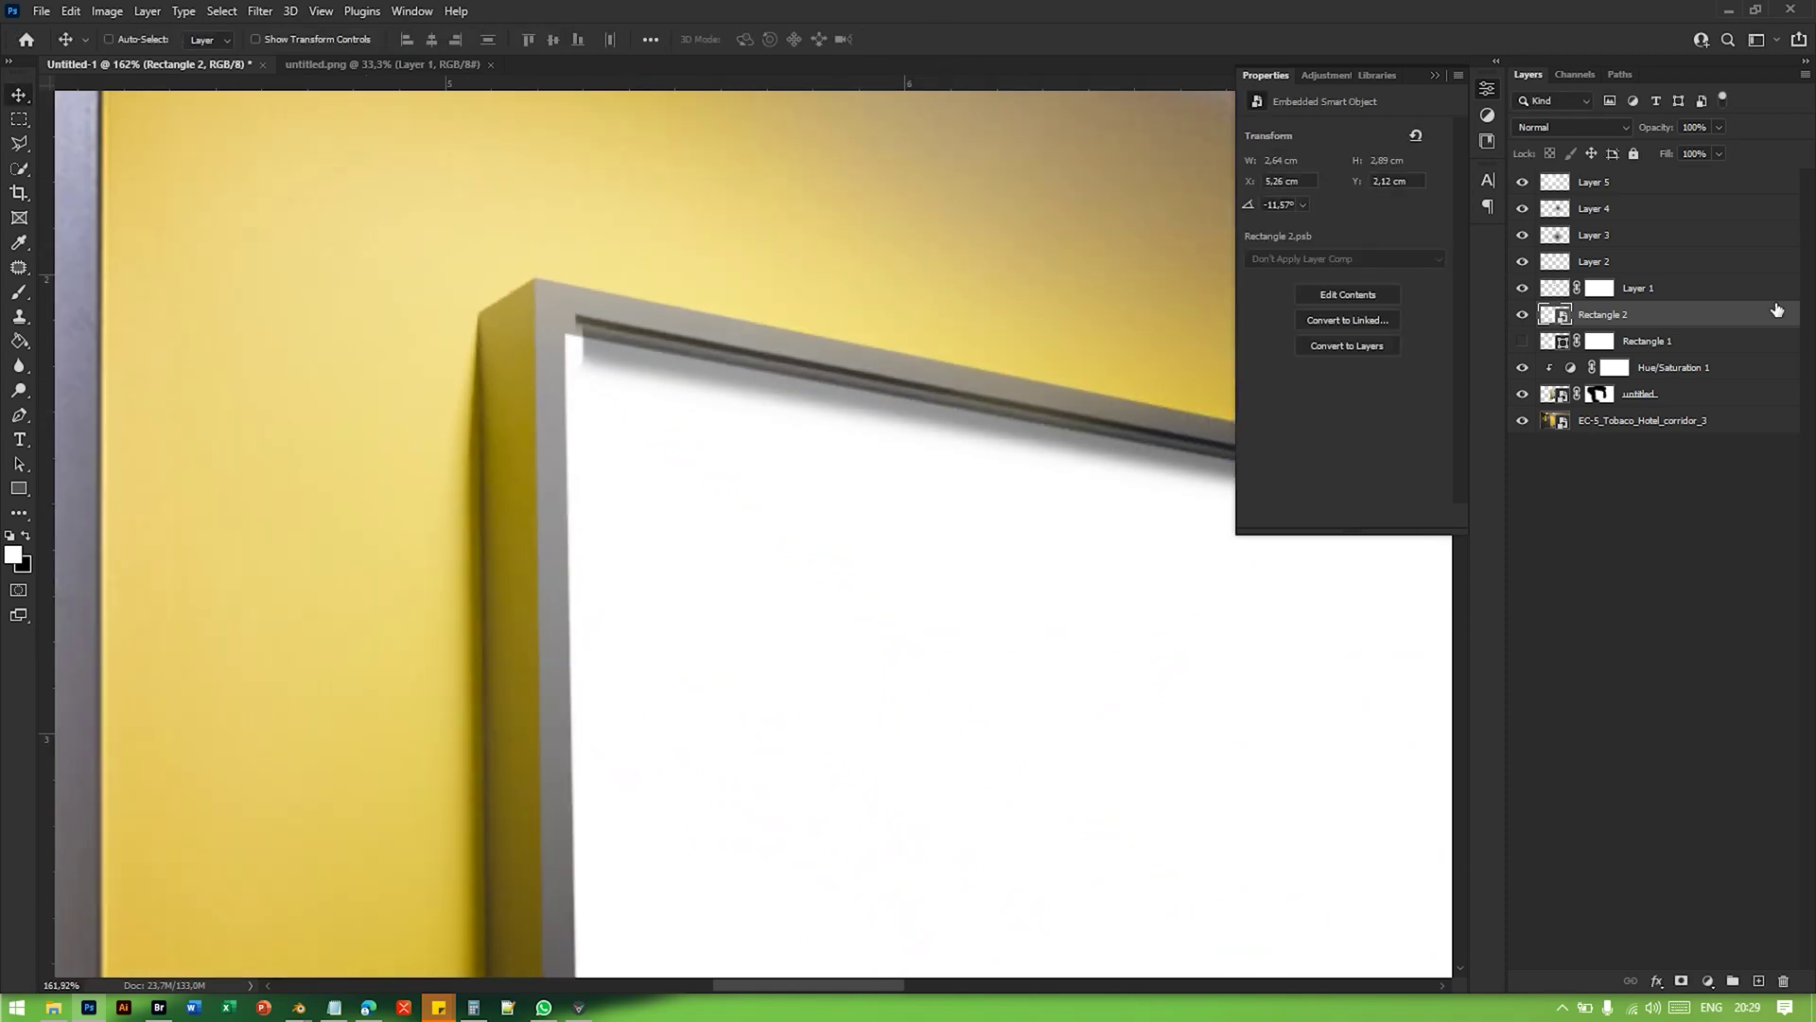
Step: Hide Rectangle 2 and outline a narrow polygonal selection over the board's left frame bar along the panel's inner edge
{"action": "left_click", "coordinate": [1522, 287]}
{"action": "left_click", "coordinate": [1522, 287]}
{"action": "scroll", "coordinate": [537, 374], "scroll_direction": "down", "scroll_amount": 3}
{"action": "left_click", "coordinate": [20, 145]}
{"action": "left_click", "coordinate": [1522, 314]}
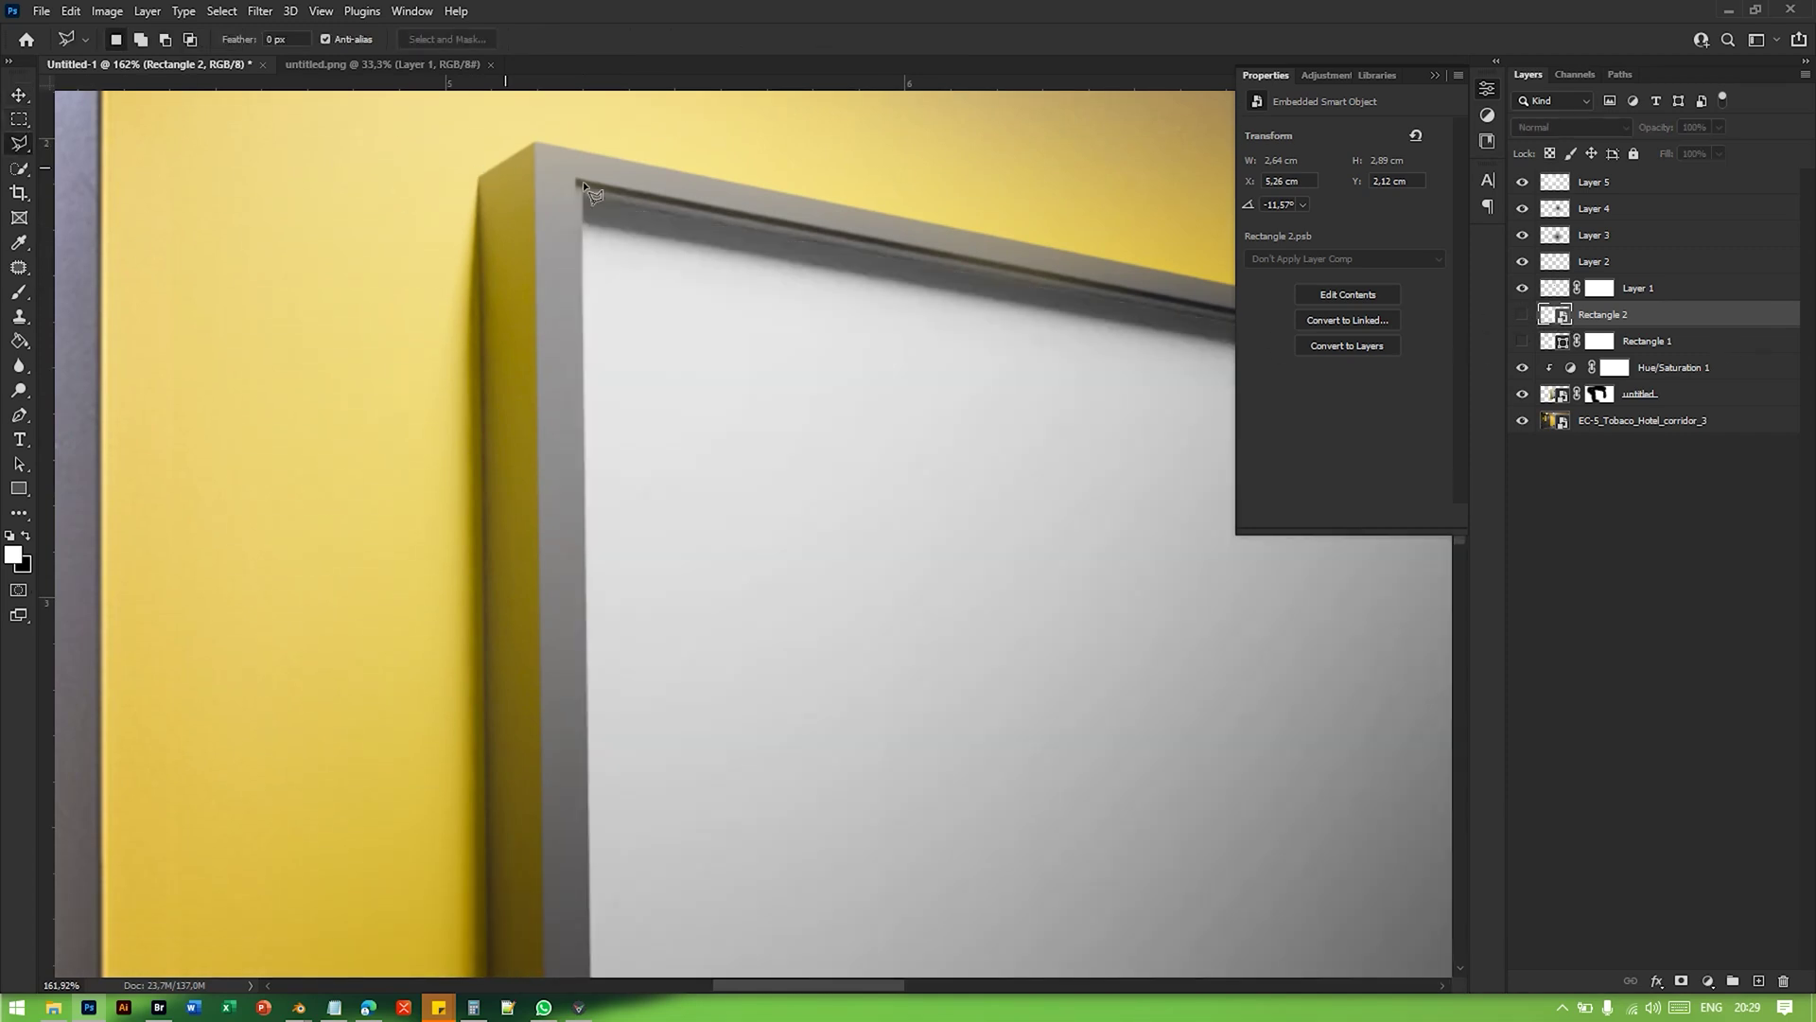
{"action": "scroll", "coordinate": [584, 185], "scroll_direction": "up", "scroll_amount": 3, "text": "alt"}
{"action": "left_click_drag", "start_coordinate": [823, 967], "coordinate": [823, 278]}
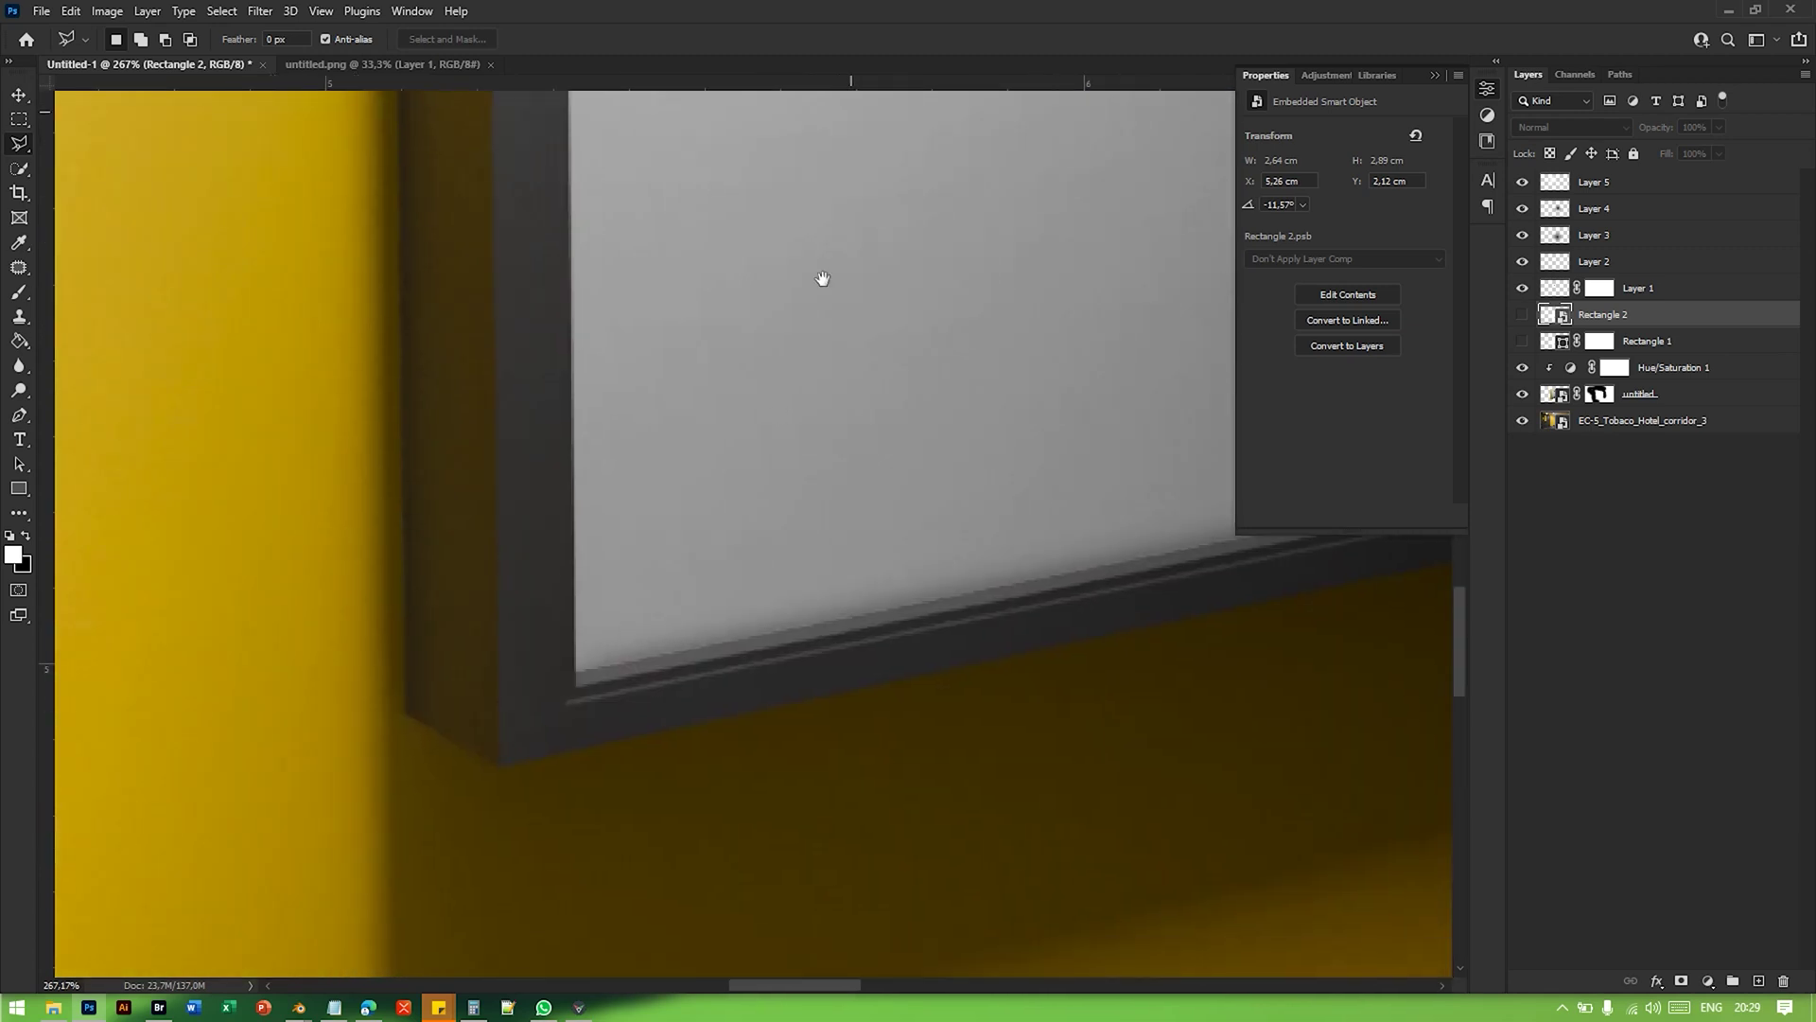
{"action": "left_click", "coordinate": [576, 716]}
{"action": "scroll", "coordinate": [701, 430], "scroll_direction": "up", "scroll_amount": 10}
{"action": "left_click", "coordinate": [640, 253]}
{"action": "double_click", "coordinate": [705, 276]}
{"action": "key", "text": "v"}
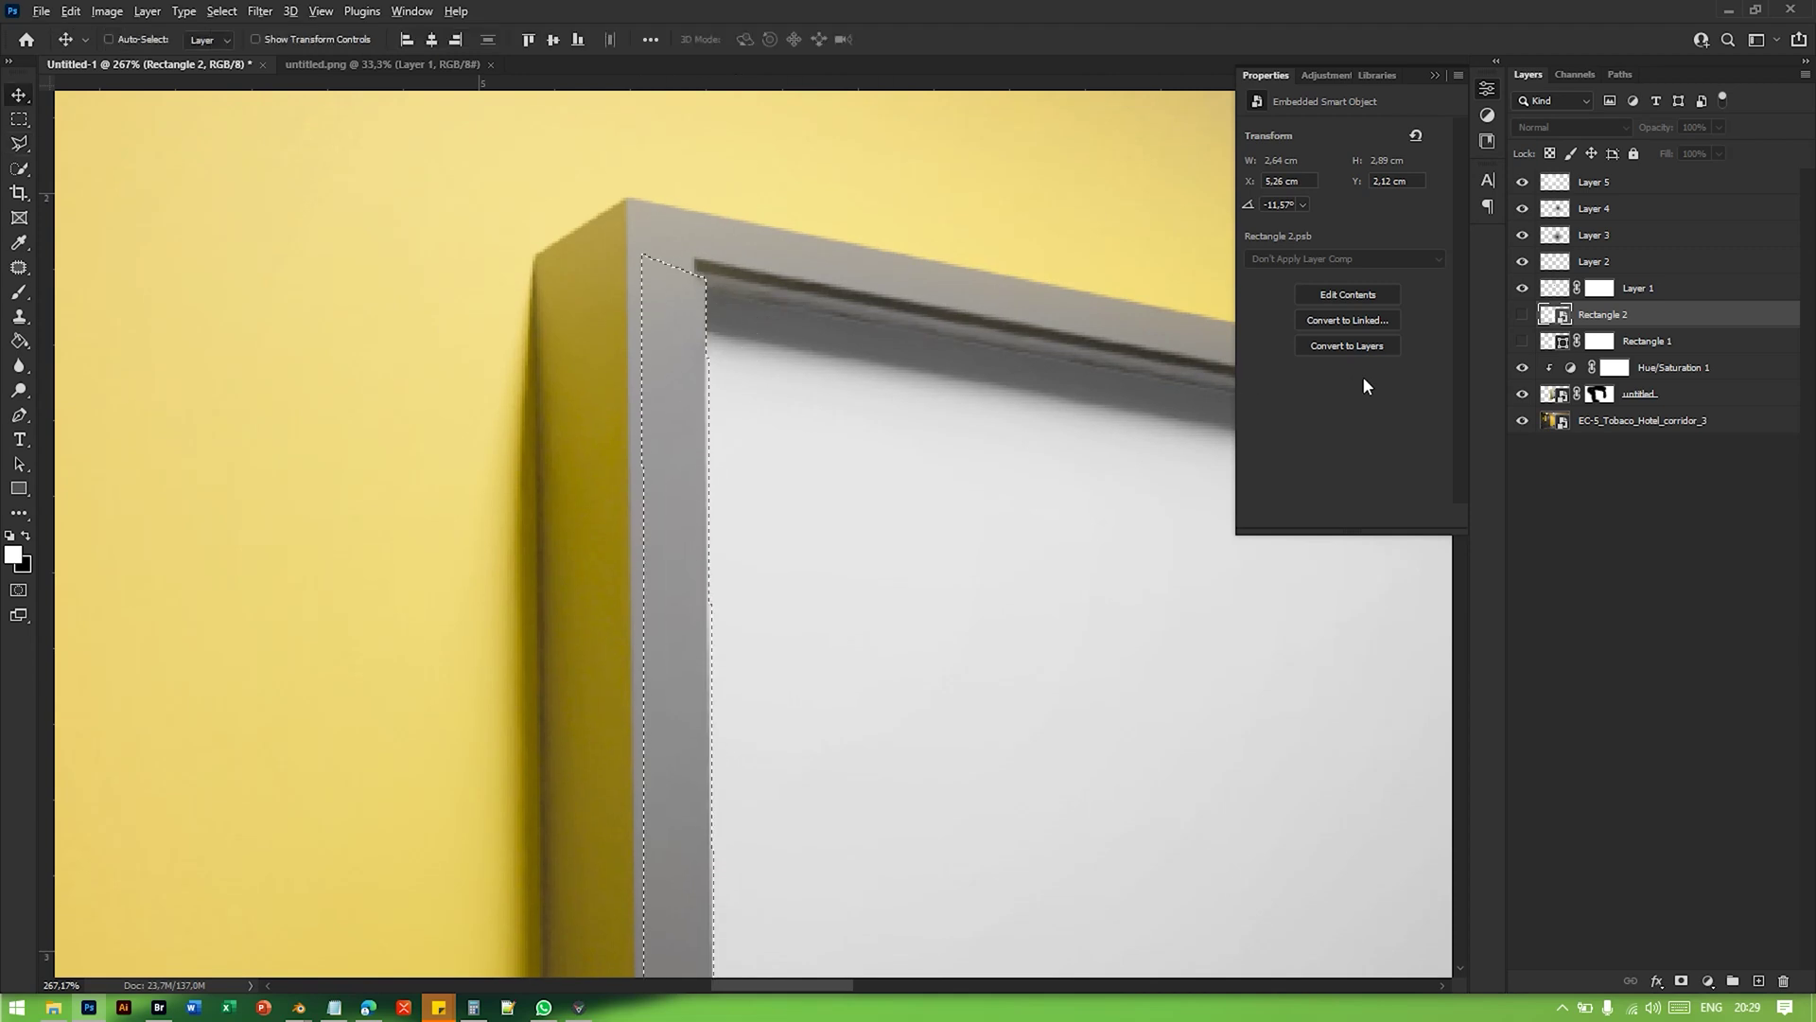
Step: Show Rectangle 2 again and add a layer mask that hides its part inside the selected frame strip
{"action": "scroll", "coordinate": [1393, 365], "scroll_direction": "down", "scroll_amount": 4, "text": "alt"}
{"action": "left_click", "coordinate": [1523, 315]}
{"action": "left_click", "coordinate": [1679, 980]}
{"action": "scroll", "coordinate": [584, 561], "scroll_direction": "down", "scroll_amount": 4, "text": "alt"}
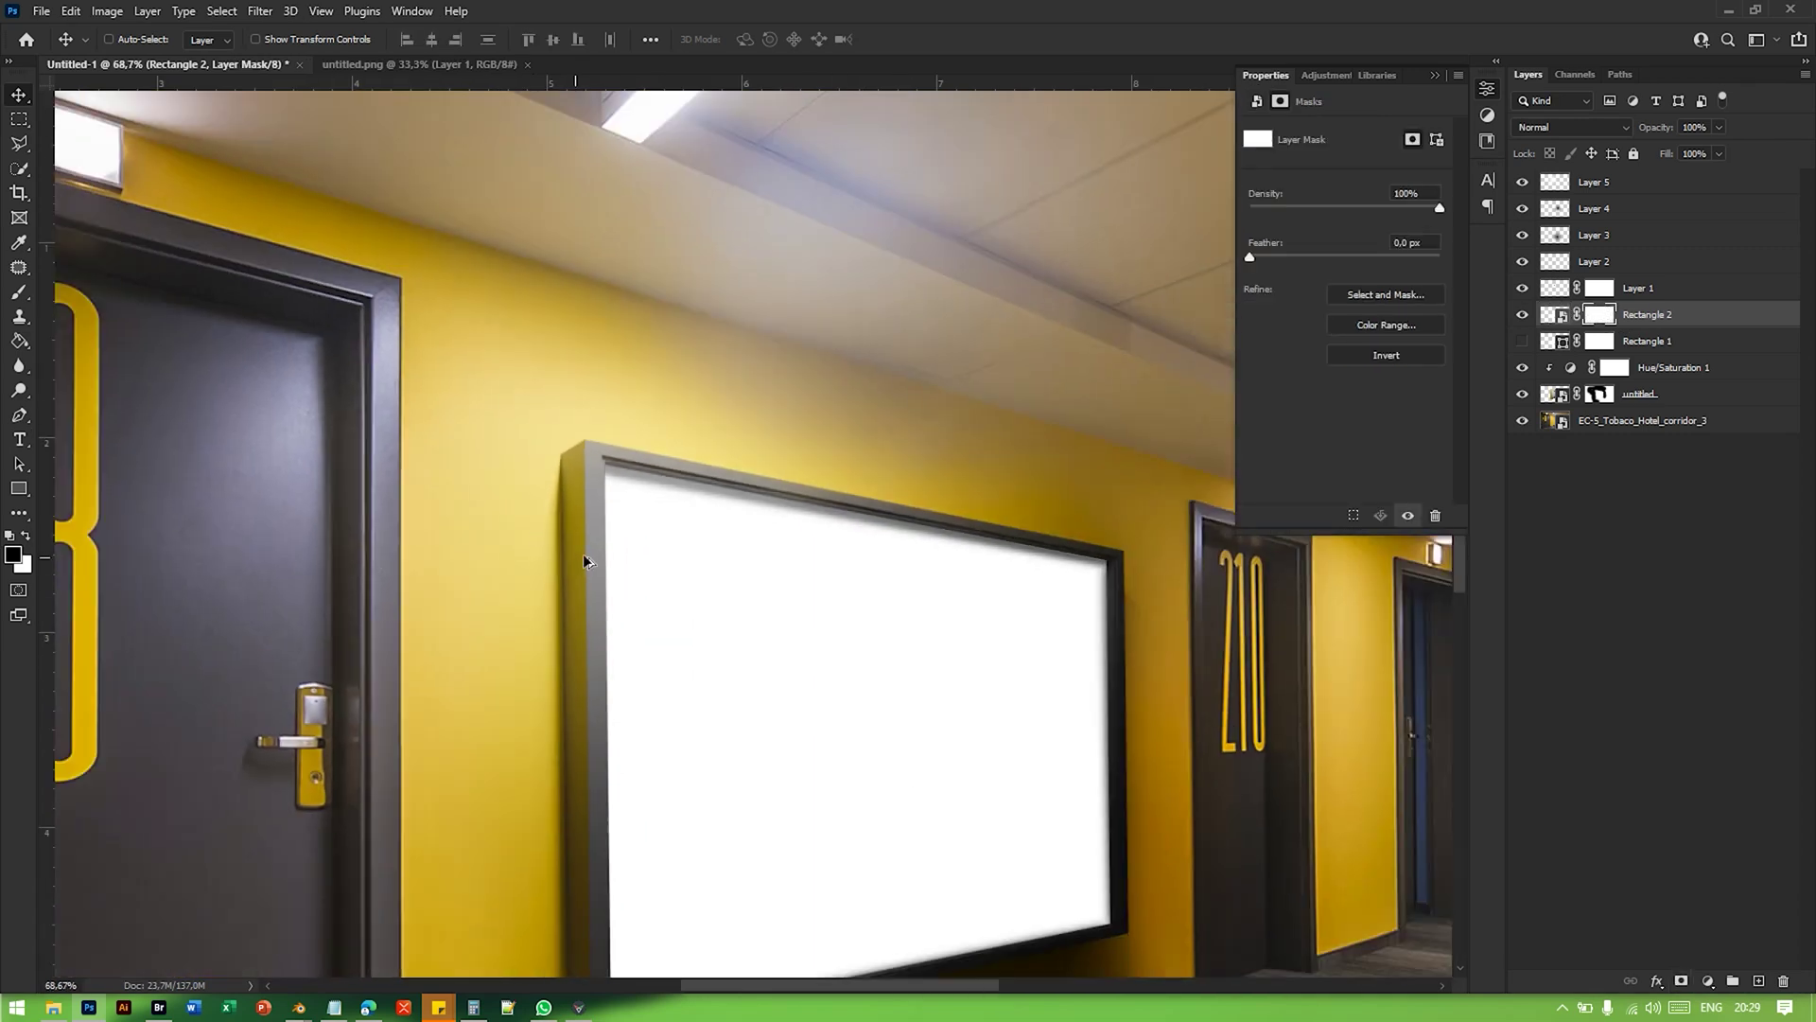
{"action": "scroll", "coordinate": [880, 661], "scroll_direction": "down", "scroll_amount": 3, "text": "alt"}
{"action": "scroll", "coordinate": [852, 649], "scroll_direction": "up", "scroll_amount": 4, "text": "alt"}
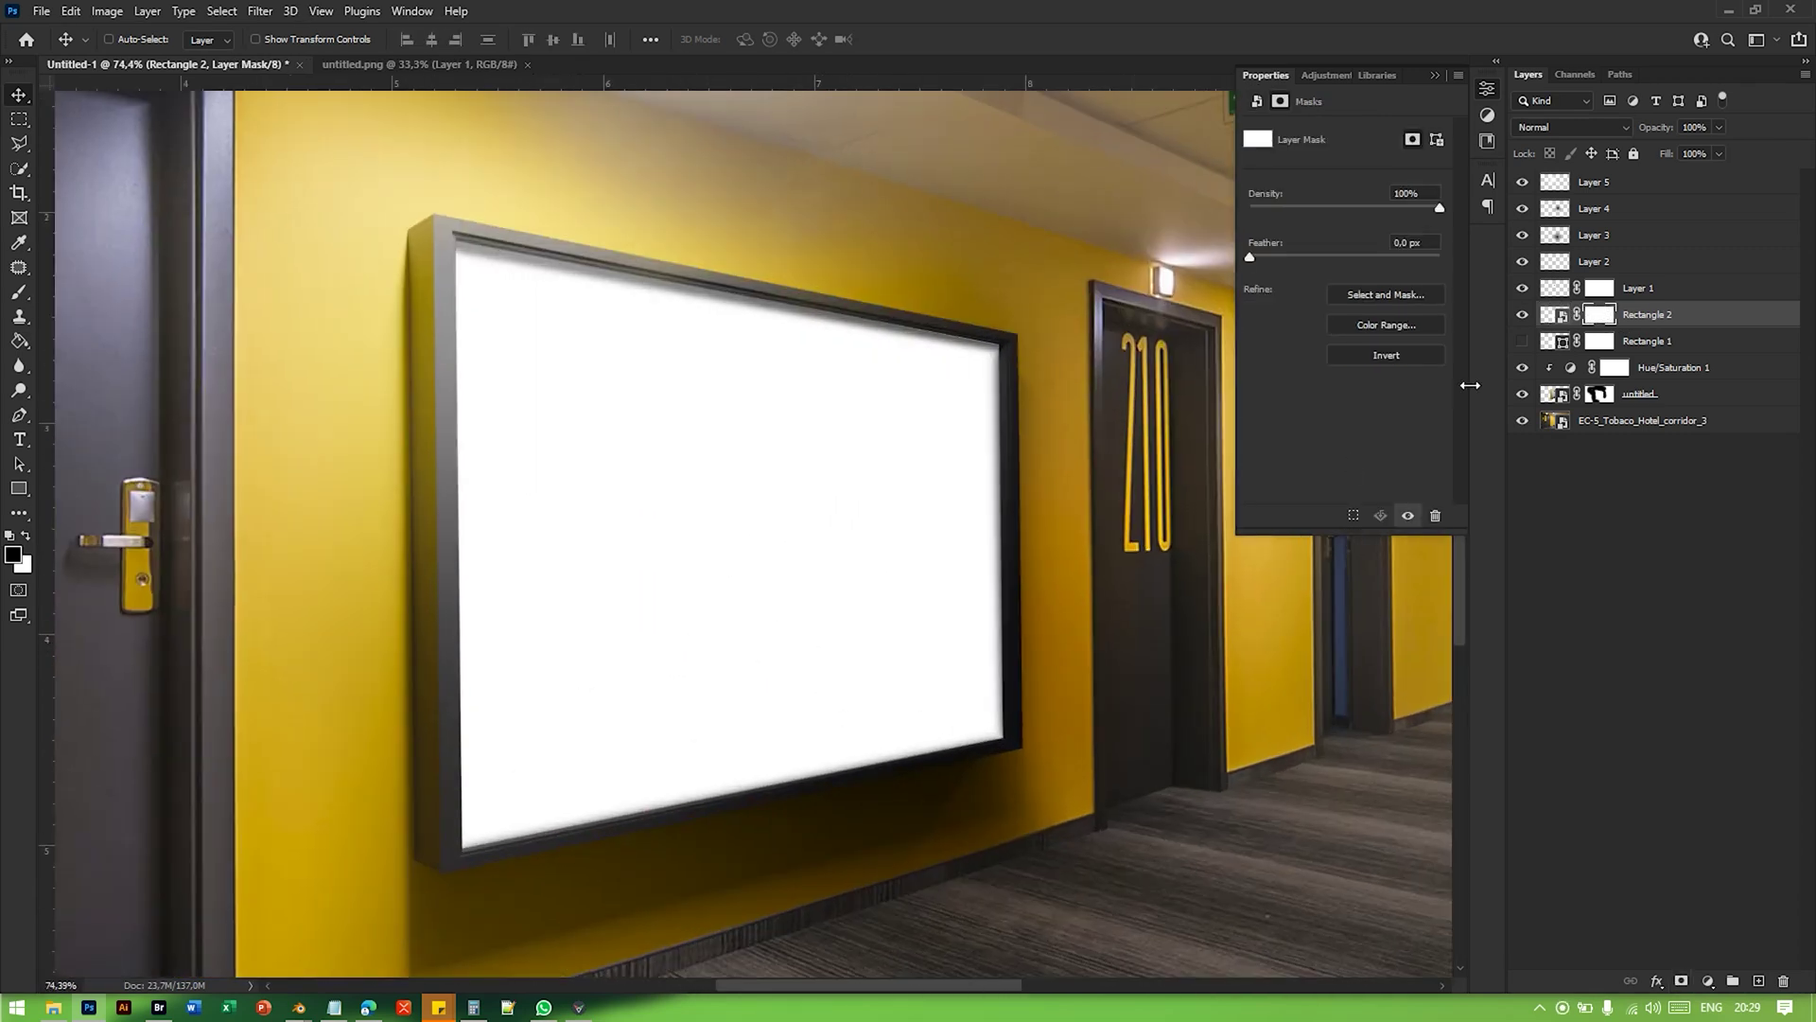
Step: Delete the Rectangle 1 layer and compare the board with Rectangle 2 hidden and shown
{"action": "left_click", "coordinate": [1524, 314]}
{"action": "left_click", "coordinate": [1524, 315]}
{"action": "left_click", "coordinate": [1661, 343]}
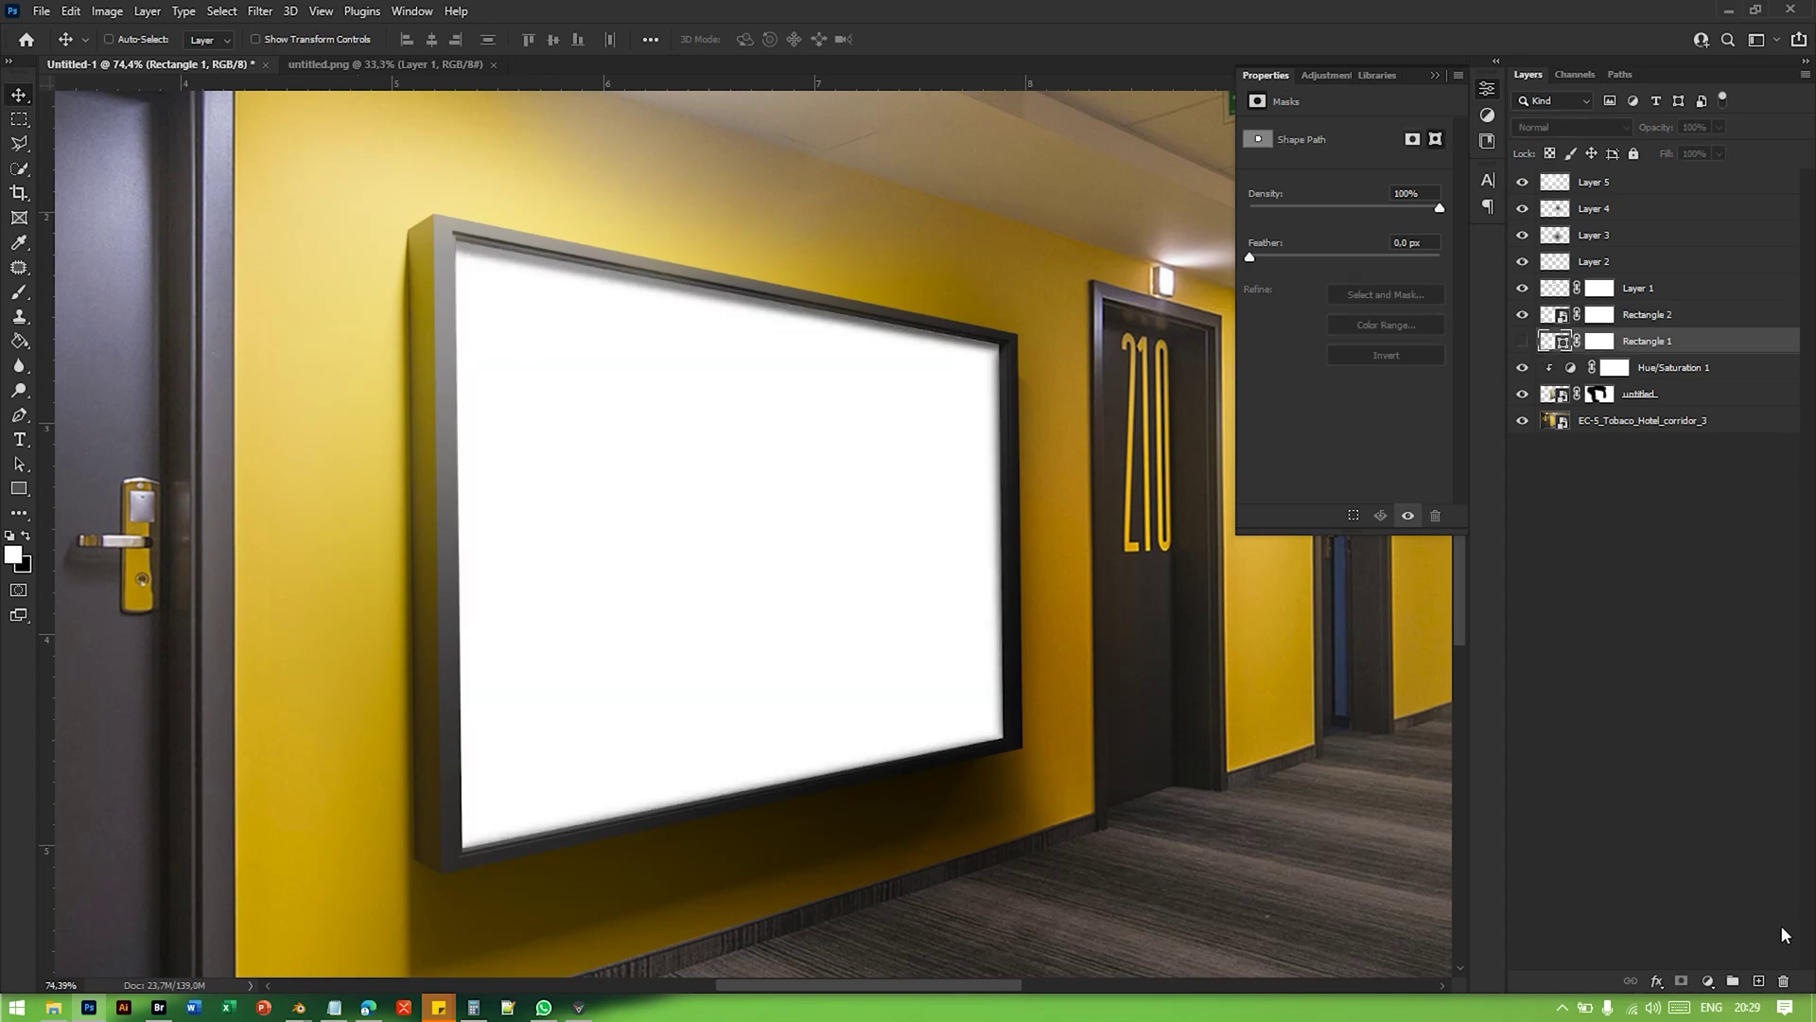
{"action": "left_click", "coordinate": [1784, 984]}
{"action": "left_click", "coordinate": [1525, 314]}
{"action": "left_click", "coordinate": [1525, 314]}
Step: Rename the Rectangle 2 layer "Double clik to change image"
{"action": "left_click", "coordinate": [1663, 321]}
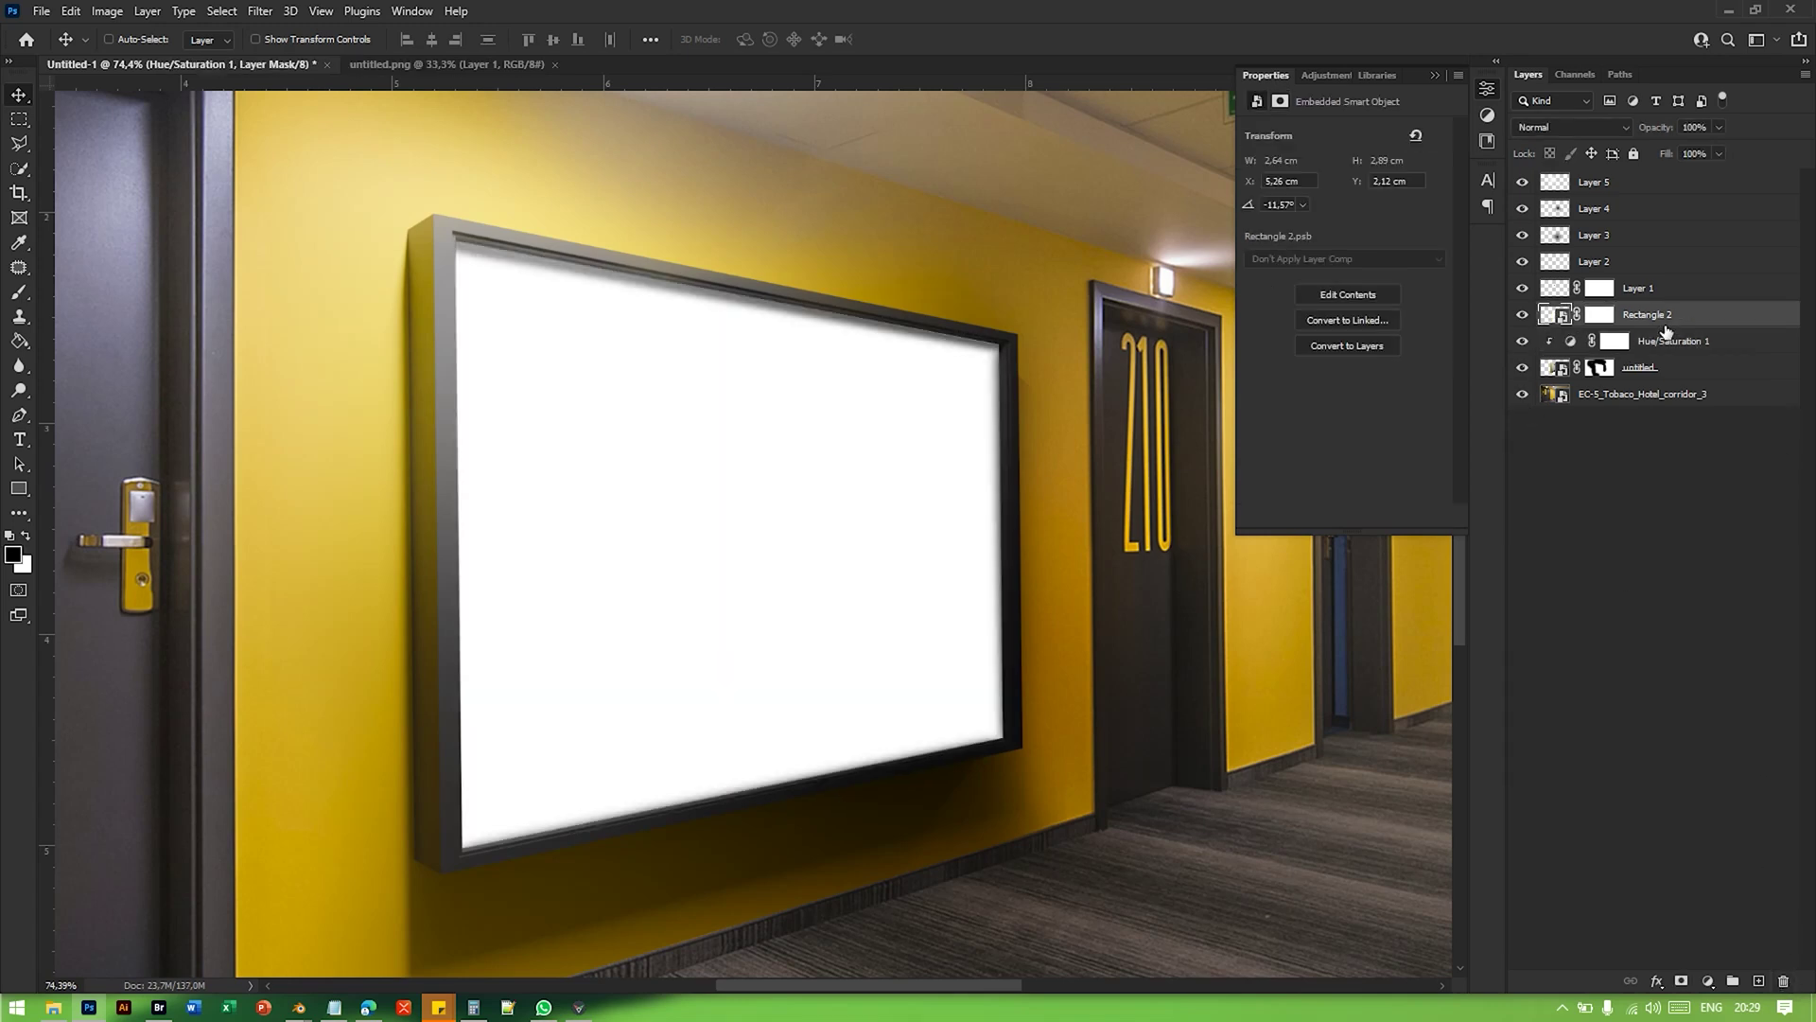
{"action": "double_click", "coordinate": [1657, 322]}
{"action": "key", "text": "Escape"}
{"action": "double_click", "coordinate": [1653, 314]}
{"action": "type", "text": "Double clik to change image"}
{"action": "key", "text": "Return"}
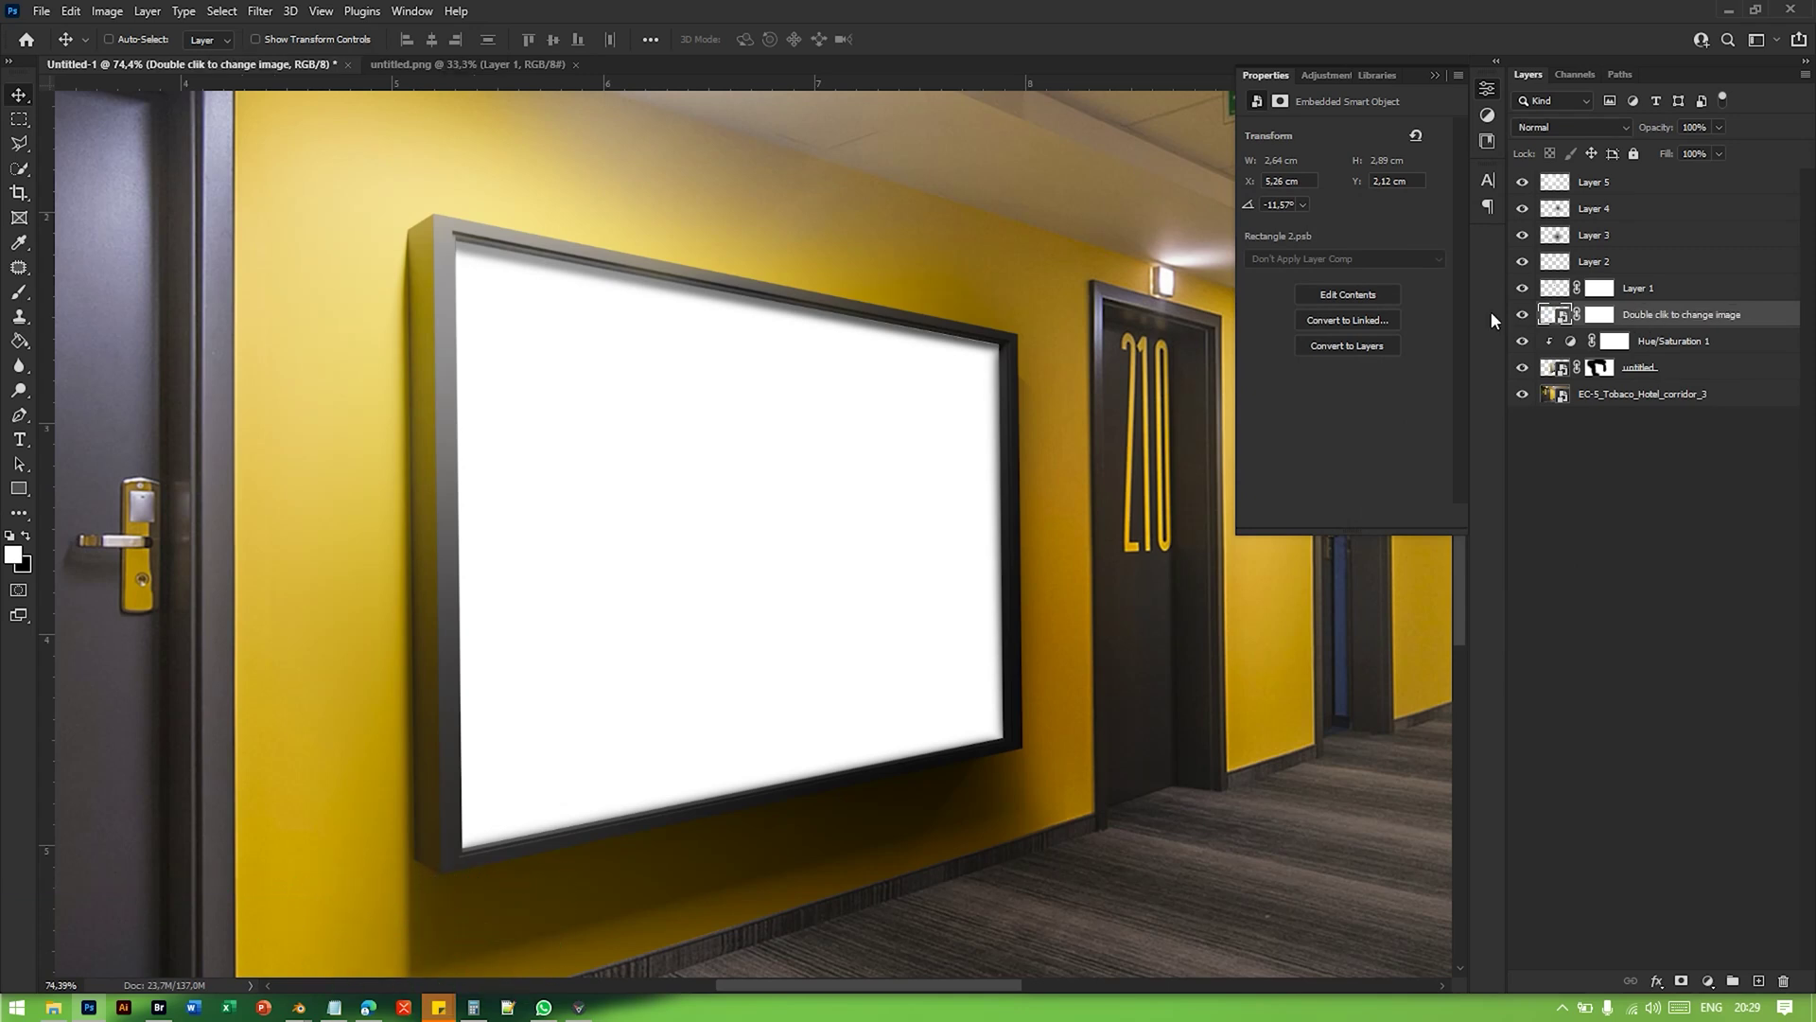
Step: Open the board smart object's contents, switch to the web browser and search Google Images for "painting landscape"
{"action": "double_click", "coordinate": [1549, 314]}
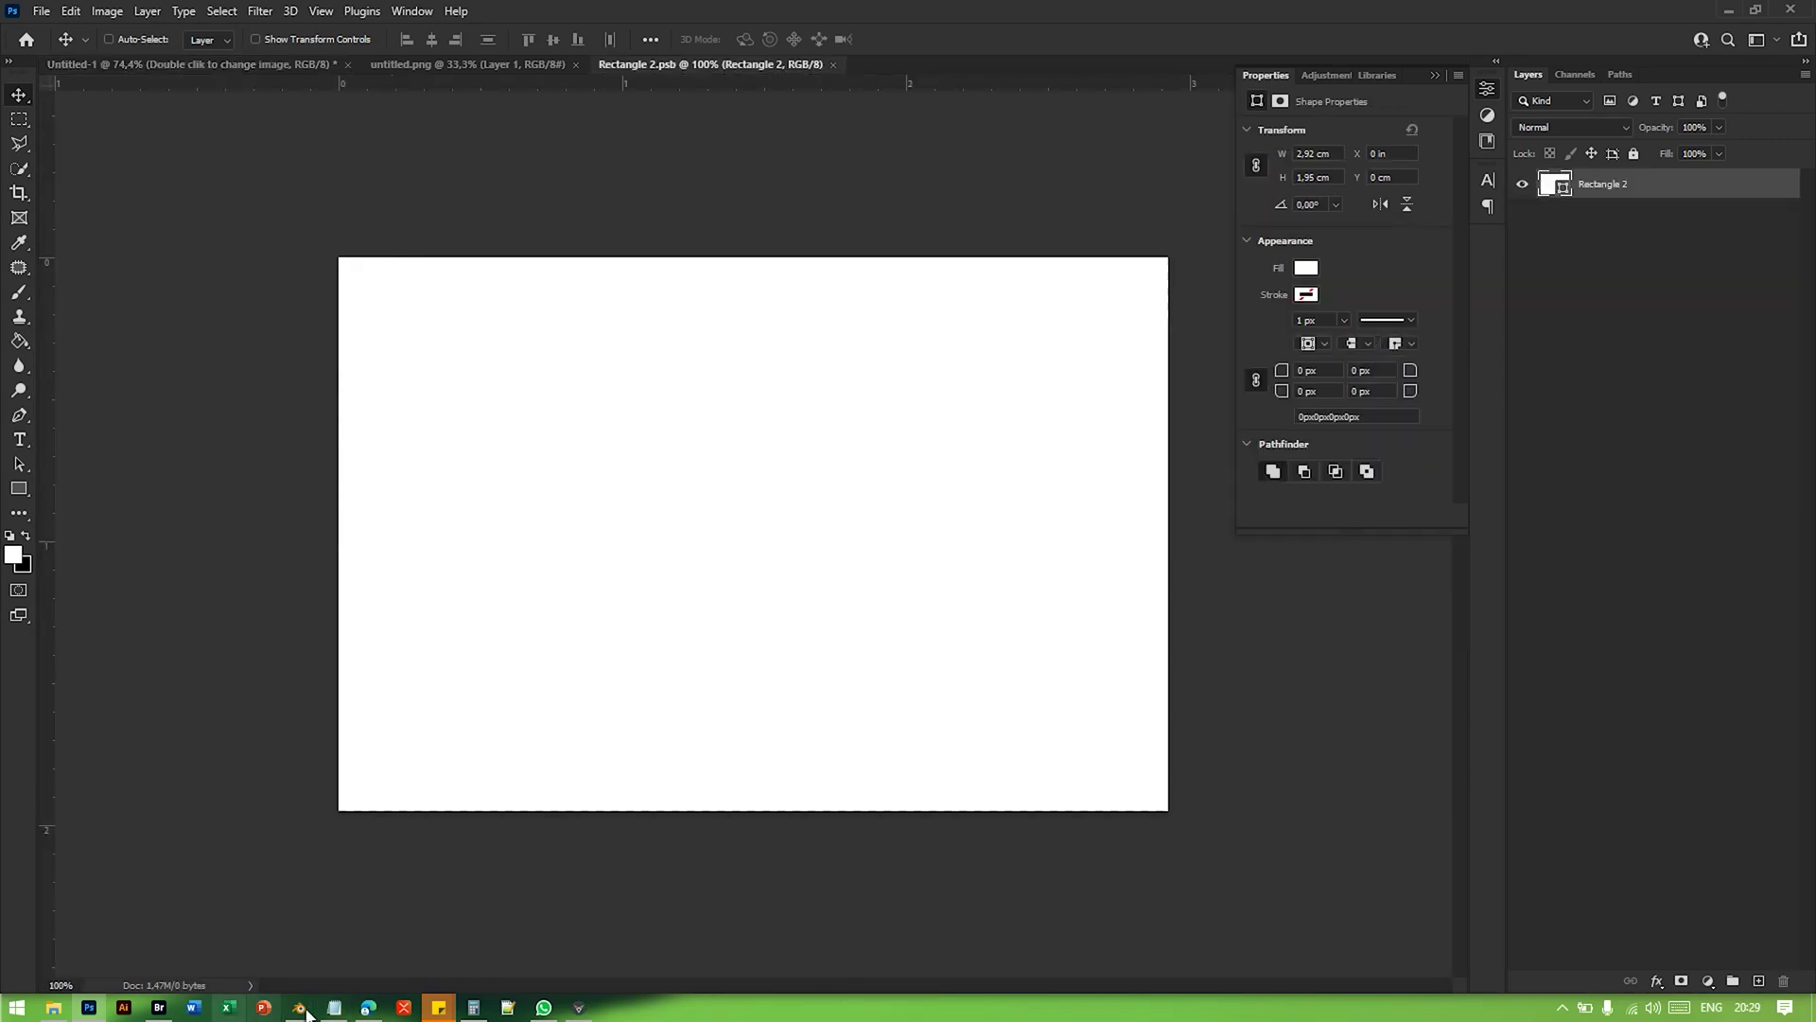
{"action": "left_click", "coordinate": [368, 1008]}
{"action": "triple_click", "coordinate": [302, 116]}
{"action": "type", "text": "paitning lands"}
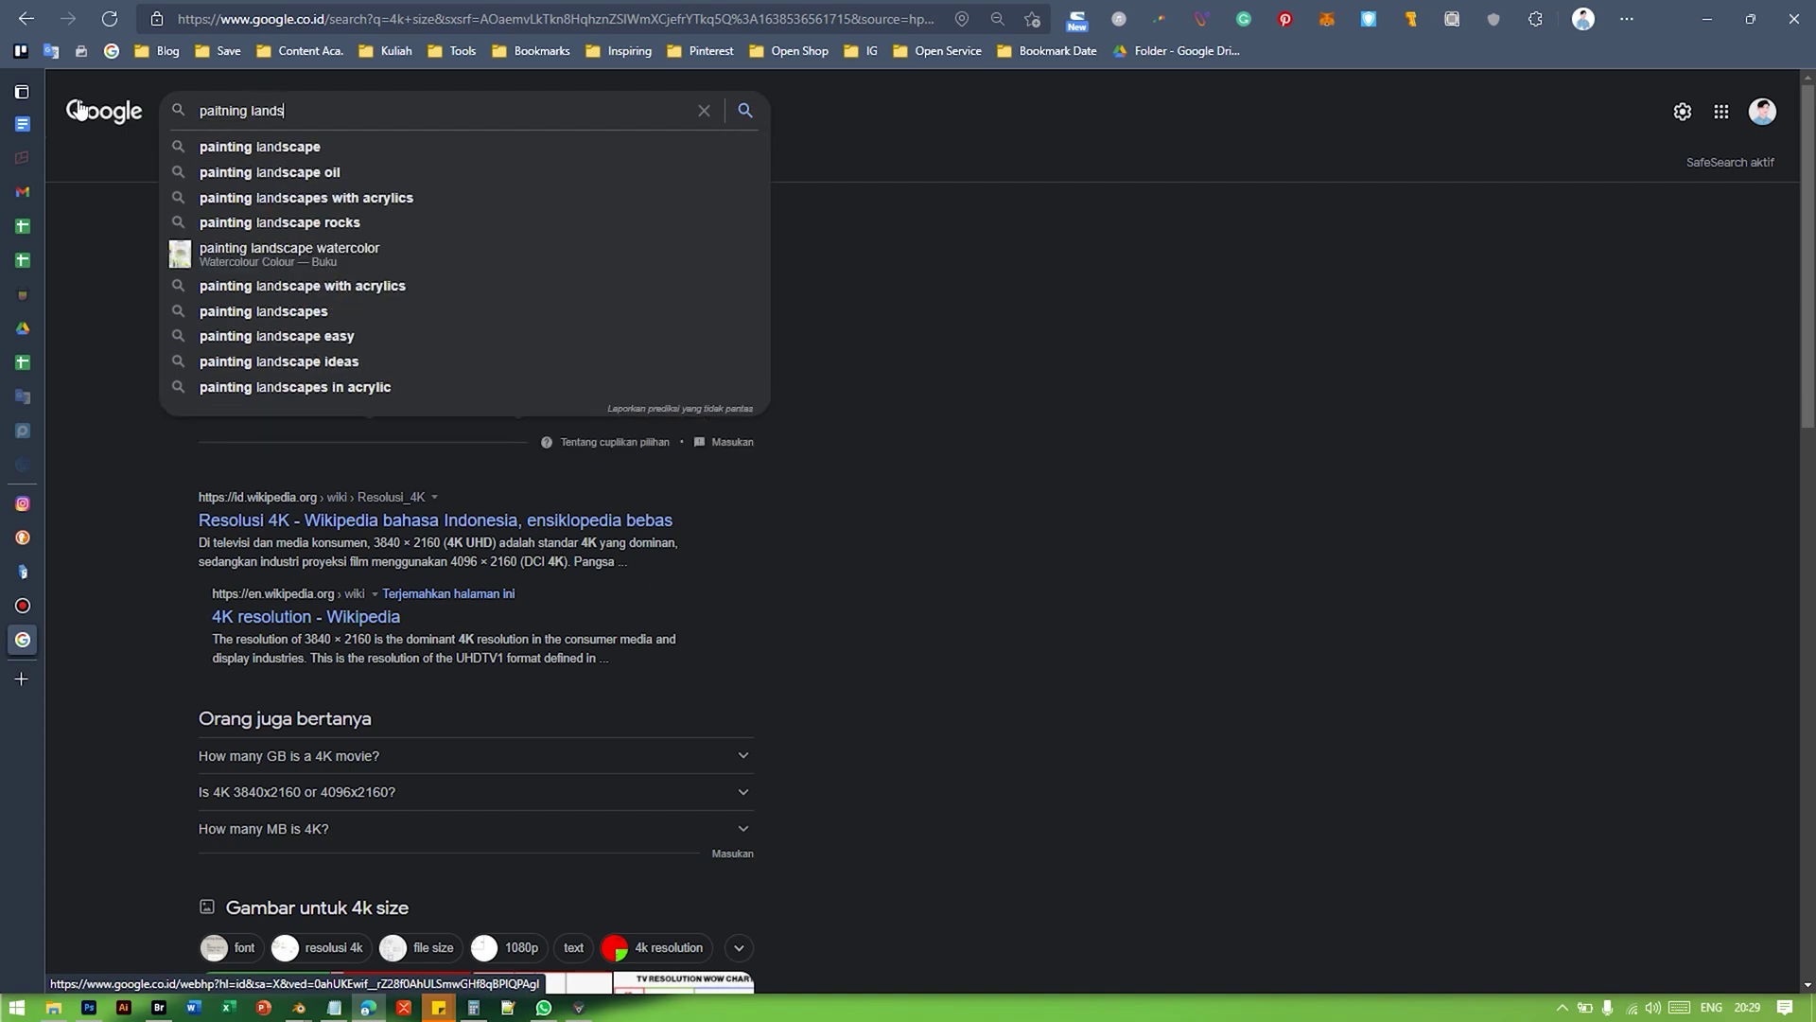
{"action": "type", "text": "cape"}
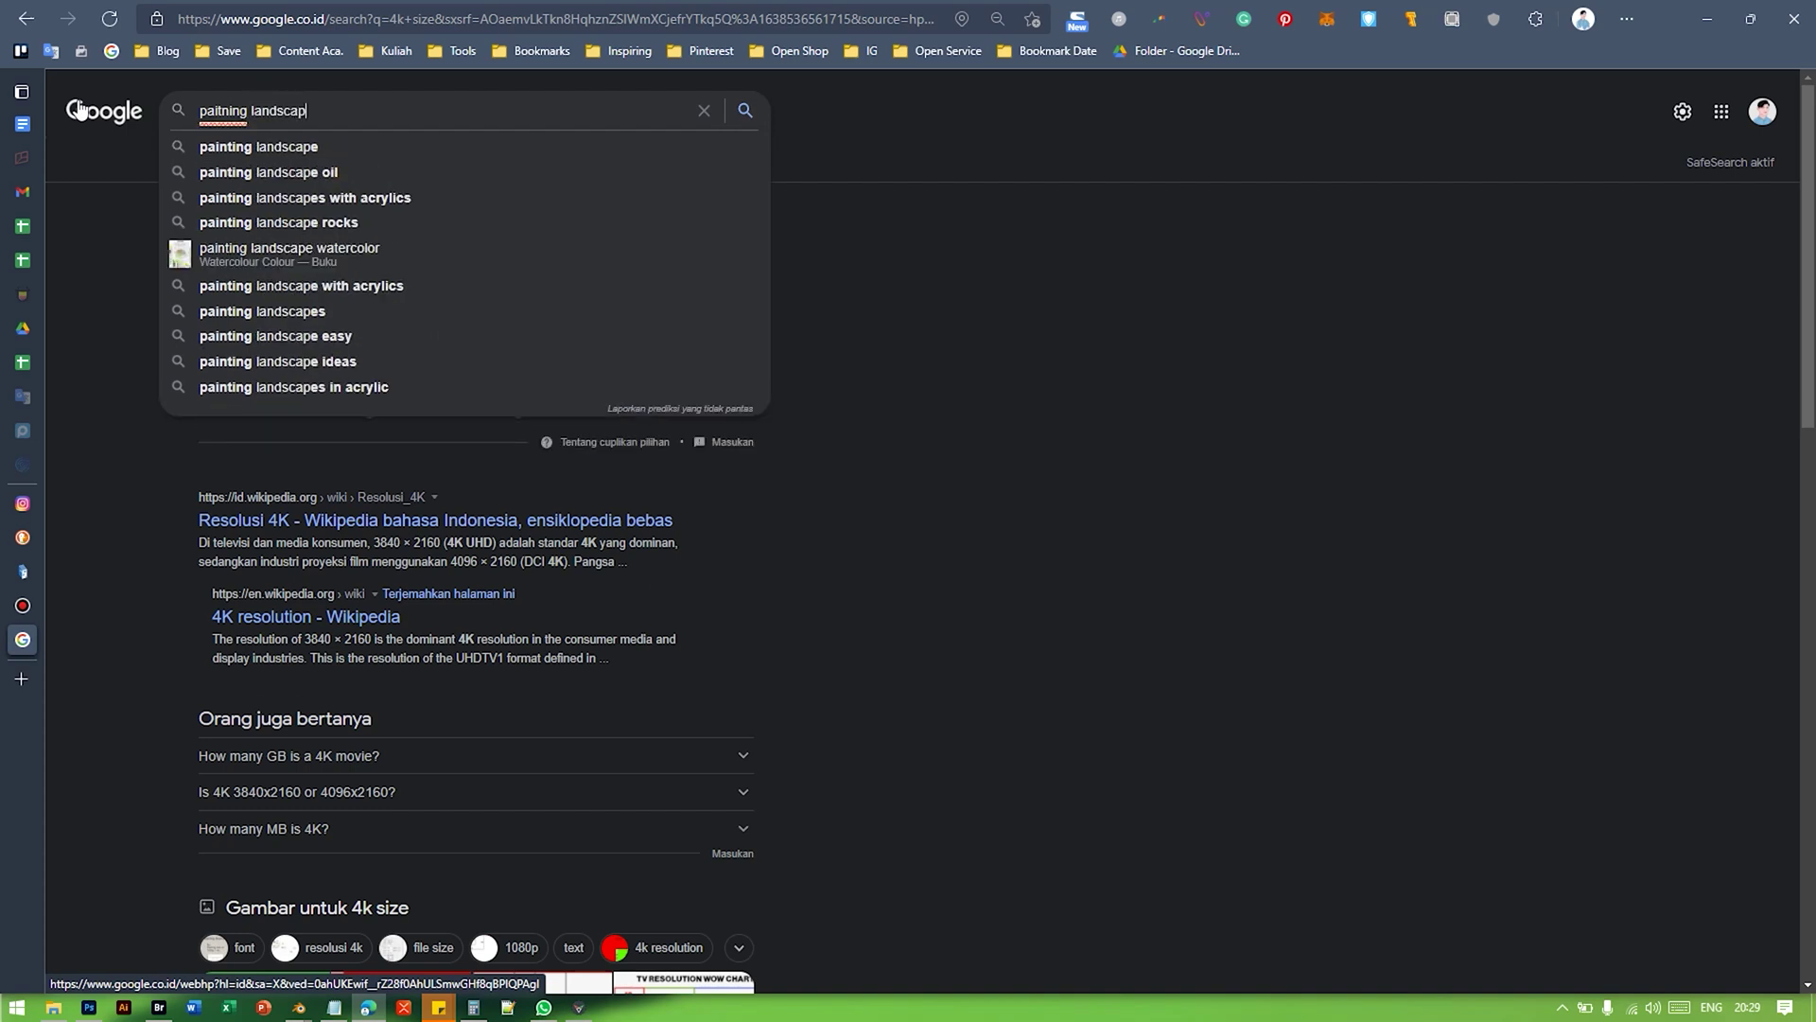
{"action": "key", "text": "Return"}
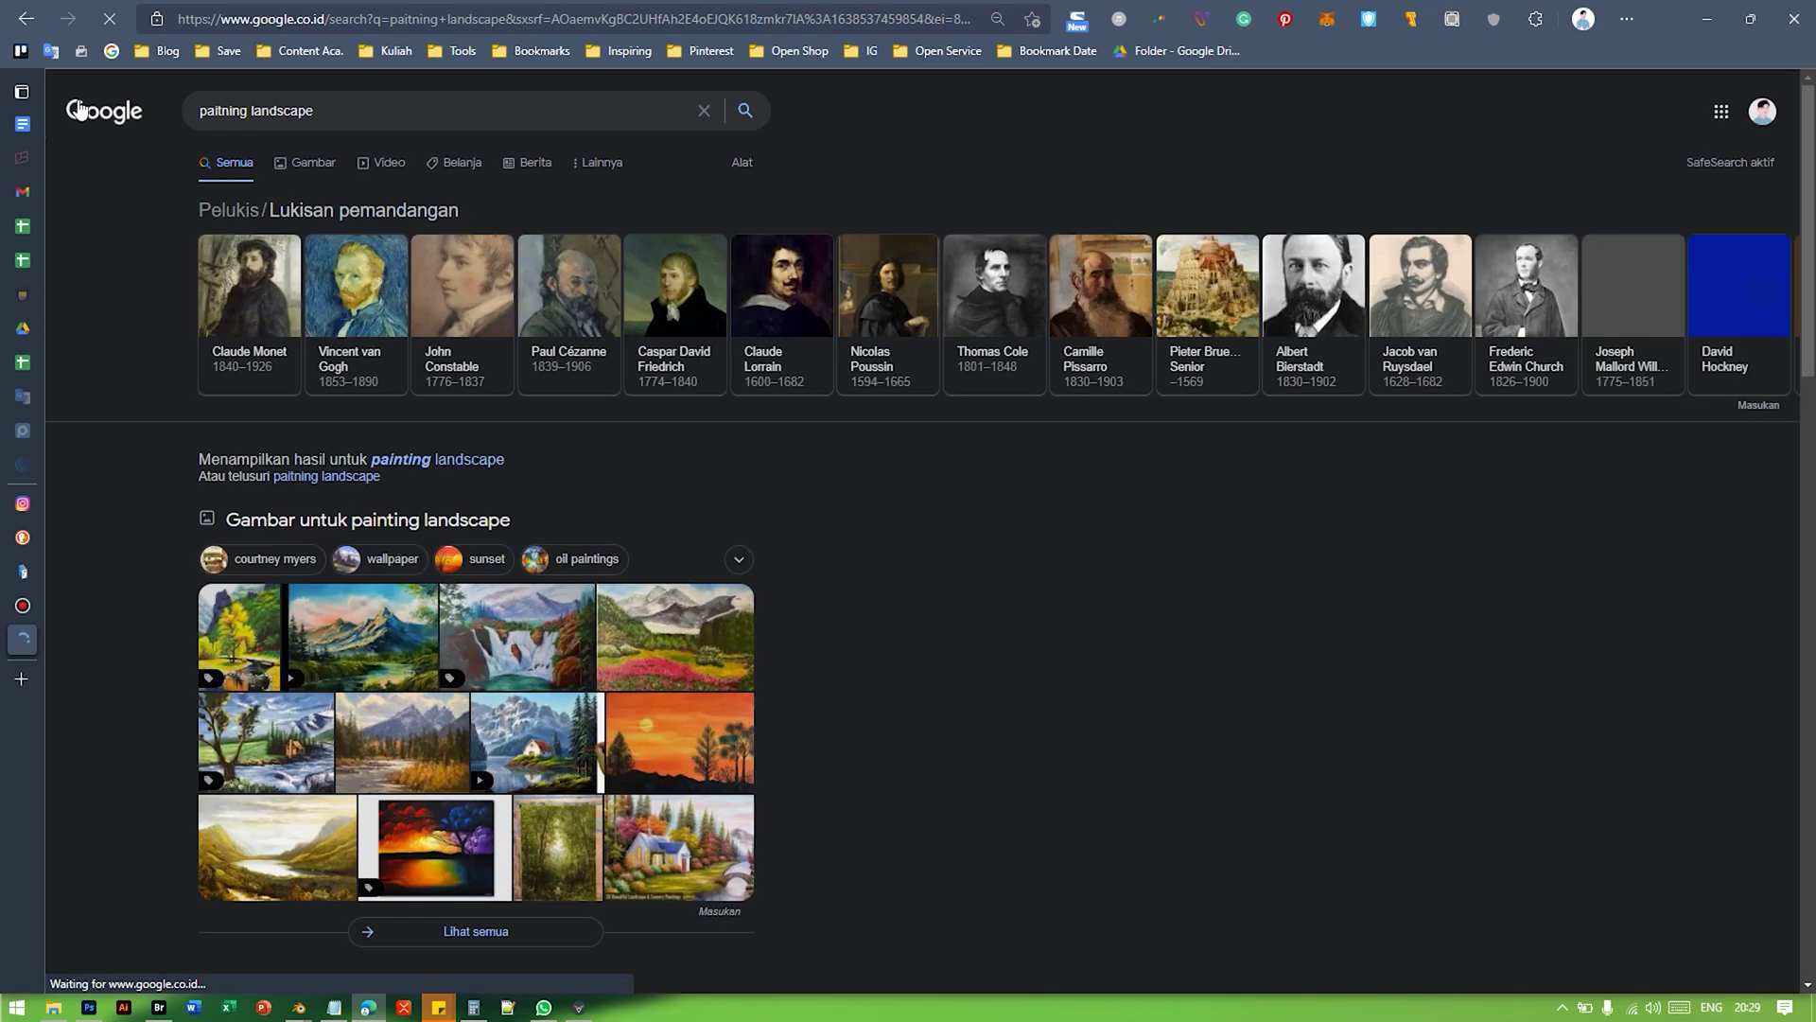
{"action": "left_click", "coordinate": [308, 163]}
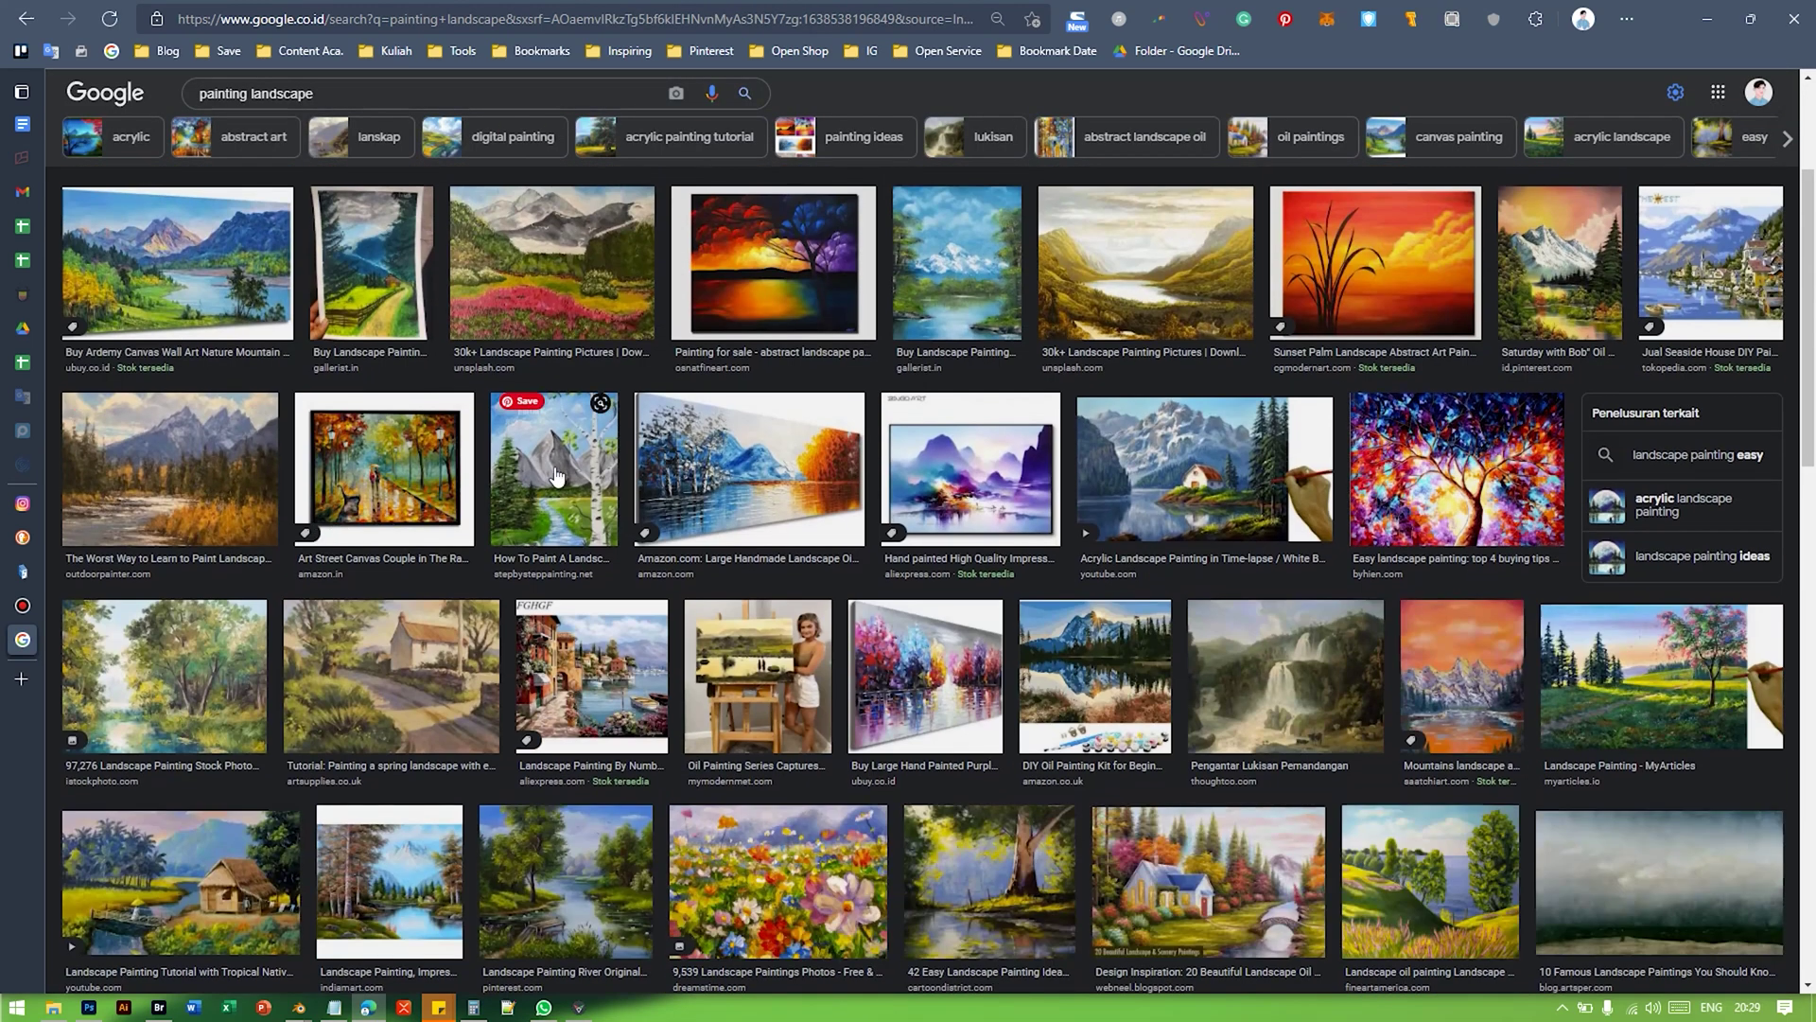
Step: Preview several landscape paintings and copy the tree-by-the-river image titled "42 Easy Landscape Painting Ideas For Beginners"
{"action": "scroll", "coordinate": [1619, 450], "scroll_direction": "down", "scroll_amount": 3}
{"action": "left_click", "coordinate": [1631, 415]}
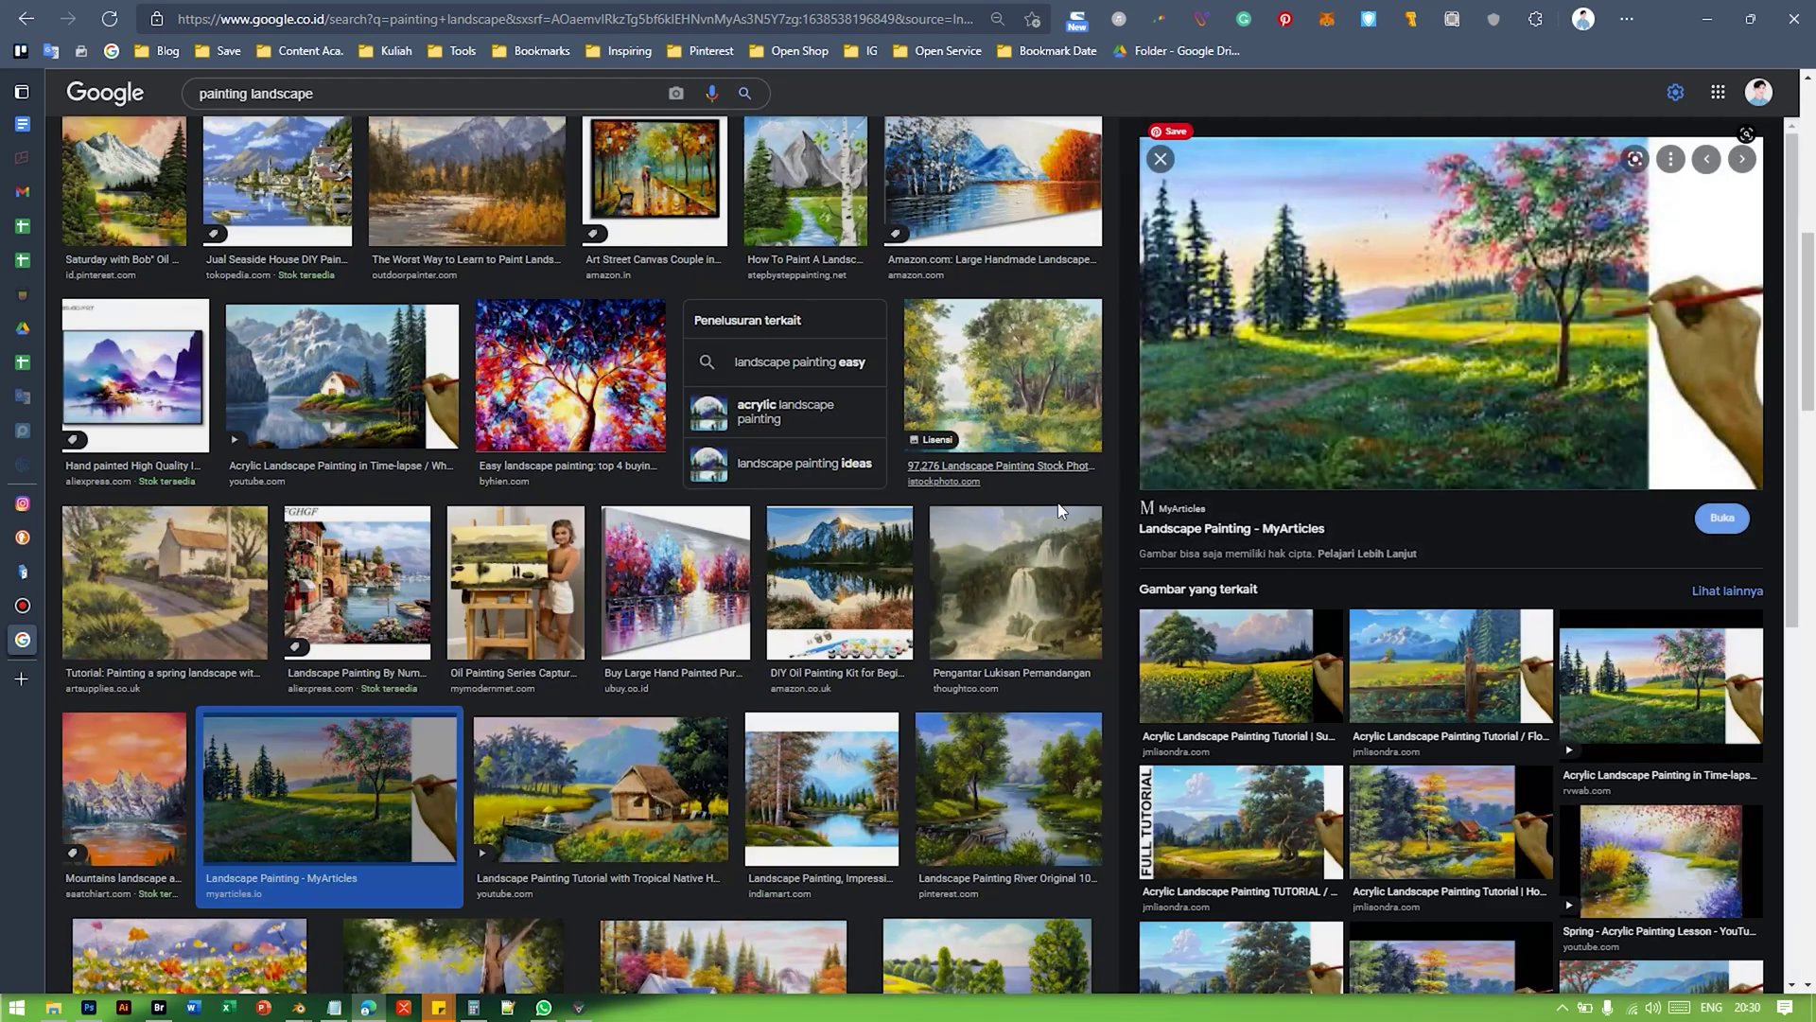
{"action": "left_click", "coordinate": [1230, 658]}
{"action": "scroll", "coordinate": [1251, 669], "scroll_direction": "down", "scroll_amount": 2}
{"action": "scroll", "coordinate": [1251, 669], "scroll_direction": "down", "scroll_amount": 3}
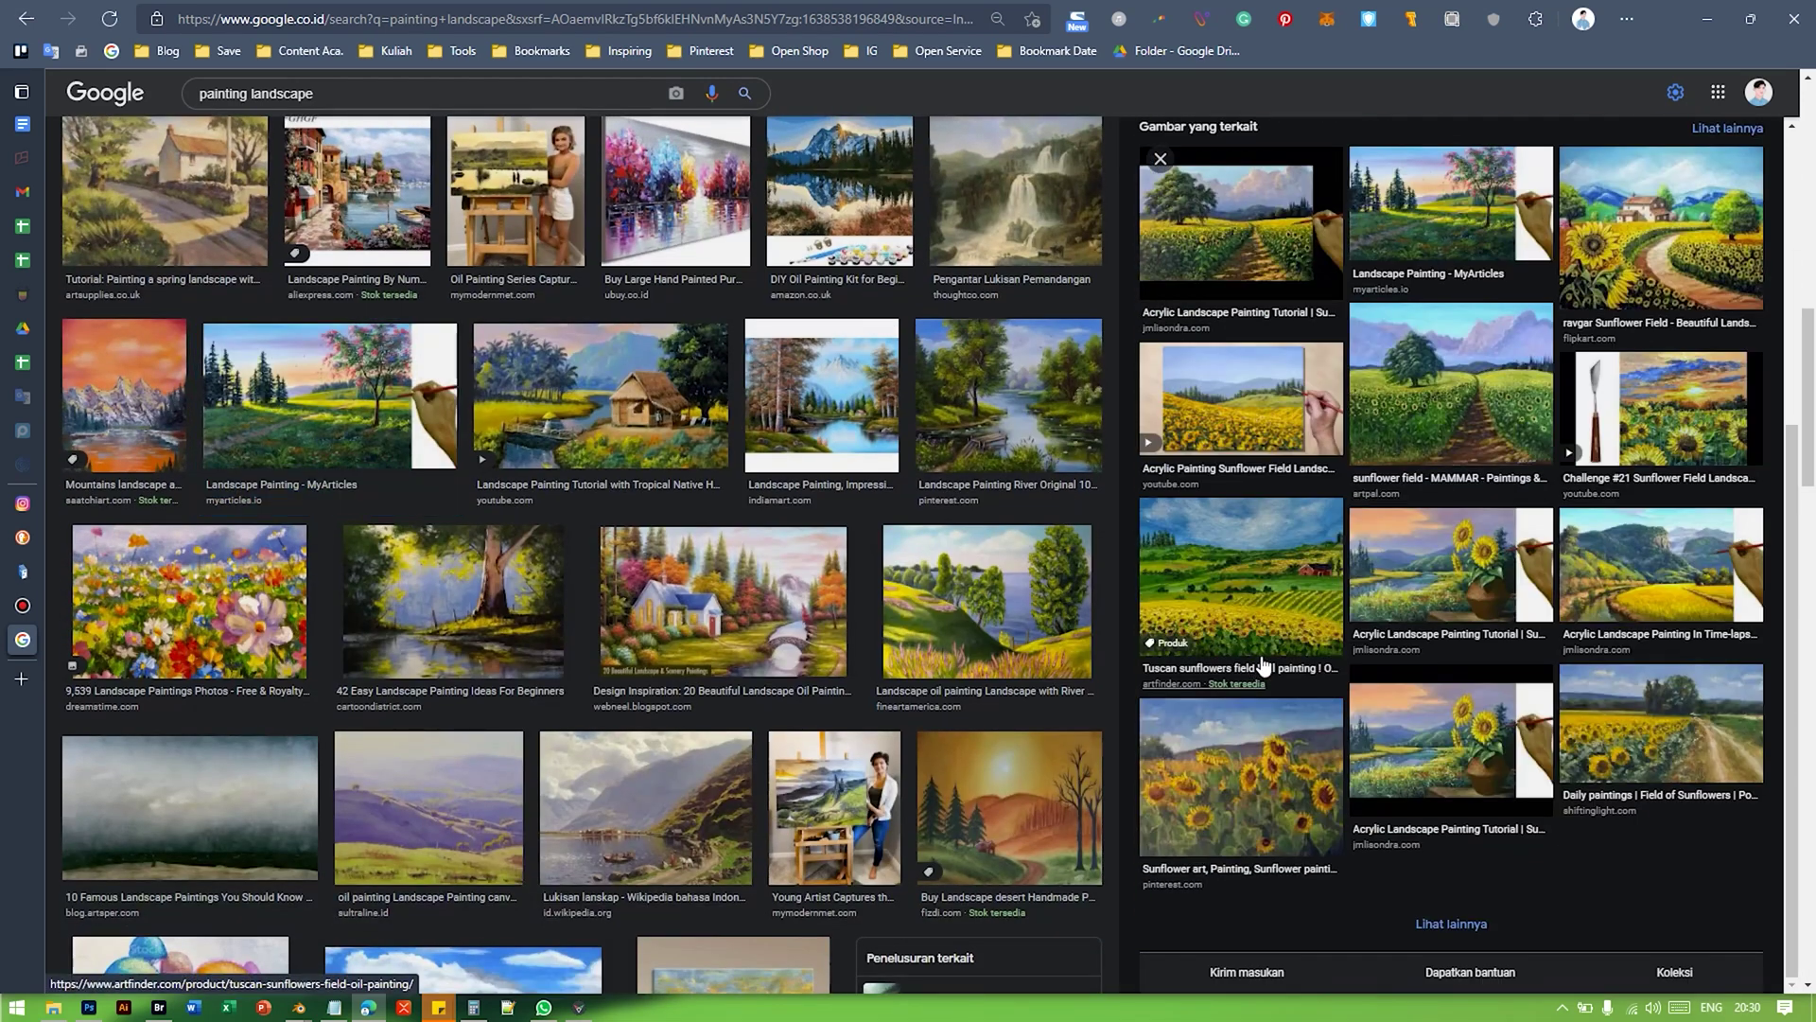
{"action": "left_click", "coordinate": [1262, 653]}
{"action": "left_click", "coordinate": [668, 627]}
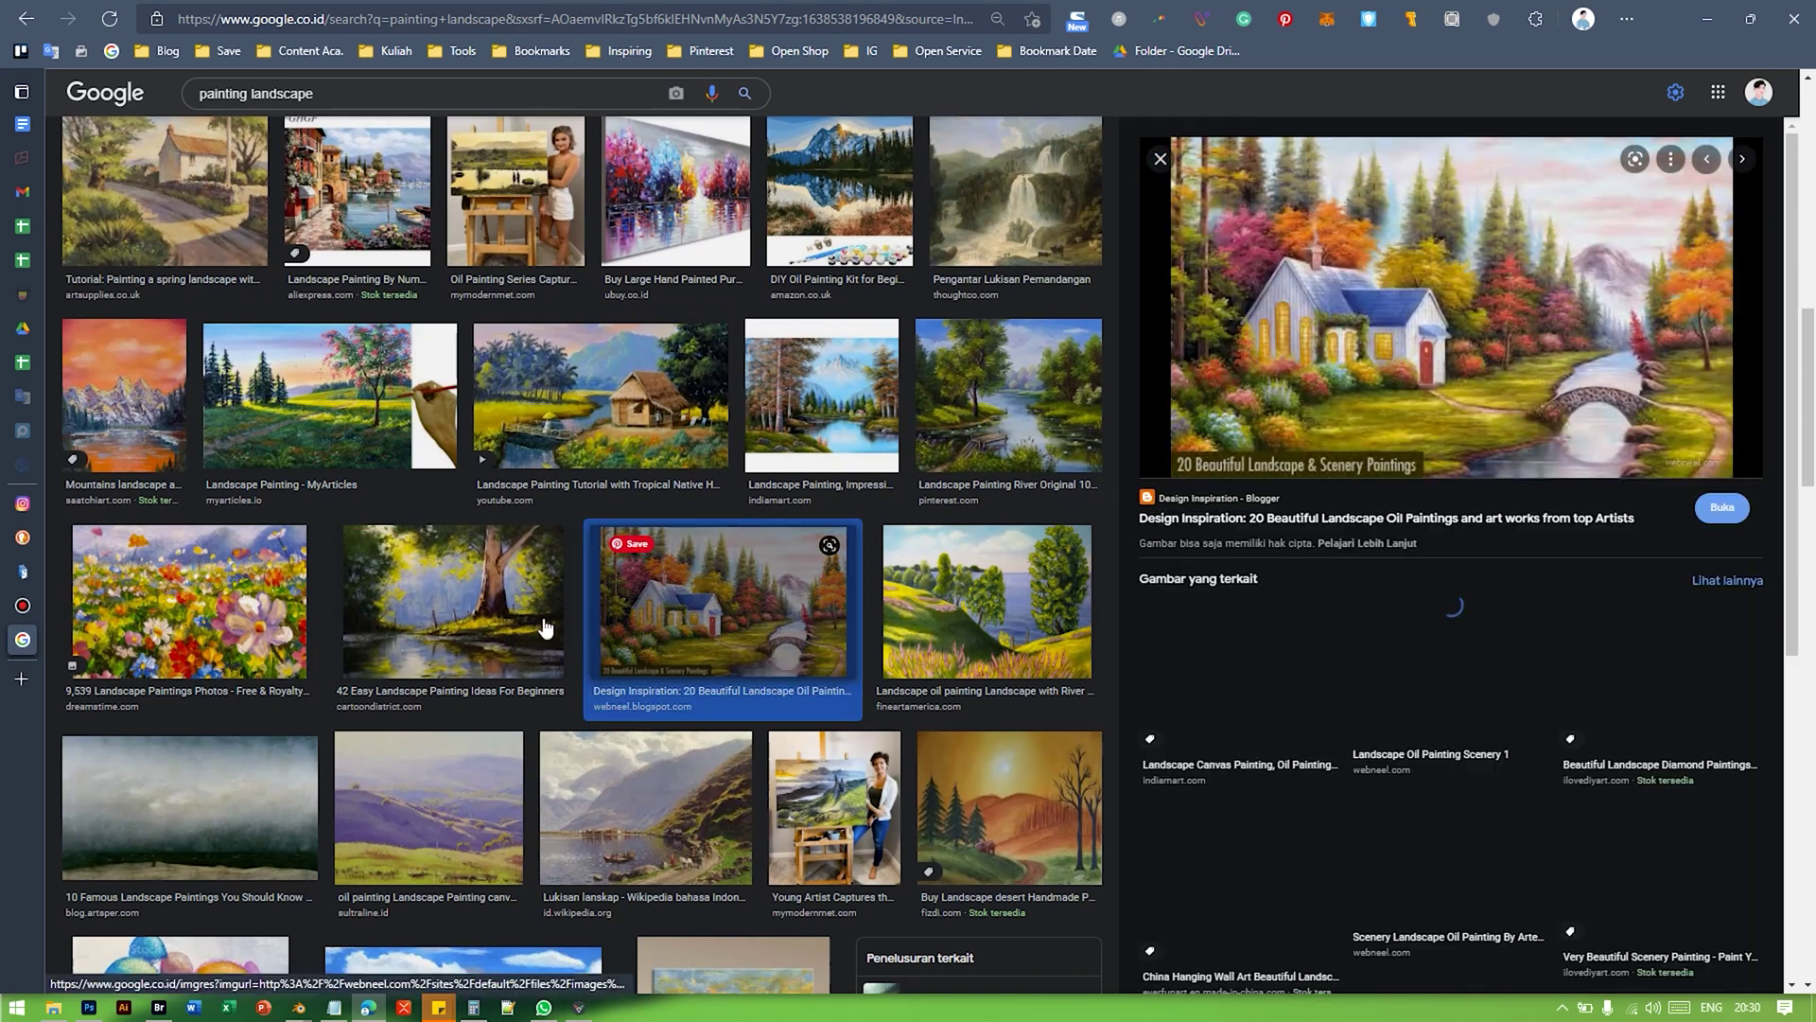
{"action": "left_click", "coordinate": [530, 615]}
{"action": "right_click", "coordinate": [1427, 283]}
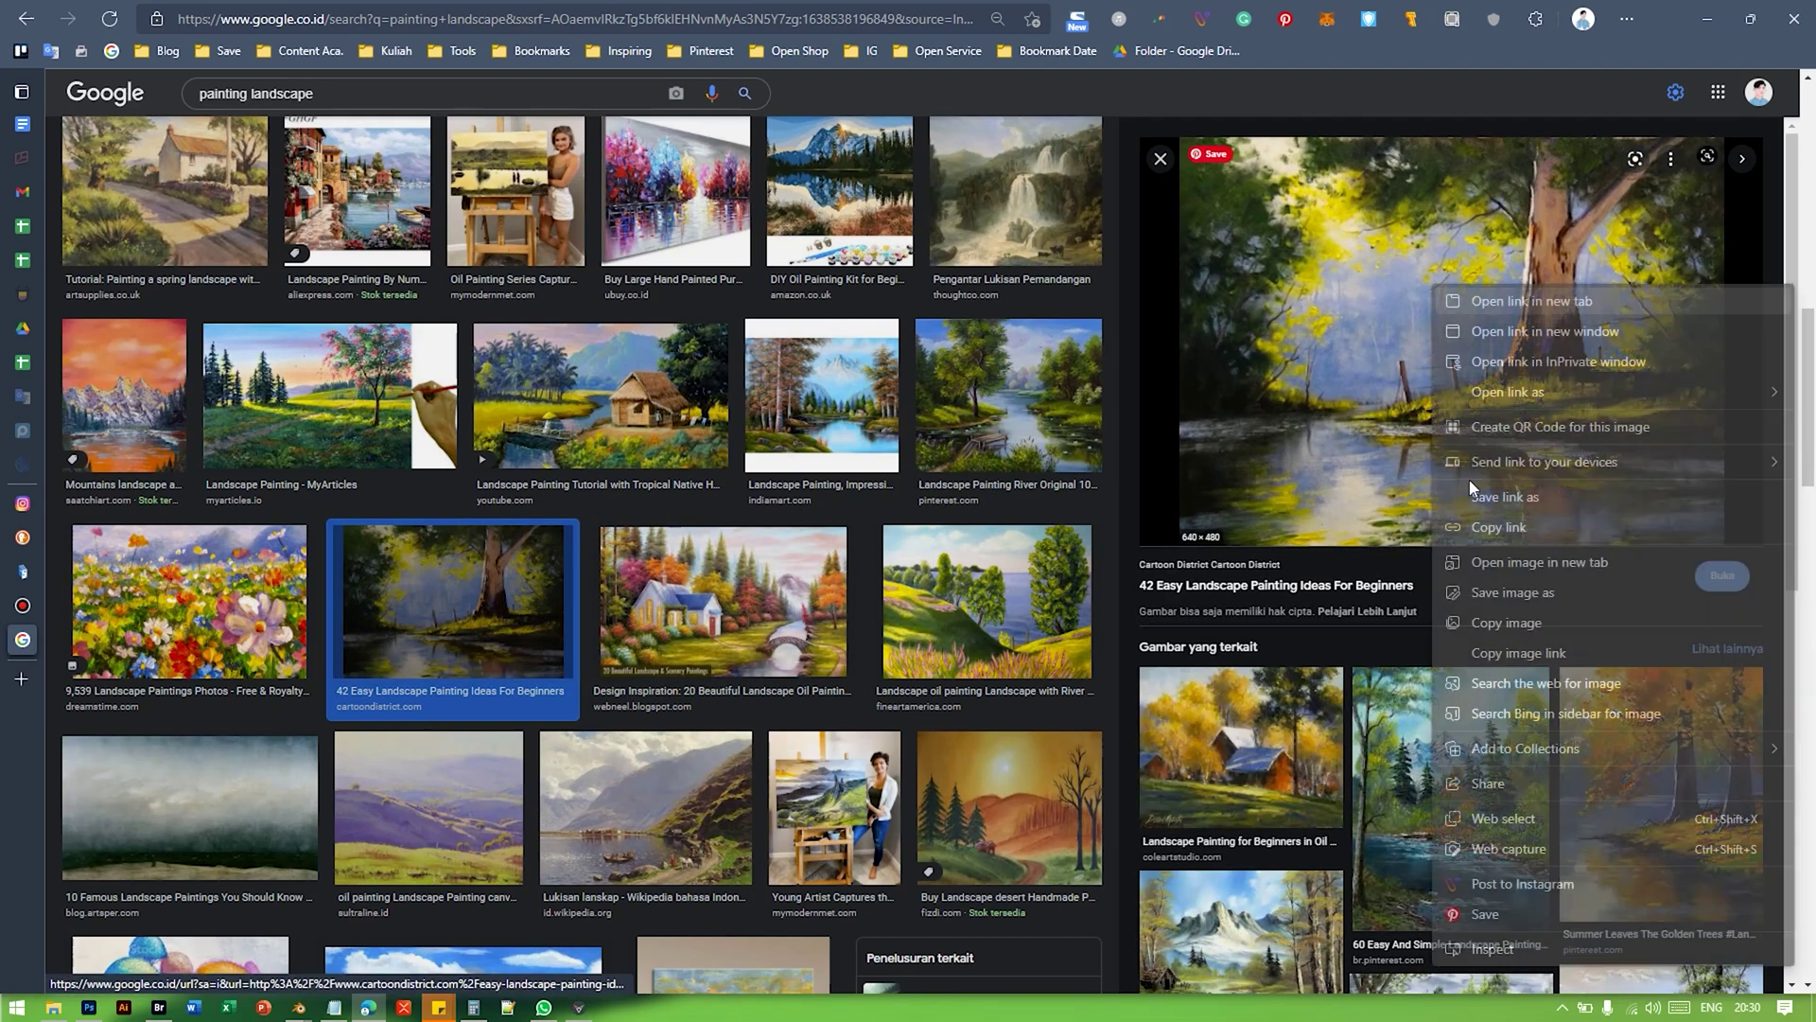
{"action": "left_click", "coordinate": [1516, 622]}
Step: Return to Photoshop, paste the painting into Rectangle 2.psb scaled to 174.44% to cover the canvas, and save and close the file
{"action": "key", "text": "super+Tab"}
{"action": "key", "text": "Return"}
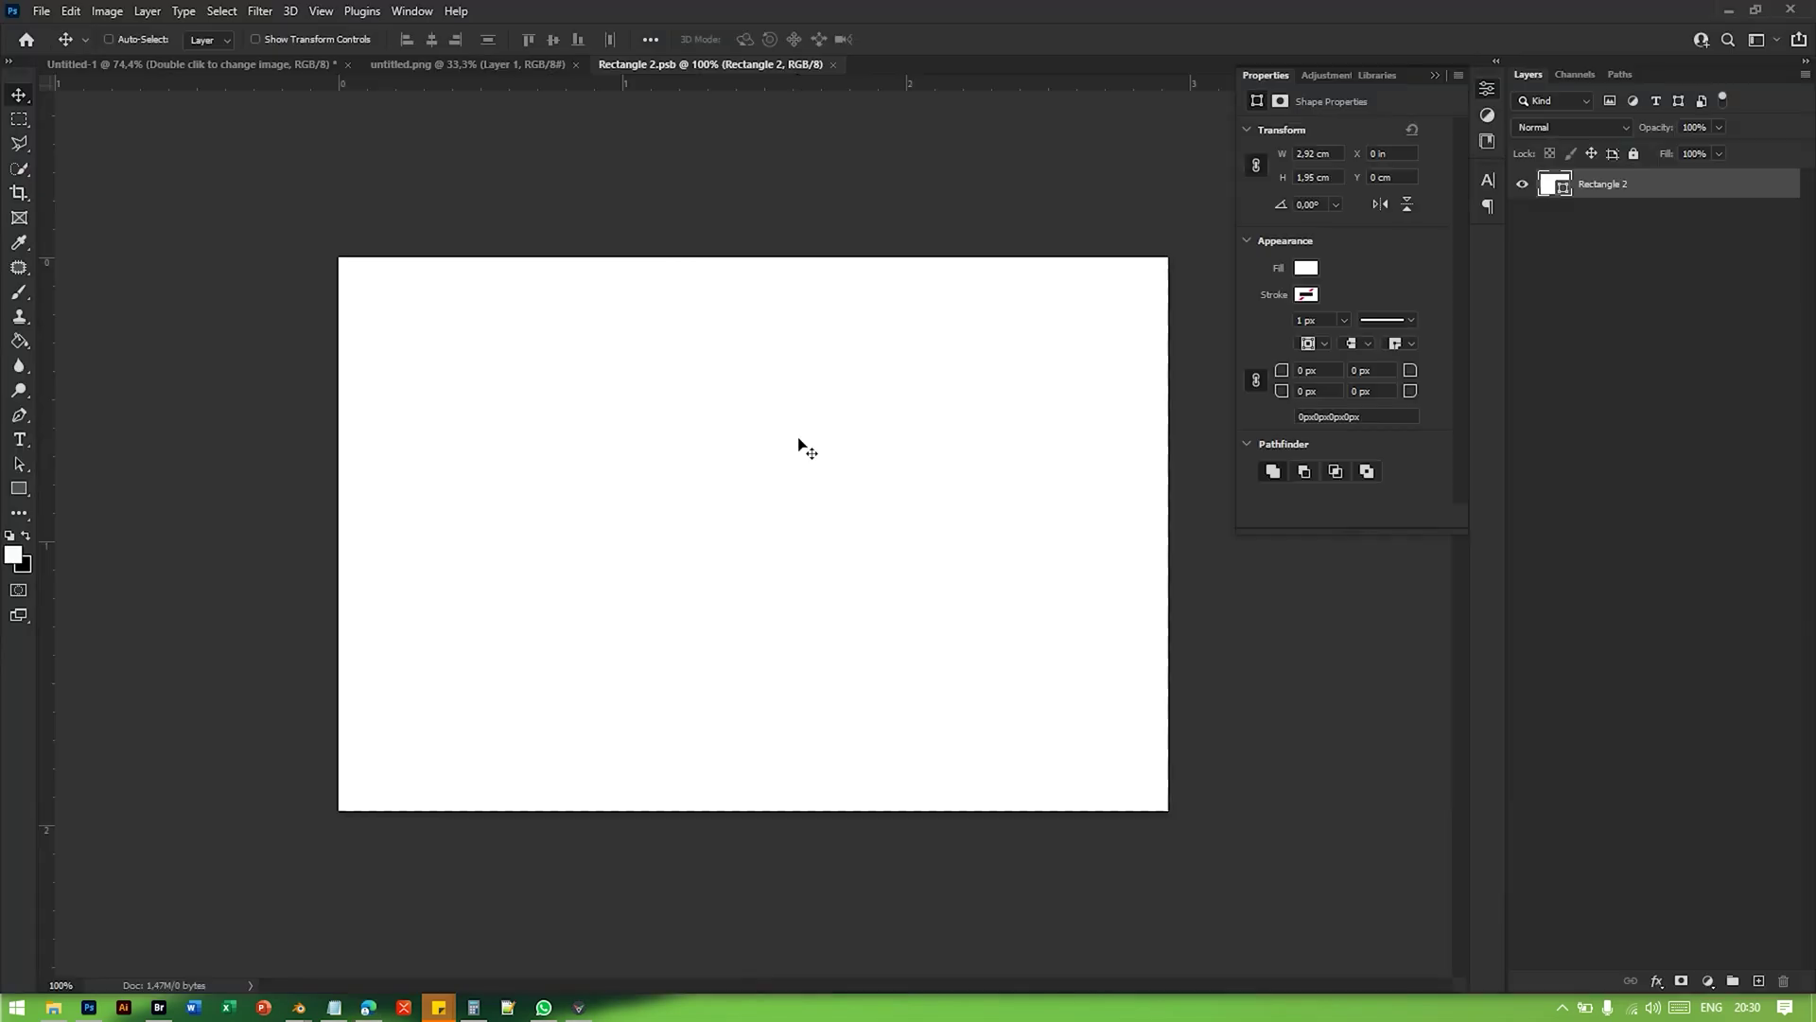
{"action": "key", "text": "ctrl+v"}
{"action": "key", "text": "ctrl+t"}
{"action": "mouse_move", "coordinate": [995, 353]}
{"action": "left_mouse_down", "text": "alt"}
{"action": "mouse_move", "coordinate": [1206, 247]}
{"action": "mouse_move", "coordinate": [1207, 281]}
{"action": "left_mouse_up", "text": "alt"}
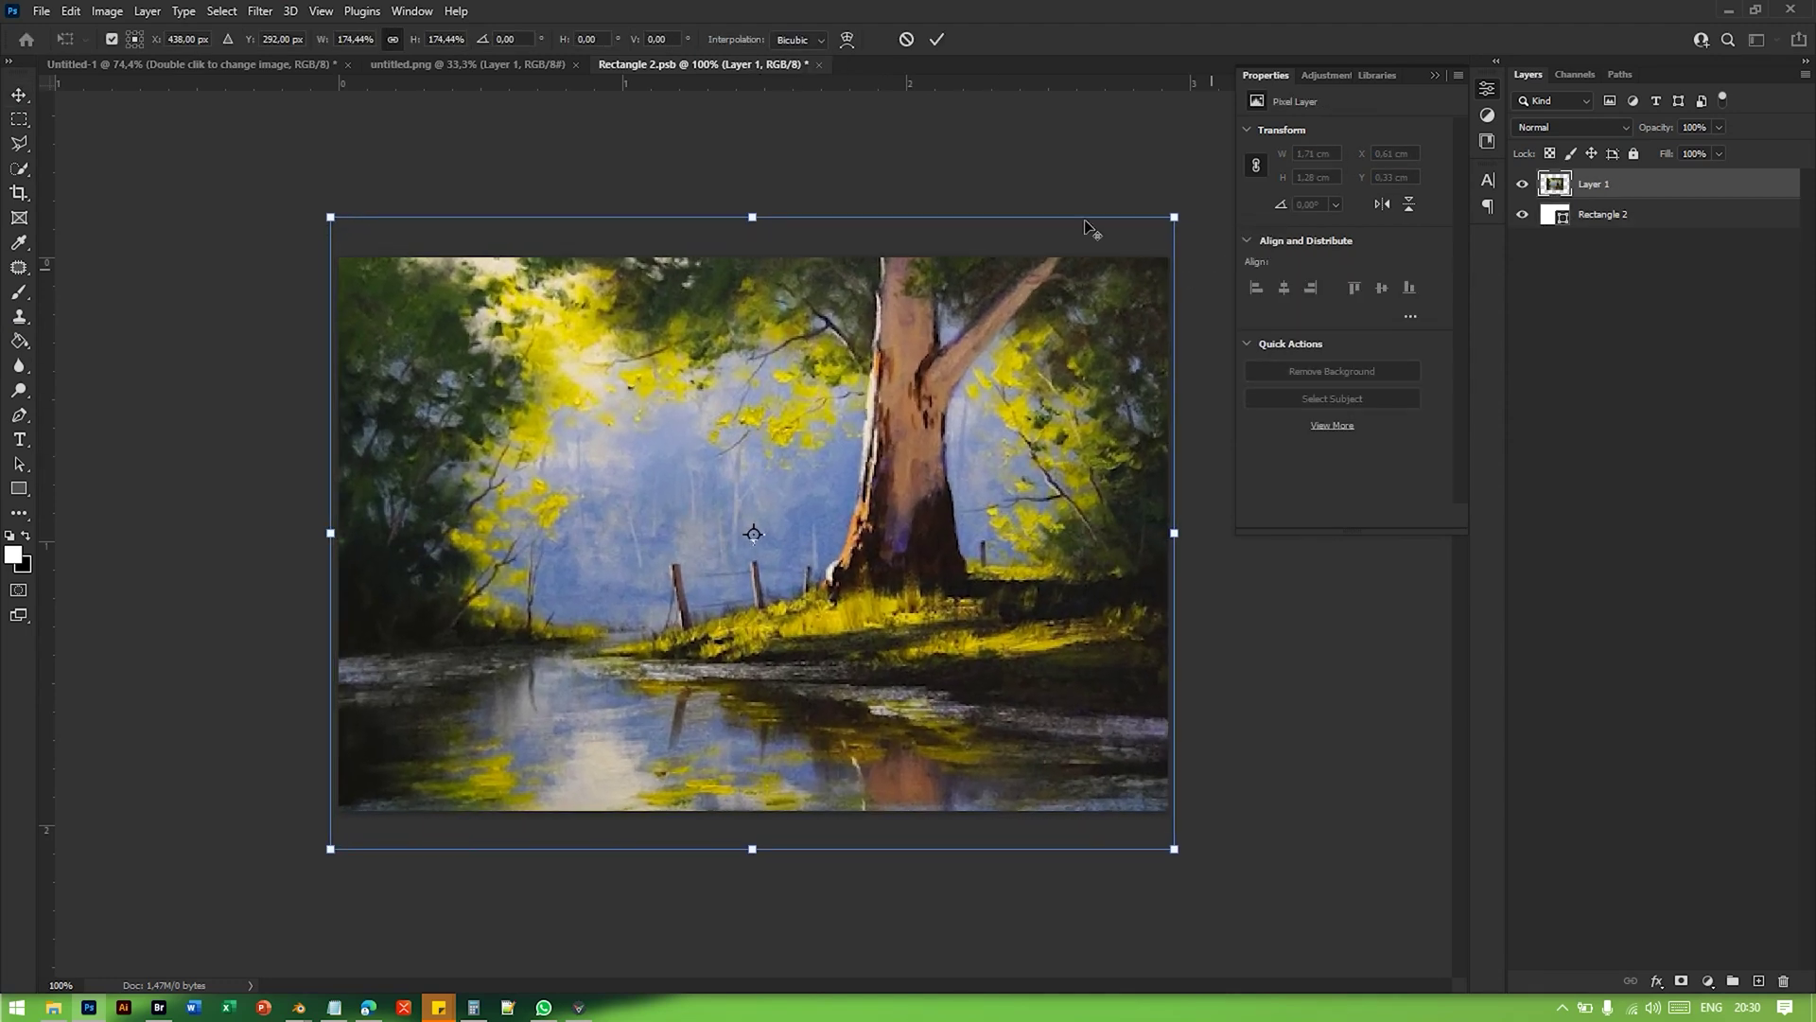
{"action": "left_click", "coordinate": [936, 39]}
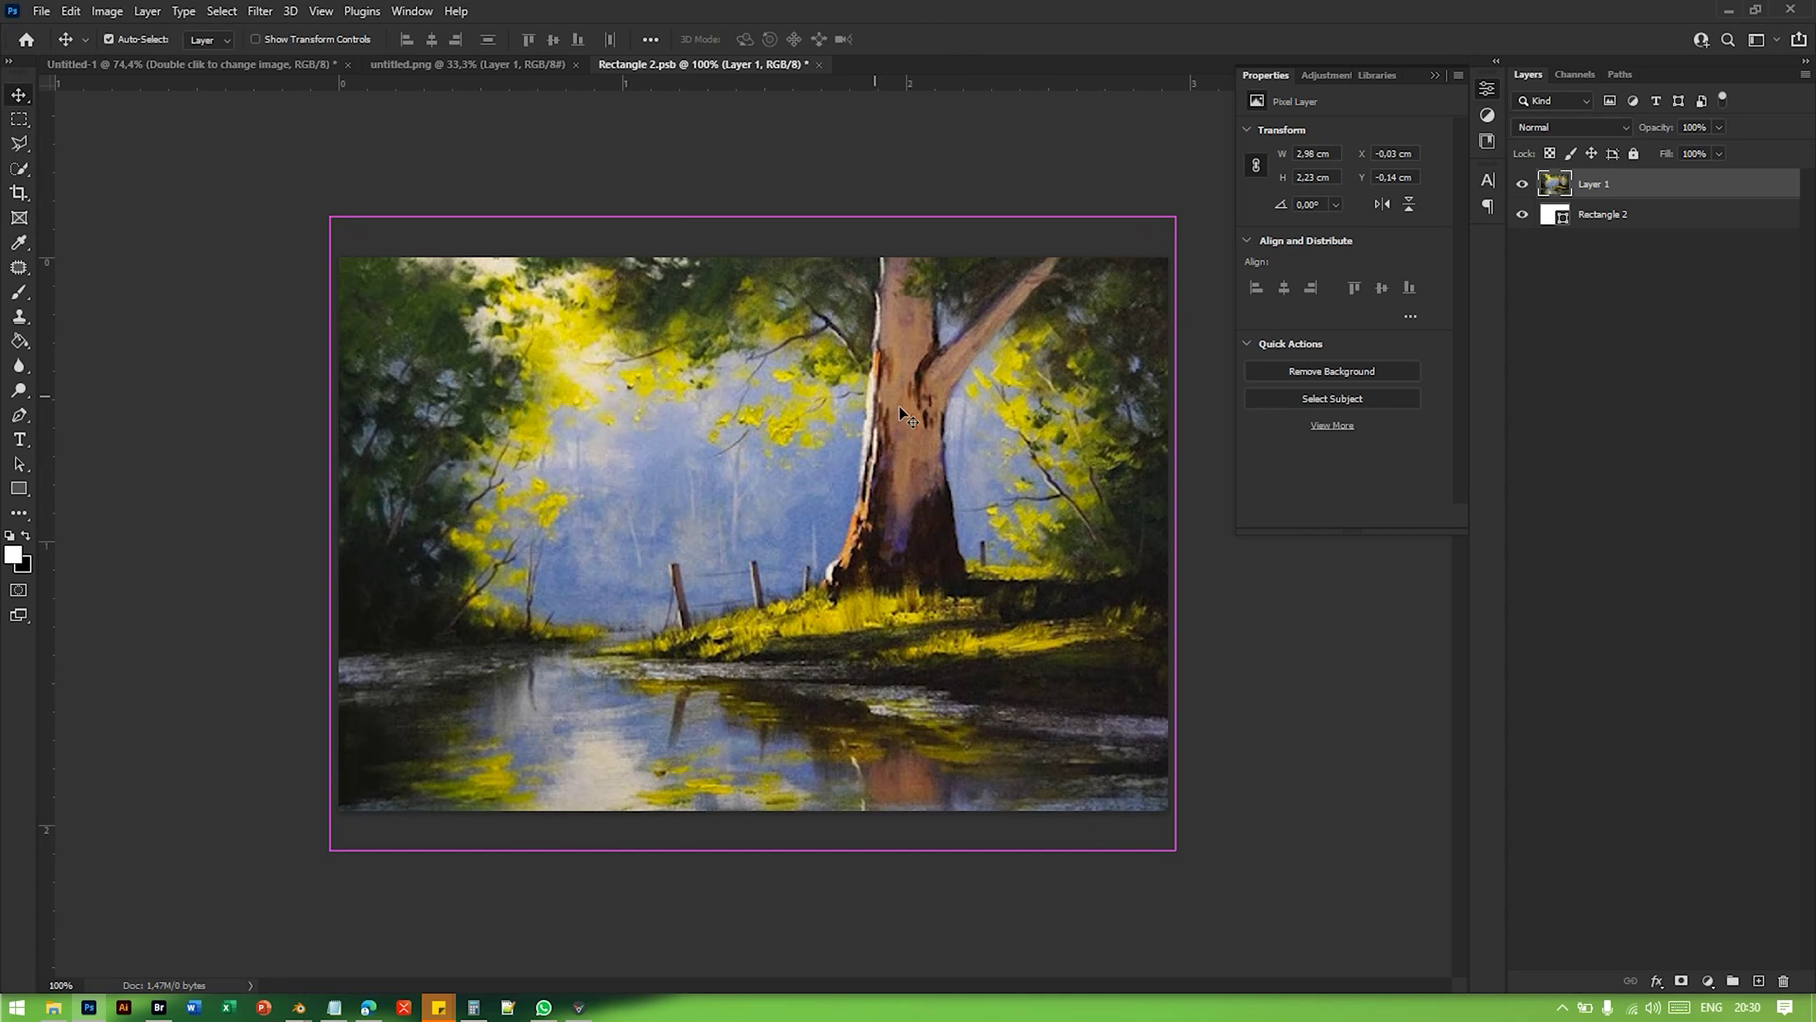
{"action": "key", "text": "ctrl+s"}
{"action": "left_click", "coordinate": [811, 65]}
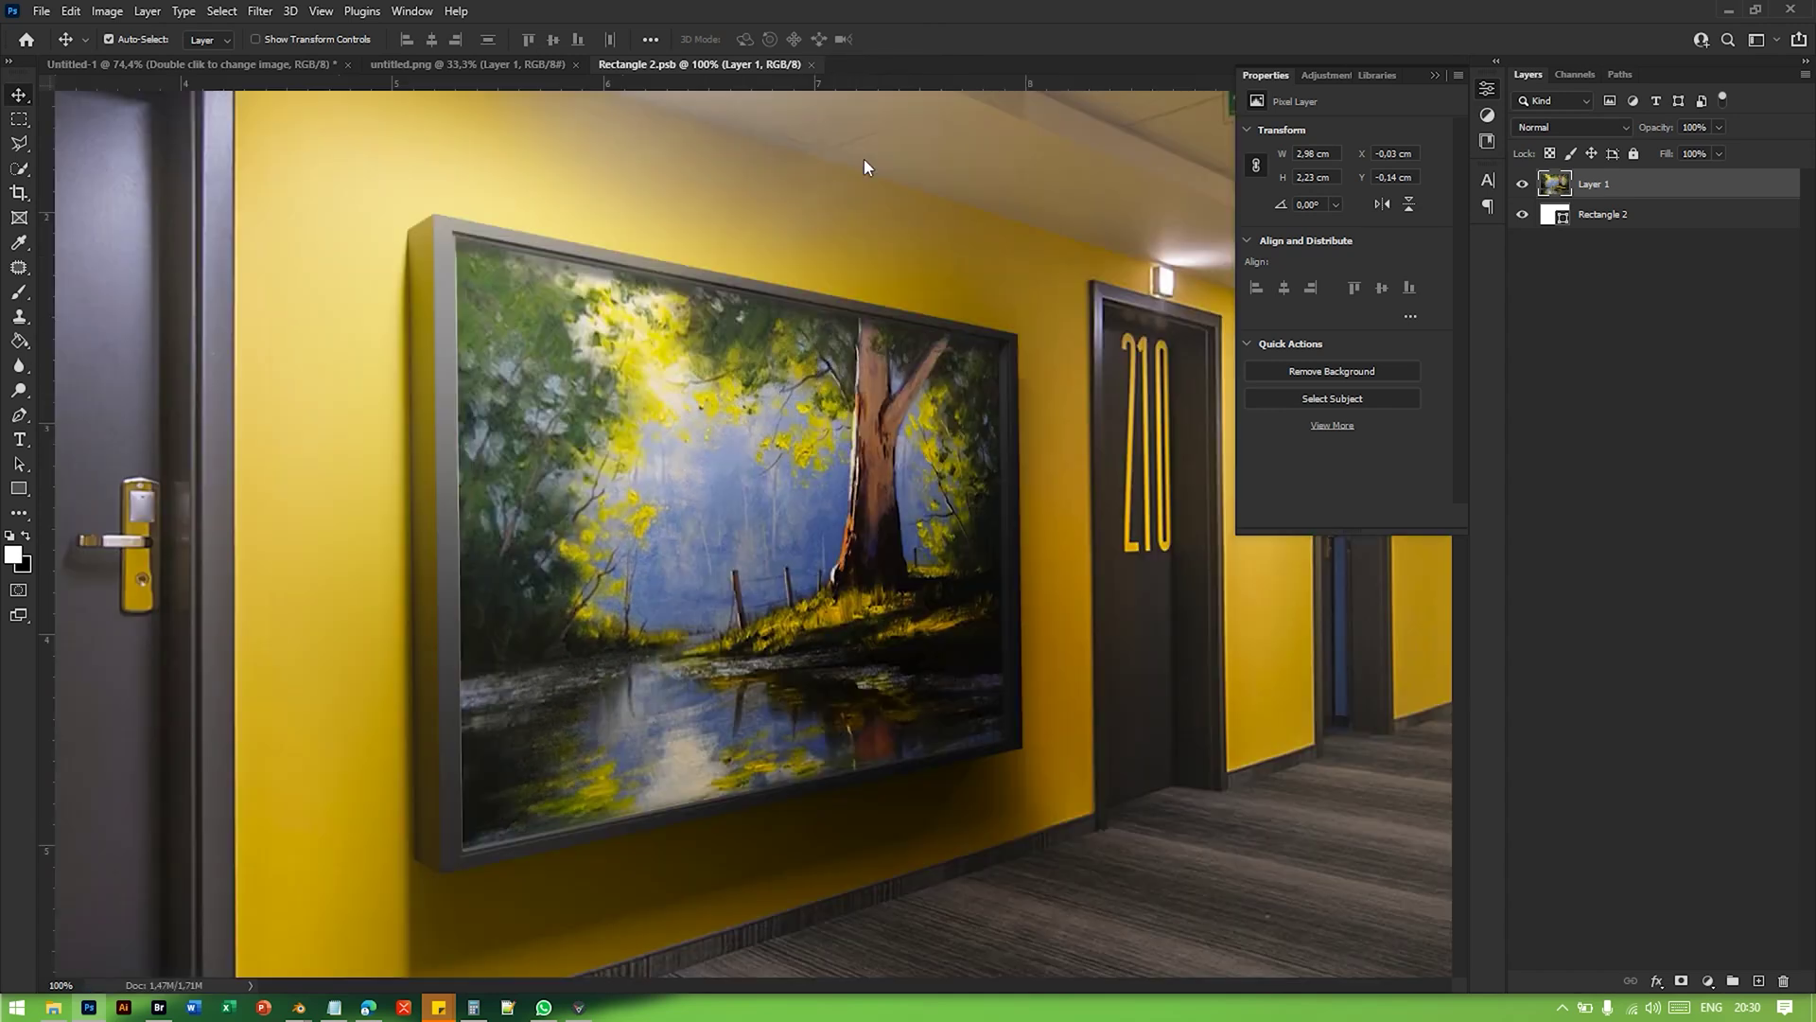
Step: Inspect the painting's edges against the board frame up close, around its upper corner and side
{"action": "key", "text": "ctrl+0"}
{"action": "scroll", "coordinate": [831, 592], "scroll_direction": "up", "scroll_amount": 1, "text": "alt"}
{"action": "scroll", "coordinate": [830, 593], "scroll_direction": "up", "scroll_amount": 6, "text": "alt"}
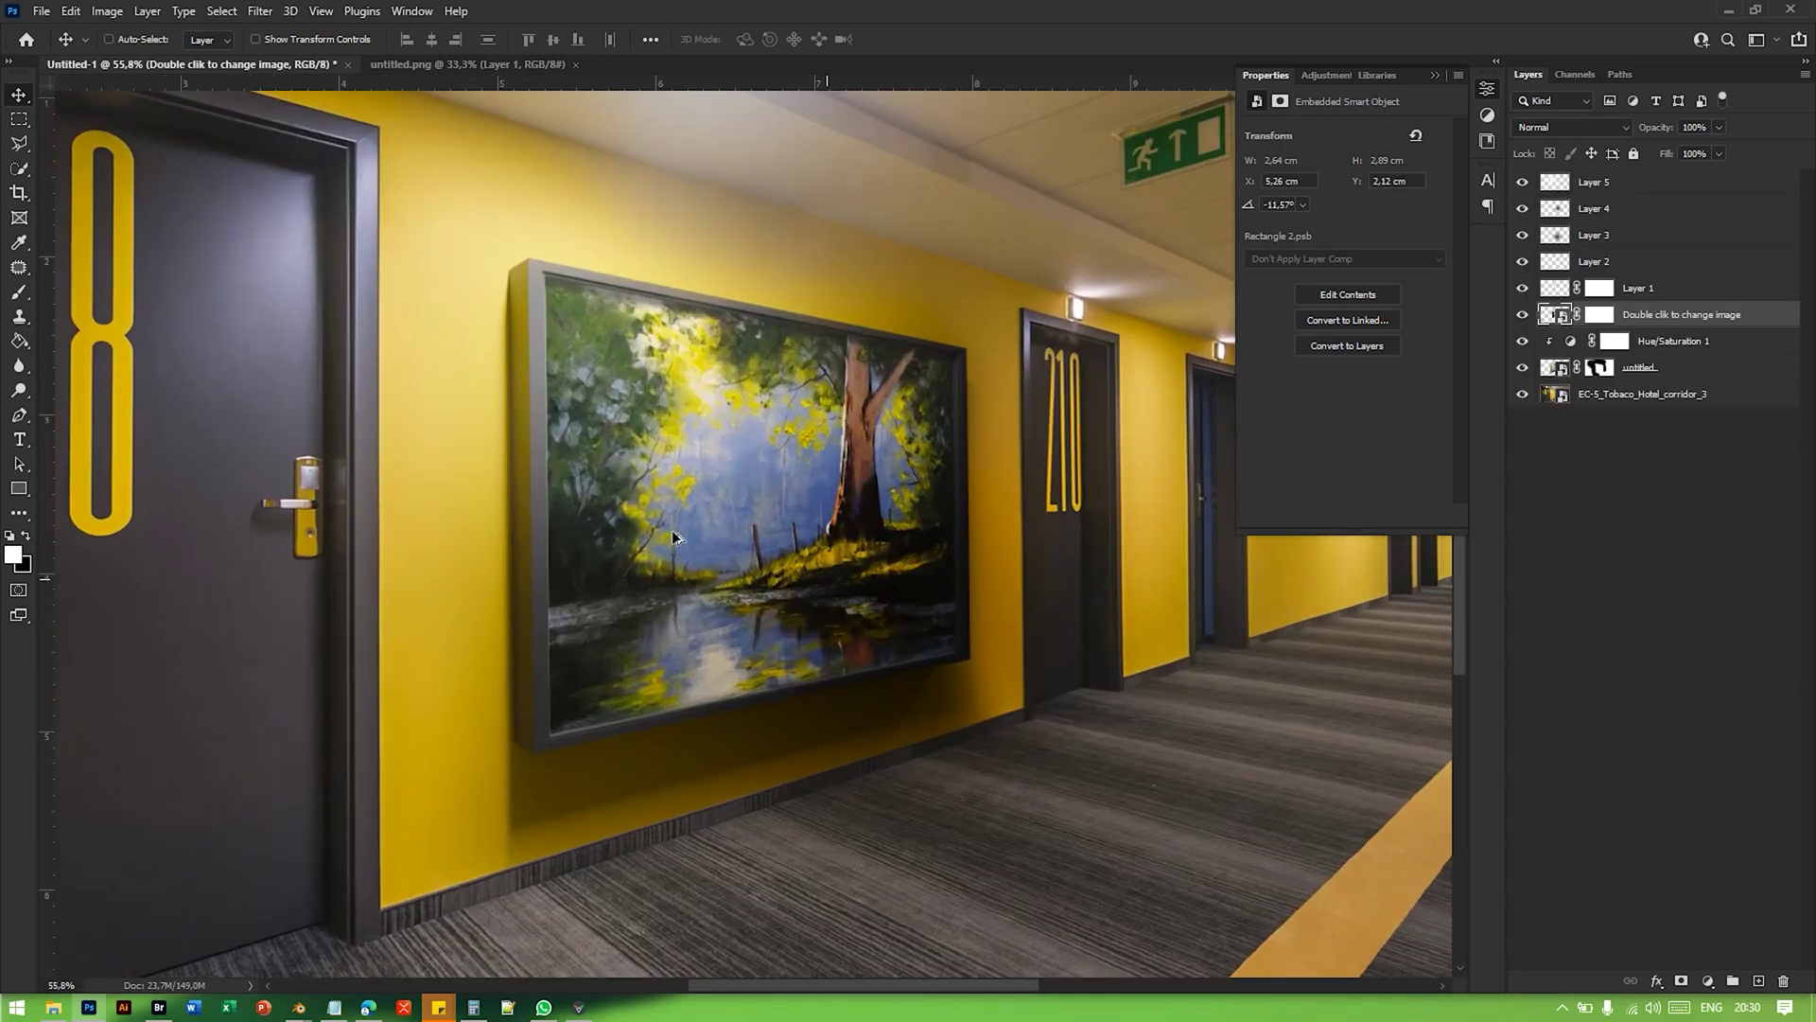
{"action": "scroll", "coordinate": [543, 368], "scroll_direction": "up", "scroll_amount": 1, "text": "alt"}
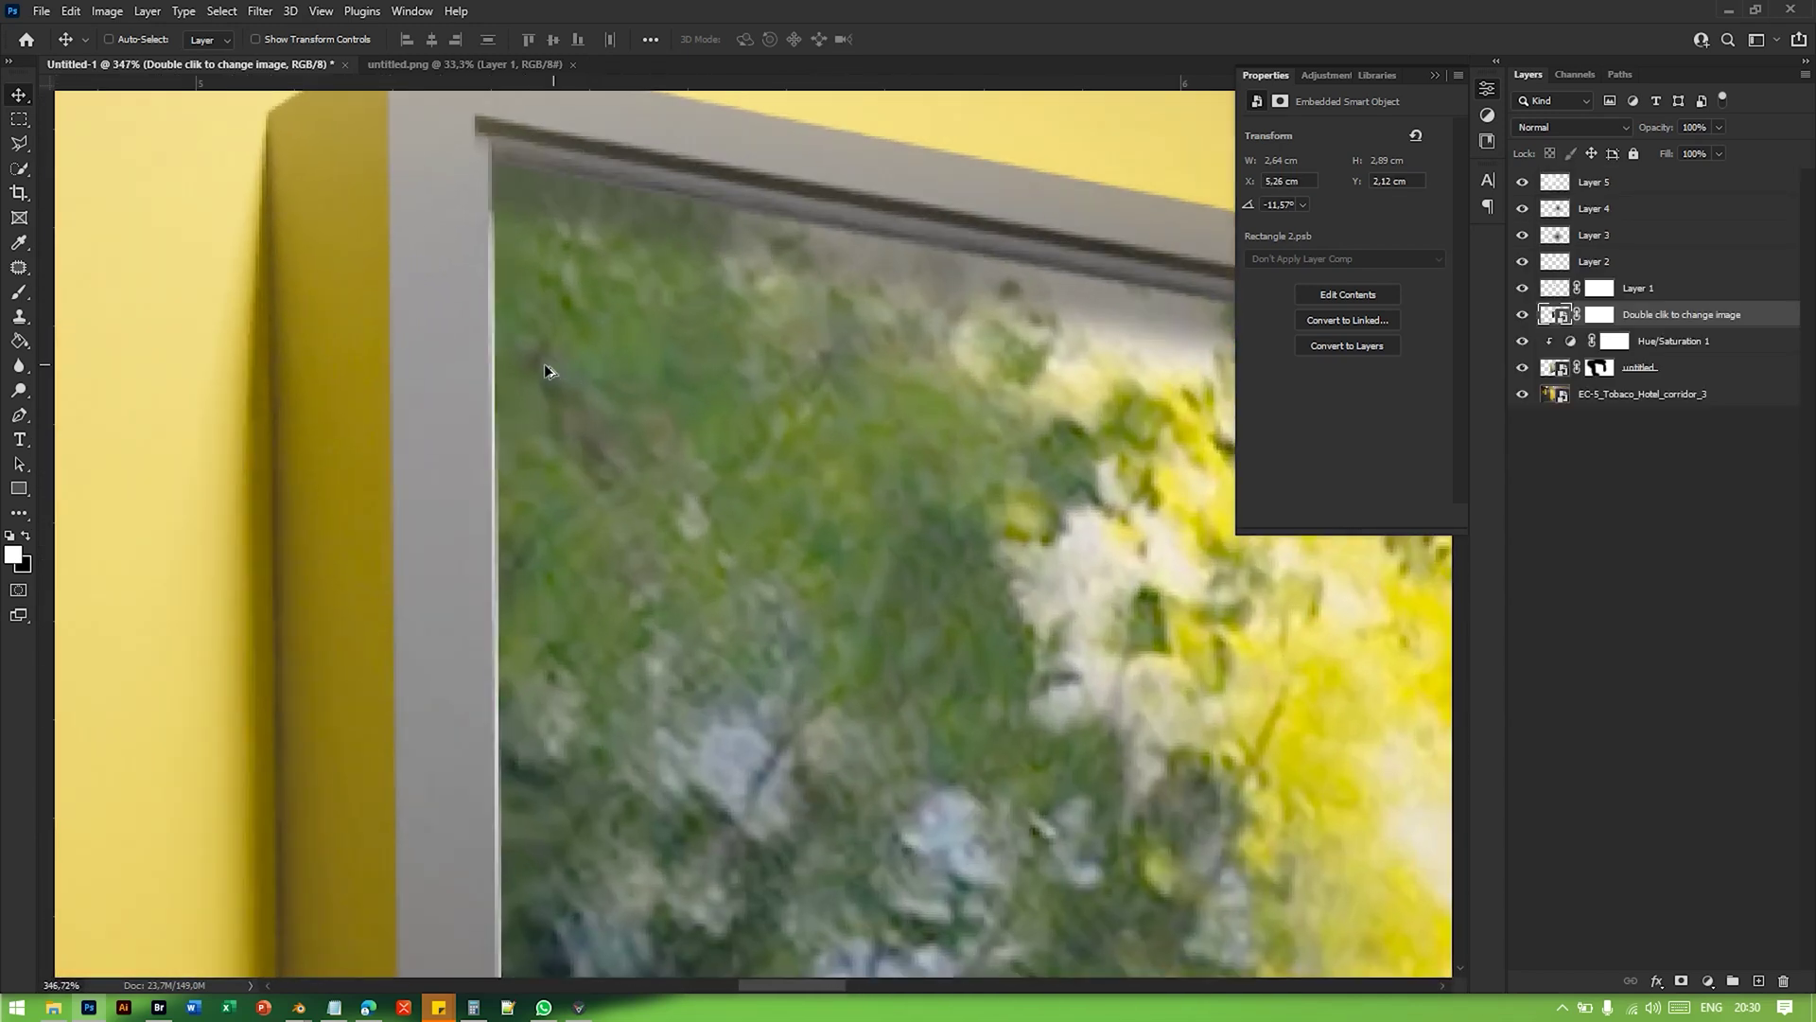
{"action": "scroll", "coordinate": [511, 364], "scroll_direction": "down", "scroll_amount": 1, "text": "alt"}
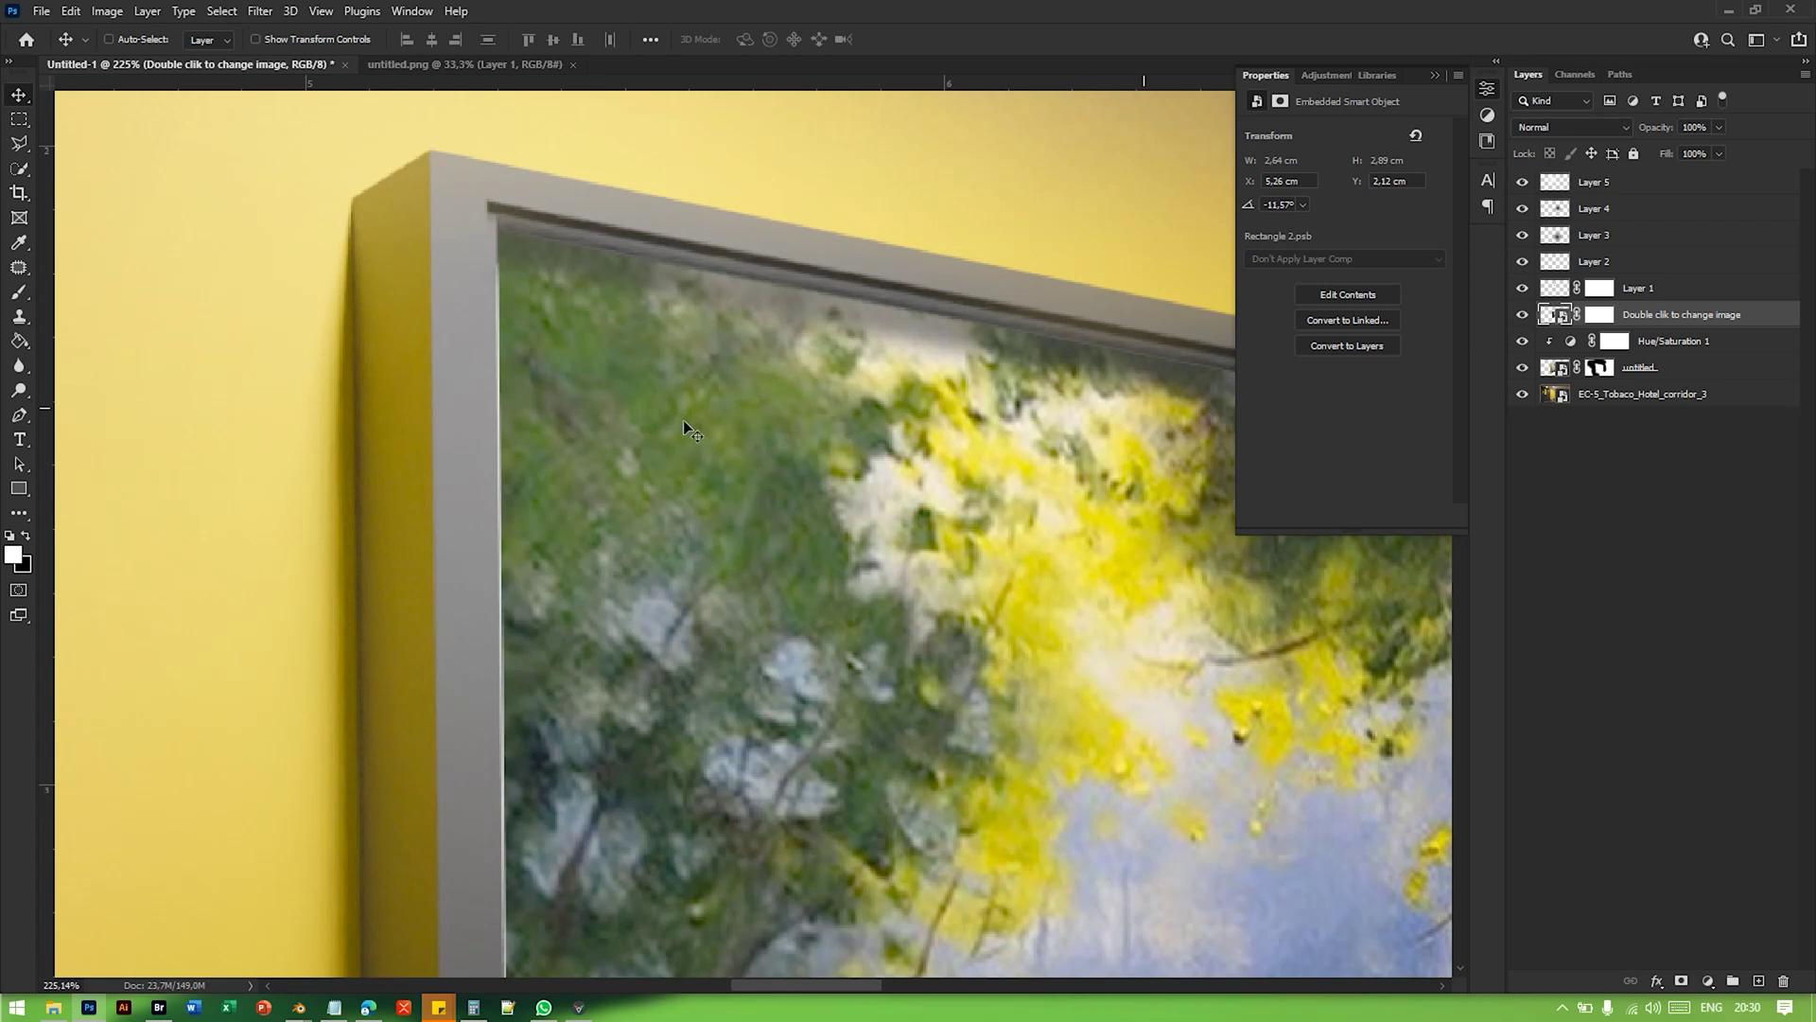
{"action": "scroll", "coordinate": [507, 405], "scroll_direction": "down", "scroll_amount": 5}
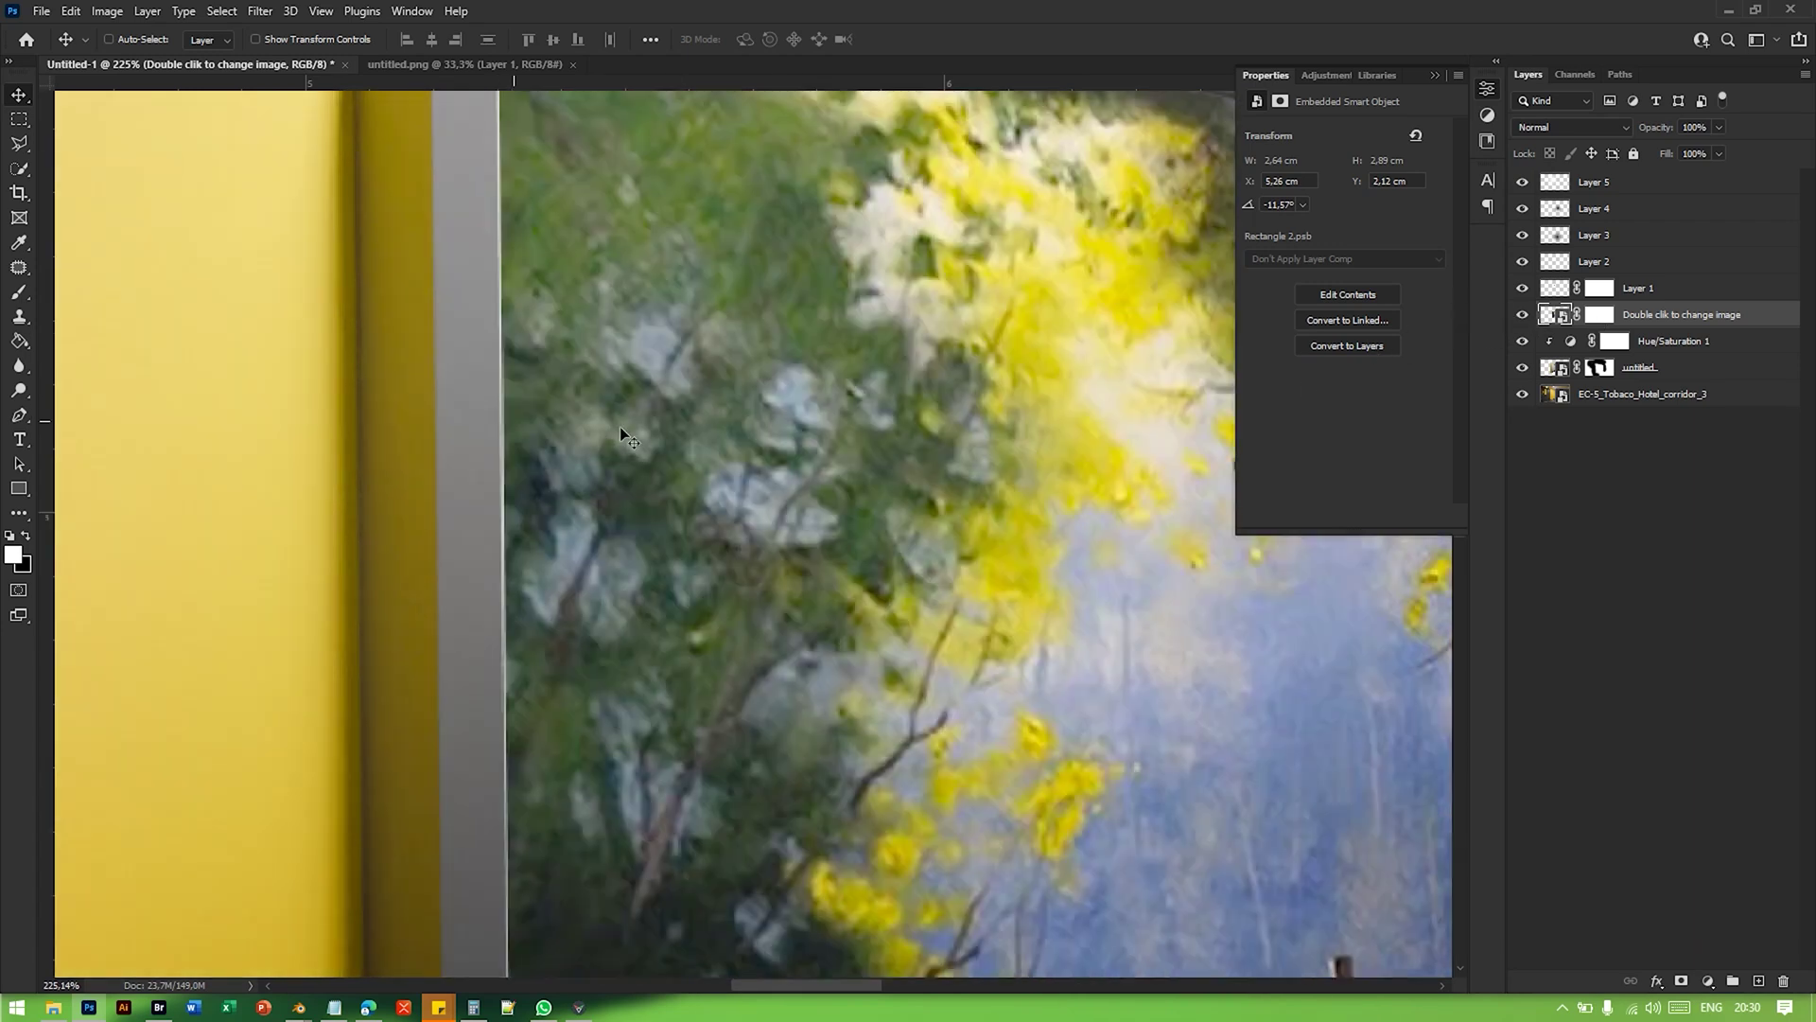
{"action": "mouse_move", "coordinate": [622, 432]}
{"action": "left_mouse_down", "text": "ctrl"}
{"action": "mouse_move", "coordinate": [660, 424]}
{"action": "mouse_move", "coordinate": [619, 452]}
{"action": "left_mouse_up", "text": "ctrl"}
{"action": "scroll", "coordinate": [615, 438], "scroll_direction": "up", "scroll_amount": 3}
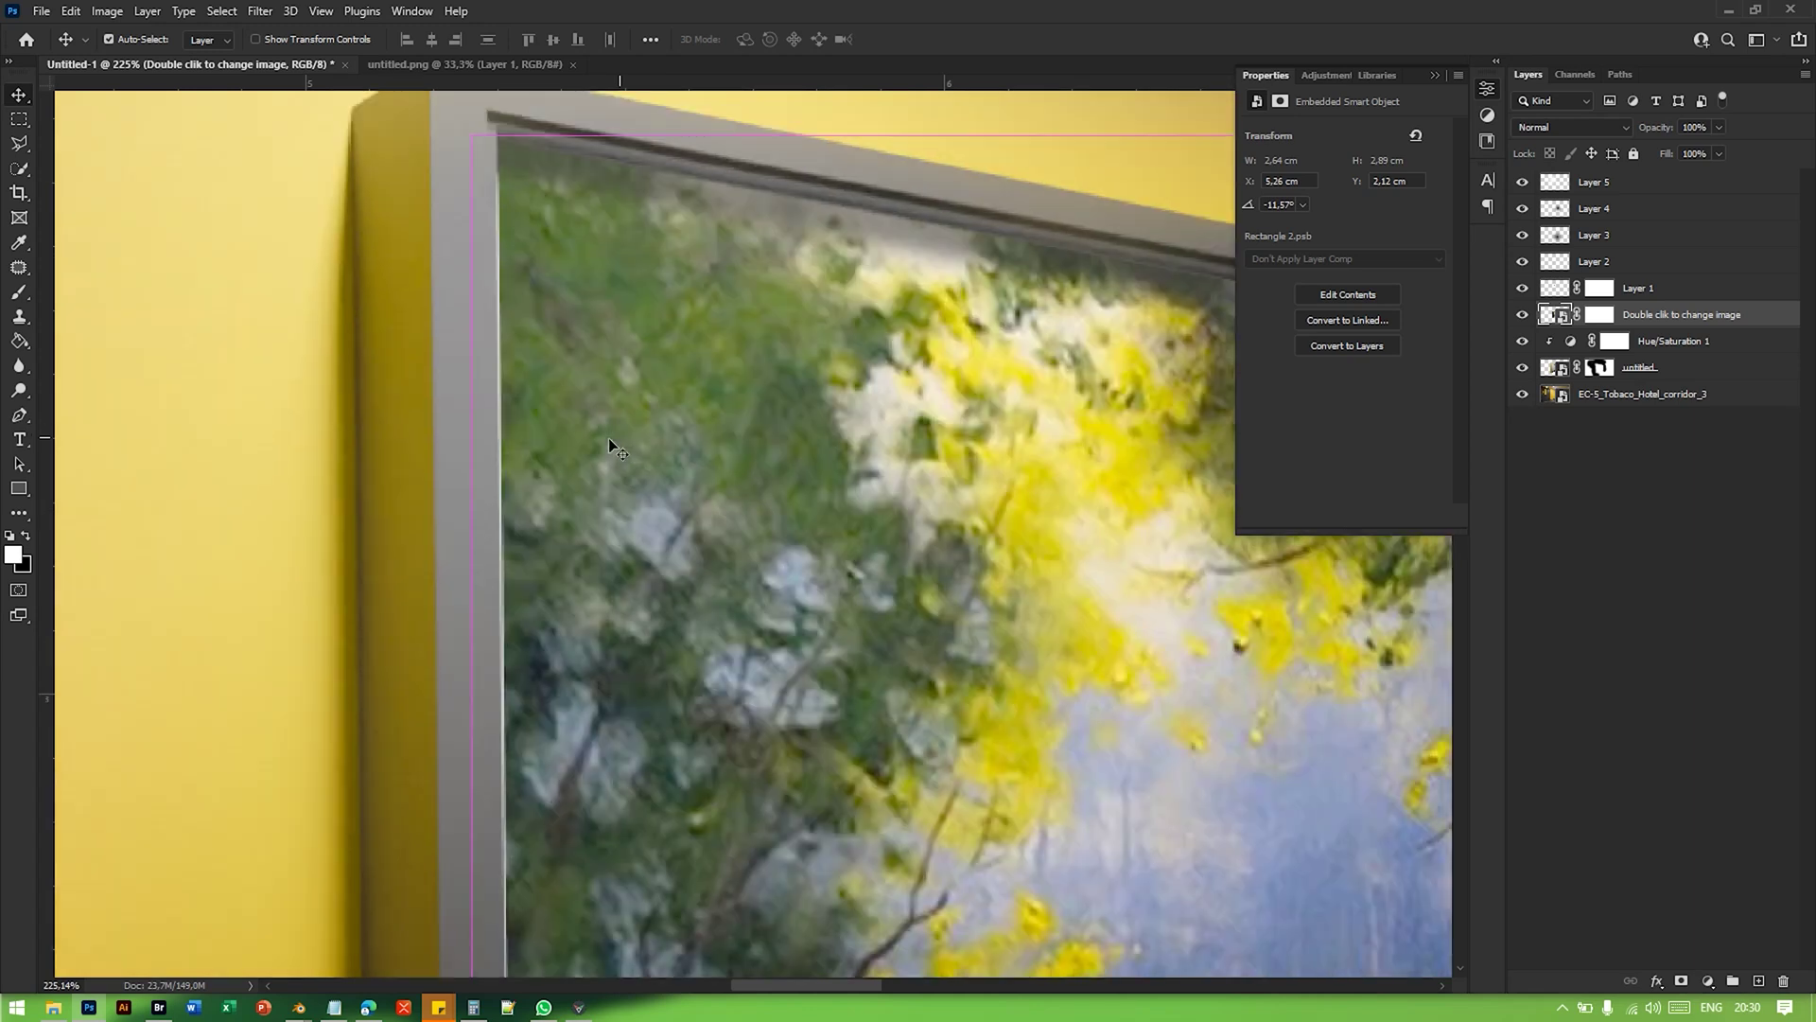
{"action": "key", "text": "t"}
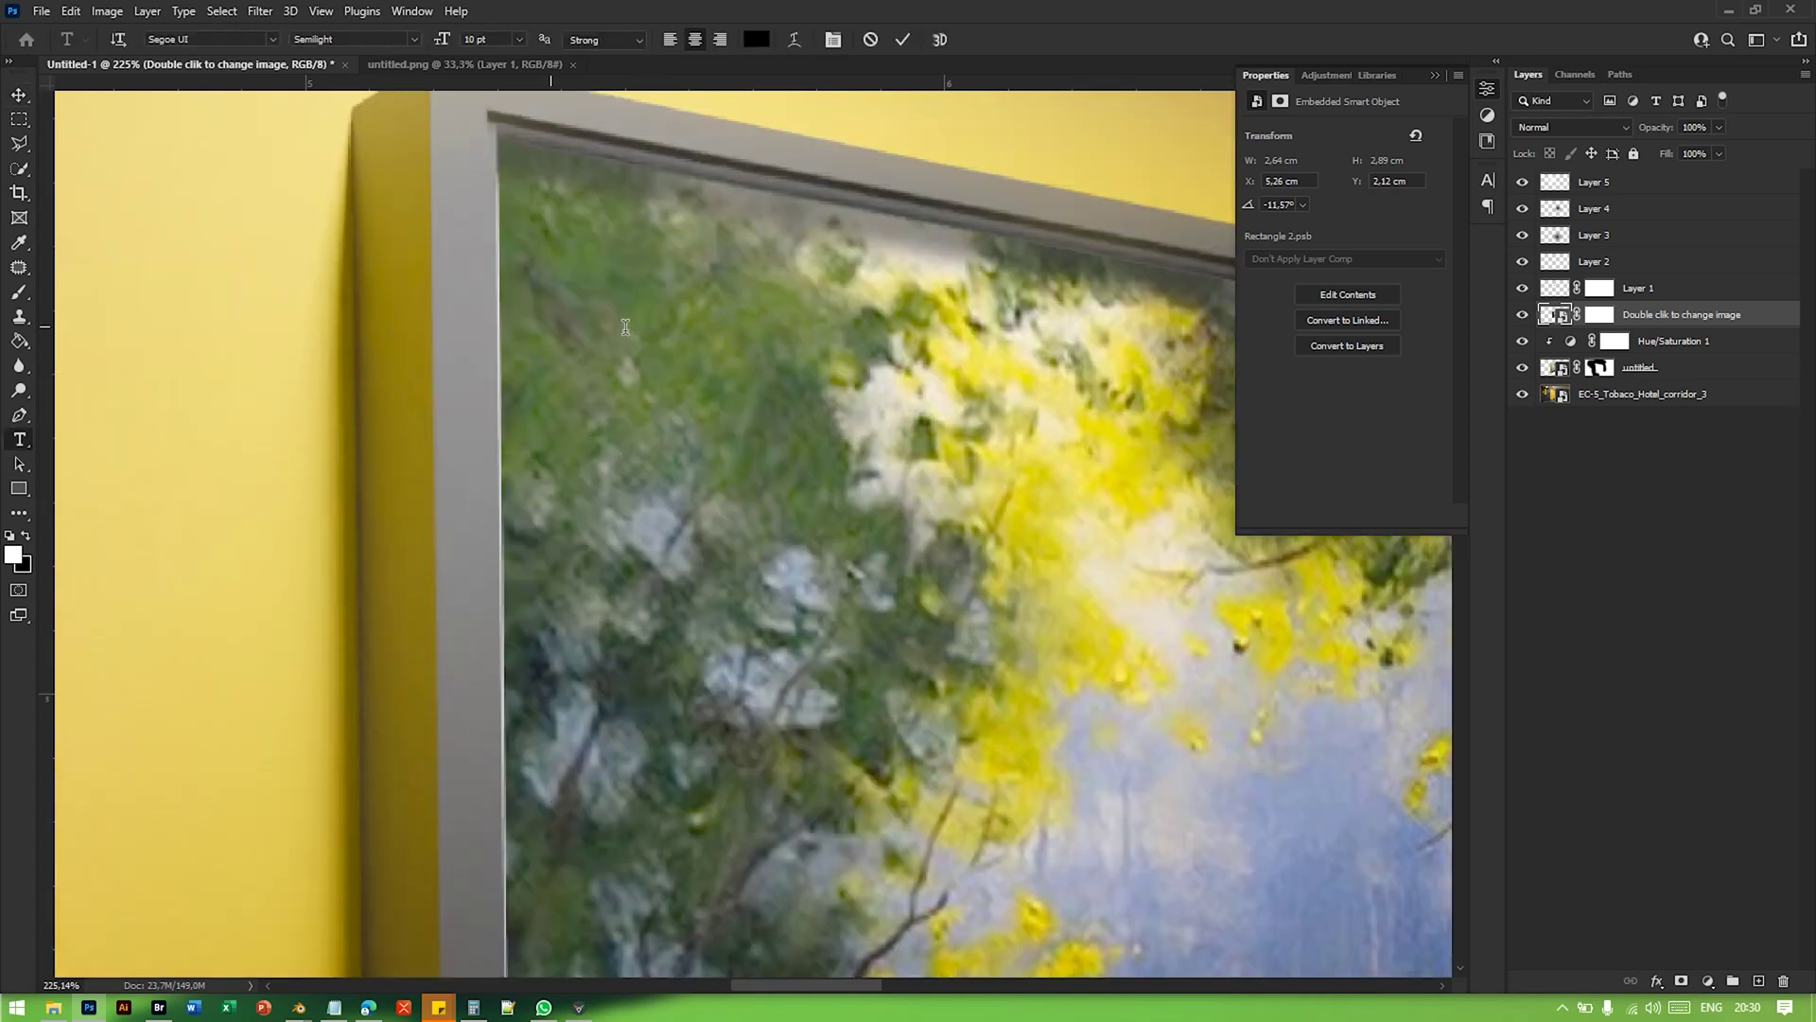
{"action": "left_click", "coordinate": [558, 326]}
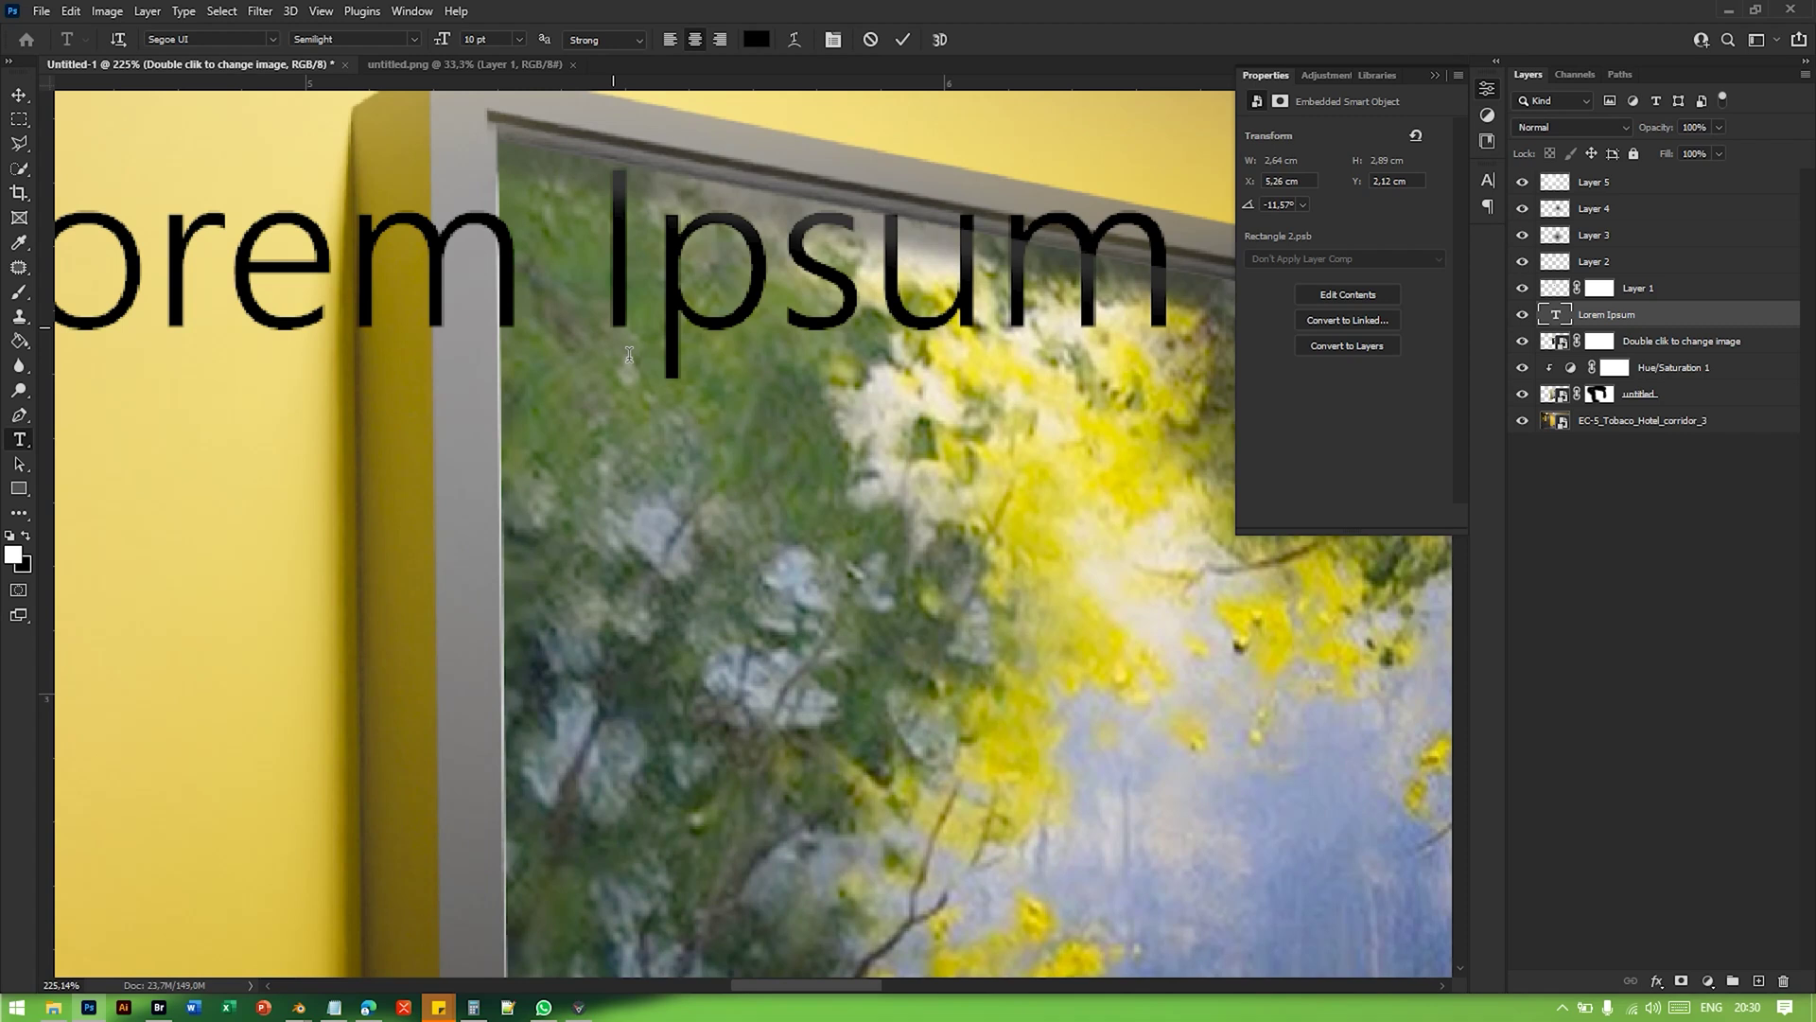
{"action": "key", "text": "Escape"}
{"action": "key", "text": "v"}
{"action": "scroll", "coordinate": [589, 329], "scroll_direction": "down", "scroll_amount": 1}
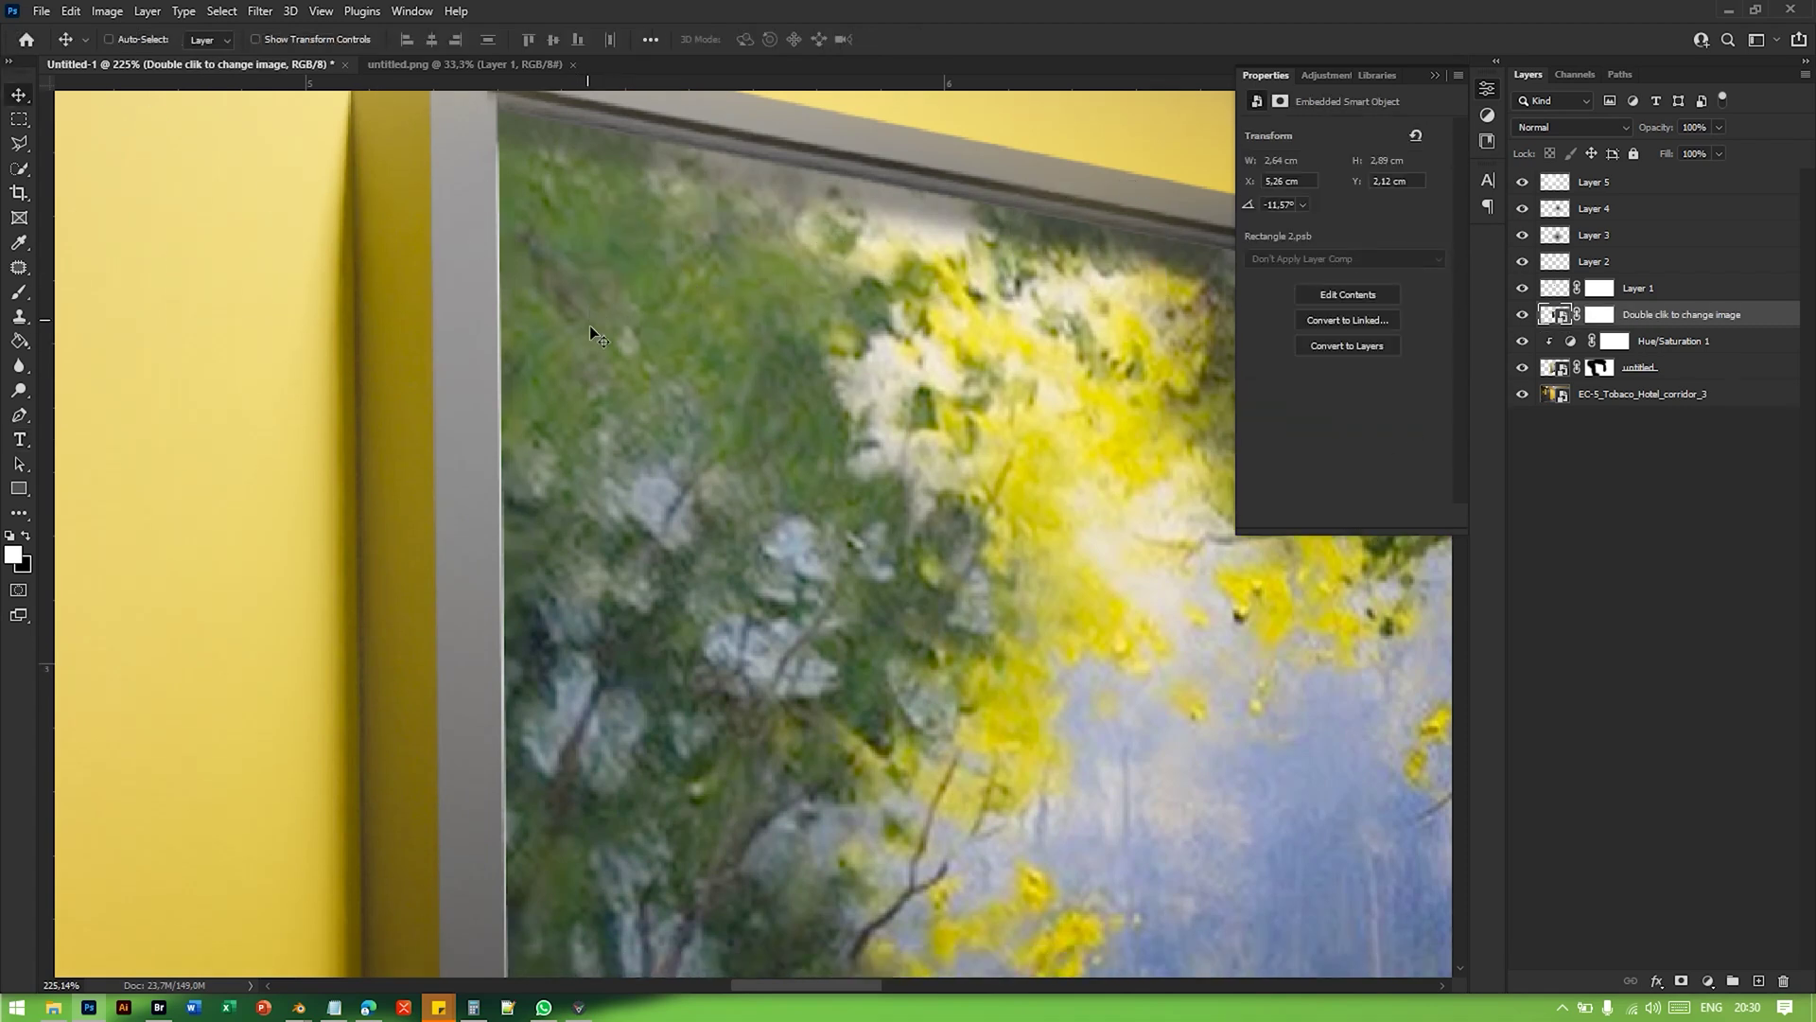
Step: Select the layer mask of "Double clik to change image" and set up a soft round brush sized 20 px
{"action": "scroll", "coordinate": [565, 355], "scroll_direction": "down", "scroll_amount": 3, "text": "alt"}
{"action": "scroll", "coordinate": [564, 355], "scroll_direction": "down", "scroll_amount": 5, "text": "alt"}
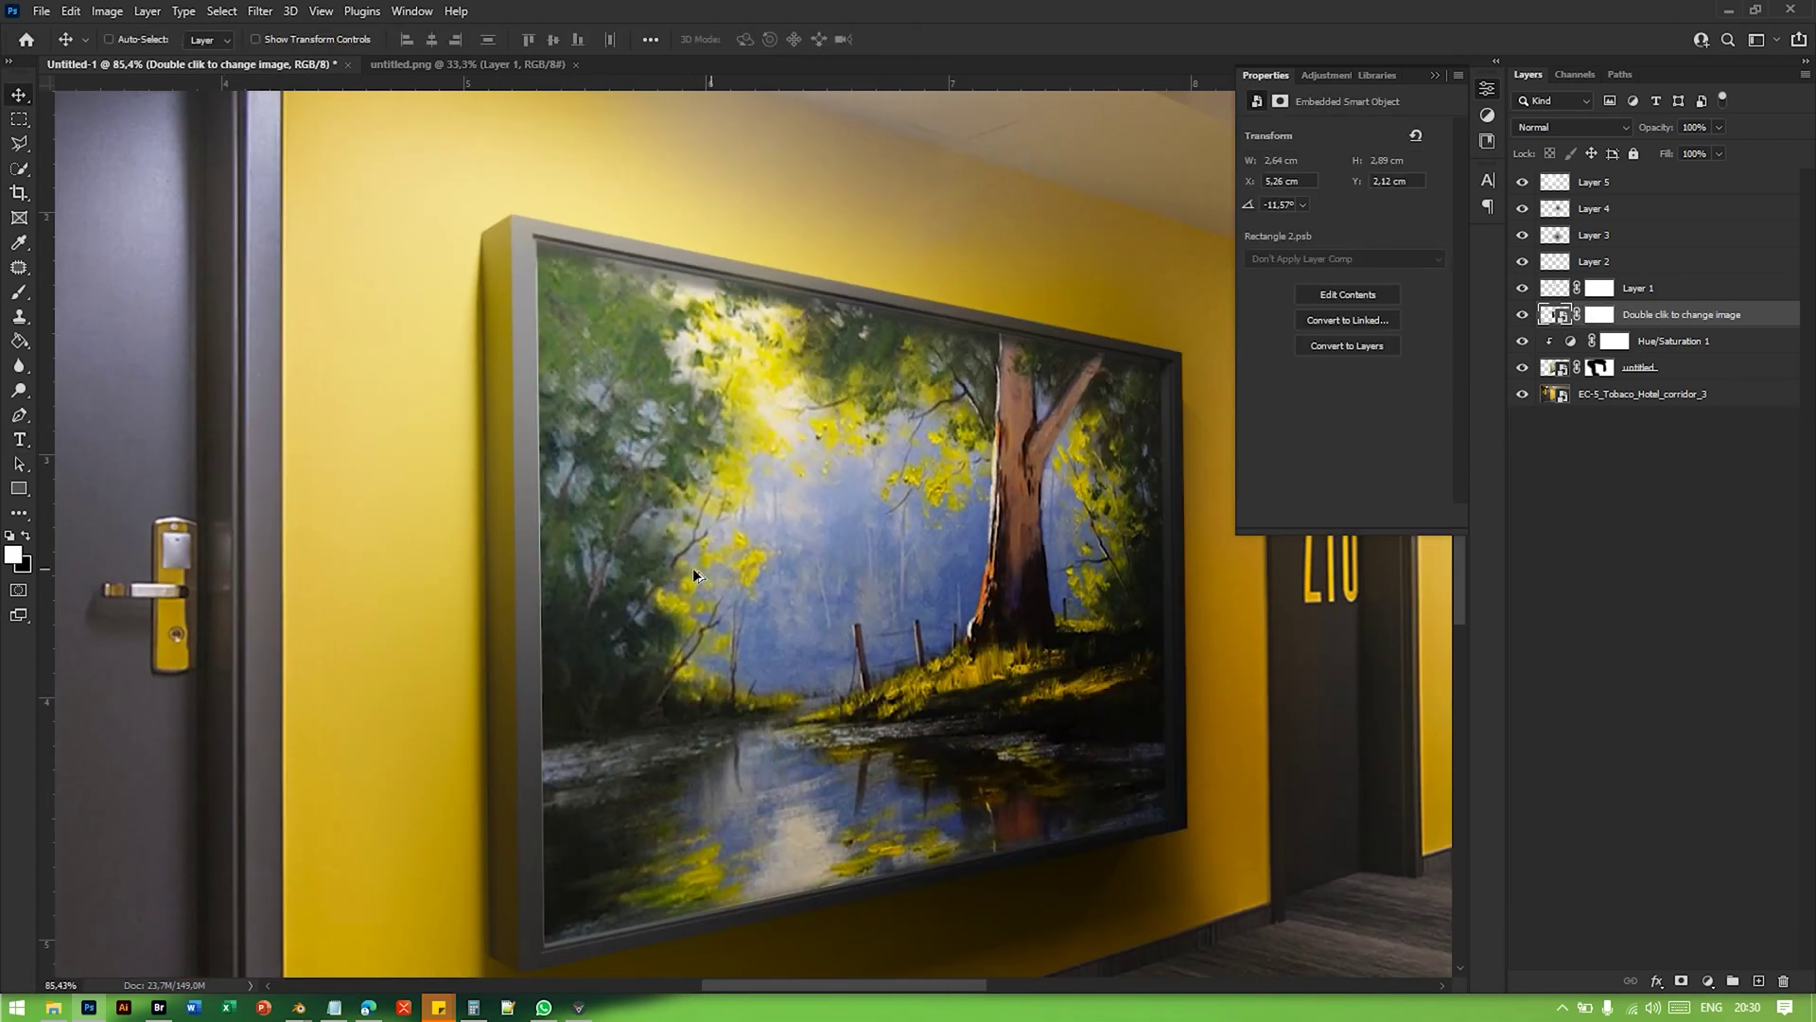
{"action": "scroll", "coordinate": [696, 574], "scroll_direction": "up", "scroll_amount": 3, "text": "alt"}
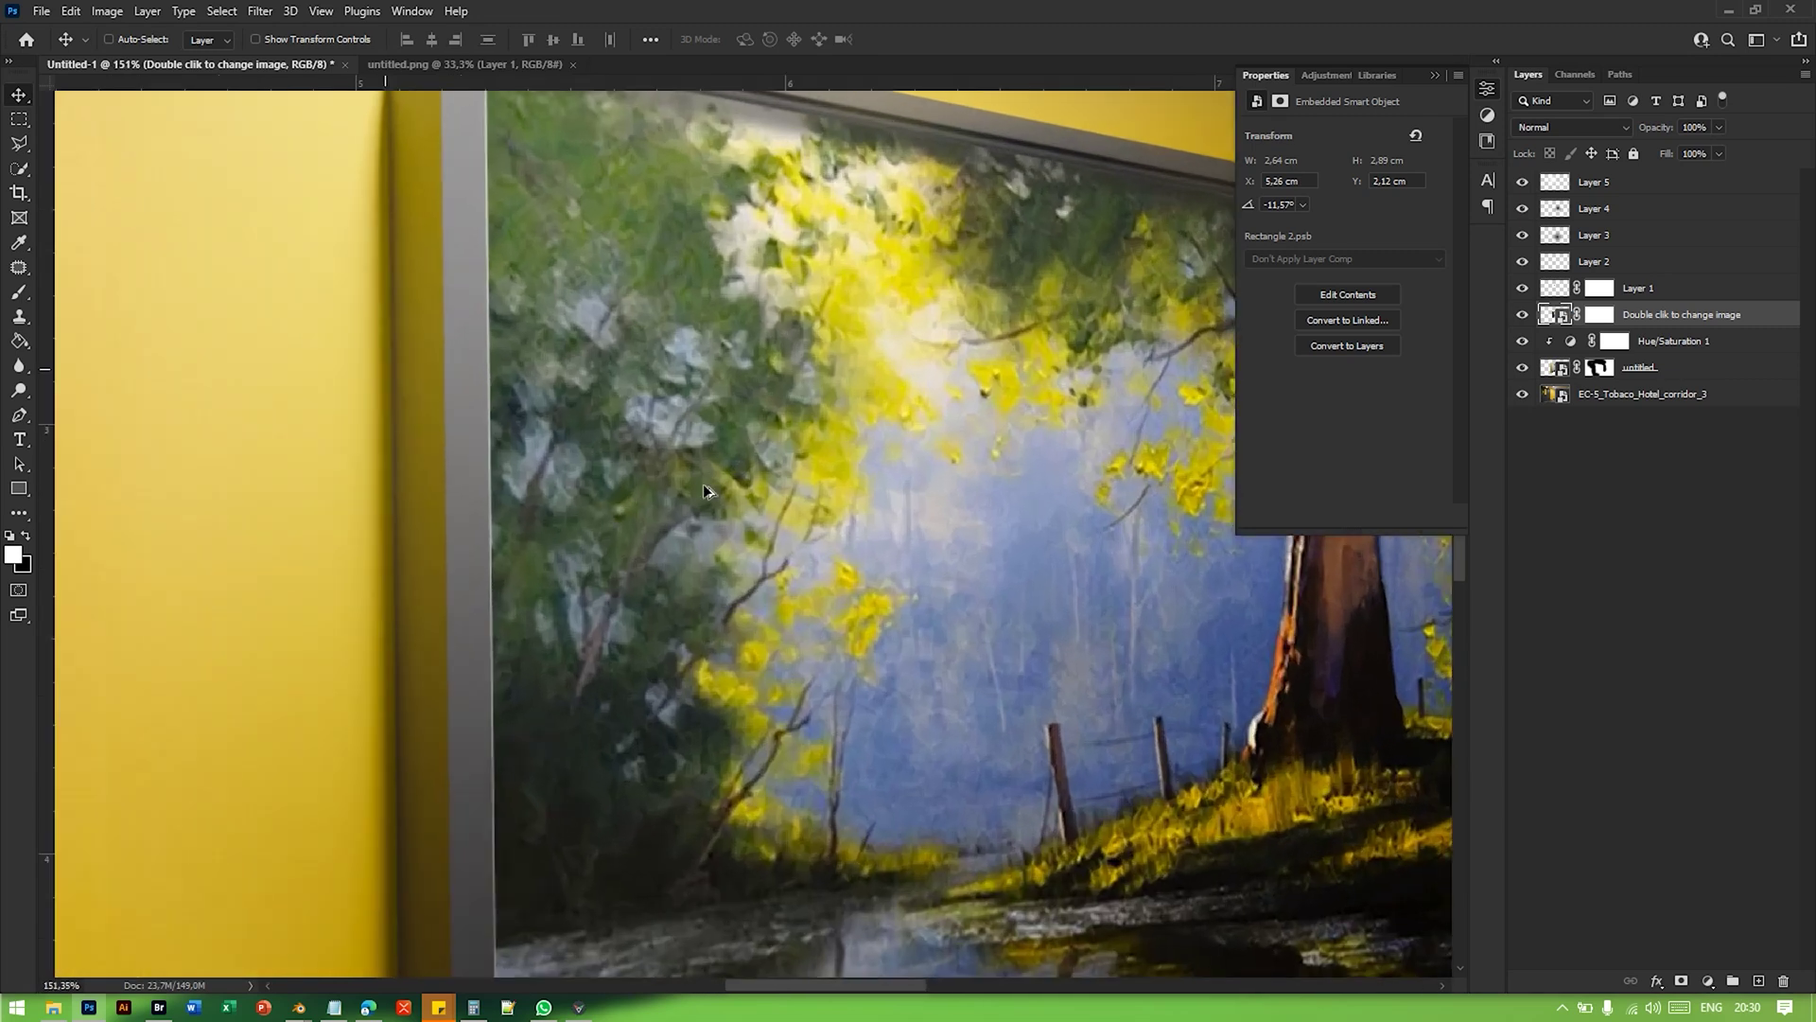
{"action": "left_click", "coordinate": [1599, 316]}
{"action": "scroll", "coordinate": [600, 296], "scroll_direction": "up", "scroll_amount": 4, "text": "alt"}
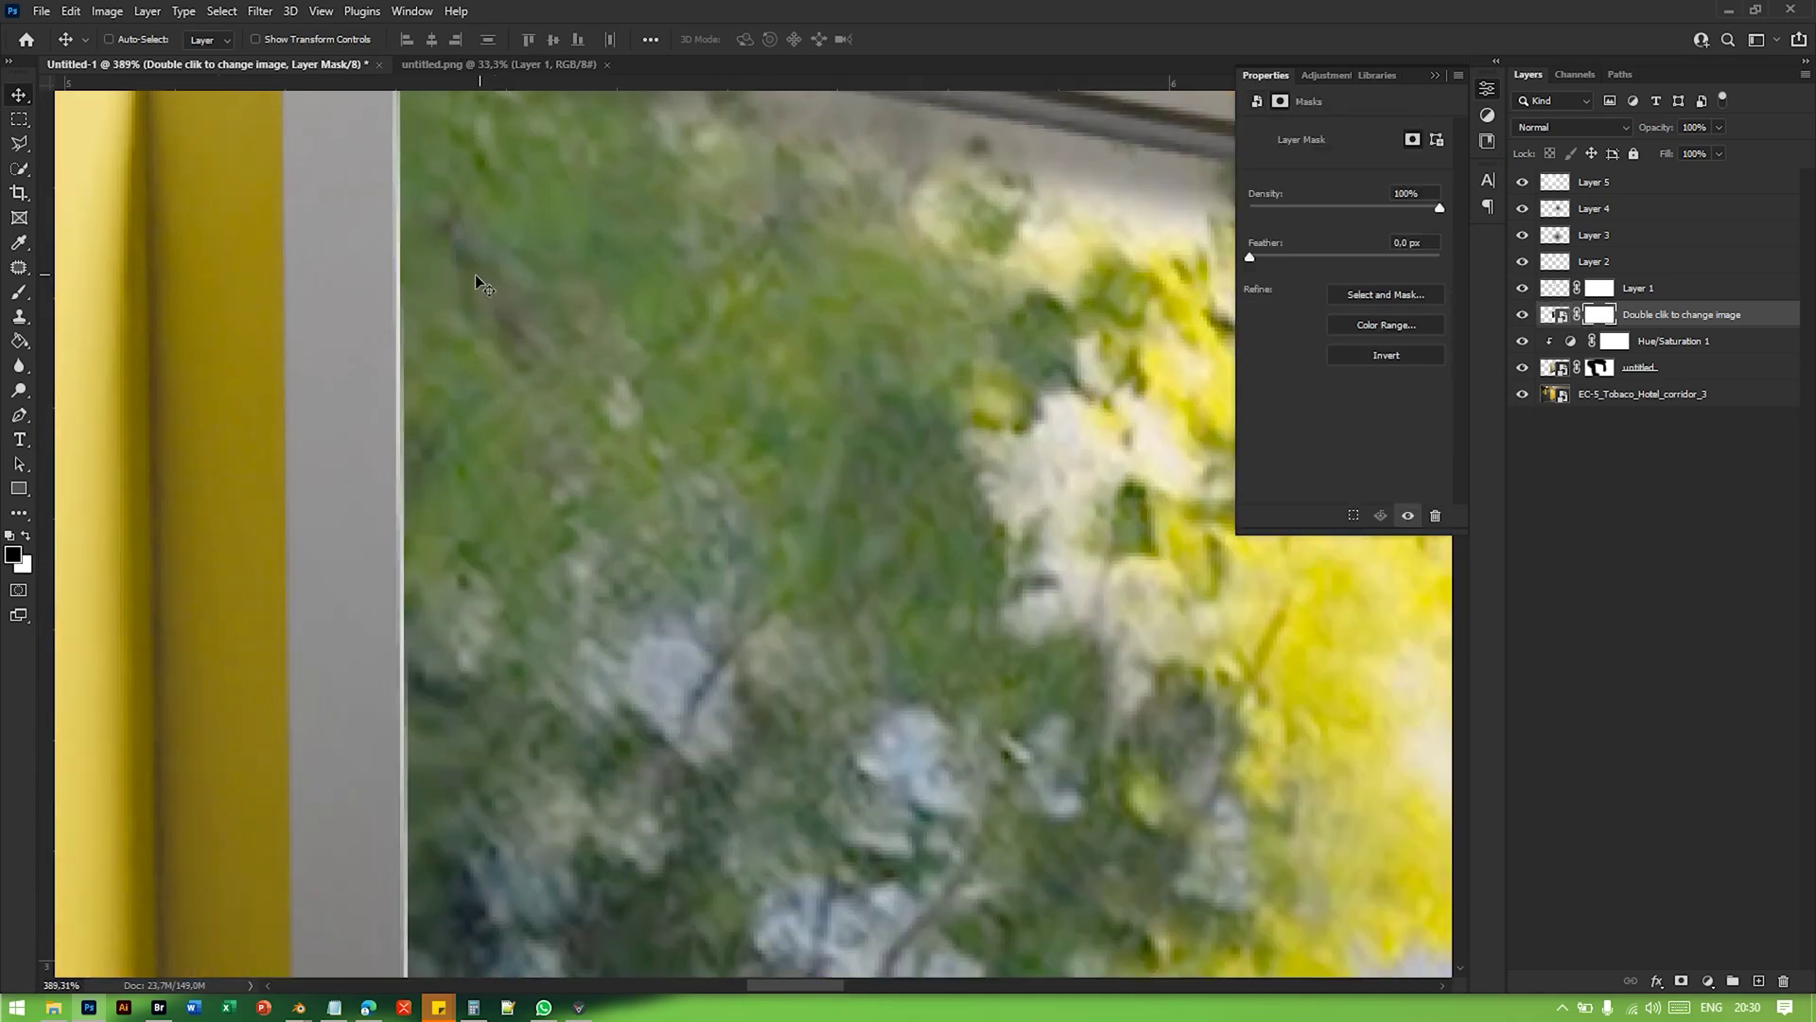
{"action": "key", "text": "b"}
{"action": "mouse_move", "coordinate": [677, 363]}
{"action": "right_mouse_down", "text": "alt"}
{"action": "mouse_move", "coordinate": [4, 393]}
{"action": "mouse_move", "coordinate": [4, 409]}
{"action": "right_mouse_up", "text": "alt"}
{"action": "mouse_move", "coordinate": [643, 410]}
{"action": "right_mouse_down", "text": "alt"}
{"action": "mouse_move", "coordinate": [3, 485]}
{"action": "mouse_move", "coordinate": [4, 615]}
{"action": "right_mouse_up", "text": "alt"}
{"action": "scroll", "coordinate": [491, 465], "scroll_direction": "down", "scroll_amount": 4, "text": "alt"}
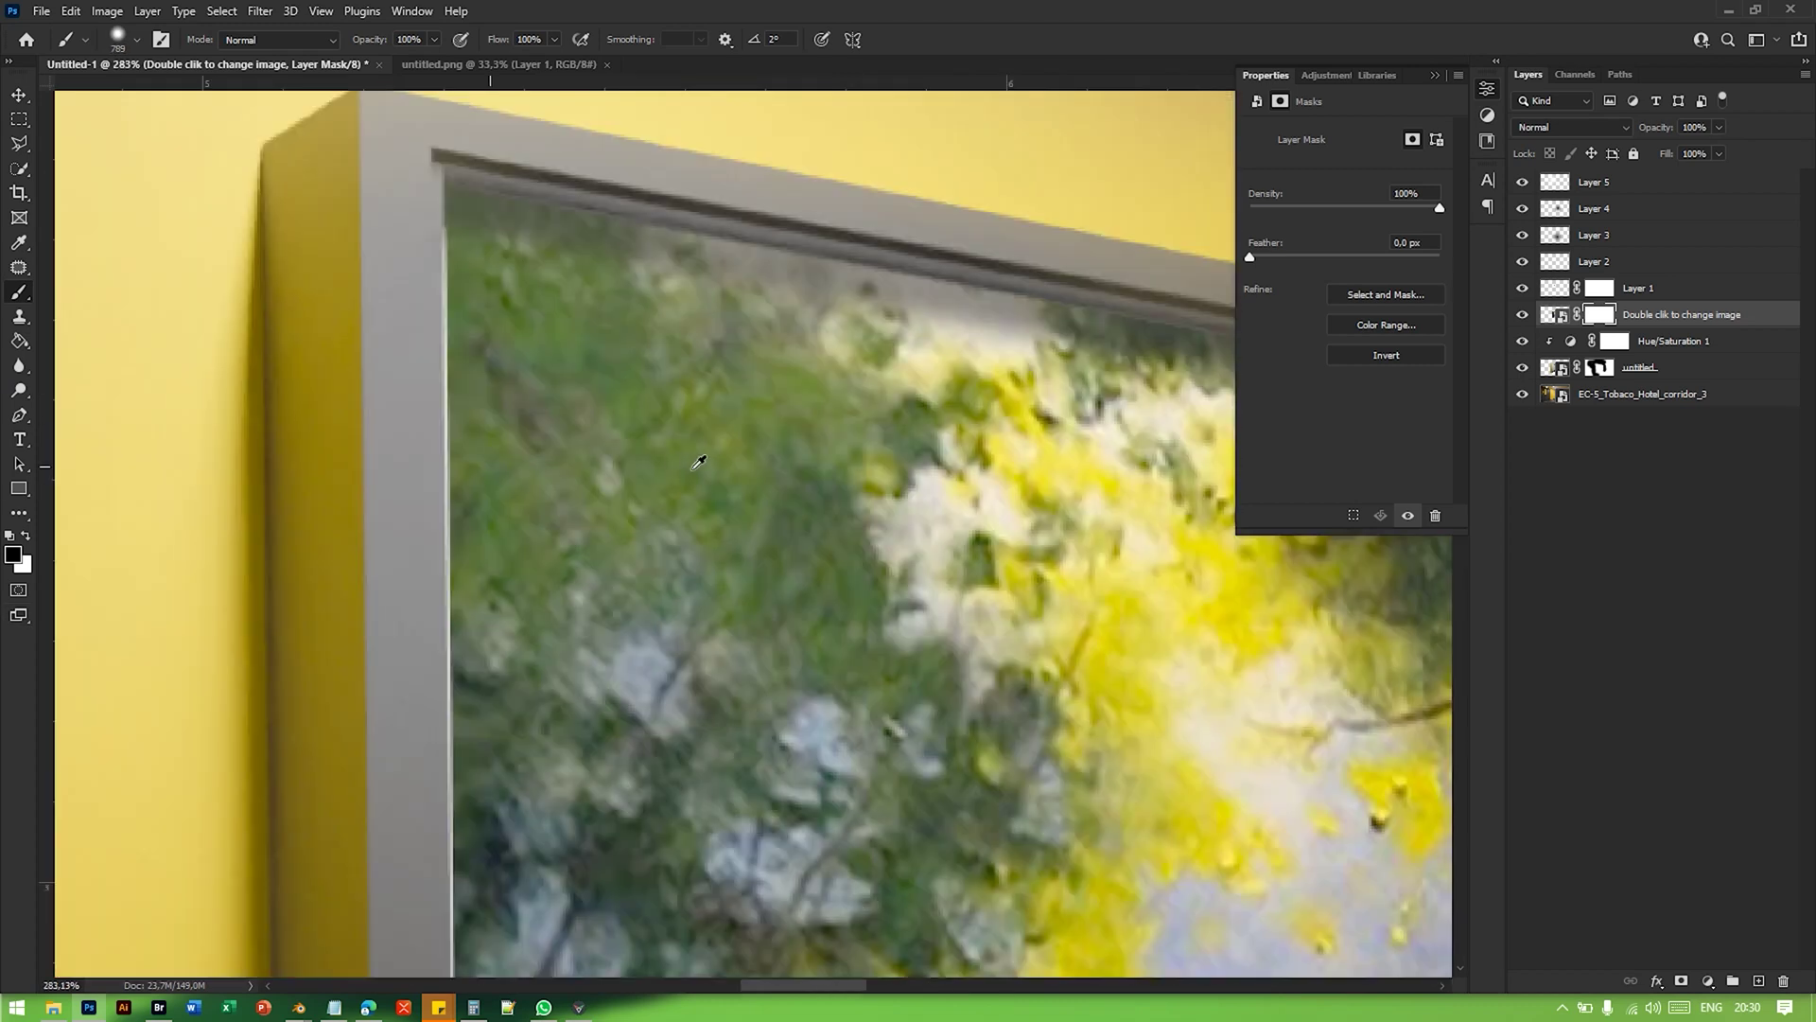
{"action": "right_click", "coordinate": [492, 441]}
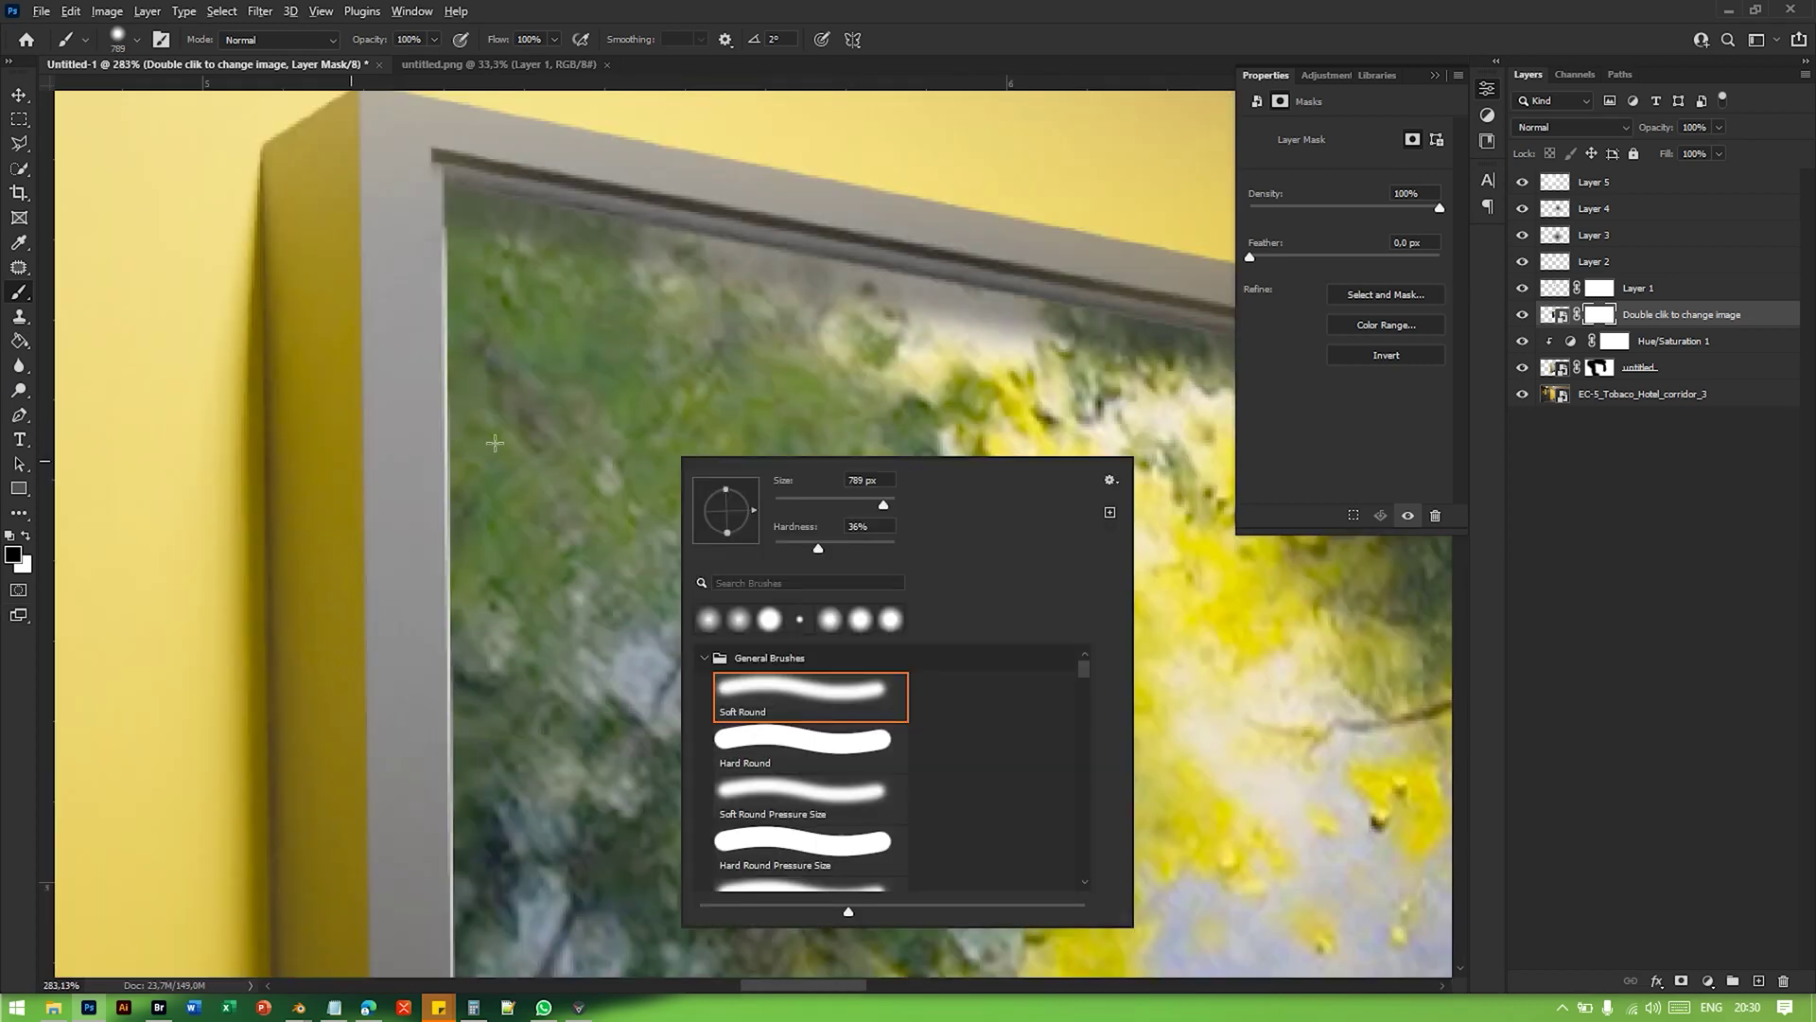
{"action": "scroll", "coordinate": [495, 442], "scroll_direction": "down", "scroll_amount": 6, "text": "alt"}
{"action": "key", "text": "Escape"}
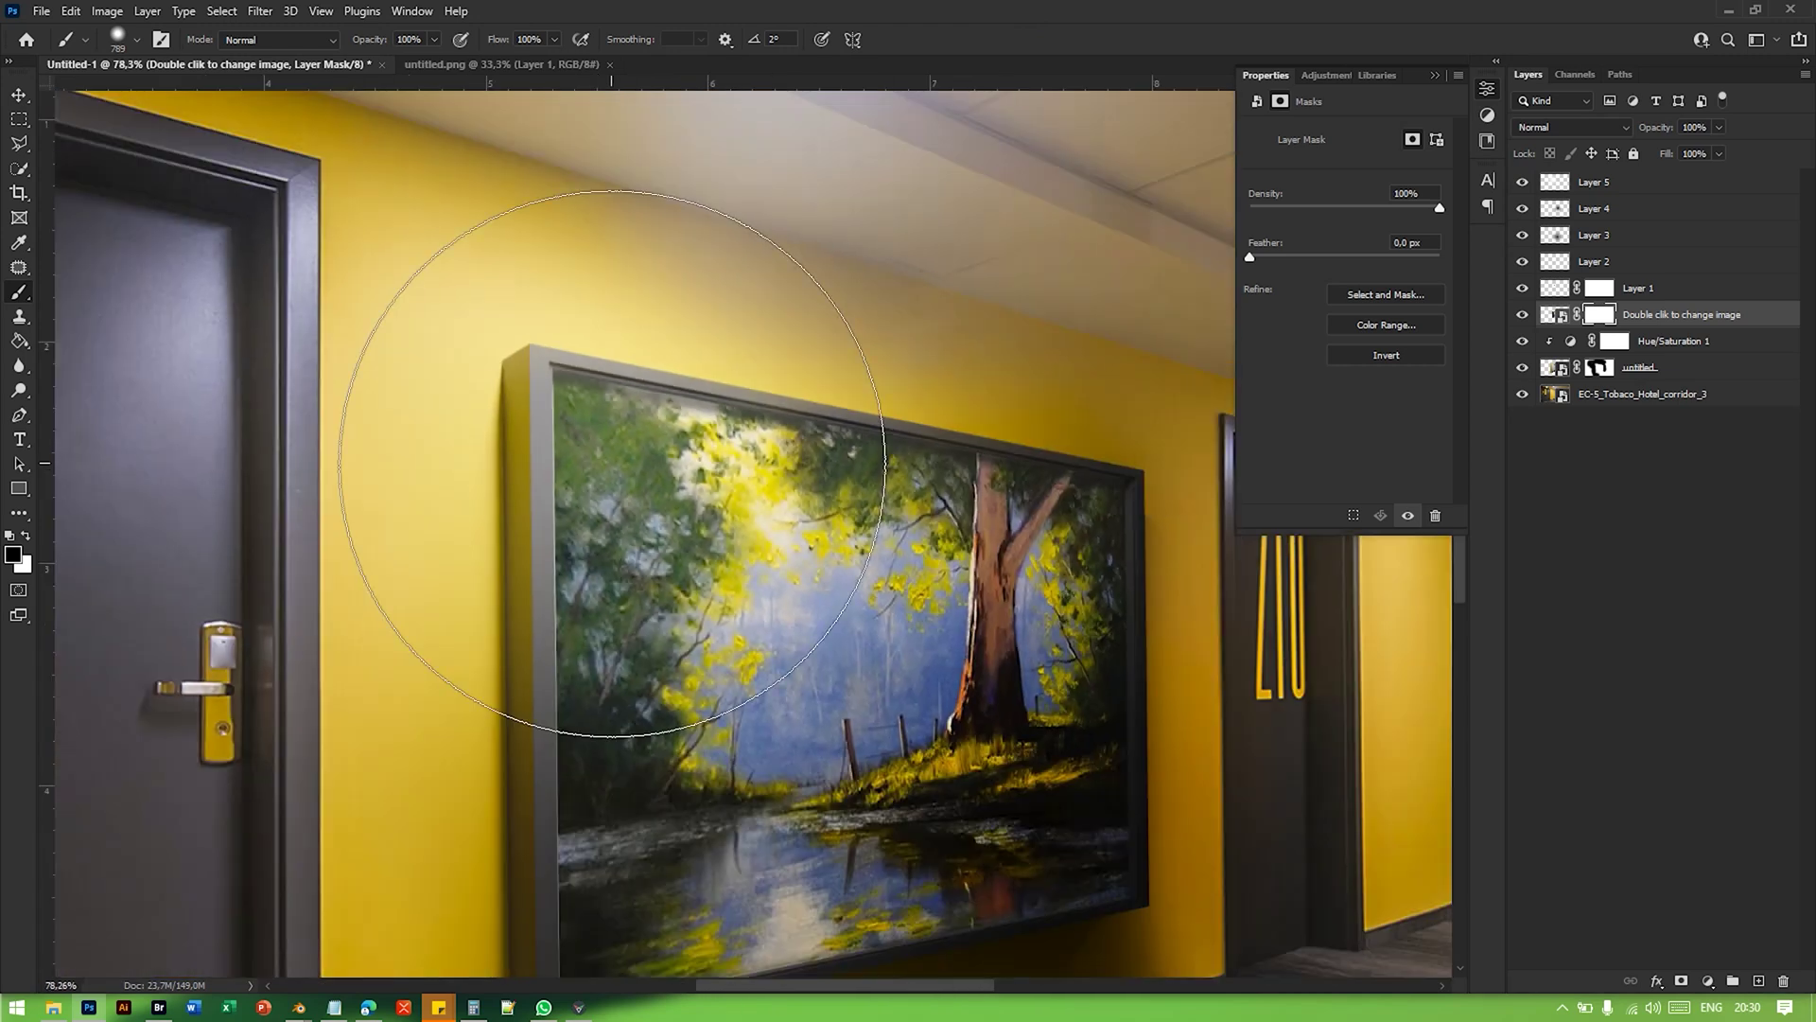
{"action": "right_click_drag", "start_coordinate": [605, 470], "coordinate": [369, 494], "text": "alt"}
{"action": "right_click_drag", "start_coordinate": [314, 496], "coordinate": [314, 497], "text": "alt"}
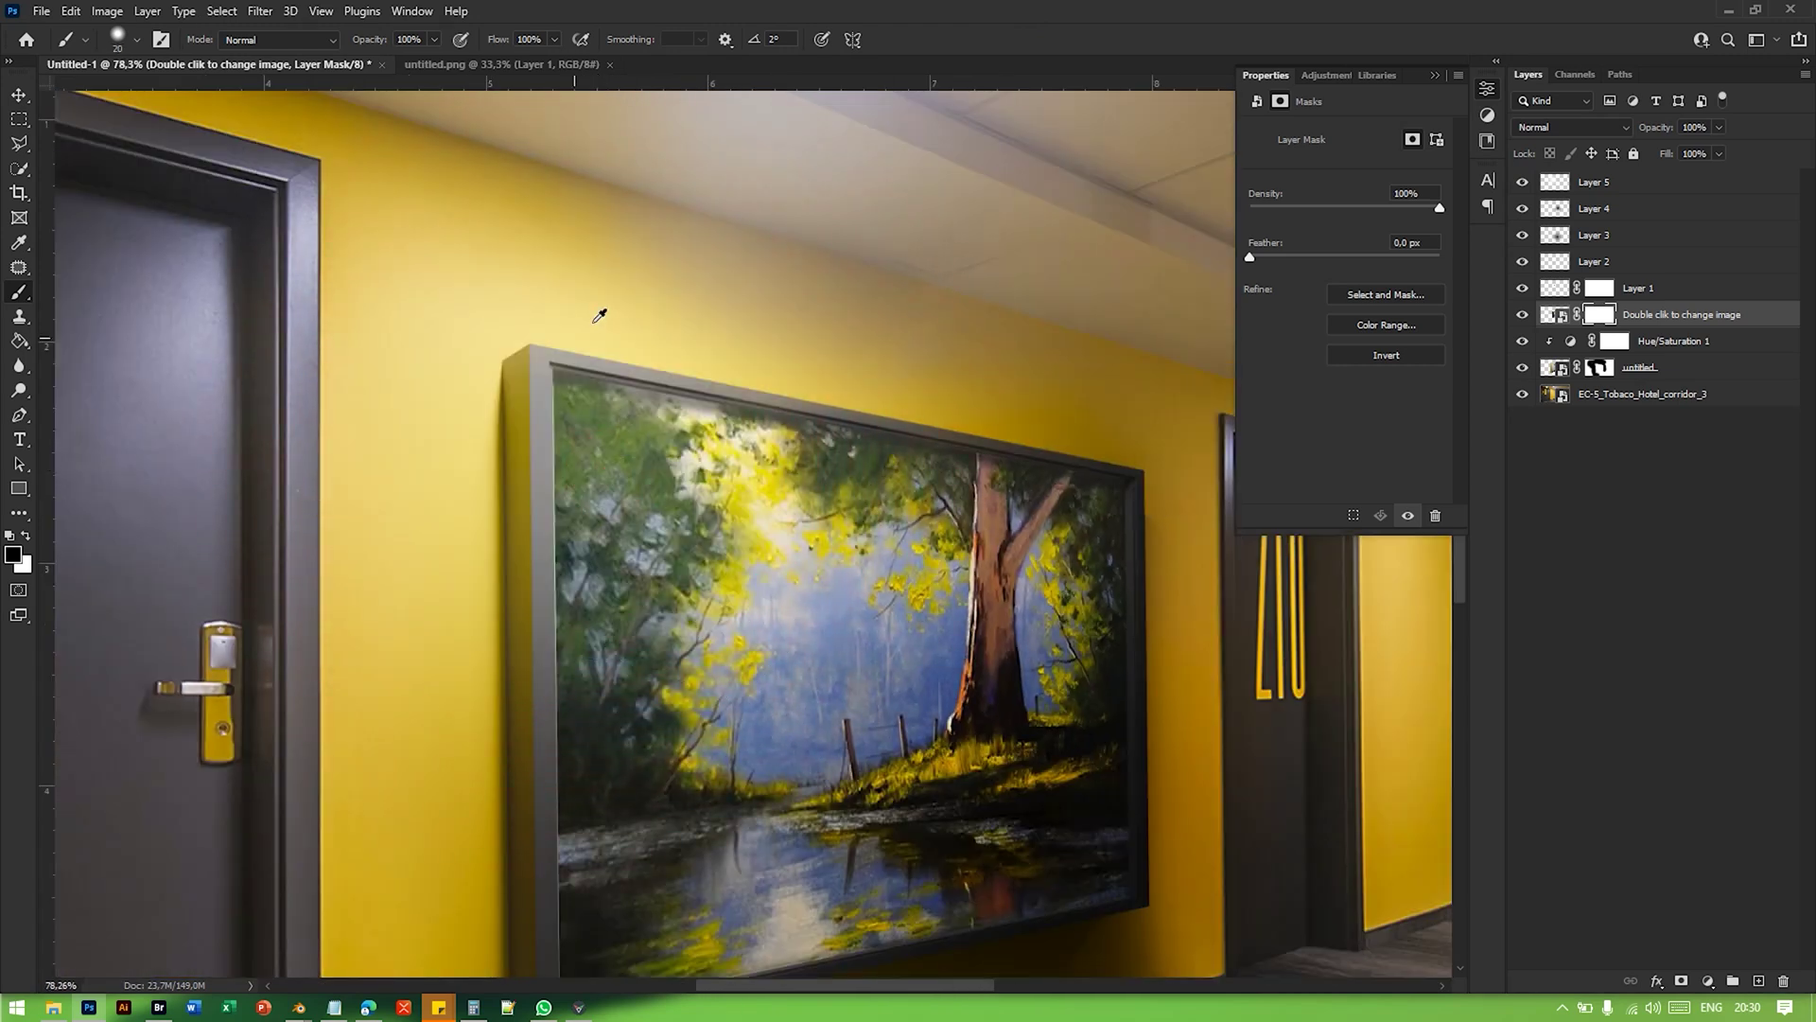
Step: Shrink the brush and paint white on the layer mask along the painting's left edge beside the frame
{"action": "scroll", "coordinate": [599, 320], "scroll_direction": "up", "scroll_amount": 8, "text": "alt"}
{"action": "mouse_move", "coordinate": [555, 457]}
{"action": "right_mouse_down", "text": "alt"}
{"action": "mouse_move", "coordinate": [518, 448]}
{"action": "mouse_move", "coordinate": [543, 555]}
{"action": "mouse_move", "coordinate": [506, 488]}
{"action": "right_mouse_up", "text": "alt"}
{"action": "key", "text": "x"}
{"action": "left_click_drag", "start_coordinate": [545, 544], "coordinate": [556, 272]}
{"action": "left_click_drag", "start_coordinate": [438, 700], "coordinate": [633, 129]}
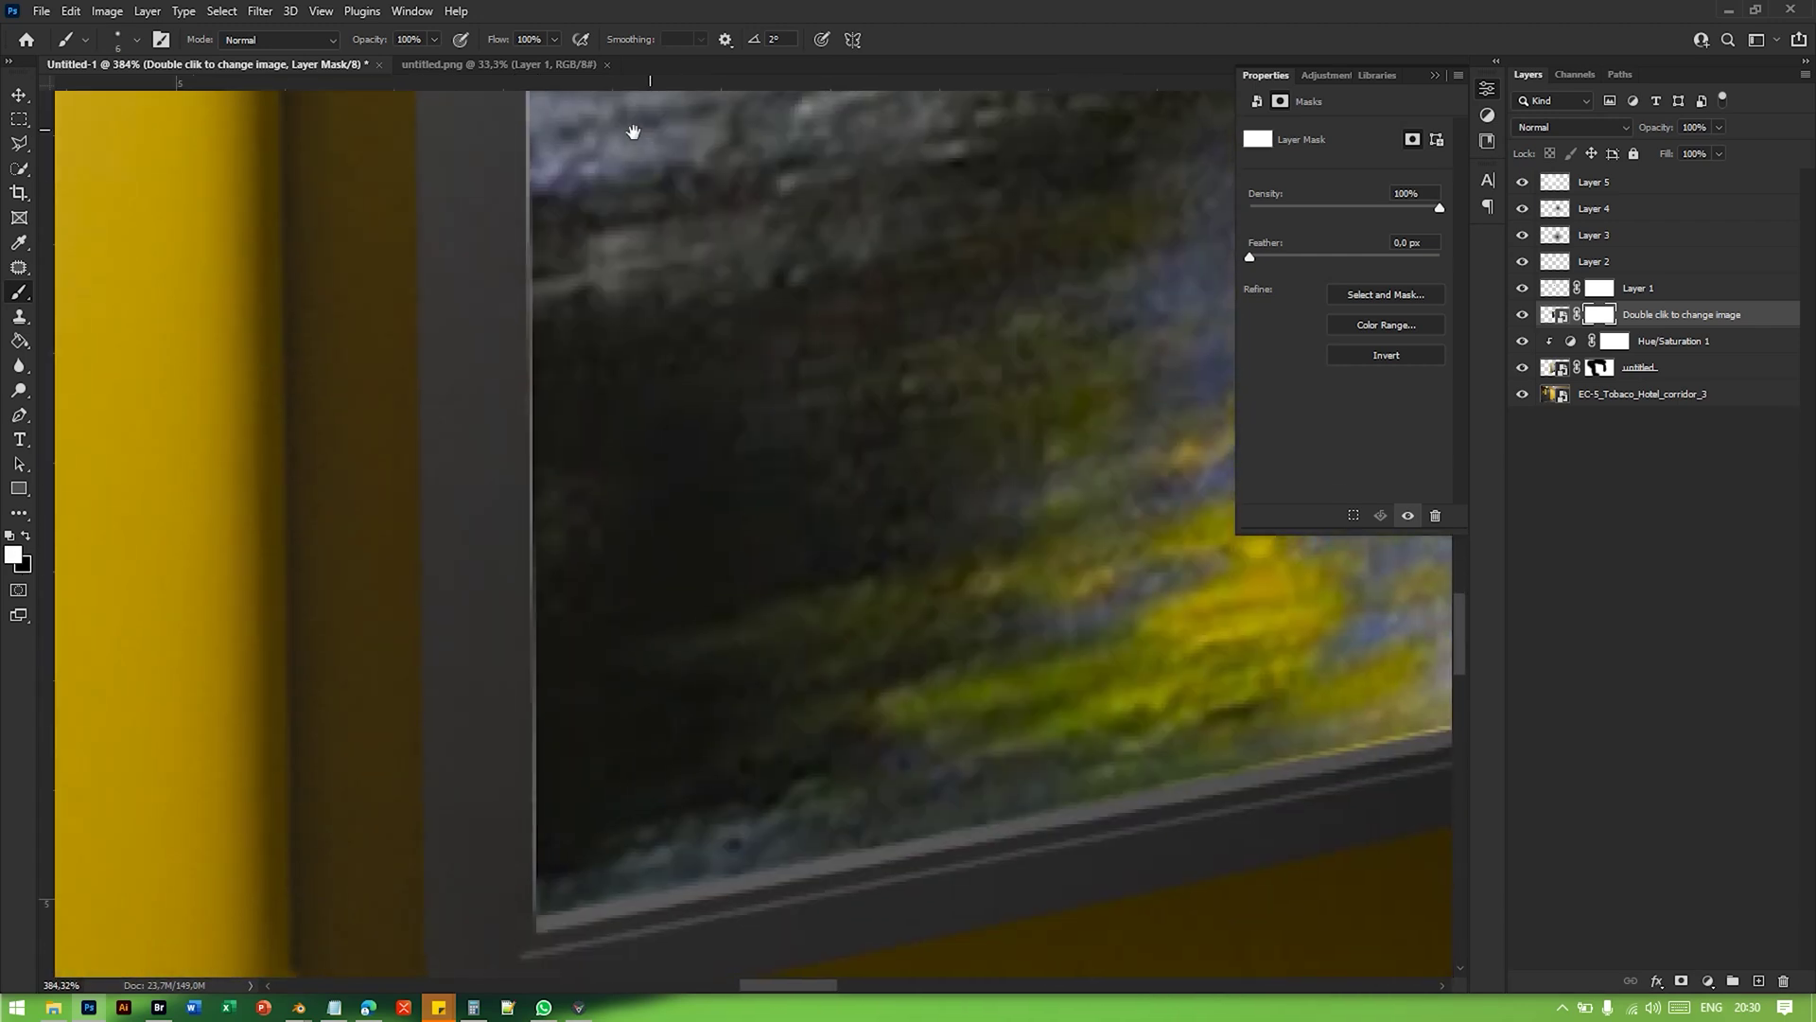
{"action": "left_click", "coordinate": [506, 801], "text": "shift"}
{"action": "key", "text": "alt+shift"}
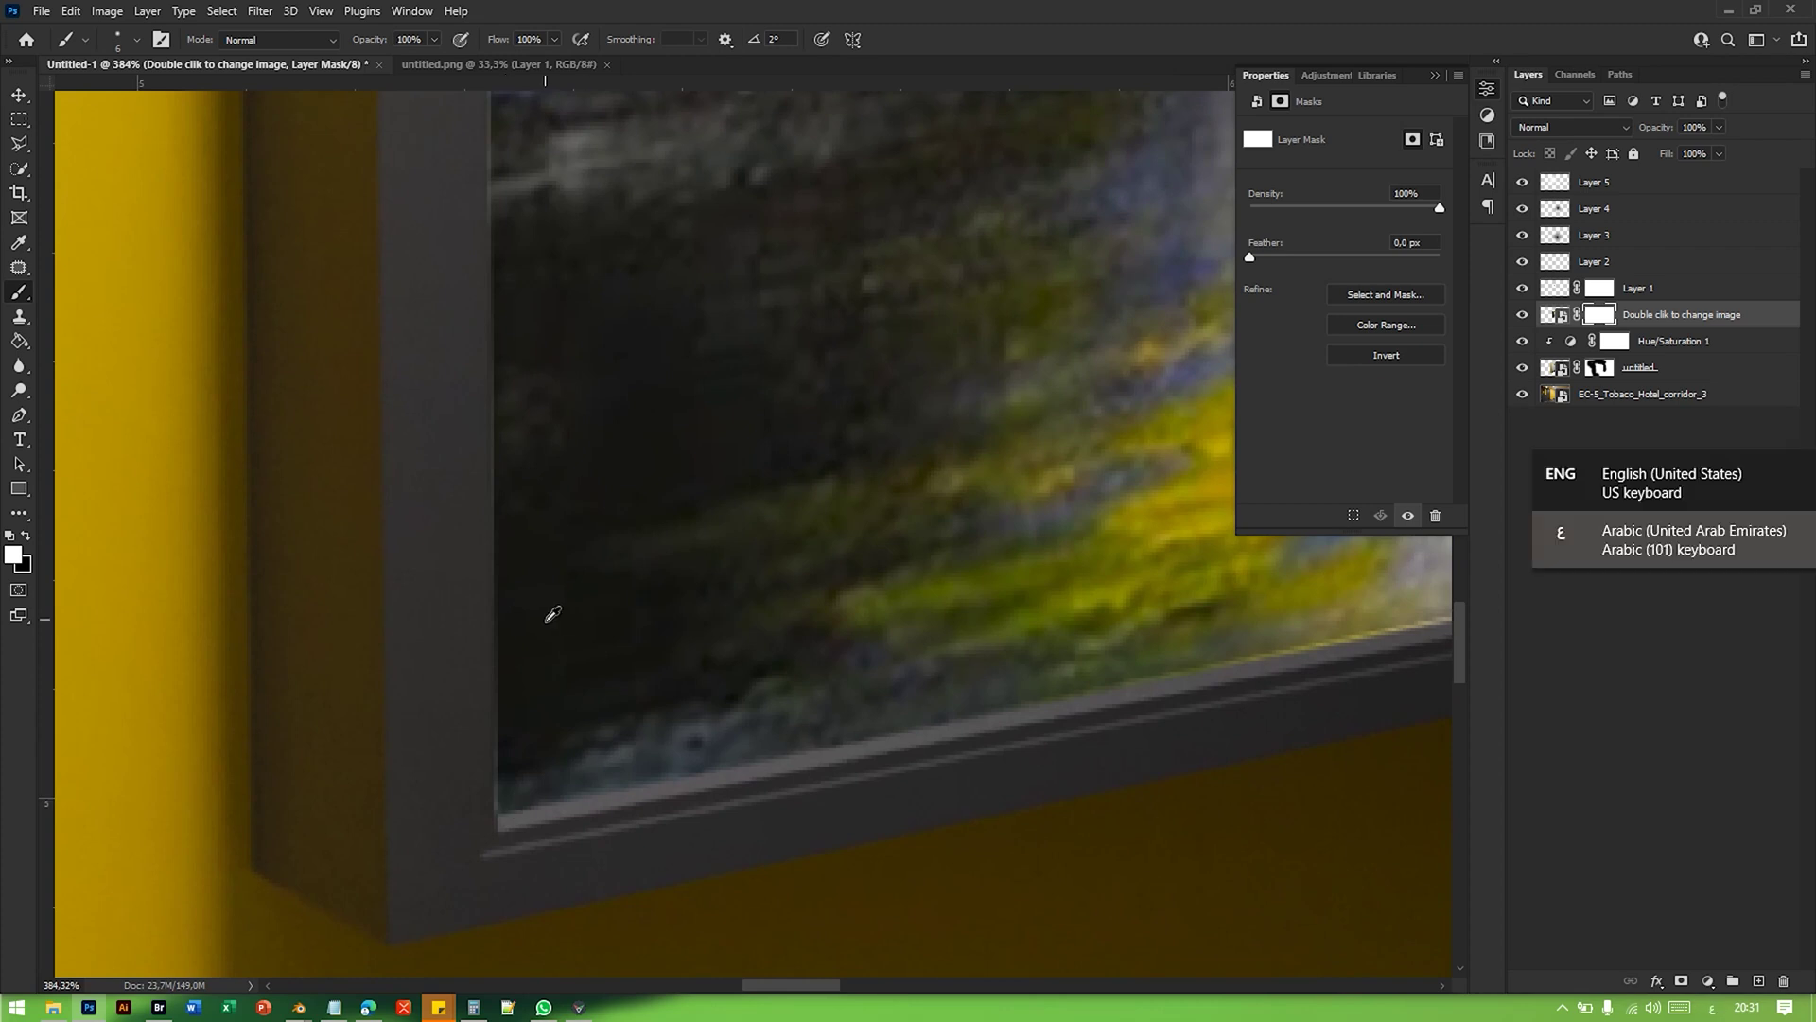
{"action": "key", "text": "v"}
{"action": "scroll", "coordinate": [595, 540], "scroll_direction": "down", "scroll_amount": 10, "text": "alt"}
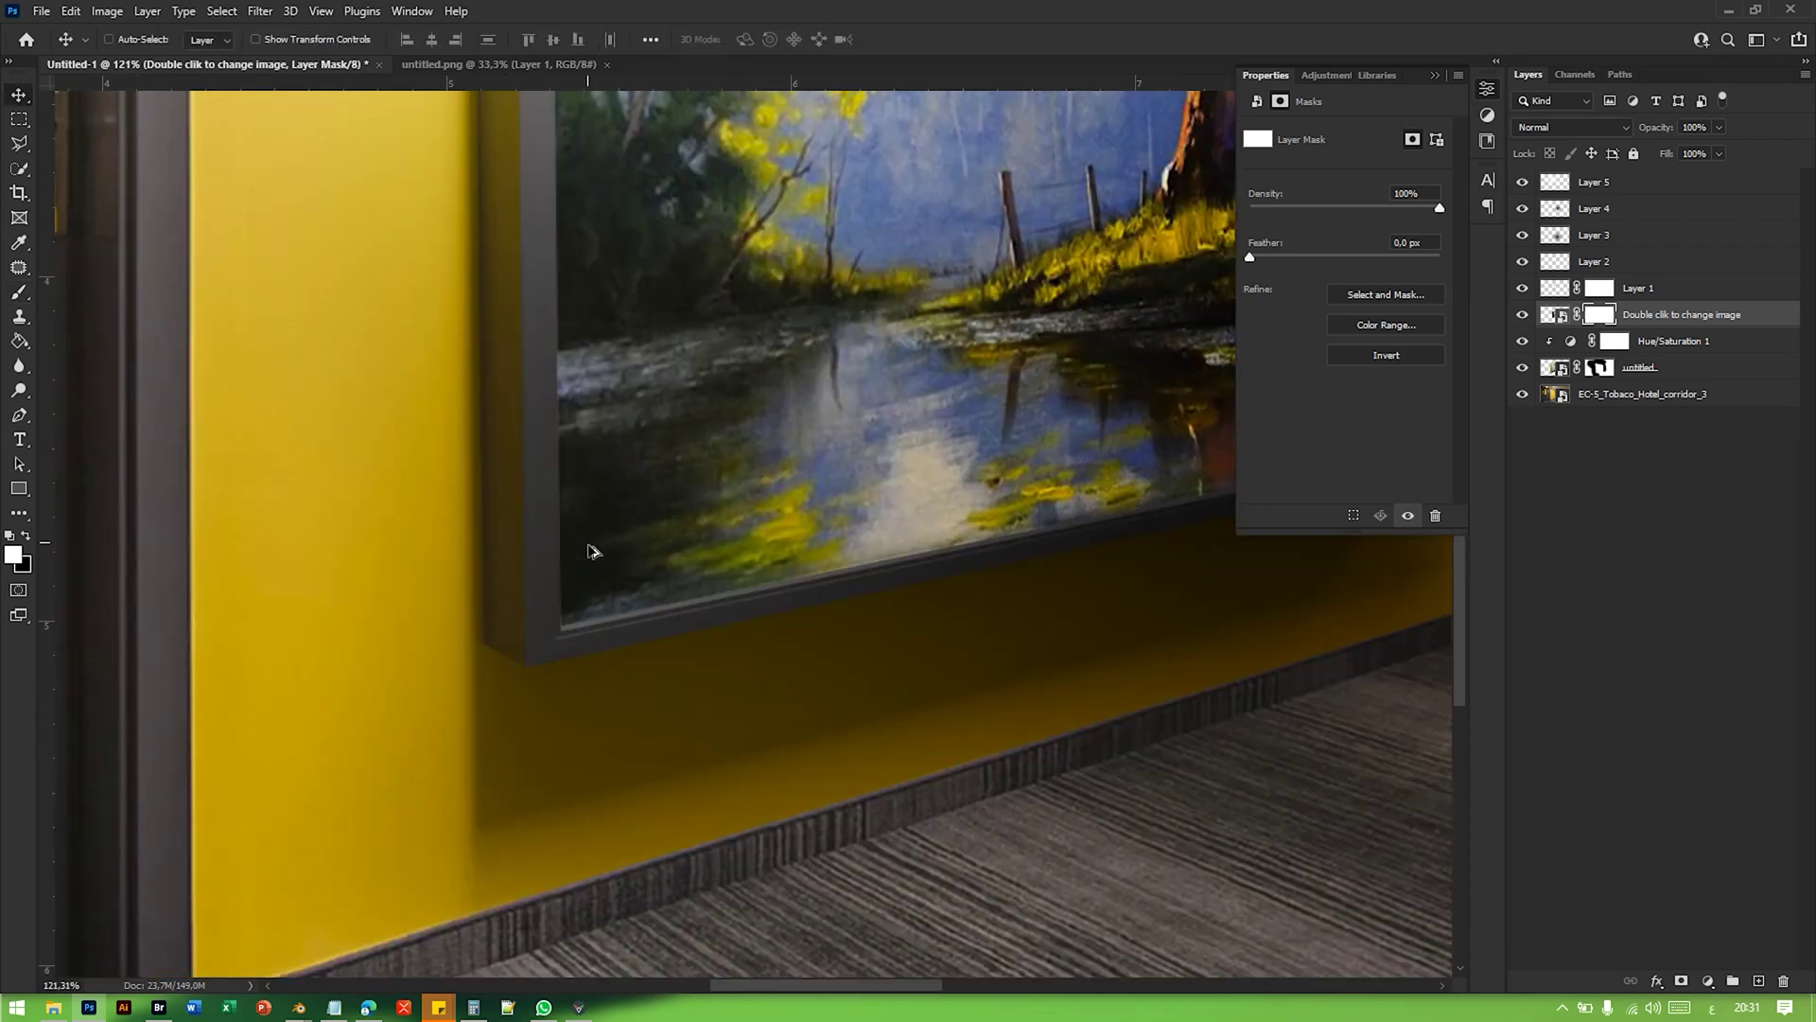
{"action": "scroll", "coordinate": [733, 516], "scroll_direction": "up", "scroll_amount": 3}
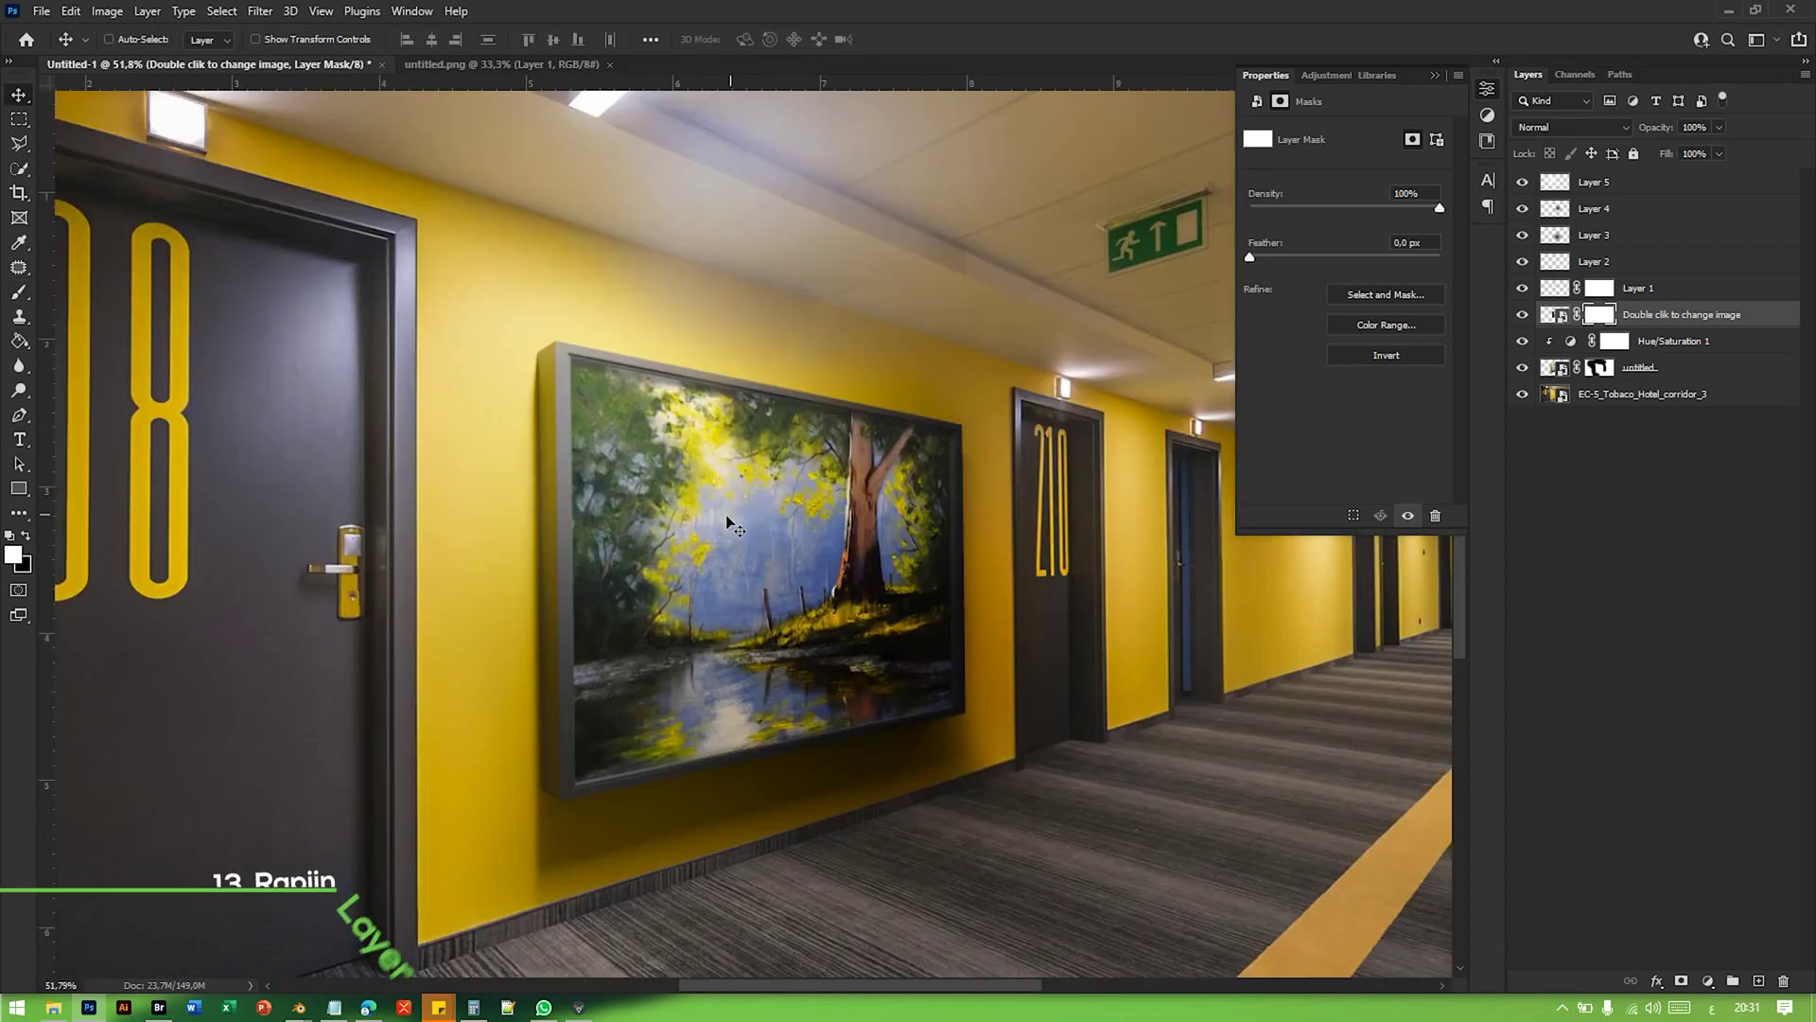
{"action": "scroll", "coordinate": [733, 515], "scroll_direction": "down", "scroll_amount": 2, "text": "alt"}
{"action": "scroll", "coordinate": [799, 502], "scroll_direction": "up", "scroll_amount": 3, "text": "alt"}
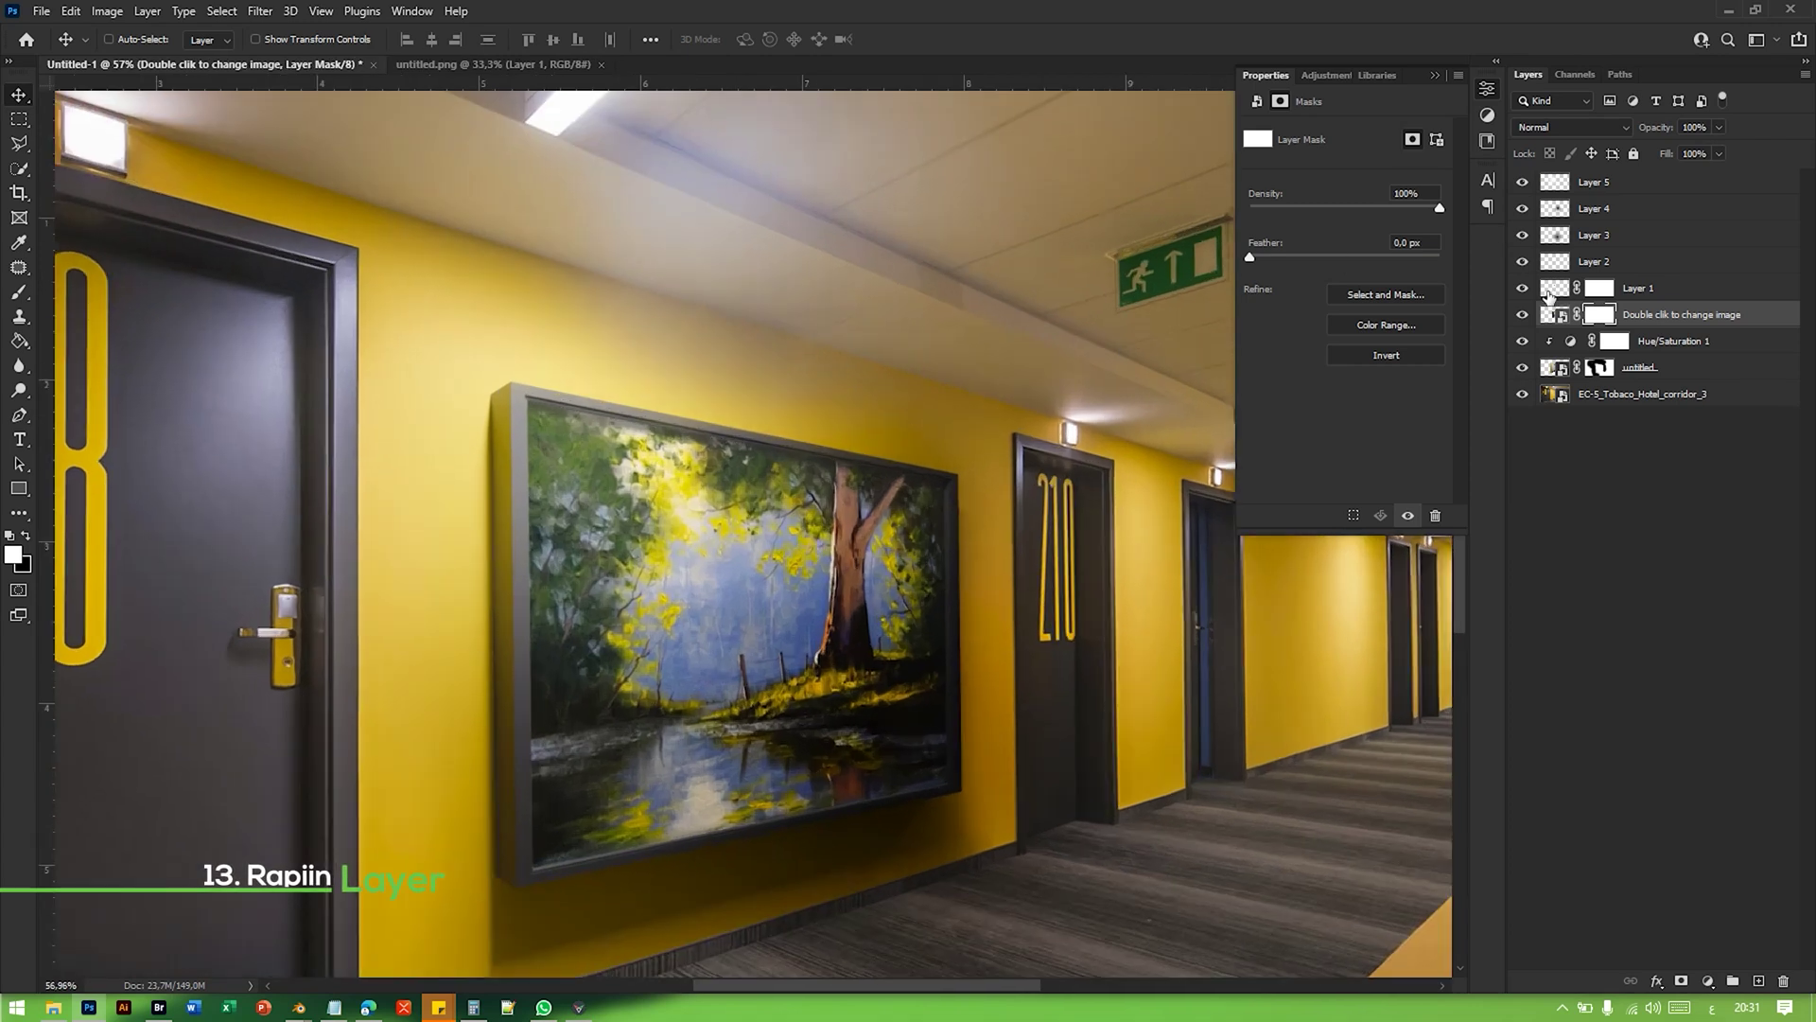
Step: Group Layer 1 through Layer 5 and name the group "Shadow & Light"
{"action": "left_click", "coordinate": [1646, 288]}
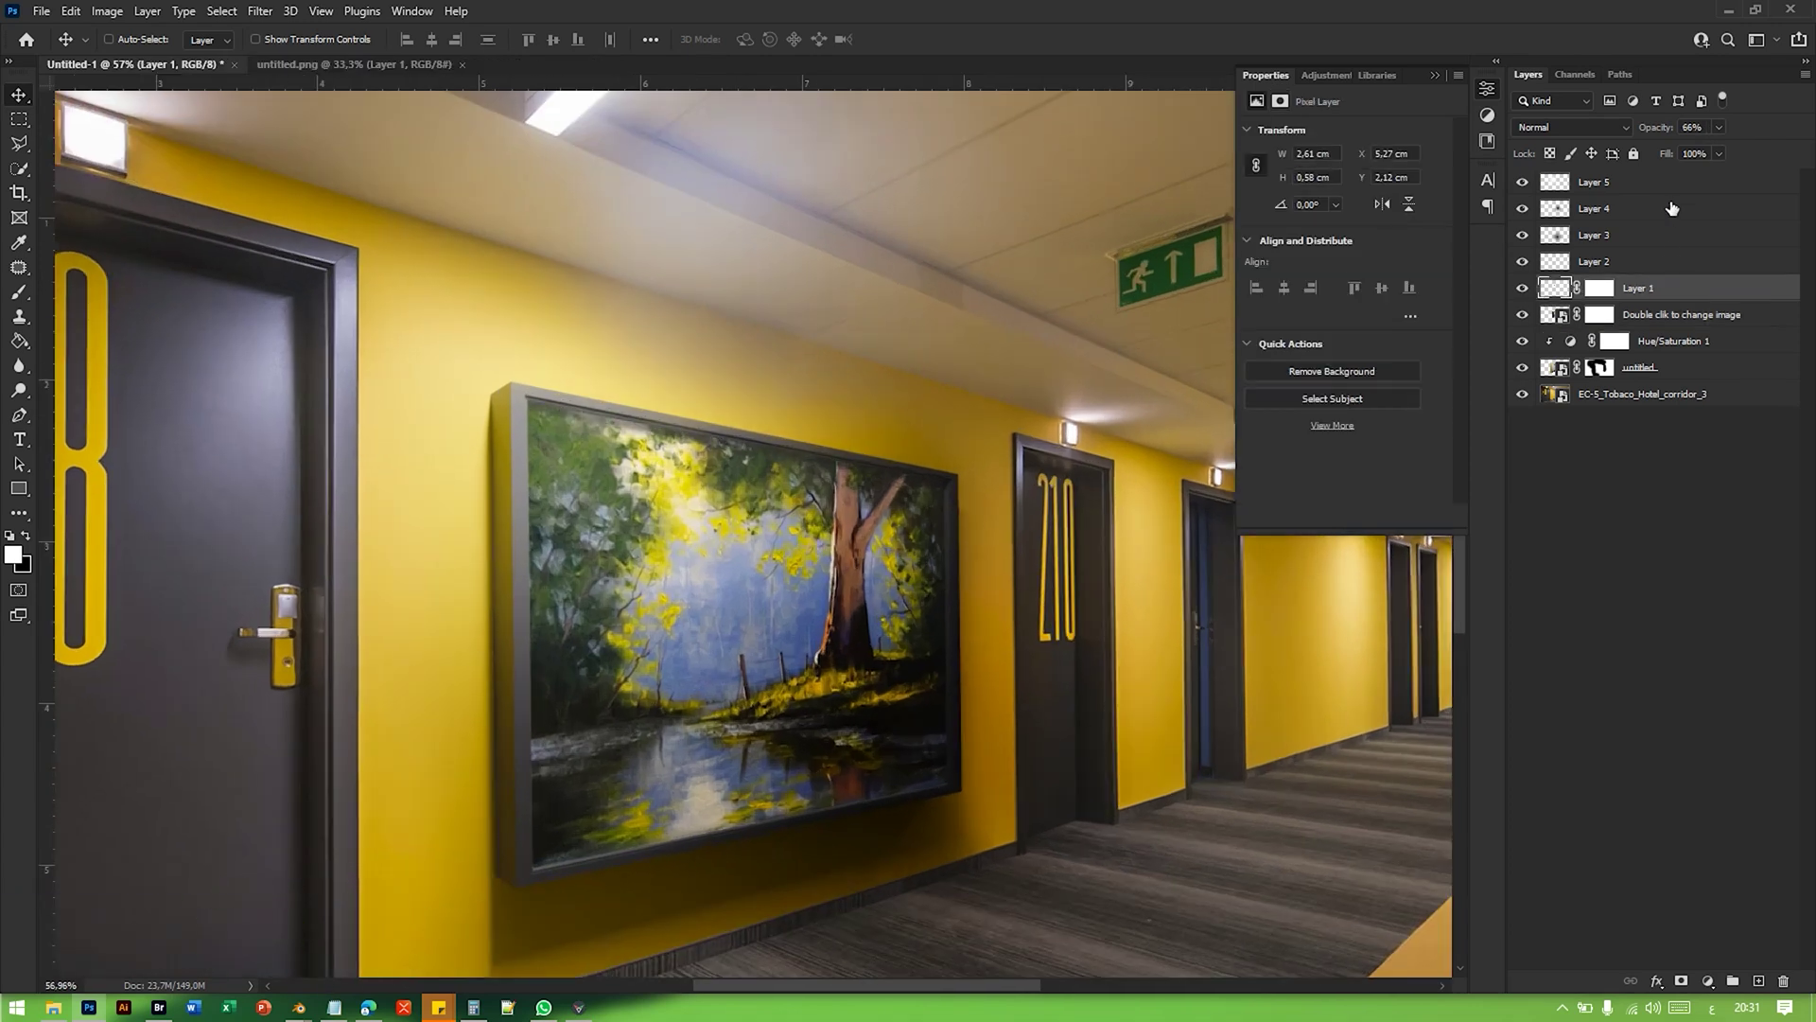
{"action": "left_click", "coordinate": [1651, 187], "text": "shift"}
{"action": "key", "text": "ctrl+g"}
{"action": "double_click", "coordinate": [1595, 180]}
{"action": "key", "text": "BackSpace"}
{"action": "key", "text": "BackSpace"}
{"action": "key", "text": "BackSpace"}
{"action": "key", "text": "BackSpace"}
{"action": "key", "text": "BackSpace"}
{"action": "key", "text": "alt+shift"}
{"action": "type", "text": "Shadow & Light"}
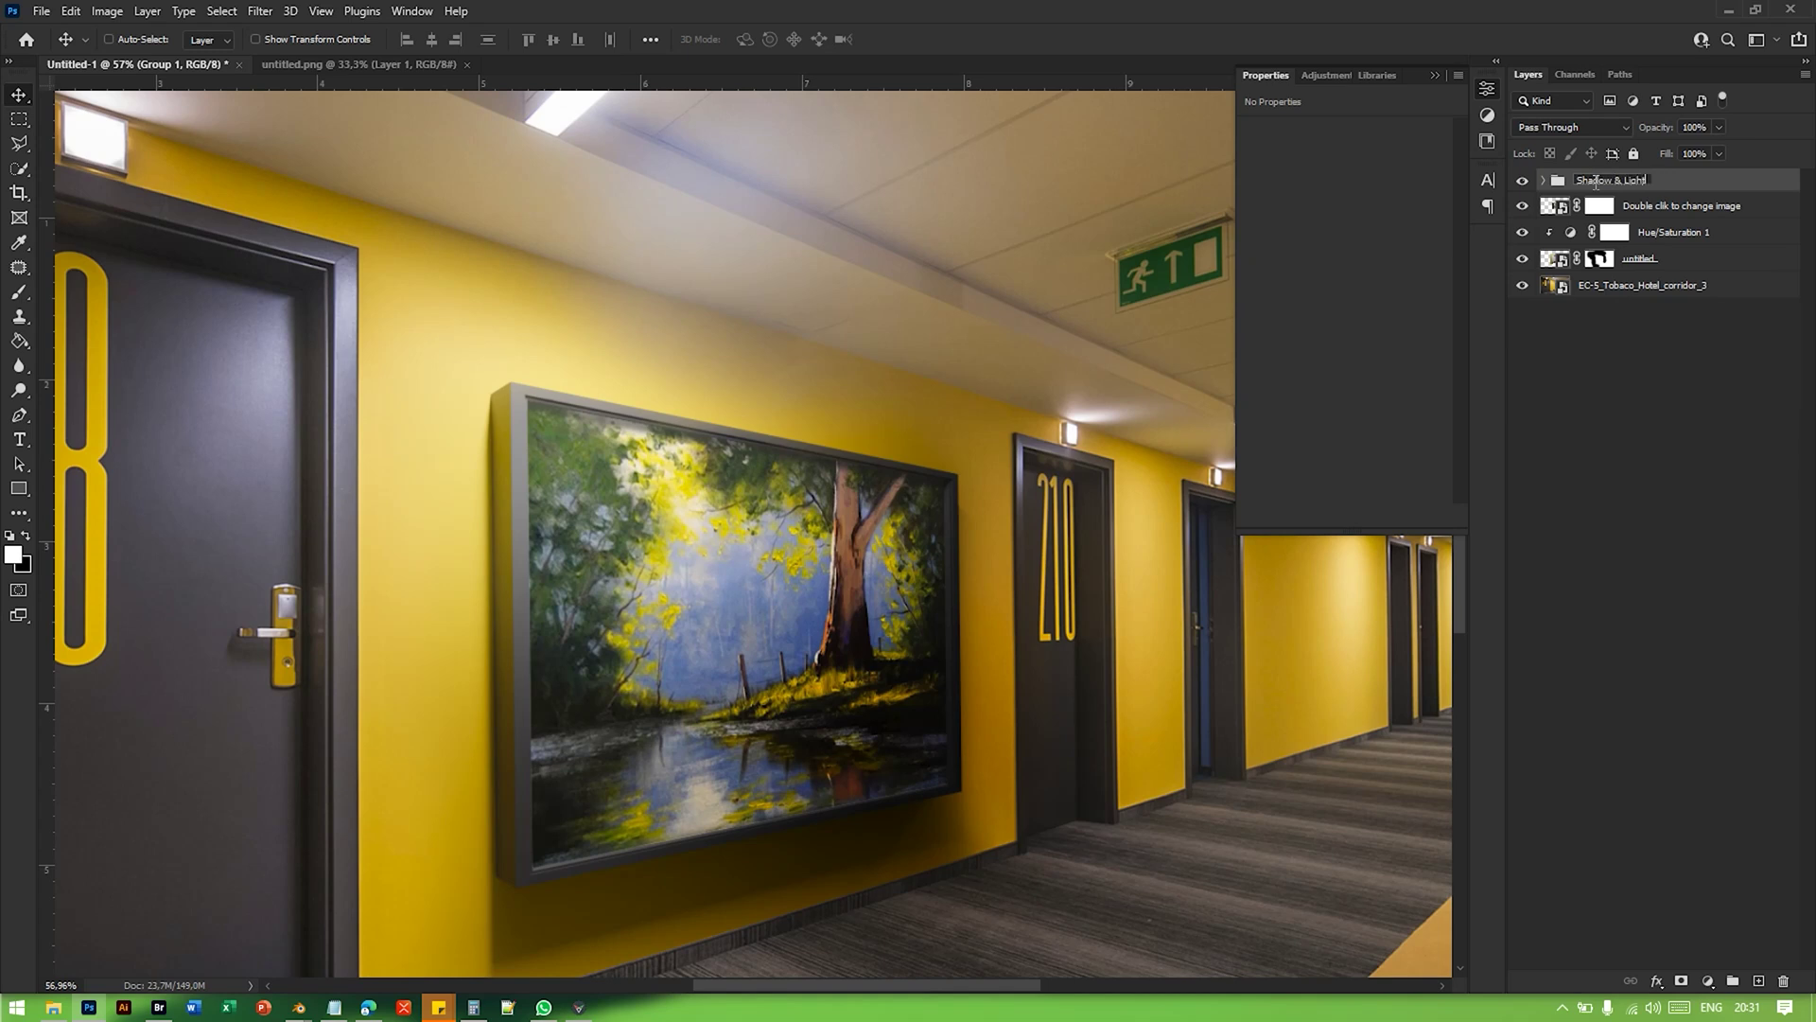
{"action": "key", "text": "Return"}
Step: Extend the group's name to "Shadow & Light (dont delete me)" and lock the group
{"action": "double_click", "coordinate": [1597, 176]}
{"action": "left_click", "coordinate": [1647, 183]}
{"action": "type", "text": "(dont"}
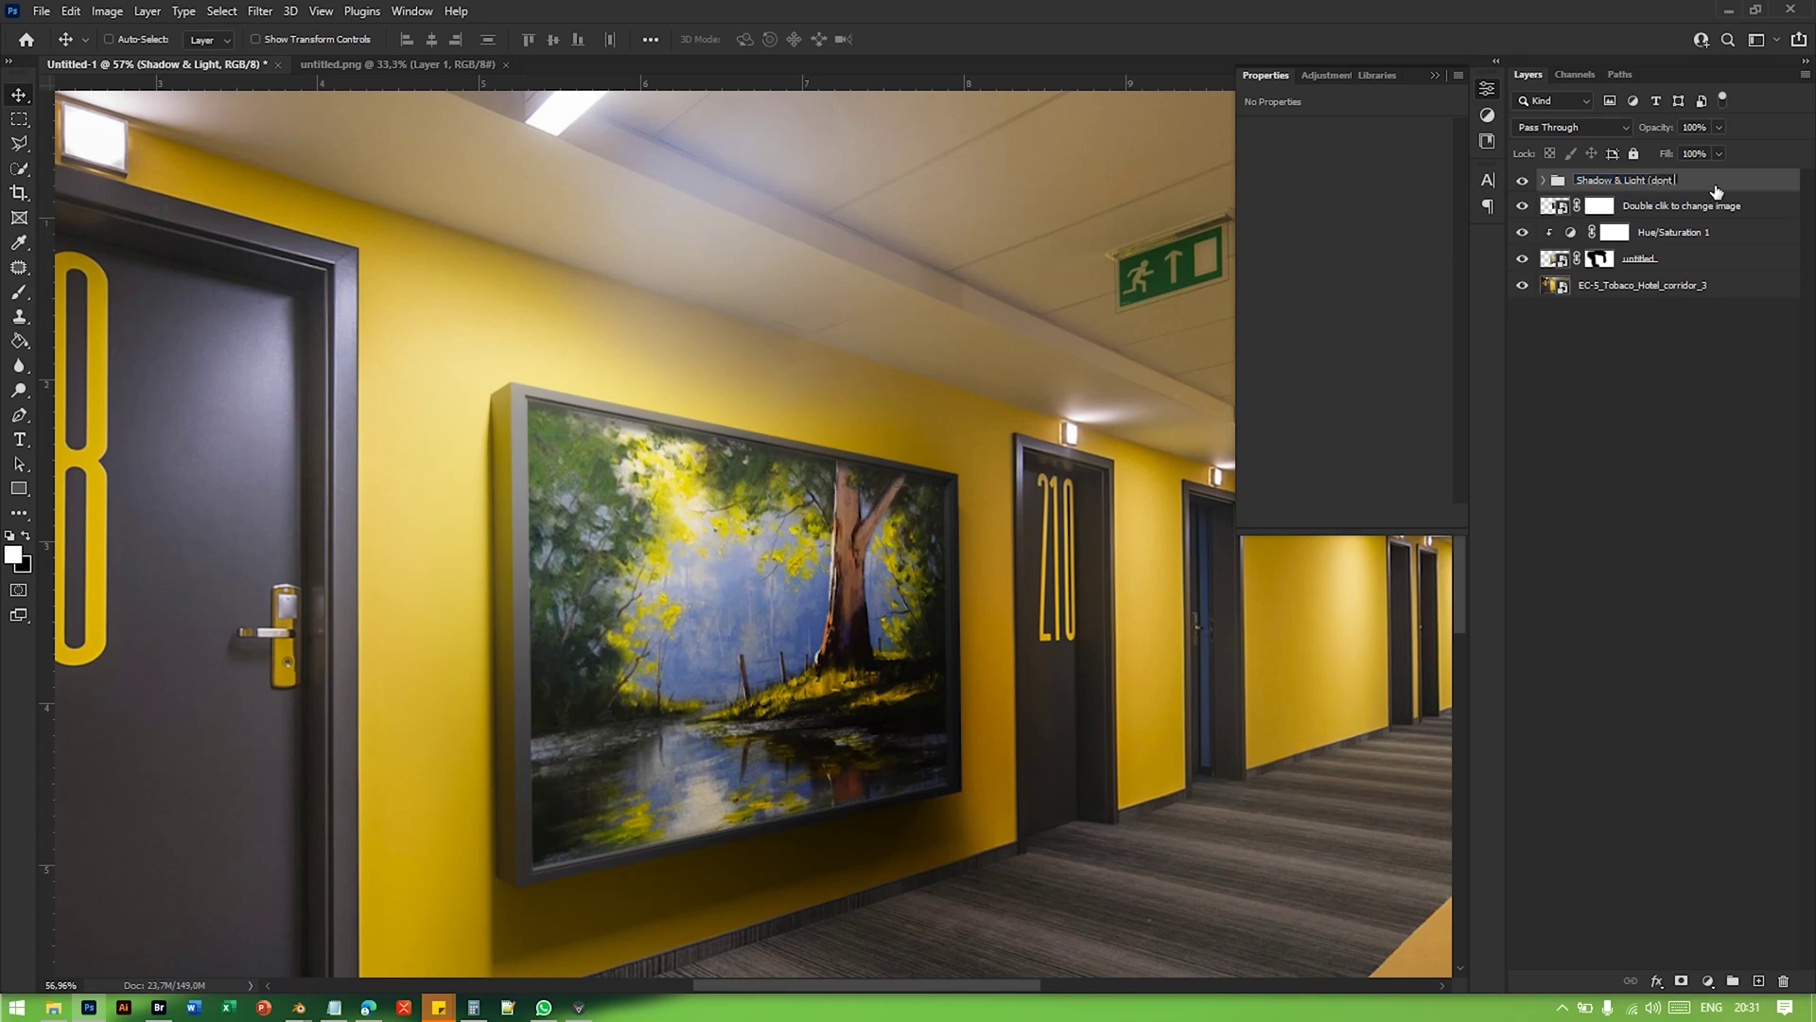
{"action": "type", "text": " swdelete me)"}
{"action": "key", "text": "Return"}
{"action": "left_click", "coordinate": [1633, 153]}
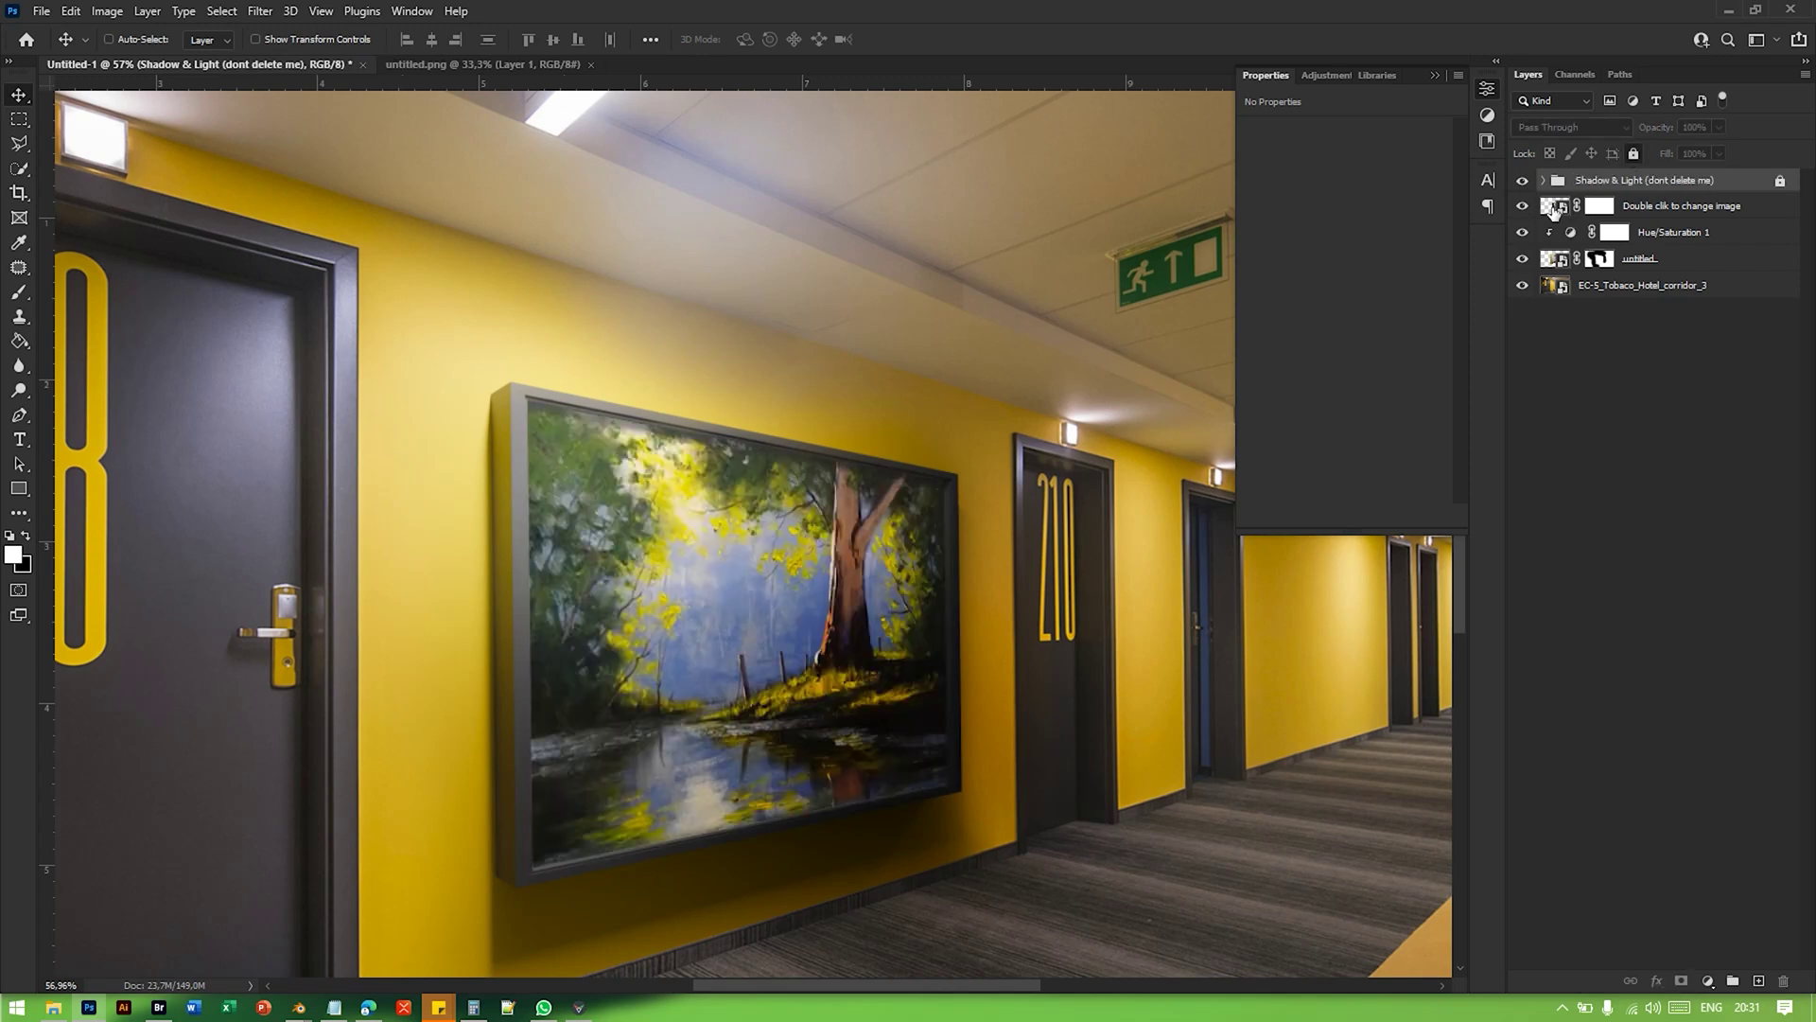
Step: Group Hue/Saturation 1, the untitled board layer and the hotel corridor photo as "Background", and lock the group
{"action": "left_click", "coordinate": [1684, 236]}
{"action": "left_click", "coordinate": [1668, 294], "text": "shift"}
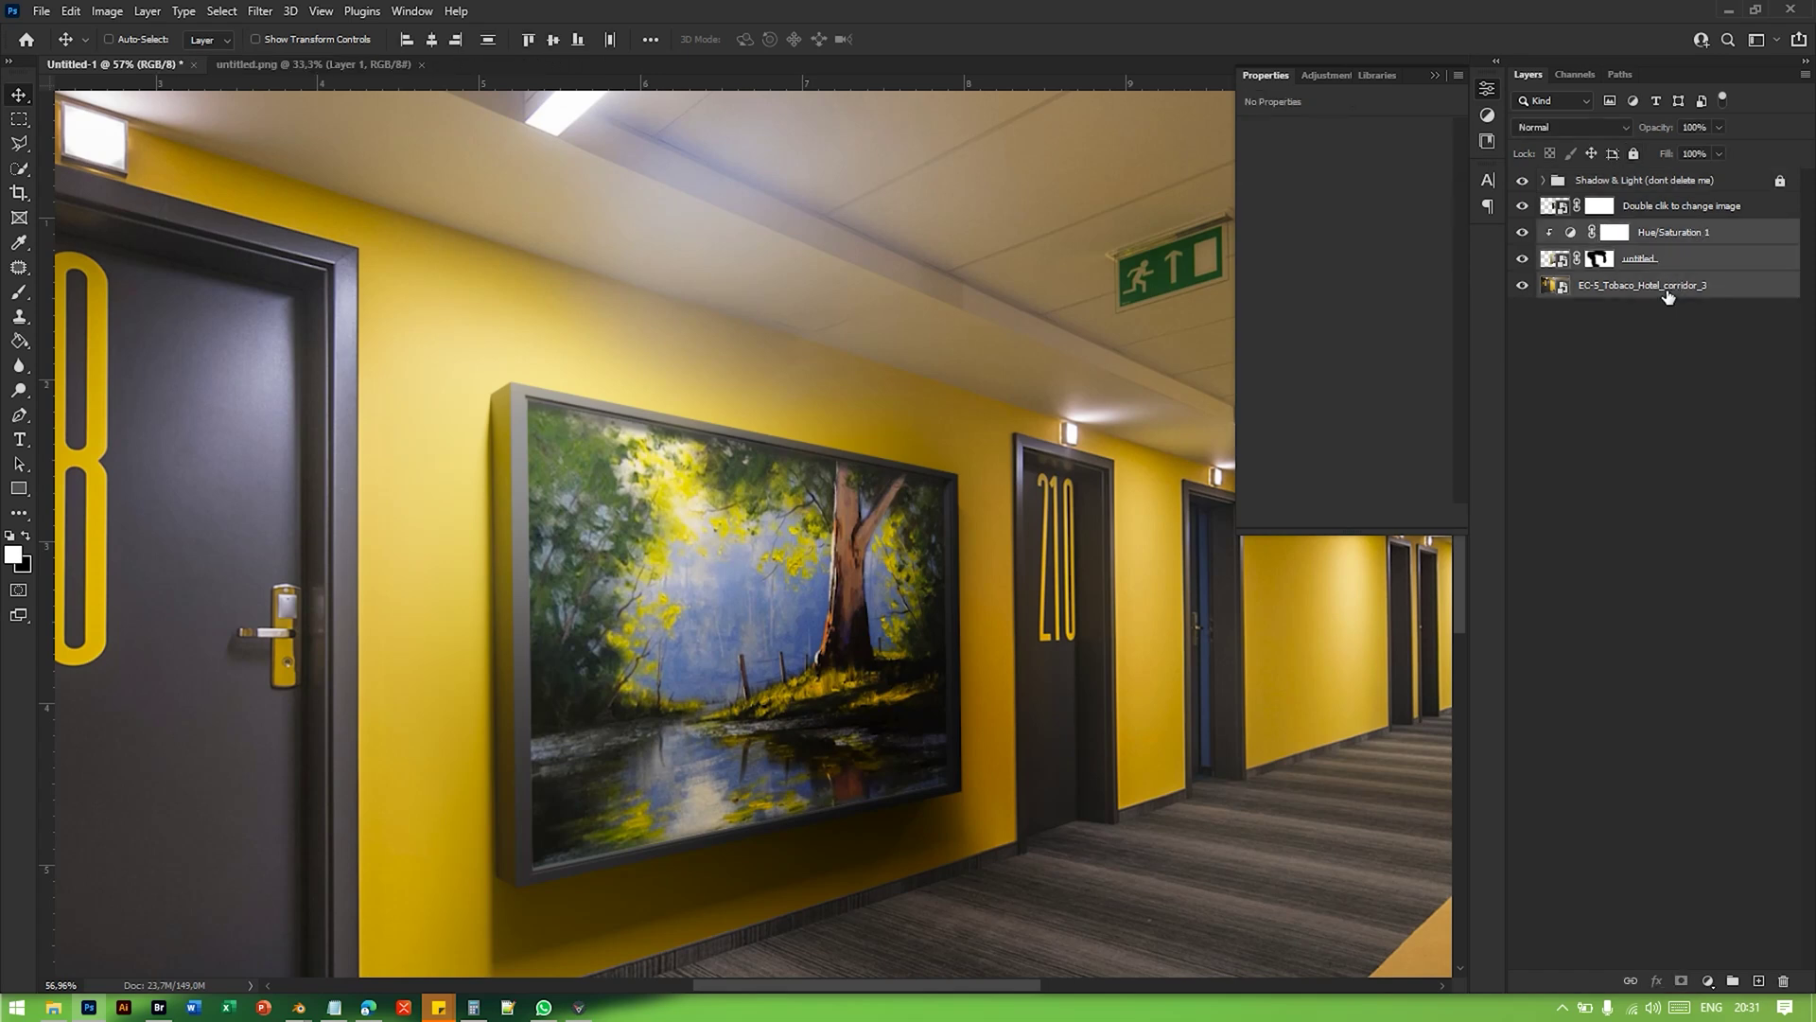
{"action": "key", "text": "ctrl+g"}
{"action": "double_click", "coordinate": [1596, 231]}
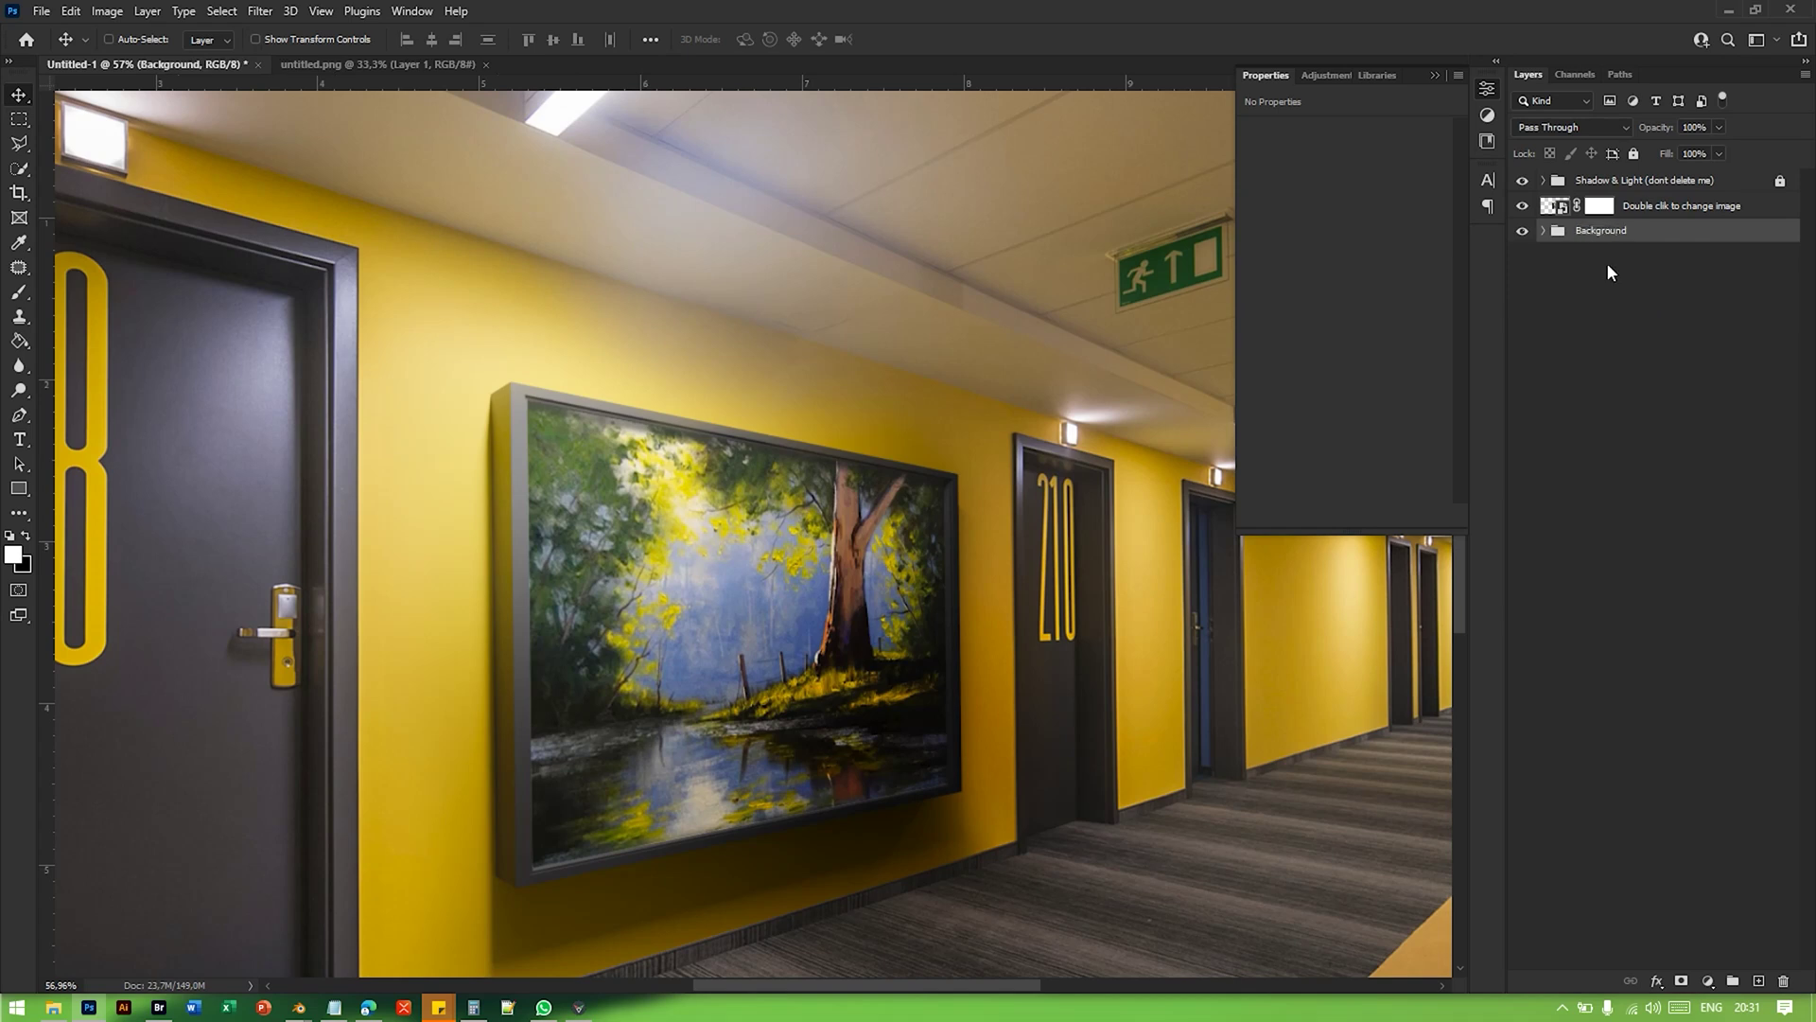
{"action": "left_click", "coordinate": [1632, 155]}
Step: Mark the "Double clik to change image" layer with a red color label
{"action": "right_click", "coordinate": [1541, 215]}
{"action": "left_click", "coordinate": [1525, 211]}
{"action": "right_click", "coordinate": [1525, 212]}
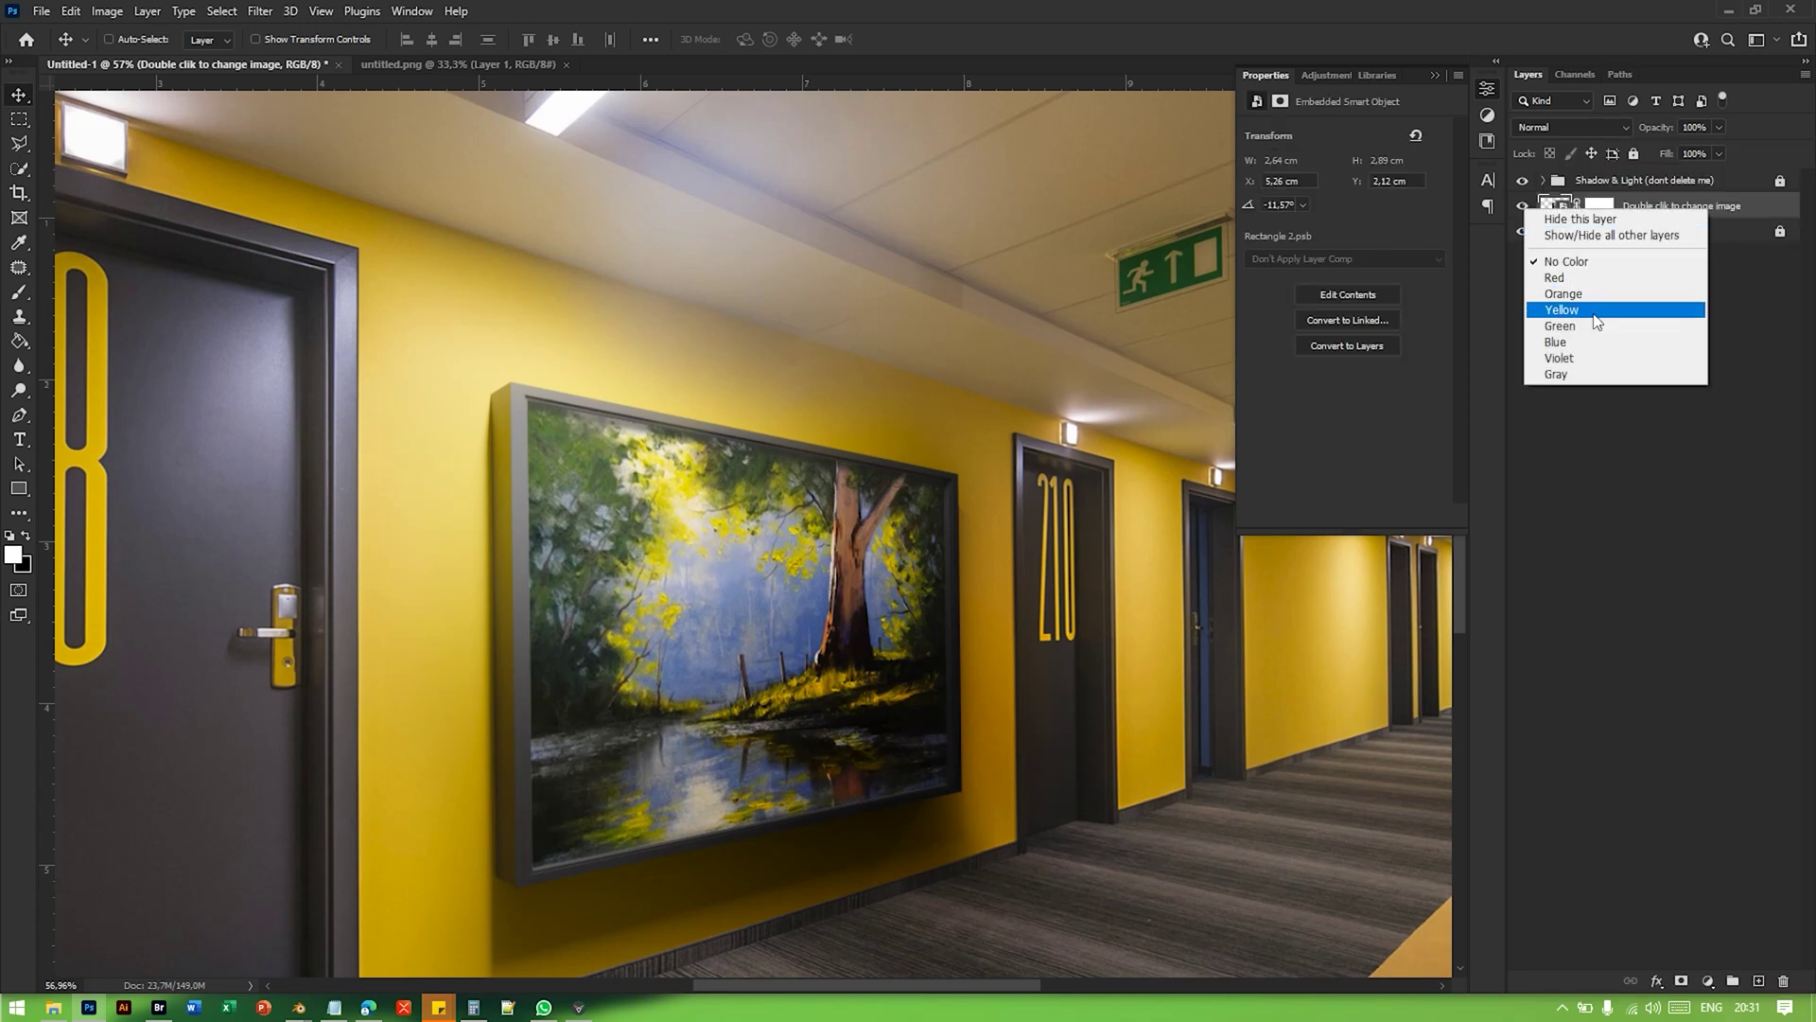
{"action": "left_click", "coordinate": [1578, 276]}
{"action": "scroll", "coordinate": [818, 549], "scroll_direction": "down", "scroll_amount": 4, "text": "alt"}
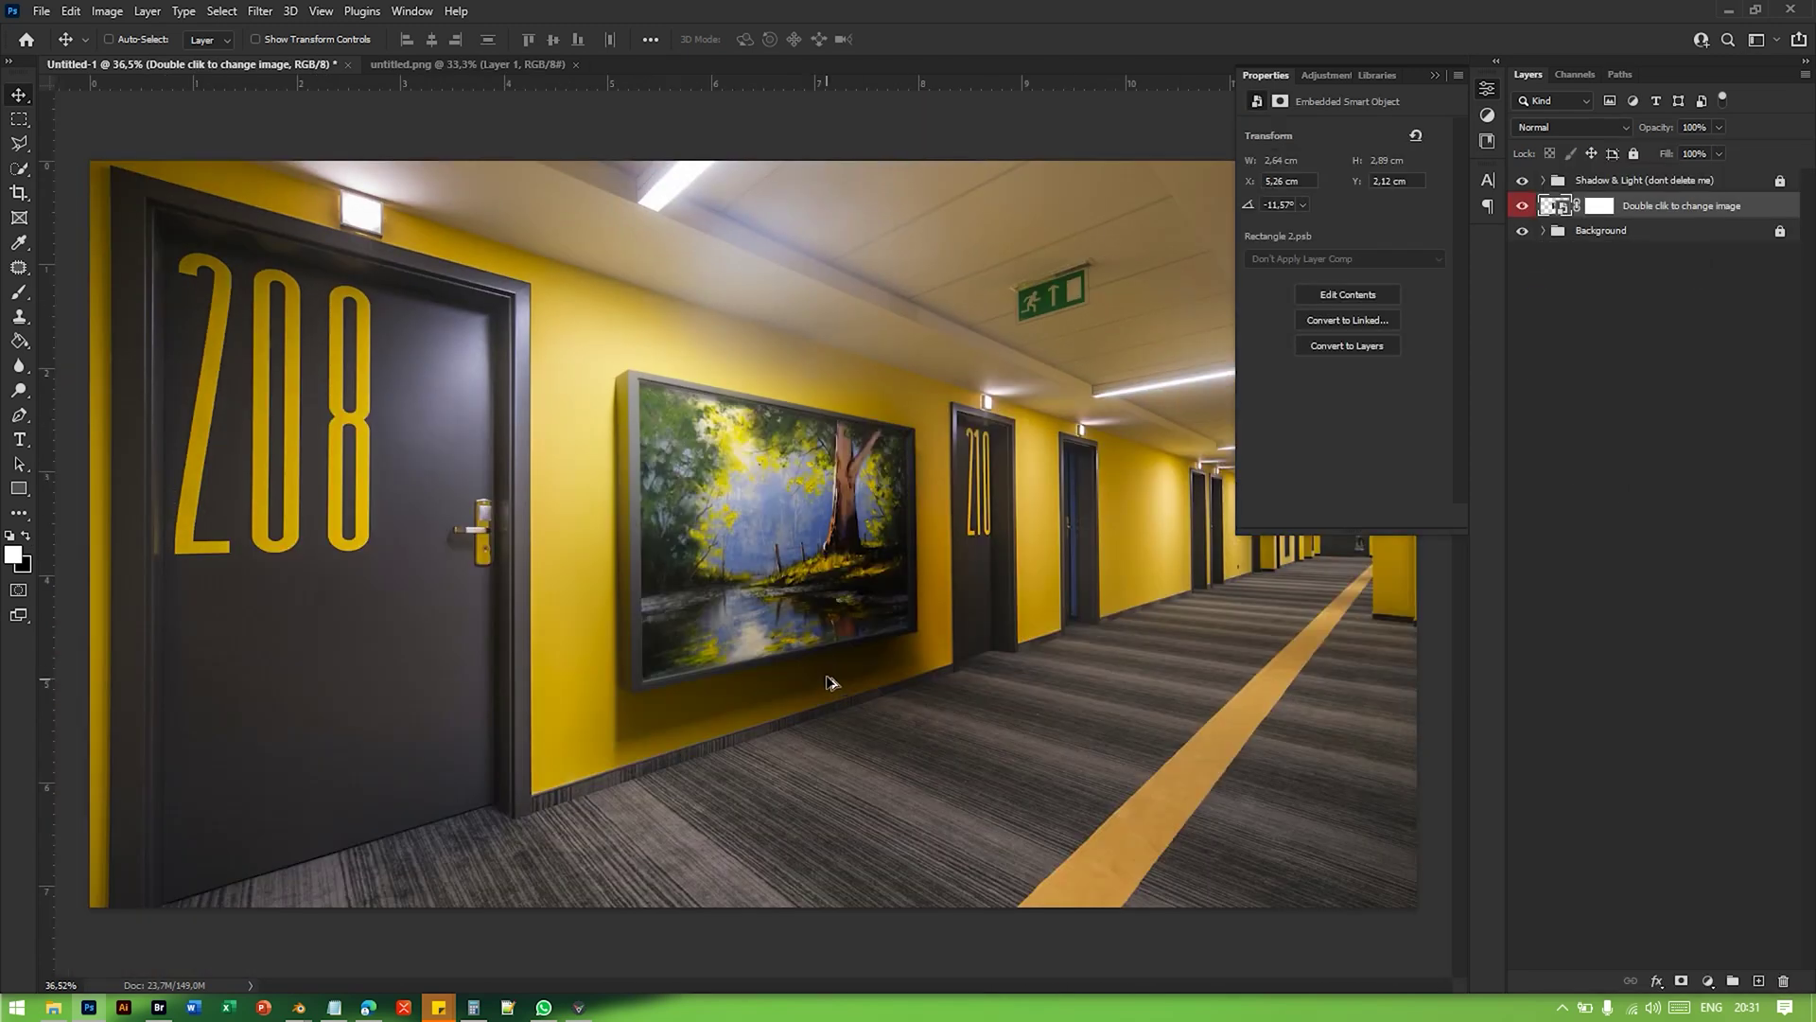
Step: Open the contents of the "Double clik to change image" smart object and move Rectangle 2 above the painting layer
{"action": "scroll", "coordinate": [834, 541], "scroll_direction": "up", "scroll_amount": 4, "text": "alt"}
{"action": "scroll", "coordinate": [819, 551], "scroll_direction": "up", "scroll_amount": 1}
{"action": "double_click", "coordinate": [1556, 205]}
{"action": "scroll", "coordinate": [872, 445], "scroll_direction": "up", "scroll_amount": 2, "text": "alt"}
{"action": "left_click", "coordinate": [1603, 215]}
{"action": "left_click", "coordinate": [1610, 193]}
{"action": "left_click", "coordinate": [1605, 210]}
{"action": "left_click", "coordinate": [1615, 189]}
{"action": "left_click_drag", "start_coordinate": [1621, 201], "coordinate": [1619, 181]}
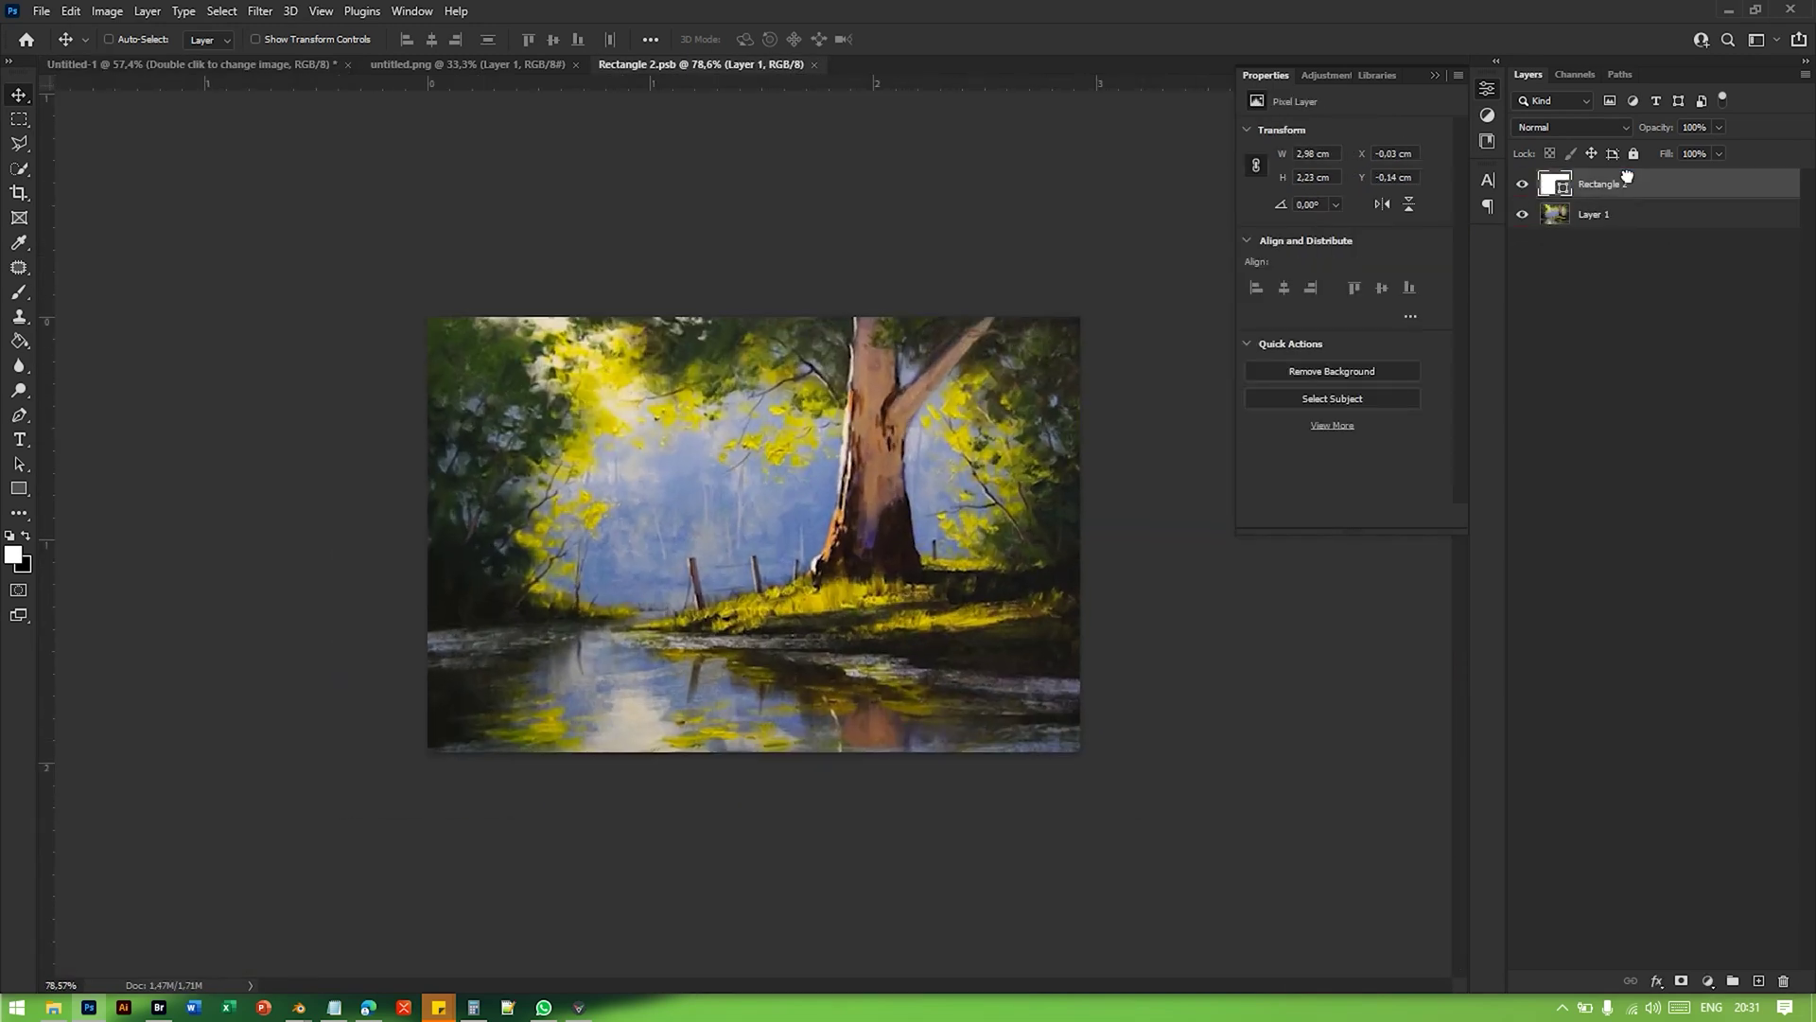
Step: Add a new layer with the centered text "Place Your Image Here" on three lines over the white rectangle
{"action": "left_click", "coordinate": [1761, 980]}
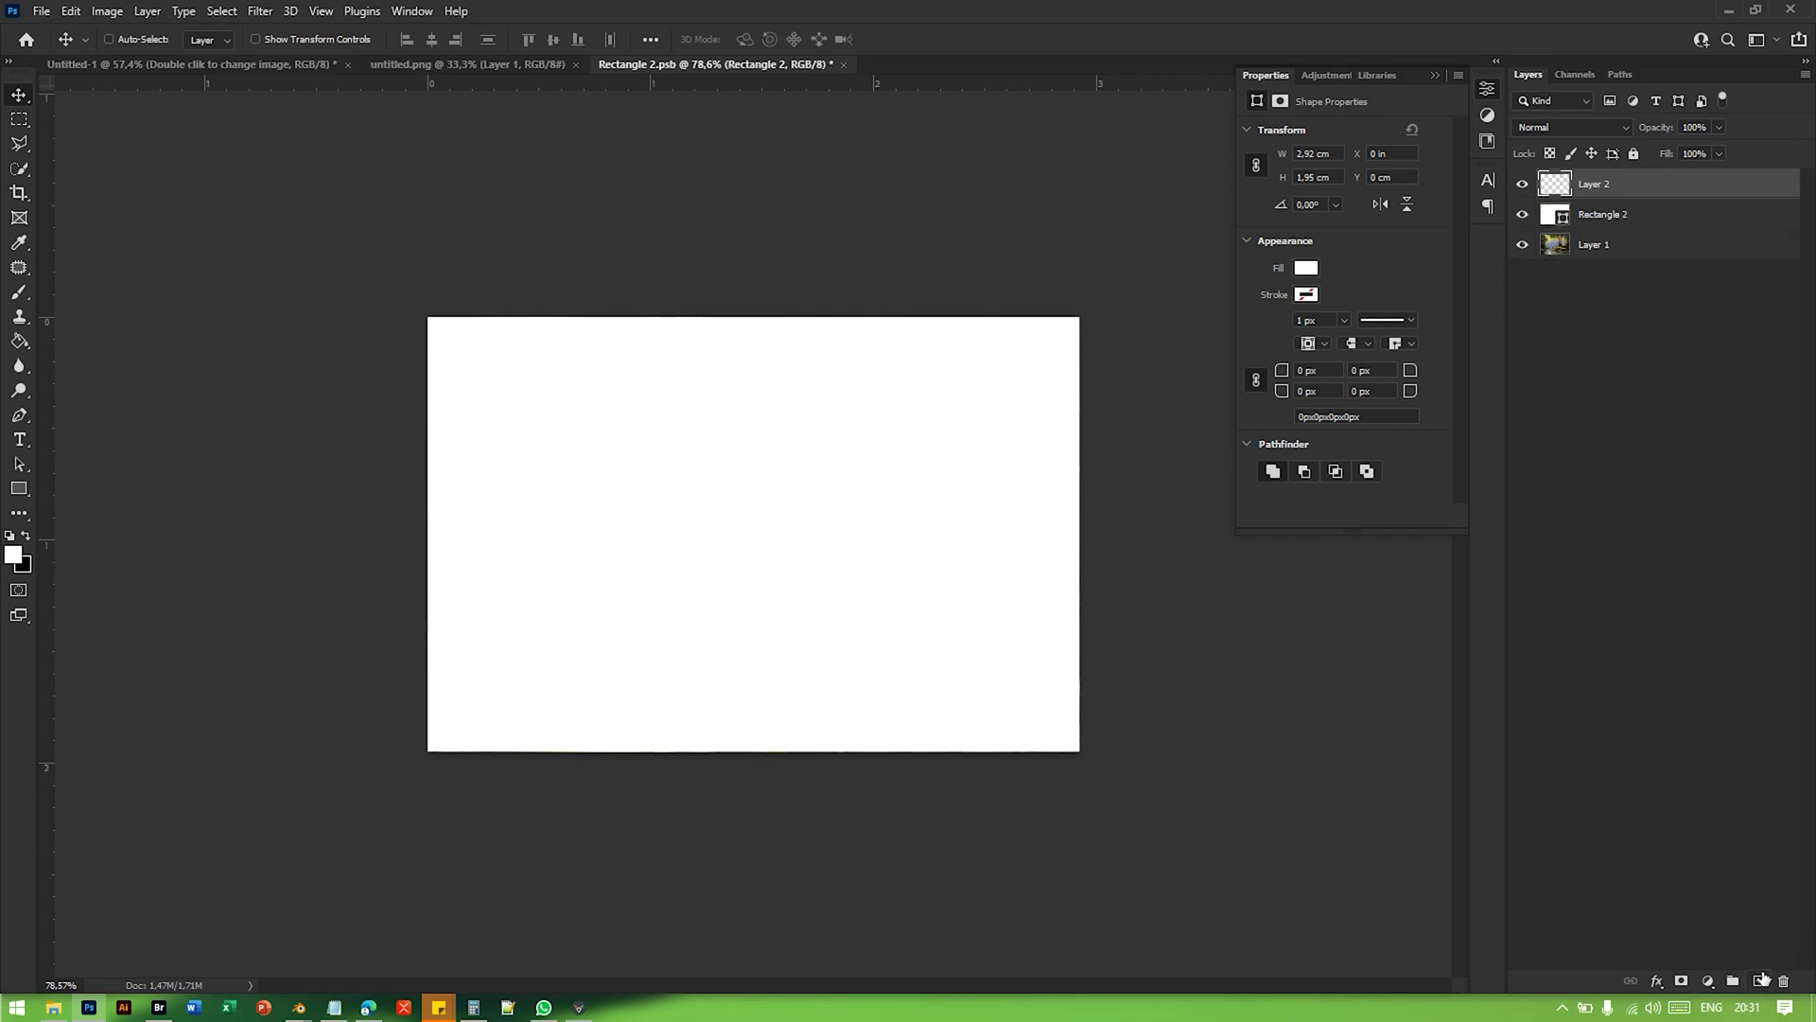
{"action": "key", "text": "t"}
{"action": "left_click", "coordinate": [933, 489]}
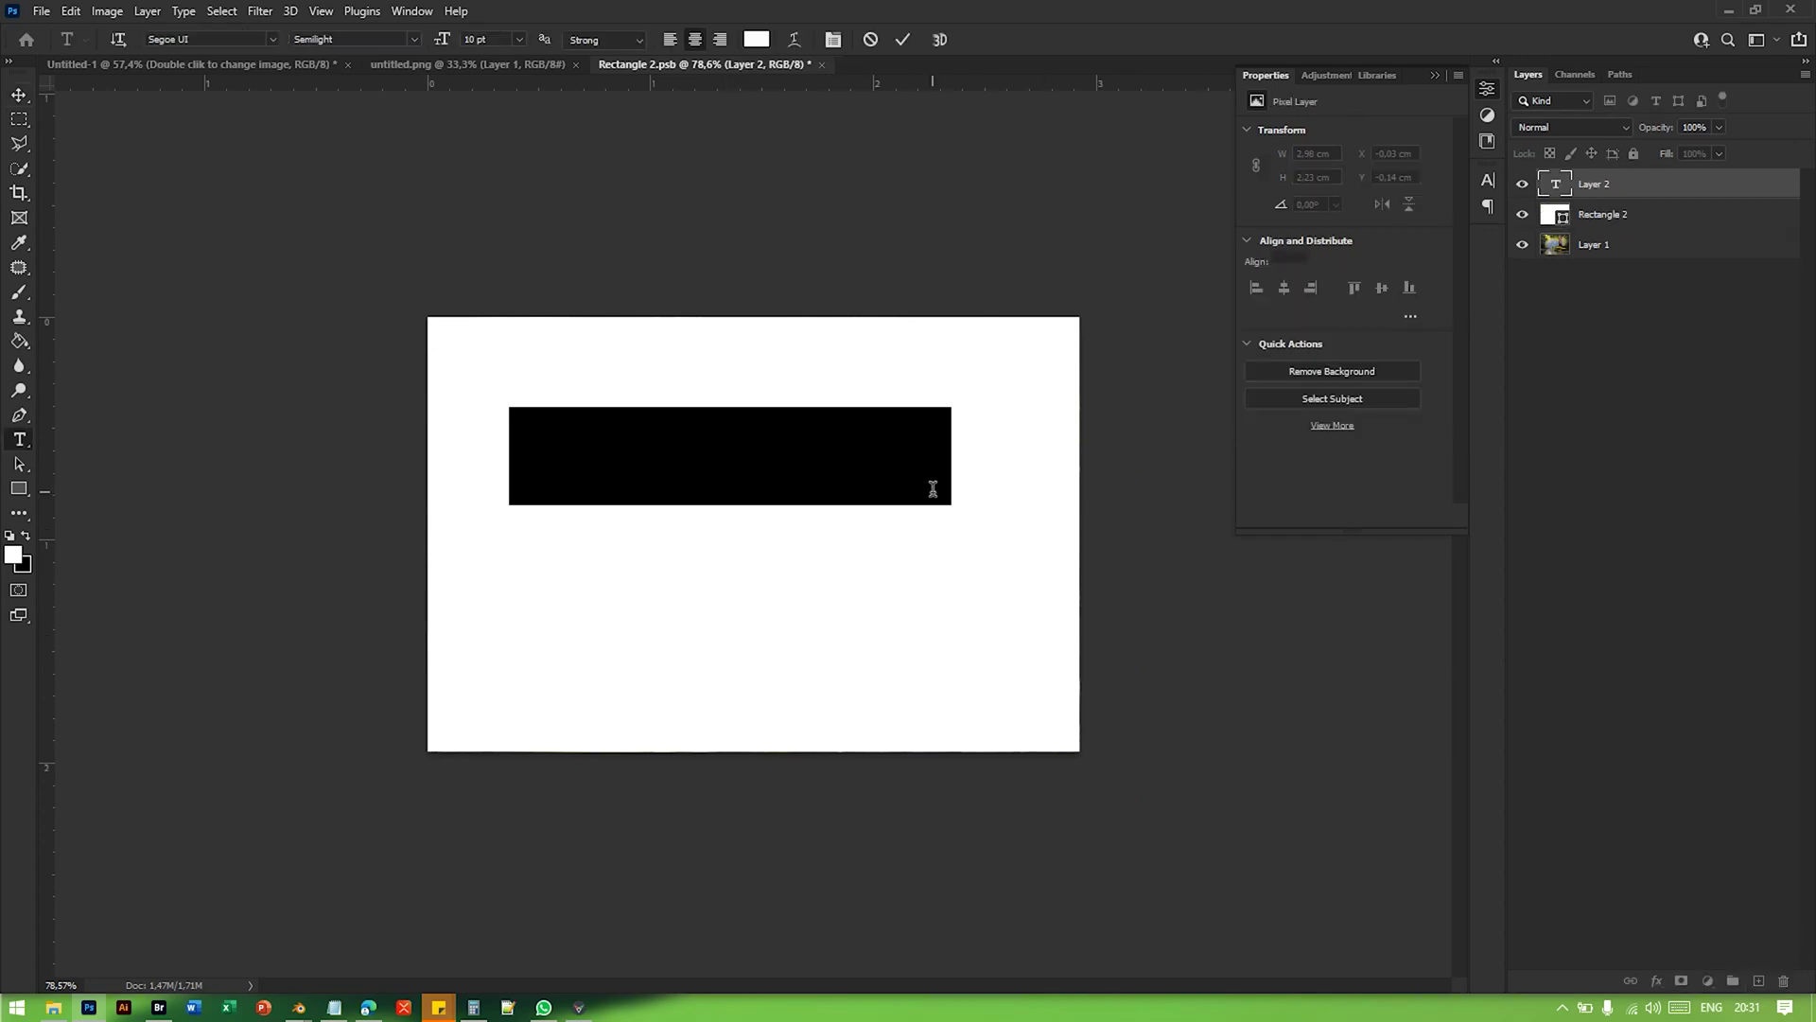
{"action": "key", "text": "BackSpace"}
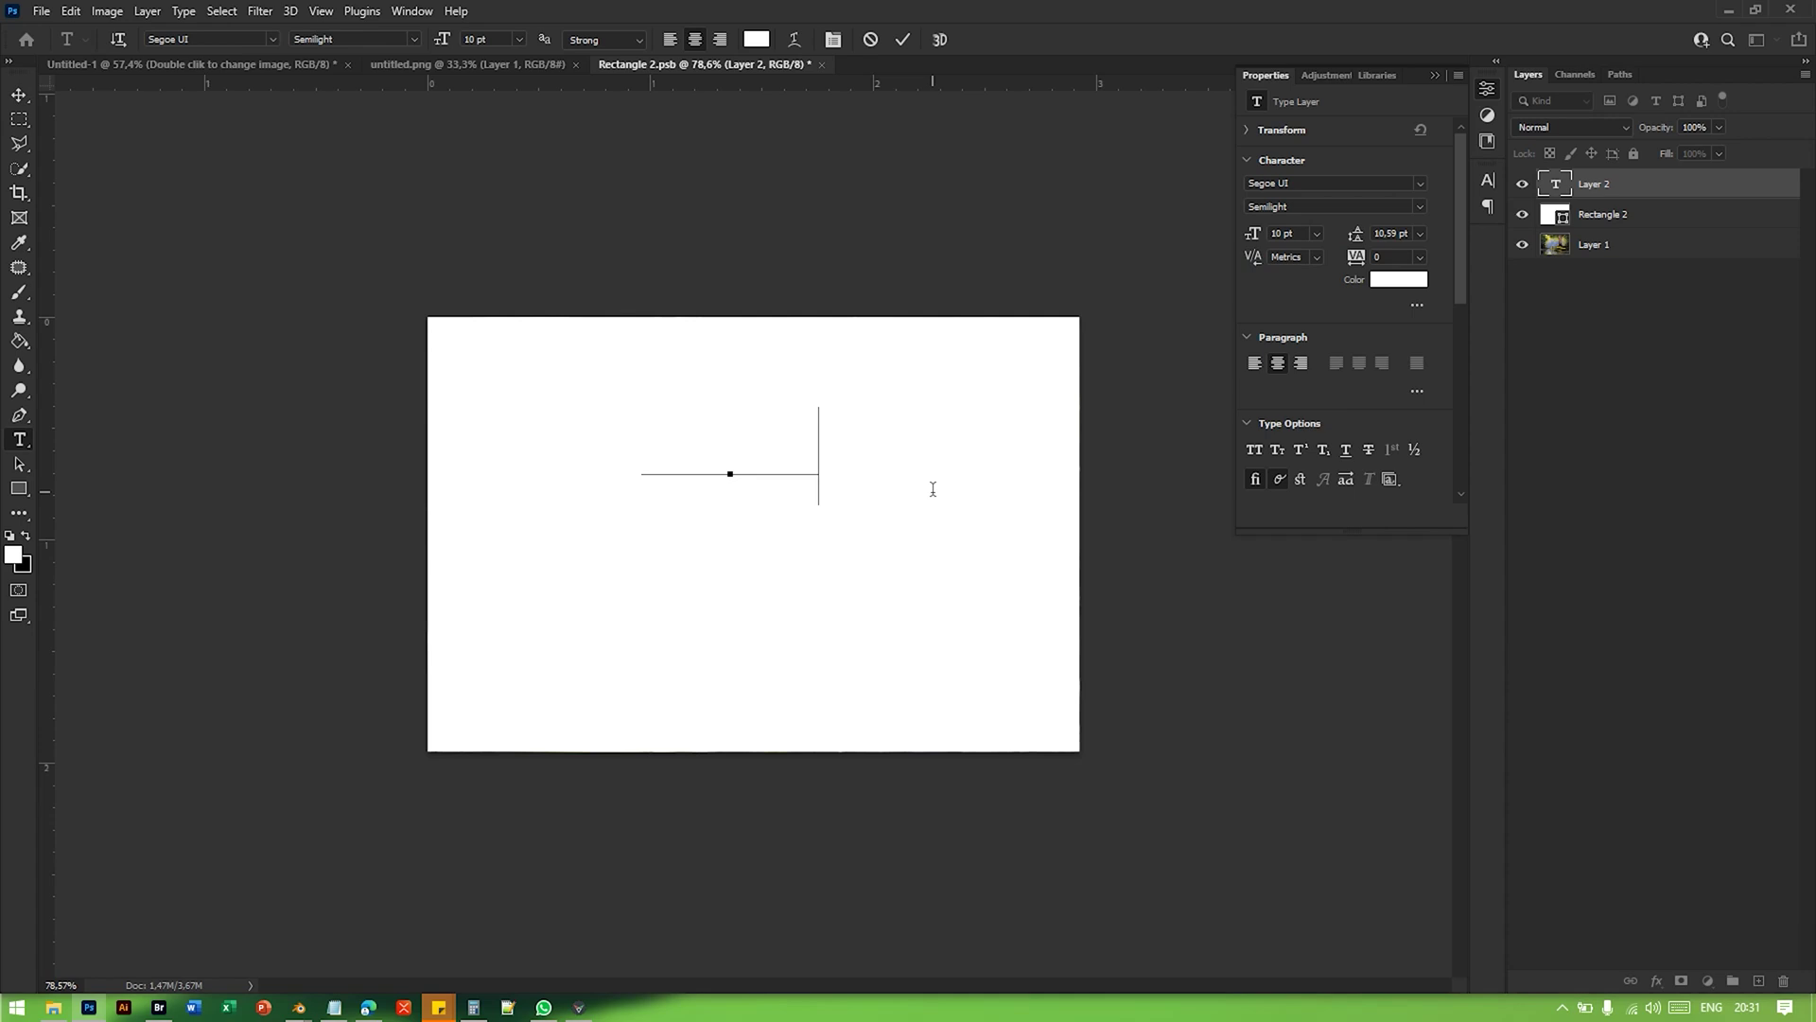
{"action": "key", "text": "Return"}
{"action": "type", "text": "Your Ia"}
{"action": "key", "text": "BackSpace"}
{"action": "type", "text": "mage"}
{"action": "key", "text": "Return"}
{"action": "type", "text": "Here"}
Step: Color the whole placeholder text dark gray and set its font style to Bold
{"action": "key", "text": "ctrl+a"}
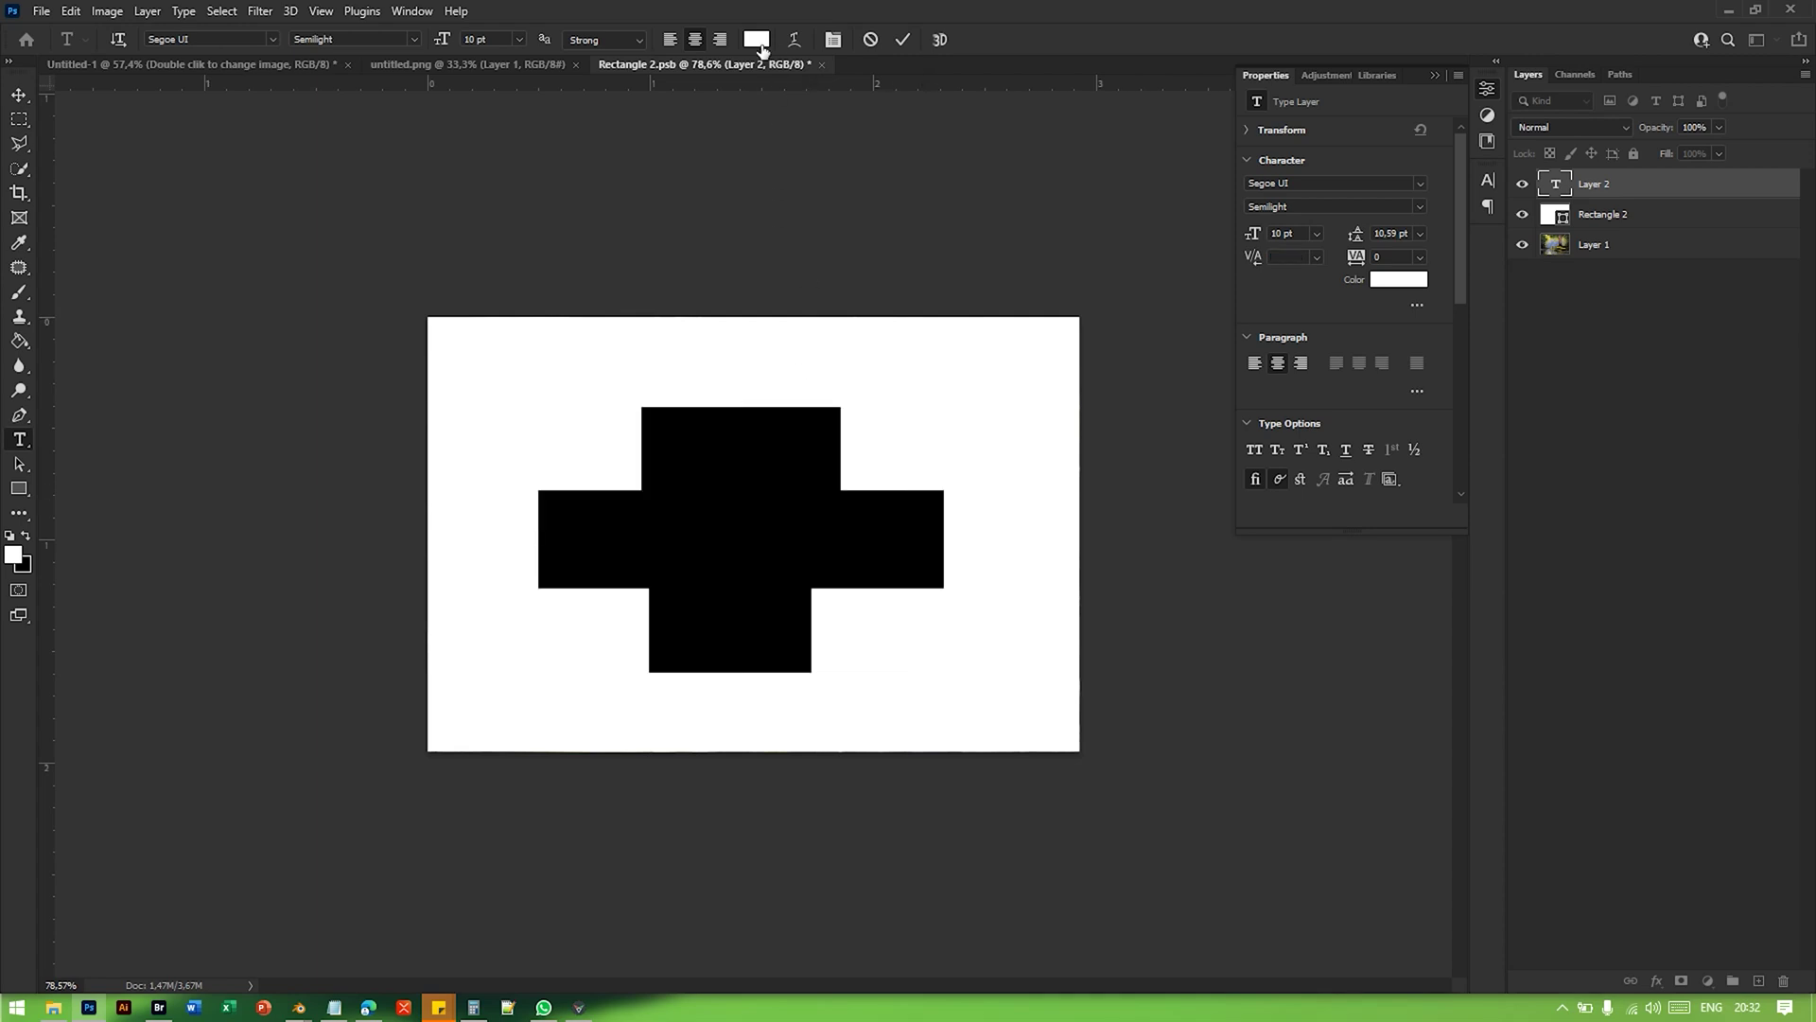
{"action": "left_click", "coordinate": [757, 39]}
{"action": "left_click", "coordinate": [738, 382]}
{"action": "left_click", "coordinate": [1141, 187]}
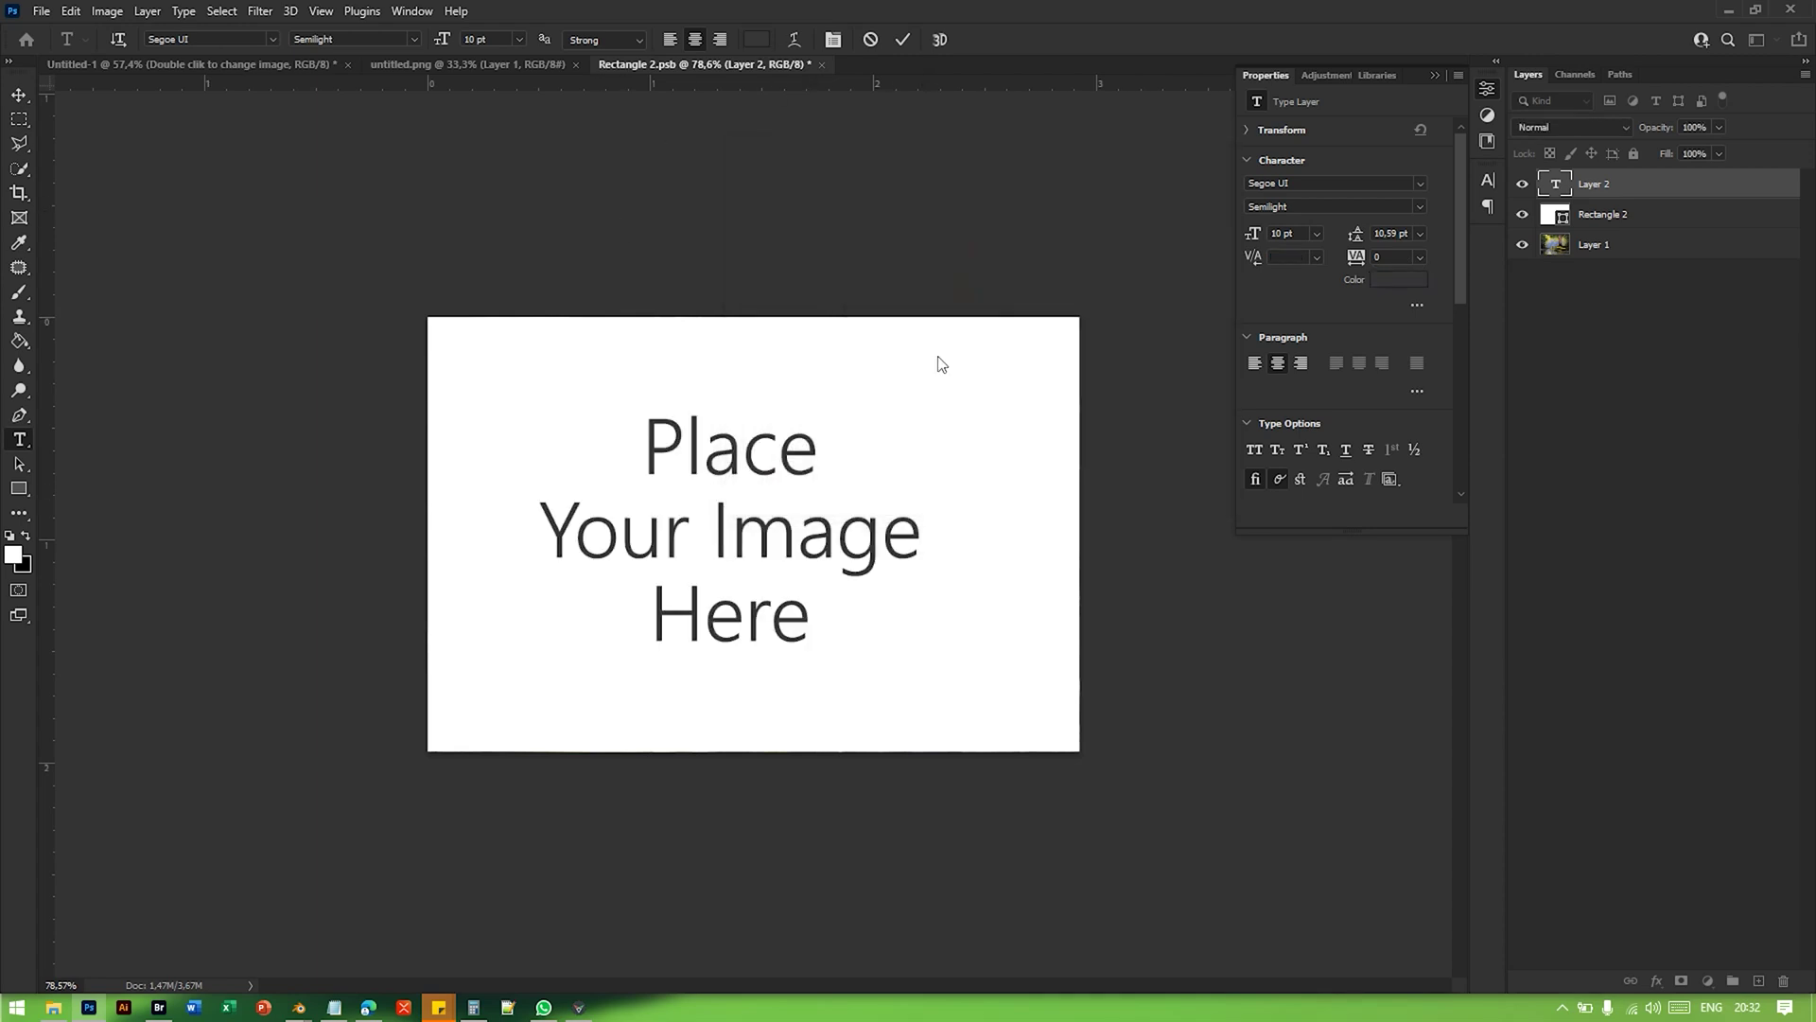
{"action": "left_click", "coordinate": [414, 39]}
{"action": "left_click", "coordinate": [379, 179]}
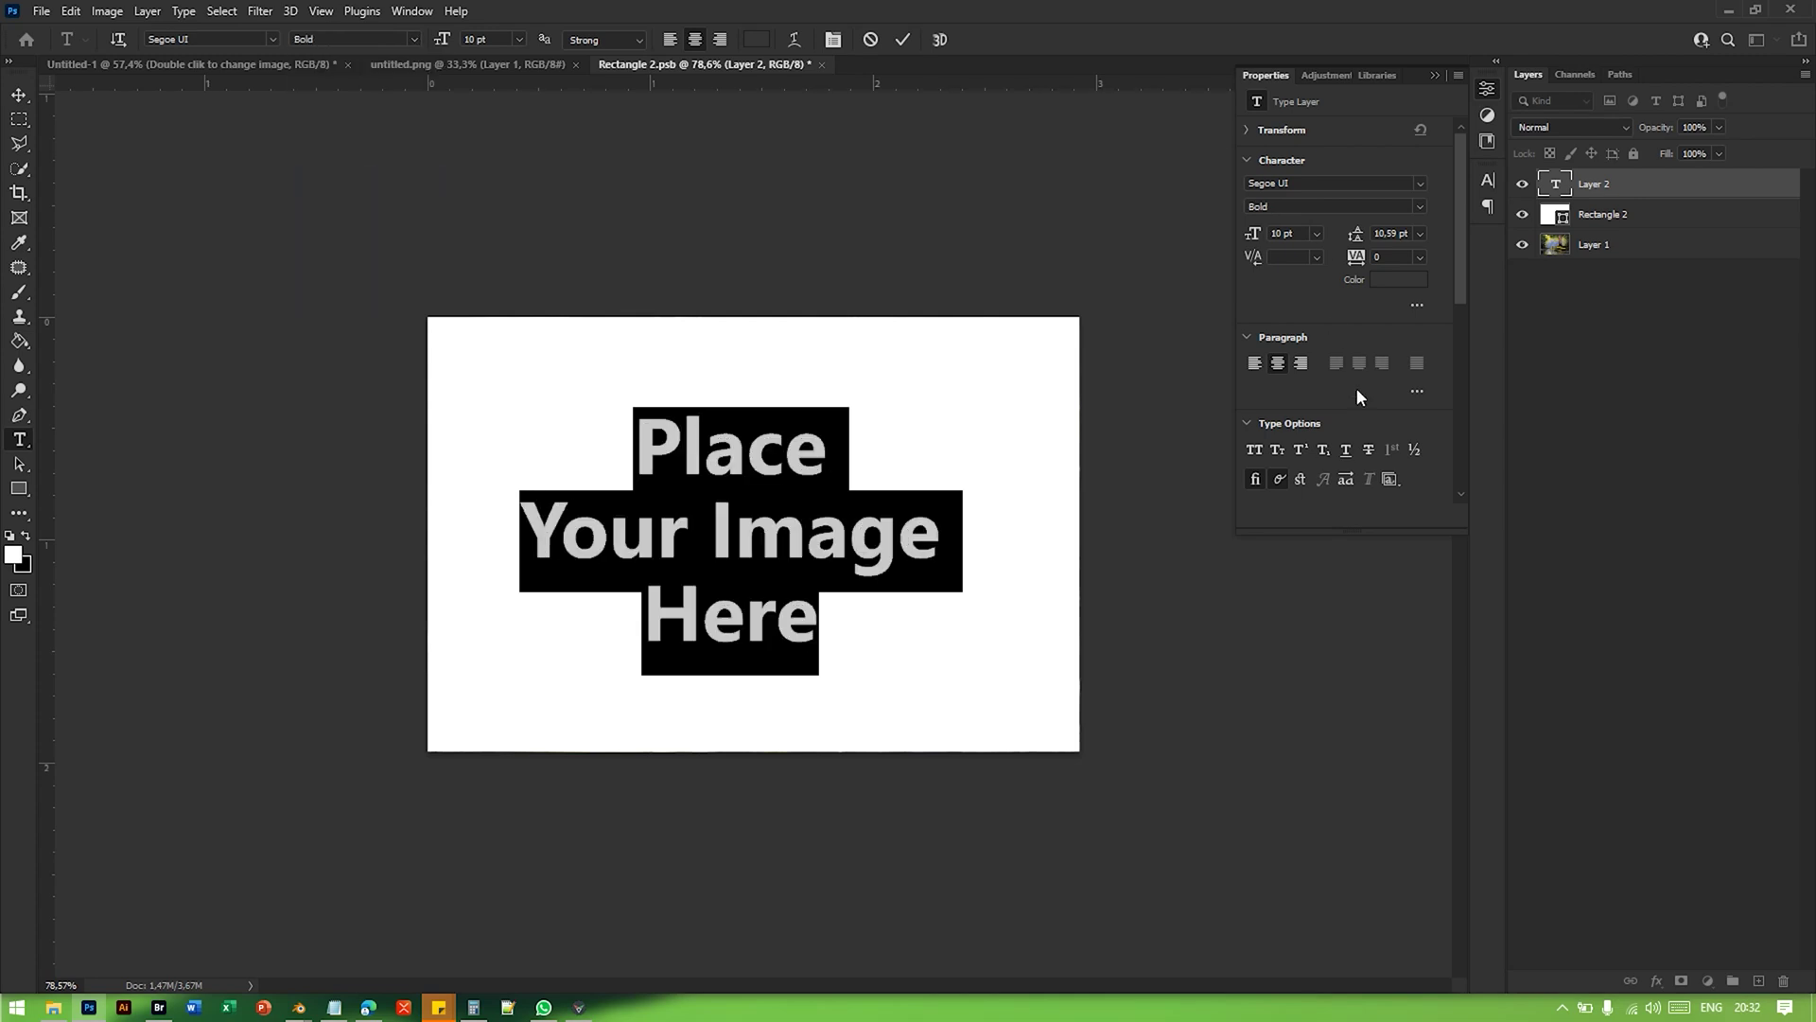
Step: Set the placeholder text in All Caps, scale it to about 67%, and place it slightly below the rectangle's center
{"action": "left_click", "coordinate": [1252, 452]}
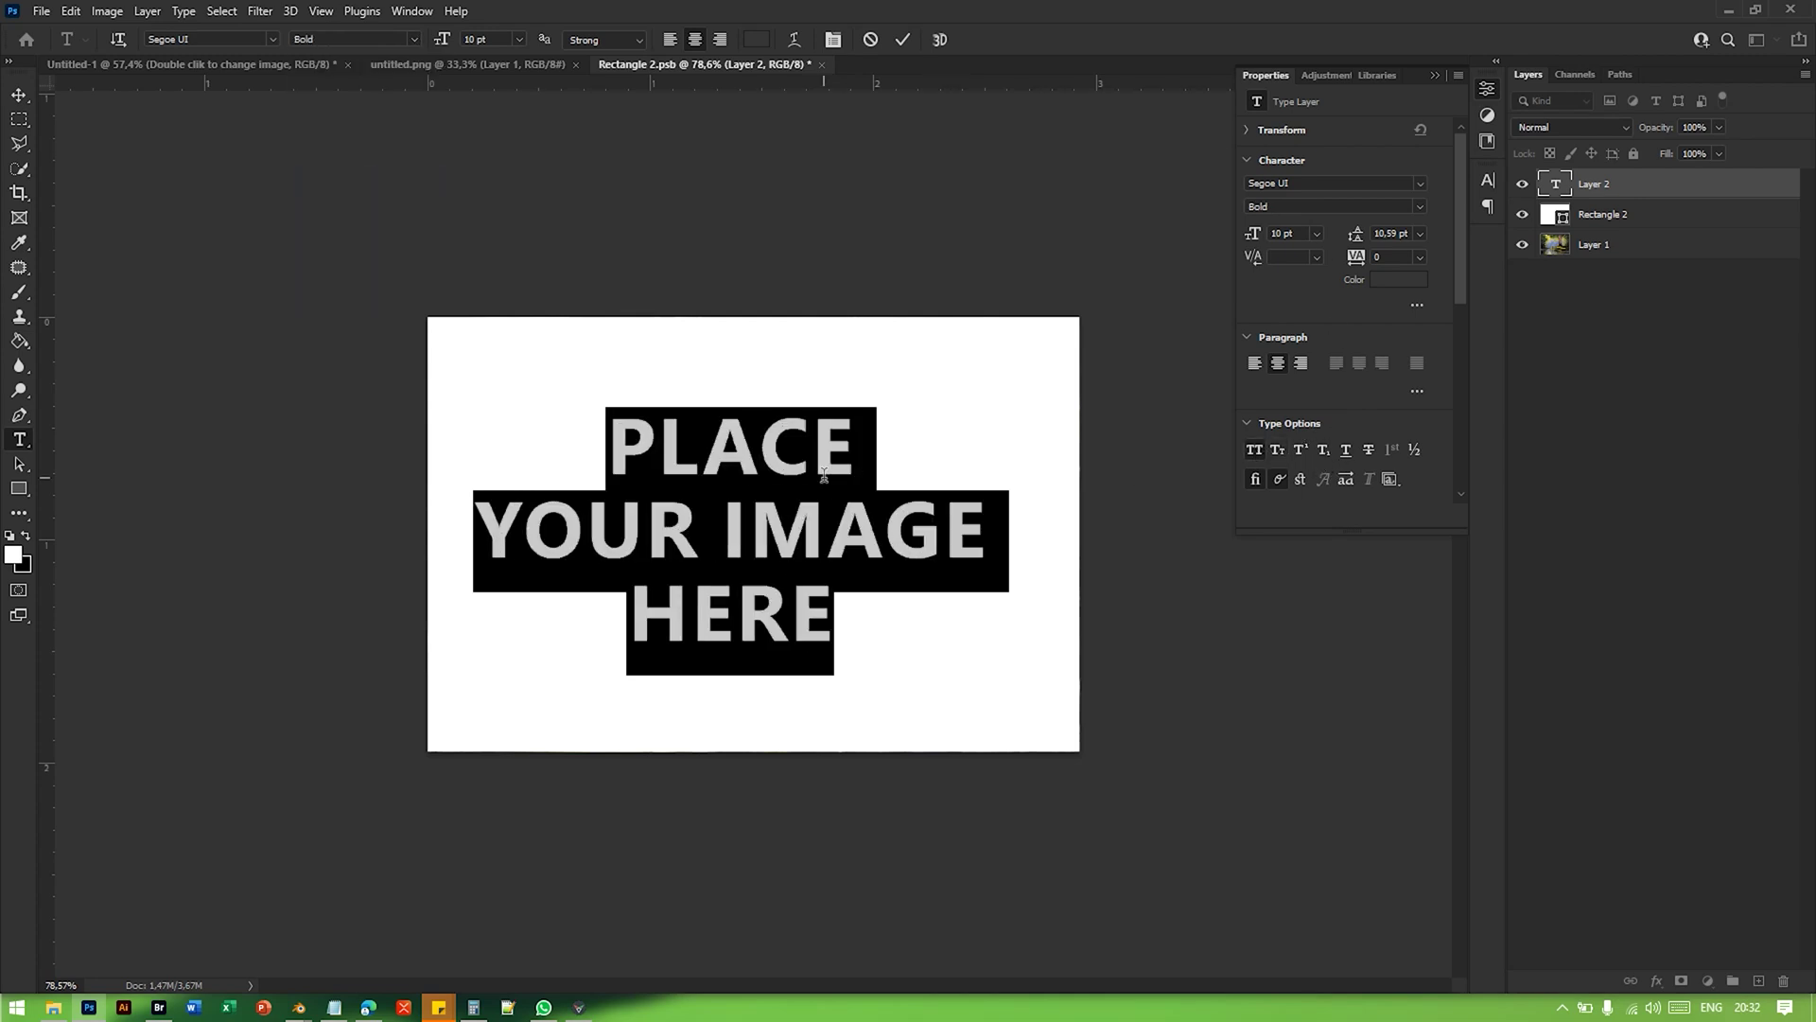
{"action": "left_click", "coordinate": [904, 42]}
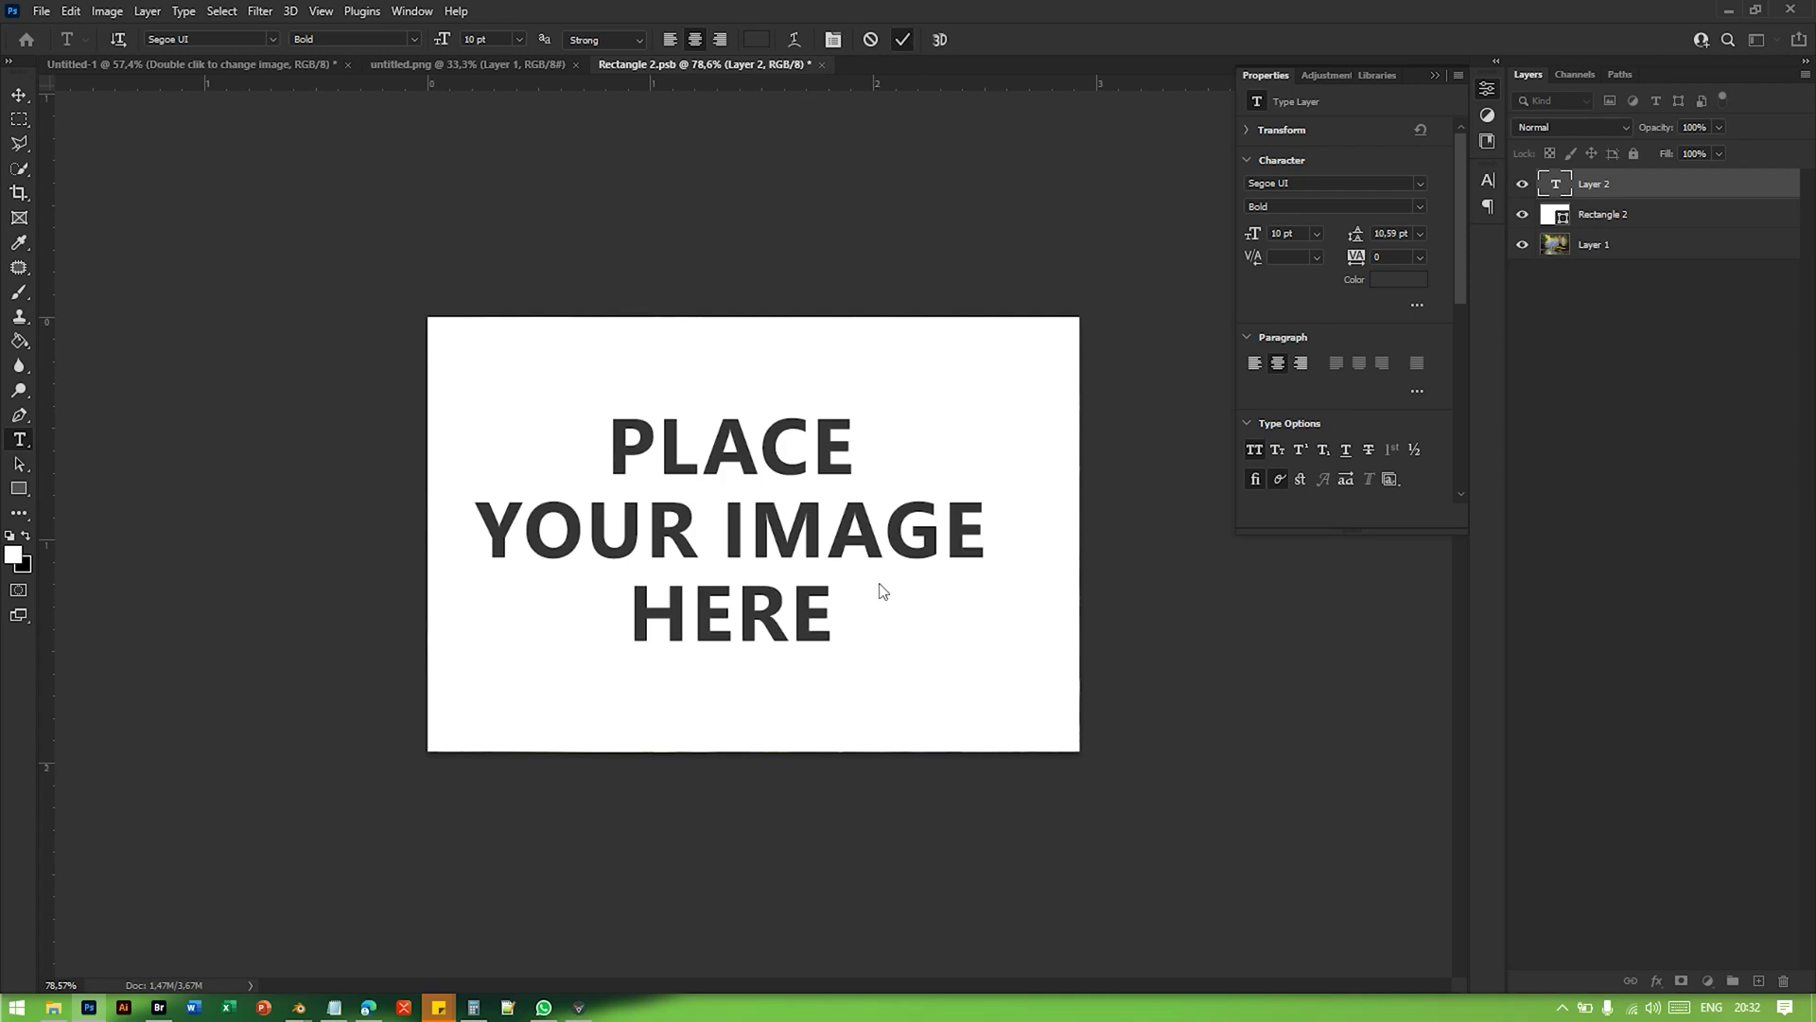
{"action": "key", "text": "v"}
{"action": "key", "text": "ctrl+t"}
{"action": "left_click_drag", "start_coordinate": [985, 407], "coordinate": [901, 452], "text": "alt"}
{"action": "left_click_drag", "start_coordinate": [804, 513], "coordinate": [821, 553]}
{"action": "left_click", "coordinate": [934, 43]}
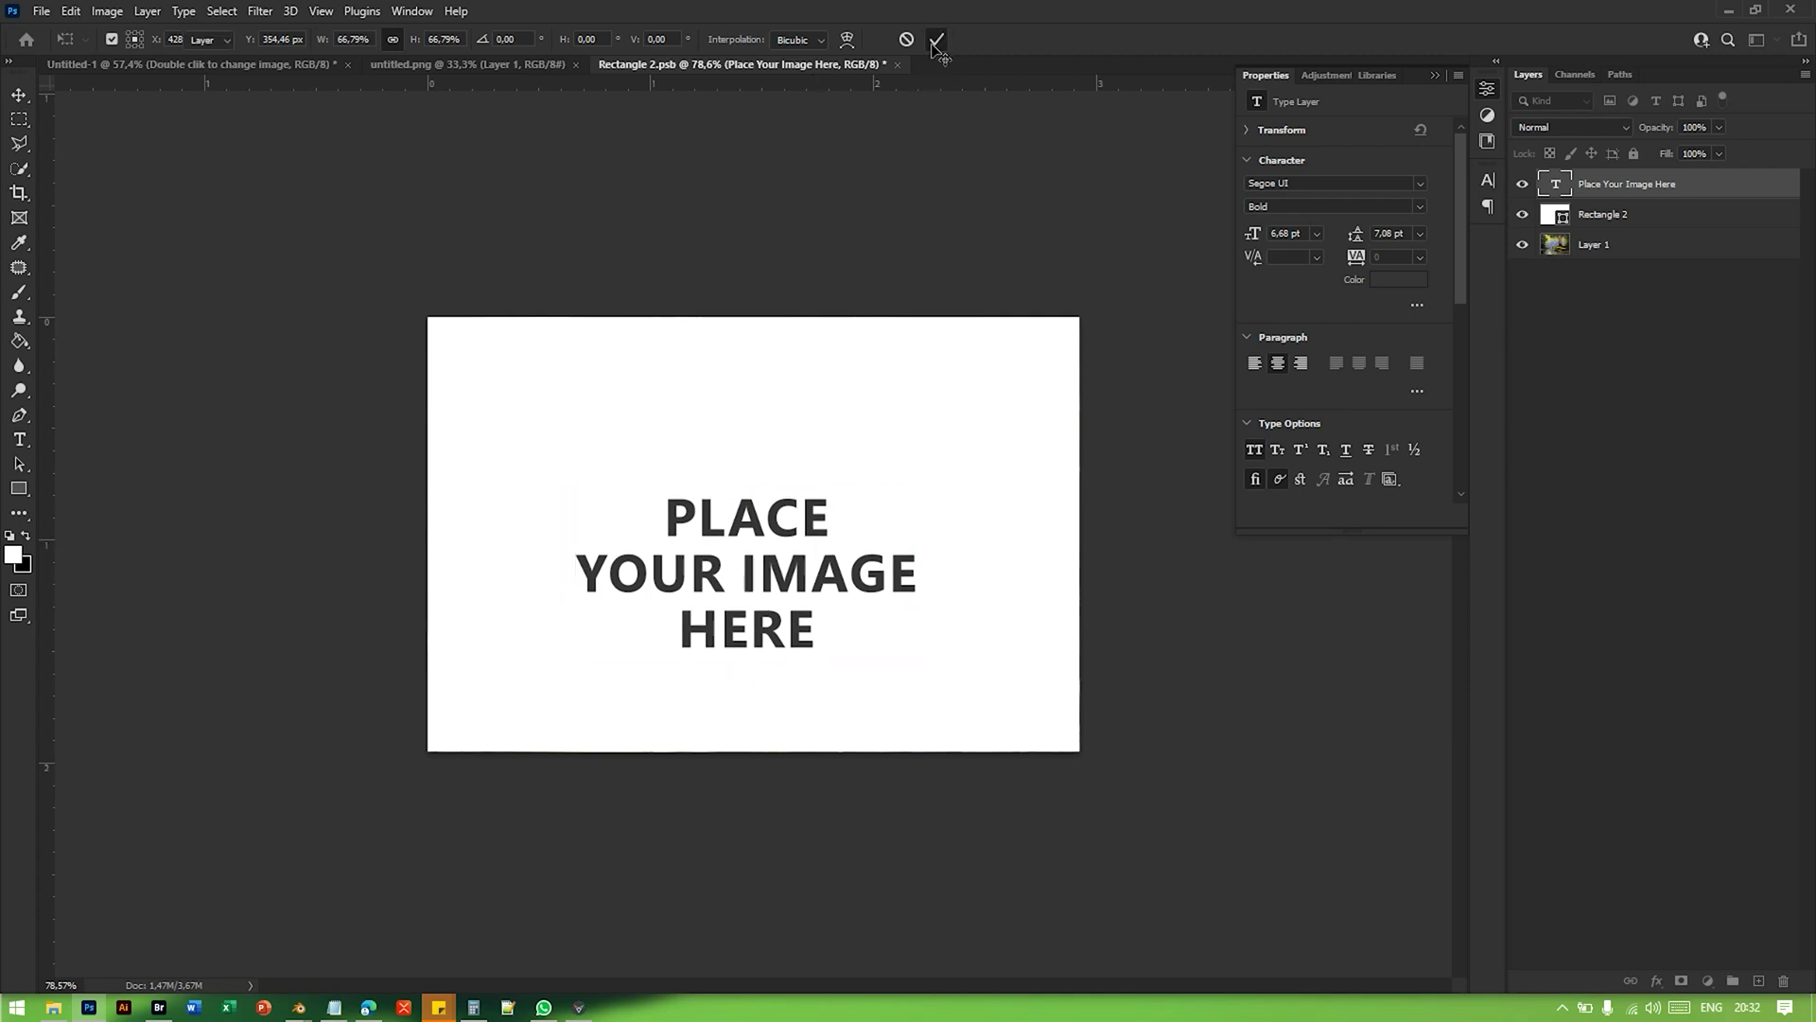
Step: Place the 239220 camera icon from the file folder into the document, scaled down and centered above the placeholder text
{"action": "left_click", "coordinate": [54, 1007]}
{"action": "left_click_drag", "start_coordinate": [440, 242], "coordinate": [994, 417]}
{"action": "left_click_drag", "start_coordinate": [971, 336], "coordinate": [803, 372], "text": "alt"}
{"action": "left_click", "coordinate": [937, 40]}
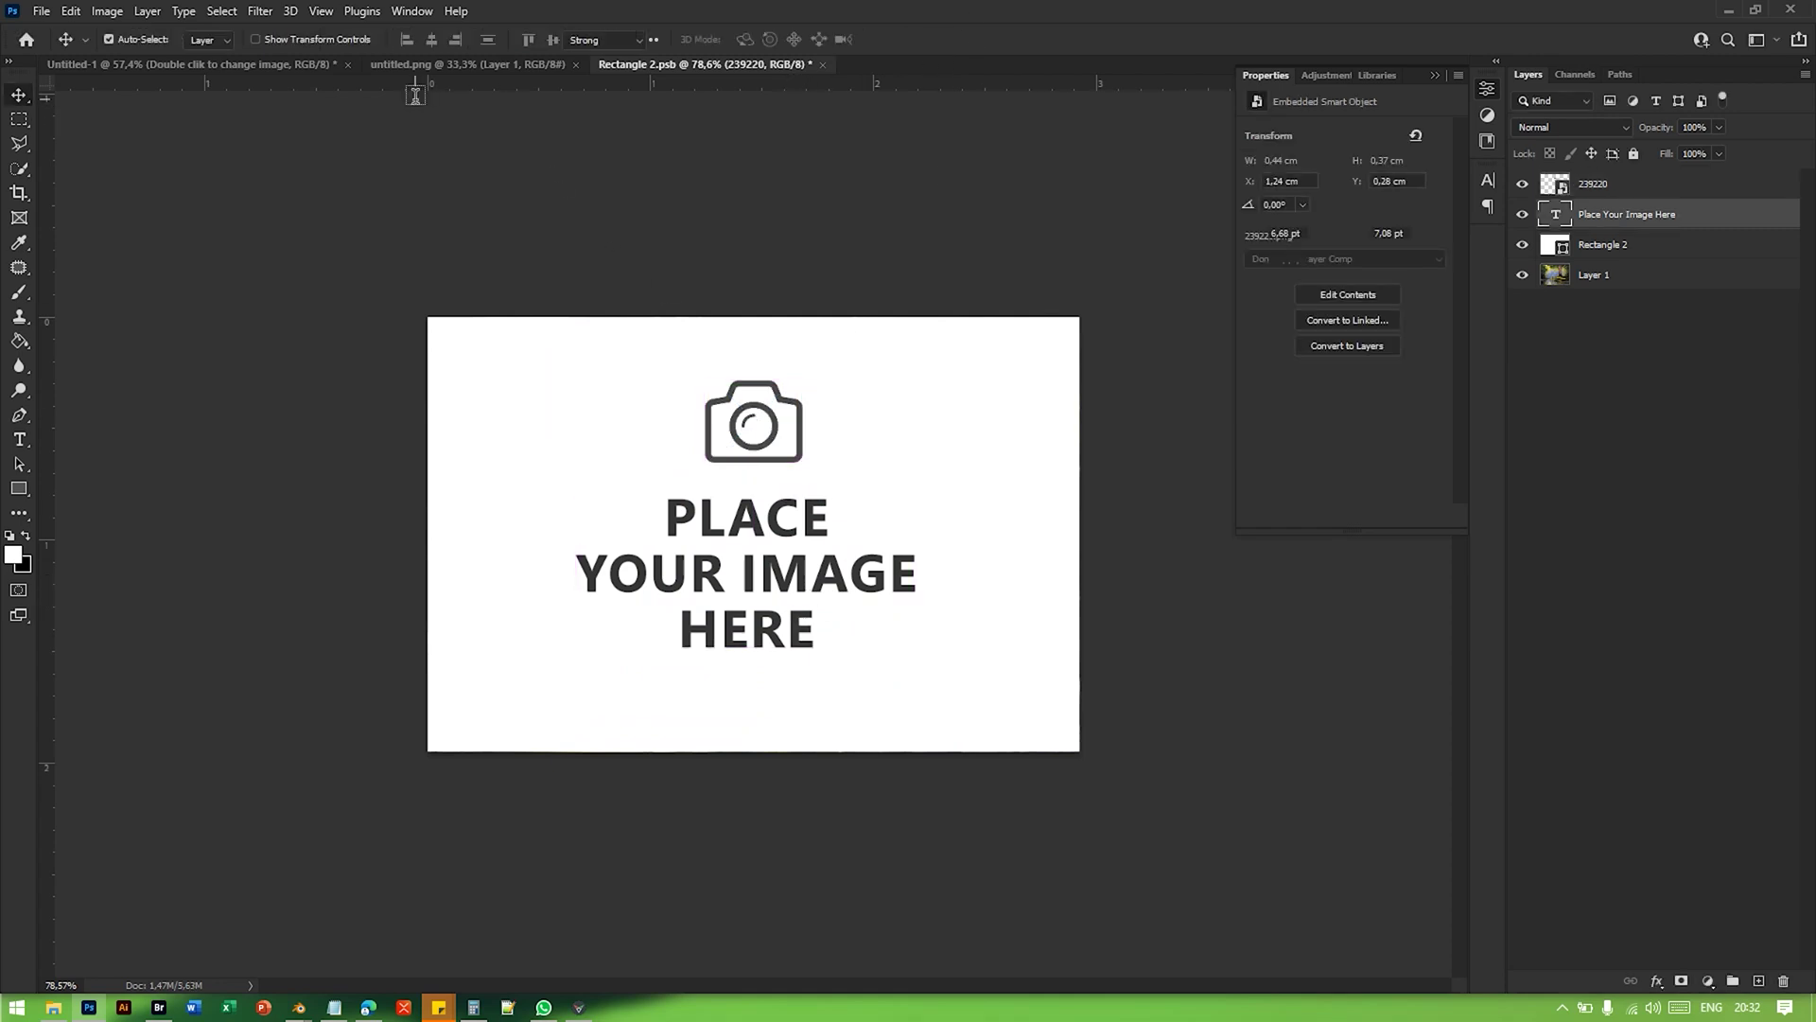
Step: Set the placeholder text's font style to Regular and move it slightly further below the camera icon
{"action": "key", "text": "t"}
{"action": "left_click", "coordinate": [414, 39]}
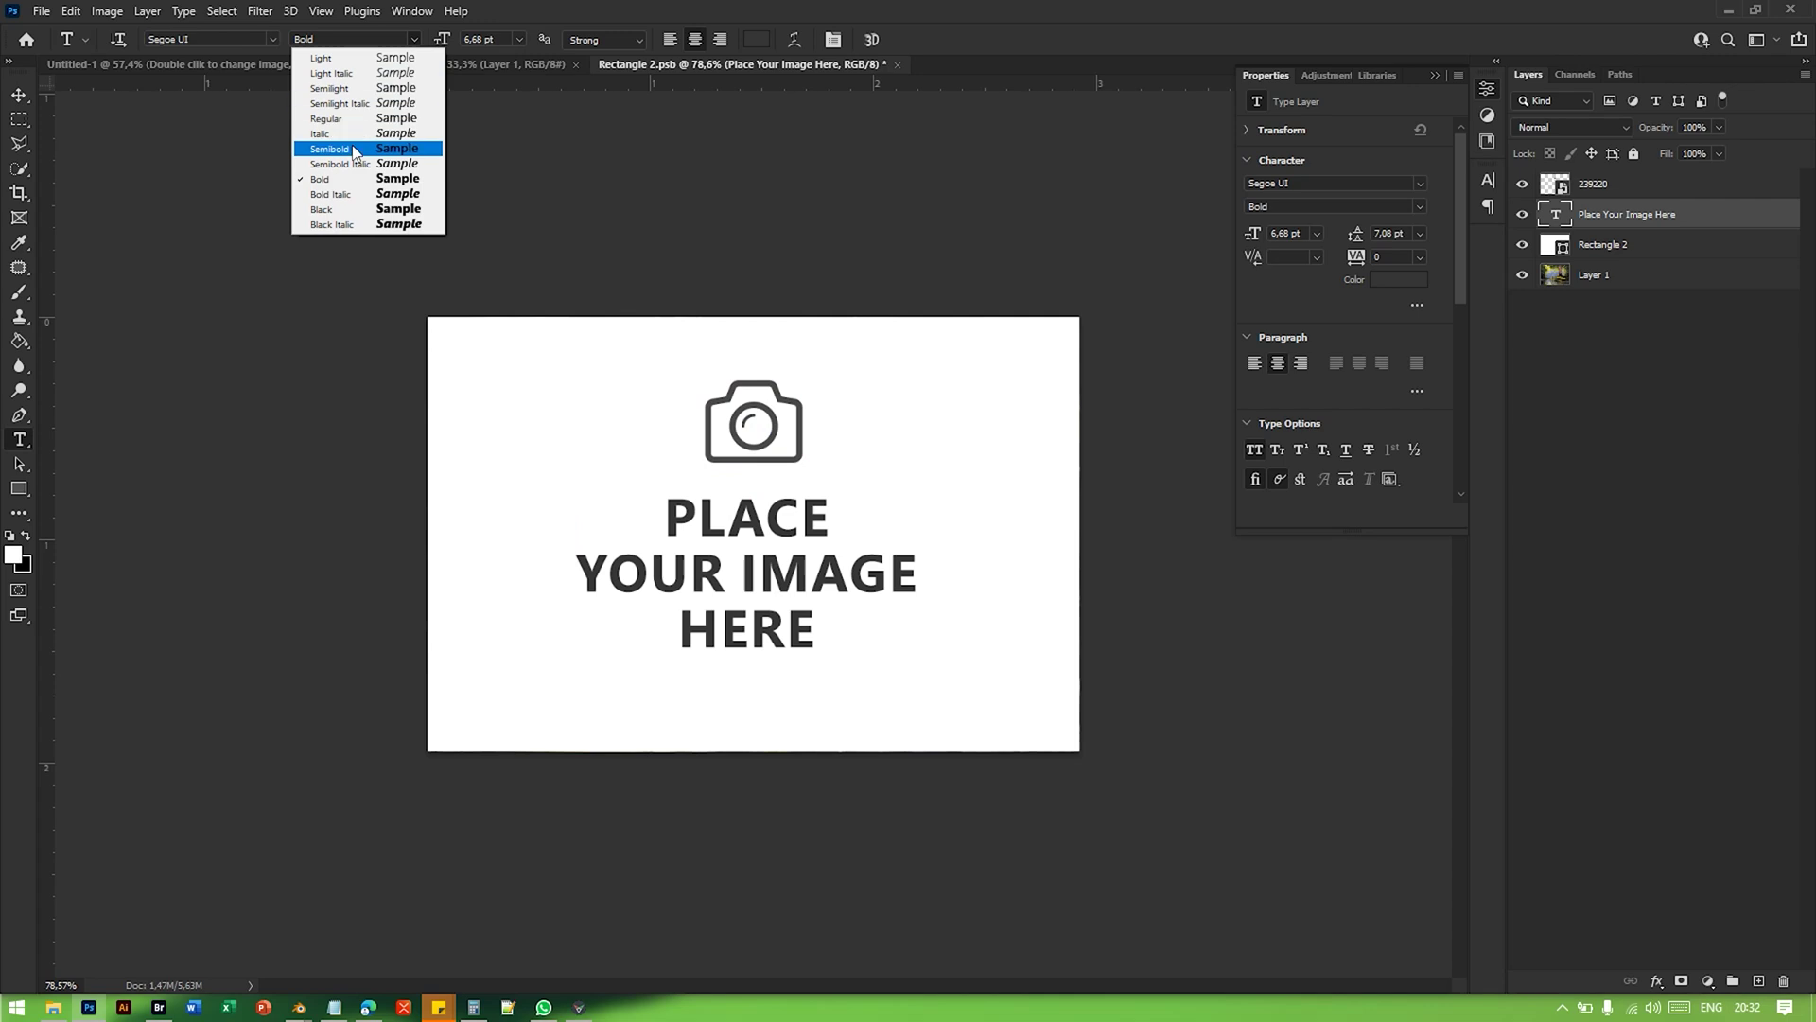
{"action": "left_click", "coordinate": [327, 119]}
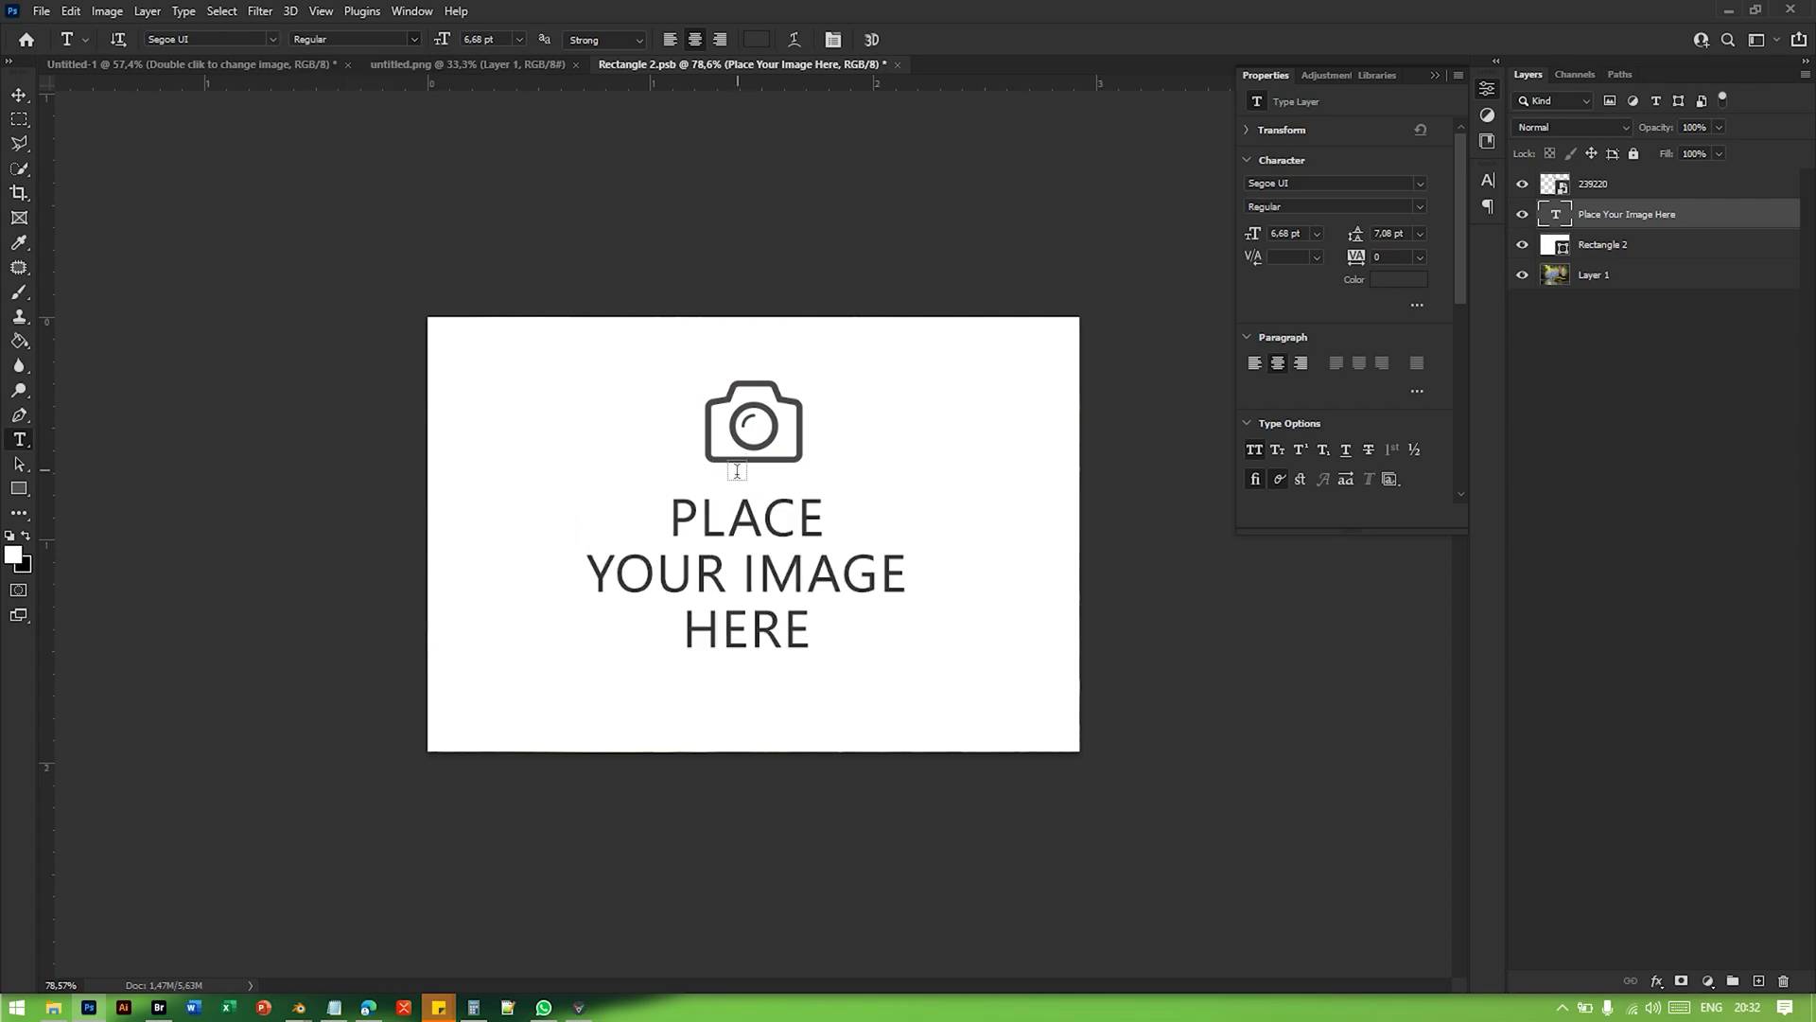
{"action": "key", "text": "v"}
{"action": "left_click_drag", "start_coordinate": [785, 588], "coordinate": [786, 610]}
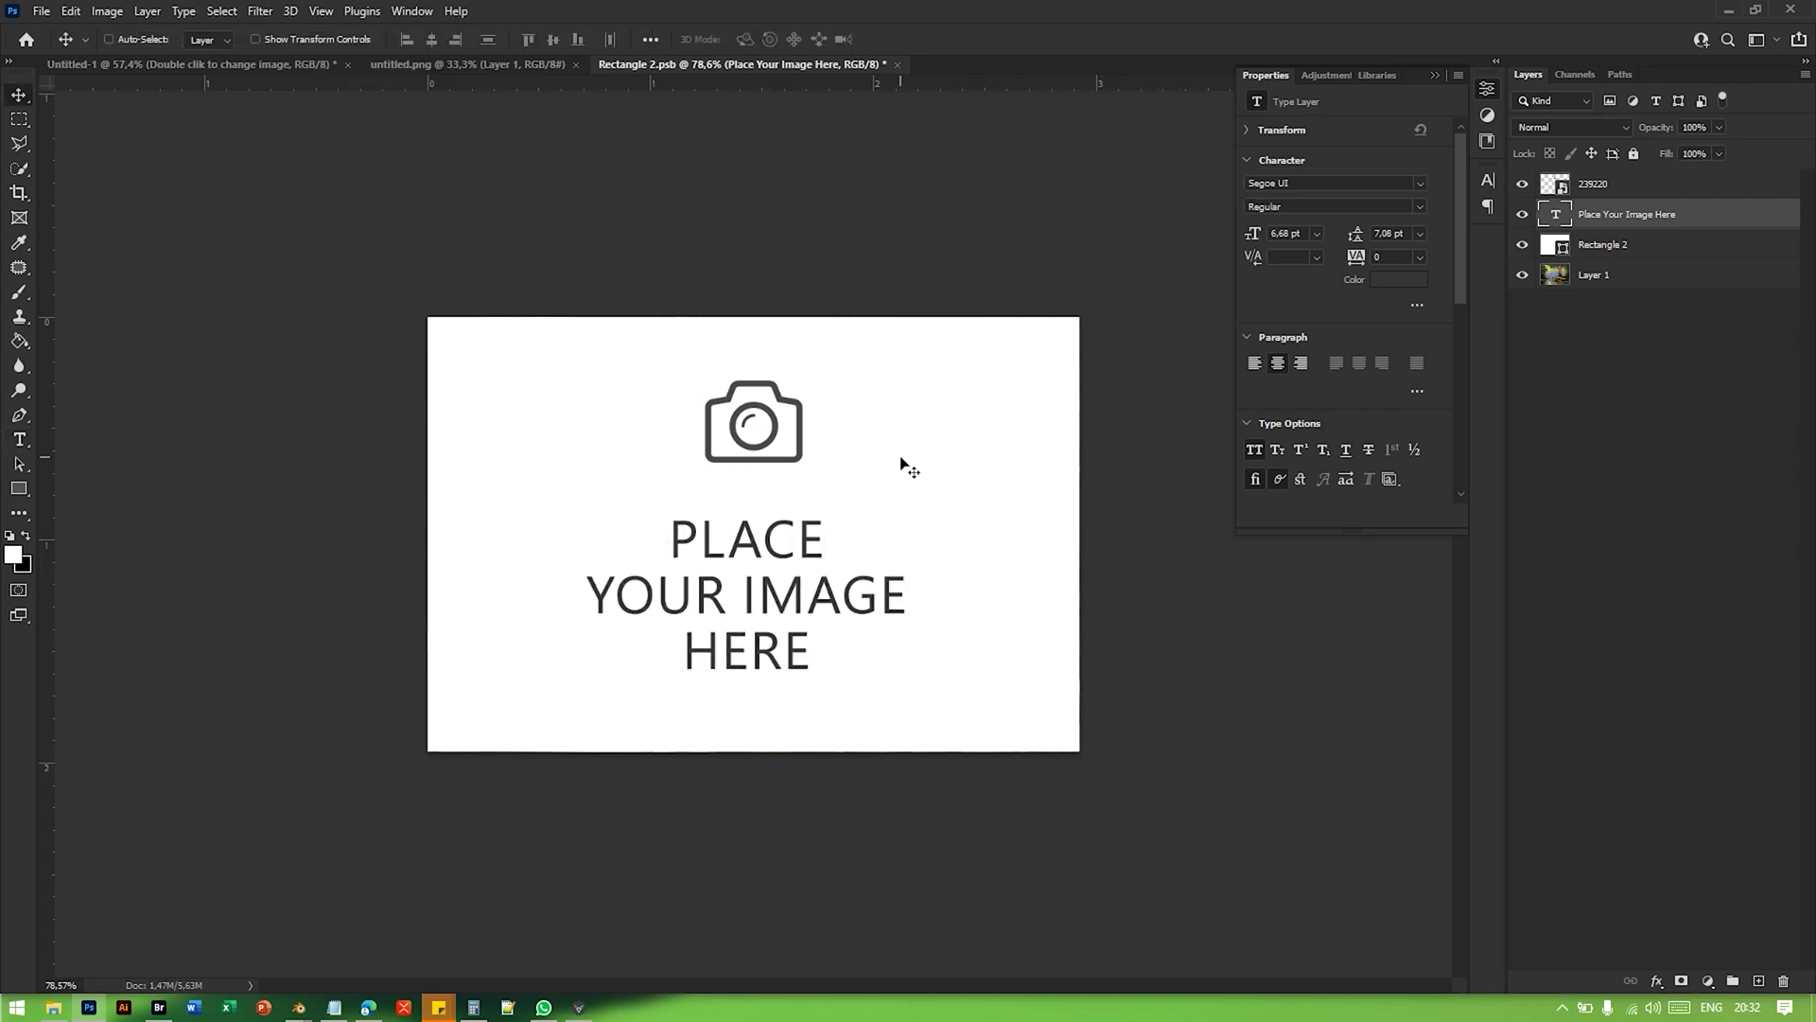
{"action": "key", "text": "ctrl+j"}
{"action": "key", "text": "ctrl+j"}
{"action": "key", "text": "ctrl"}
{"action": "key", "text": "ctrl+z"}
{"action": "key", "text": "ctrl+z"}
Step: Group all layers from Layer 1 up to the camera icon and name the group "Hide me"
{"action": "left_click", "coordinate": [1624, 249]}
{"action": "left_click", "coordinate": [1610, 274]}
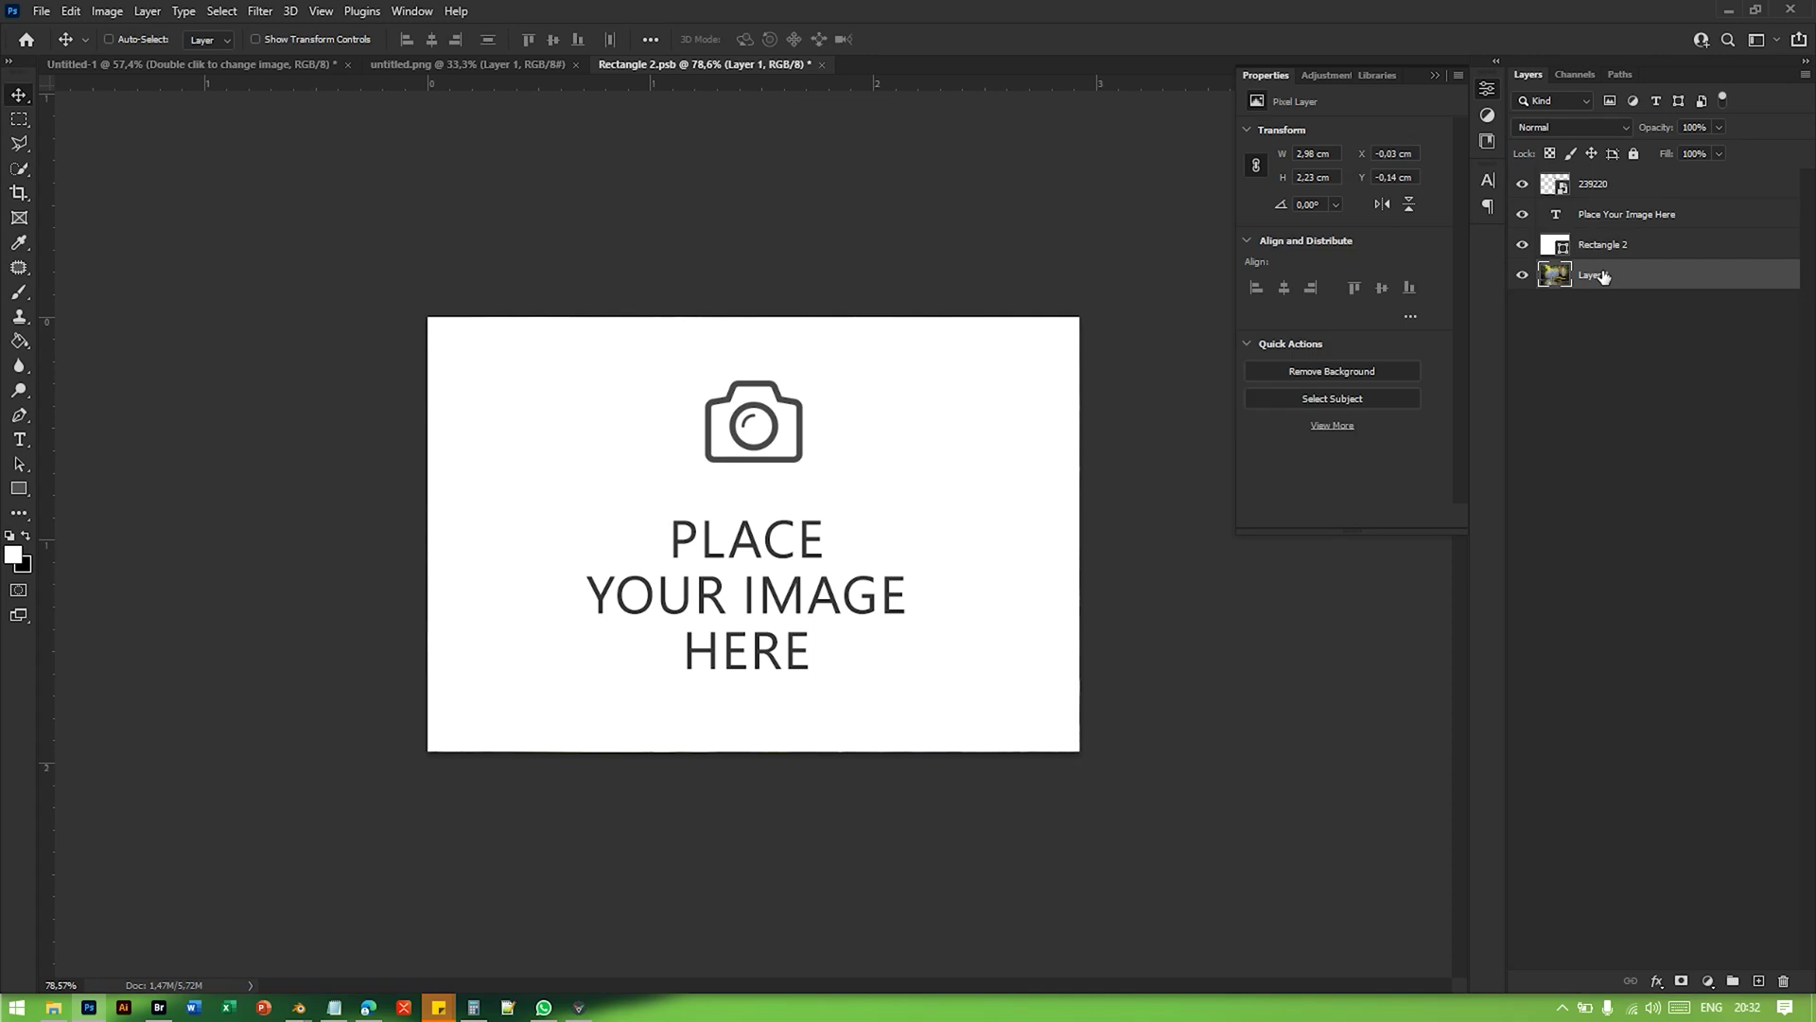
{"action": "left_click", "coordinate": [1619, 187], "text": "shift"}
{"action": "key", "text": "ctrl+g"}
{"action": "double_click", "coordinate": [1598, 179]}
{"action": "type", "text": "Hide me"}
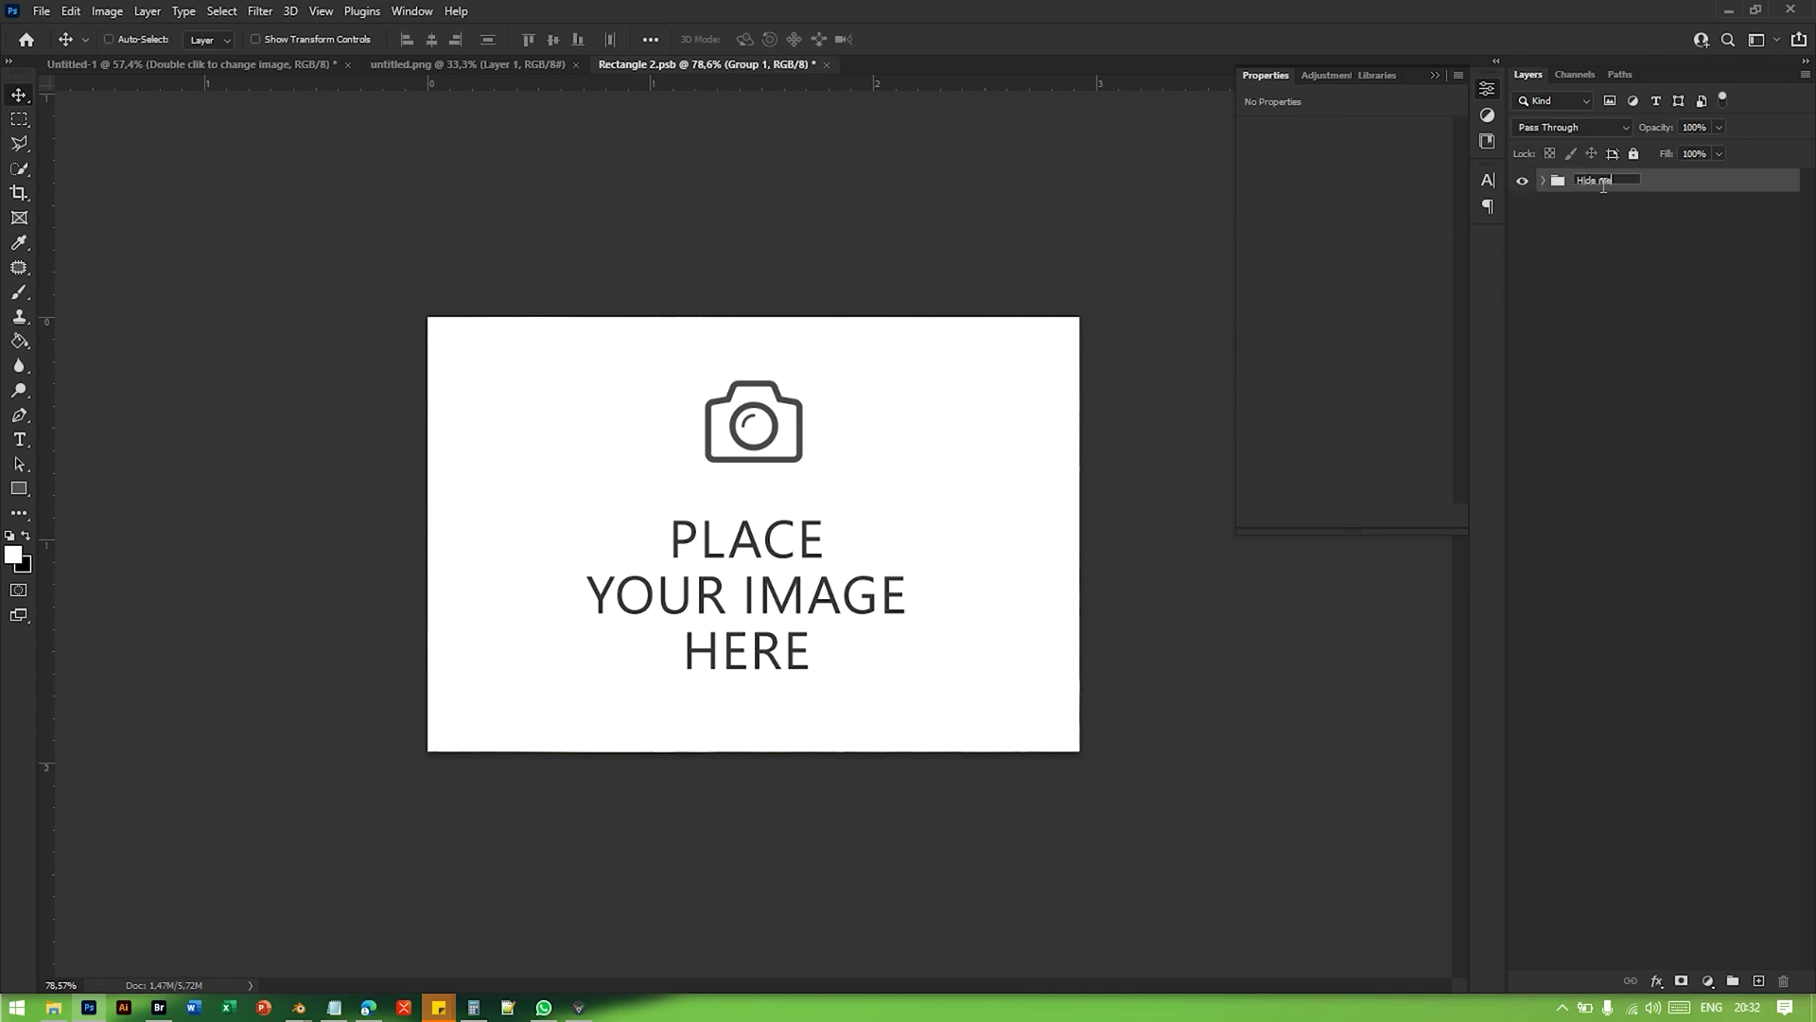
{"action": "key", "text": "Return"}
Step: Add an empty layer above the "Hide me" group and name it "Place your image here"
{"action": "left_click", "coordinate": [1759, 981]}
{"action": "double_click", "coordinate": [1594, 184]}
{"action": "type", "text": "P"}
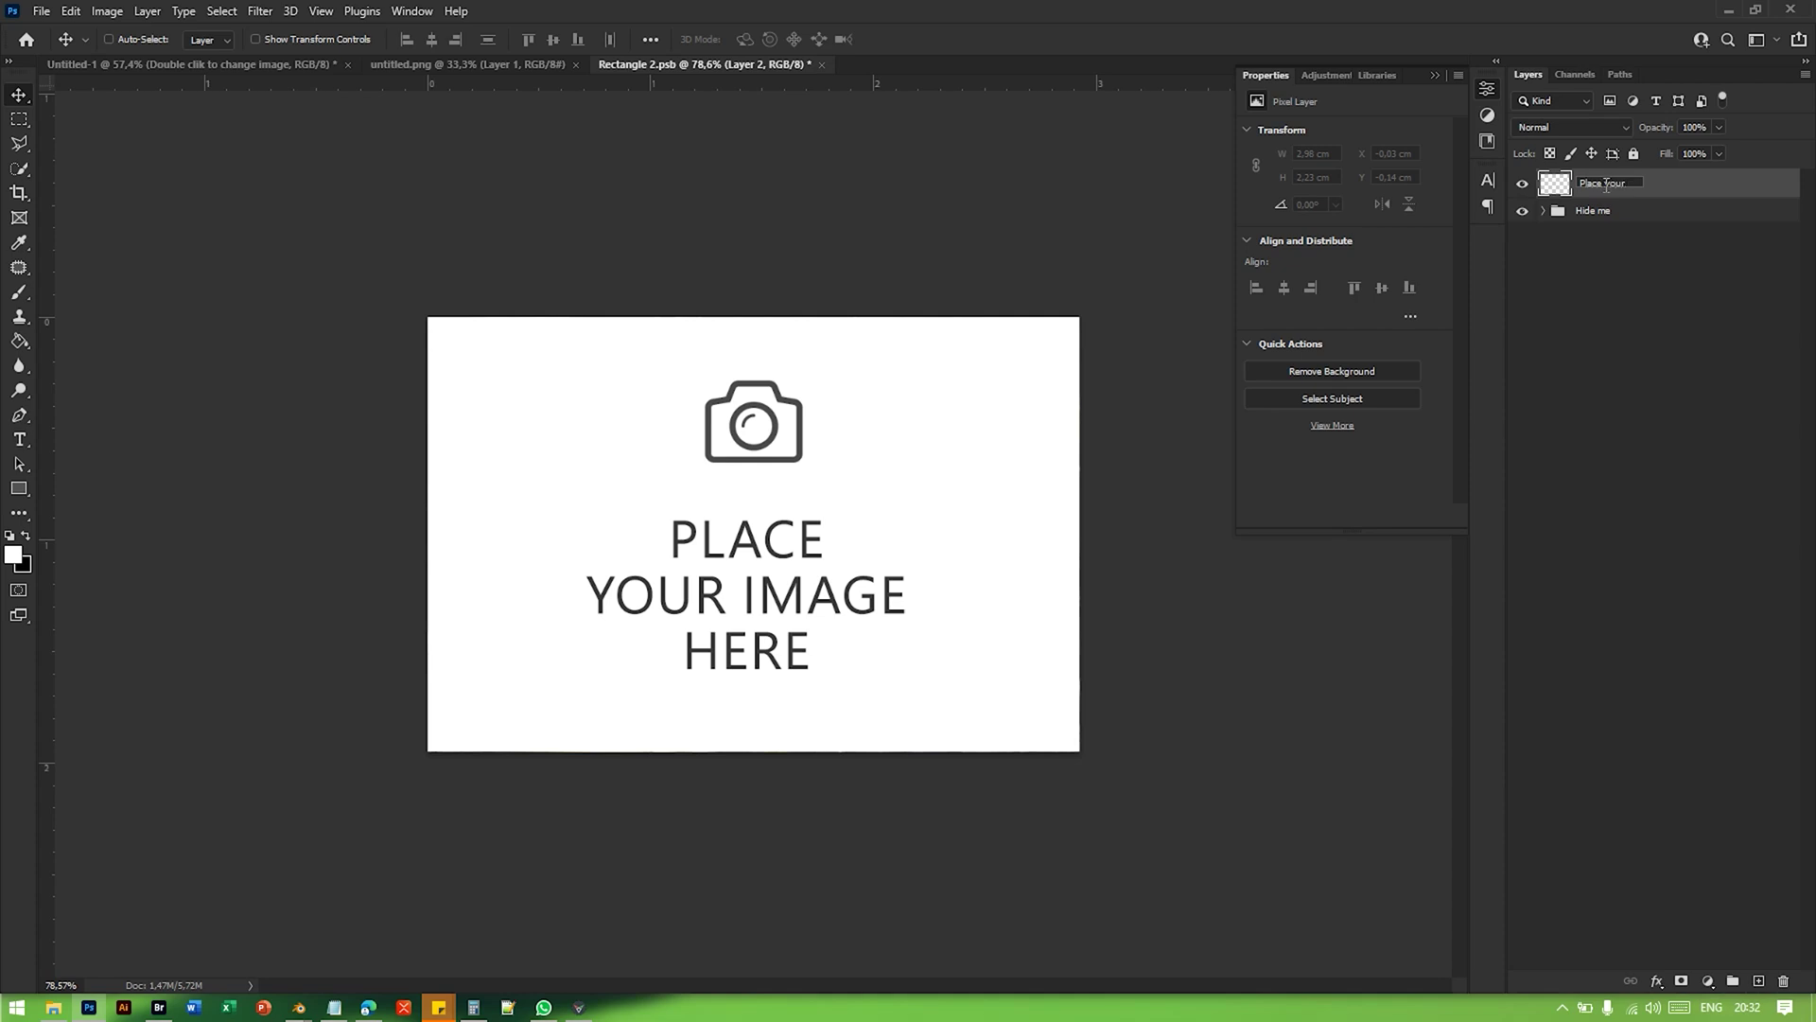
{"action": "type", "text": "lace your image here"}
{"action": "key", "text": "Return"}
Step: Save and close the smart object contents, and collapse the layer properties so the whole mockup is uncovered
{"action": "key", "text": "ctrl+s"}
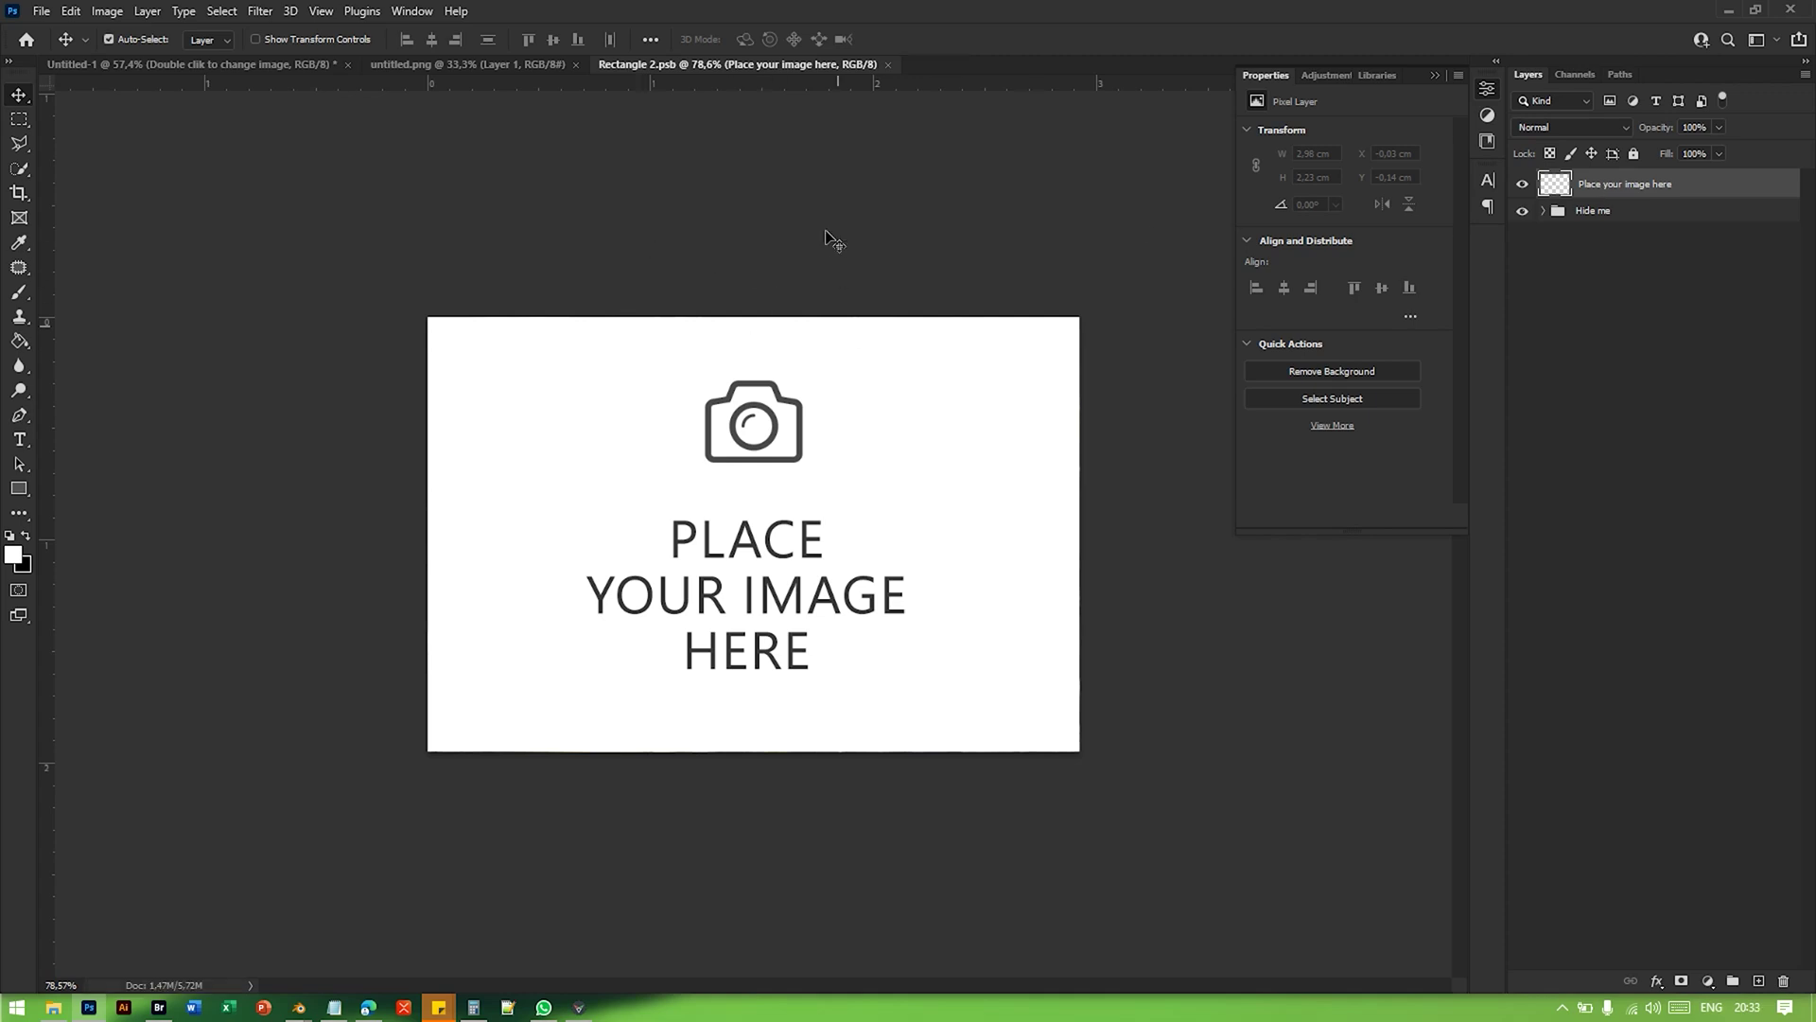
{"action": "key", "text": "ctrl+w"}
{"action": "scroll", "coordinate": [768, 660], "scroll_direction": "down", "scroll_amount": 5, "text": "alt"}
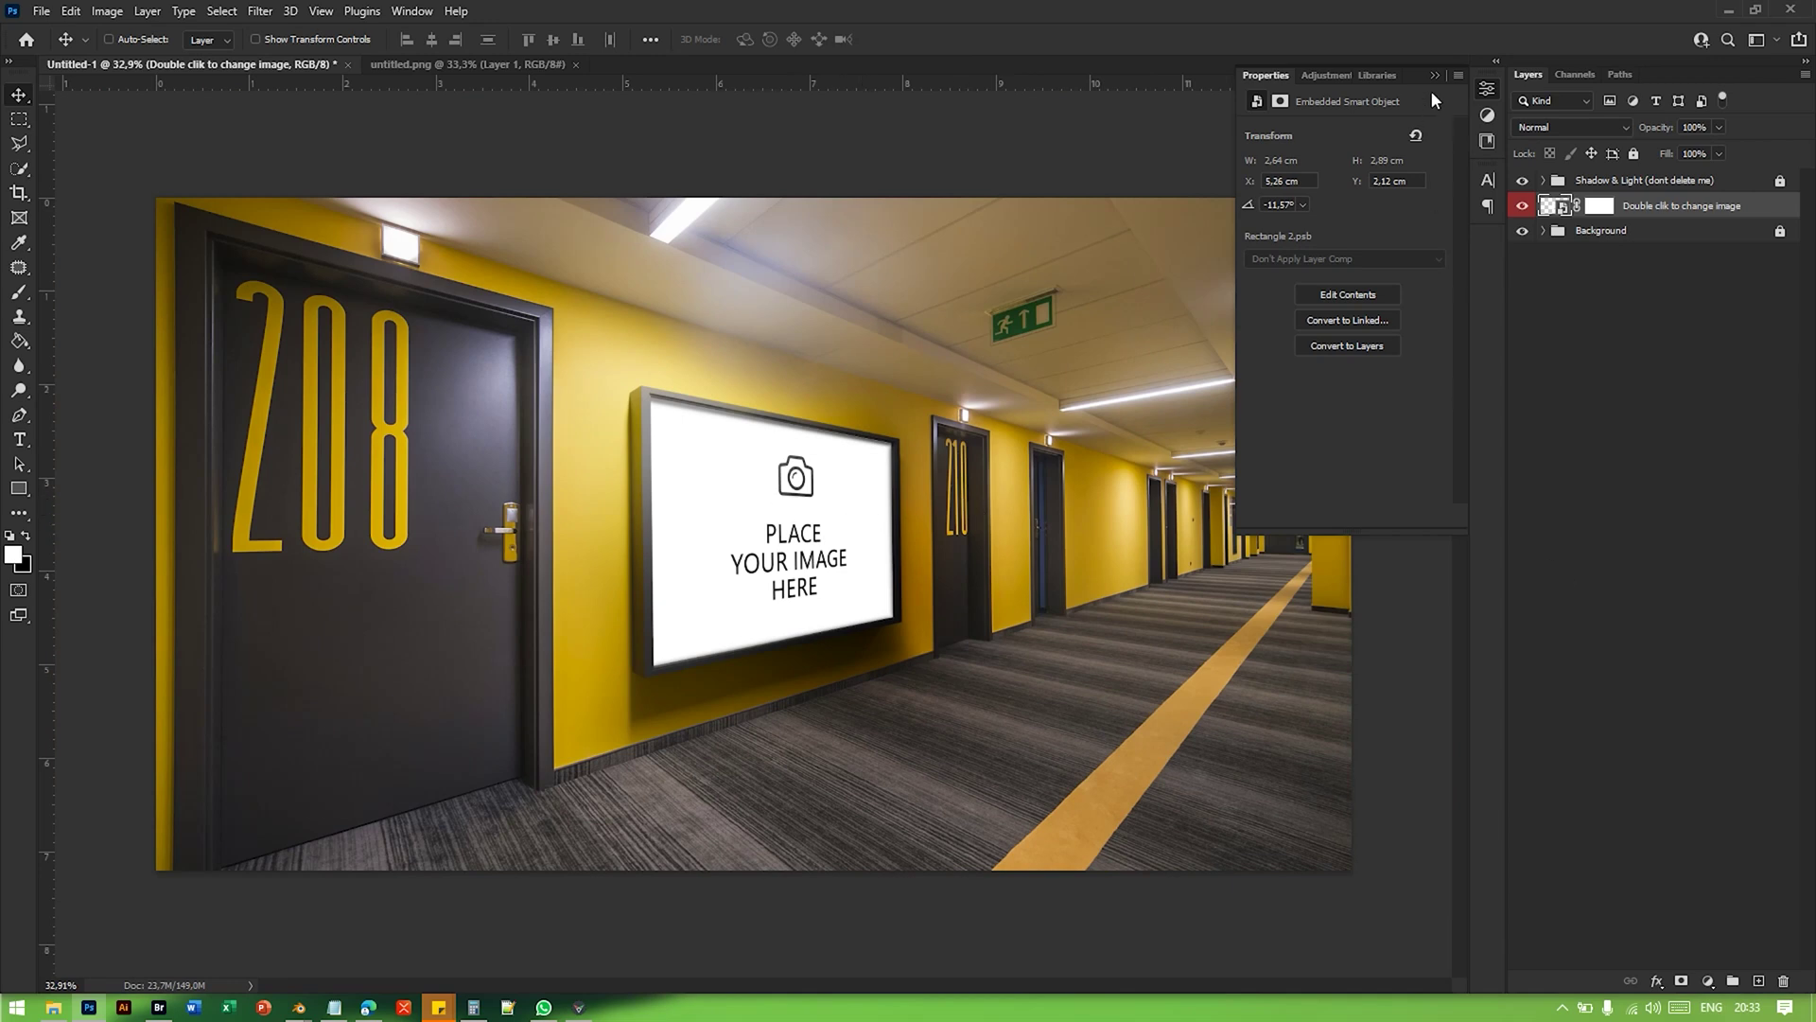
{"action": "left_click", "coordinate": [1434, 76]}
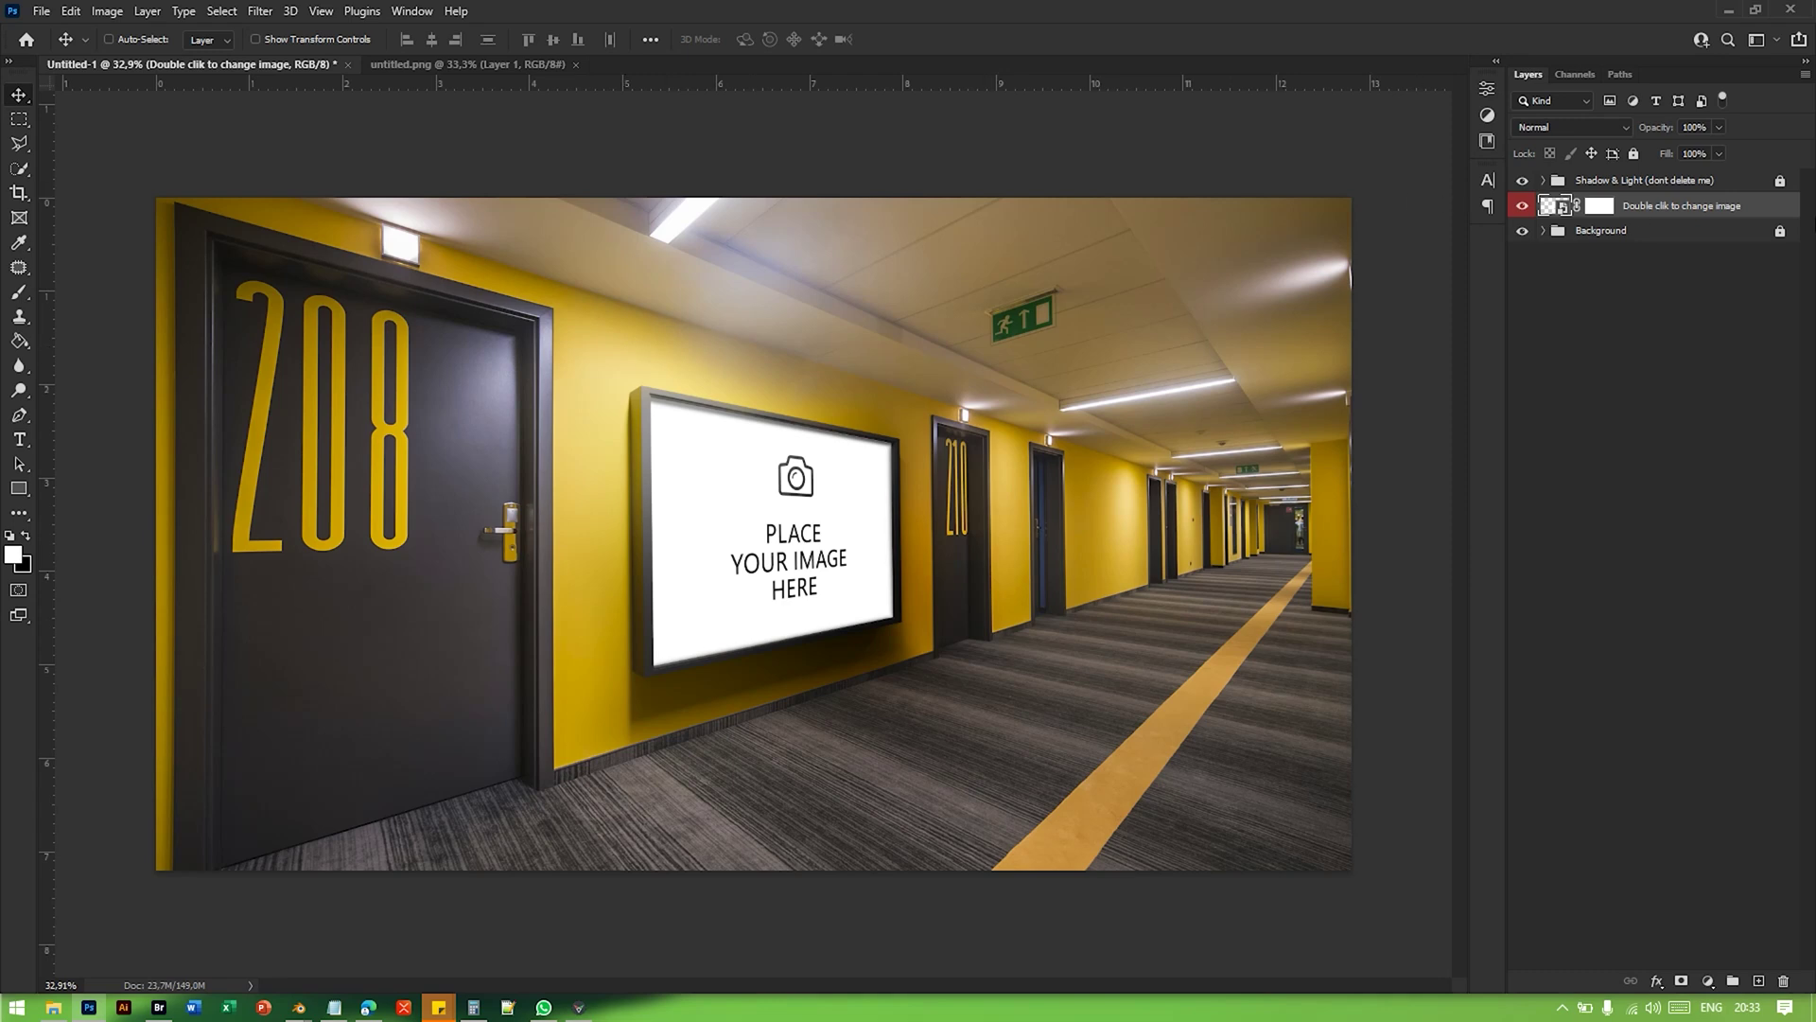
Step: Reopen the "Double clik to change image" contents, move the painting Layer 1 to the top of the "Hide me" group, then save and close
{"action": "double_click", "coordinate": [1548, 206]}
{"action": "left_click", "coordinate": [1522, 185]}
{"action": "left_click", "coordinate": [1522, 186]}
{"action": "left_click", "coordinate": [1538, 214]}
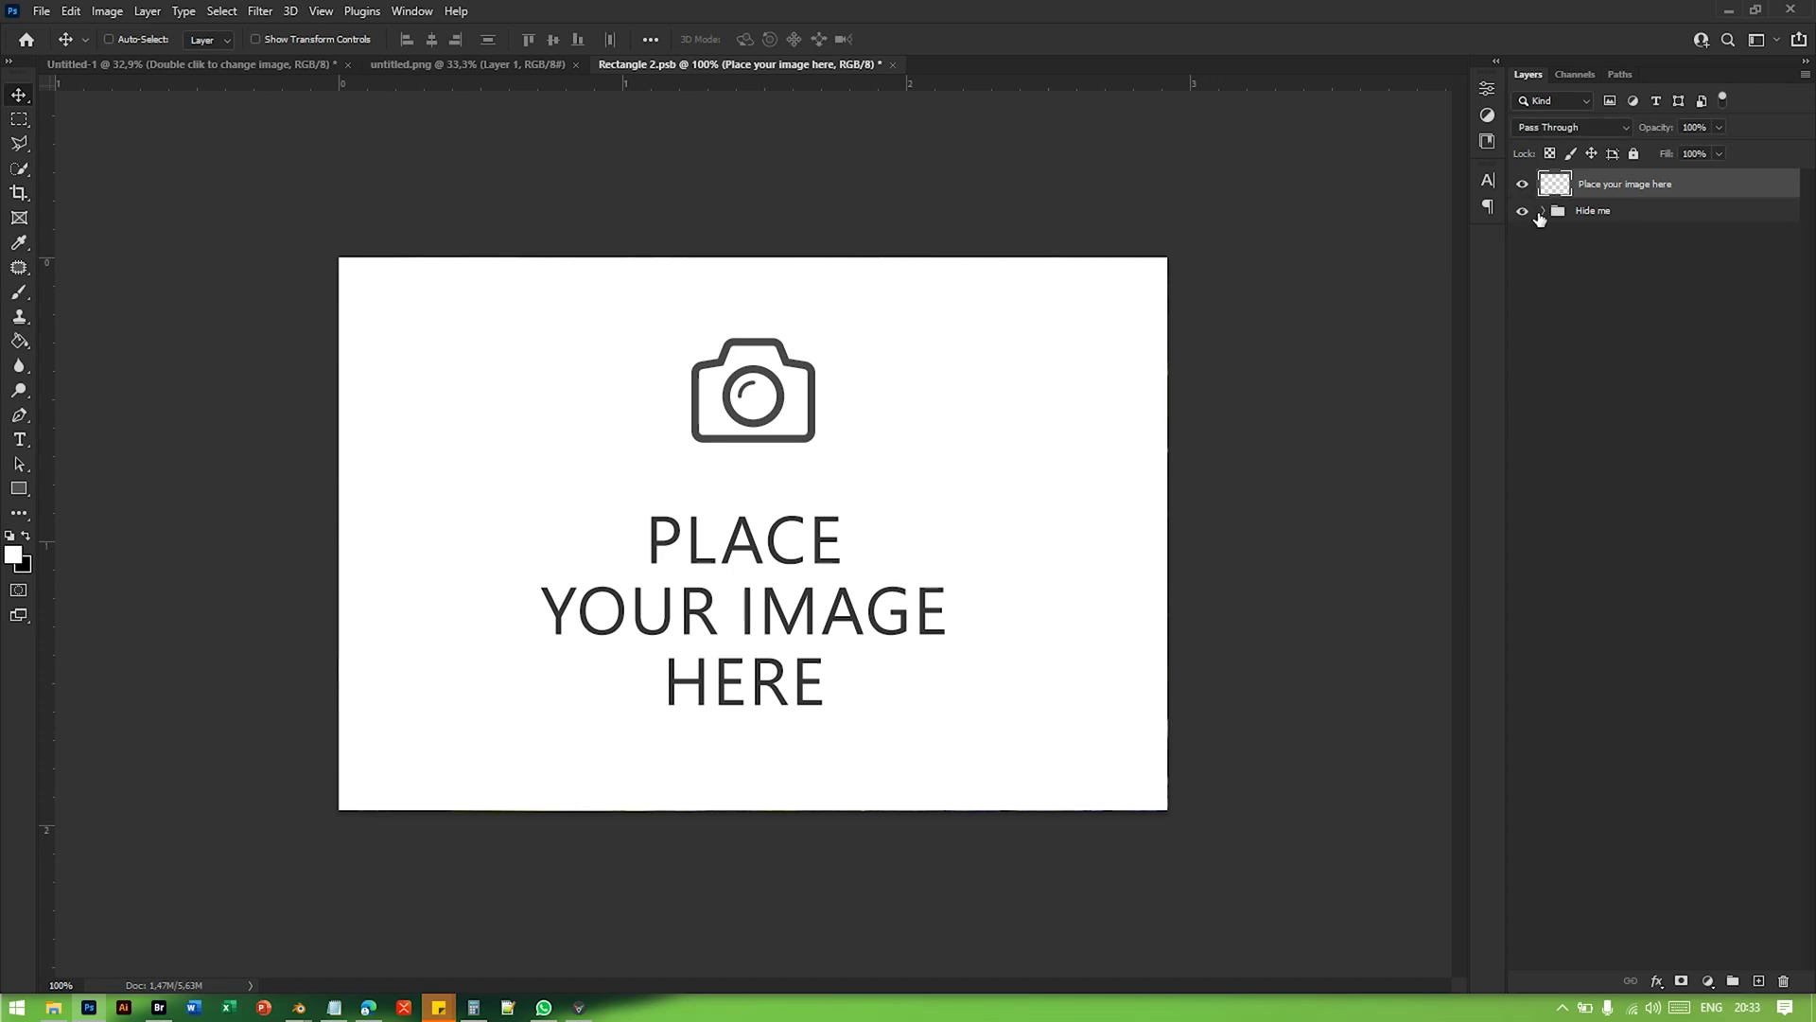
{"action": "left_click", "coordinate": [1540, 214]}
{"action": "left_click_drag", "start_coordinate": [1618, 328], "coordinate": [1655, 244]}
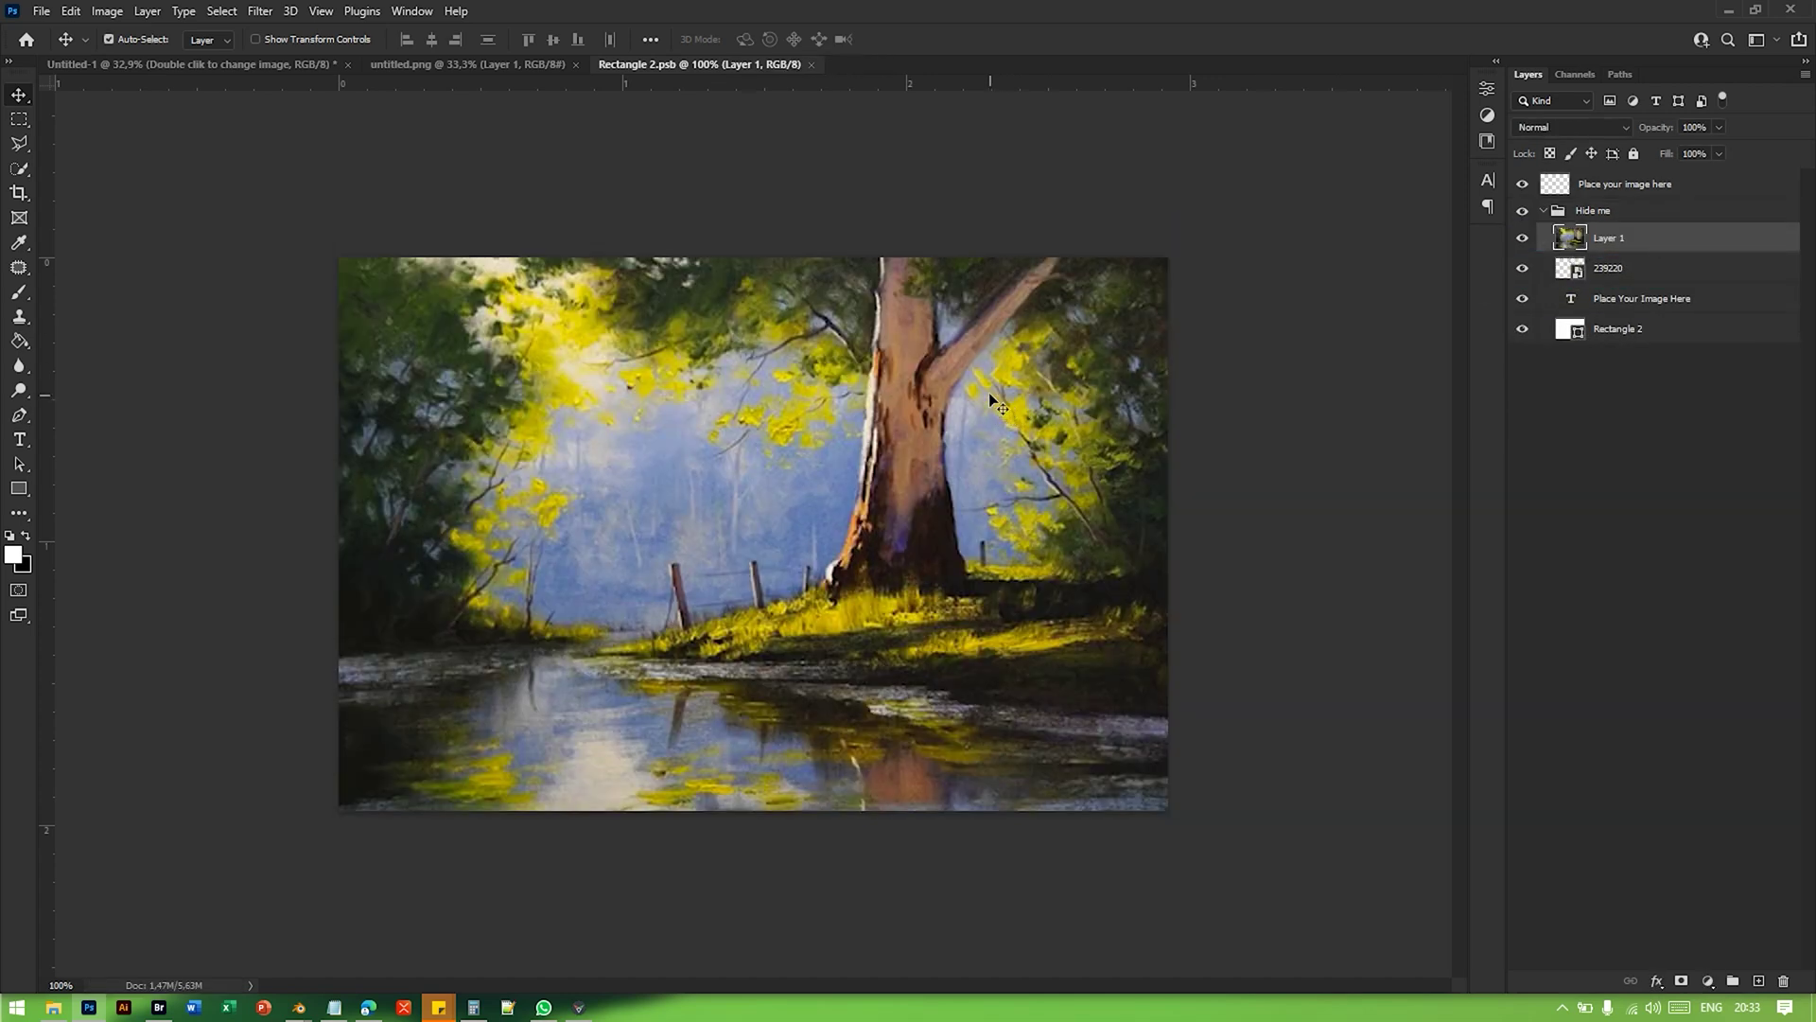
{"action": "key", "text": "ctrl+w"}
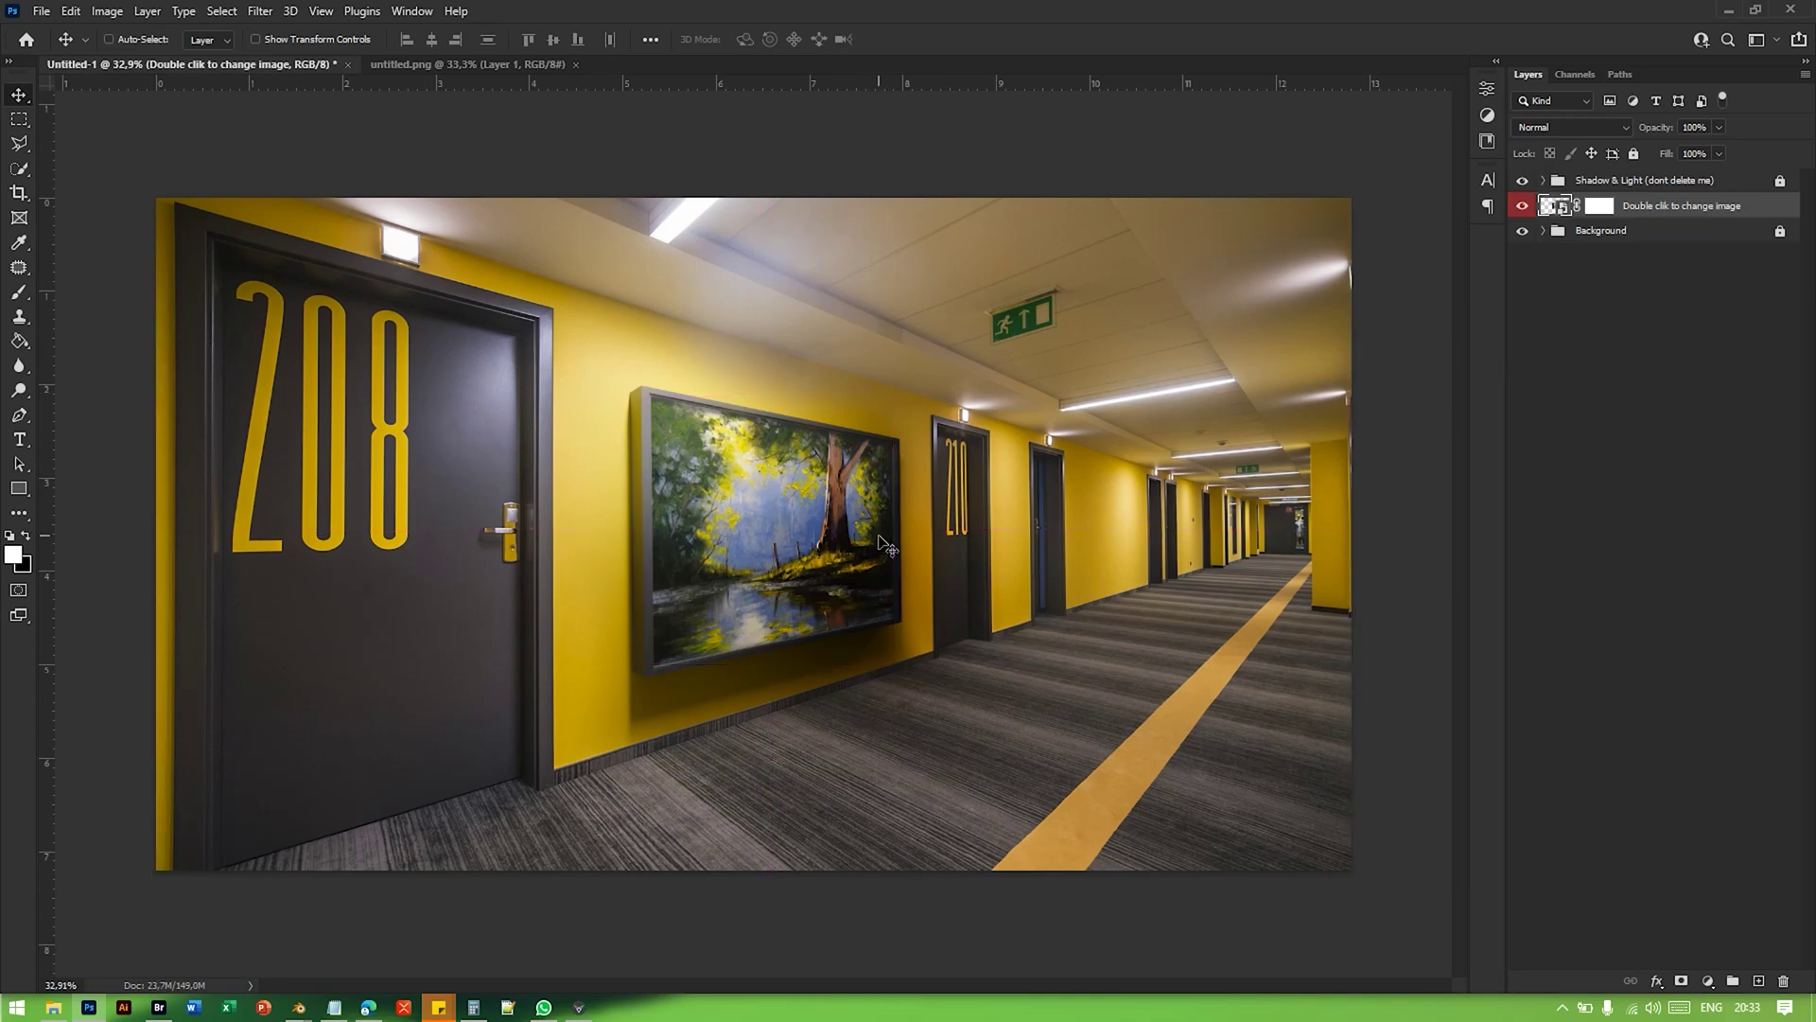
{"action": "scroll", "coordinate": [951, 537], "scroll_direction": "up", "scroll_amount": 1, "text": "alt"}
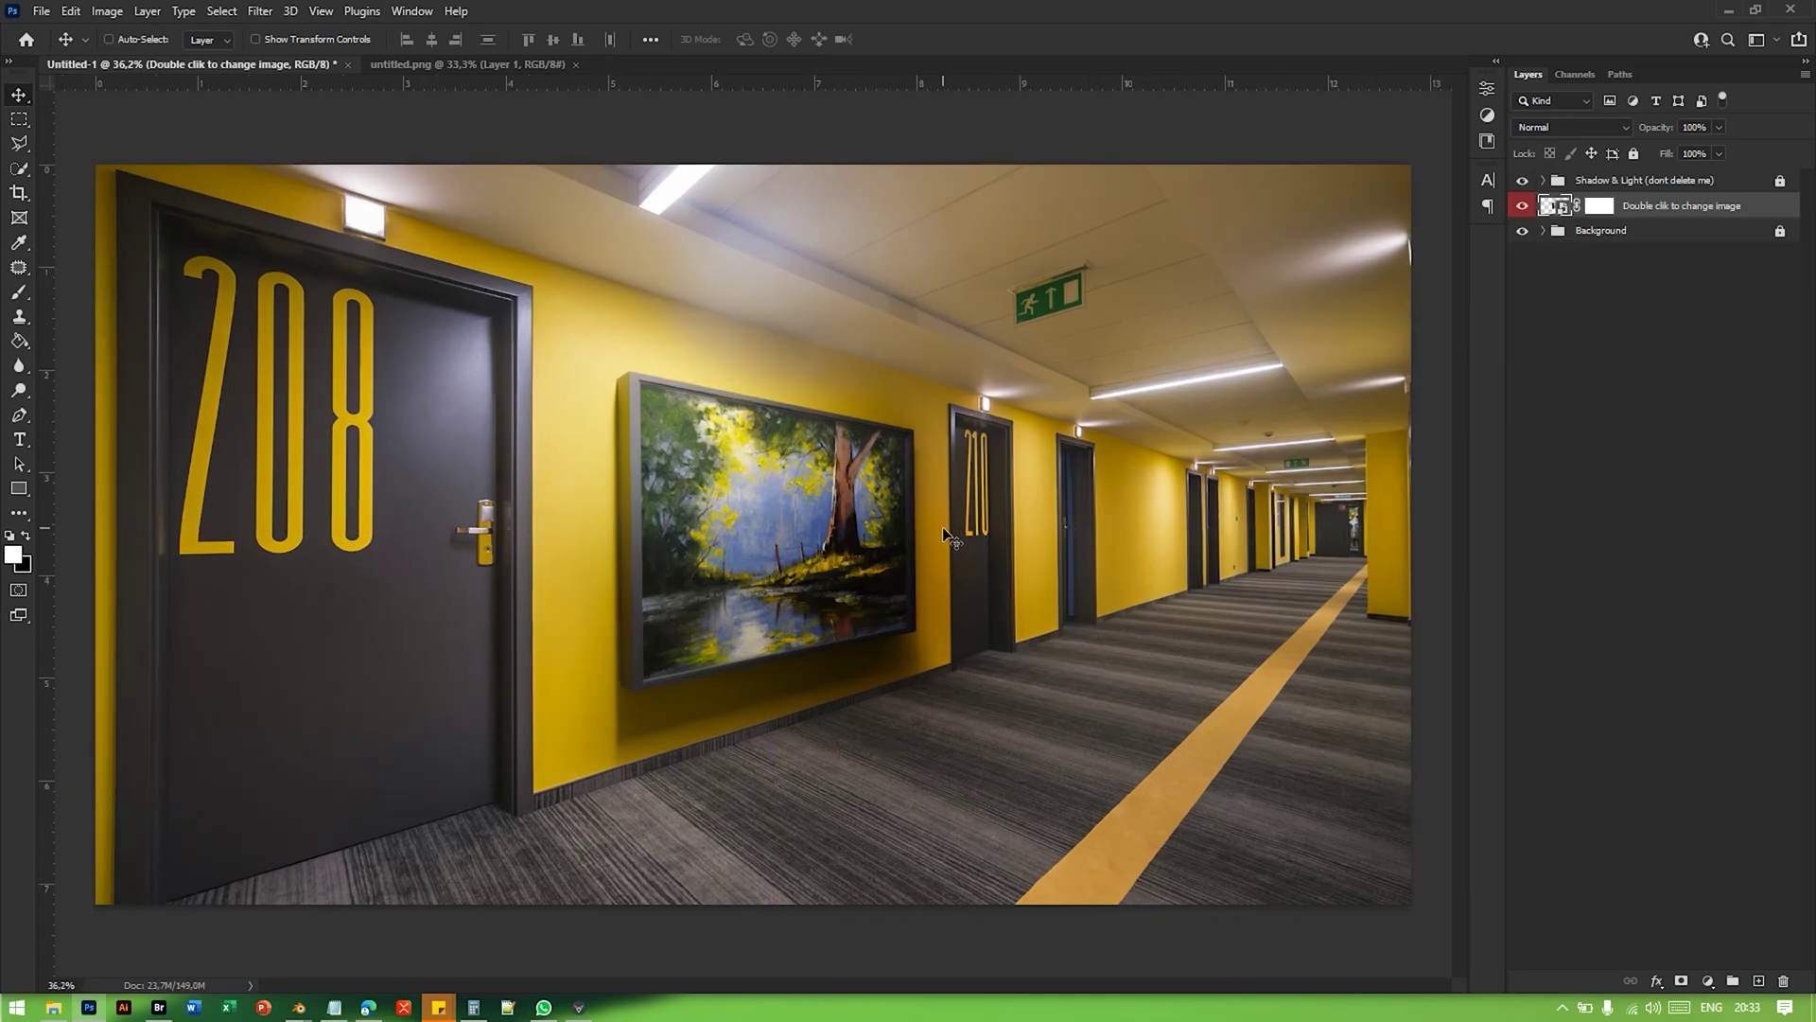